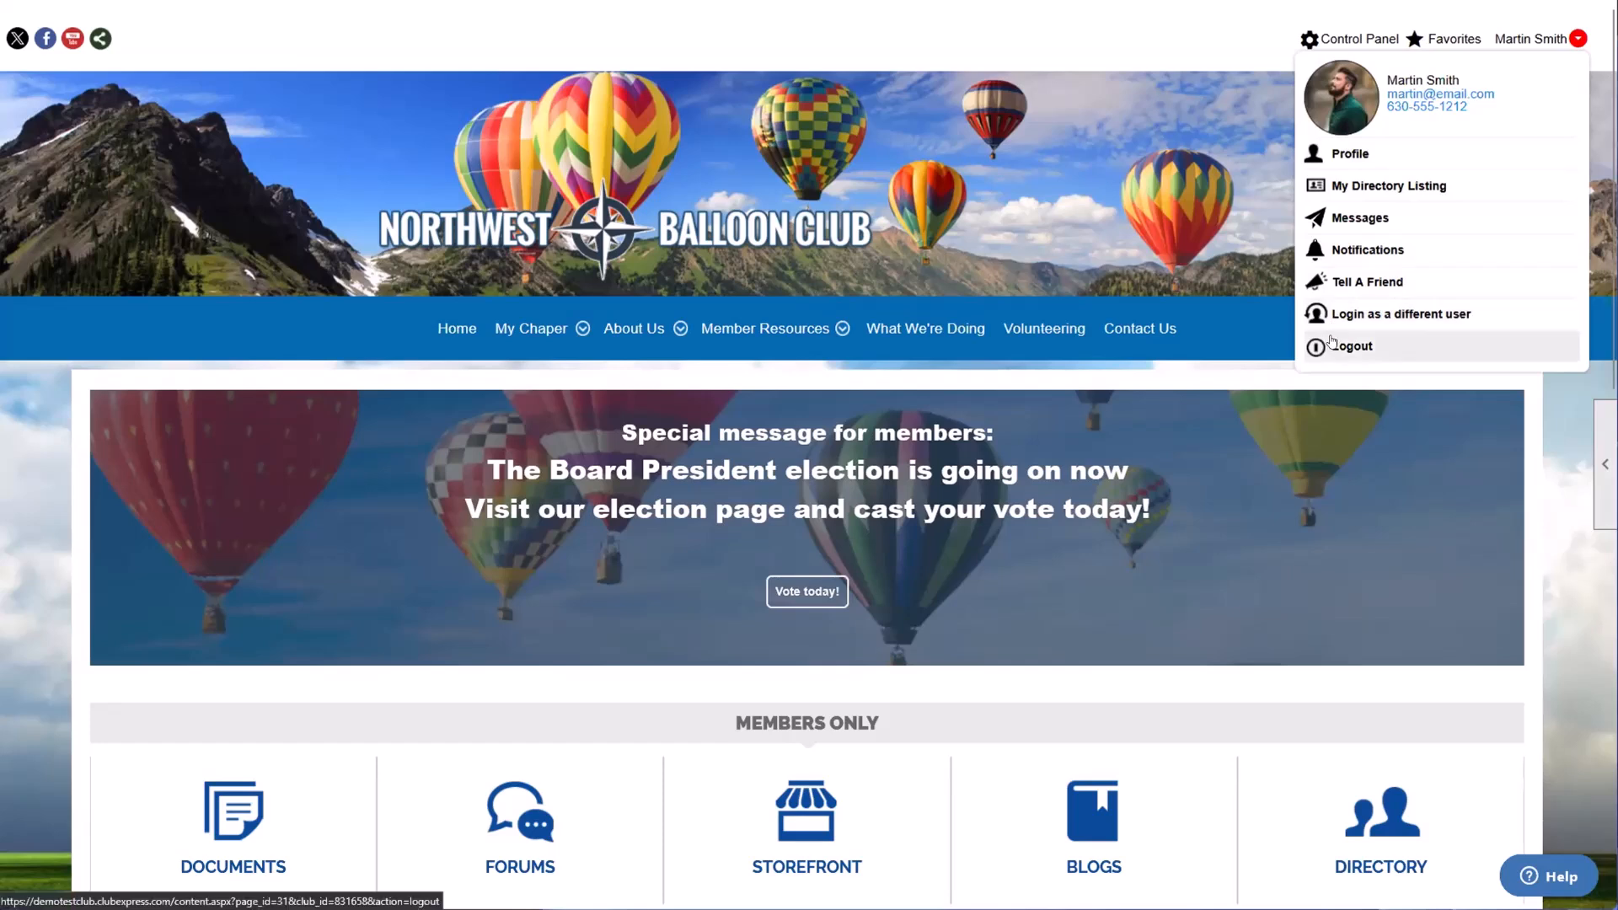
Step: Log out of the club website, dismiss the message, and open the member login page
click(1336, 345)
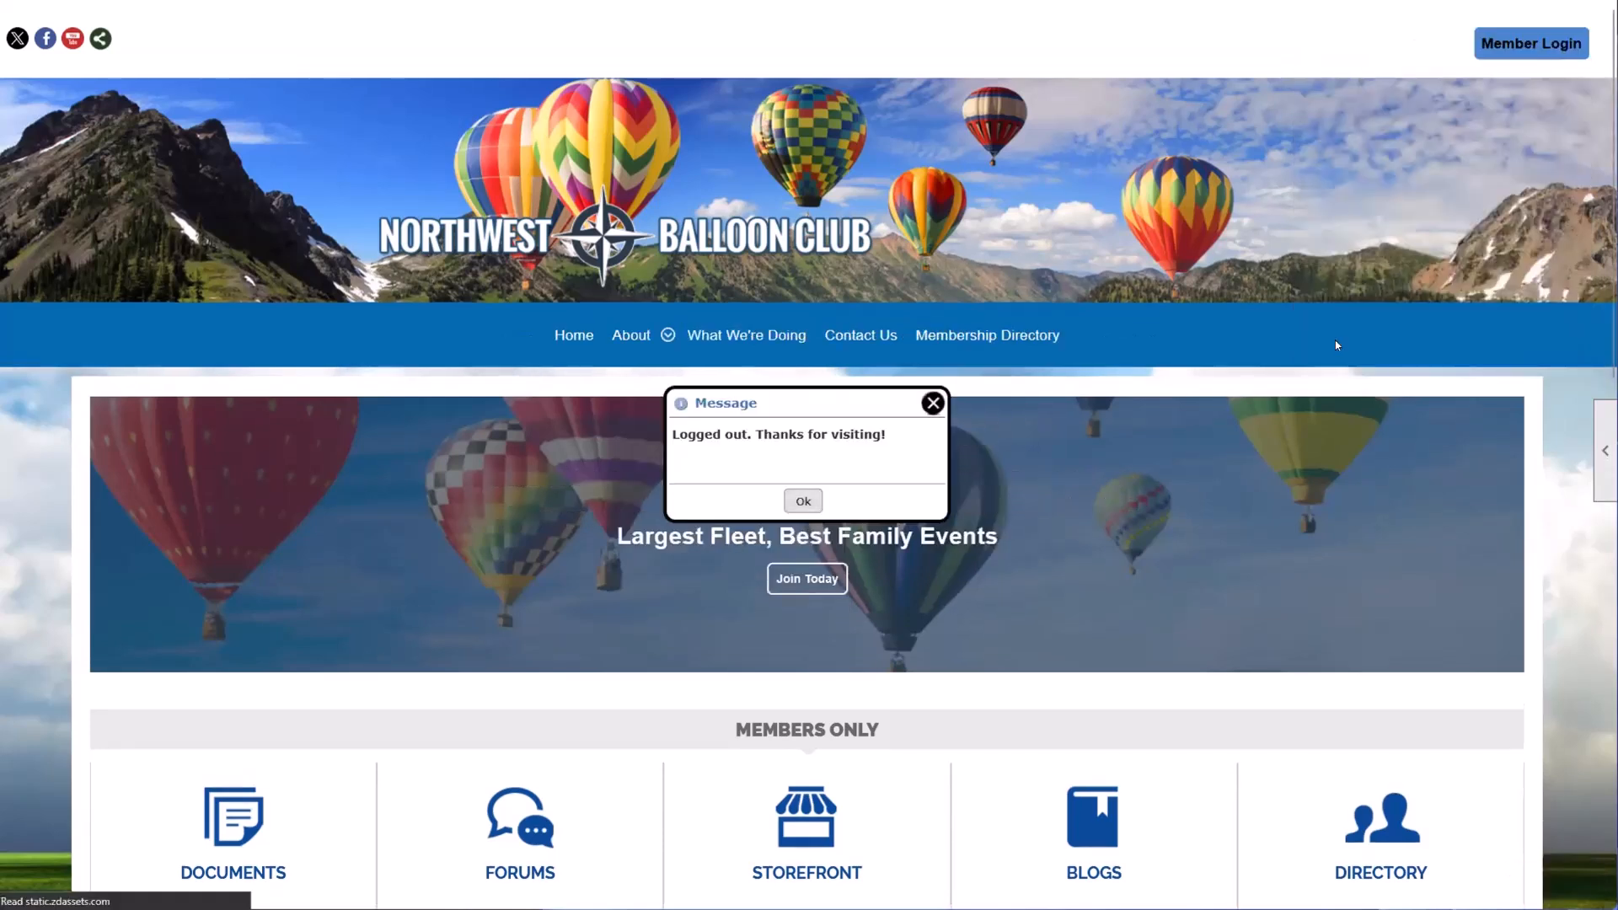
click(794, 501)
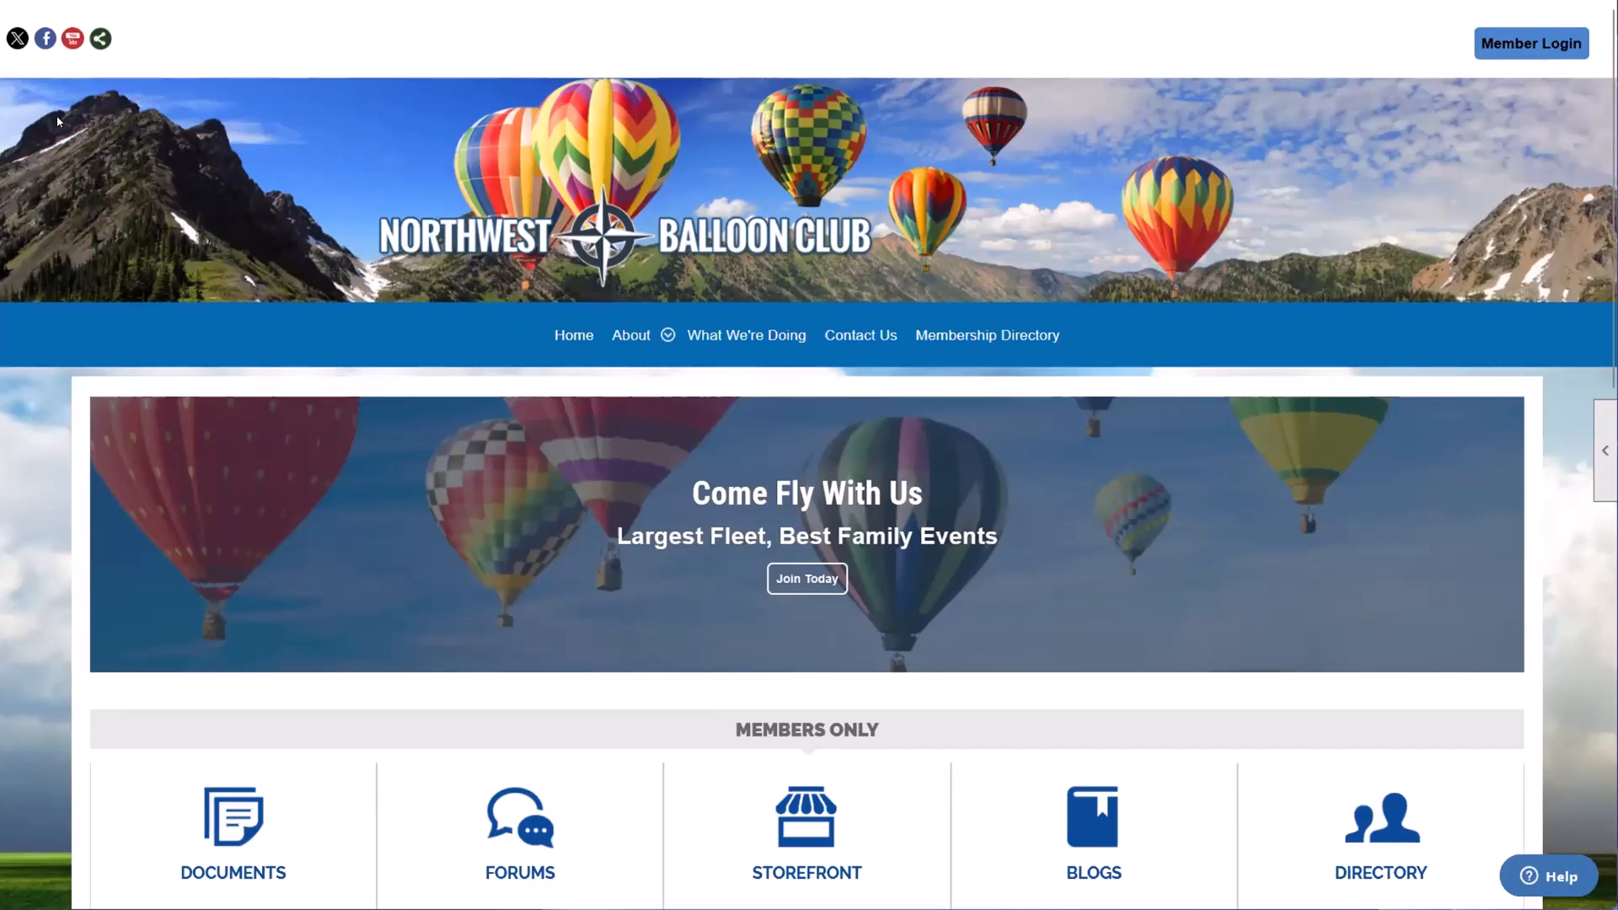
click(1507, 56)
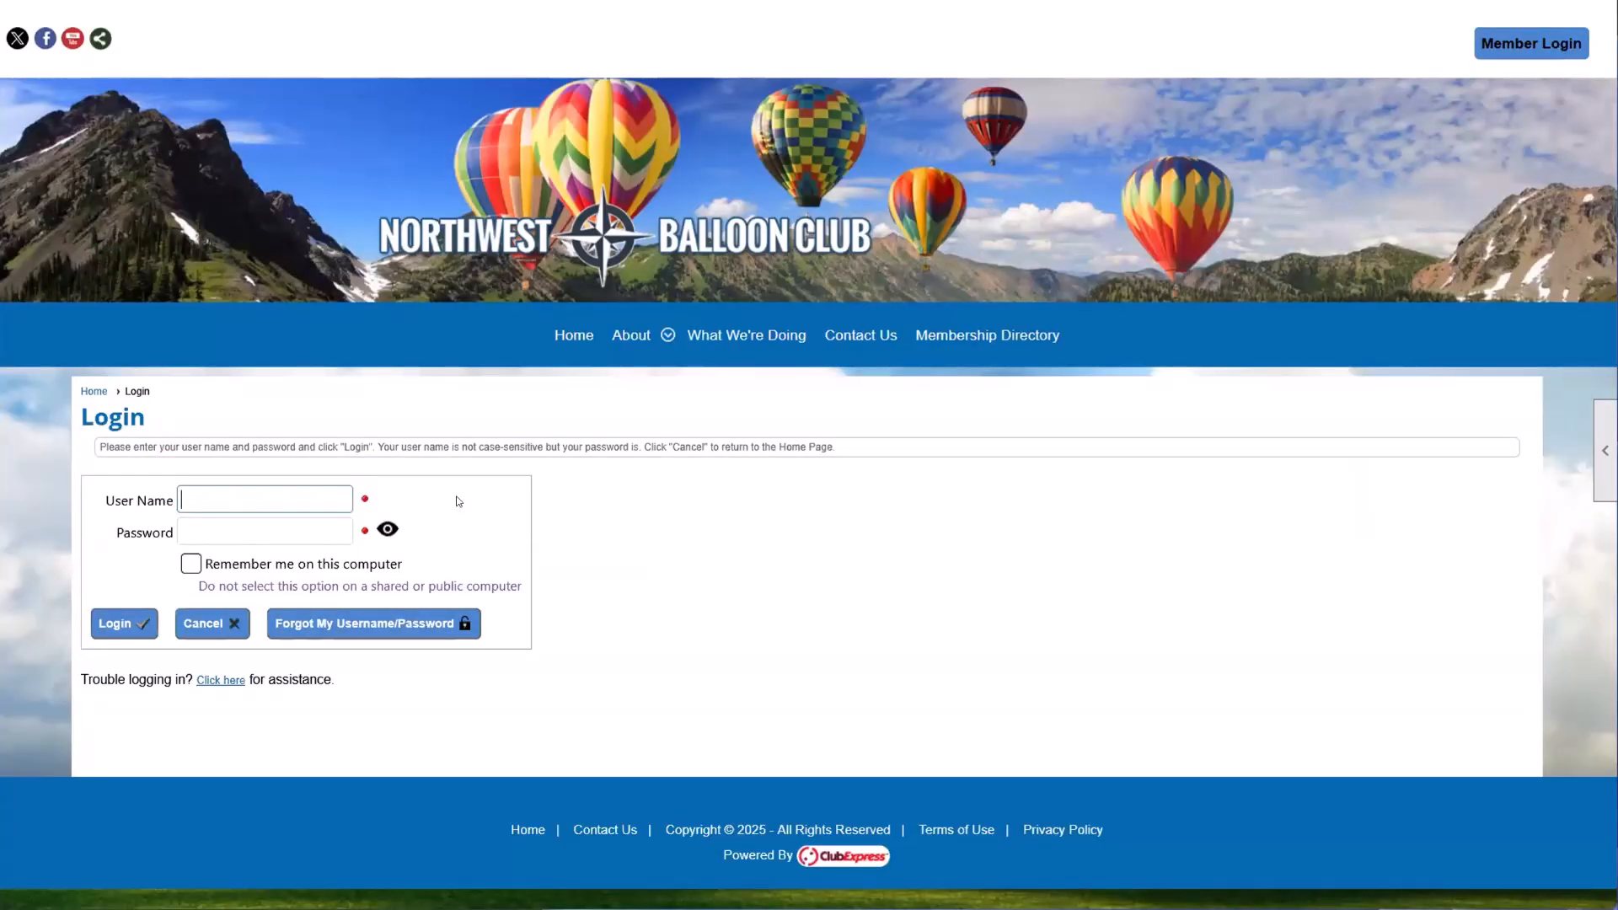
click(800, 417)
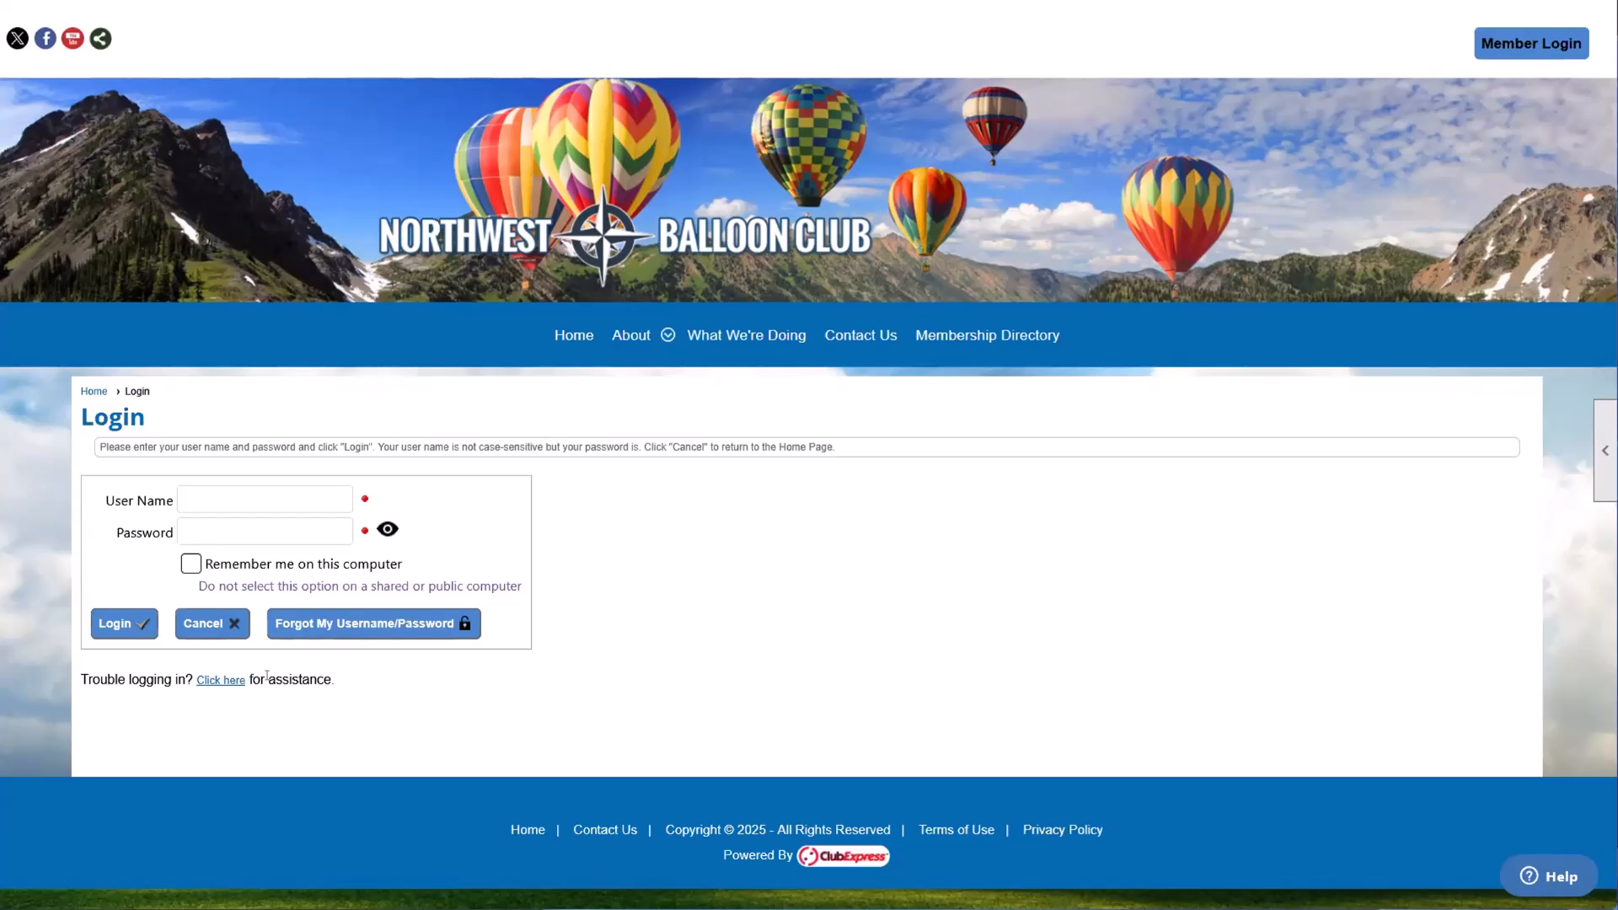
Step: Open the forgotten username/password form, check its Email Address and First Name fields, and close it without submitting
click(342, 632)
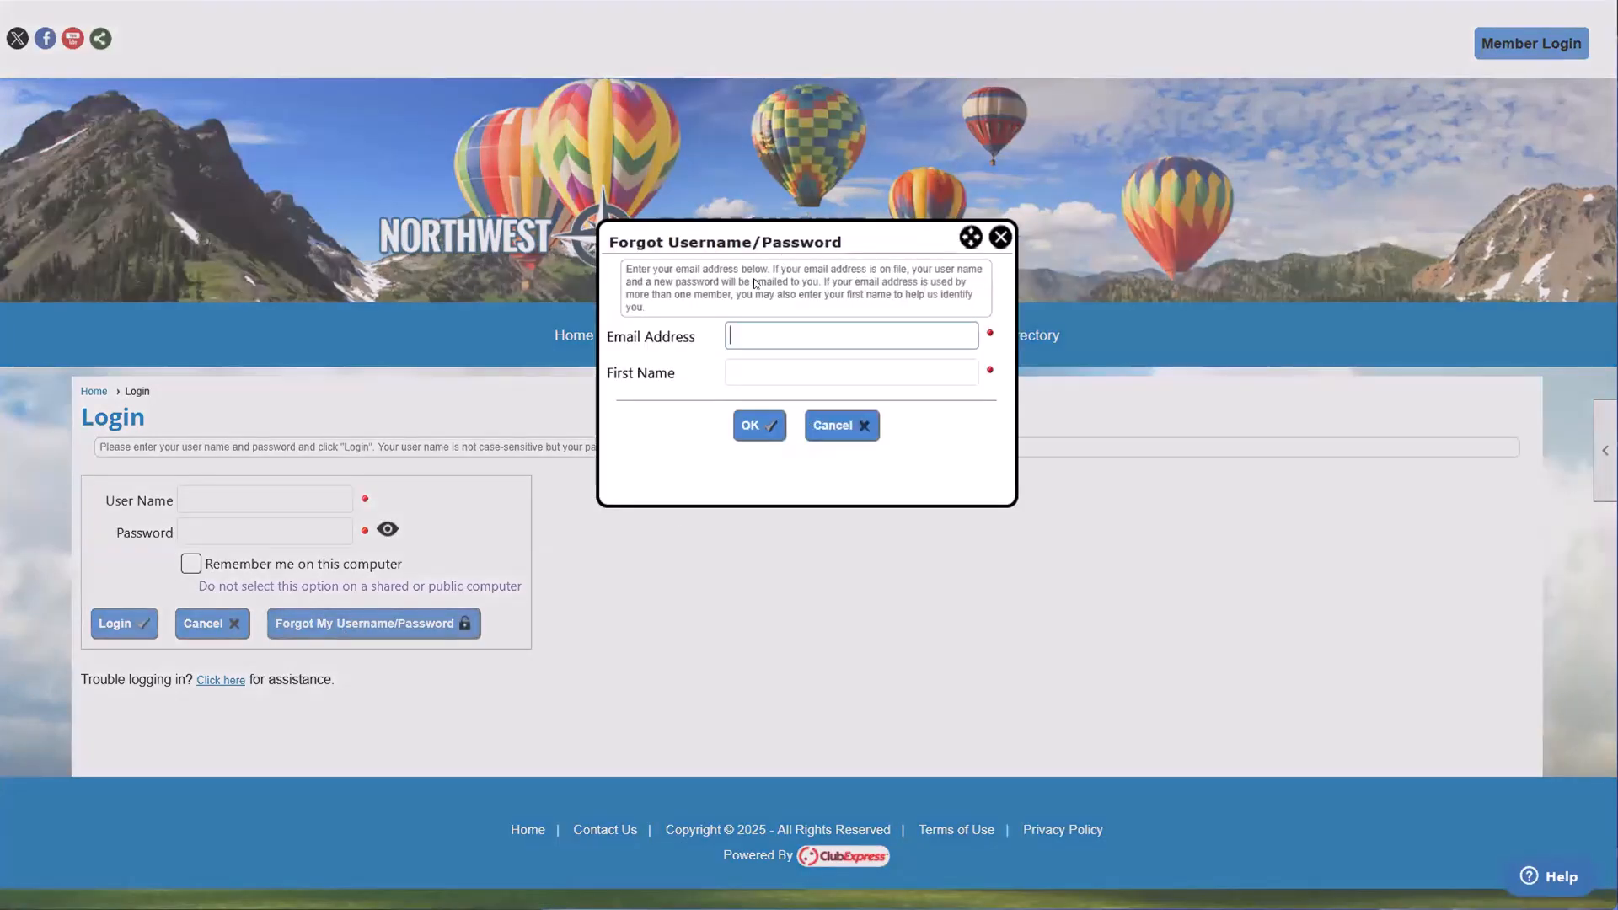
drag(642, 339, 731, 340)
click(731, 392)
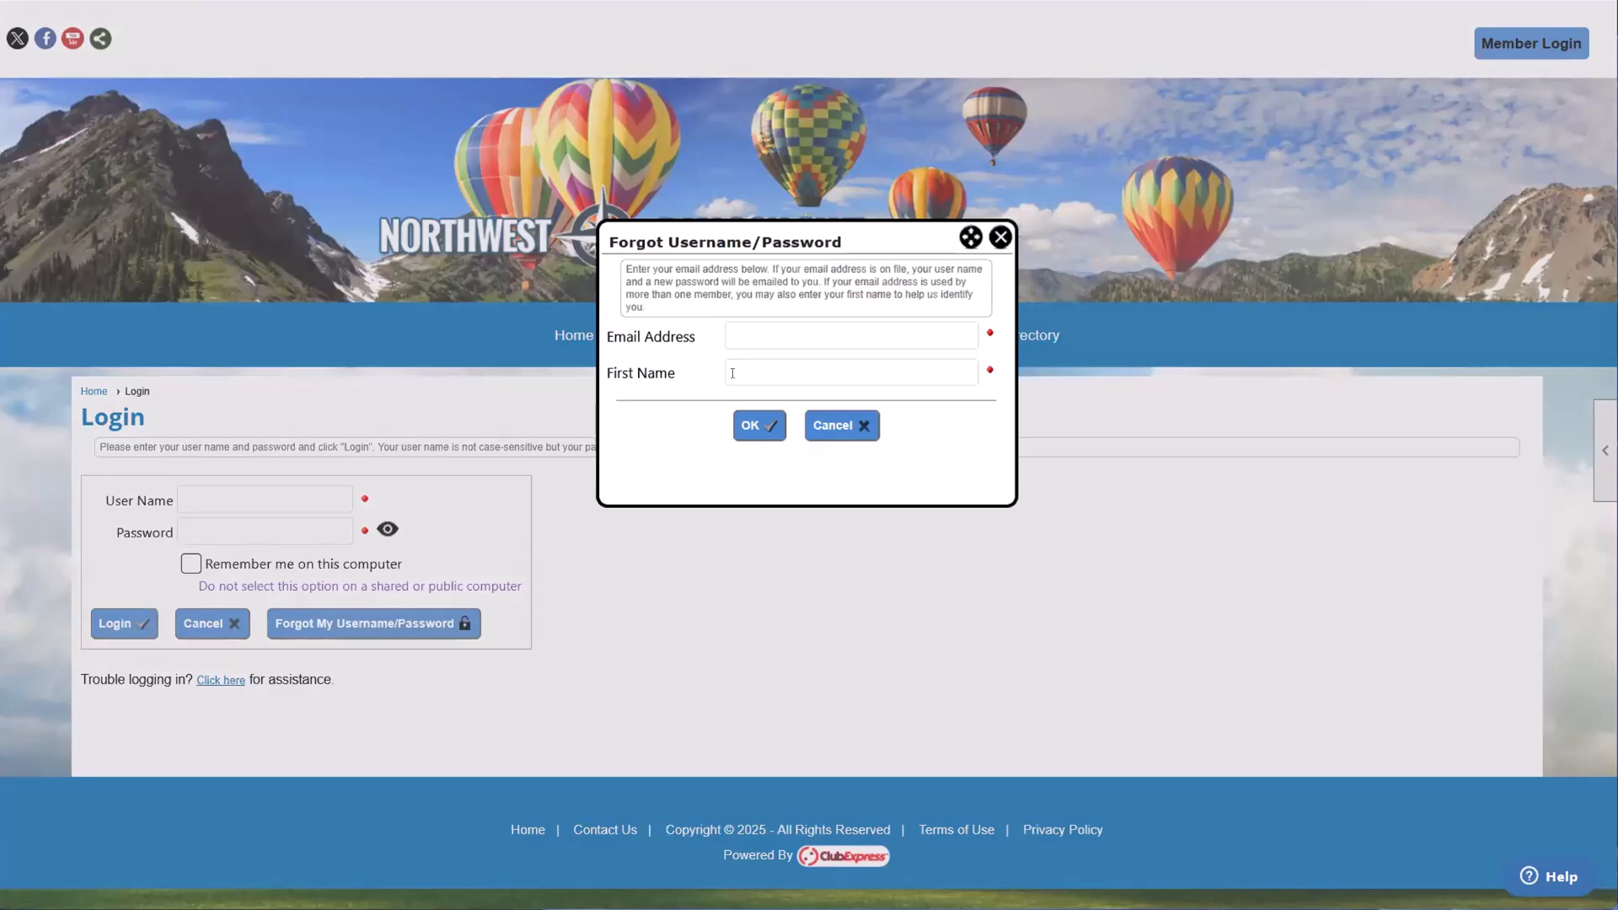
click(733, 373)
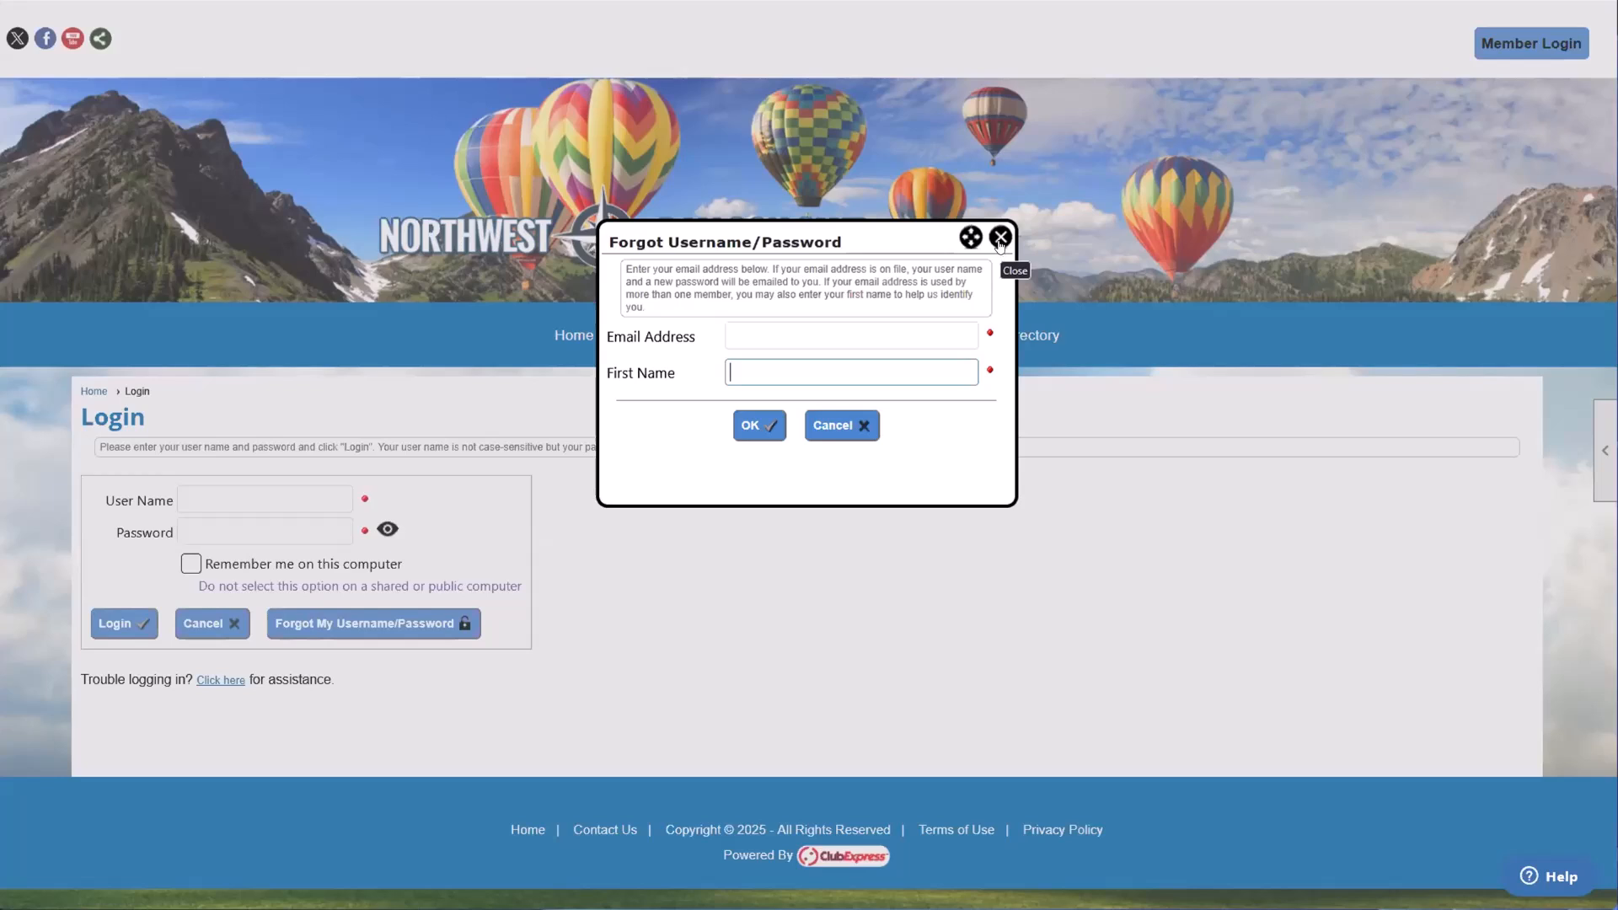
click(1000, 239)
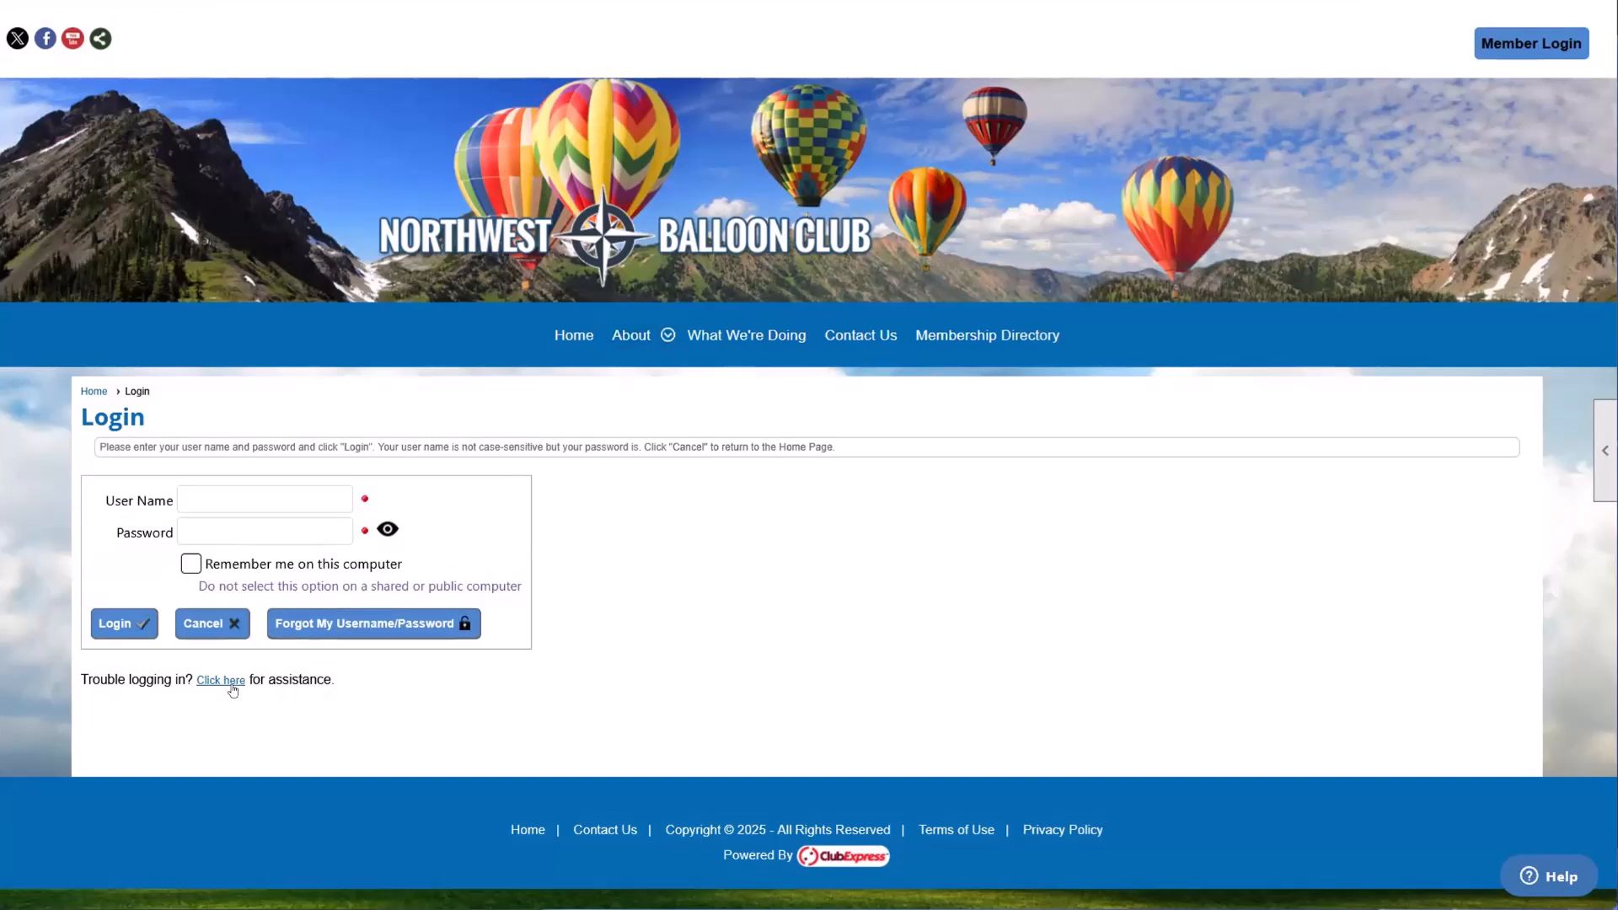
Step: Log back in by filling the User Name and Password fields with the administrator's saved credentials
click(279, 504)
text(msm)
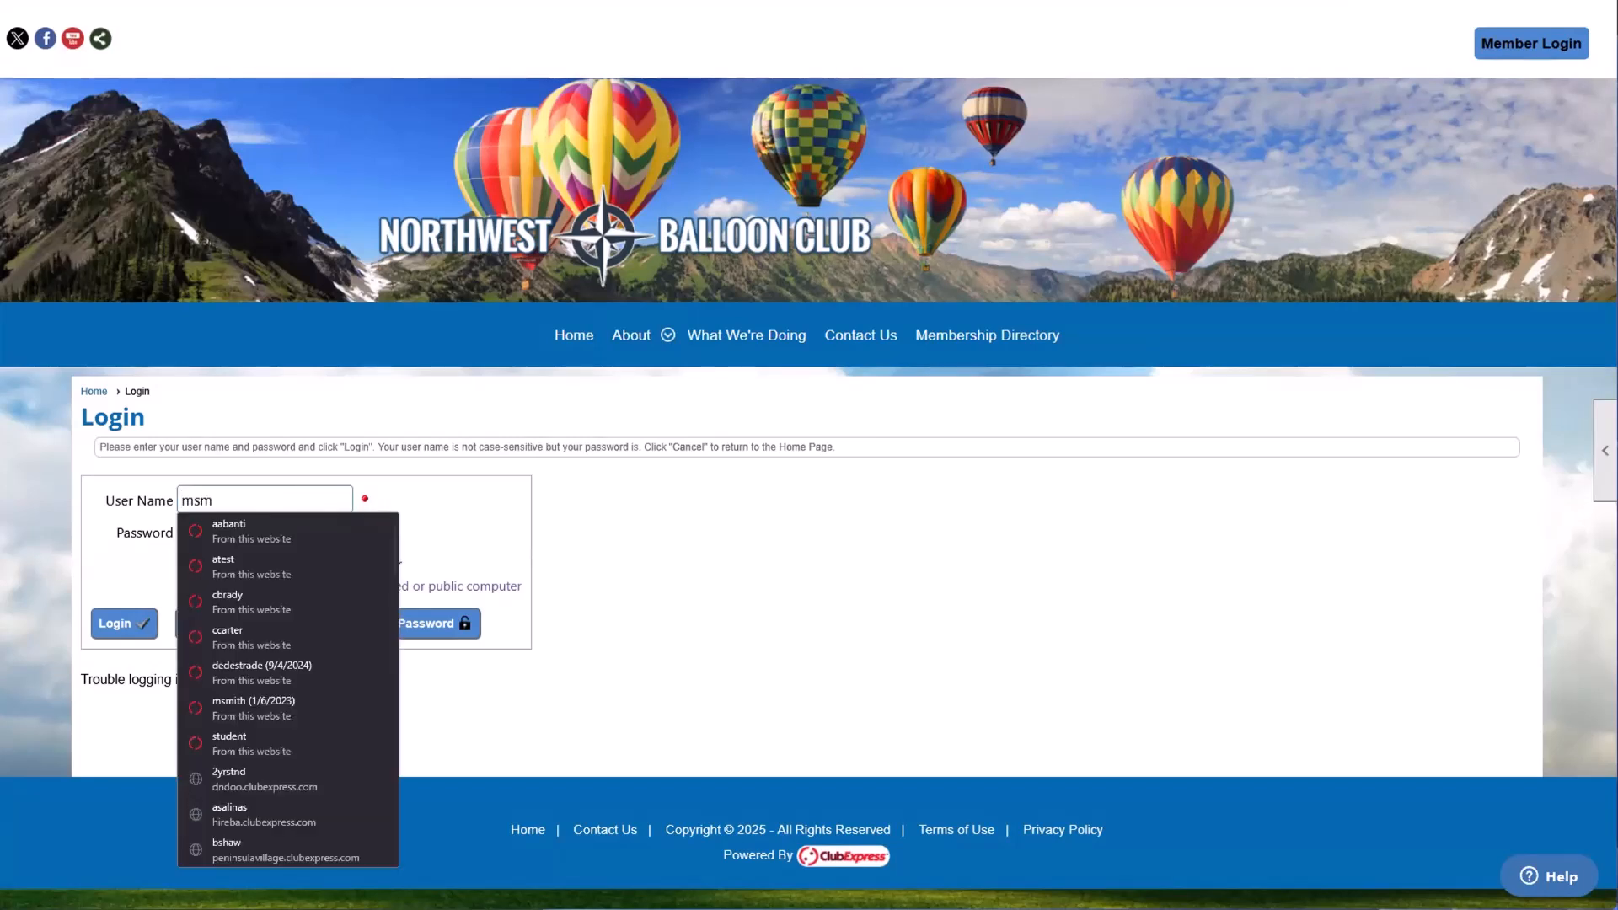
click(253, 706)
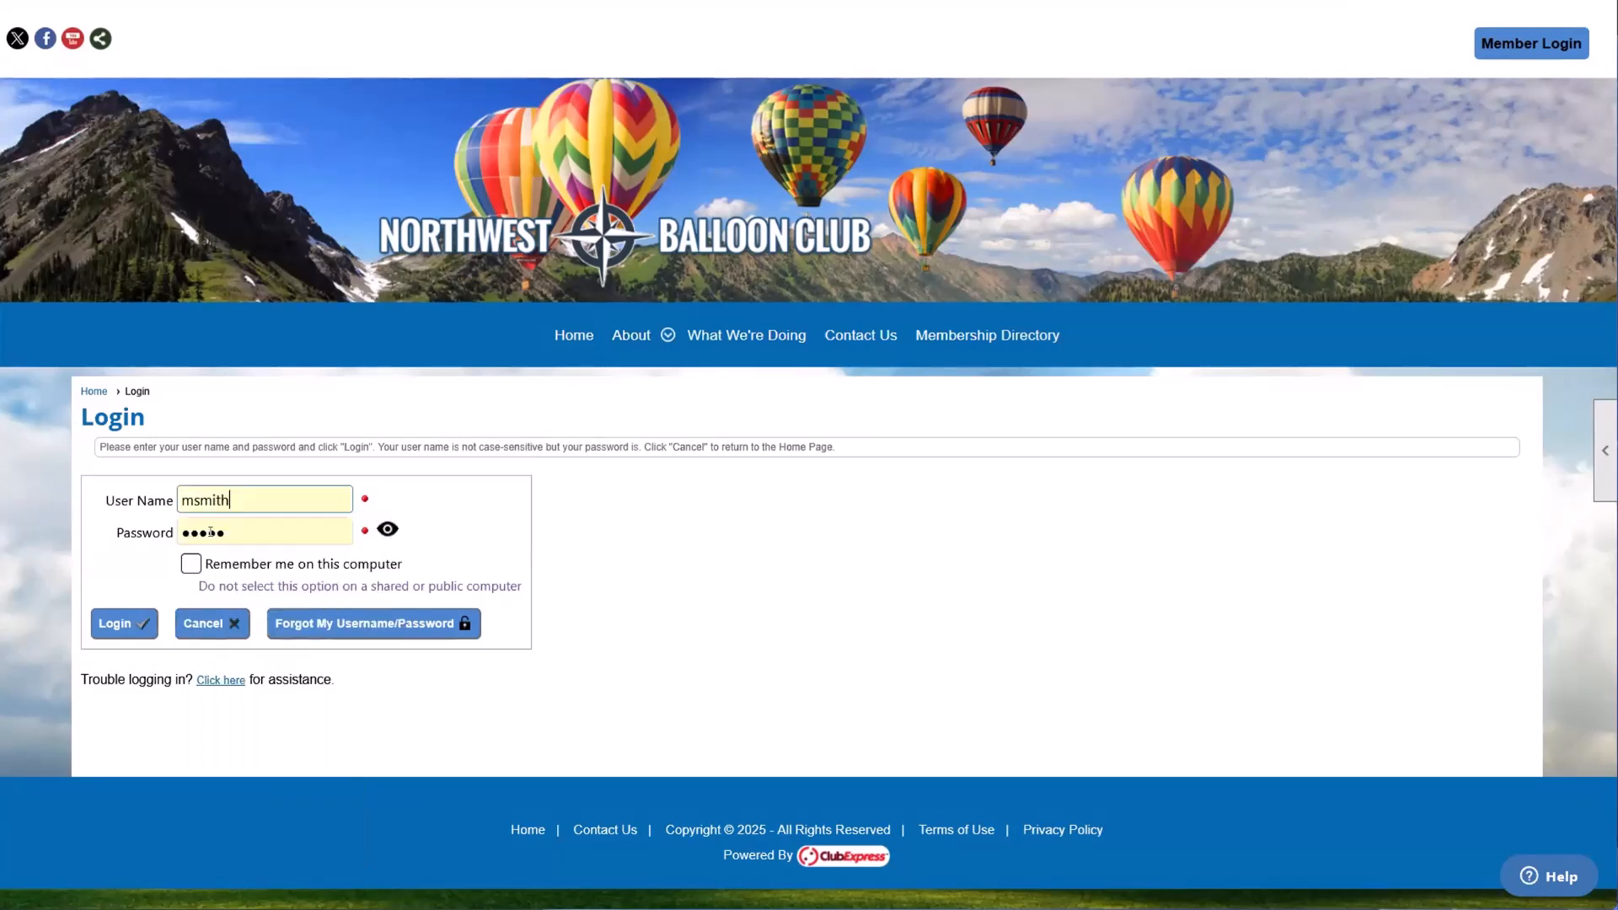
click(114, 625)
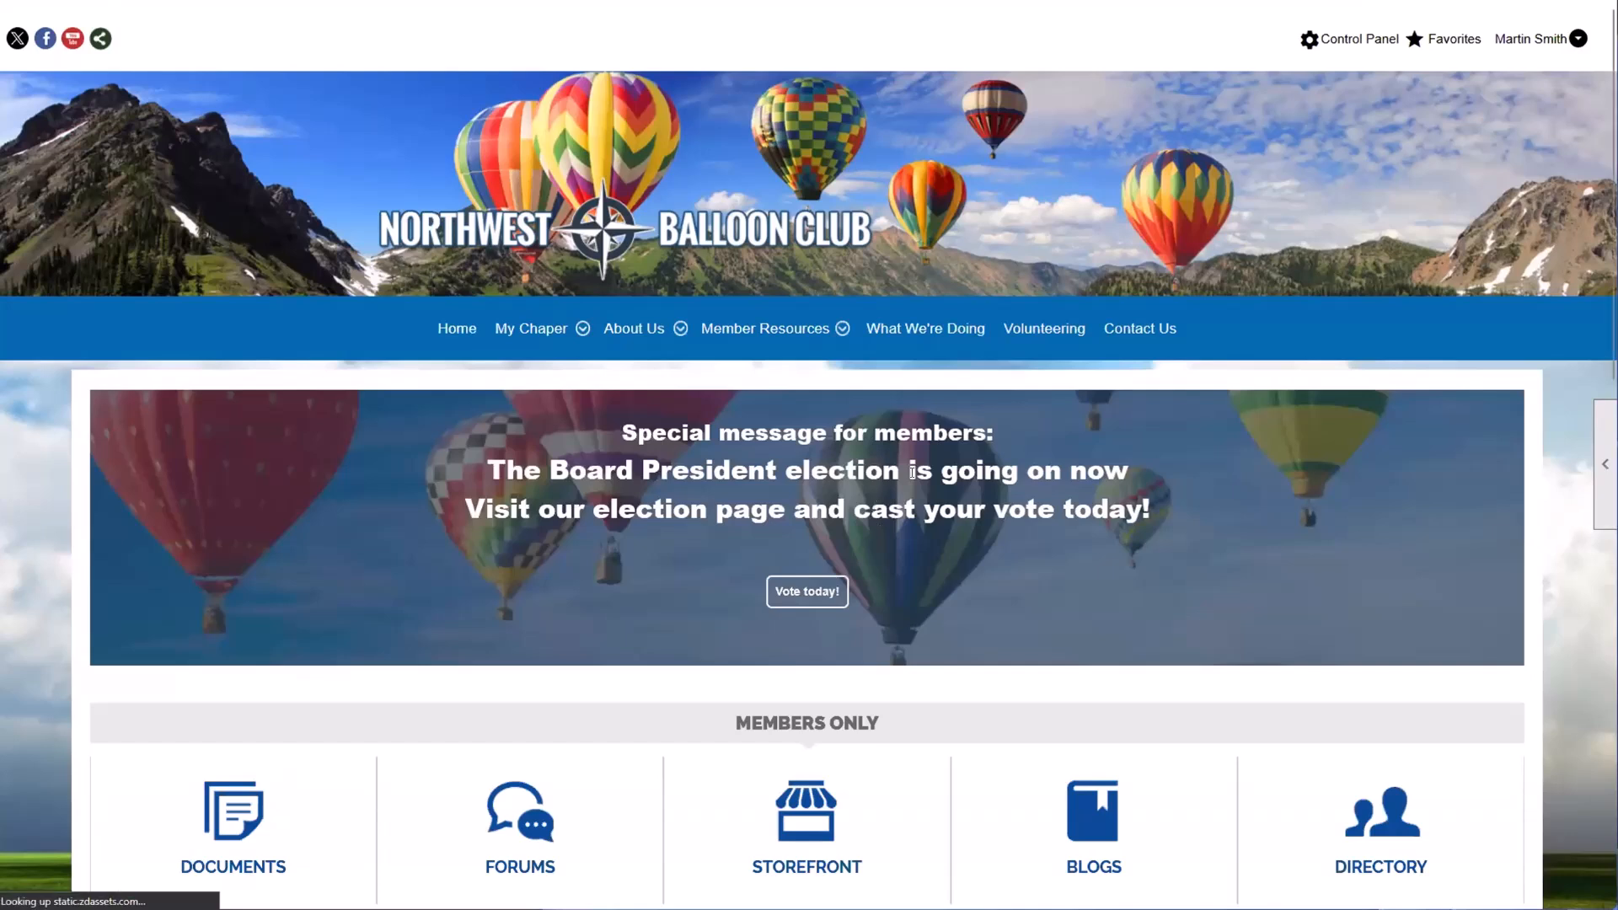
Step: Look over the logged-in member's account options and the administrator's Favorites shortcuts
click(1534, 43)
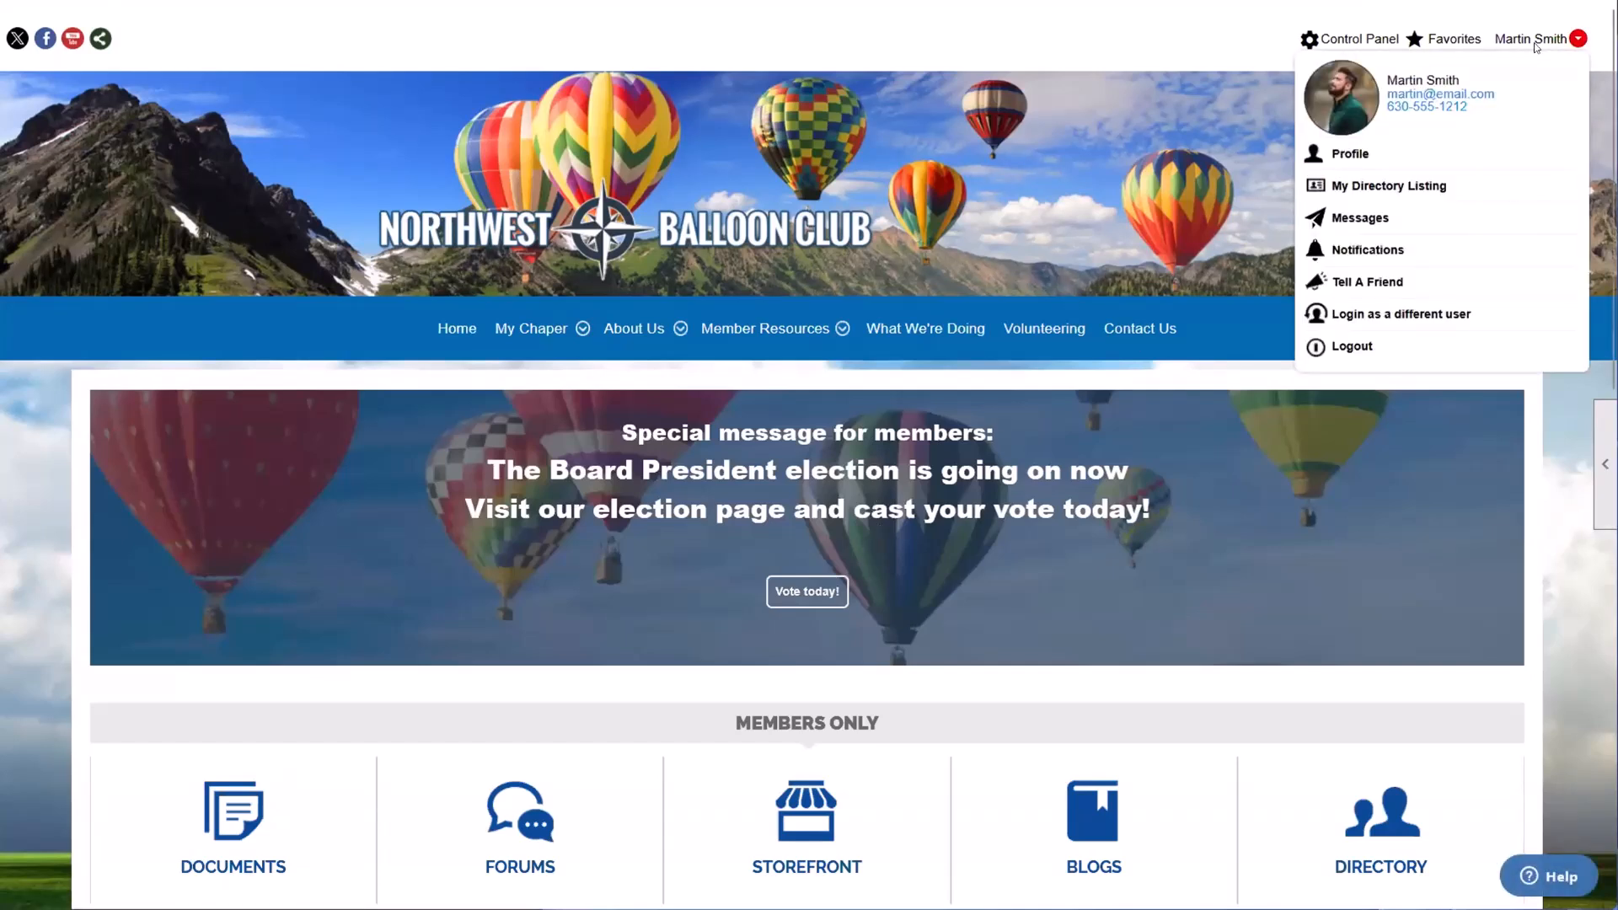
click(1535, 44)
click(1530, 41)
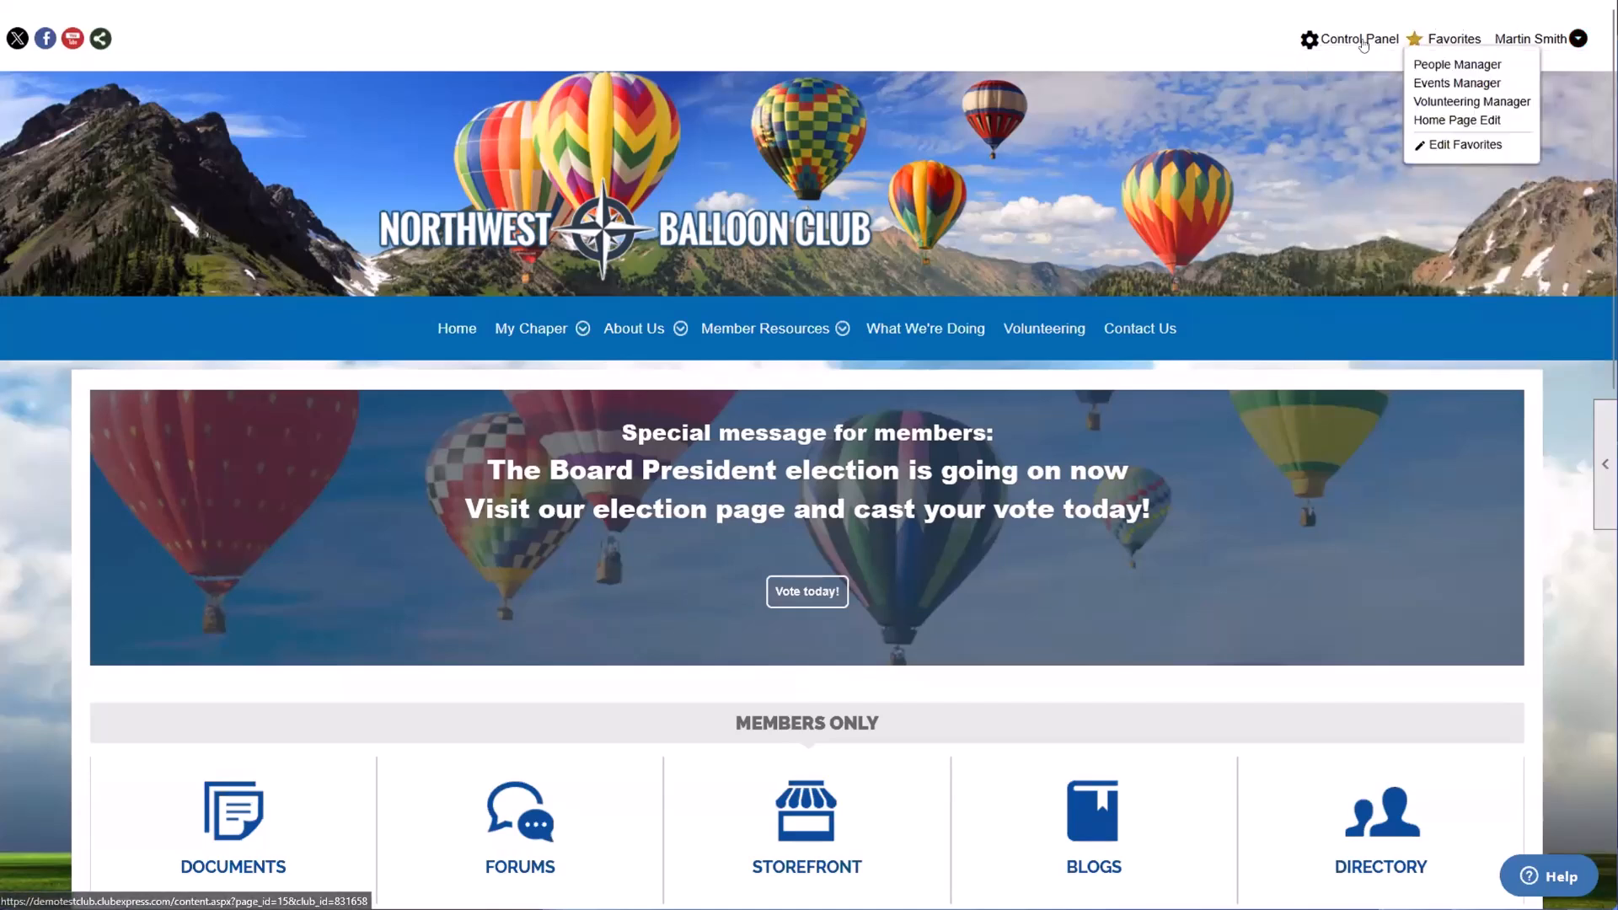
mouse_move(1456, 46)
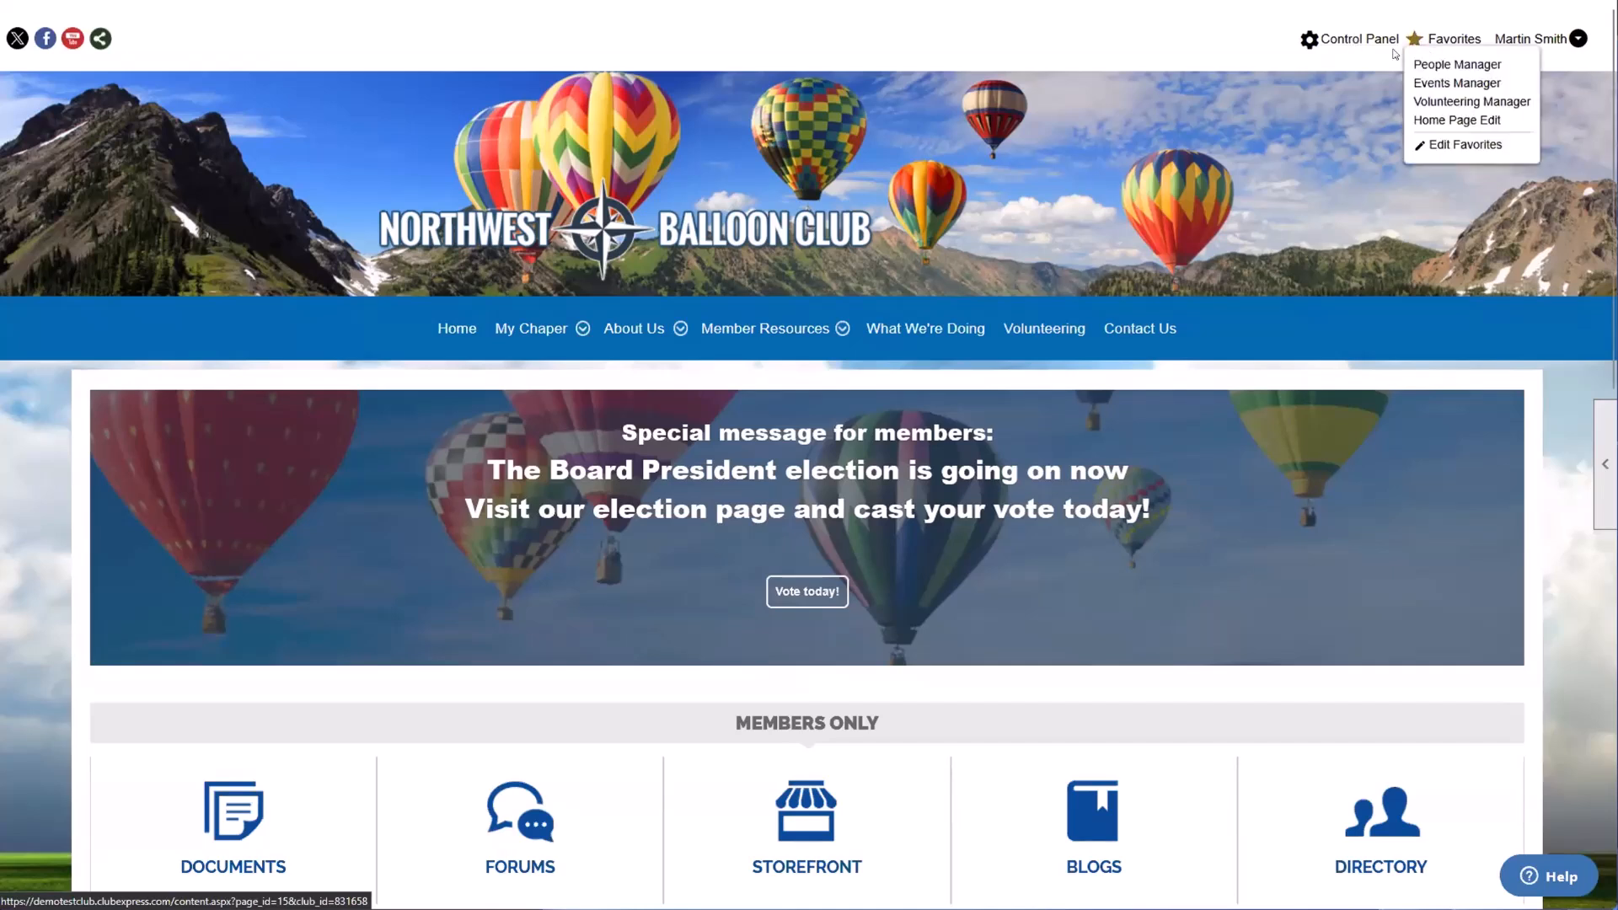
Step: Open the logged-in member's own profile and look over its available settings
mouse_move(1514, 52)
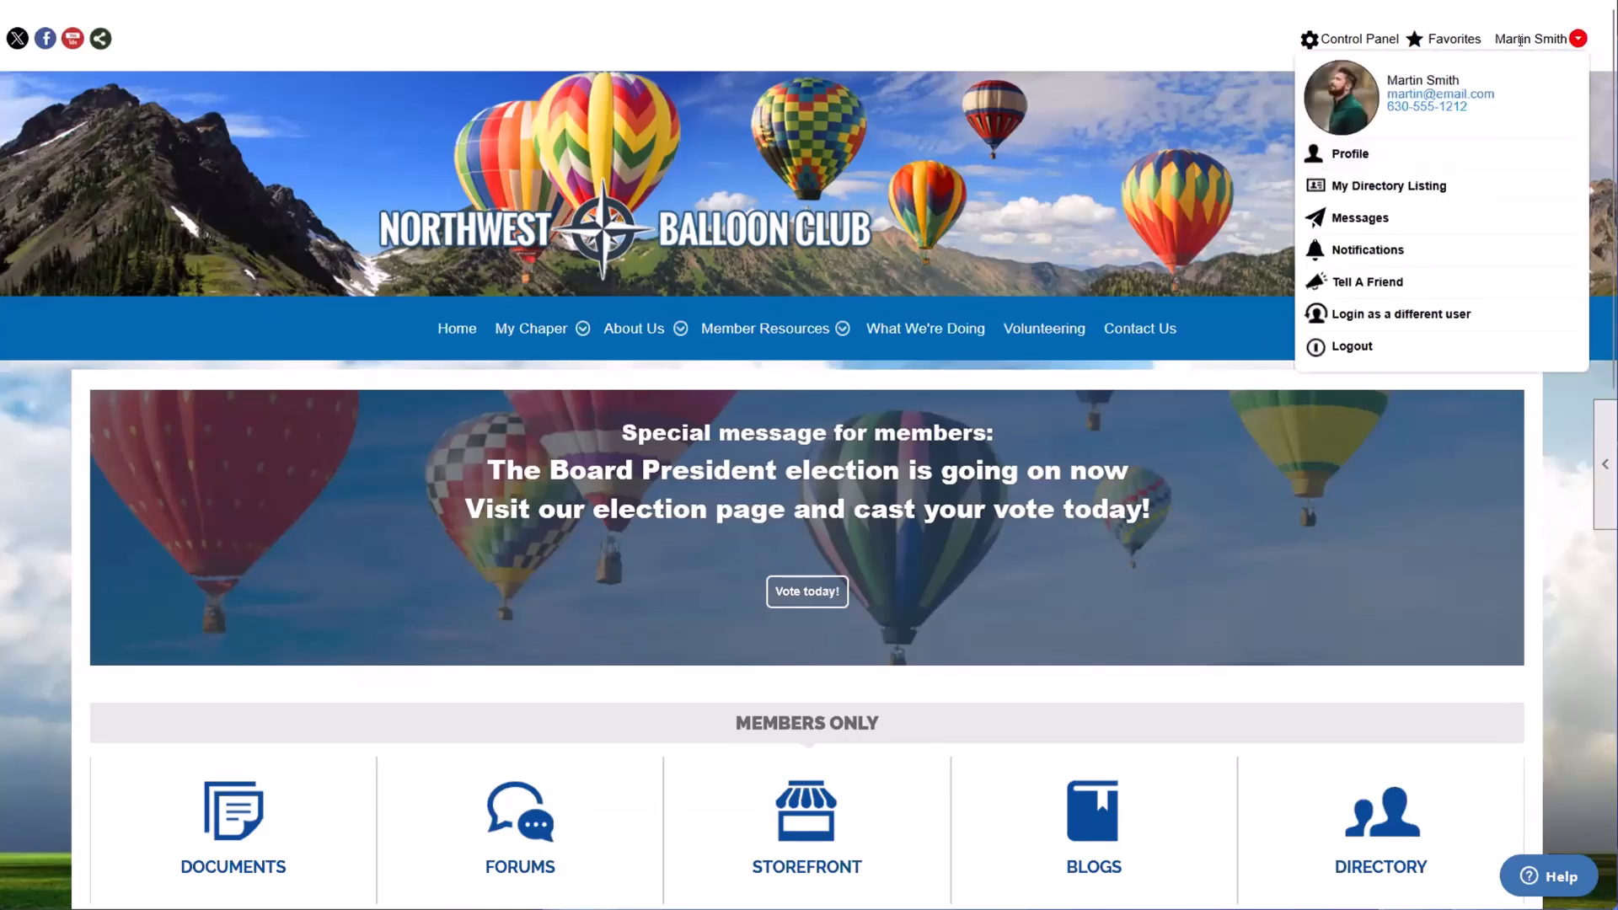
click(1351, 154)
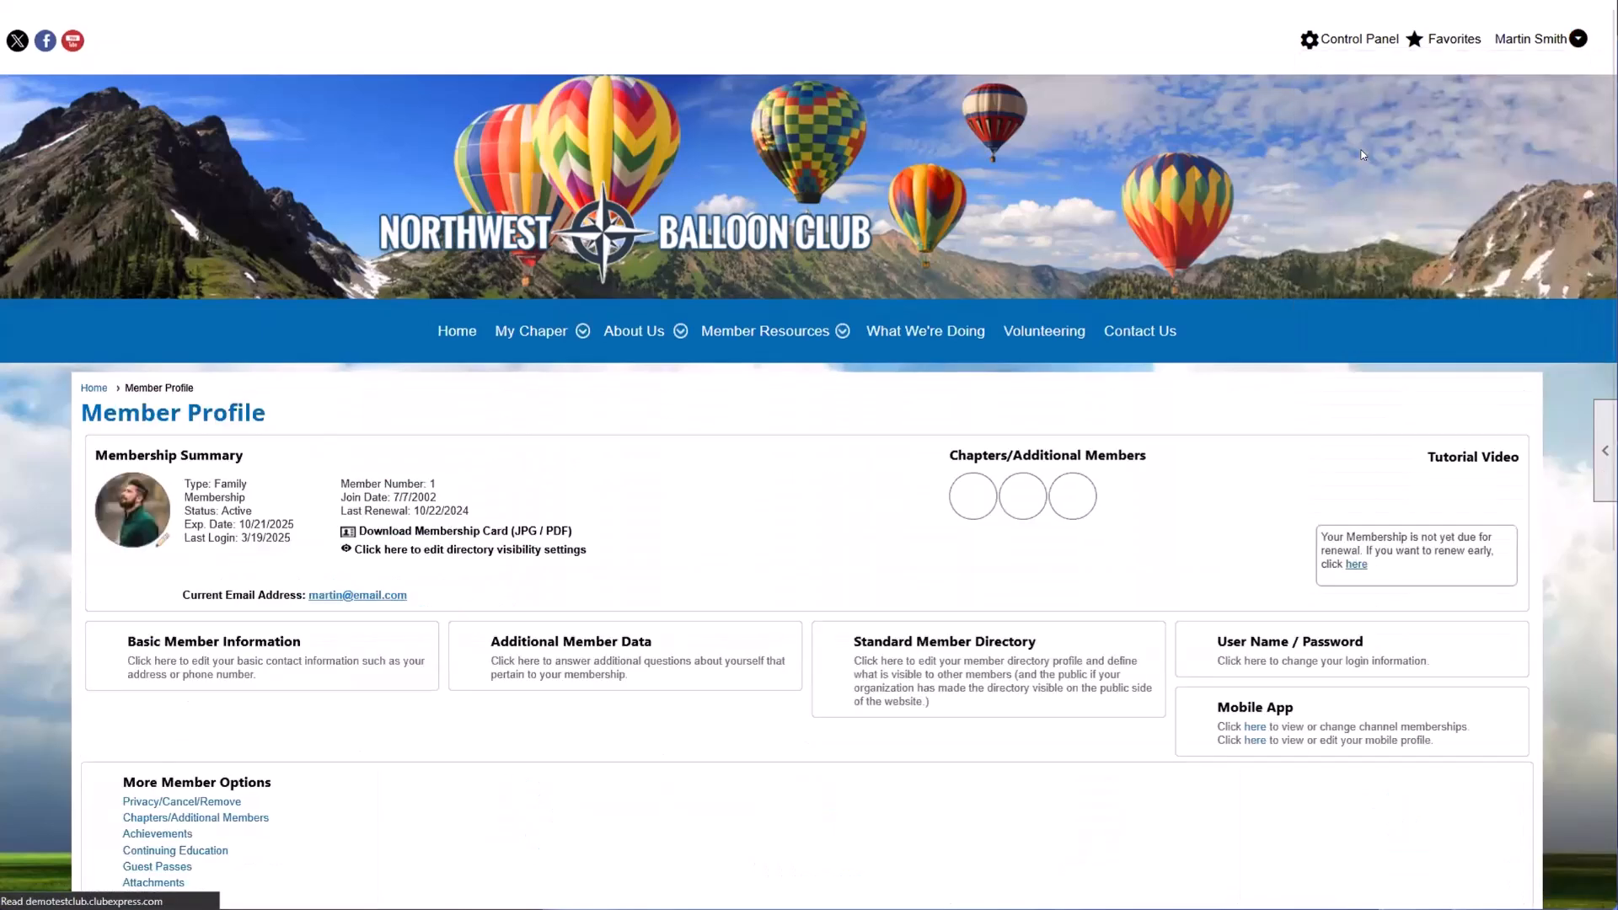
scroll(1315, 379, down, 1)
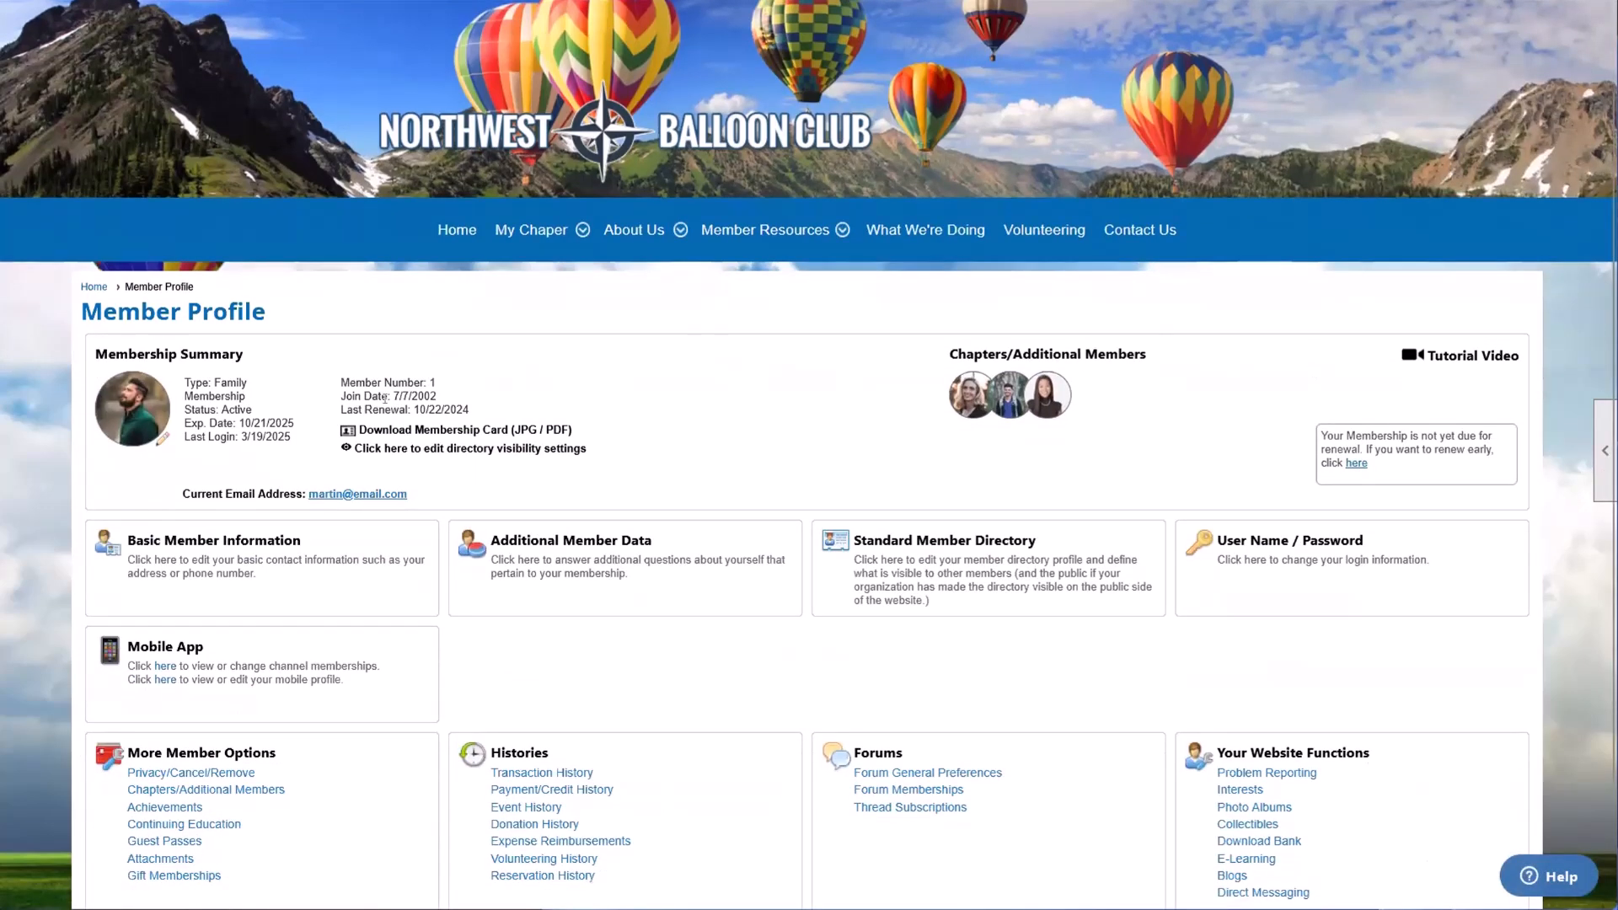
scroll(1313, 379, down, 1)
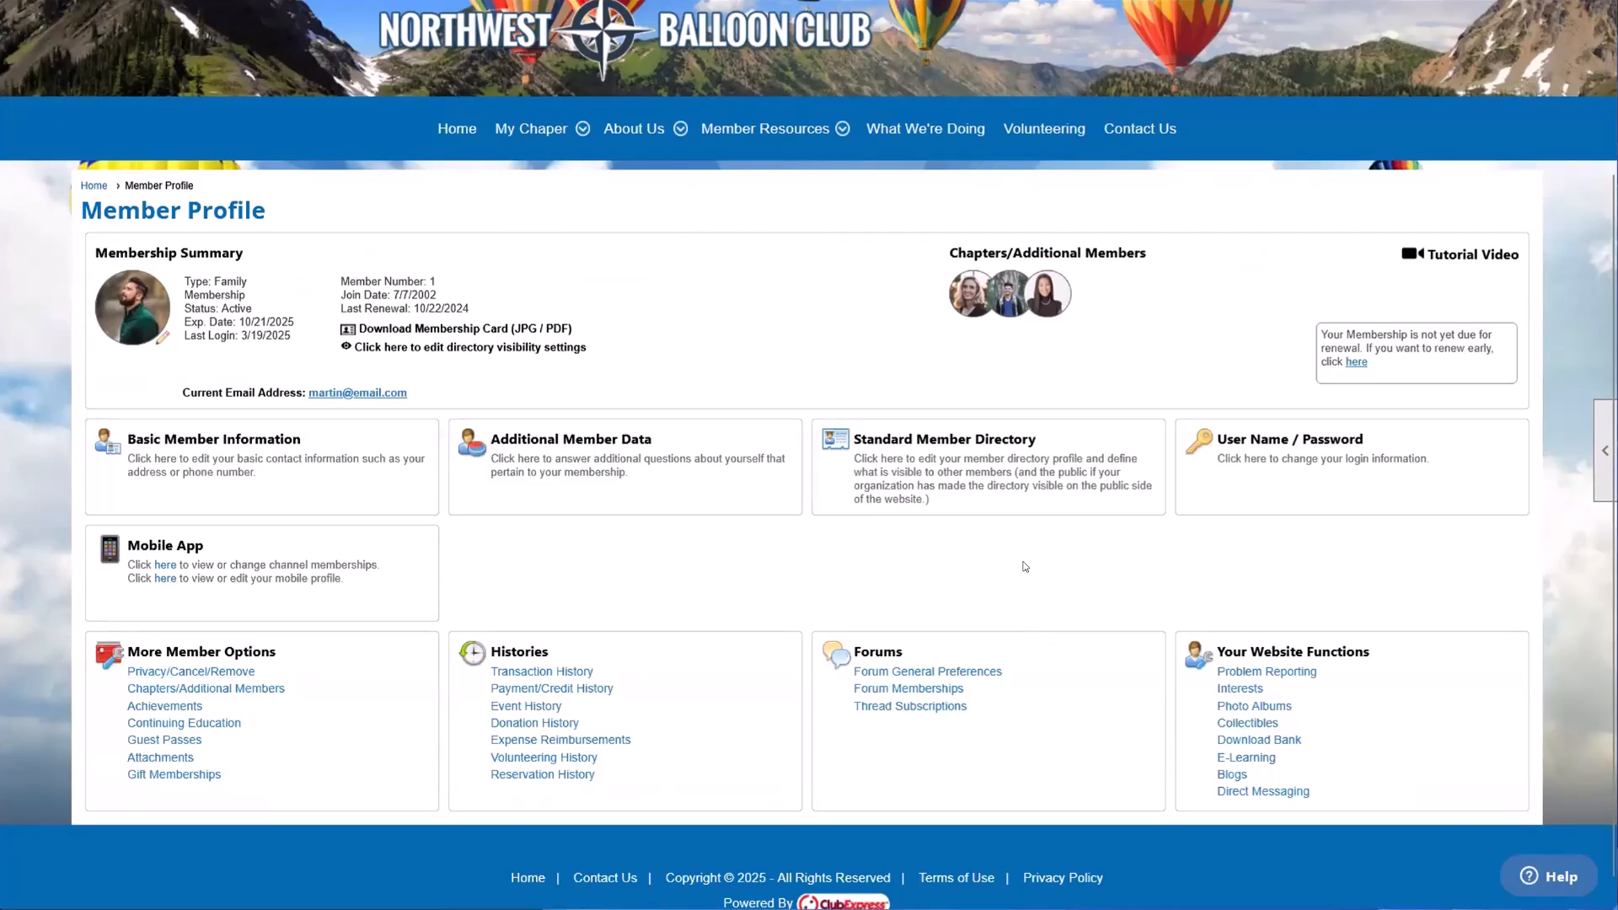
Step: View the User Name / Password settings of the own profile and leave without saving
click(1312, 462)
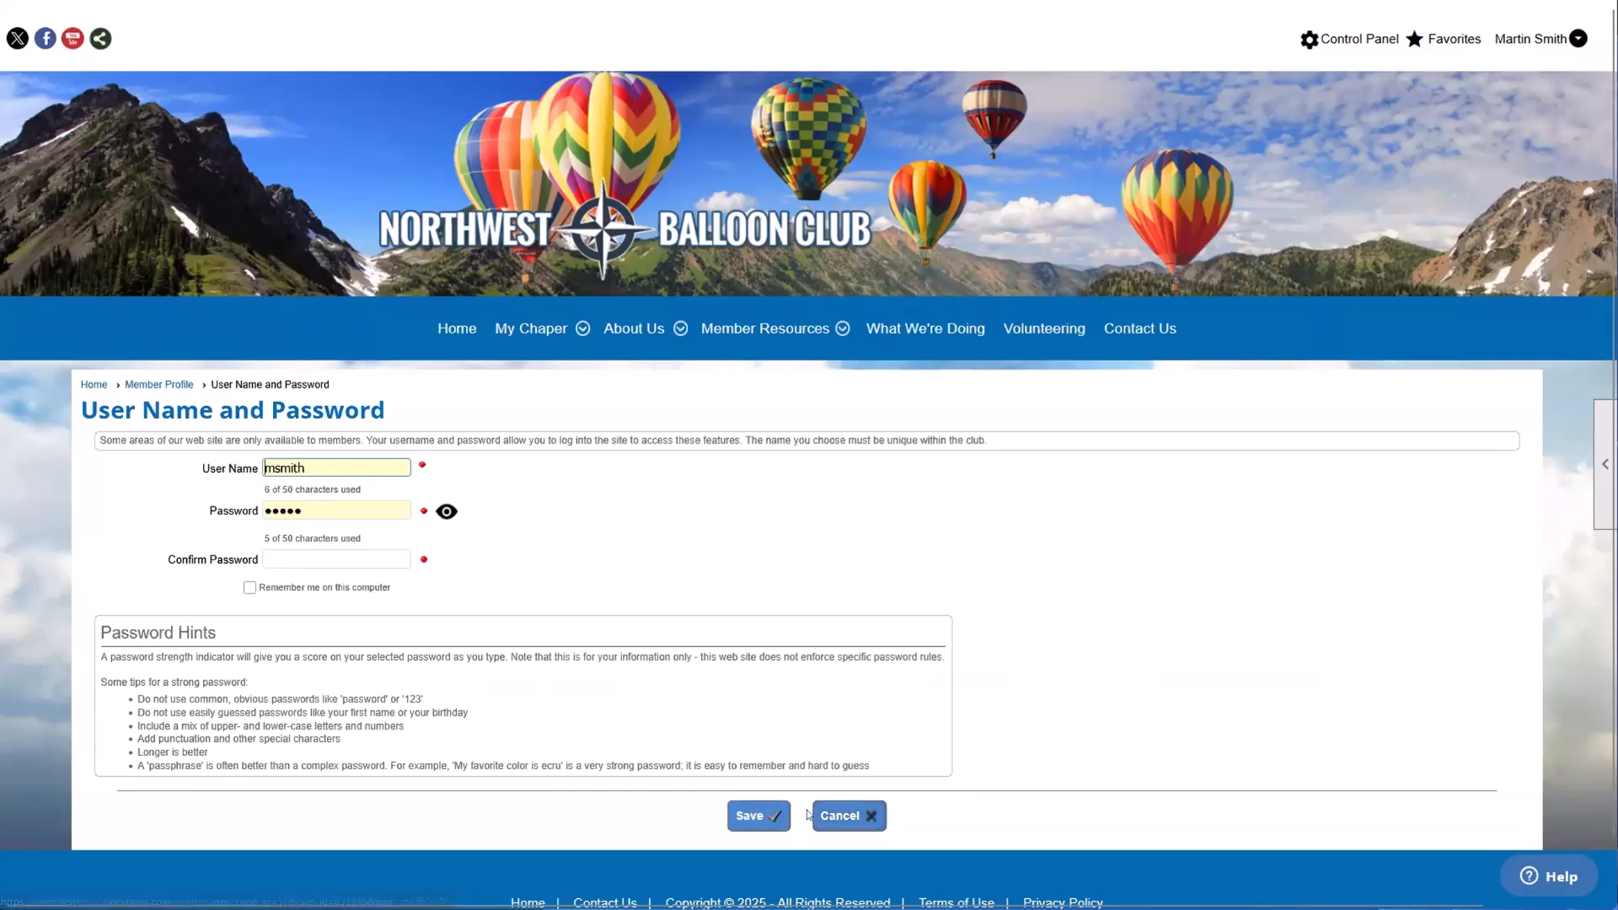
click(849, 817)
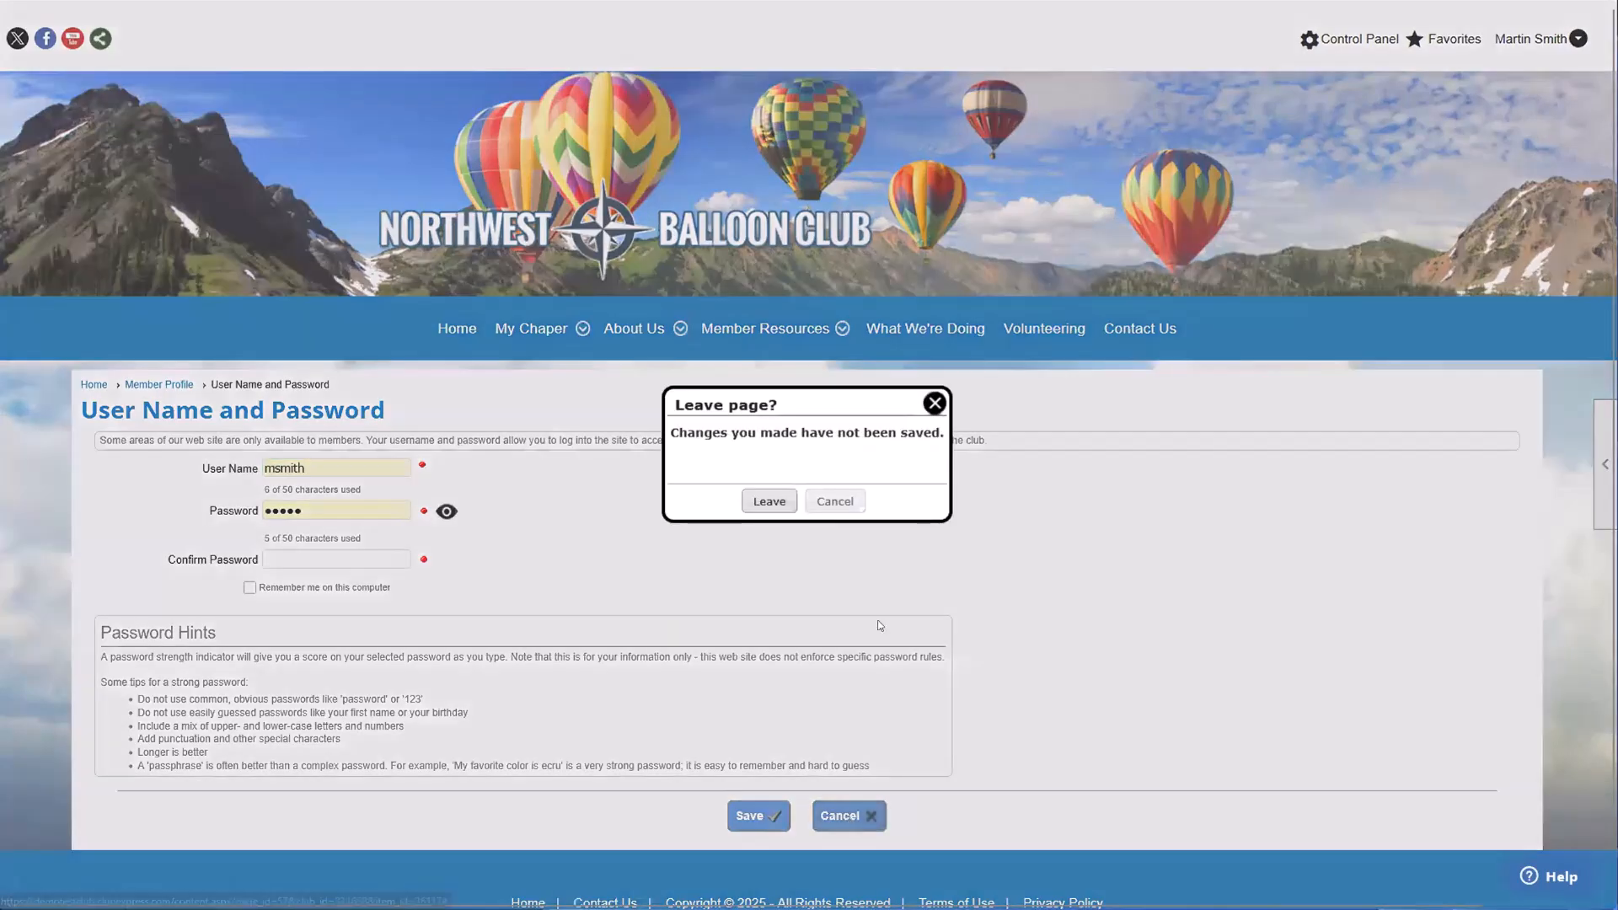
click(770, 501)
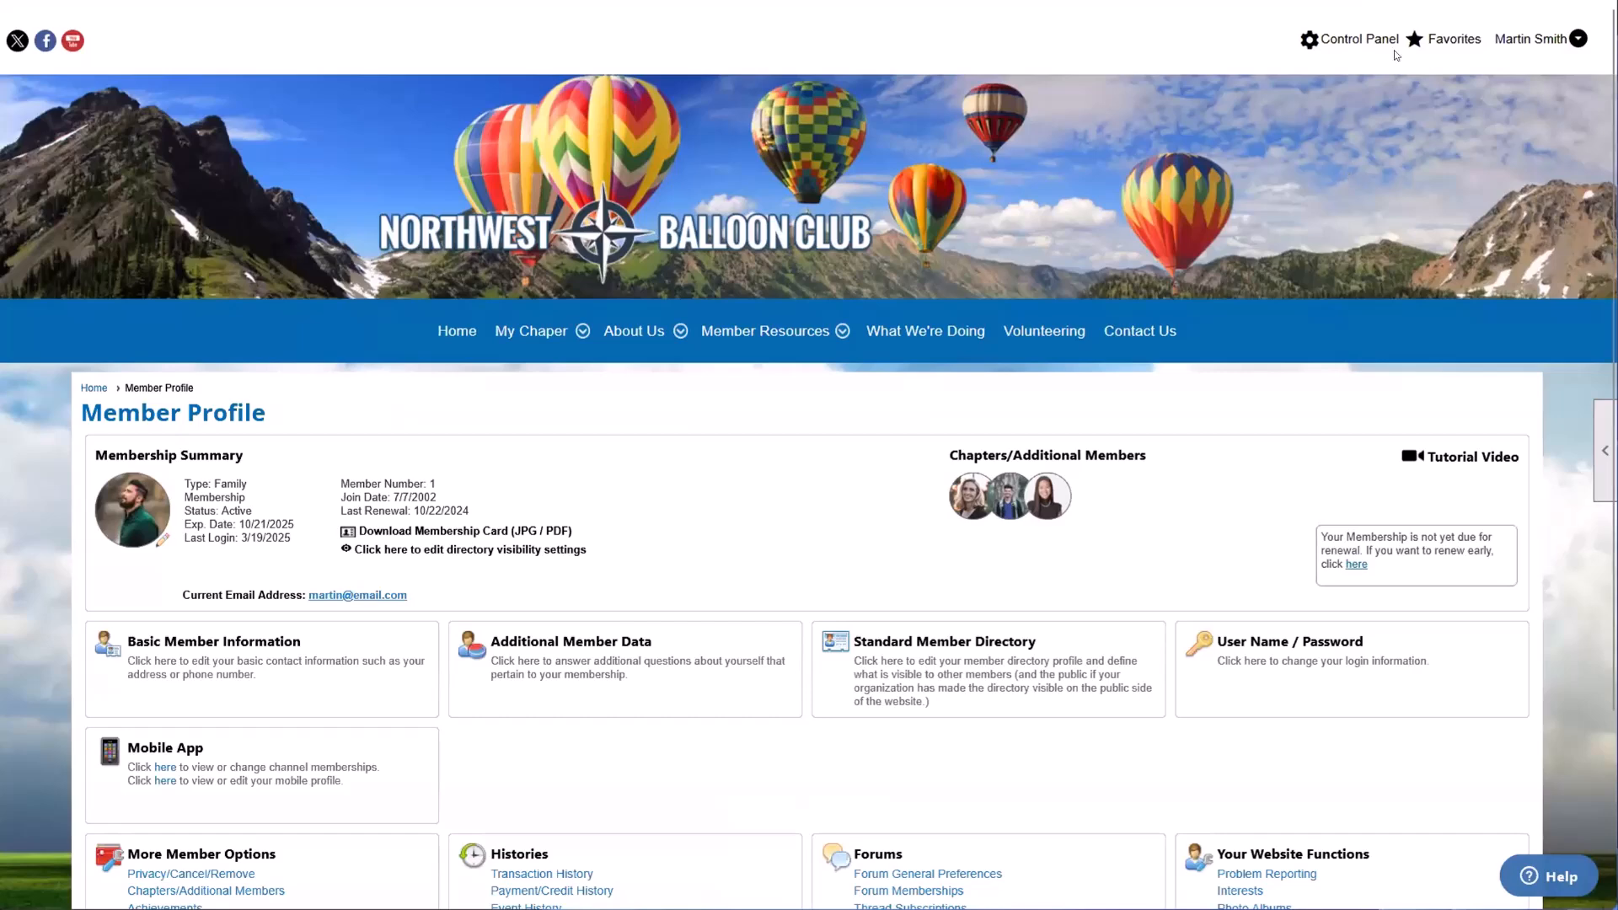
Step: Open People Manager from the Control Panel and search for all active and expired members without a last name filter
click(1327, 42)
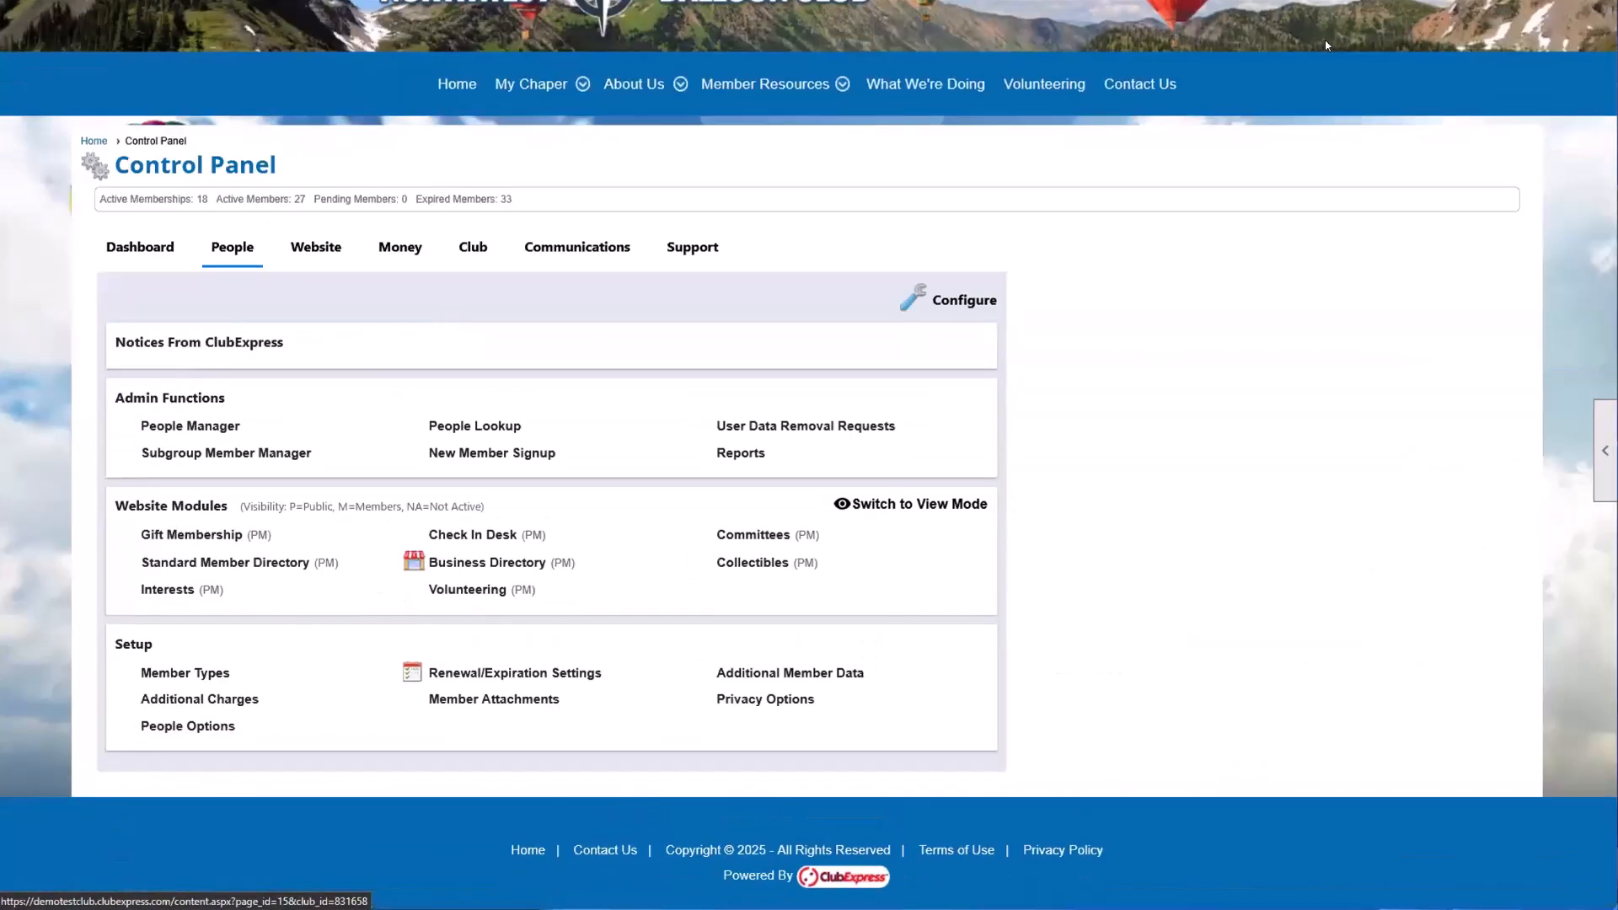
scroll(730, 328, up, 3)
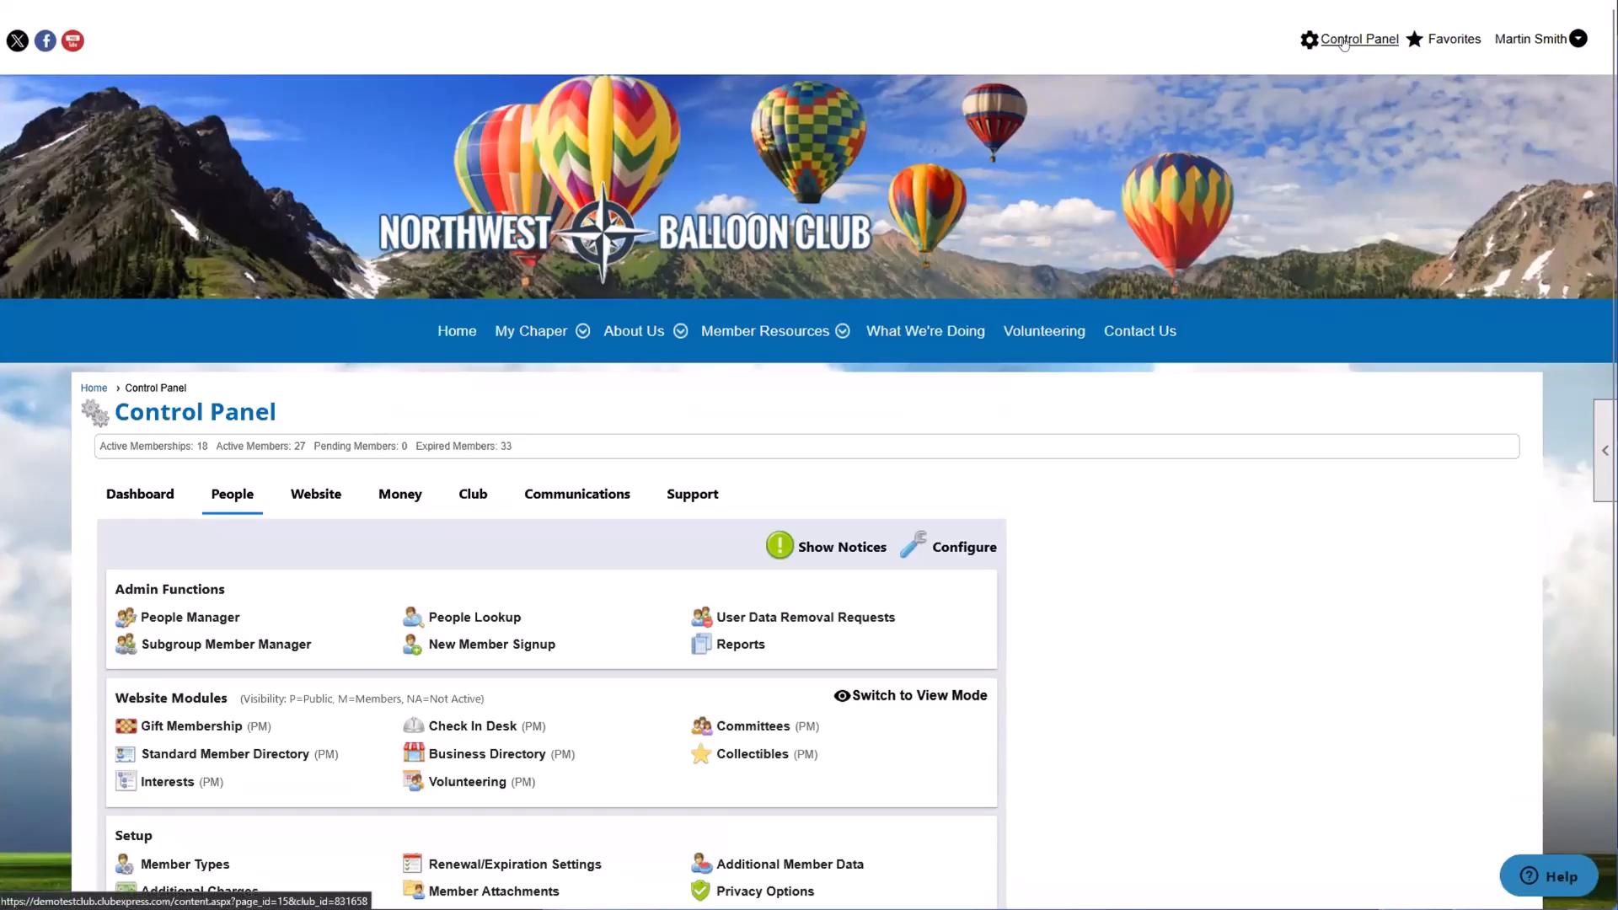
click(204, 613)
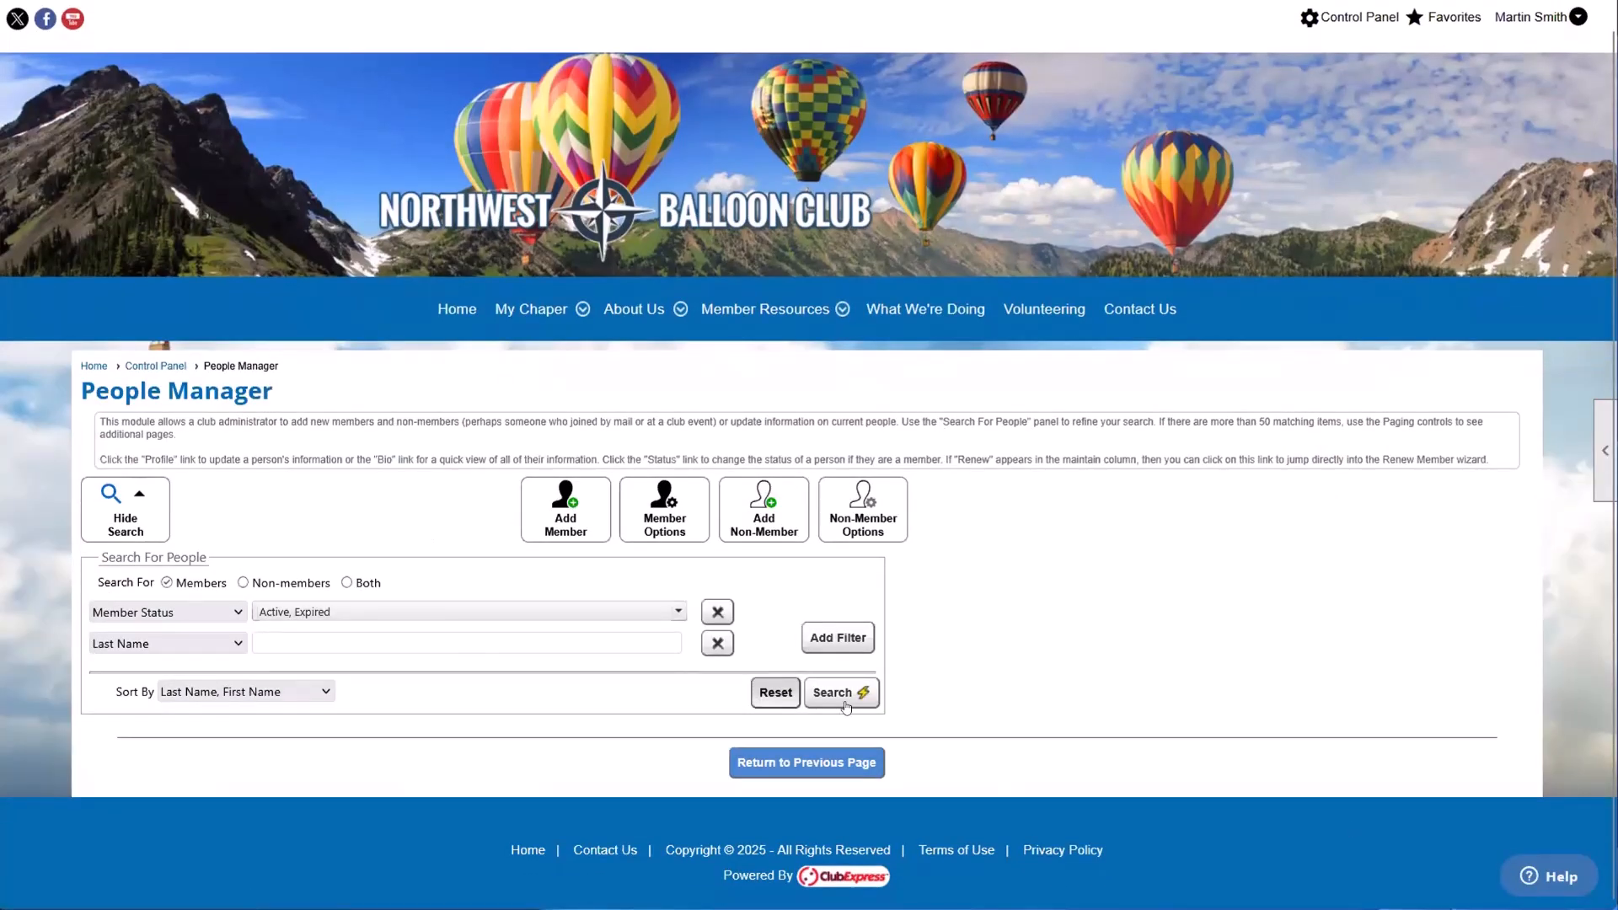
click(589, 643)
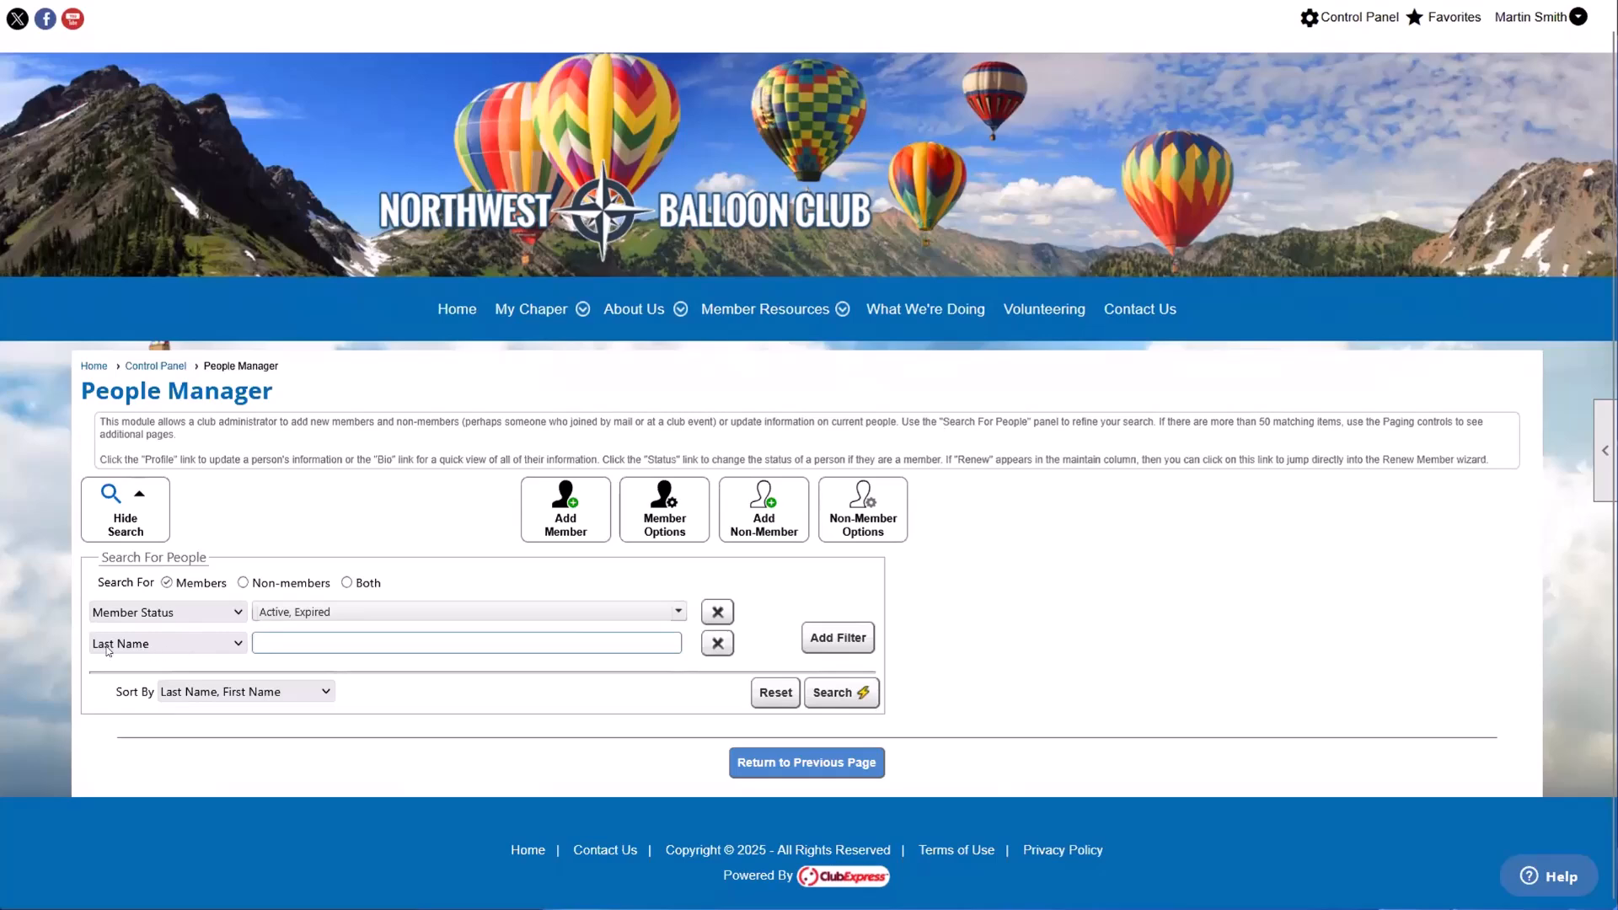
click(834, 692)
scroll(837, 662, down, 2)
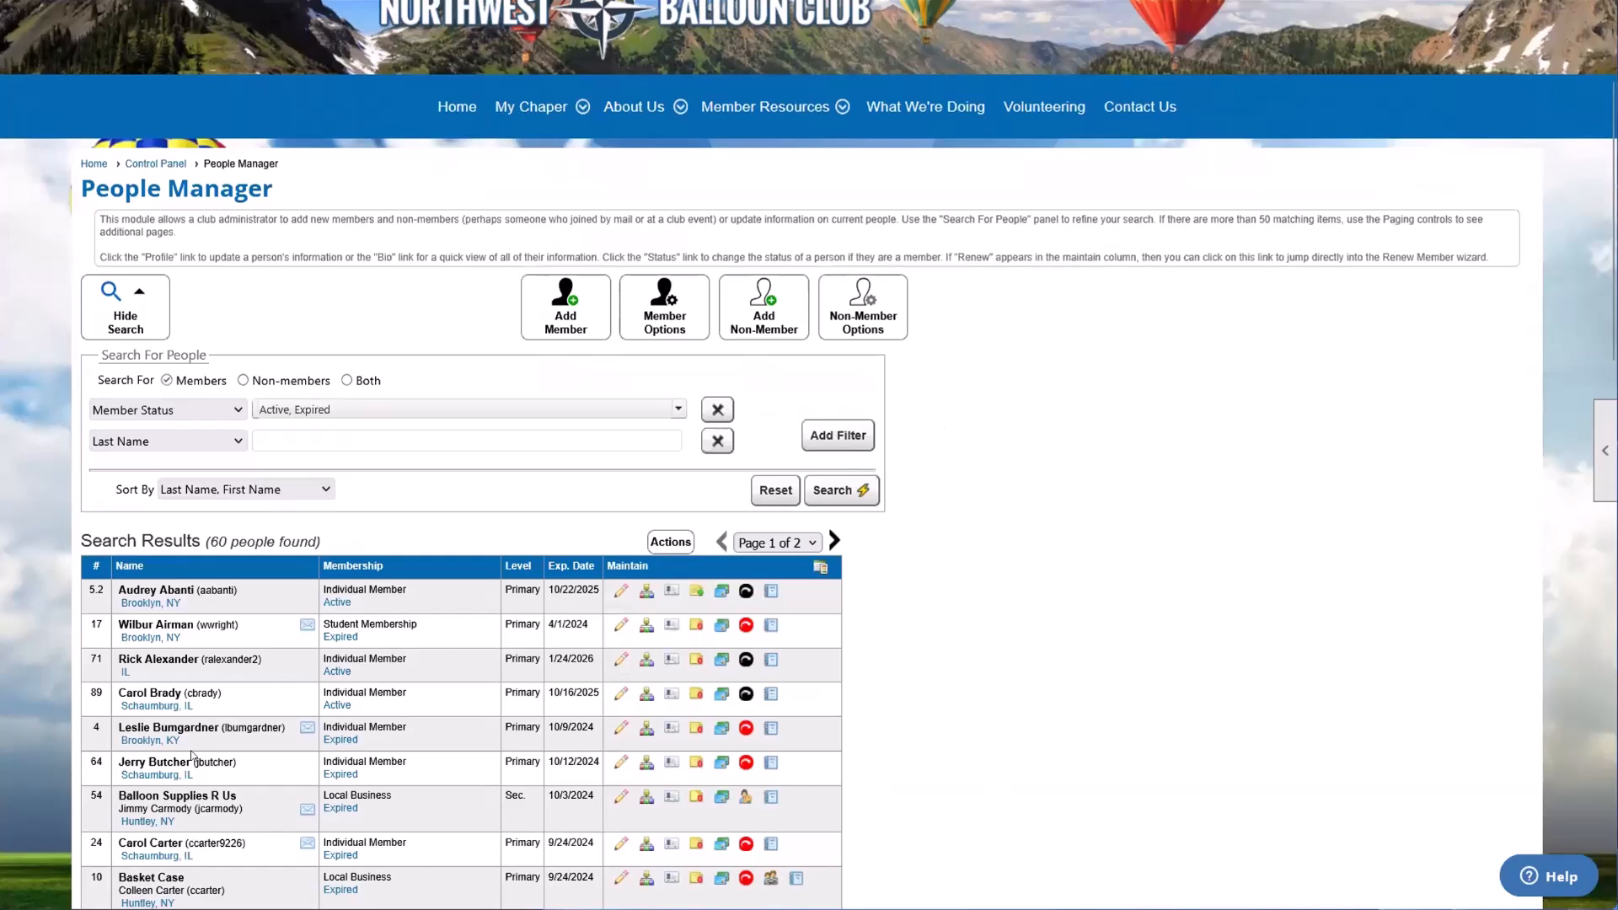
Step: Open the editable profile of the expired individual member whose membership ended on 10/12/2024
drag(116, 761, 246, 761)
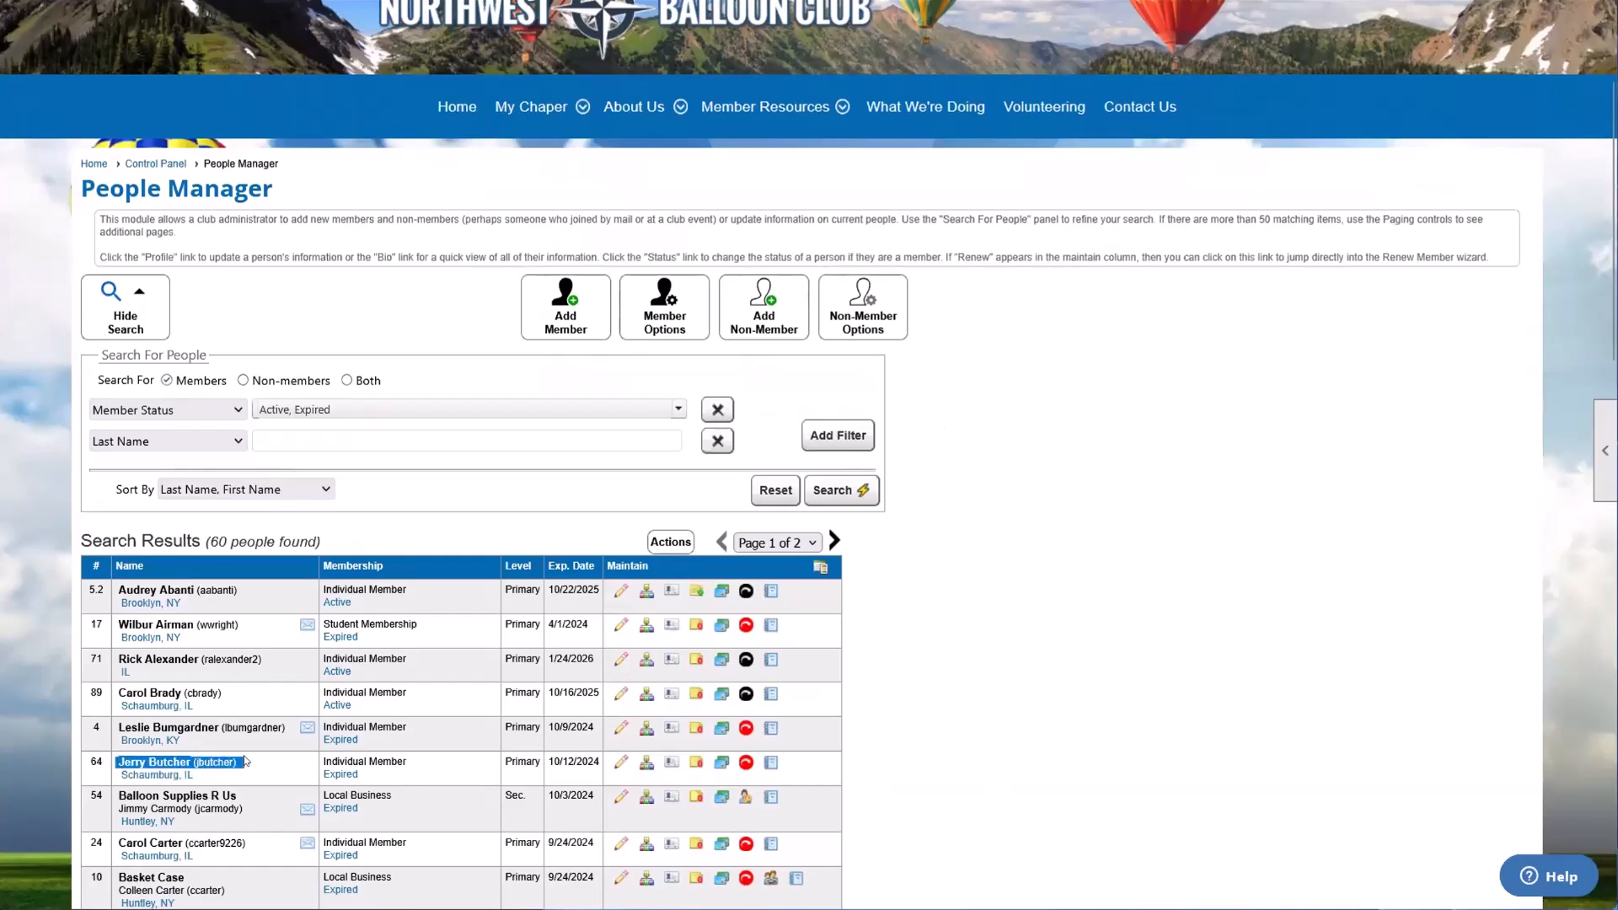
click(256, 761)
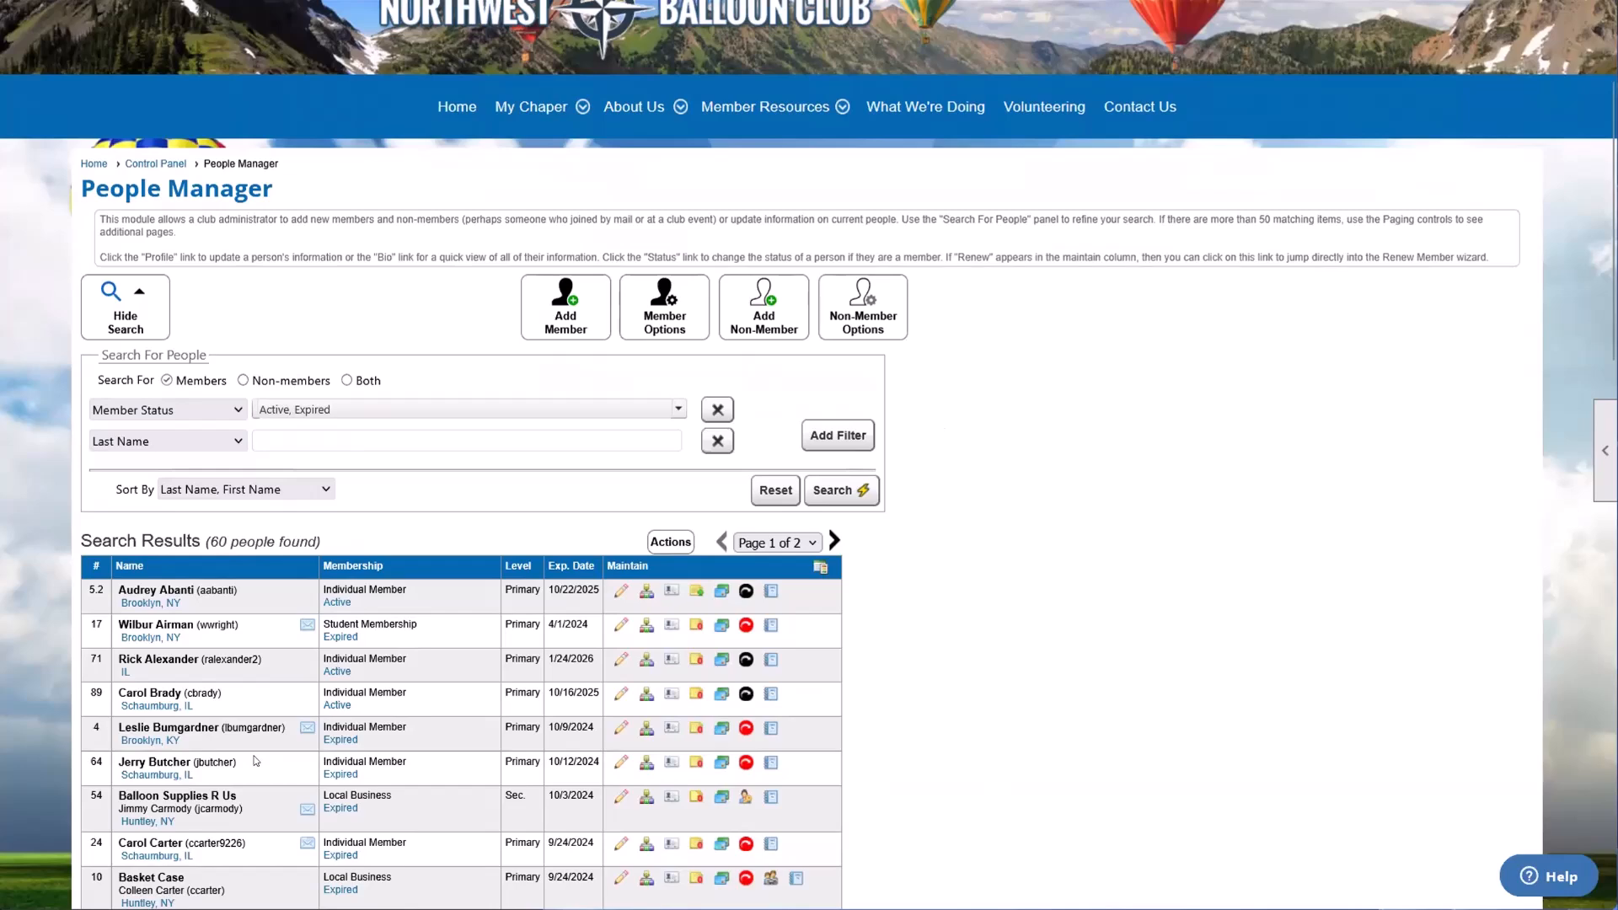
click(617, 763)
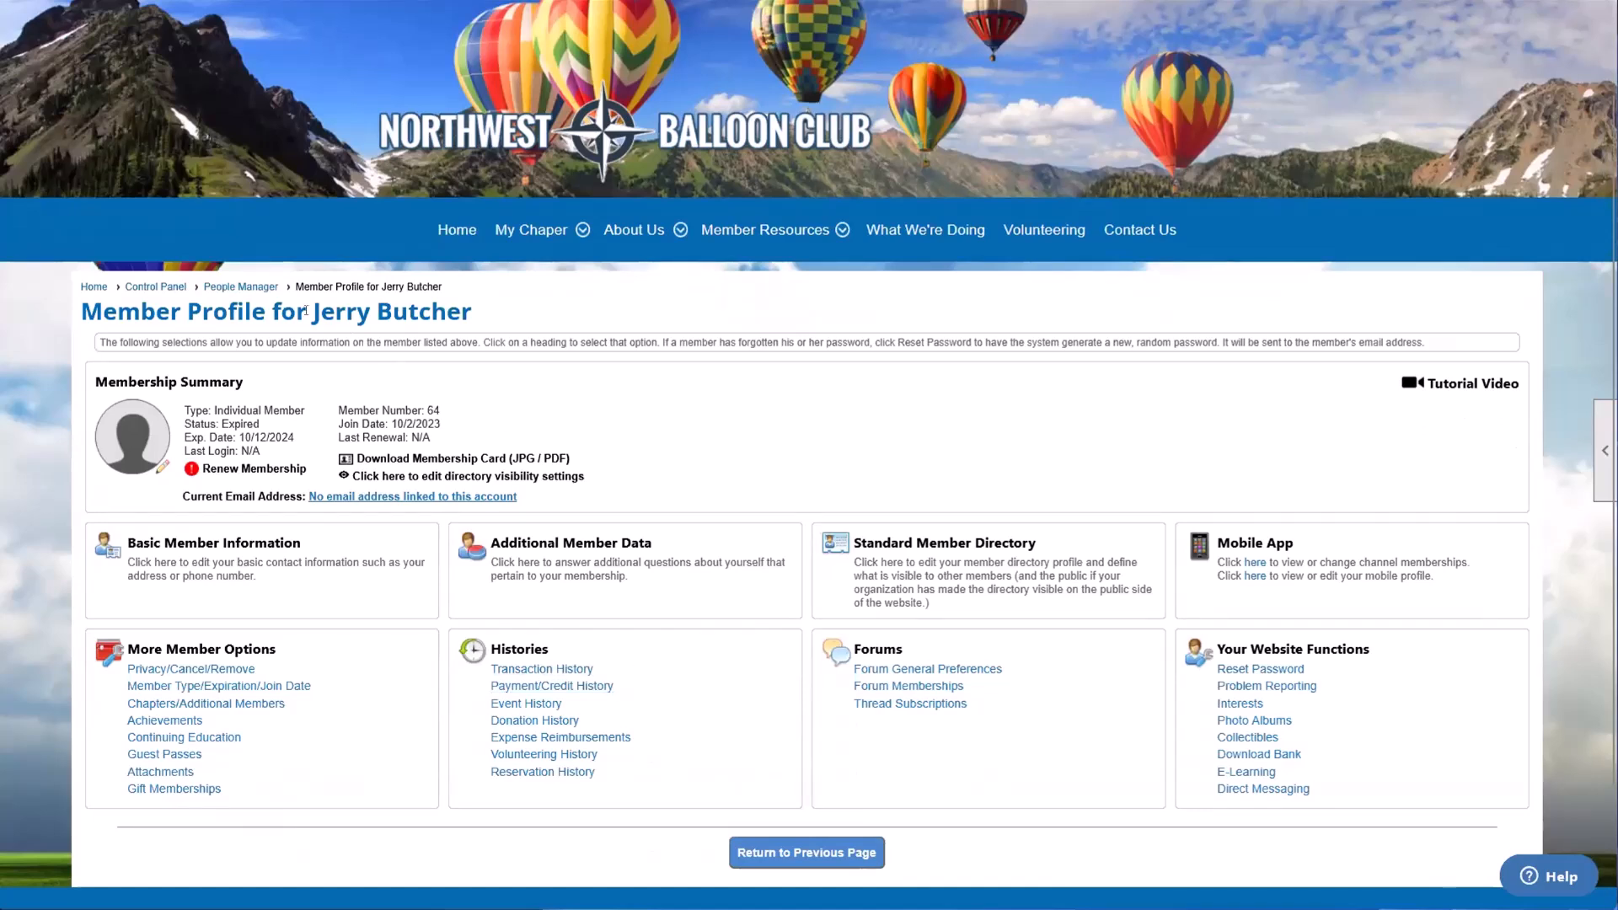
drag(314, 311, 478, 316)
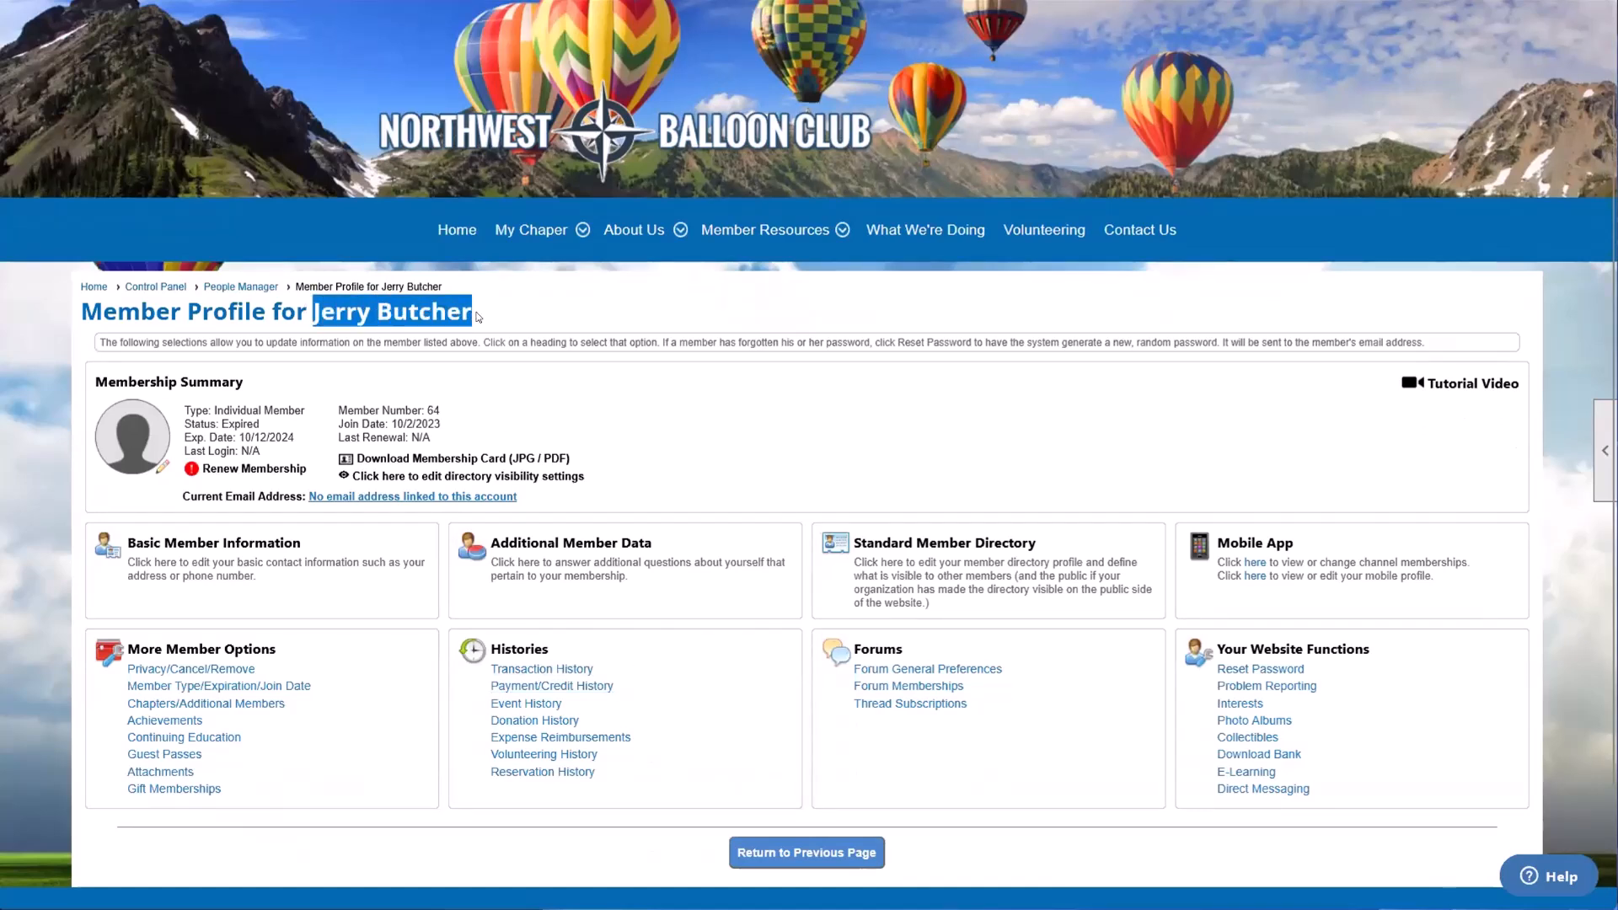
click(478, 316)
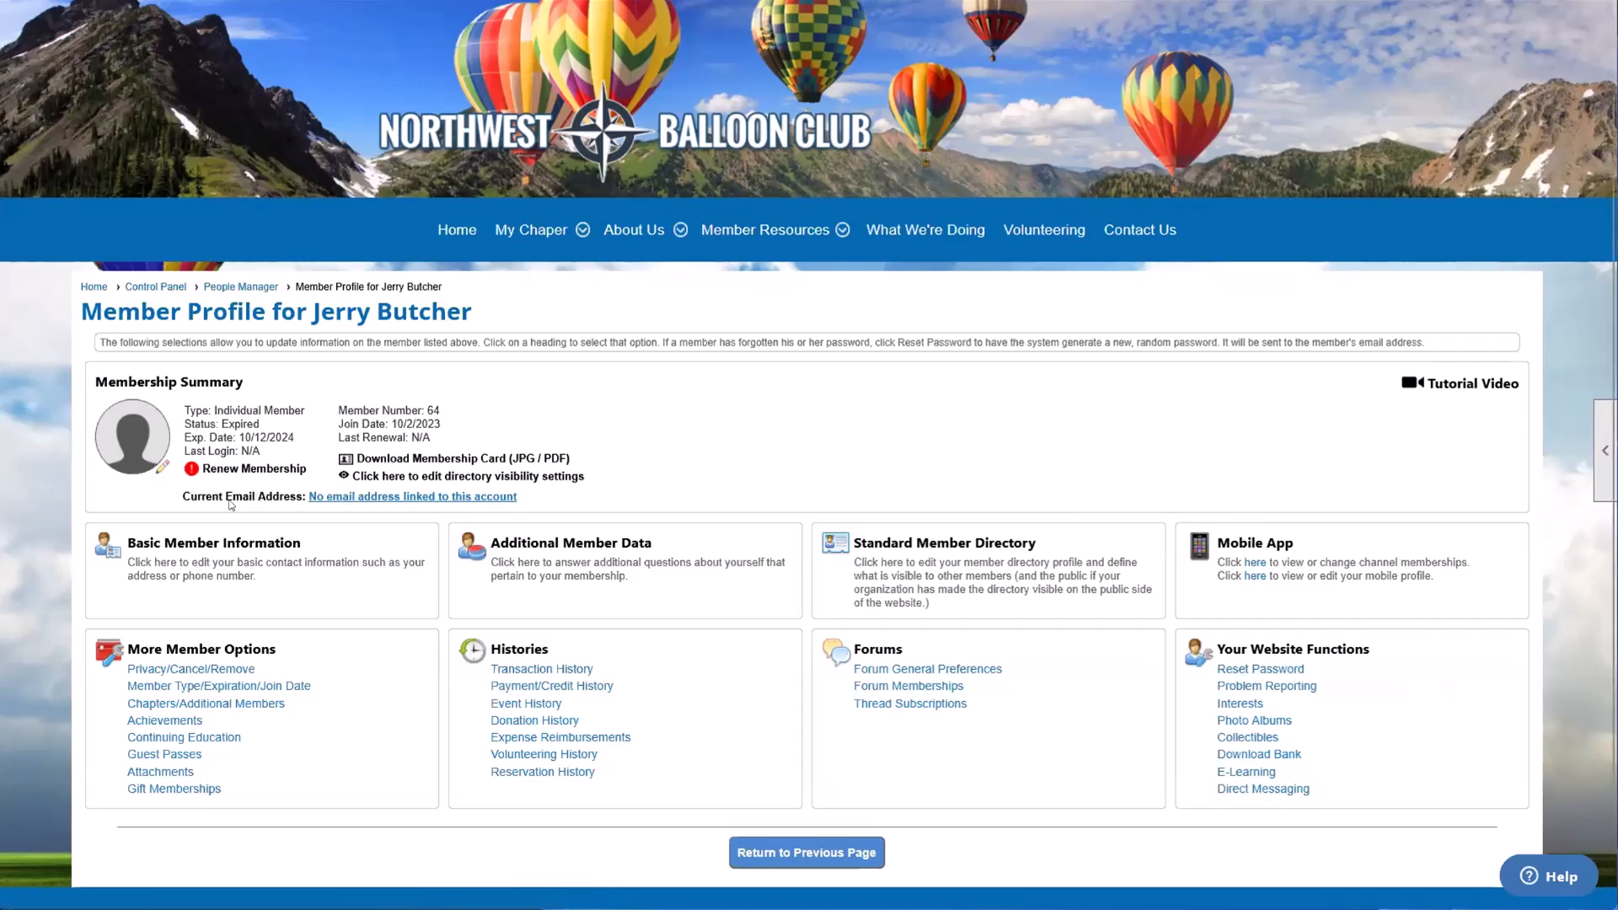
Step: Check the member's current email address and name on the profile, and reset the member's password
drag(193, 496, 297, 510)
click(279, 500)
drag(181, 493, 300, 493)
click(299, 493)
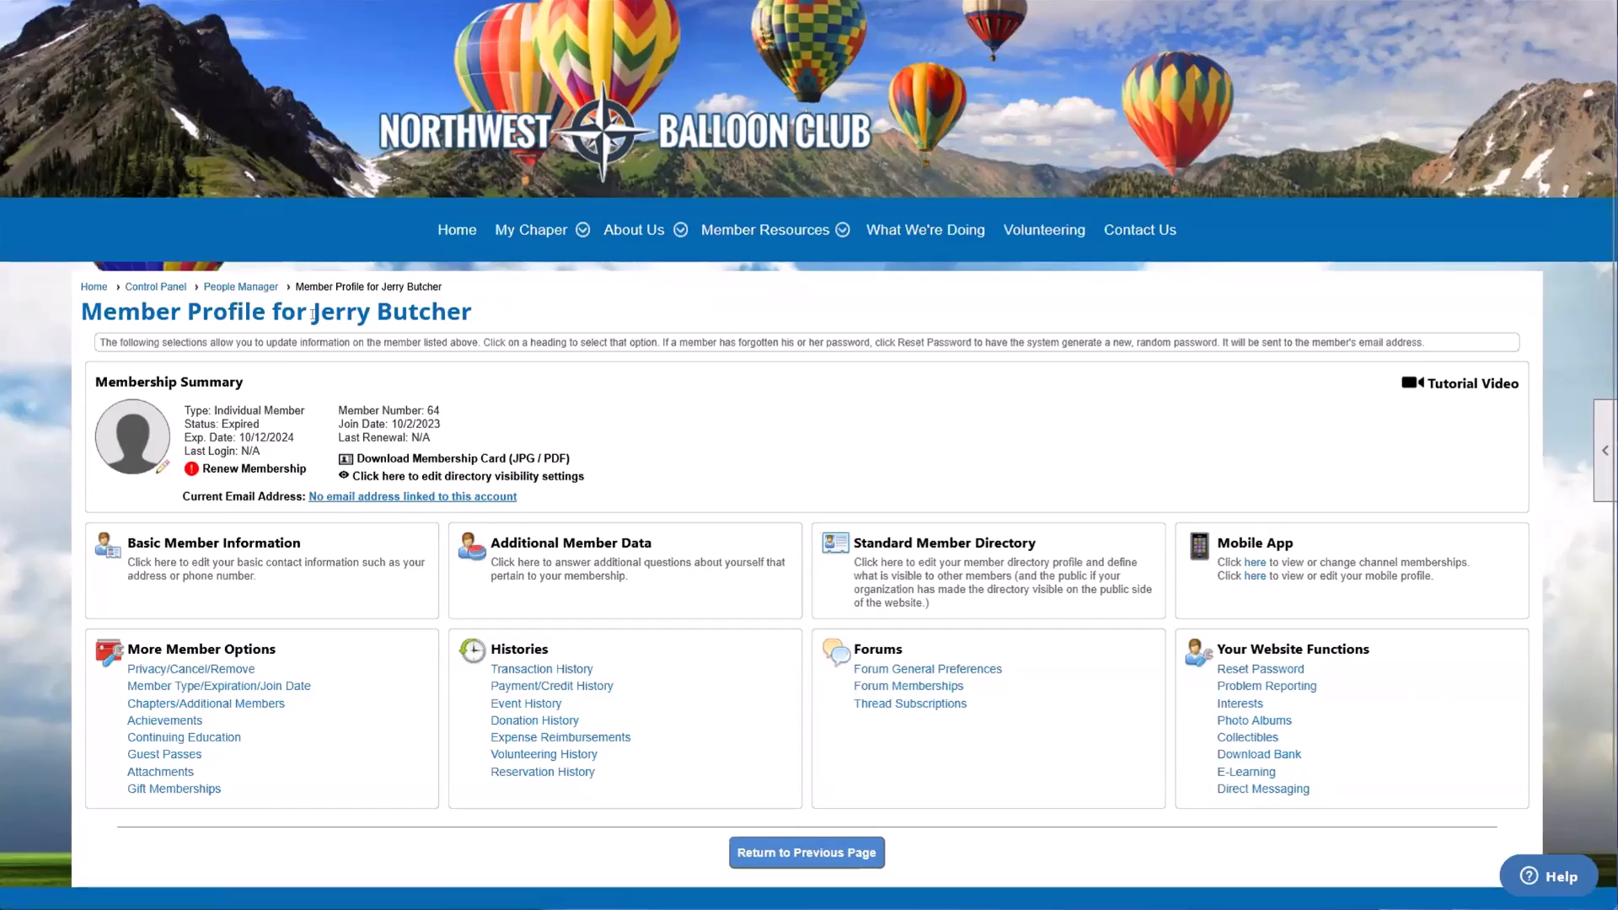
drag(311, 312, 455, 312)
click(459, 311)
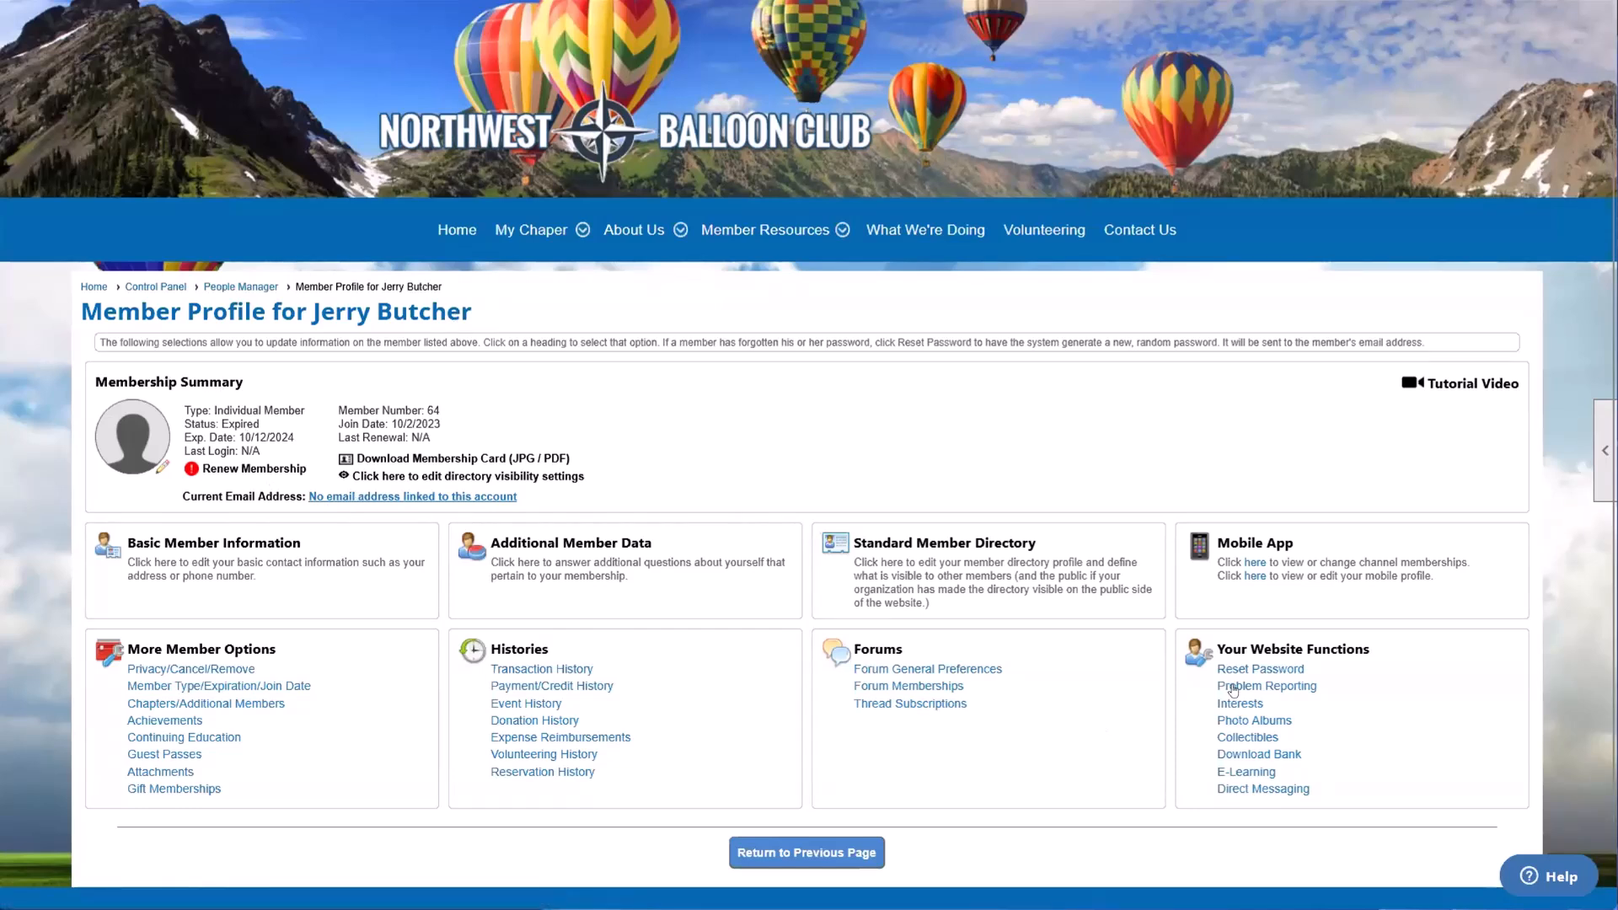
click(1255, 671)
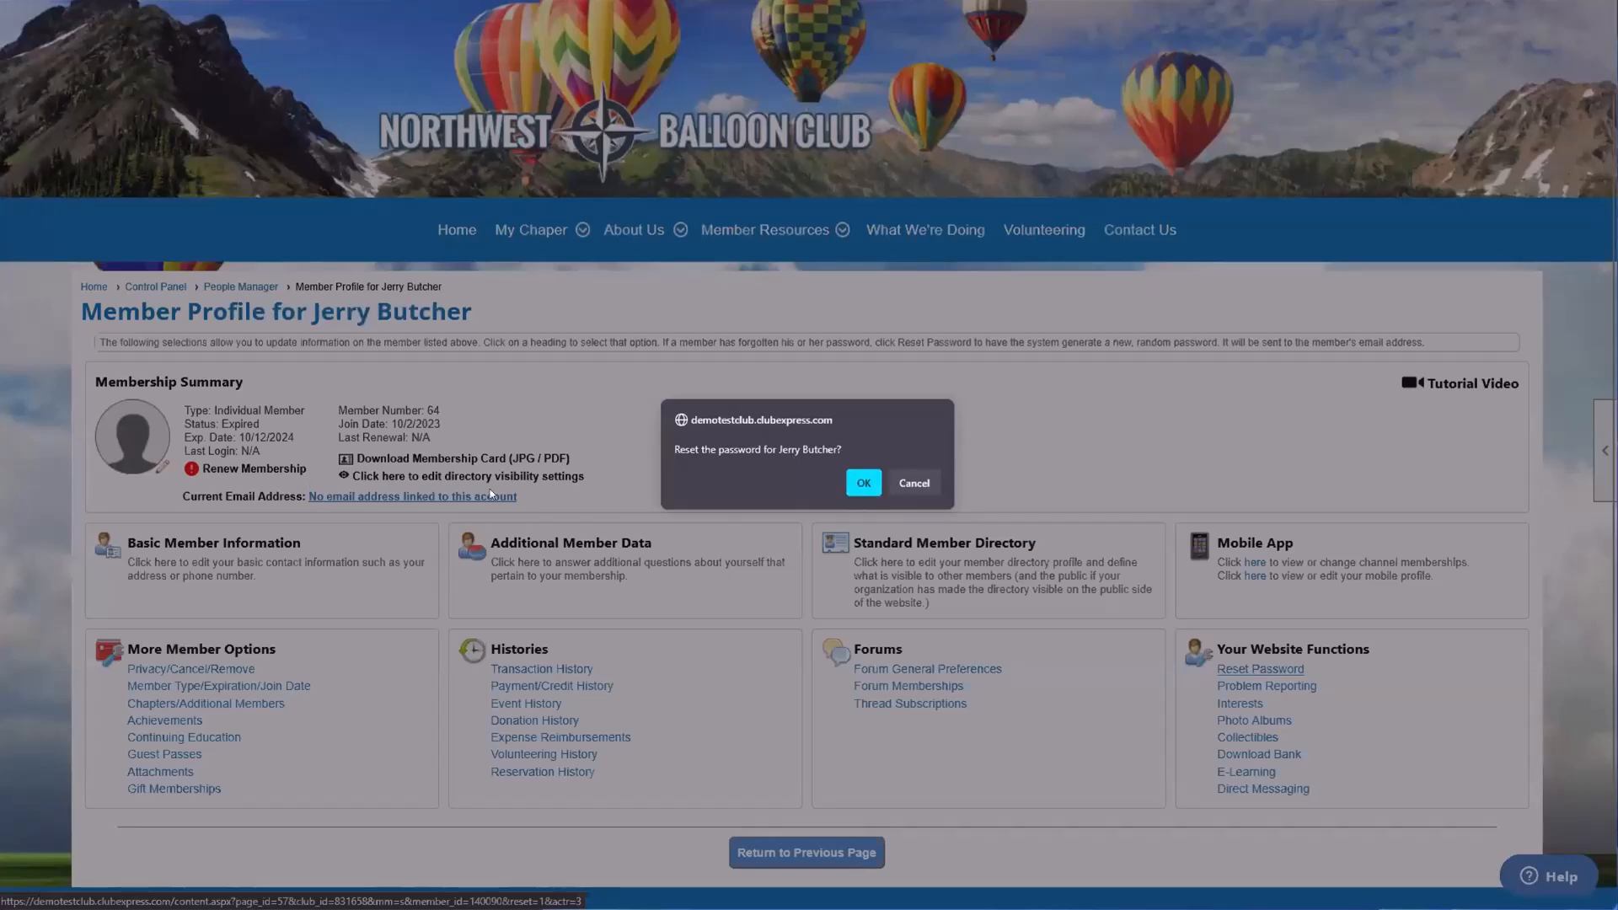
click(863, 483)
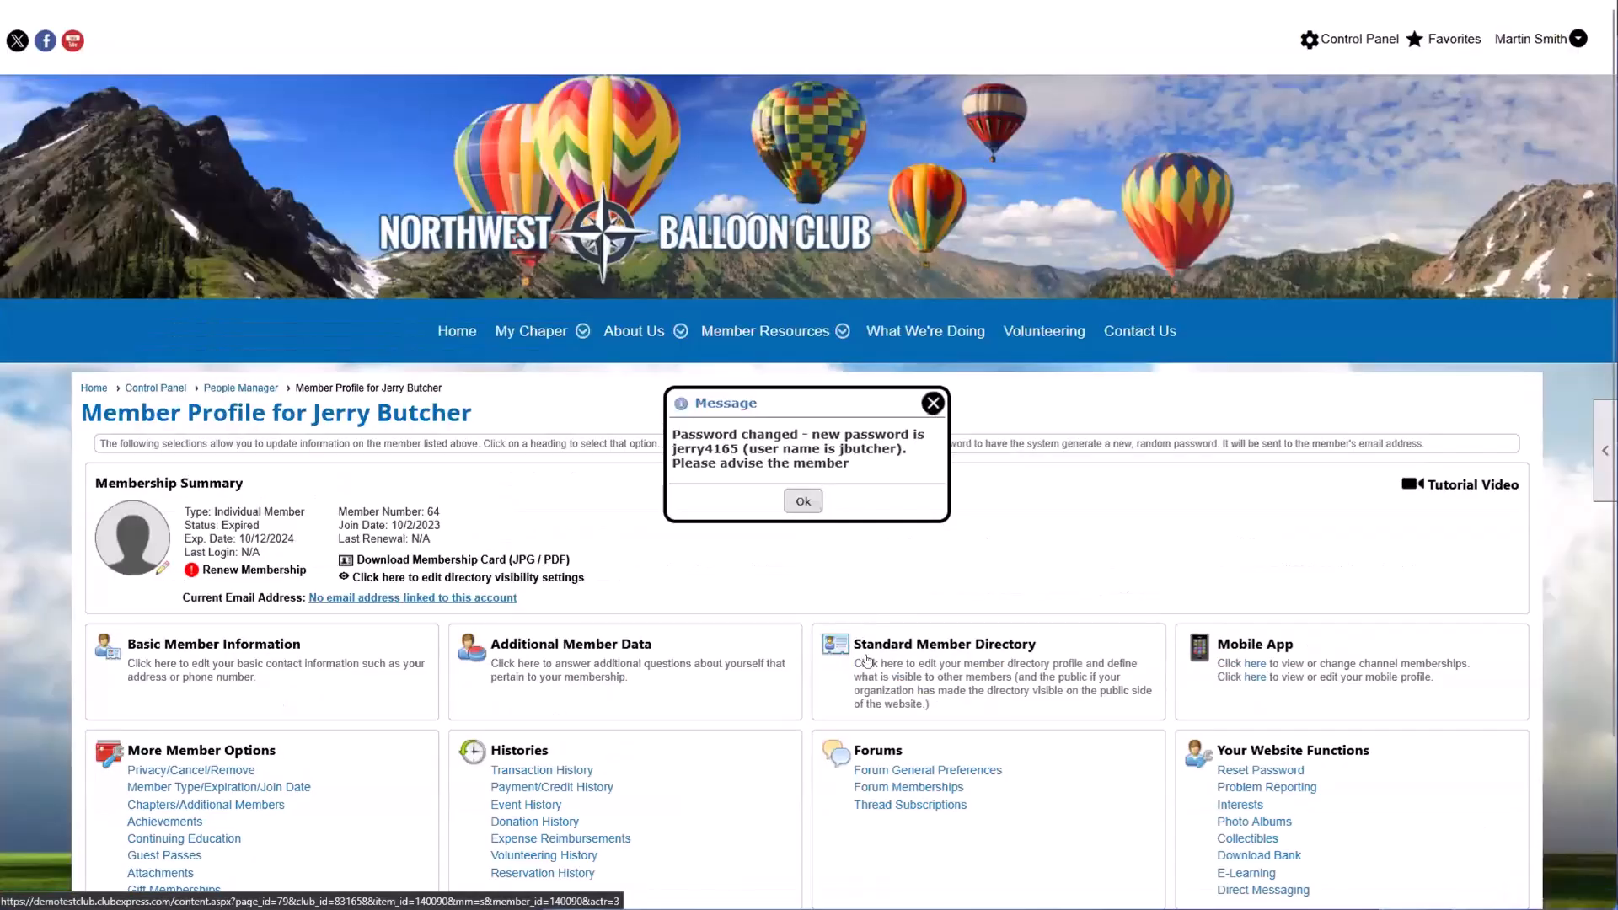
Step: Read the member's new password and user name in the message, dismiss it and return to the People Manager list
drag(824, 449, 897, 464)
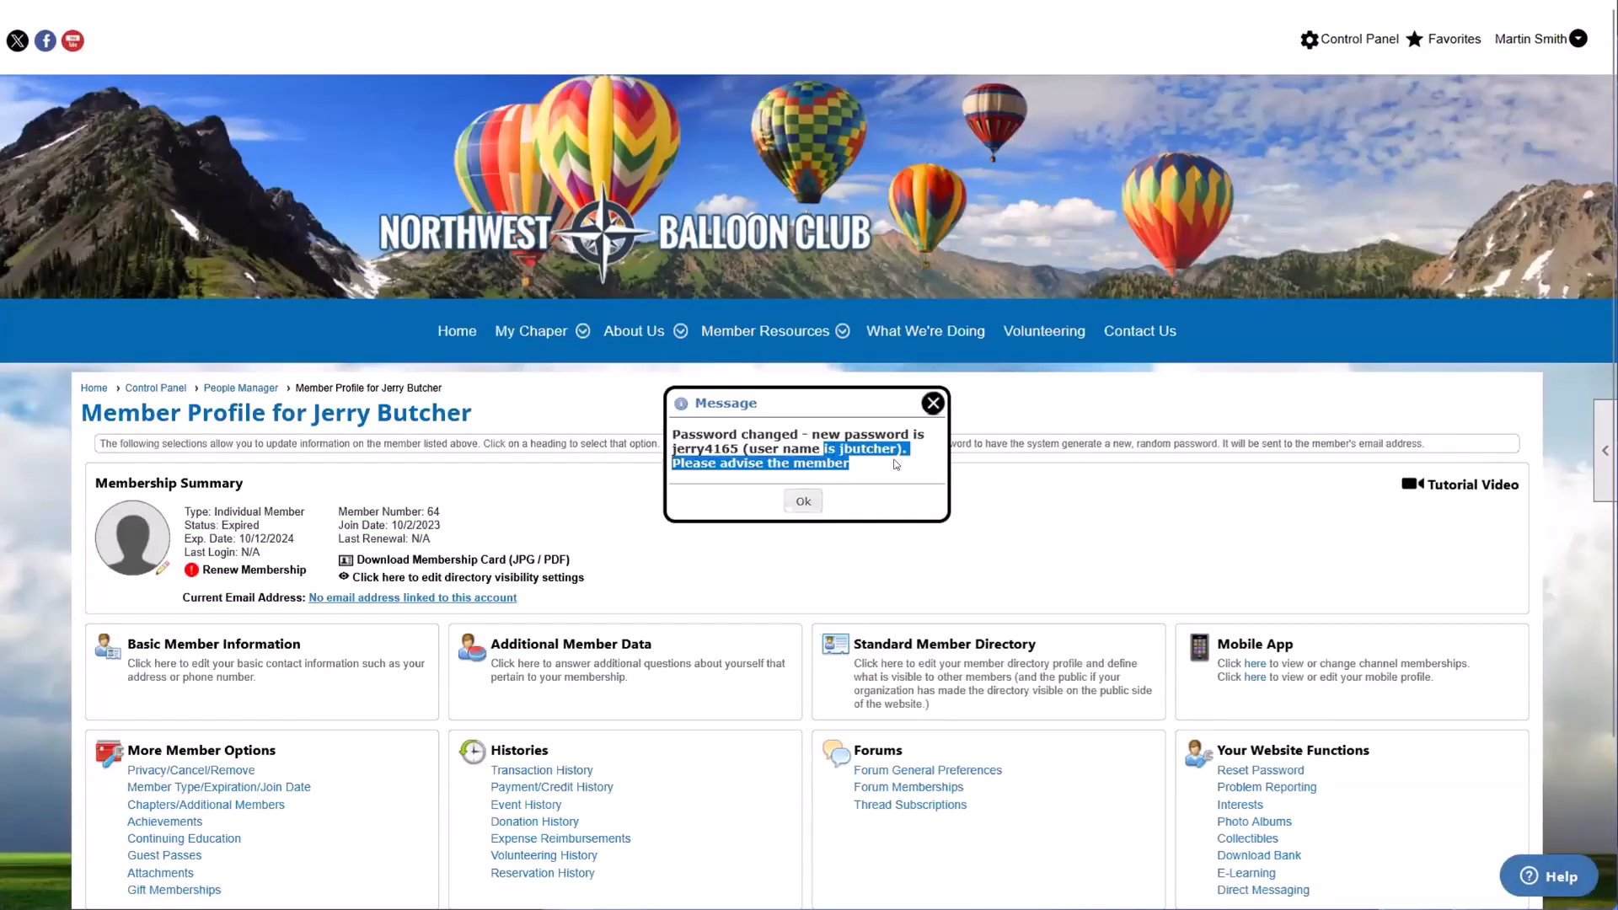
click(898, 464)
drag(671, 450, 735, 459)
click(734, 453)
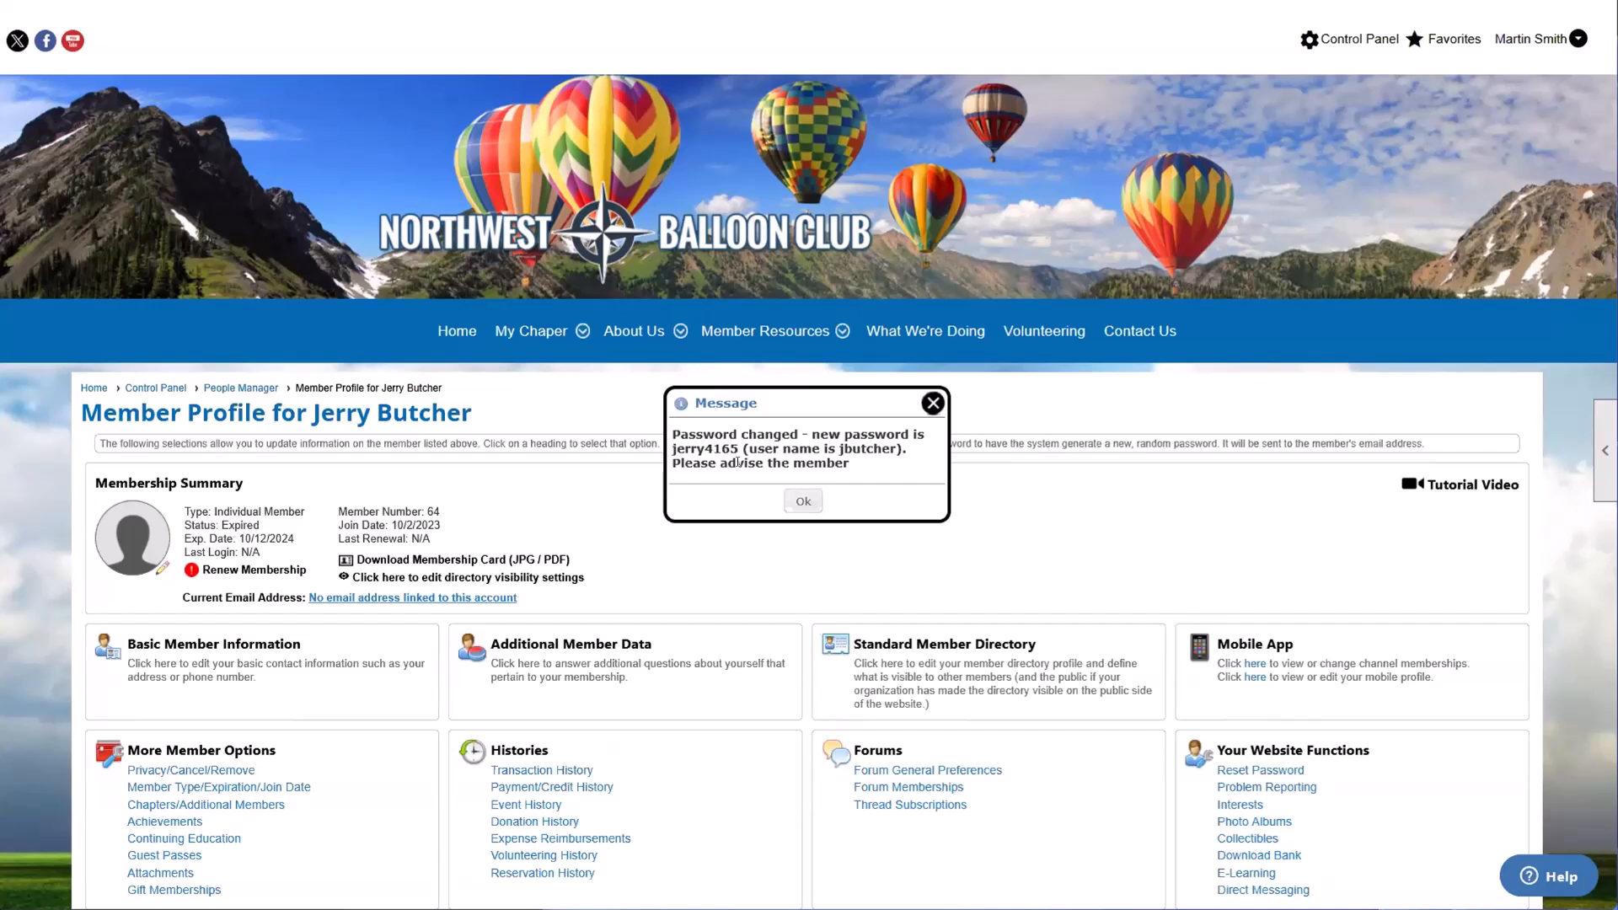
click(927, 406)
scroll(1094, 453, down, 1)
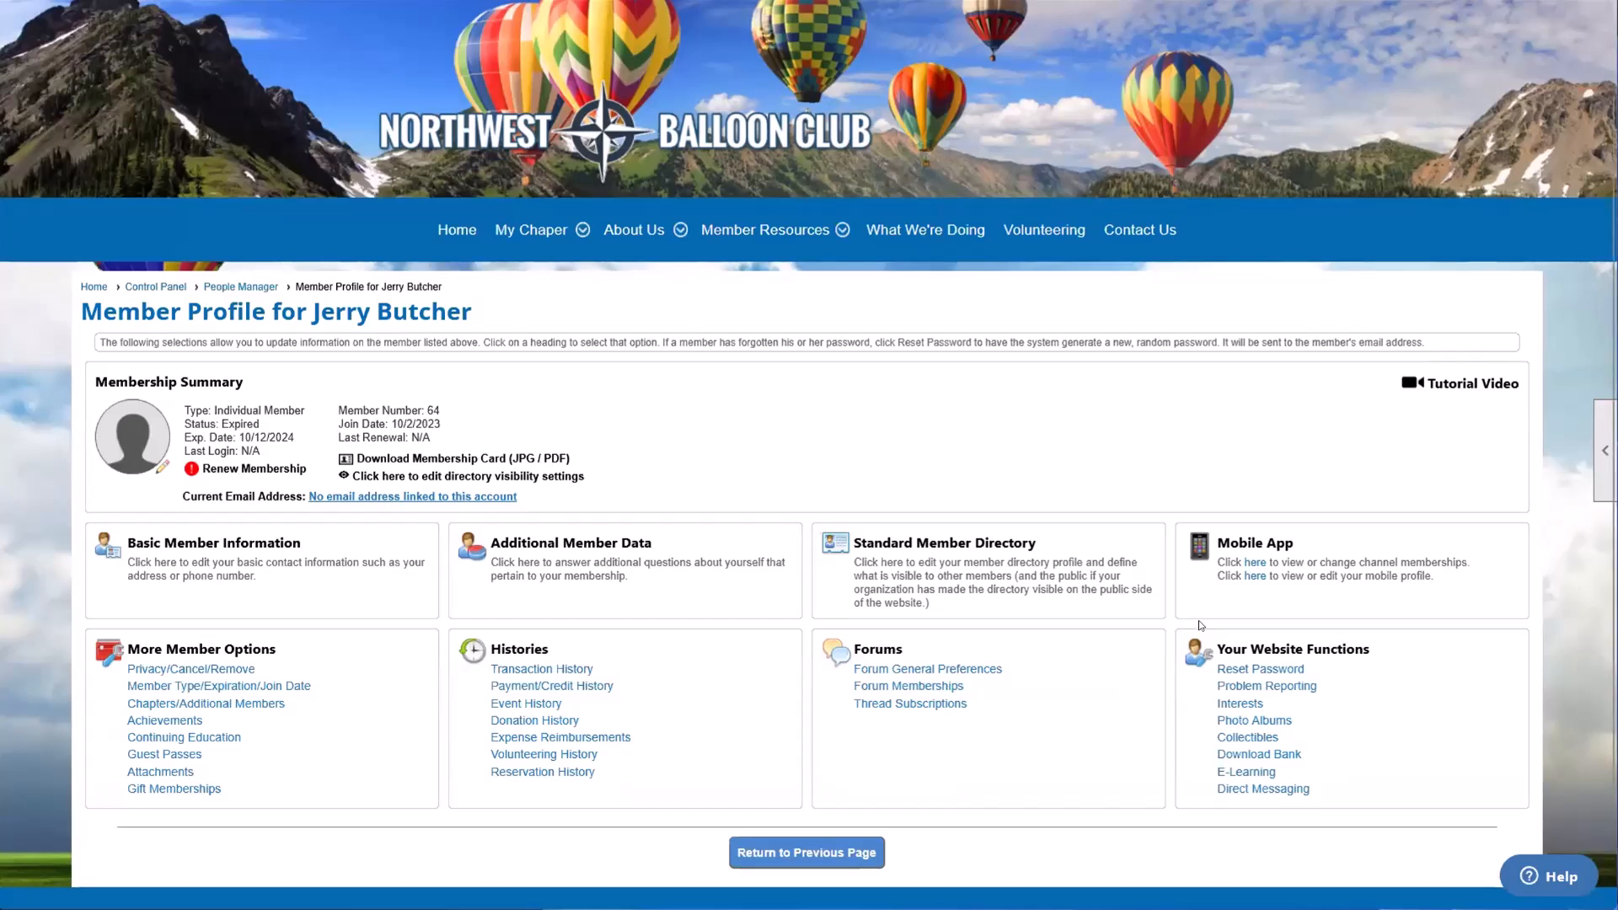
click(807, 853)
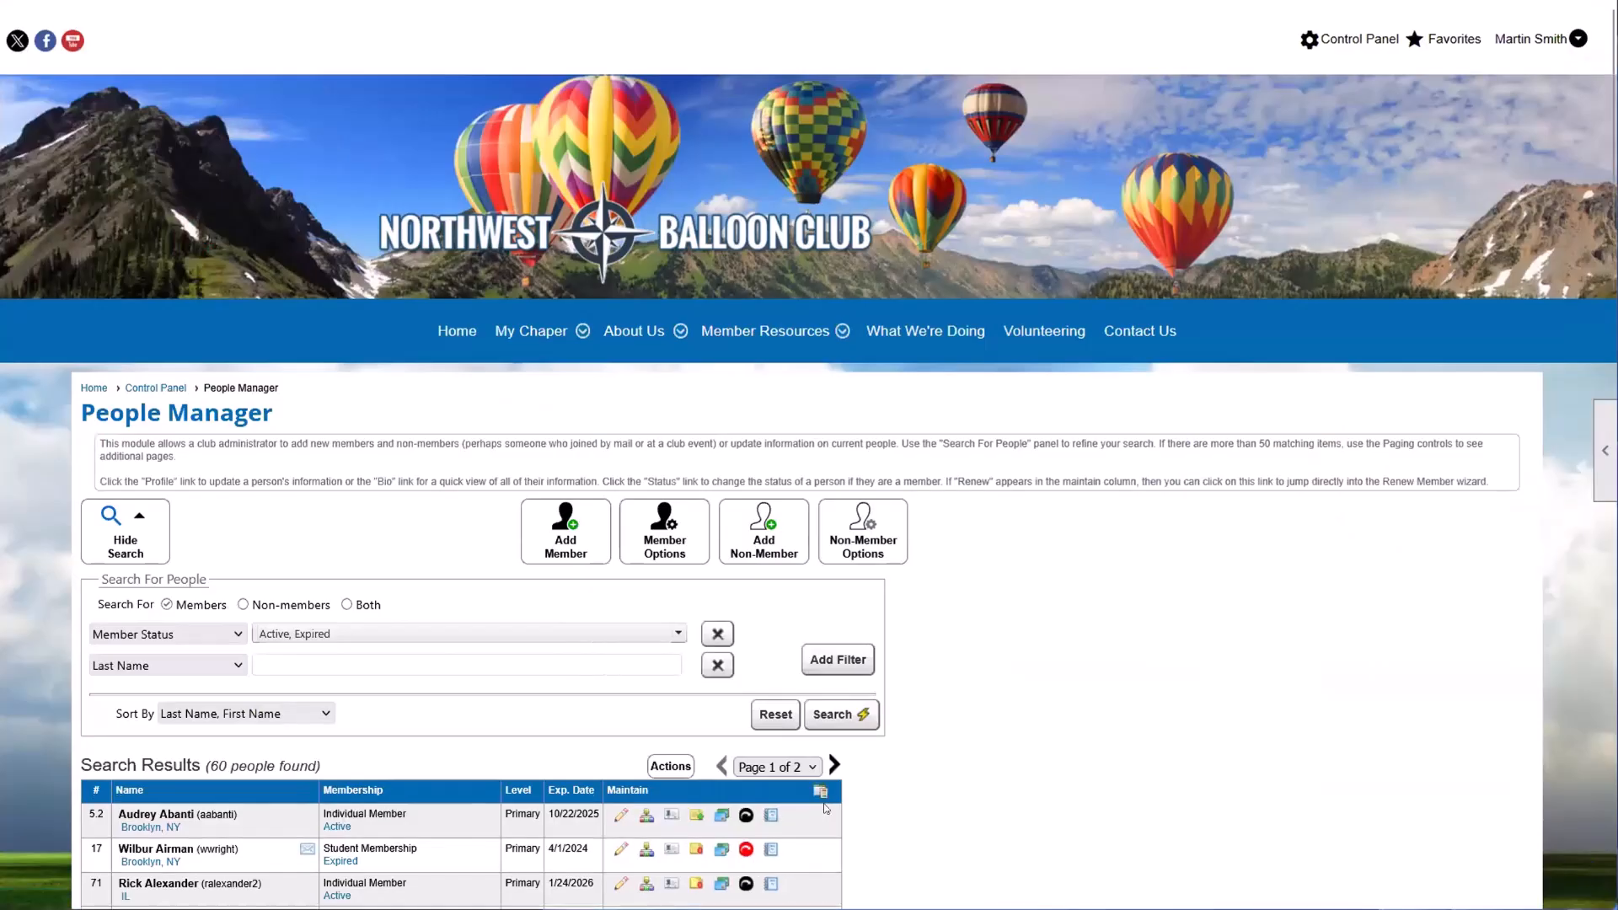
Step: Go back to the Control Panel and reopen People Manager from its People functions
scroll(809, 766, down, 3)
scroll(806, 766, up, 4)
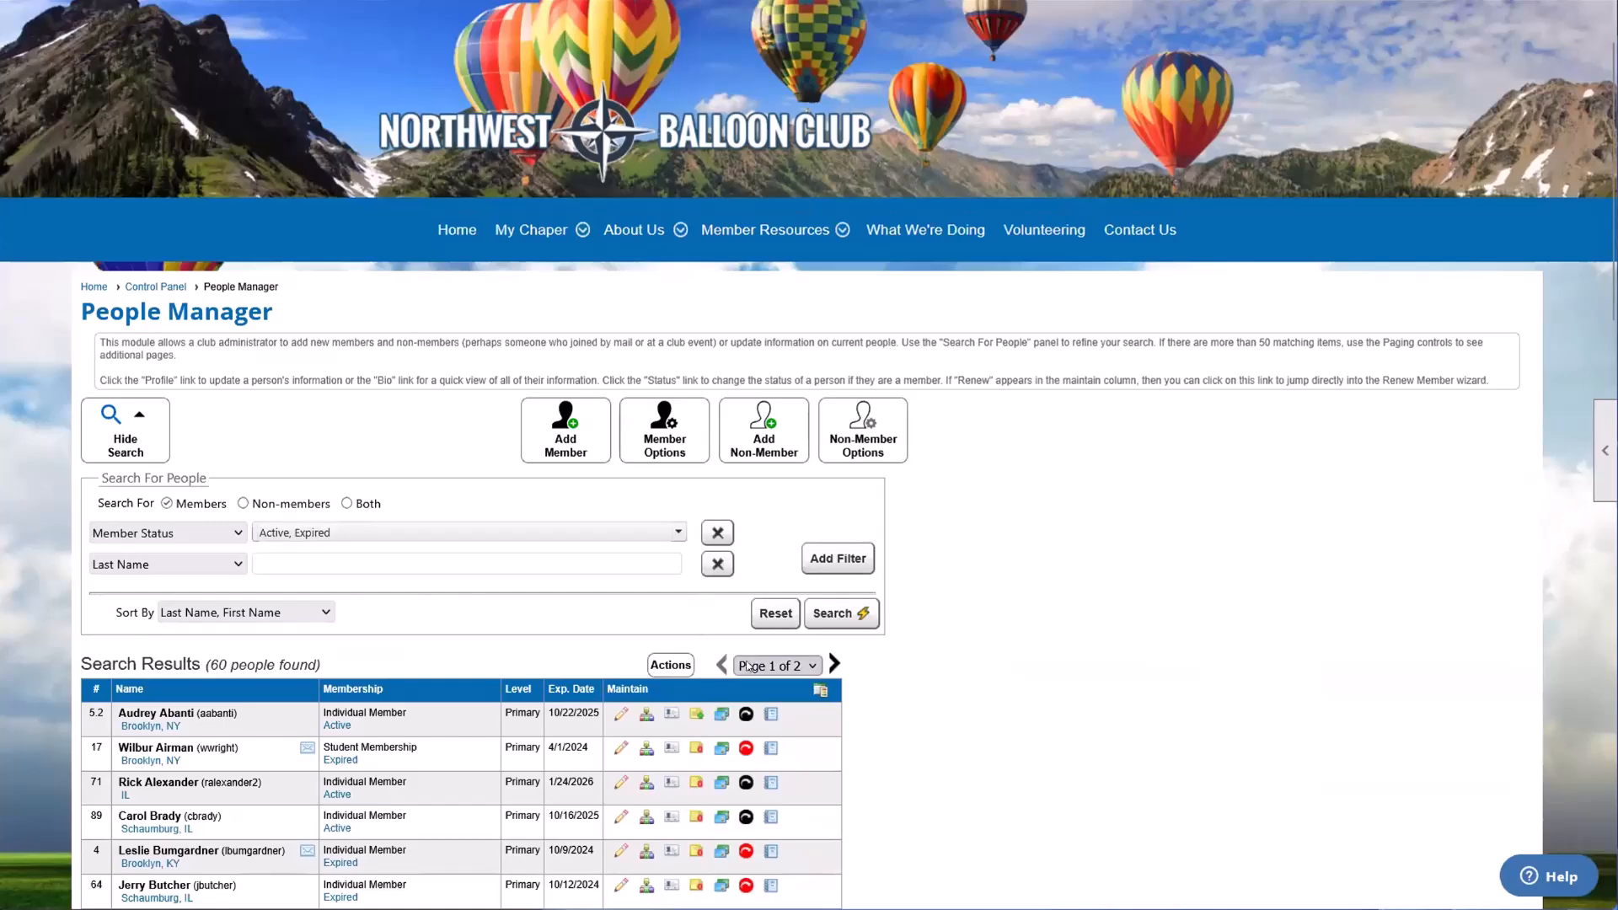
scroll(843, 295, up, 2)
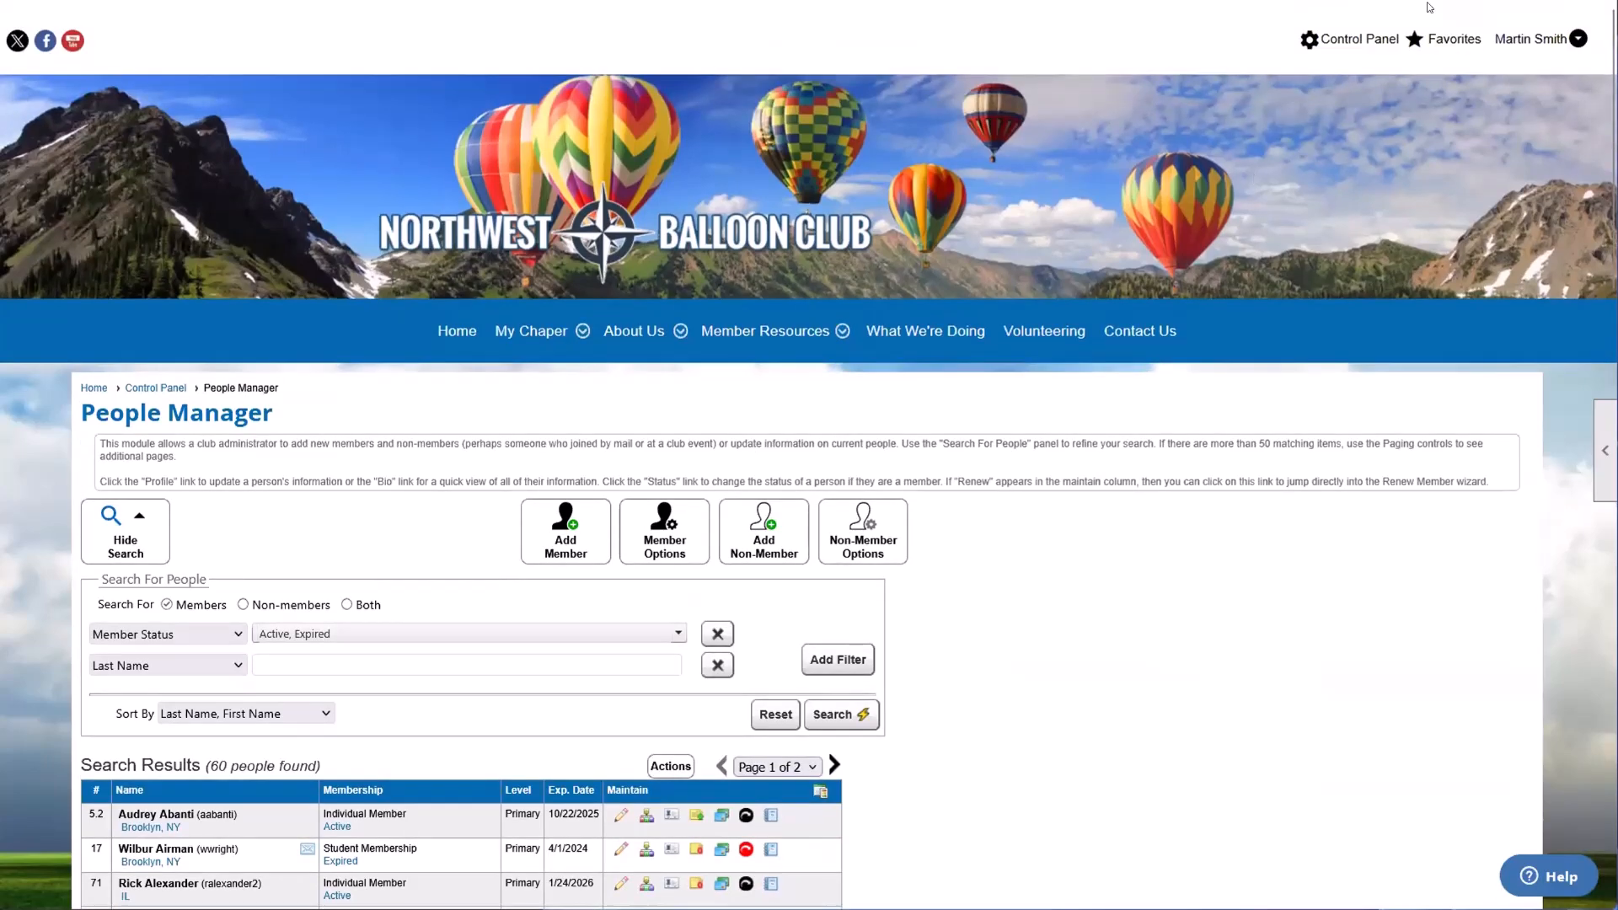
click(1360, 38)
scroll(463, 468, down, 2)
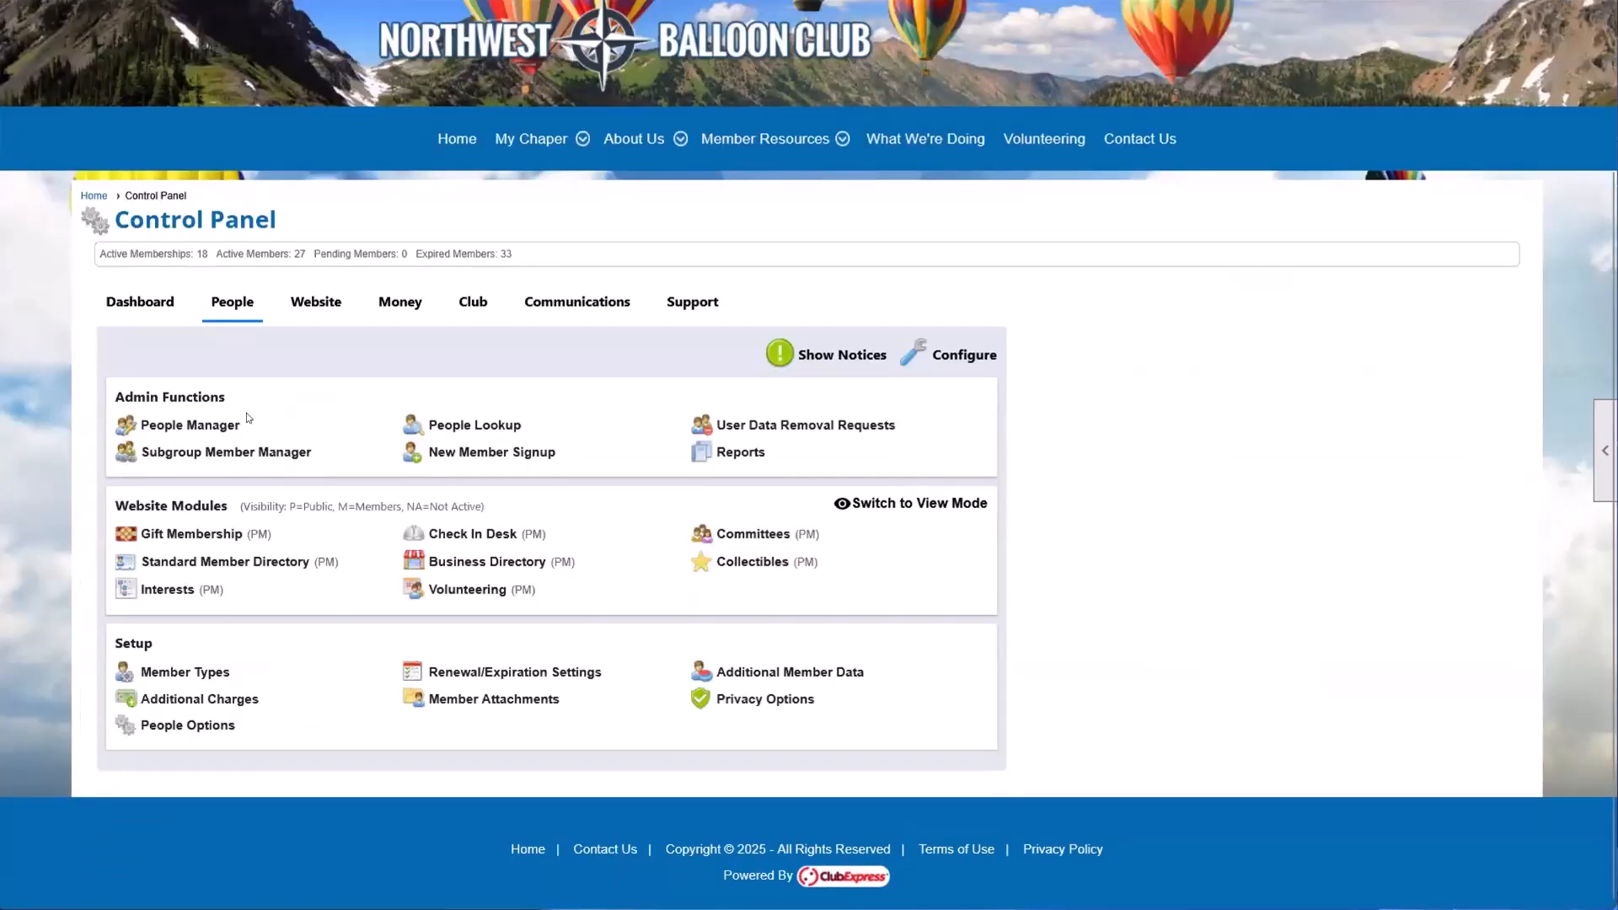
click(163, 433)
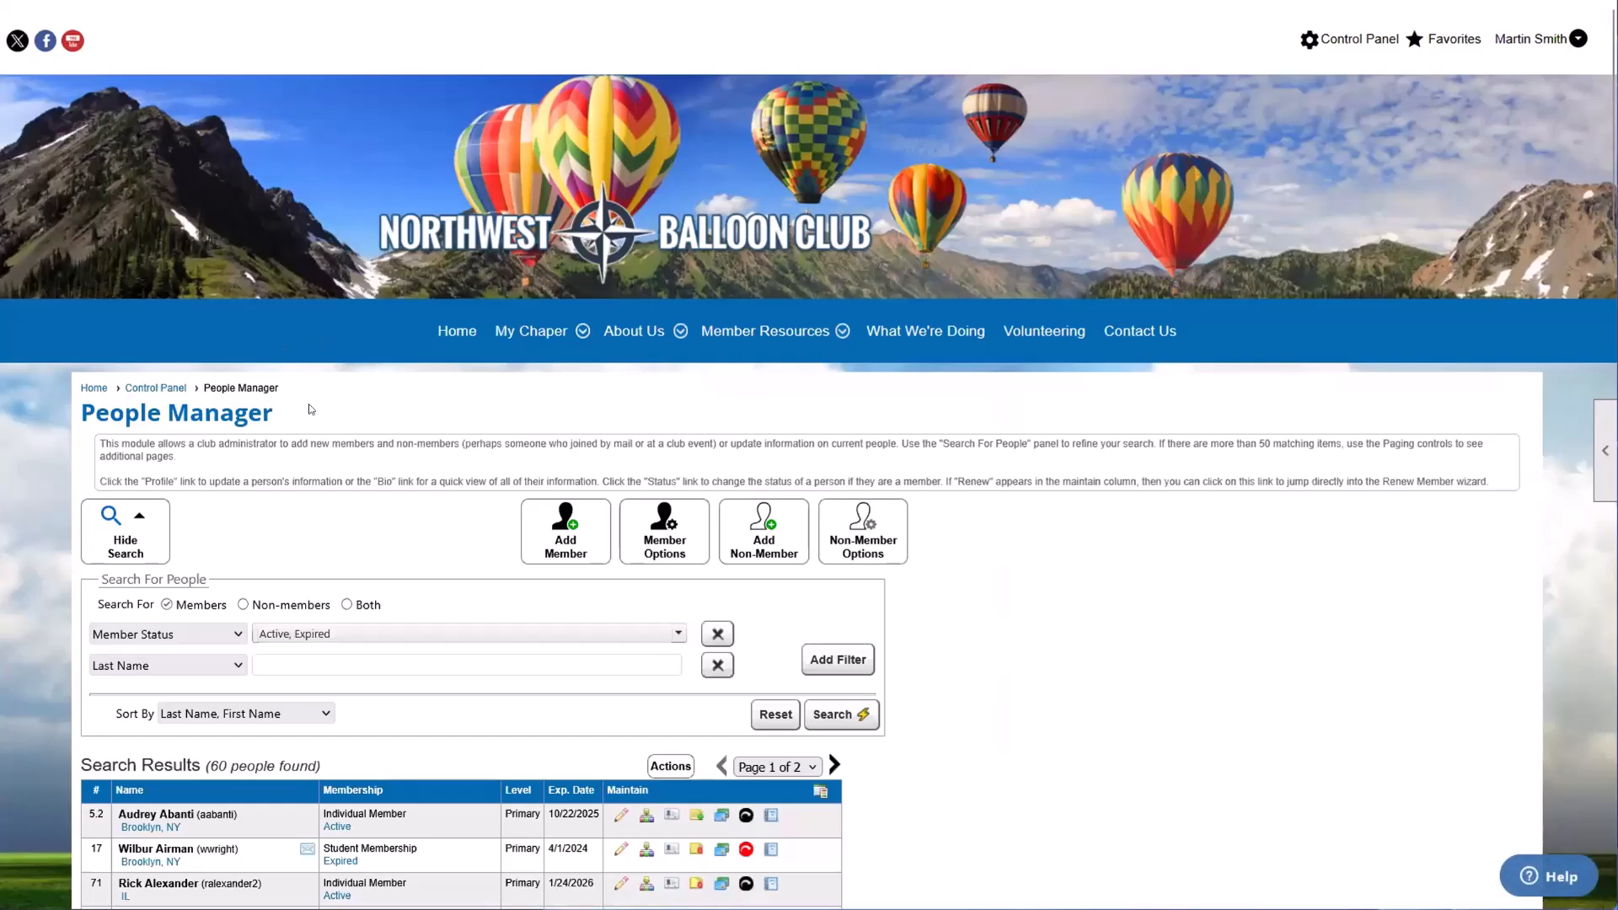
Step: View the editable profile of the first member in the search results and return to the People Manager list
scroll(310, 409, down, 2)
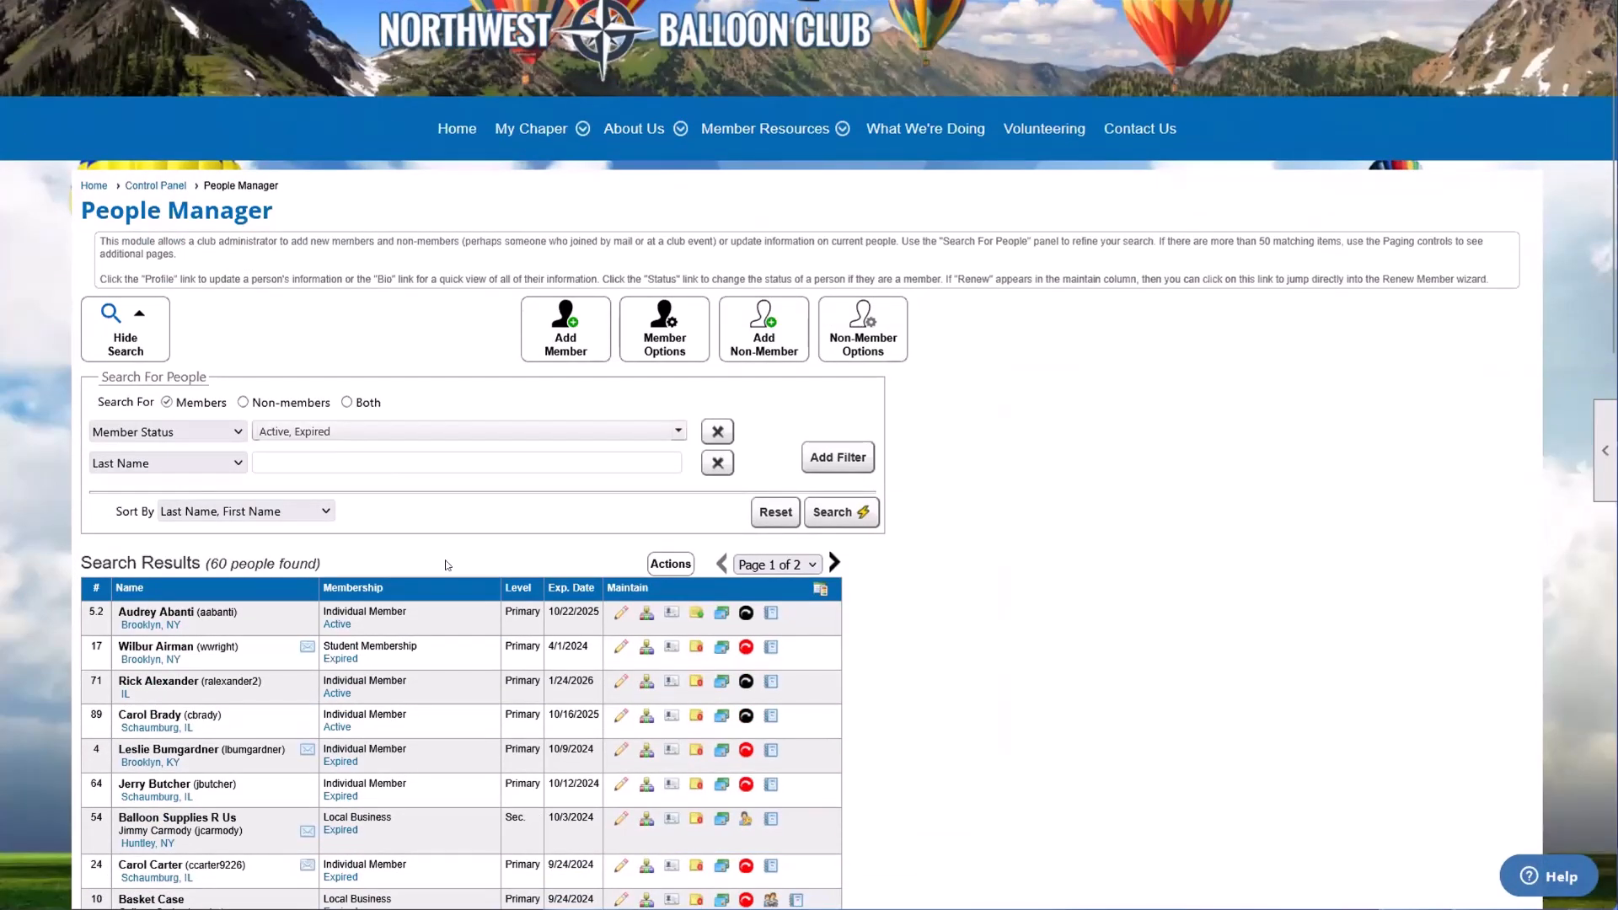
click(615, 613)
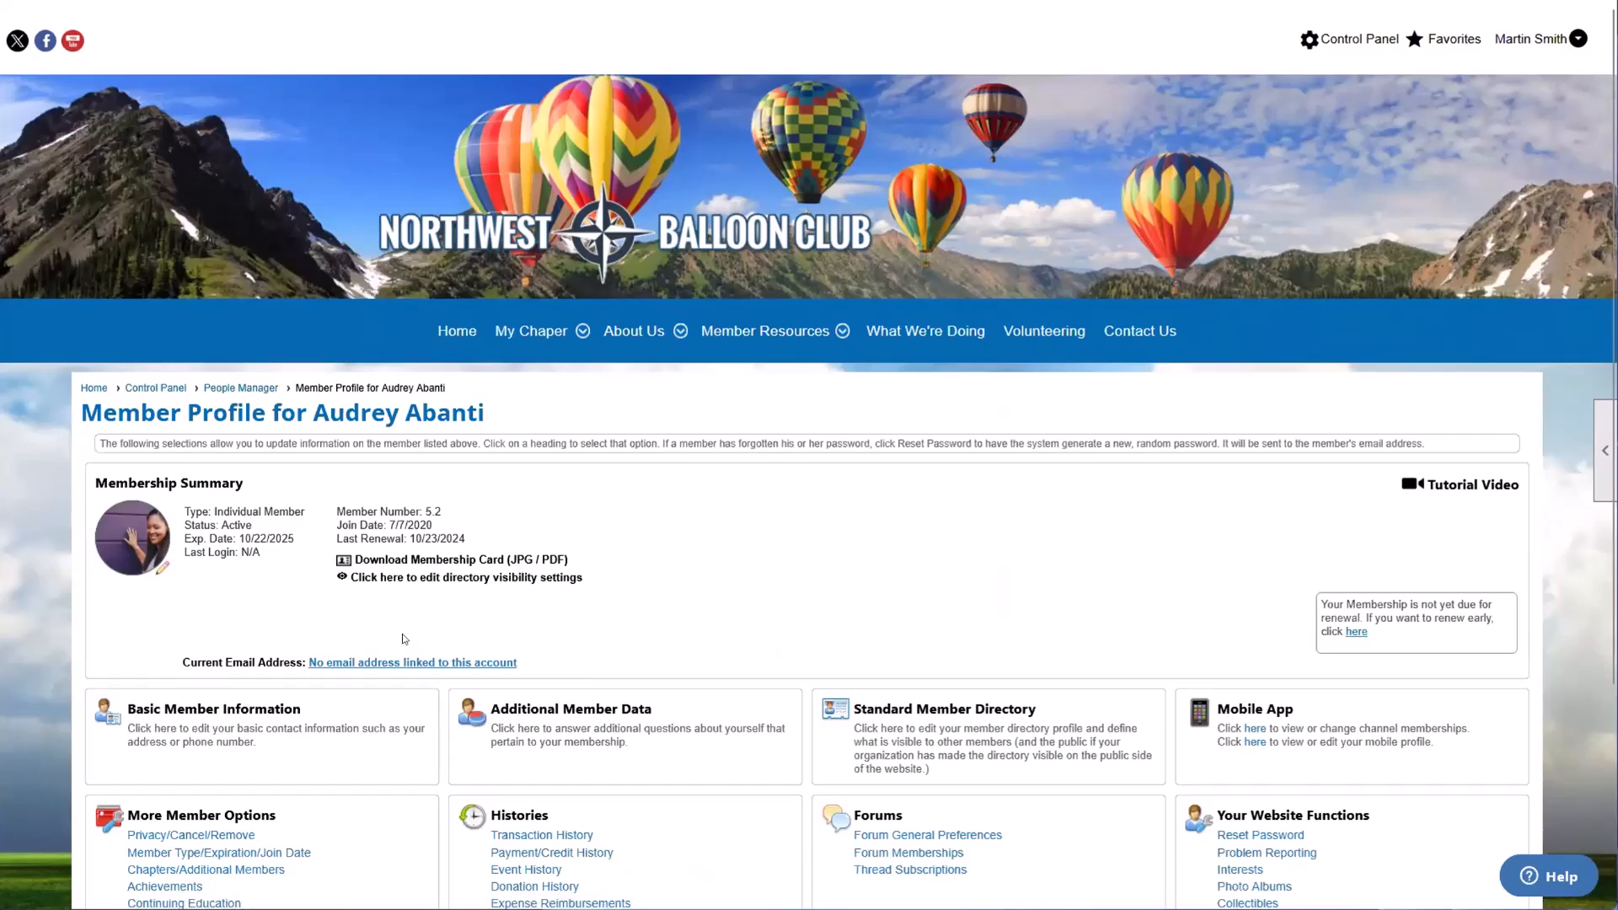
click(240, 388)
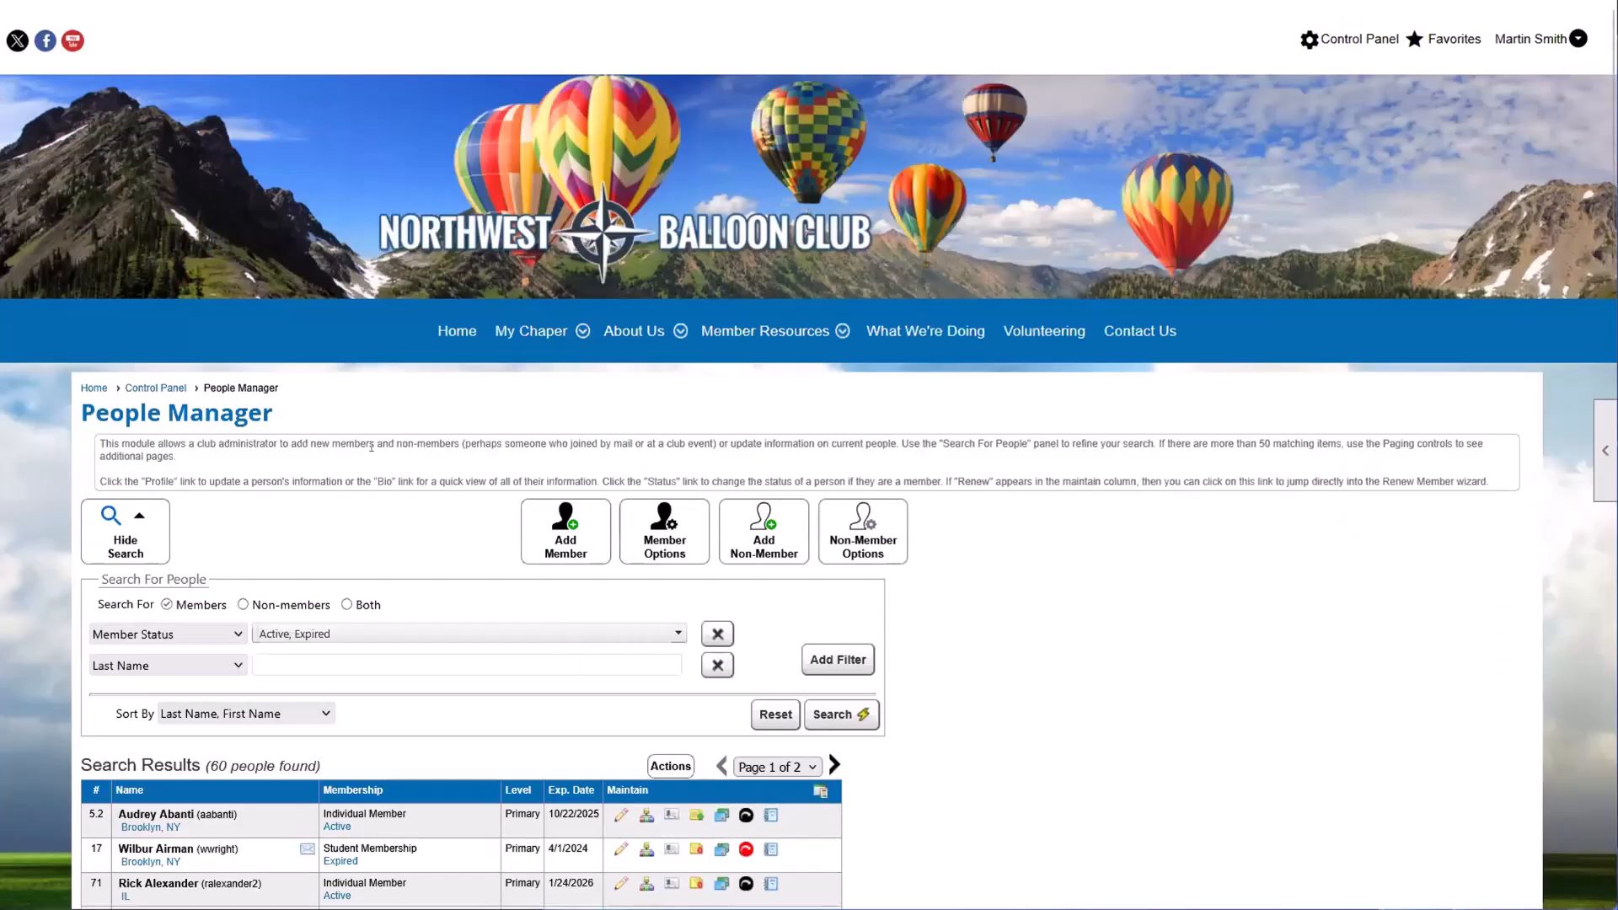
scroll(430, 540, down, 1)
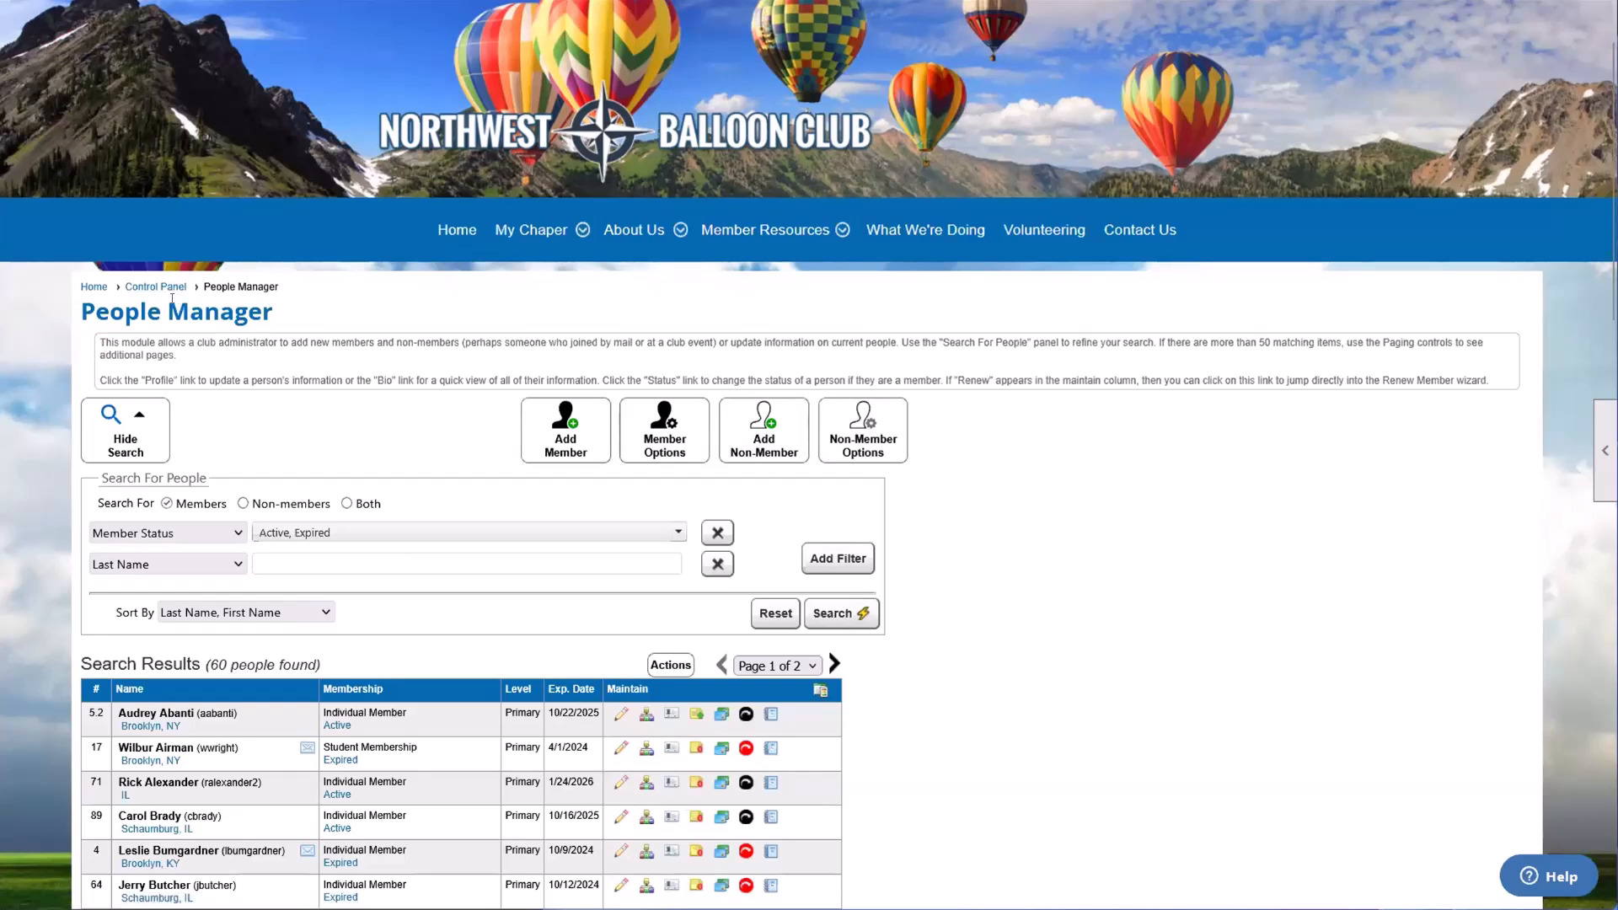
scroll(1012, 323, up, 2)
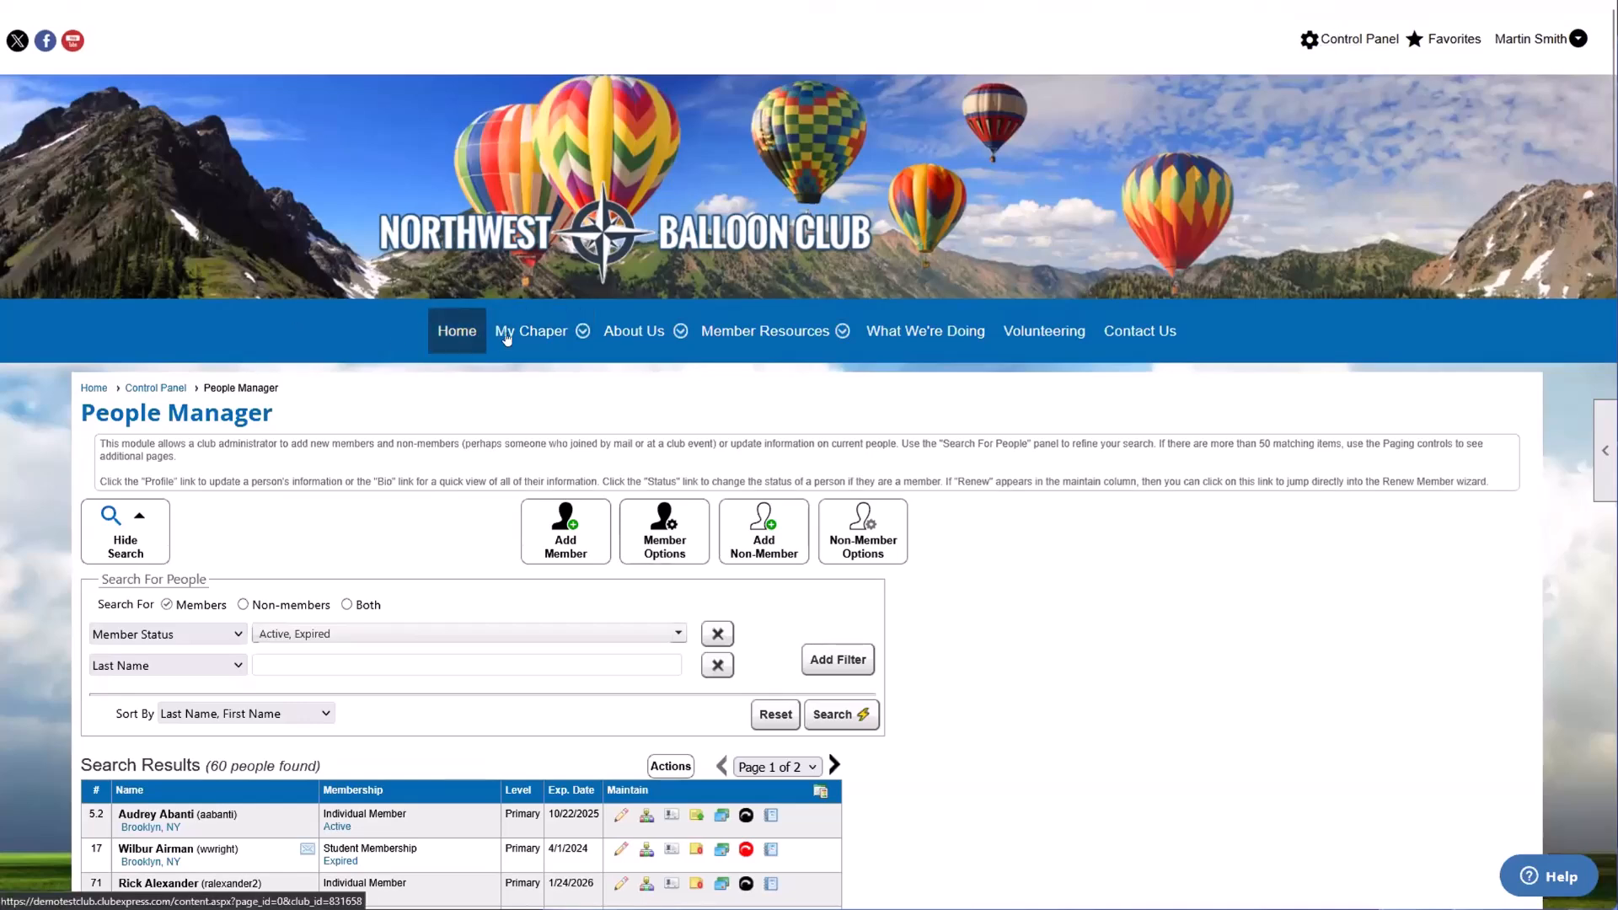
Step: Return to the website's home page and view the options in the logged-in administrator's account menu
click(459, 331)
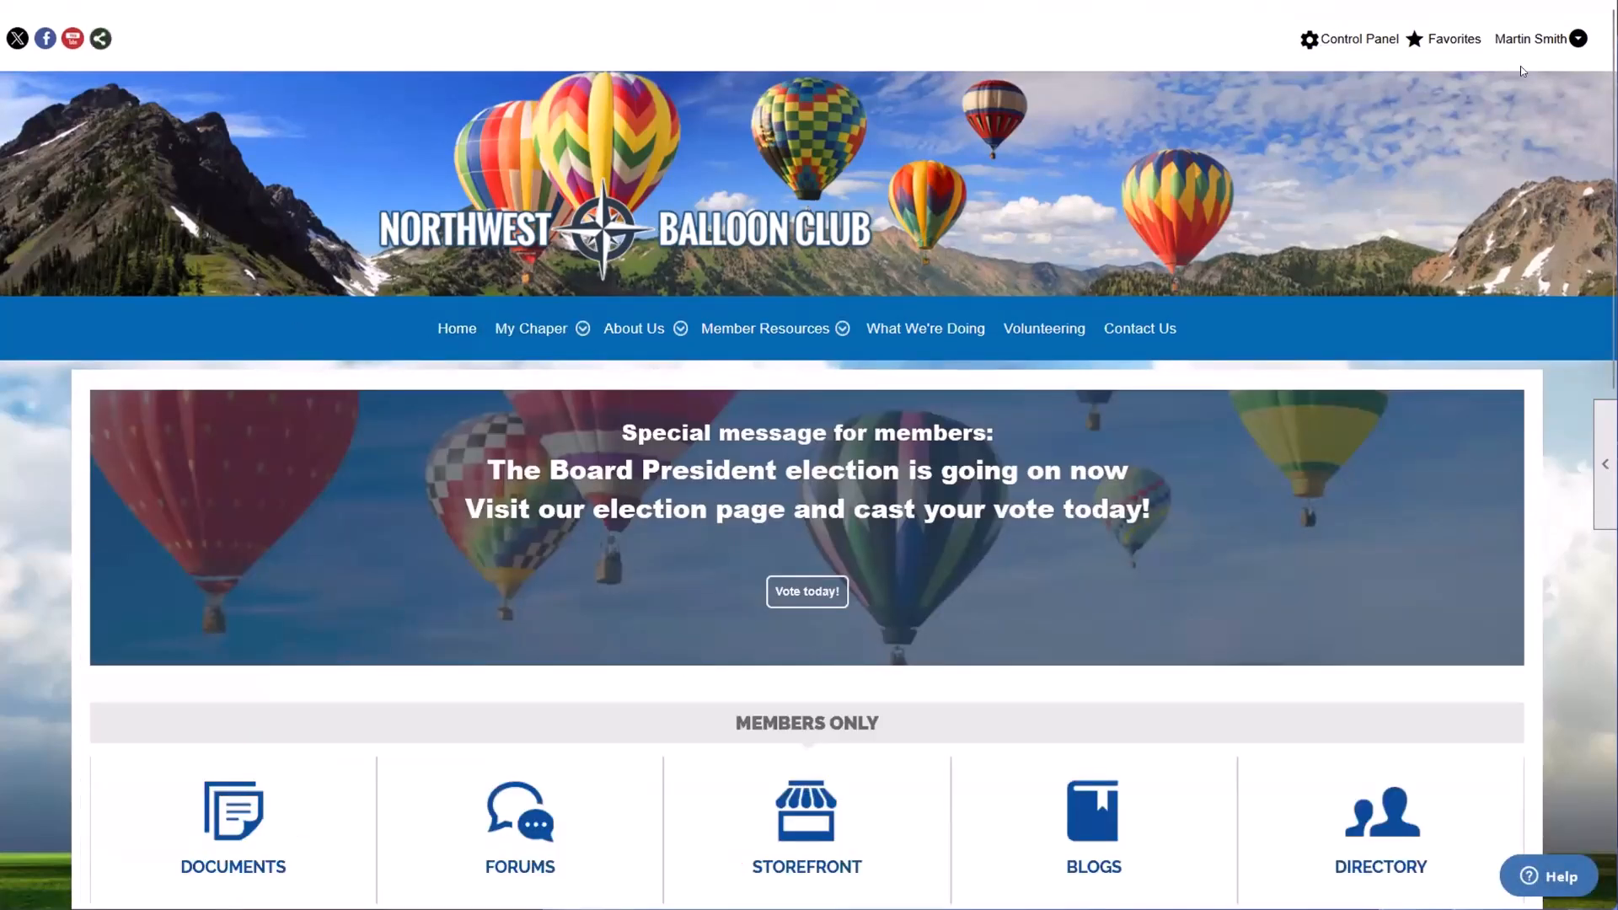
click(1536, 39)
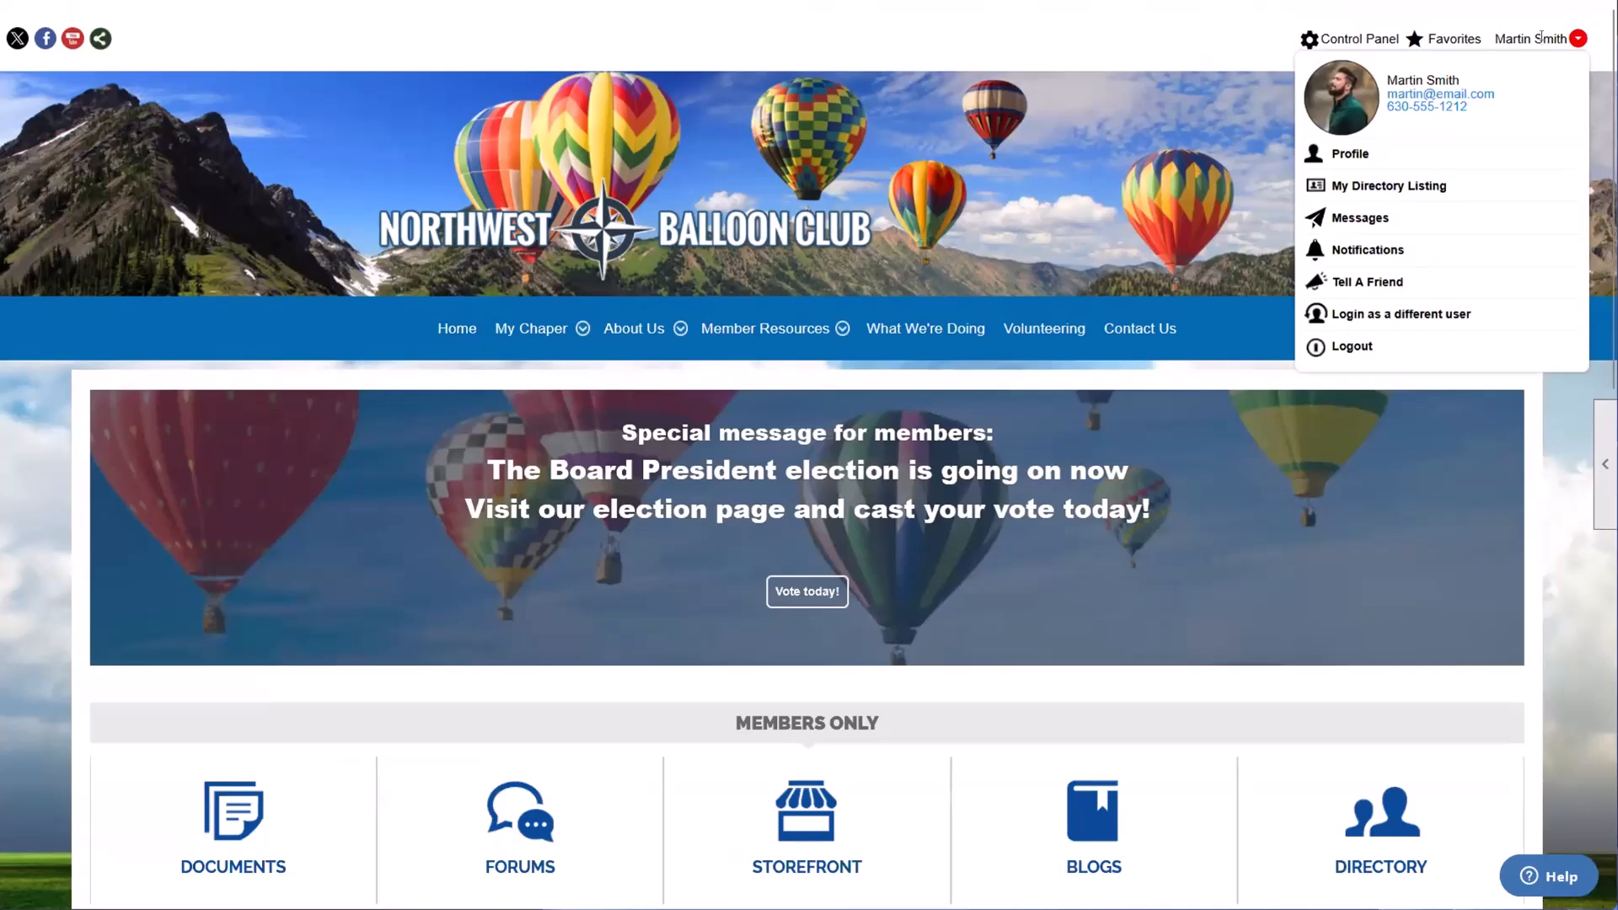
click(1446, 32)
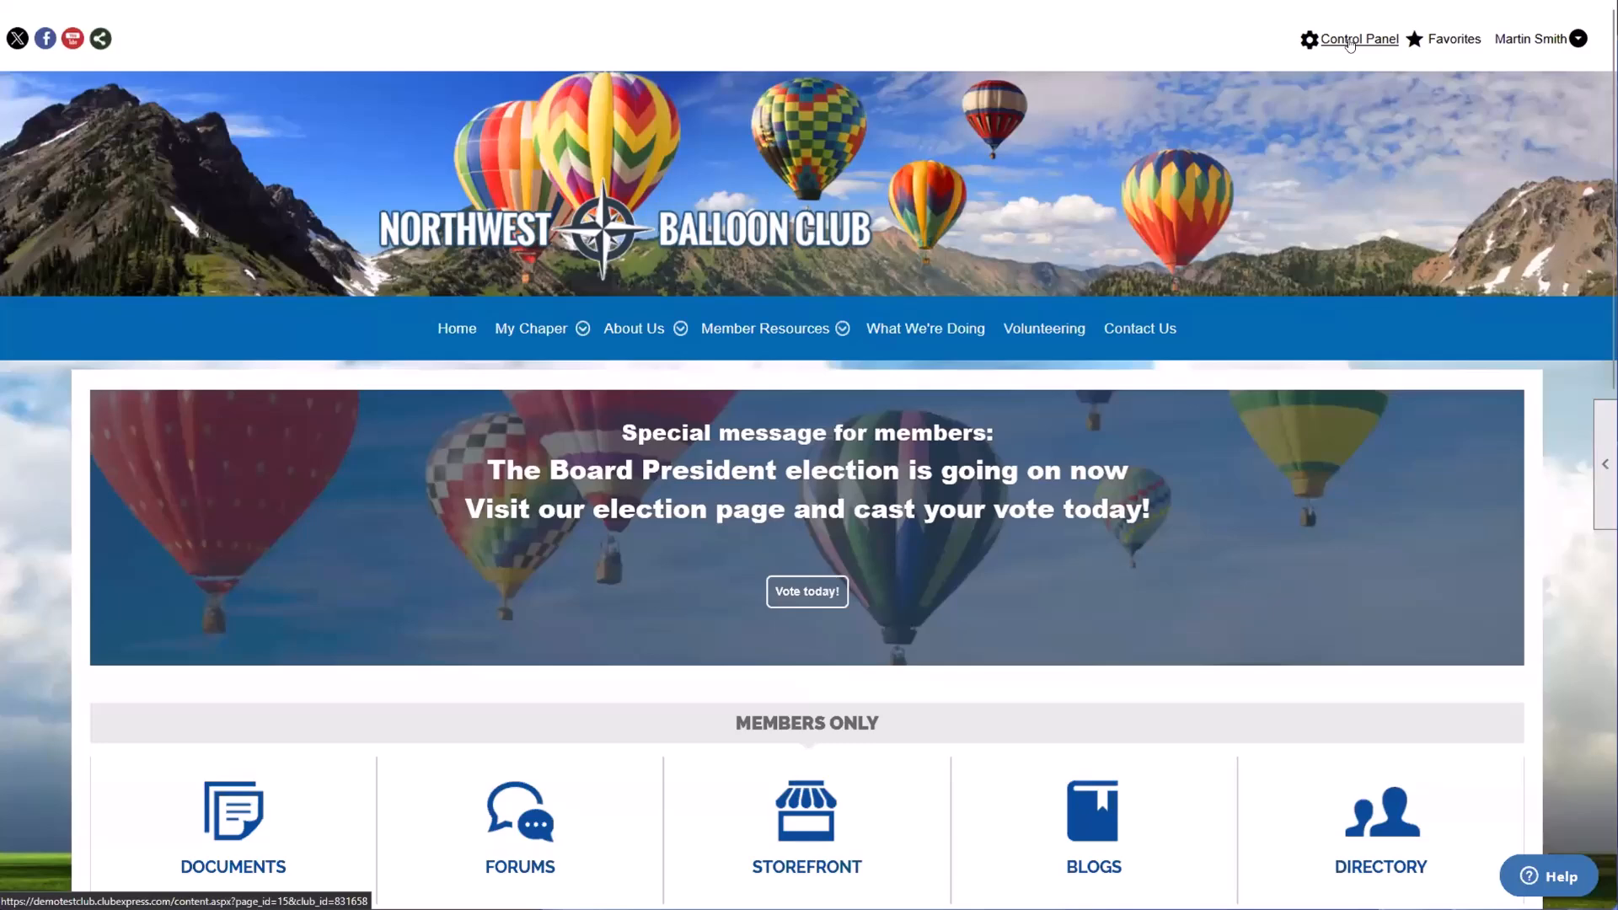
Step: Open the Control Panel and view its Dashboard and People sections
click(1349, 42)
scroll(1342, 42, down, 2)
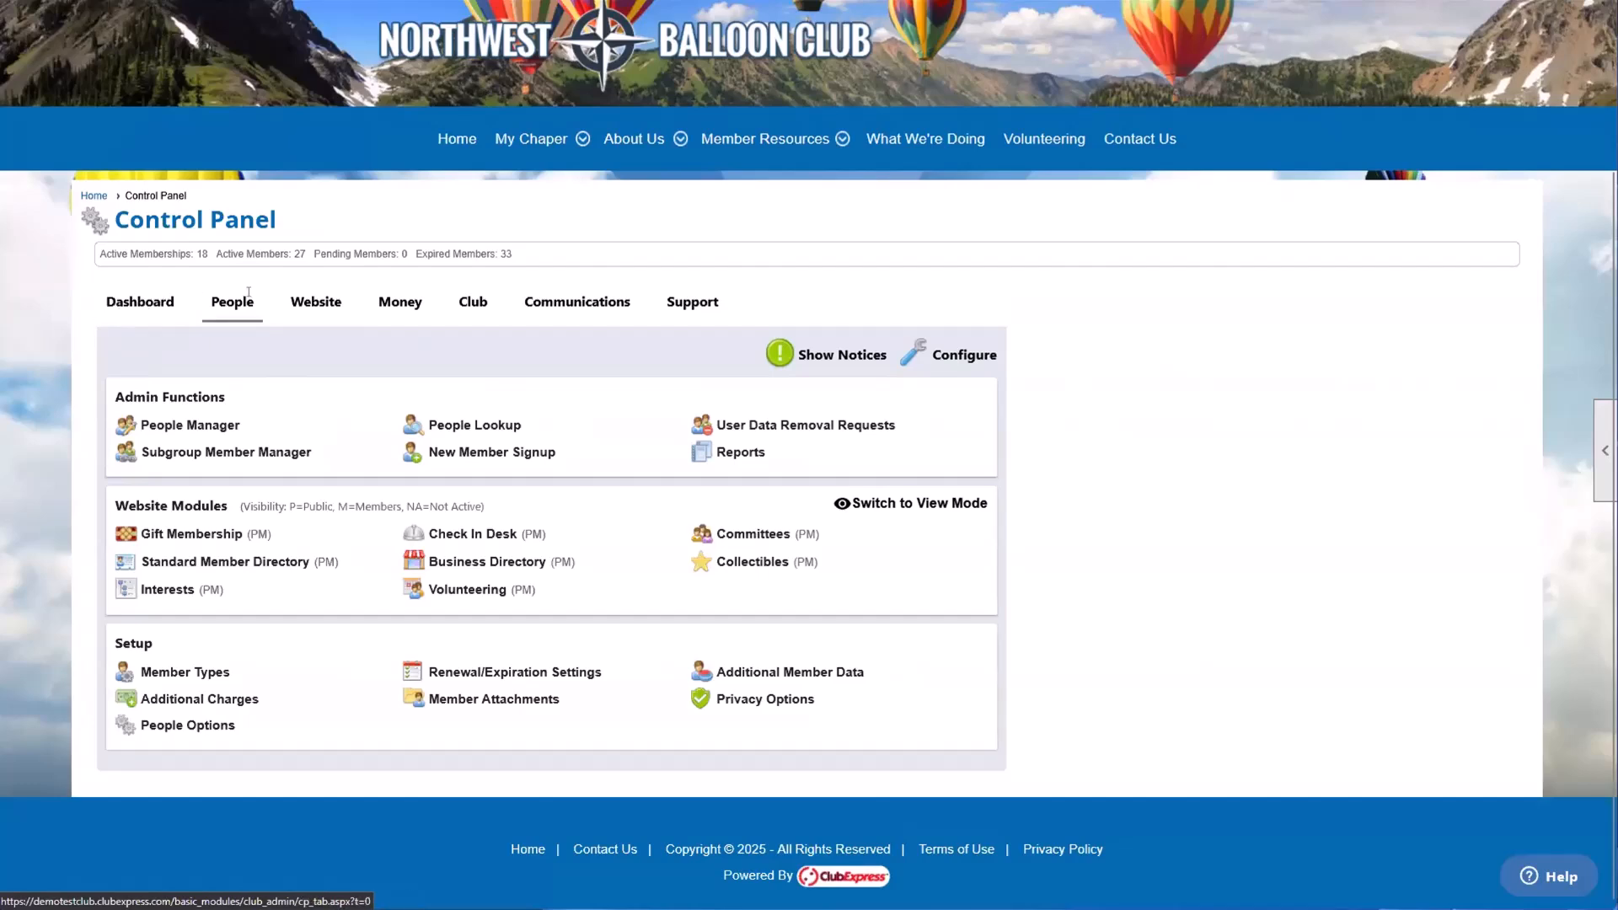
click(125, 303)
click(232, 494)
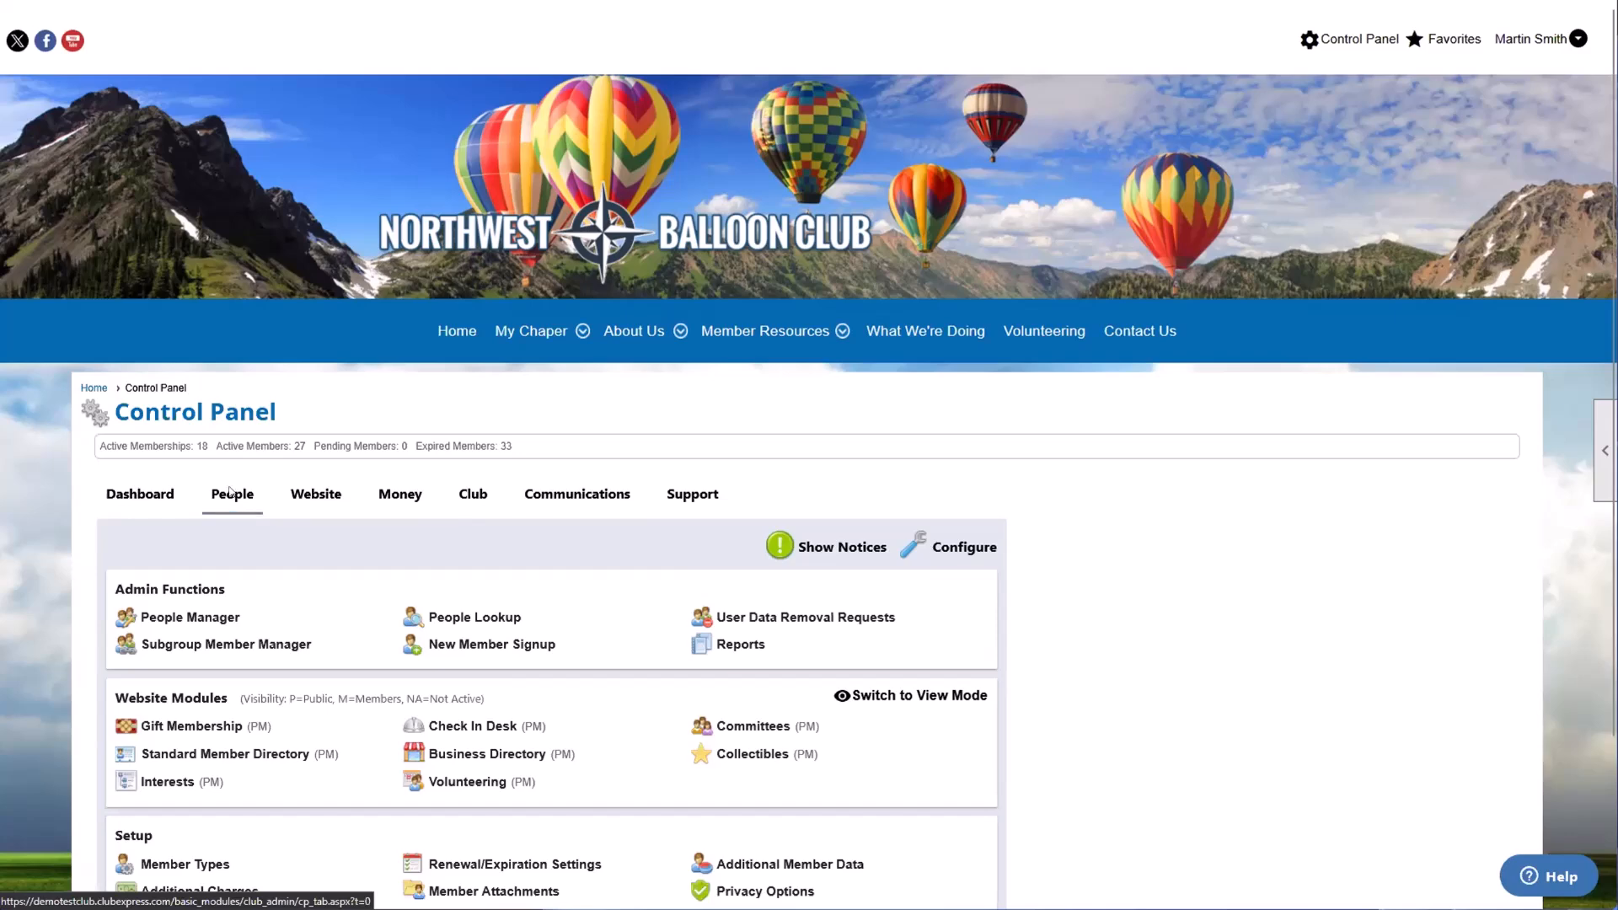
scroll(232, 493, down, 3)
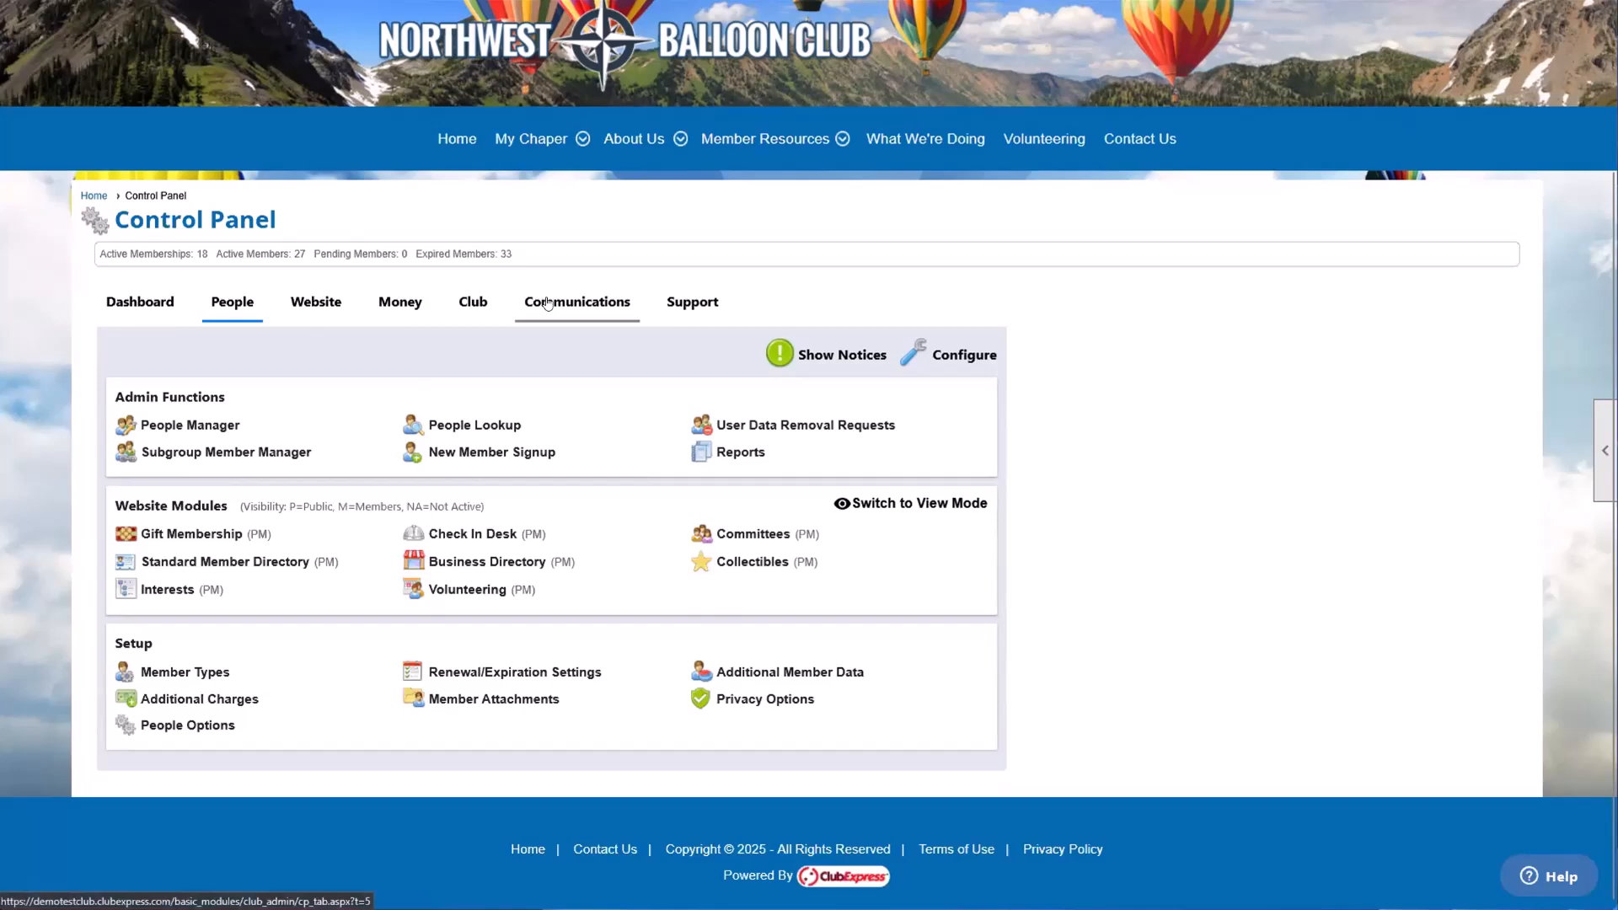
Step: View the functions, modules and setup items in the Control Panel's Website and Money sections
click(329, 310)
scroll(354, 379, down, 1)
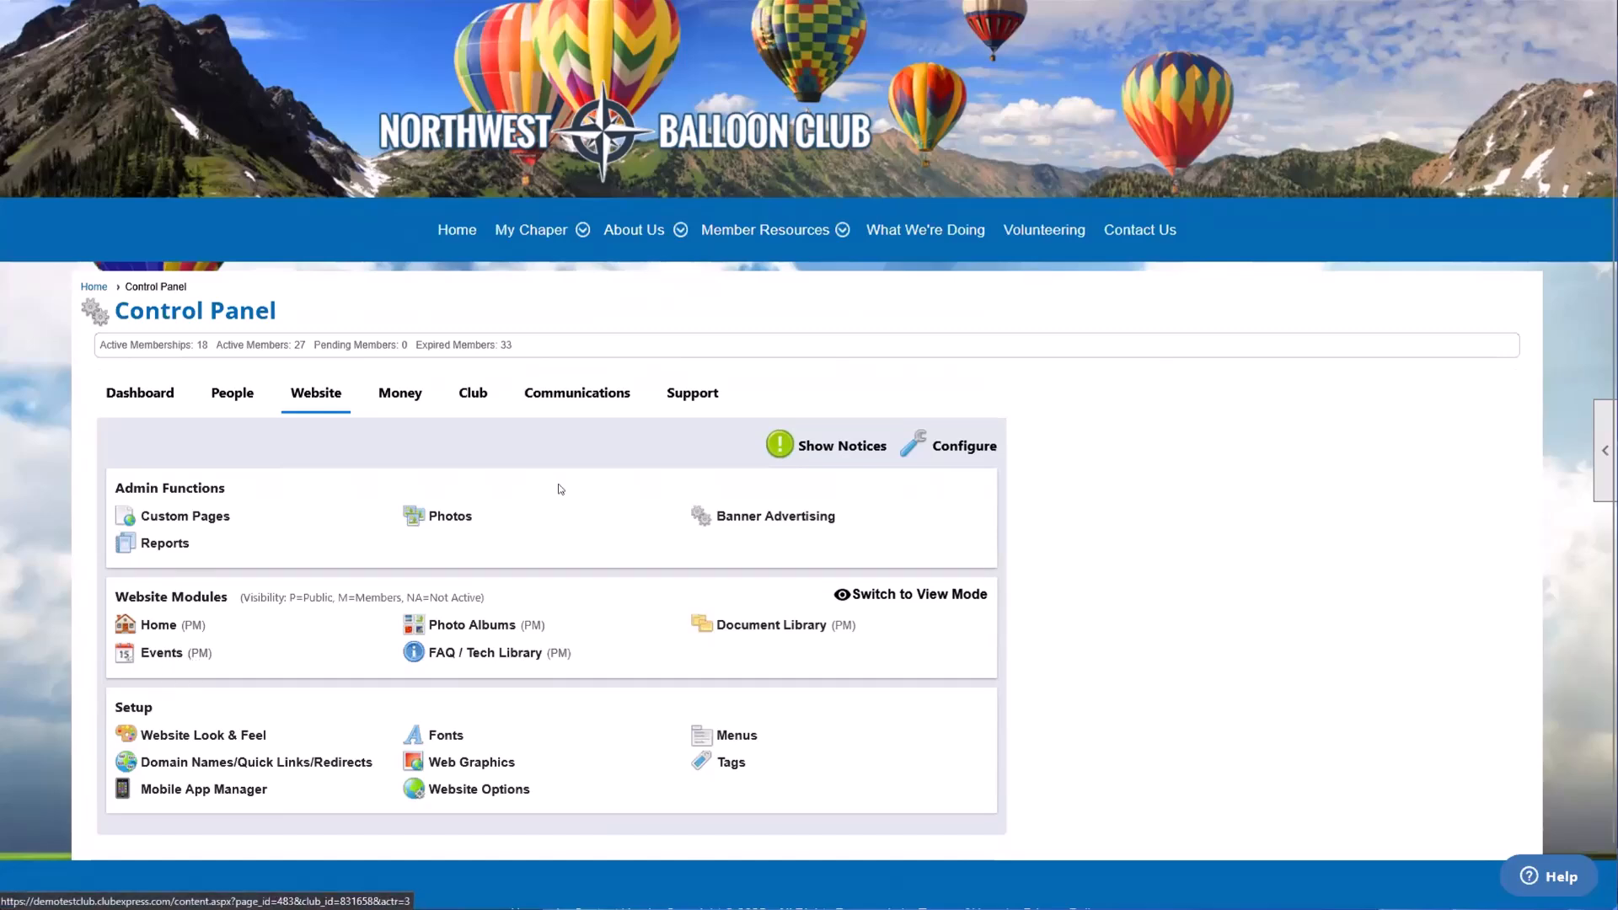
click(413, 394)
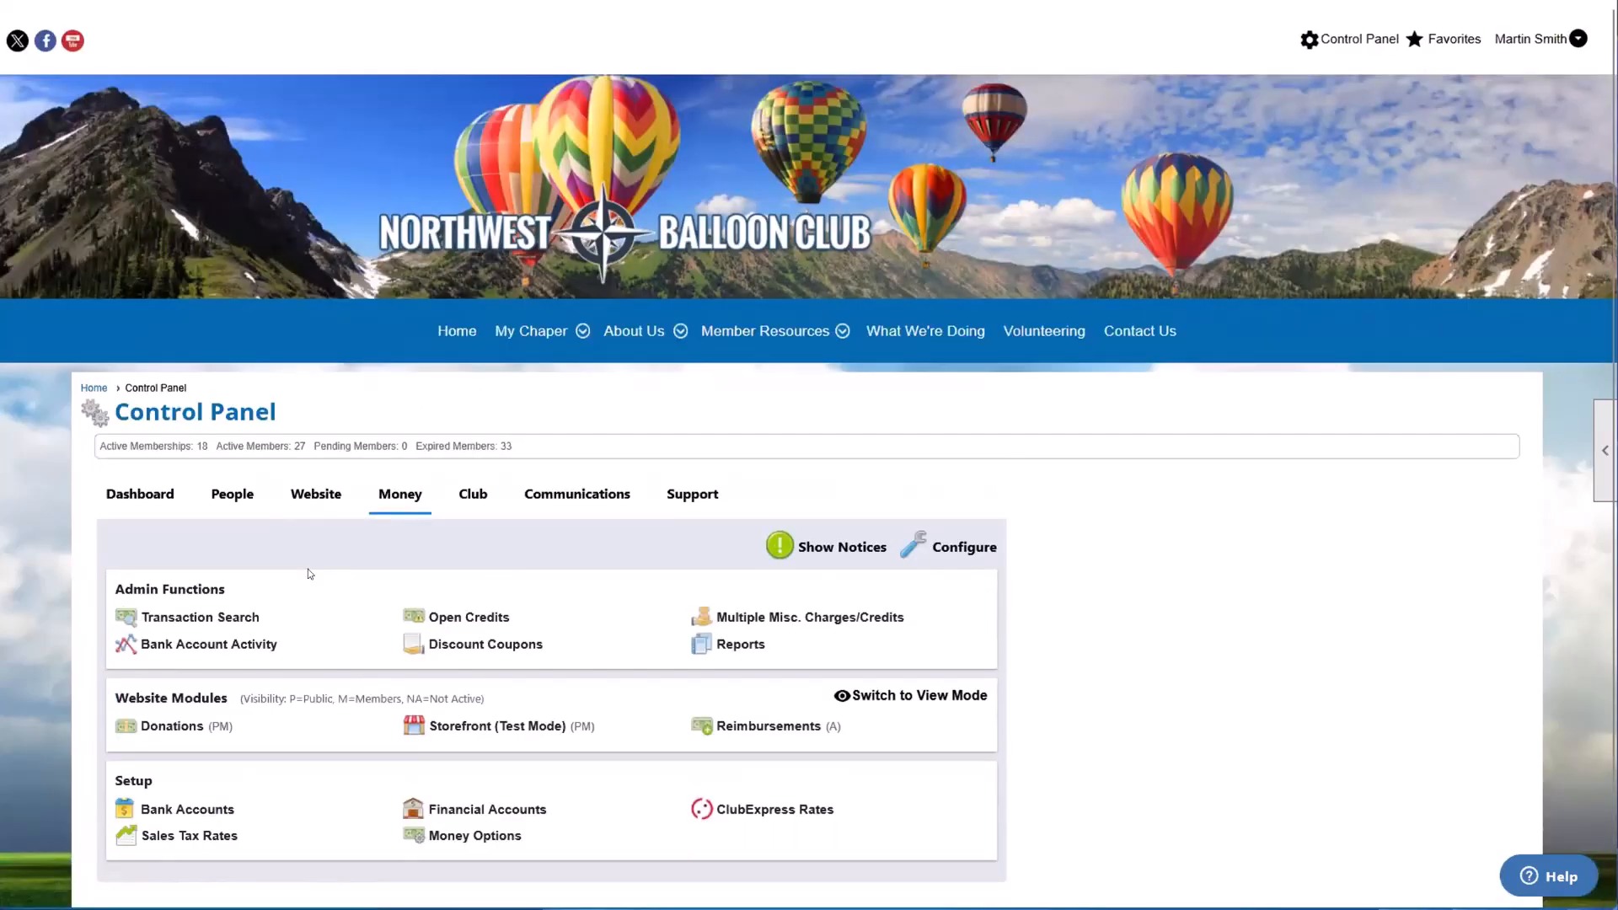
scroll(307, 569, down, 1)
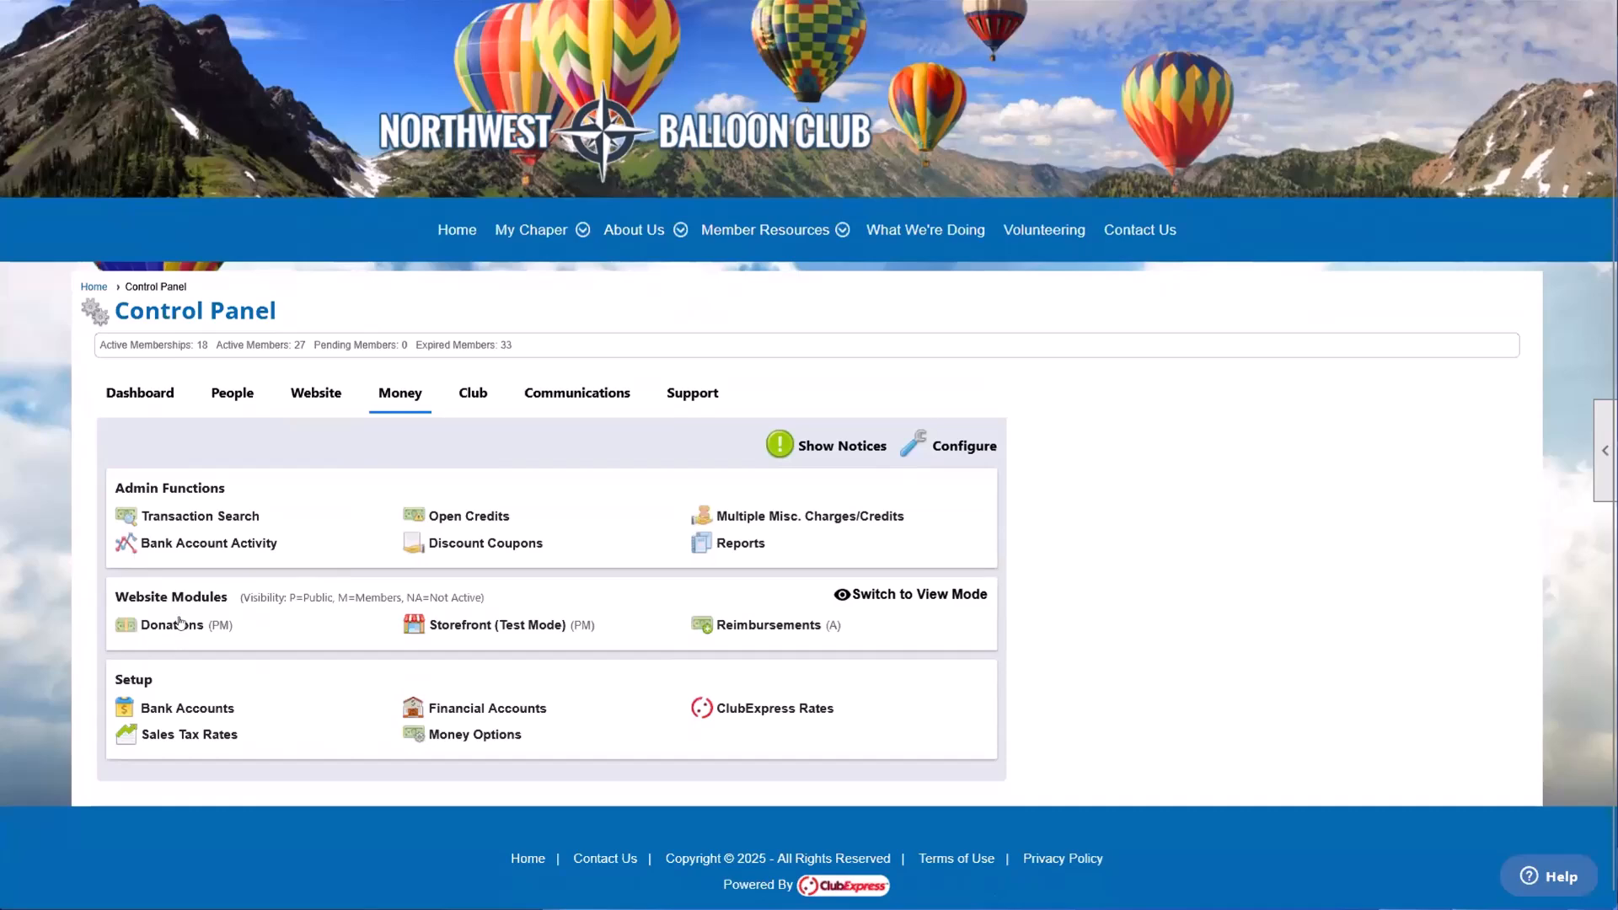
Step: View the functions, modules and setup items in the Control Panel's Club and Communications sections
click(478, 396)
scroll(490, 493, down, 1)
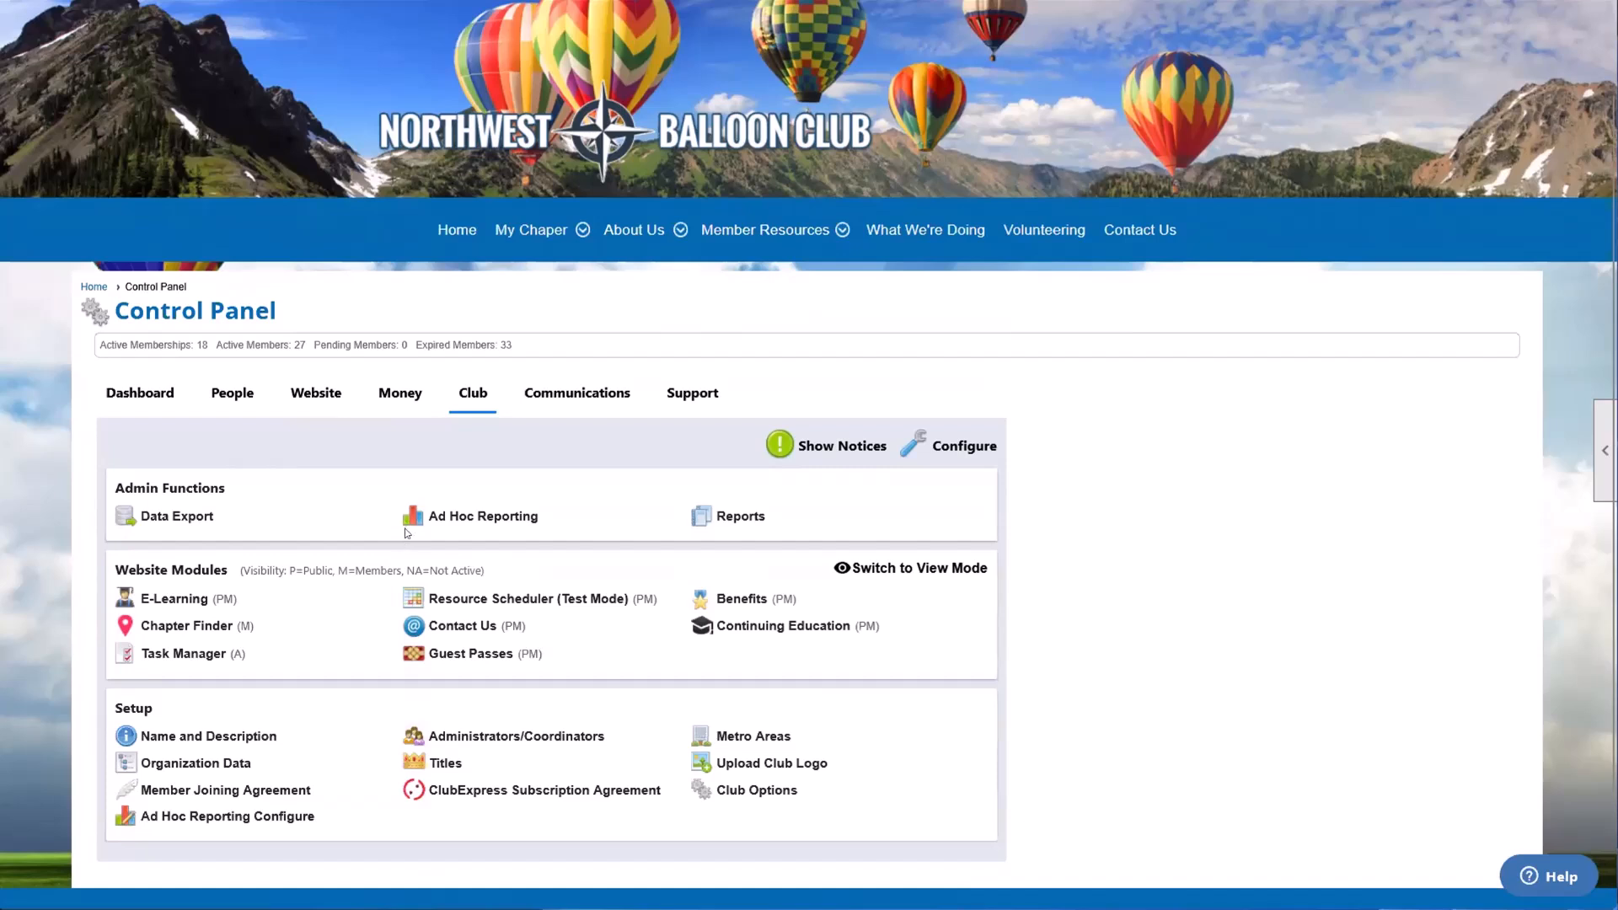
scroll(405, 533, down, 1)
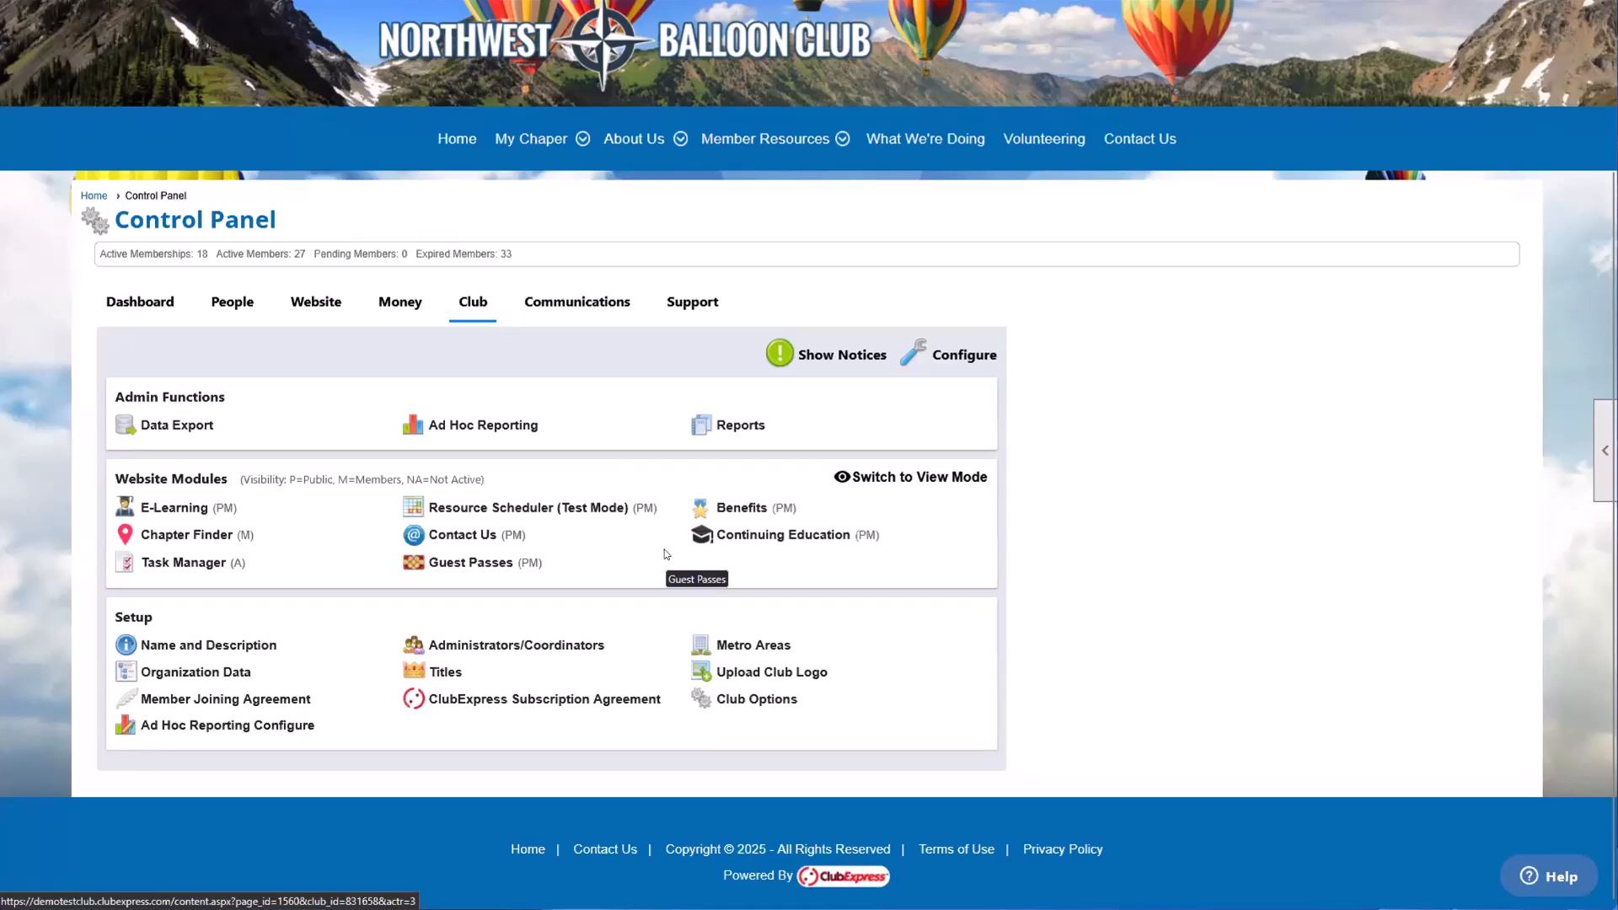
click(582, 314)
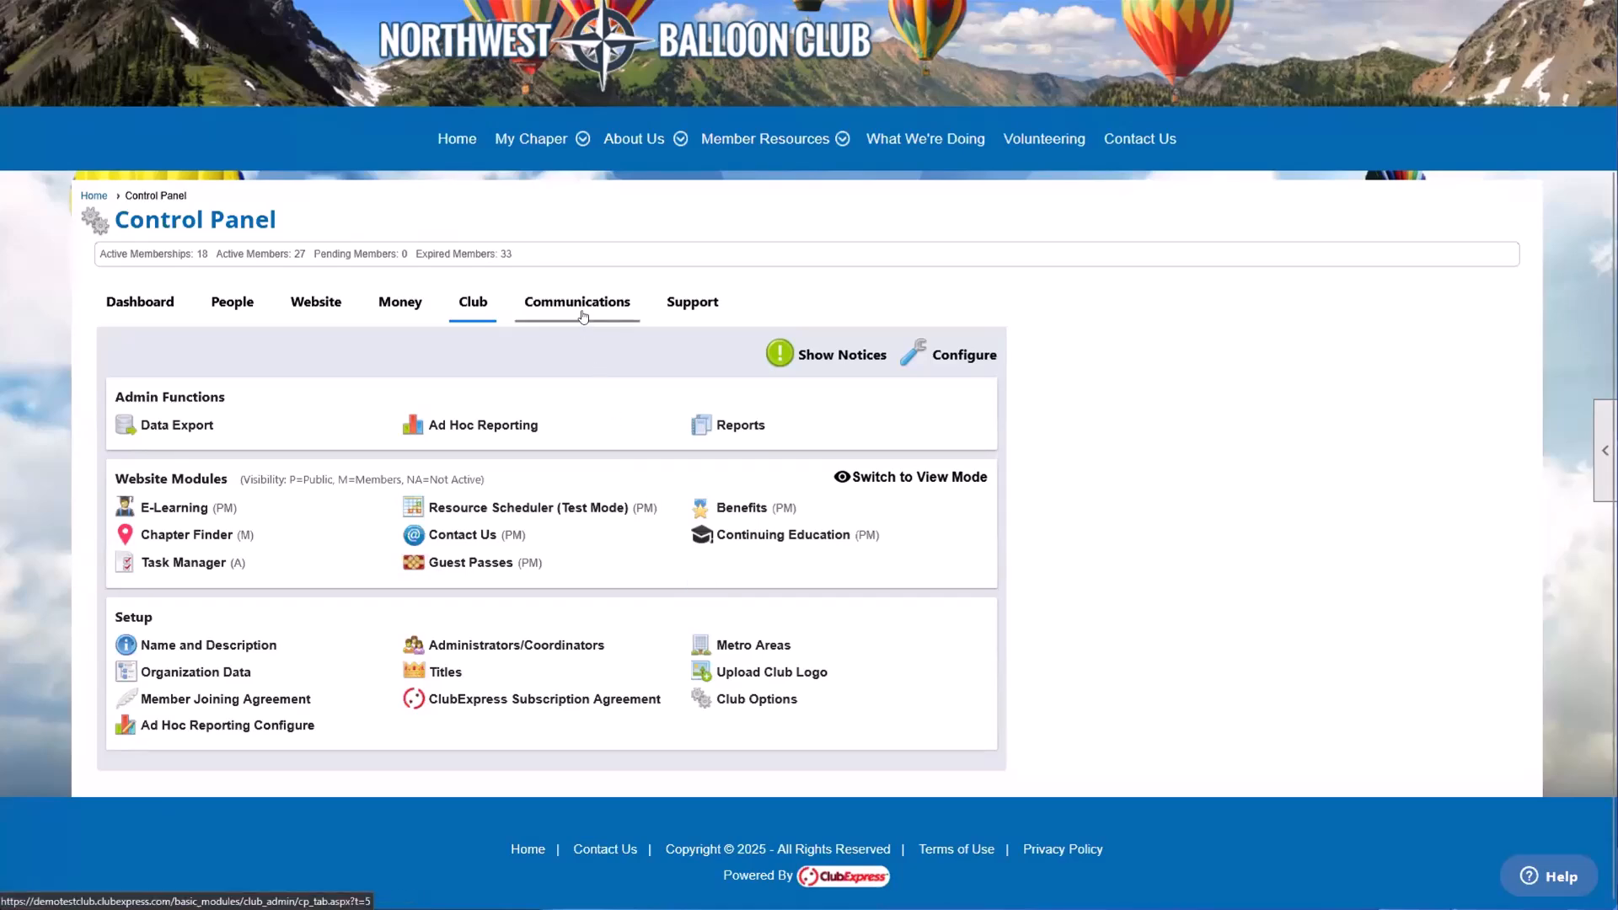
scroll(587, 580, down, 1)
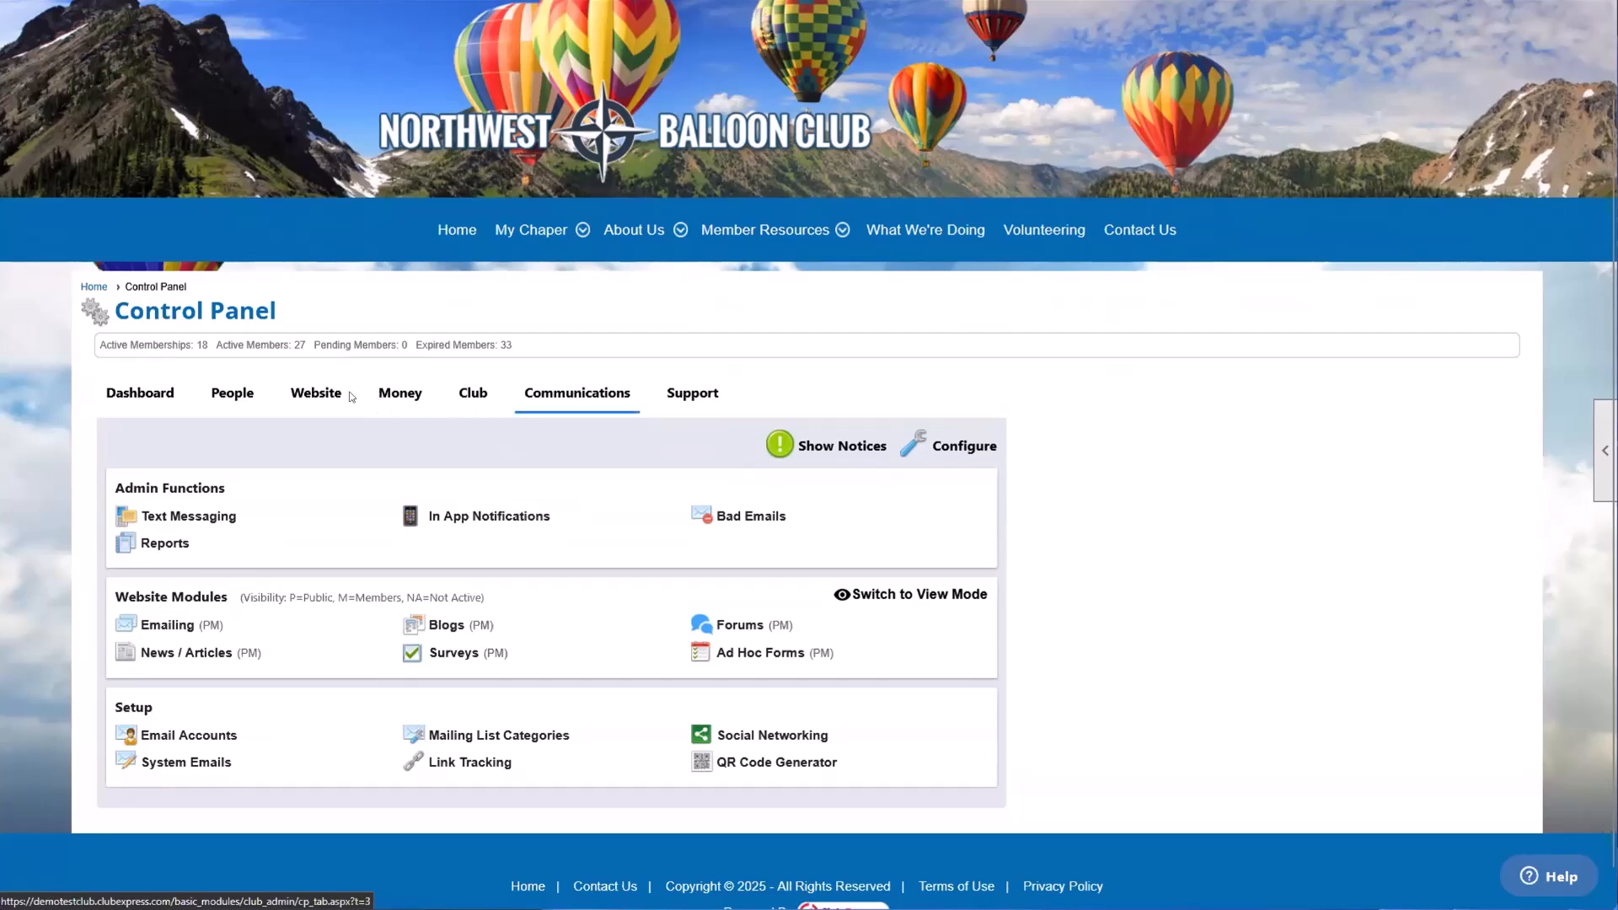
Step: Compare the layout of the People, Website and Money sections and point out the Admin Functions group under Money
click(230, 397)
click(390, 396)
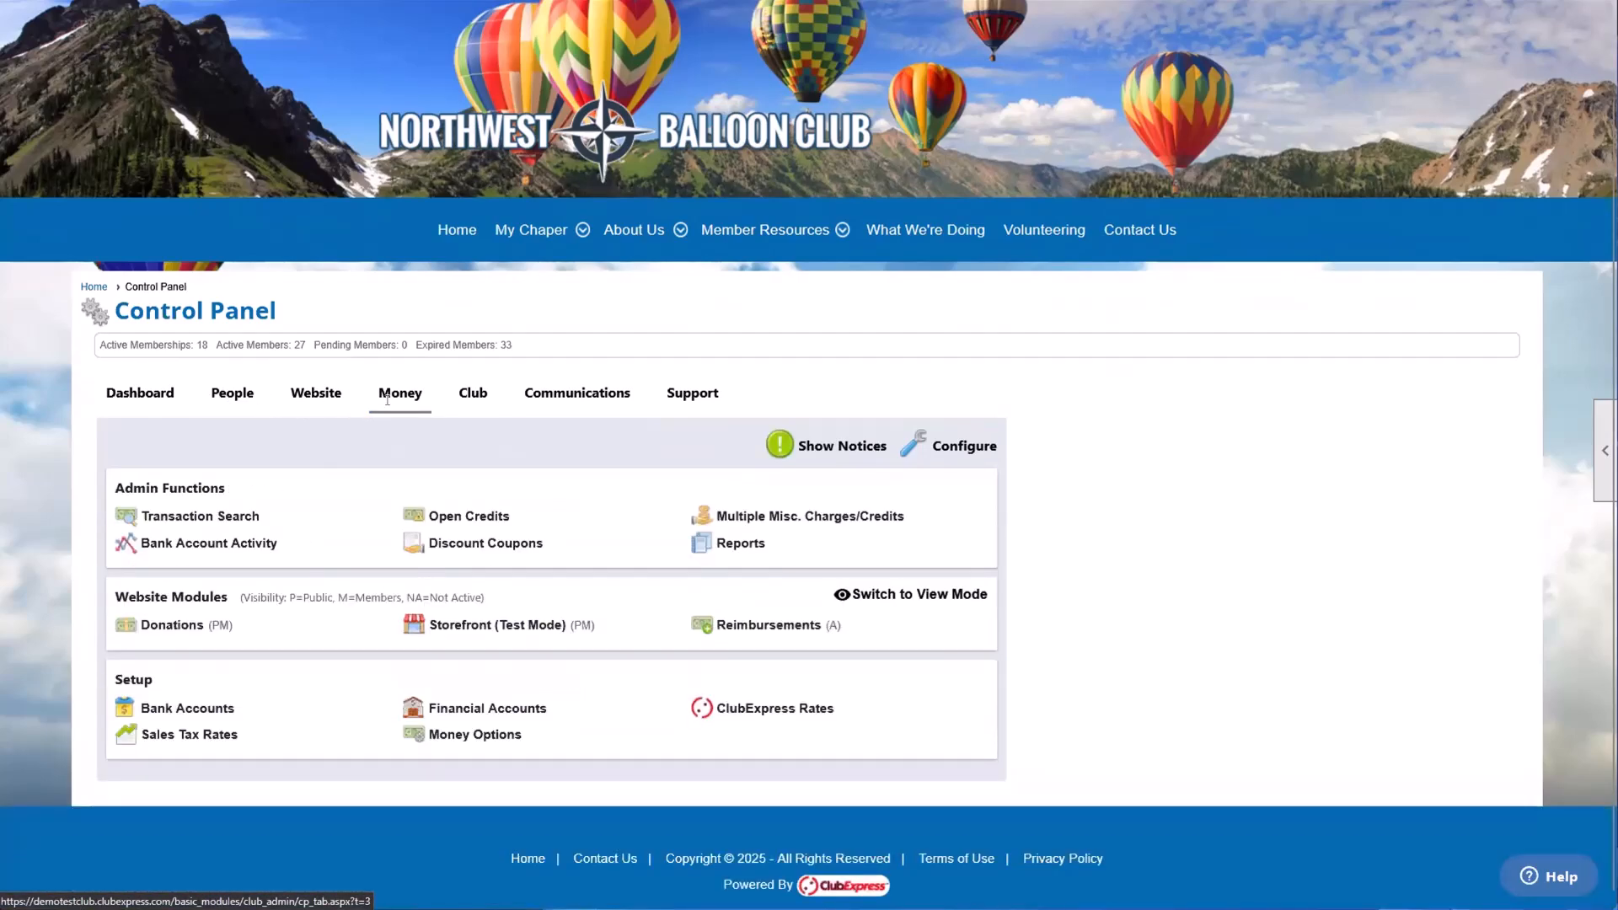
click(245, 398)
click(318, 398)
click(418, 397)
drag(116, 488, 226, 490)
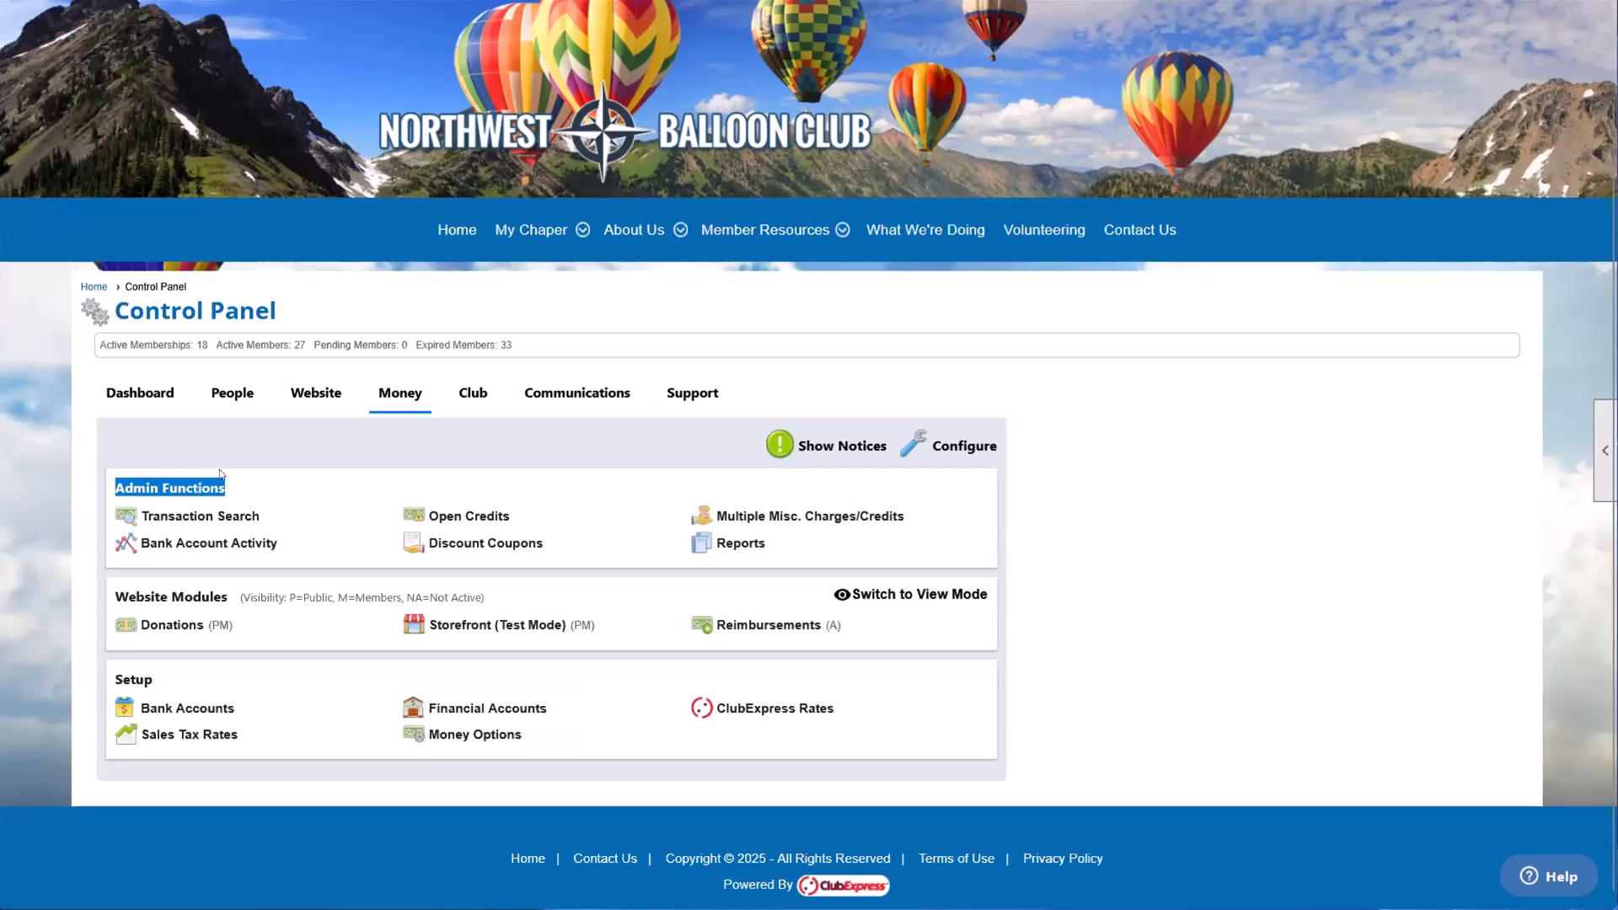
Step: Examine the Admin Functions, Website Modules and Setup groups in the Control Panel's People section
click(235, 393)
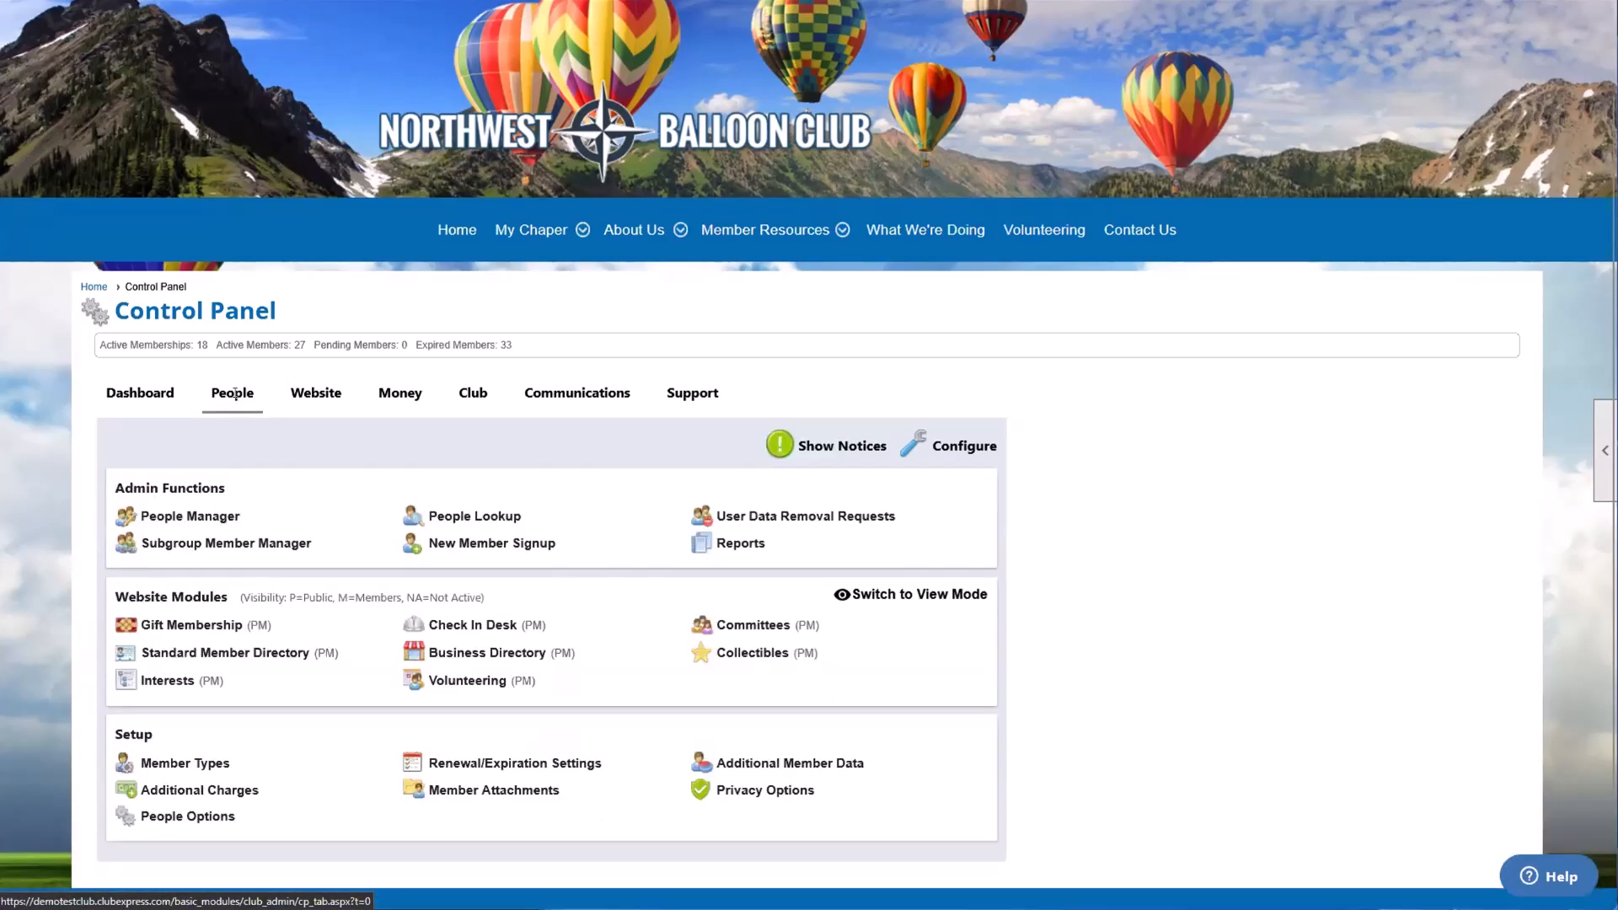
drag(111, 487, 234, 494)
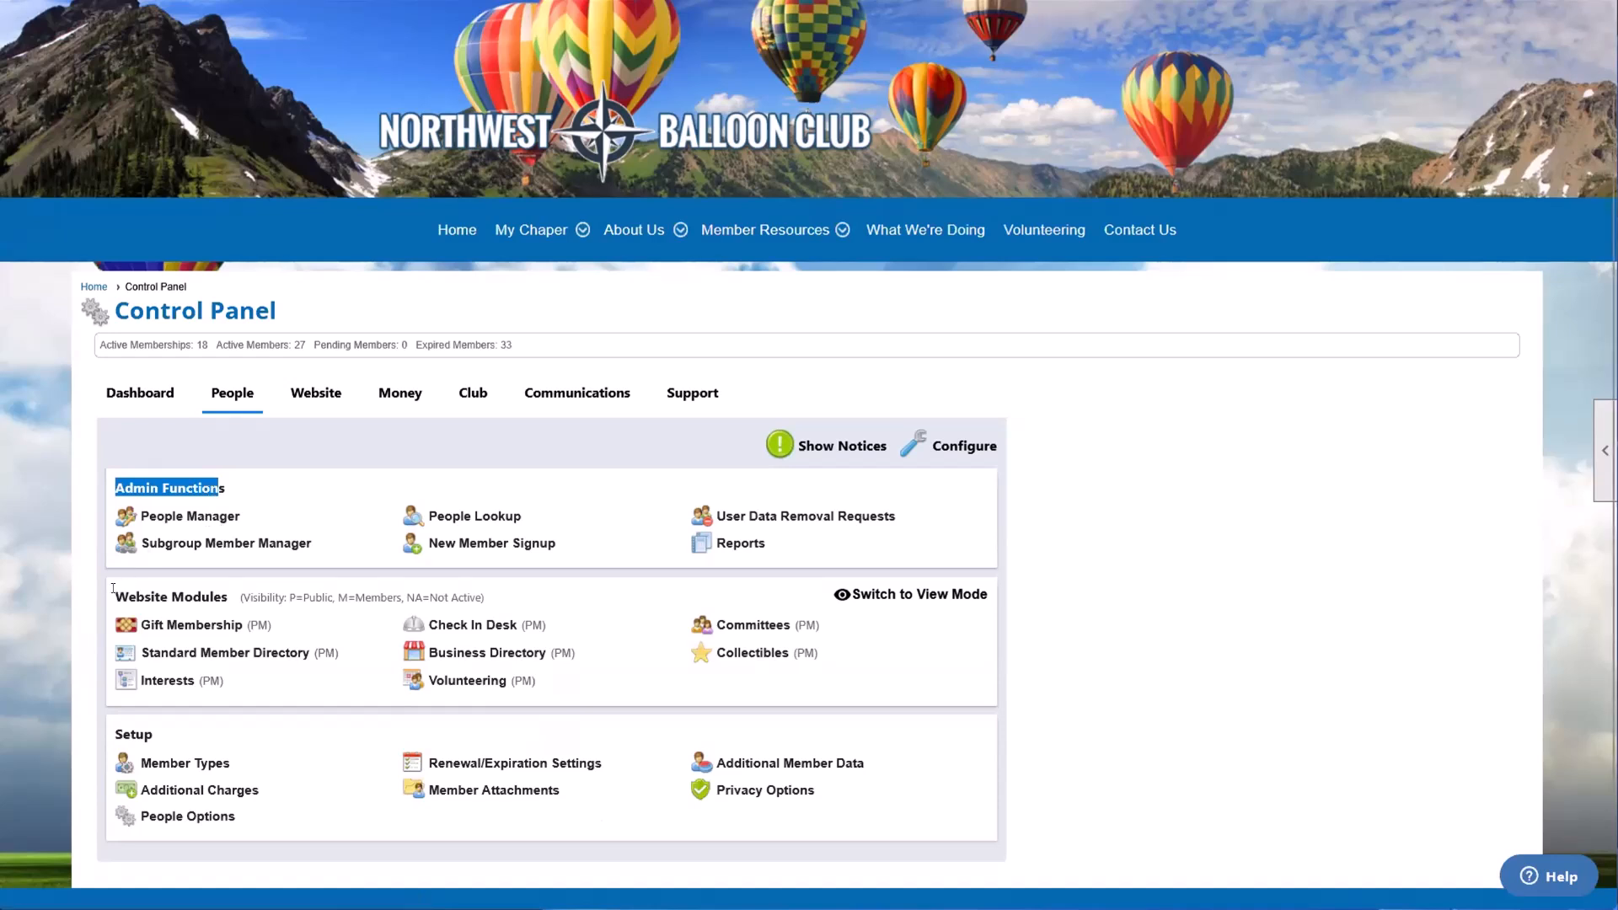
drag(113, 588, 215, 597)
click(215, 597)
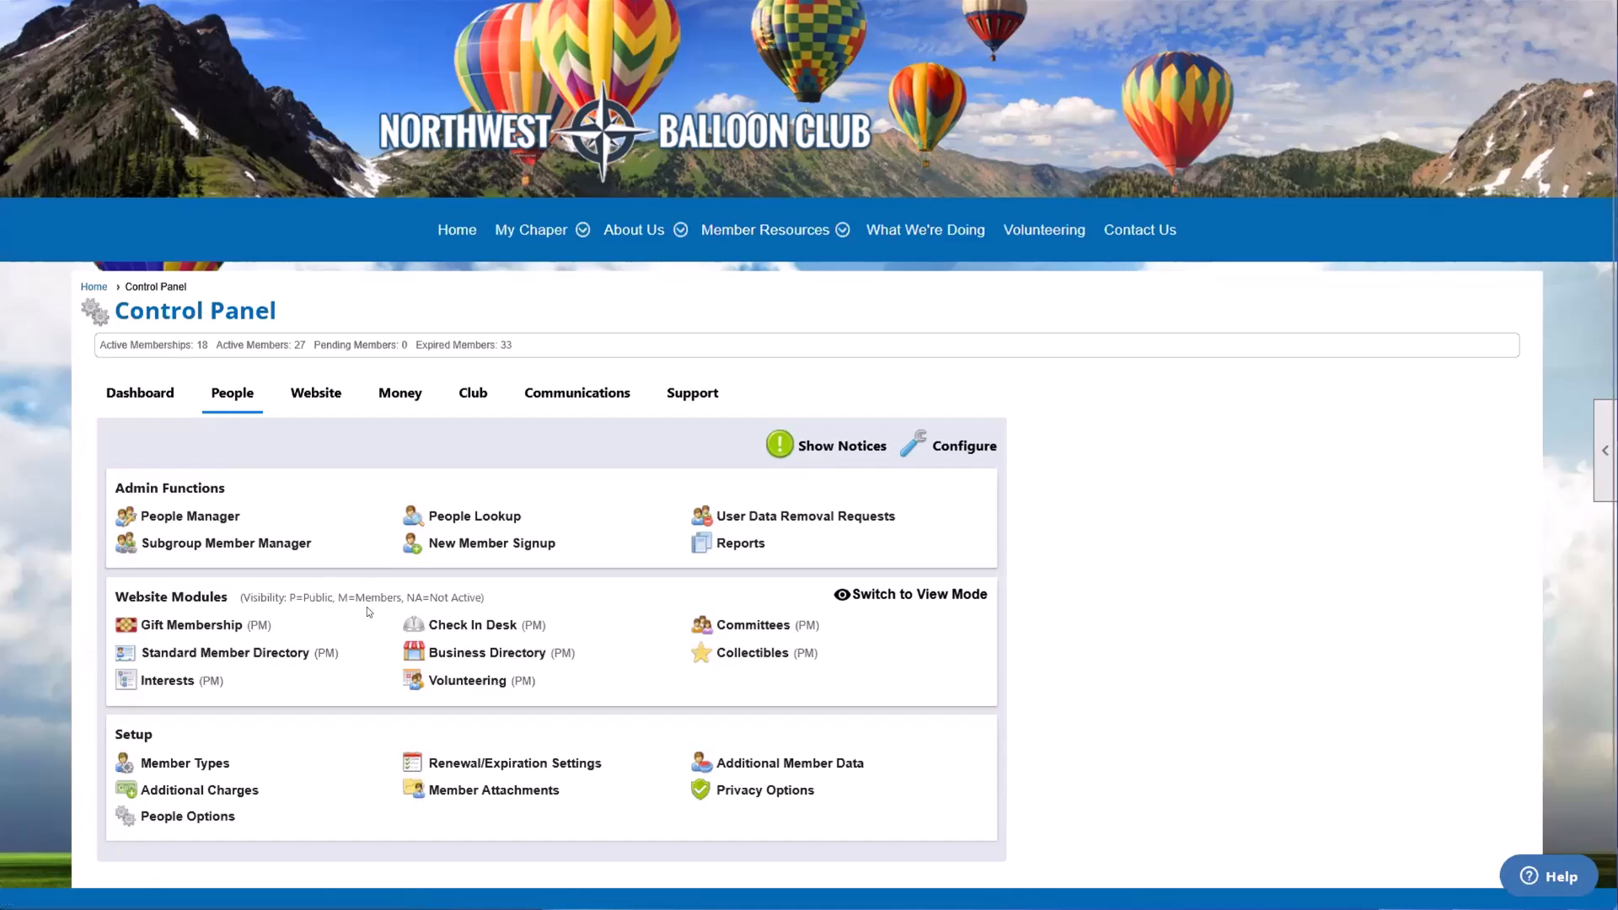
drag(155, 597, 221, 597)
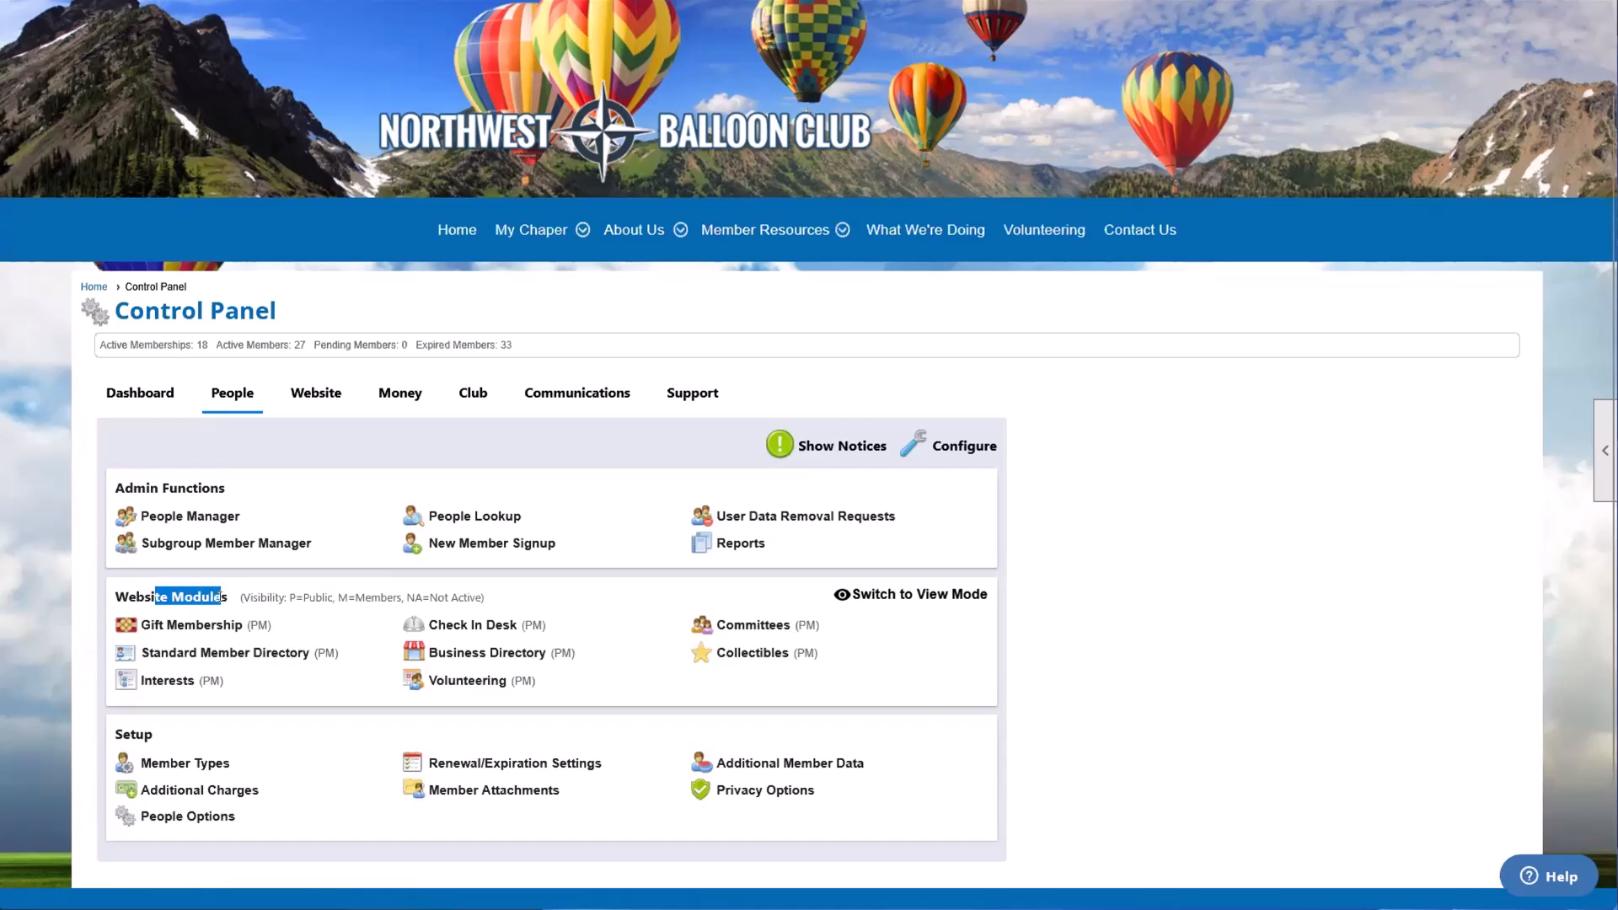
click(246, 681)
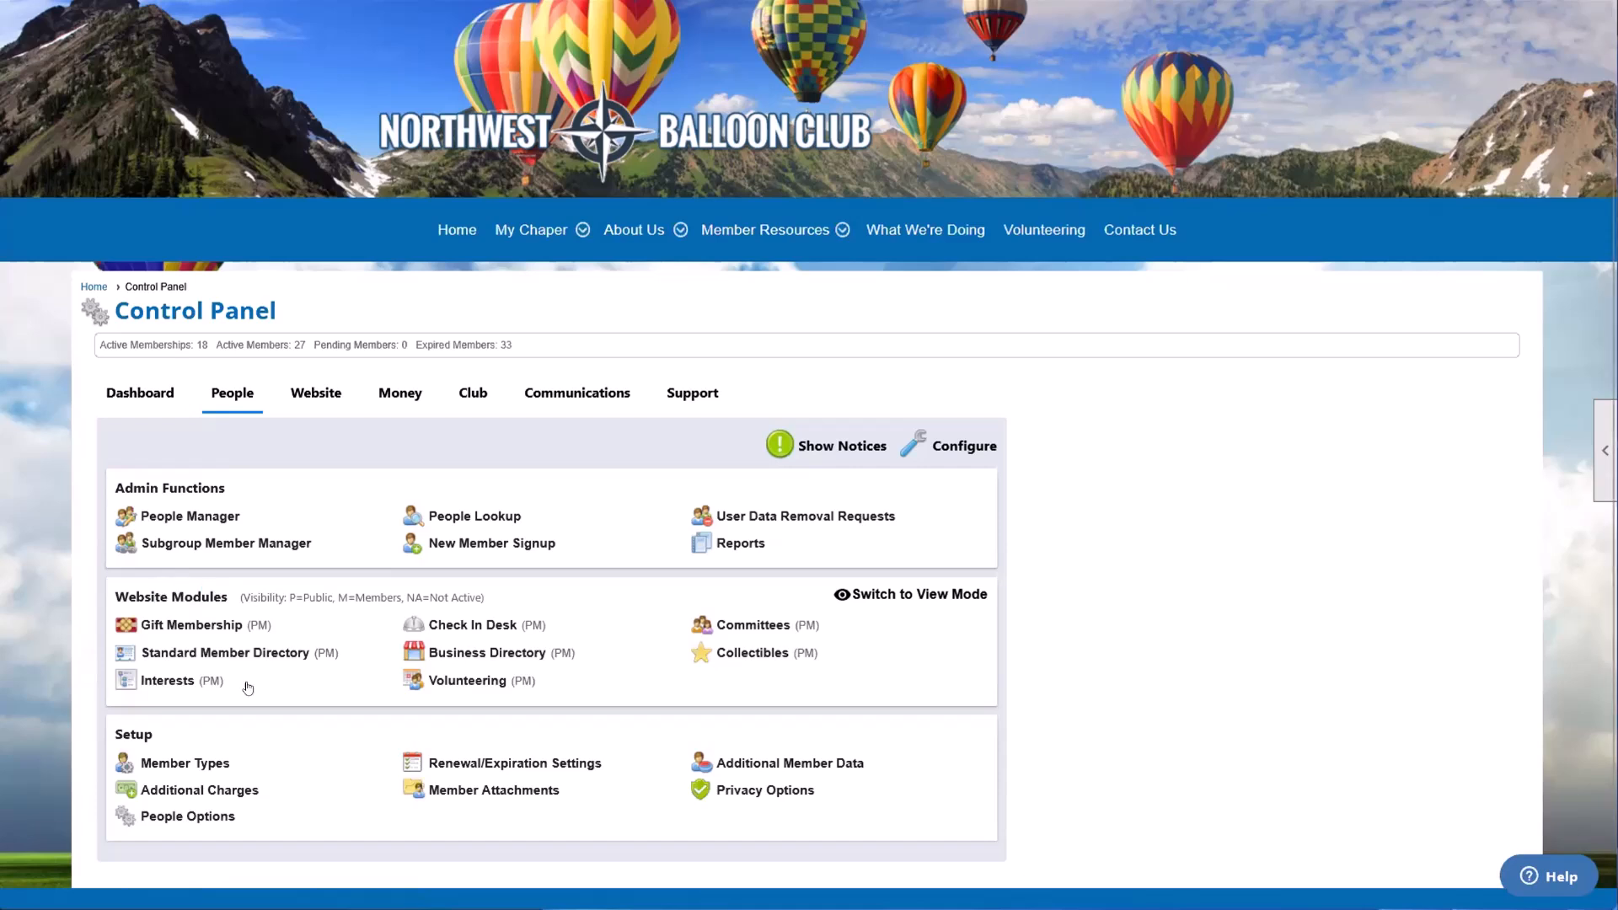
drag(113, 731, 154, 733)
click(155, 733)
drag(113, 733, 160, 736)
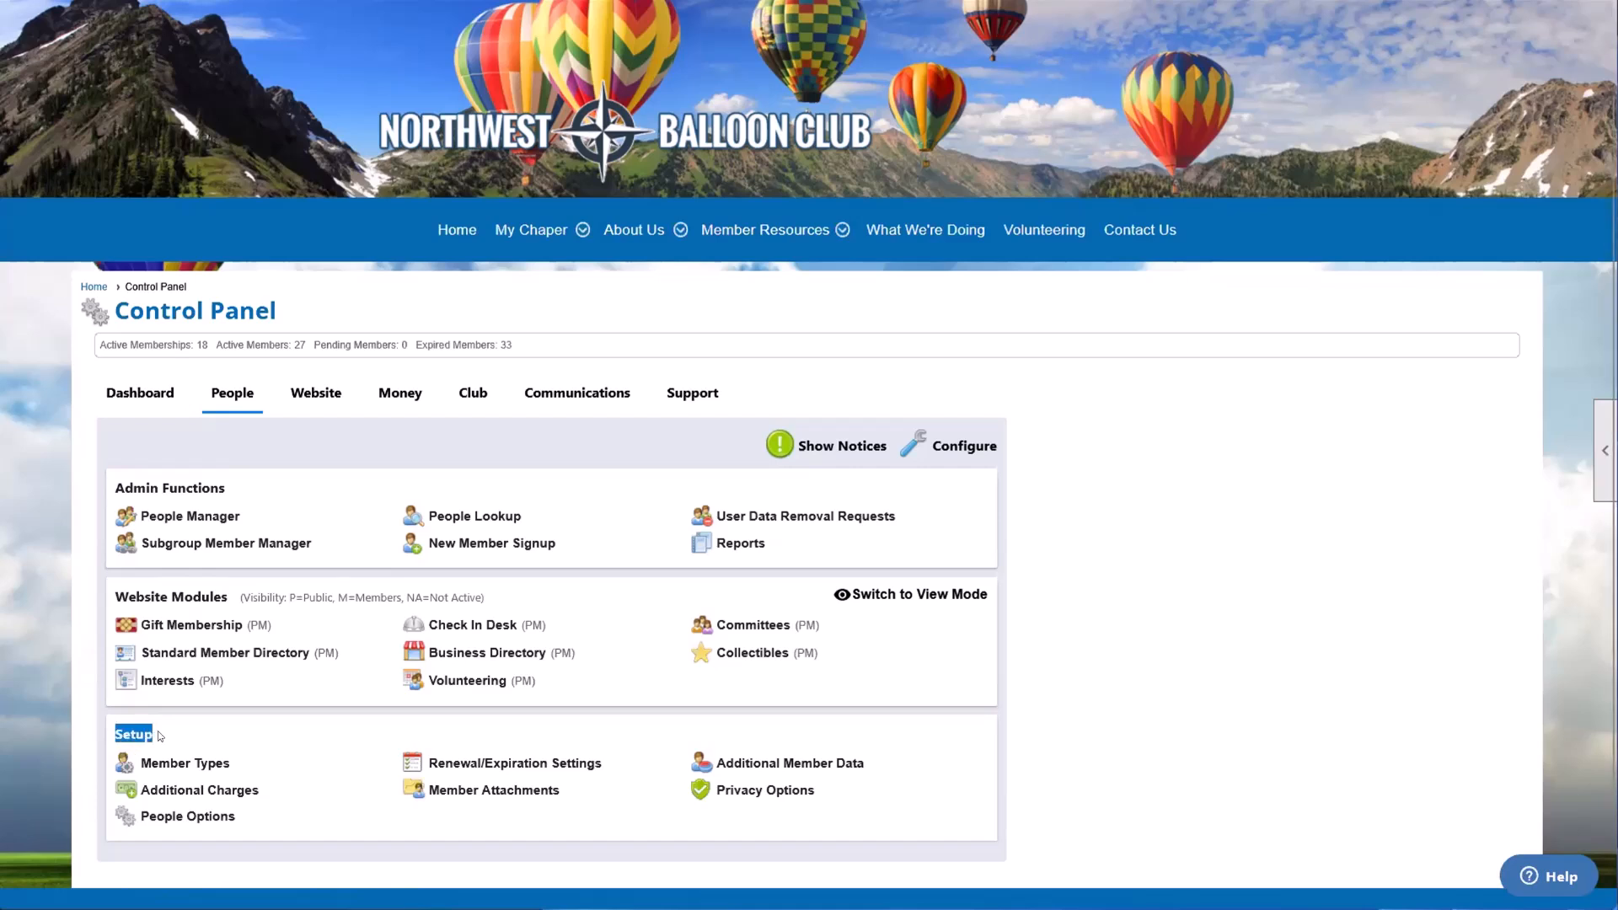
click(155, 736)
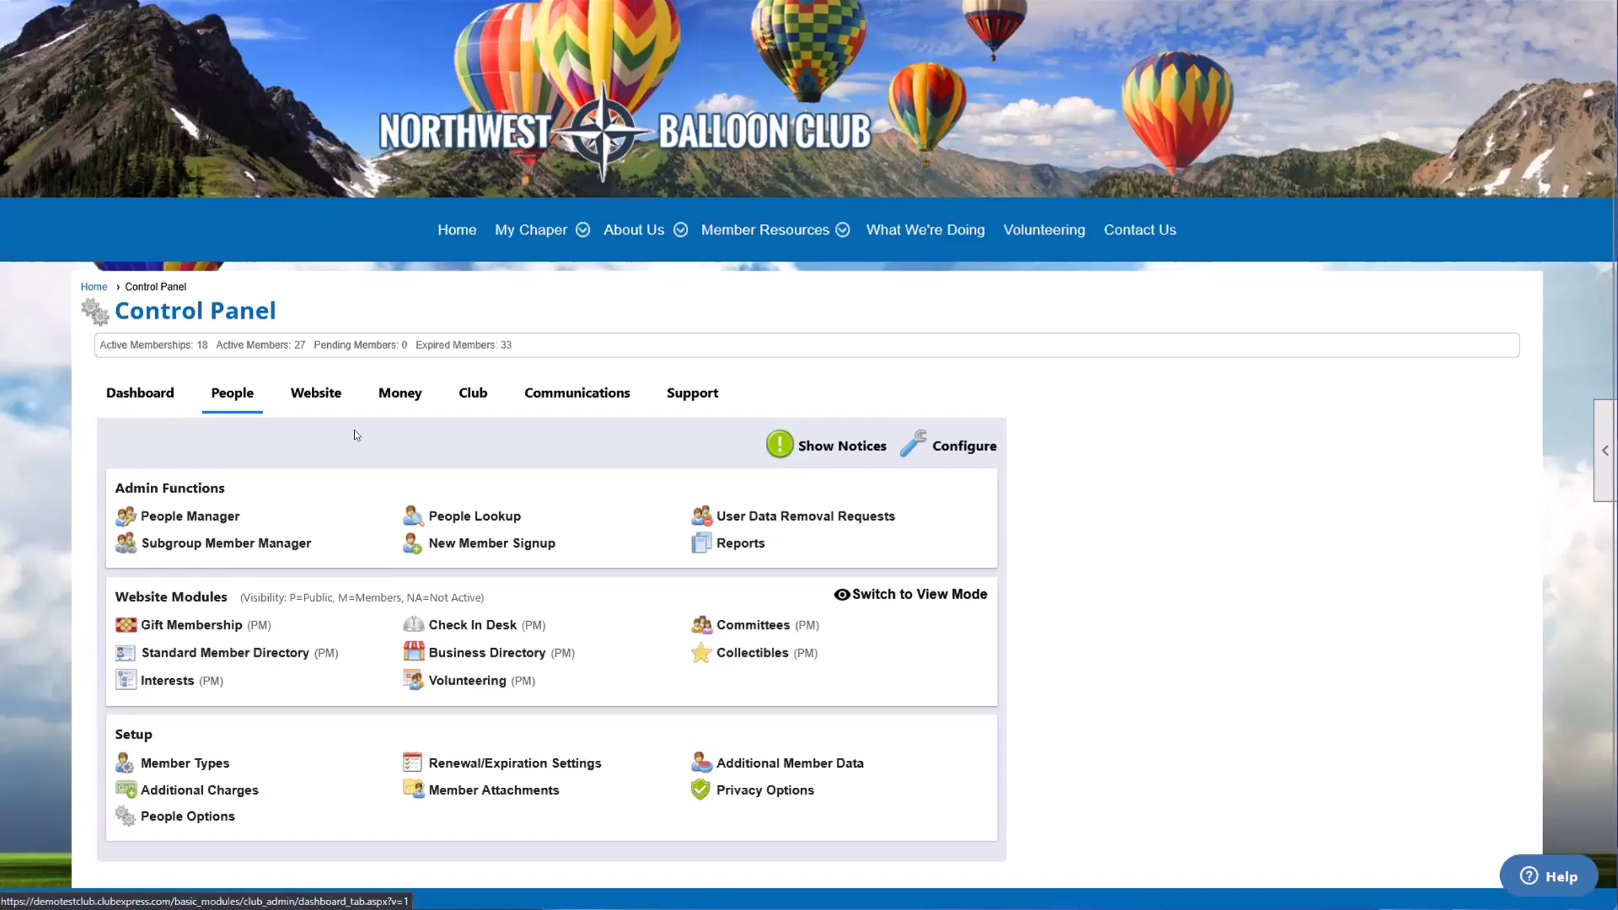
Step: Open the Control Panel's Dashboard and examine its membership charts and tables
click(109, 405)
scroll(280, 509, down, 1)
scroll(281, 509, down, 1)
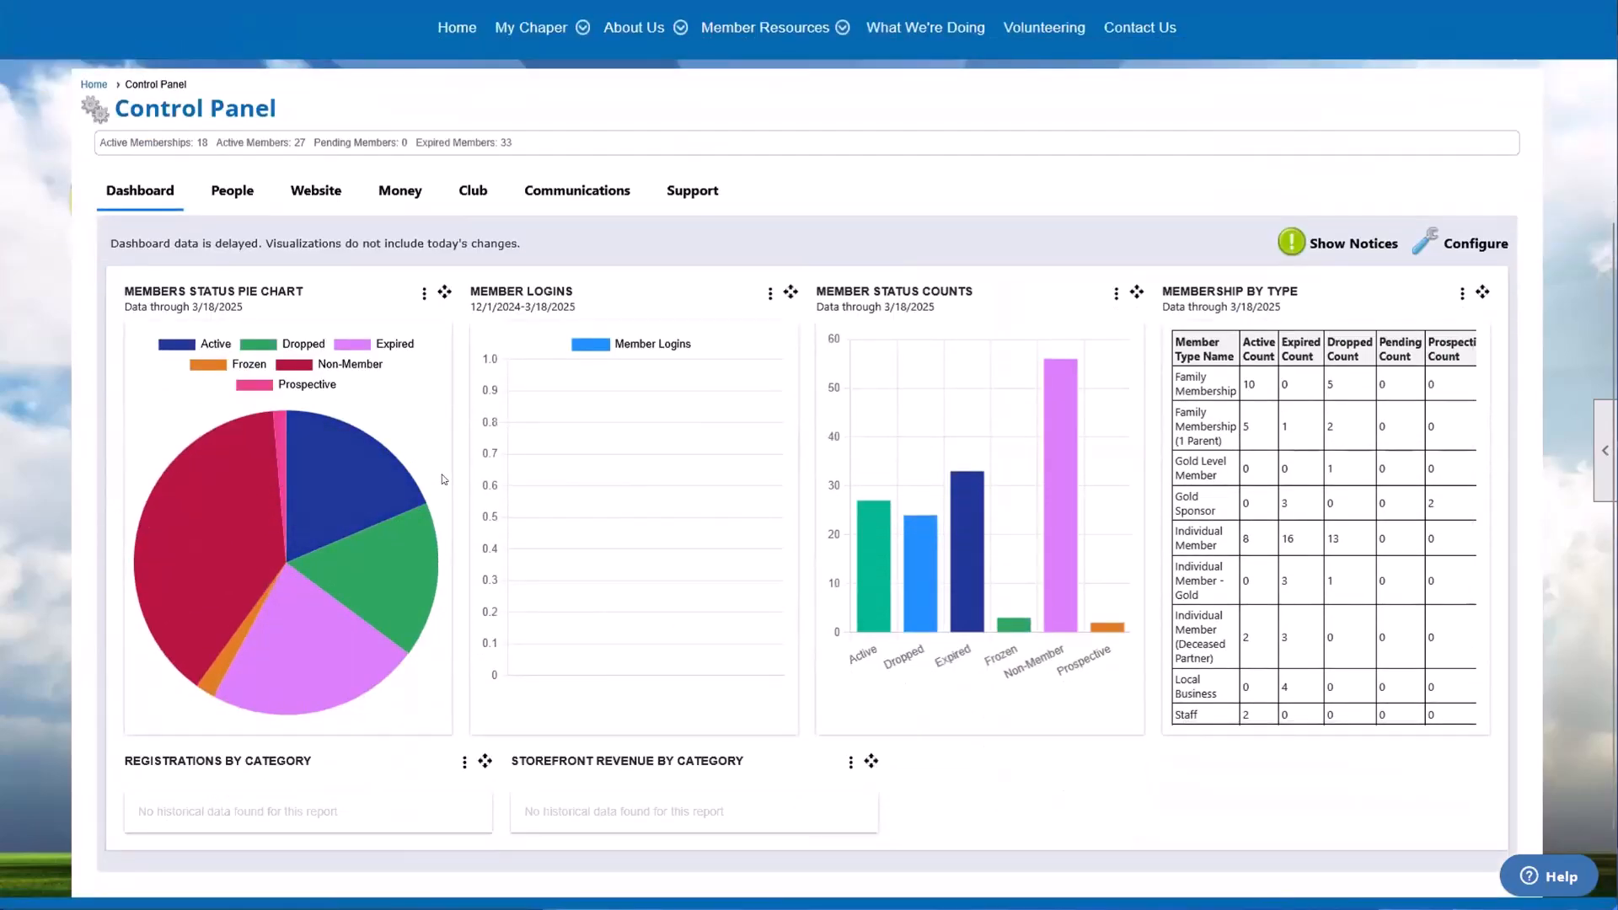
Step: Examine the values in the Members Status Pie Chart and Member Status Counts bars, and check the pie chart's options
mouse_move(340, 501)
mouse_move(218, 501)
mouse_move(283, 645)
mouse_move(349, 472)
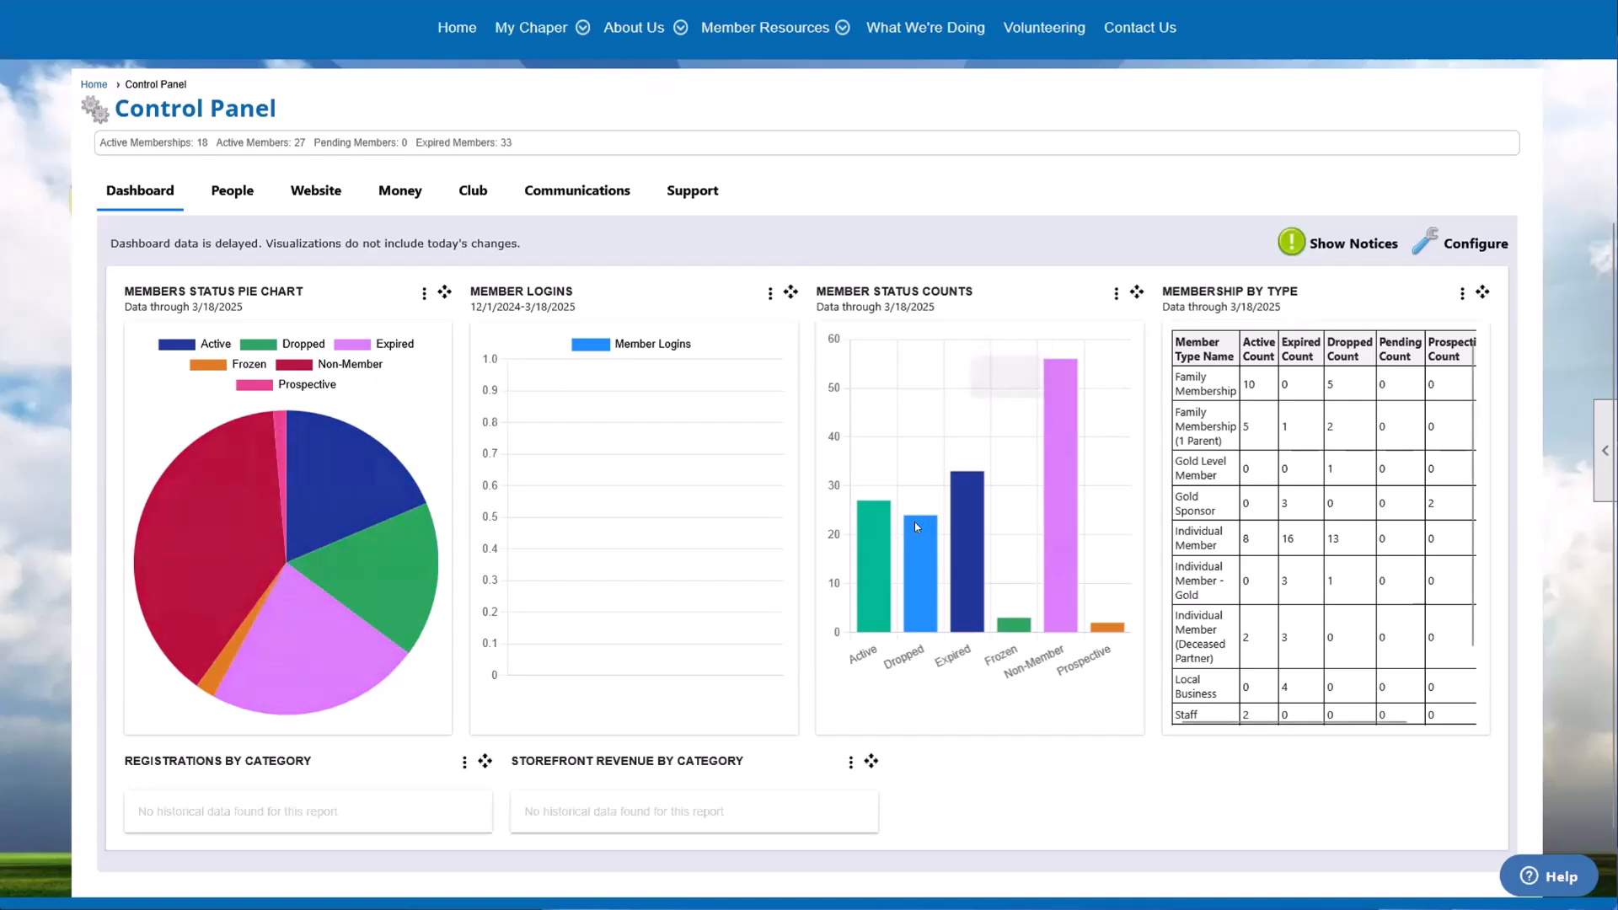
mouse_move(910, 531)
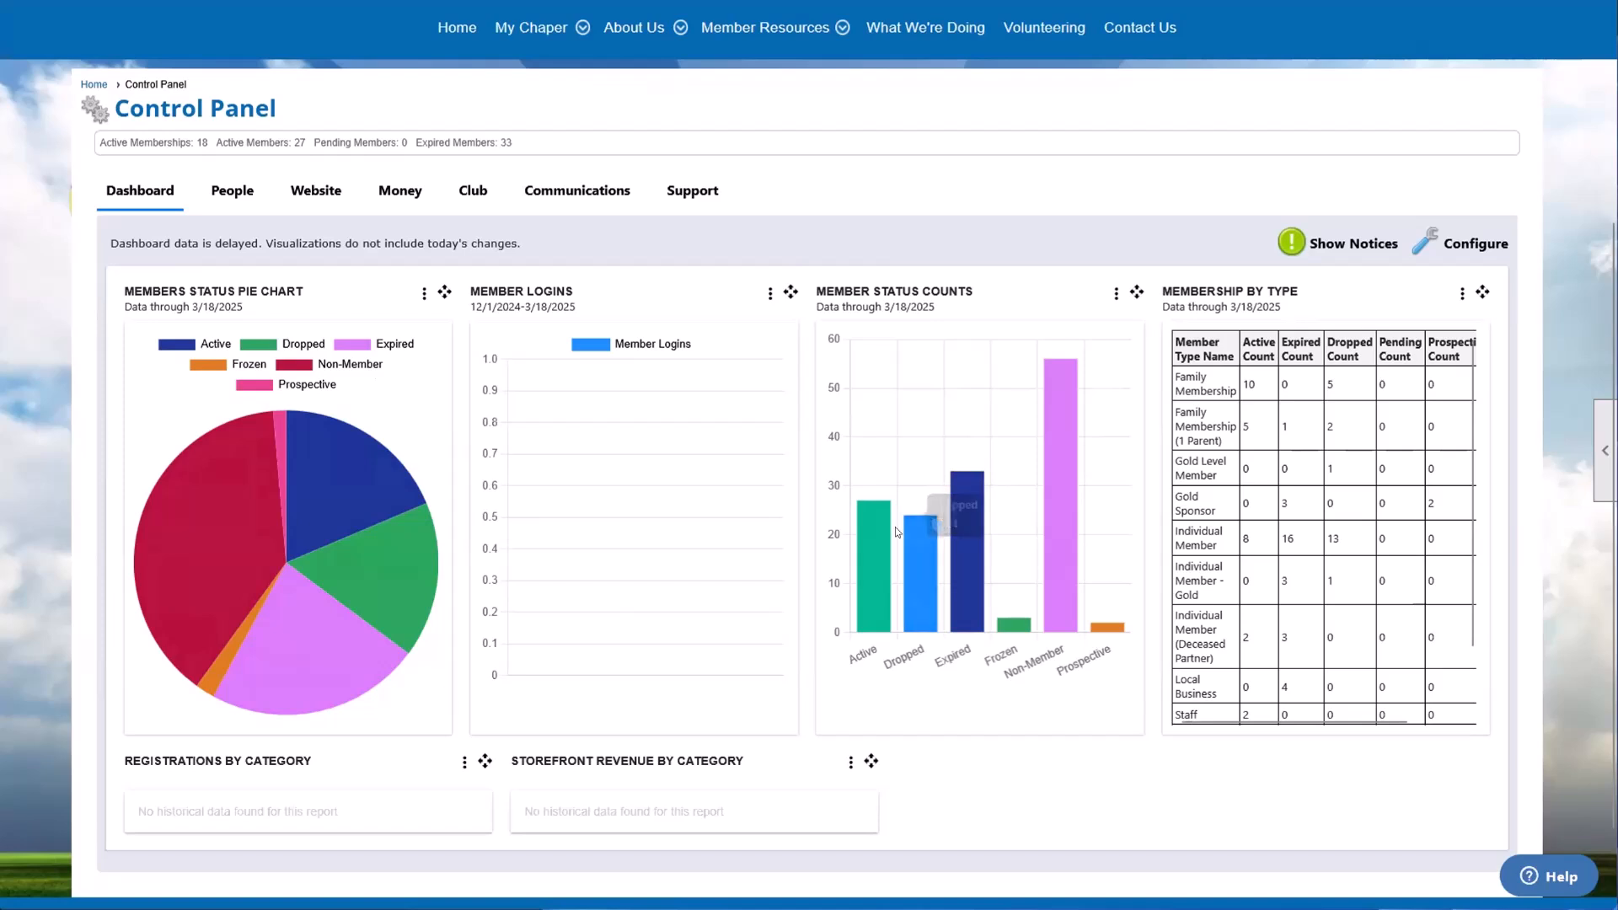
mouse_move(866, 503)
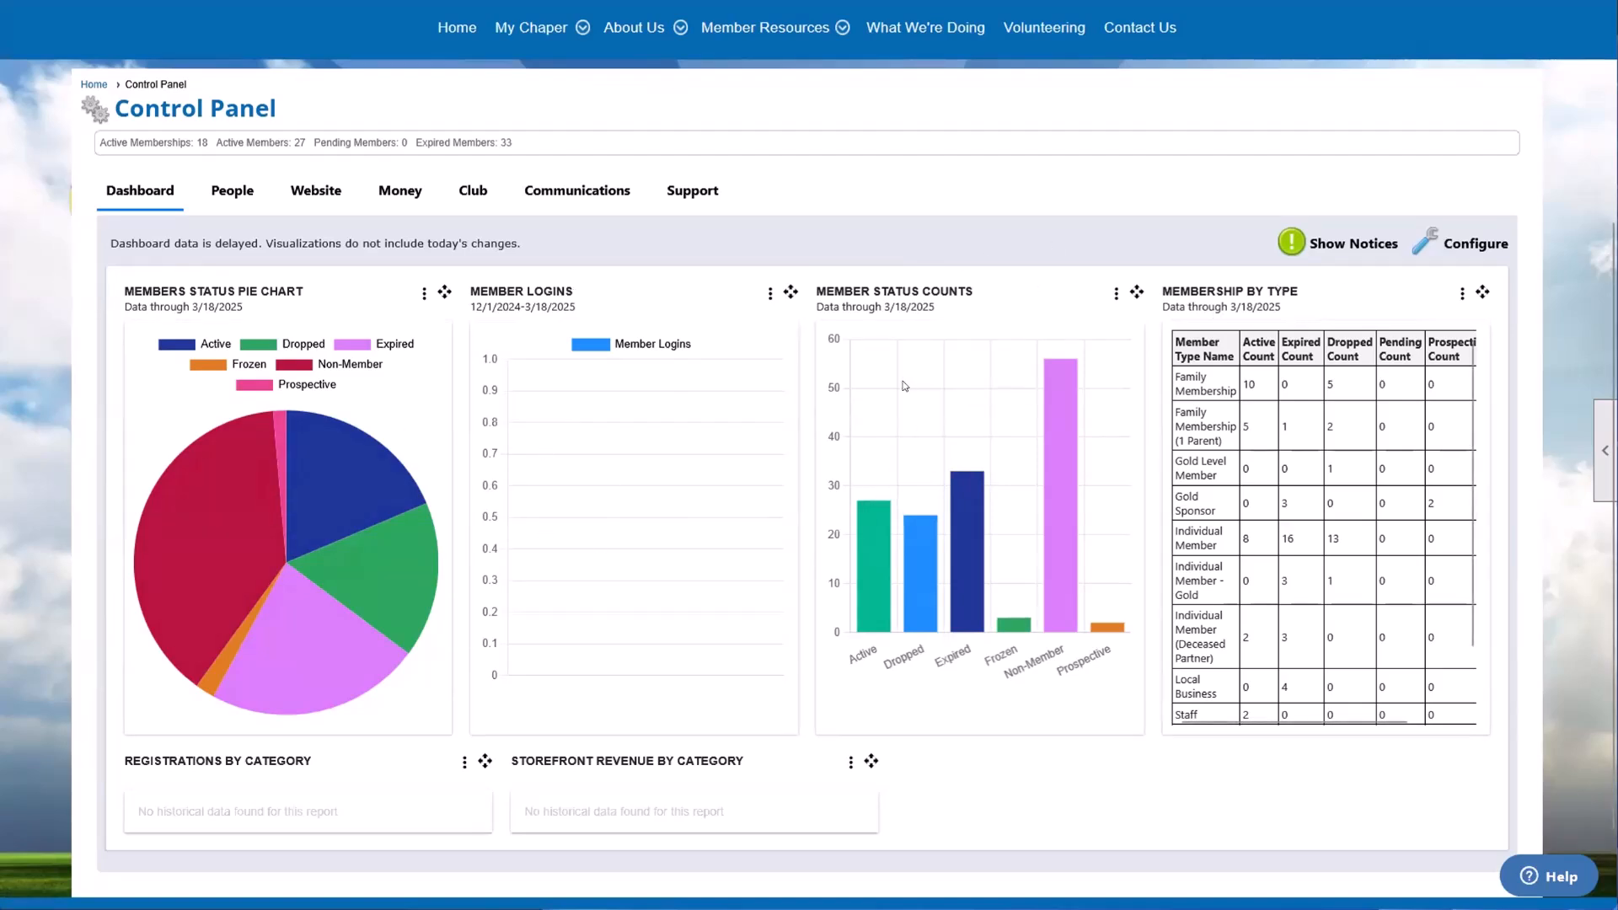
mouse_move(958, 477)
drag(441, 302, 508, 289)
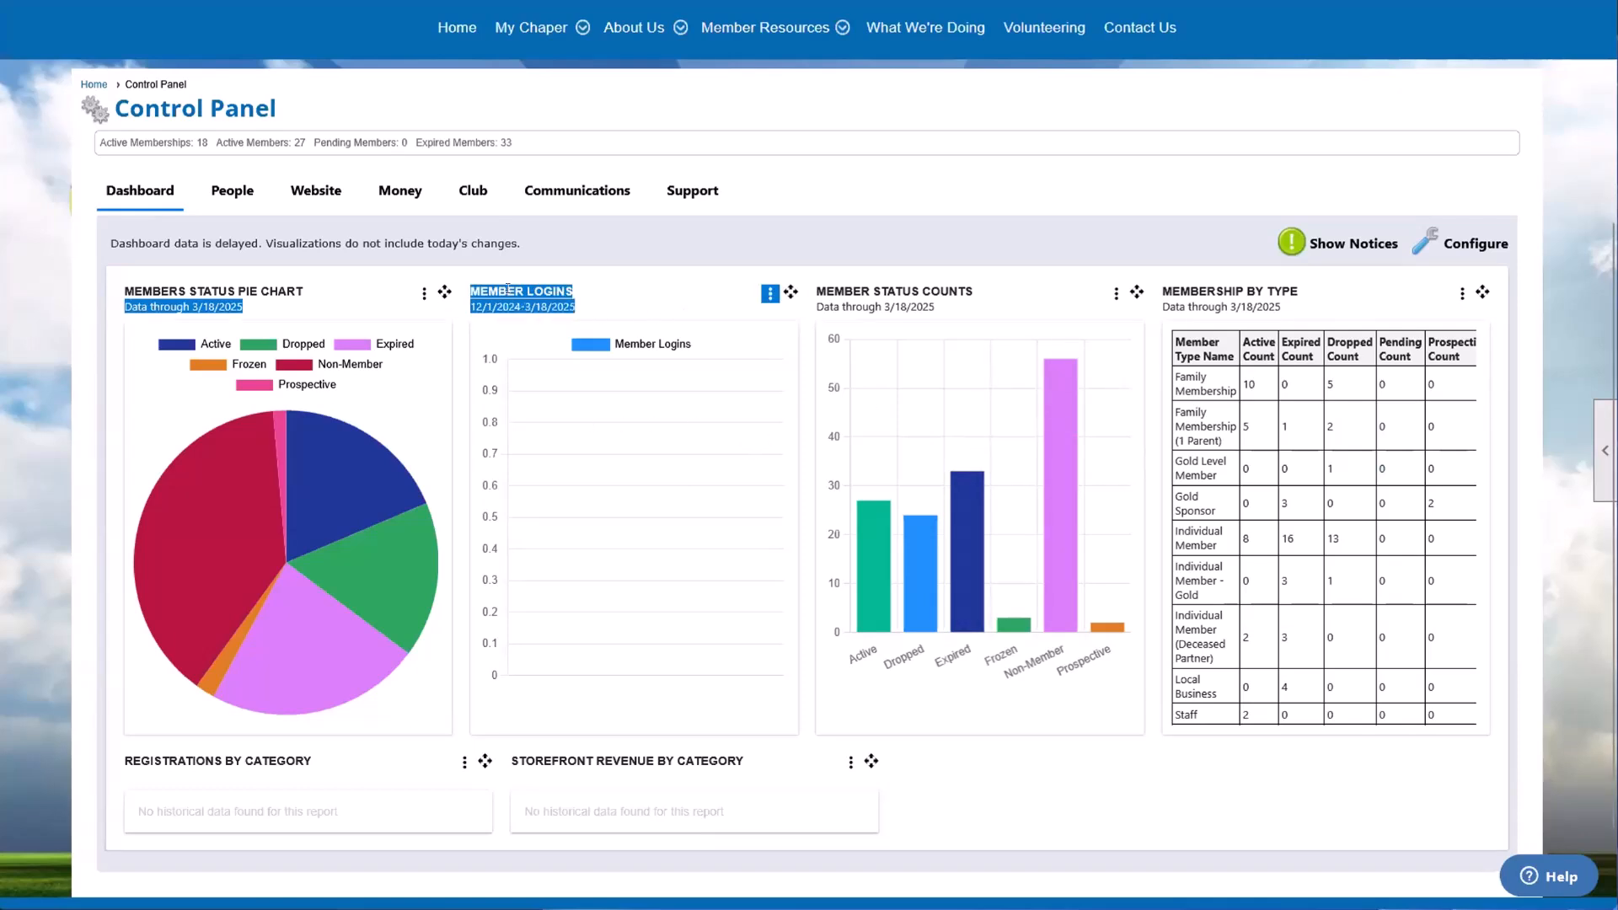
click(424, 293)
click(424, 295)
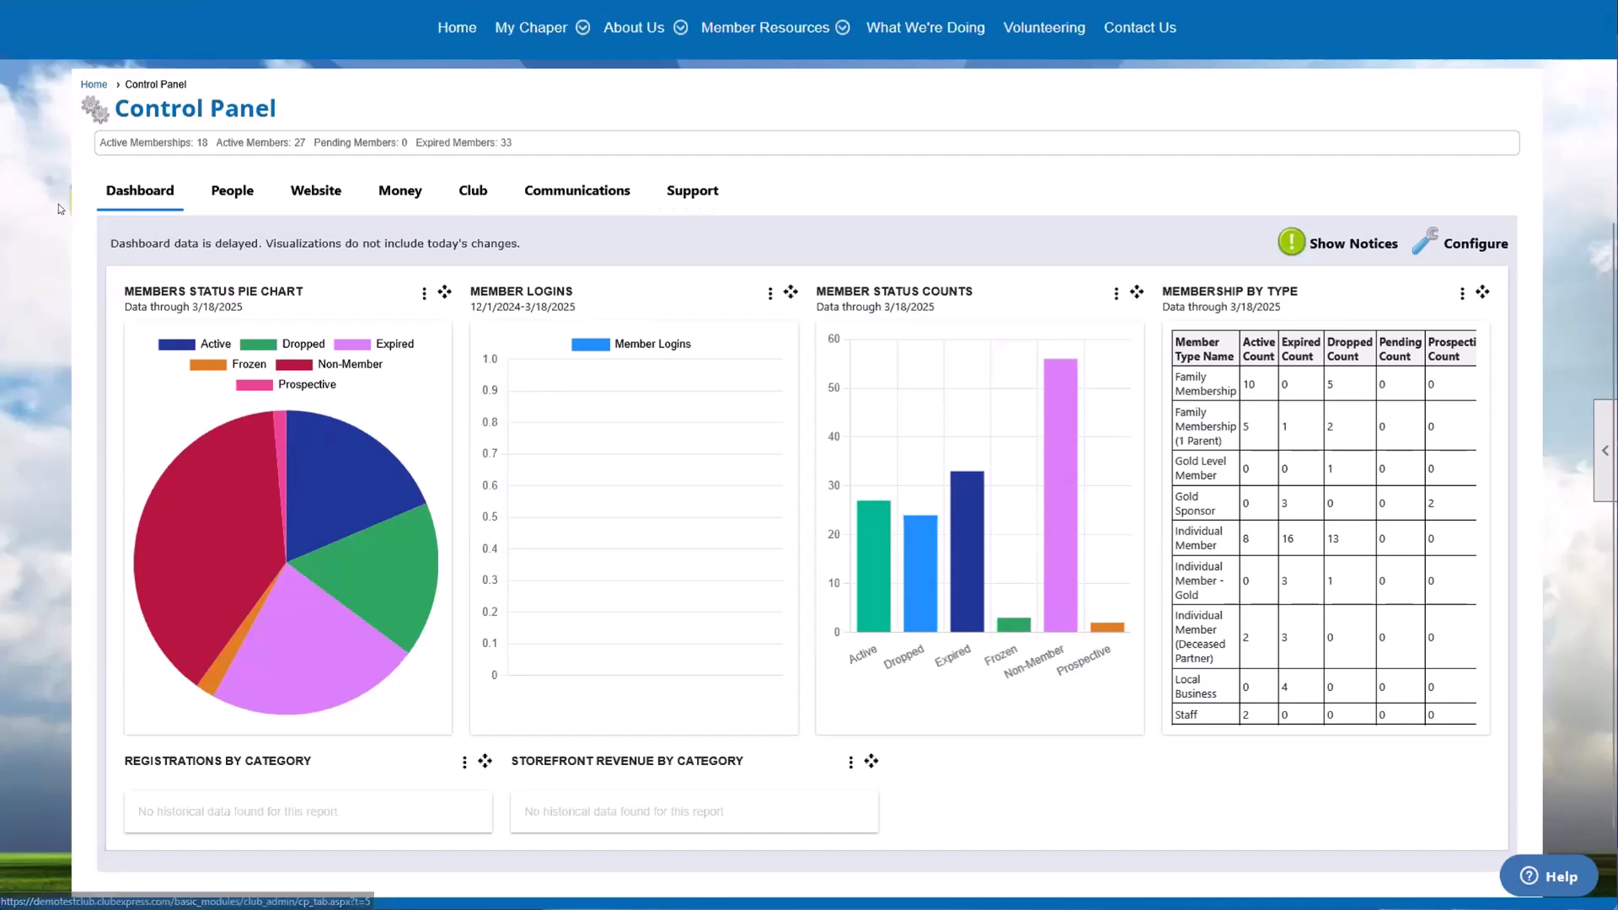
Step: Open the Control Panel's Support section and review its Bootcamp, Online Help, Administrator Forum, Manuals, Video Tutorials and contact blocks
click(705, 192)
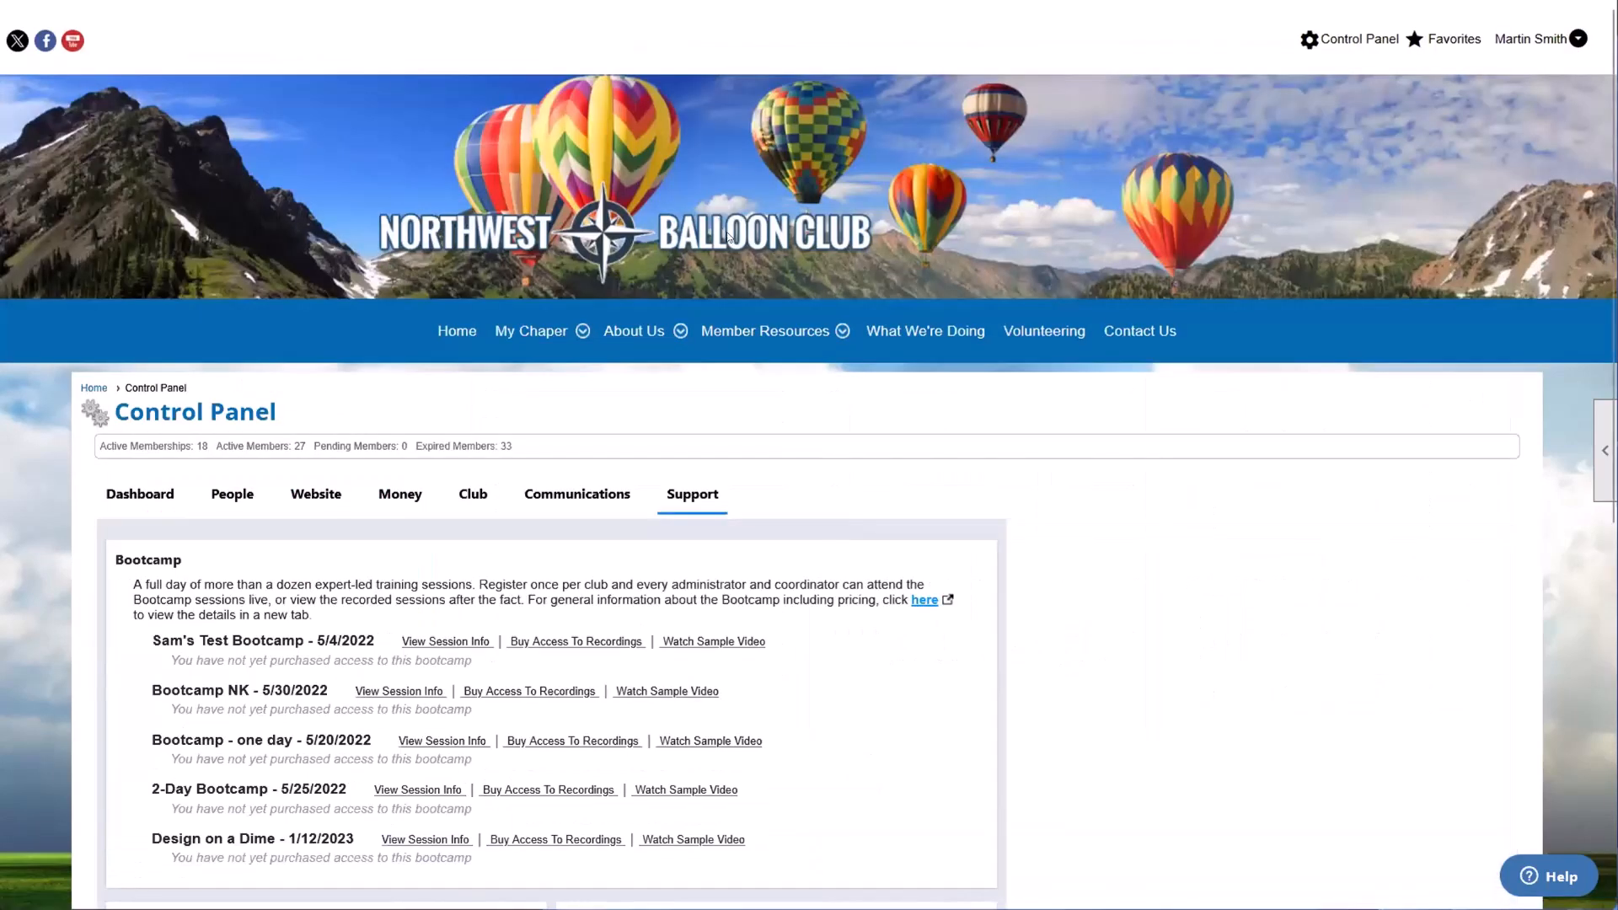
scroll(137, 296, down, 3)
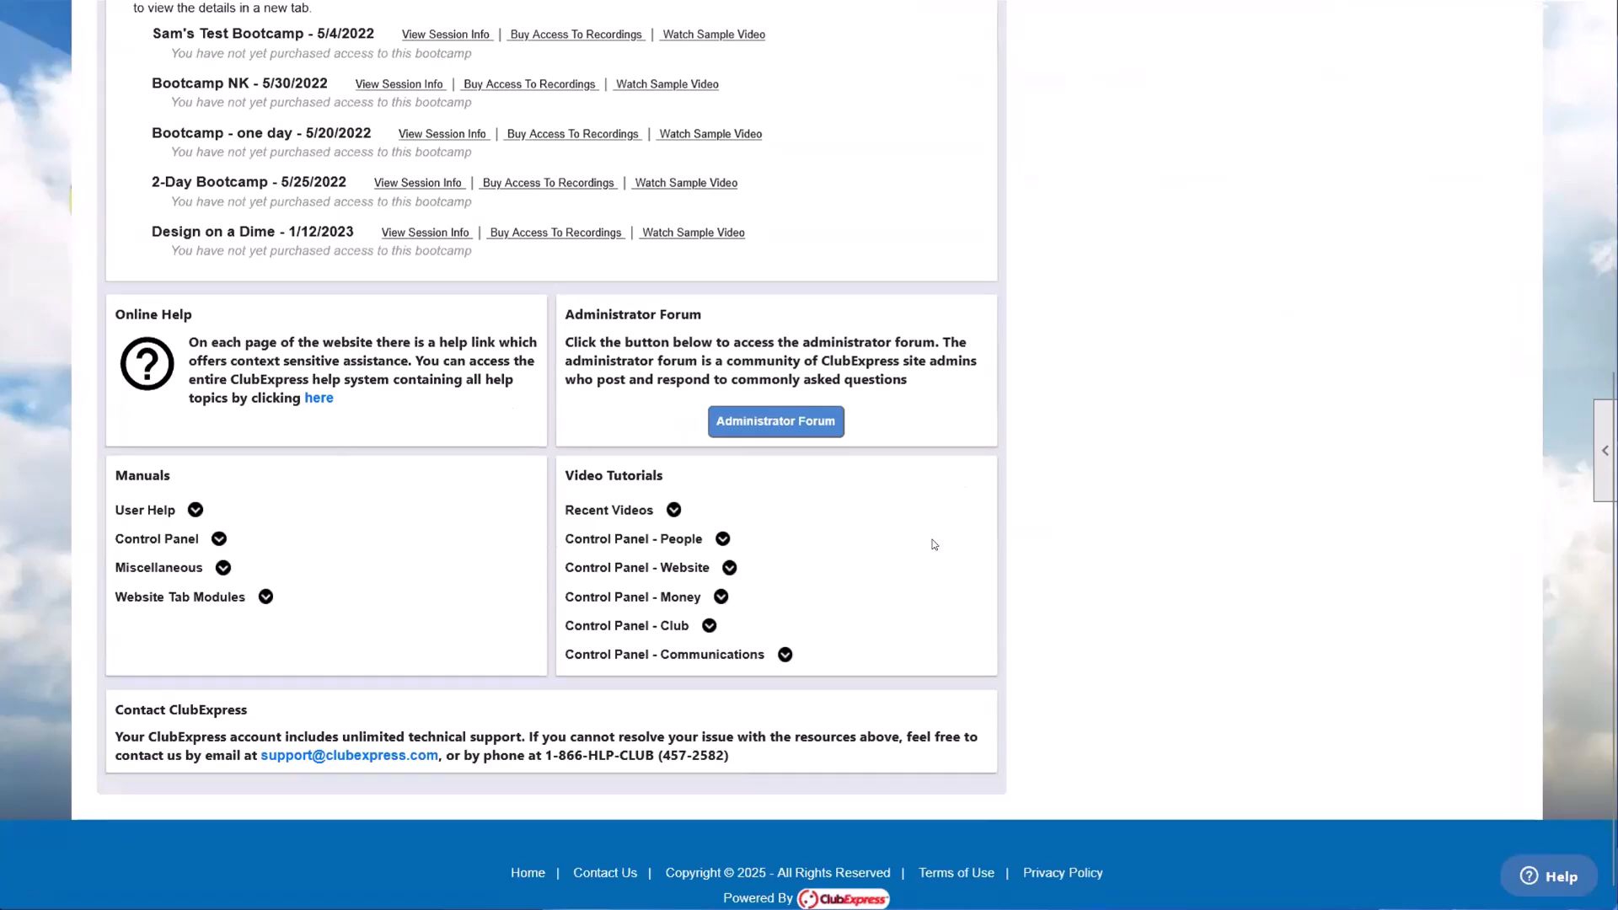
scroll(733, 621, up, 1)
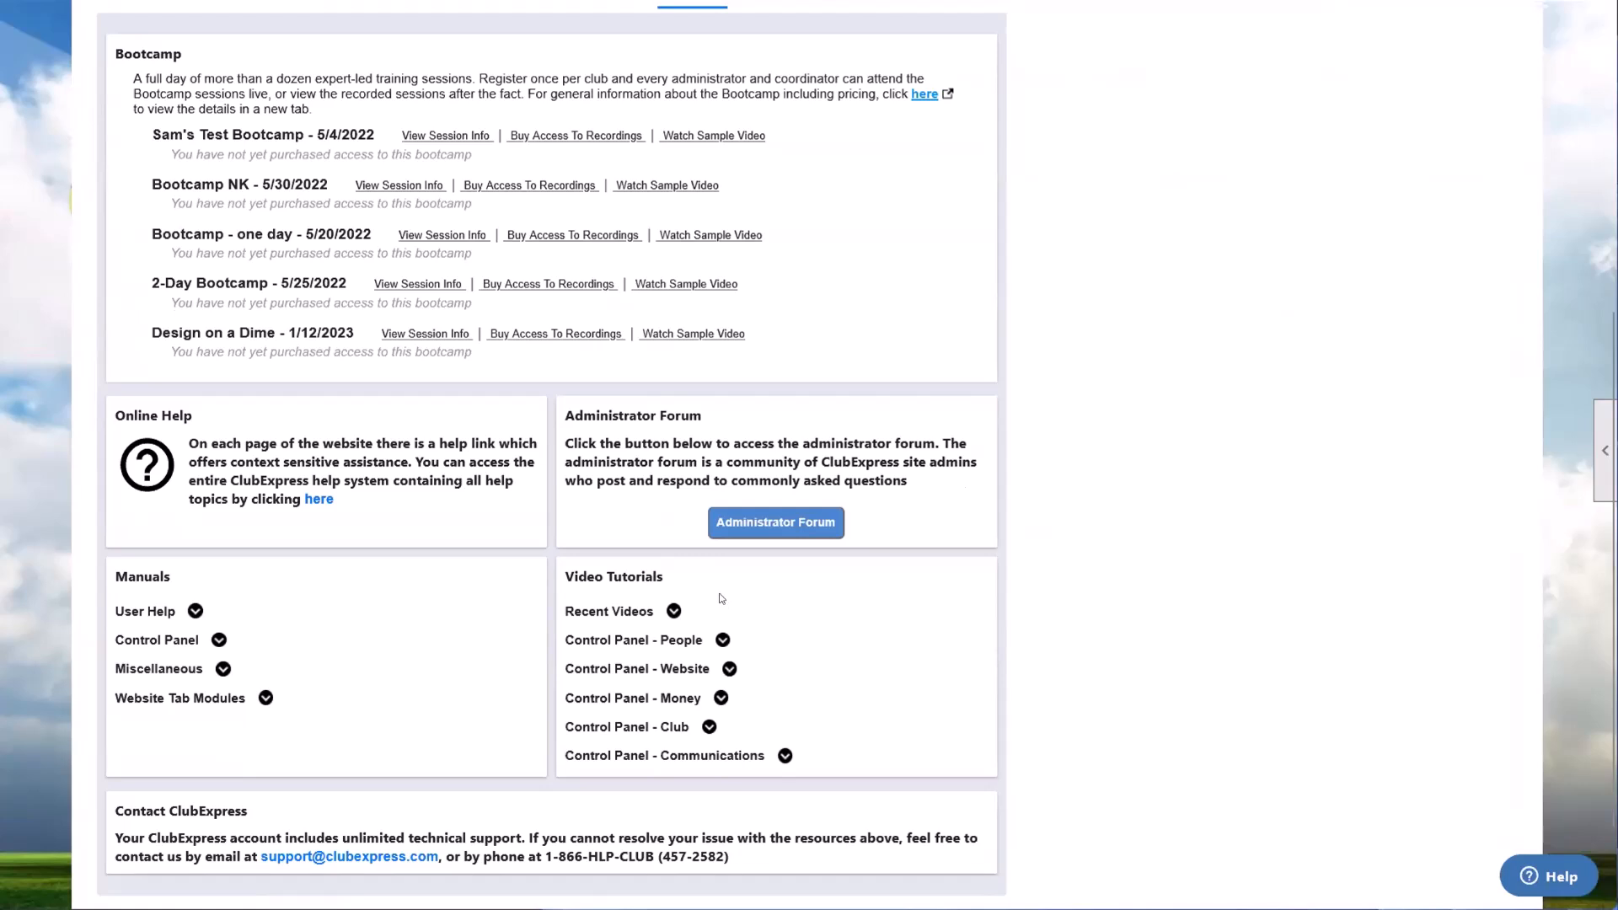
scroll(725, 600, up, 1)
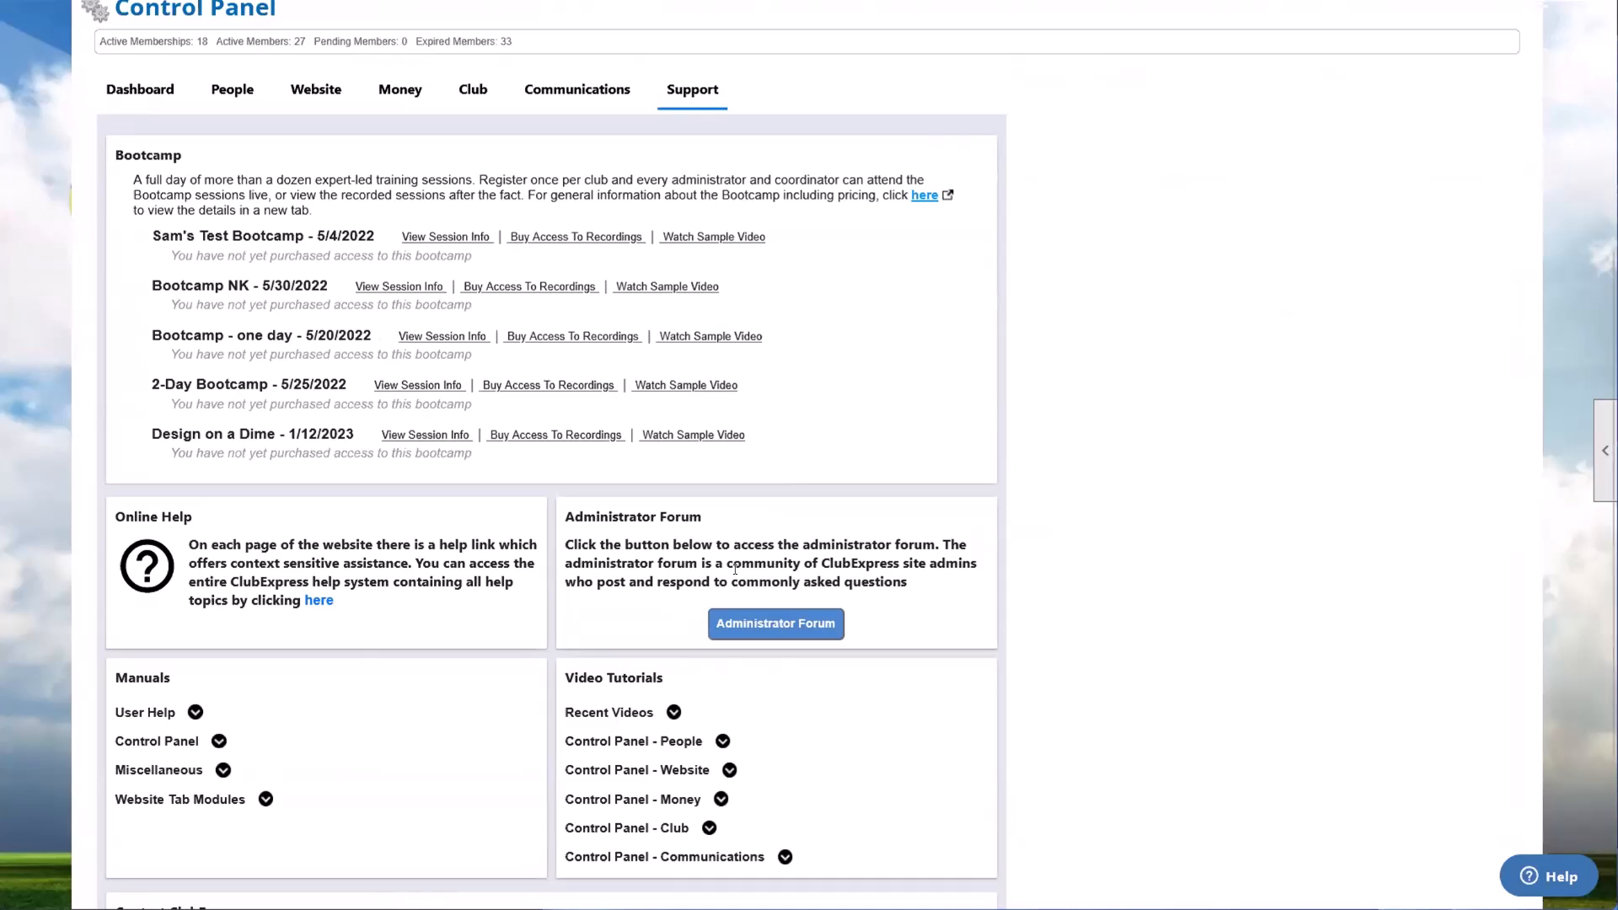
scroll(767, 514, up, 2)
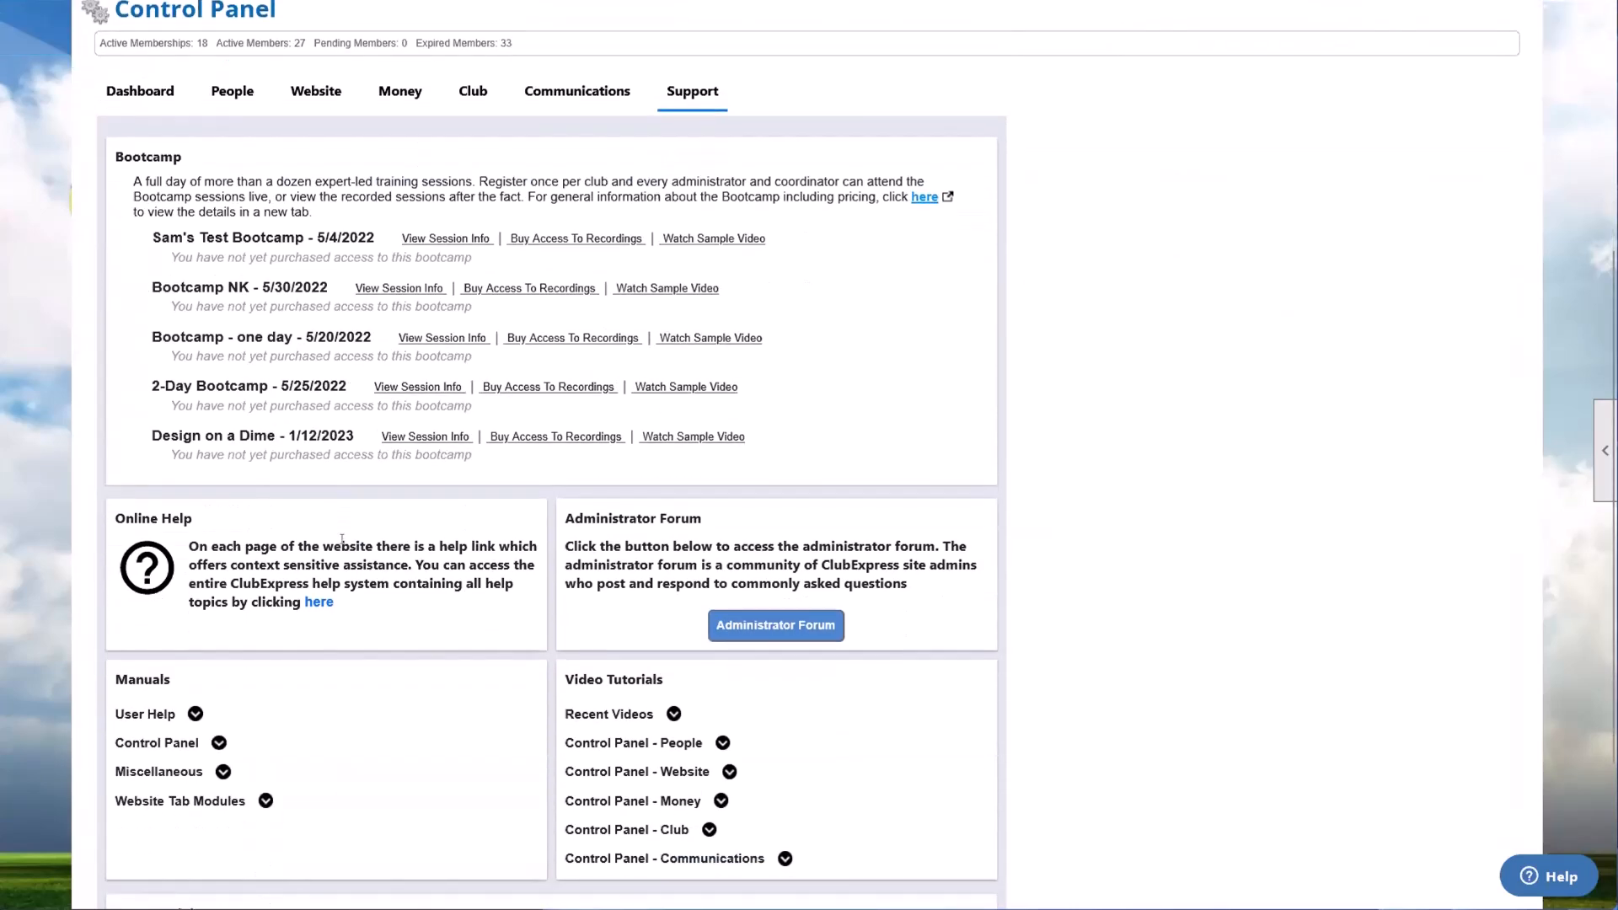
scroll(337, 570, down, 2)
scroll(343, 540, up, 2)
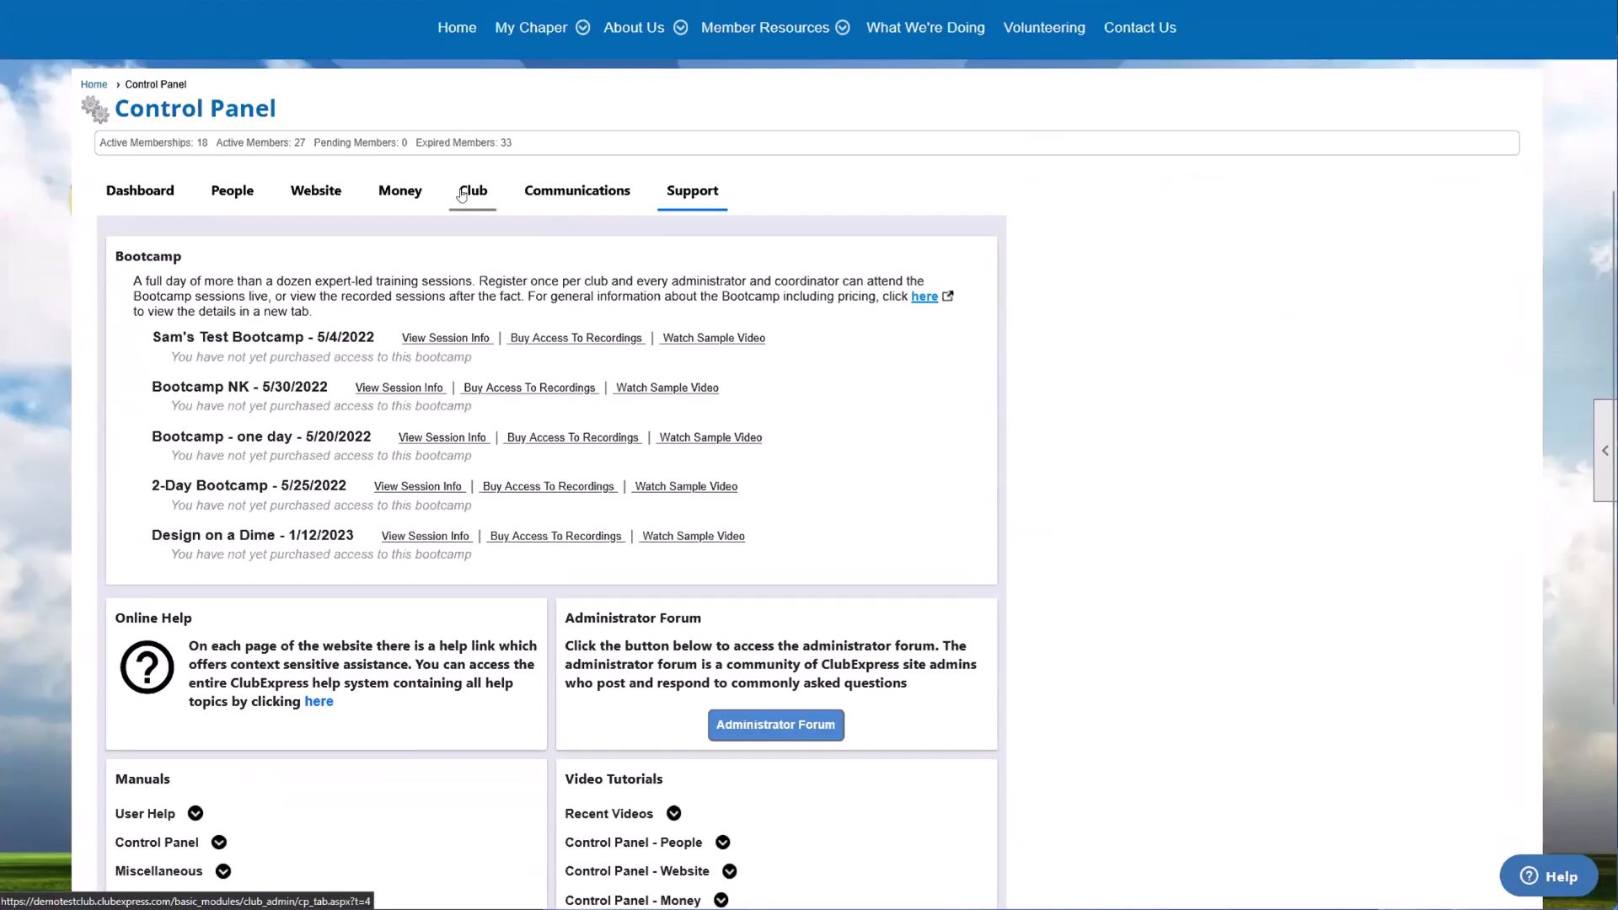
Step: Open the Control Panel's People section, show the Notices From ClubExpress and read the notice text
click(211, 193)
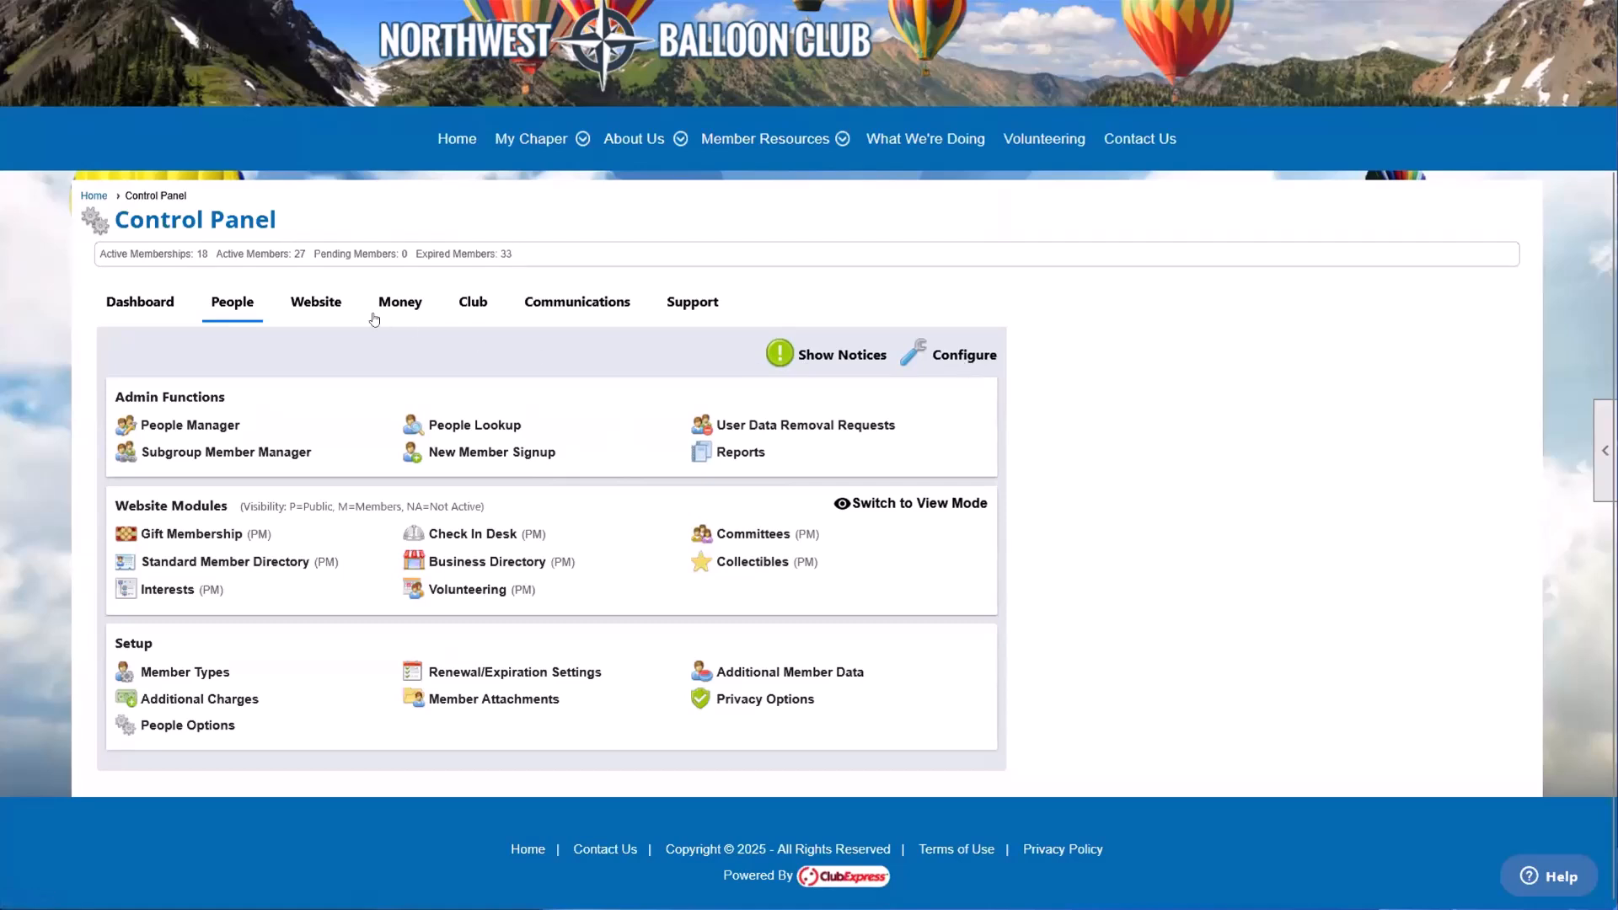
click(825, 355)
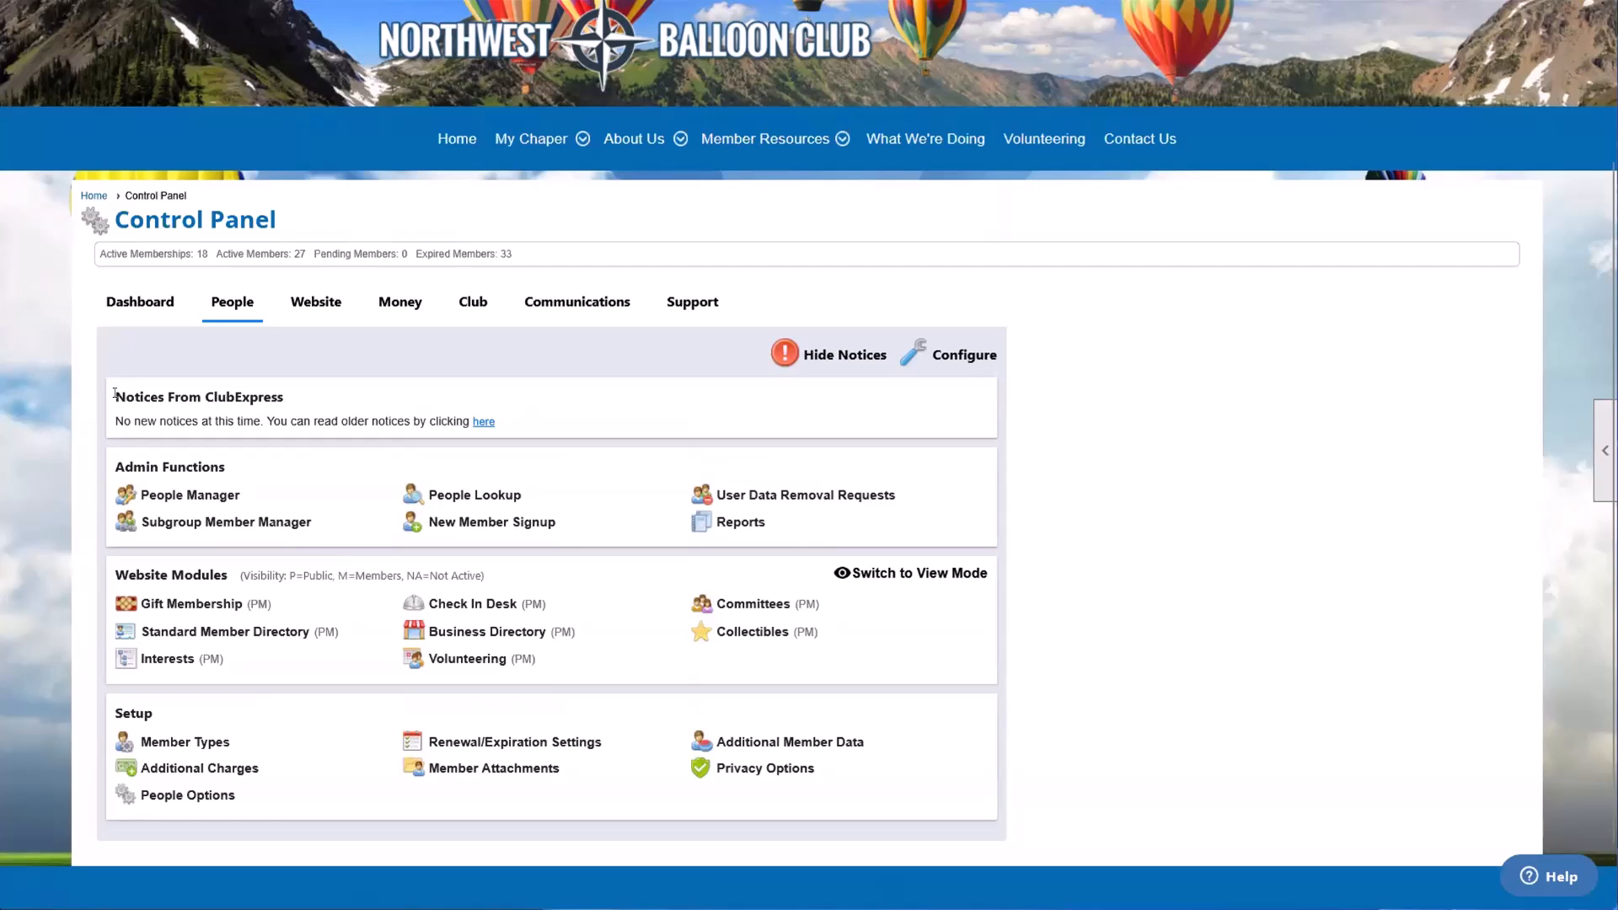
drag(114, 394, 265, 399)
click(270, 421)
drag(123, 422, 296, 413)
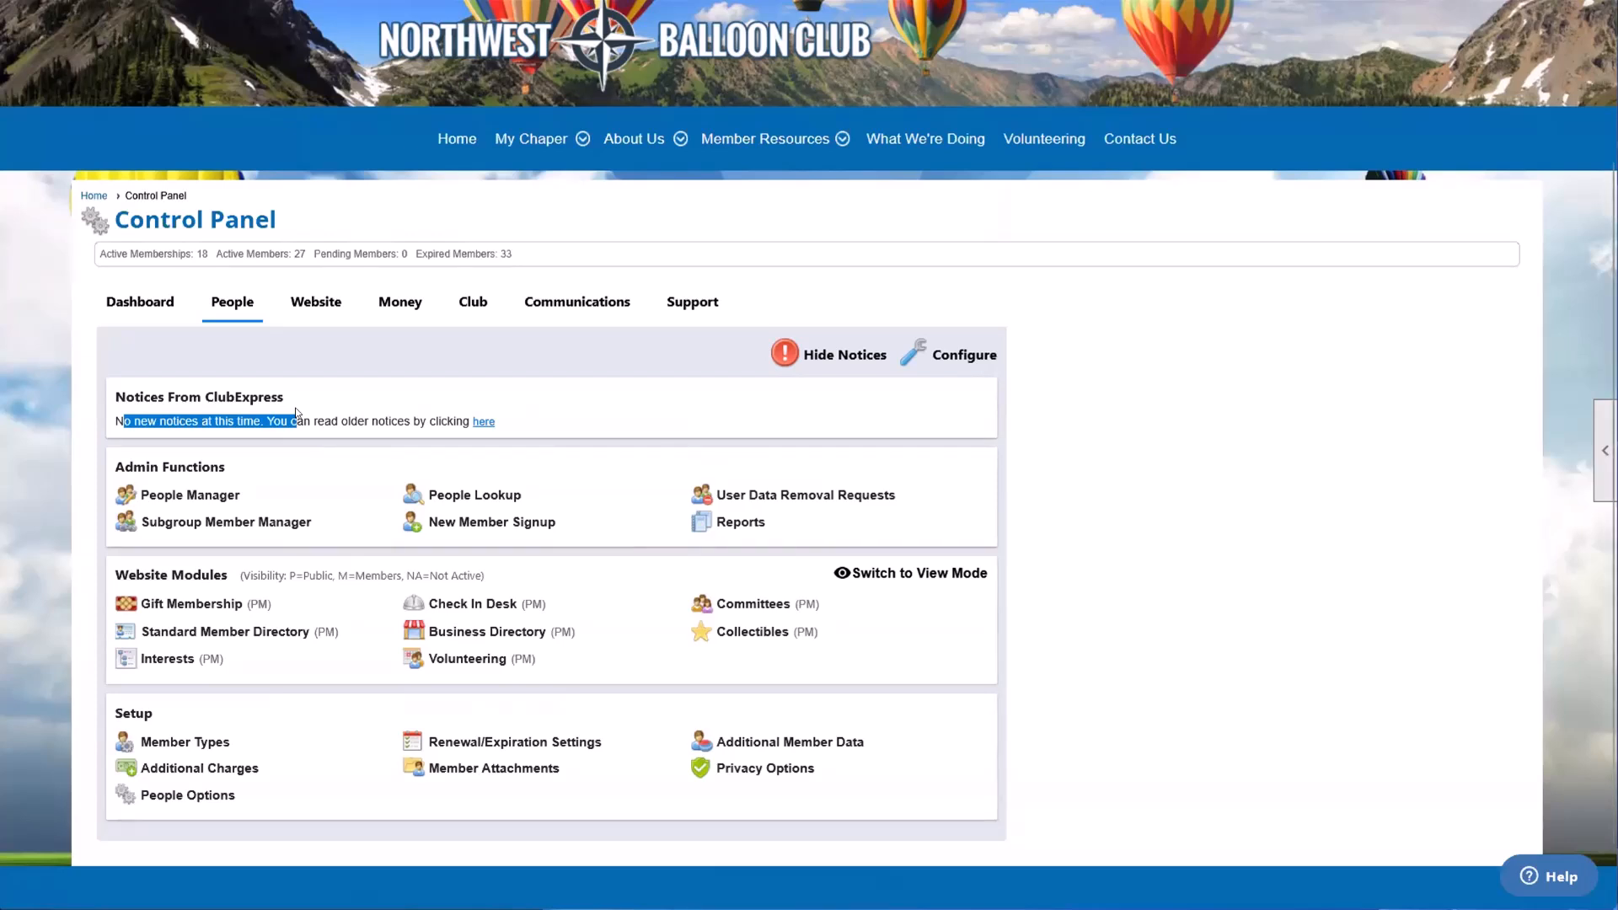
click(289, 414)
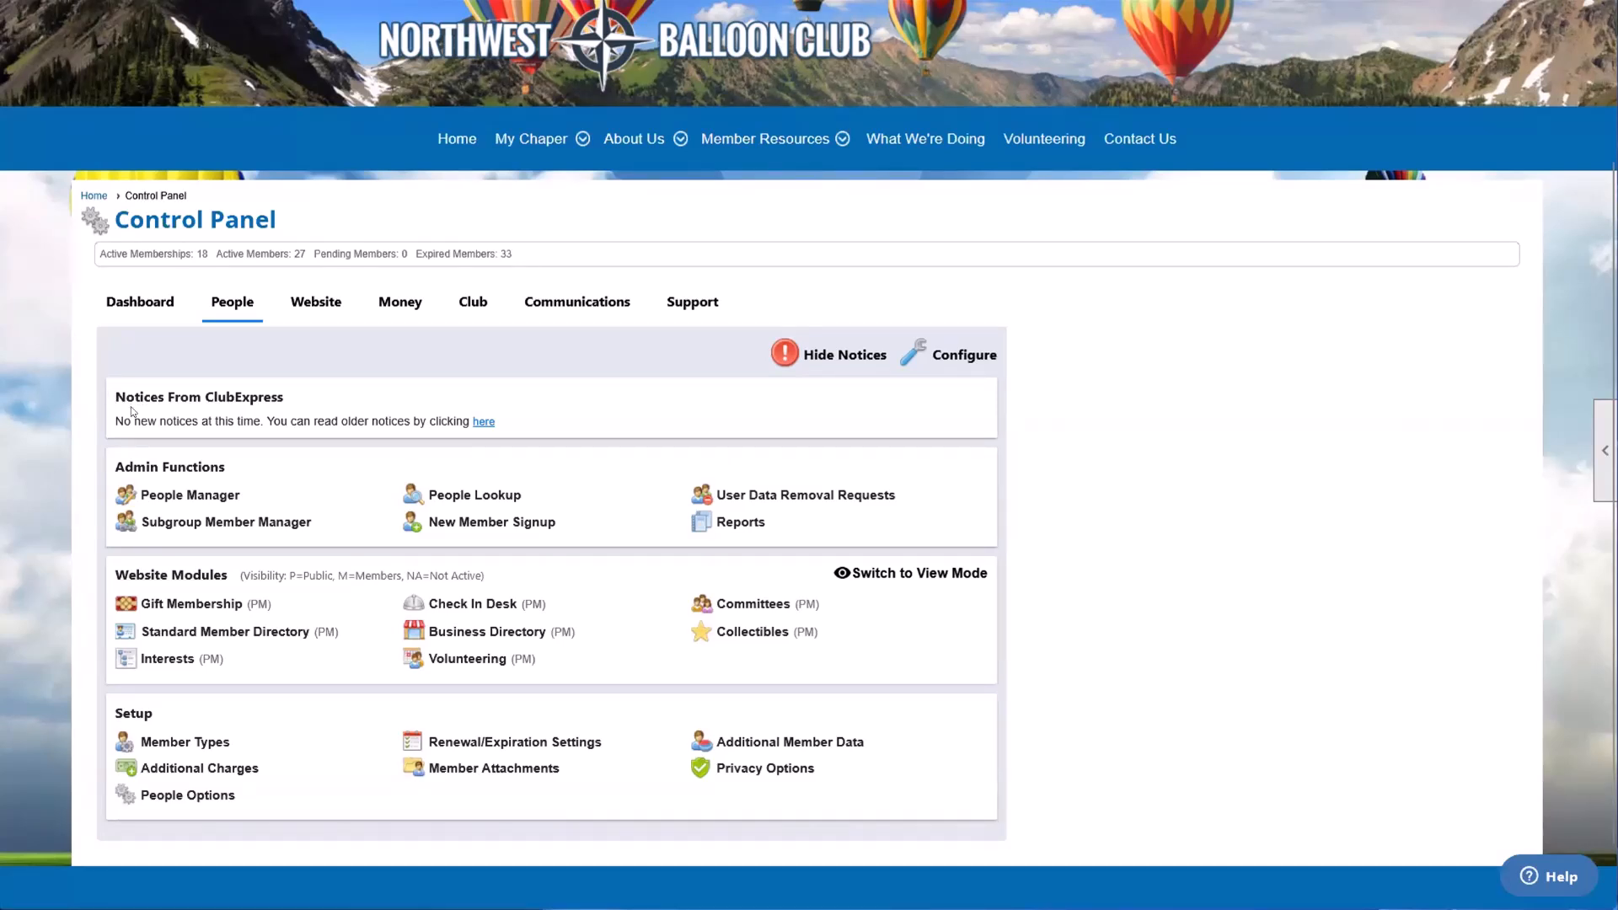
drag(115, 421, 327, 415)
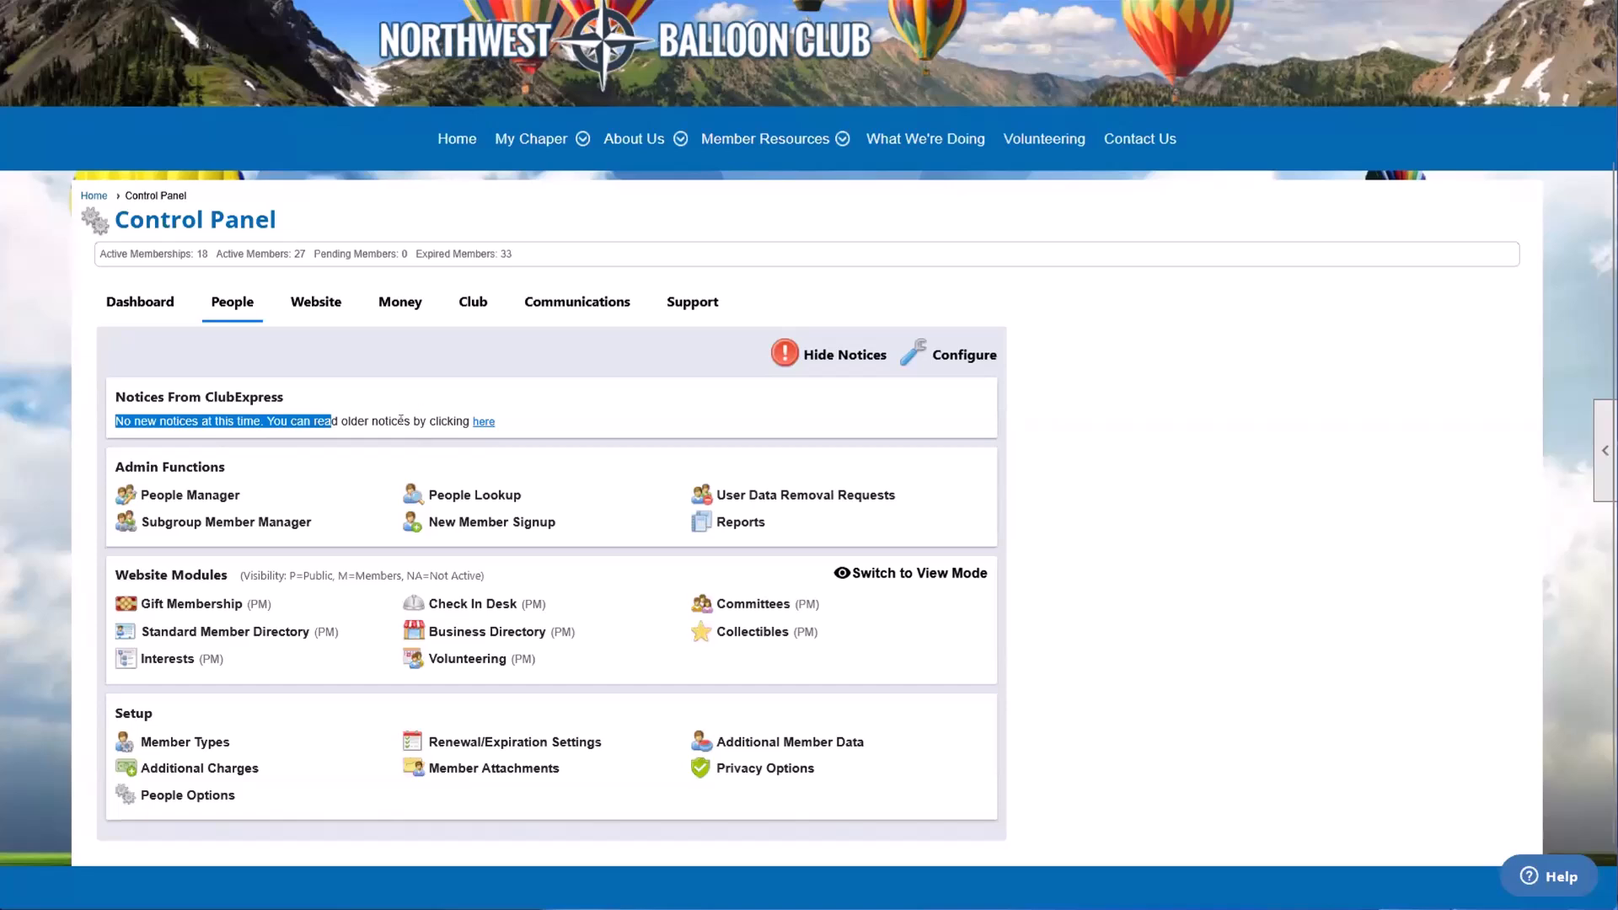
Step: Hide and redisplay the ClubExpress notices, point out the link to older notices, and hide the notices again
click(841, 358)
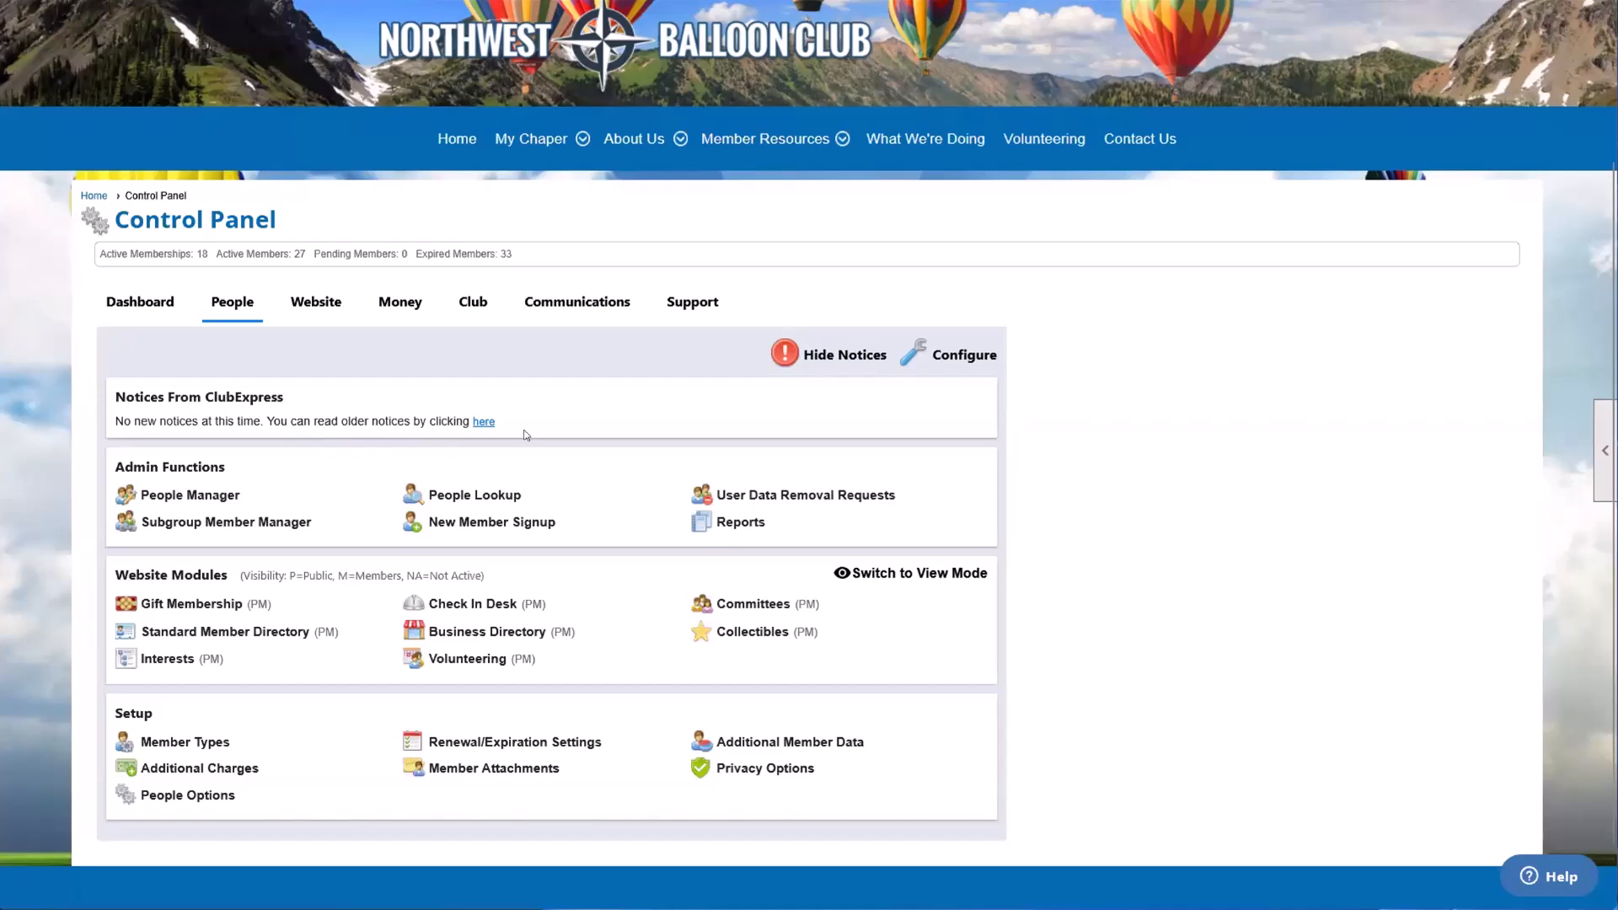
click(846, 361)
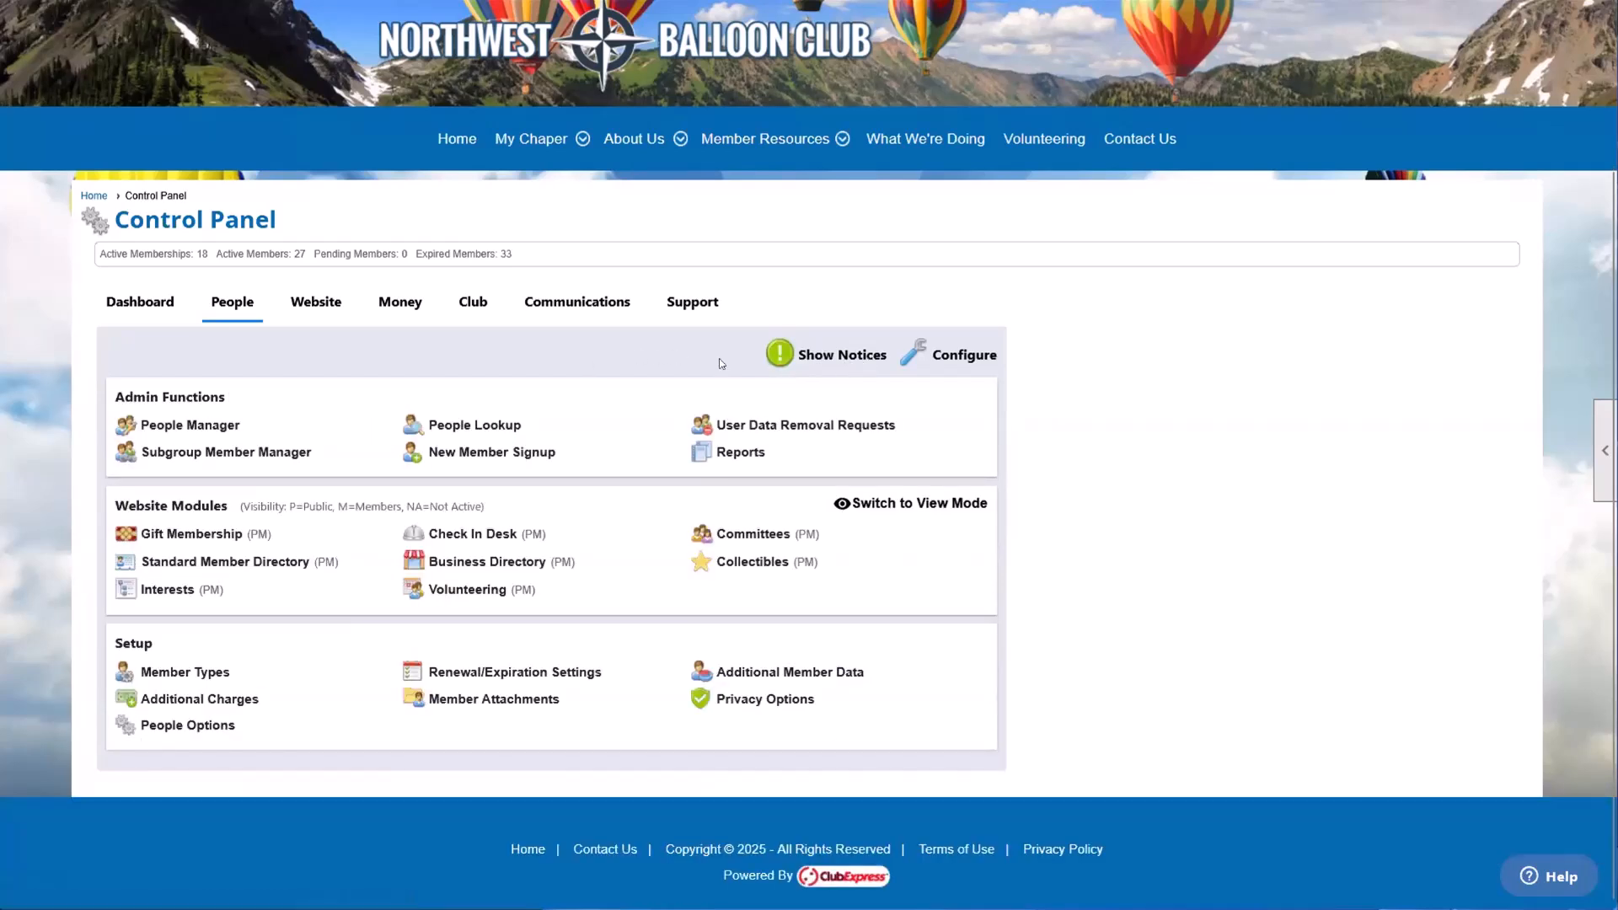
click(832, 355)
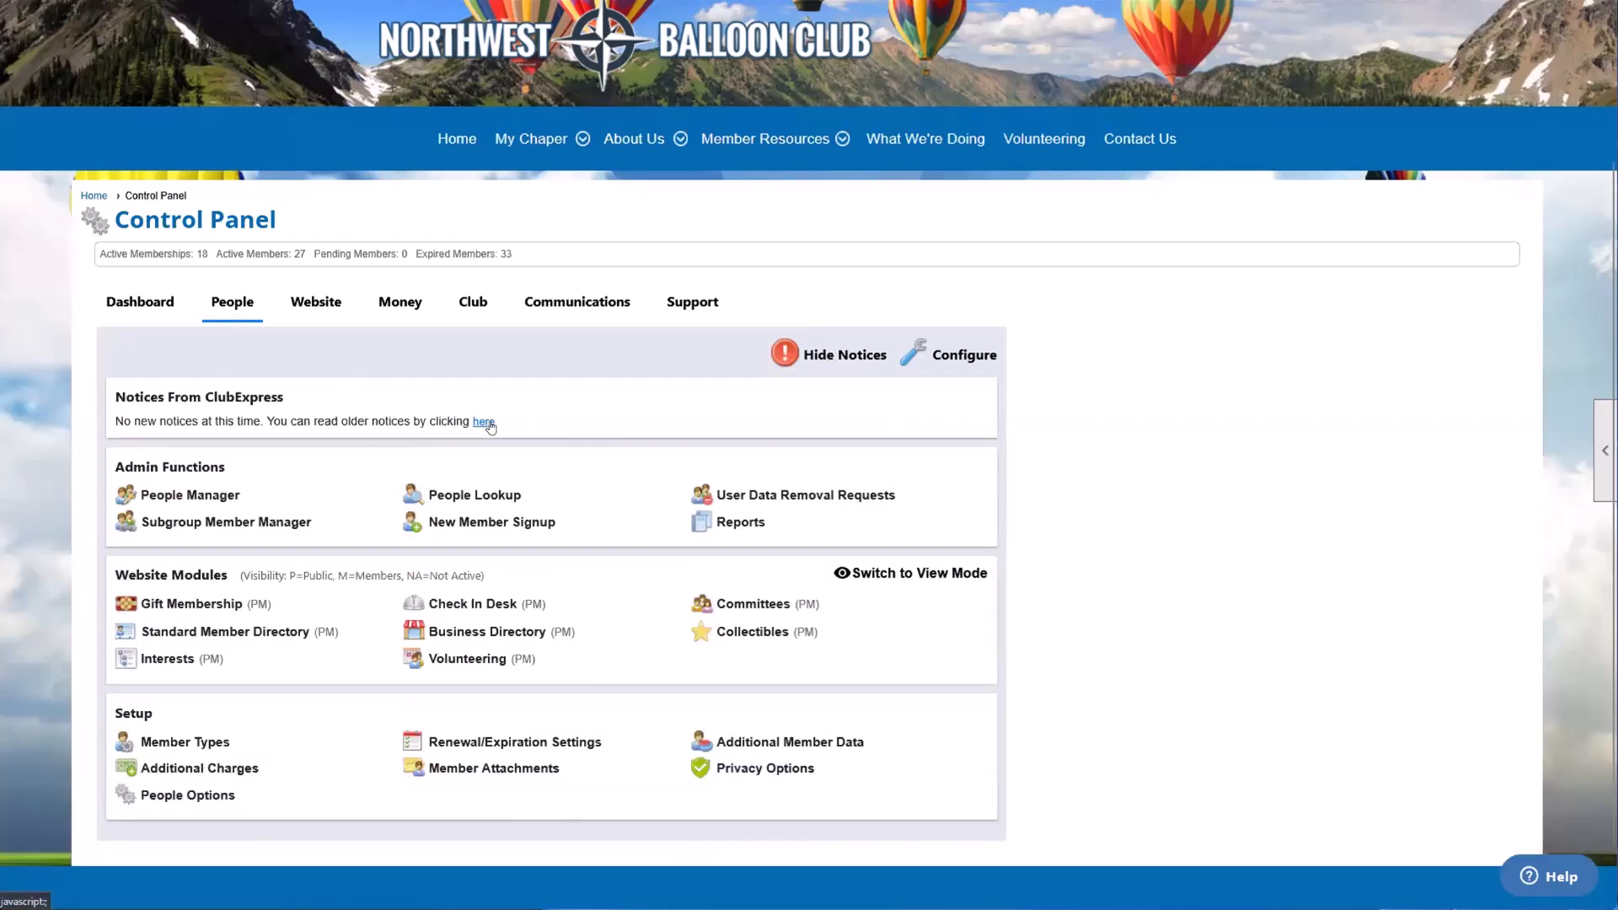
click(801, 364)
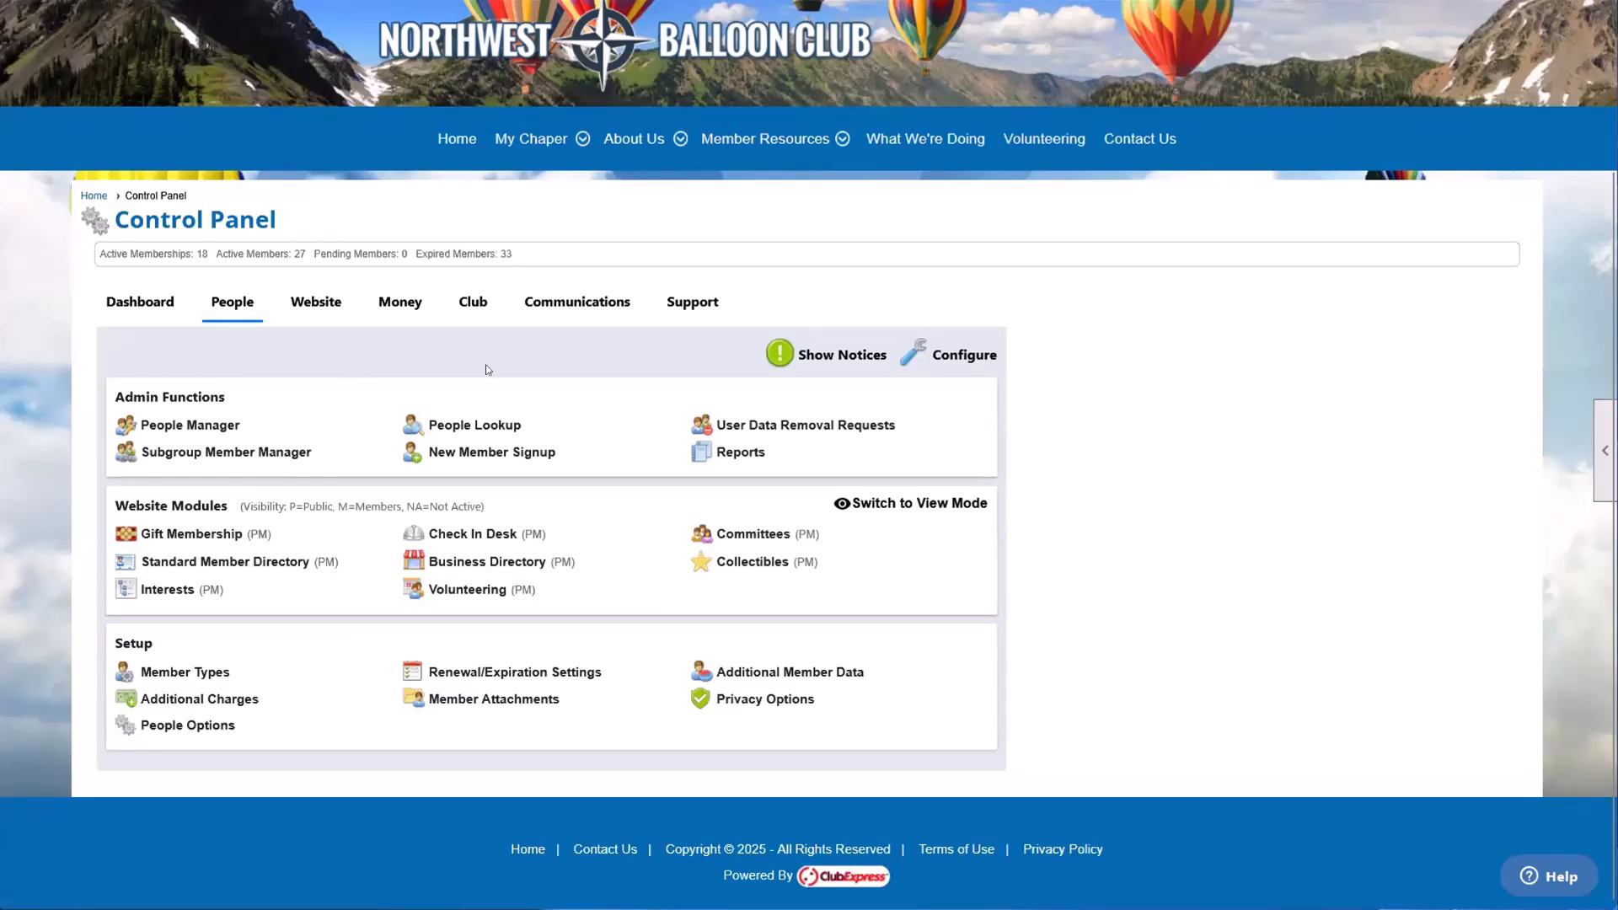
Step: Open the People section's Configure dialog, view settings for functions such as Additional Member Data and Direct Messaging, and reposition the dialog
click(882, 379)
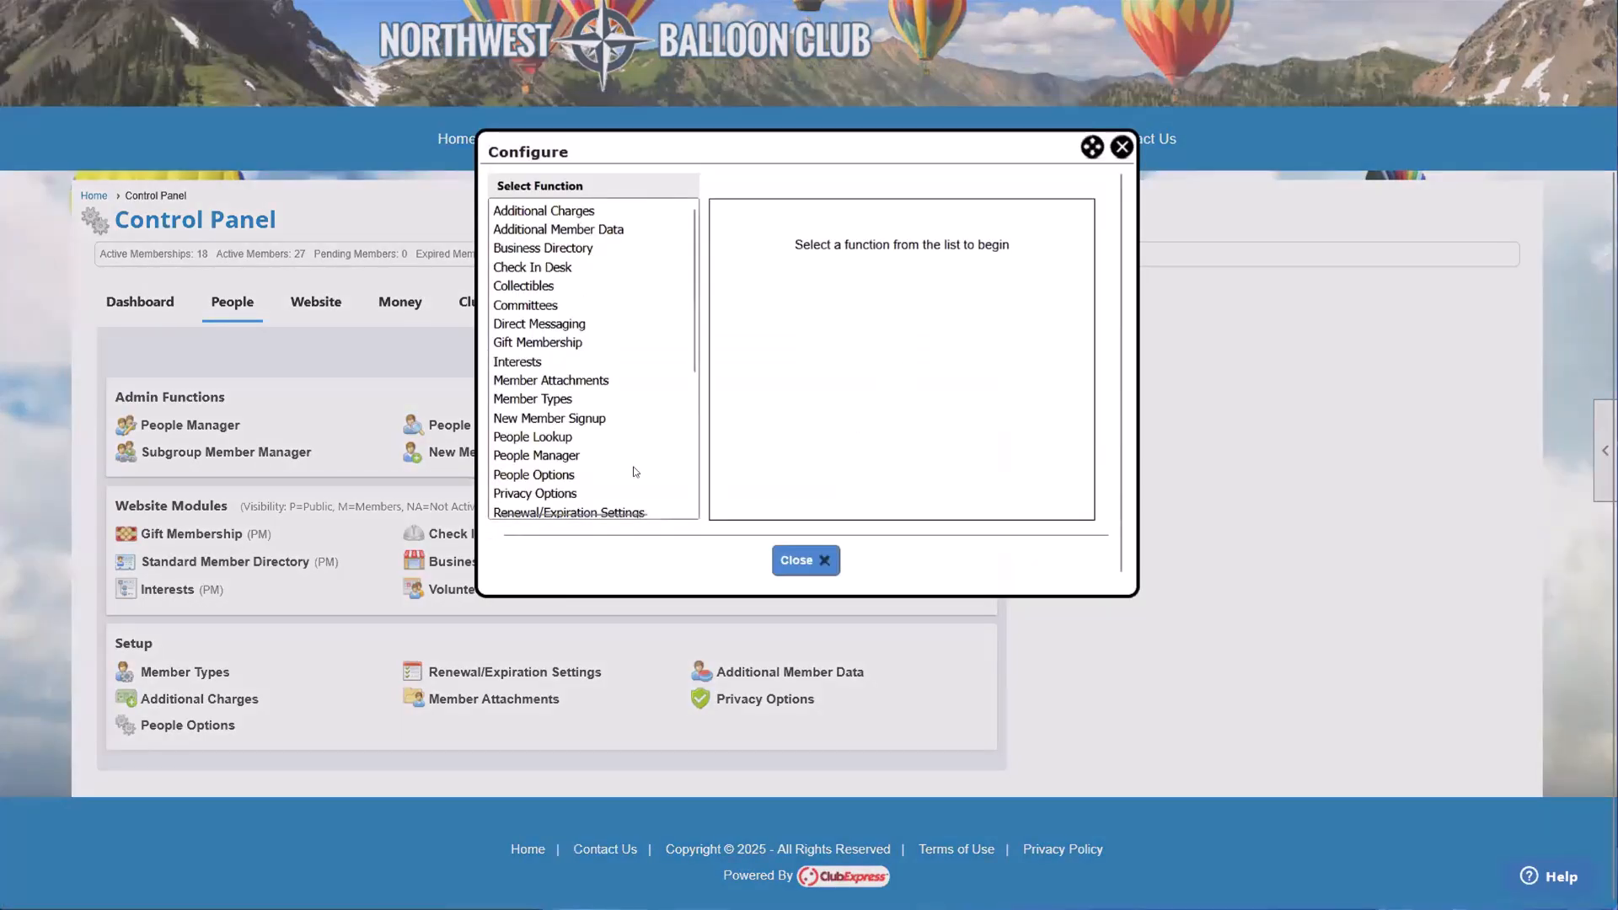
click(573, 230)
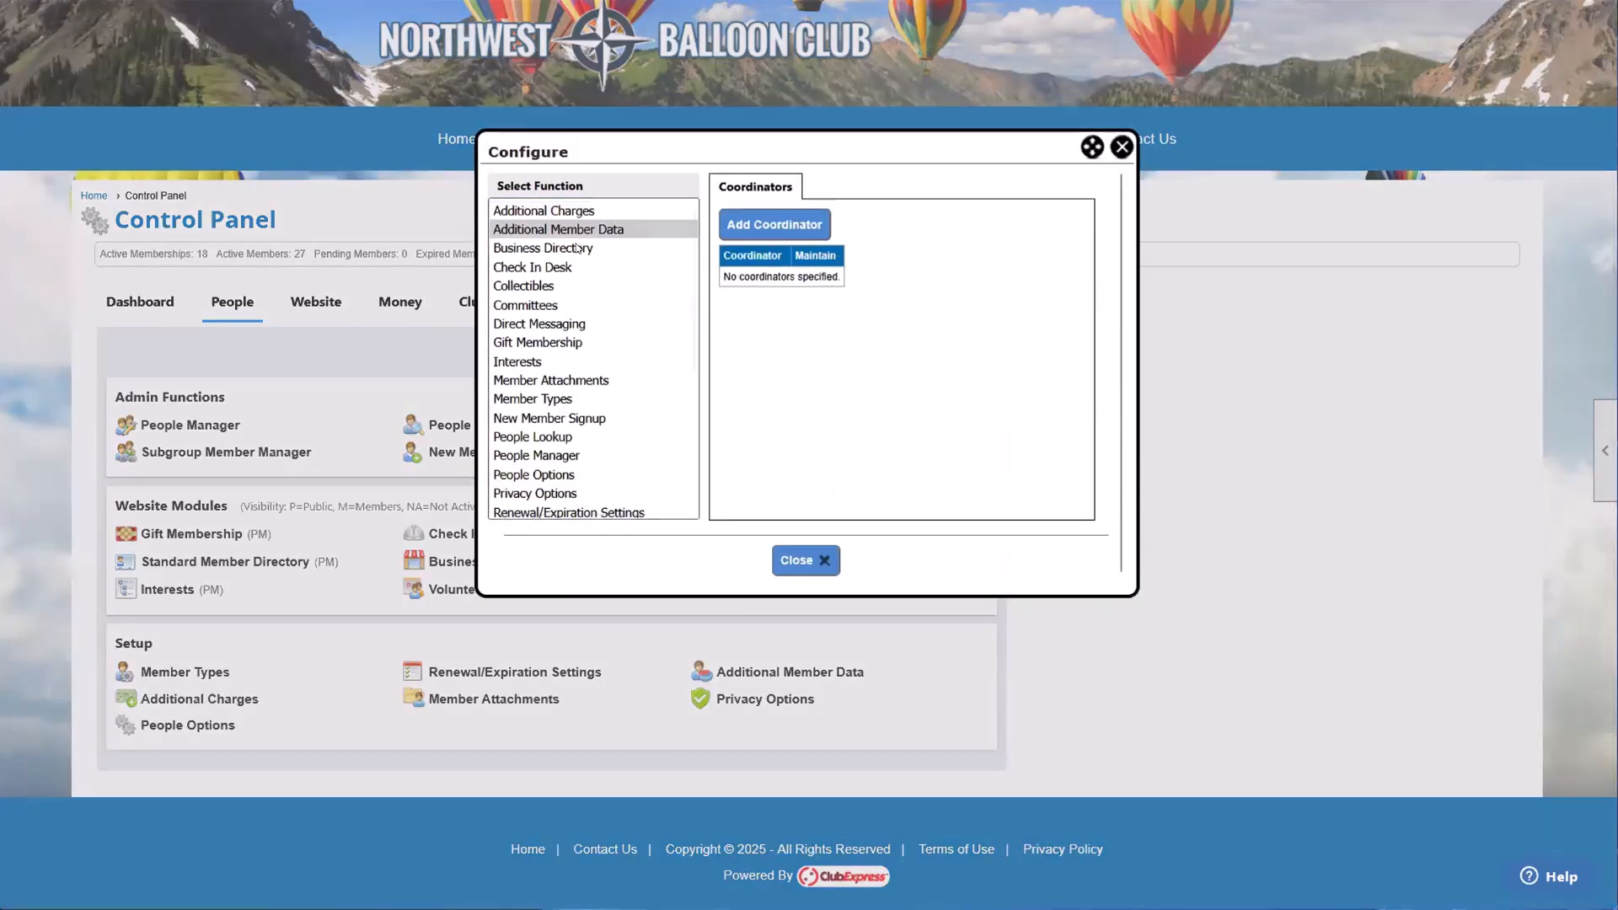
click(577, 248)
click(556, 286)
click(556, 323)
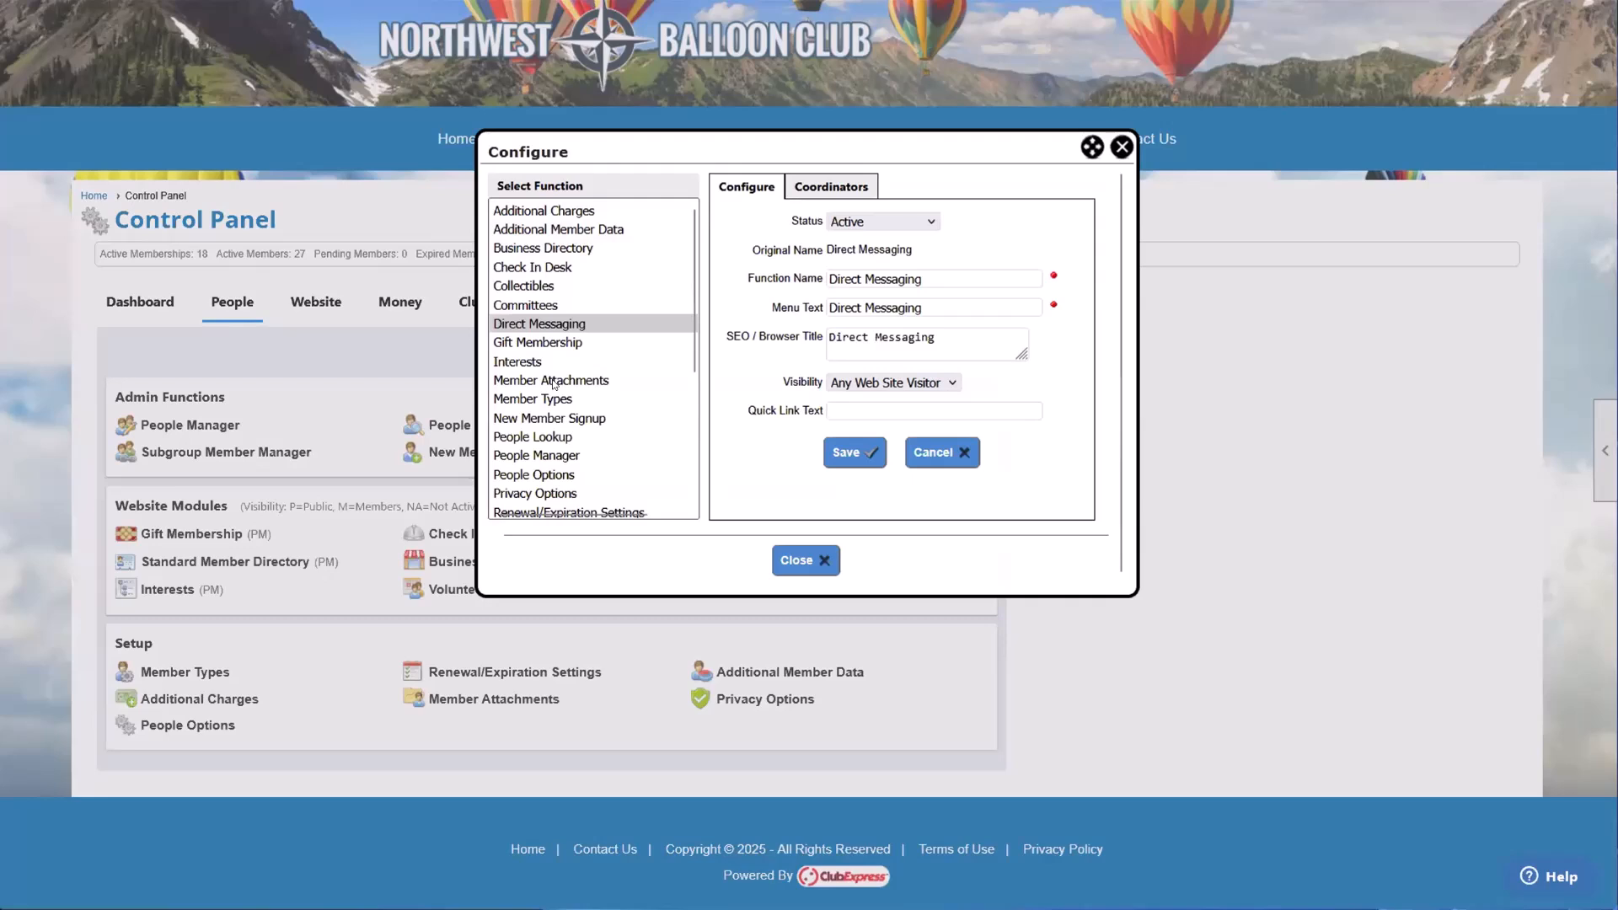
drag(586, 140, 599, 185)
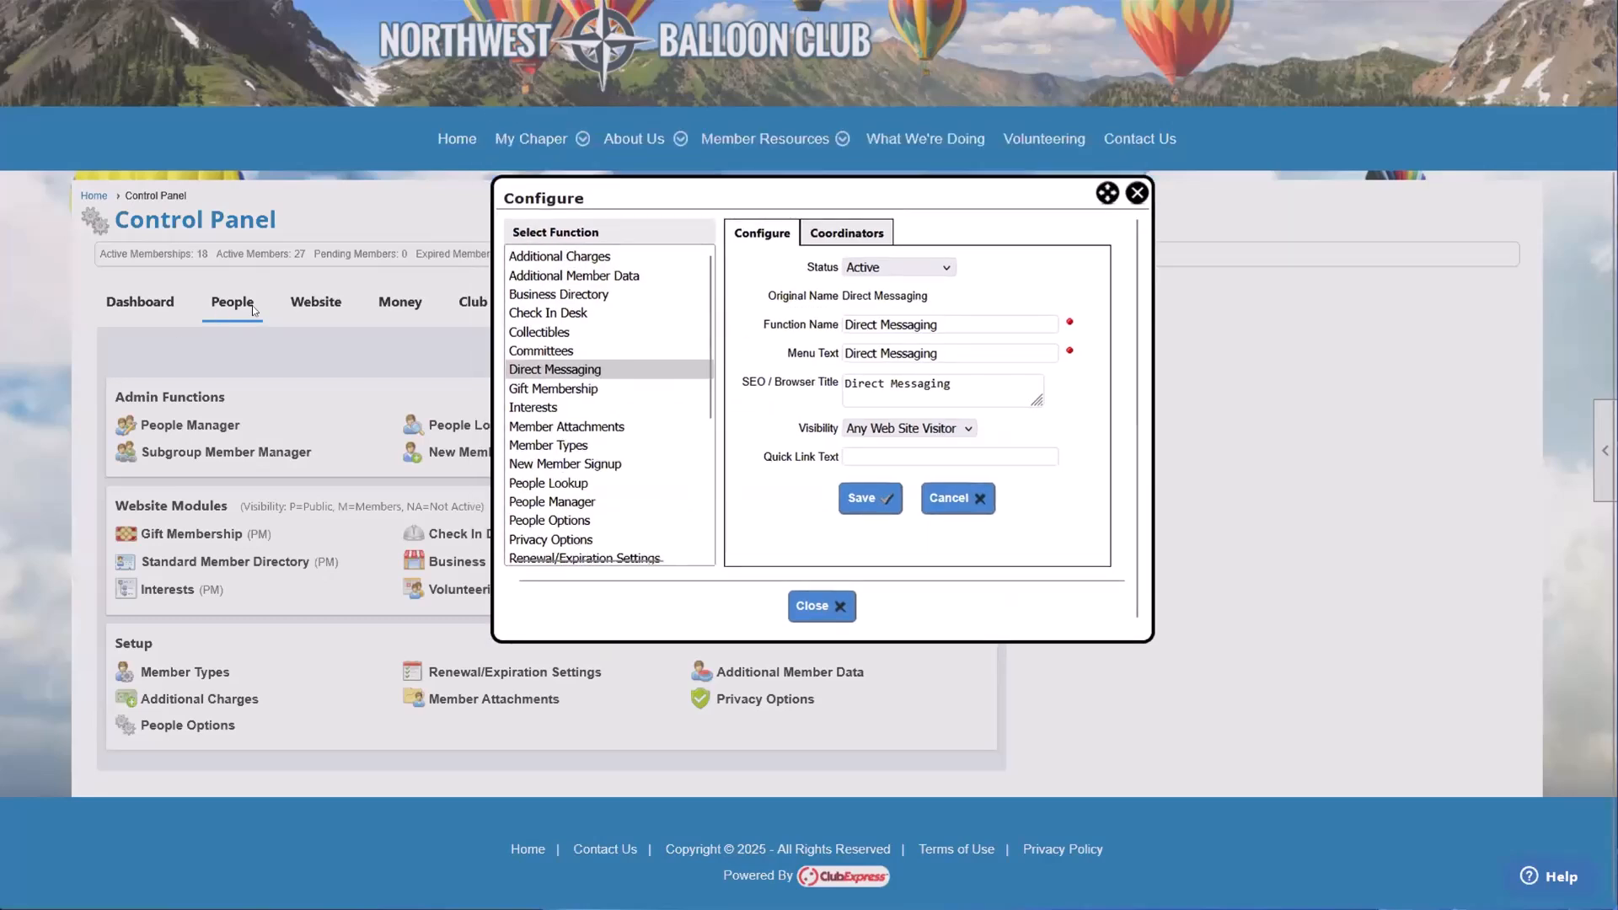
Step: Browse the Configure dialog's function list from Additional Member Data through People Options and view the remaining functions
click(615, 275)
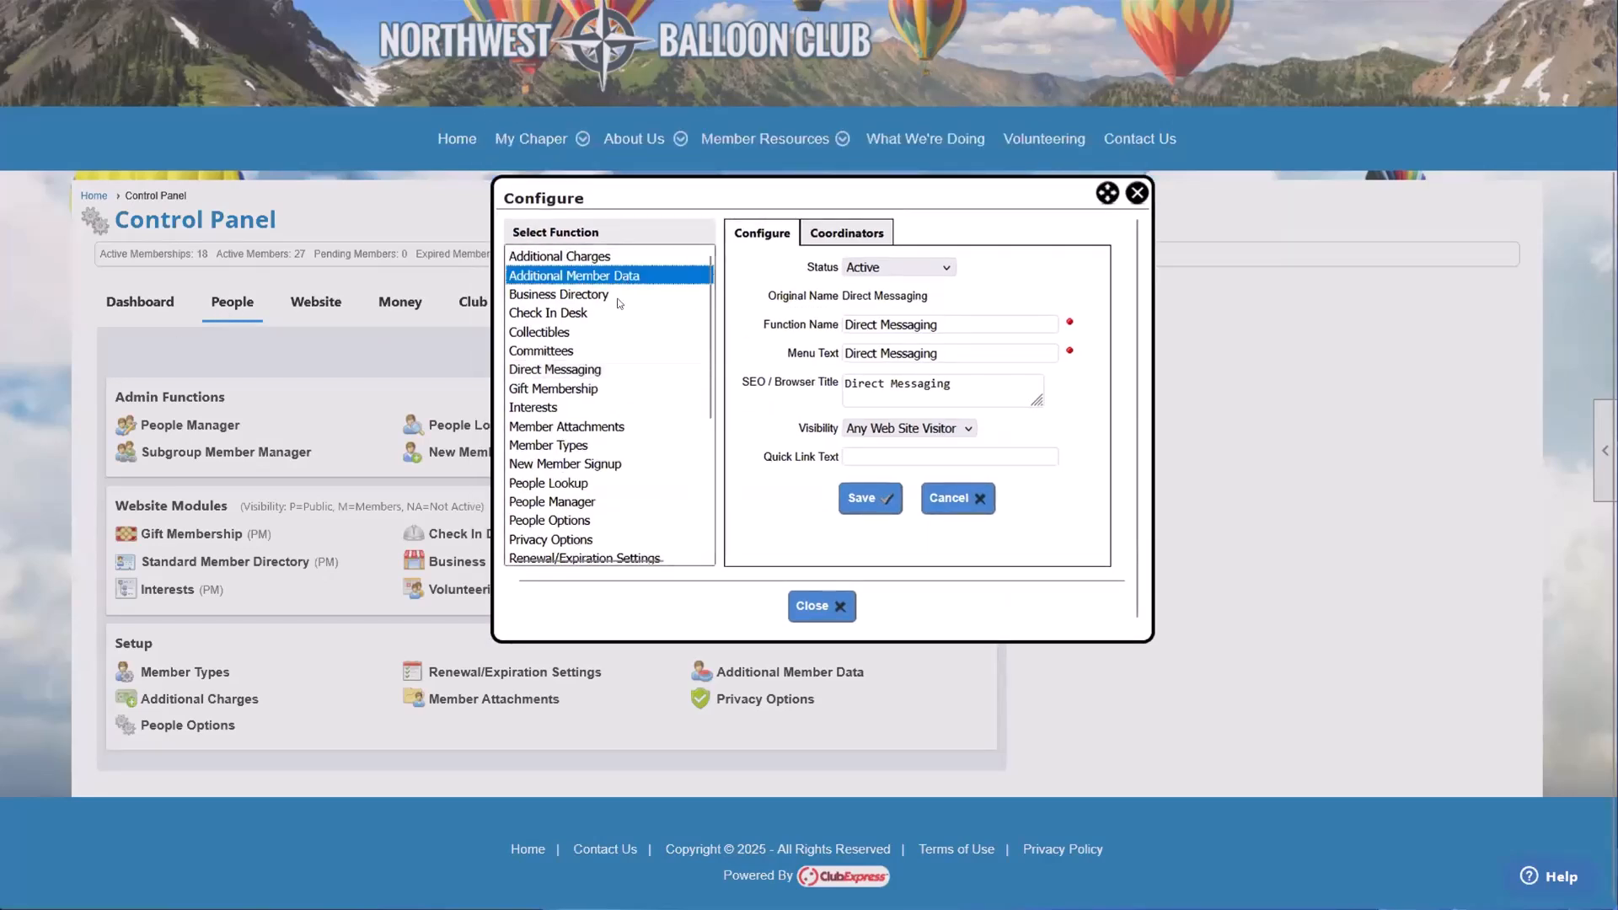
click(617, 314)
click(611, 351)
click(608, 390)
click(607, 445)
click(609, 501)
click(612, 518)
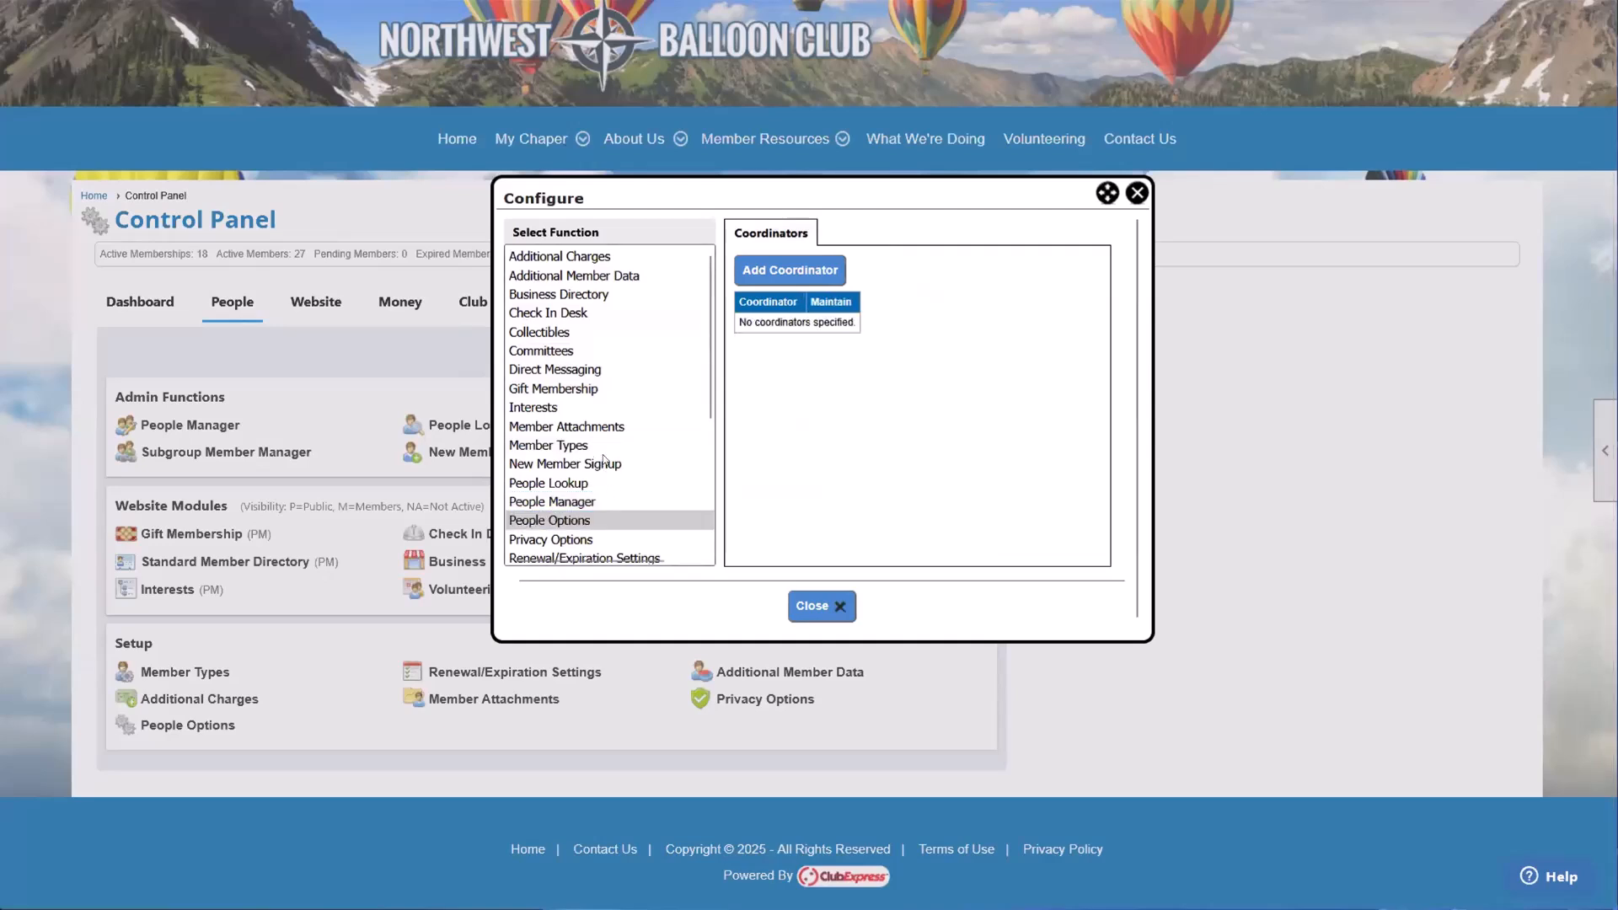
scroll(603, 451, down, 1)
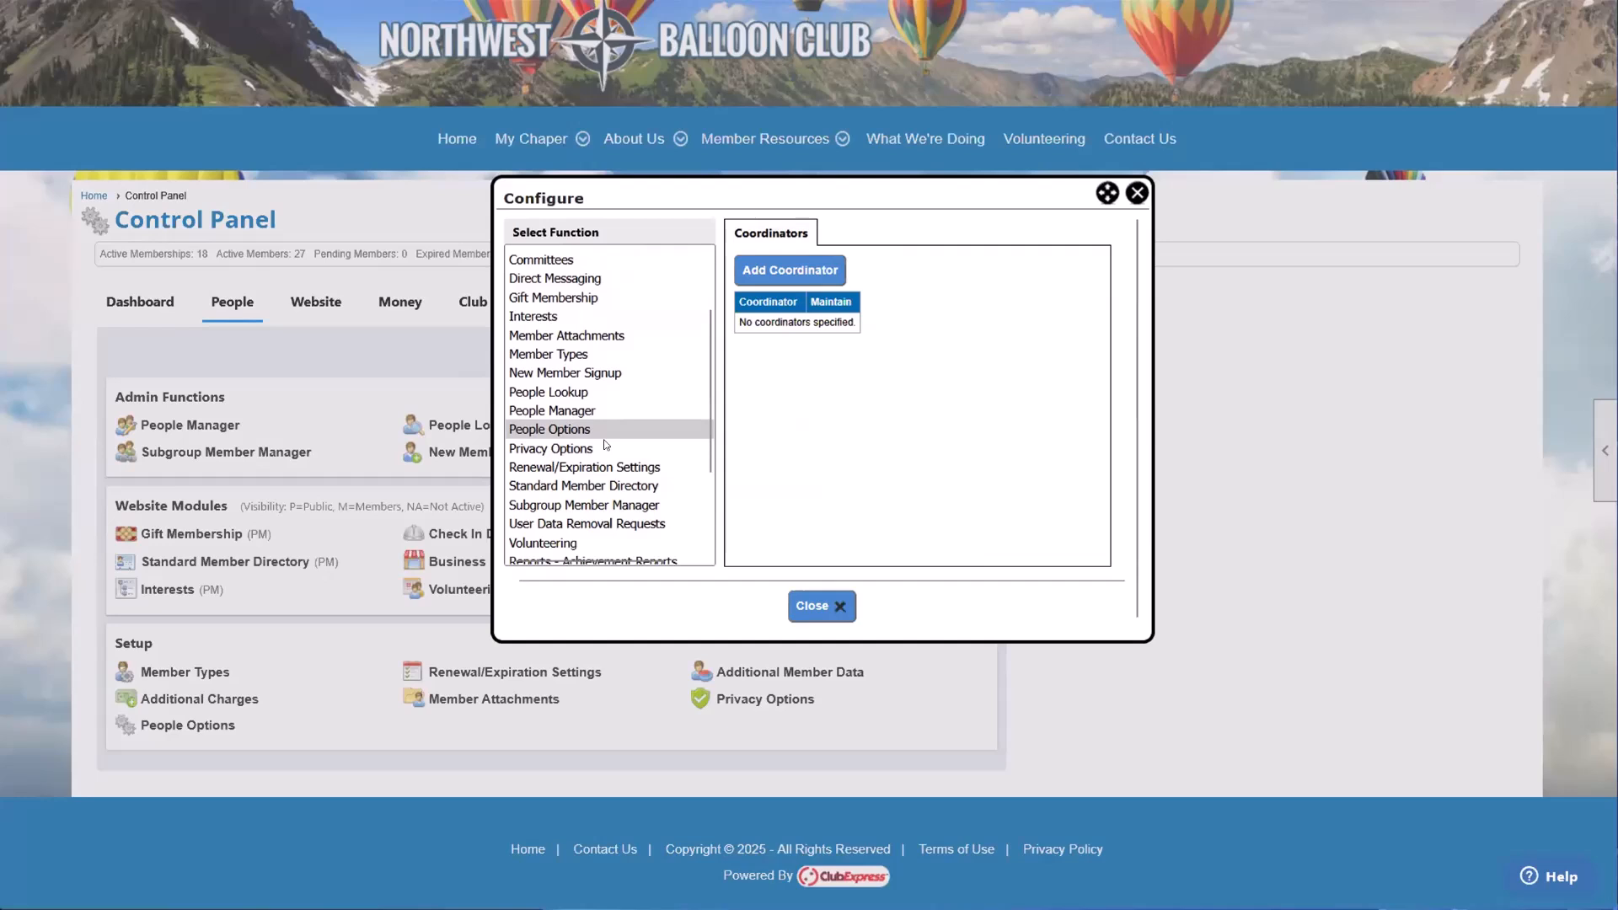
Step: Select the Gift Membership function, review its Status choices while keeping Active, and point out its Original Name
click(605, 300)
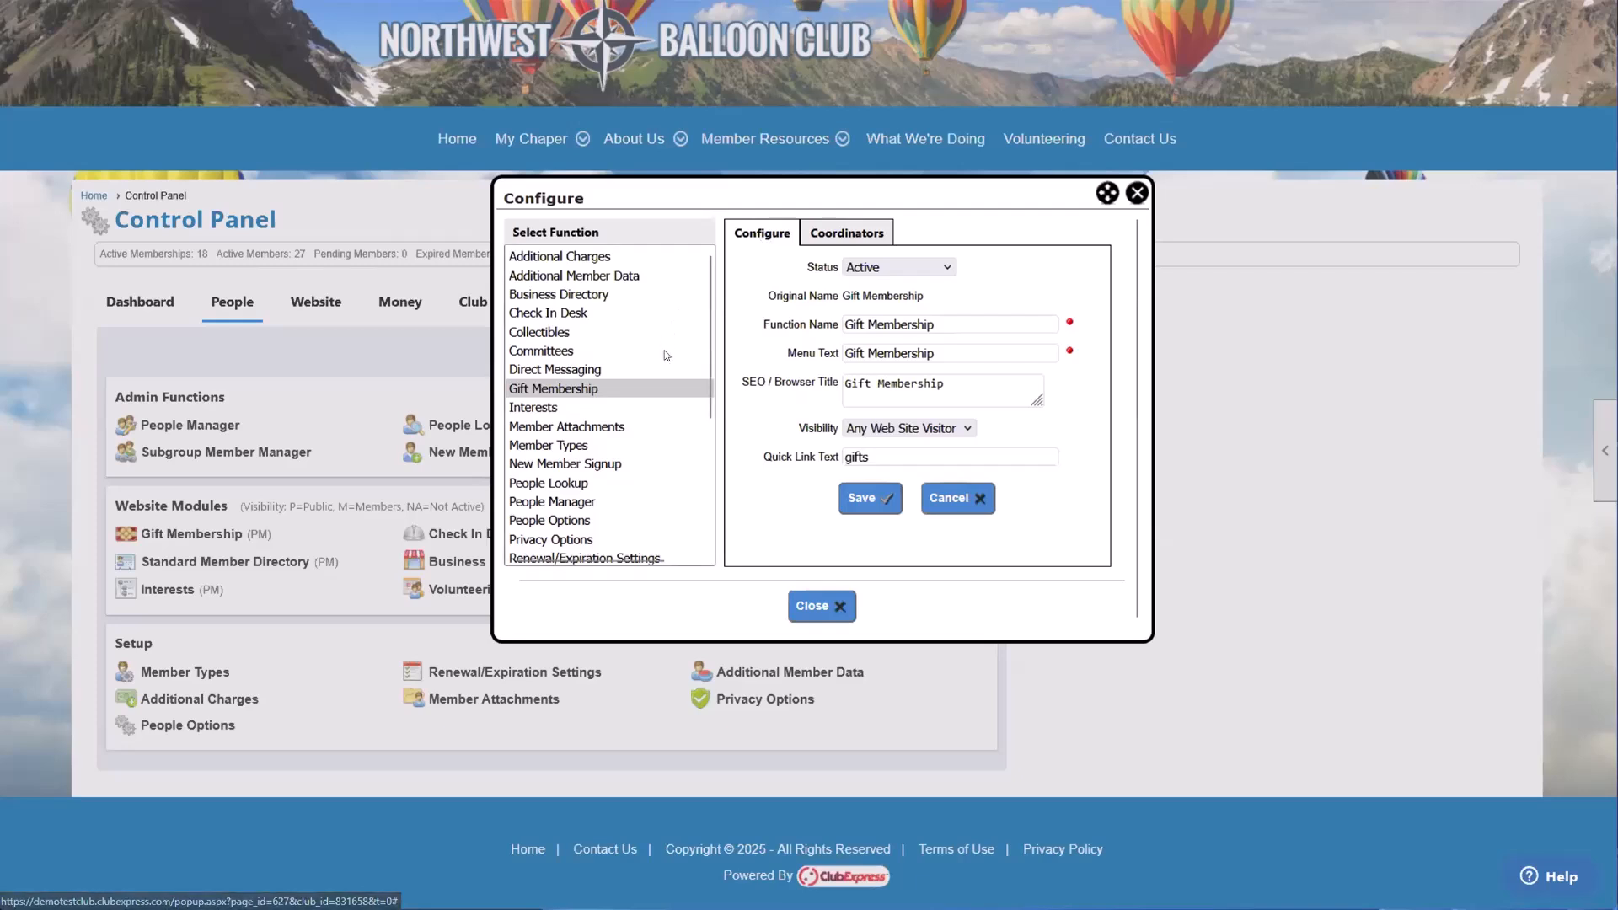
click(852, 268)
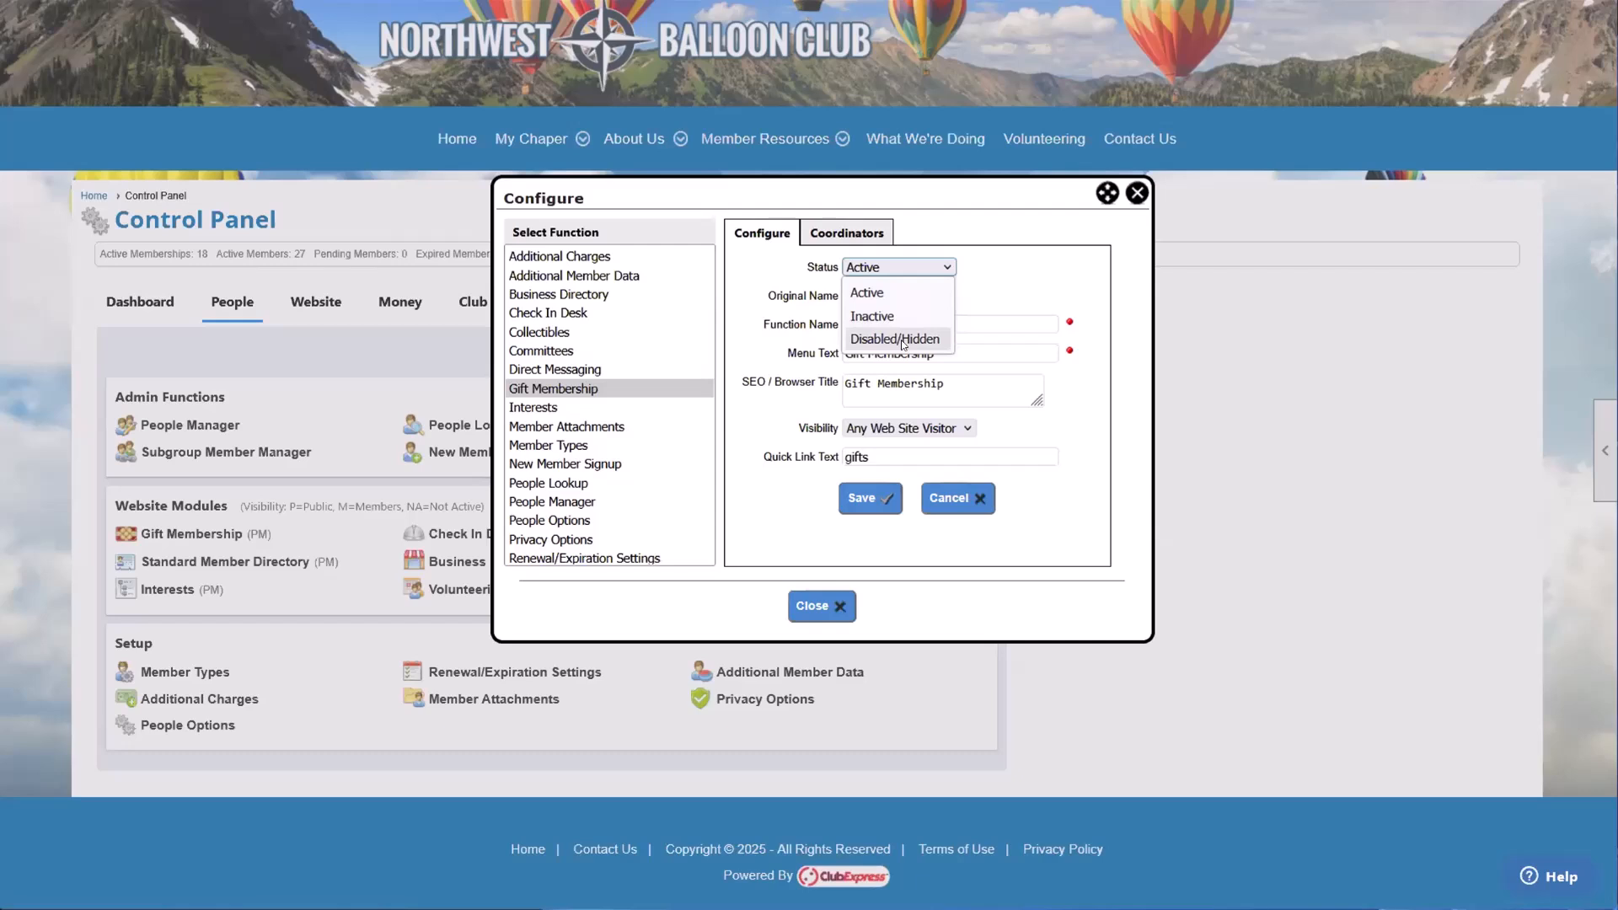
click(874, 292)
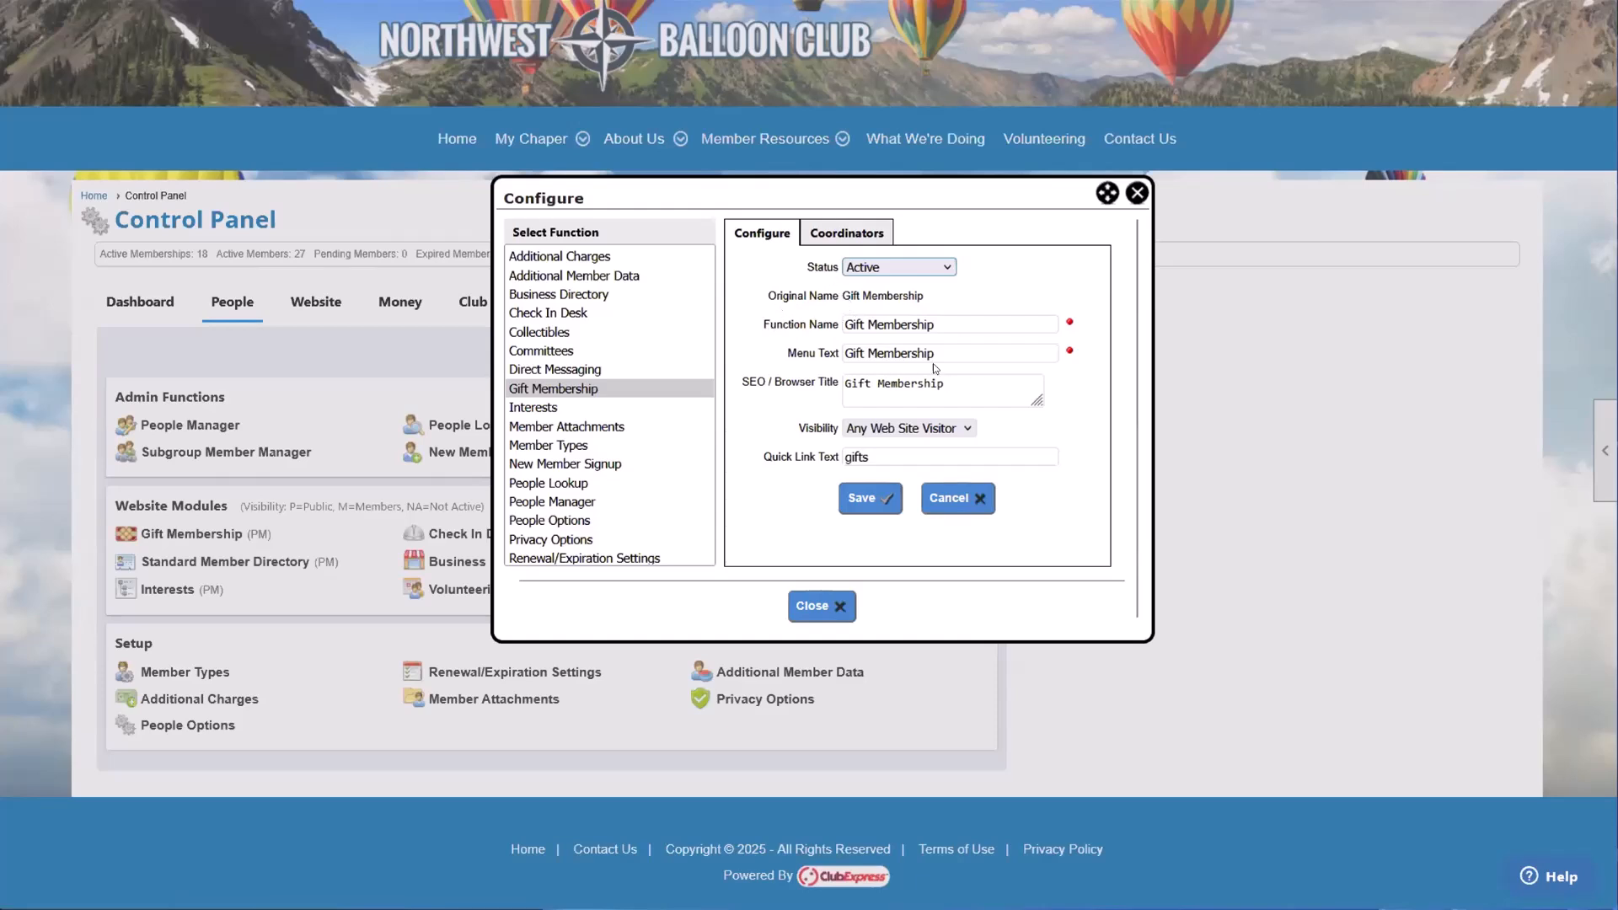
drag(842, 299, 942, 301)
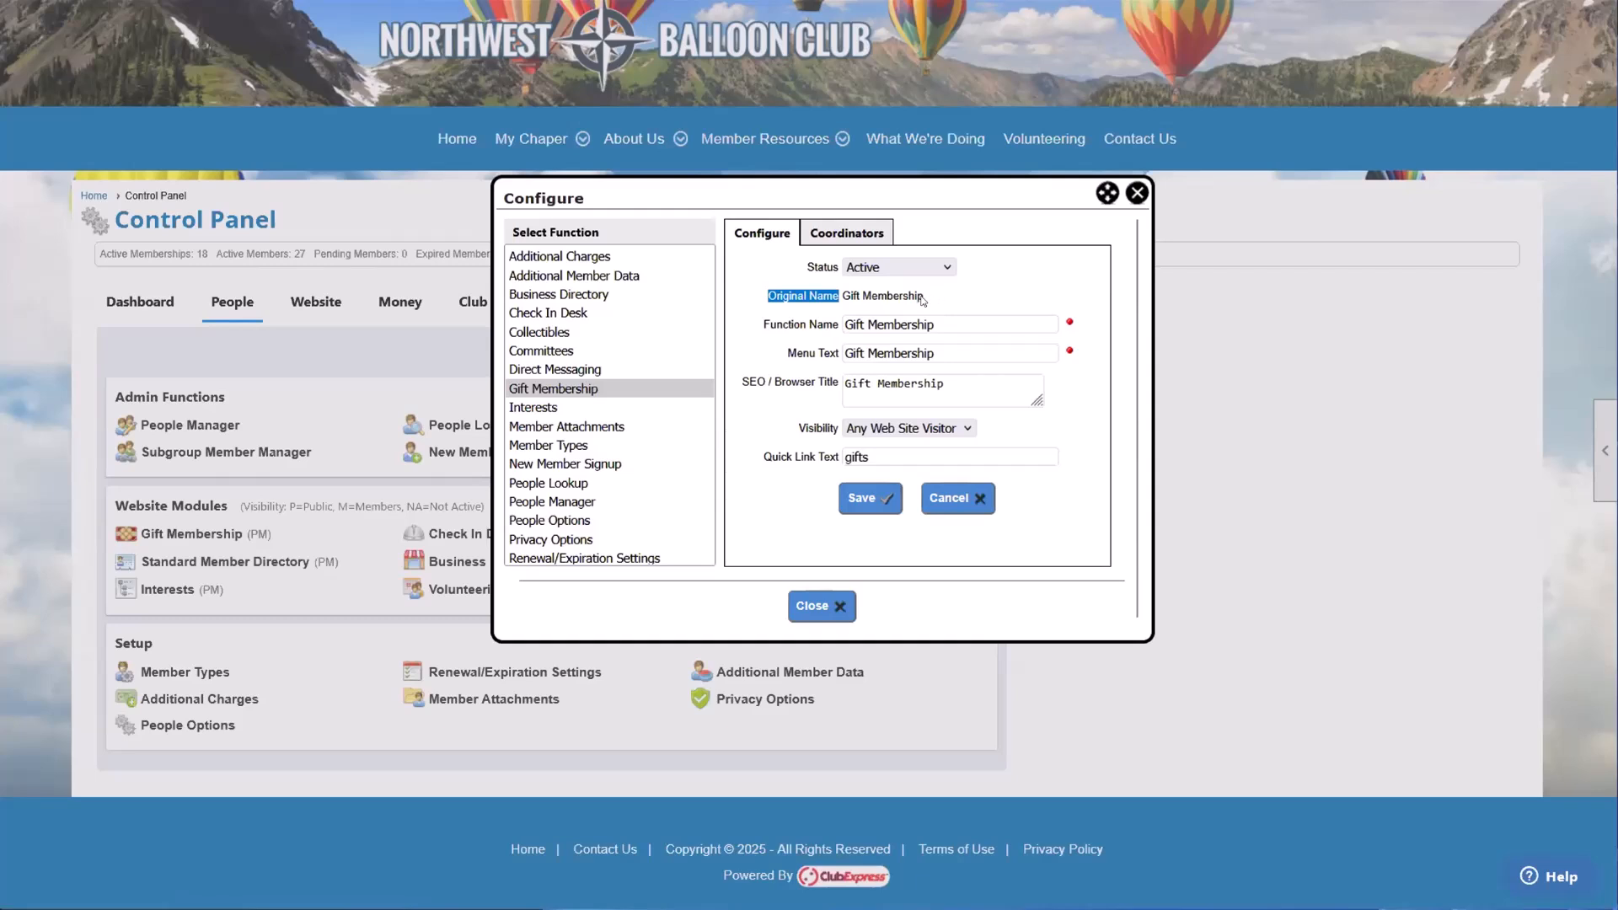
triple_click(919, 295)
click(920, 293)
Step: Set the Gift Membership module's Function Name to Member Sponsorship and point out the Menu Text field
click(867, 322)
key(BackSpace)
key(BackSpace)
key(BackSpace)
key(BackSpace)
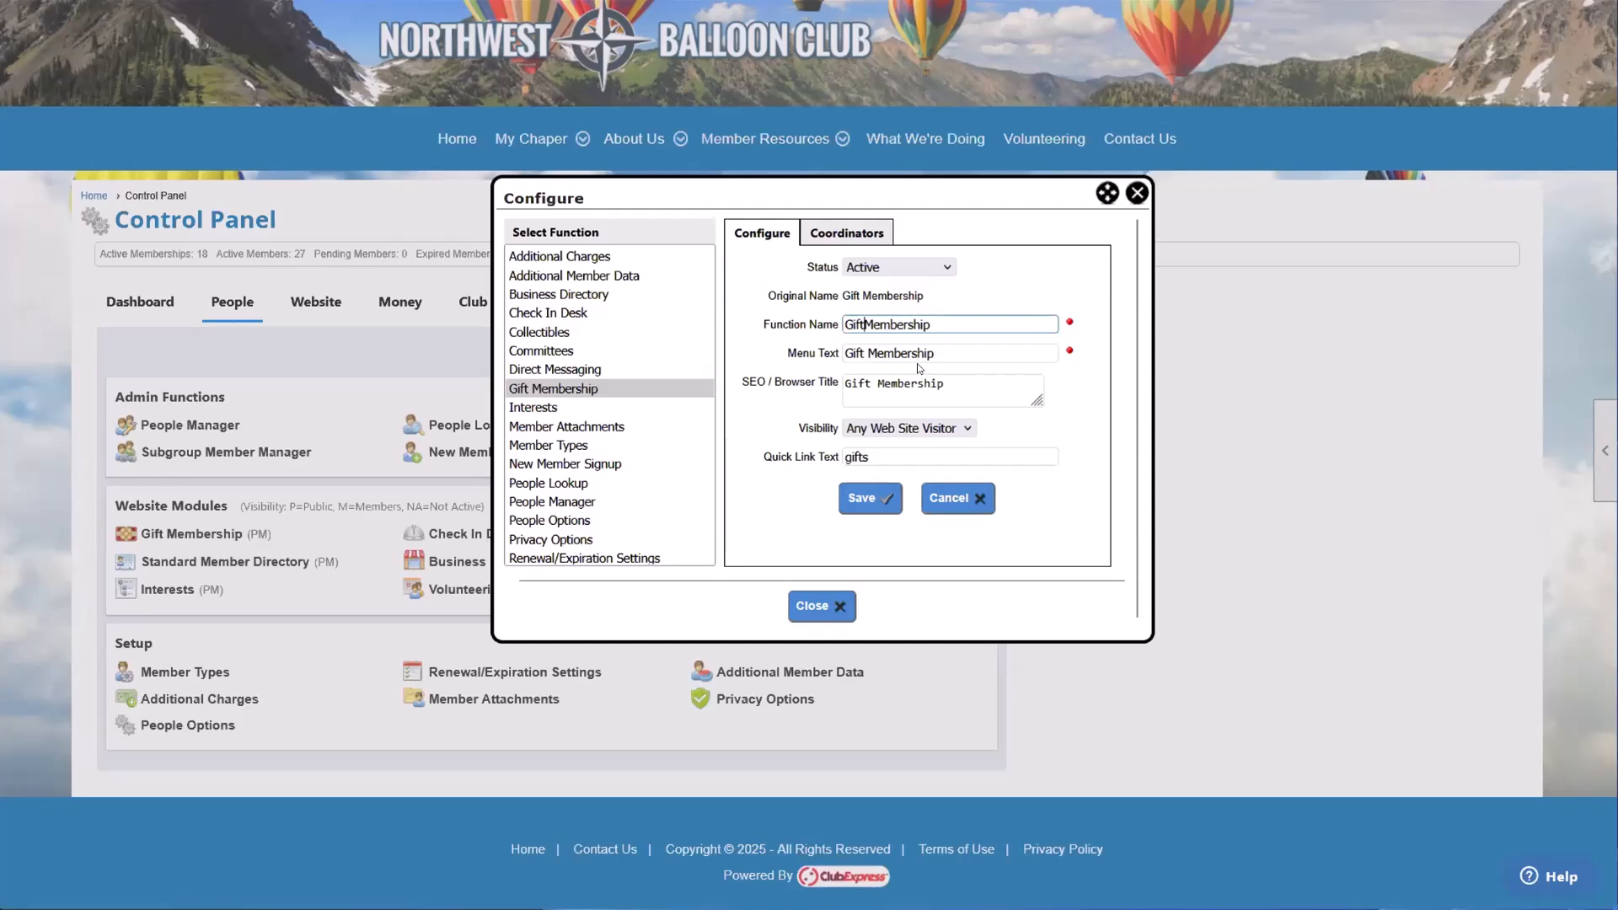
key(BackSpace)
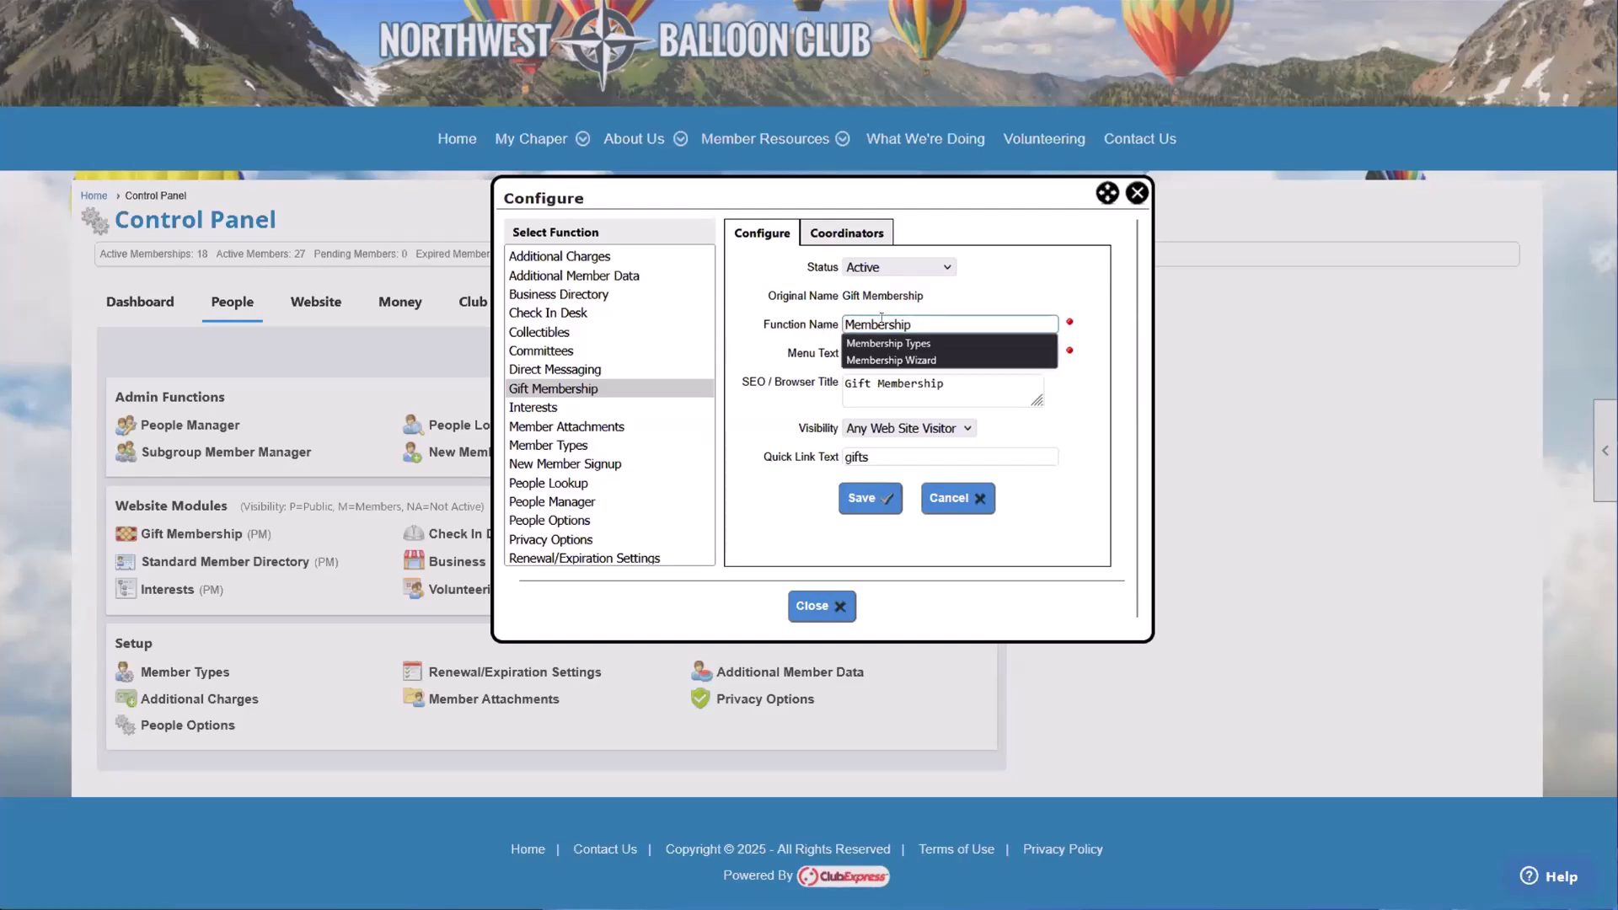
click(887, 325)
text(v)
key(BackSpace)
key(BackSpace)
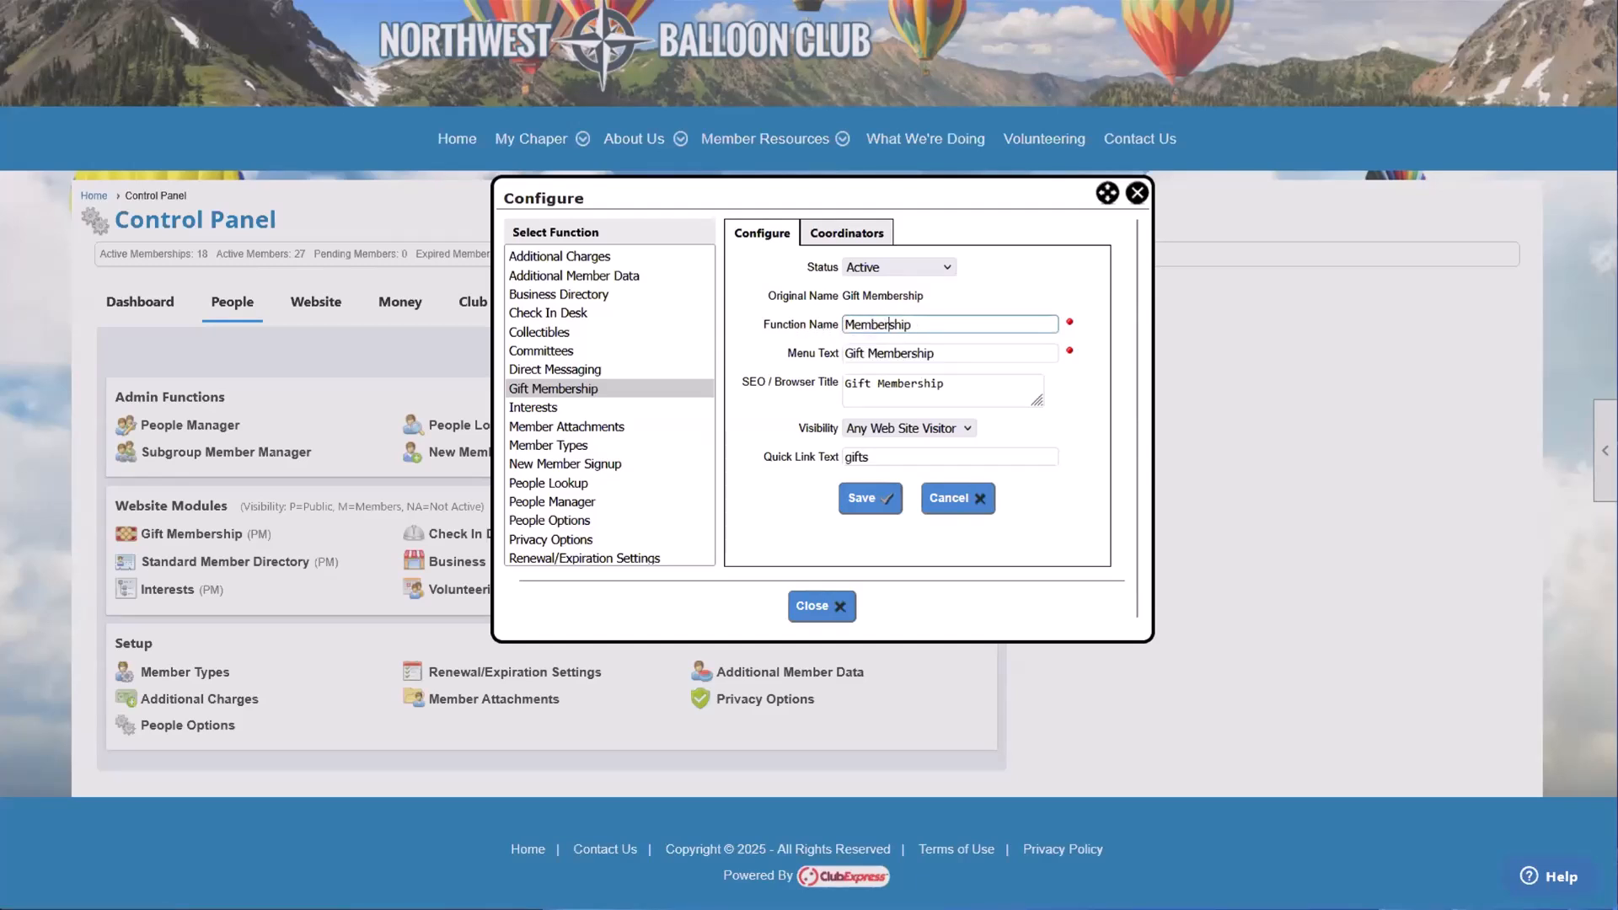
text(Sponsor)
click(1003, 327)
drag(783, 354, 838, 364)
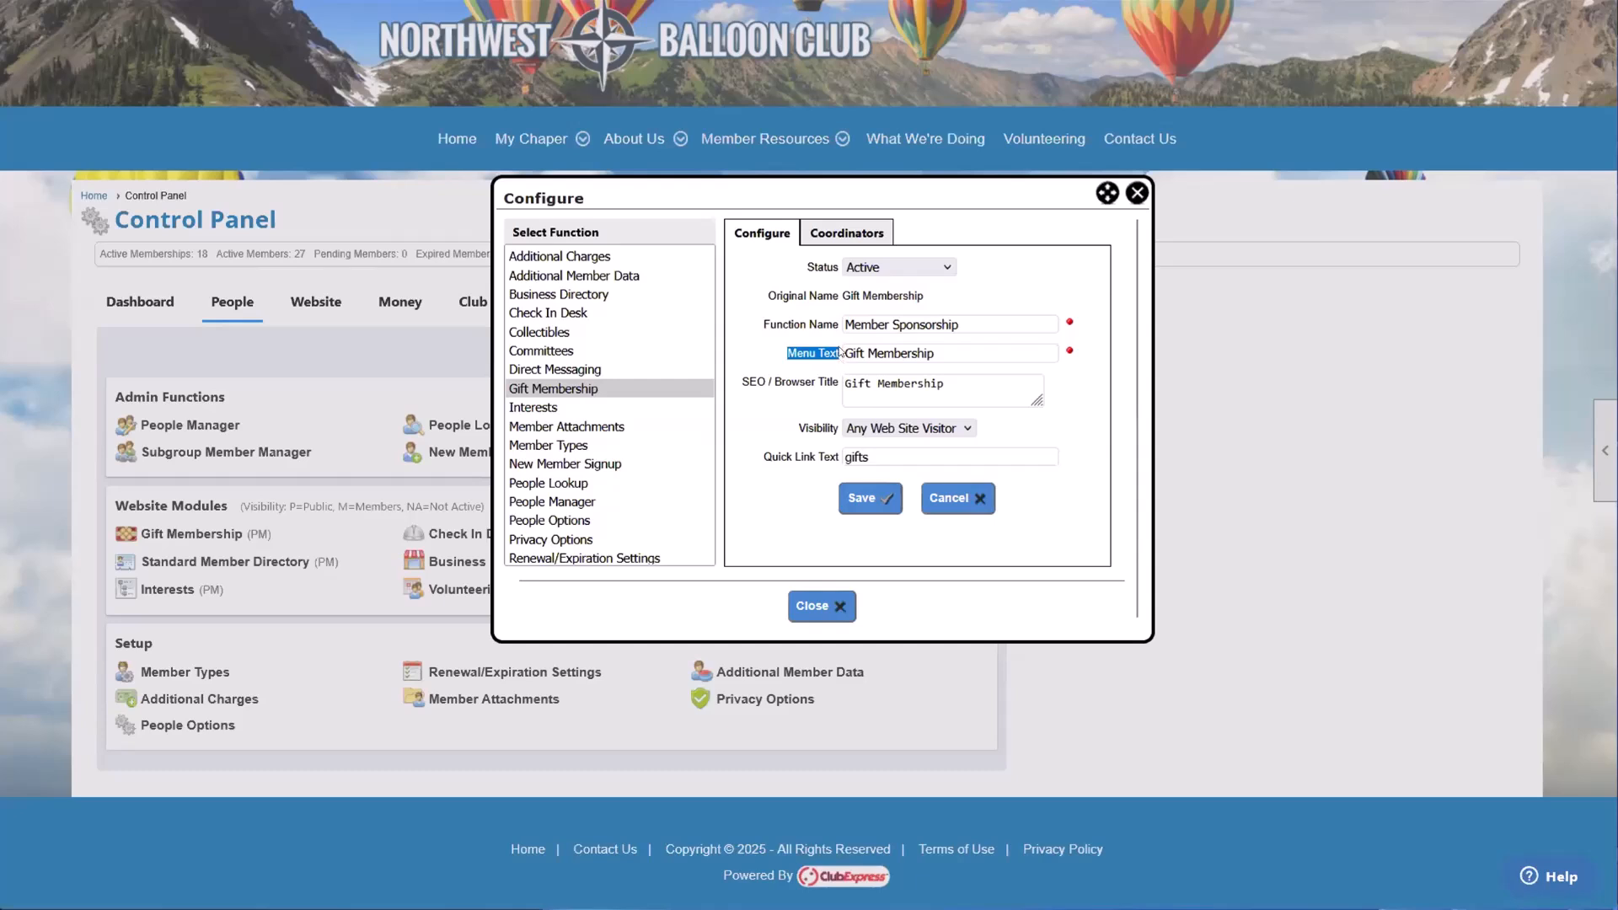
Step: Change the Gift Membership function's Menu Text to Sponsor a Membership
drag(885, 194, 908, 235)
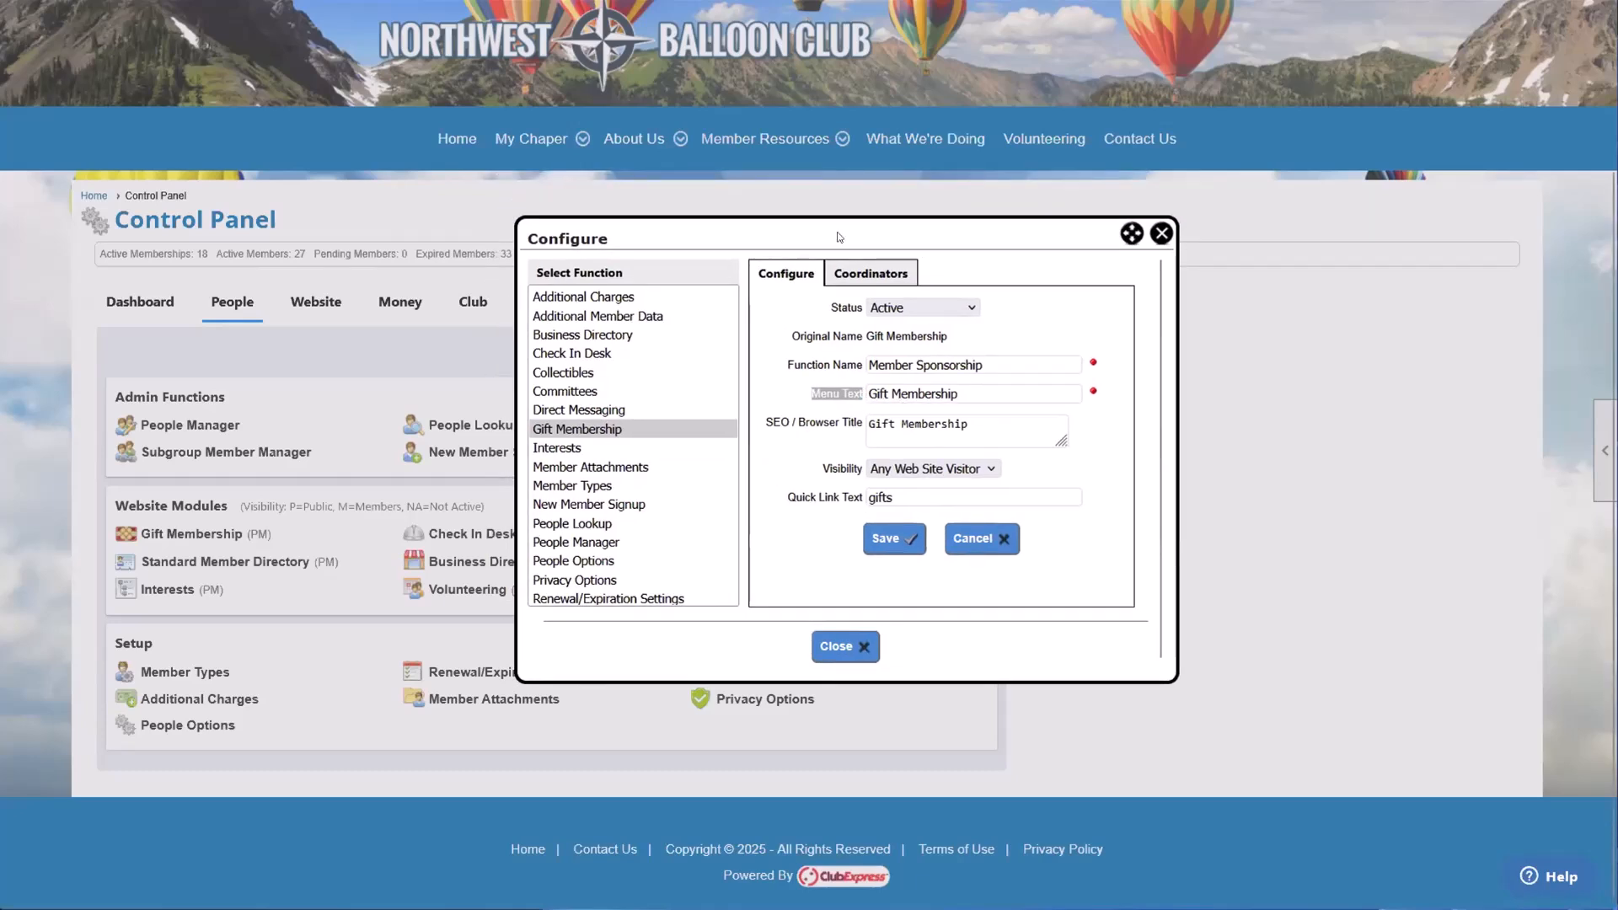
drag(985, 365, 894, 384)
click(930, 365)
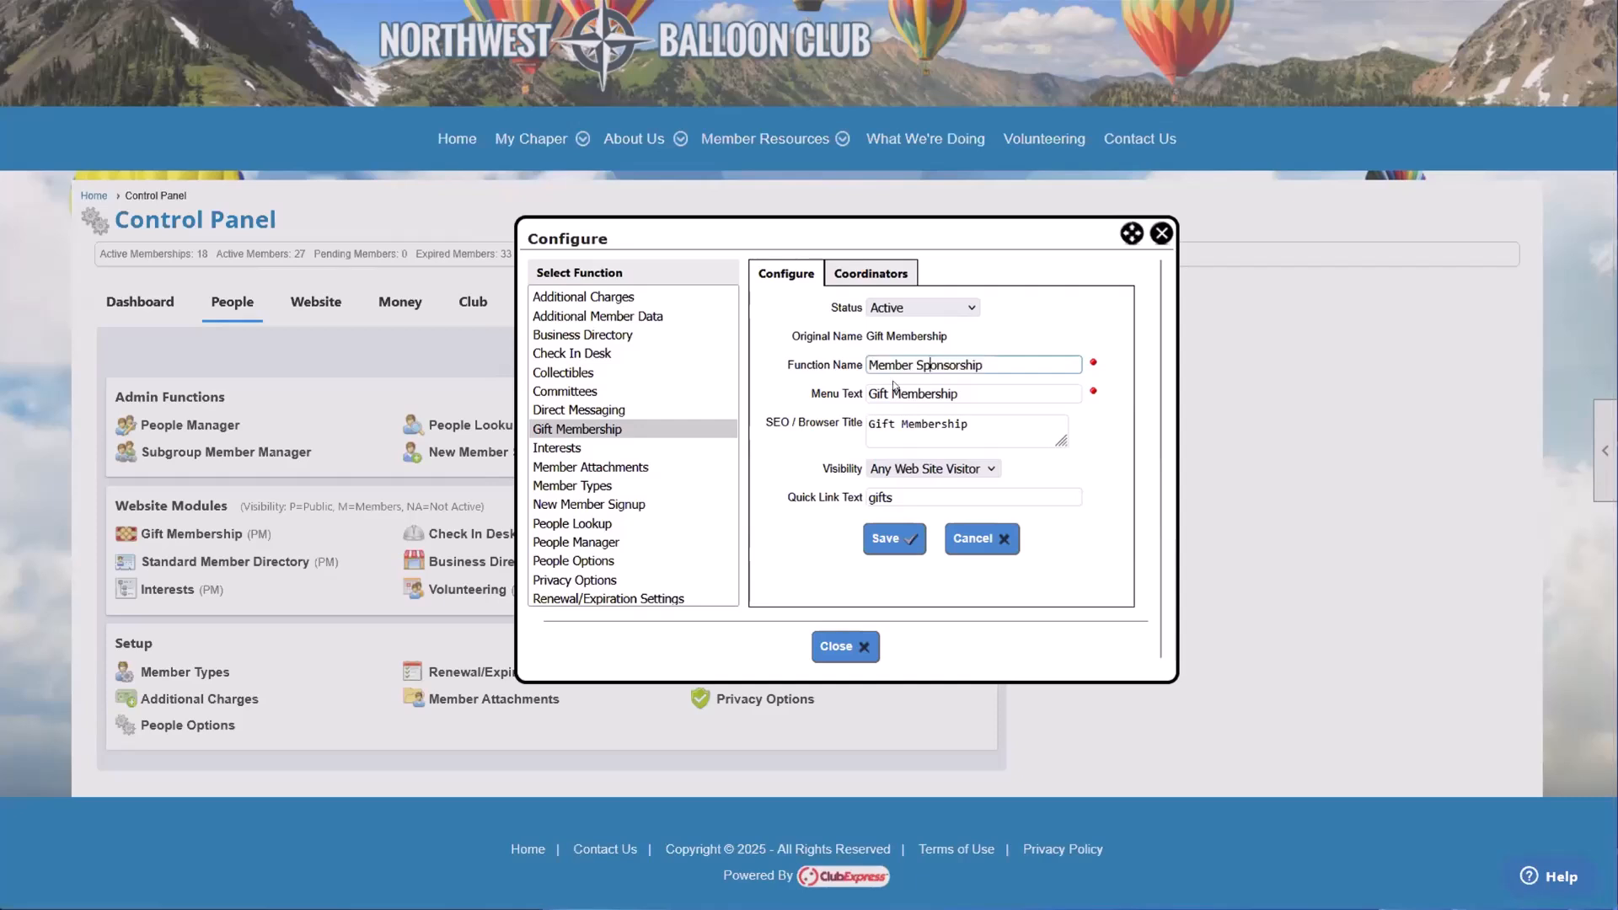
triple_click(959, 366)
click(958, 366)
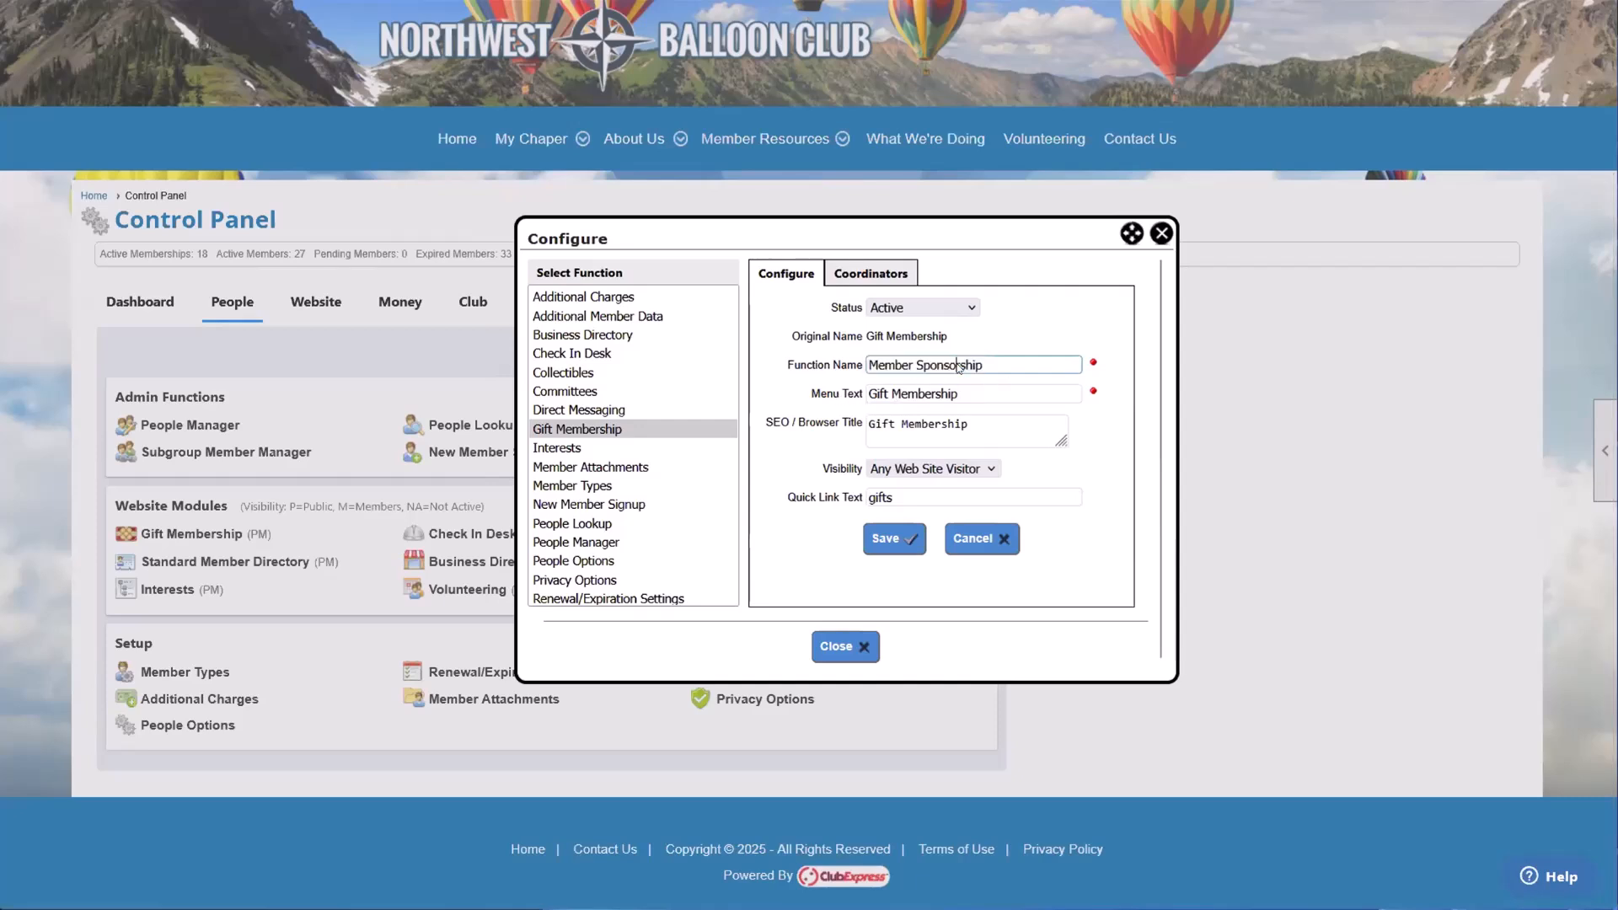
double_click(880, 394)
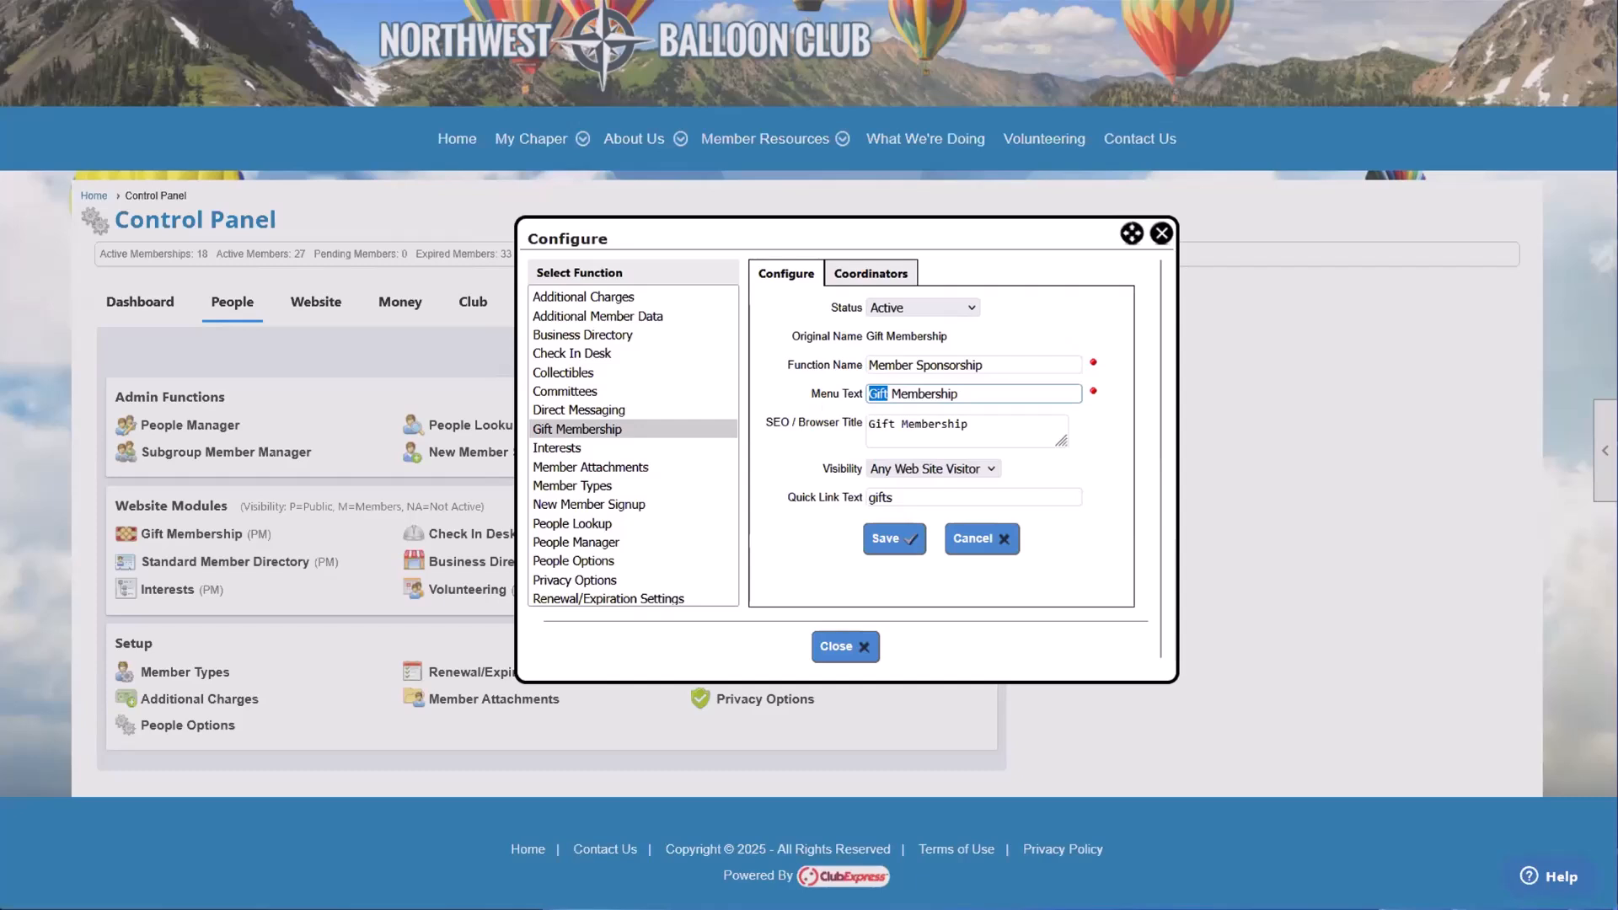
text(Sponsor a)
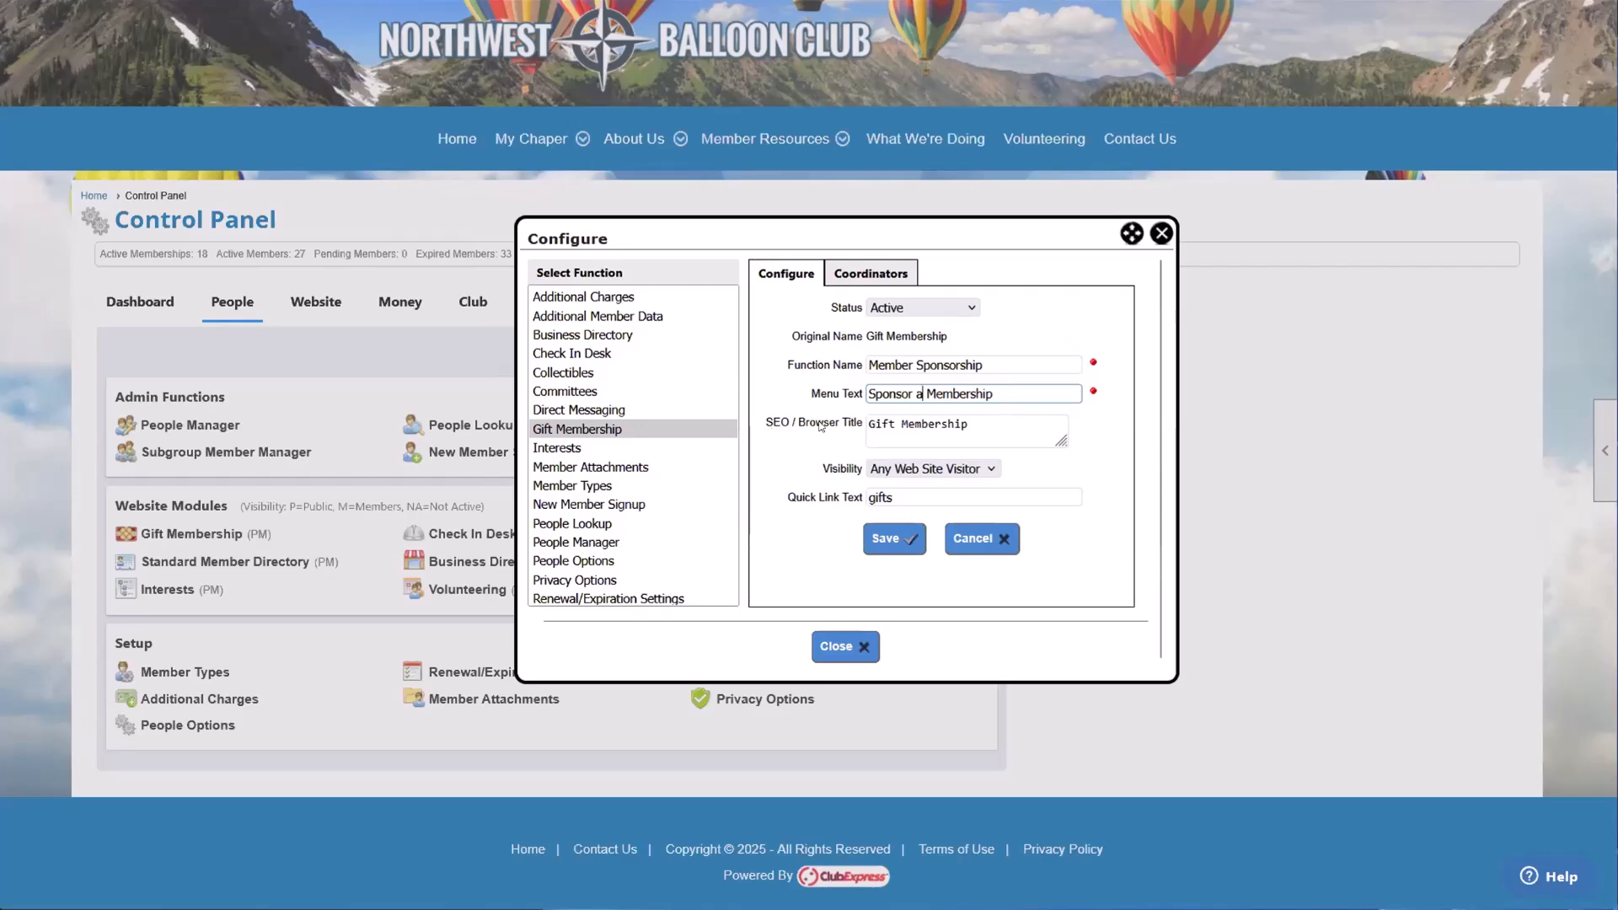
Step: Point out the SEO / Browser Title and restrict the Gift Membership function's Visibility to Members Only
drag(995, 426, 855, 423)
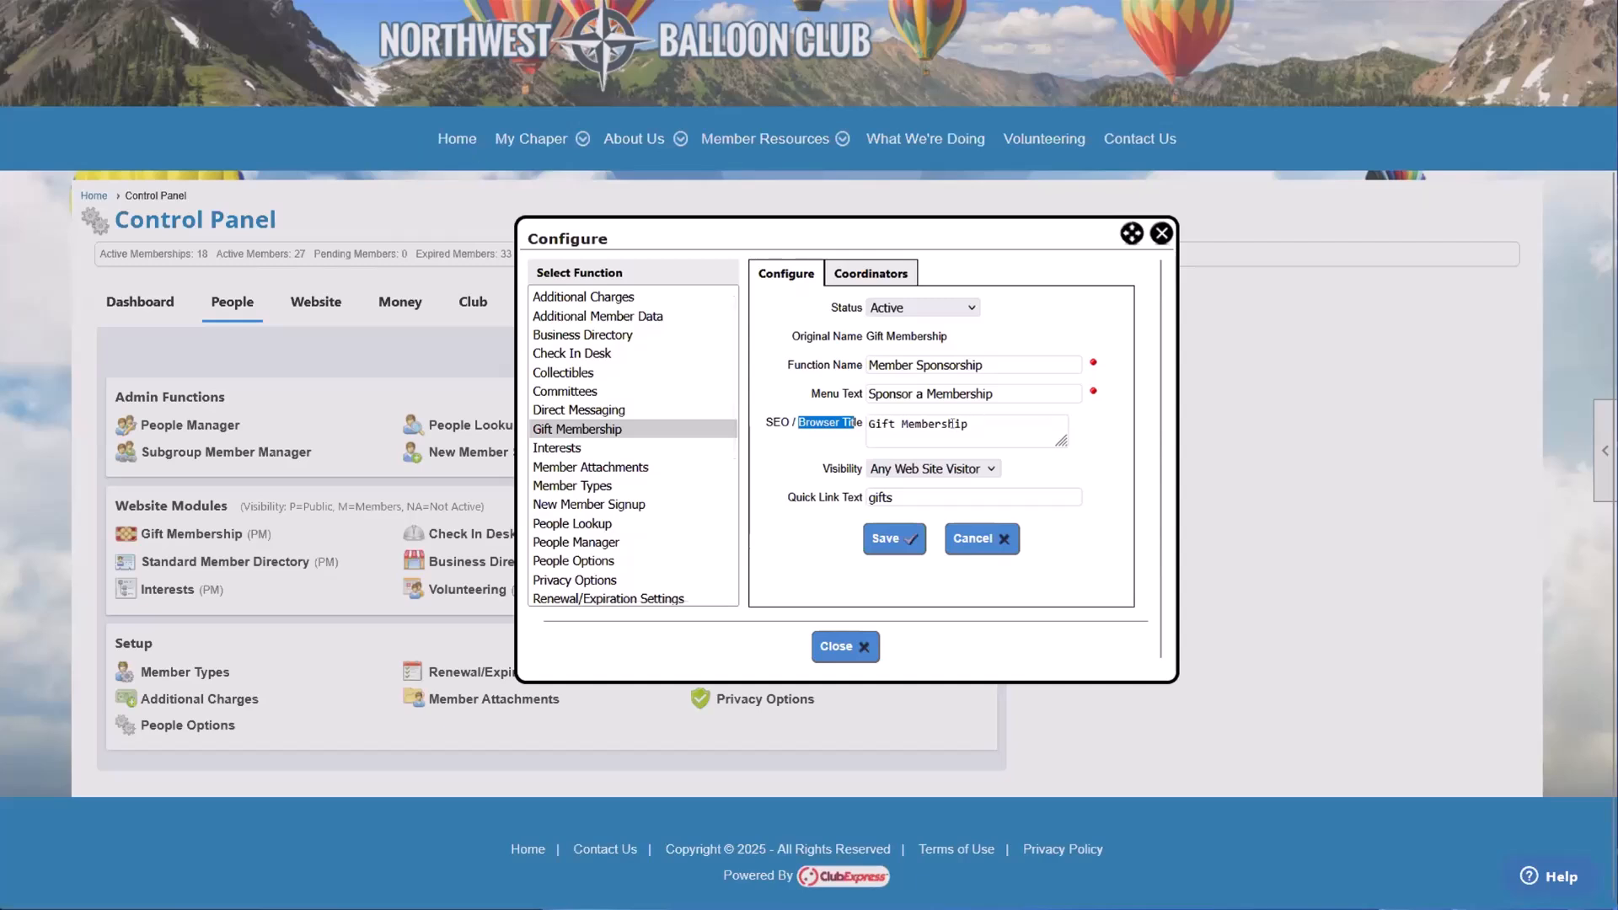
drag(967, 424, 869, 425)
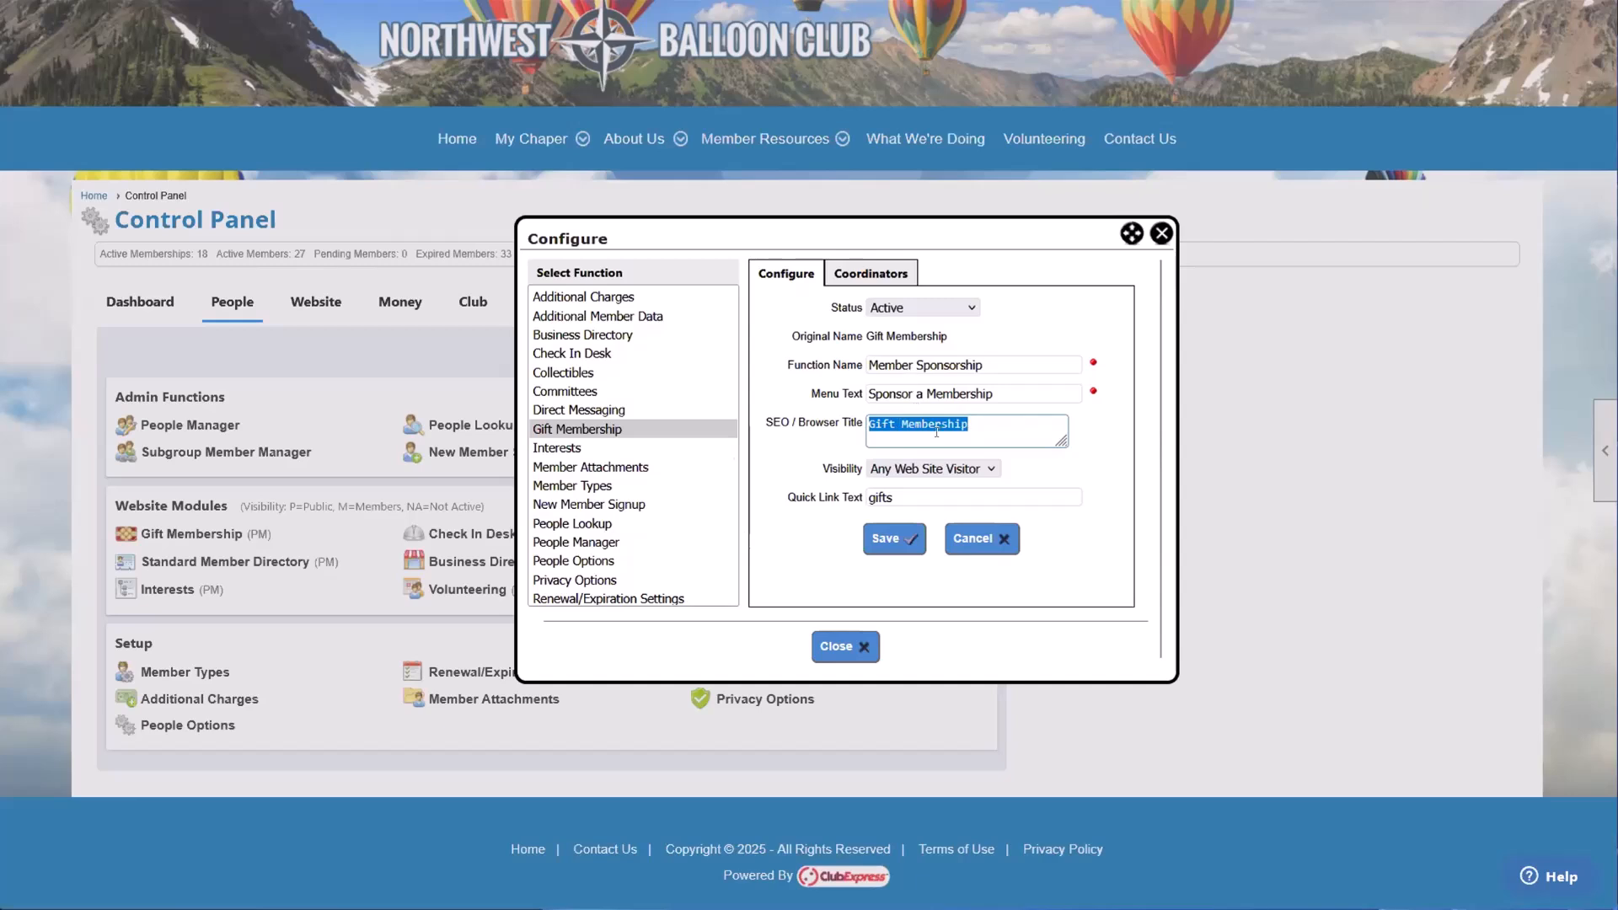
drag(824, 469, 857, 474)
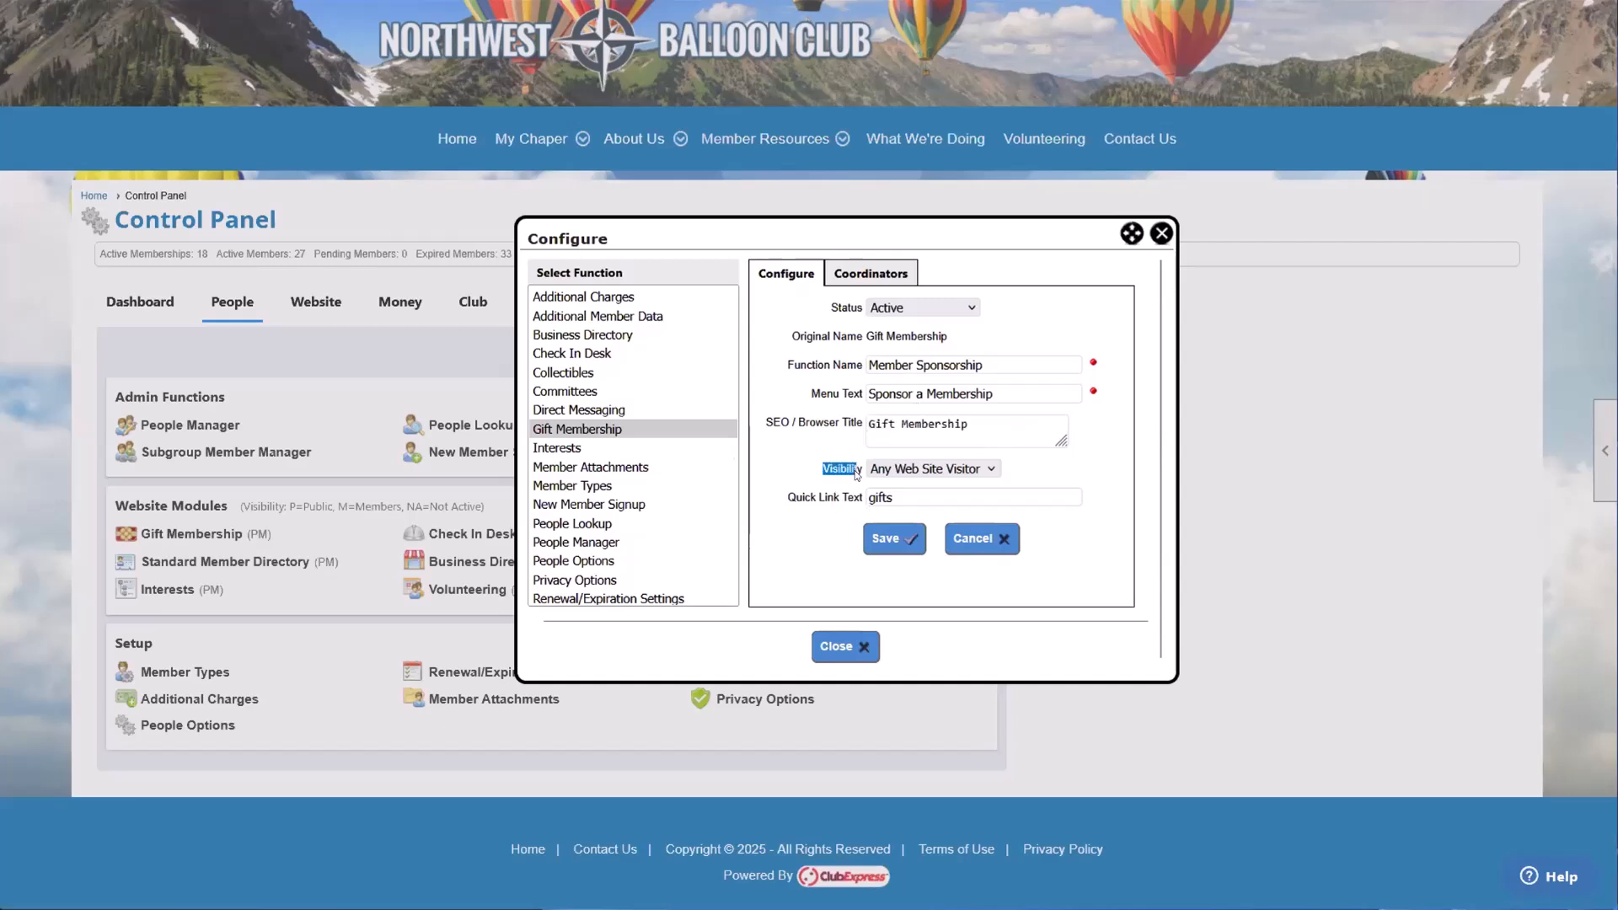
click(893, 470)
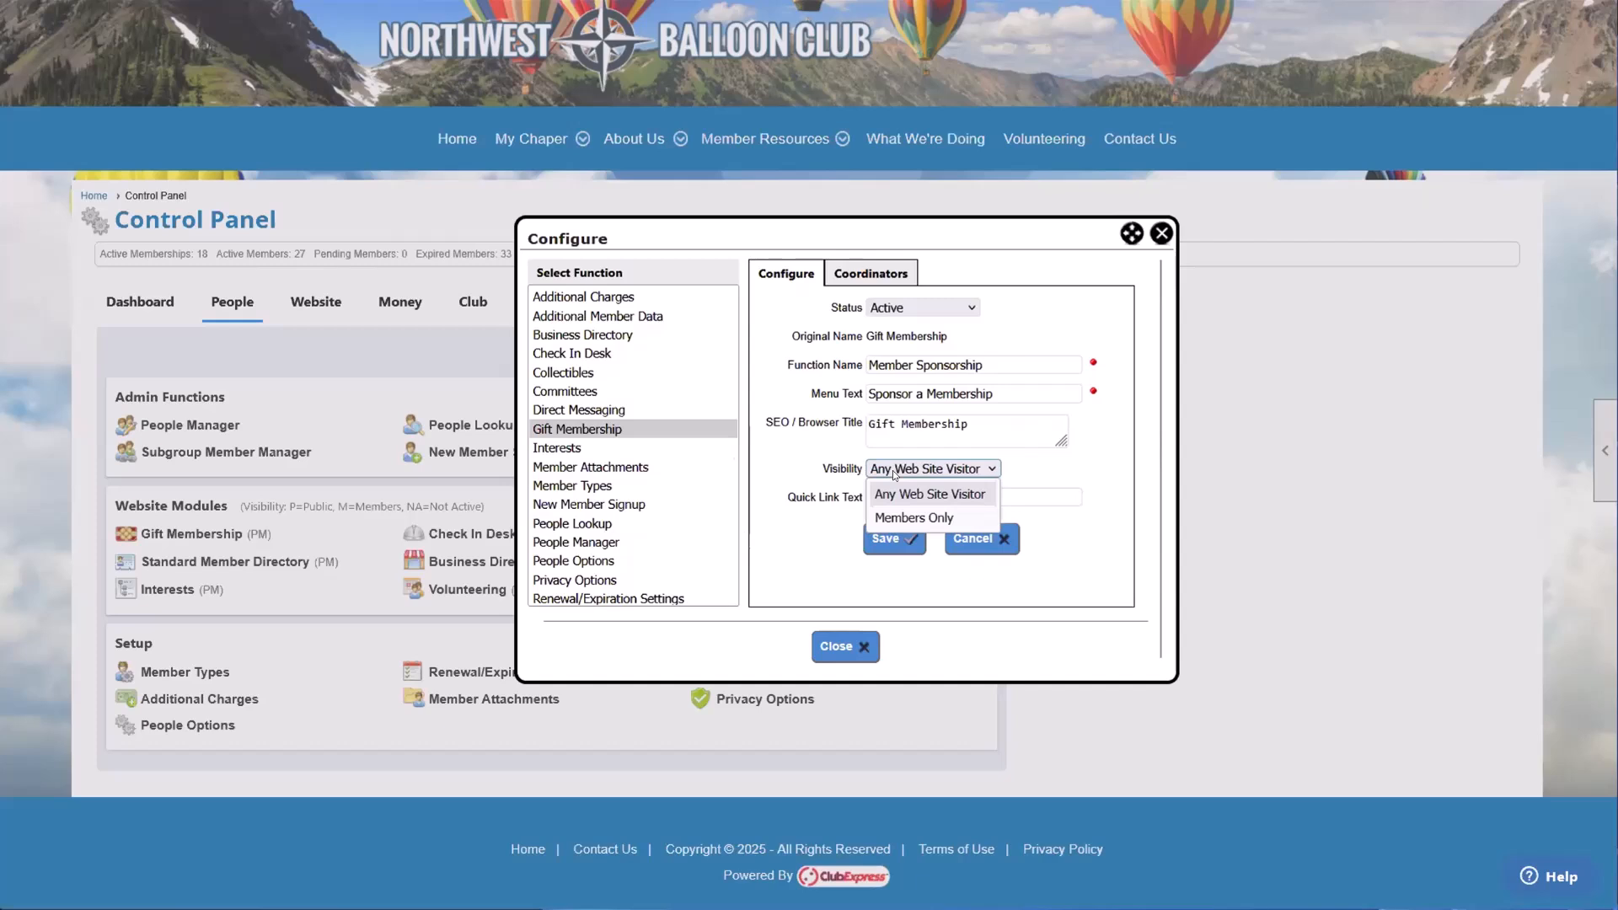
click(919, 518)
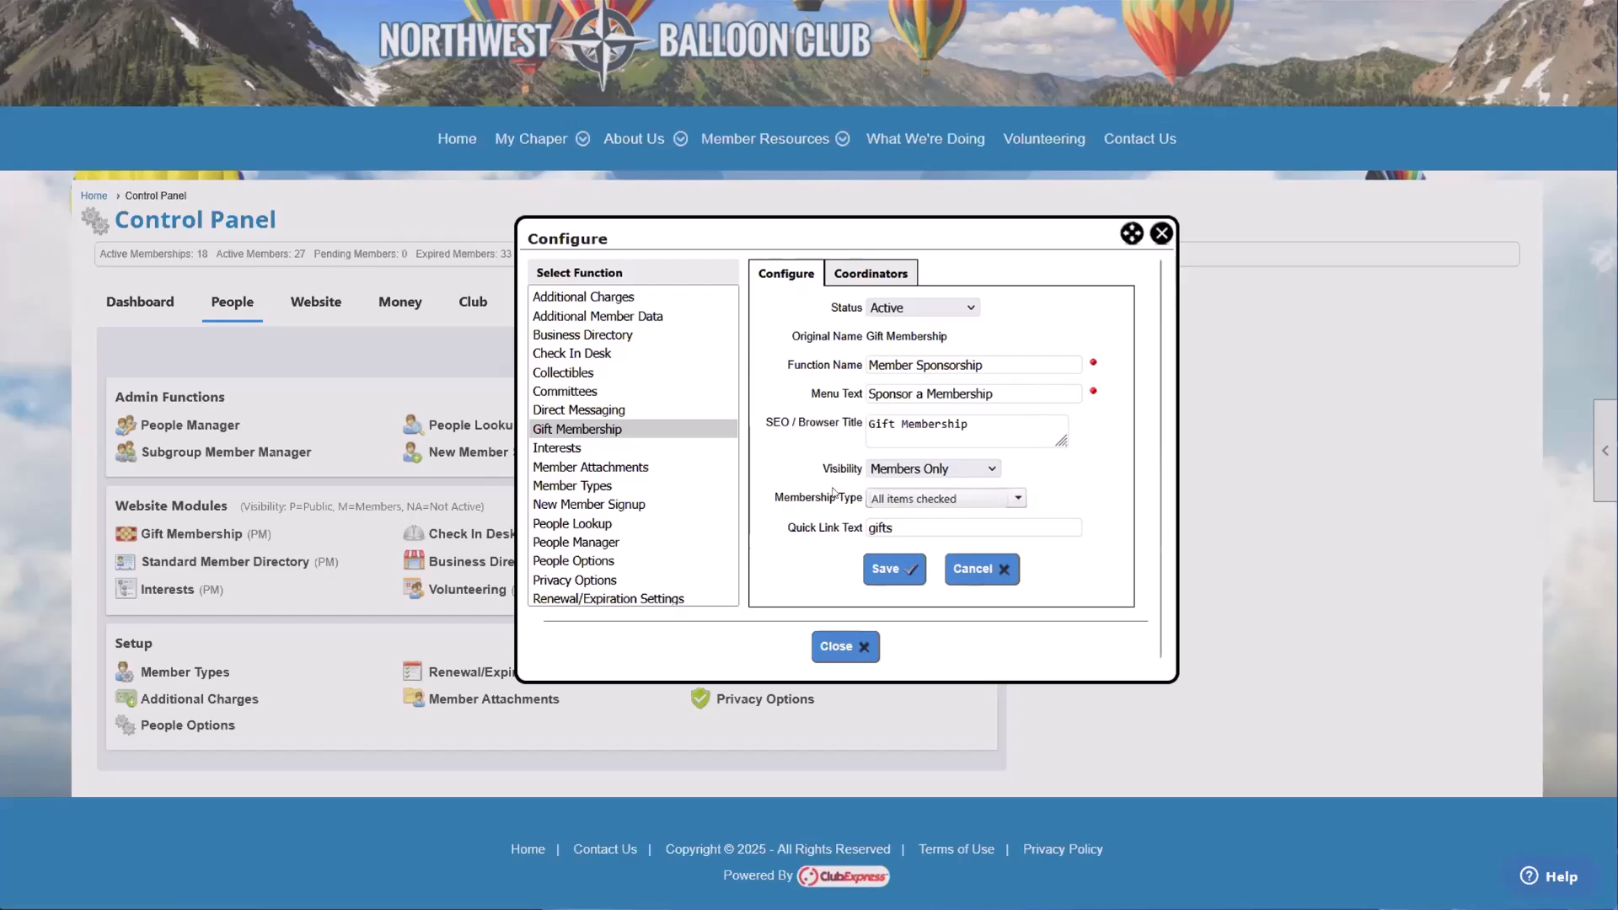
Step: Exclude Local Business and Student Membership from the membership types allowed to see the function, and review the type list
drag(773, 500, 854, 502)
click(853, 502)
click(894, 497)
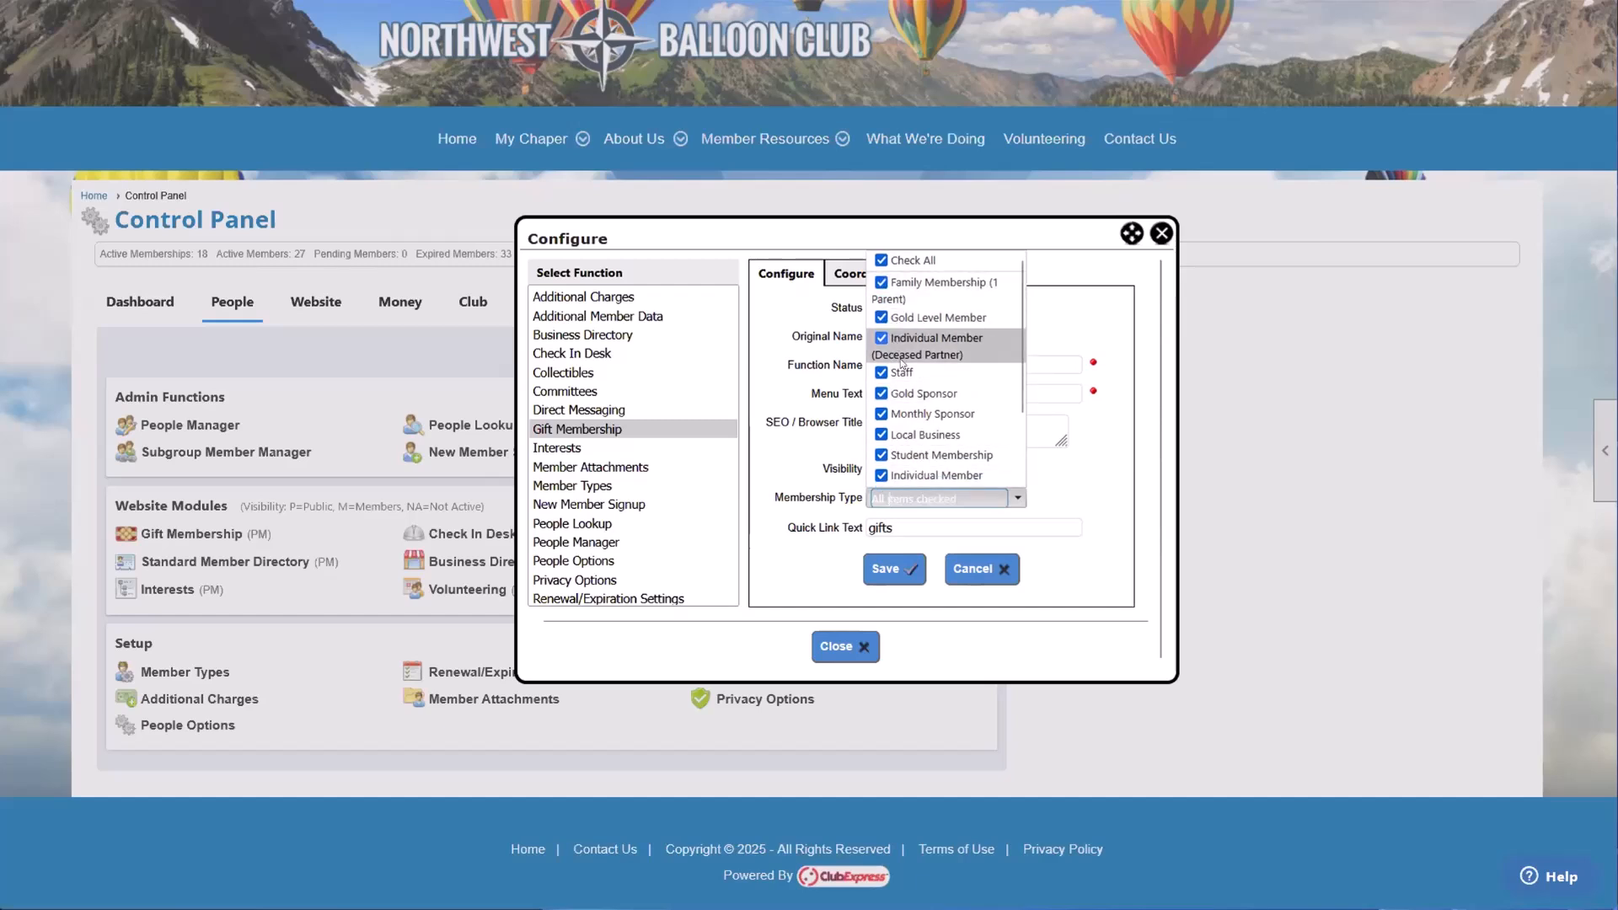
click(881, 435)
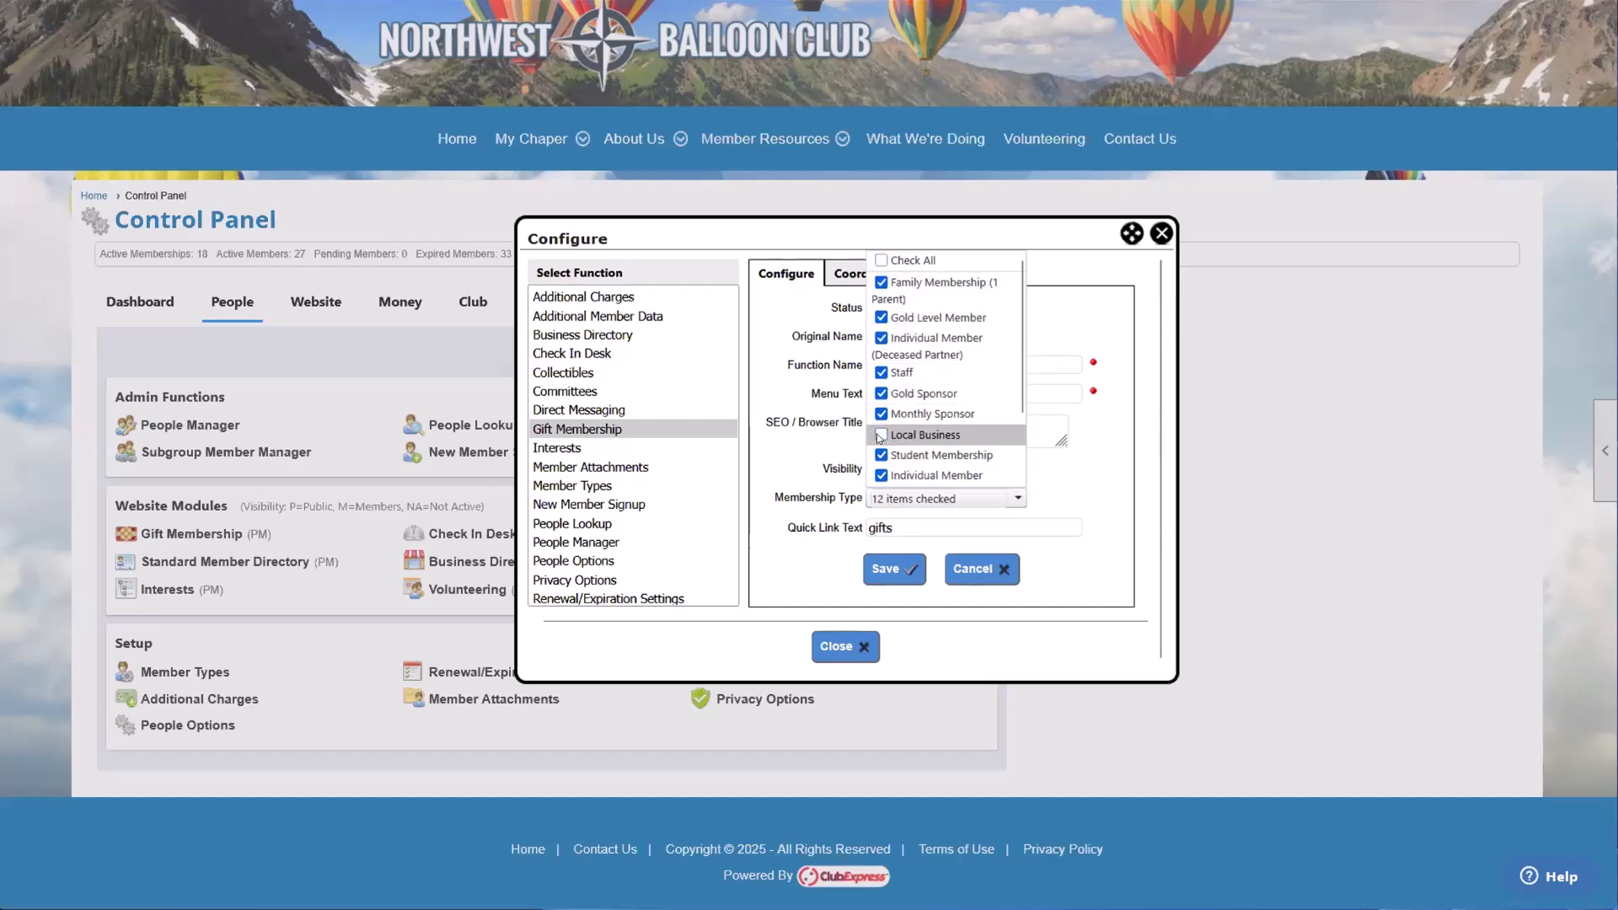
click(880, 455)
click(1060, 465)
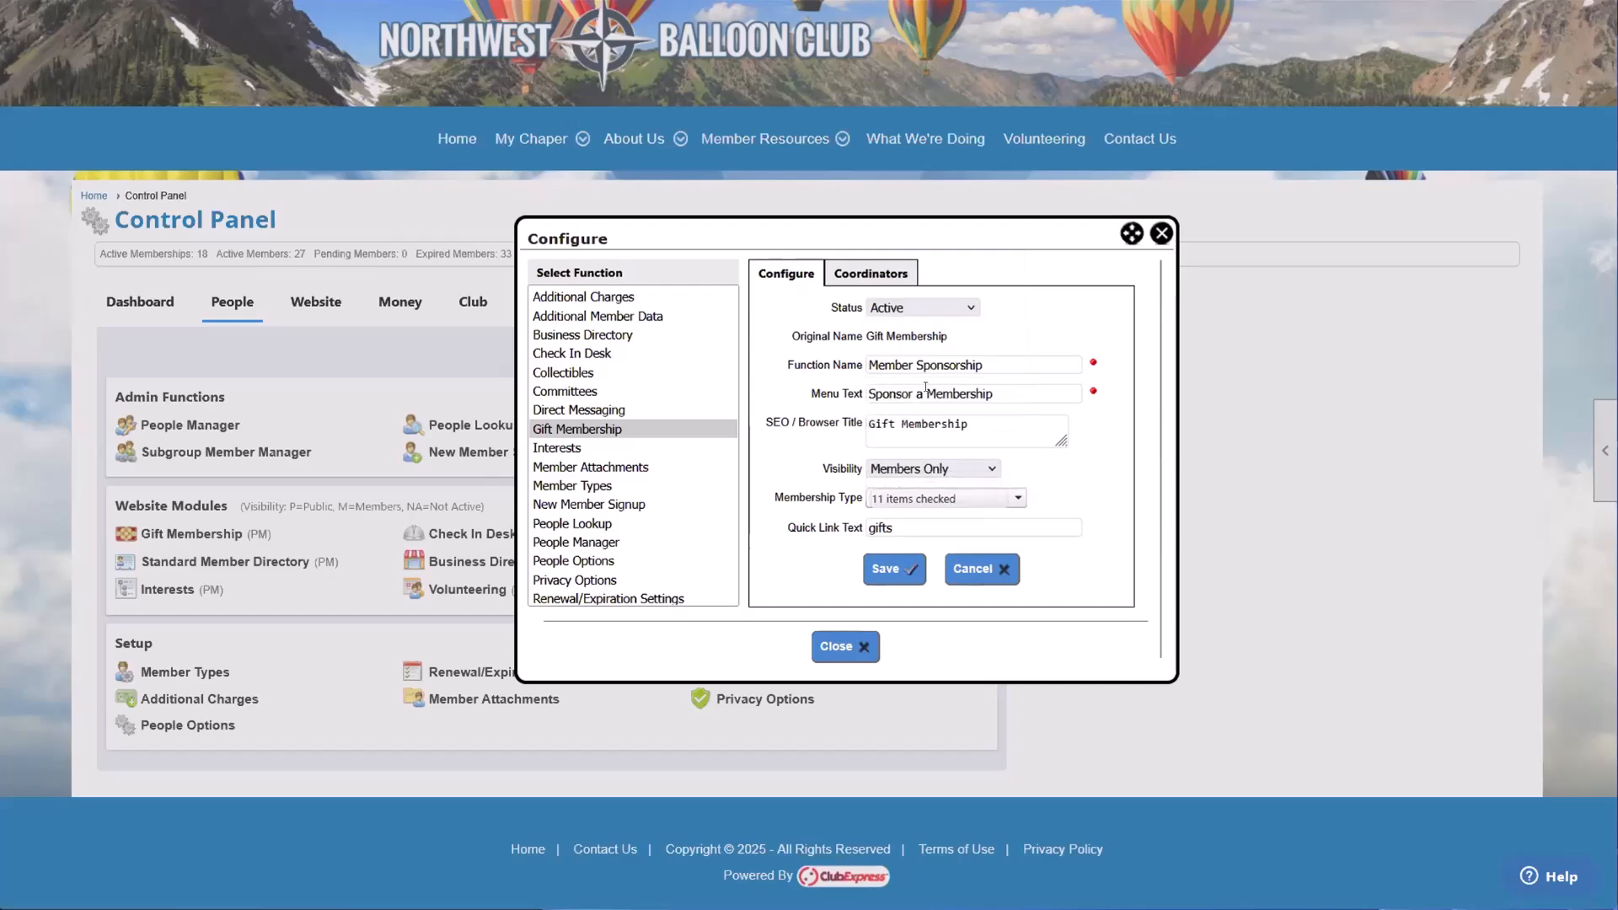
click(936, 498)
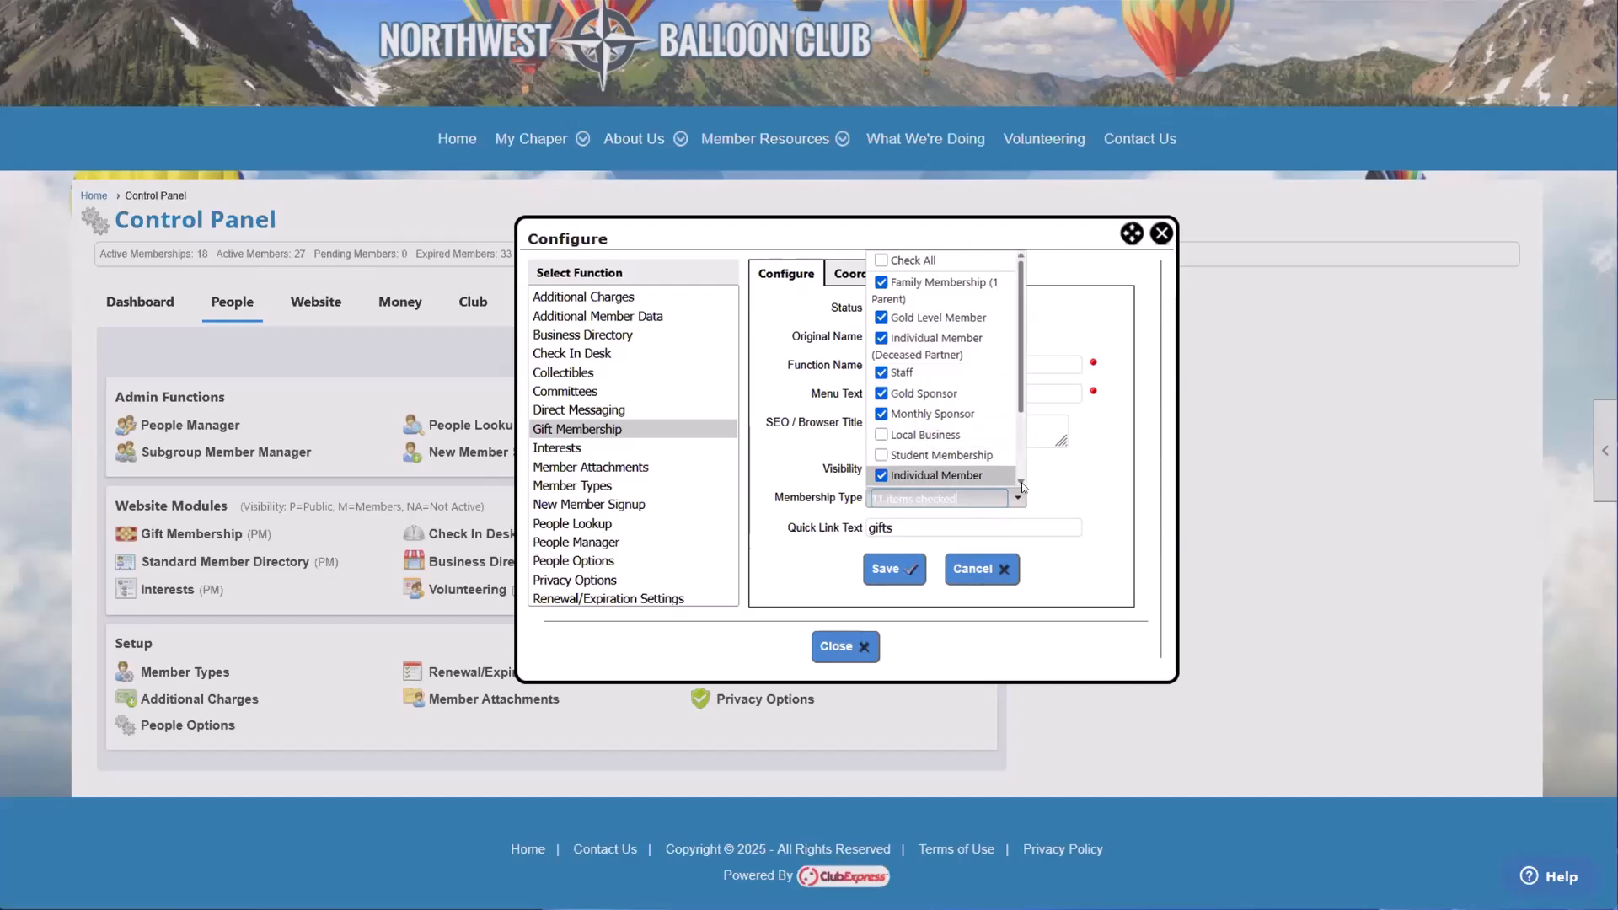
click(1068, 495)
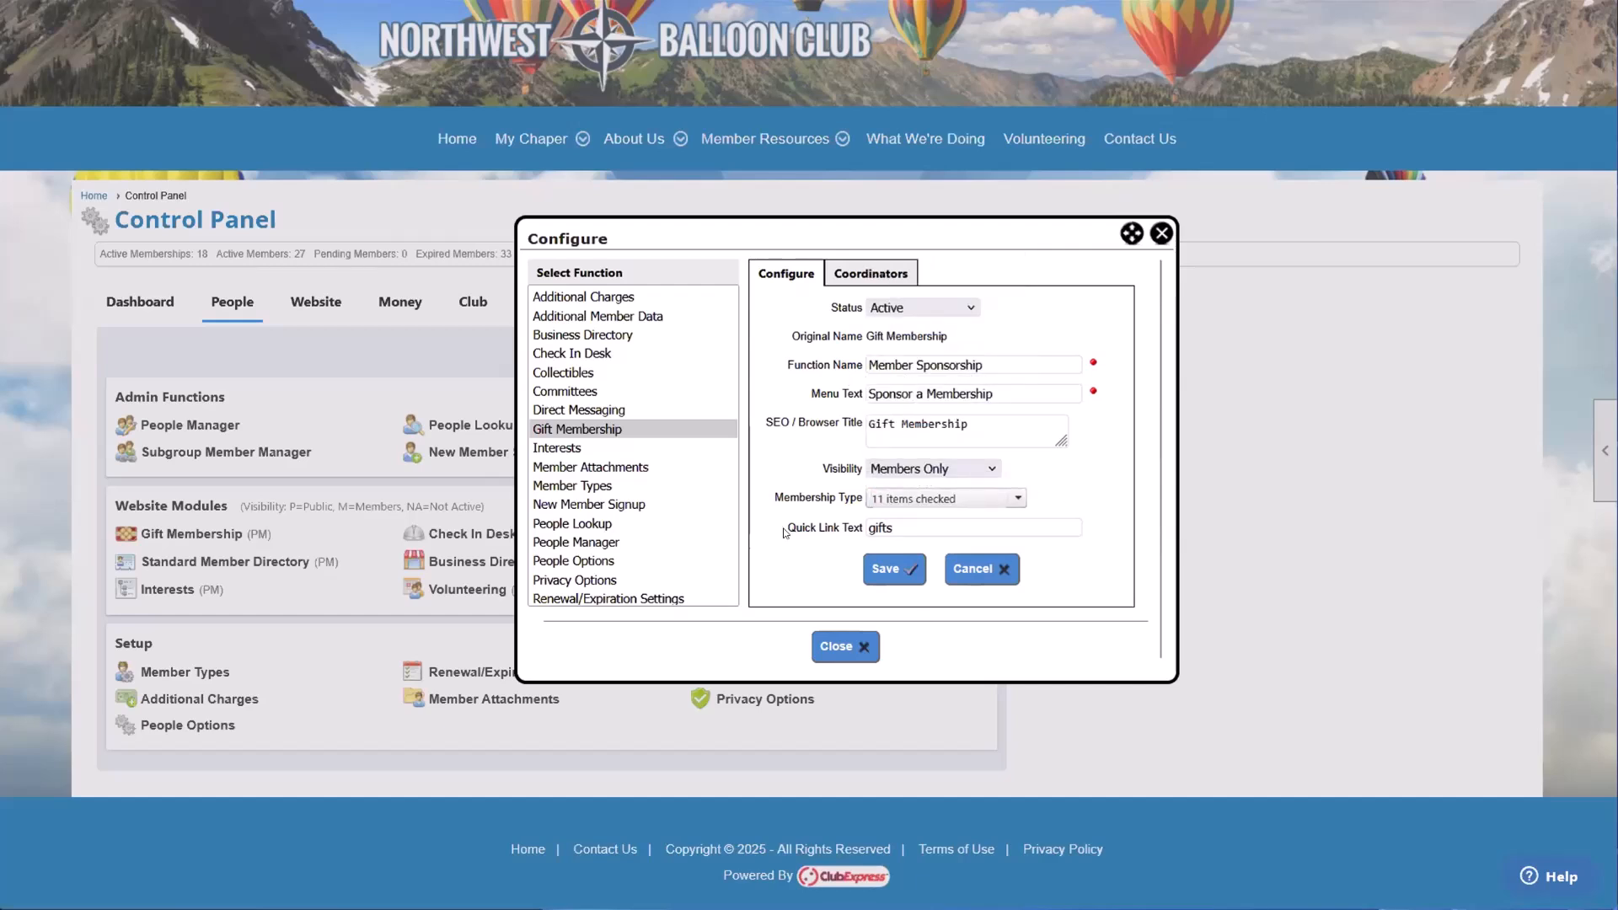
Step: Examine the Quick Link Text field and compare it with the Function Name, leaving both values as they are
drag(786, 530, 856, 529)
click(860, 531)
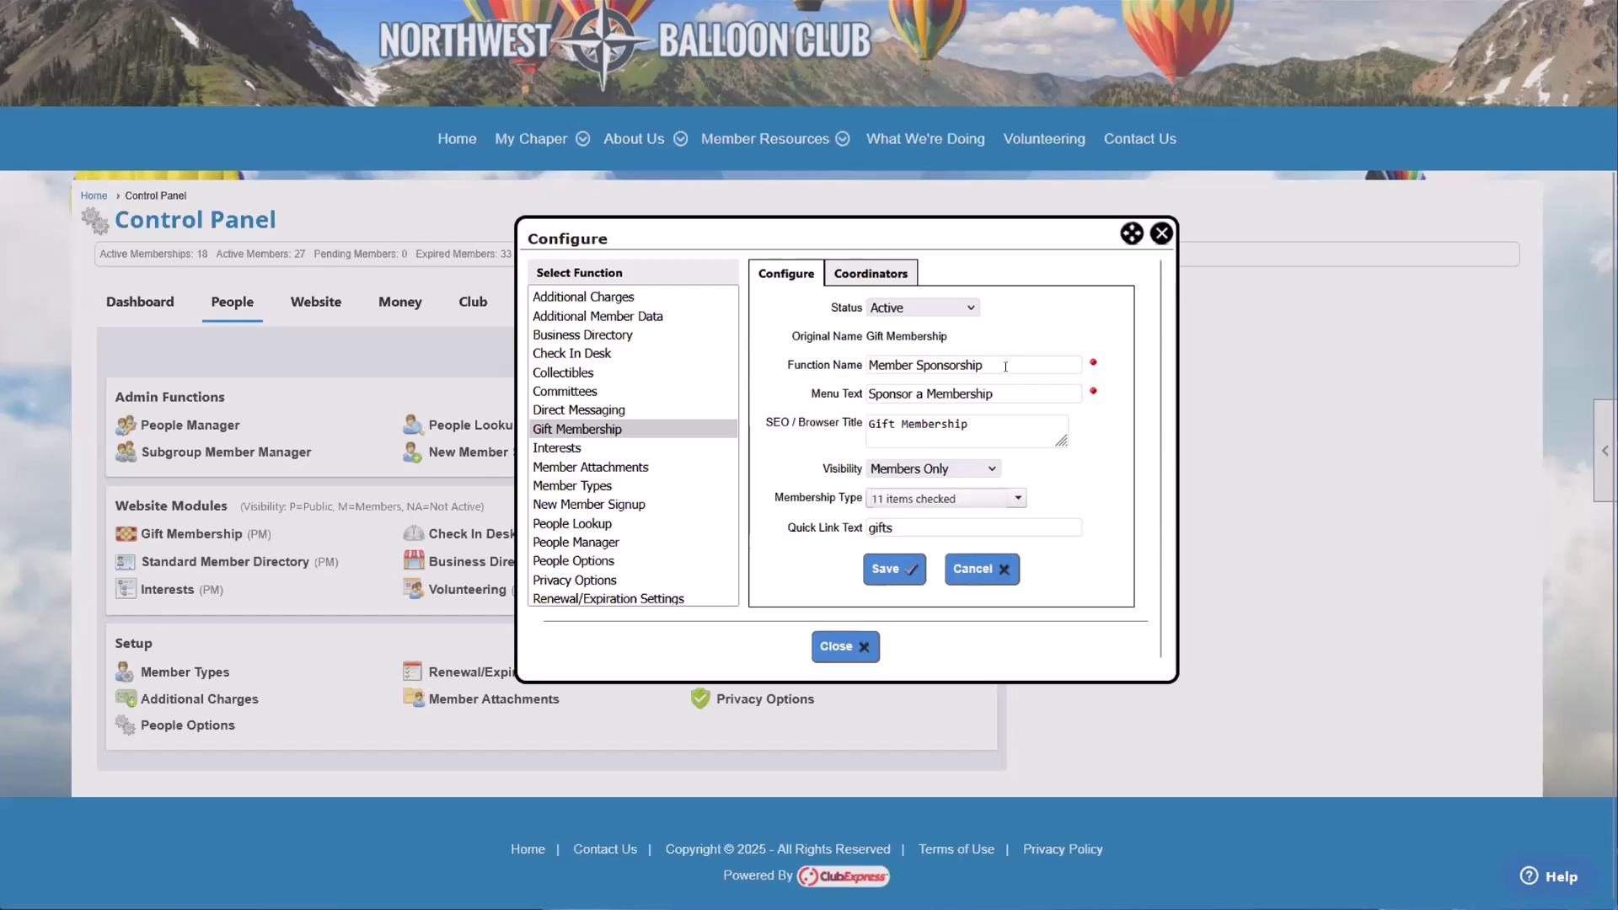
drag(1005, 366, 853, 364)
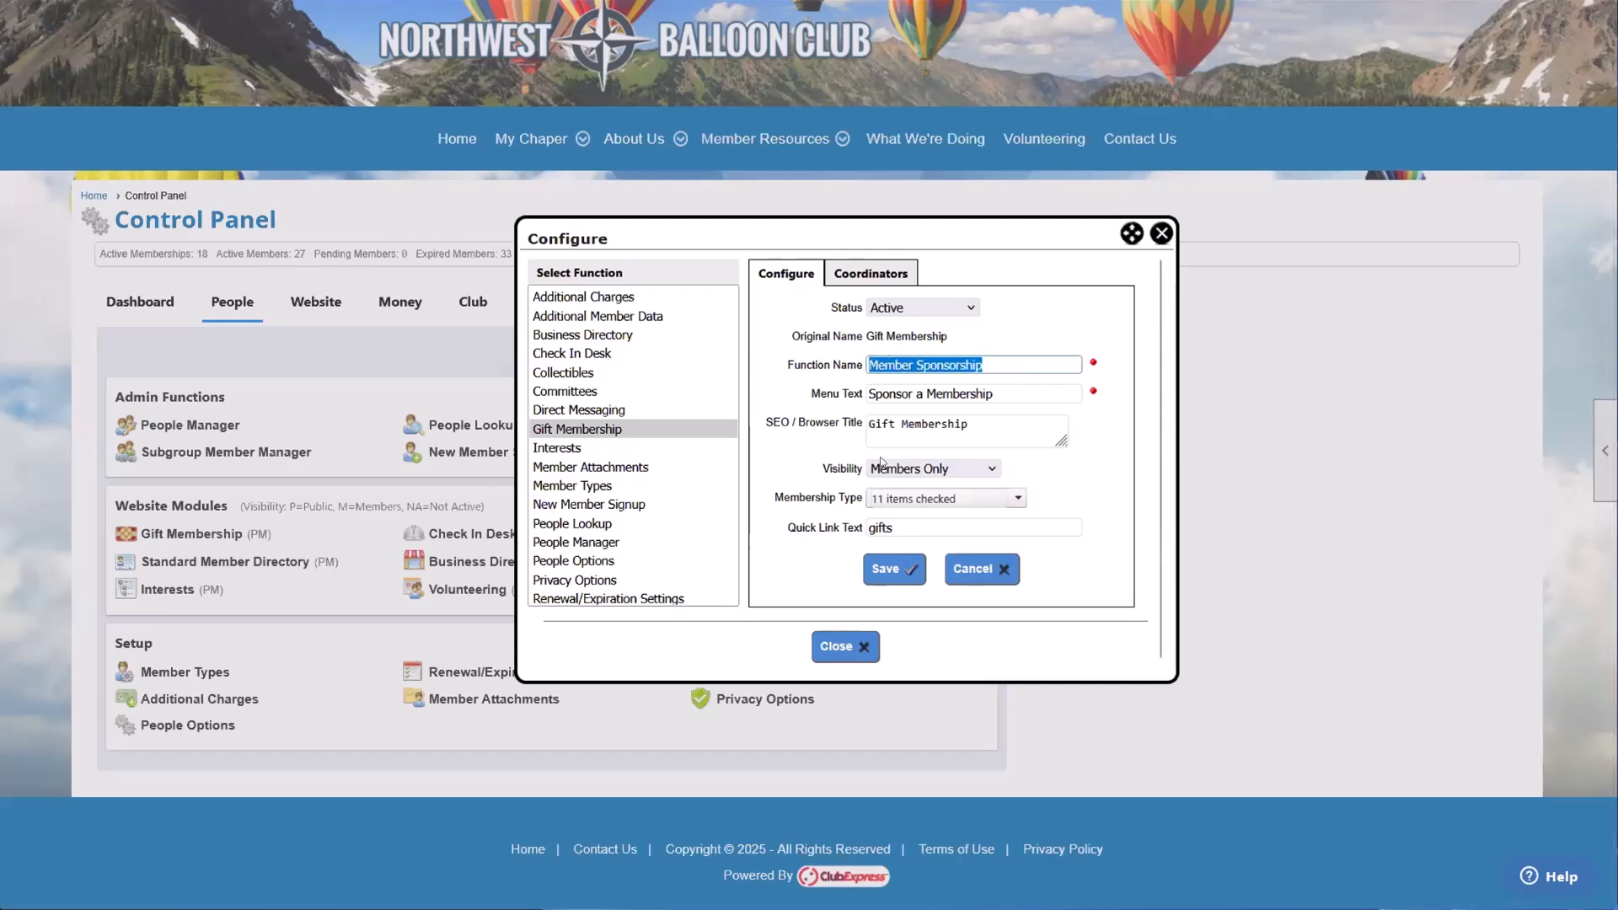
click(826, 515)
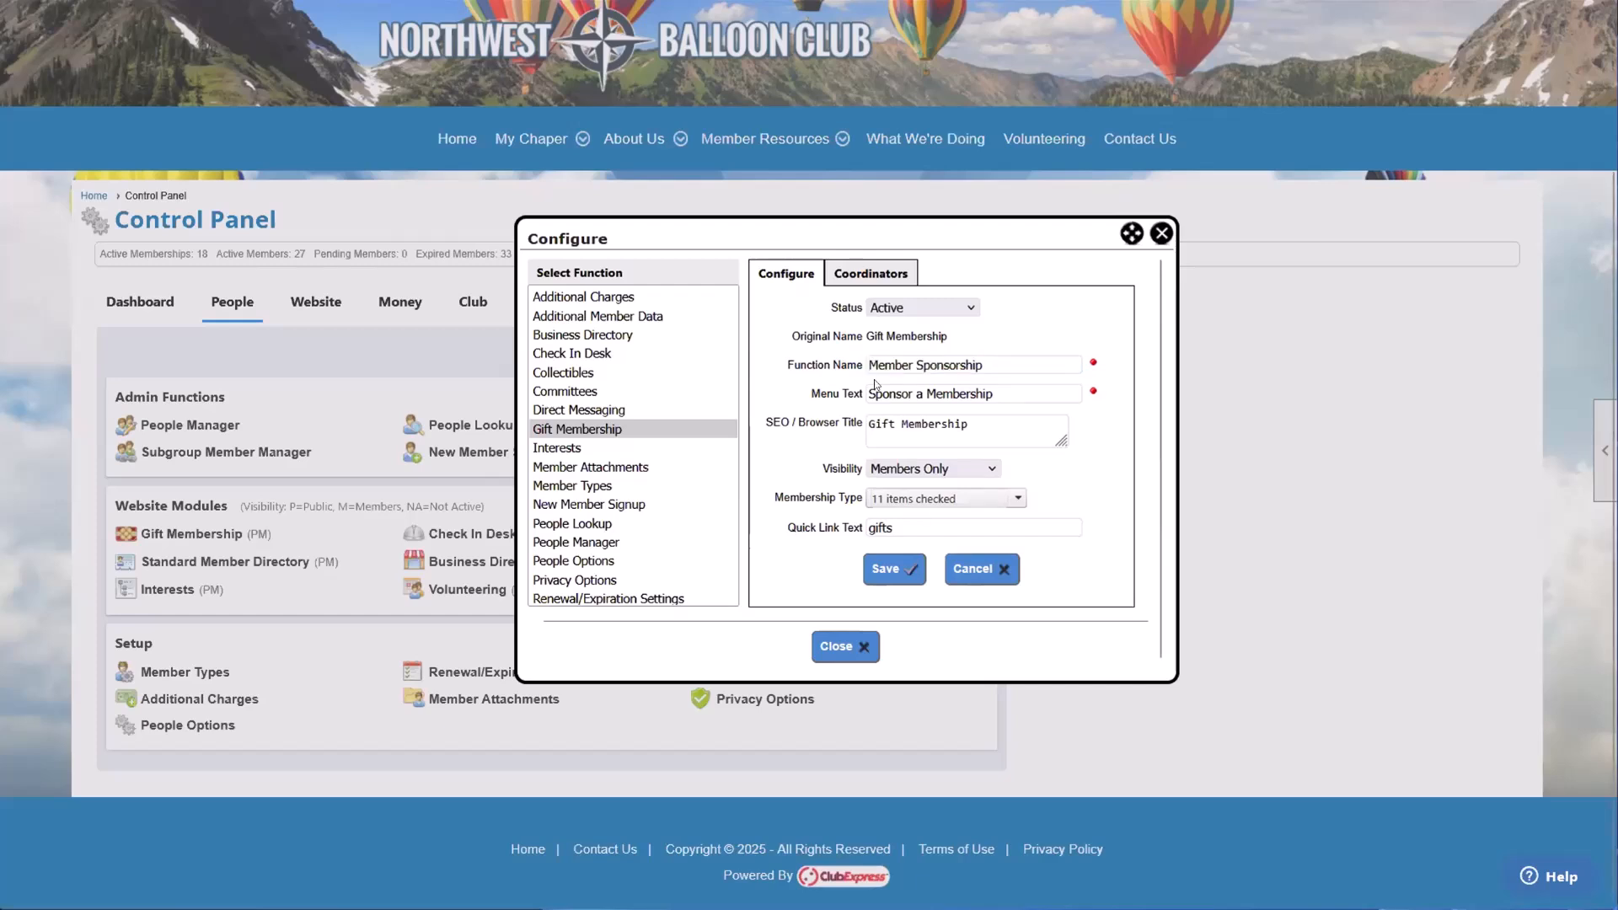
double_click(923, 526)
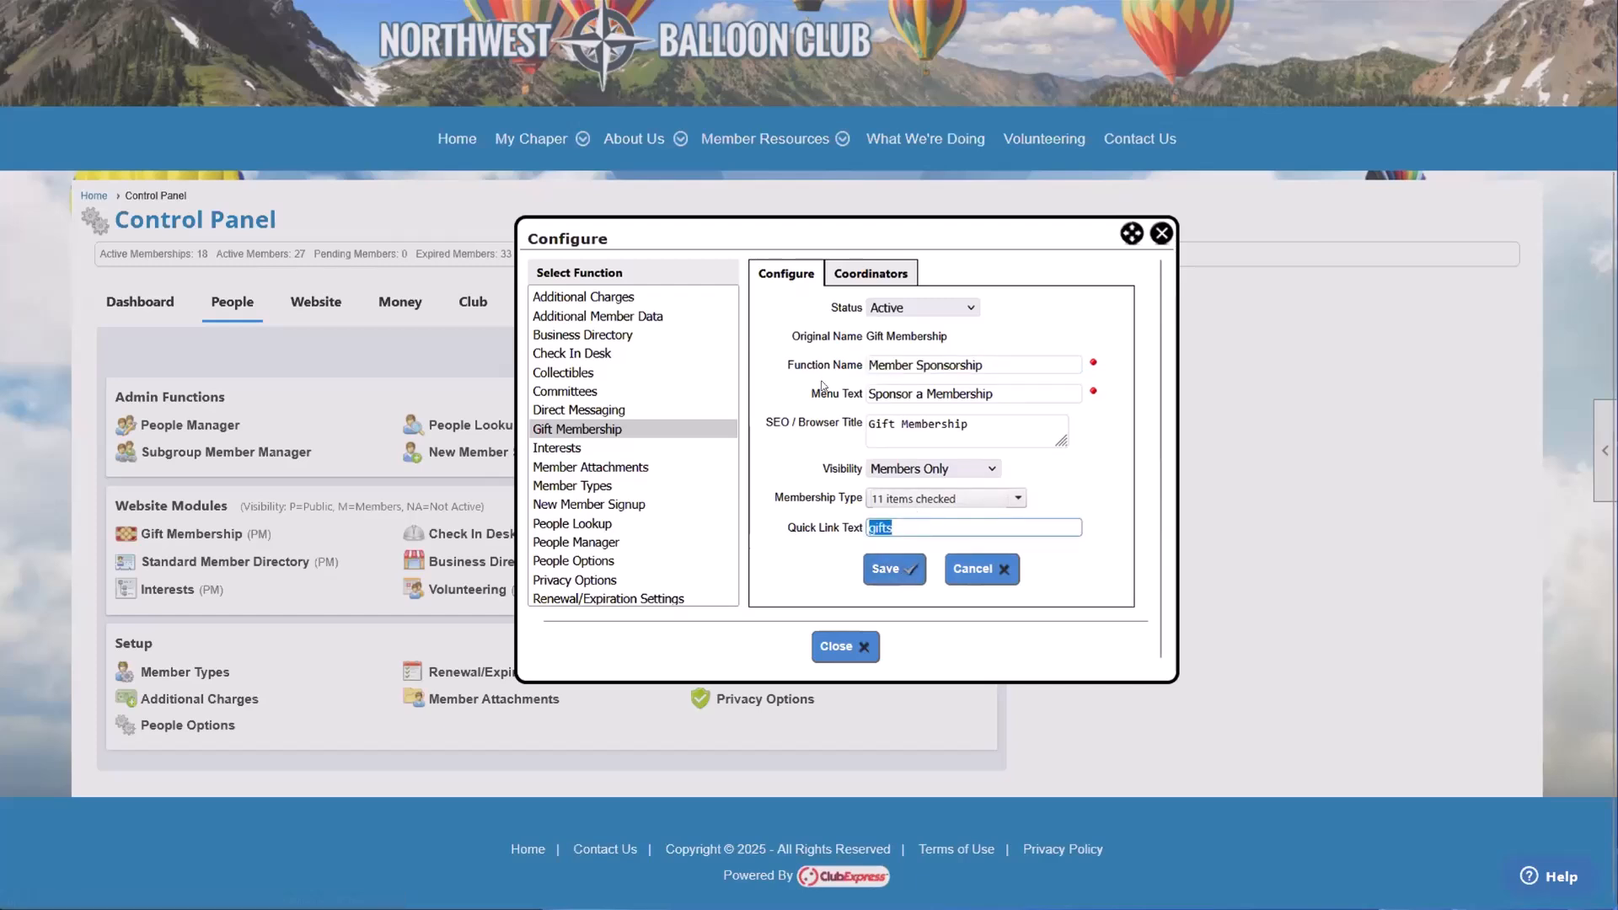
drag(896, 529, 853, 540)
click(911, 526)
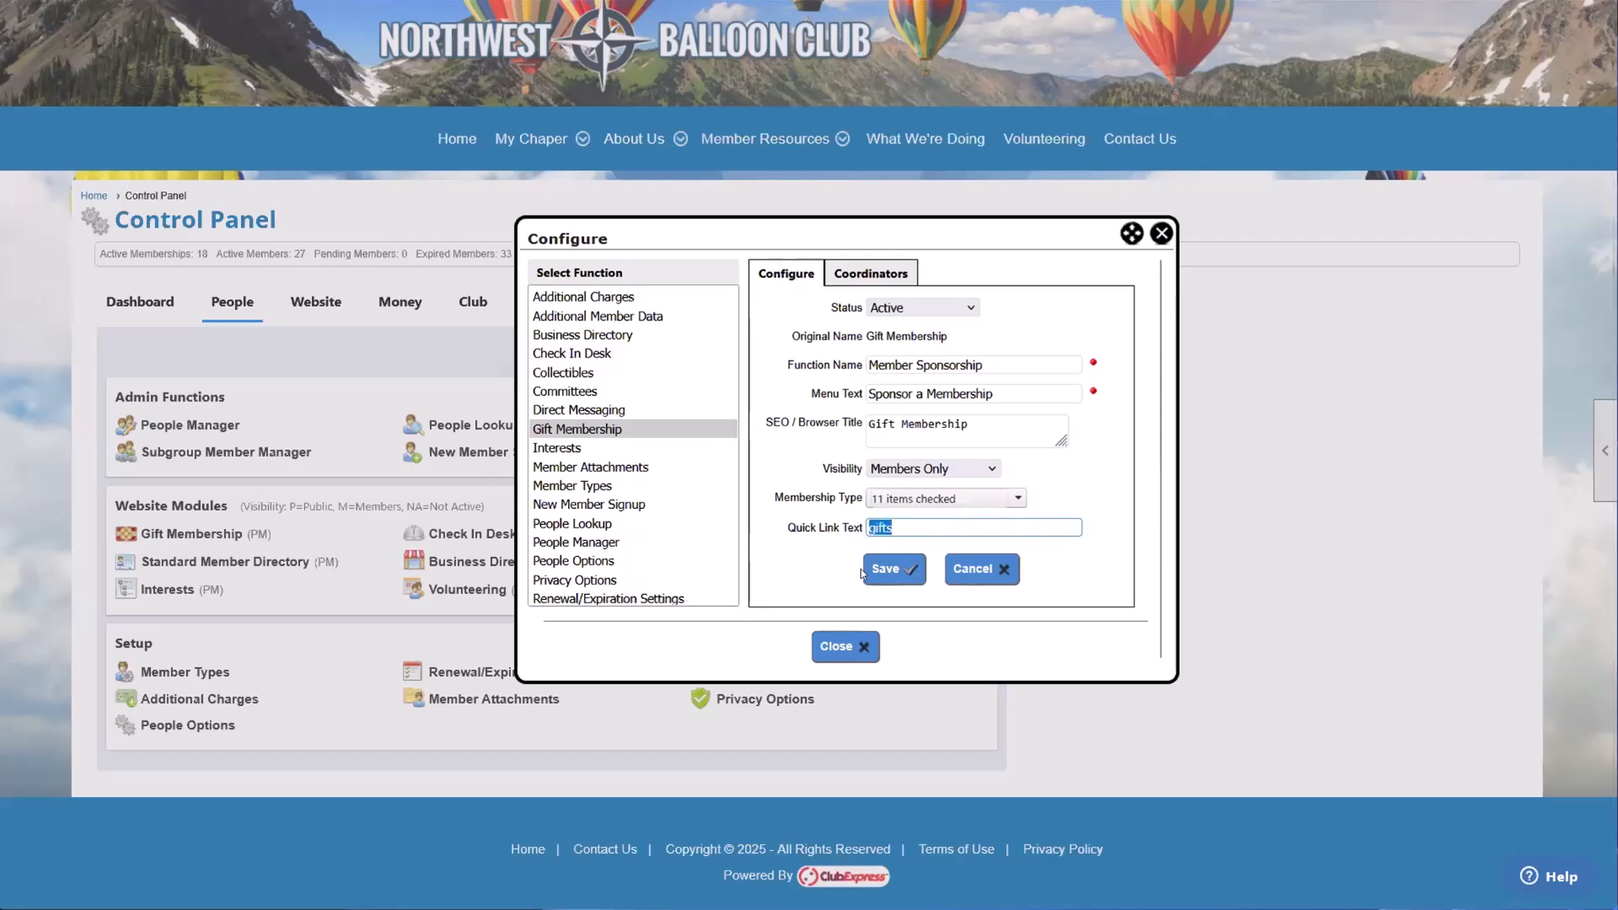
click(842, 568)
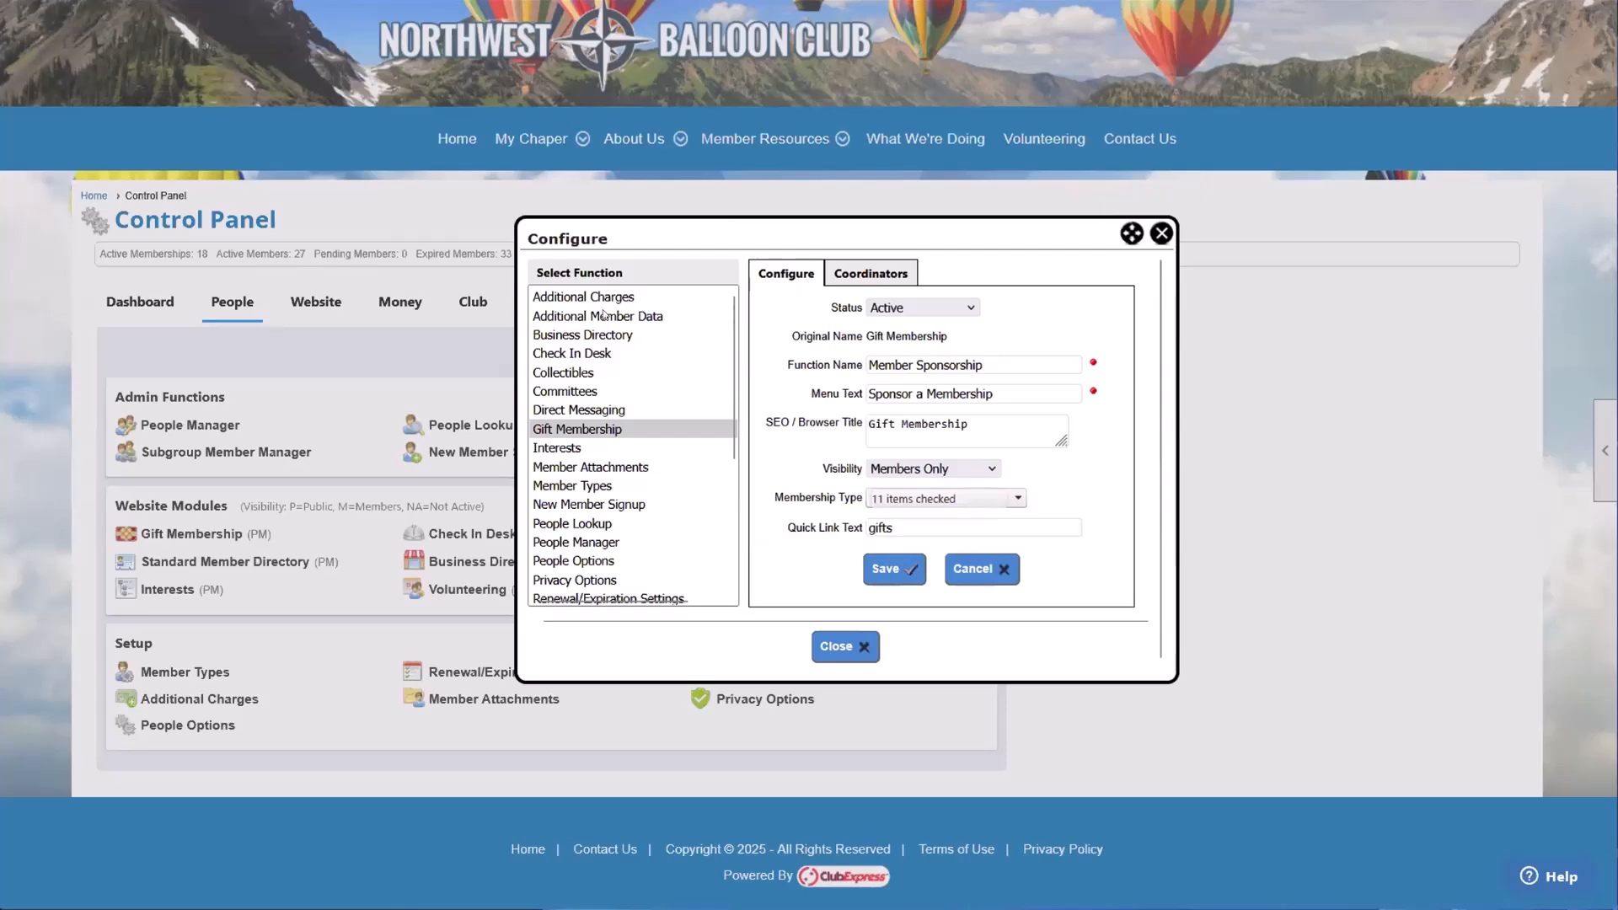
Step: Reposition the Configure dialog, start adding a coordinator for the Gift Membership function, and list all members
drag(719, 231, 1024, 197)
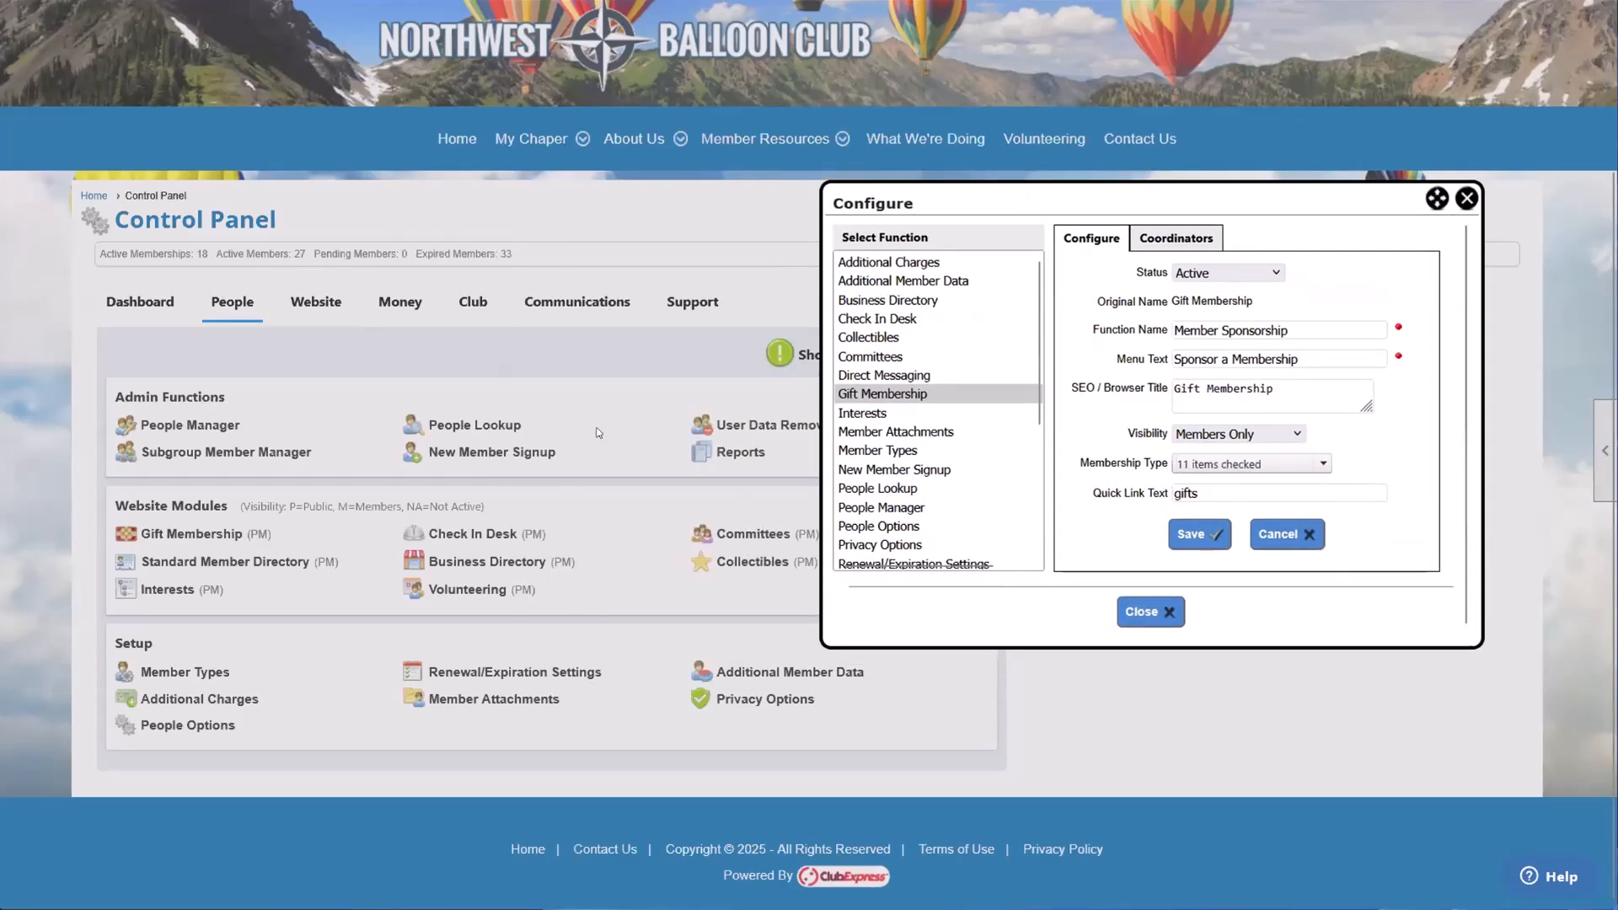
drag(1125, 202, 901, 201)
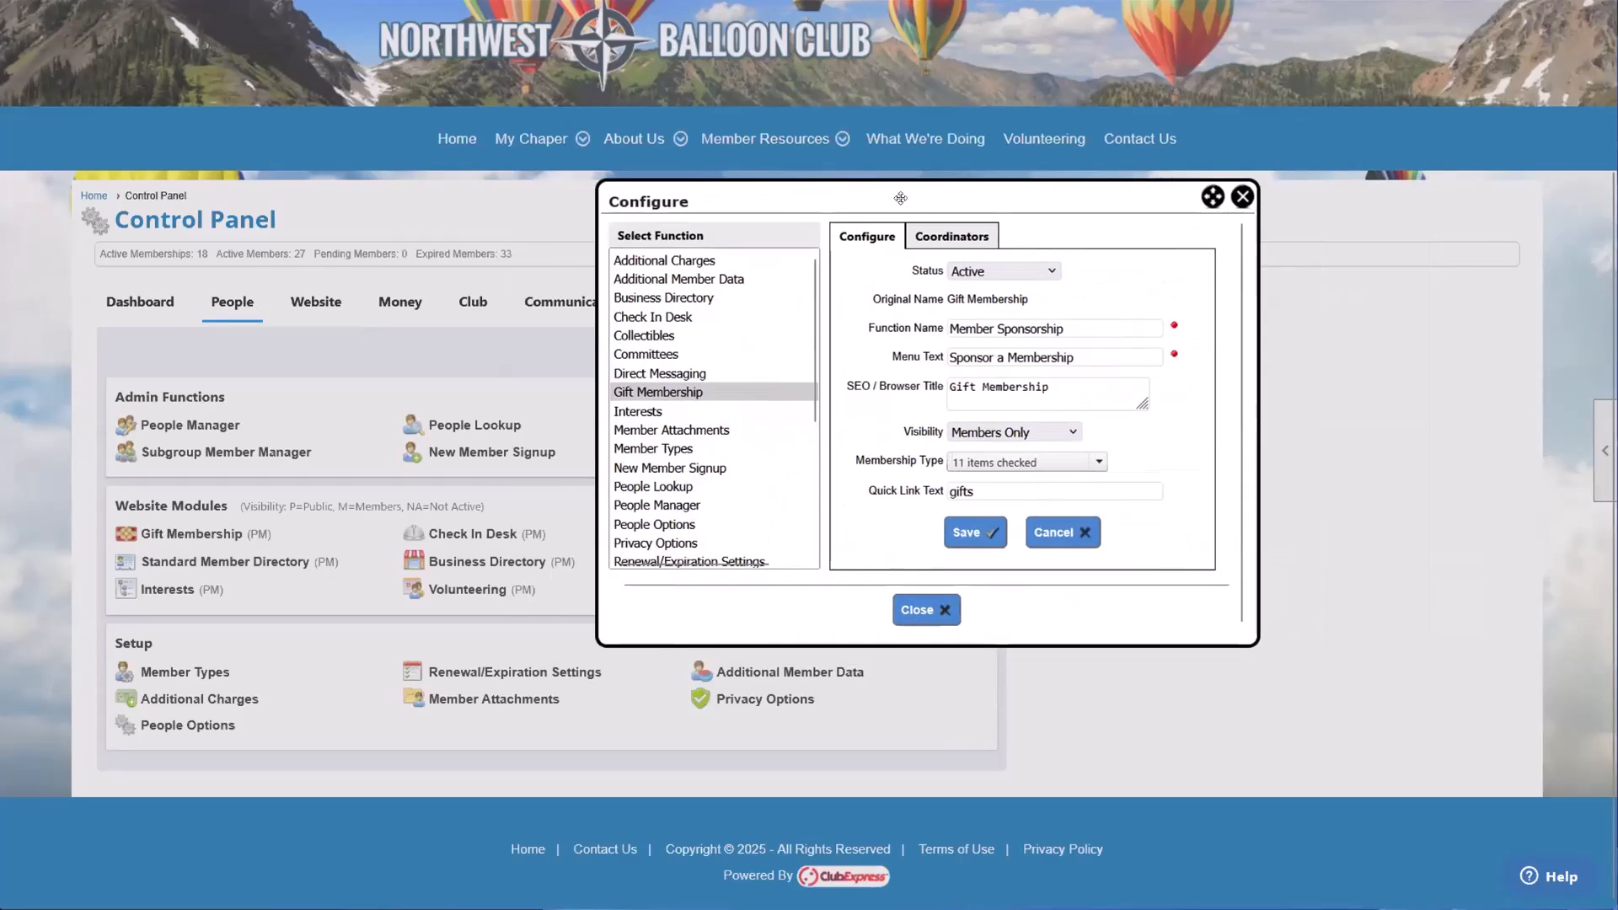
click(950, 243)
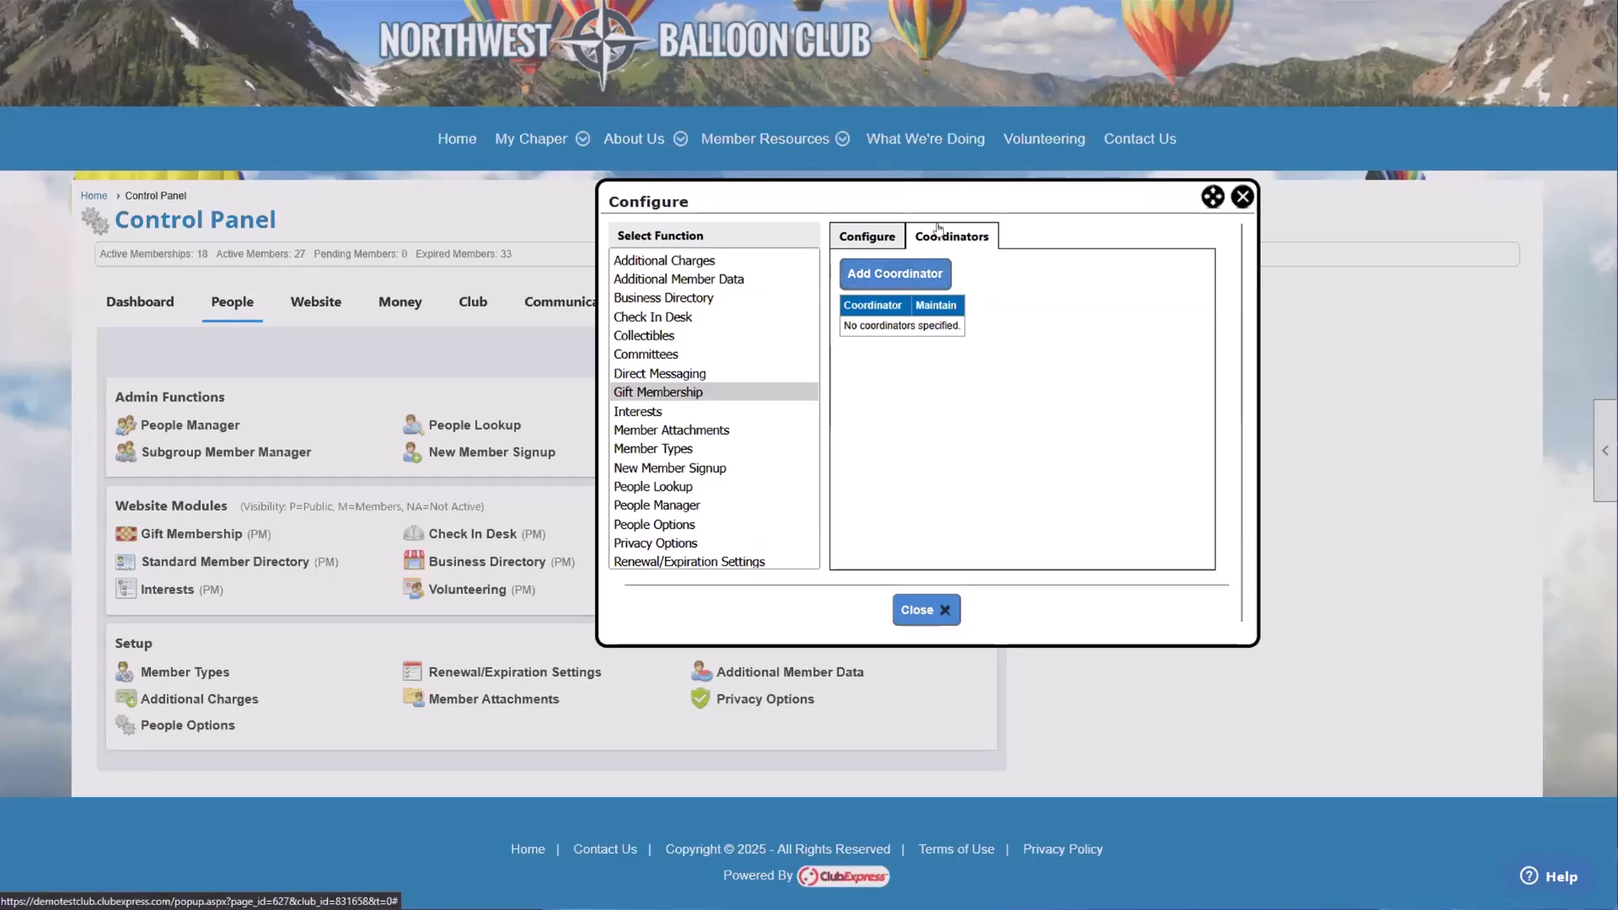
click(938, 282)
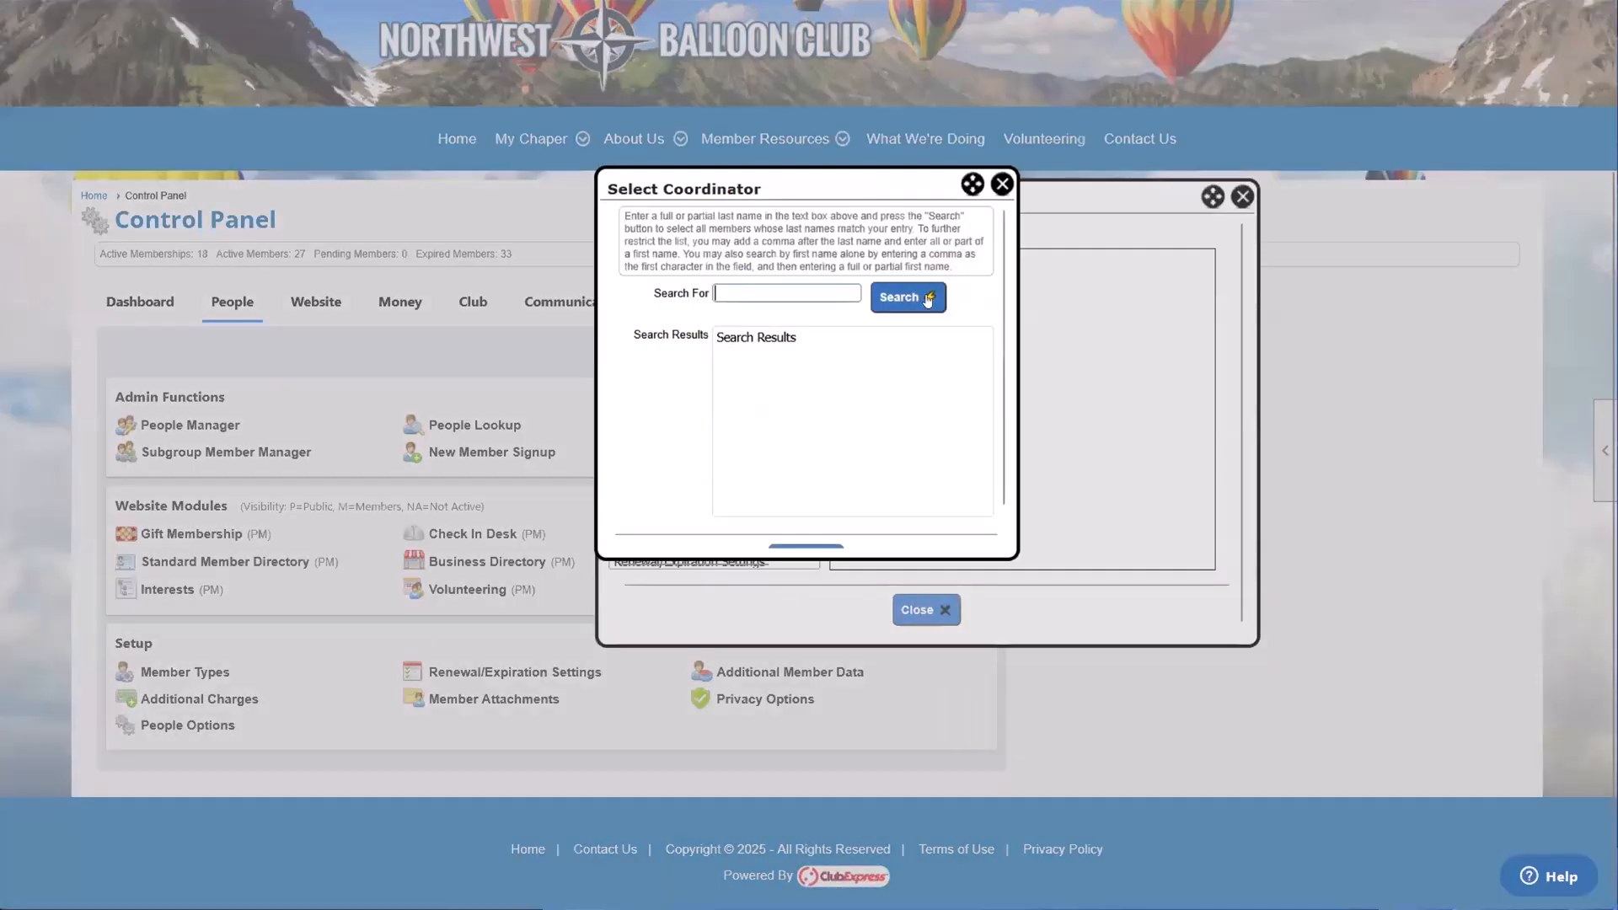
click(901, 297)
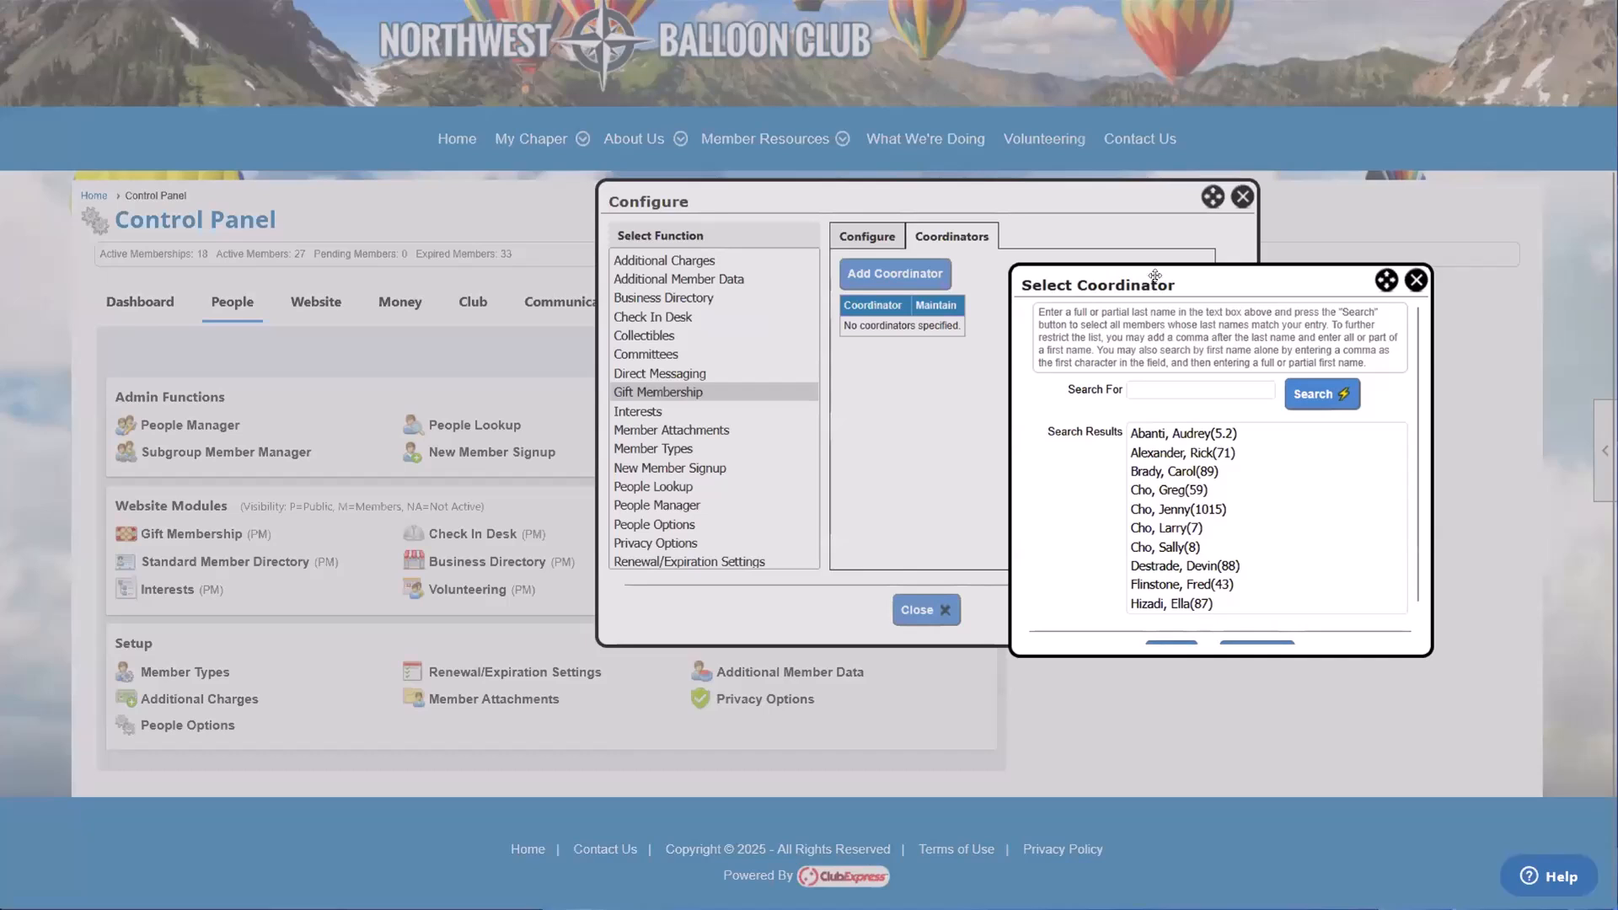
Step: Choose a member near the end of the search results and assign that member as the function's coordinator
click(1052, 407)
click(1052, 446)
click(1065, 502)
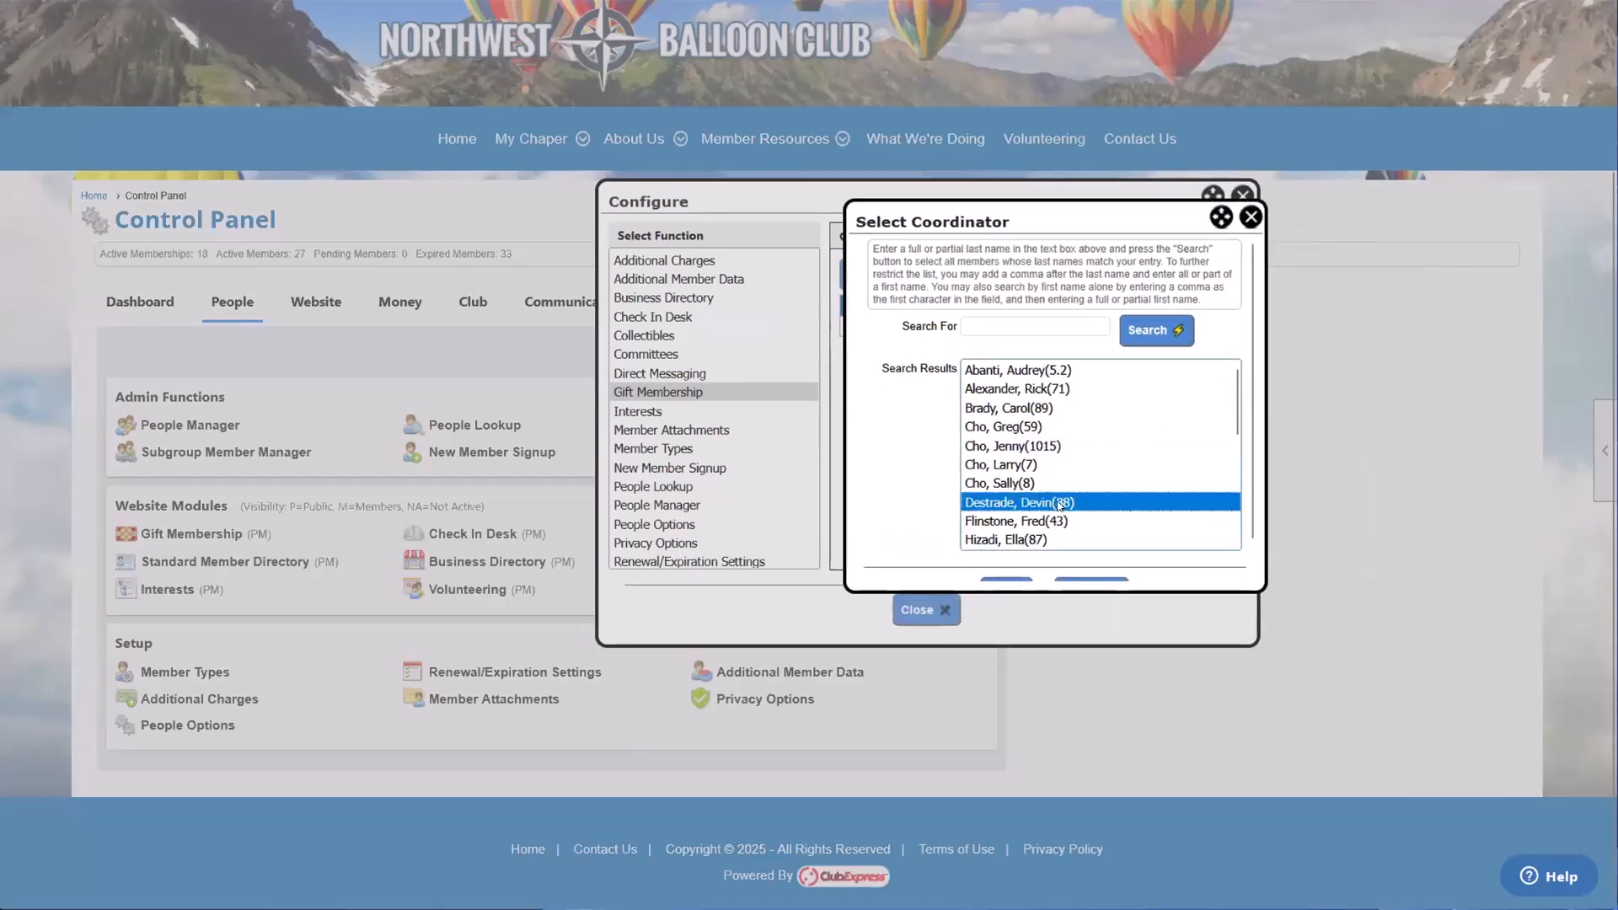
scroll(1064, 502, down, 4)
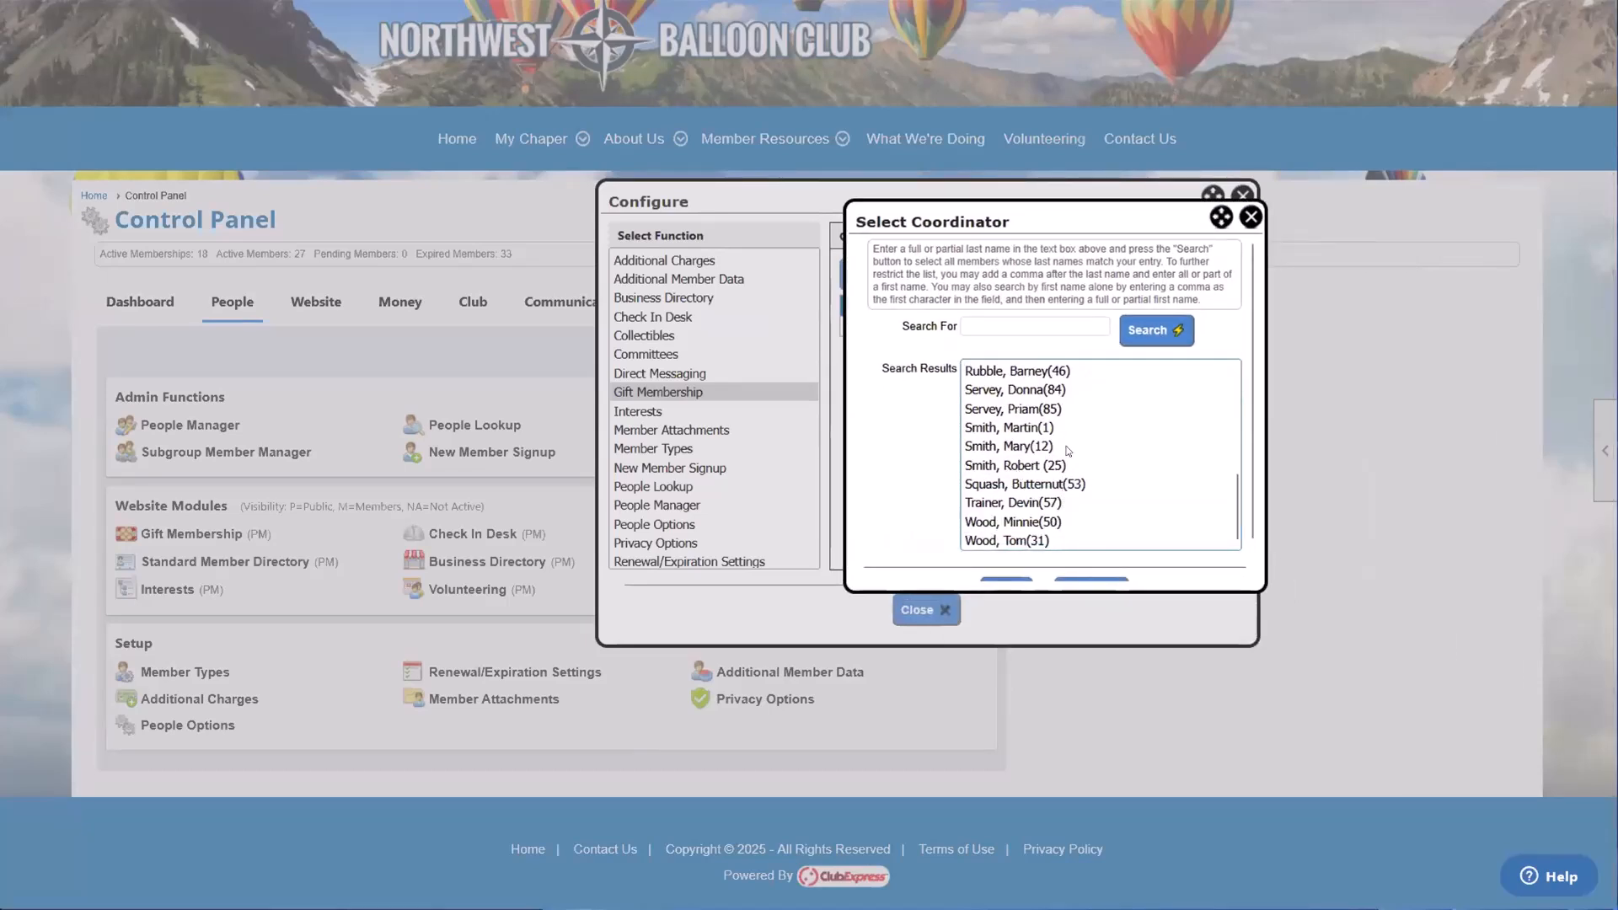
scroll(1106, 486, down, 1)
scroll(1107, 486, down, 1)
click(1107, 469)
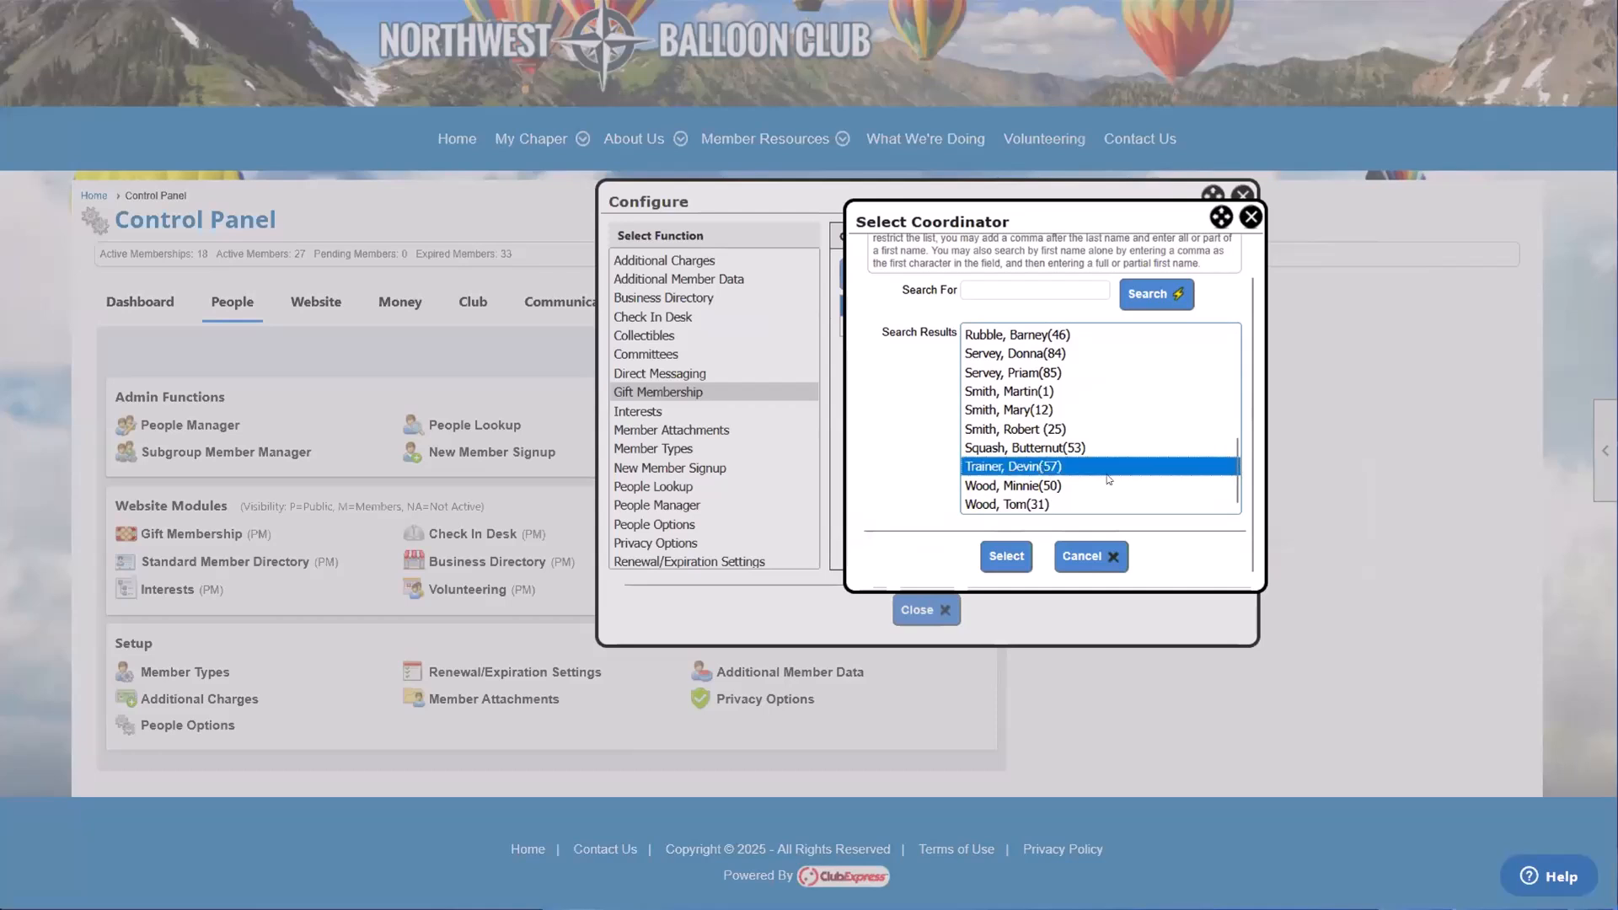
click(1064, 489)
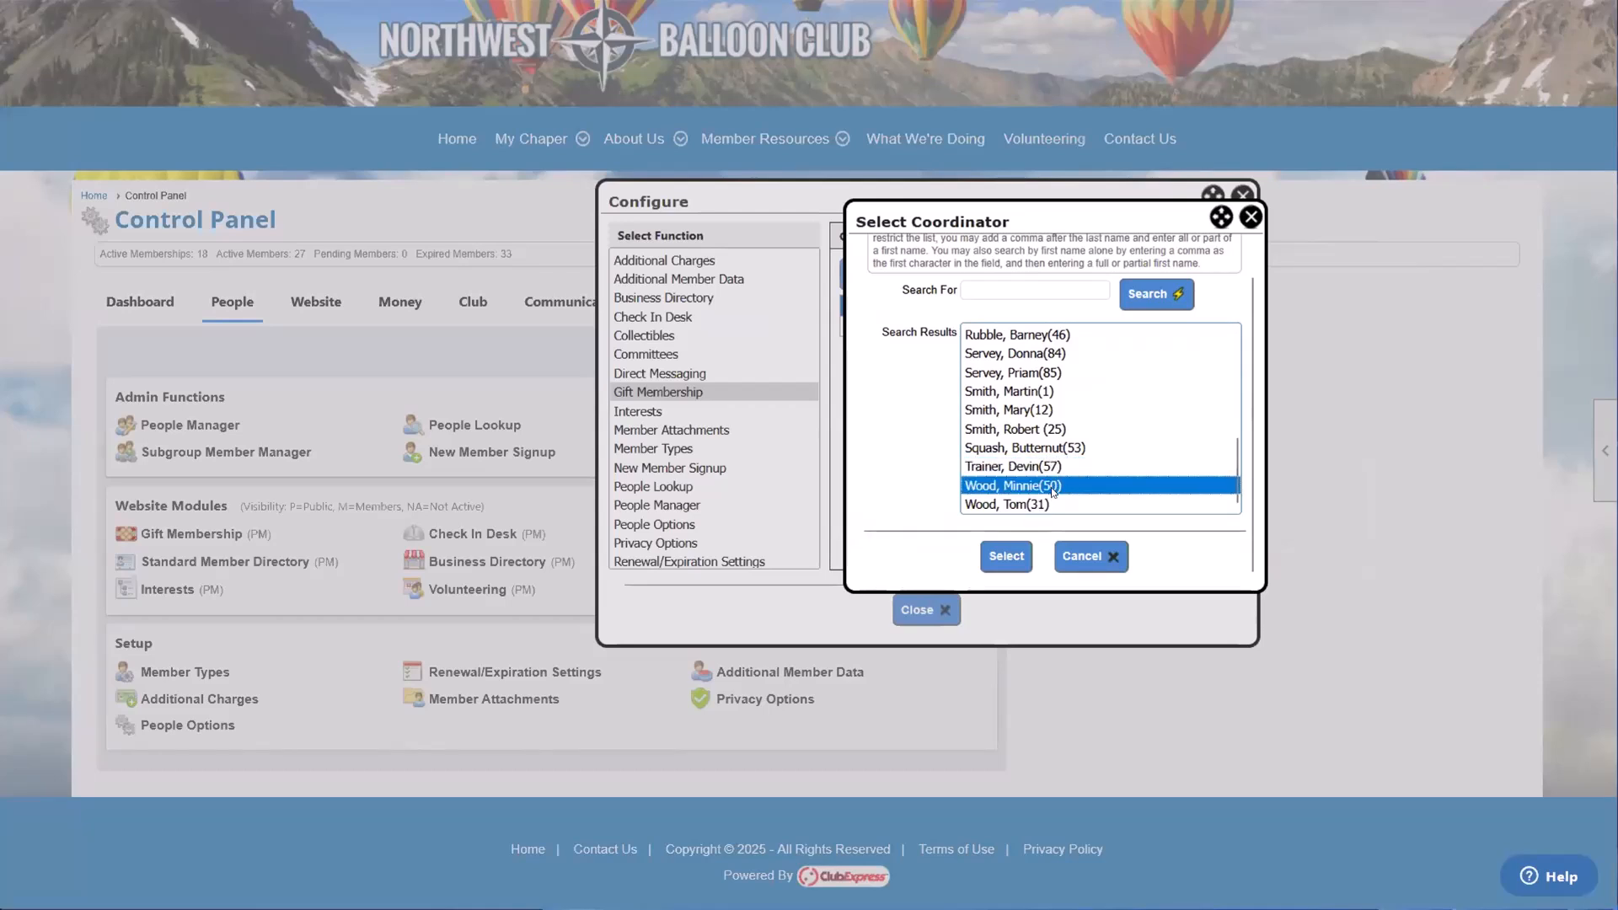
click(1007, 556)
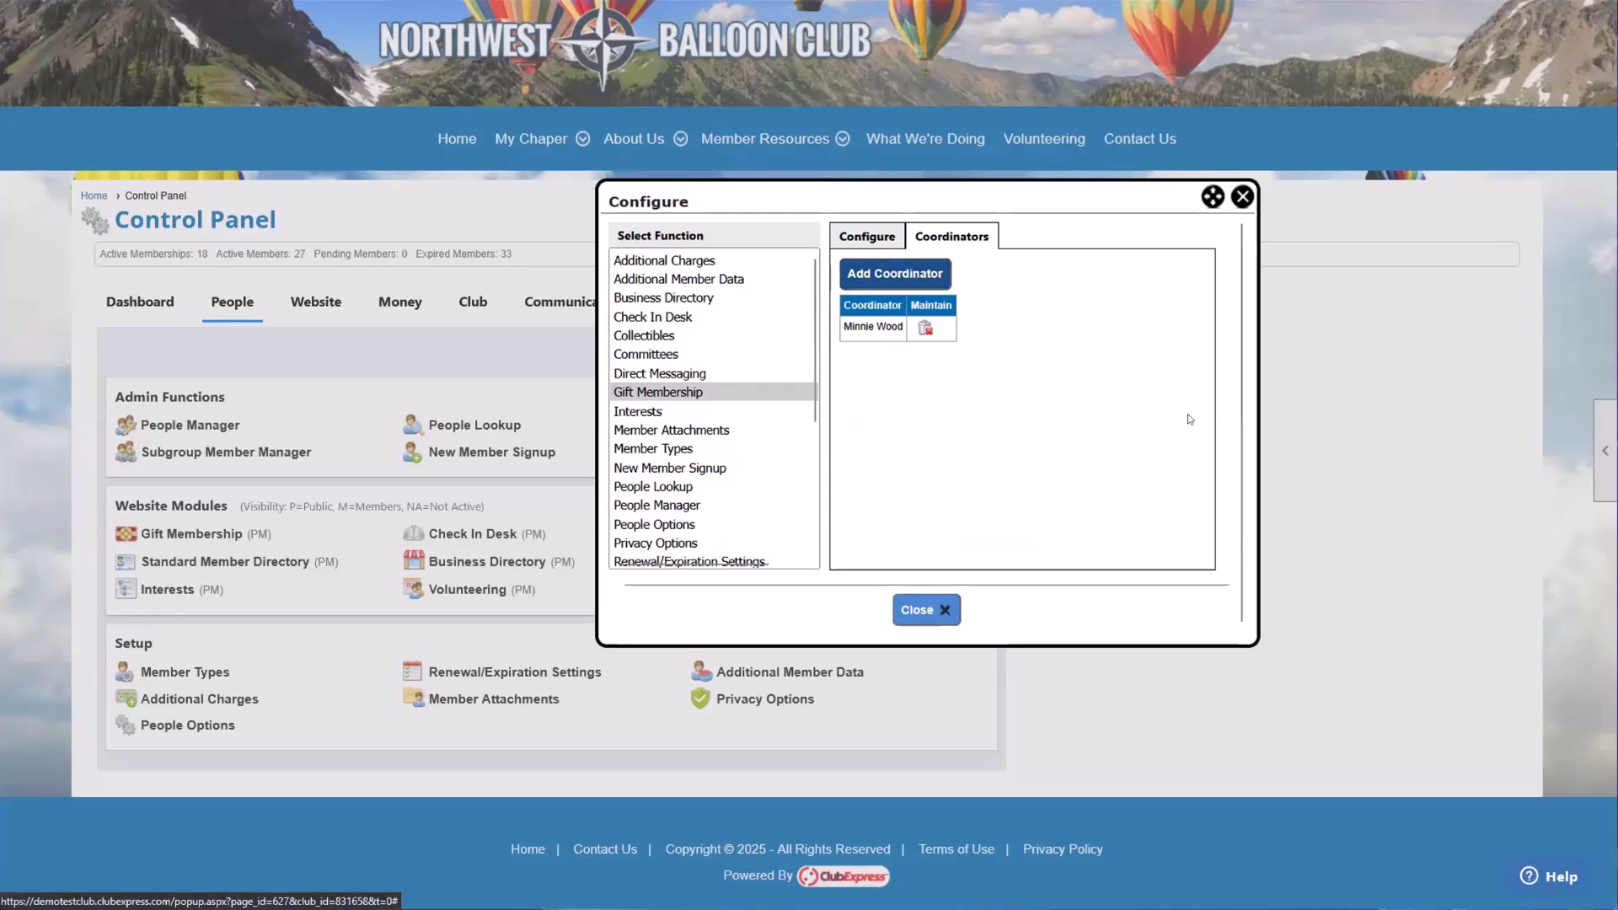
Step: Save the Gift Membership function's configuration and return to the Control Panel's Dashboard
scroll(1187, 413, up, 3)
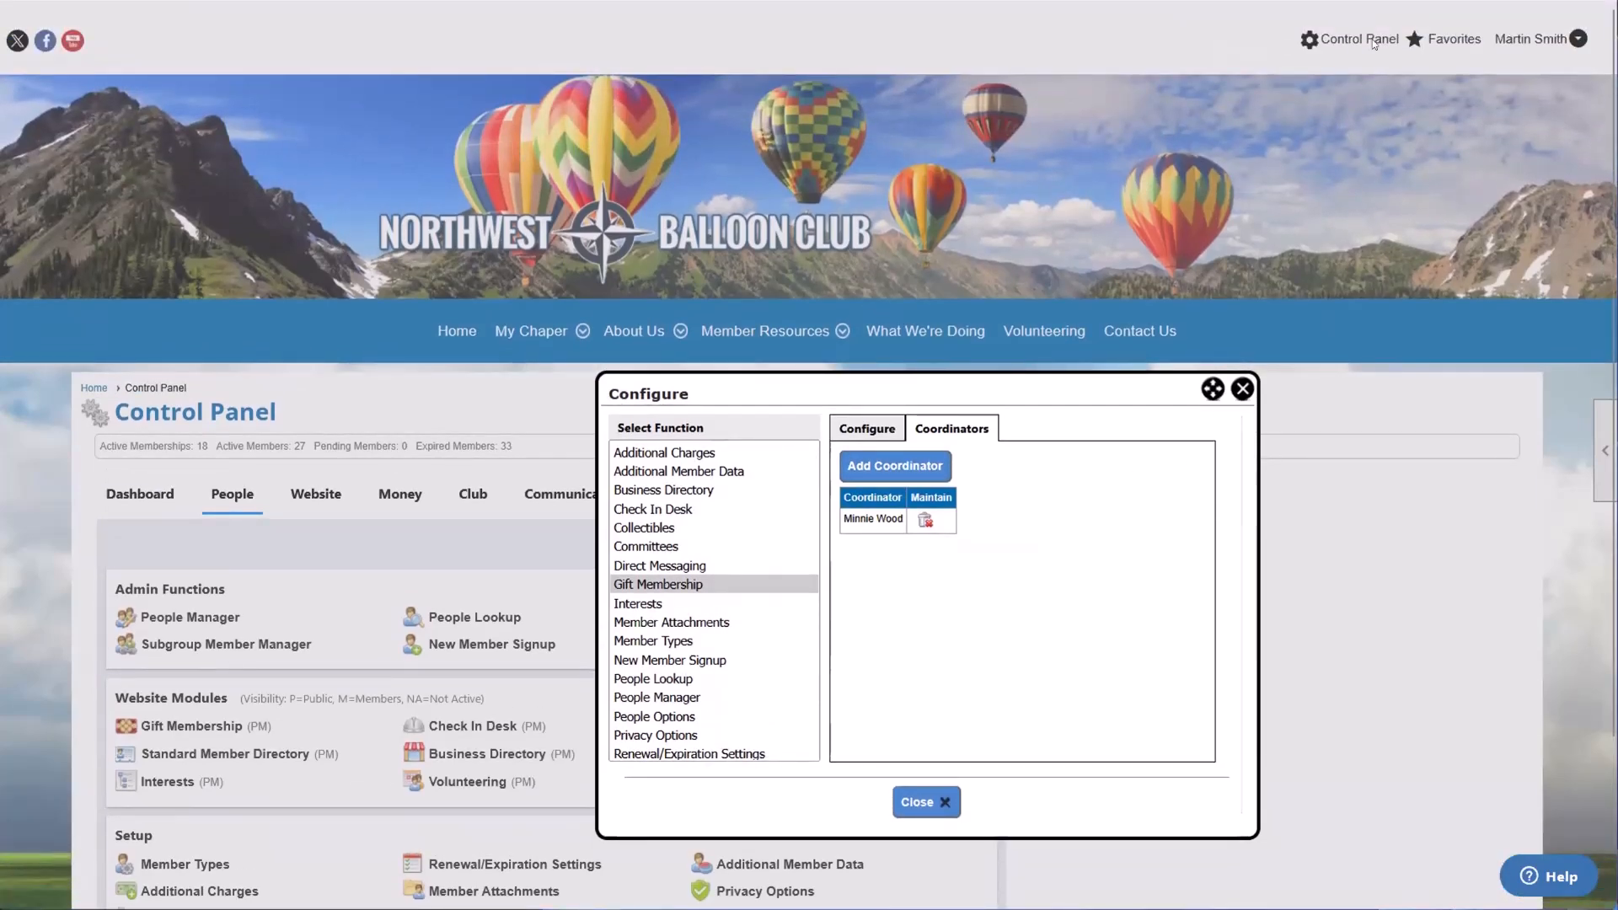
scroll(1011, 253, down, 3)
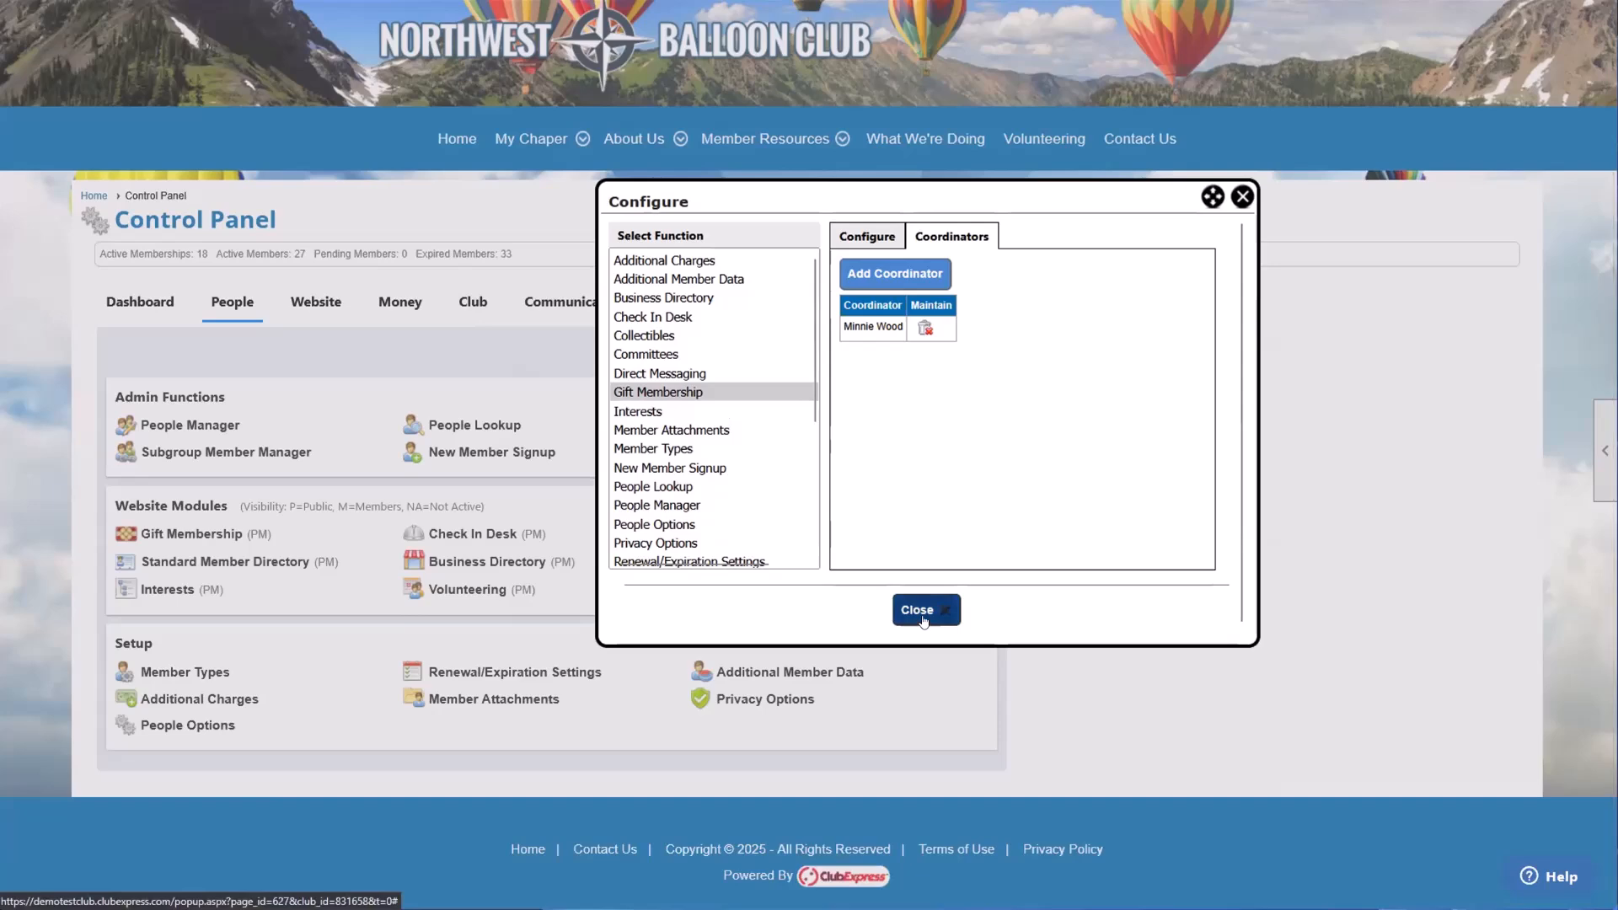
click(867, 236)
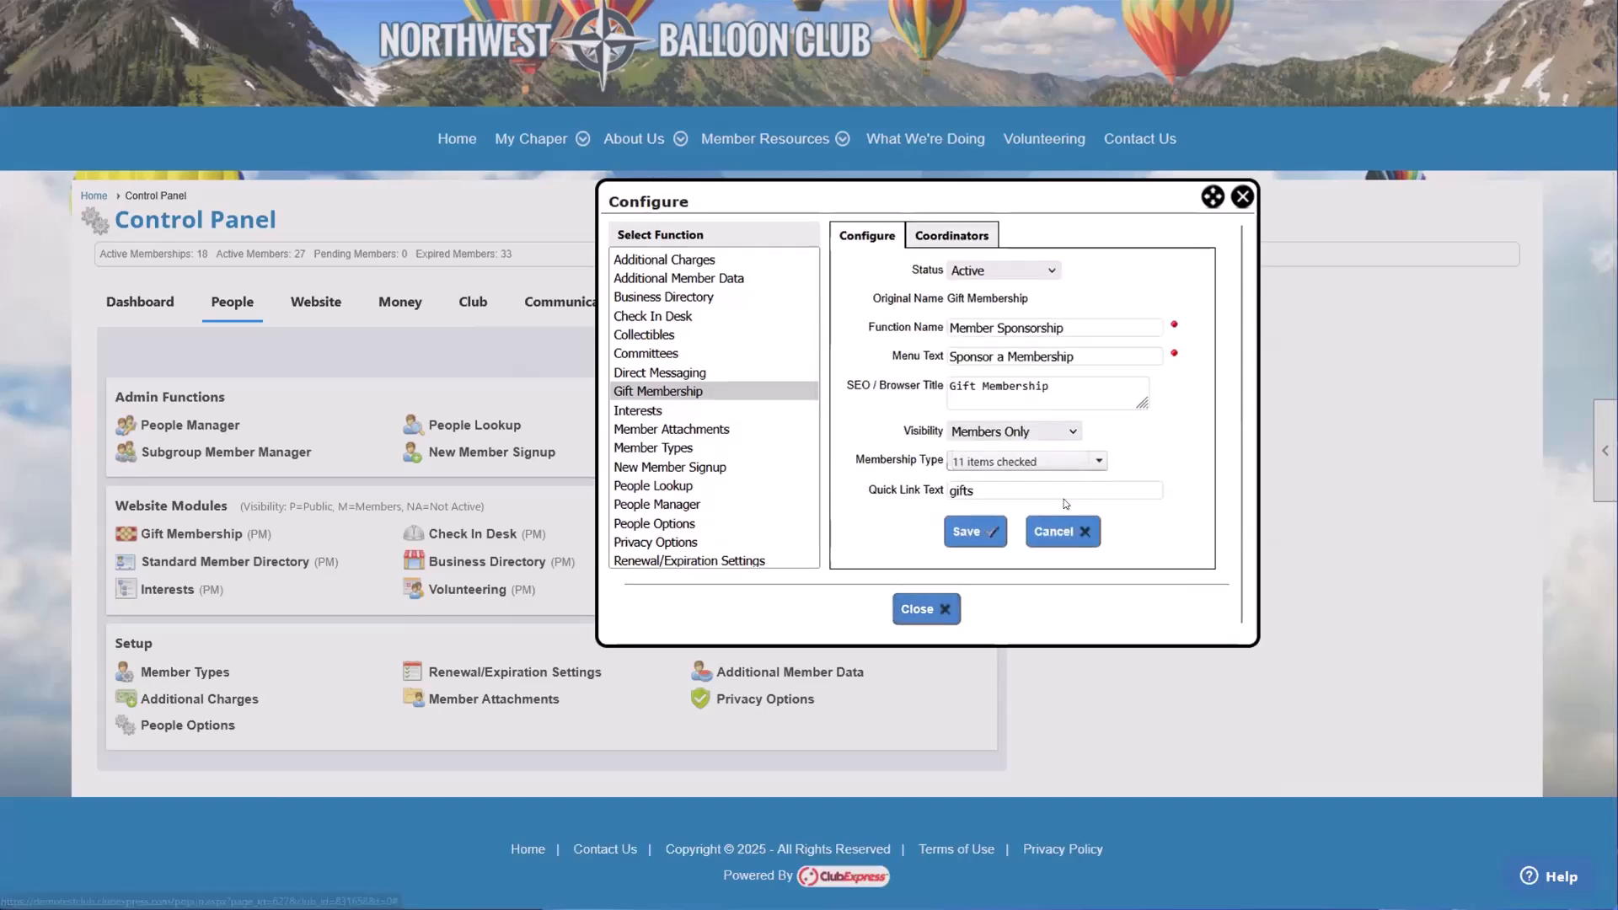
click(970, 532)
click(919, 465)
click(926, 608)
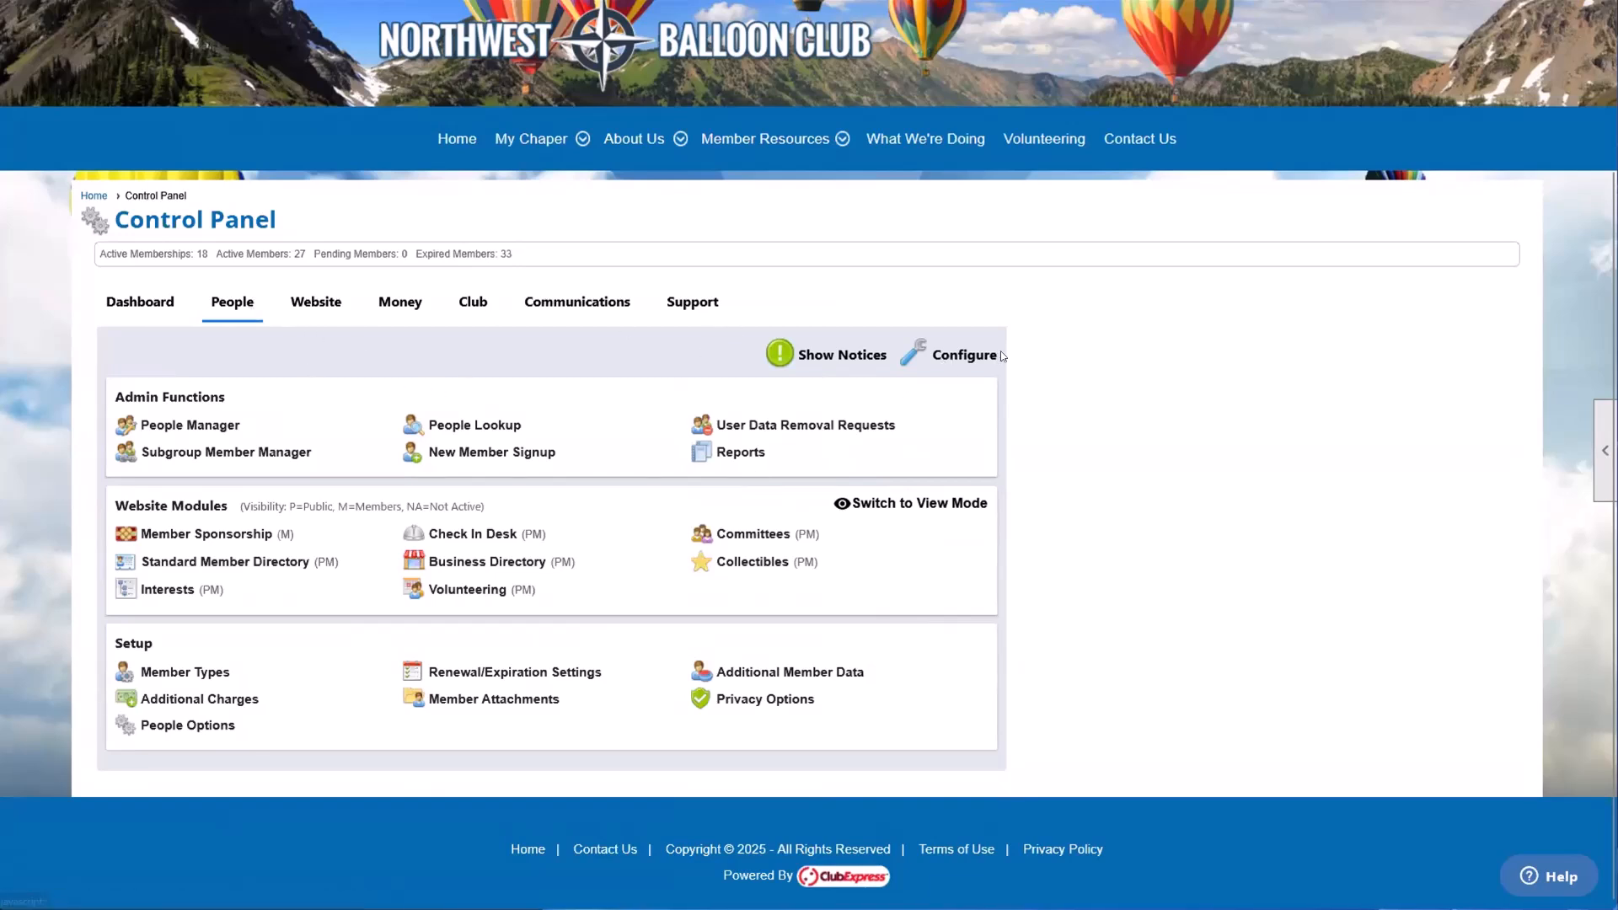
click(125, 311)
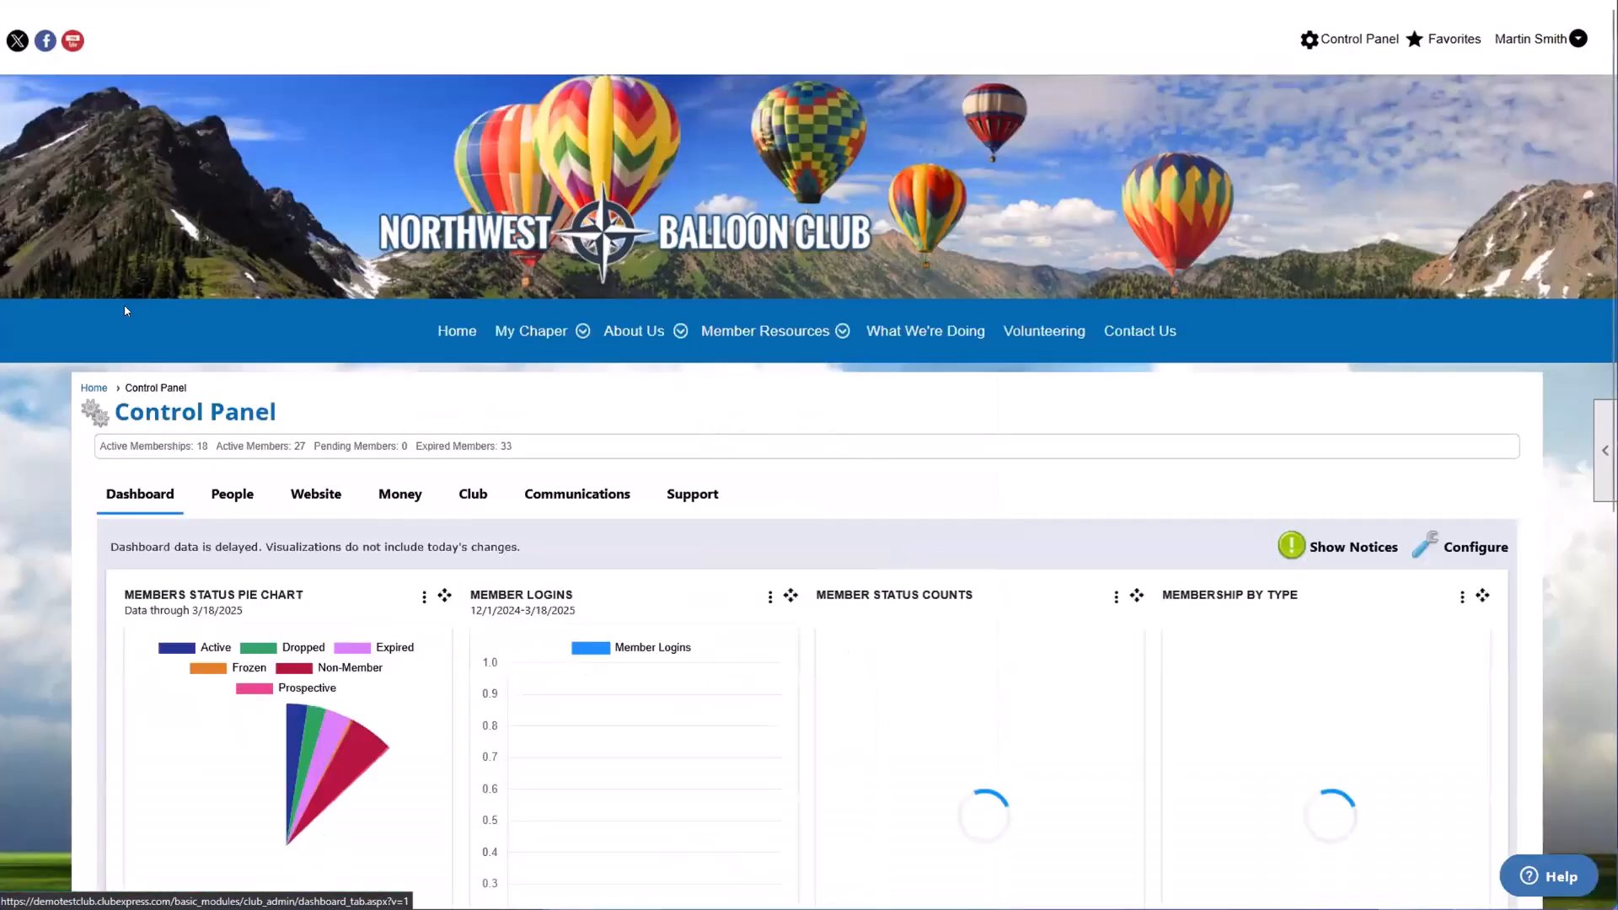
Step: Configure the dashboard by removing Member Logins, Member Status Counts and Storefront Revenue by Category from its selected charts and reports
scroll(137, 472, down, 1)
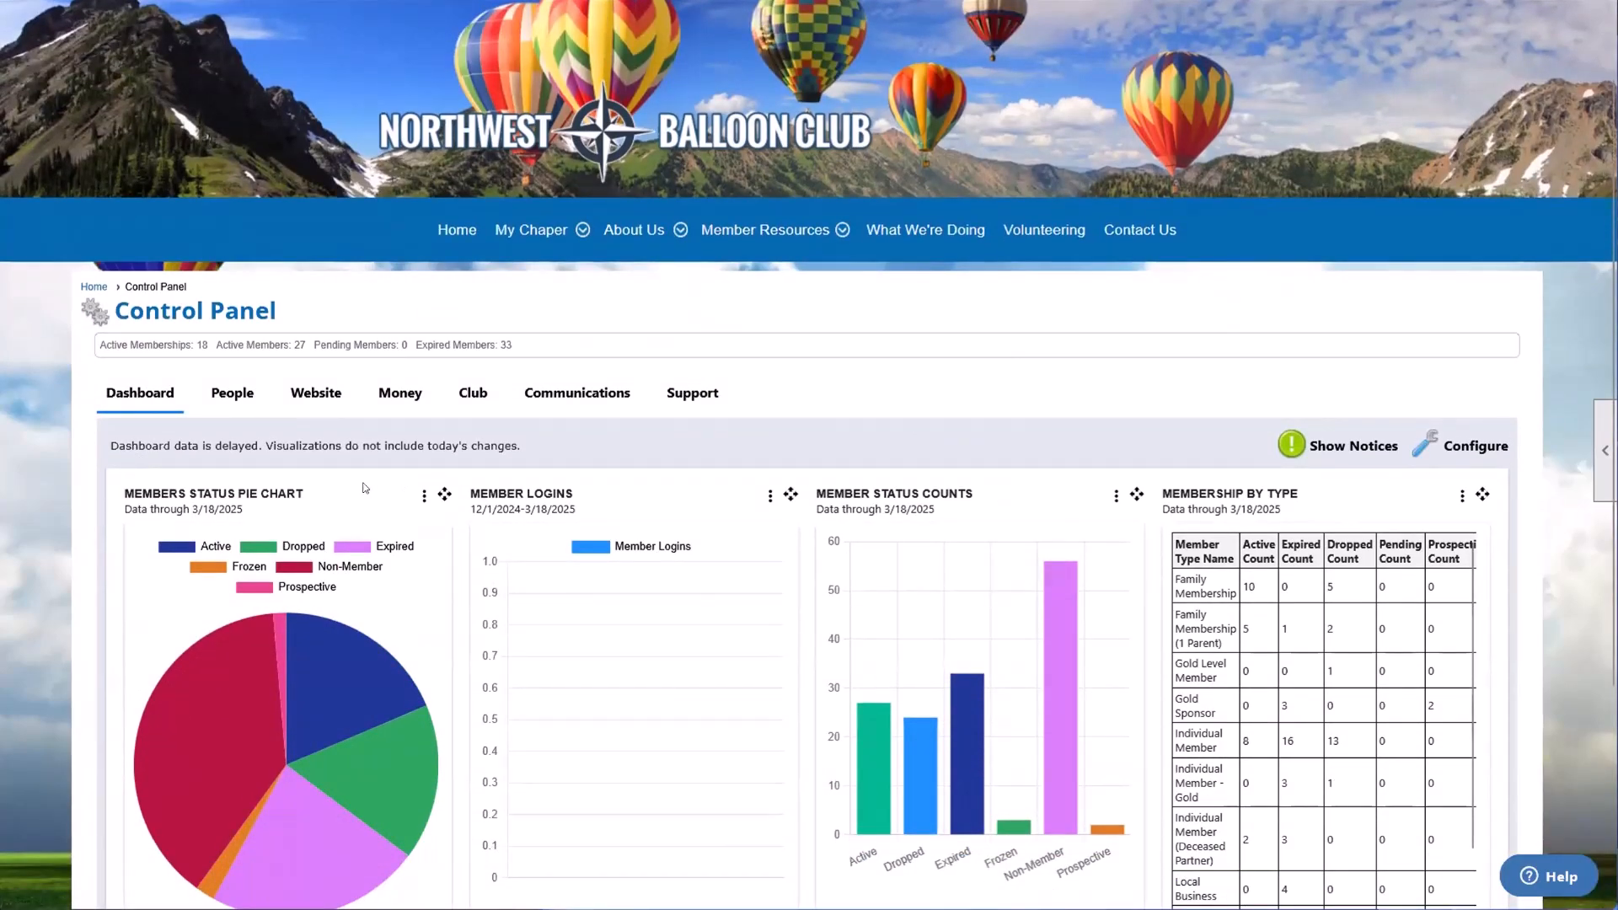
scroll(364, 488, down, 1)
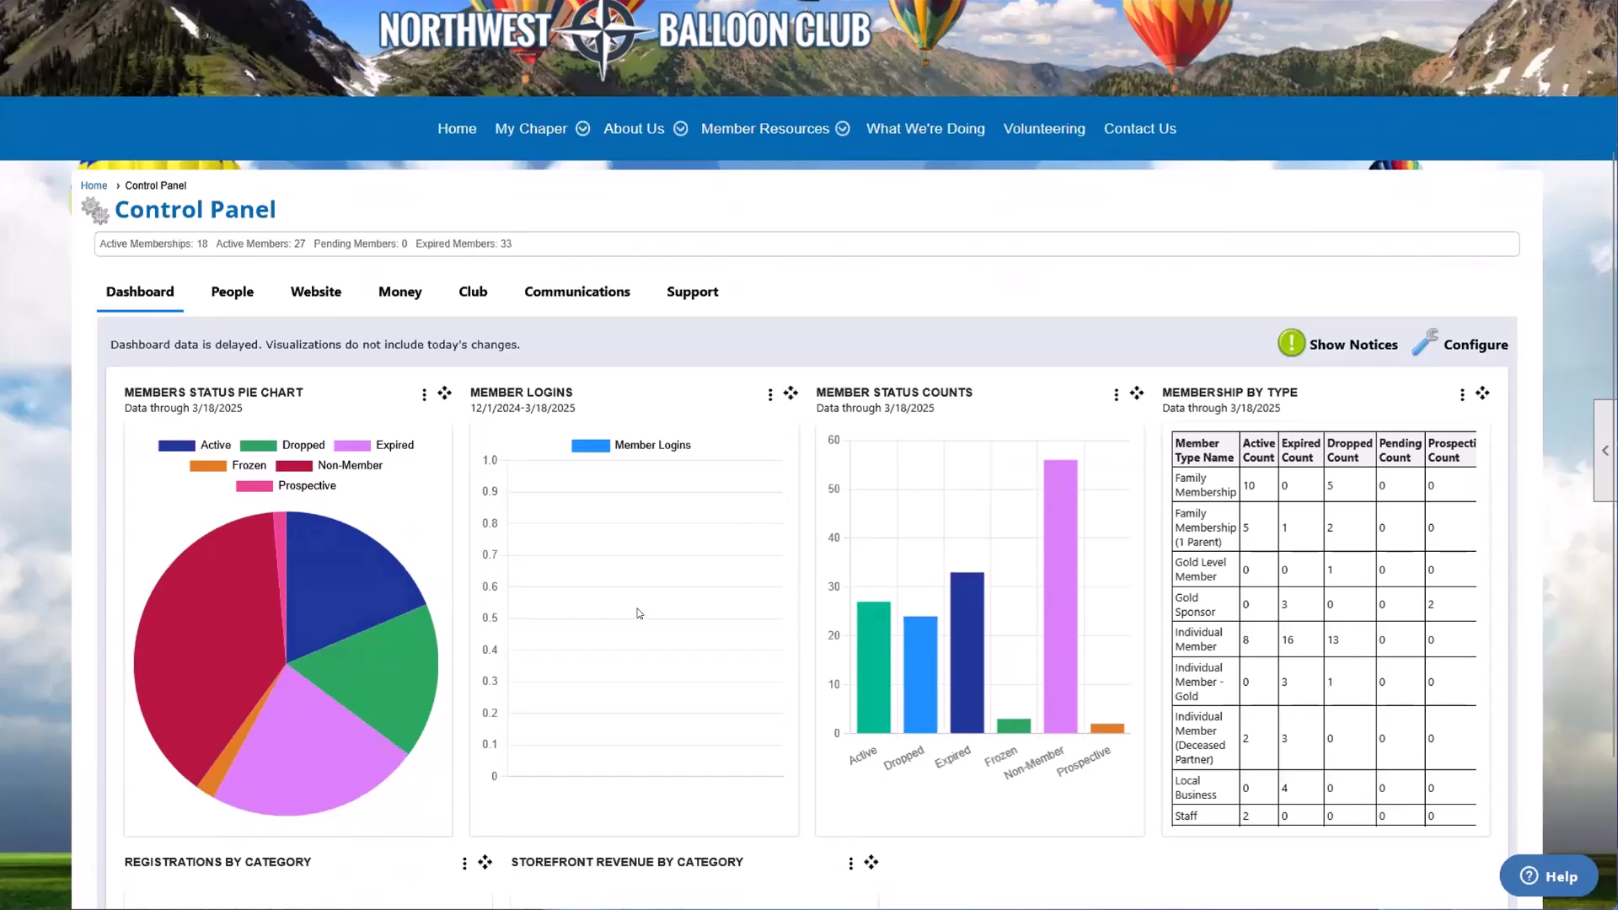
scroll(639, 614, down, 1)
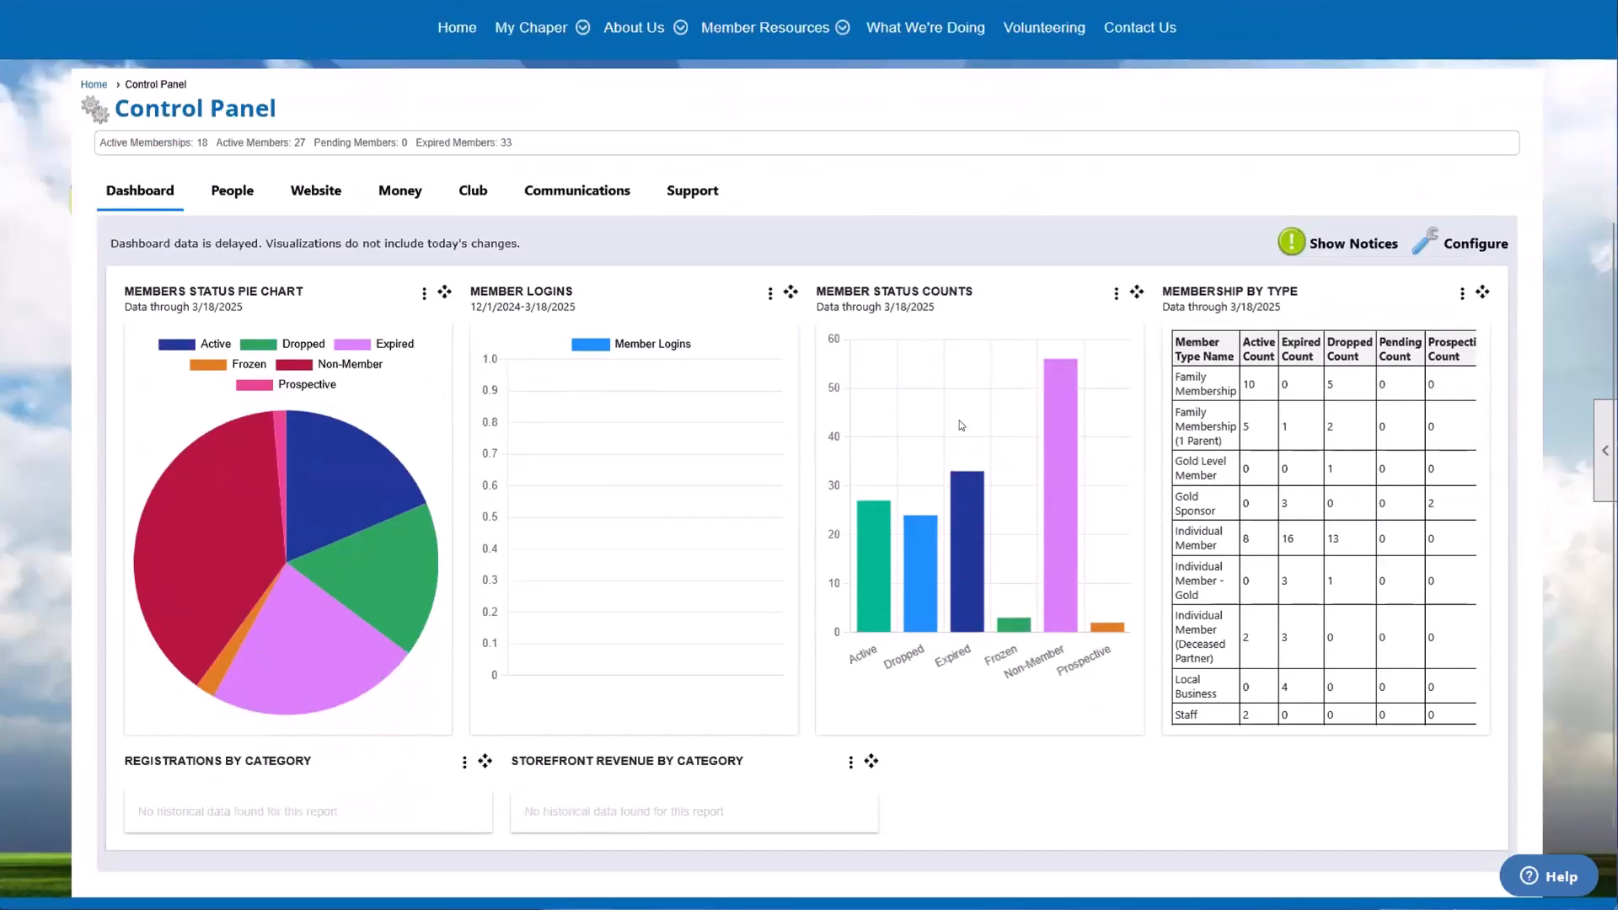
click(1467, 238)
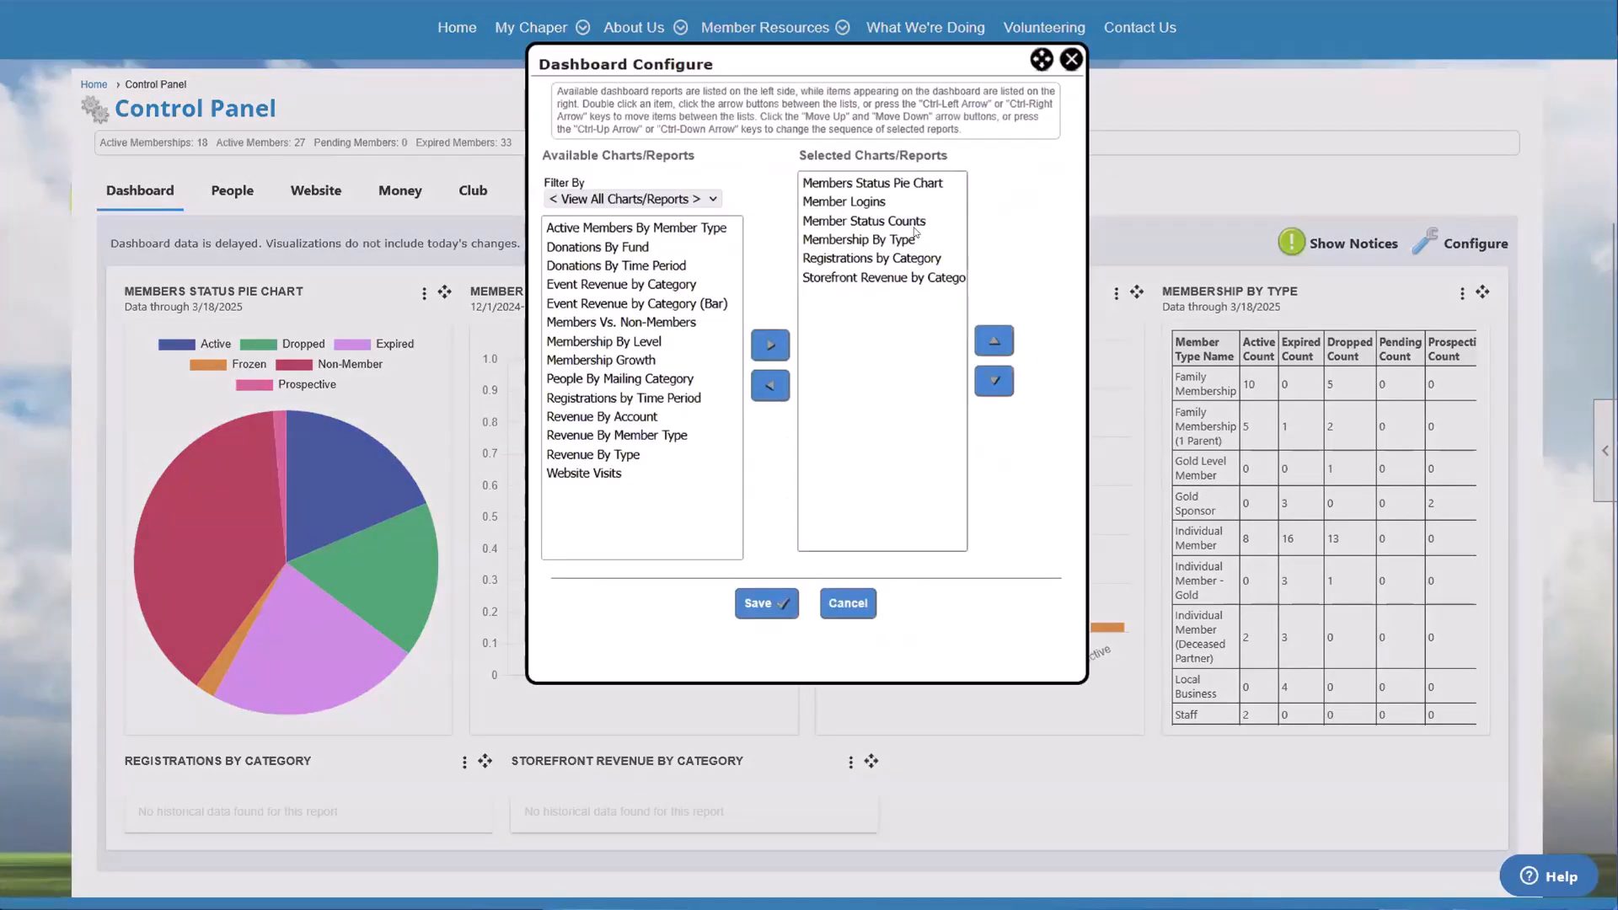
drag(672, 268, 656, 417)
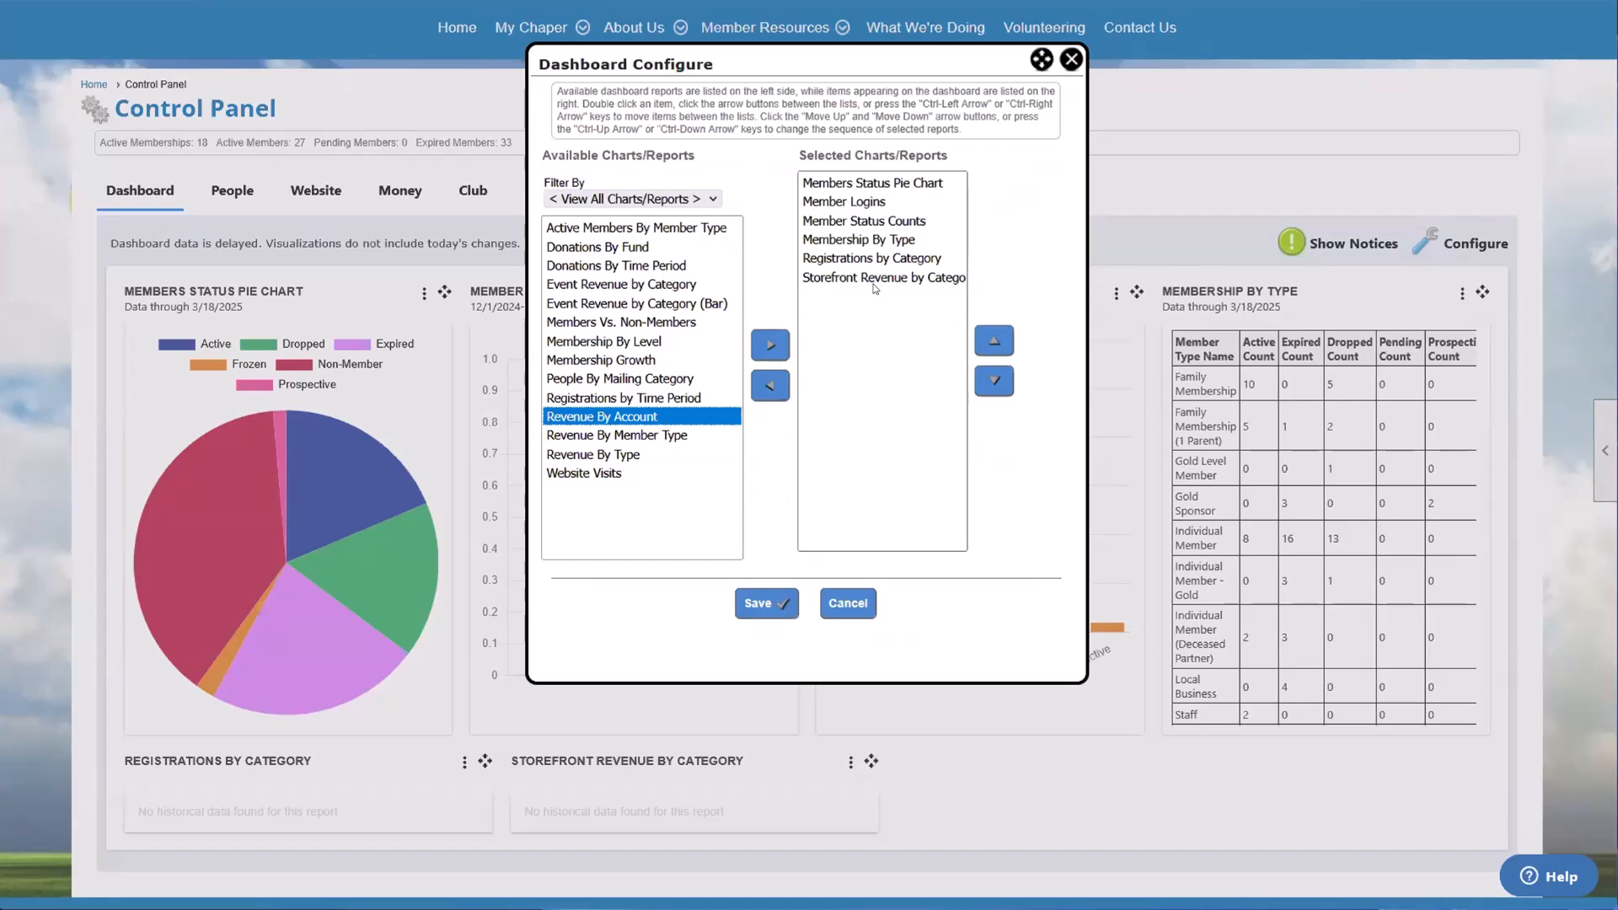
double_click(868, 202)
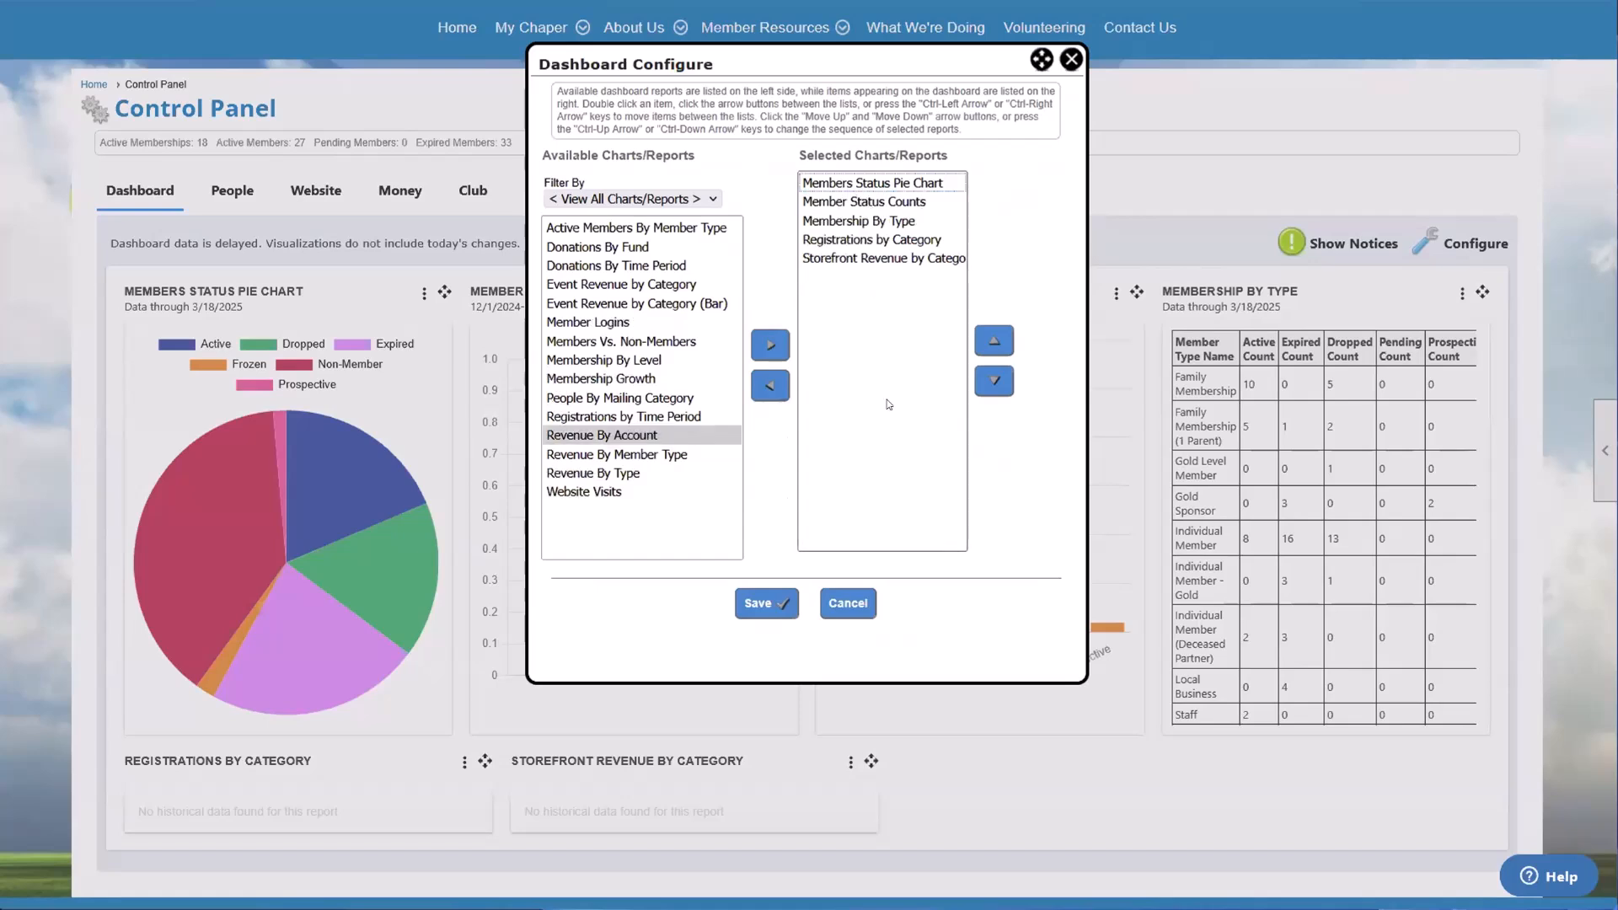
double_click(878, 203)
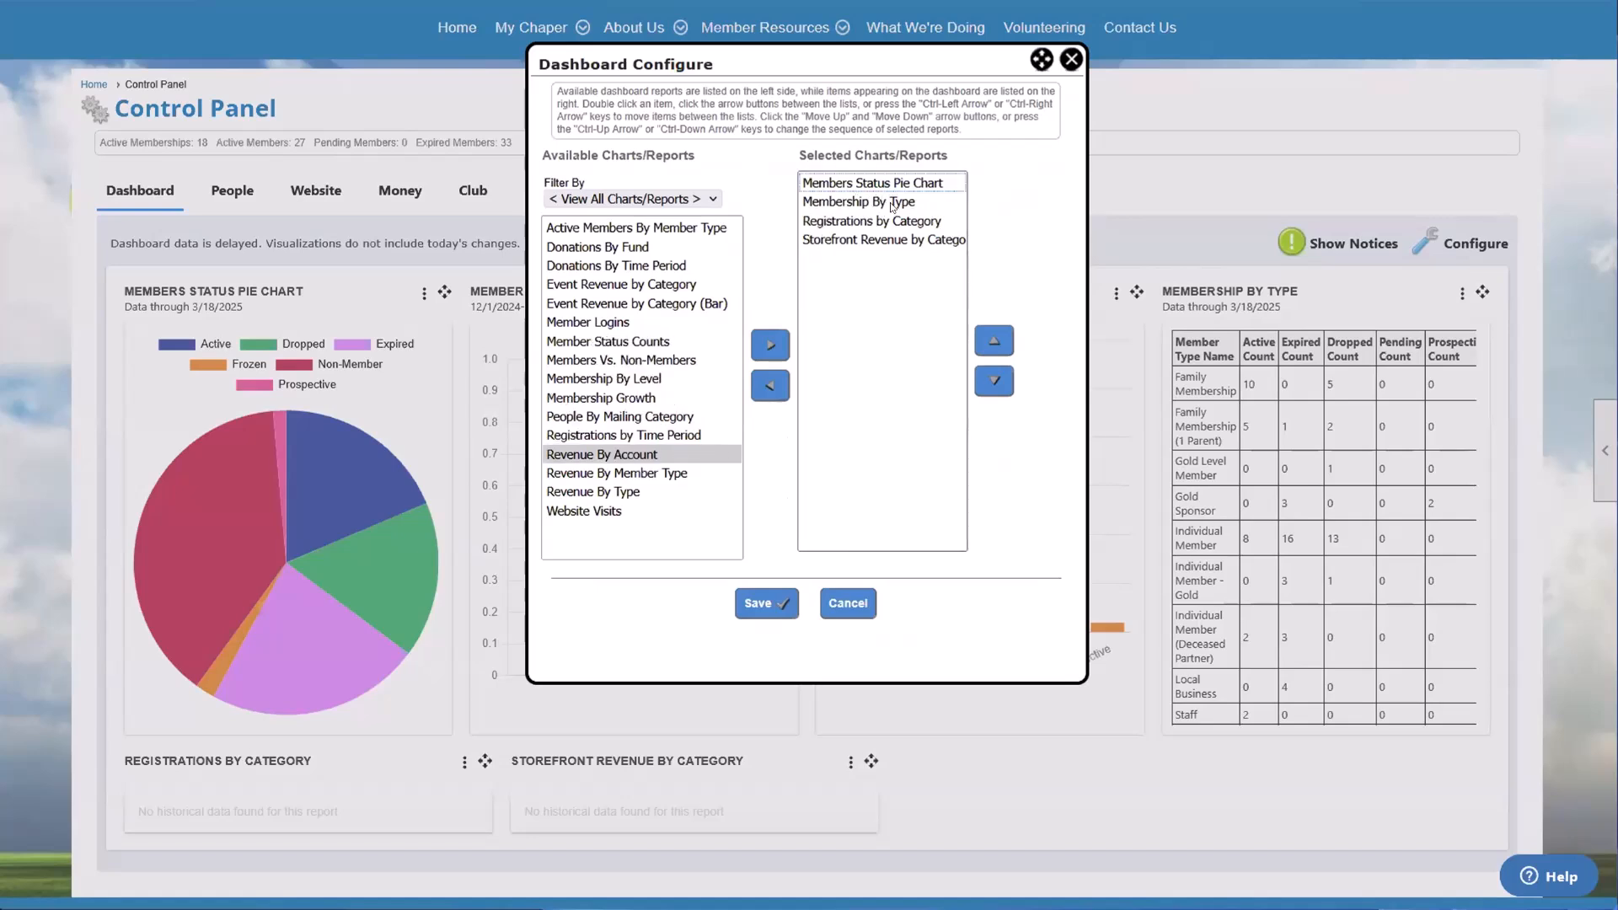
double_click(917, 231)
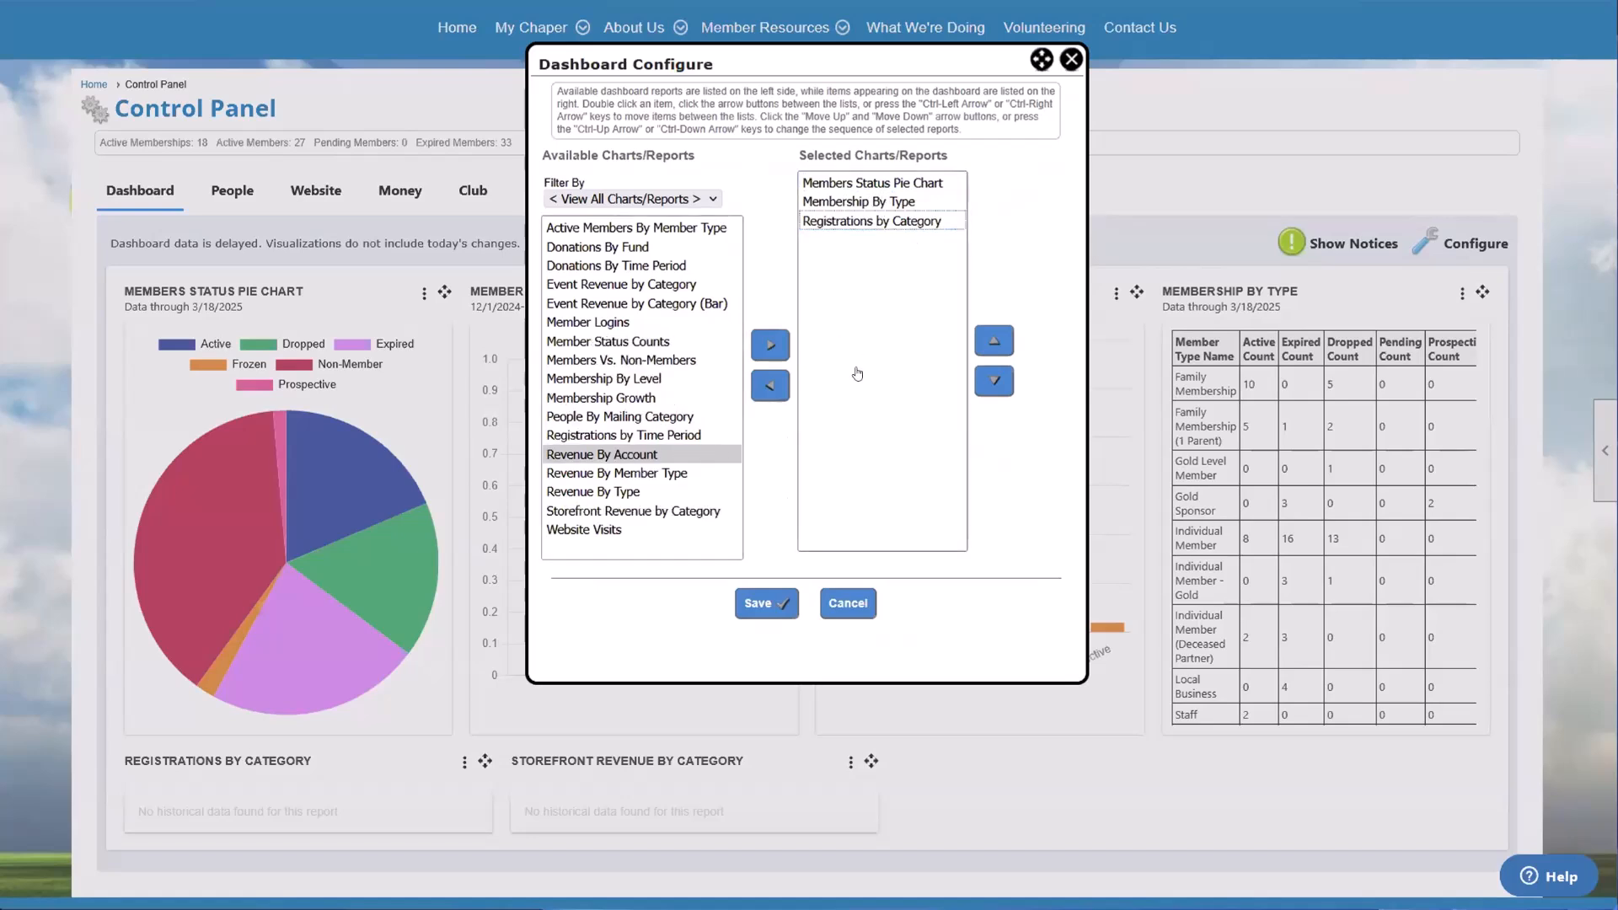
Step: Add the Members Vs. Non-Members and Membership By Level reports to the selected charts and save the dashboard configuration
double_click(664, 360)
click(907, 240)
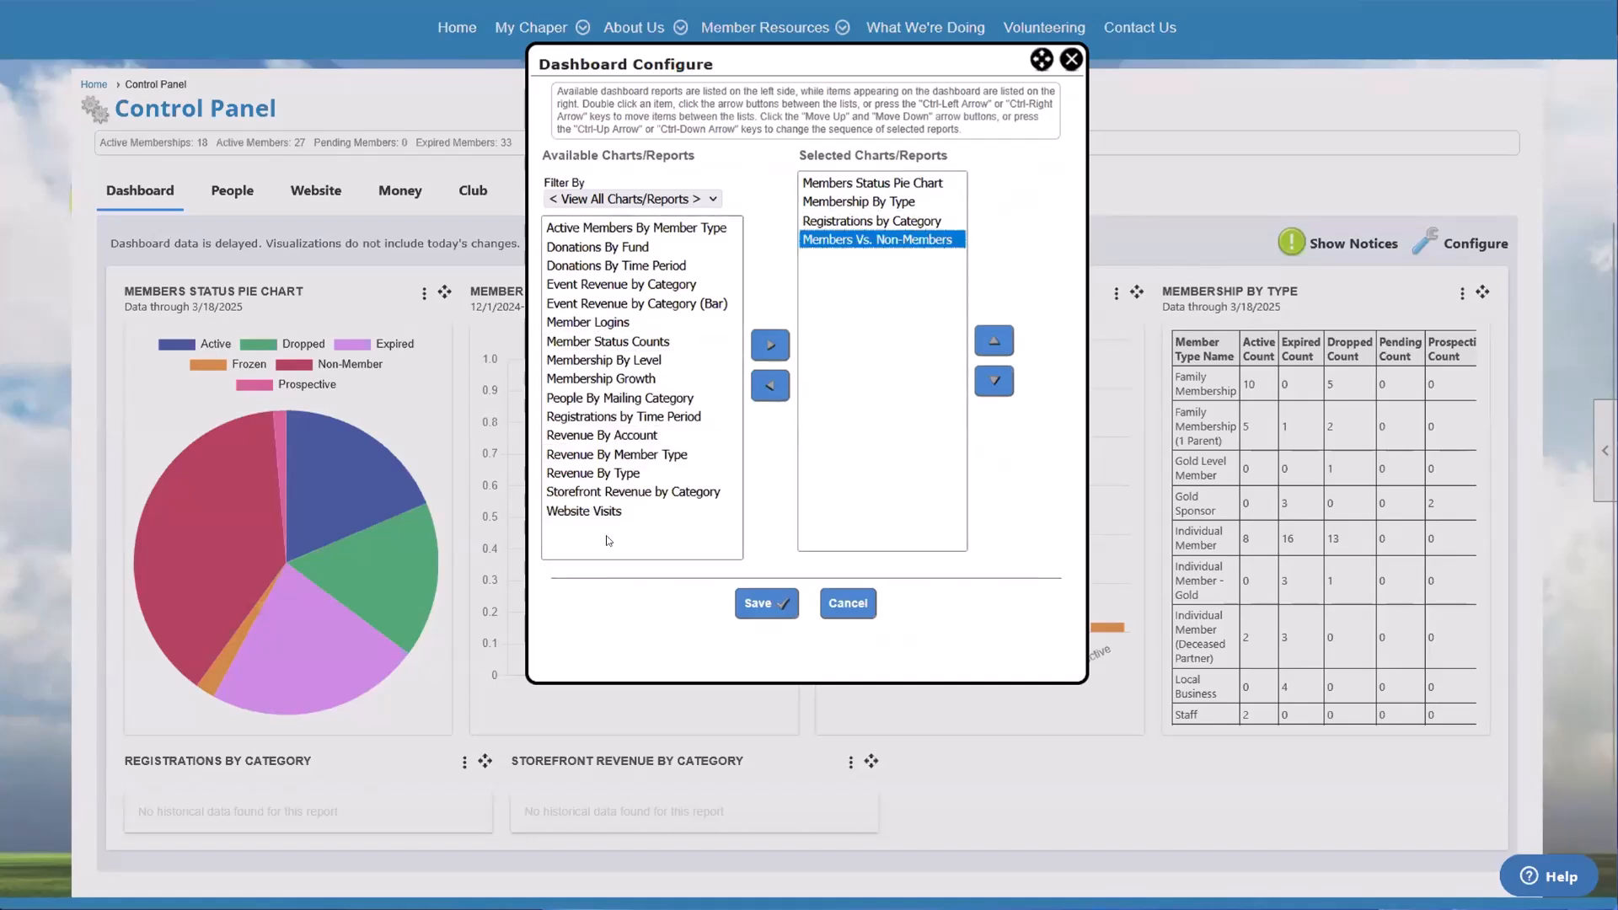
double_click(635, 360)
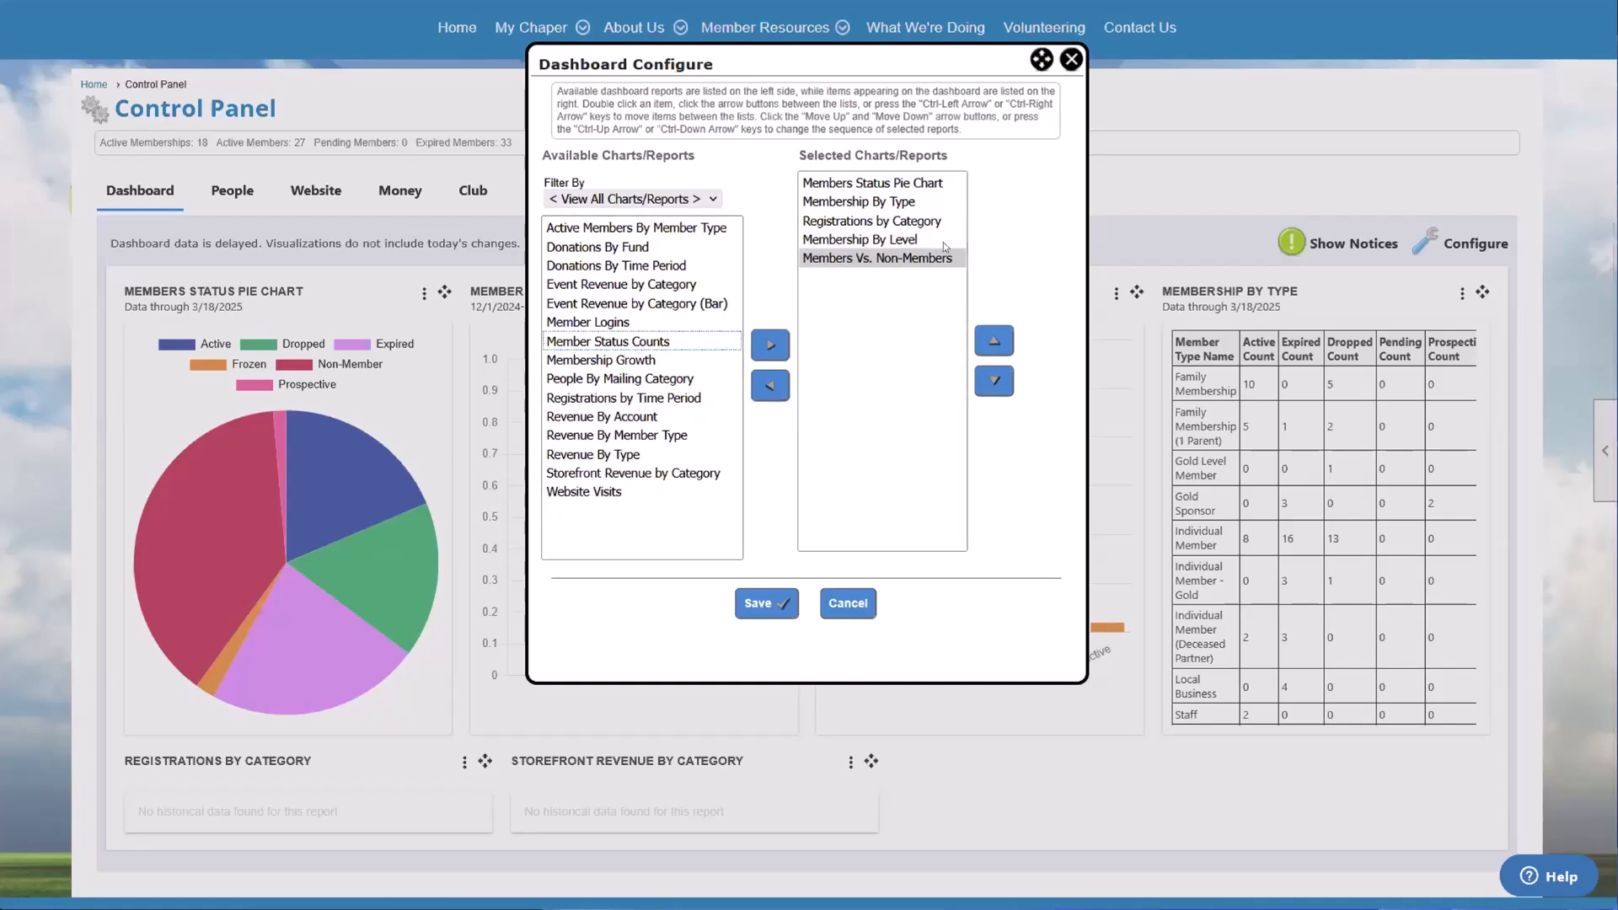
drag(600, 239, 600, 284)
drag(889, 187, 881, 262)
click(772, 599)
Step: Examine the updated dashboard and both Members Vs. Non-Members chart segments, and review the chart selection without changing it
scroll(855, 600, down, 3)
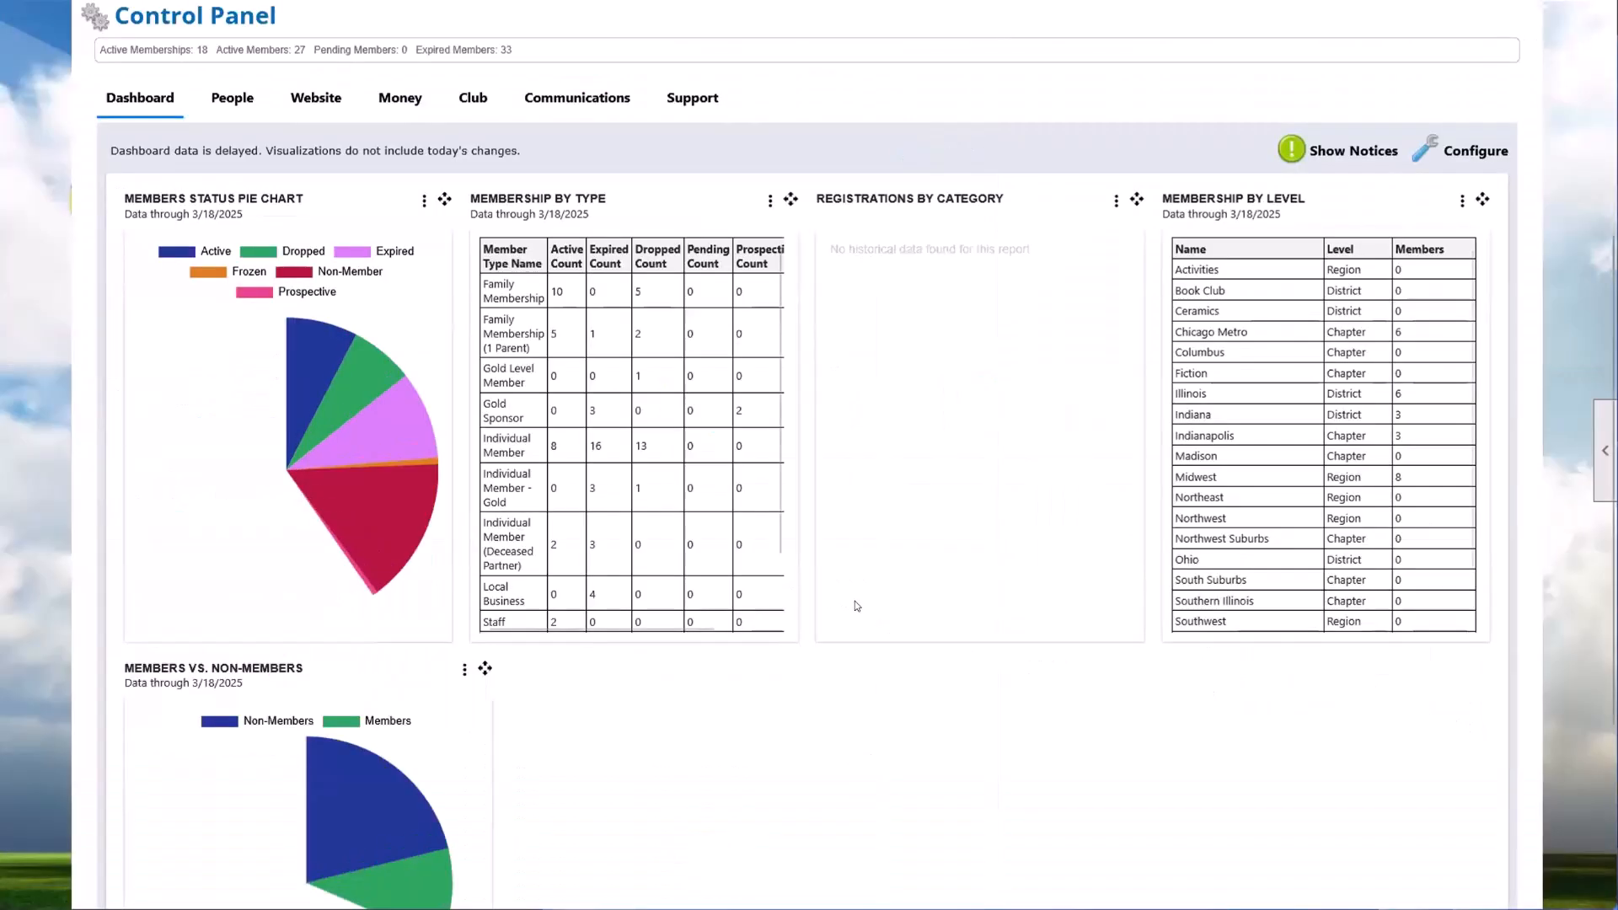
scroll(1266, 189, down, 2)
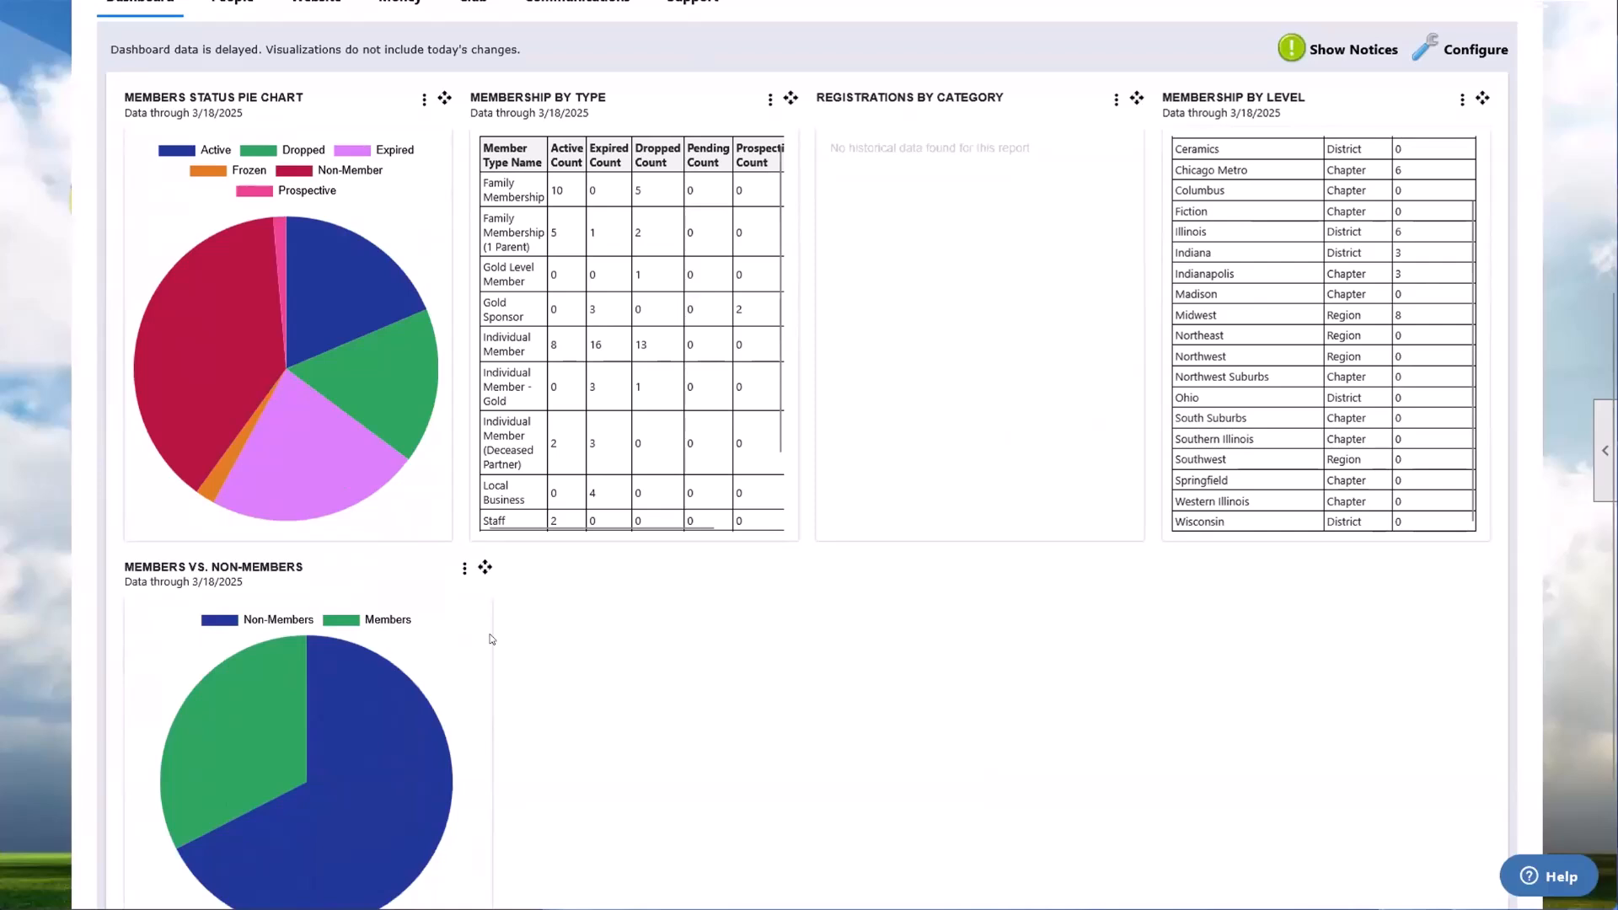
scroll(491, 633, down, 2)
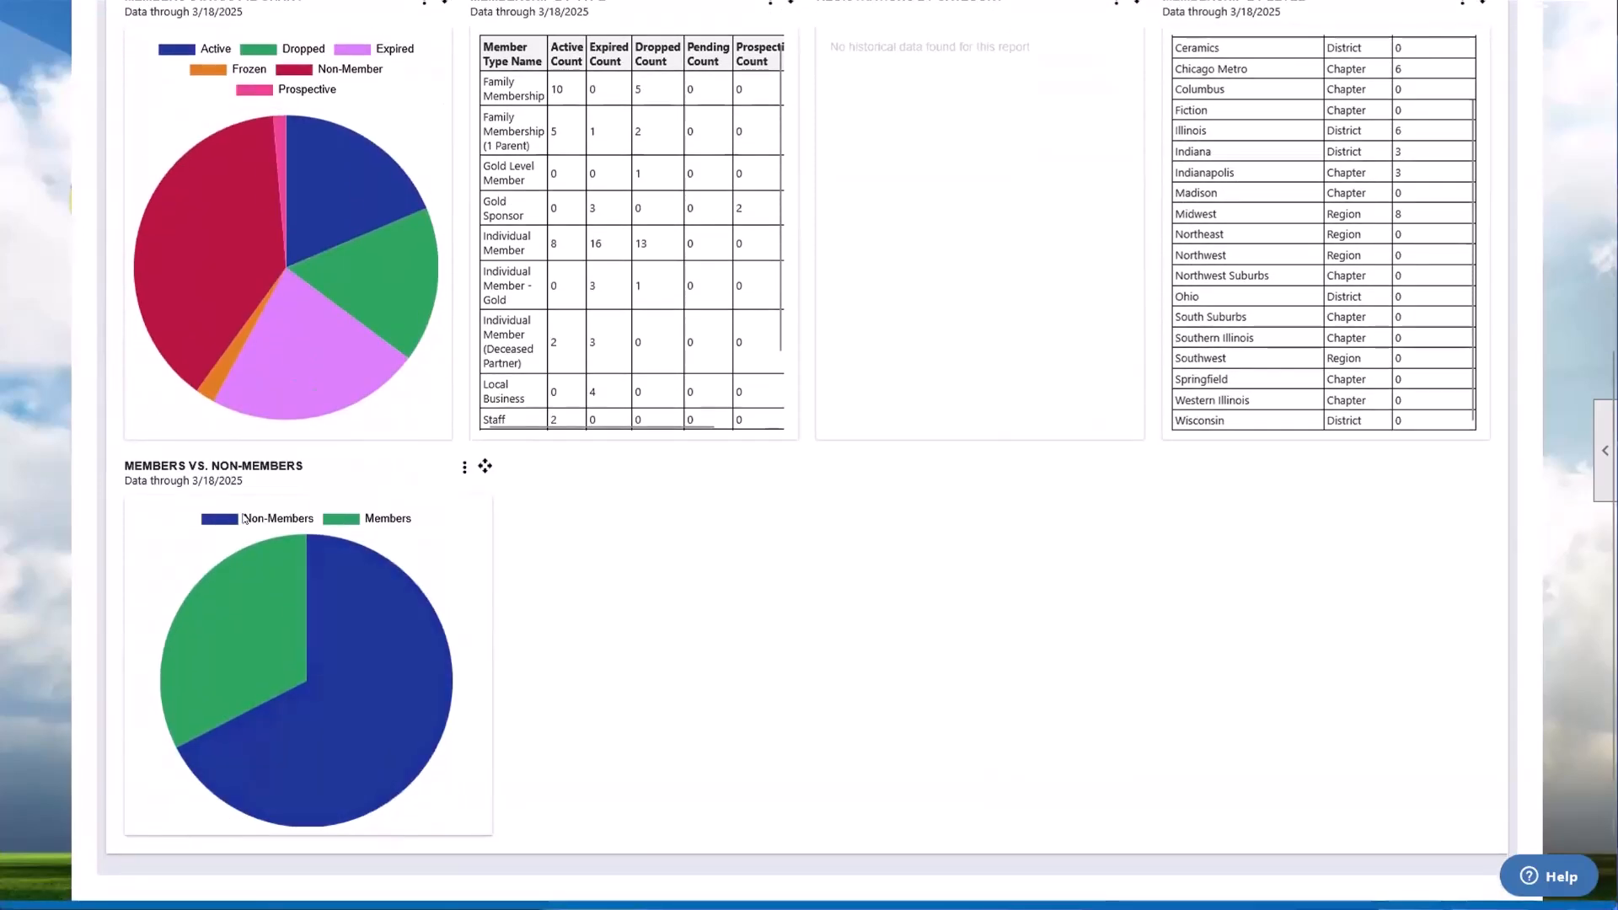
mouse_move(368, 597)
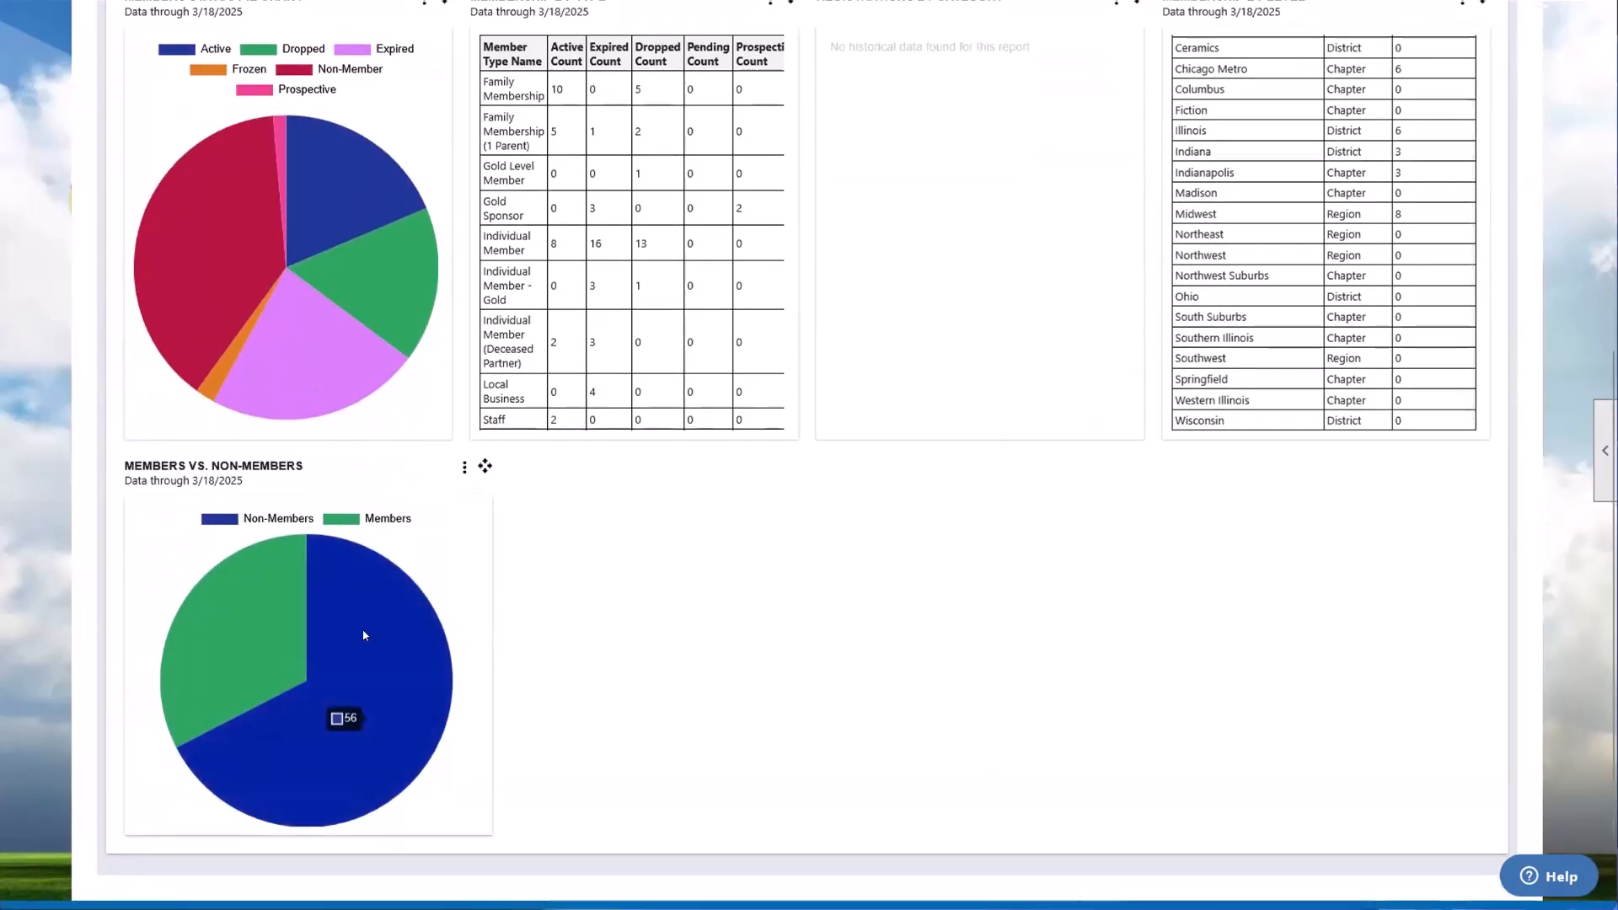
mouse_move(217, 632)
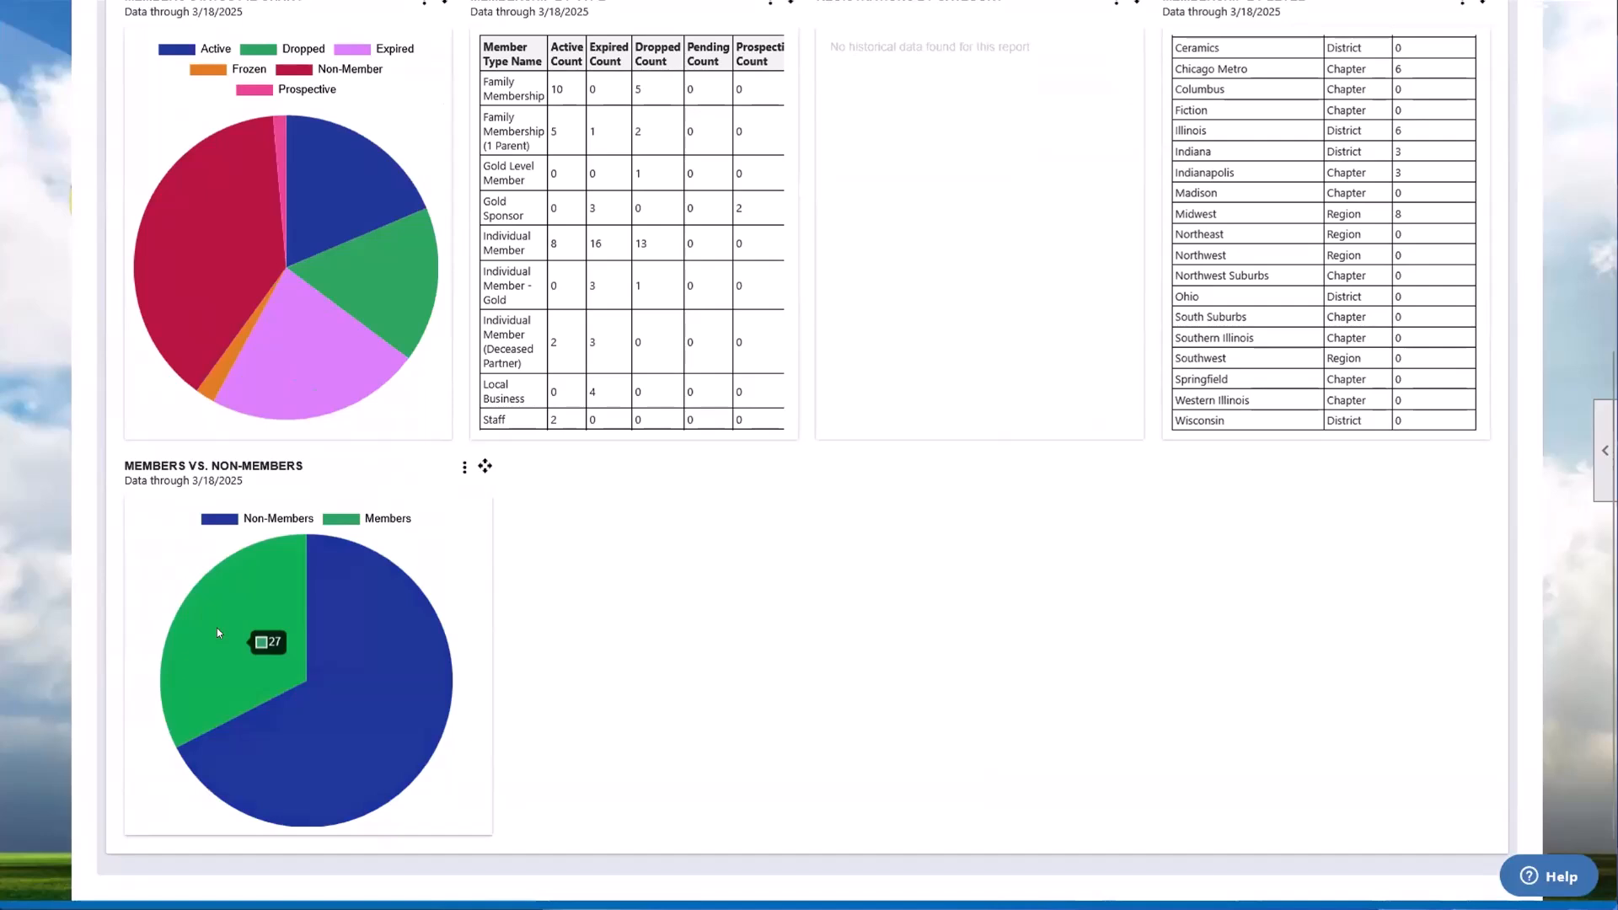
scroll(436, 299, up, 1)
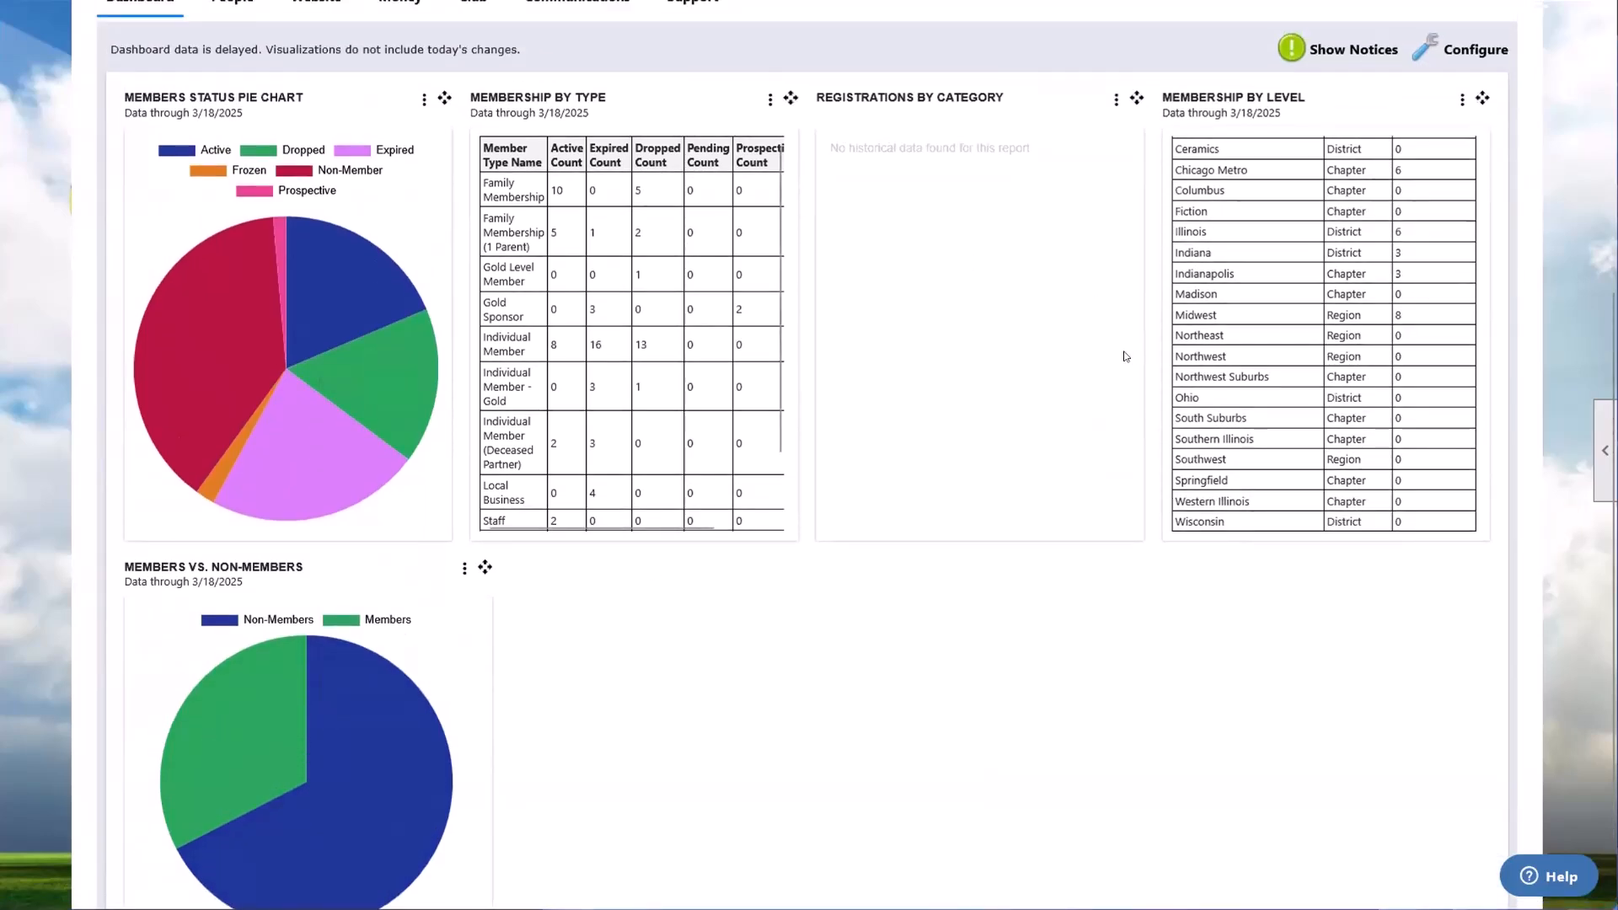
scroll(1487, 137, up, 1)
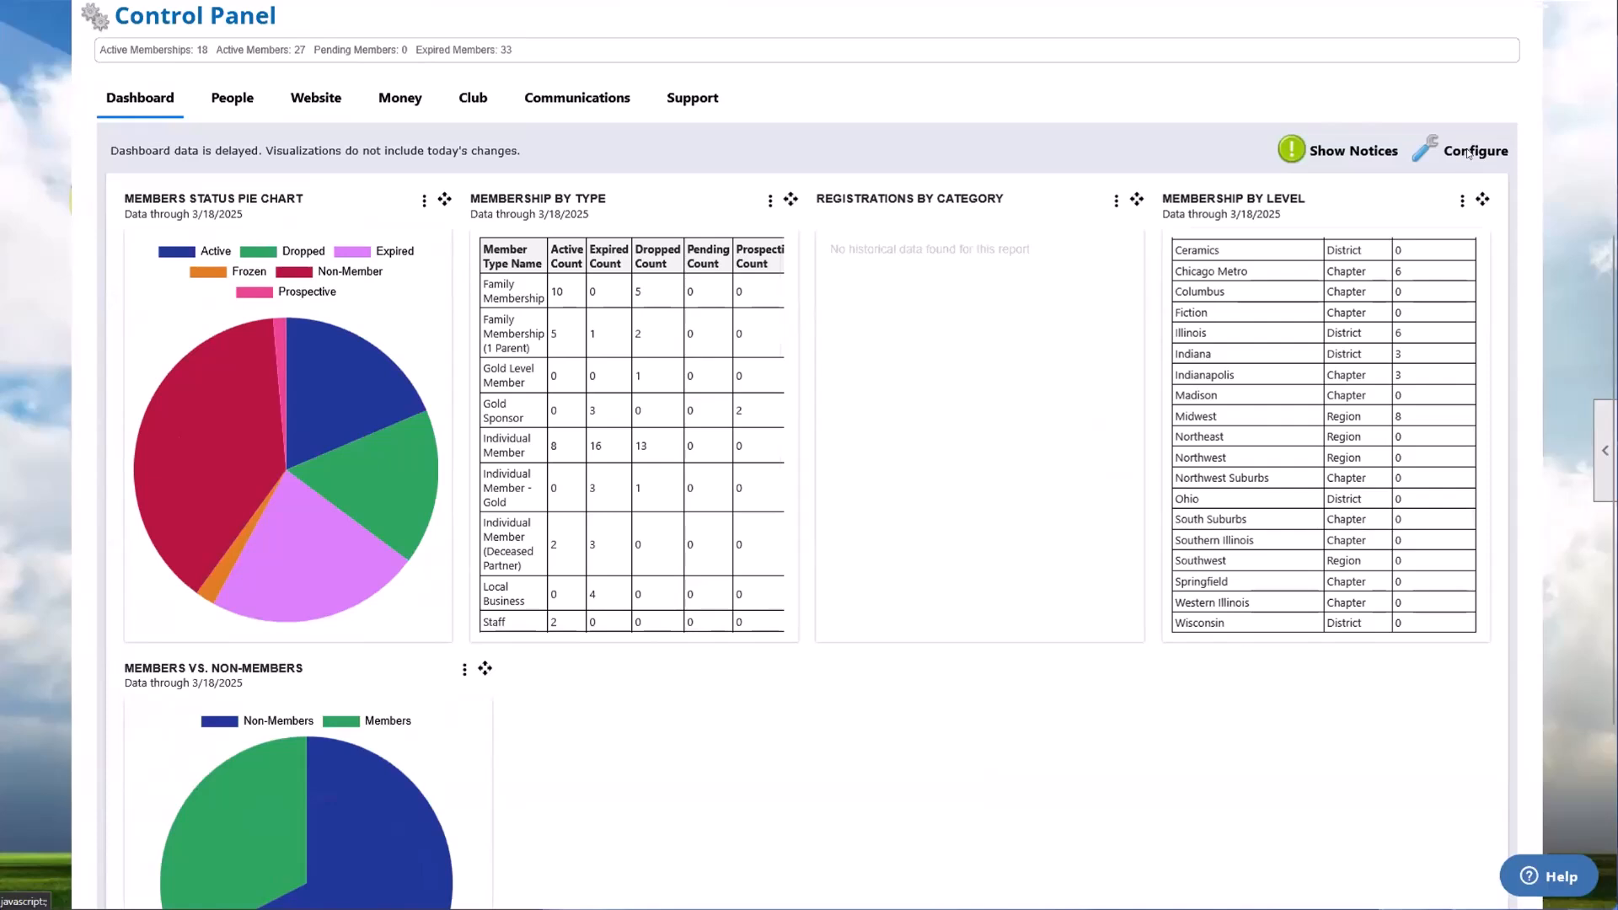
click(1471, 152)
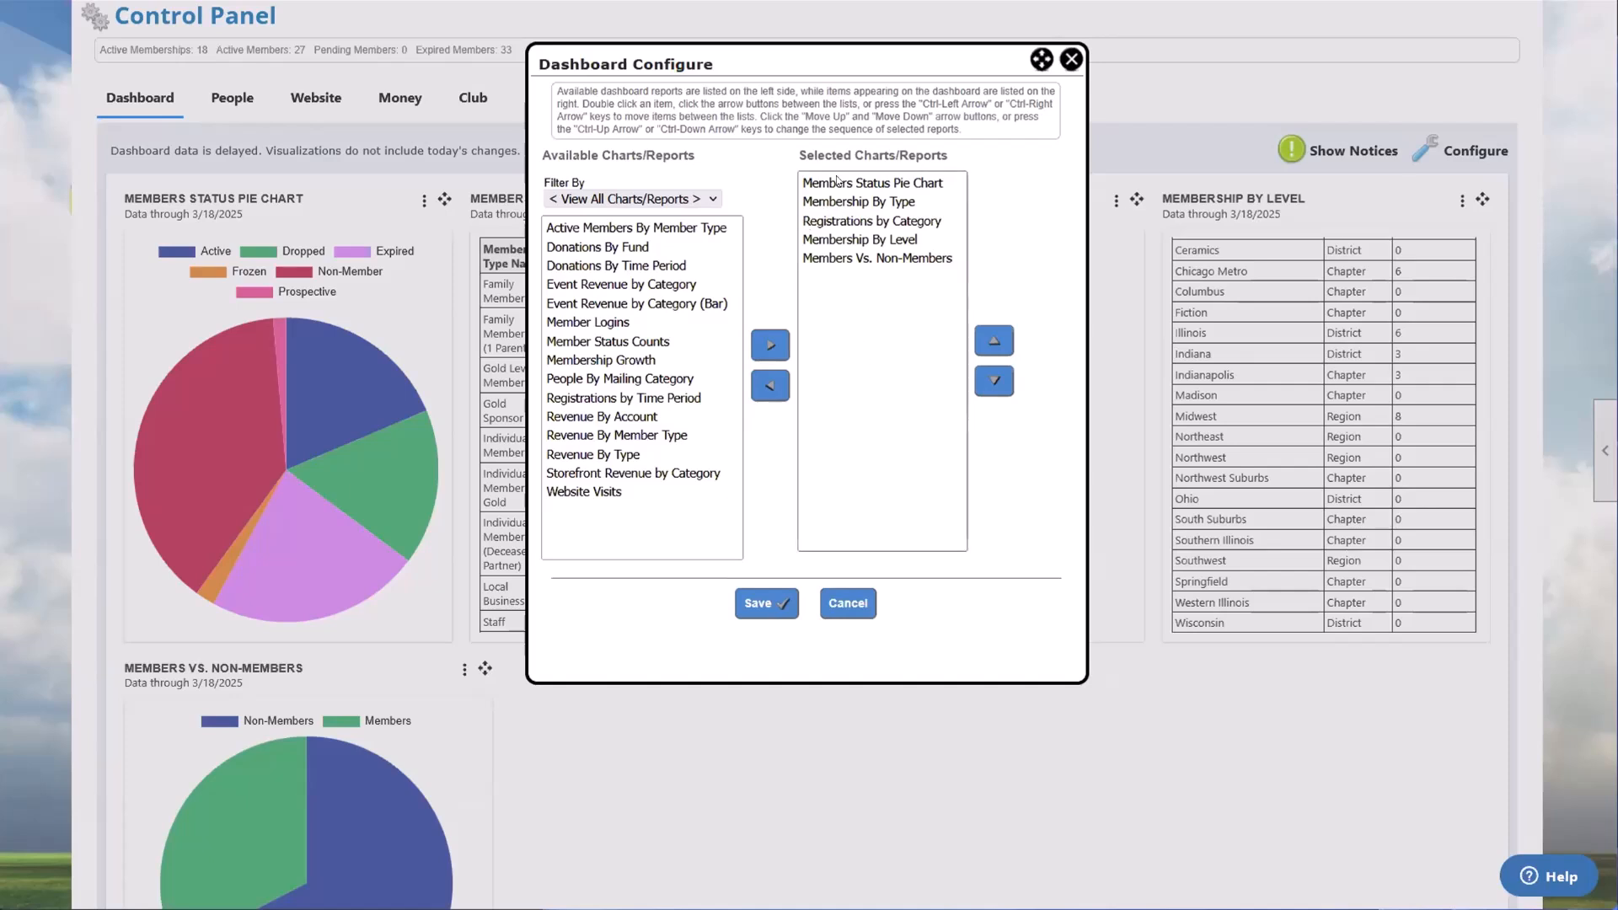
click(1070, 61)
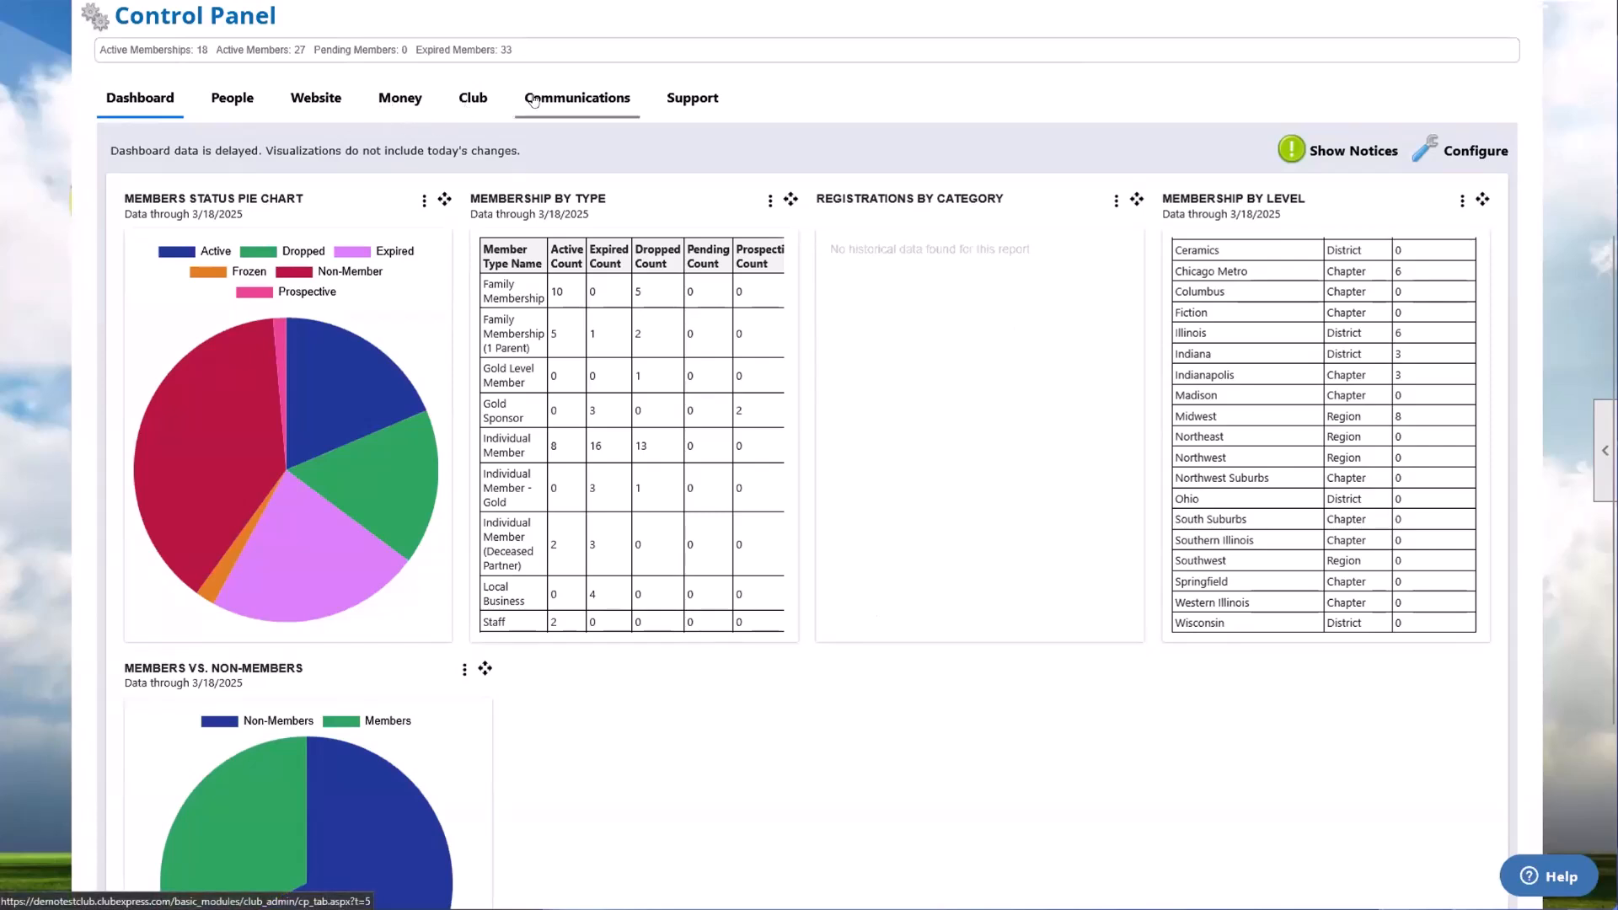
Step: Open the Administrators and Coordinators page from the Club area's Setup functions
click(475, 99)
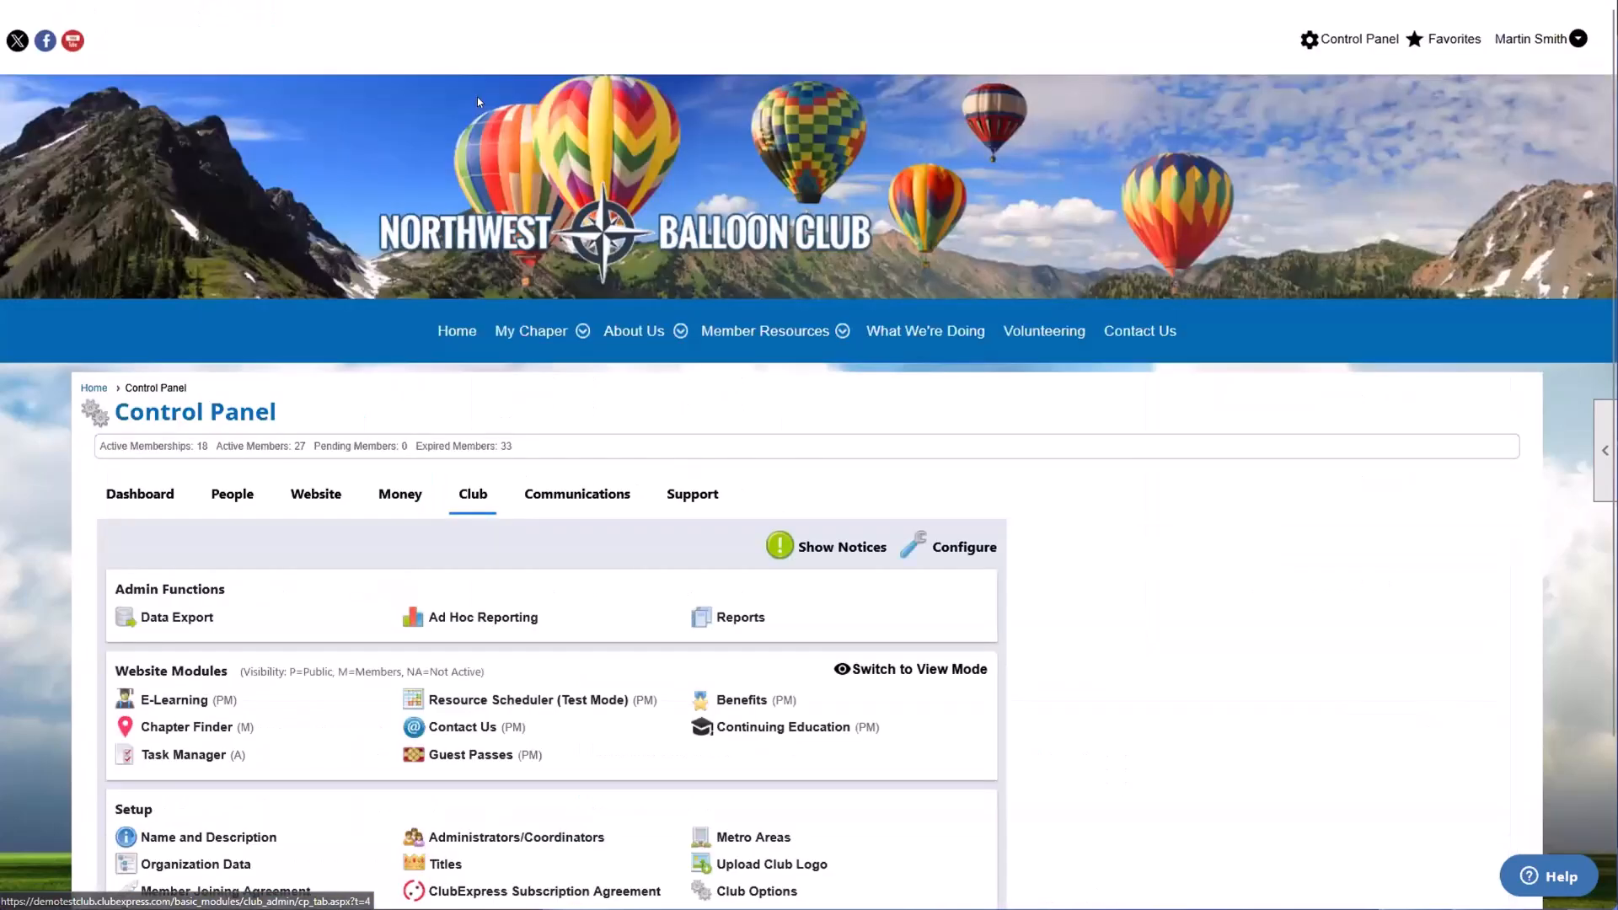
scroll(732, 264, down, 3)
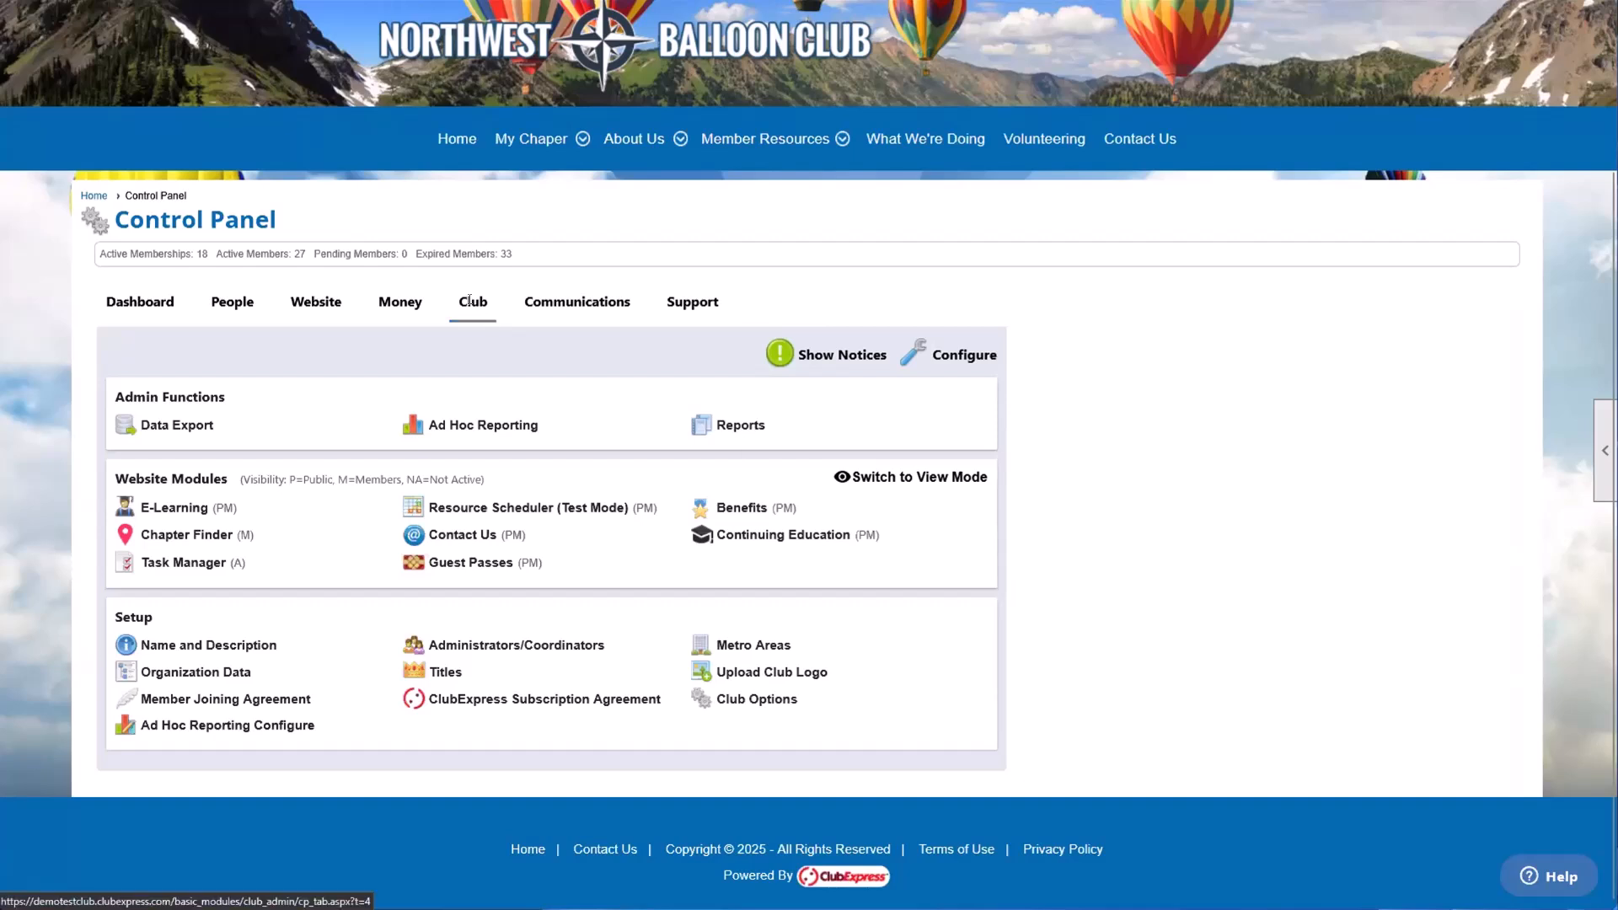
double_click(132, 616)
click(456, 605)
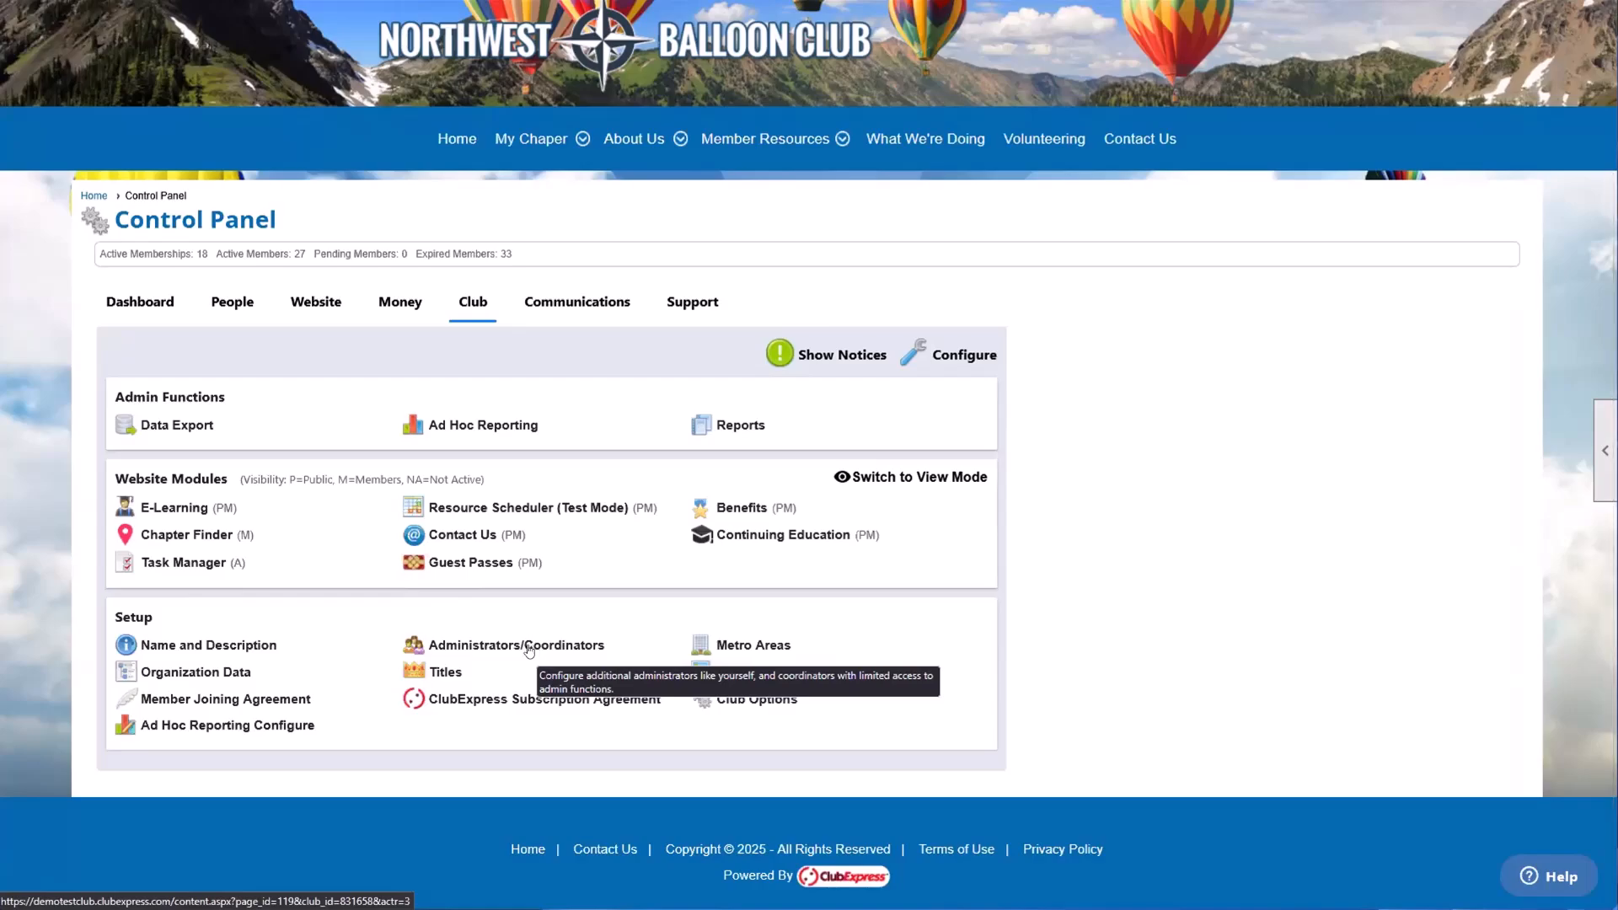
click(495, 644)
scroll(496, 638, down, 3)
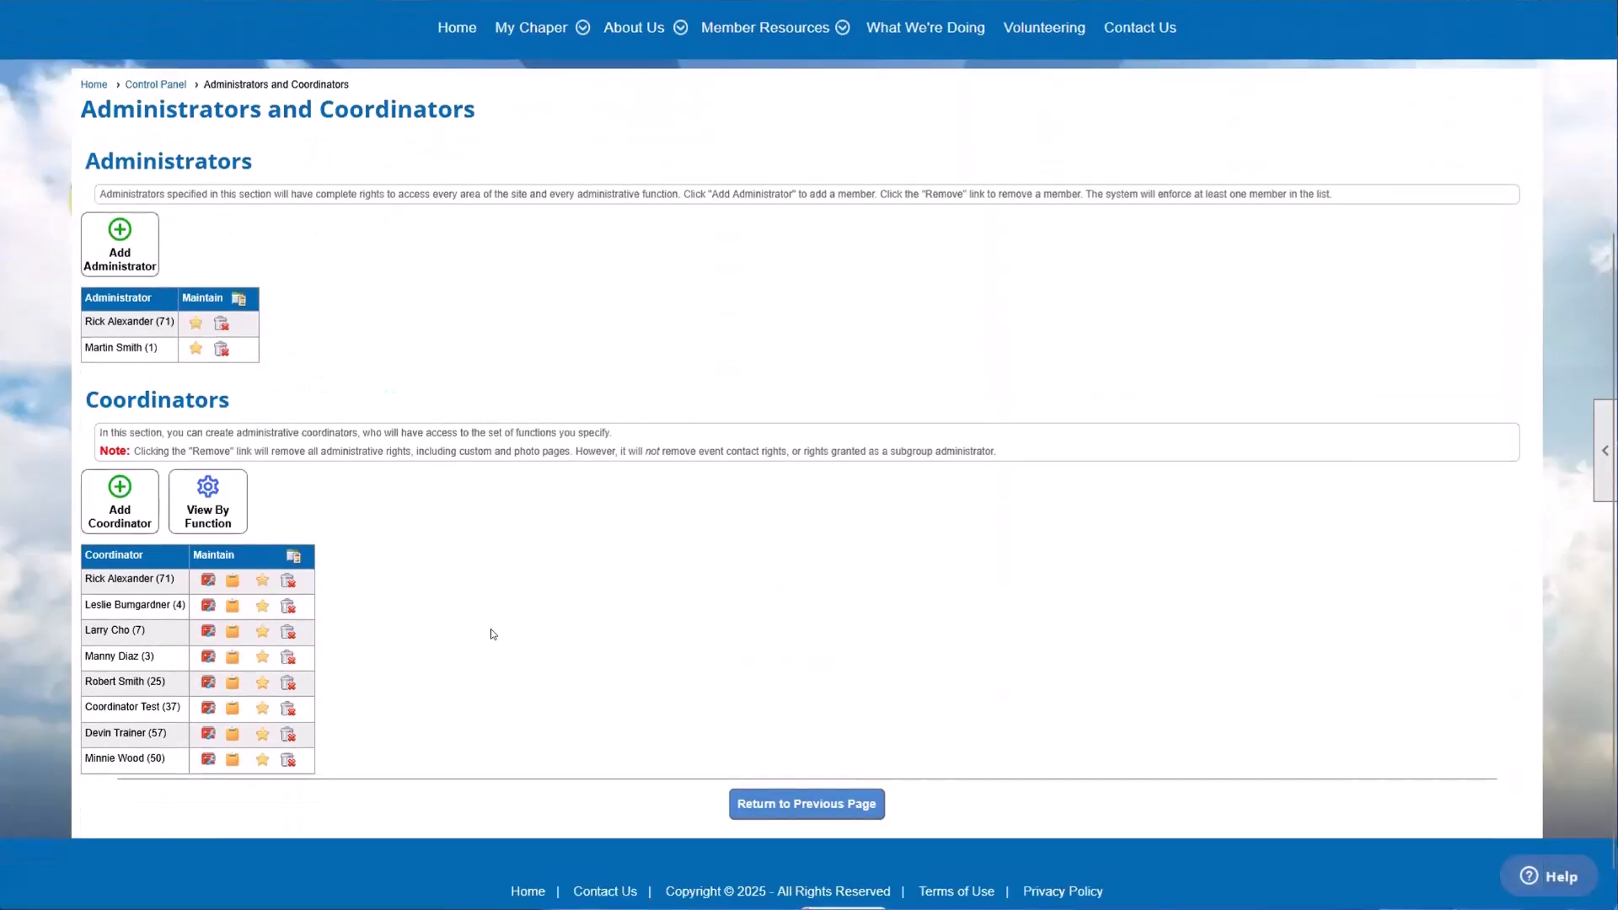
Step: Examine the current administrators and coordinators, and check the removal prompt for the first listed administrator without removing anyone
drag(84, 321, 159, 352)
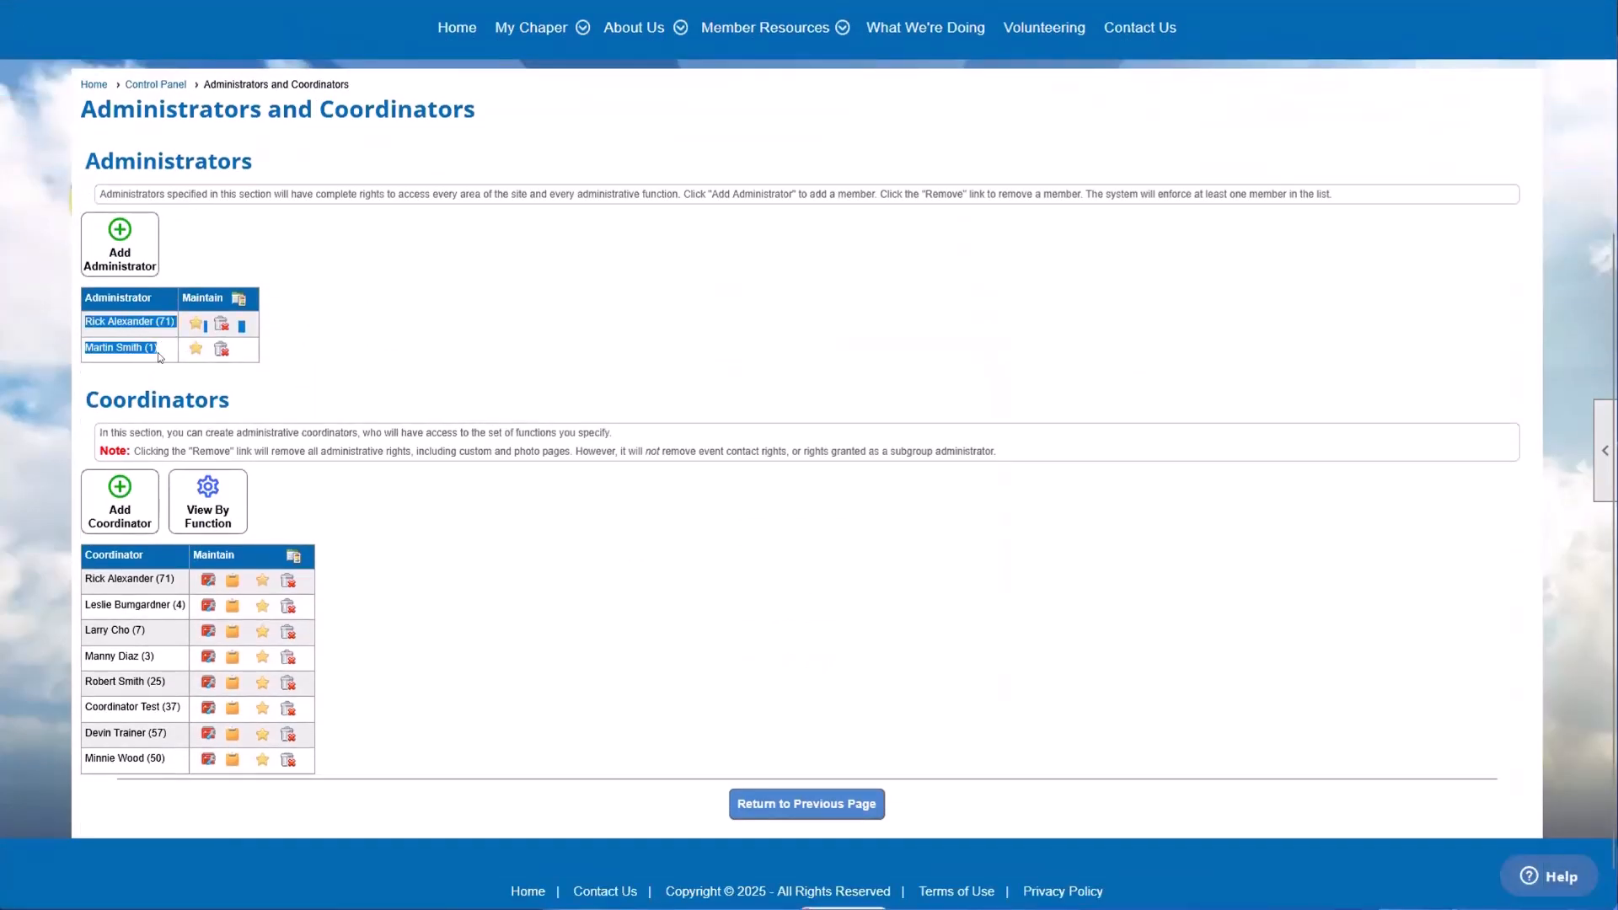
click(158, 353)
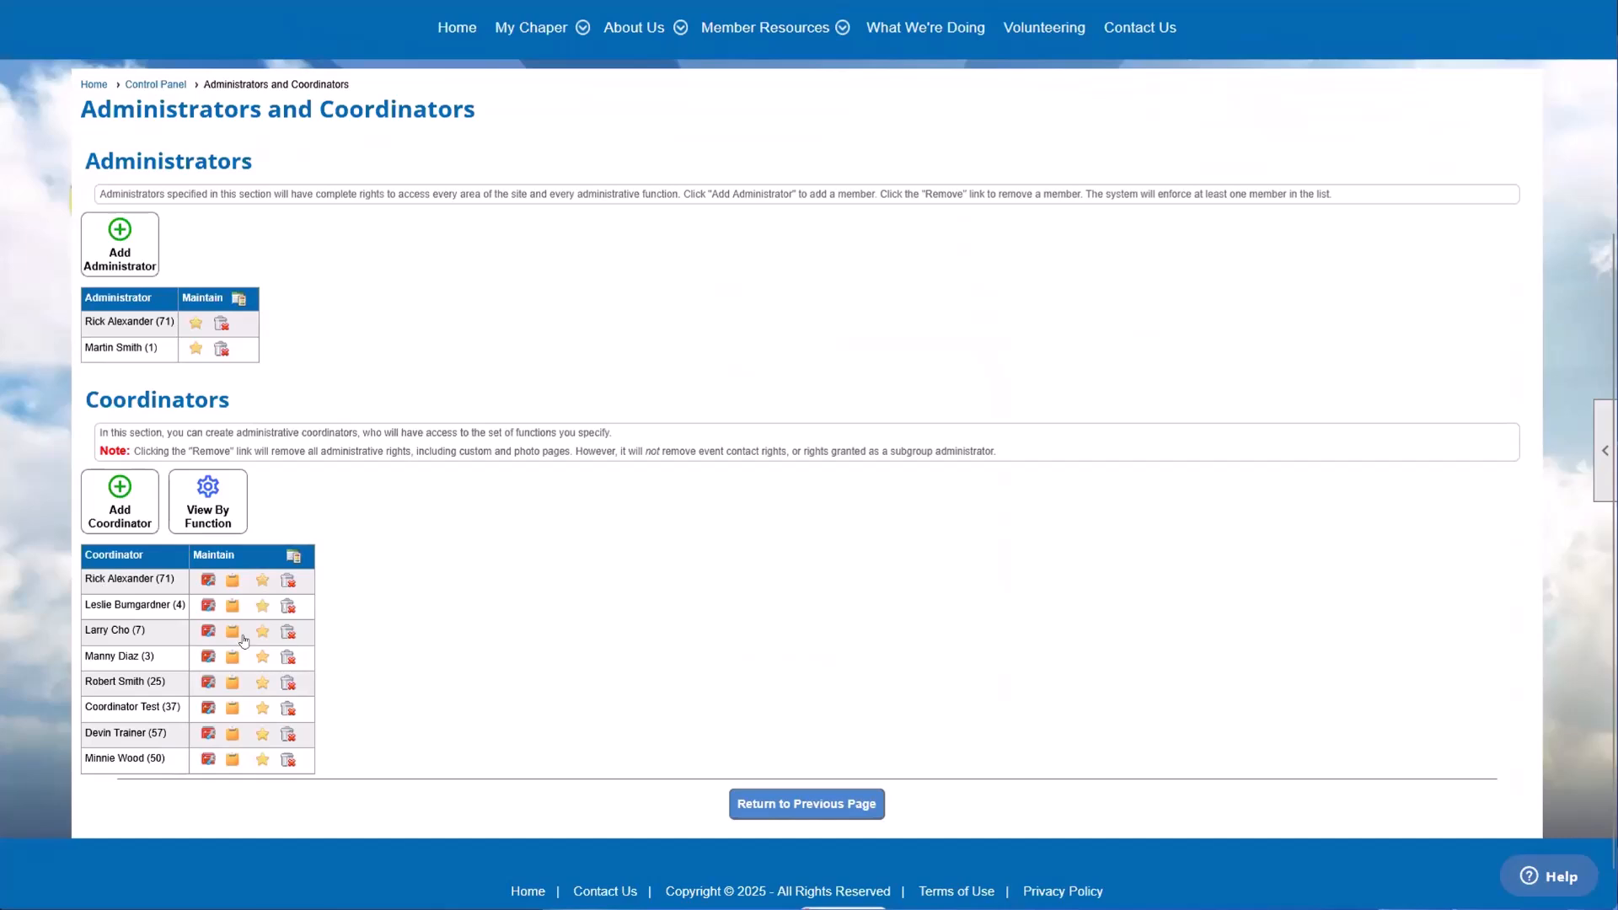
drag(84, 759, 120, 782)
click(122, 772)
drag(84, 758, 164, 760)
click(164, 760)
drag(95, 321, 154, 460)
click(380, 593)
click(221, 323)
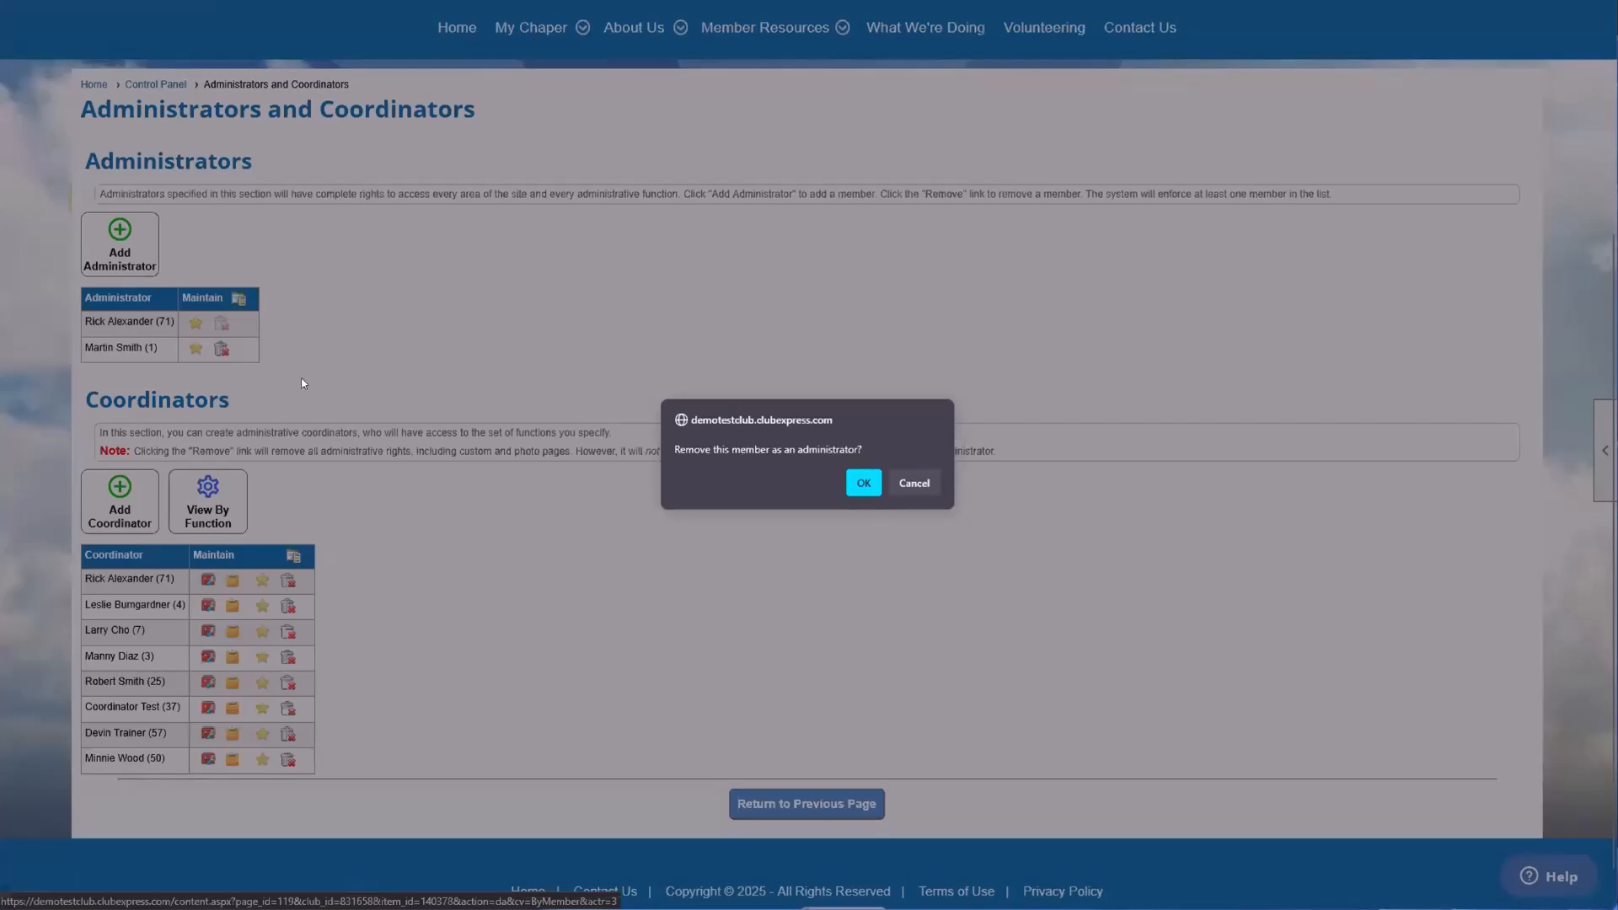
click(917, 484)
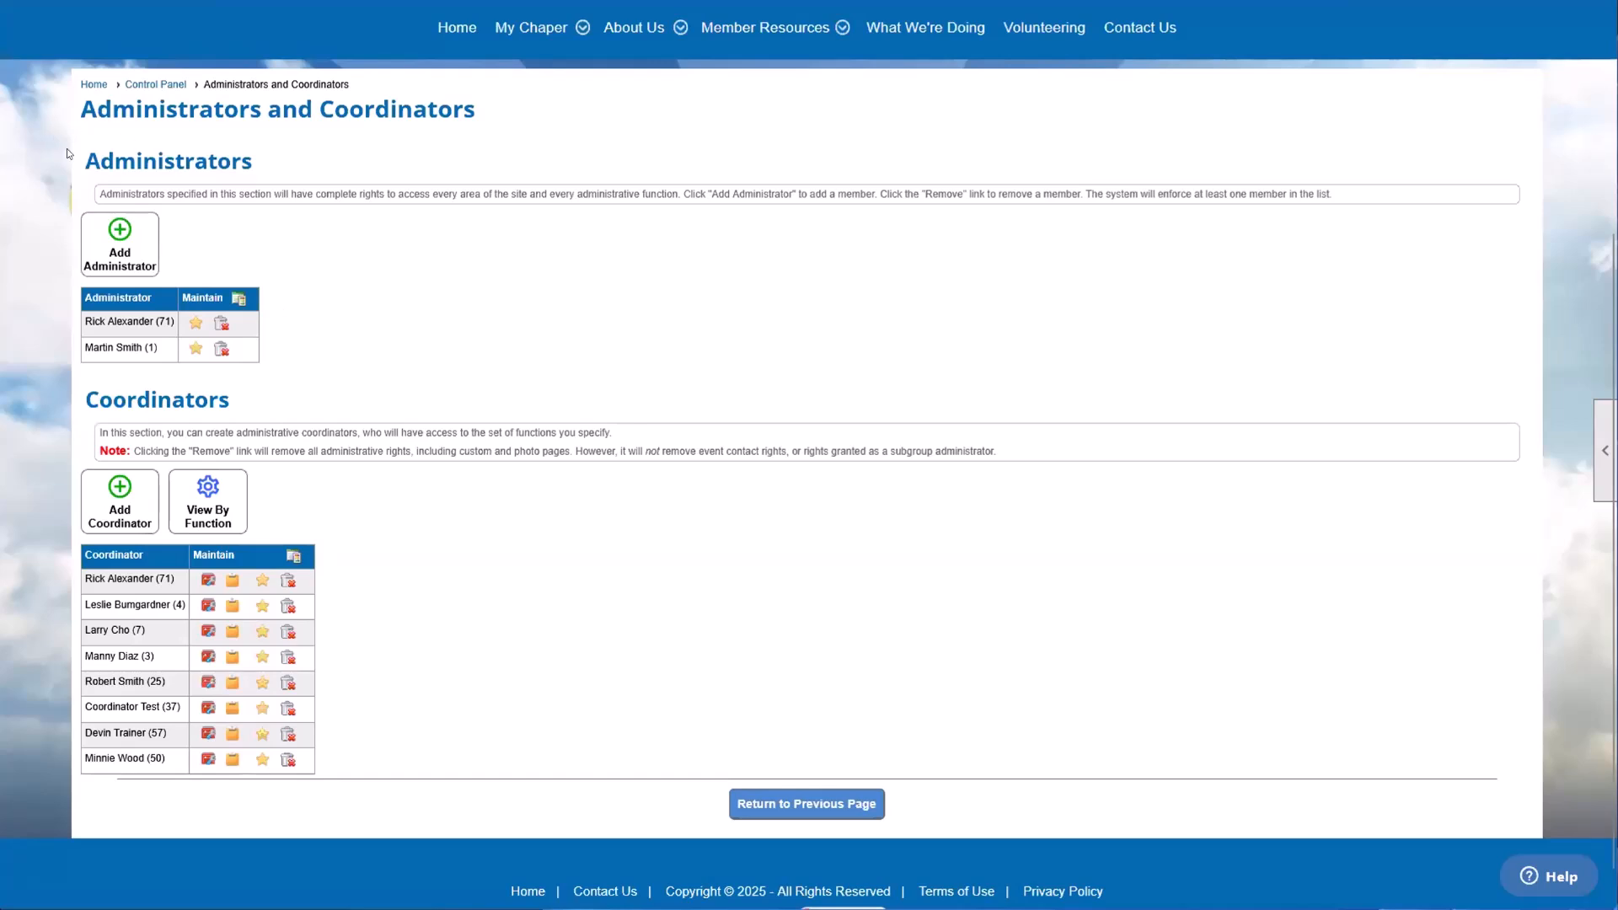
Step: Examine the Administrators section, including its heading and the members listed with full administrative rights
drag(67, 154, 266, 165)
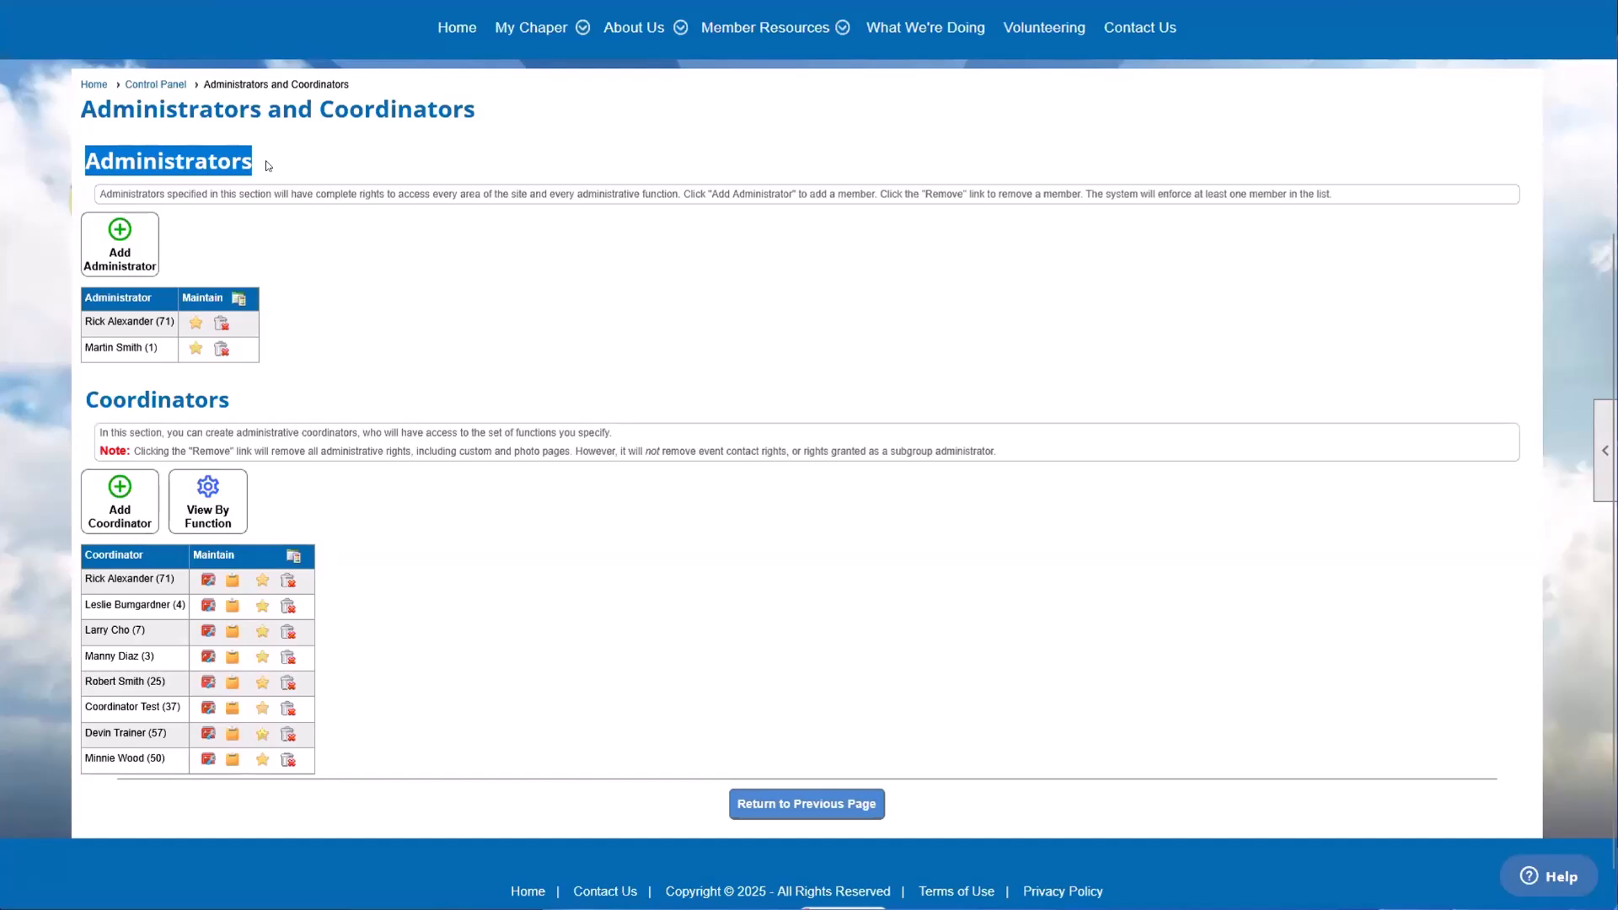
click(303, 292)
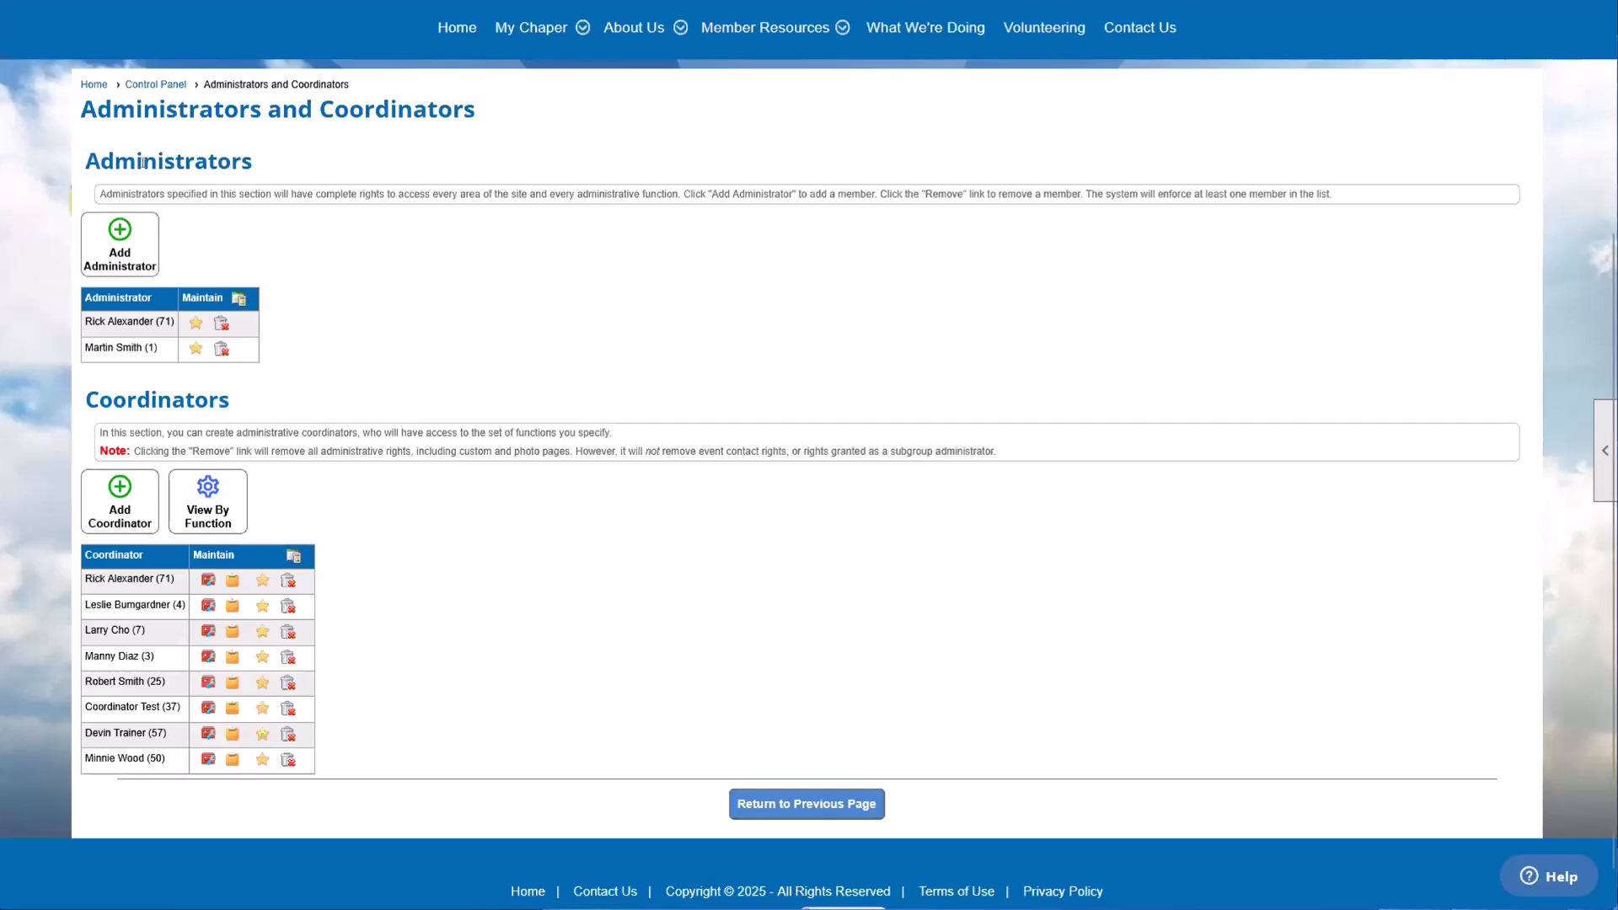
drag(91, 155, 249, 161)
click(117, 294)
drag(85, 315, 83, 352)
click(180, 371)
click(83, 352)
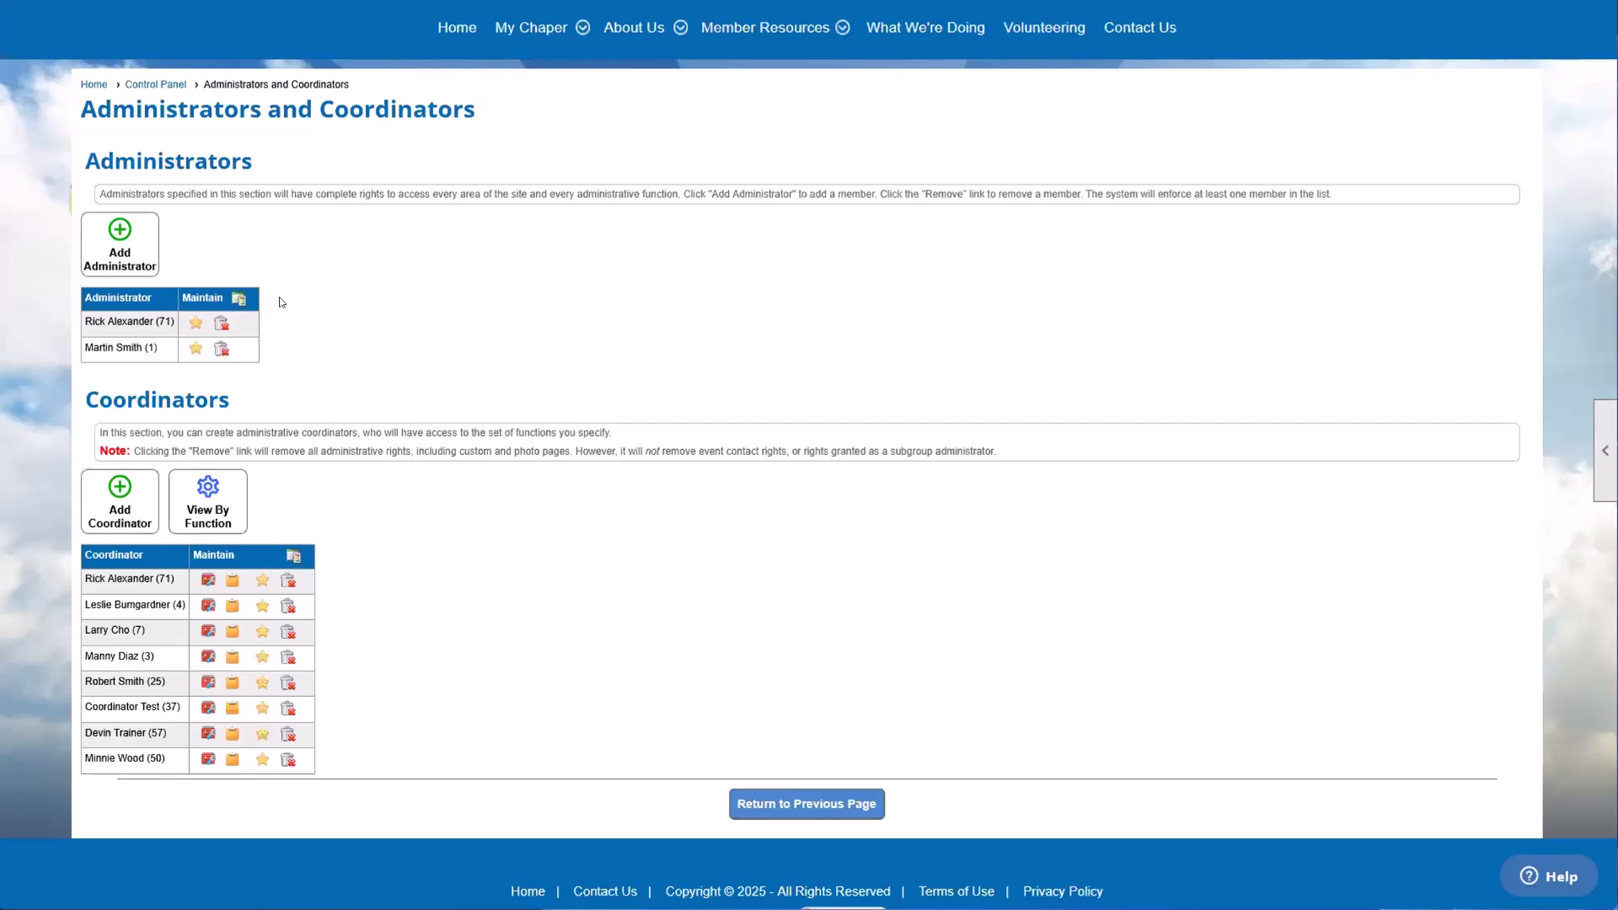
double_click(236, 170)
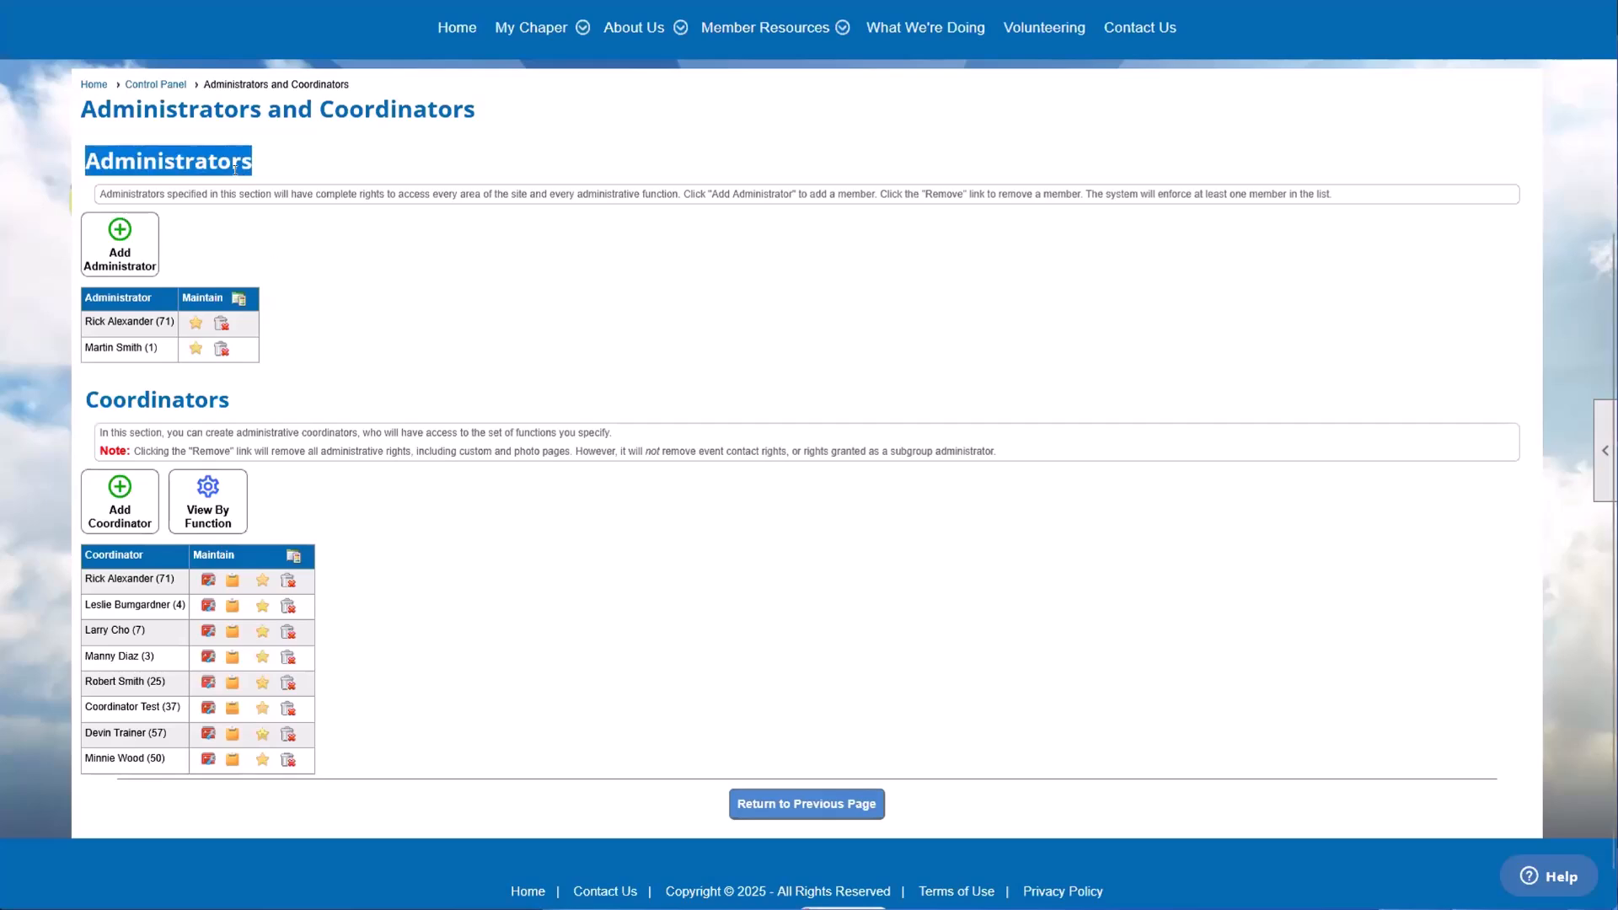
click(311, 202)
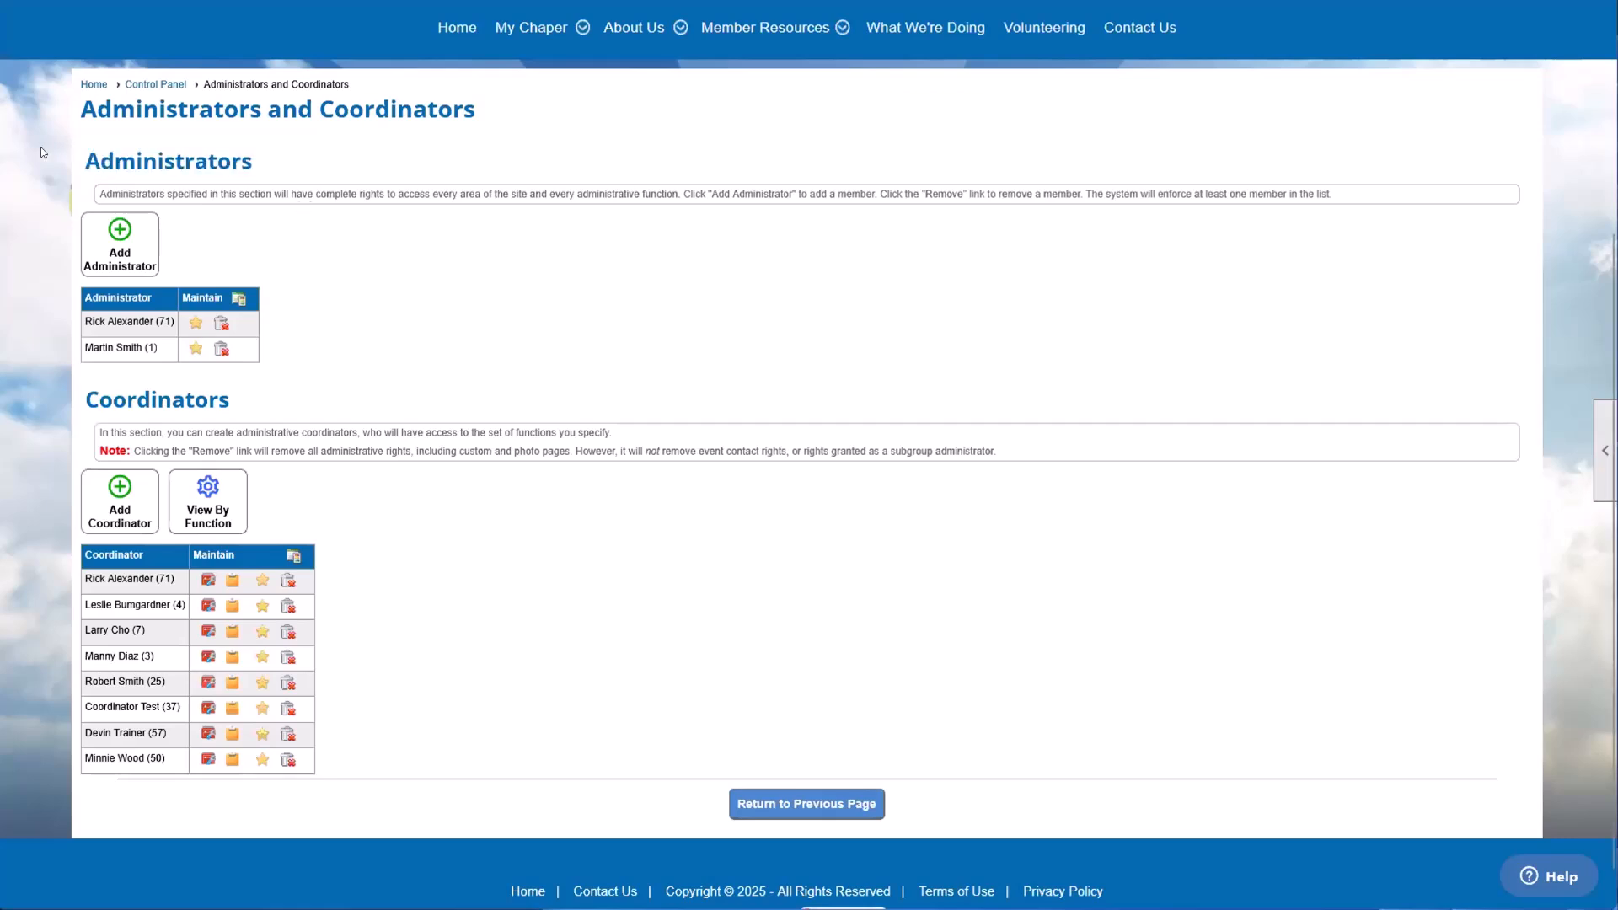
Step: Compare the Administrators section with the Coordinators section, including the members listed in each
drag(82, 160, 255, 145)
click(254, 146)
drag(83, 399, 235, 409)
click(236, 408)
drag(68, 757, 81, 759)
drag(161, 348, 91, 322)
click(91, 322)
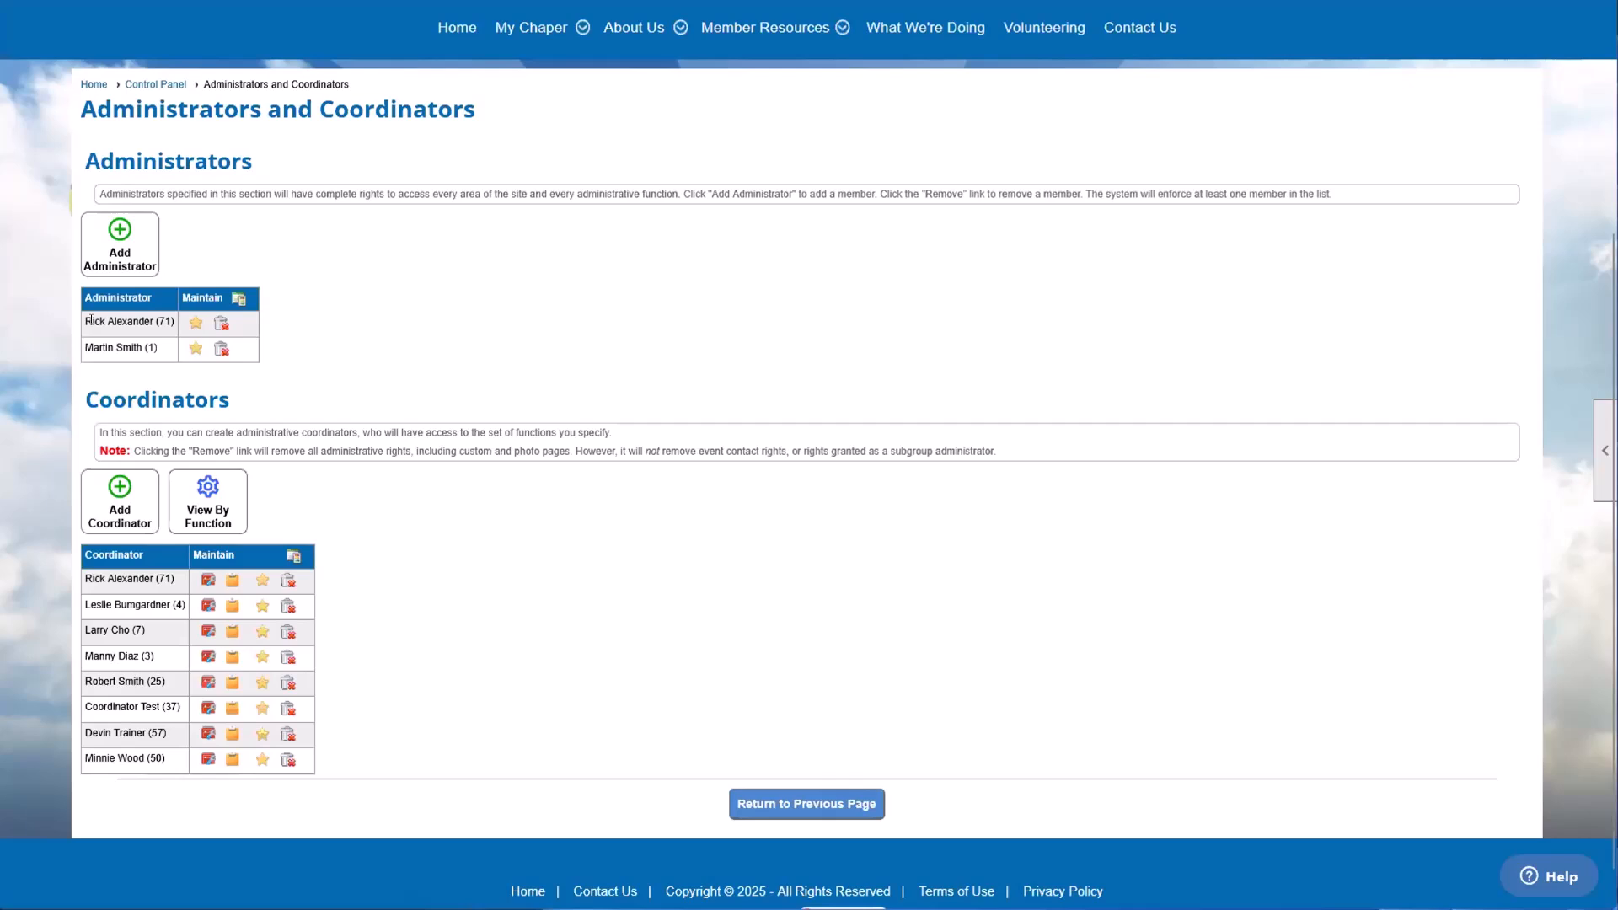
Step: Add the fourth member in the search results as a club administrator
click(122, 263)
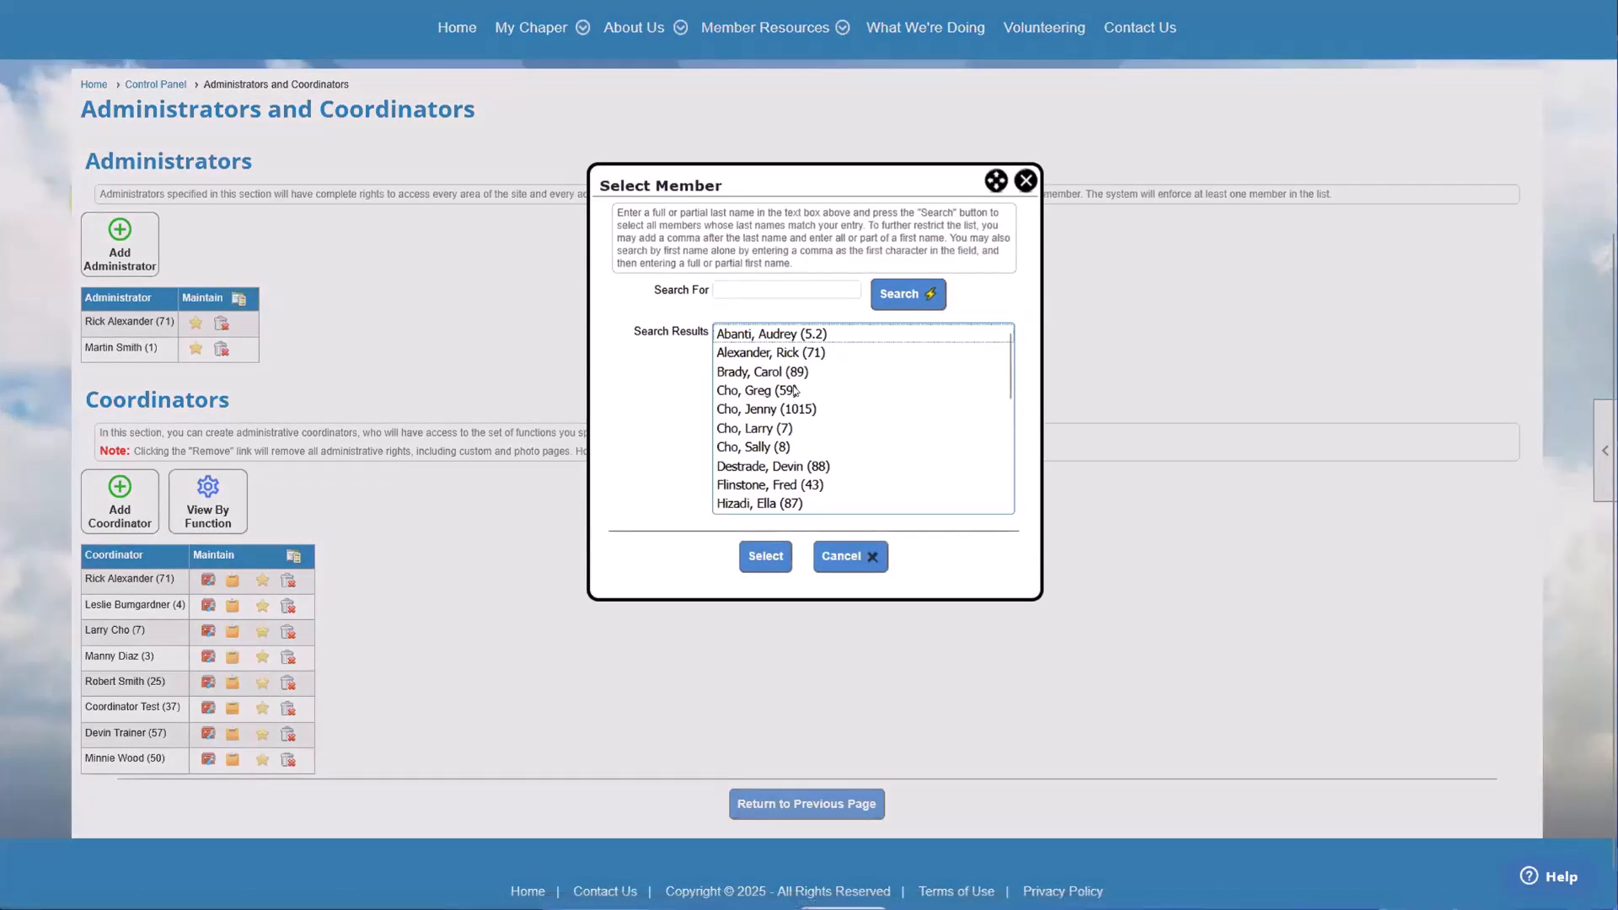
click(795, 391)
double_click(795, 390)
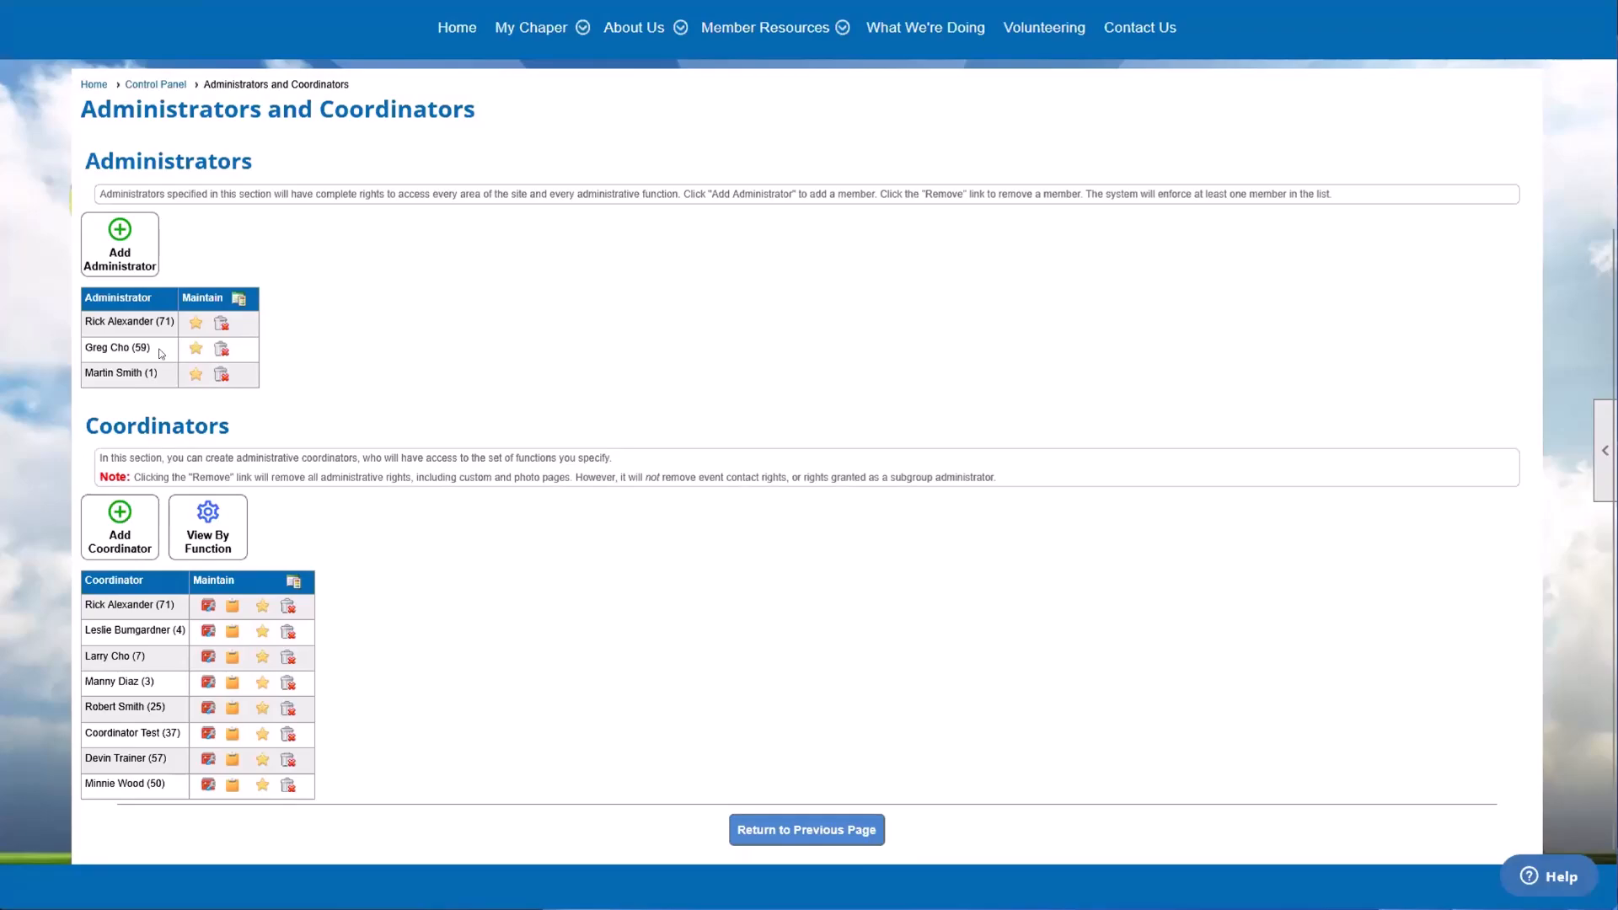
Step: Remove the second-listed member from the club's administrators and dismiss the removal message
click(222, 349)
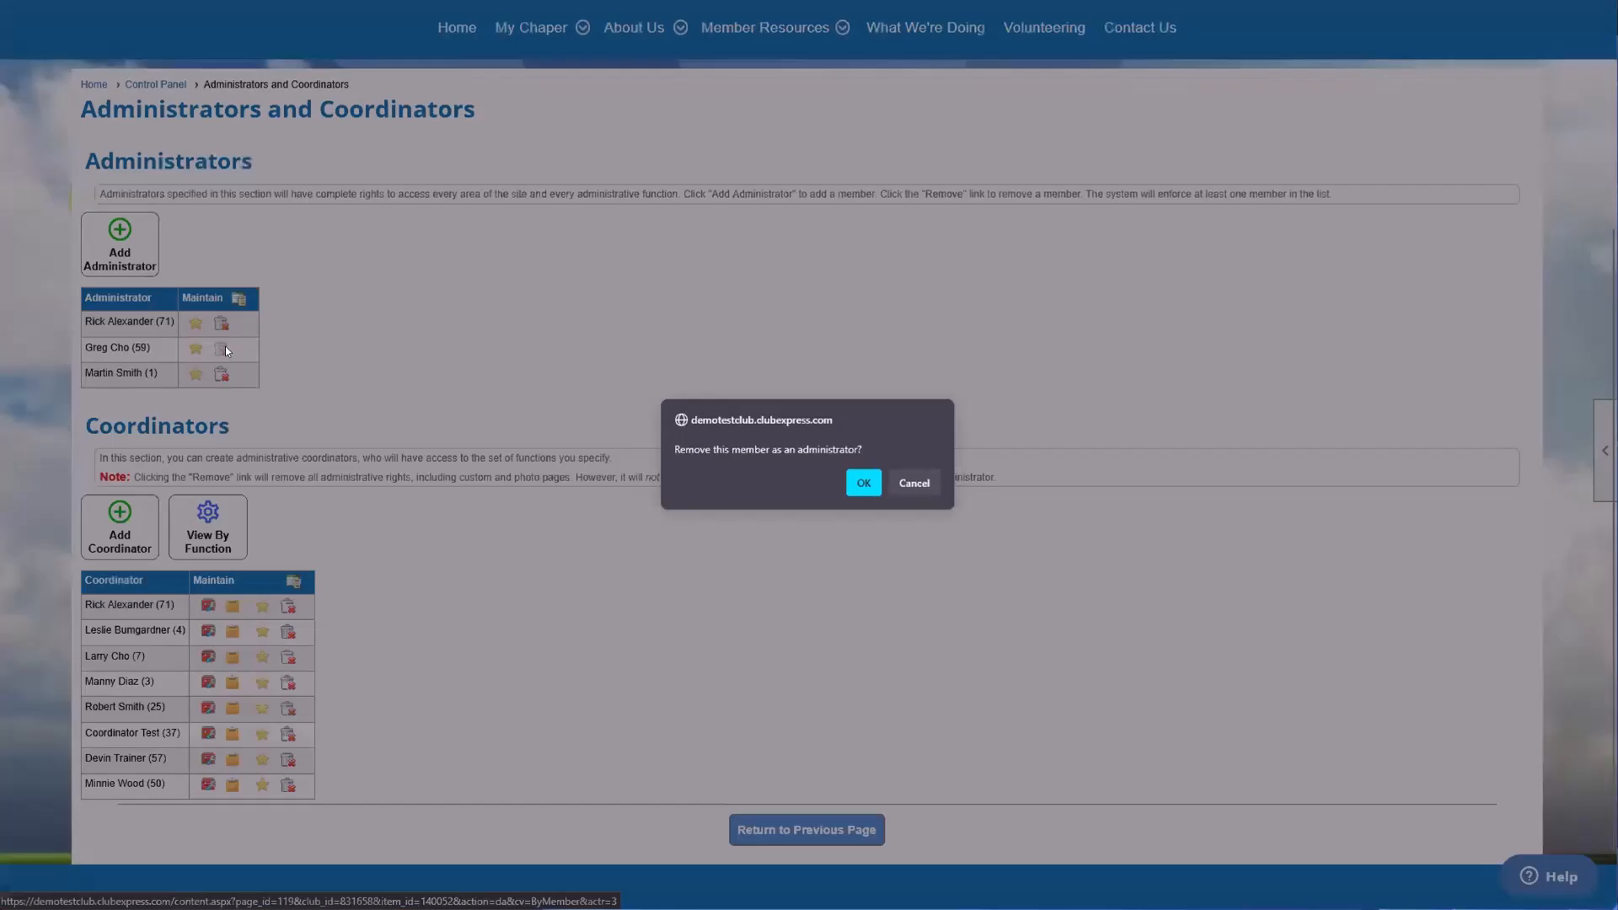
click(863, 480)
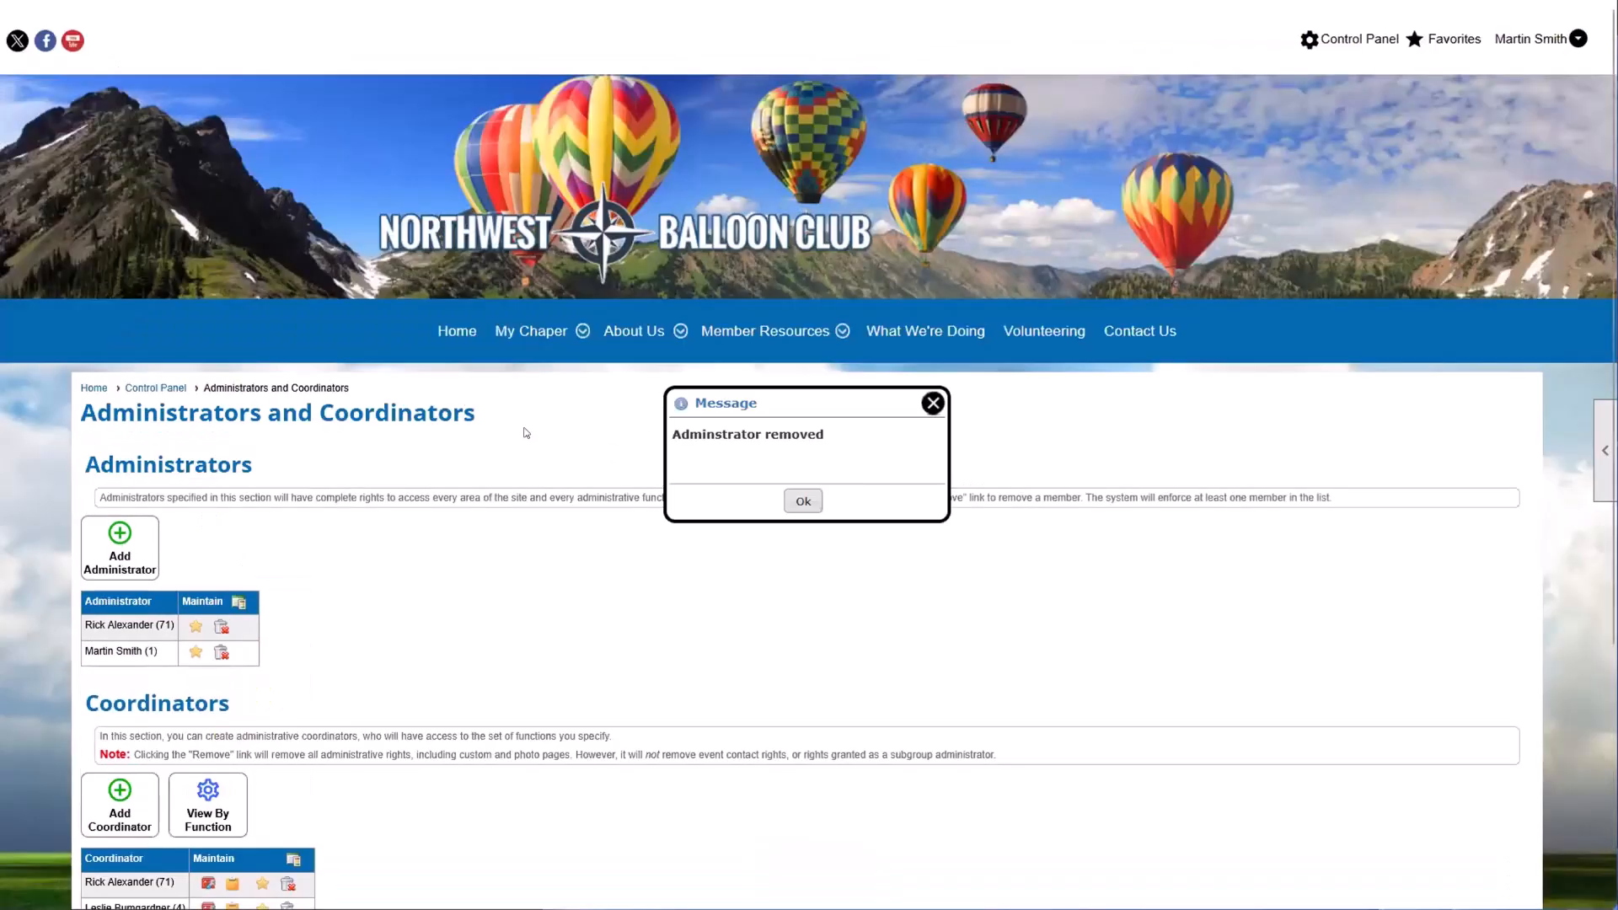
click(801, 497)
Step: Start adding a coordinator and choose the fourth member in the unfiltered member search results
scroll(368, 453, down, 4)
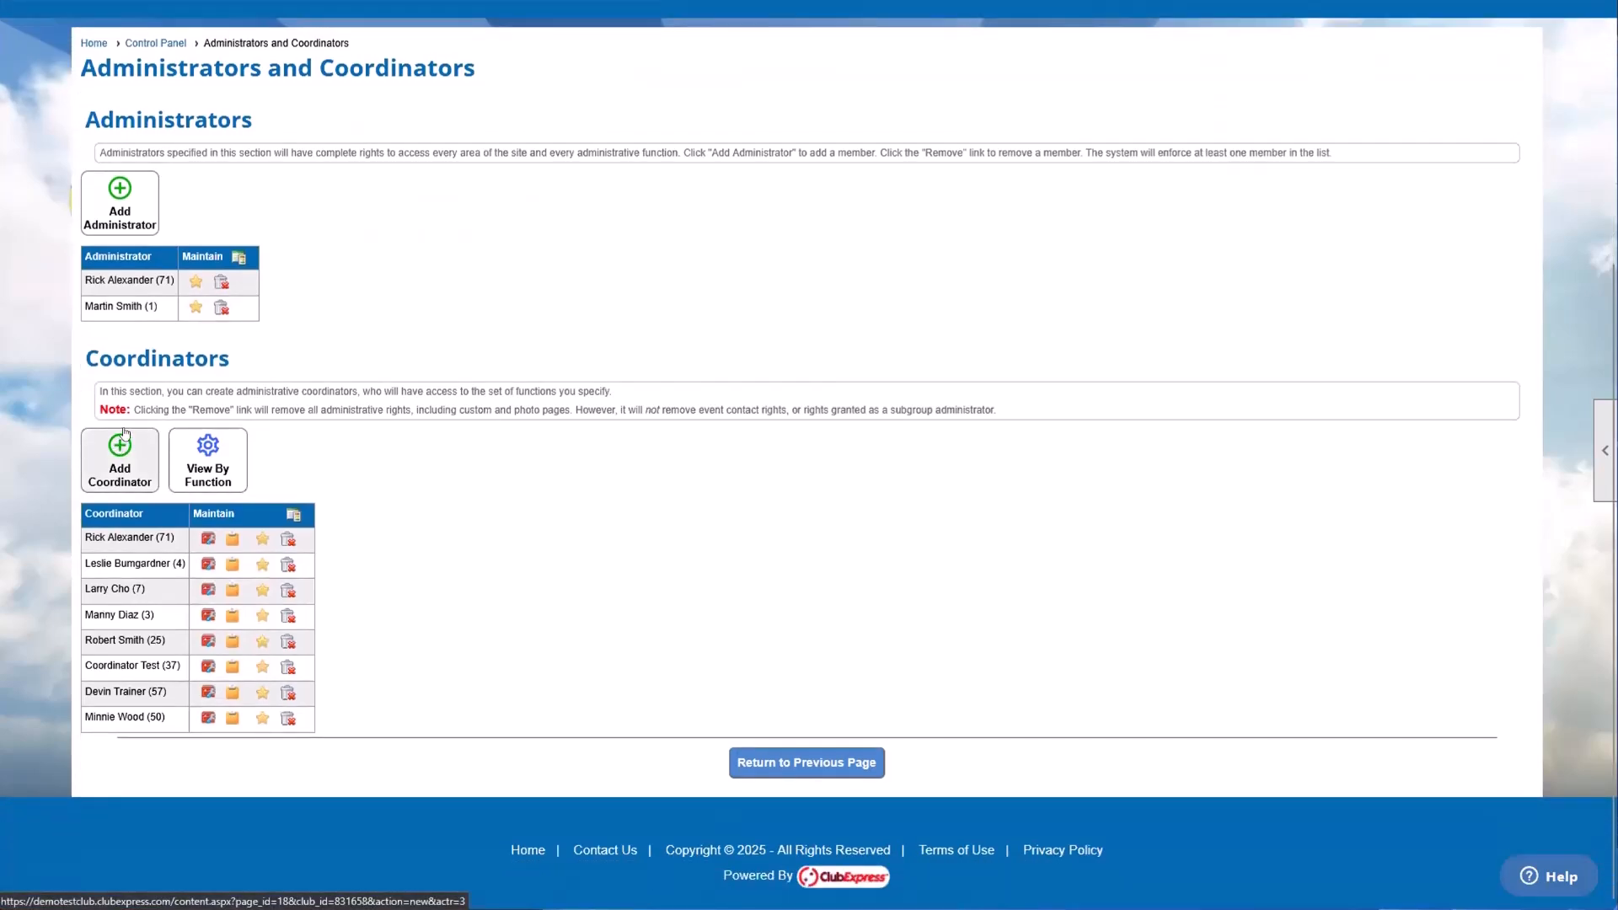
click(116, 460)
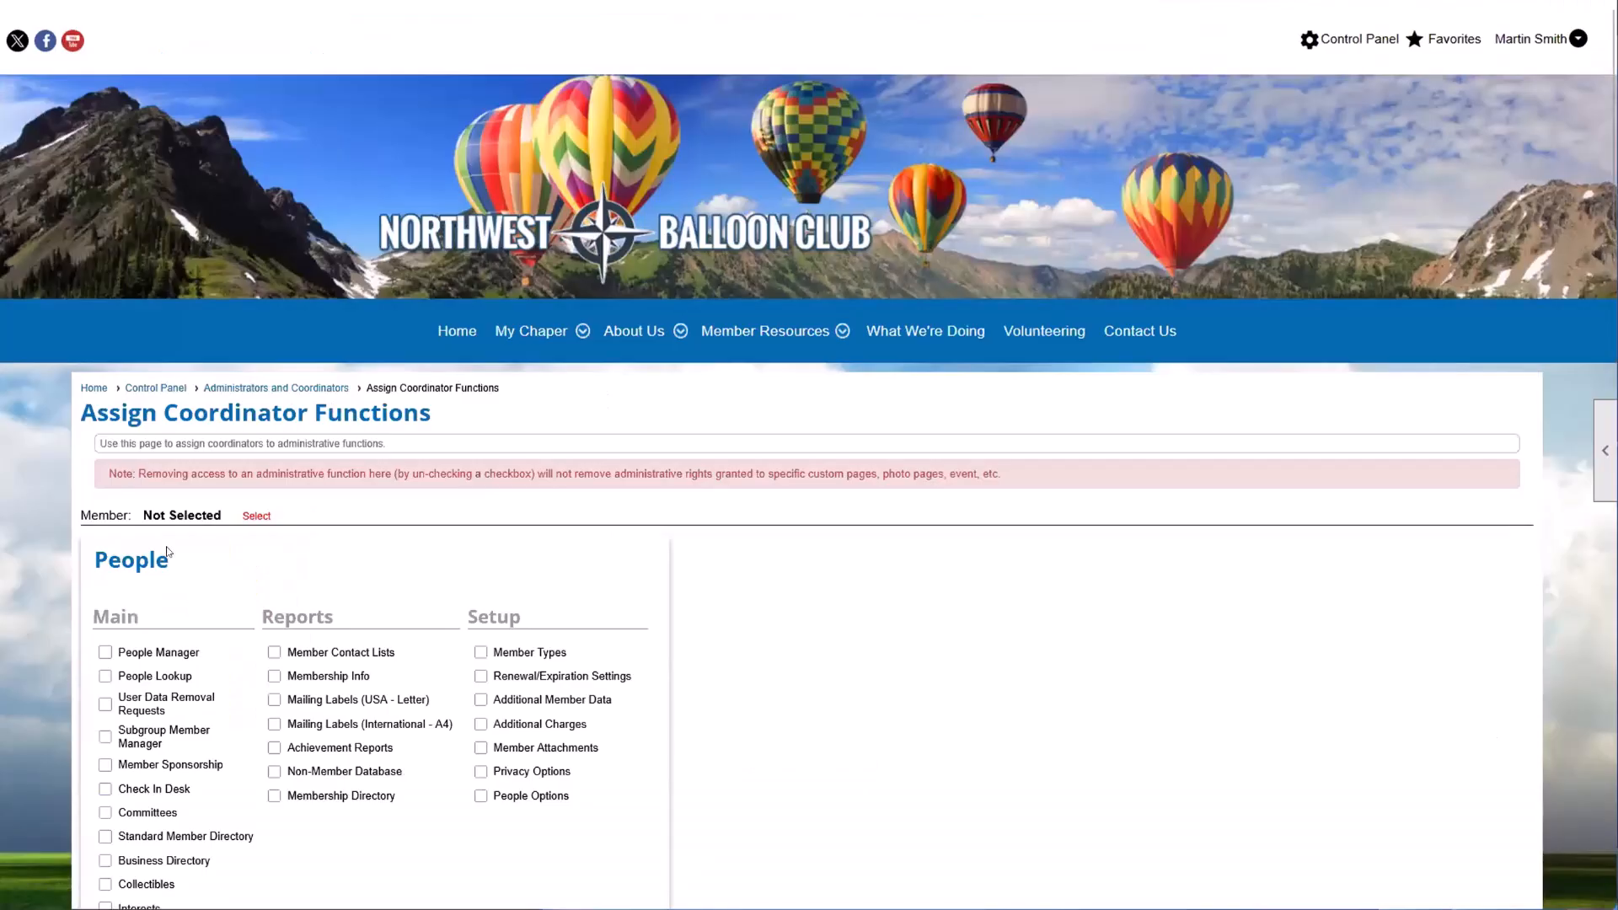
scroll(243, 560, down, 3)
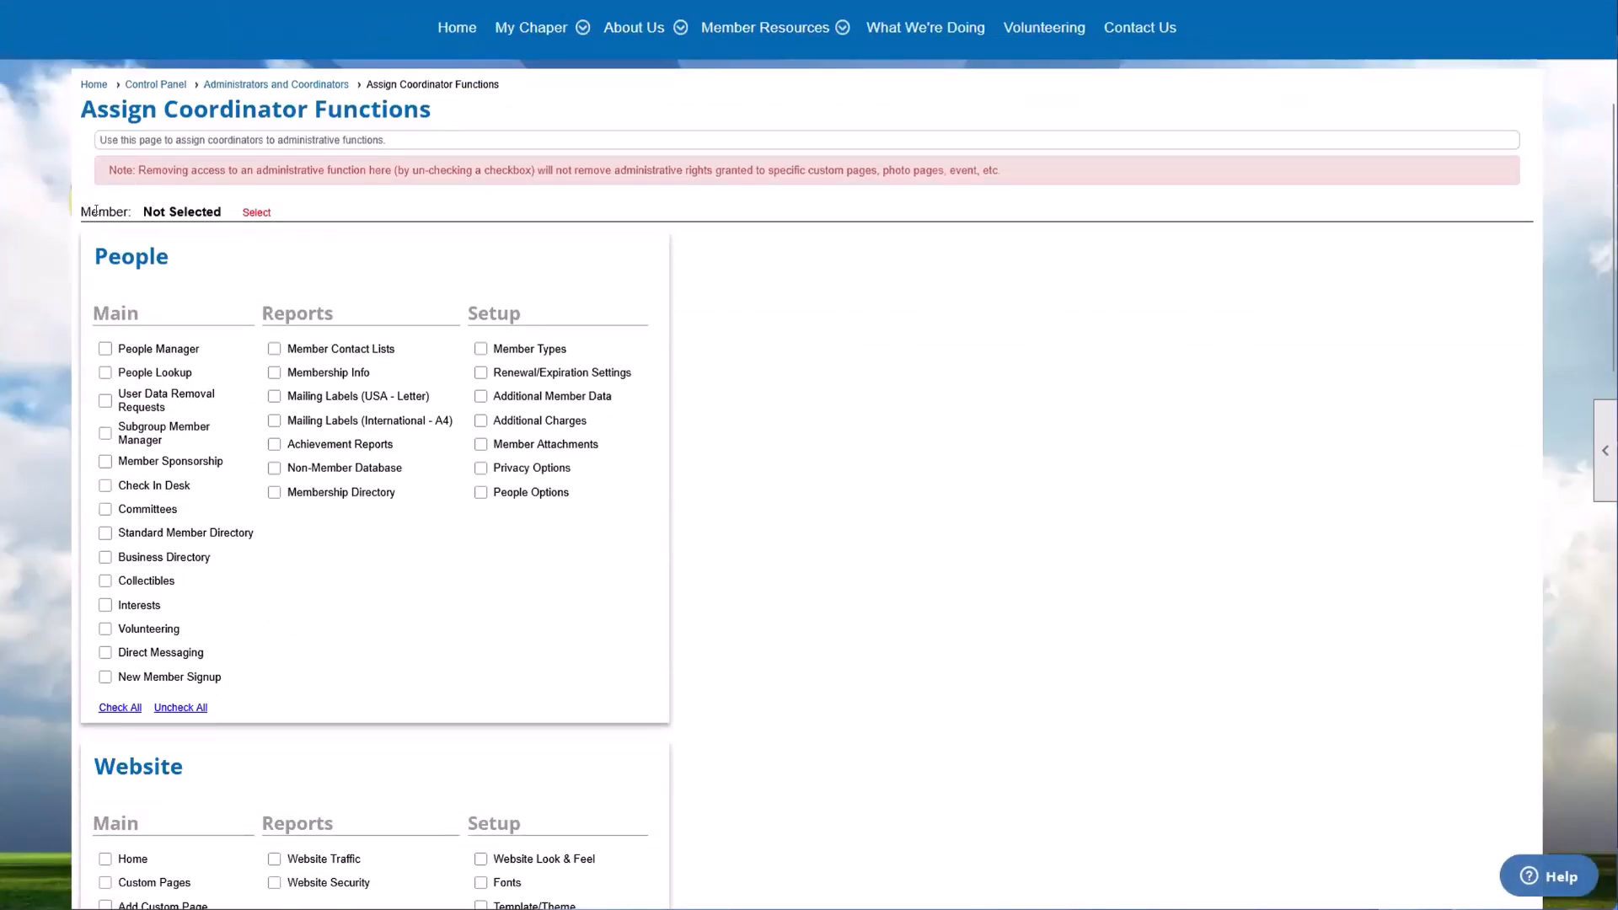
drag(94, 211, 220, 218)
click(217, 218)
drag(91, 215, 151, 216)
click(155, 211)
click(256, 212)
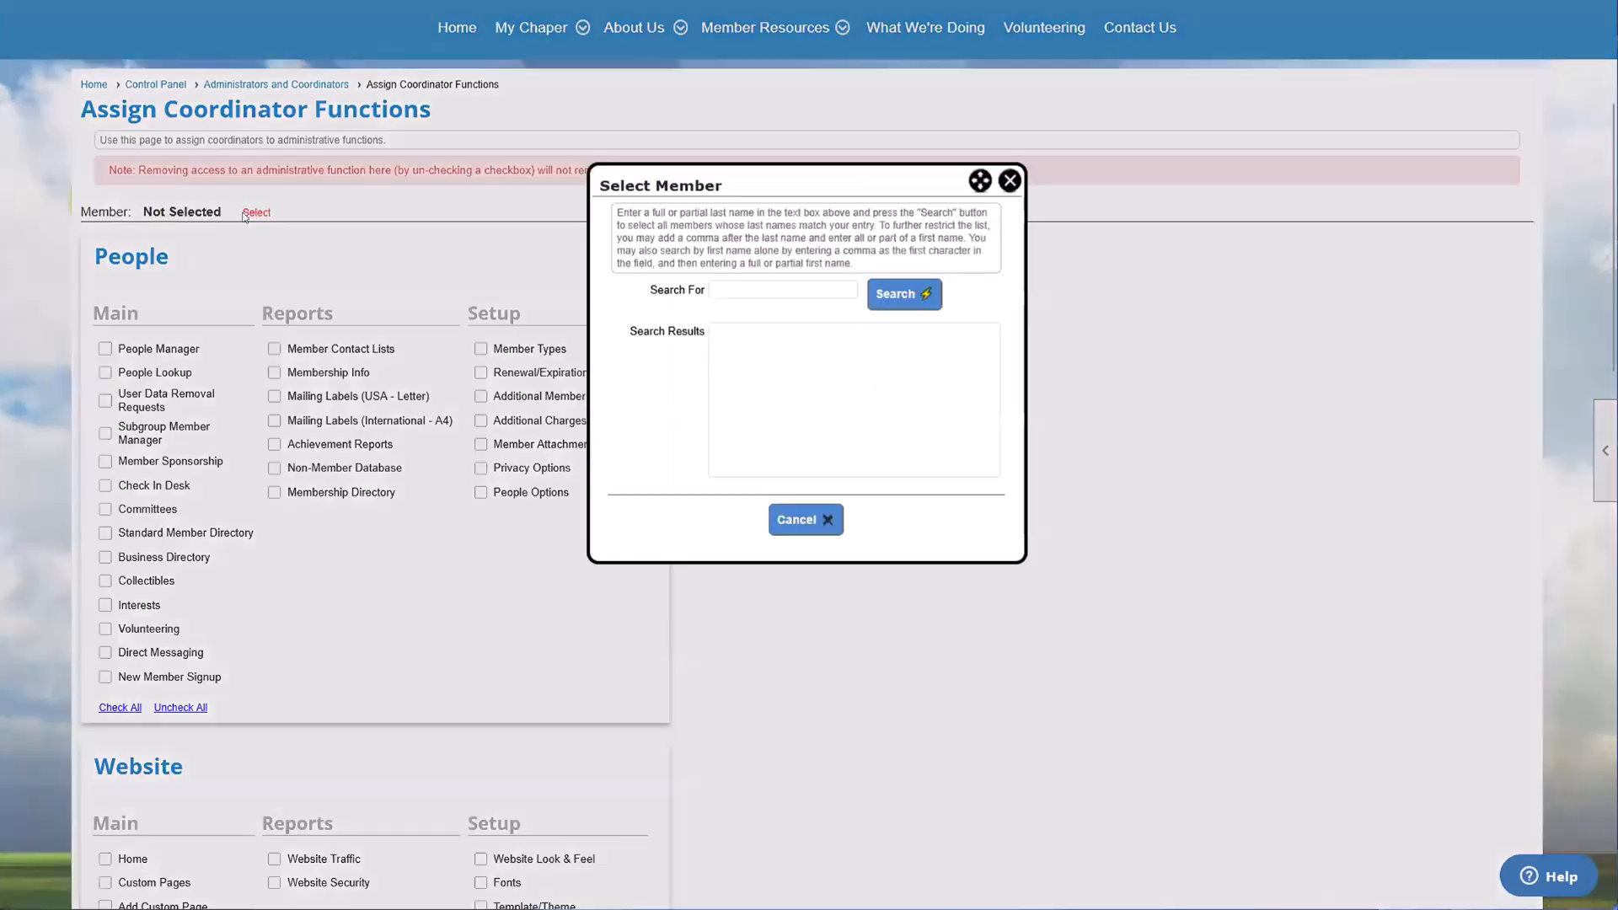
click(892, 312)
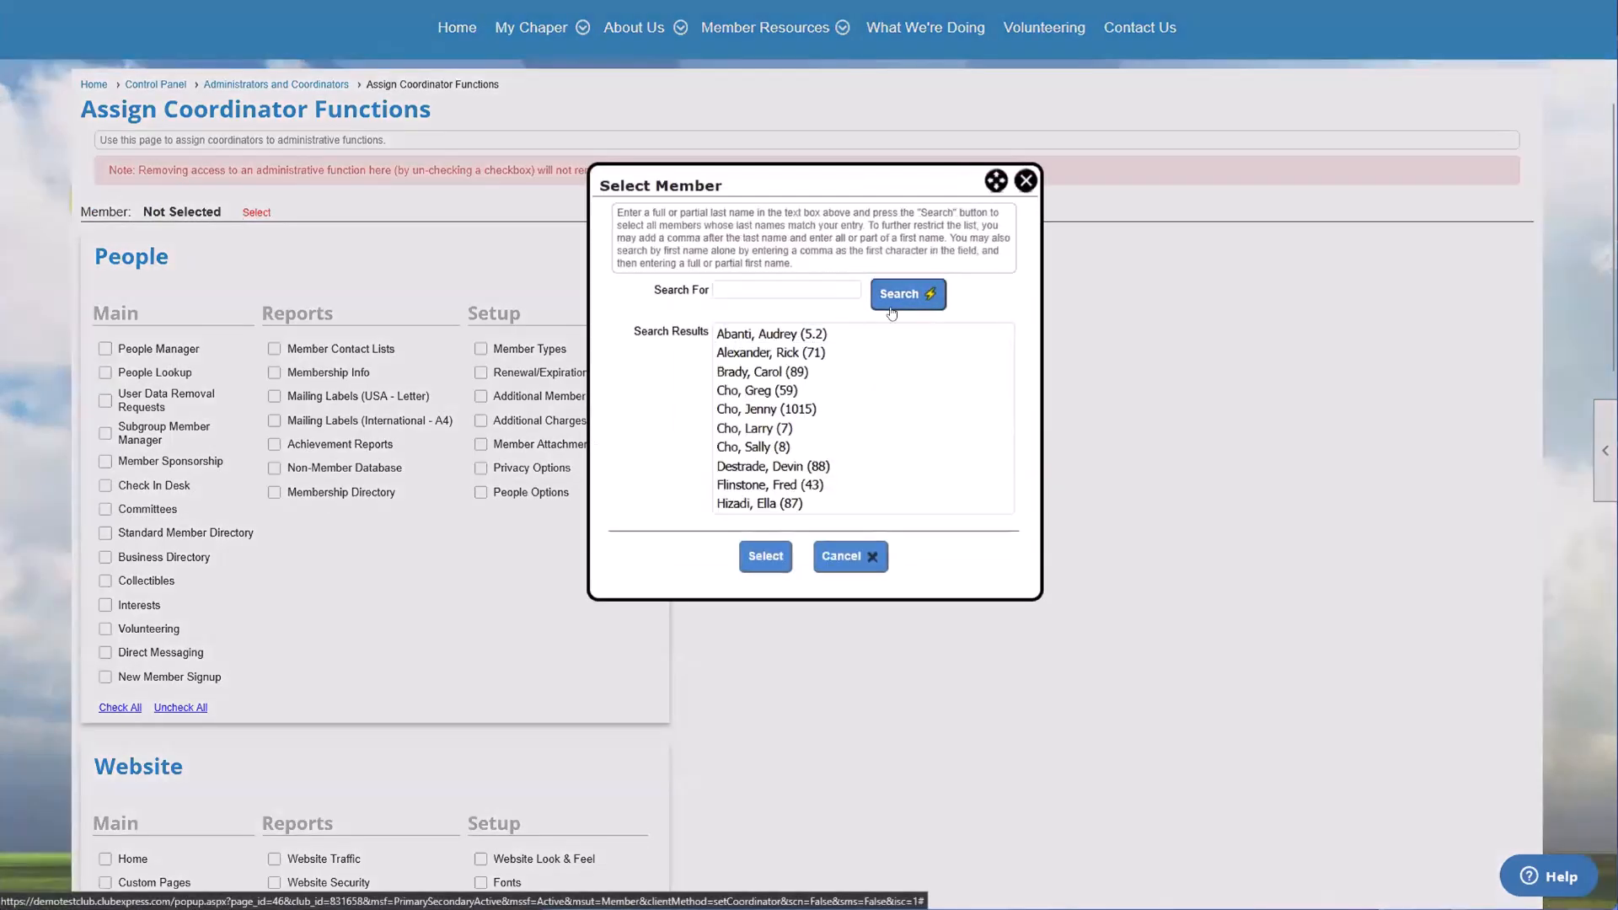
double_click(761, 392)
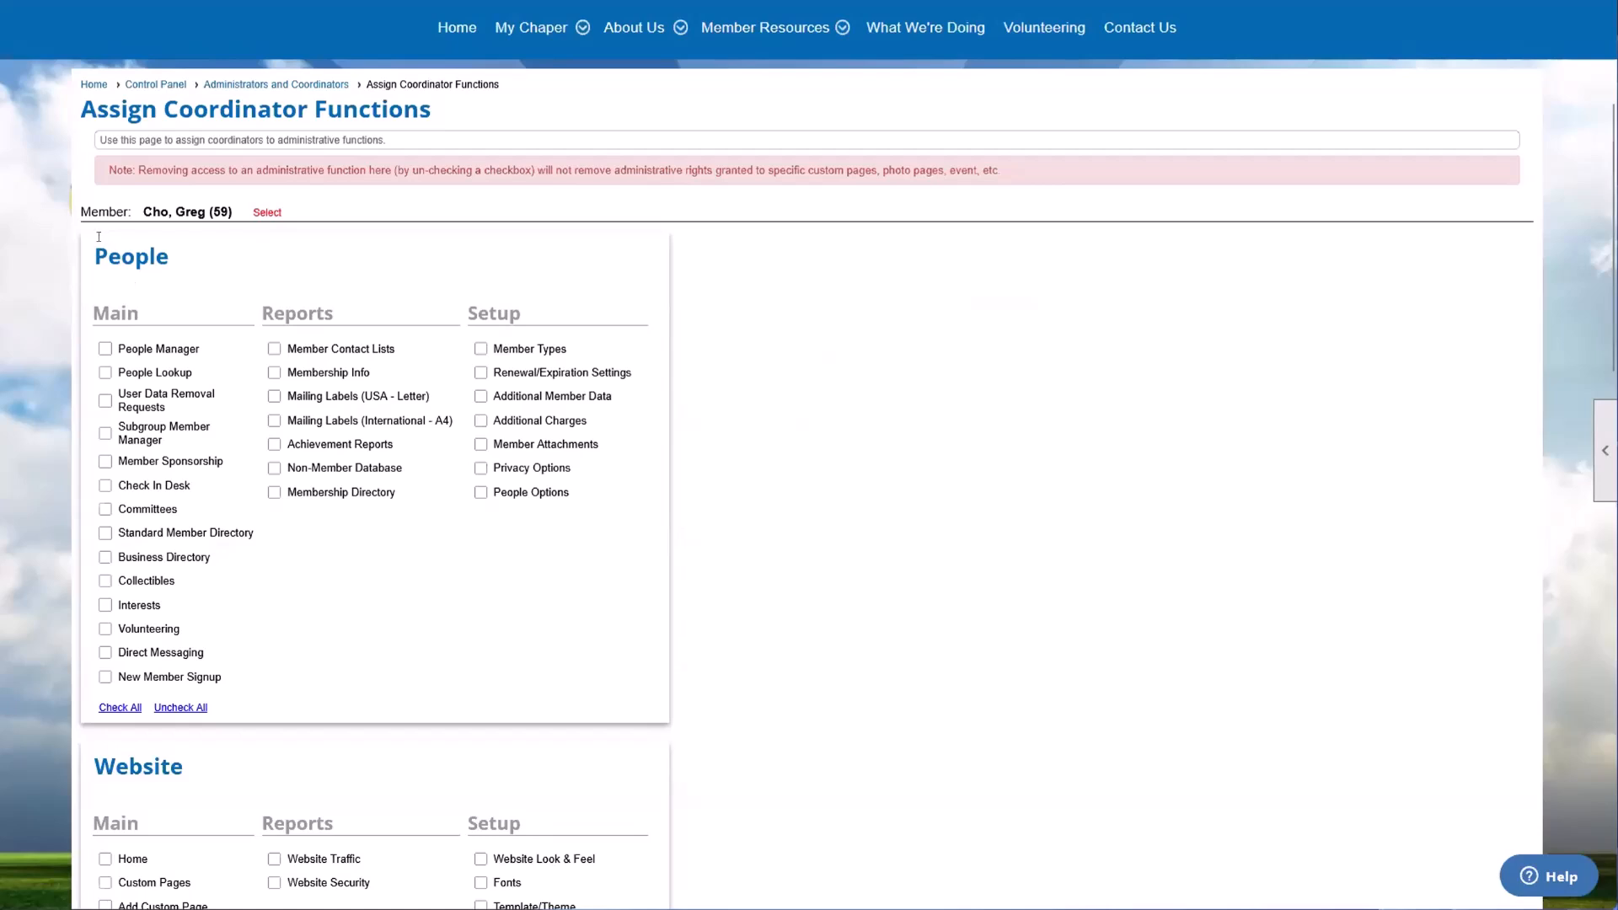
Step: Examine the assignable coordinator functions grouped under People, Website, Money, Club and Communications
scroll(126, 329, down, 8)
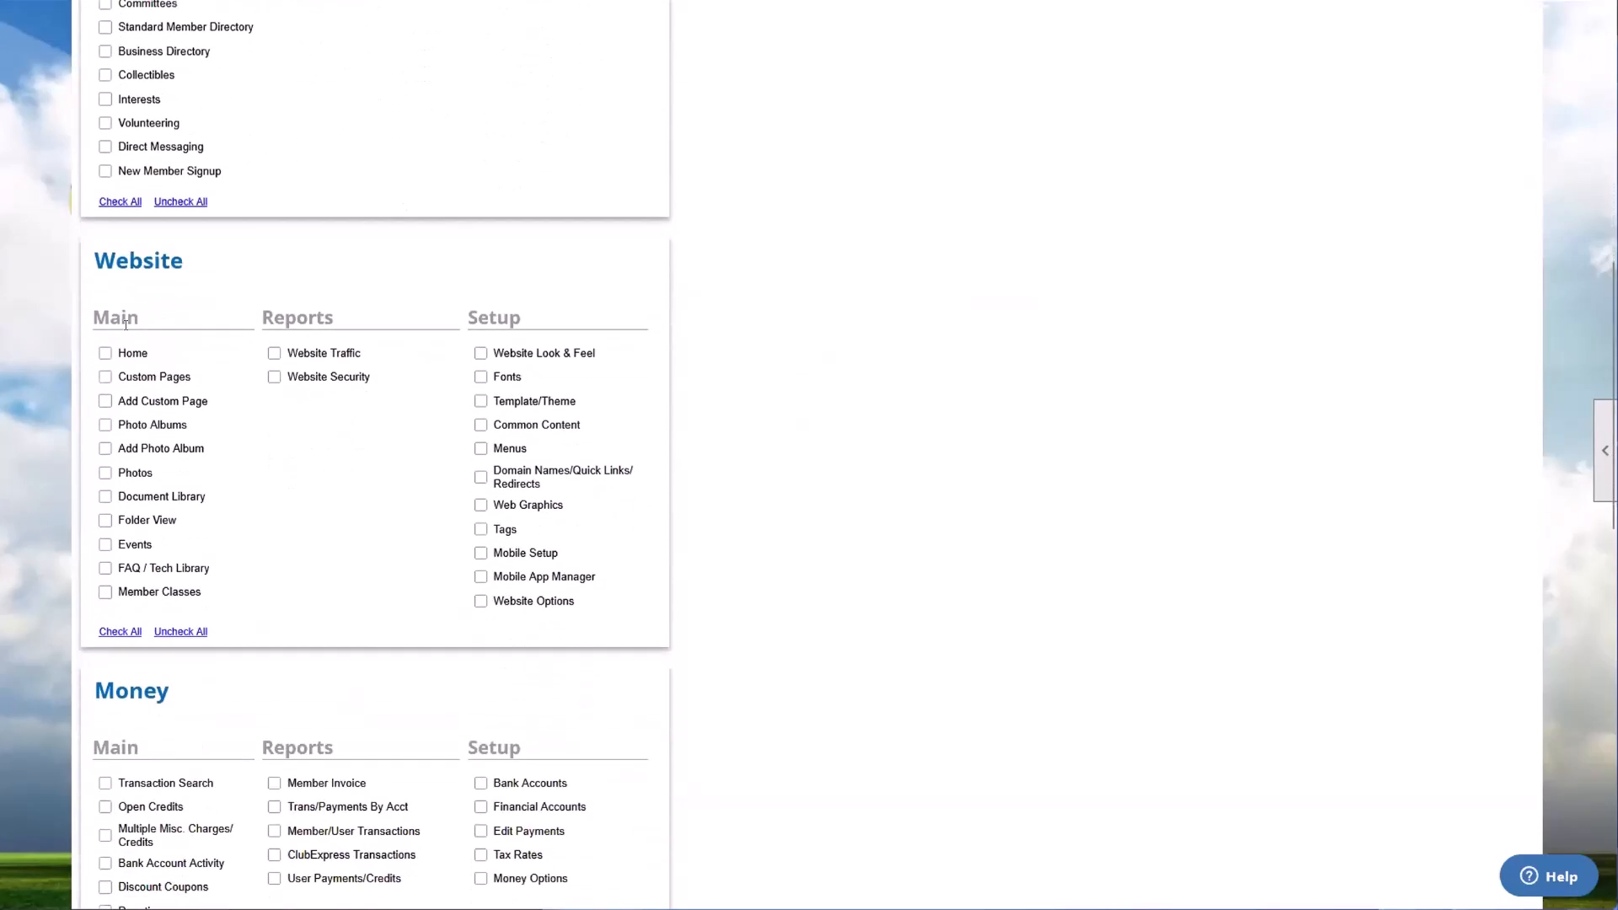
scroll(125, 325, down, 2)
scroll(124, 282, up, 8)
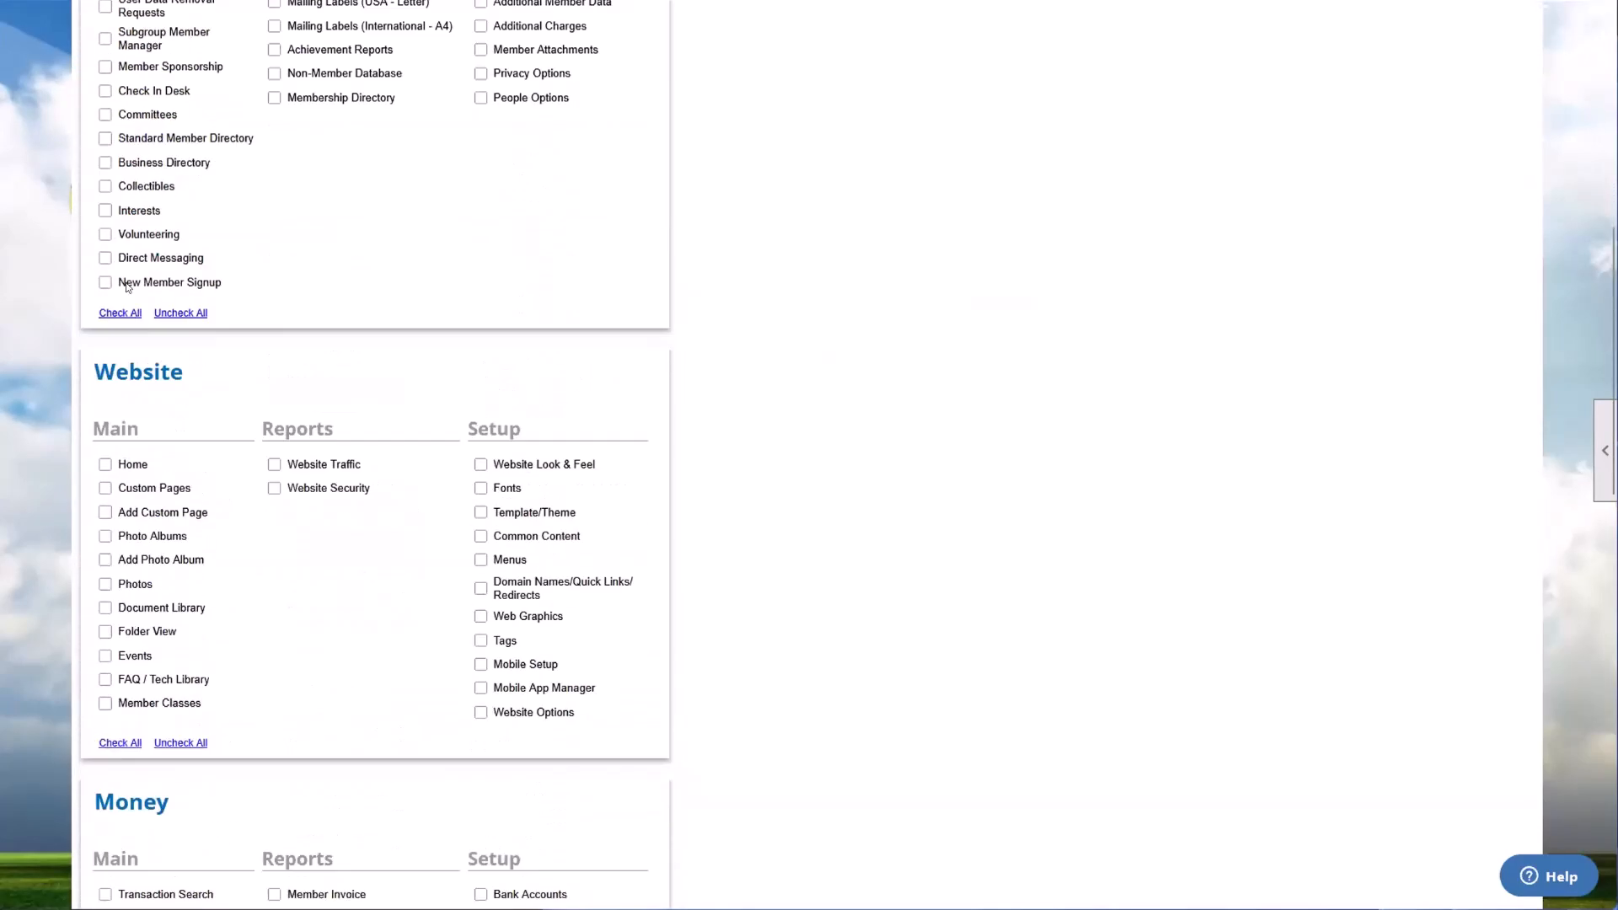
drag(94, 60, 156, 56)
drag(116, 563, 189, 570)
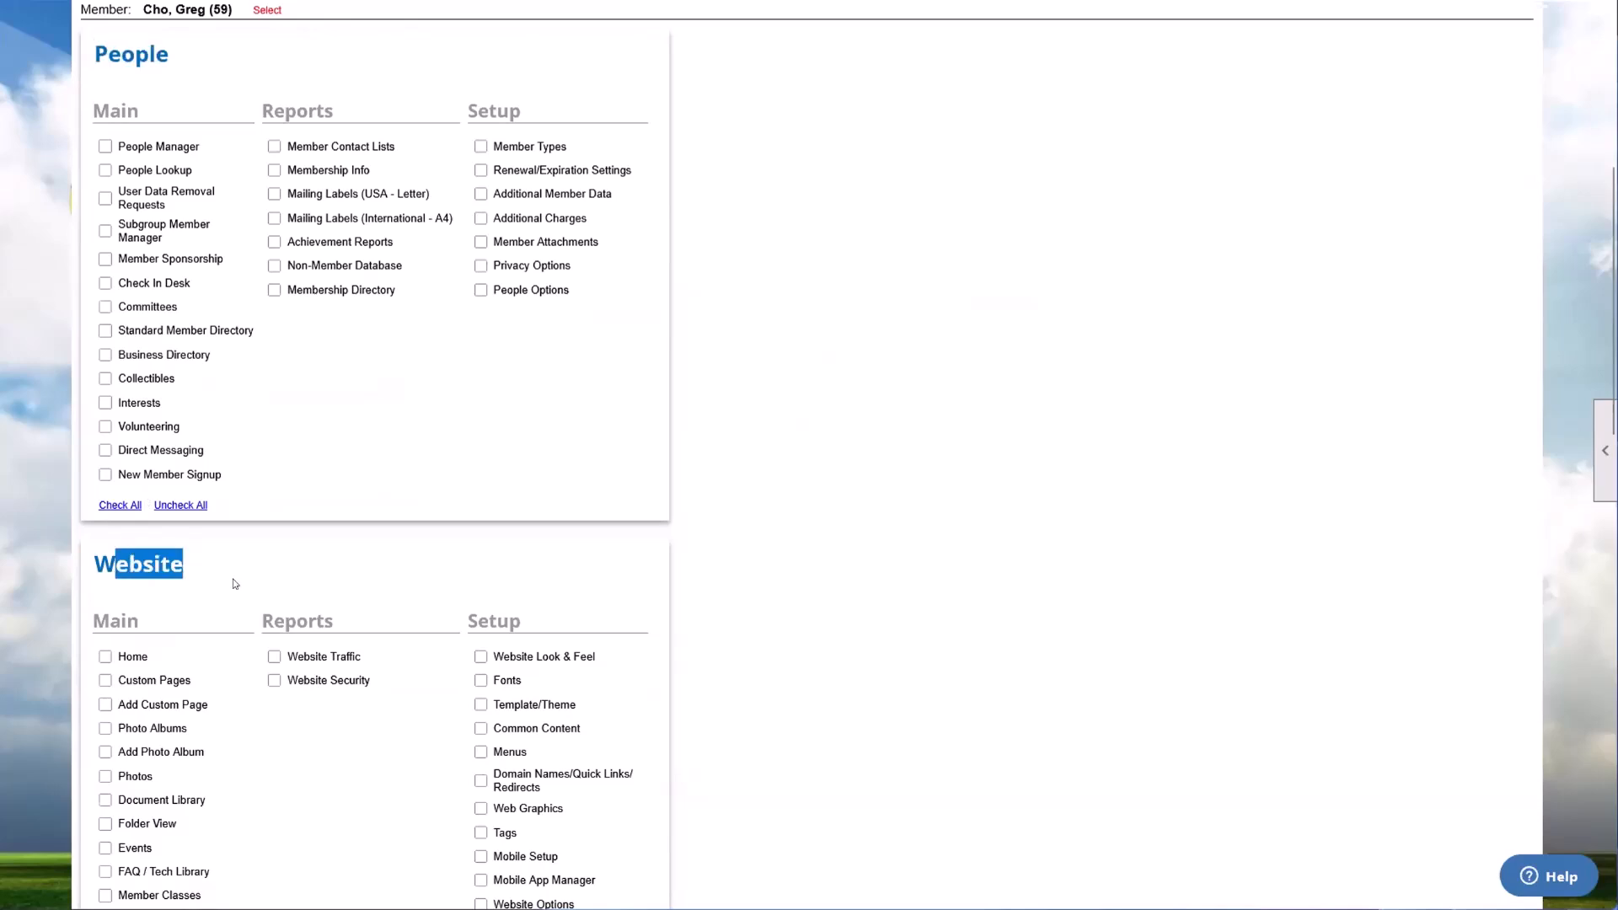
scroll(207, 609, down, 3)
drag(150, 691, 174, 683)
scroll(174, 683, down, 5)
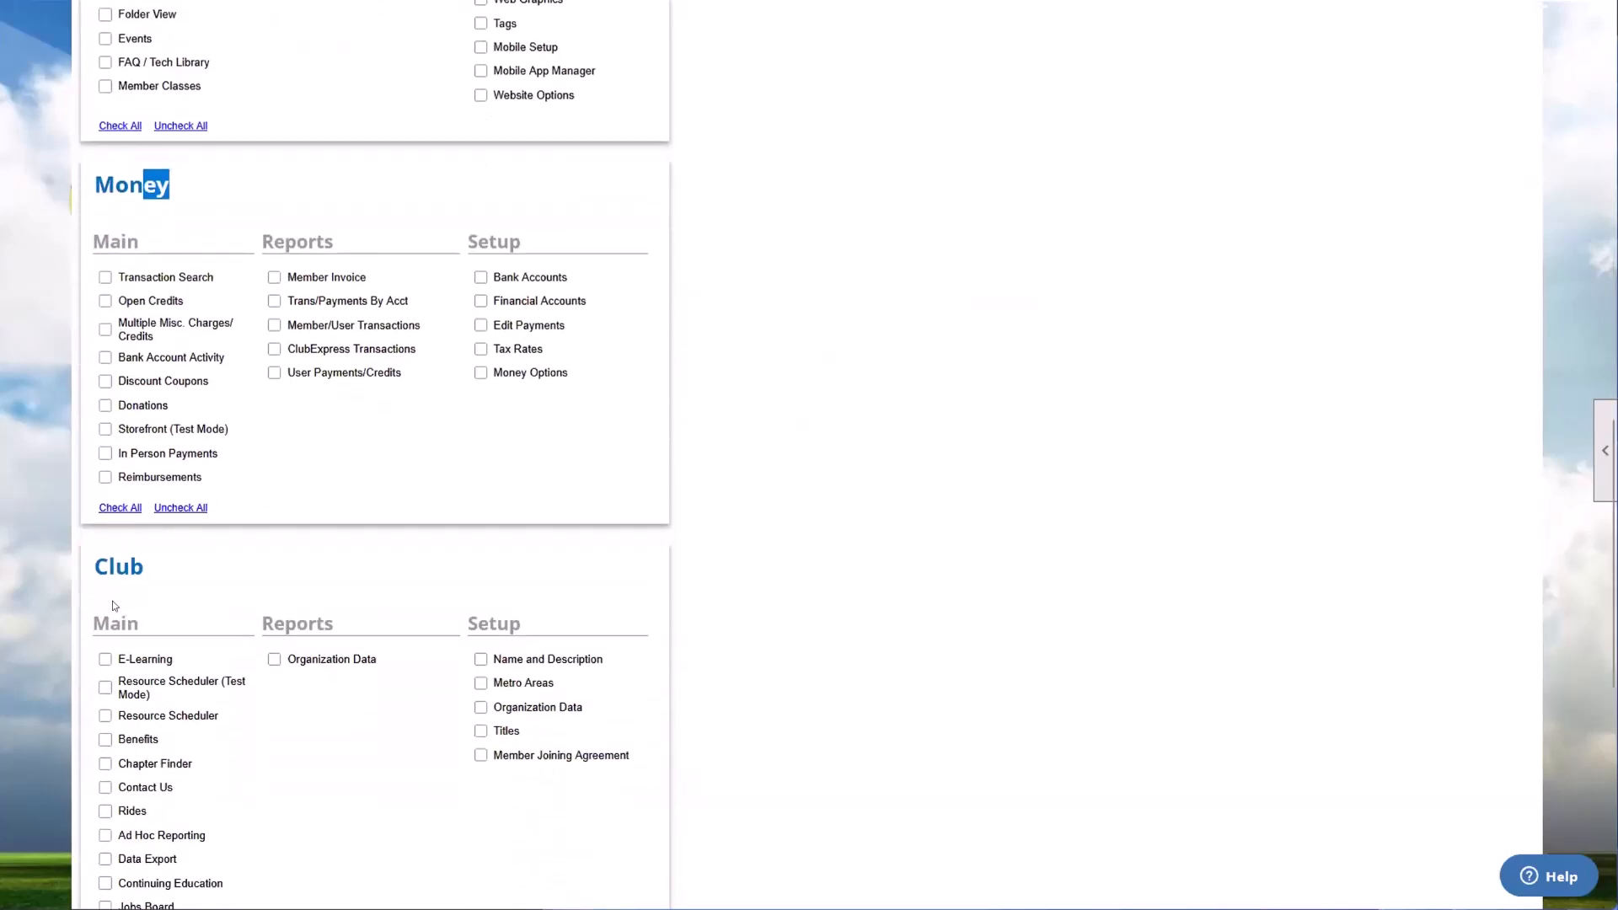
drag(115, 567, 281, 580)
scroll(174, 580, down, 5)
scroll(281, 579, down, 1)
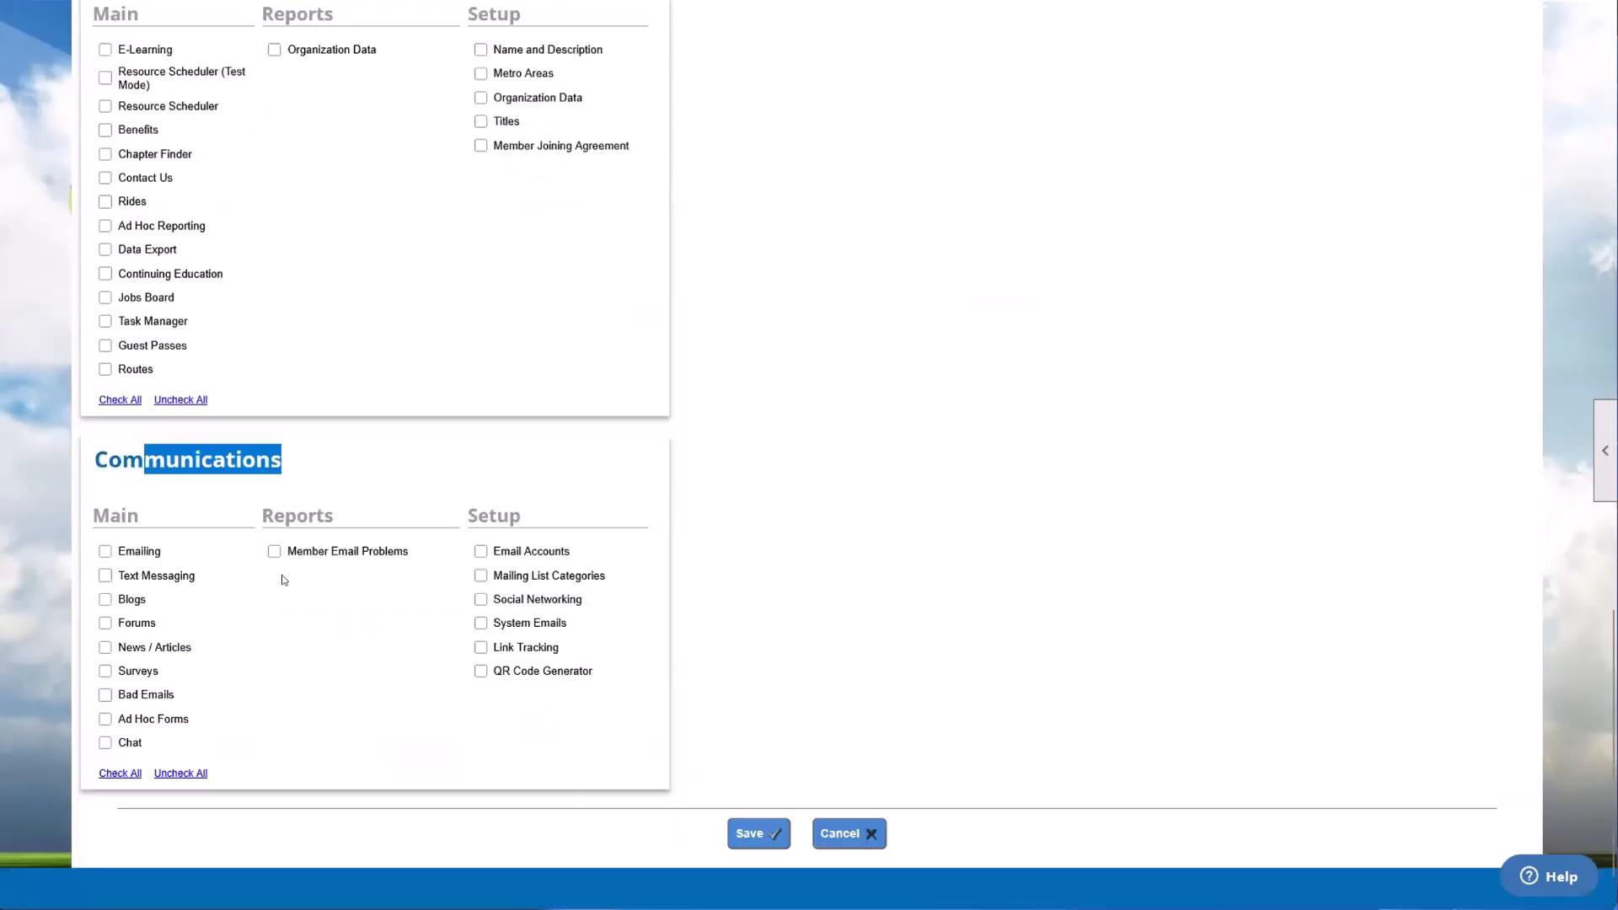
scroll(281, 580, up, 3)
scroll(282, 580, up, 15)
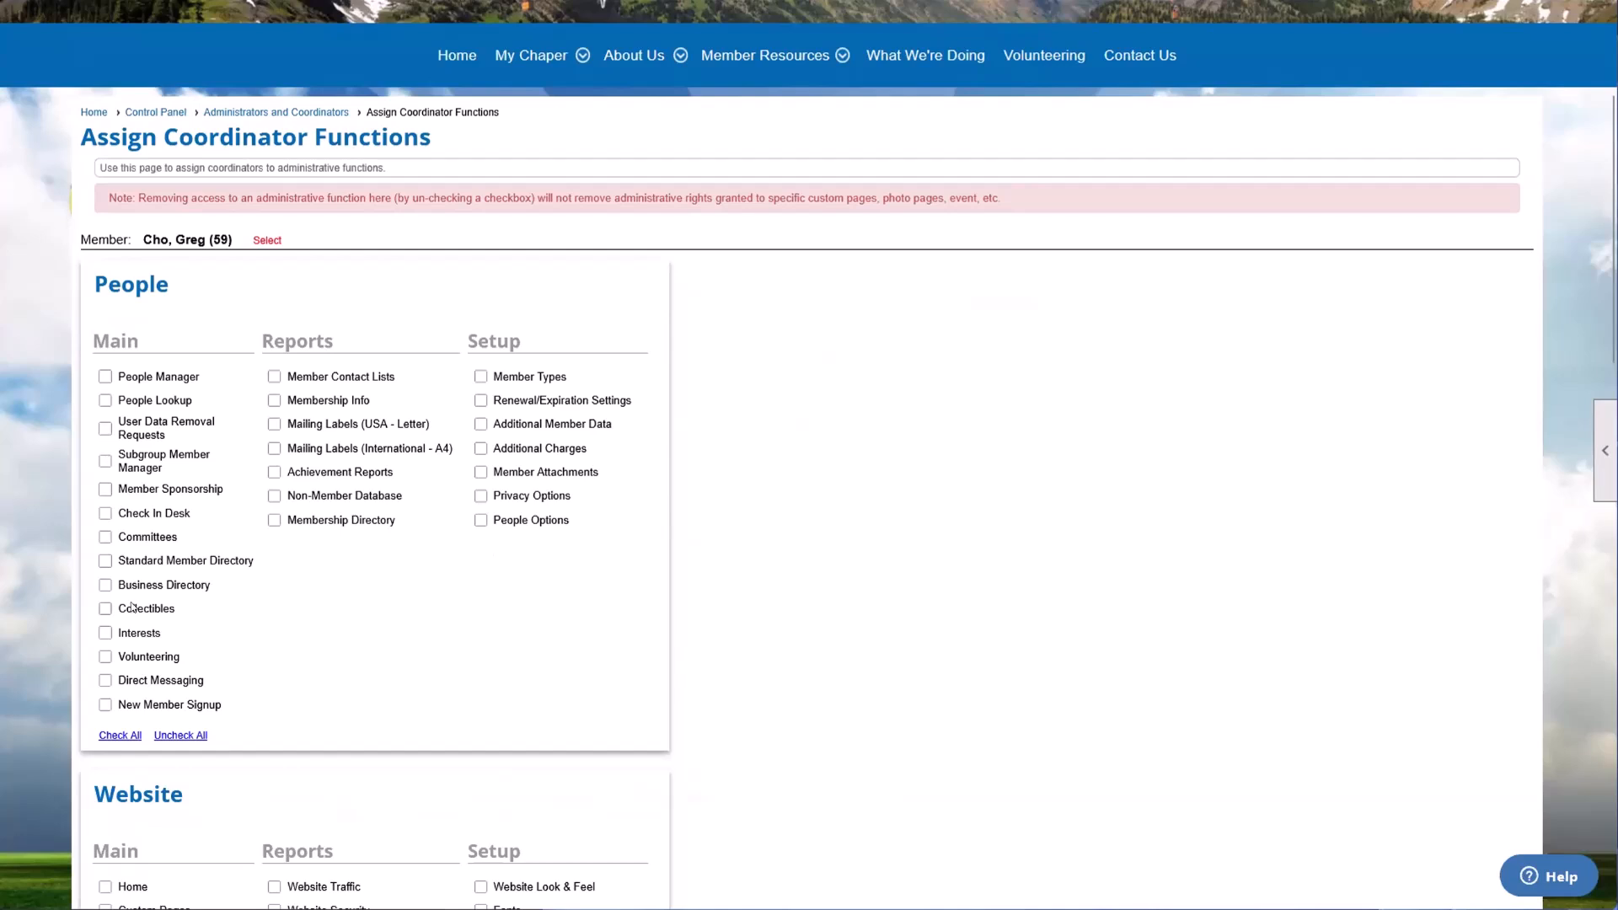
Step: Select all coordinator functions in the People, Website, Money and Club groups for the chosen member
scroll(131, 606, down, 1)
click(119, 634)
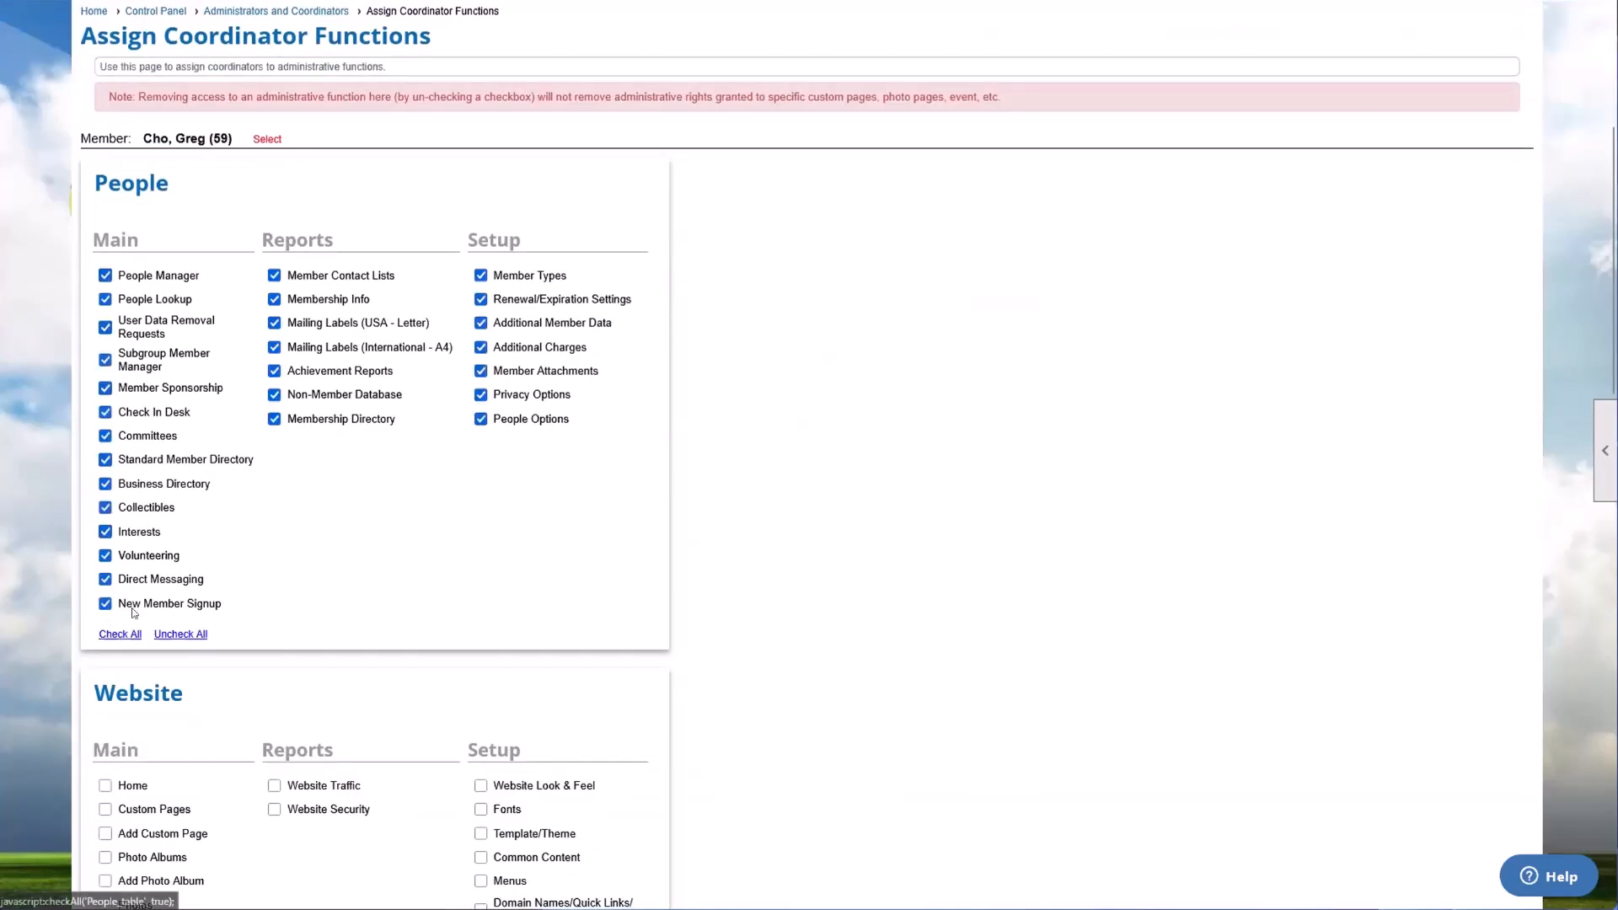
scroll(126, 632, down, 5)
click(120, 558)
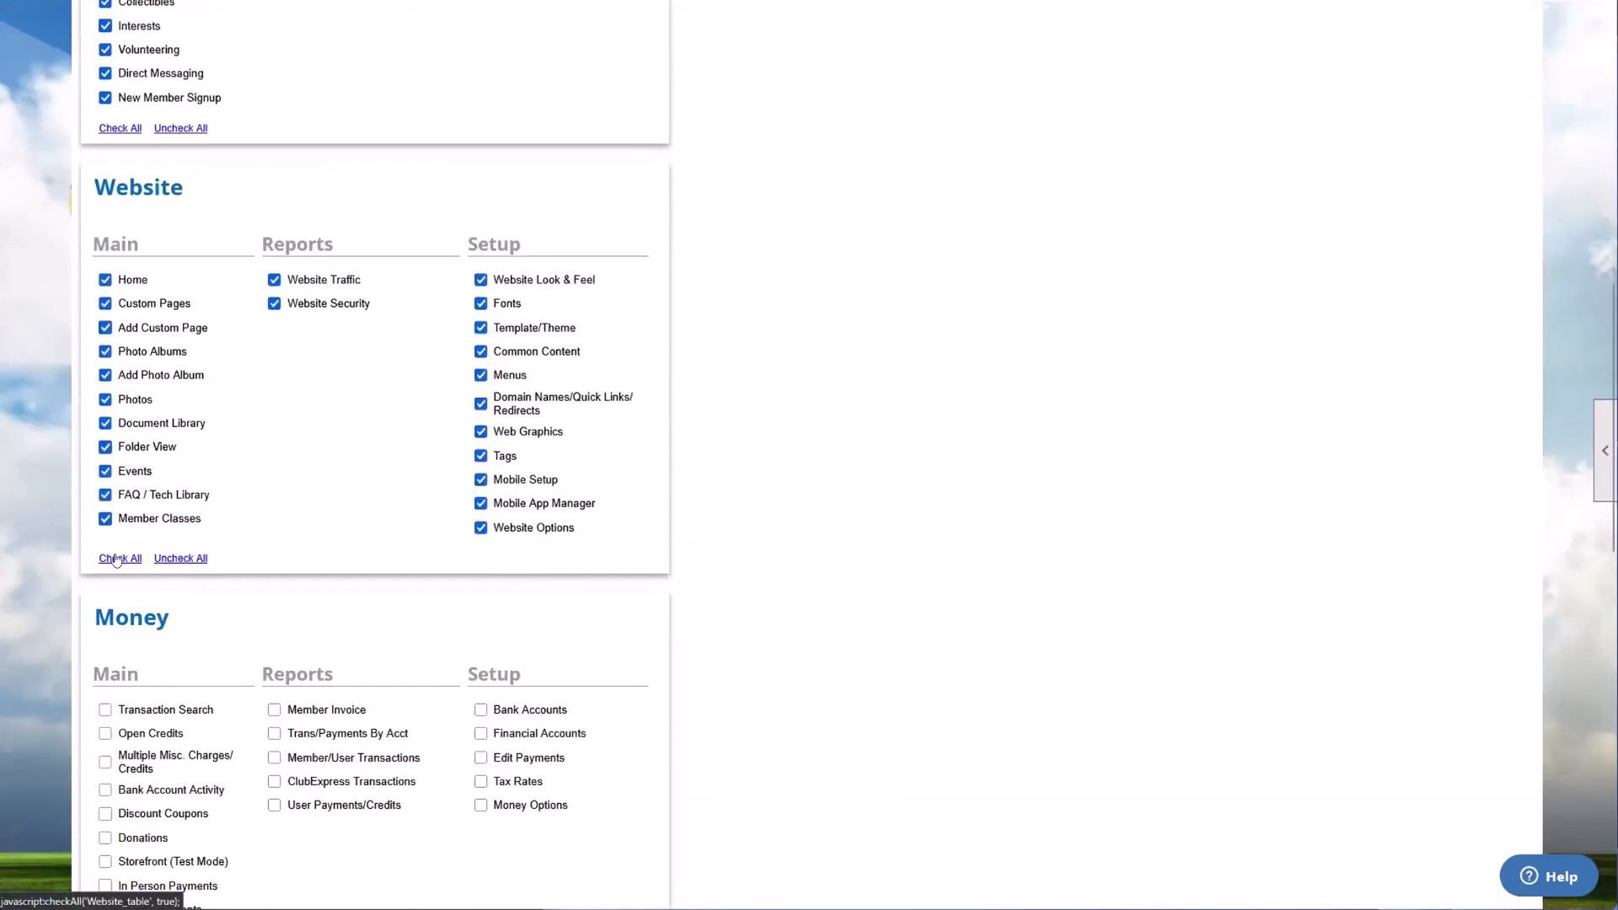
scroll(122, 548, down, 4)
click(121, 538)
scroll(122, 548, down, 4)
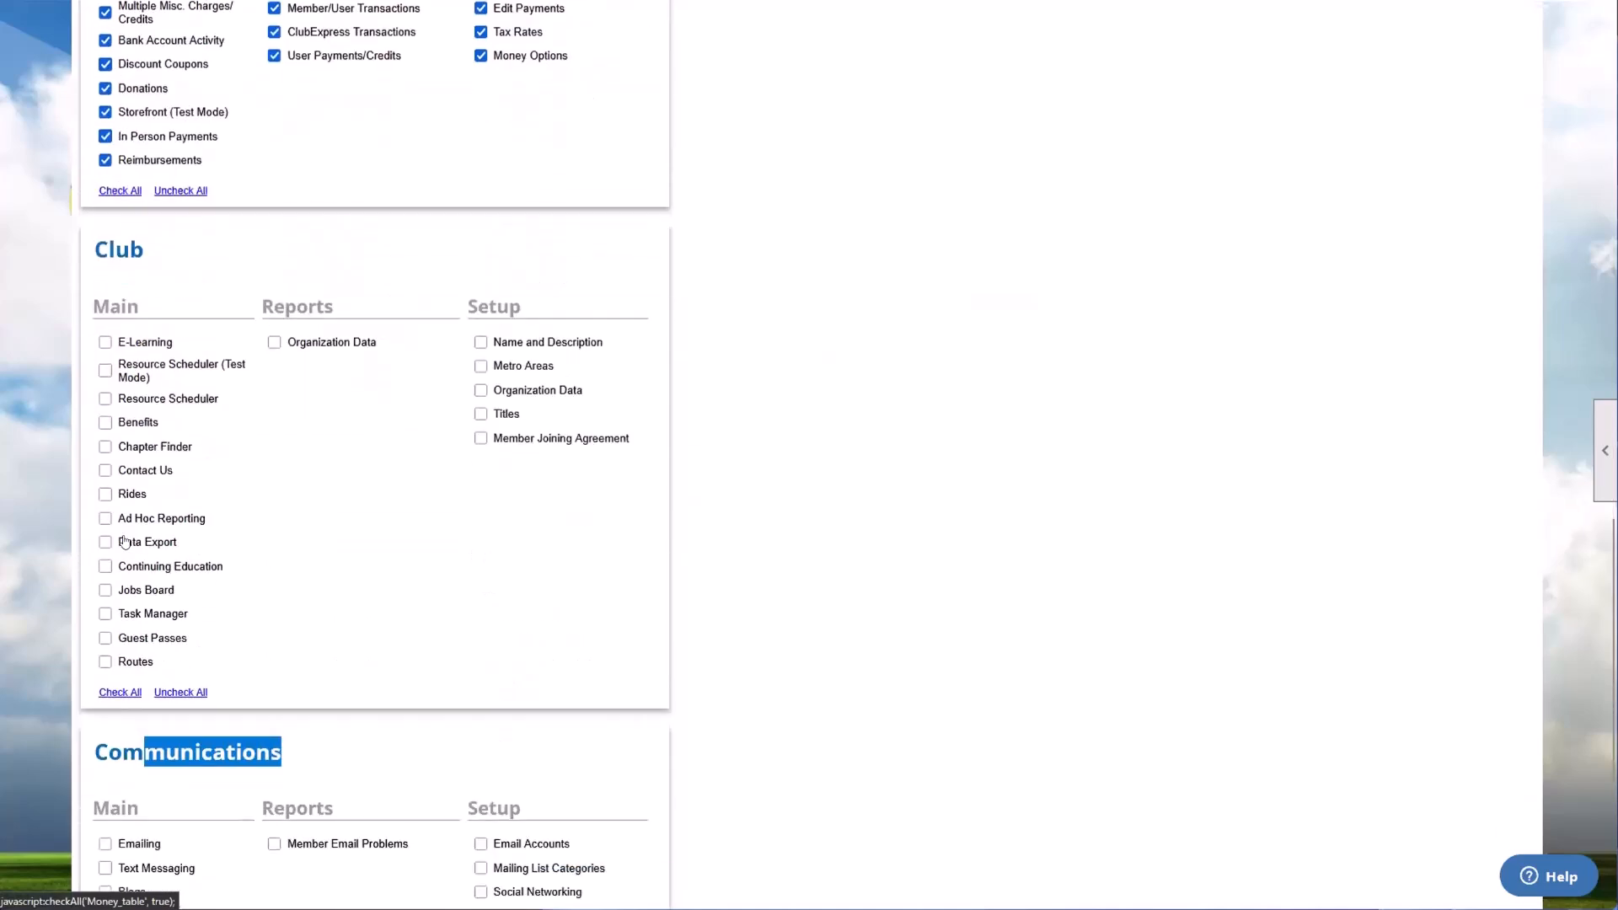
click(121, 632)
click(302, 597)
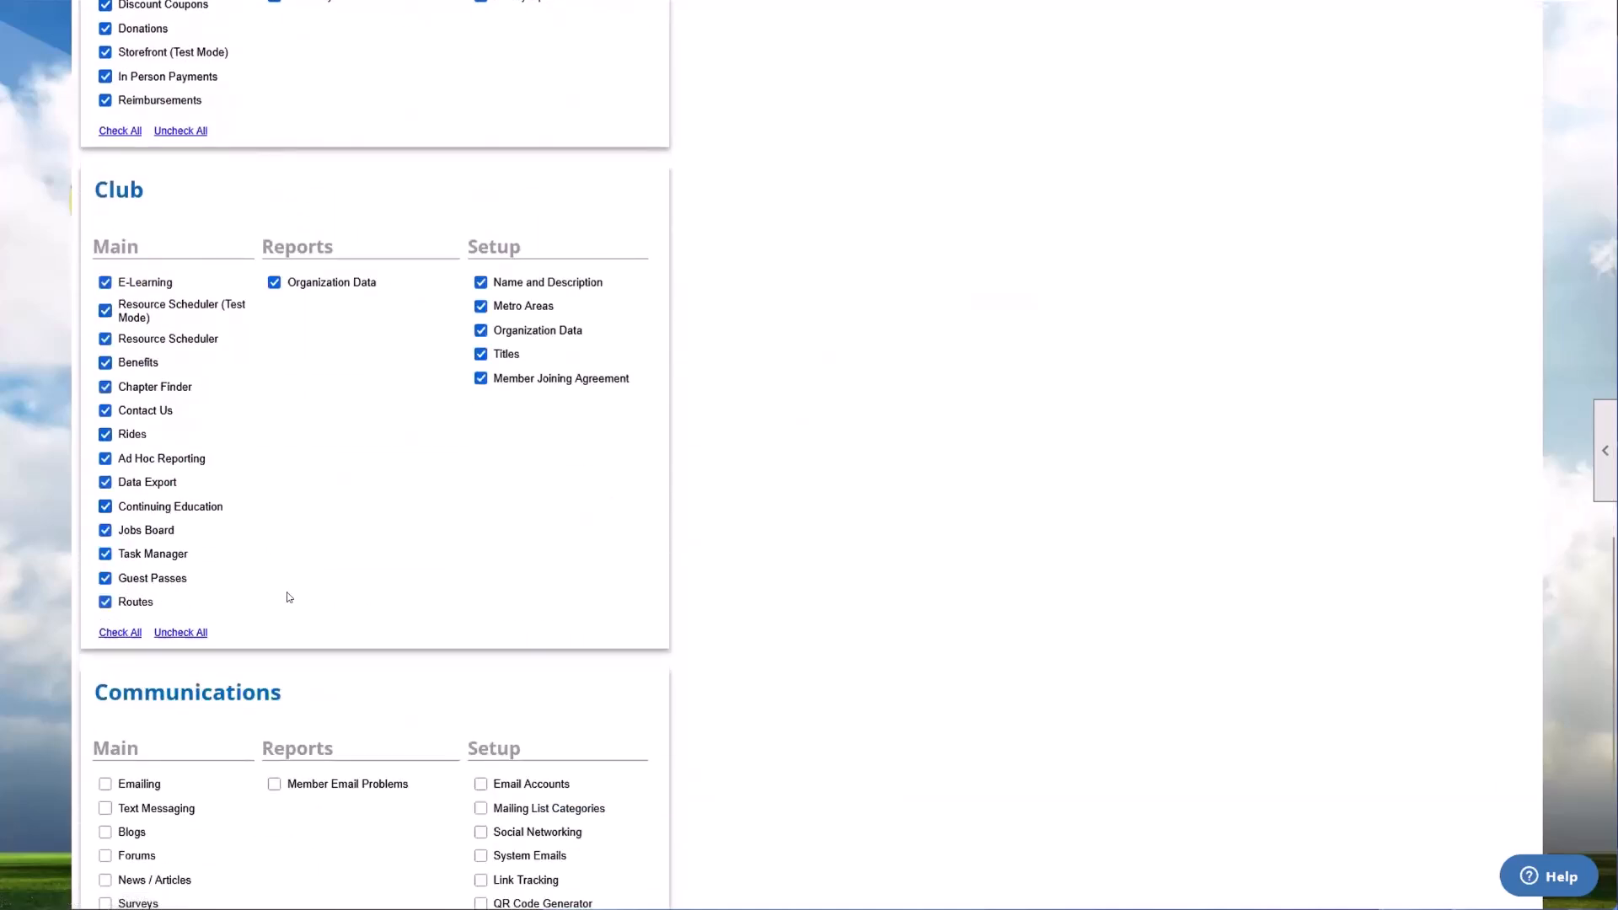
scroll(287, 590, down, 1)
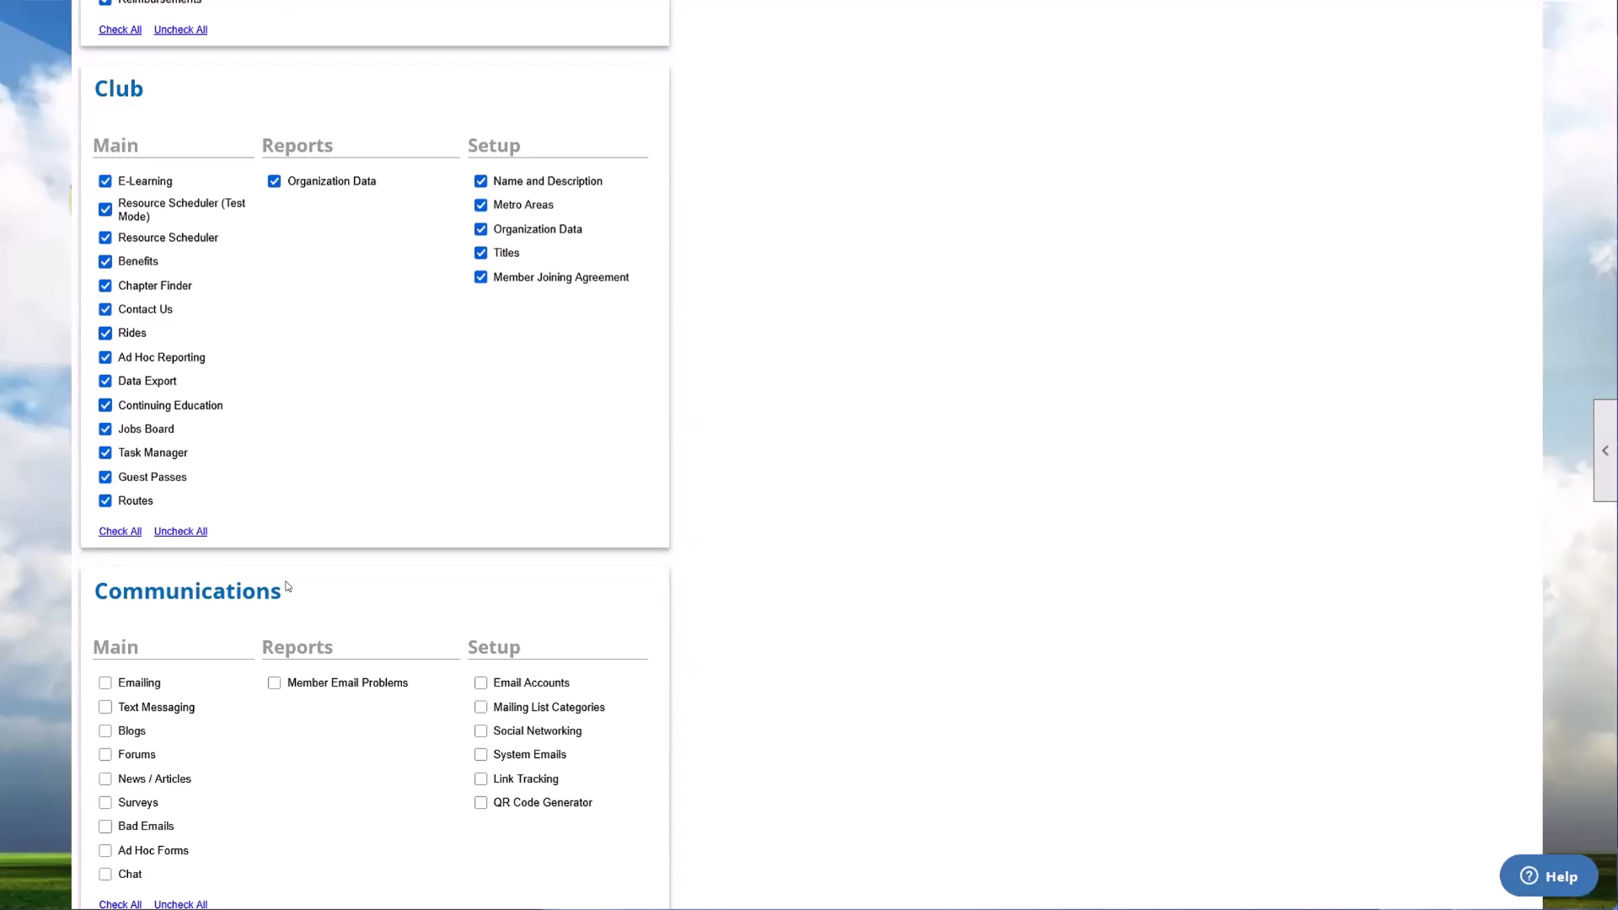
Step: Select all Communications functions as well for the chosen member and save the coordinator assignment
scroll(146, 653, down, 2)
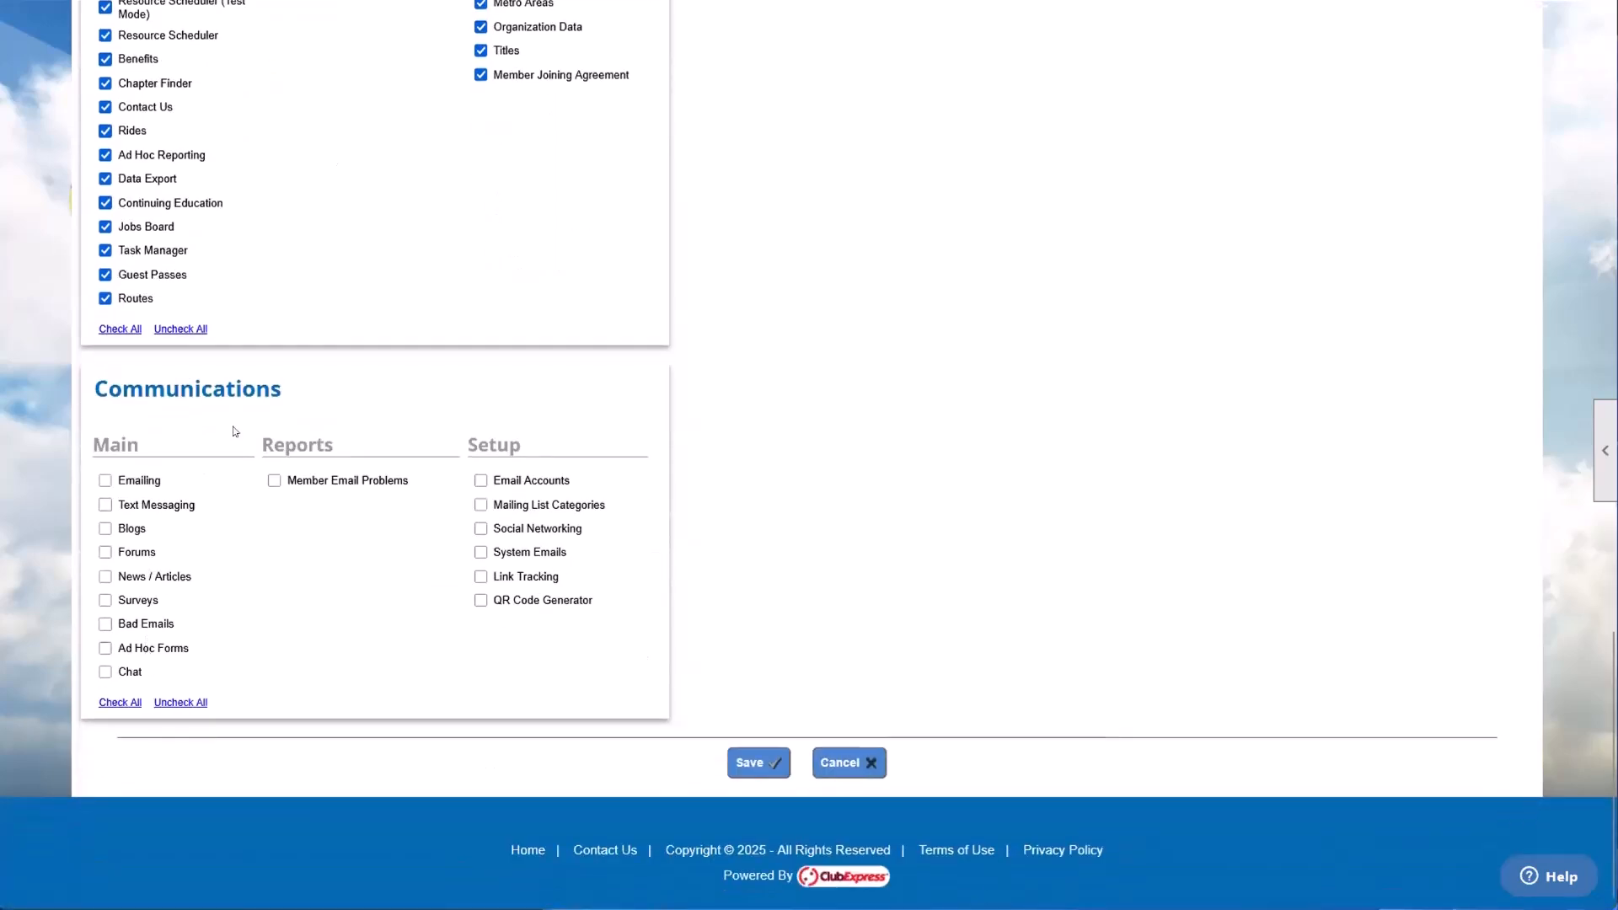
click(119, 702)
scroll(208, 554, up, 4)
scroll(207, 555, up, 14)
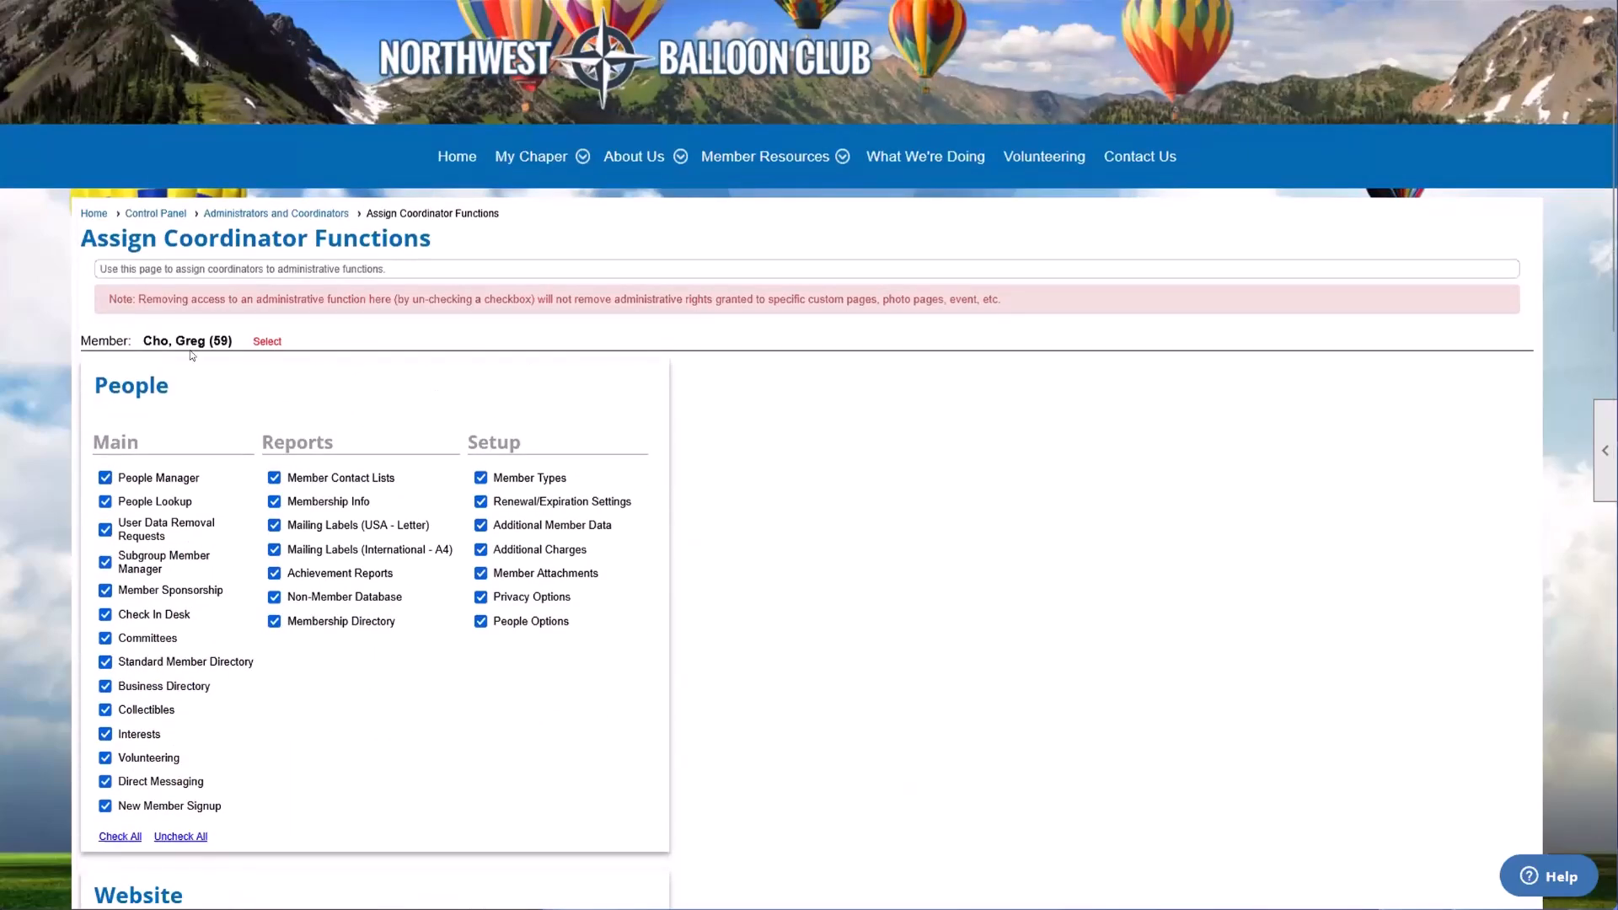
scroll(378, 607, down, 9)
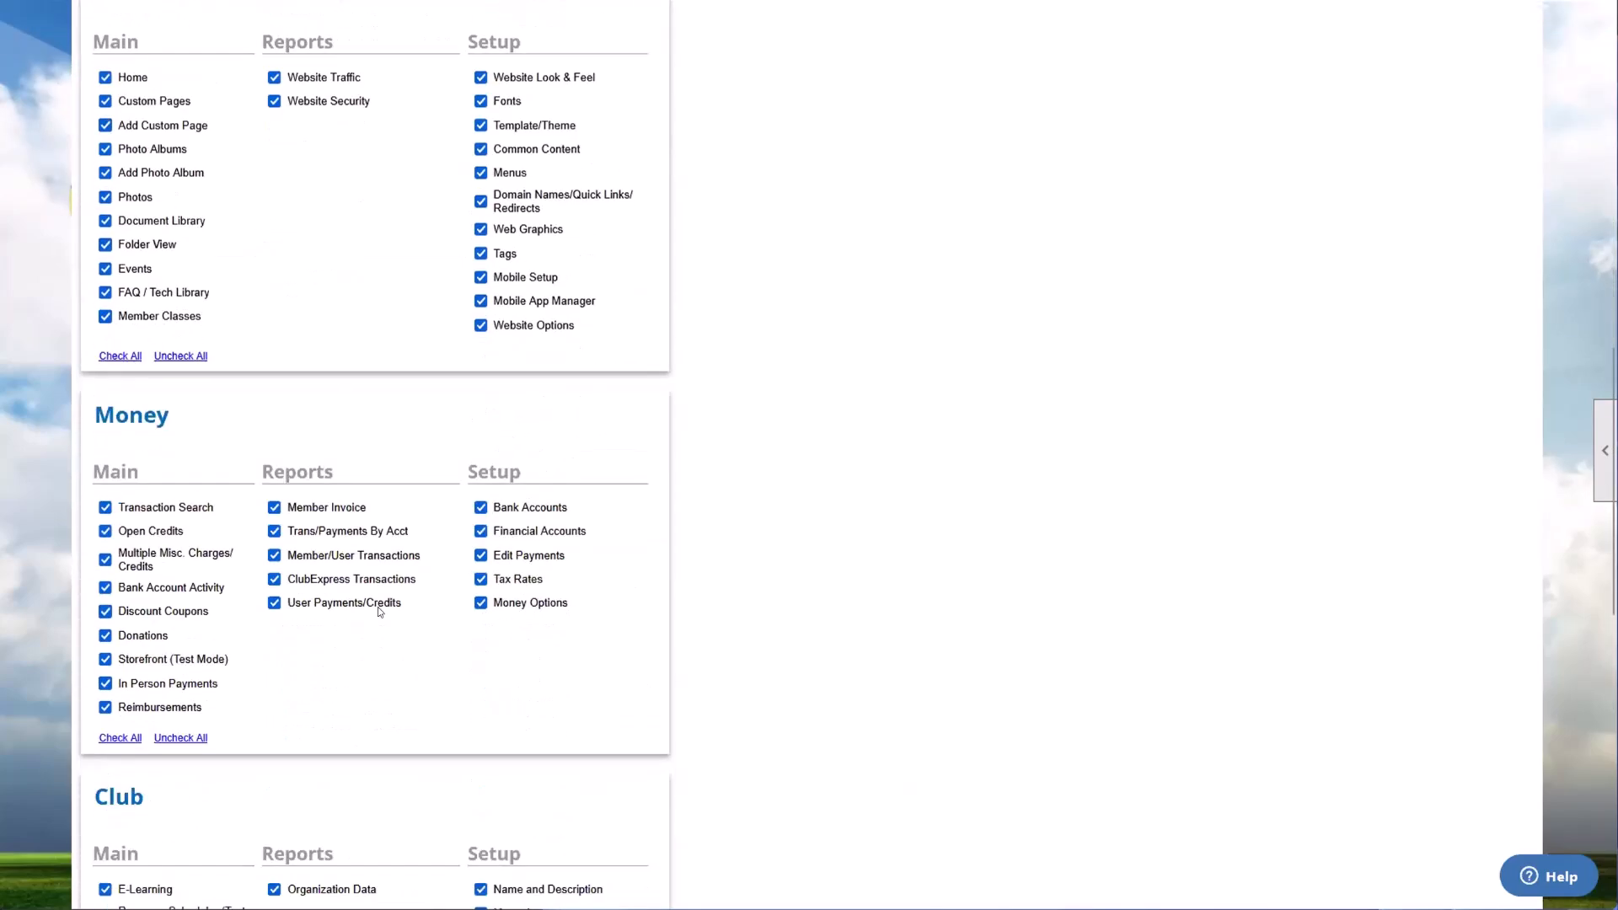
scroll(378, 607, down, 10)
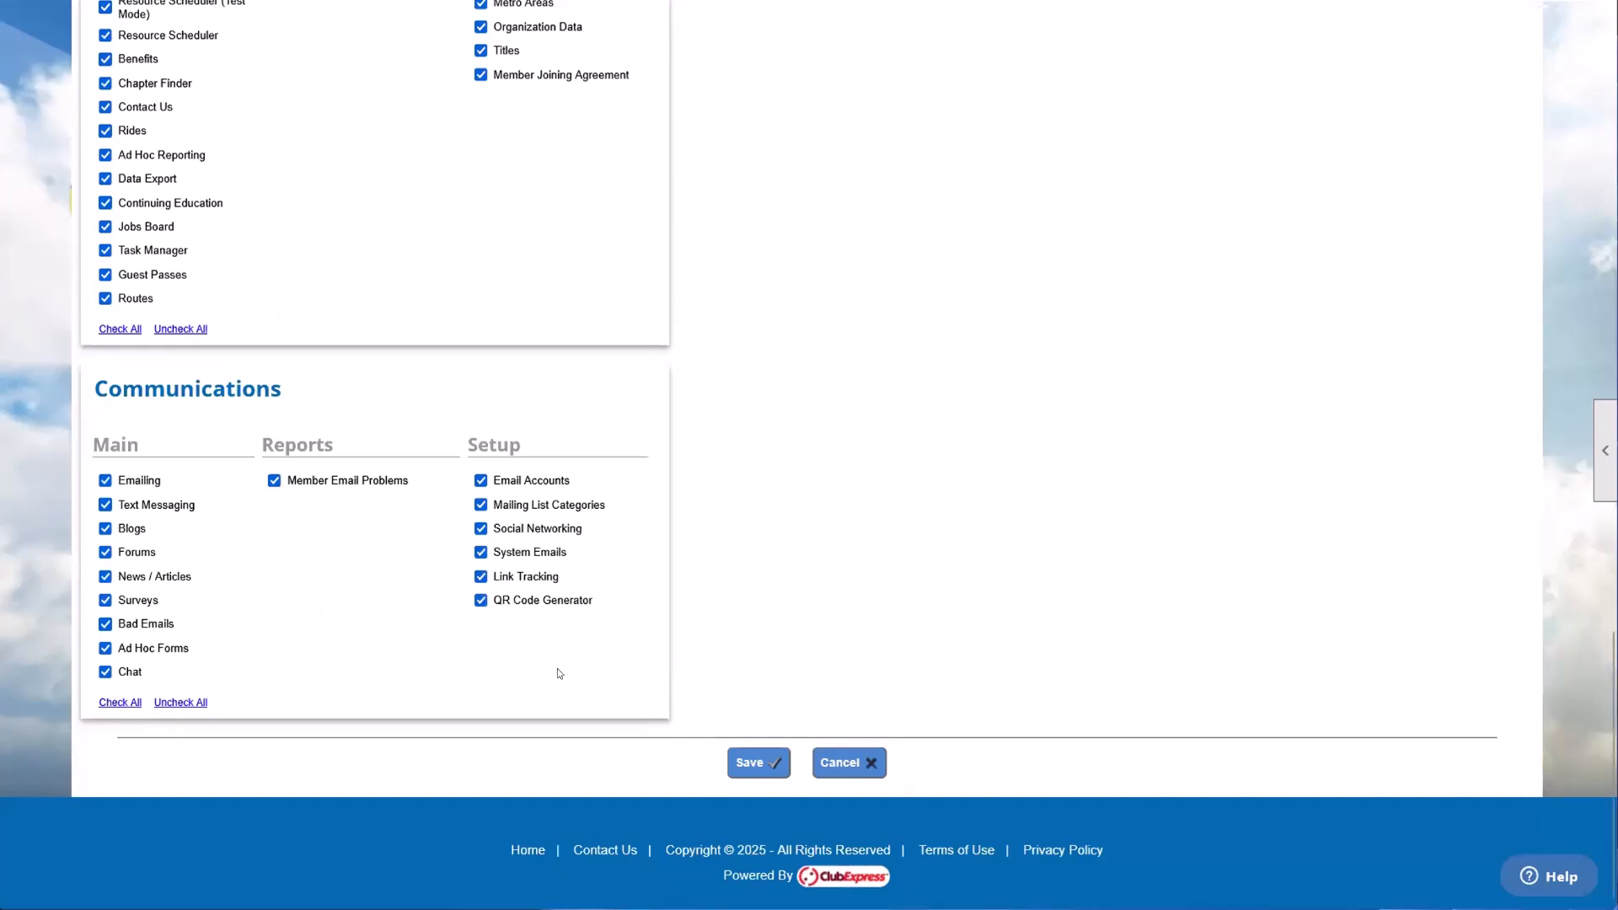
click(758, 763)
Step: Examine the new coordinator's row in the Coordinators list and compare the Coordinators and Administrators sections
scroll(603, 681, down, 5)
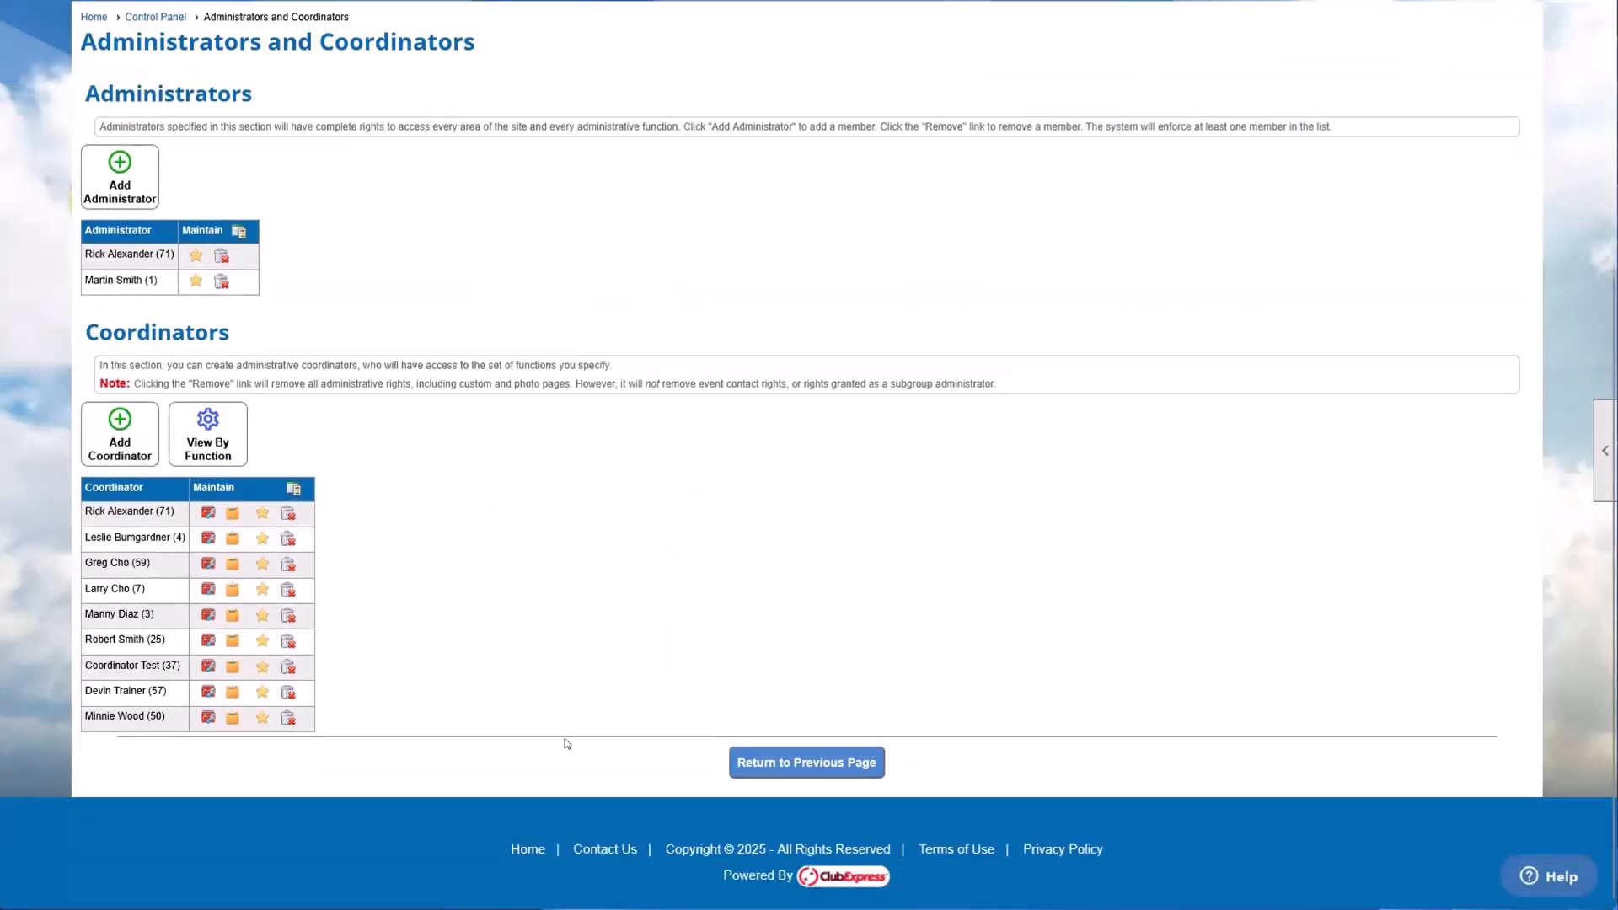
triple_click(128, 562)
click(174, 564)
drag(100, 333, 219, 331)
click(213, 310)
drag(108, 95, 250, 97)
click(245, 106)
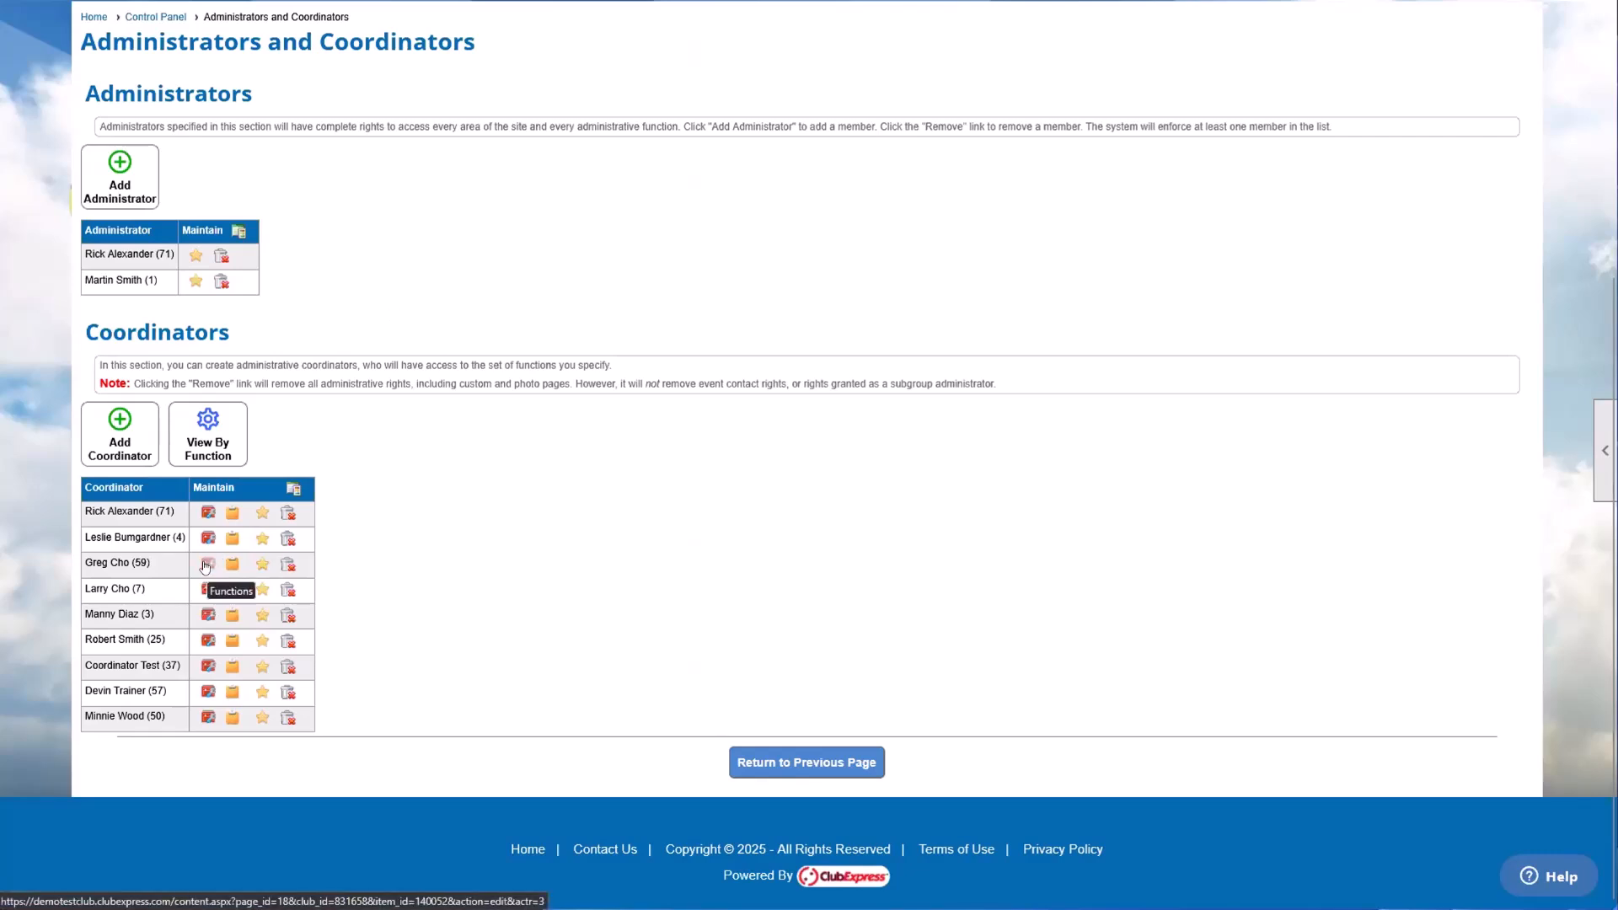
mouse_move(183, 563)
mouse_down()
mouse_move(87, 560)
mouse_move(151, 559)
mouse_up()
click(87, 560)
click(144, 559)
Step: Open the new coordinator's functions and clear every function in the People, Website, Money and Club groups
click(206, 568)
scroll(206, 569, down, 5)
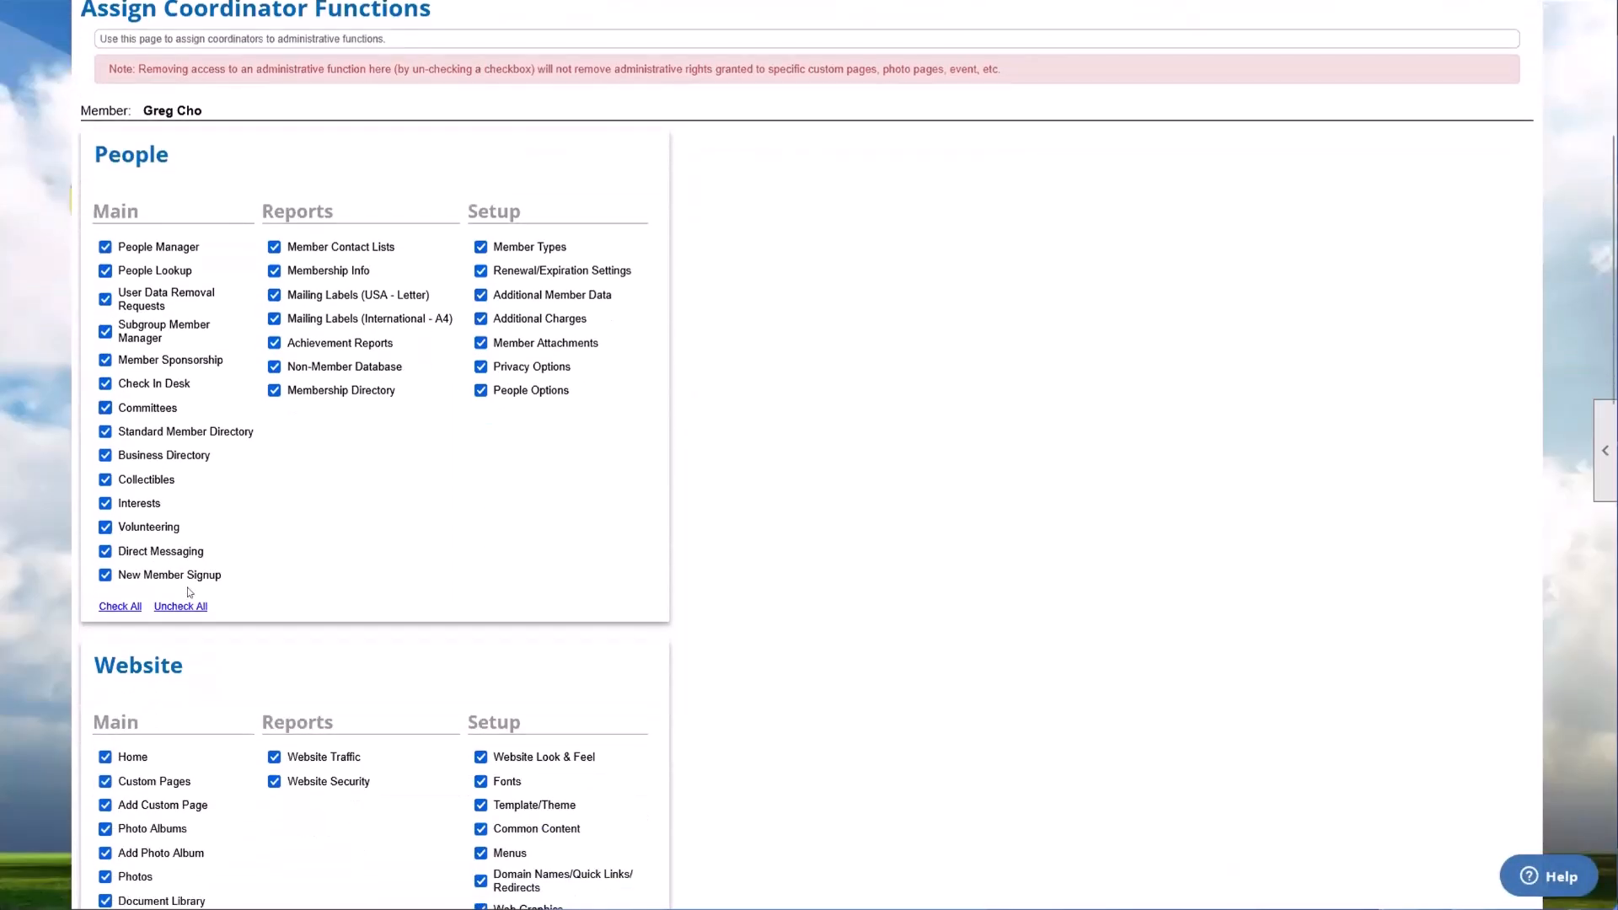
click(181, 607)
scroll(182, 616, down, 5)
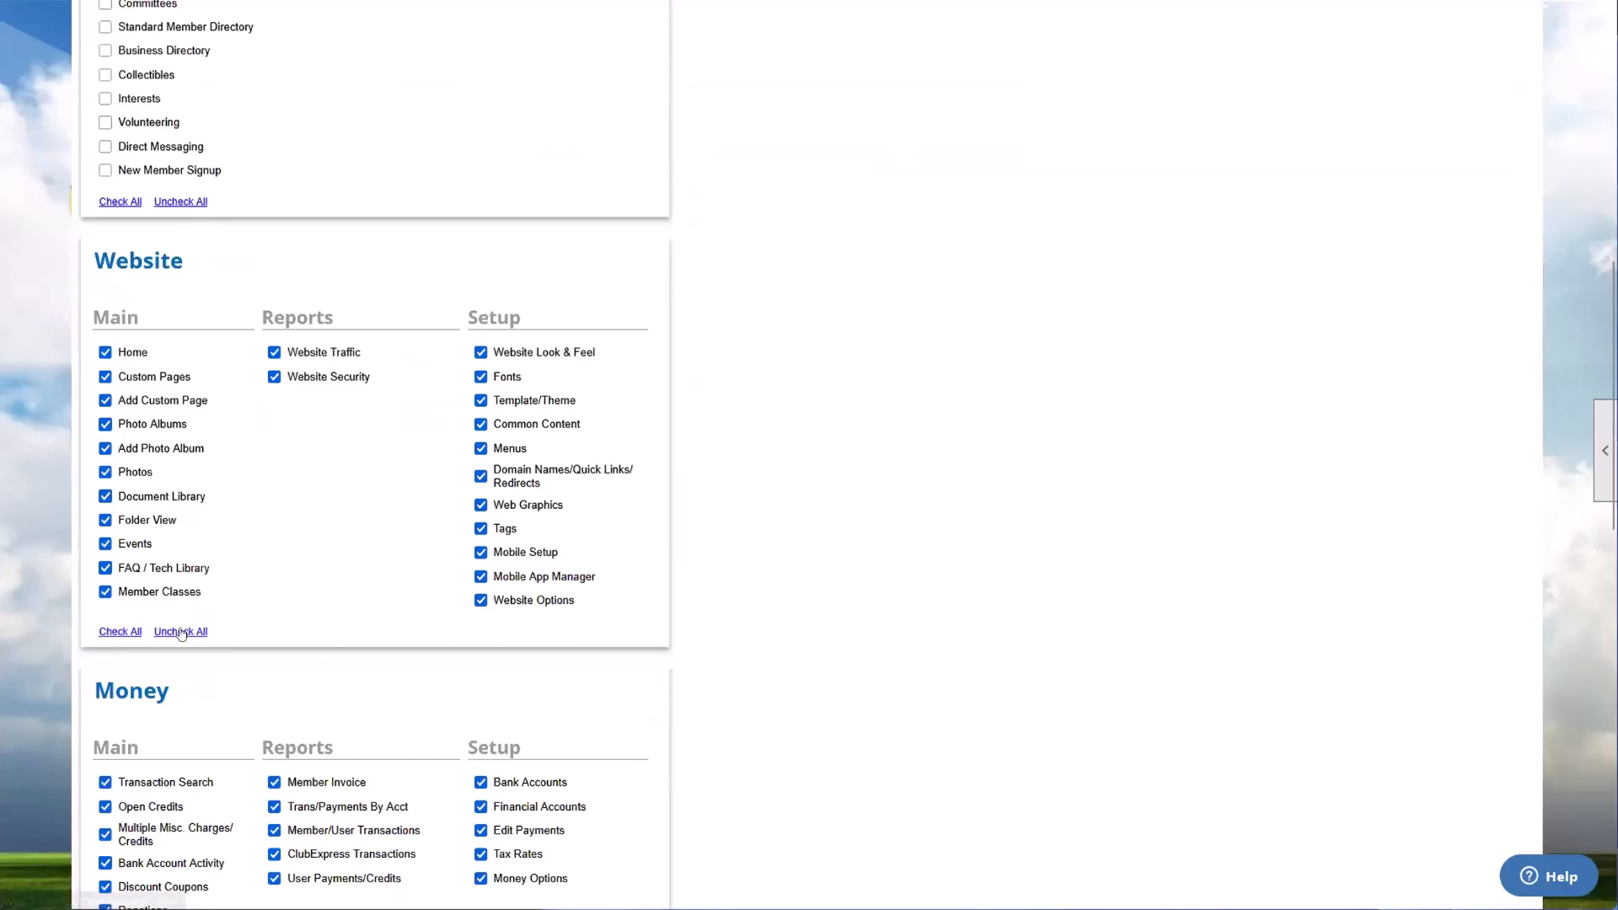
click(182, 631)
scroll(181, 632, down, 3)
click(188, 708)
scroll(189, 708, down, 6)
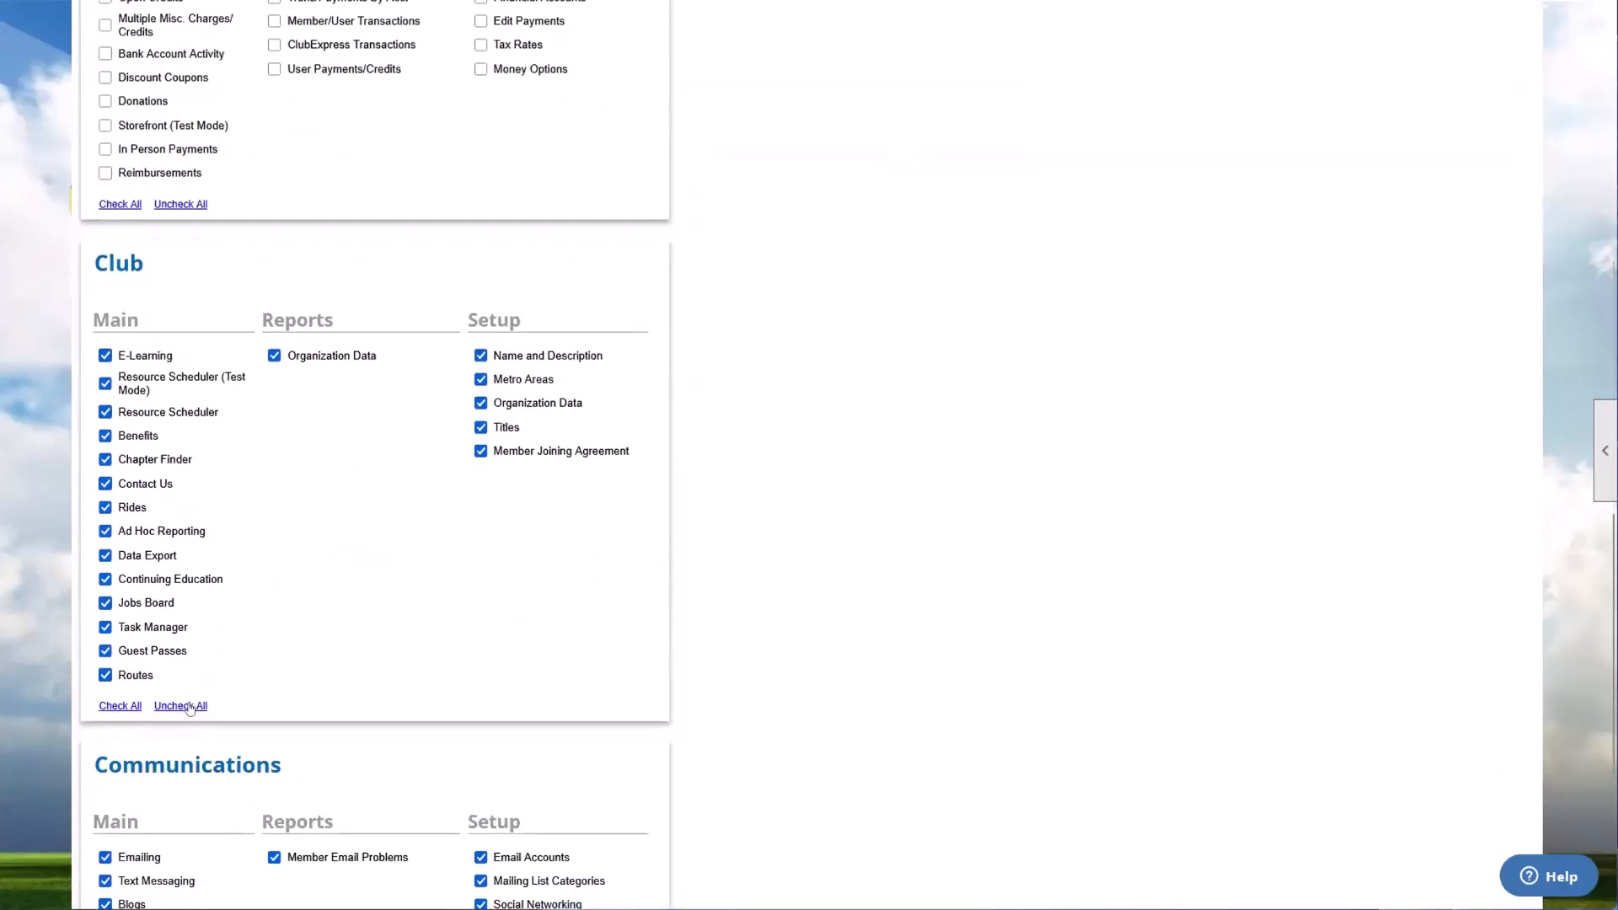
click(189, 708)
scroll(188, 708, down, 5)
scroll(189, 691, up, 12)
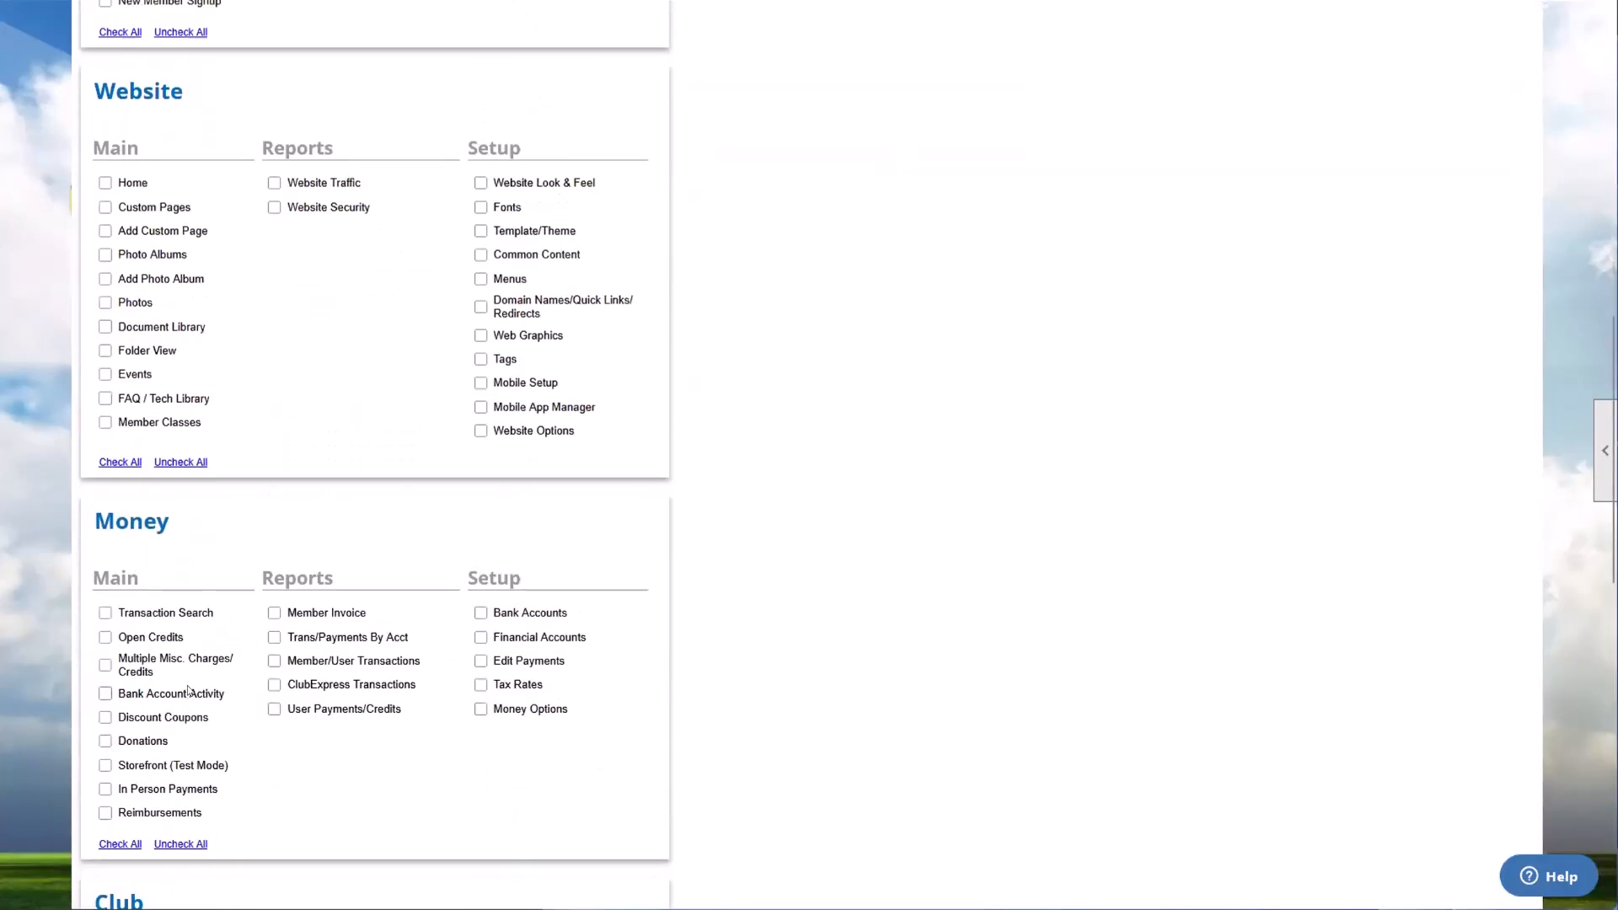
scroll(189, 691, up, 9)
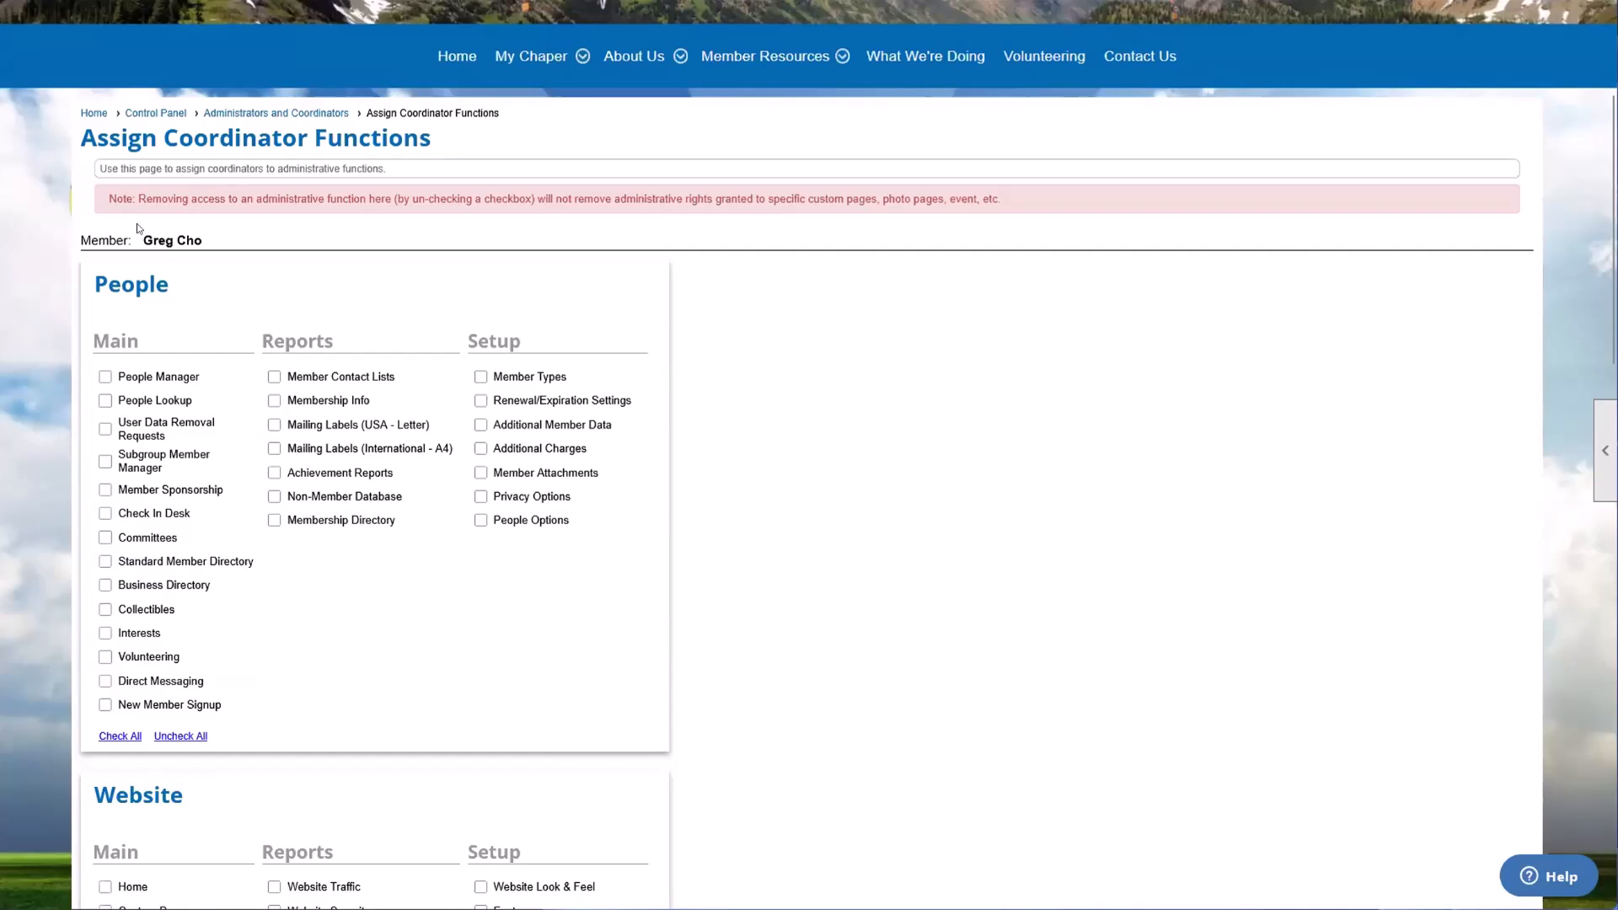
Step: Assign the People Manager, Home and Custom Pages functions to the coordinator and save the changes
click(105, 376)
scroll(337, 379, down, 5)
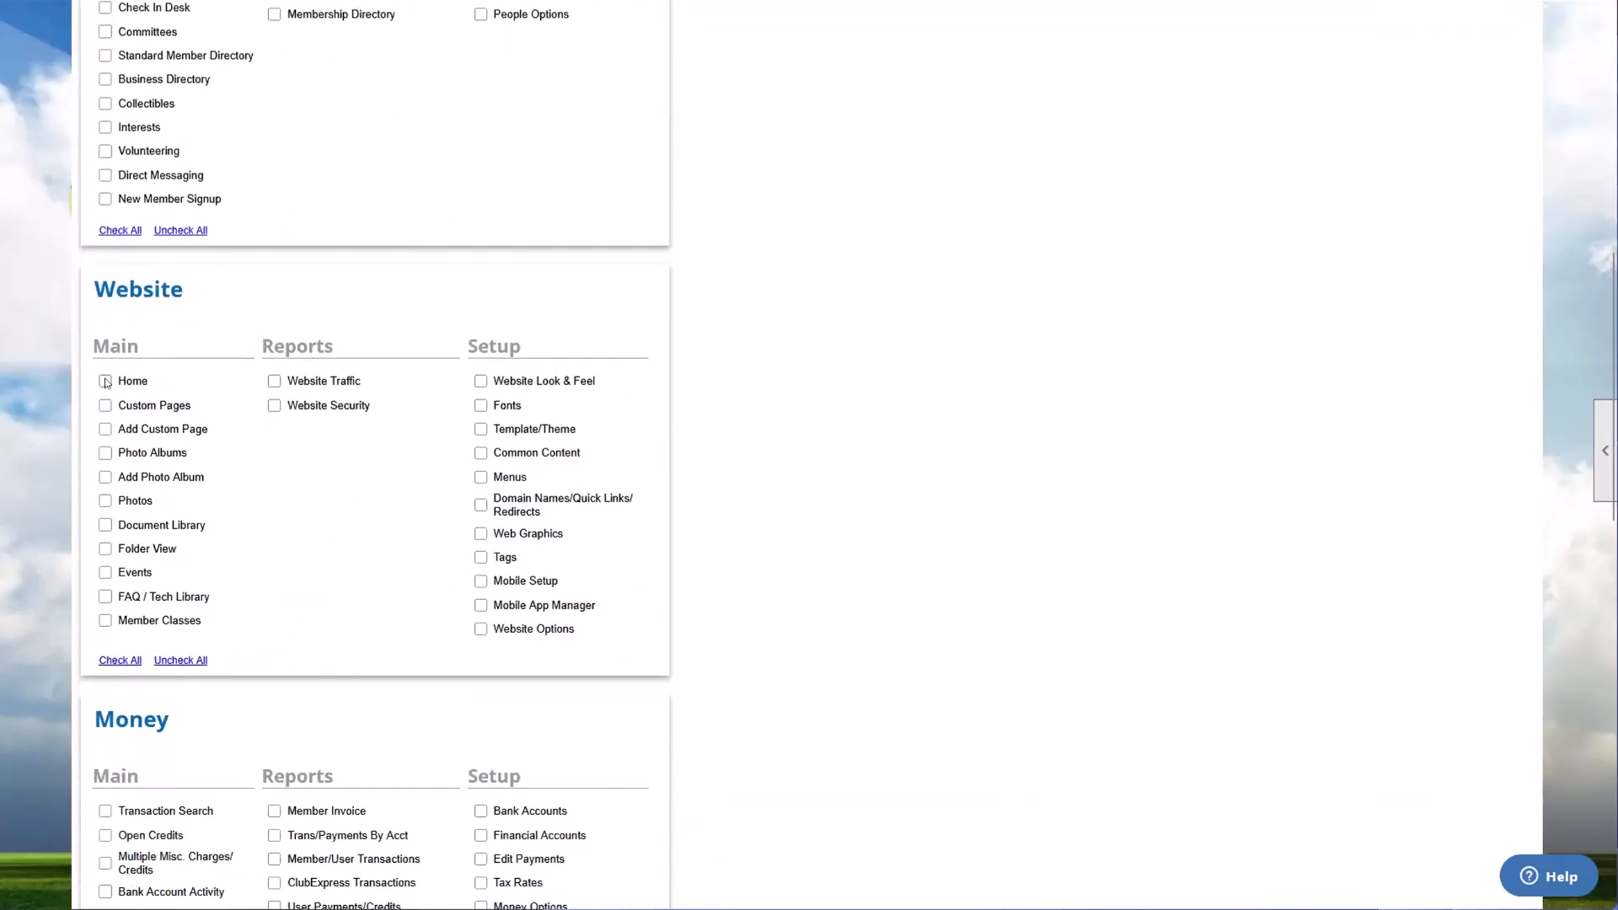
click(106, 381)
click(105, 405)
scroll(256, 503, up, 3)
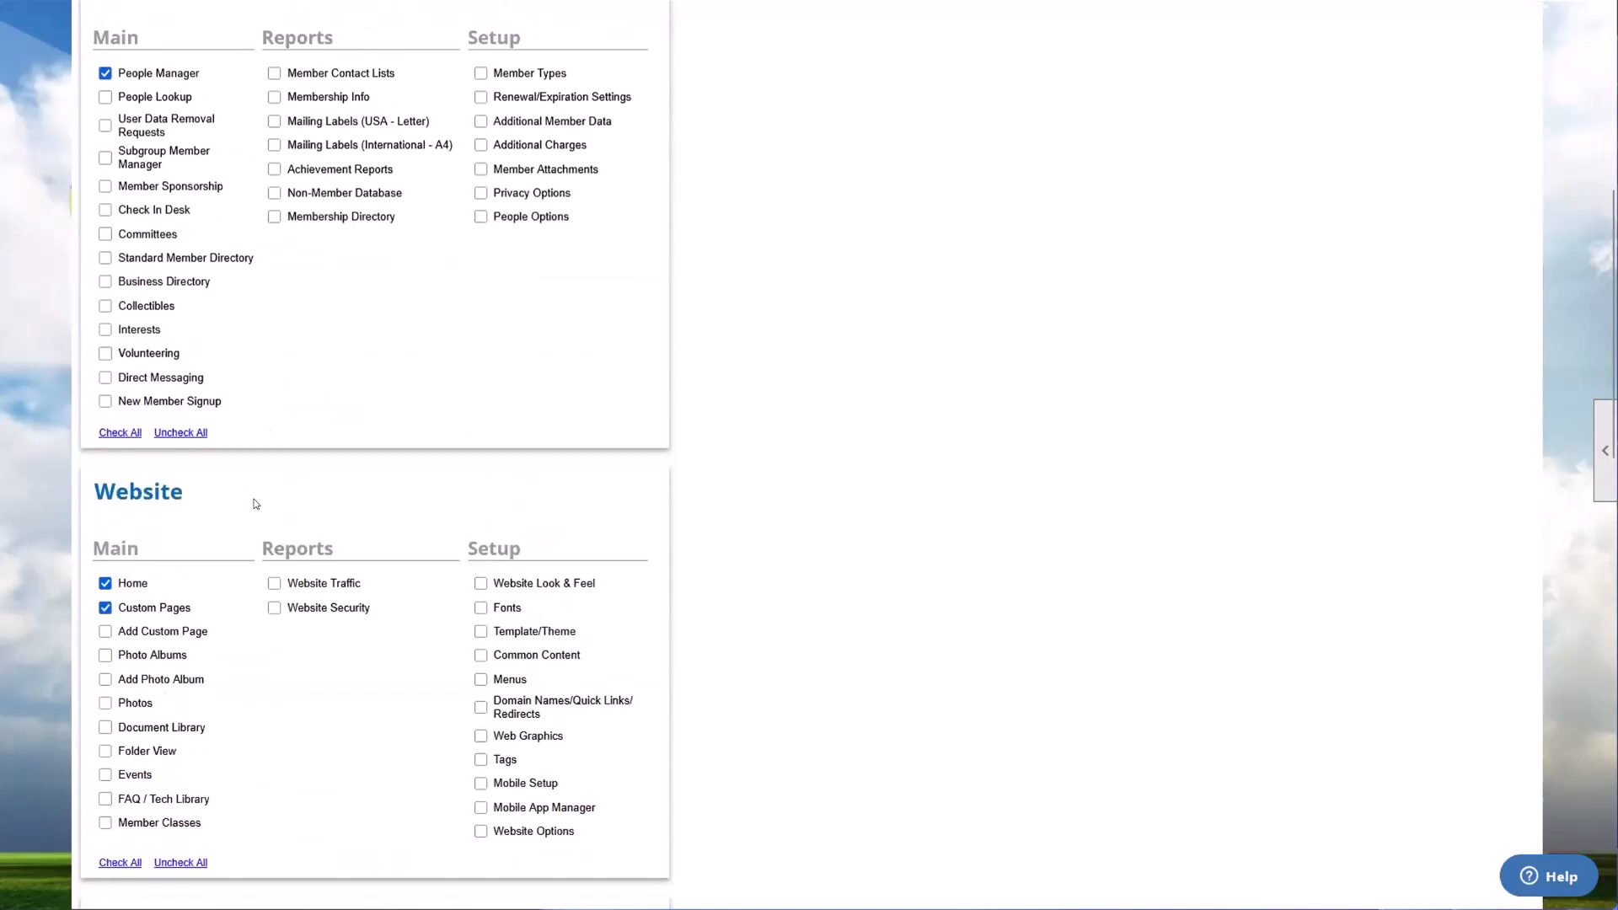
scroll(427, 419, down, 2)
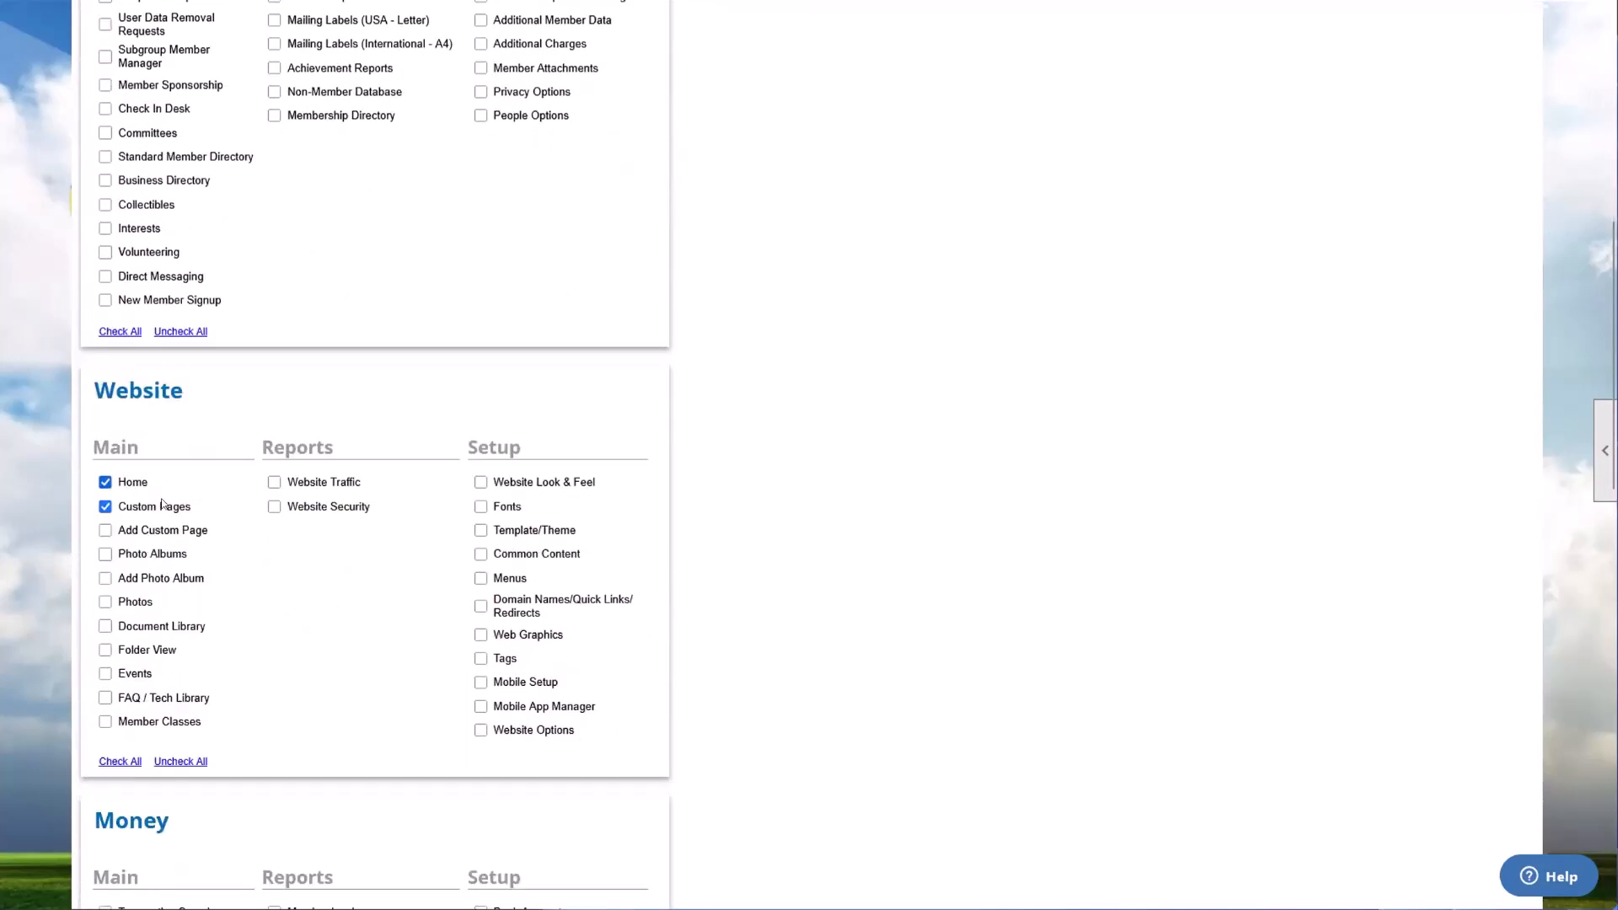
scroll(163, 504, down, 15)
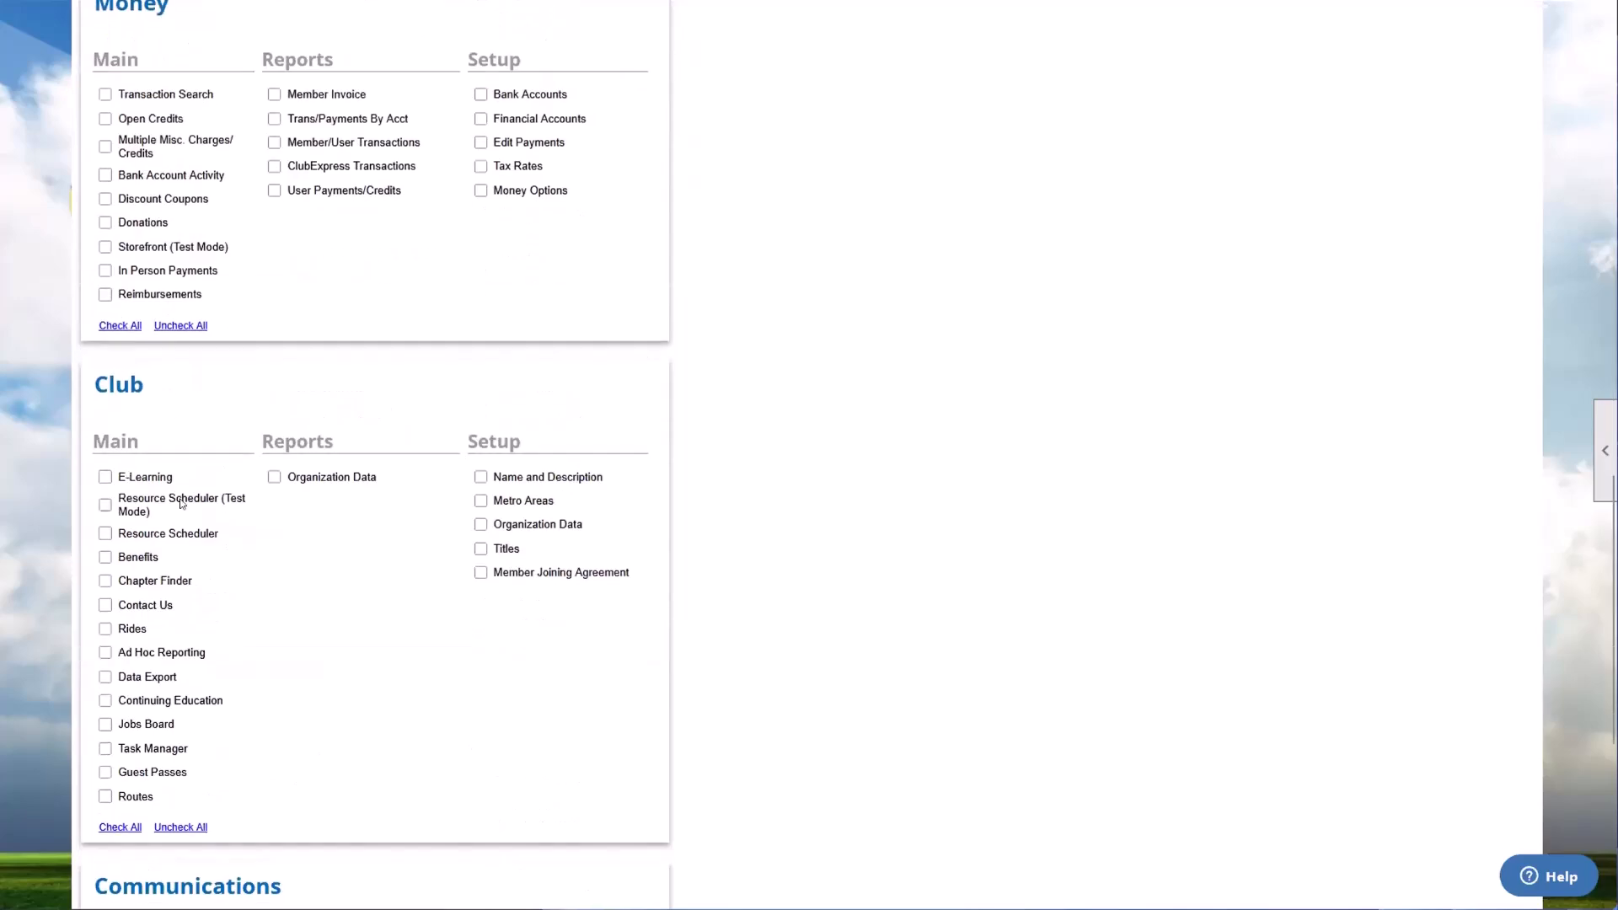
click(756, 763)
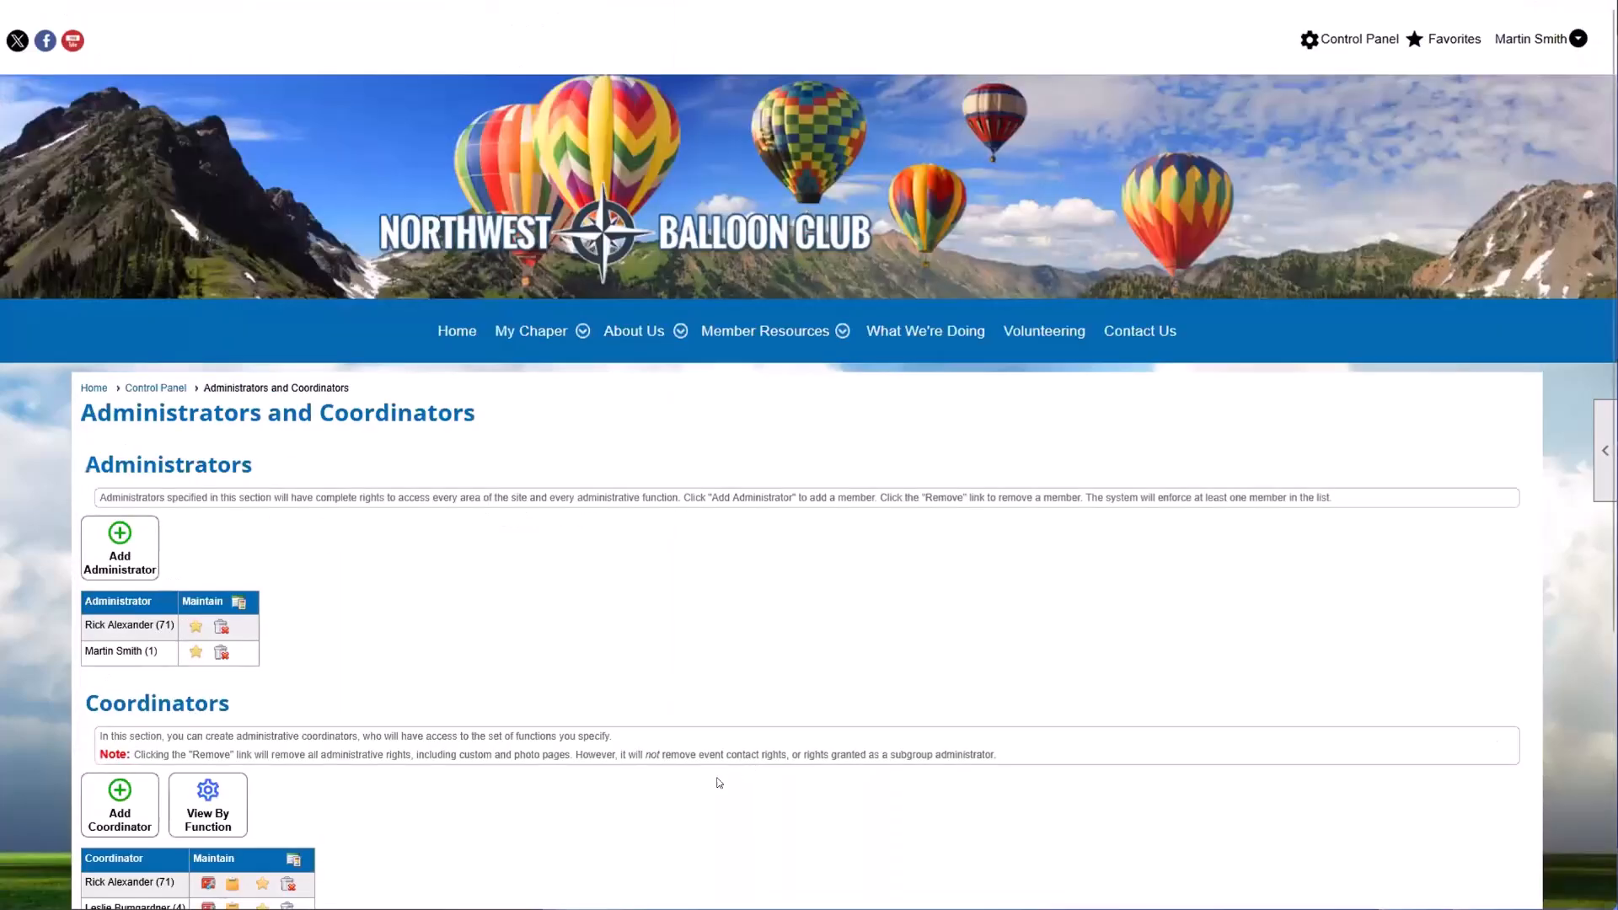
Step: Examine the member numbers shown beside the names in the Administrators list
scroll(629, 770, down, 3)
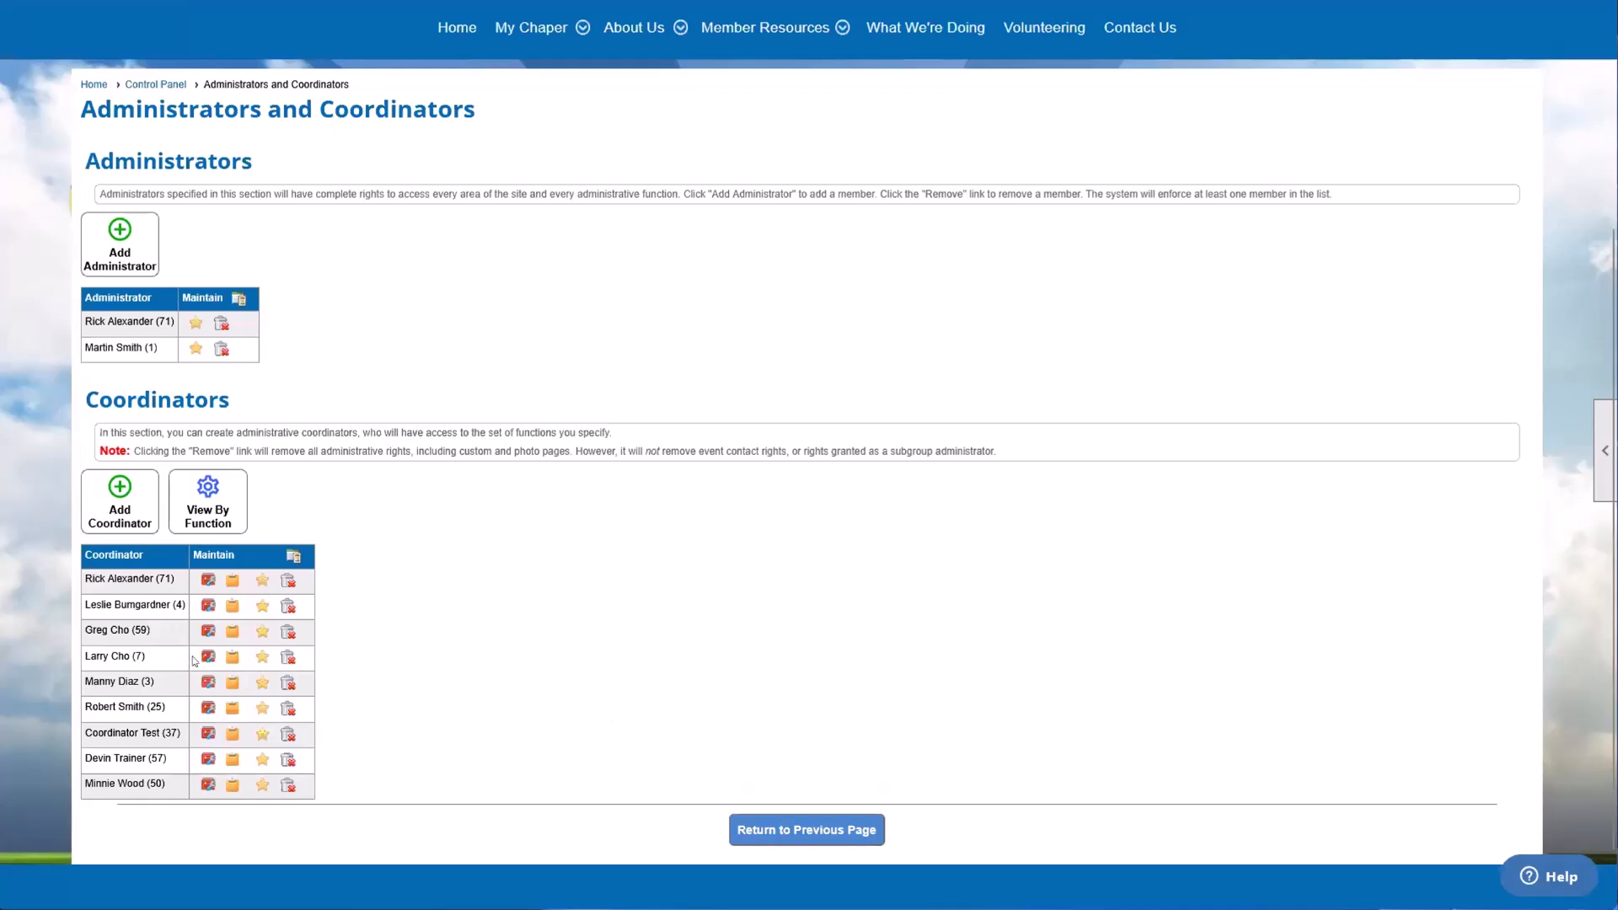
scroll(1047, 228, up, 3)
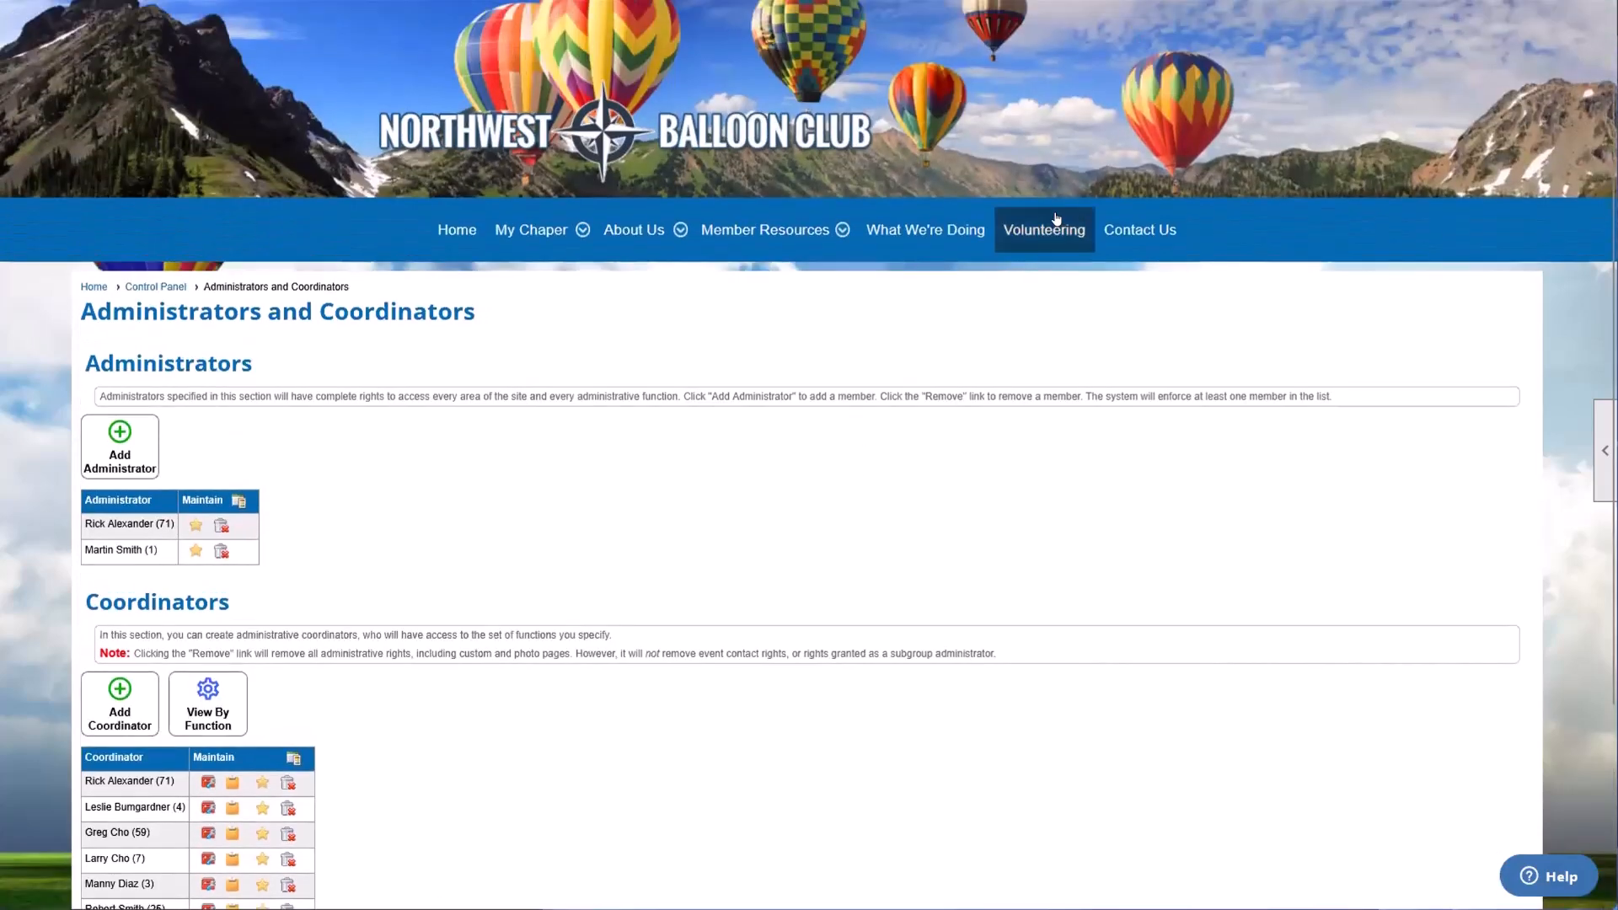
scroll(1333, 172, up, 1)
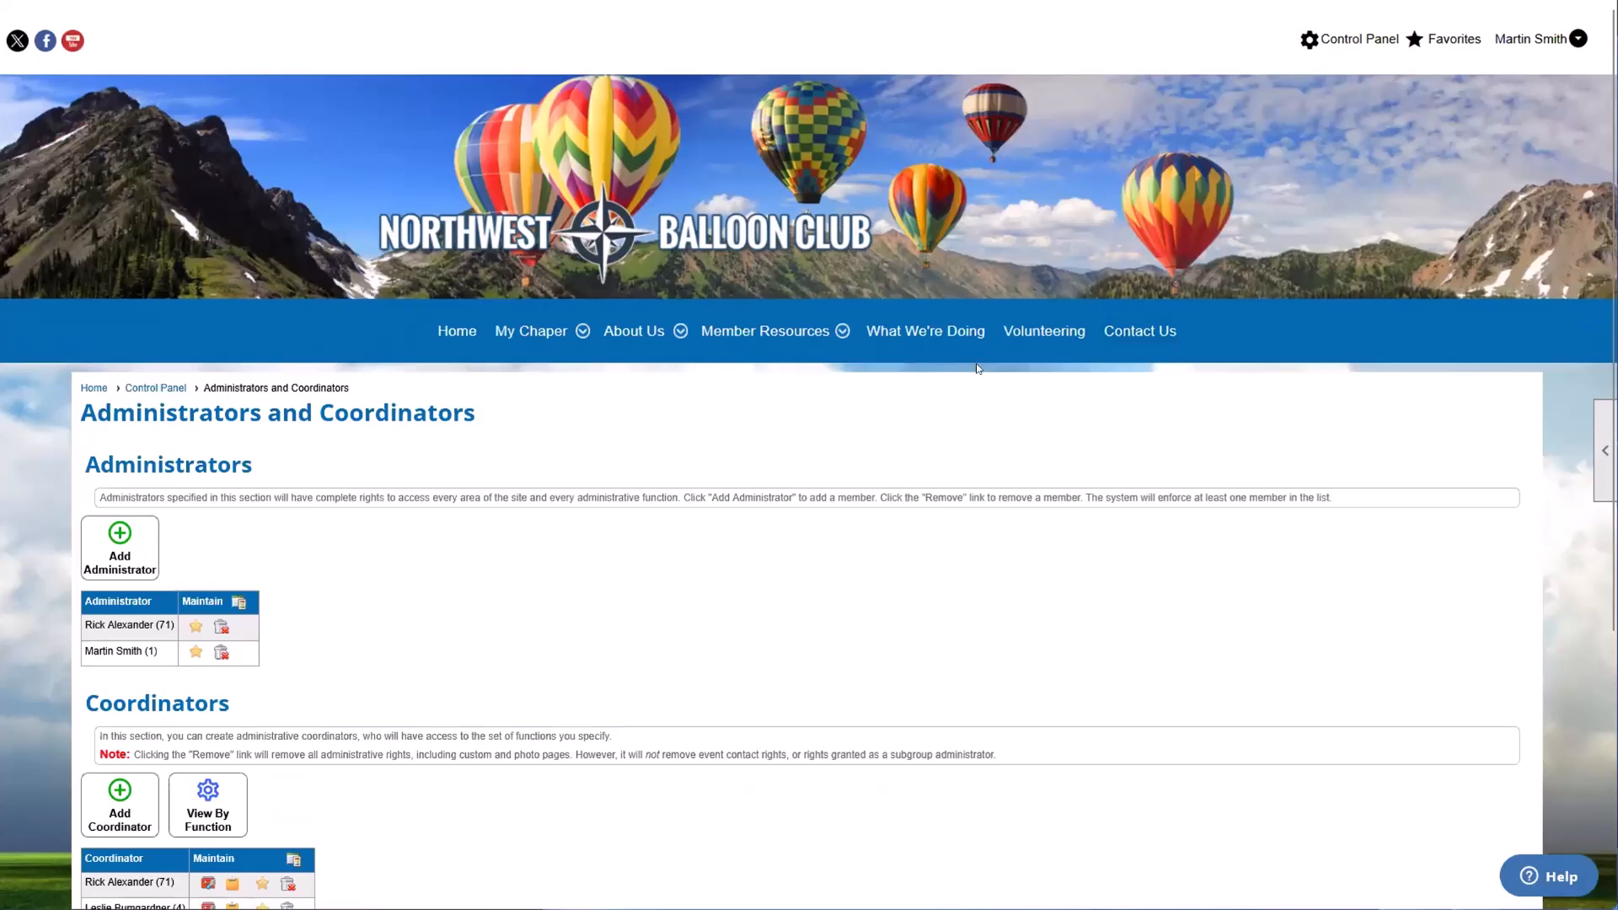
scroll(699, 614, down, 2)
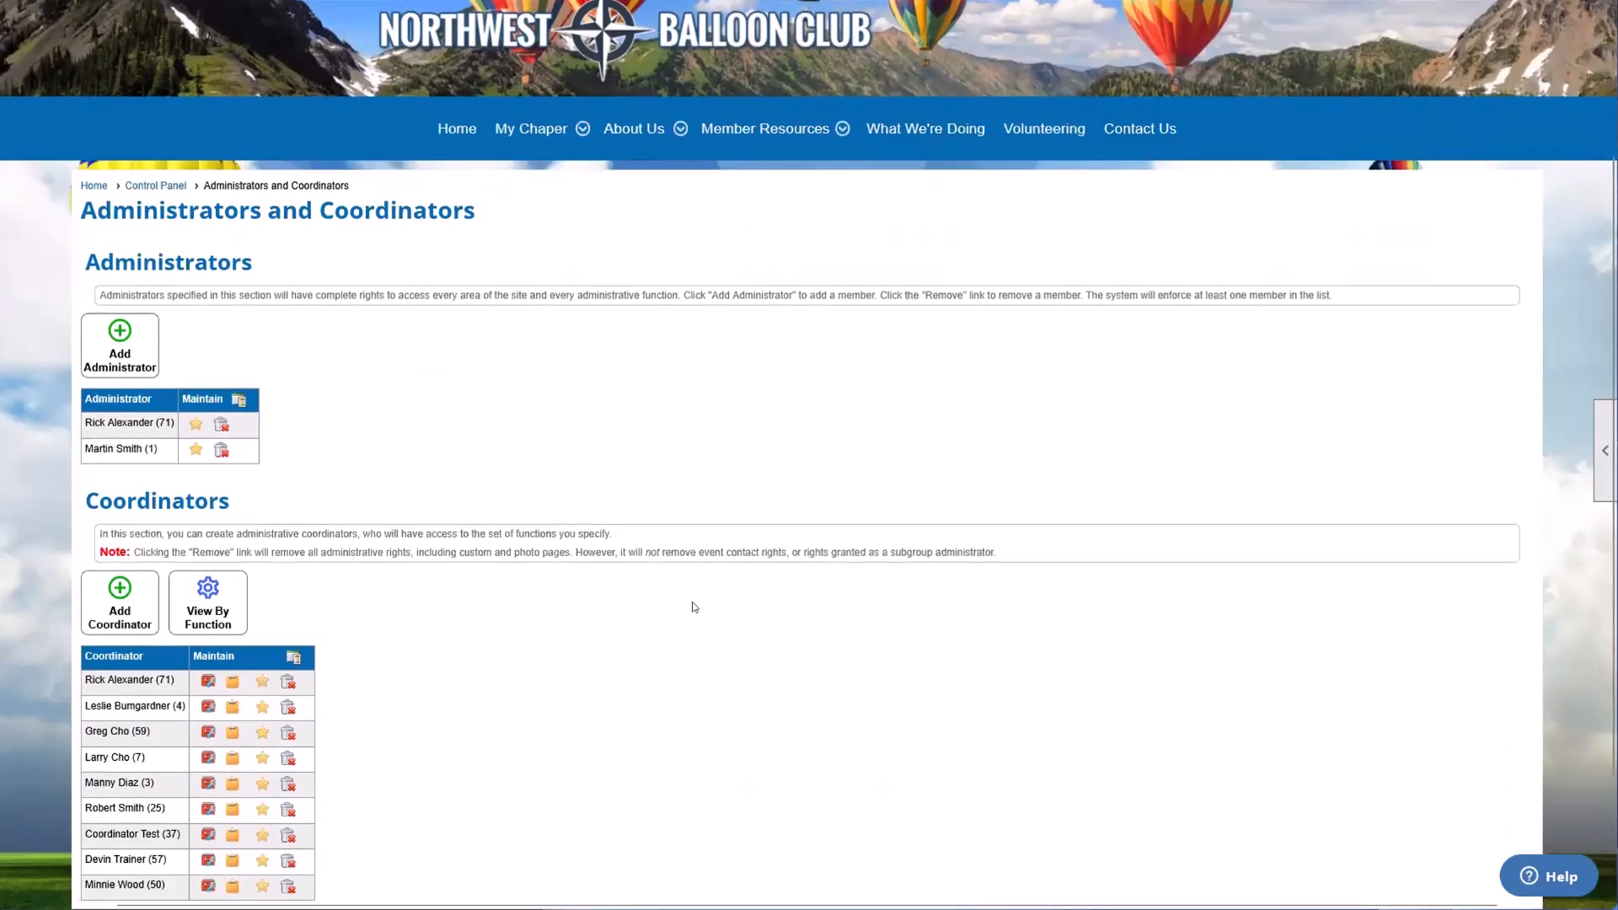
scroll(694, 607, down, 1)
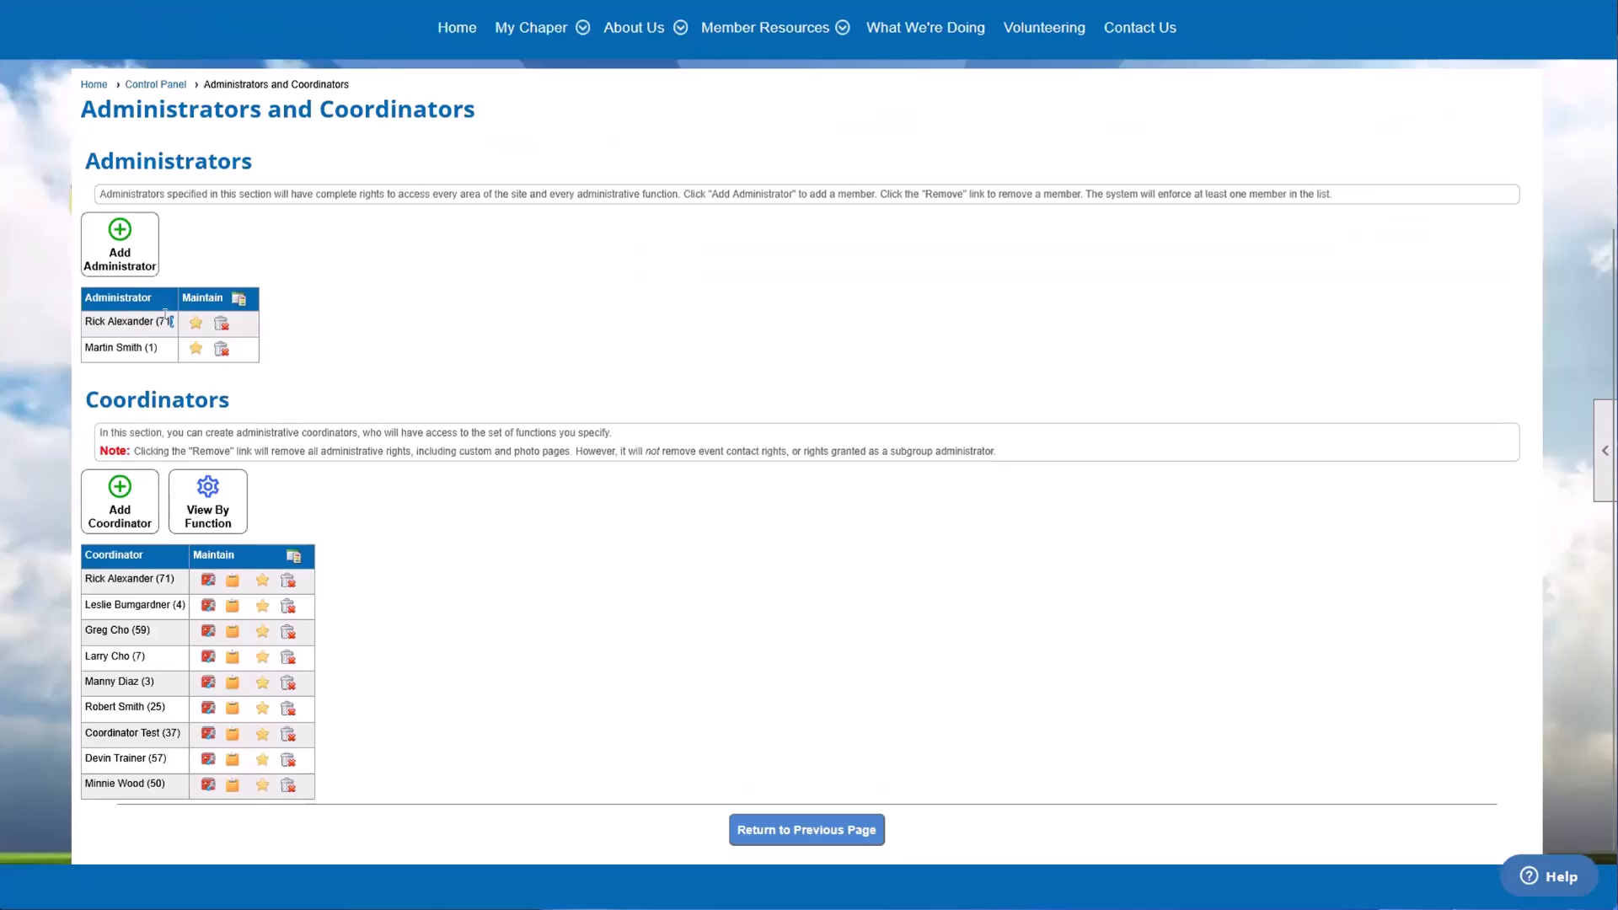
drag(176, 322, 155, 315)
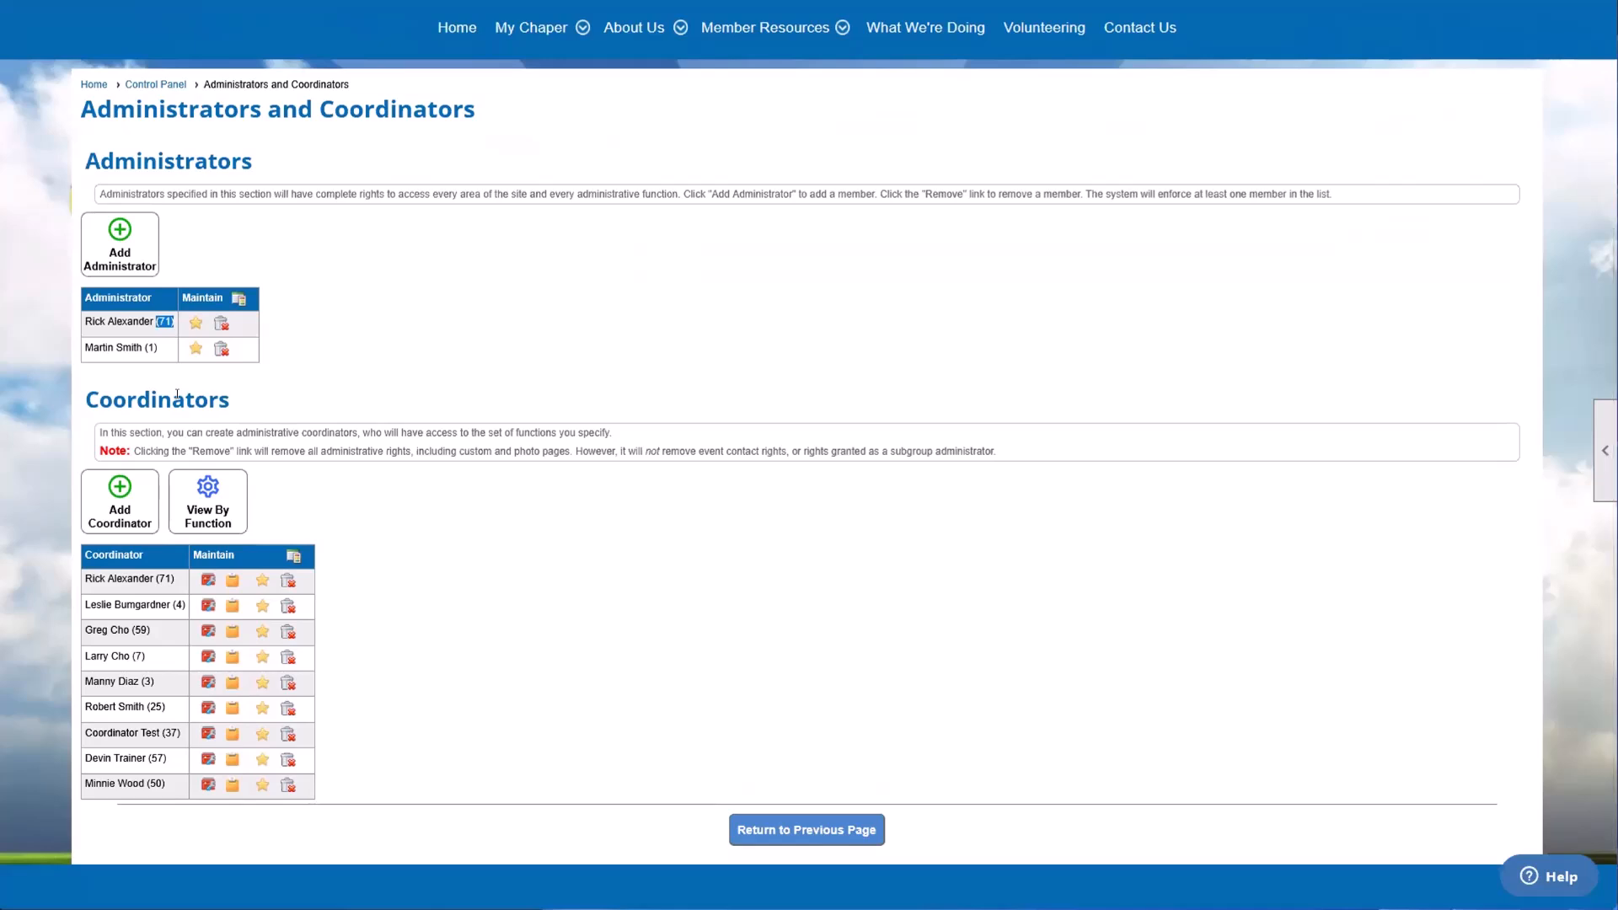
click(172, 321)
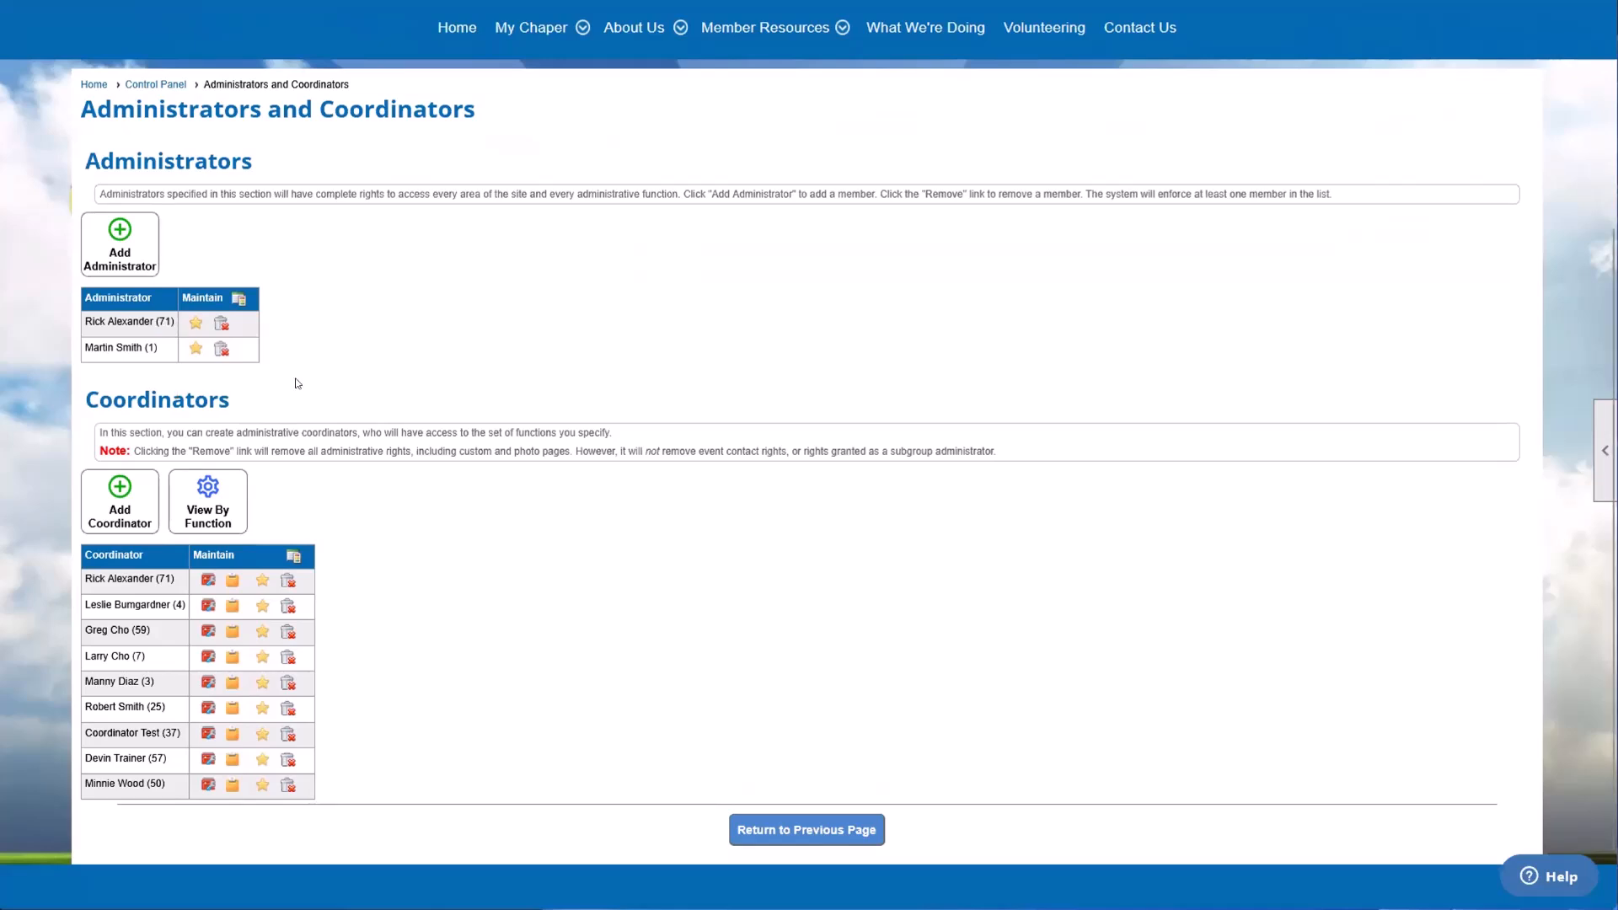
drag(150, 321, 170, 322)
click(169, 322)
drag(160, 348, 85, 346)
click(172, 384)
mouse_move(164, 349)
mouse_down()
mouse_move(127, 353)
mouse_move(140, 355)
mouse_up()
click(140, 343)
click(246, 401)
drag(149, 344, 131, 342)
drag(161, 347, 143, 347)
drag(143, 345, 117, 350)
click(127, 355)
Step: Compare the first-listed administrator's entry with the same member's entry in the Coordinators list
drag(77, 321, 177, 324)
click(101, 319)
drag(97, 577, 159, 581)
click(162, 581)
drag(85, 323, 157, 328)
click(156, 328)
drag(99, 160, 190, 171)
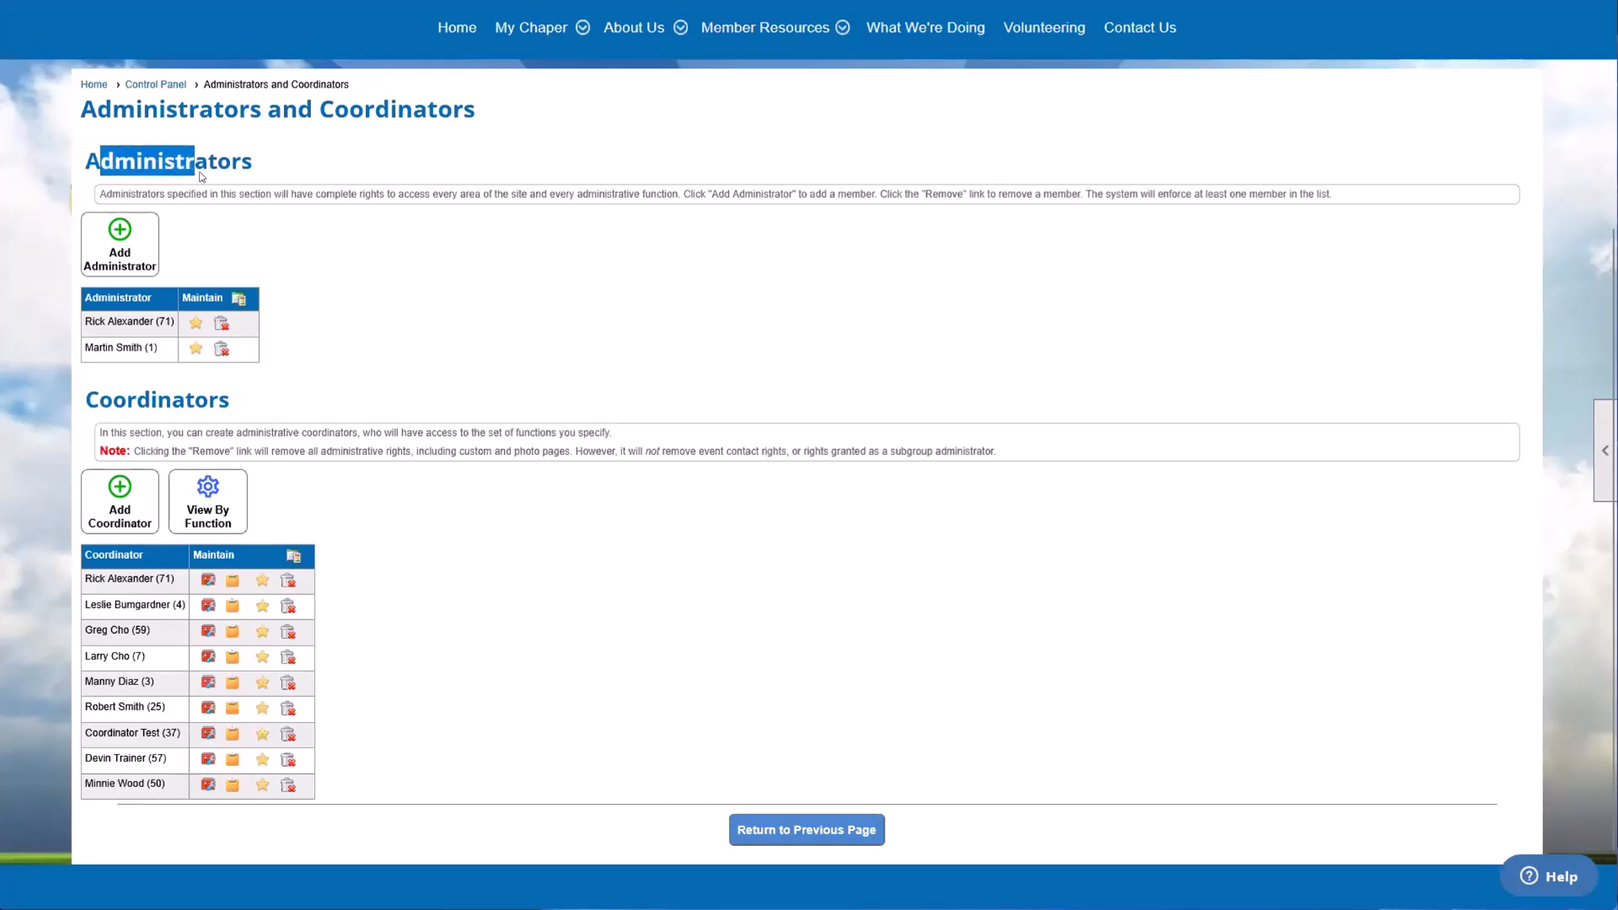
click(190, 170)
Step: Review the functions assigned to the first-listed coordinator and leave the page without saving
drag(84, 578, 154, 582)
click(206, 580)
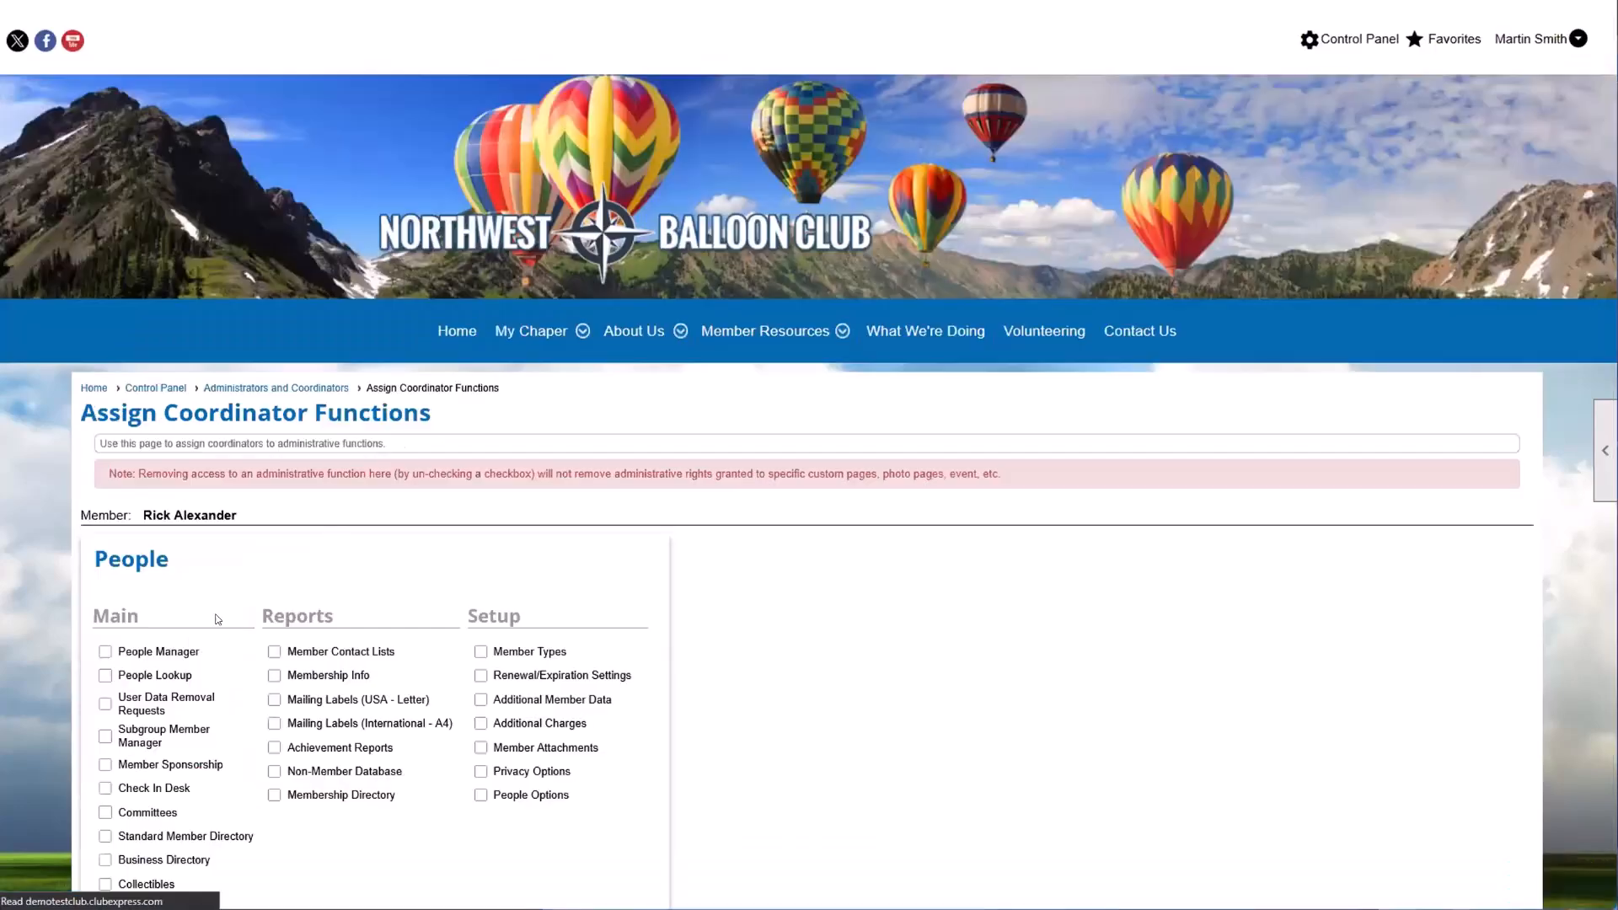
scroll(276, 532, down, 10)
scroll(273, 532, up, 2)
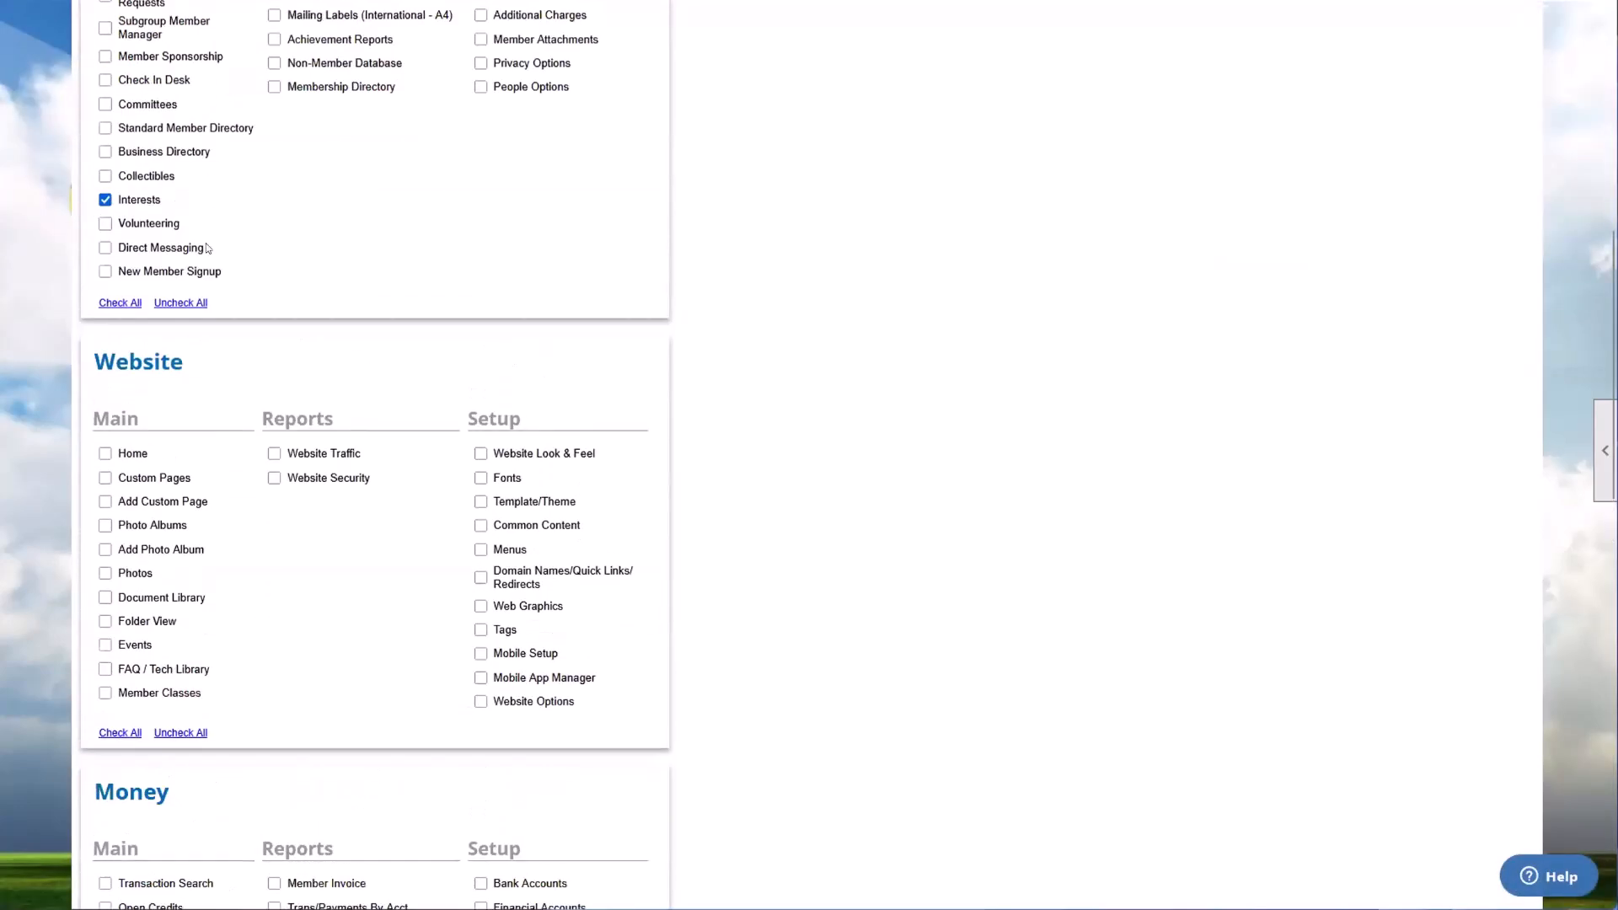
scroll(225, 361, down, 15)
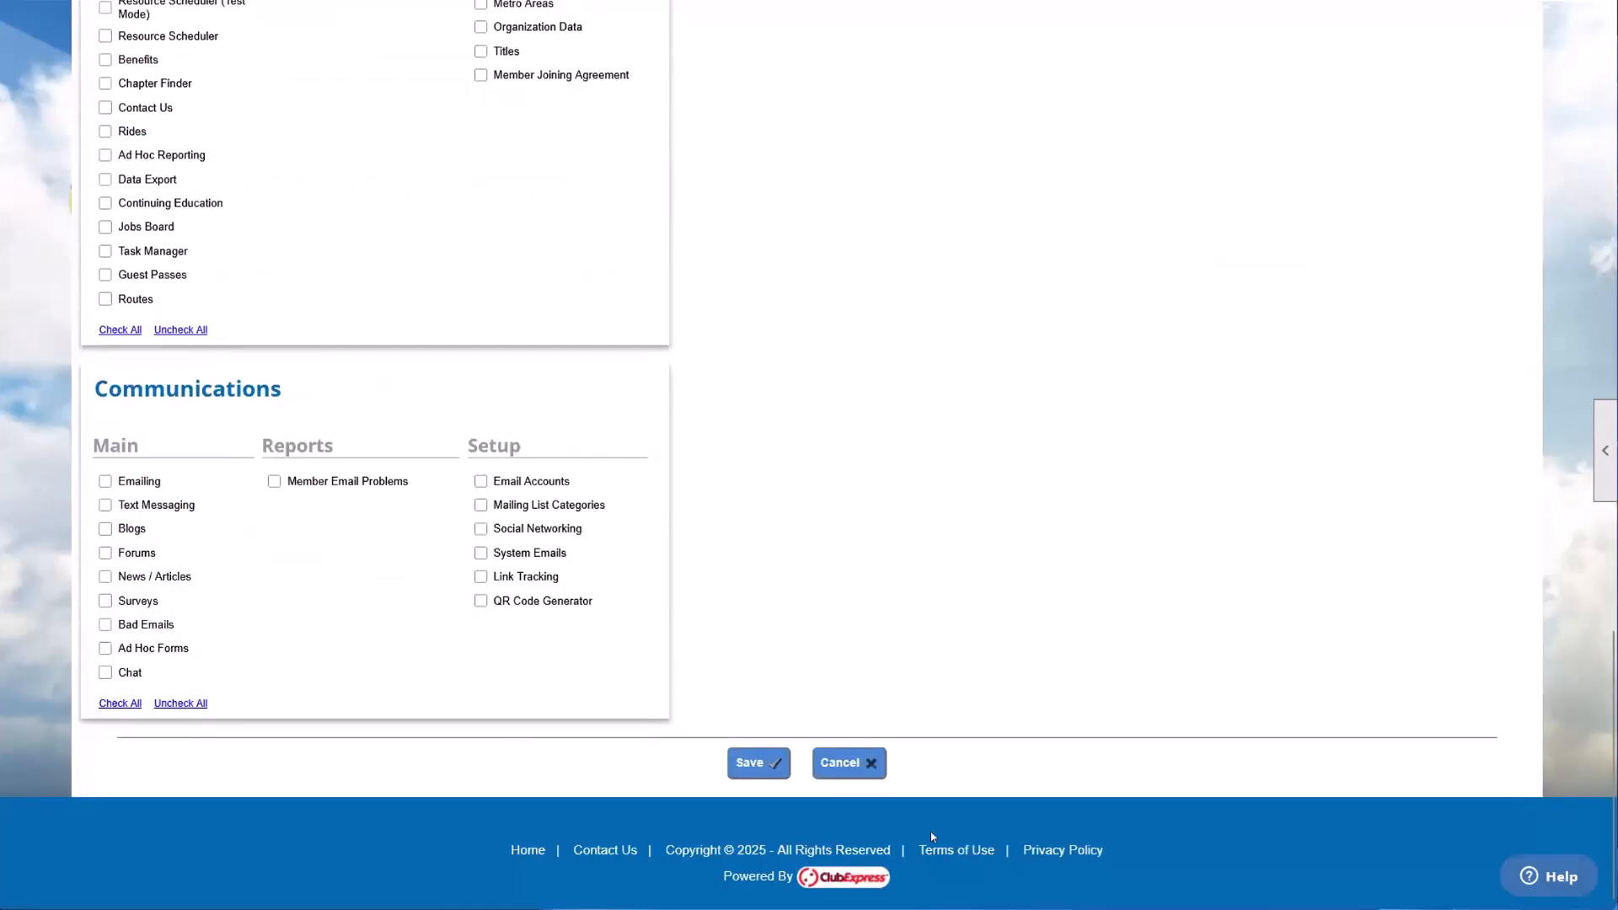
click(845, 763)
Step: Remove the first-listed member, who is also an administrator, from the club's coordinators
scroll(178, 725, down, 2)
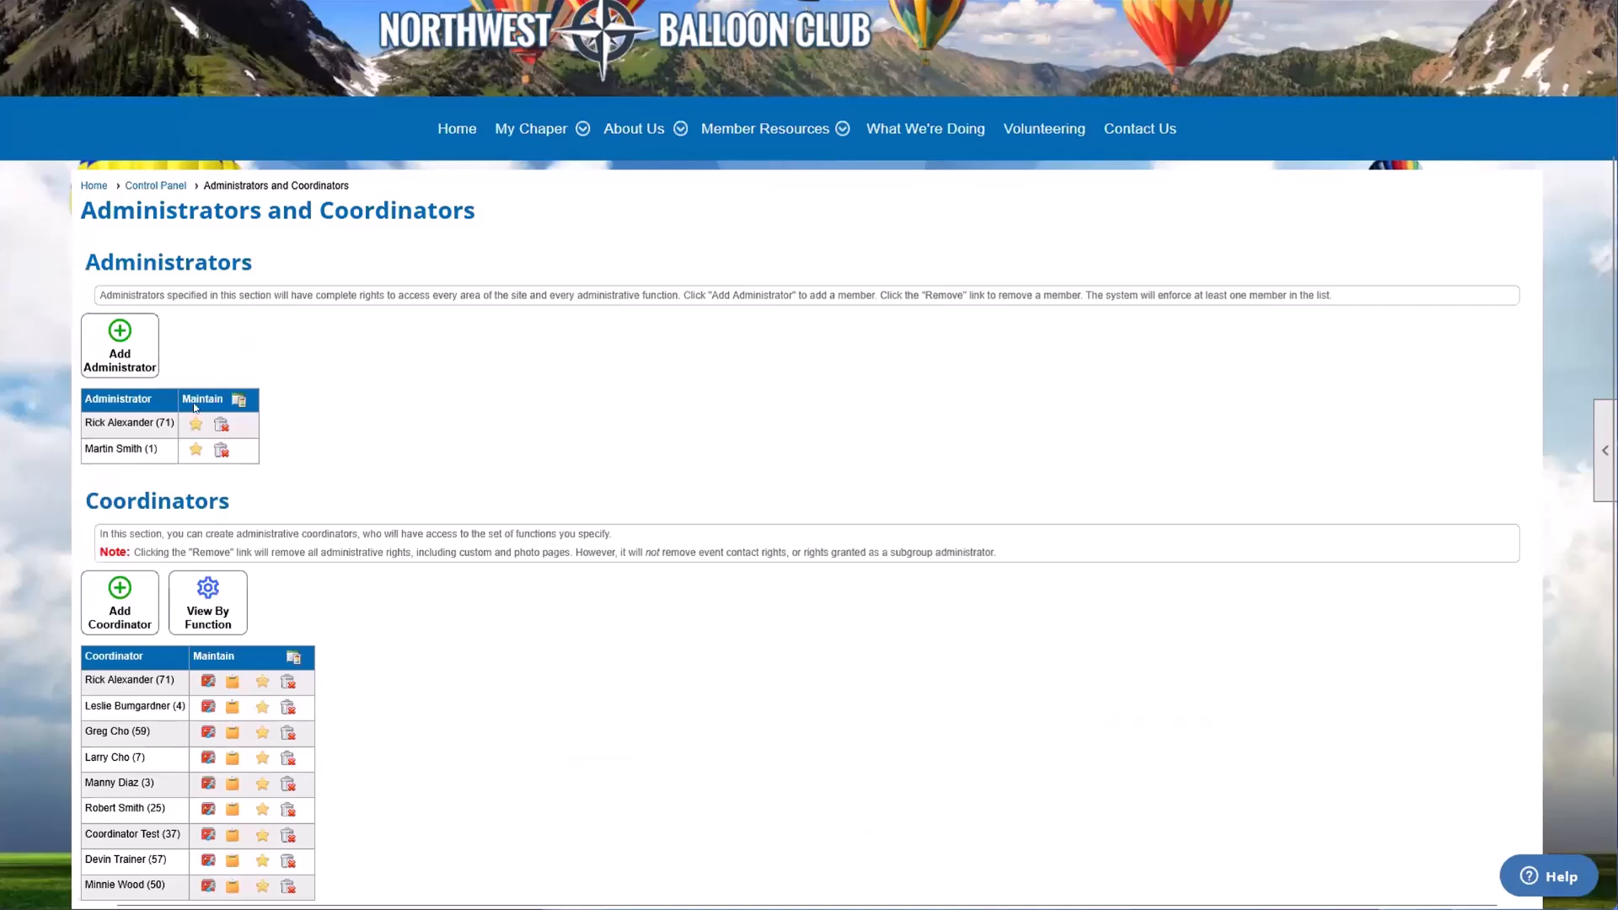
drag(169, 422, 68, 434)
click(311, 463)
drag(100, 288, 297, 284)
click(314, 422)
drag(105, 502, 271, 503)
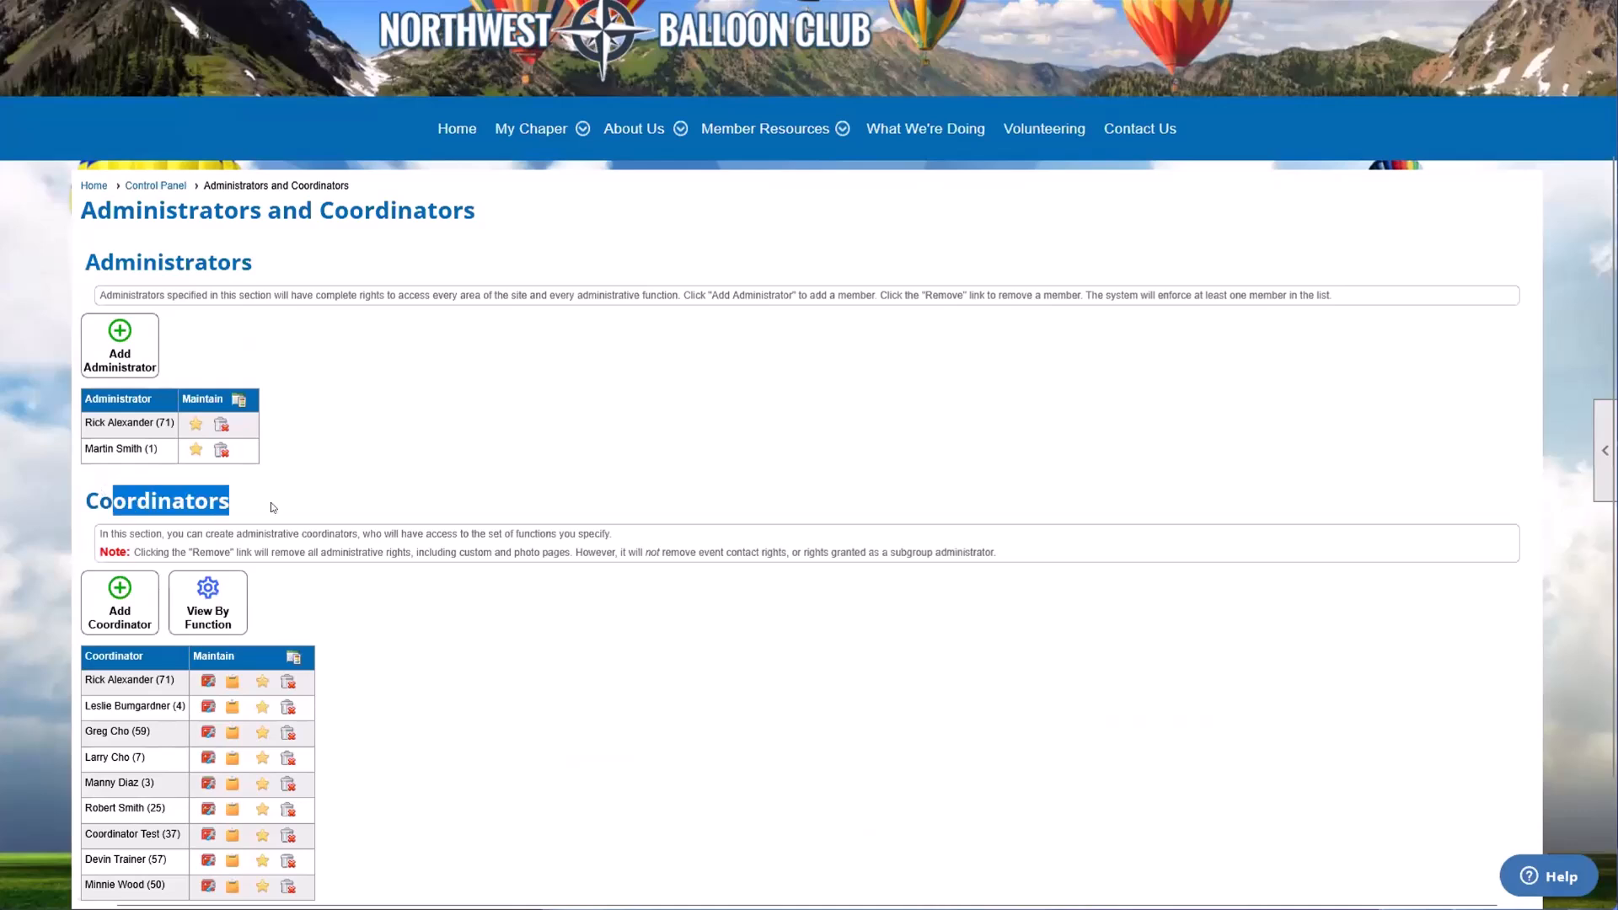
click(264, 528)
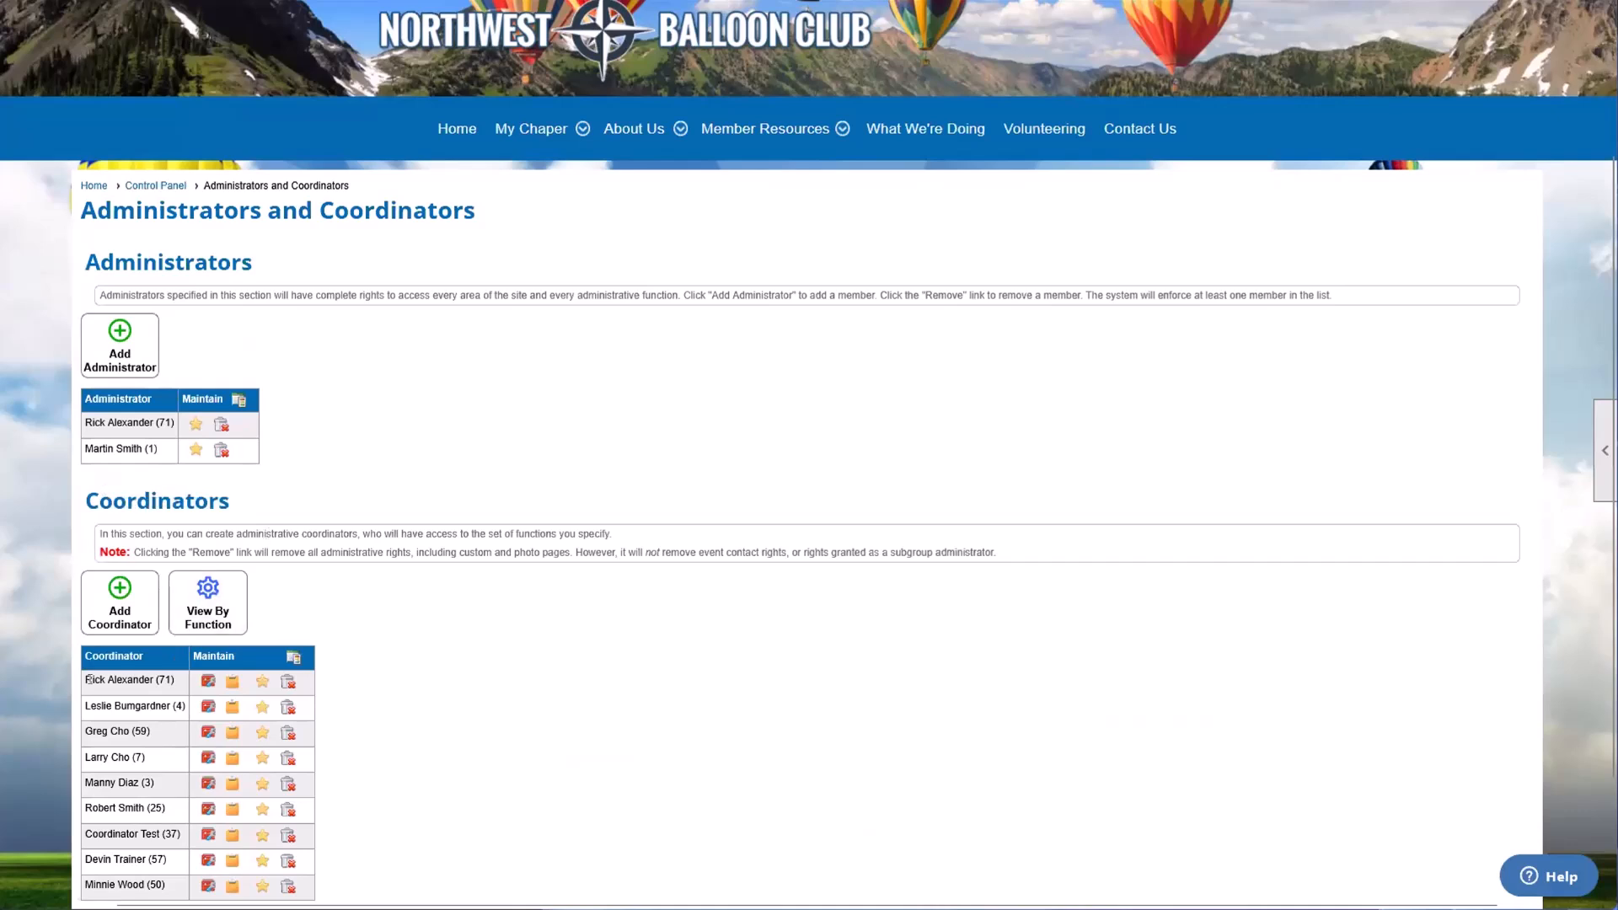
click(288, 682)
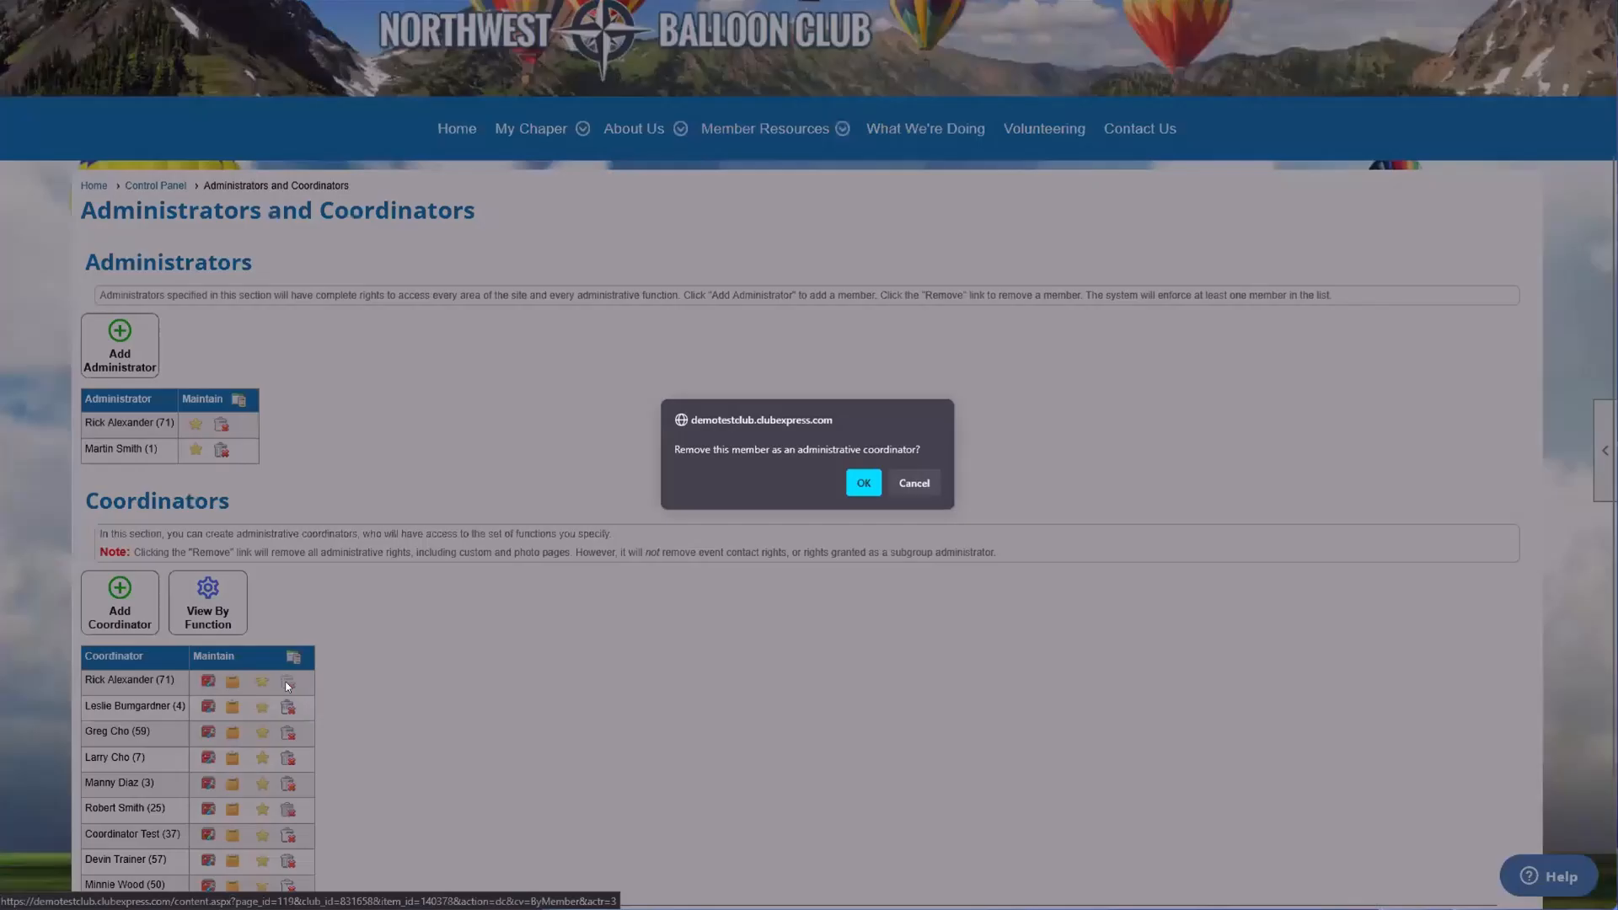
click(864, 483)
click(804, 500)
scroll(506, 464, down, 3)
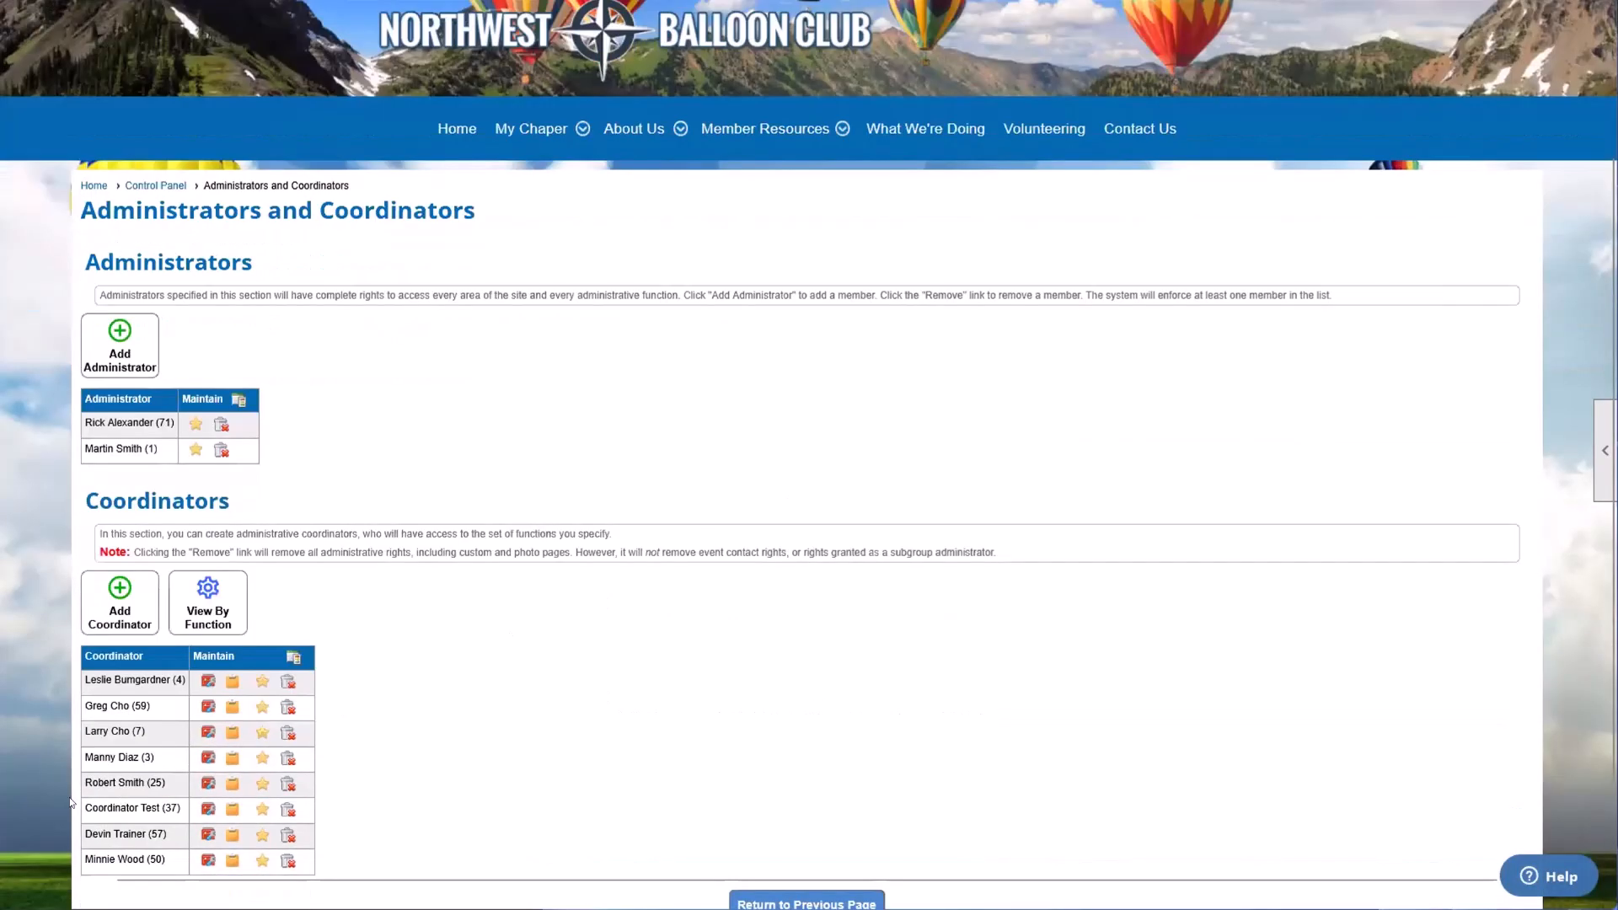
Step: Check the Administrators list for the member just removed from the coordinators
drag(106, 422, 177, 426)
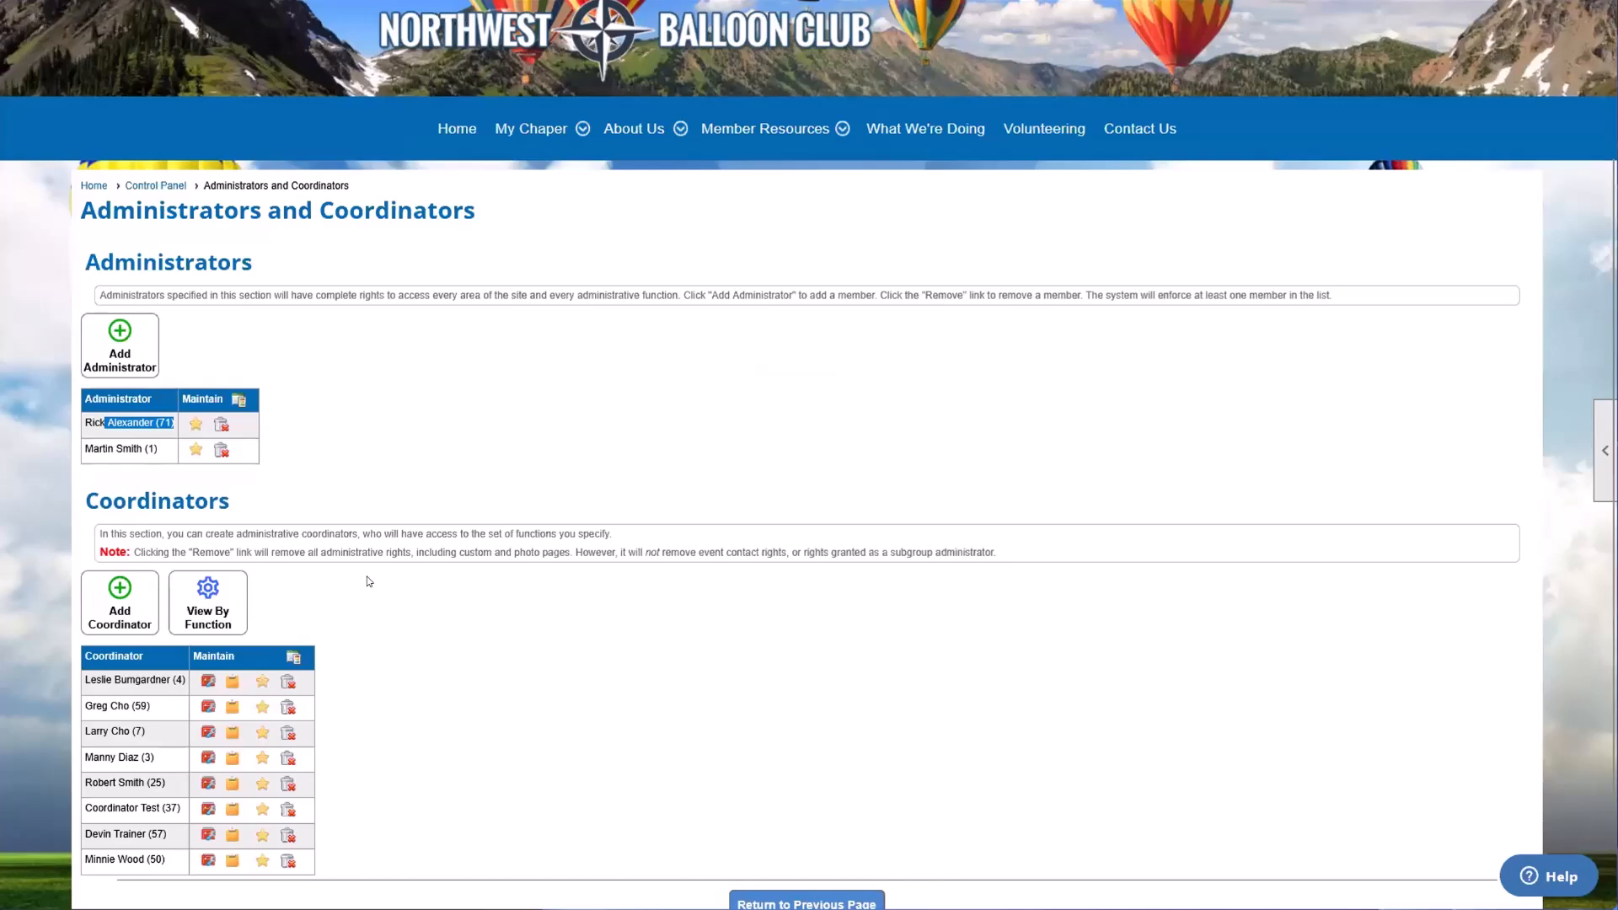
scroll(368, 575, down, 1)
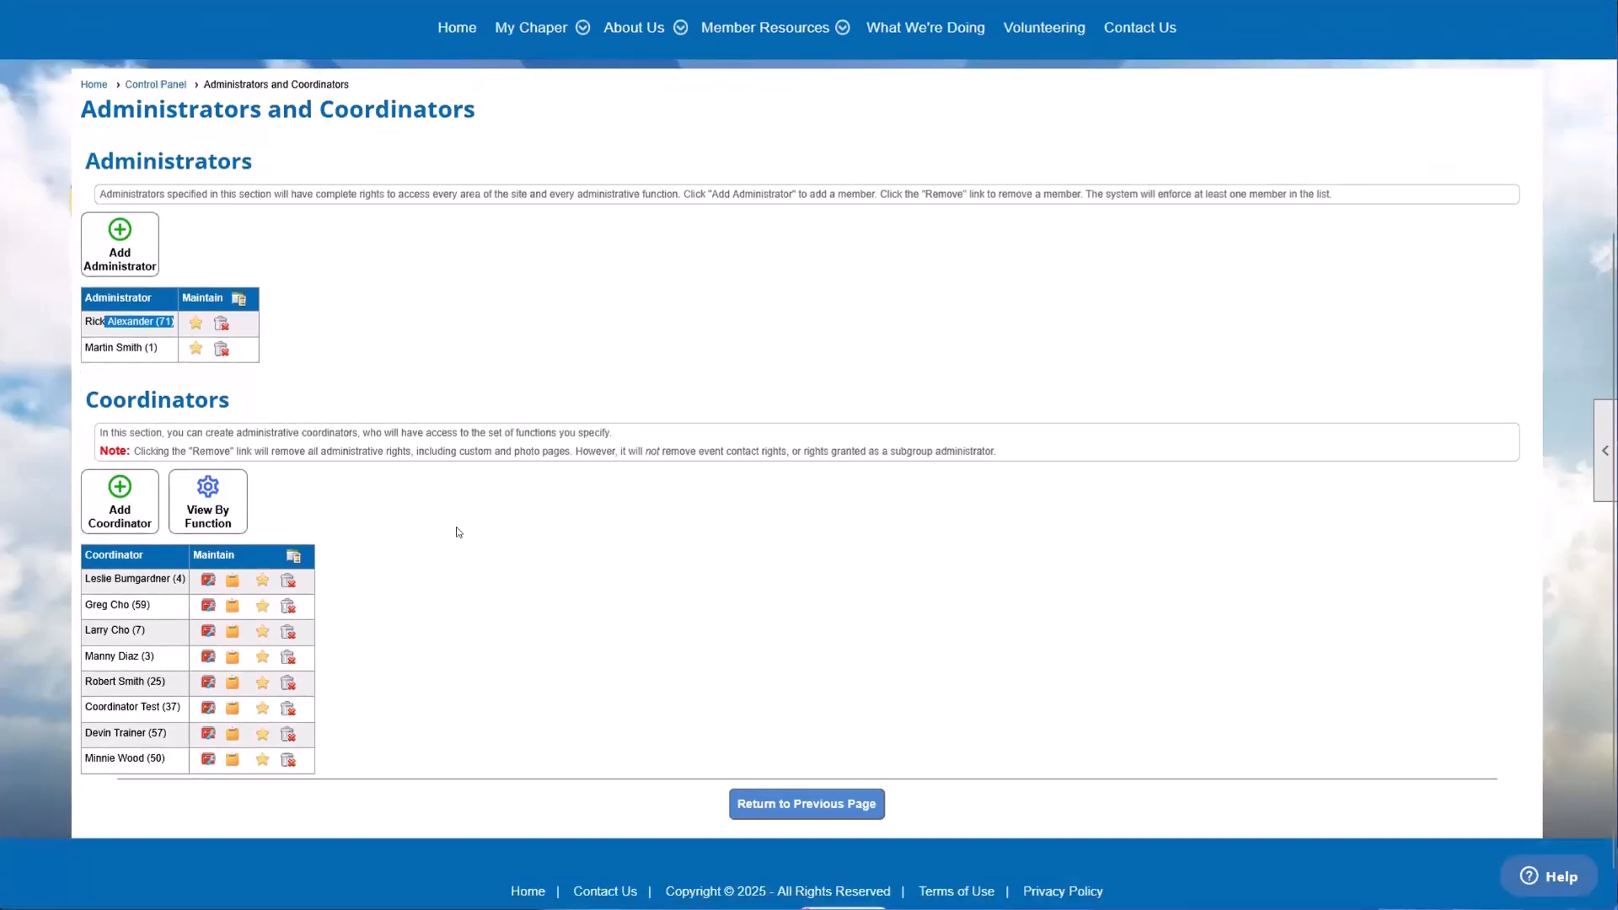
scroll(481, 537, up, 1)
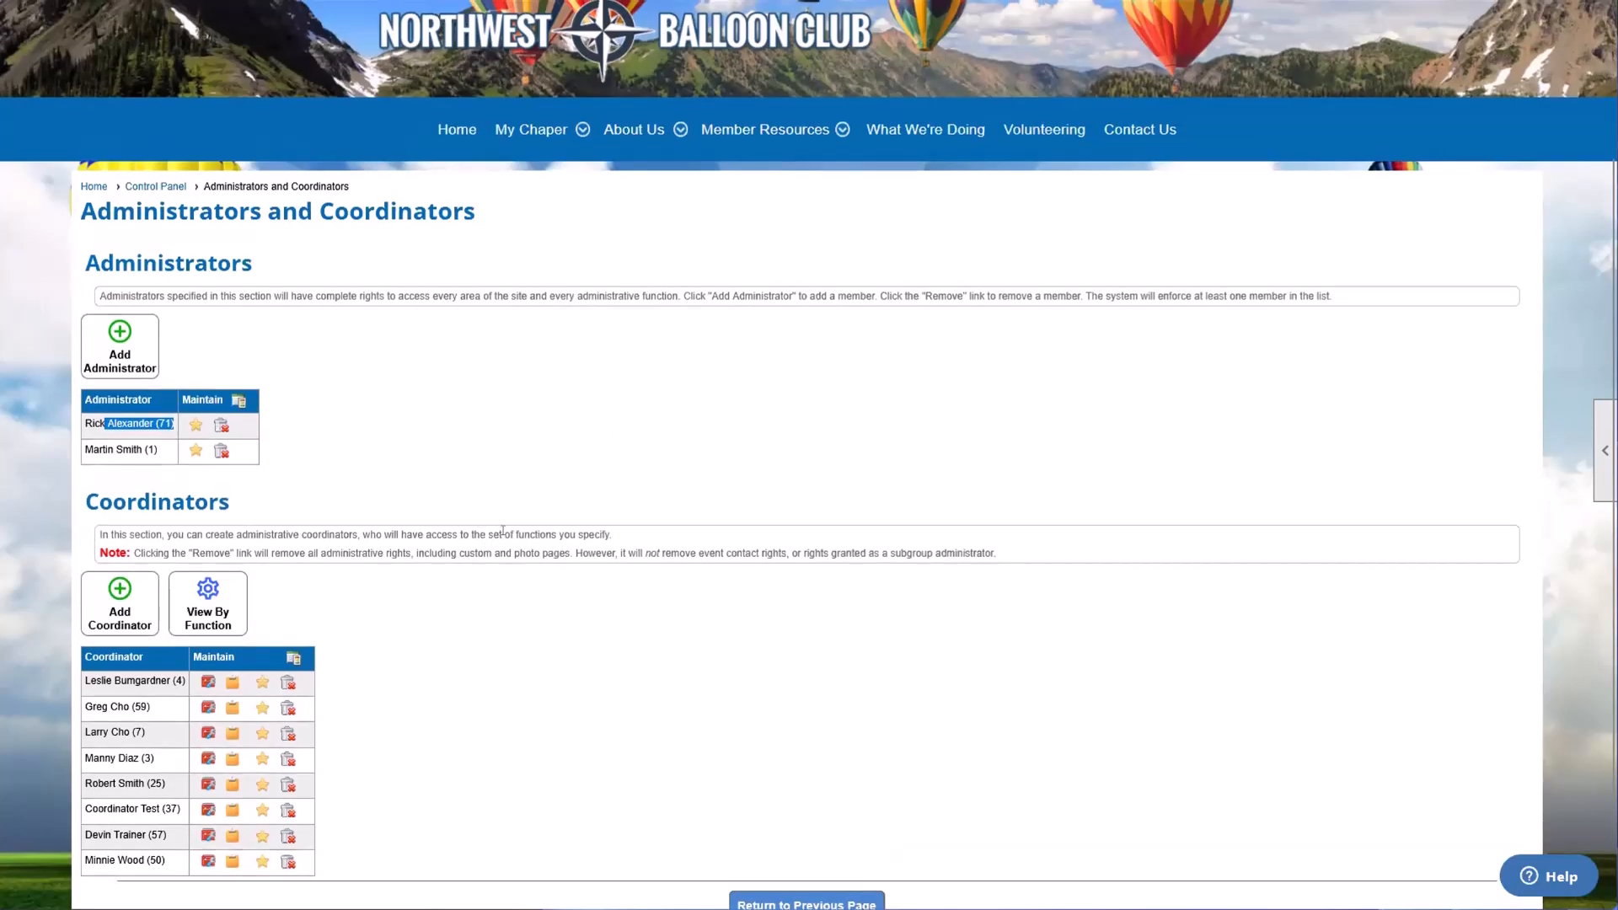
scroll(498, 538, up, 1)
scroll(501, 539, down, 1)
click(504, 539)
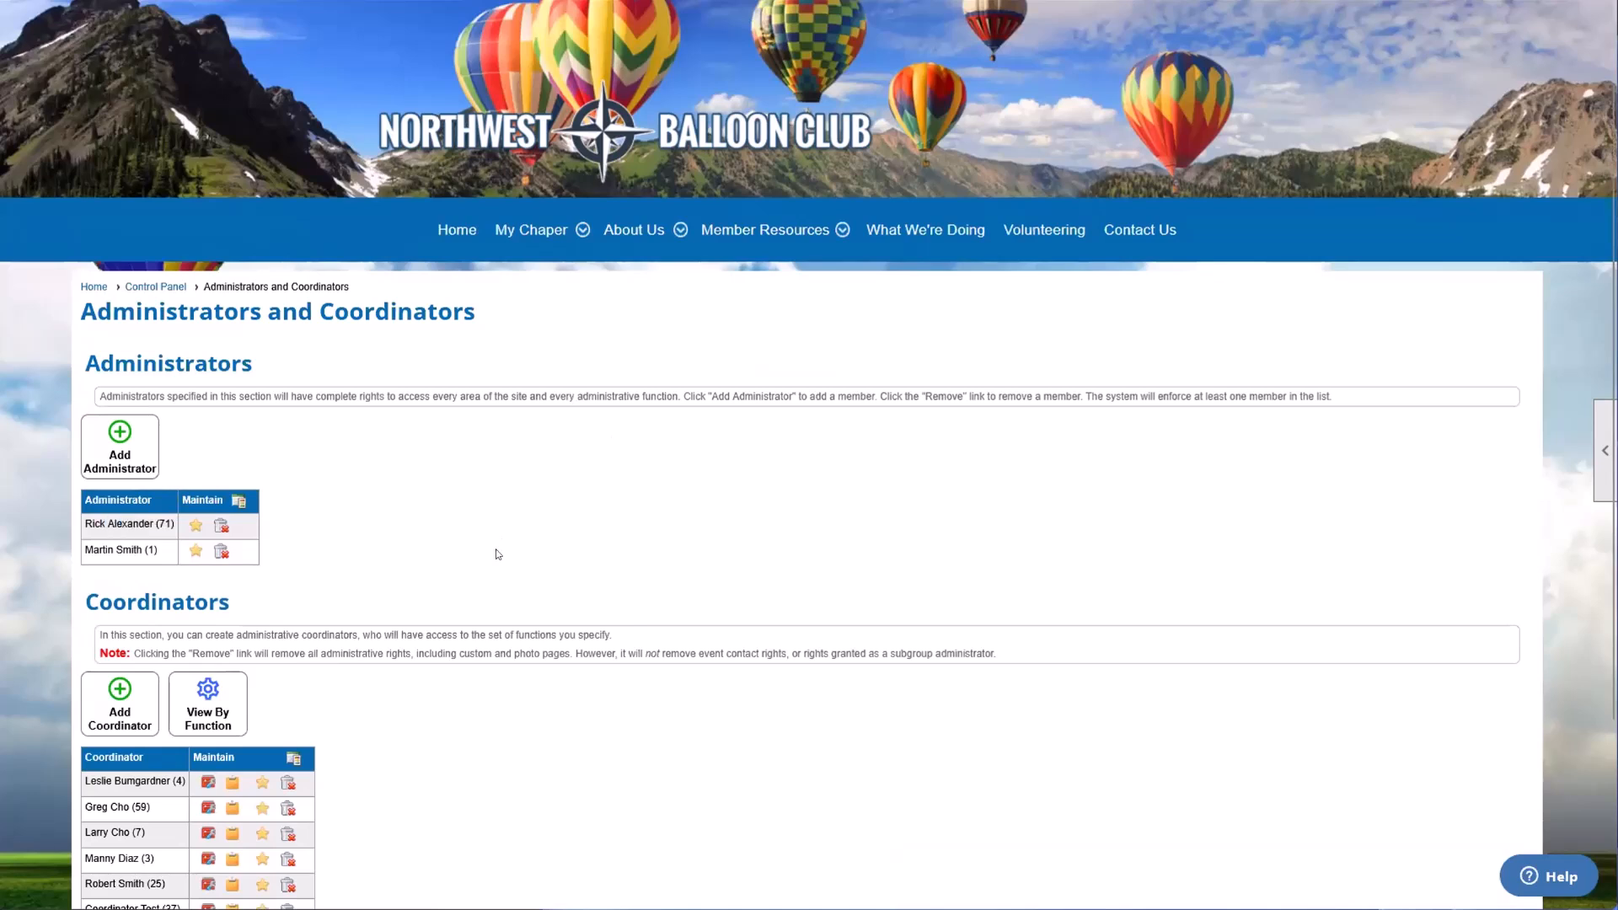
scroll(325, 580, up, 2)
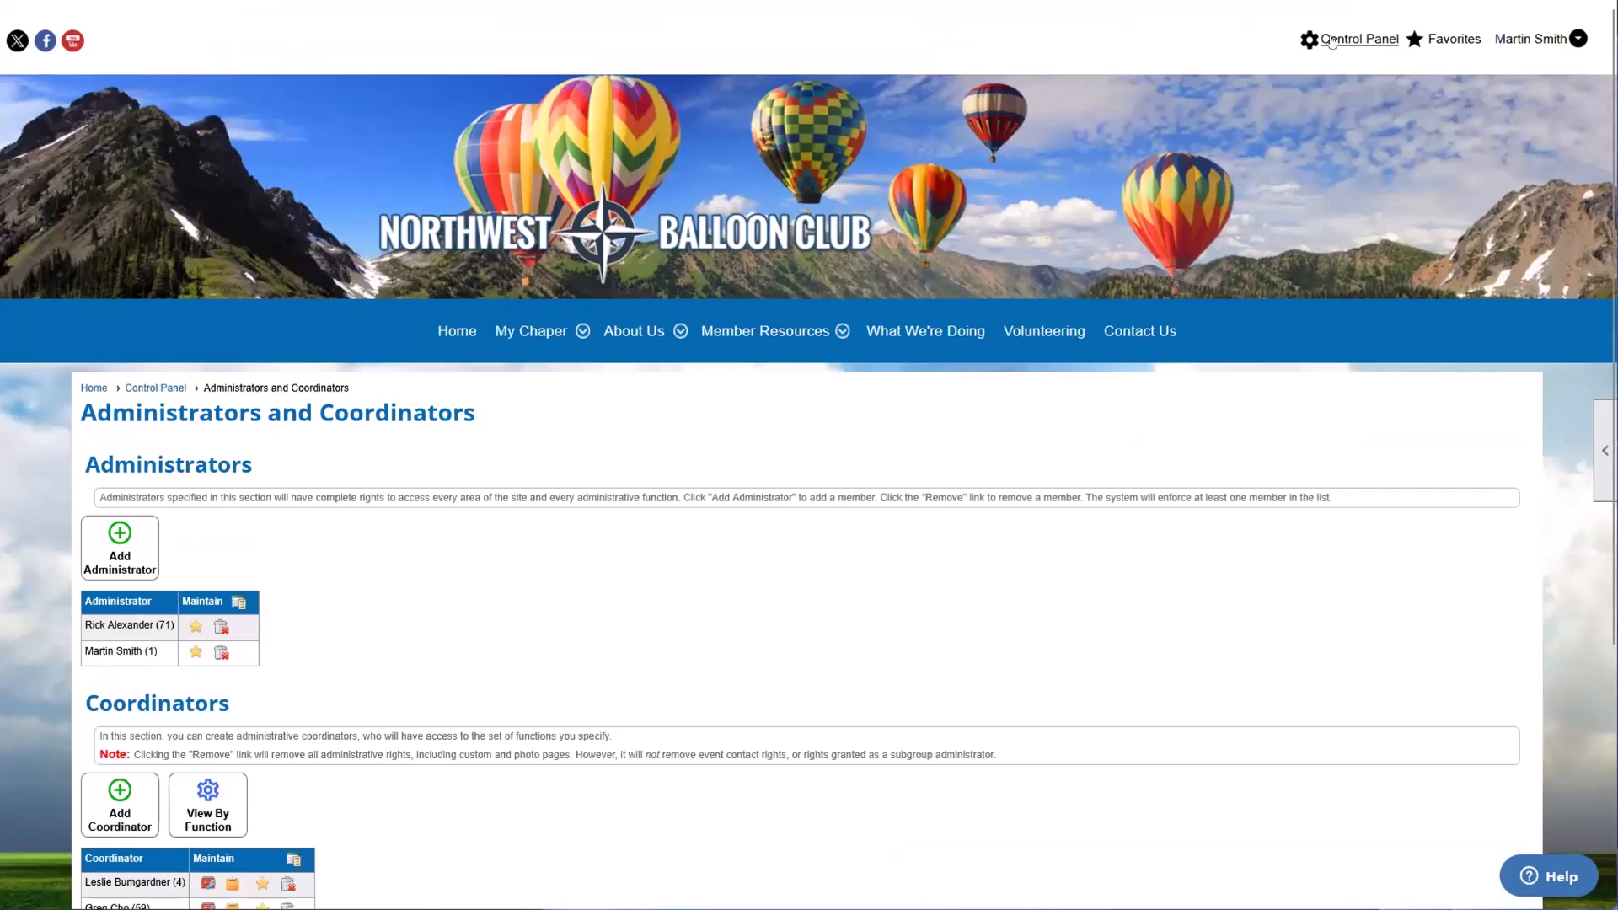
Step: Open the Control Panel and show its People section
mouse_move(1424, 38)
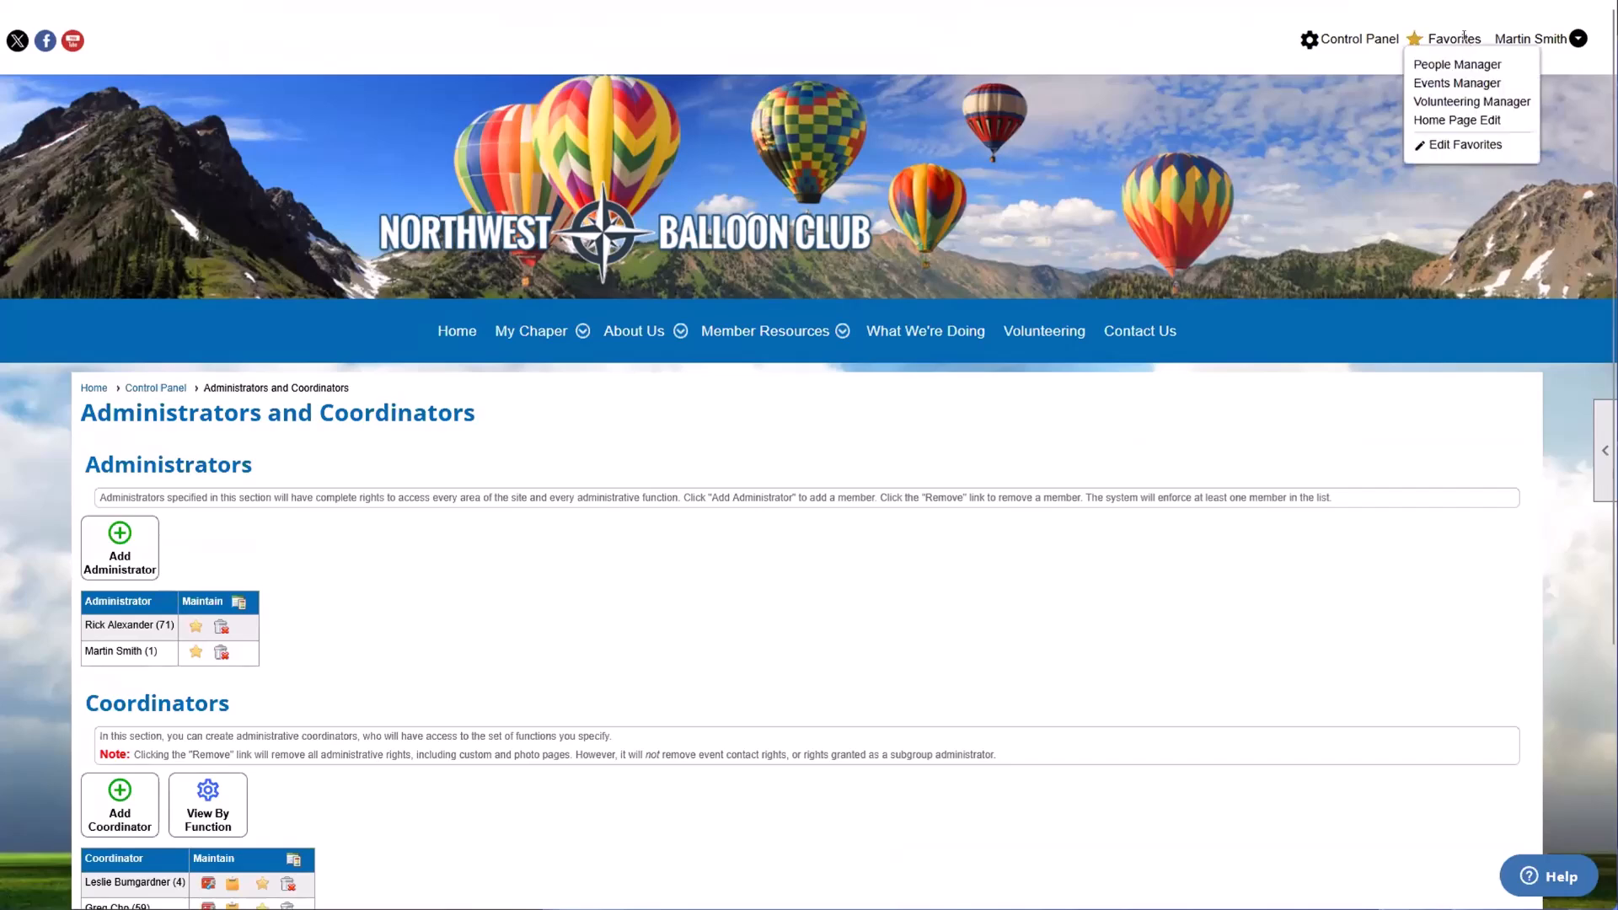
click(1358, 39)
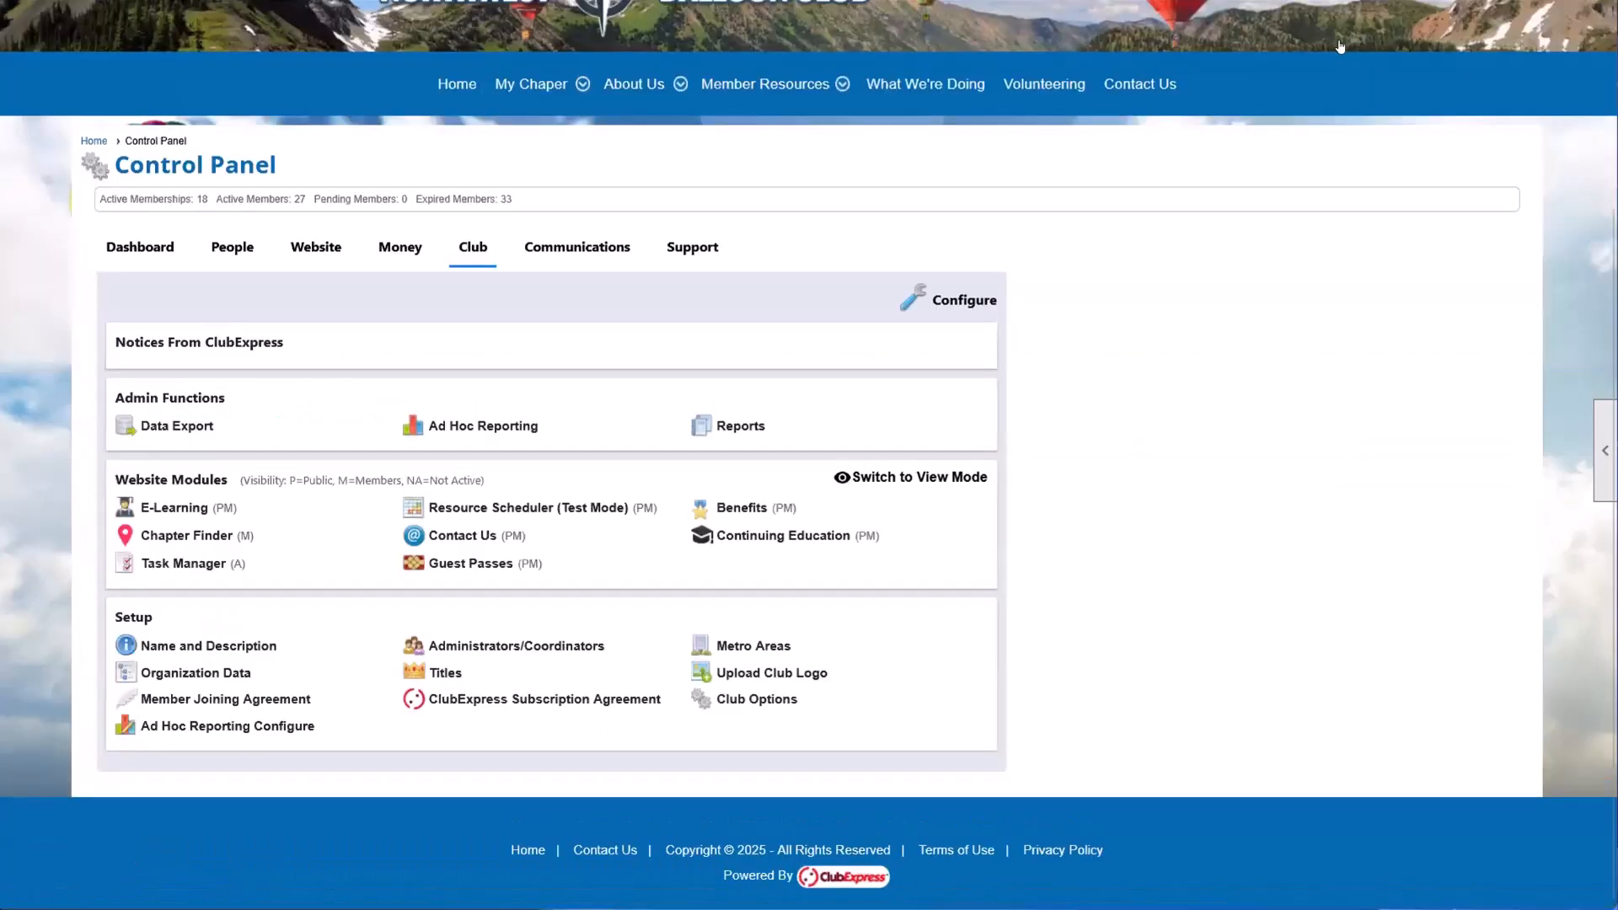
click(228, 313)
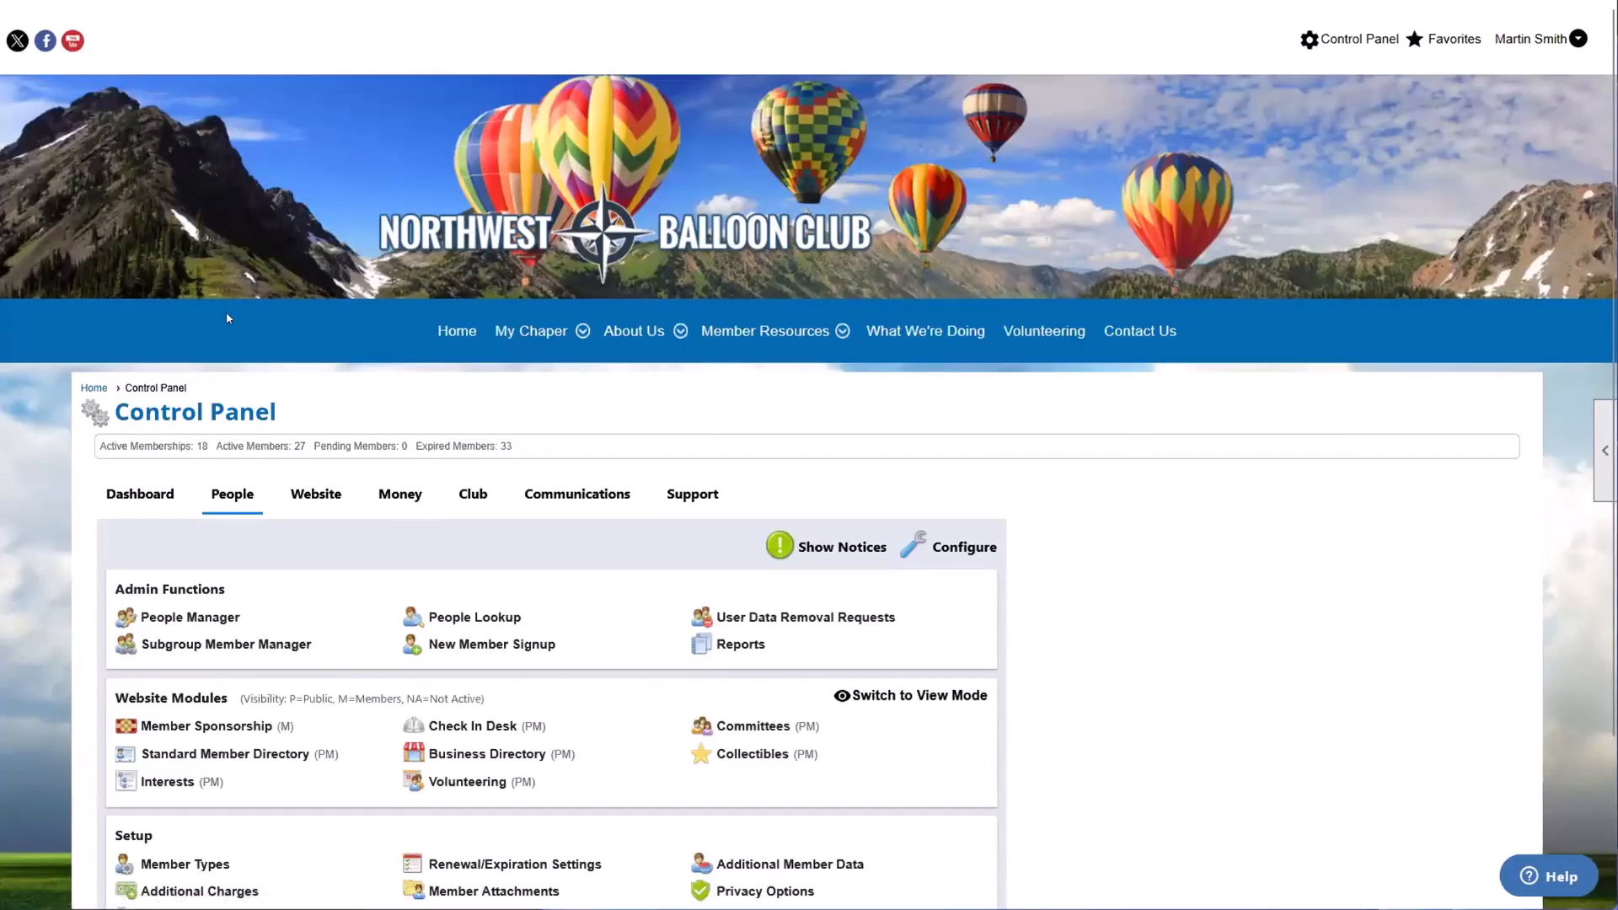
Step: Go to the club's home page and open People Manager from the favorites
click(461, 327)
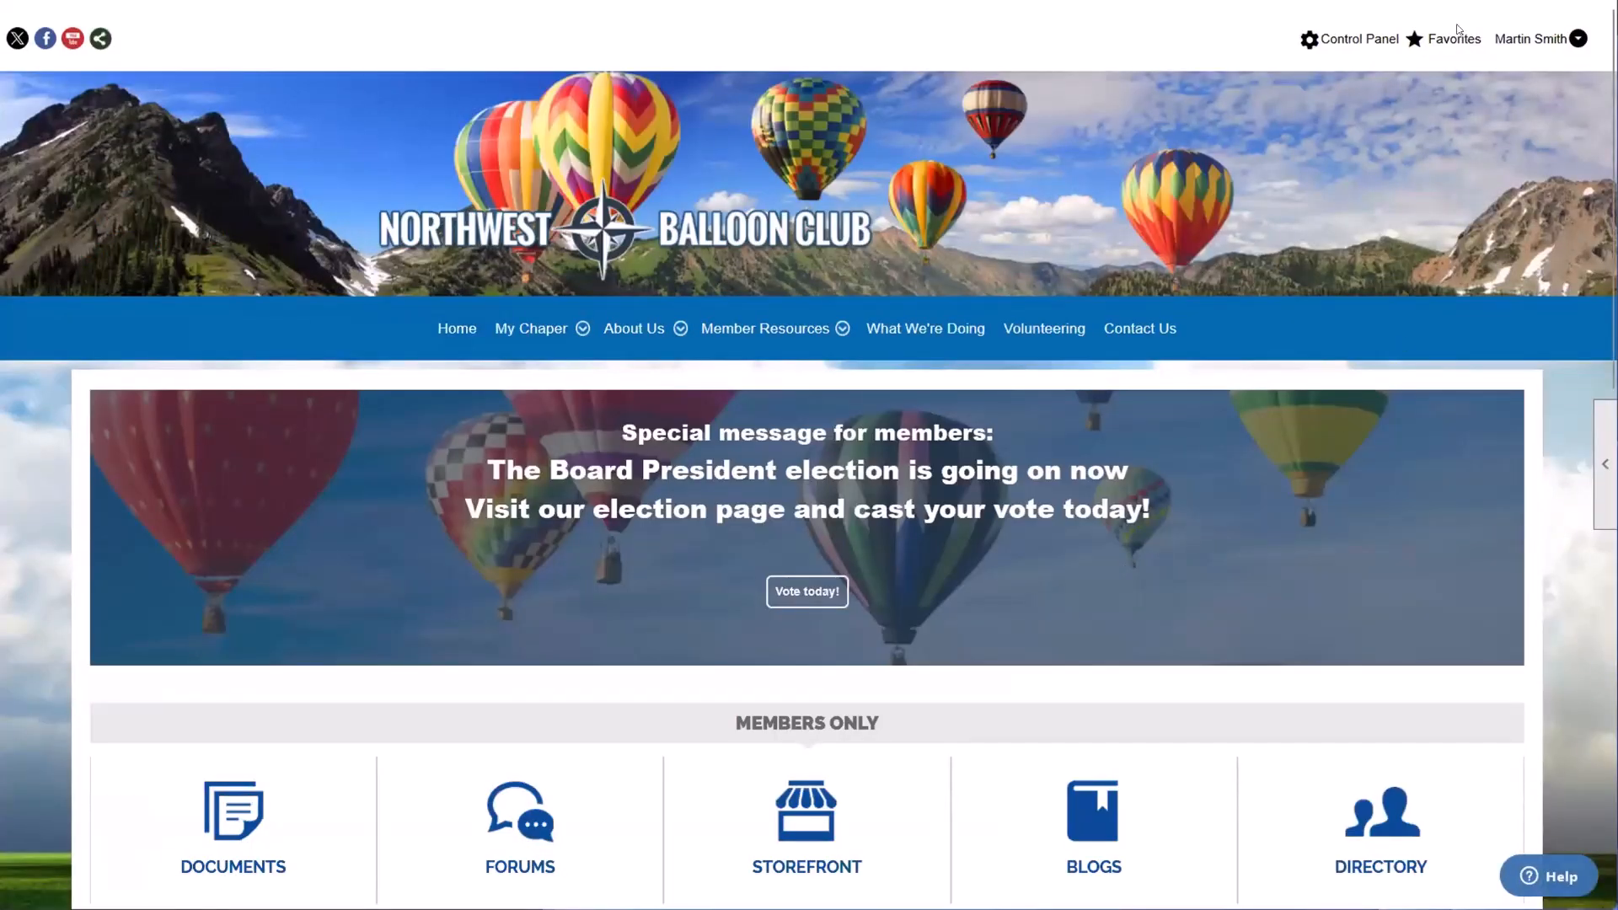
click(1454, 35)
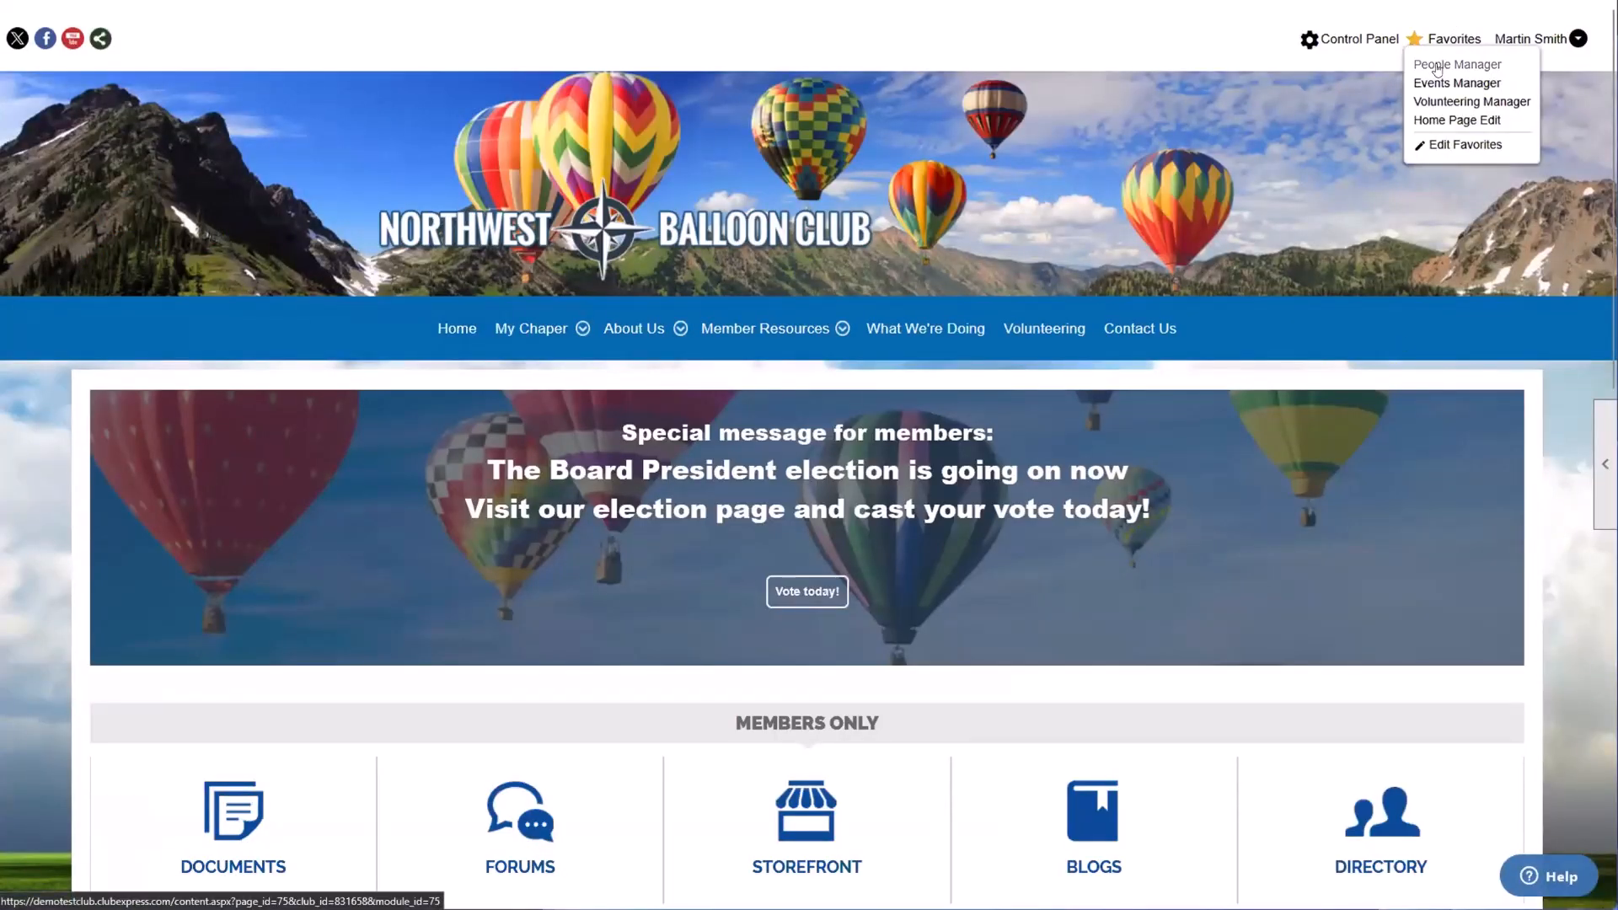
click(1437, 66)
drag(315, 410, 81, 433)
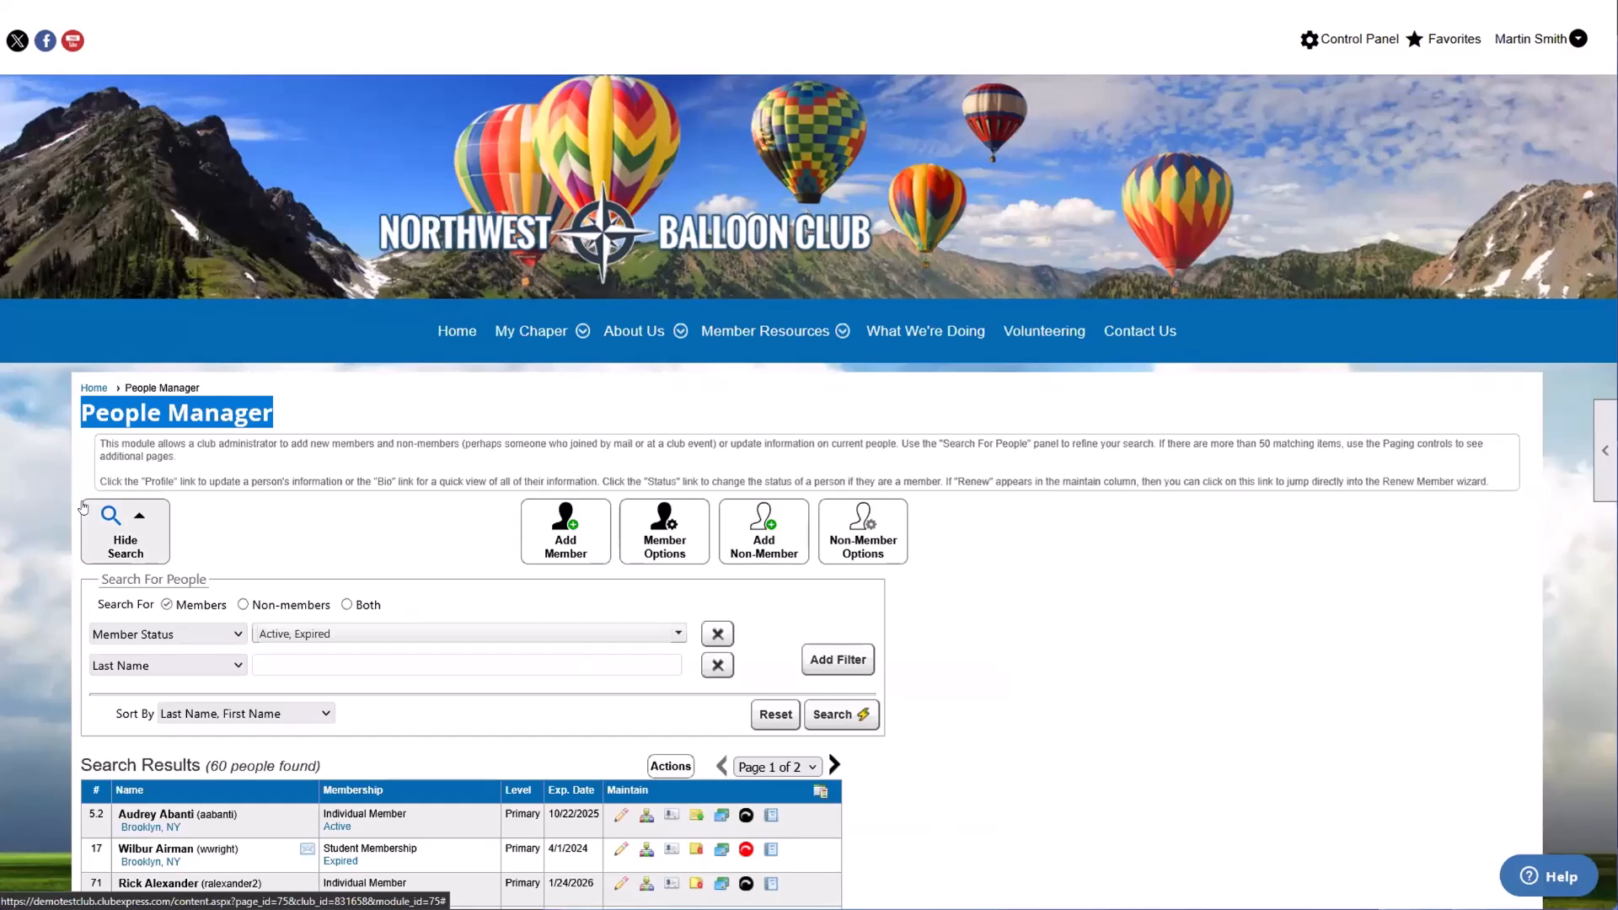
Step: Open the favorites editor, move the dialog aside and look through the pages that can be added as favorites
click(1441, 39)
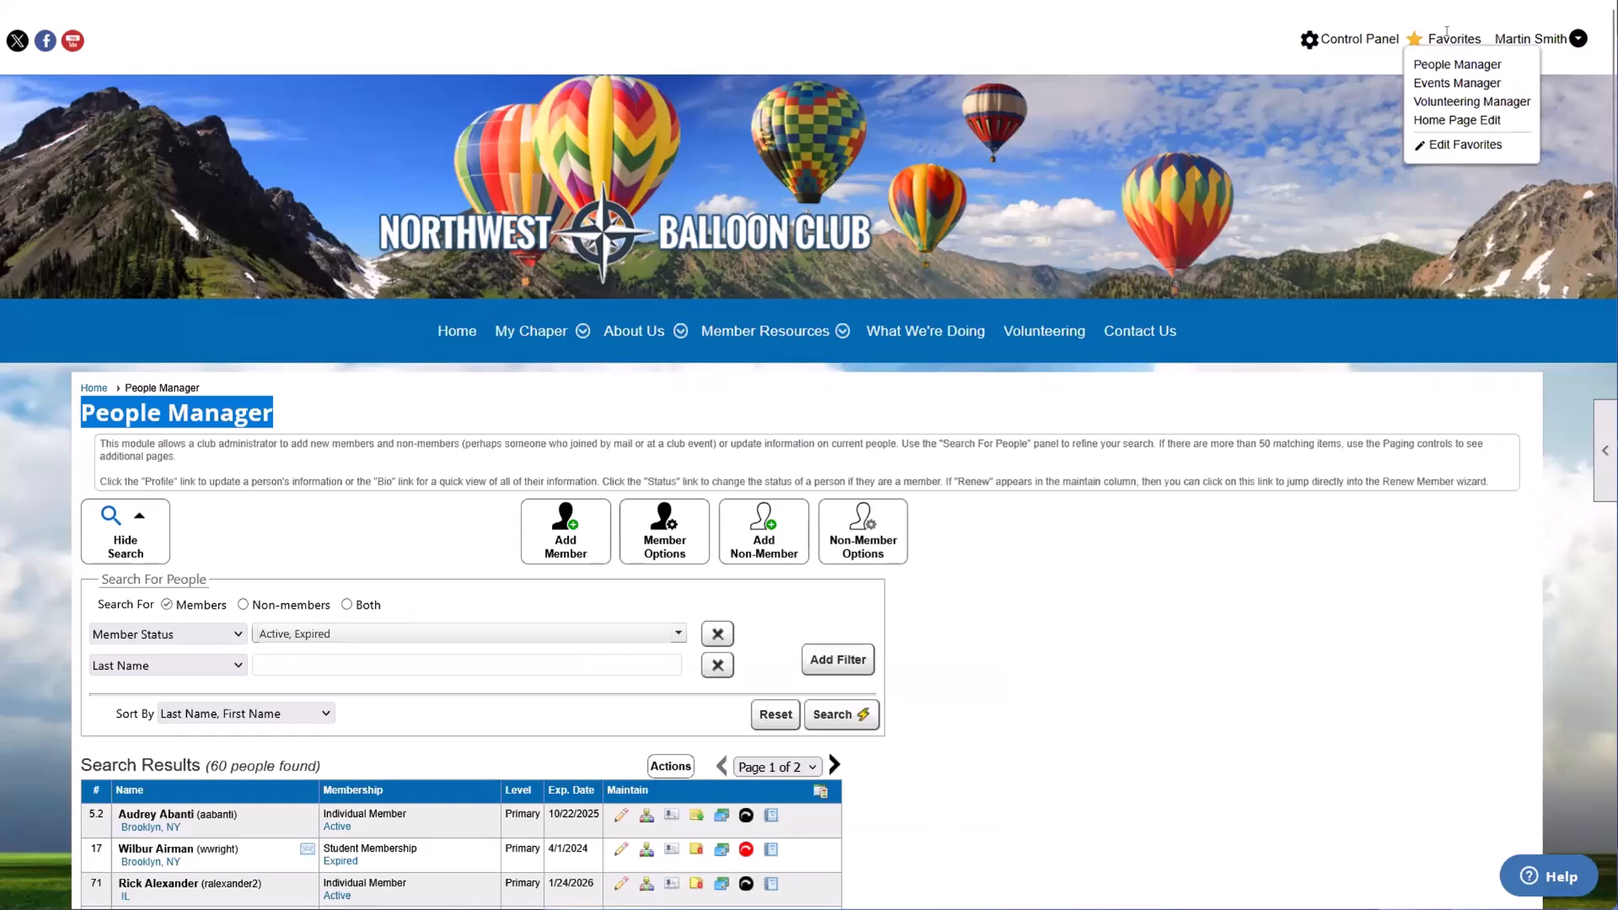
click(1436, 153)
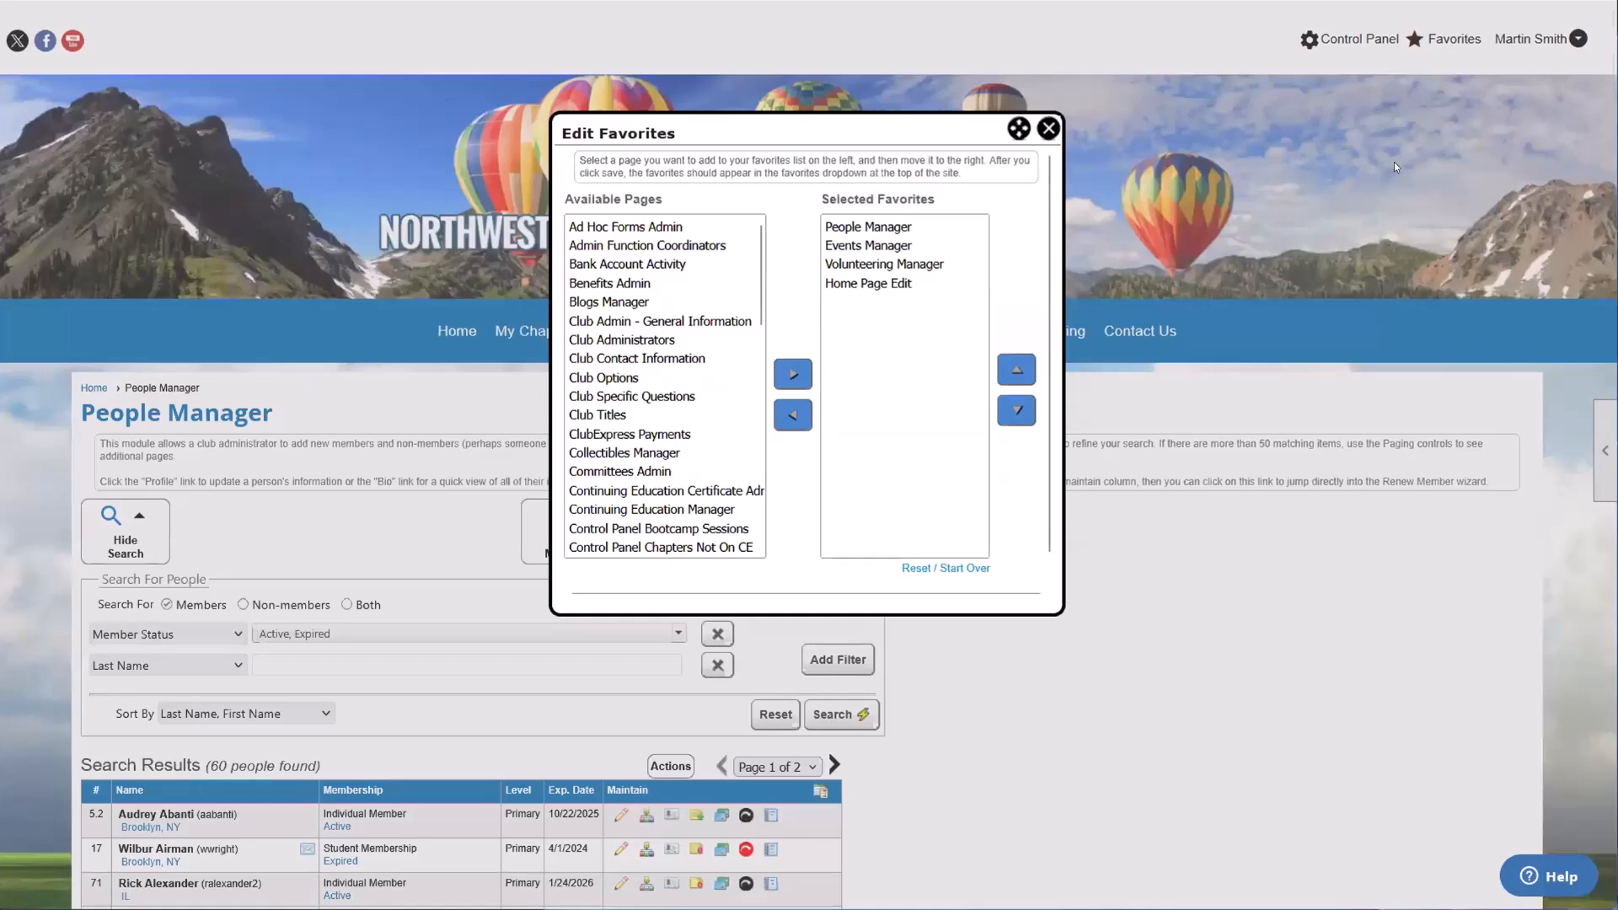
click(658, 263)
click(679, 339)
click(678, 434)
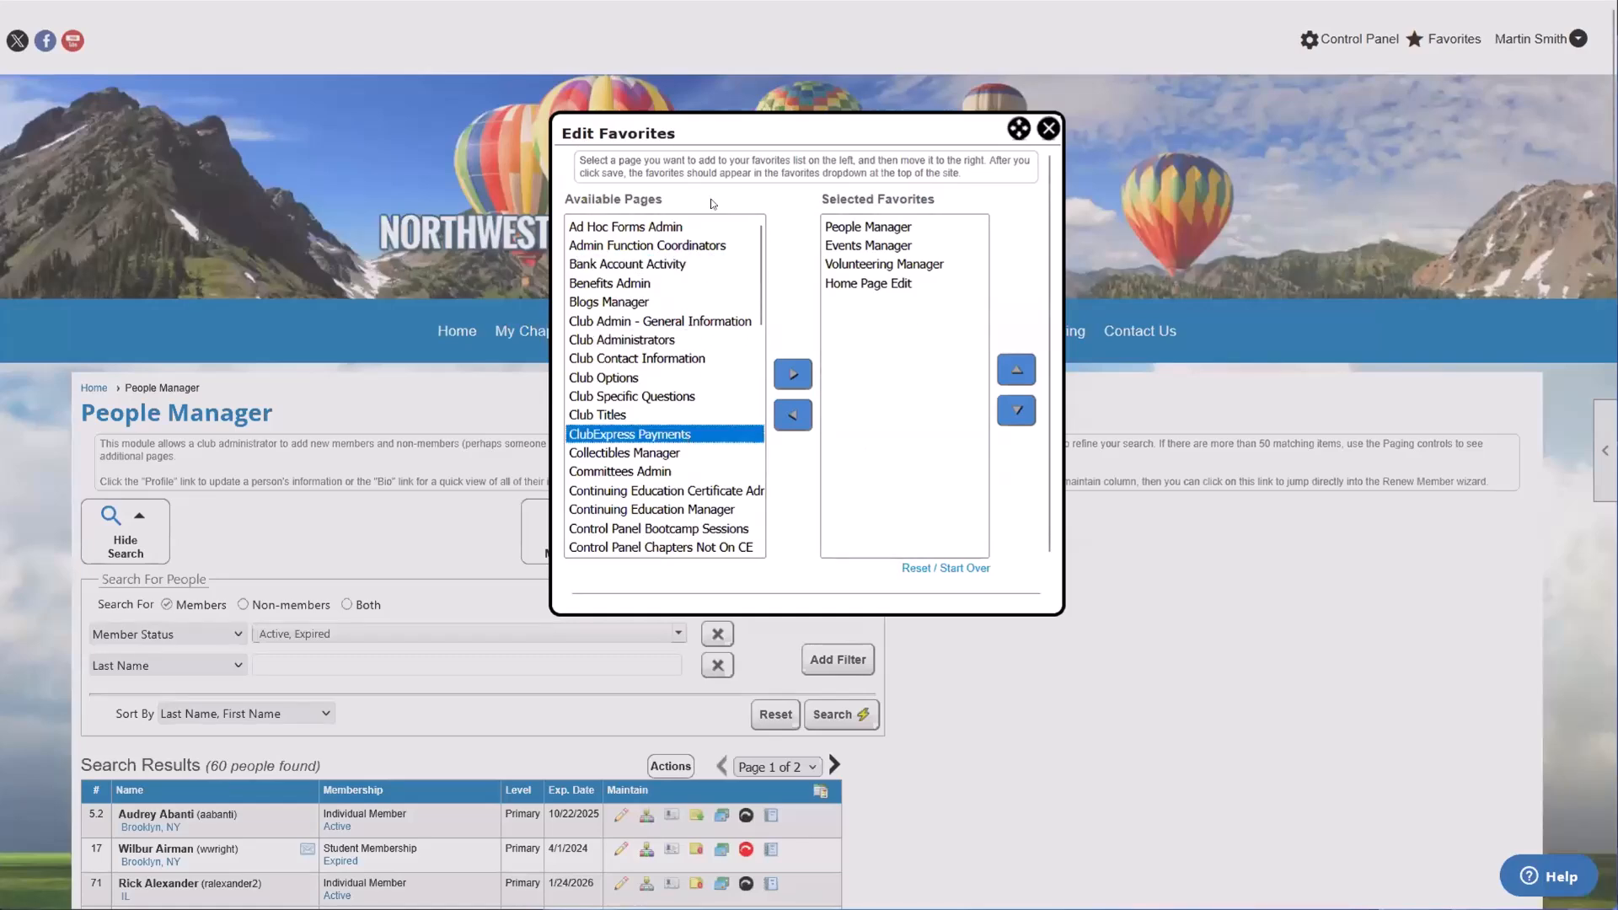
drag(741, 135, 854, 112)
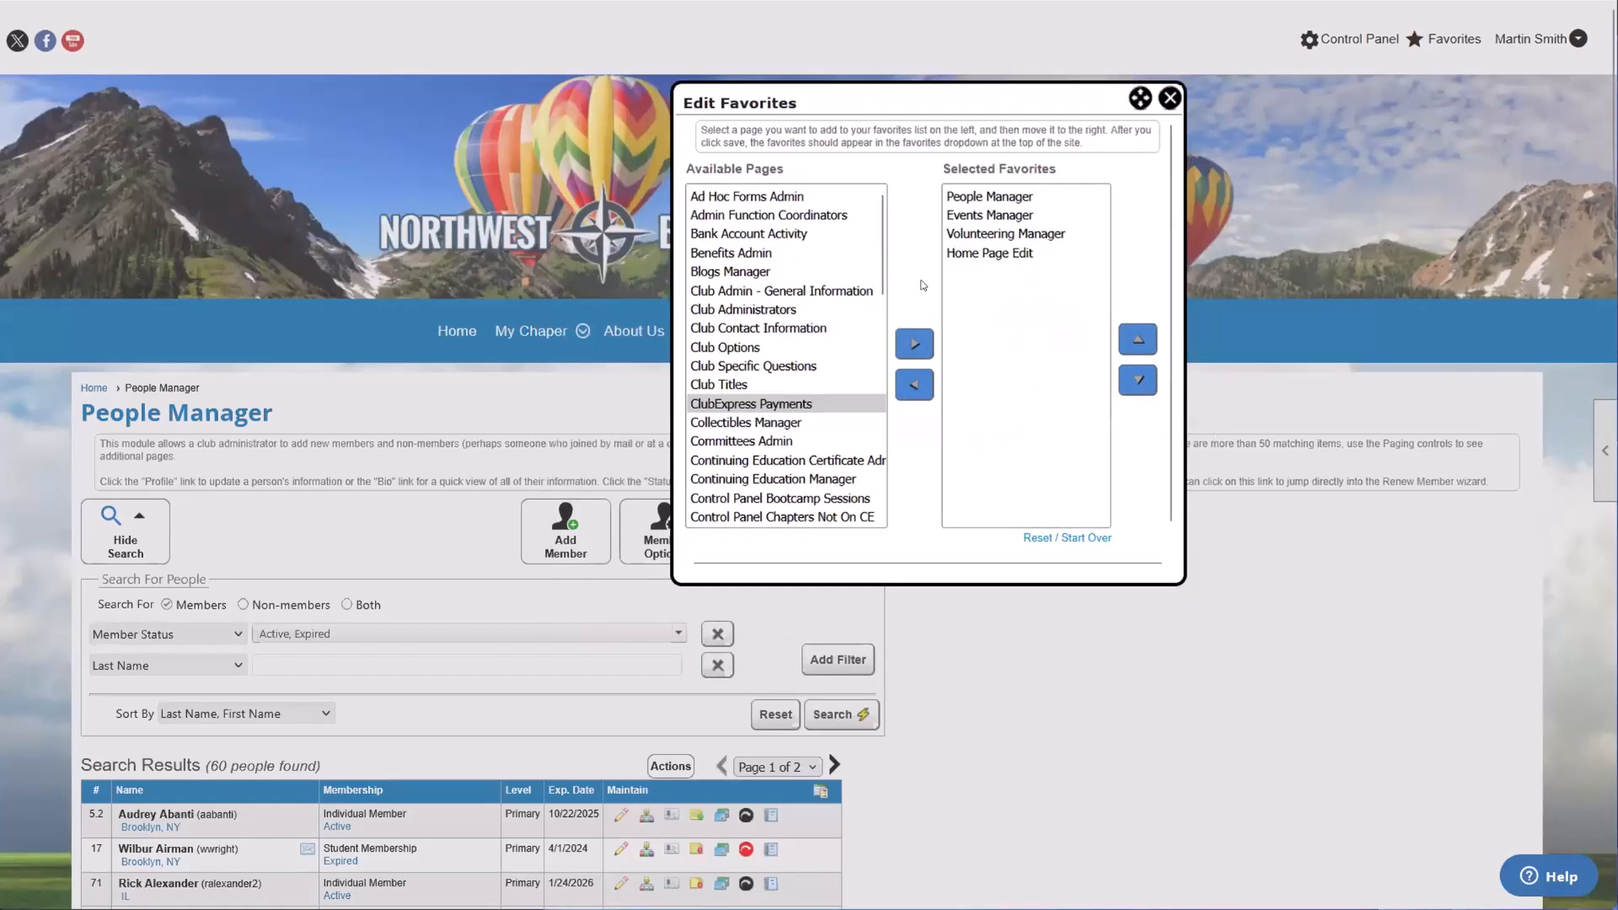
click(790, 291)
click(783, 366)
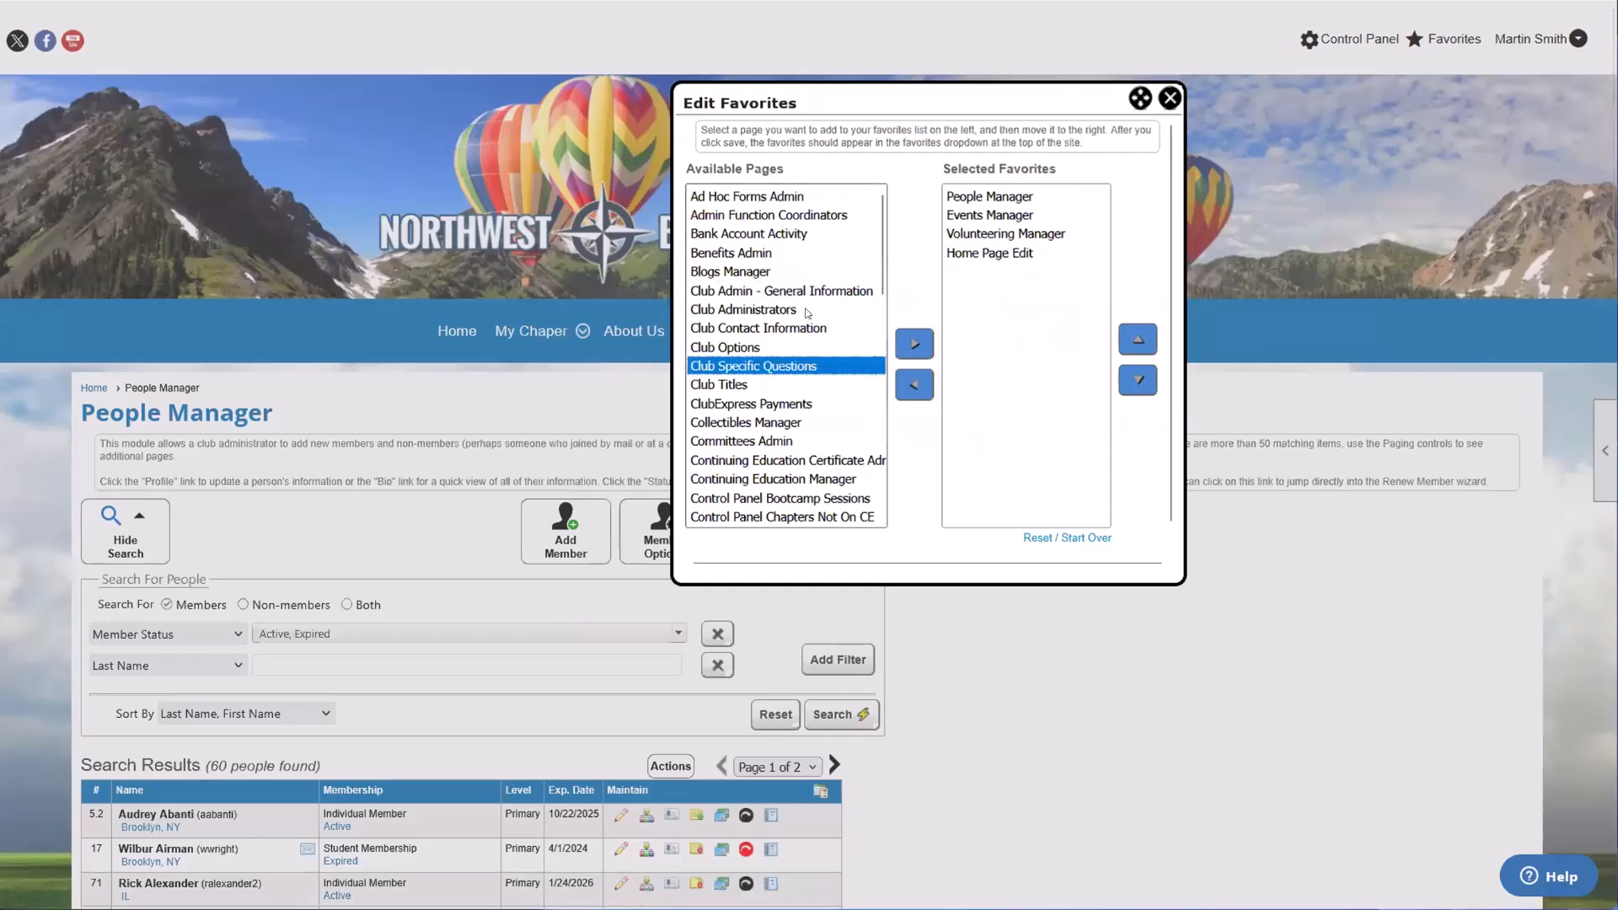
click(810, 457)
click(815, 425)
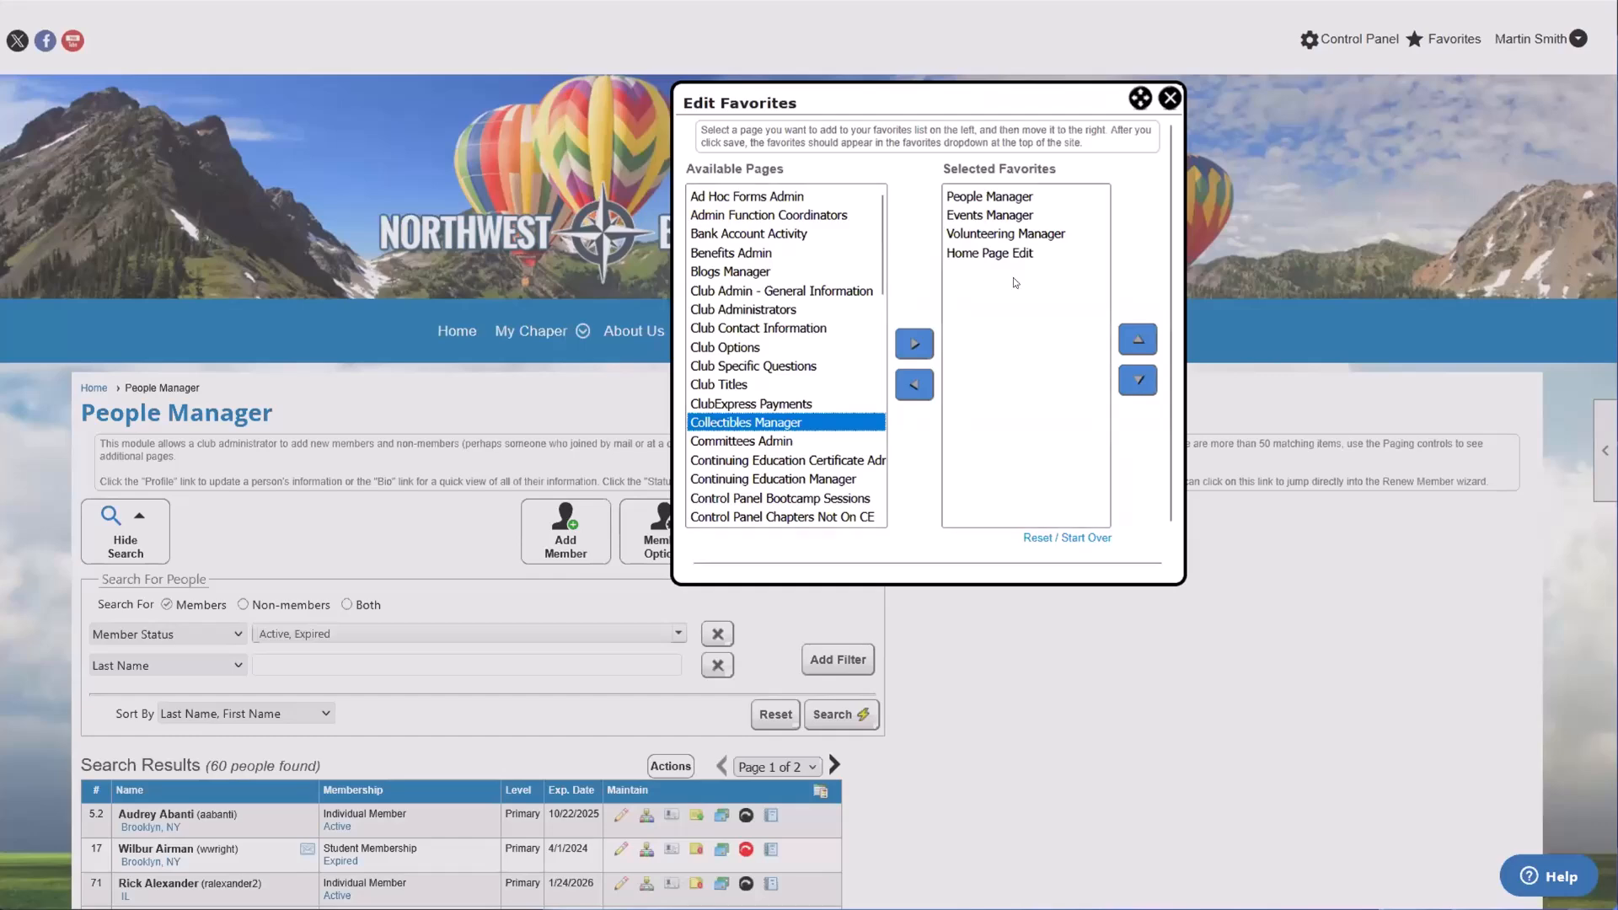
Step: Add the Club Titles page to the selected favorites, save the change and check the favorites list
click(704, 385)
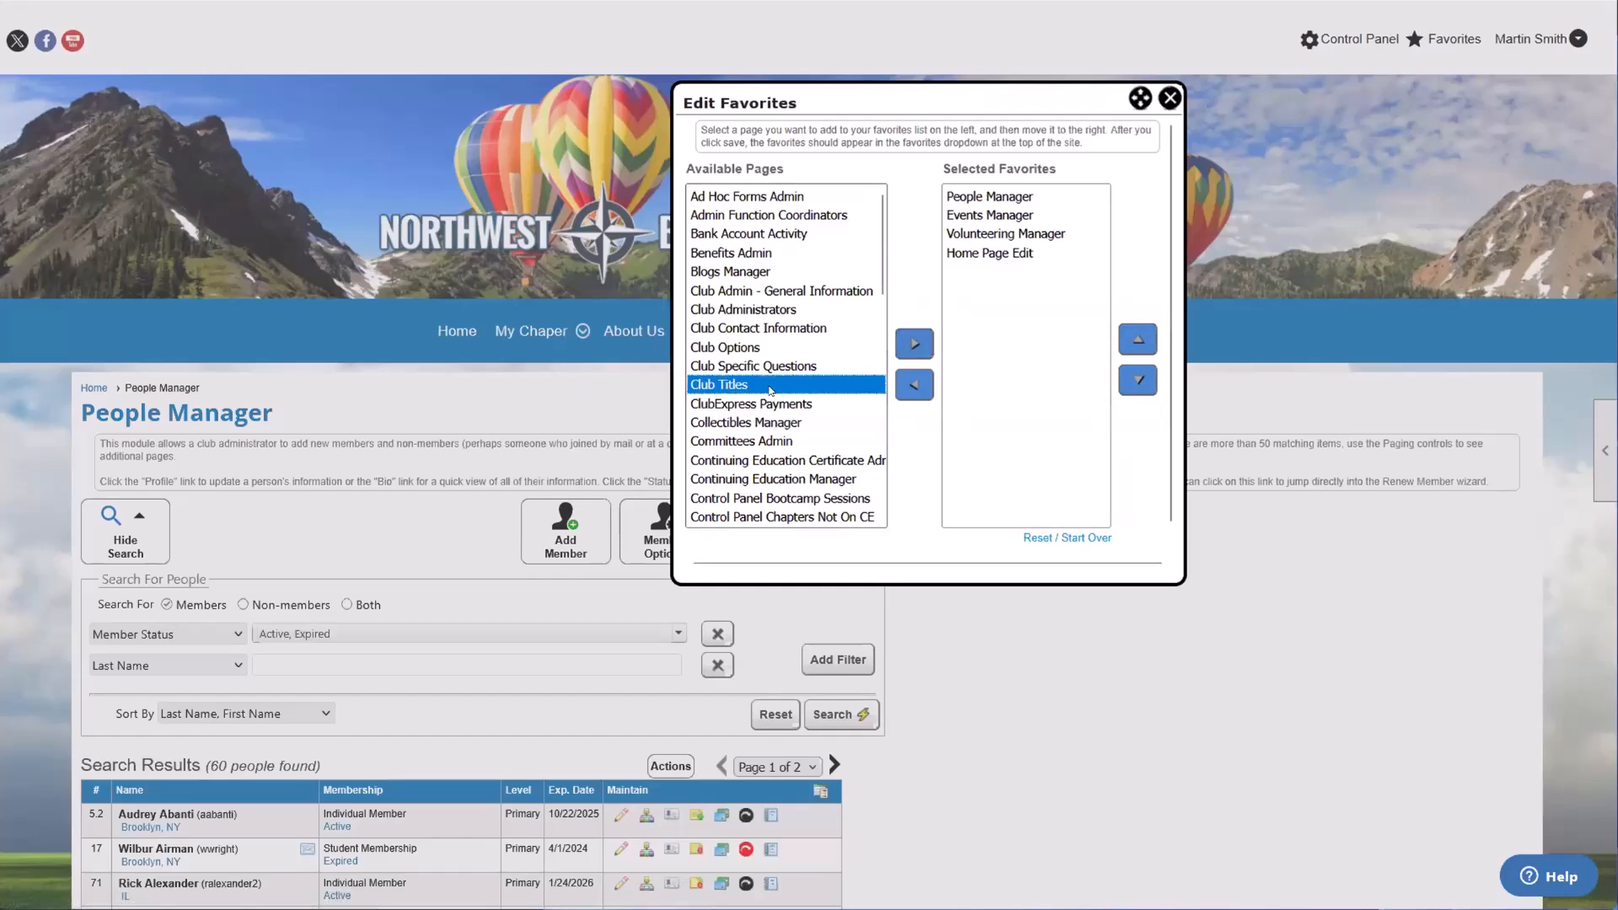
drag(769, 390, 1056, 259)
click(1002, 272)
scroll(1032, 347, down, 4)
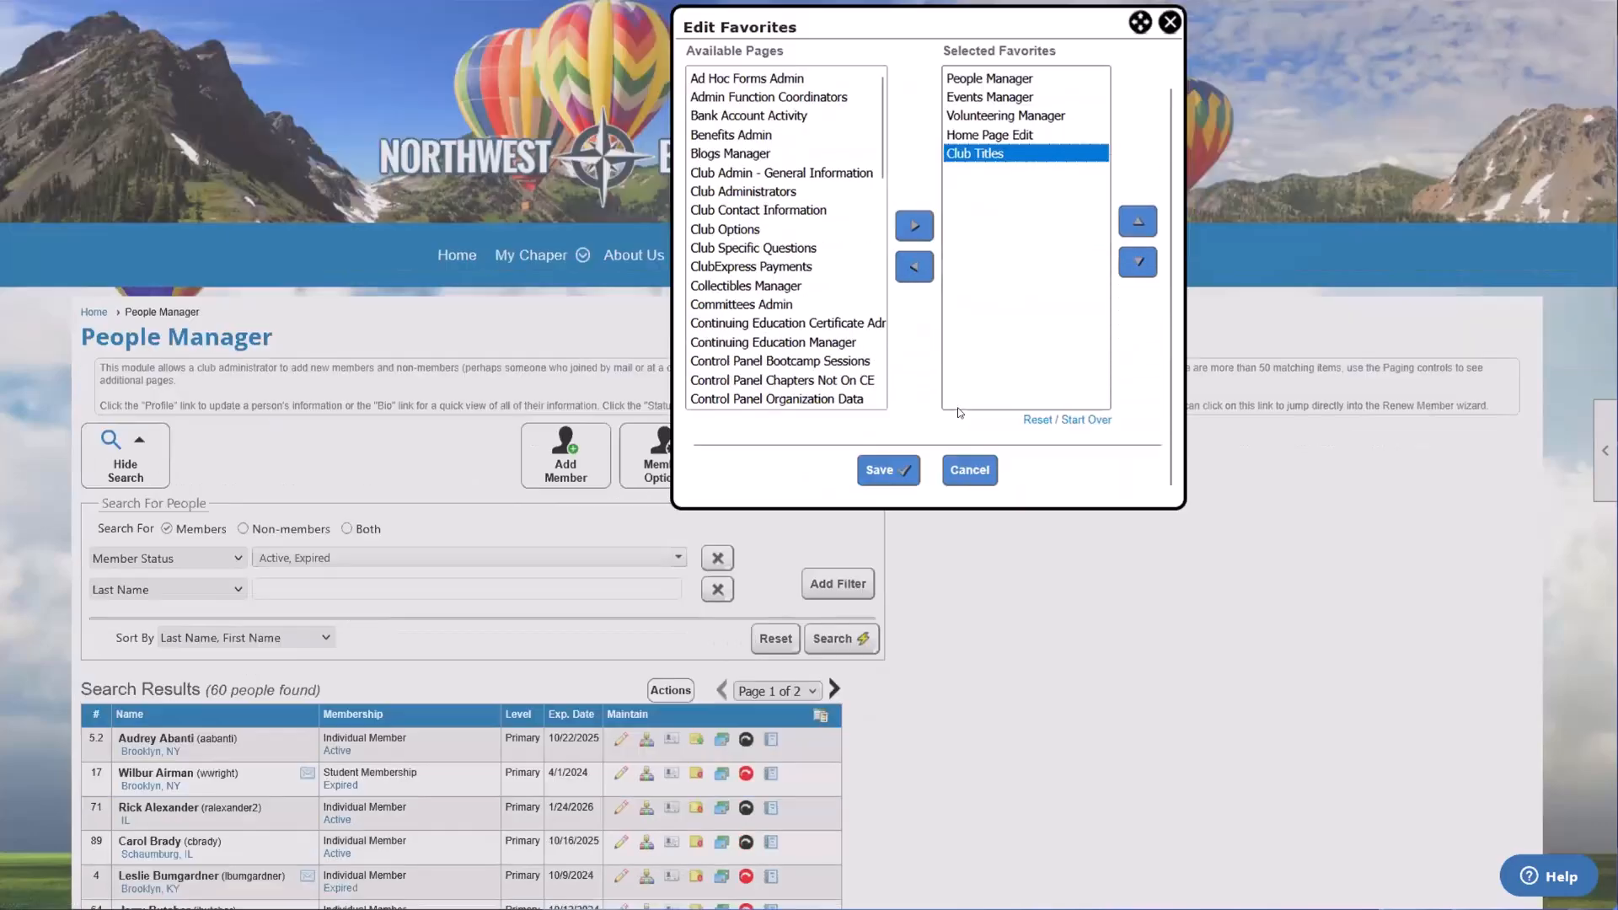
scroll(888, 434, up, 3)
click(894, 546)
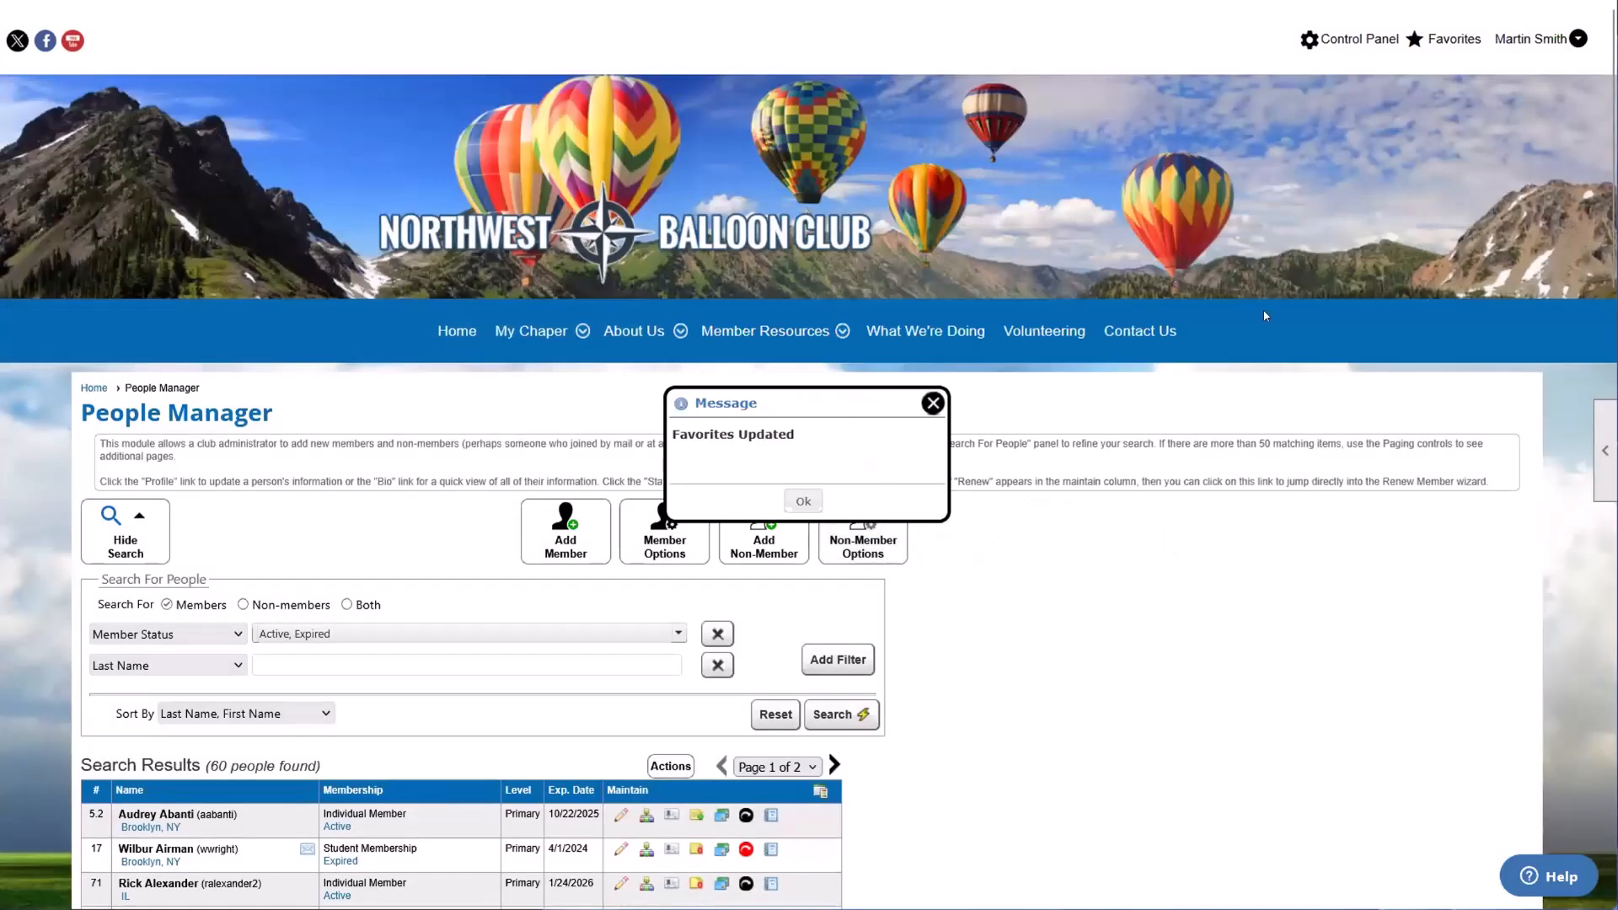
click(1431, 37)
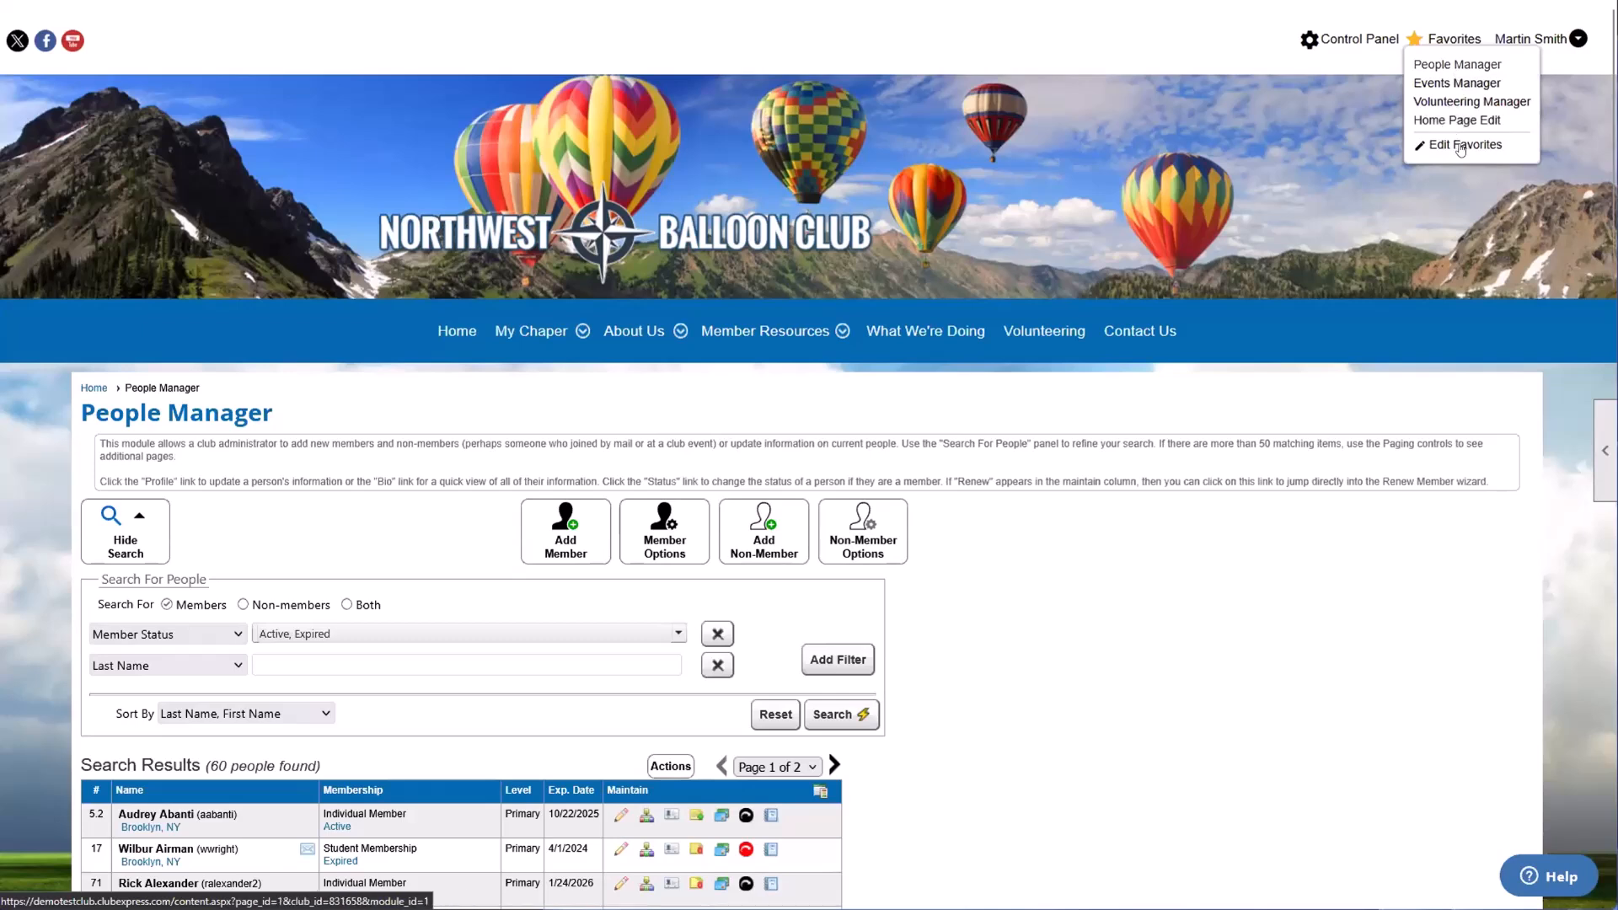
mouse_move(1458, 49)
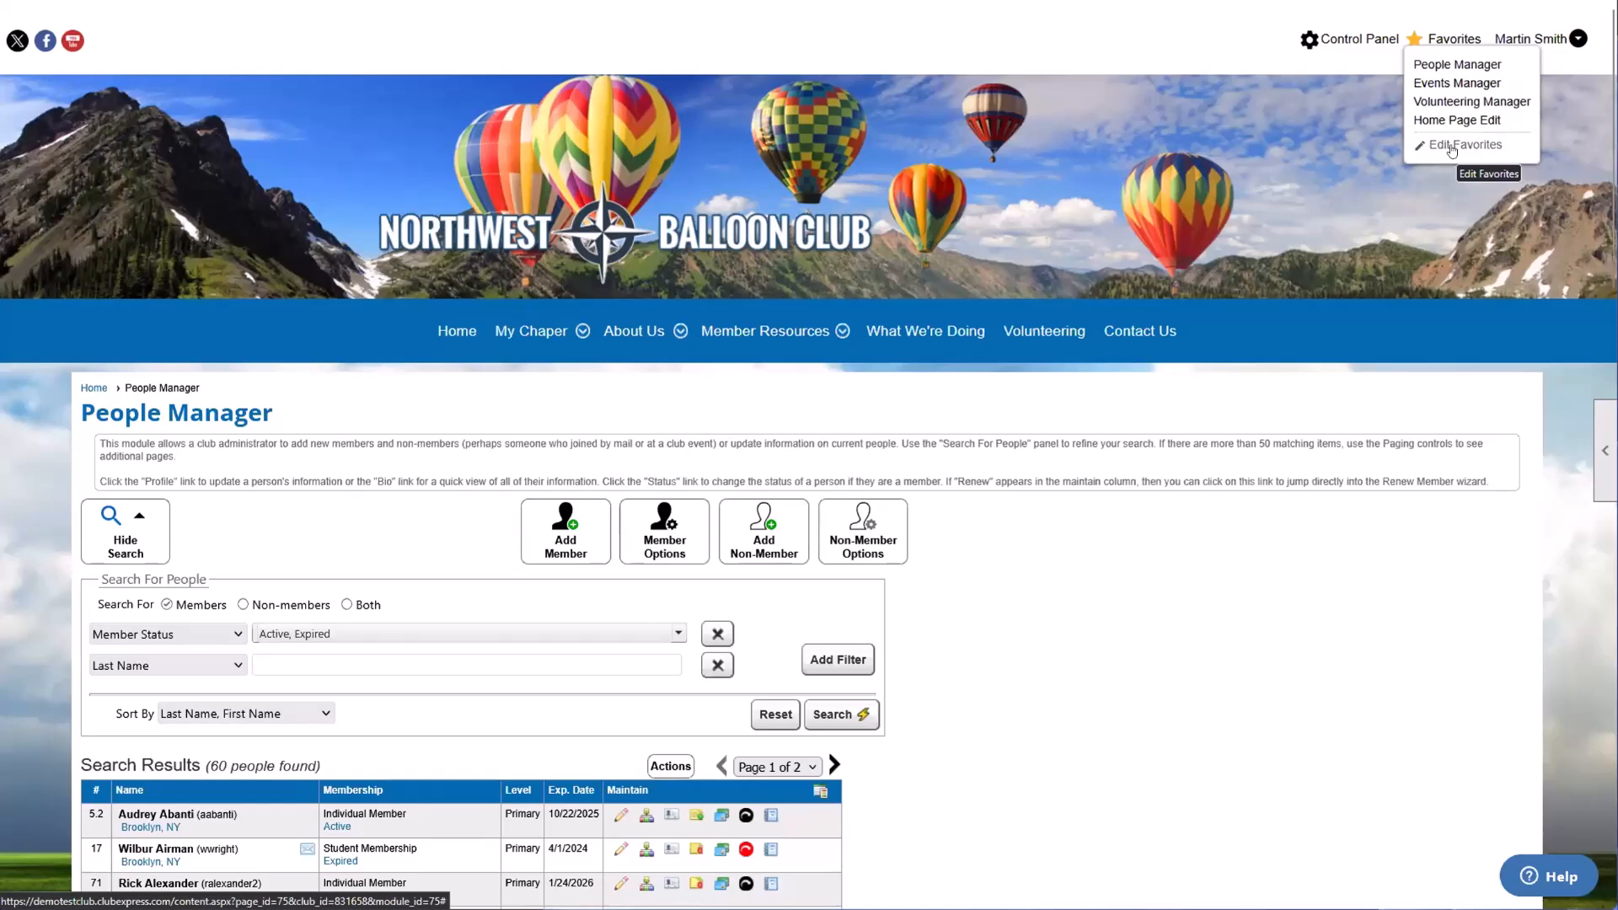
Step: Open the Administrators/Coordinators page from the Club section of the Control Panel
click(1309, 39)
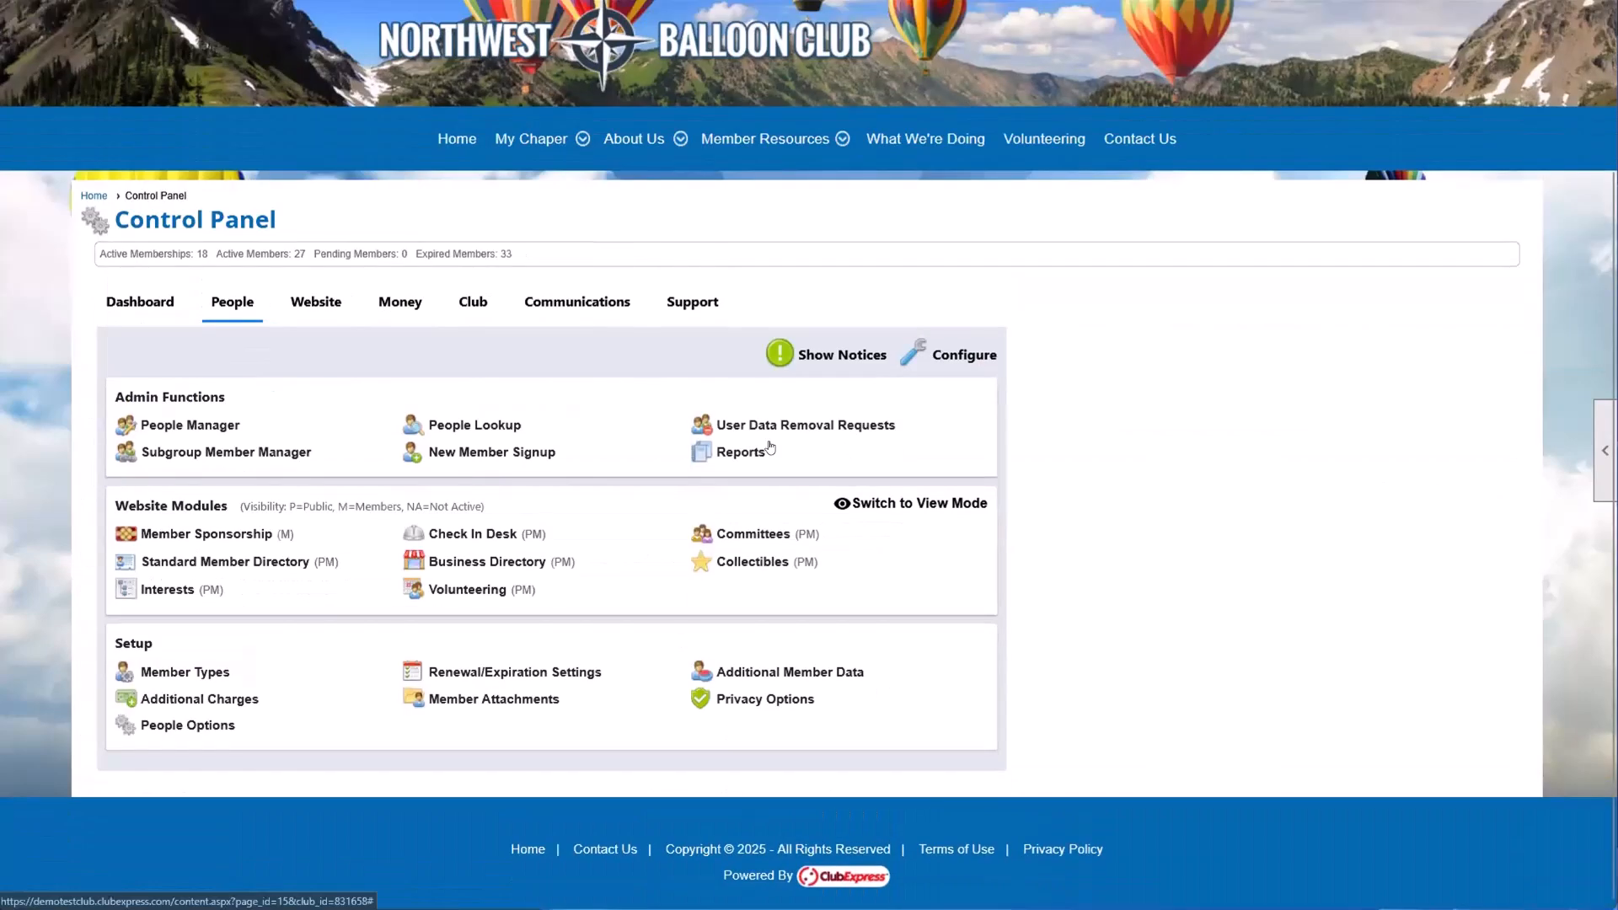
click(473, 302)
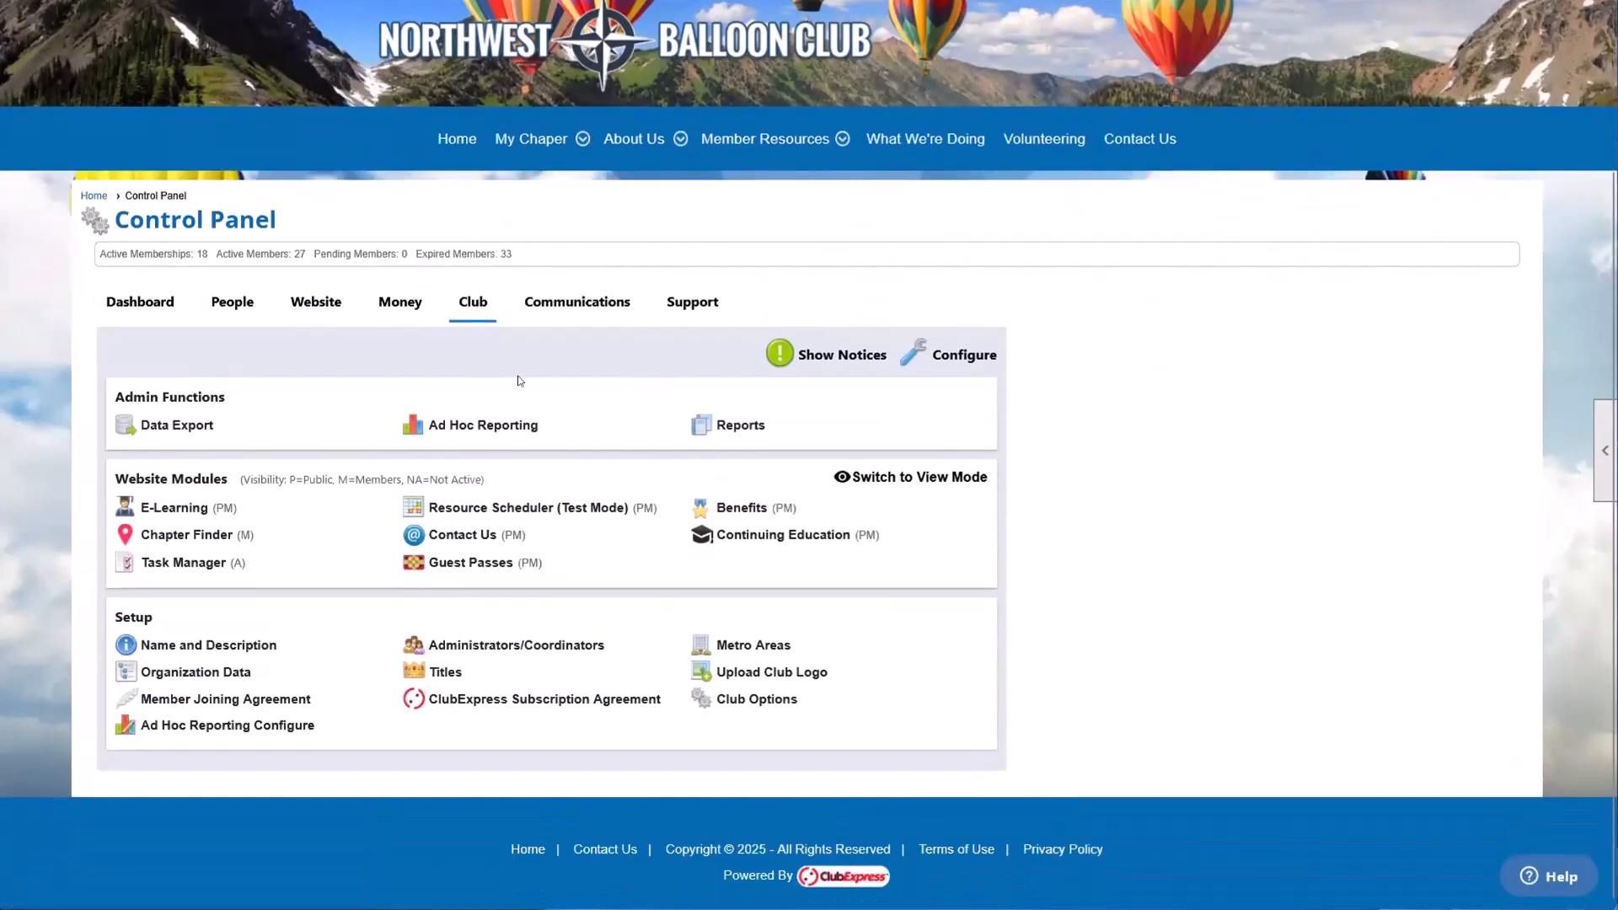
click(479, 642)
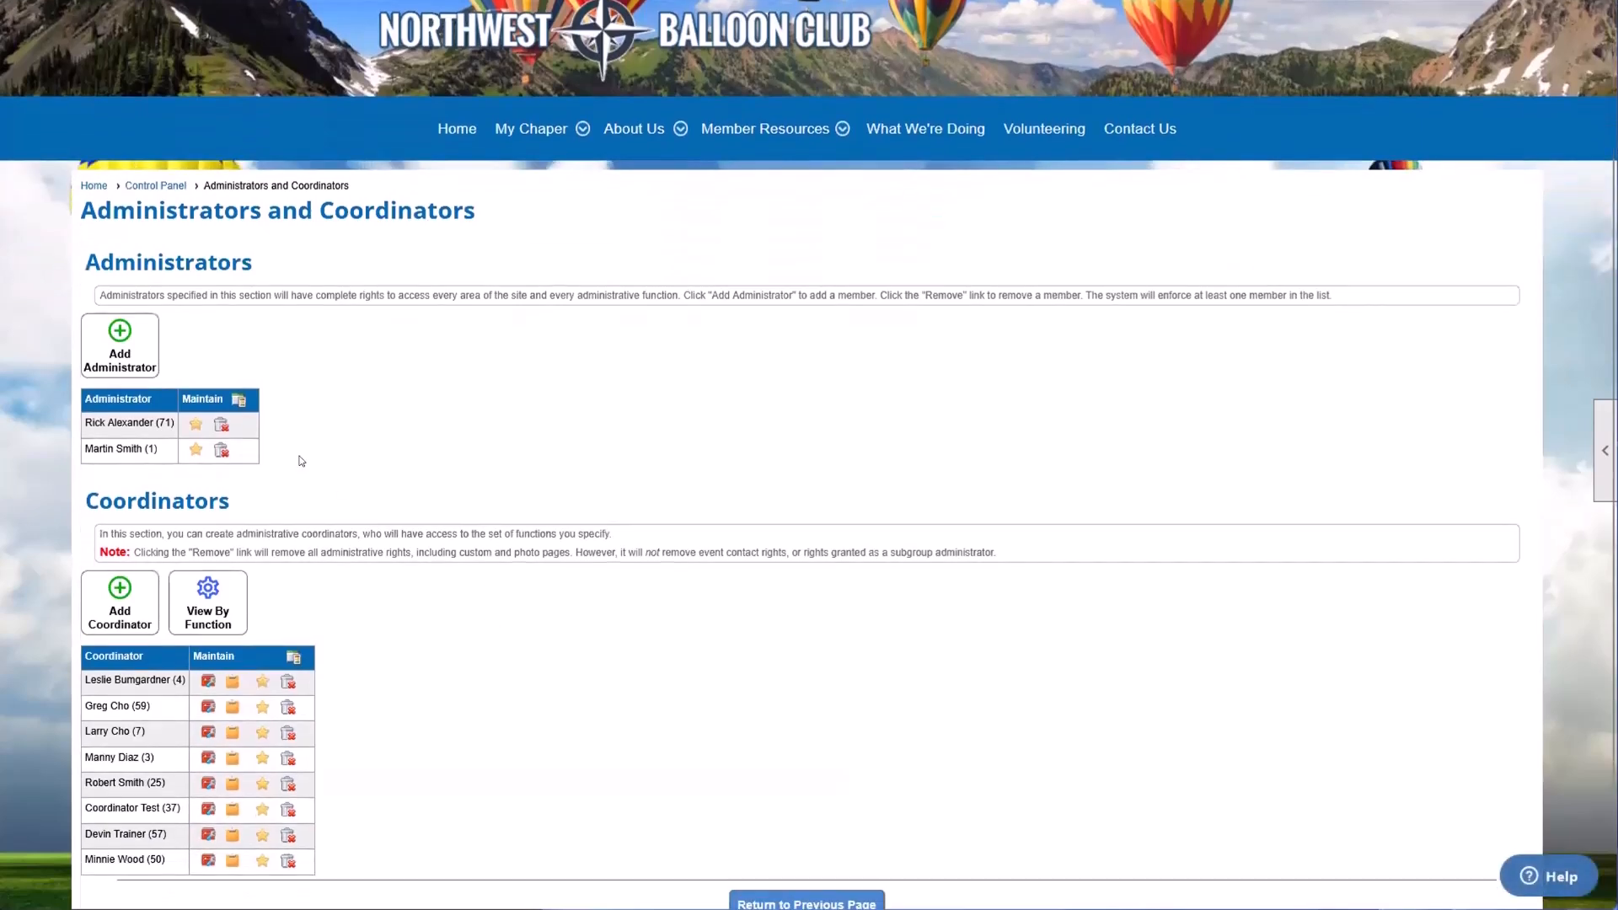
Step: Add Club Titles and Domain Names to the first-listed administrator's favorites and save them
scroll(424, 413, down, 1)
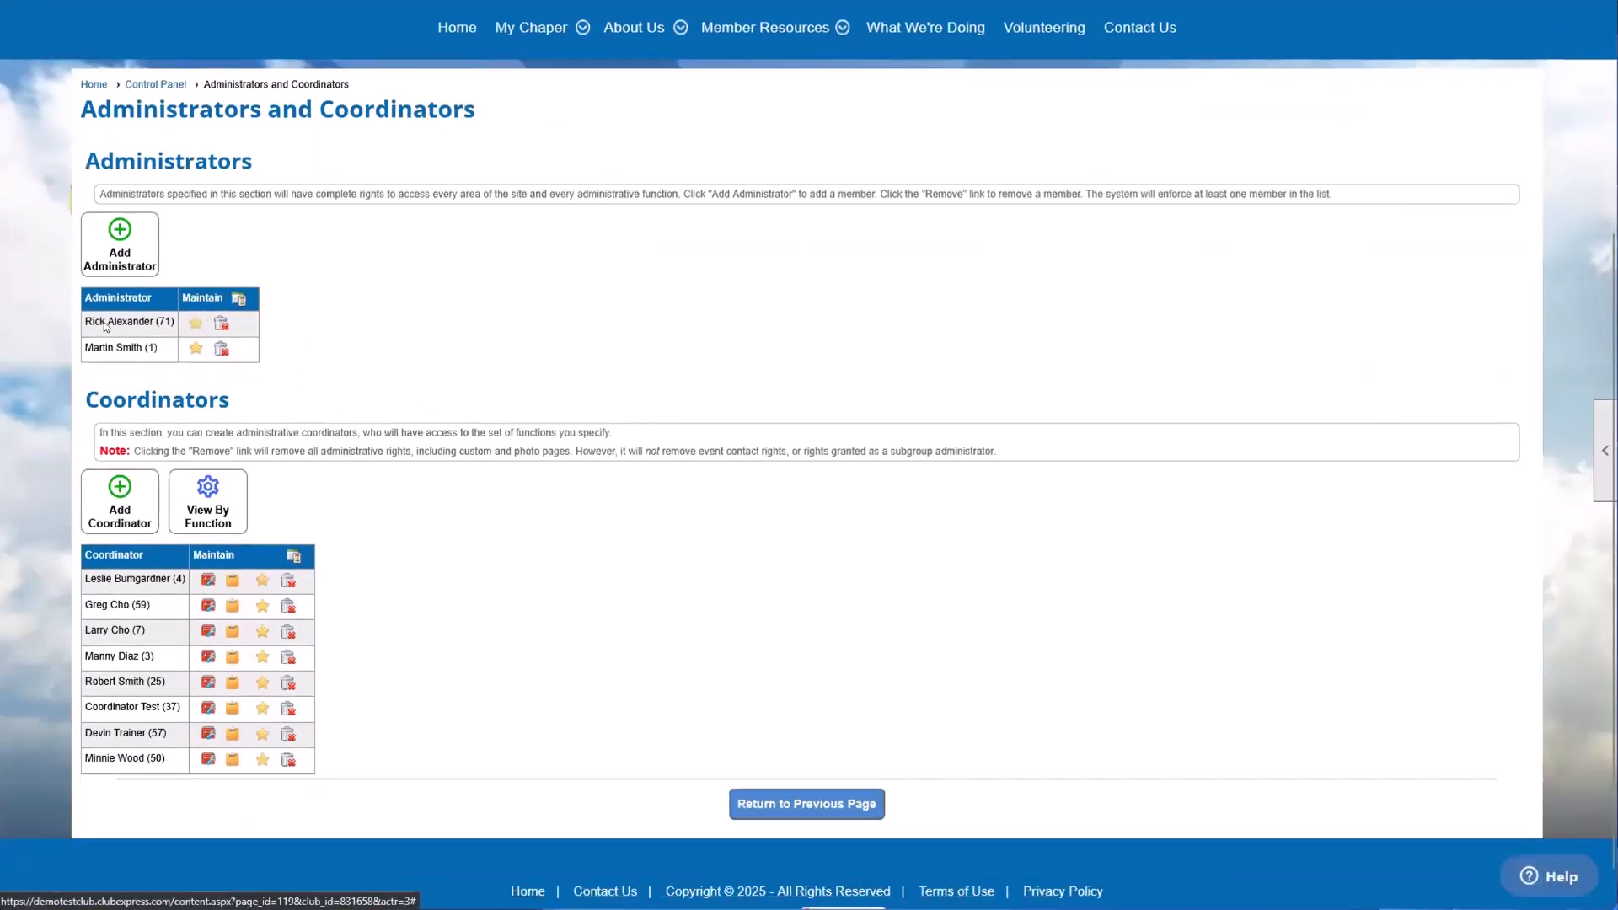
drag(92, 325, 160, 326)
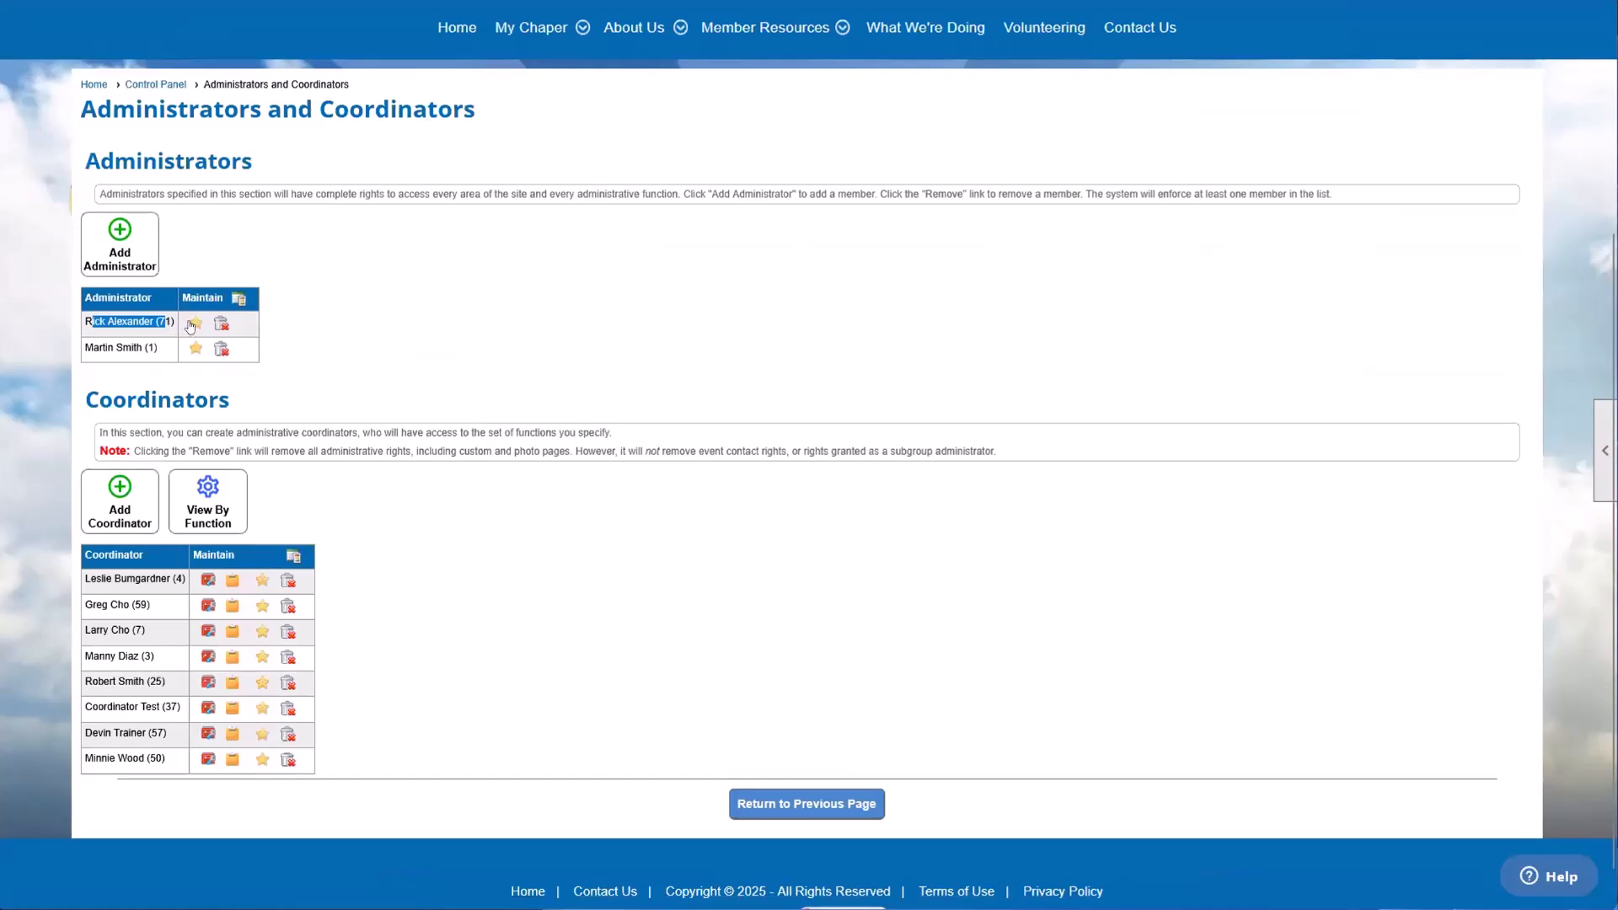
click(195, 324)
scroll(674, 354, down, 1)
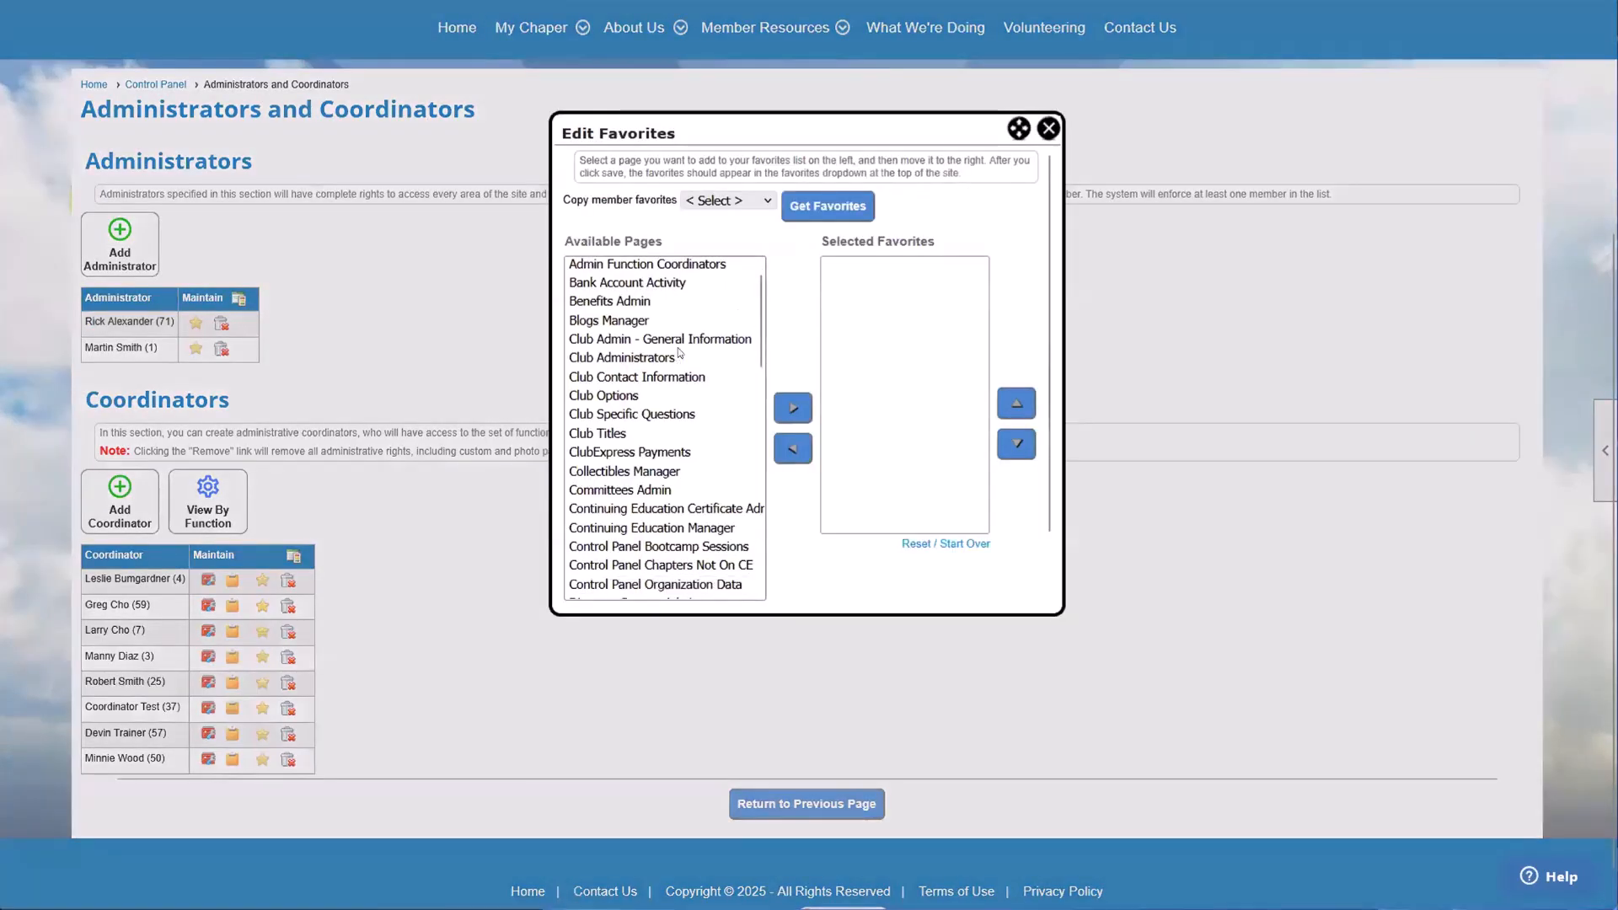
double_click(634, 368)
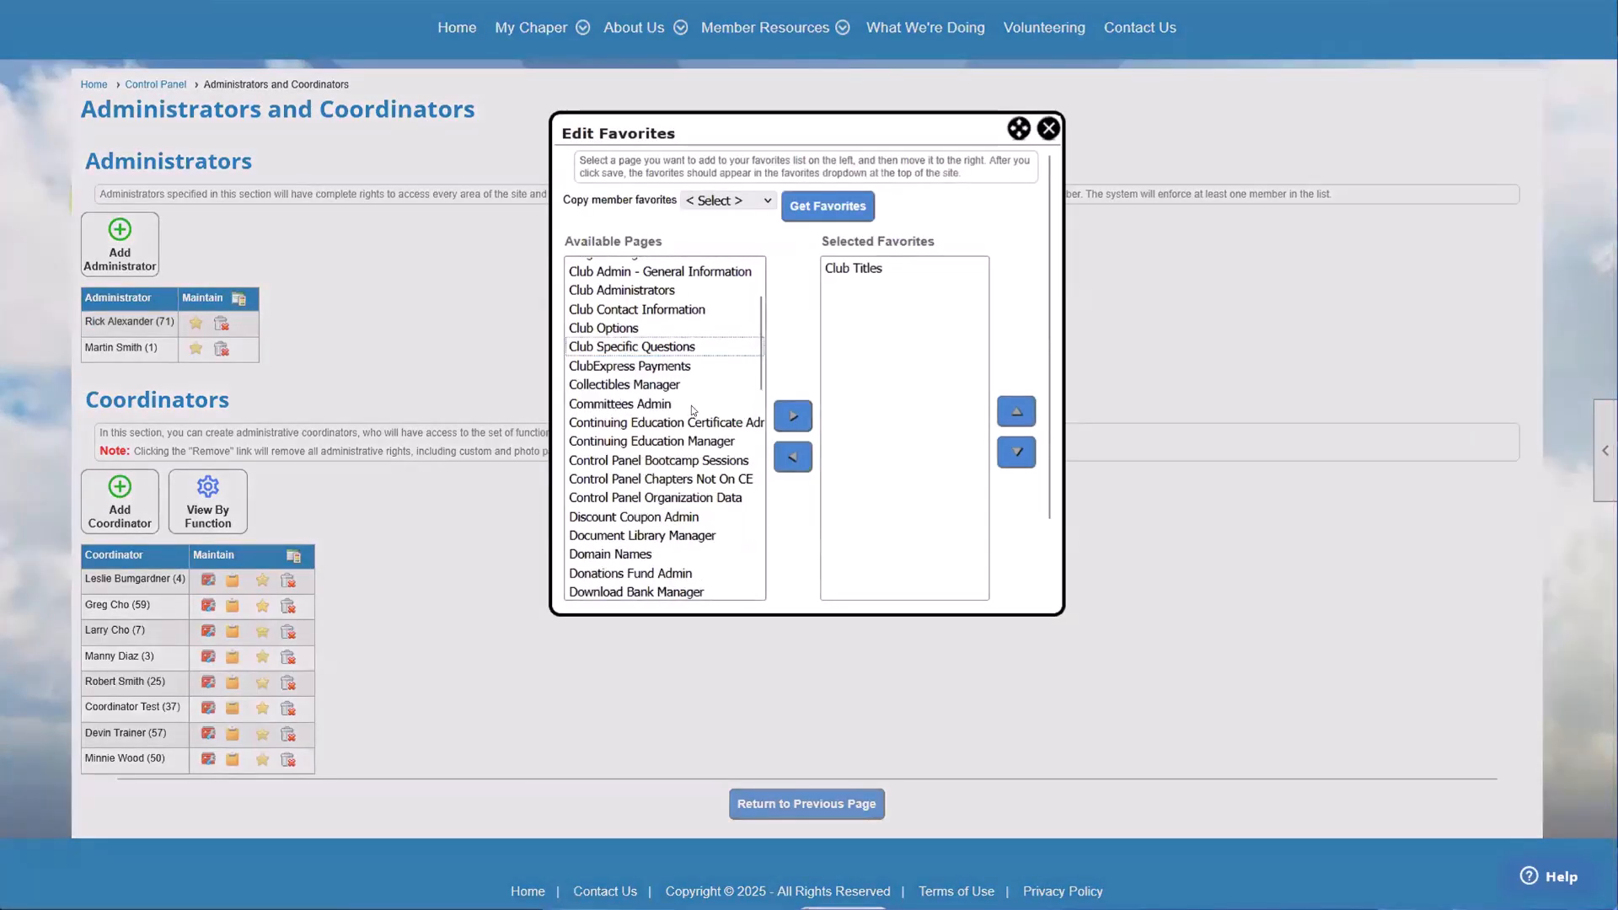
scroll(691, 409, down, 4)
double_click(652, 374)
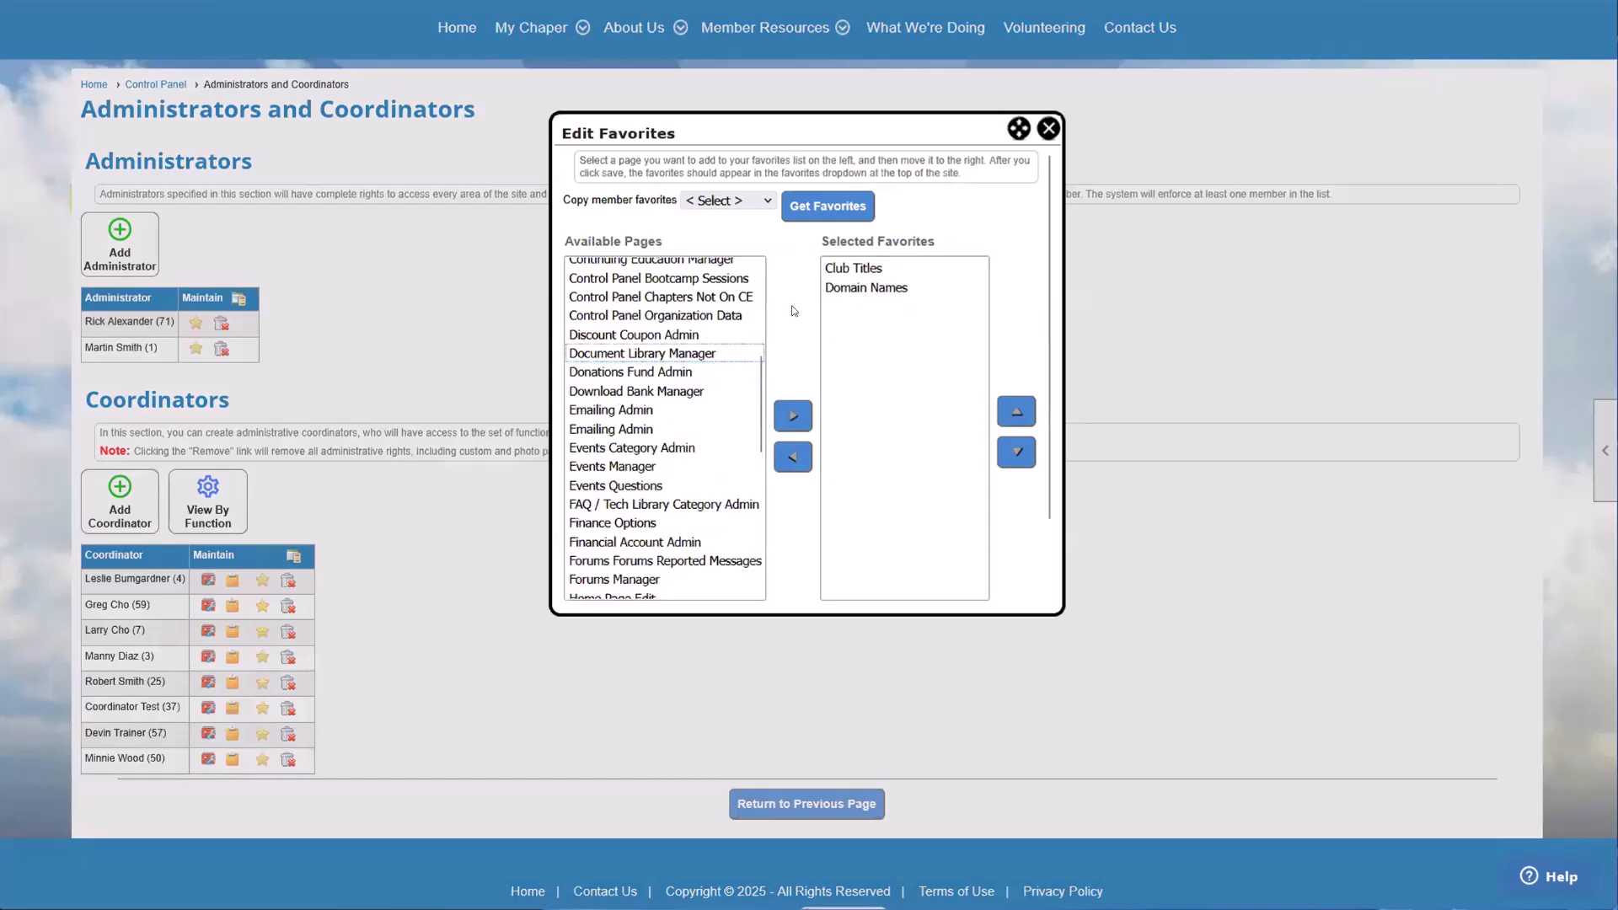
scroll(885, 253, down, 1)
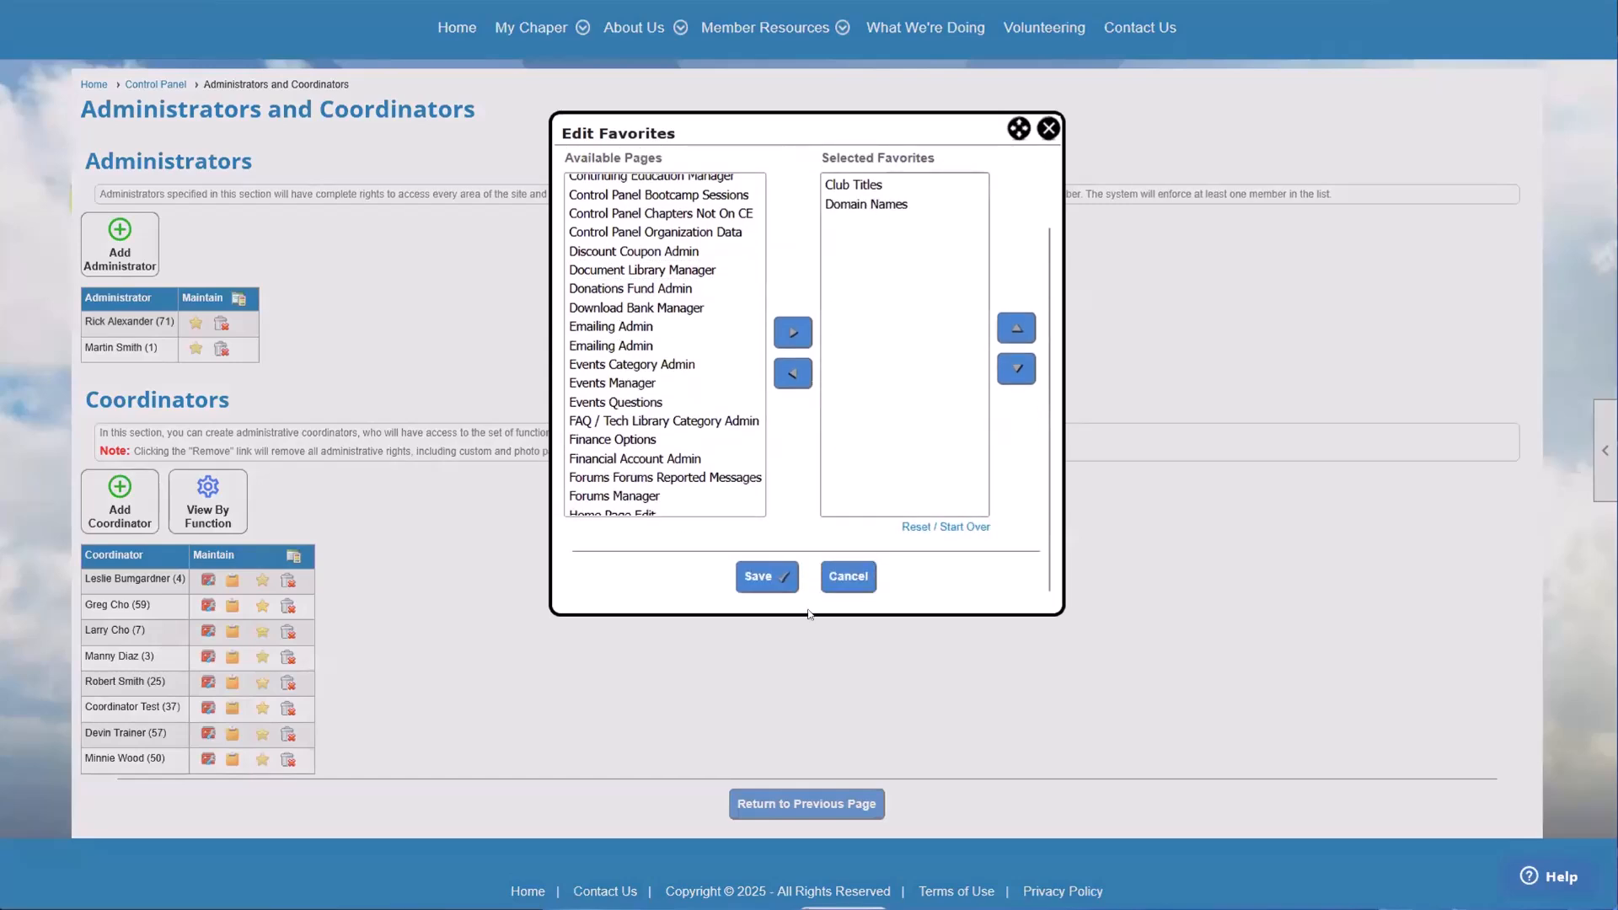
click(761, 576)
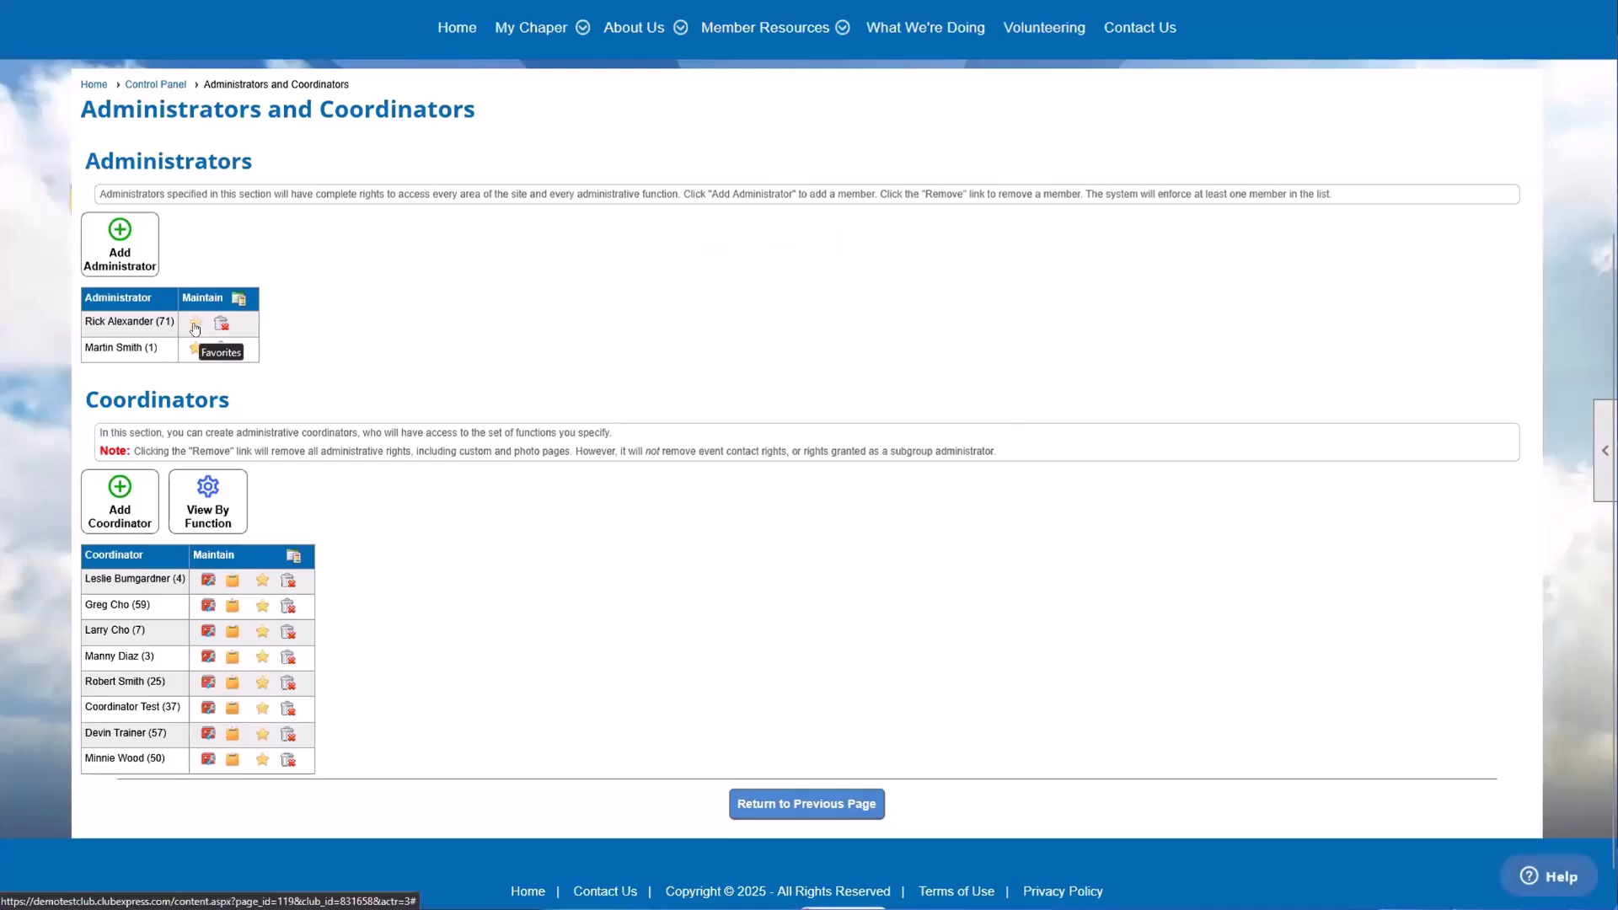
drag(140, 579, 151, 707)
click(151, 707)
Step: Review the available and selected pages in the logged-in administrator's own favorites, and leave the editor without saving
scroll(274, 595, up, 3)
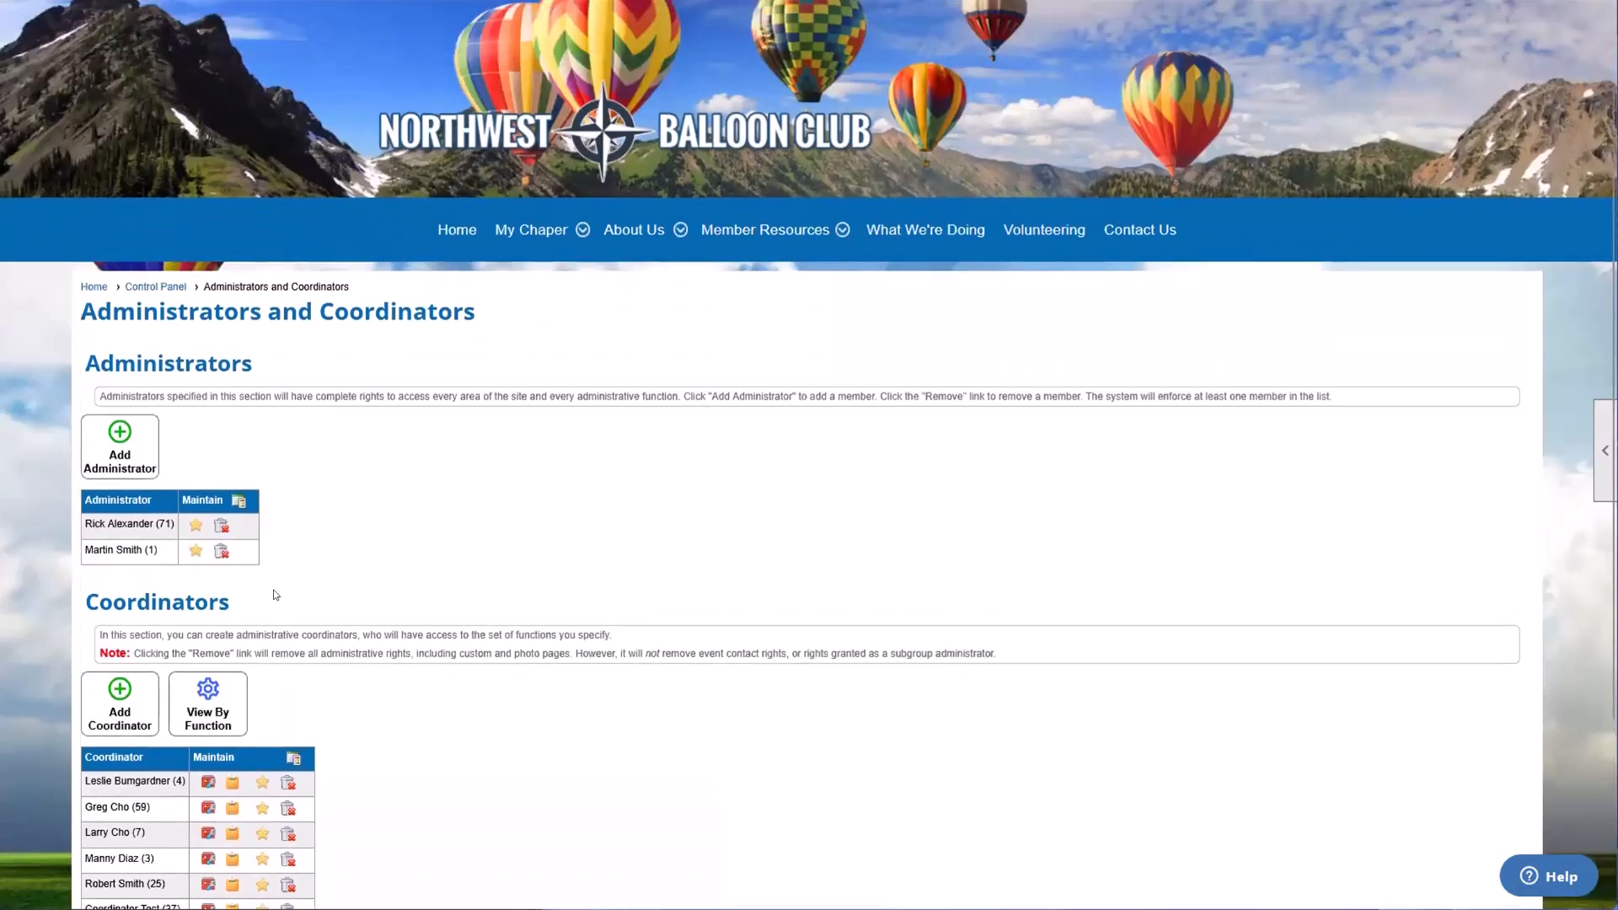
scroll(1177, 272, up, 1)
click(1445, 37)
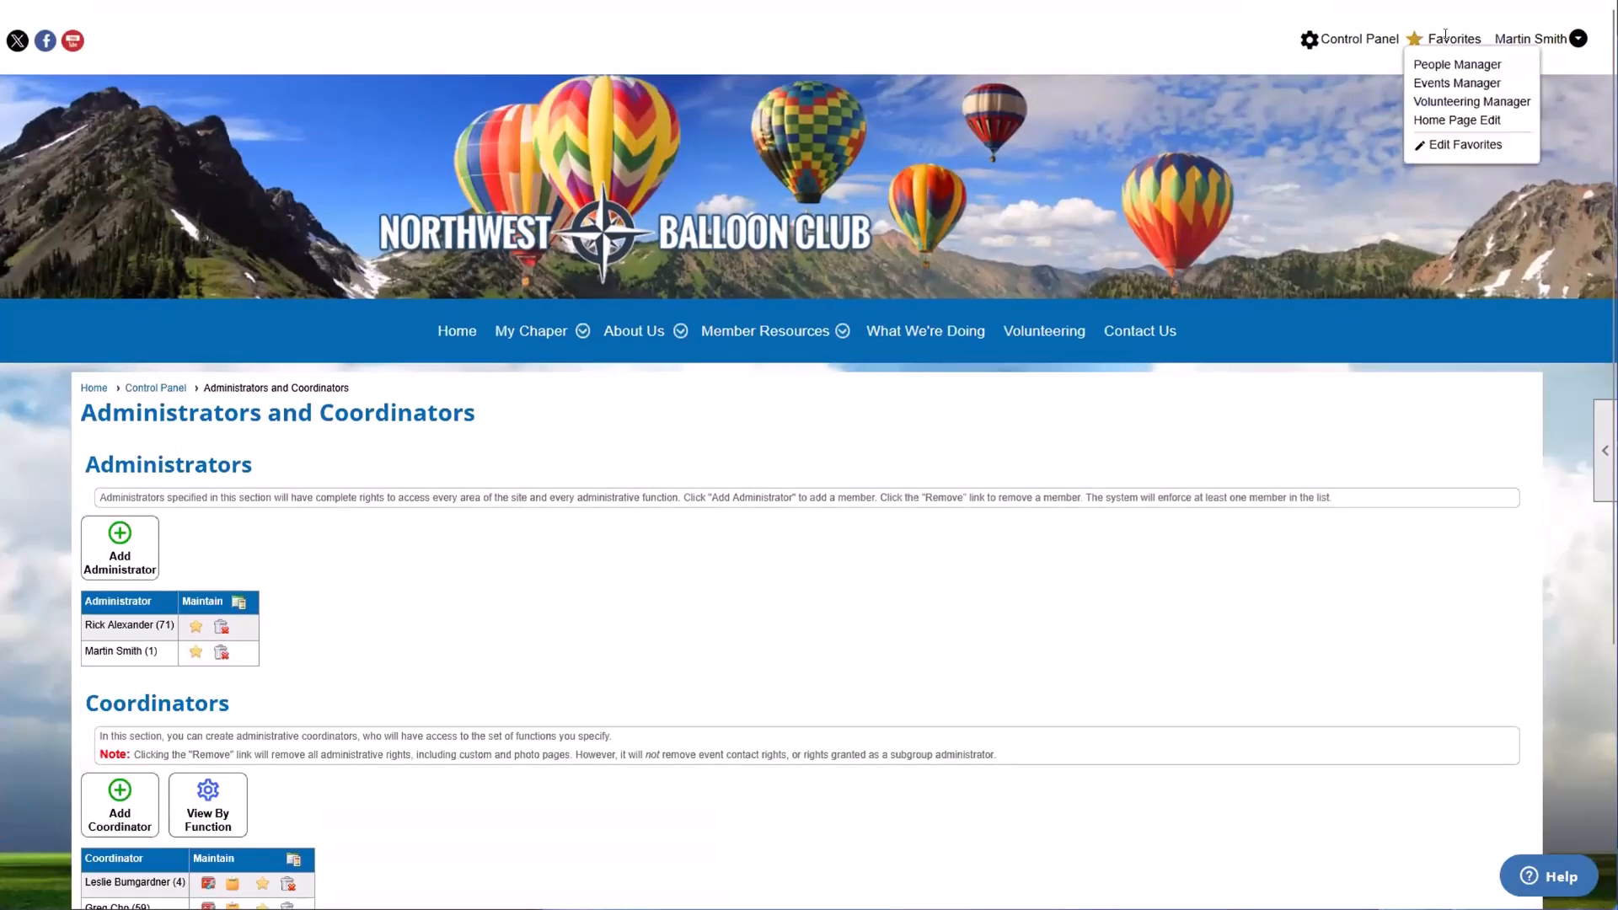
click(1432, 144)
scroll(637, 262, down, 4)
scroll(636, 262, down, 6)
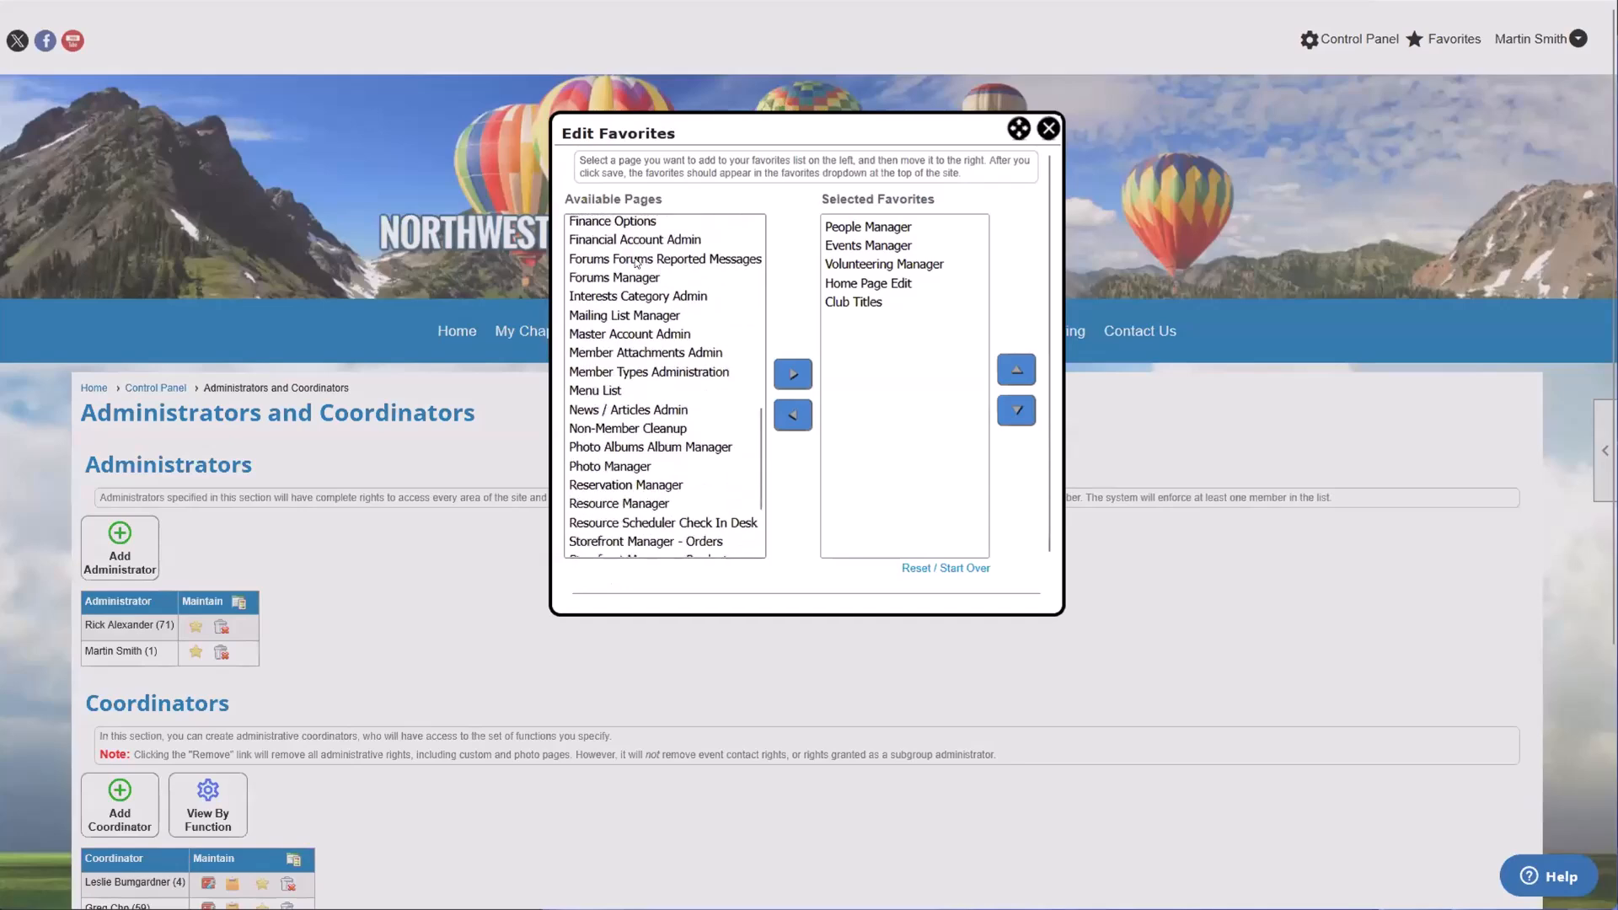
scroll(638, 518, up, 3)
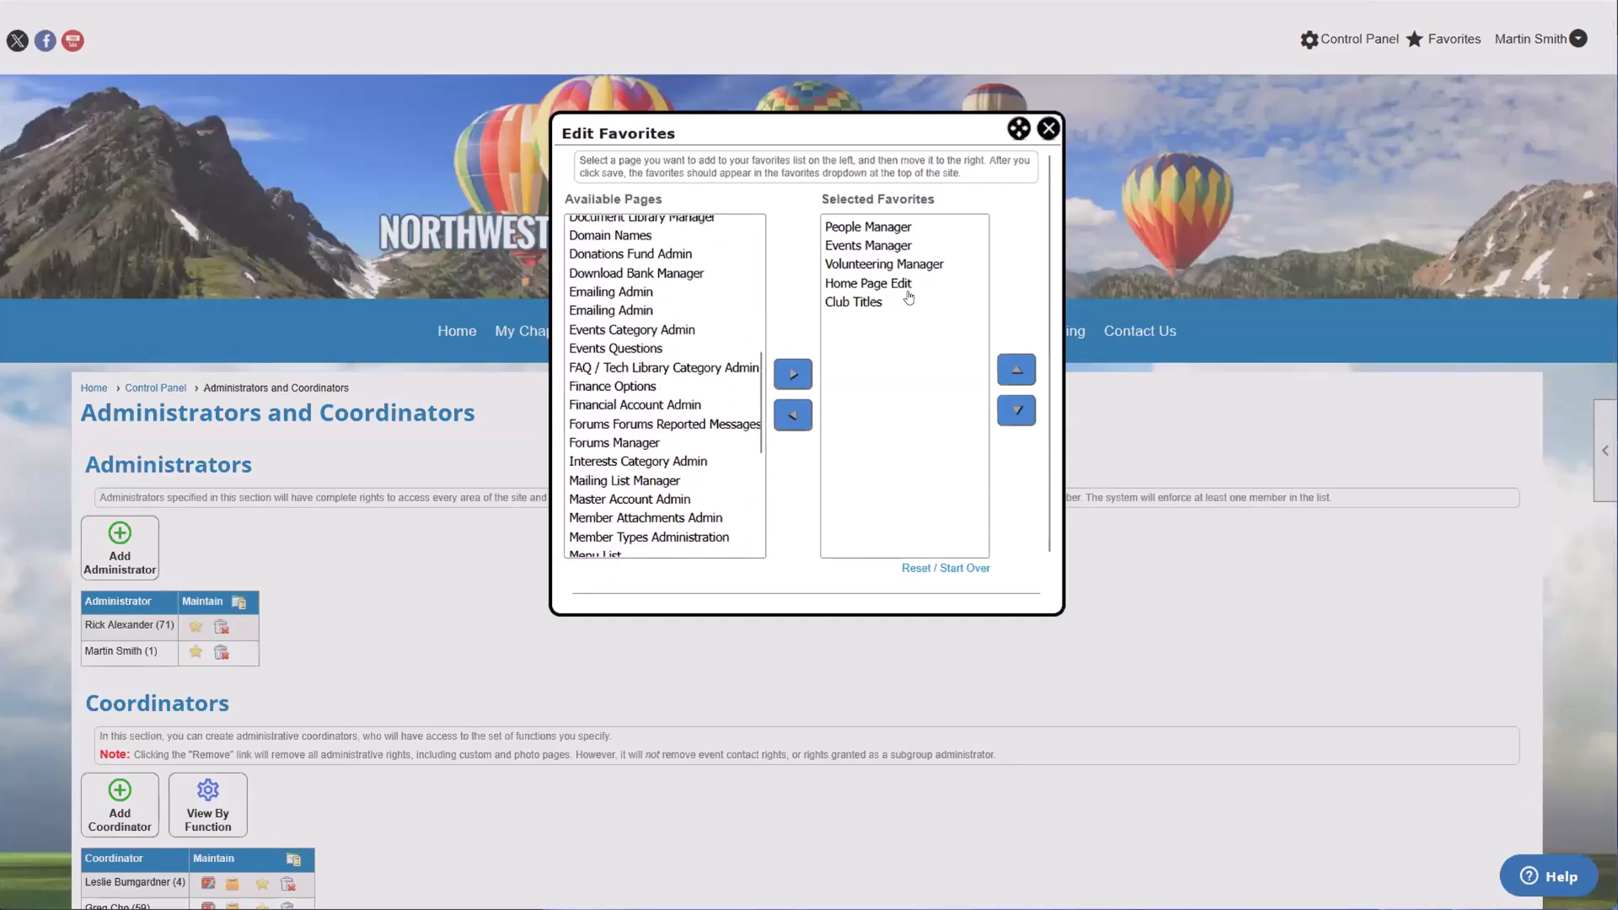
click(1046, 129)
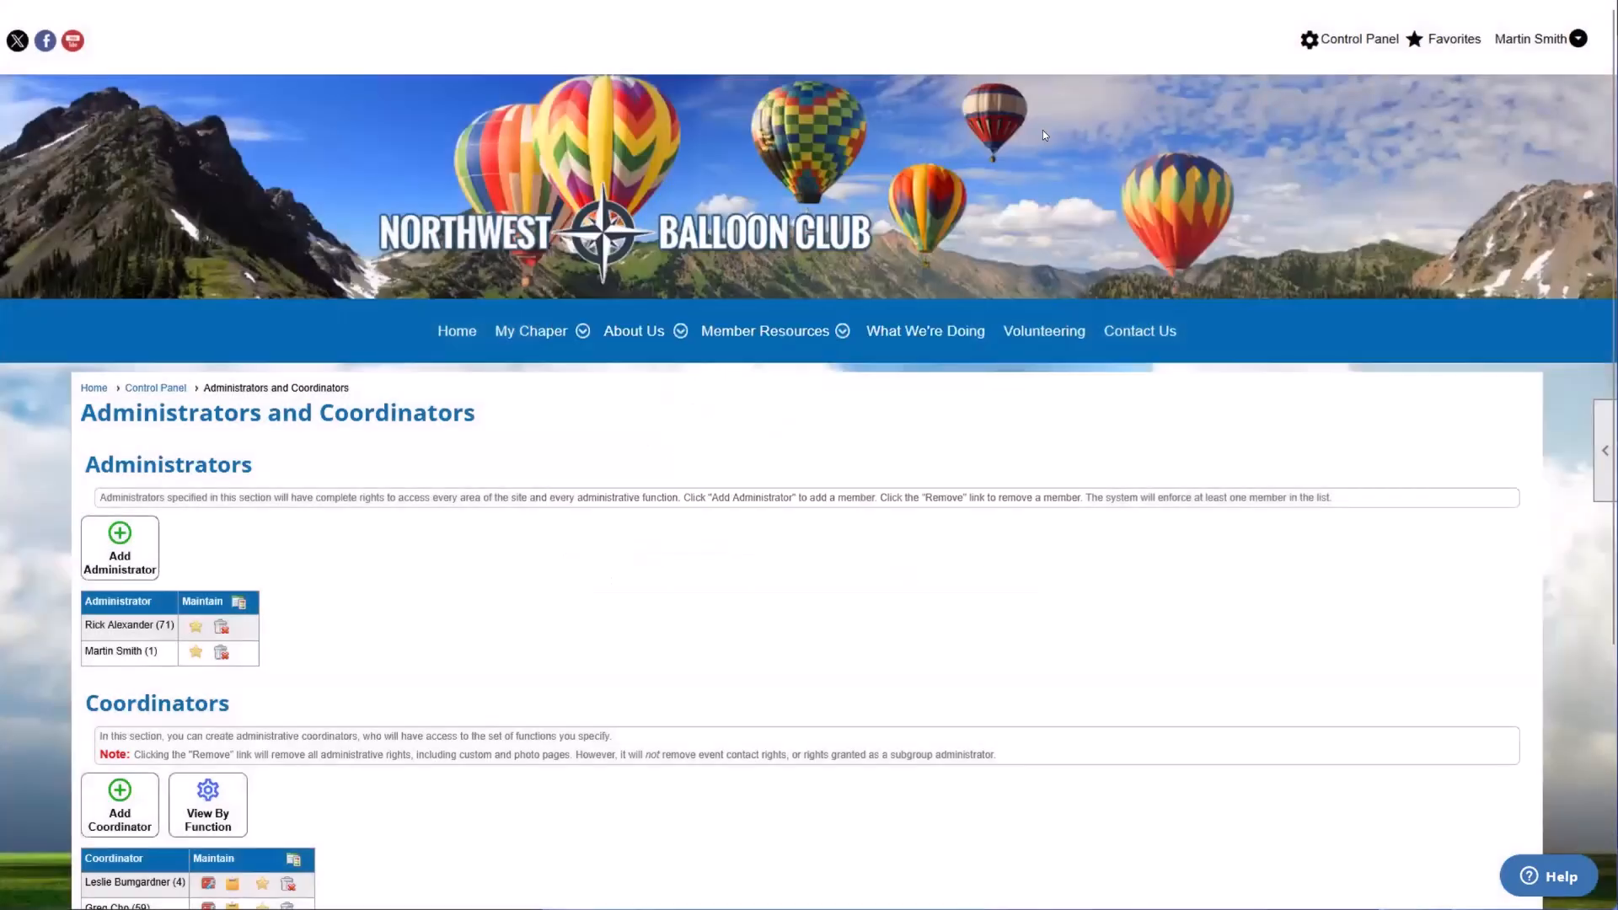
scroll(608, 321, down, 4)
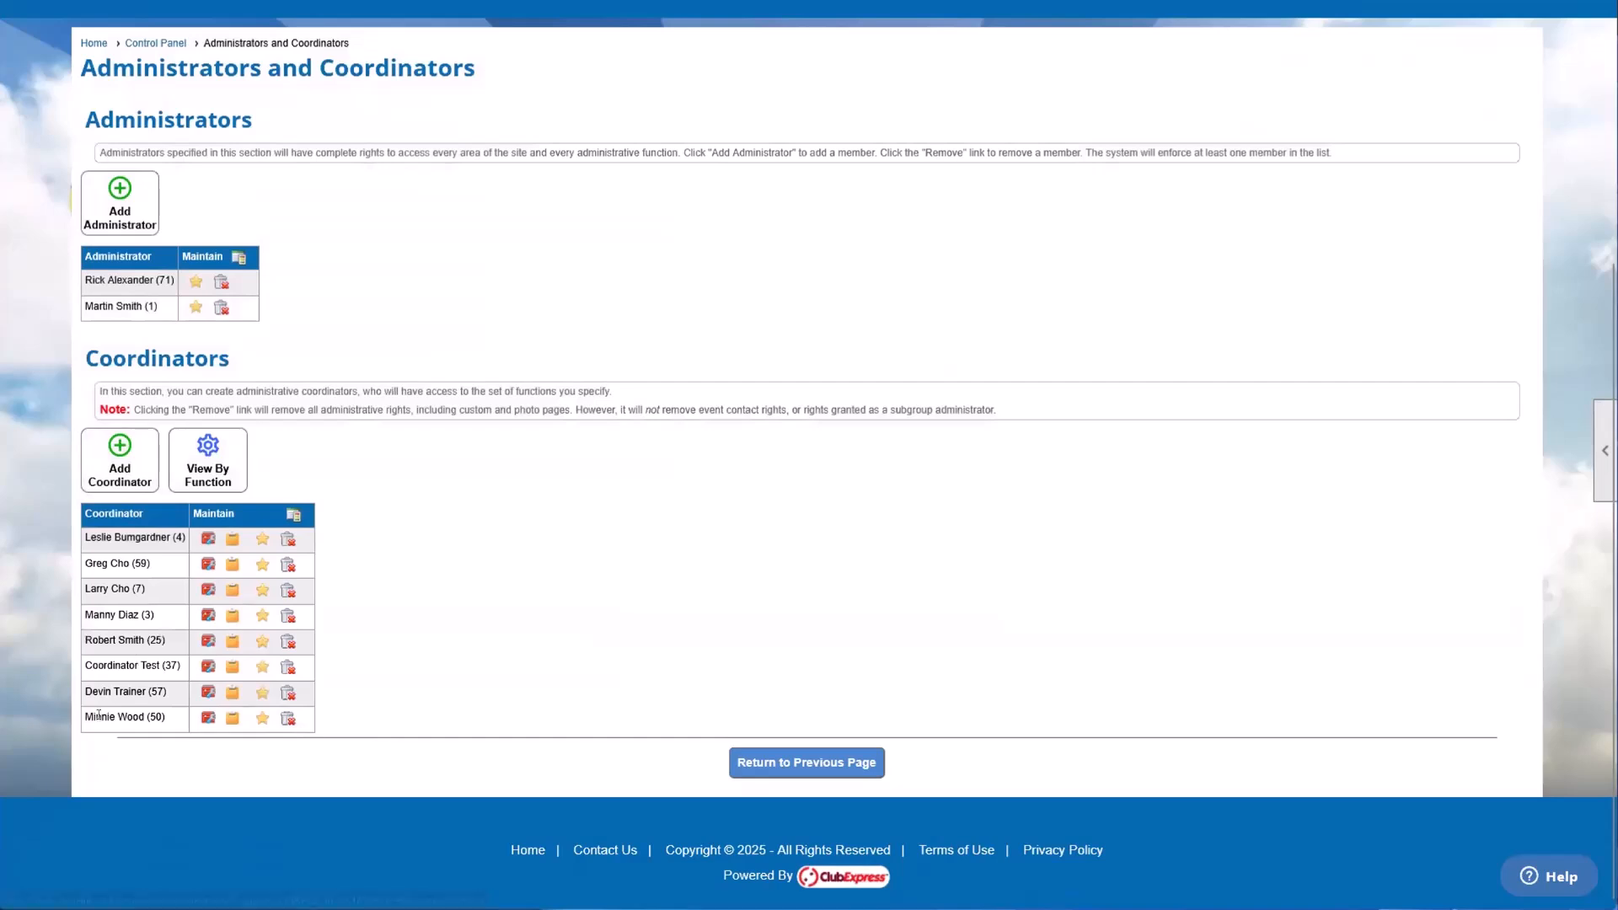
Step: Check the favorites editors of the last-listed and third-listed coordinators, leaving each without saving
click(262, 718)
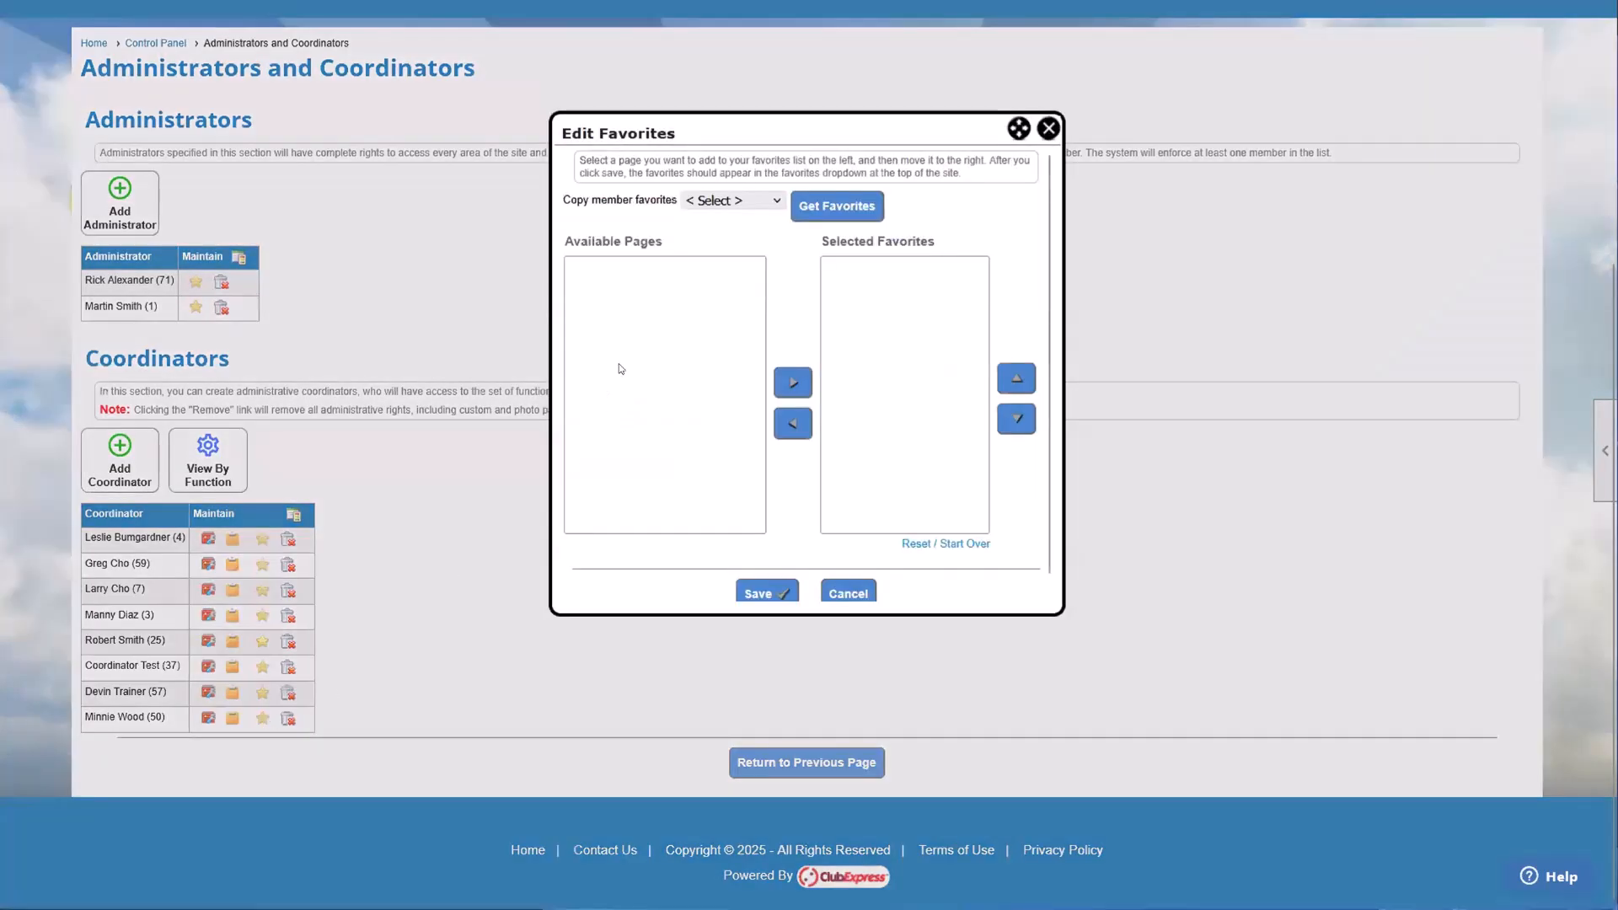
click(1050, 129)
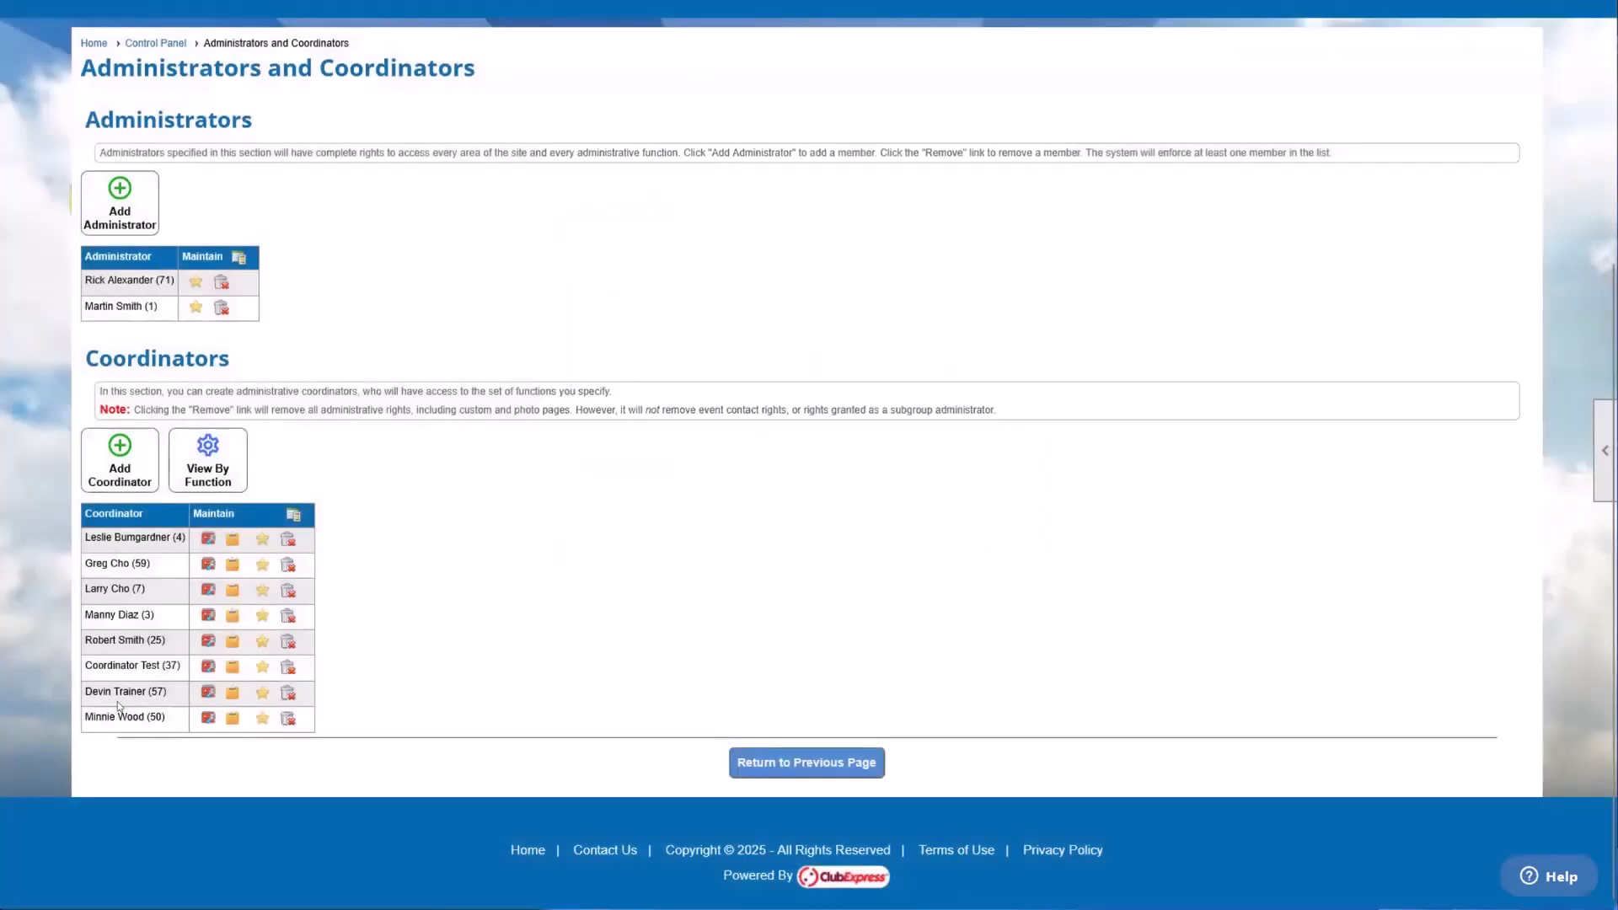
click(262, 590)
click(1048, 128)
Step: Review the People Manager and User Data Removal Requests pages available in the seventh-listed coordinator's favorites, and leave the editor without saving
click(259, 695)
click(649, 268)
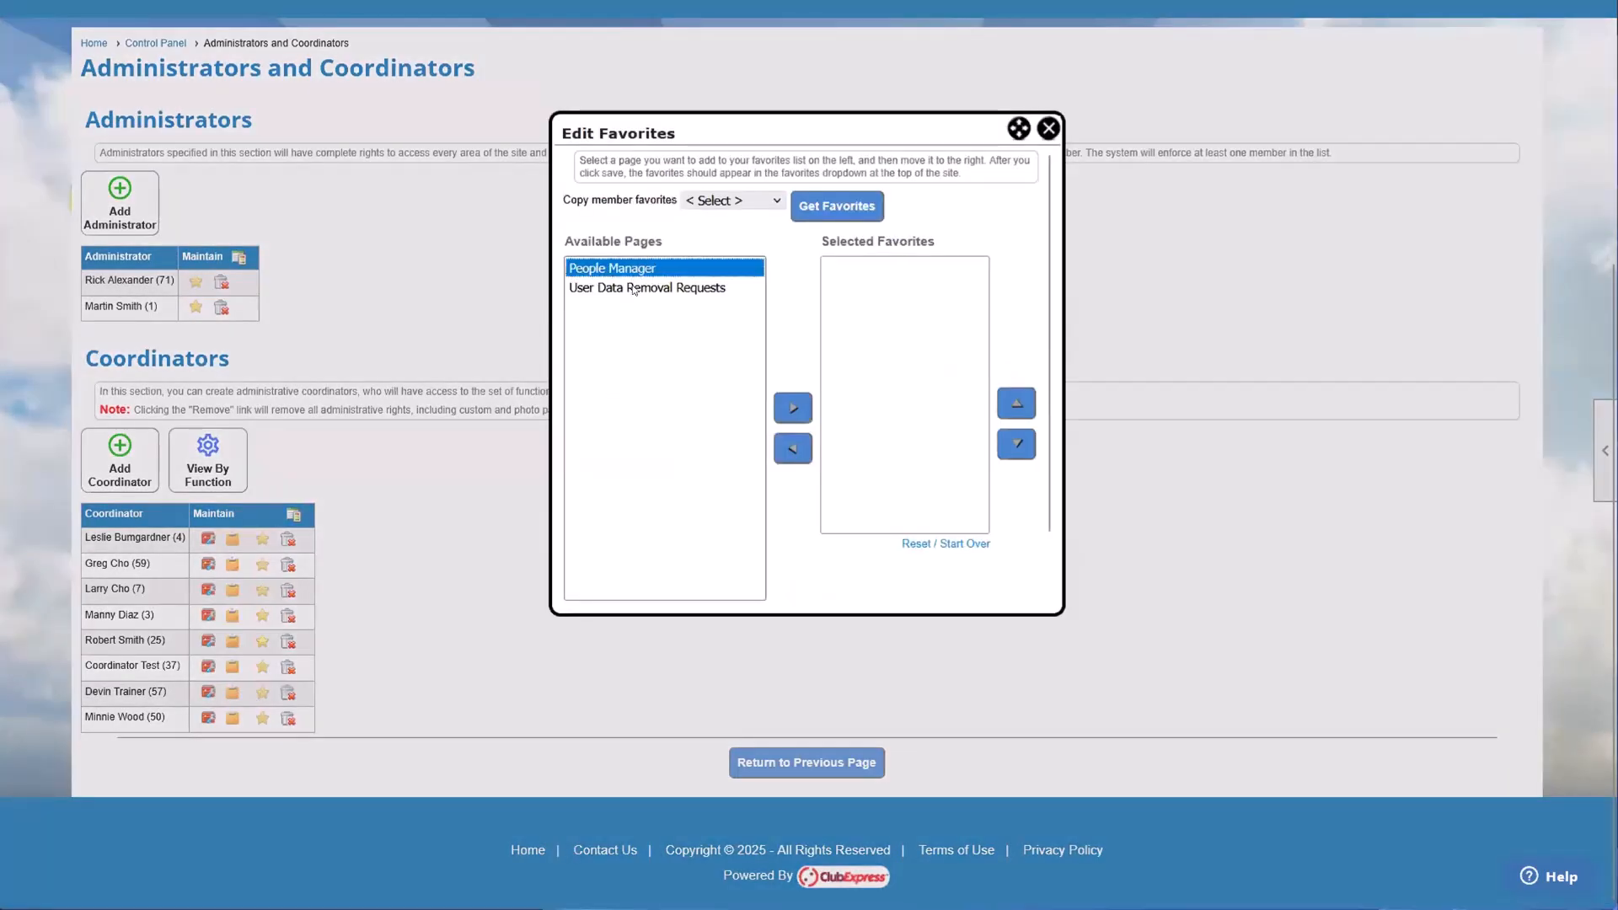
click(646, 287)
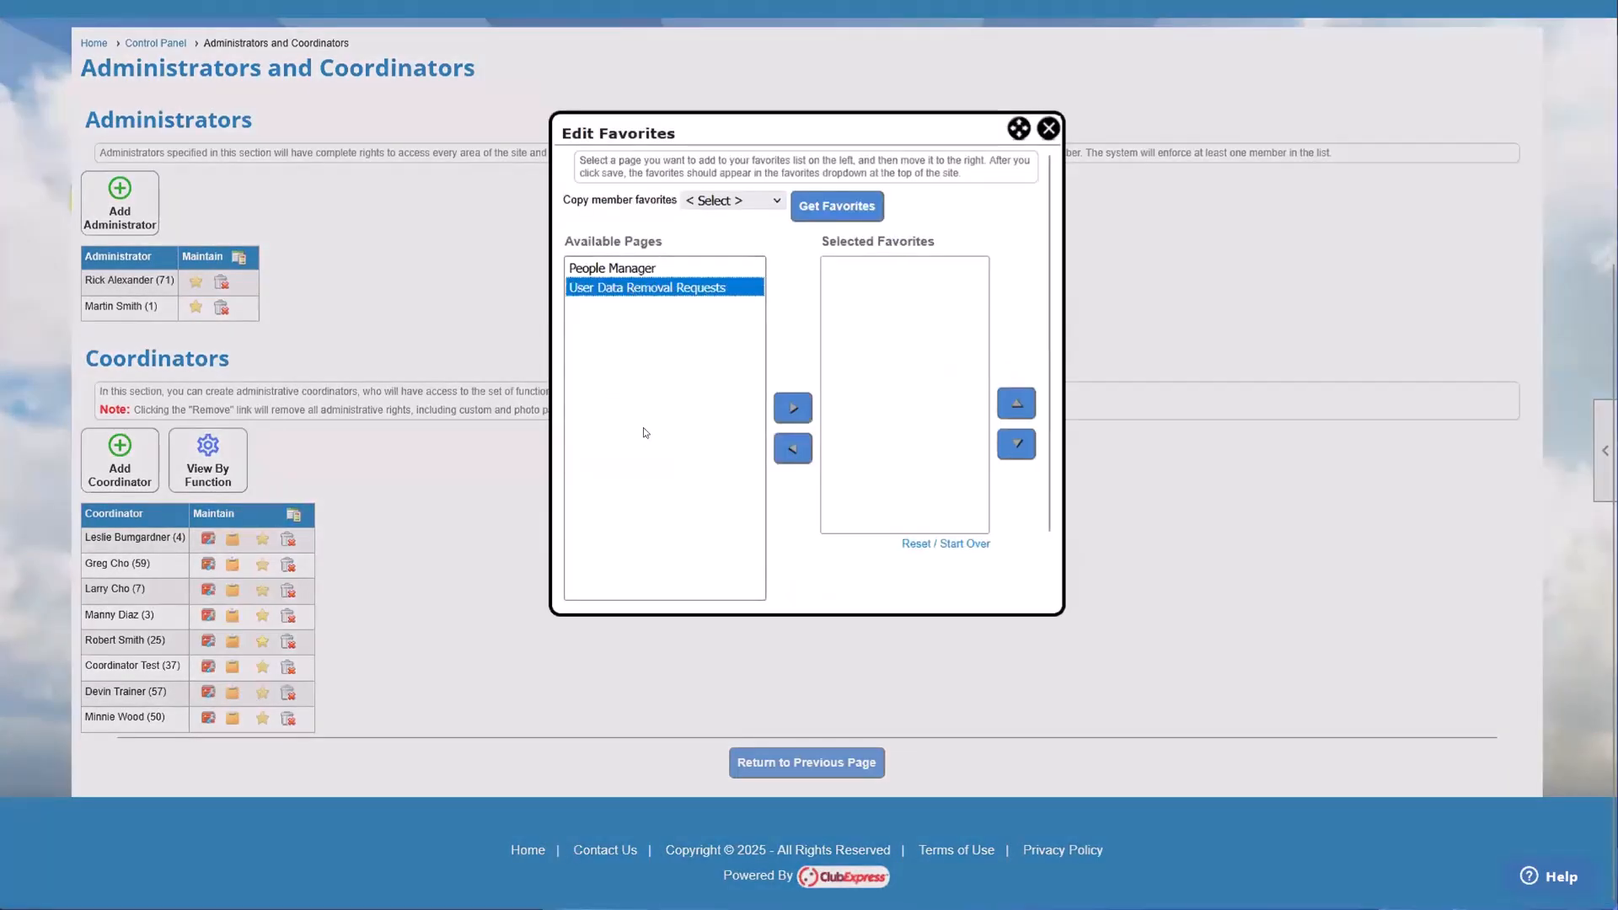
click(632, 270)
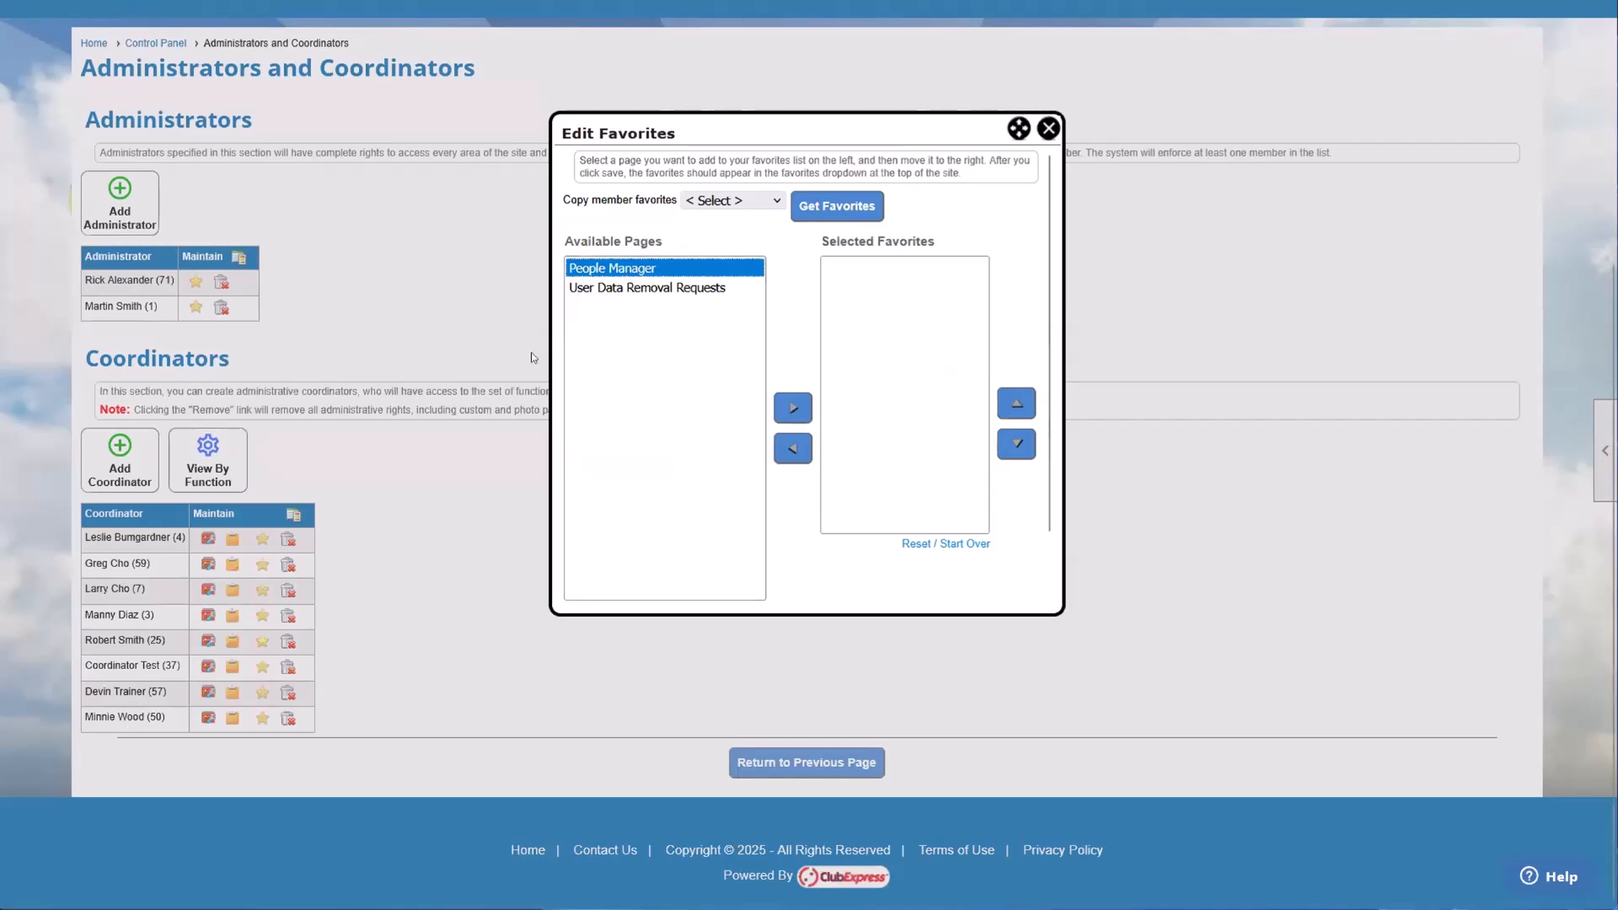
click(624, 288)
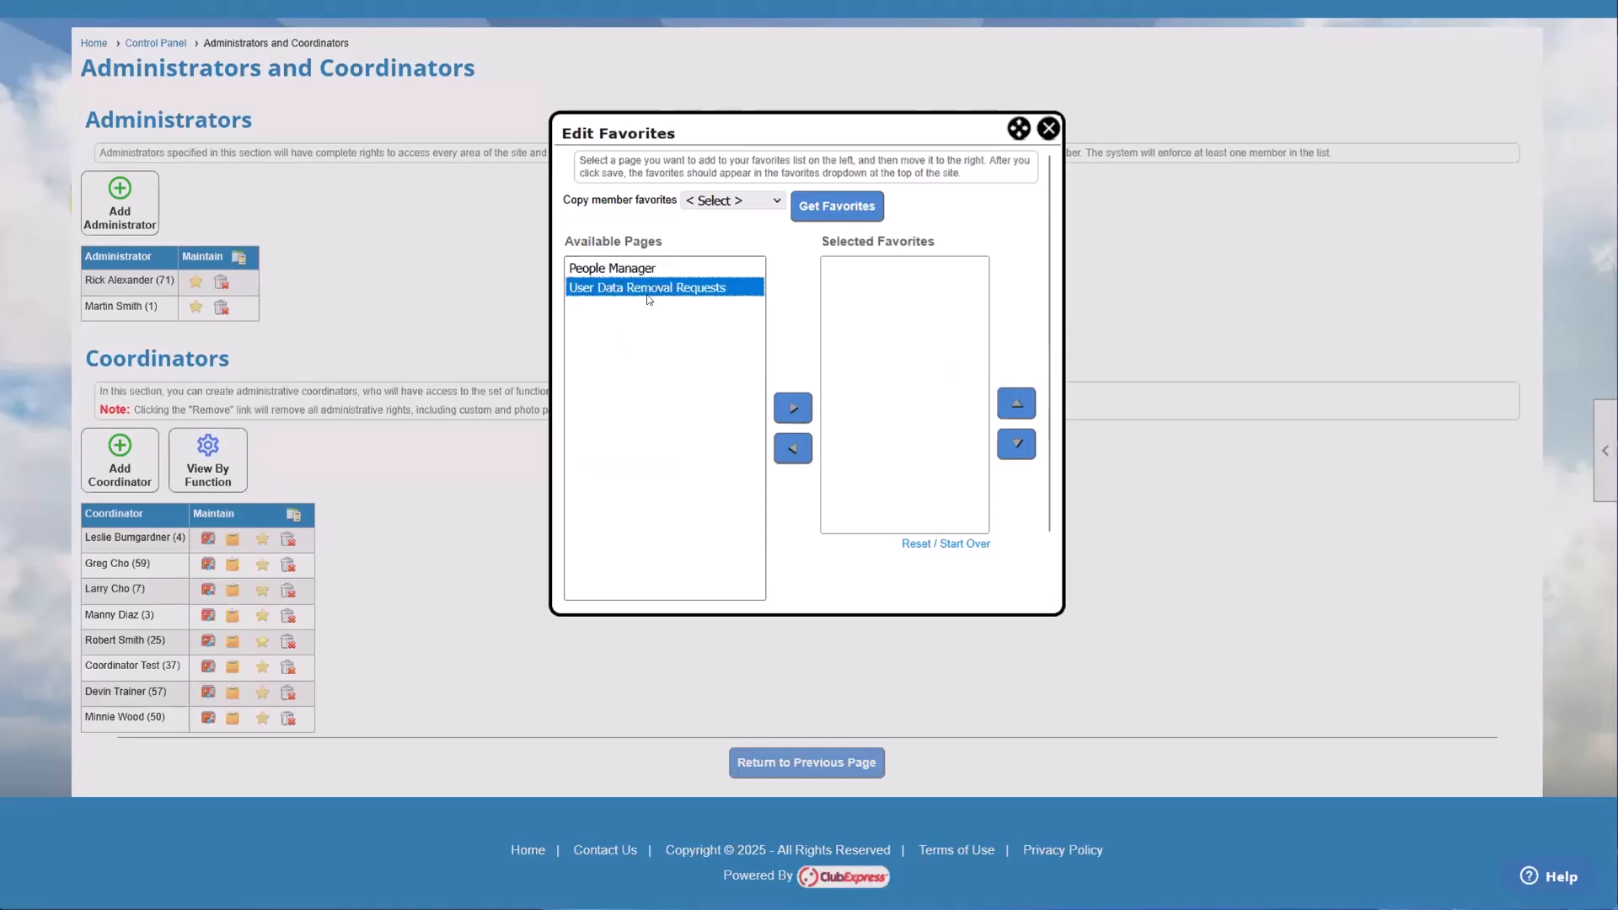
click(649, 270)
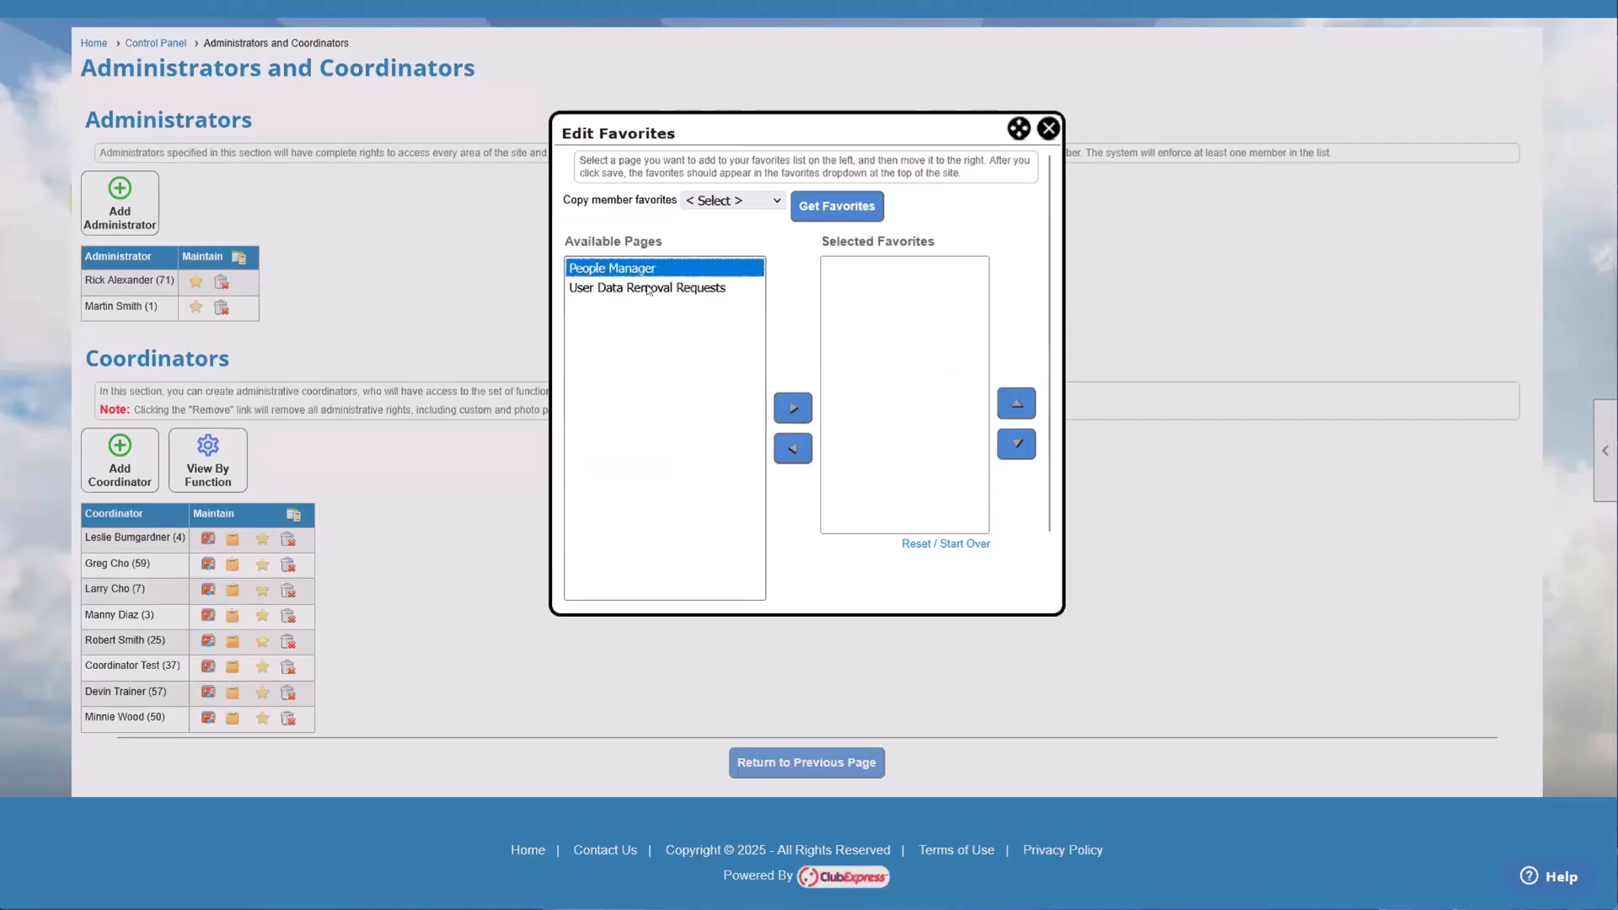
click(649, 283)
click(649, 271)
click(648, 281)
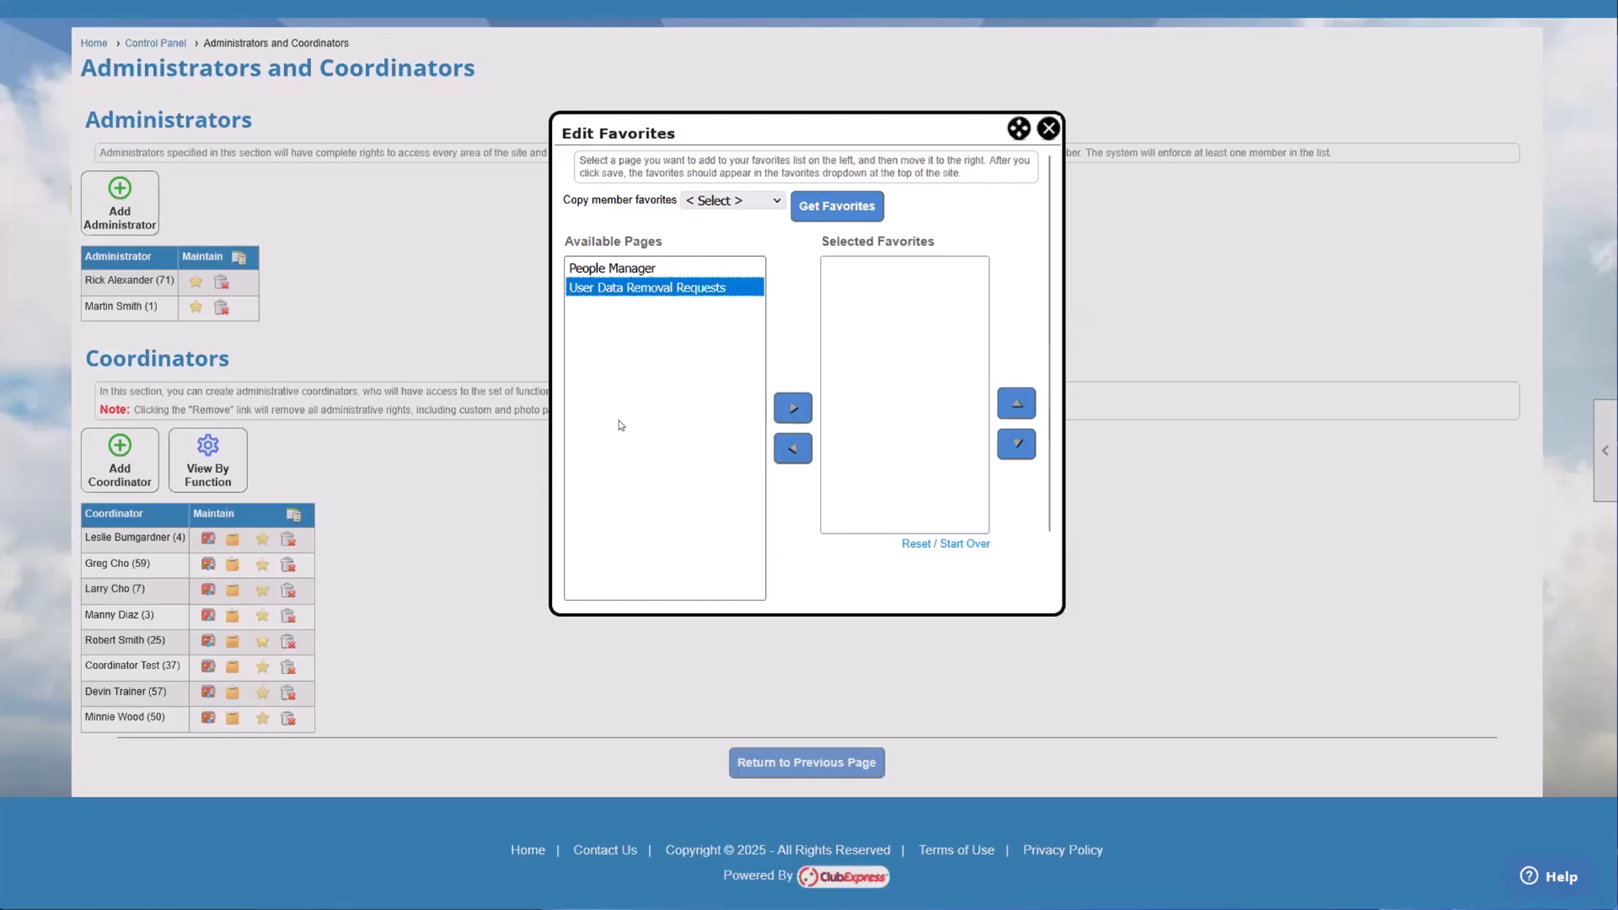
click(1047, 130)
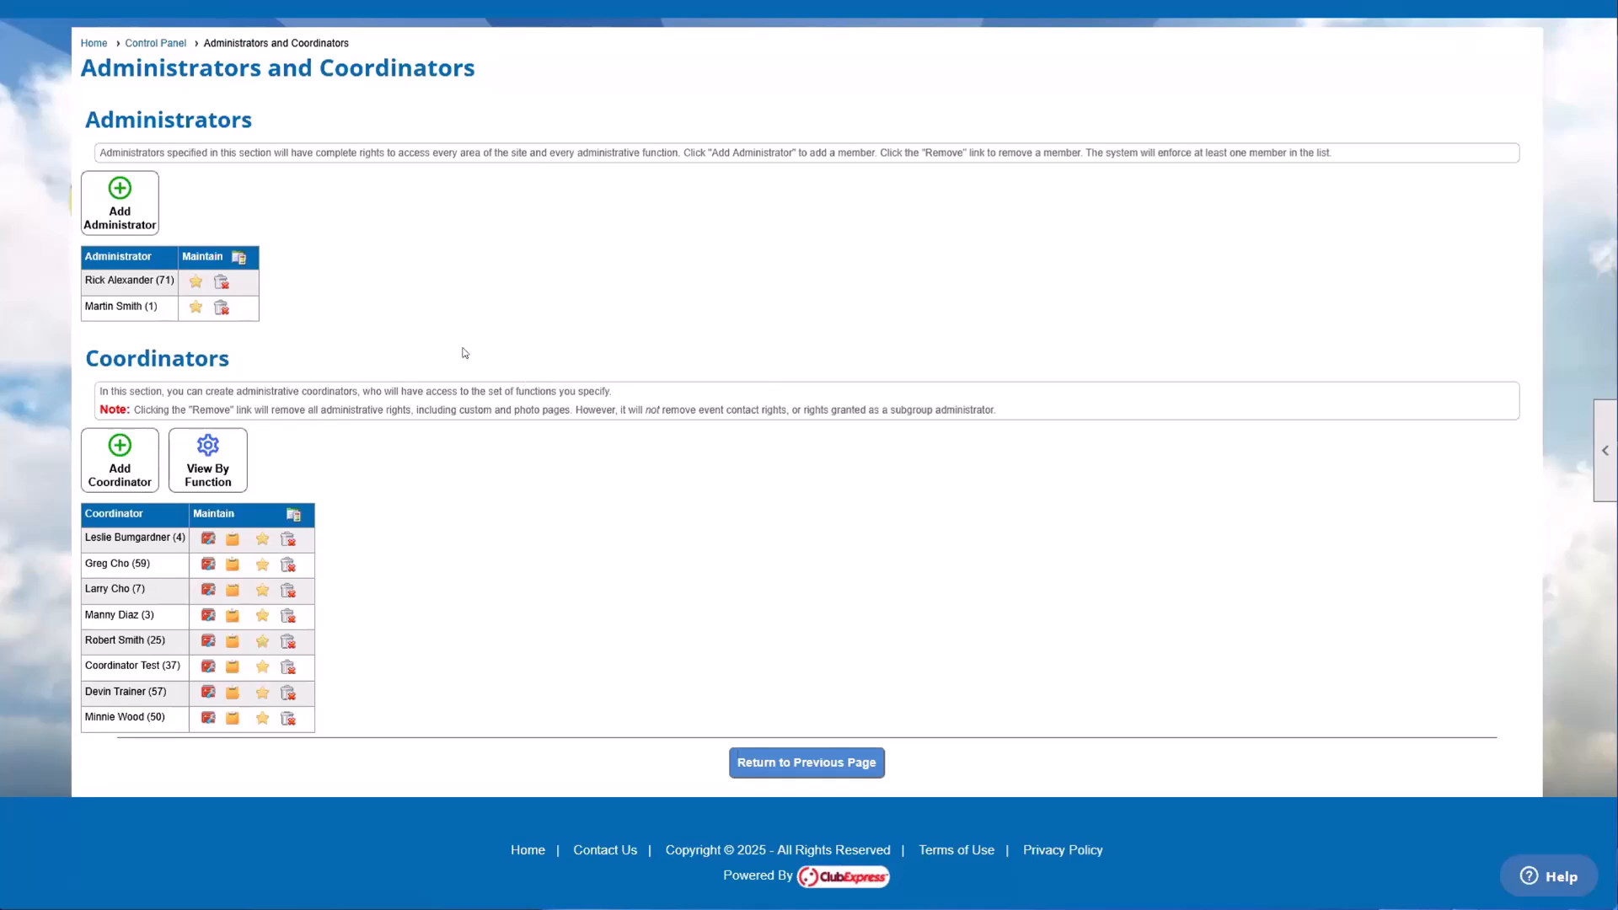
Step: Examine the Administrators section, its two listed members and the description of the Coordinators section
drag(96, 102, 191, 210)
click(192, 216)
mouse_move(168, 307)
mouse_down()
mouse_move(116, 282)
mouse_move(95, 306)
mouse_move(163, 302)
mouse_up()
click(116, 282)
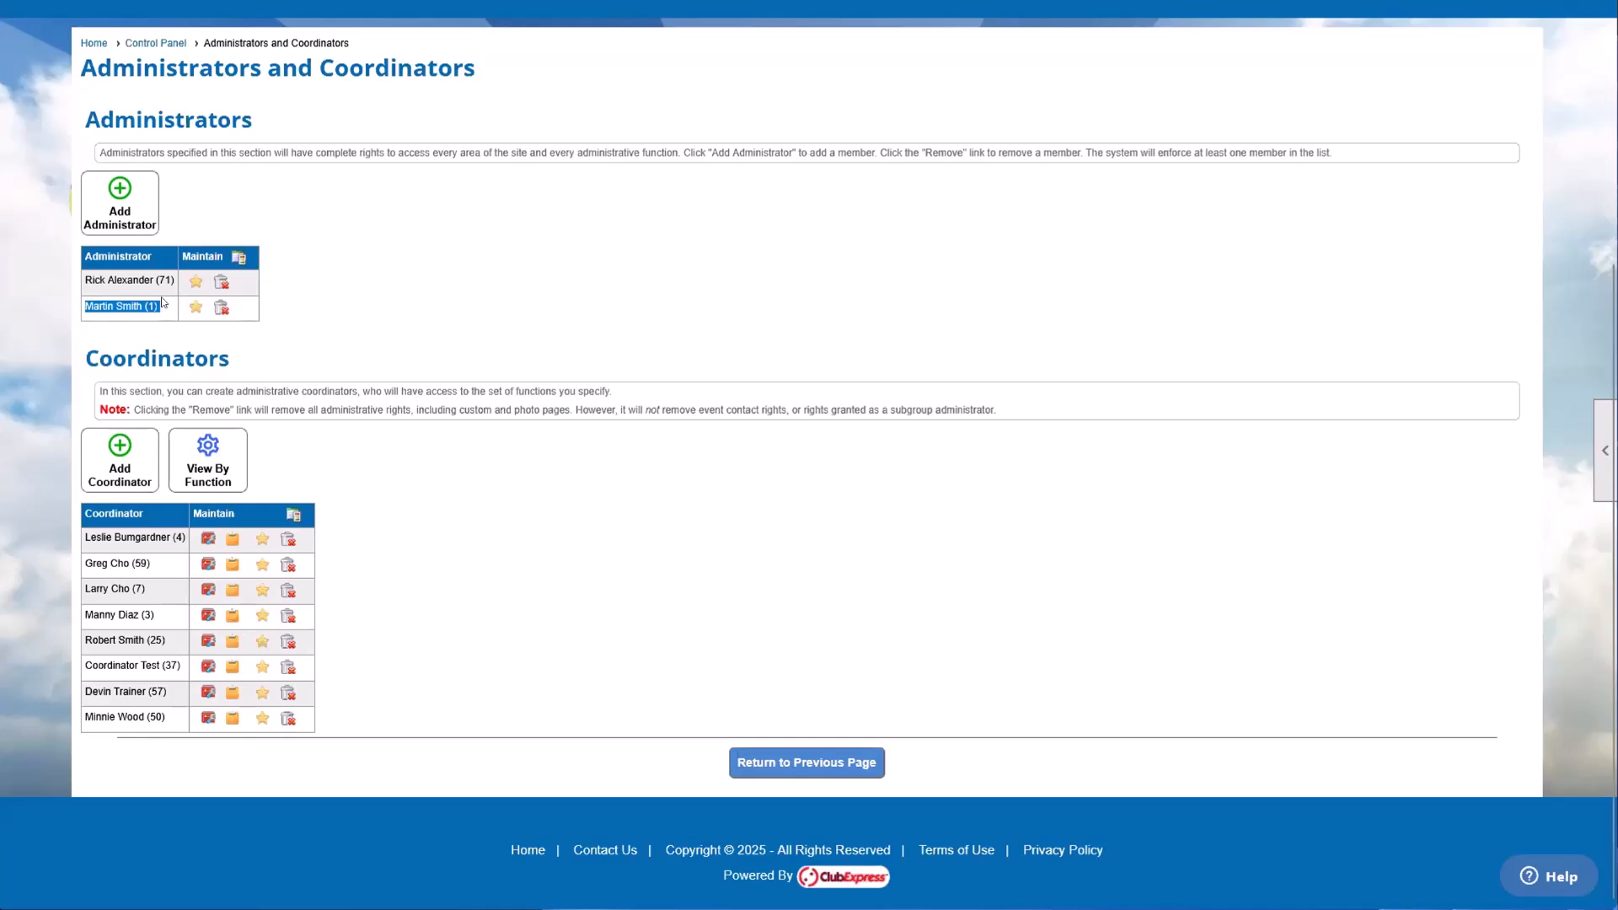
click(165, 314)
drag(167, 308, 83, 308)
click(218, 347)
drag(87, 358, 392, 396)
click(392, 396)
Step: View the People section of the Control Panel and return to the site's home page
scroll(390, 580, up, 5)
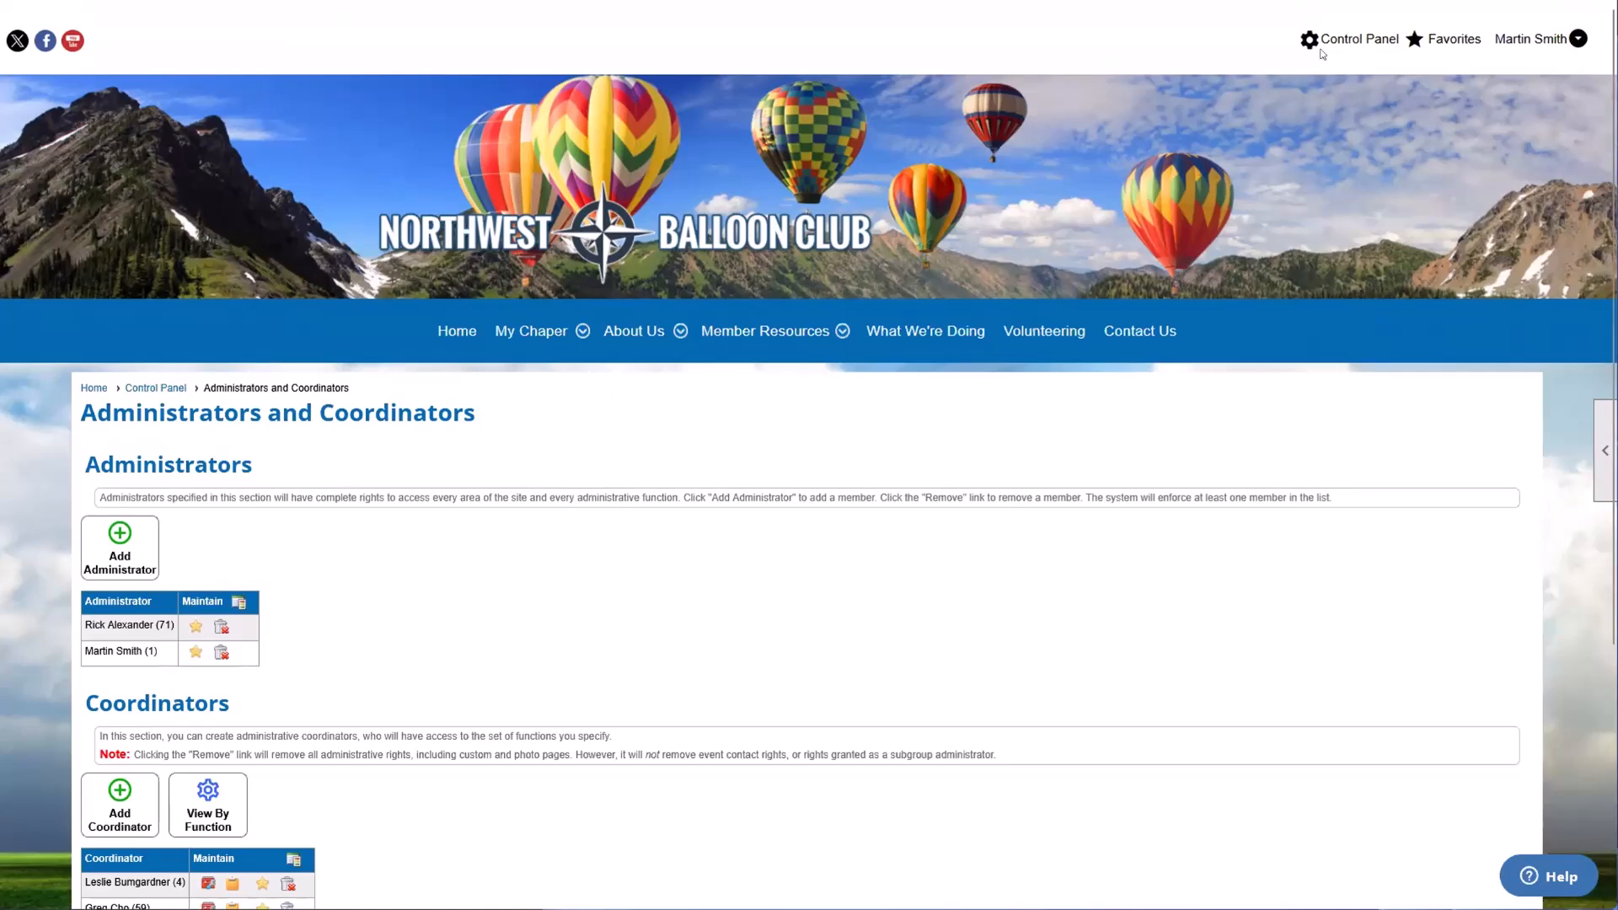
click(1347, 40)
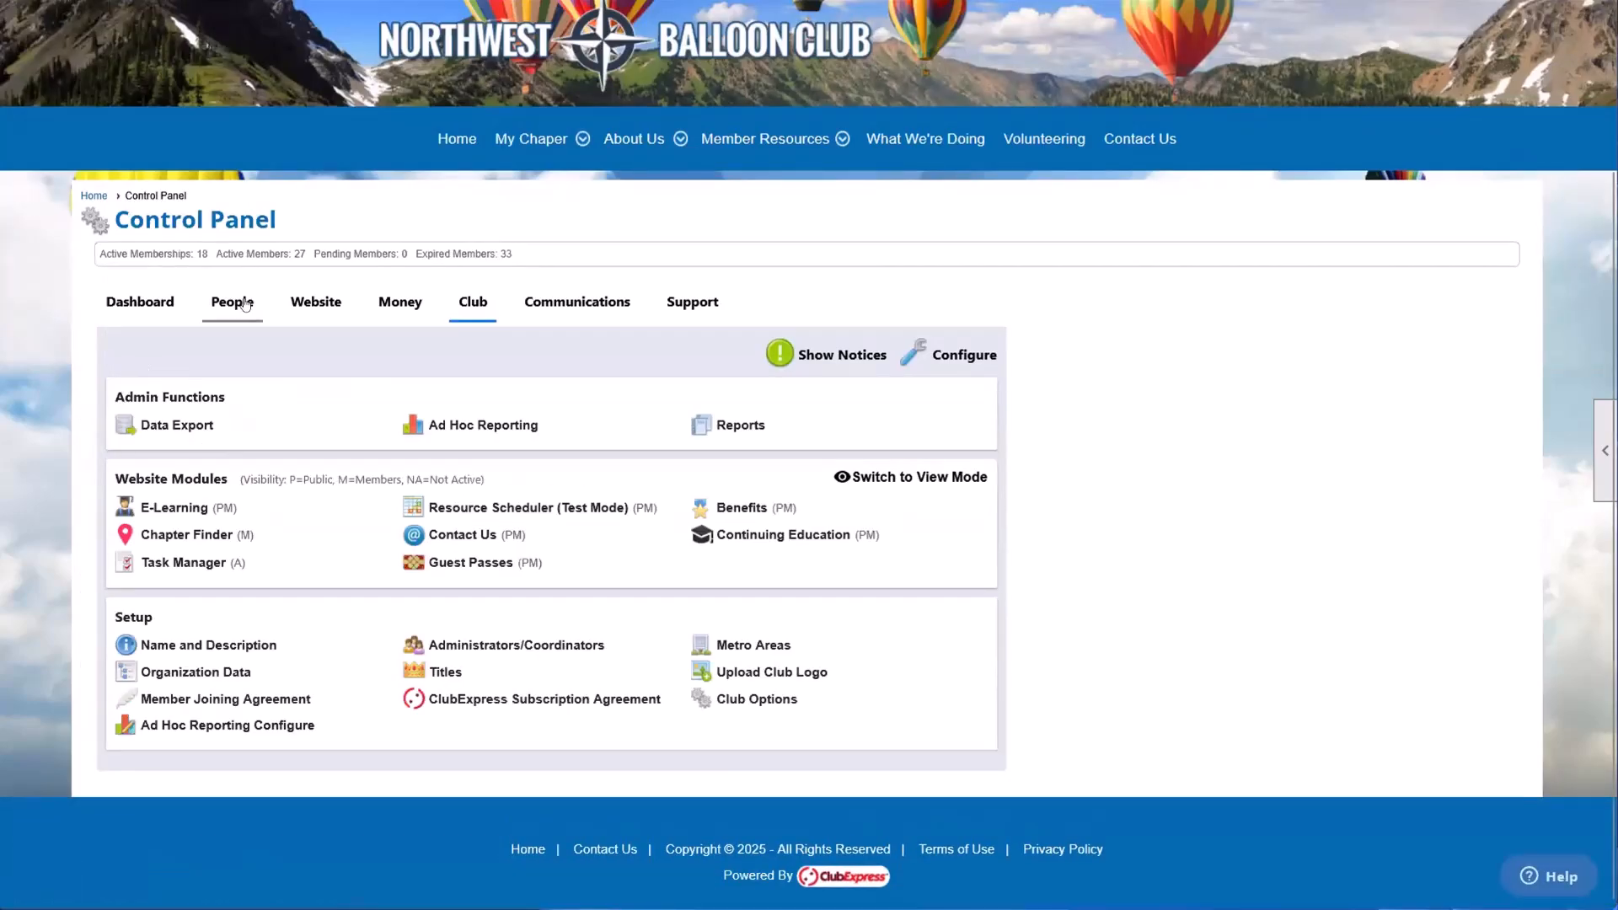
click(244, 303)
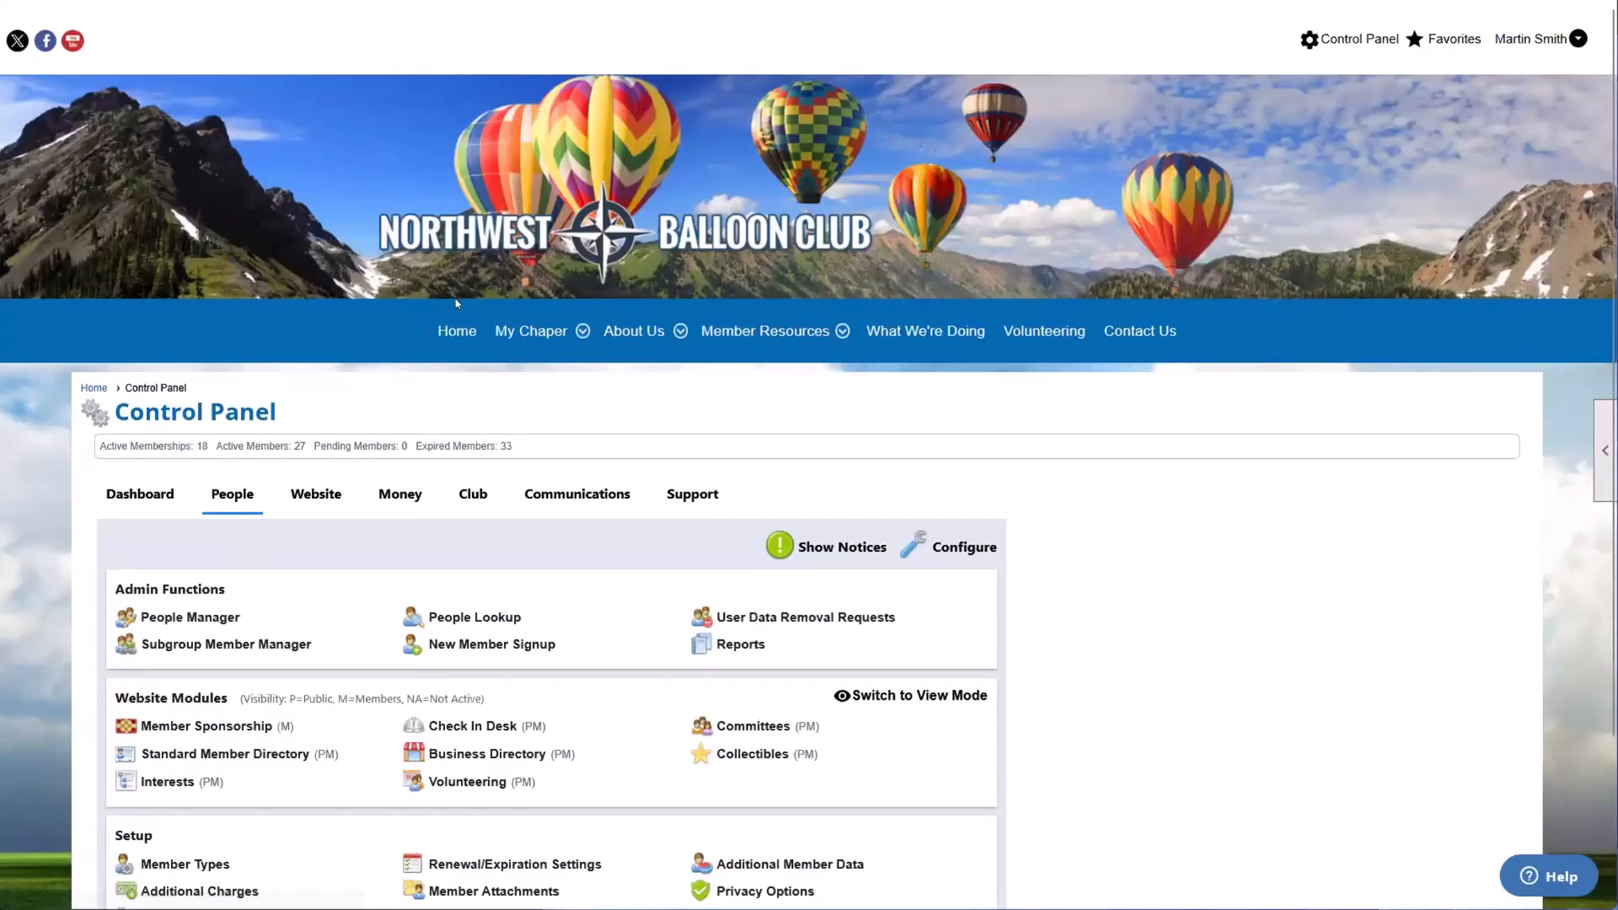
click(452, 331)
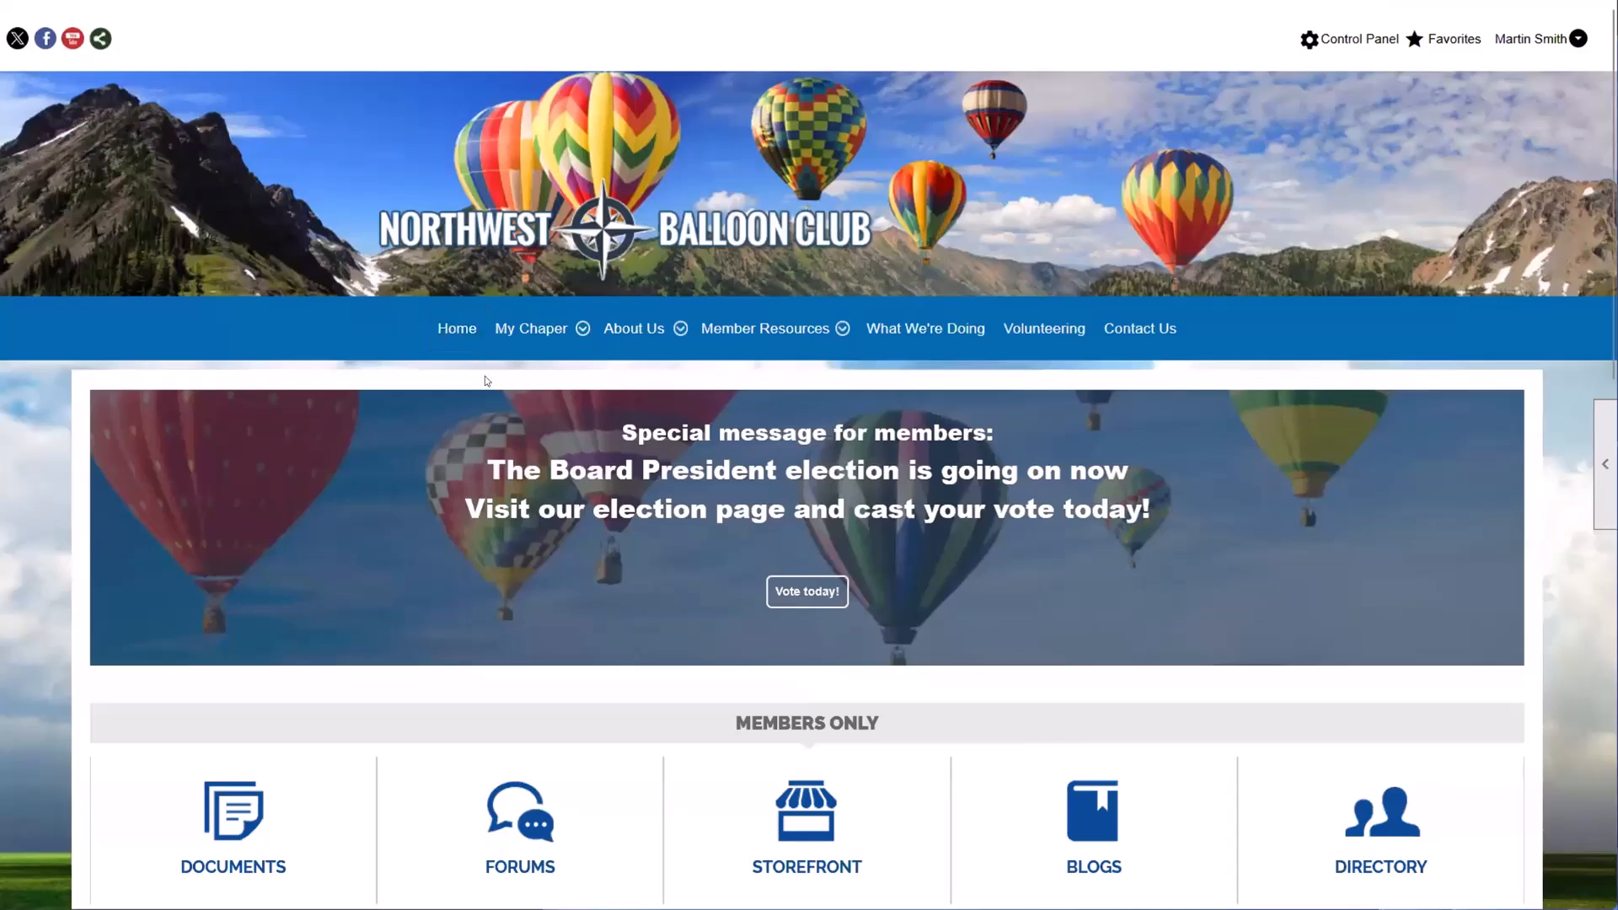
Step: Open People Manager from the favorites list
click(1446, 40)
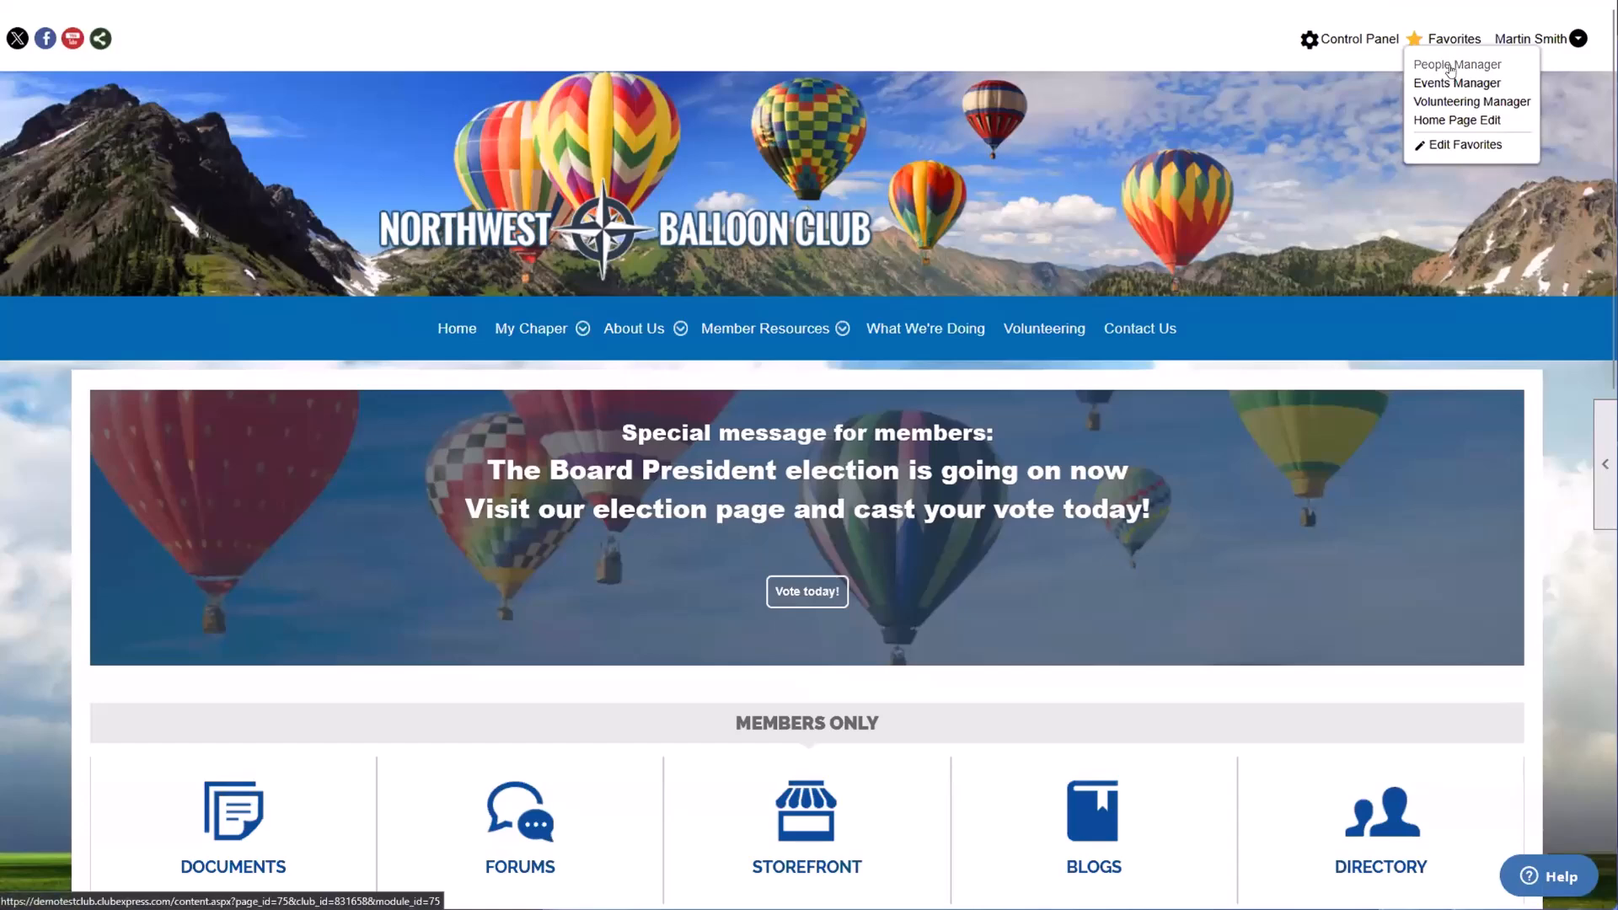
click(1452, 68)
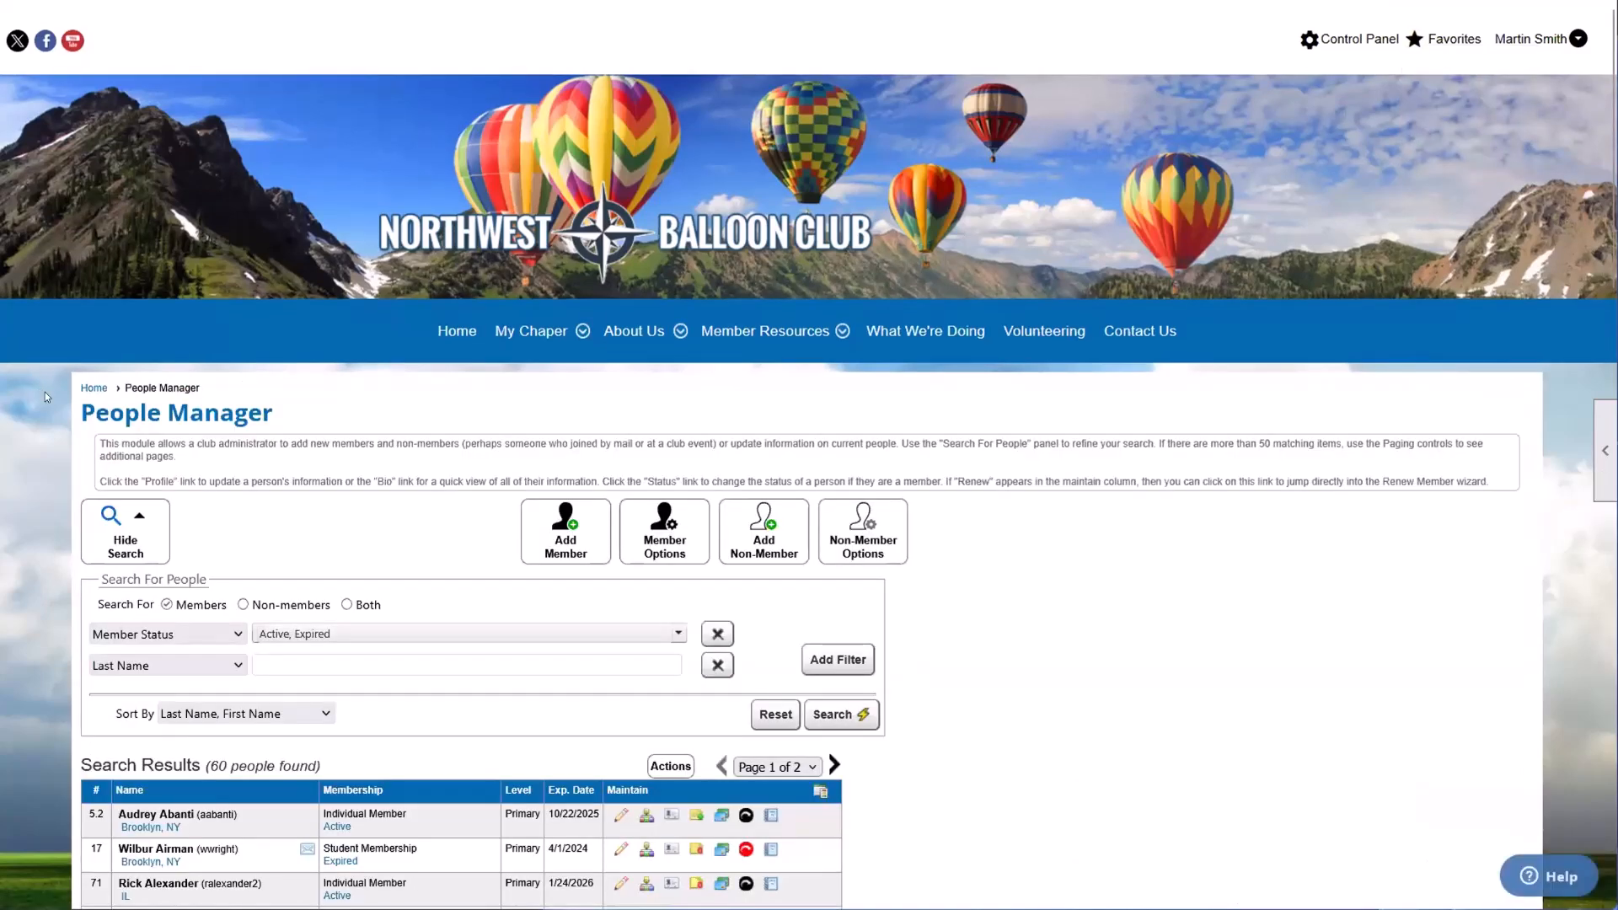
drag(83, 410, 317, 419)
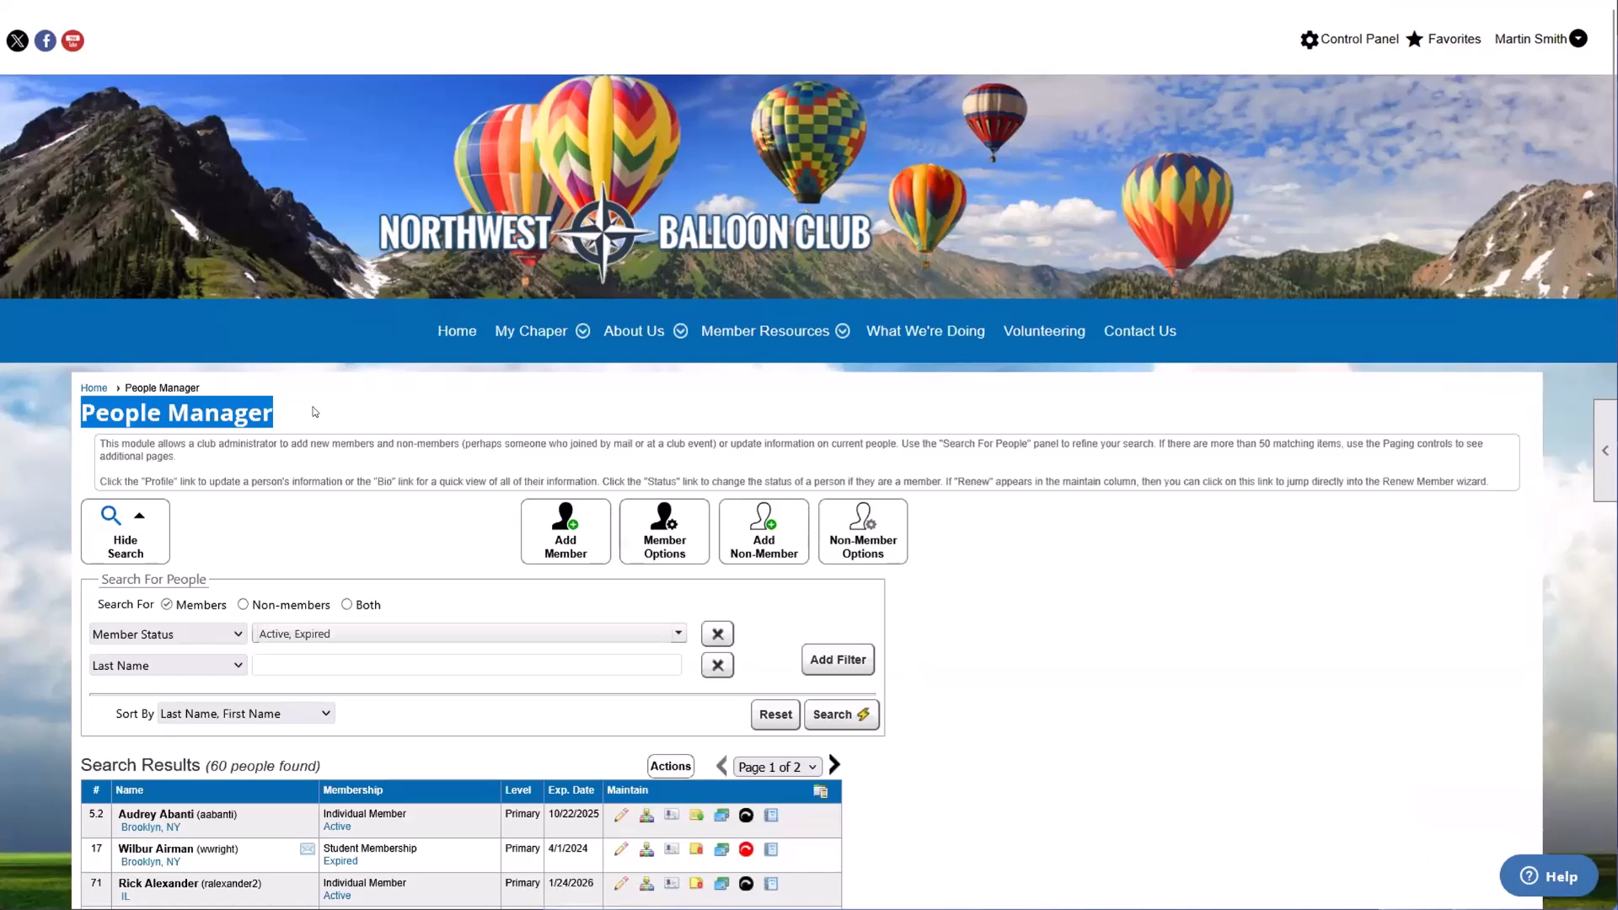
scroll(315, 411, down, 1)
click(292, 394)
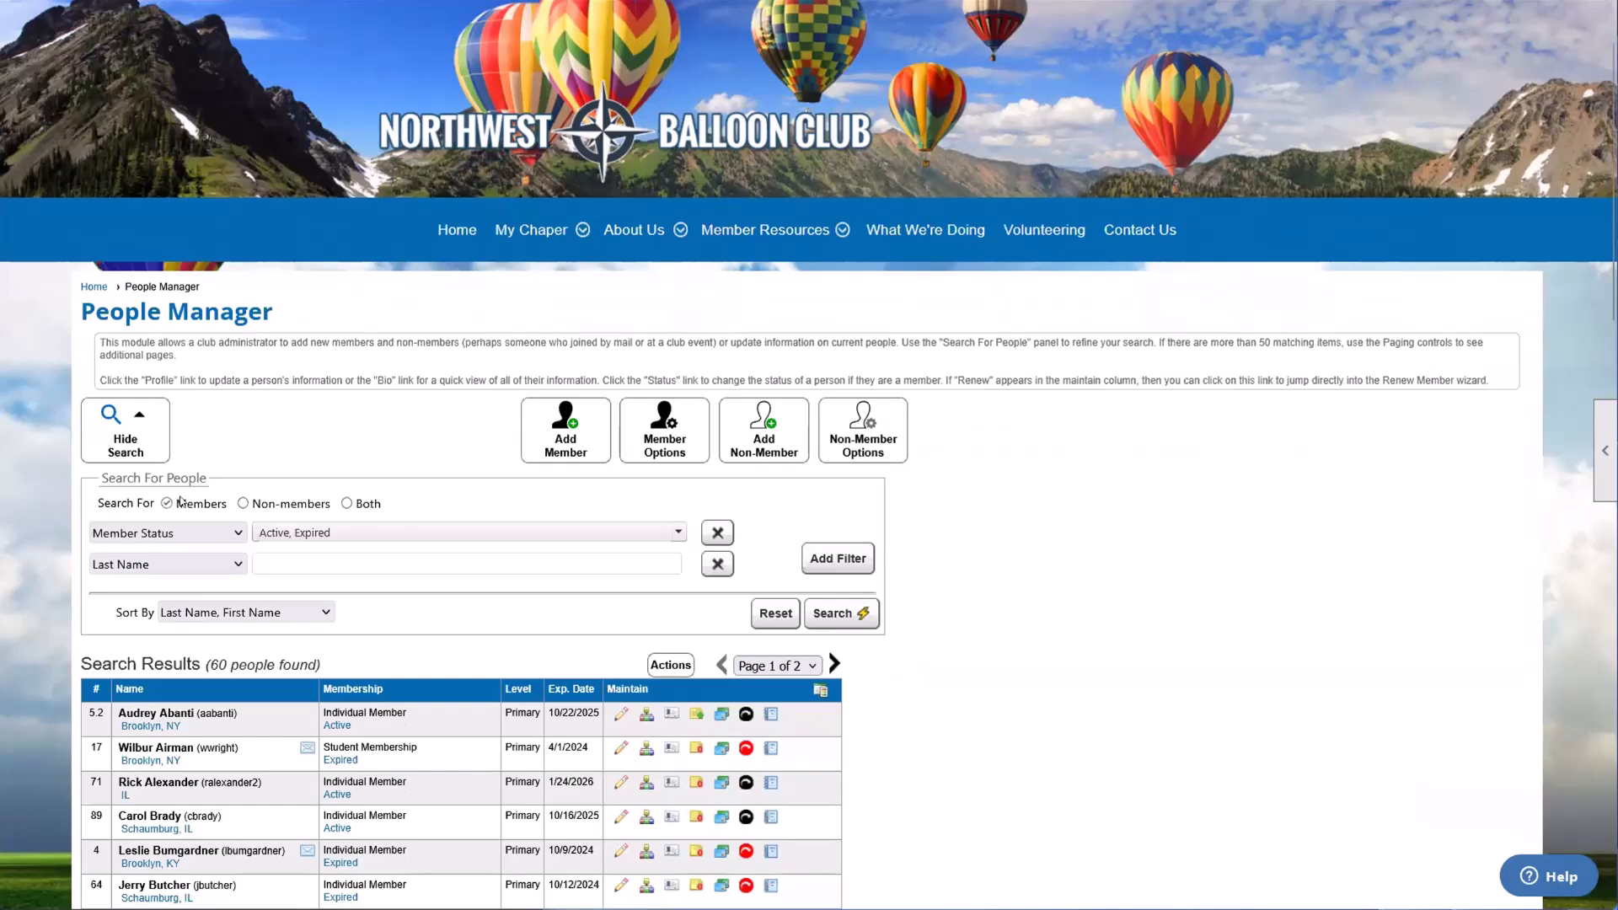
Step: Examine the Search For People panel and its Members, Non-members and Both options
scroll(181, 501, down, 2)
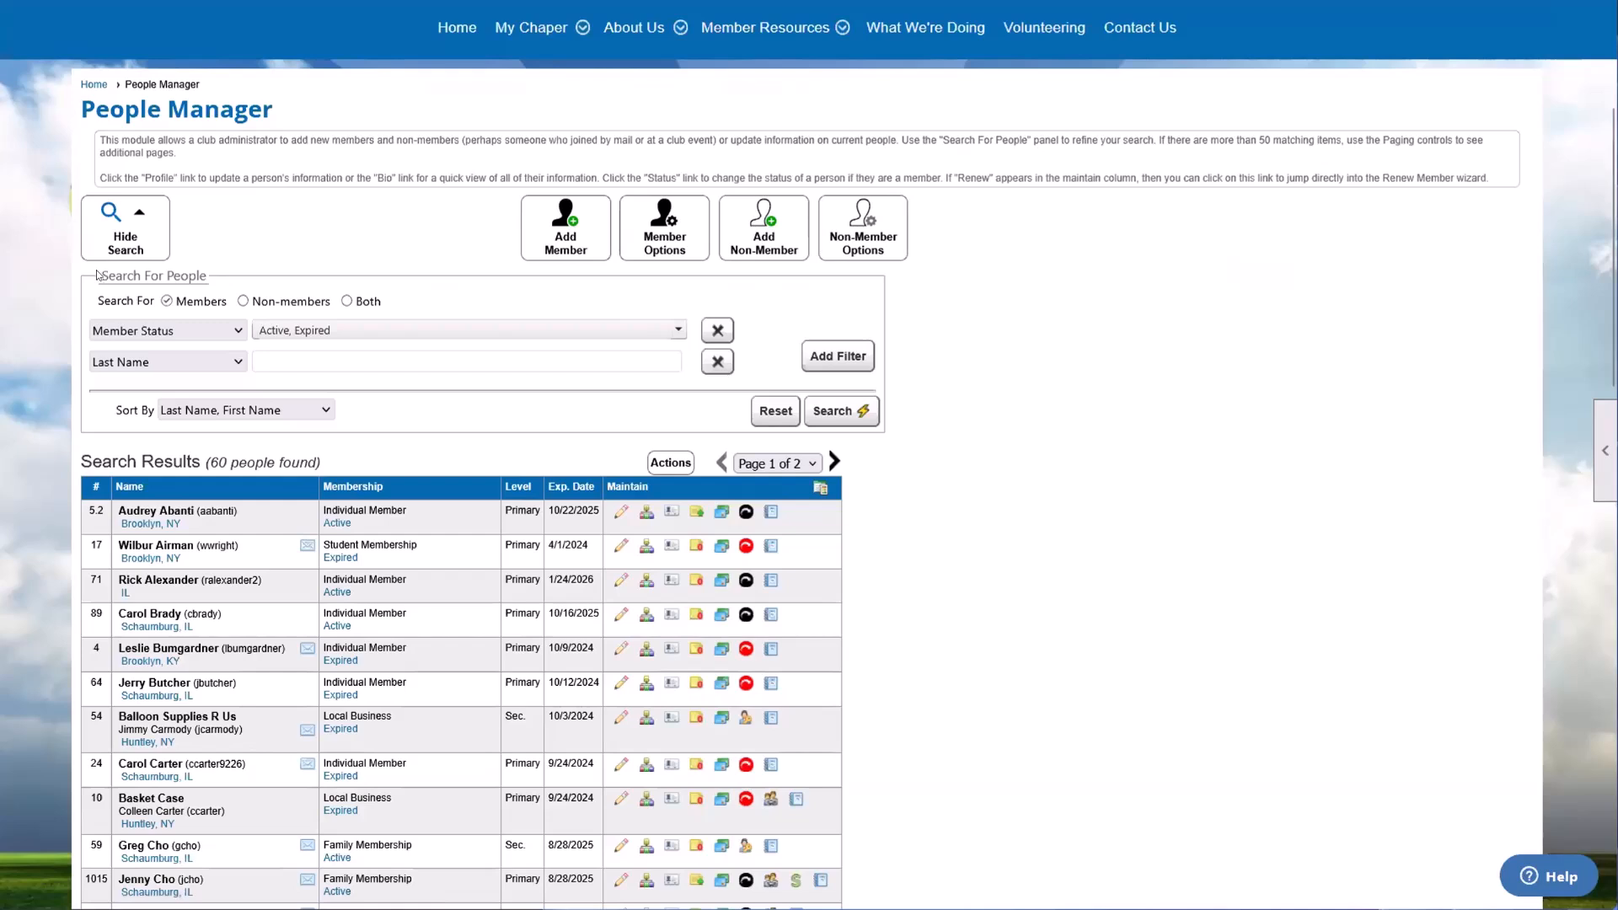
drag(97, 275, 588, 399)
click(173, 286)
click(584, 400)
drag(97, 300, 176, 301)
click(219, 302)
drag(261, 302, 393, 302)
click(393, 302)
click(181, 303)
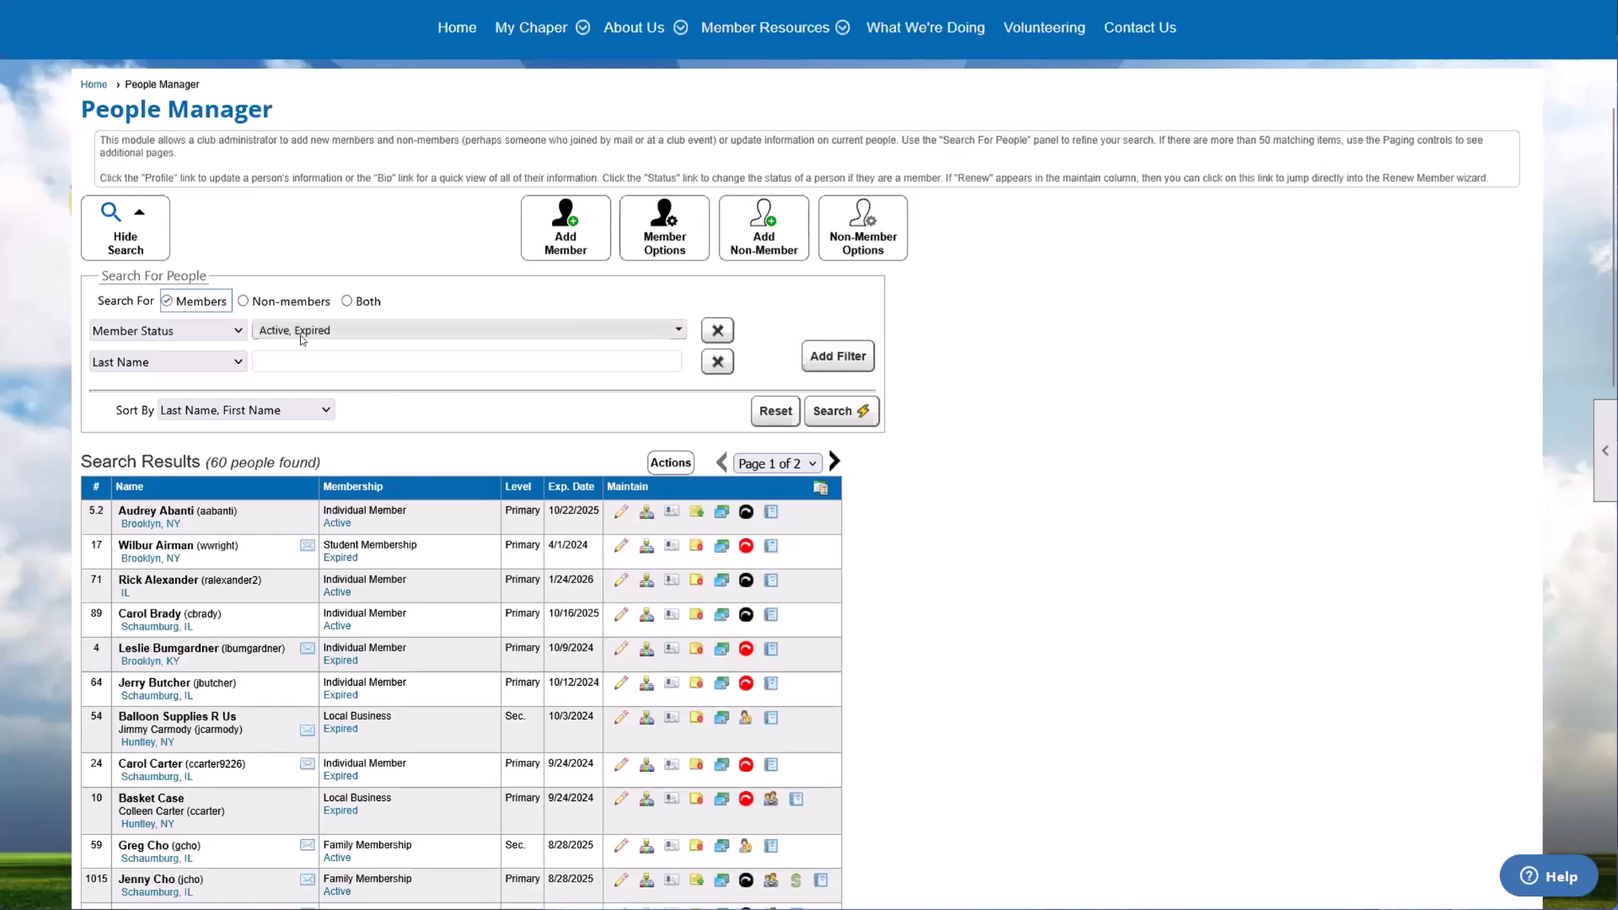
Step: Review the status choices of the Member Status filter and close the list without changing it
click(96, 332)
click(216, 332)
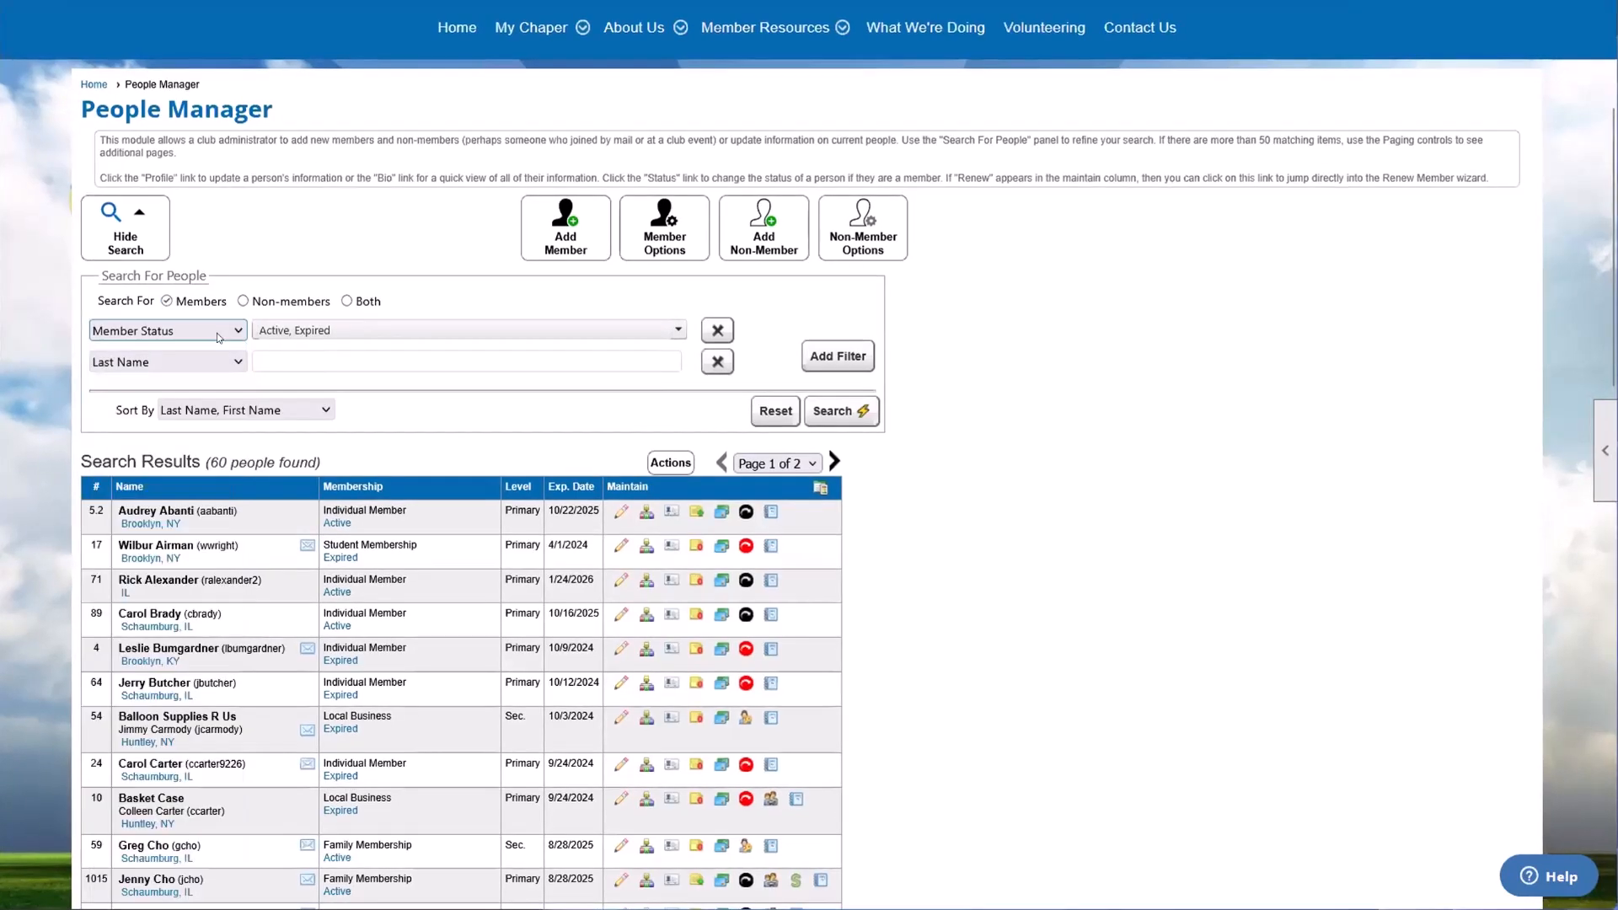
click(312, 330)
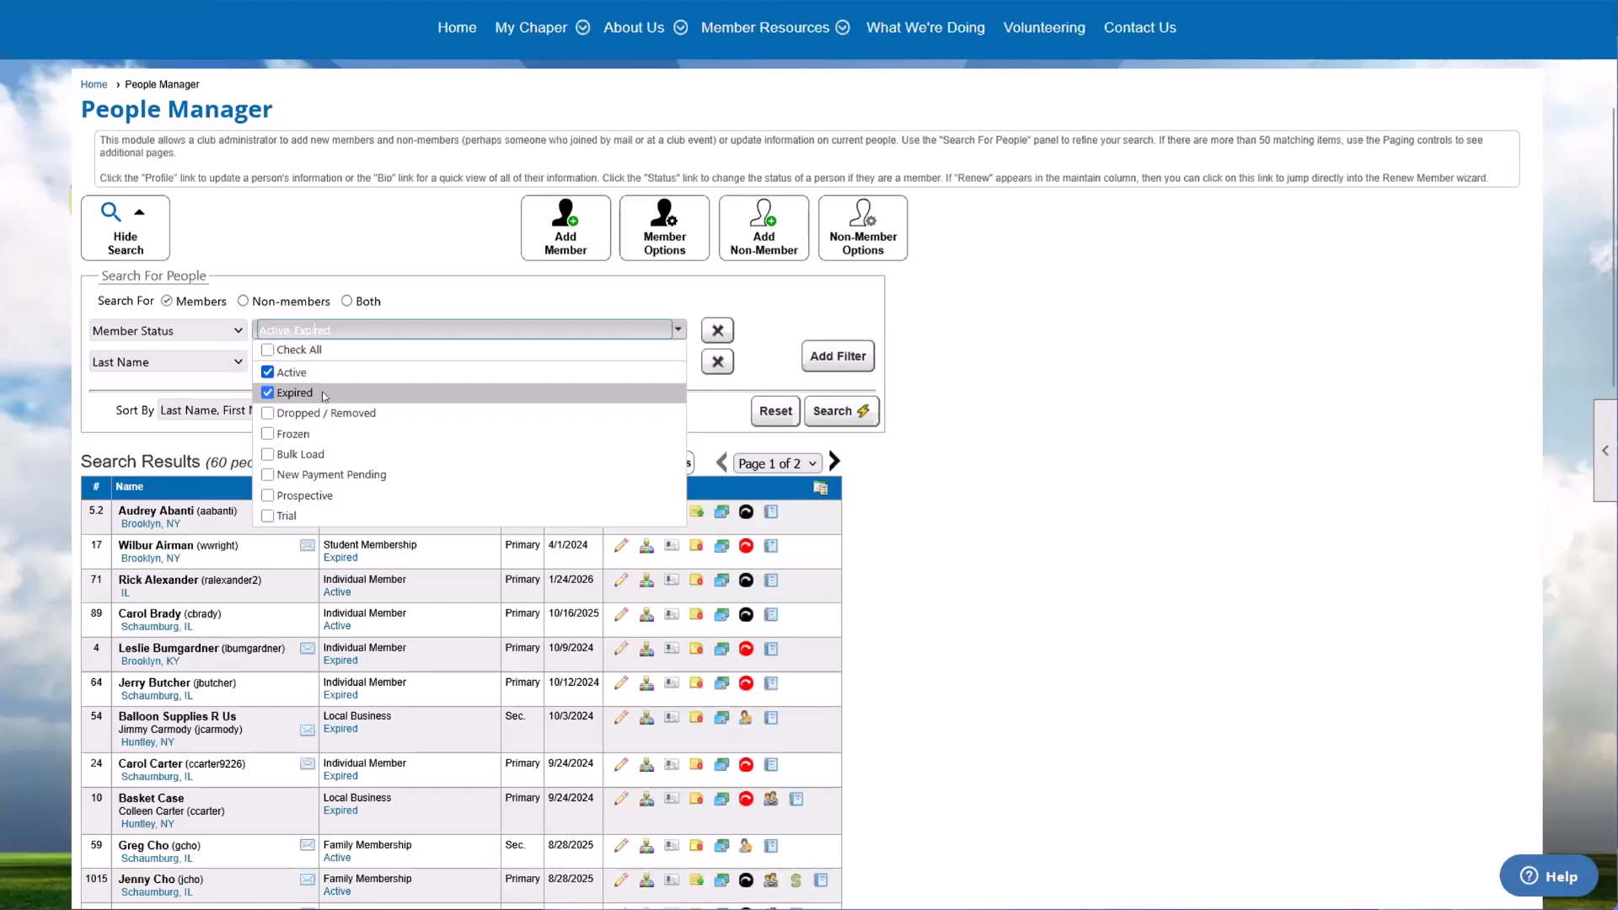
click(289, 330)
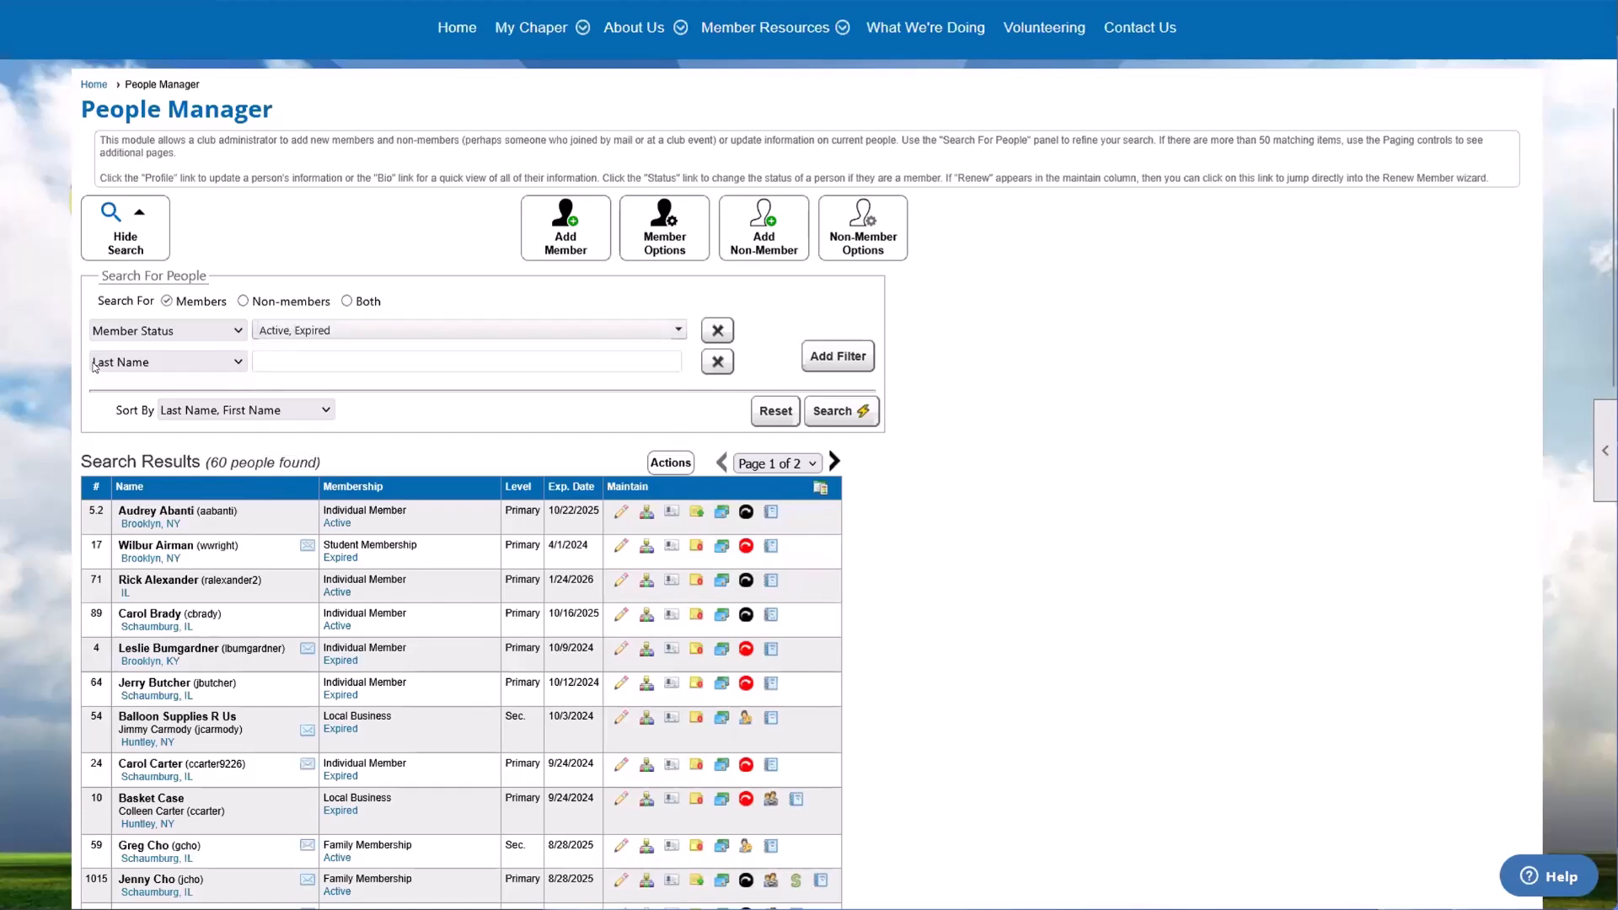
Step: Search People Manager for a member by last name and highlight the matching member
click(287, 361)
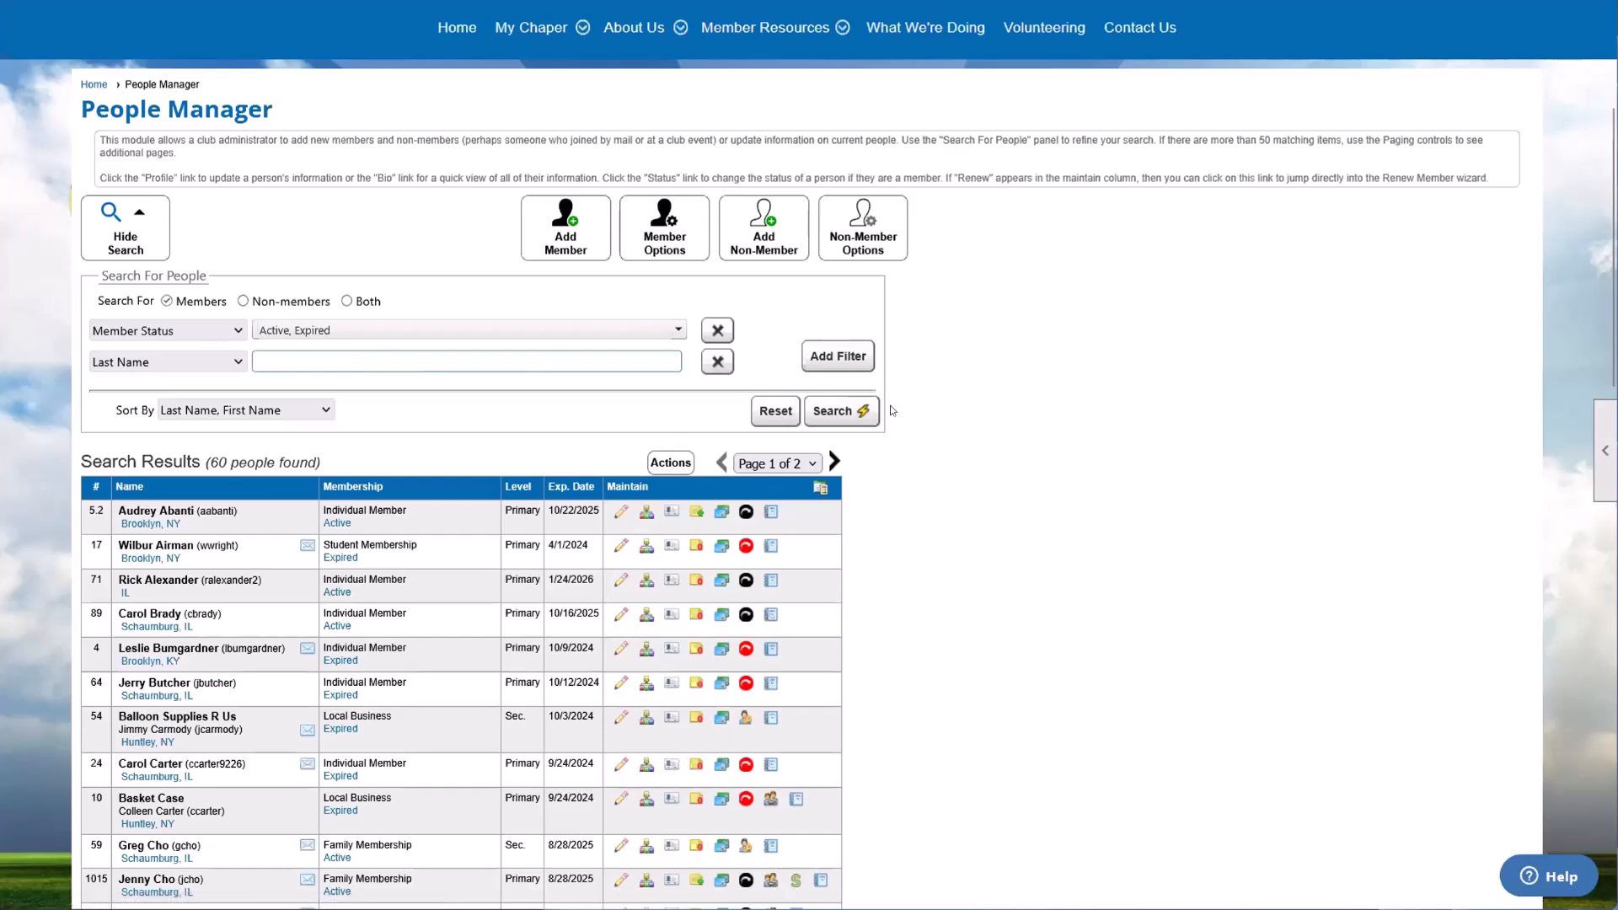
click(828, 424)
scroll(327, 462, down, 1)
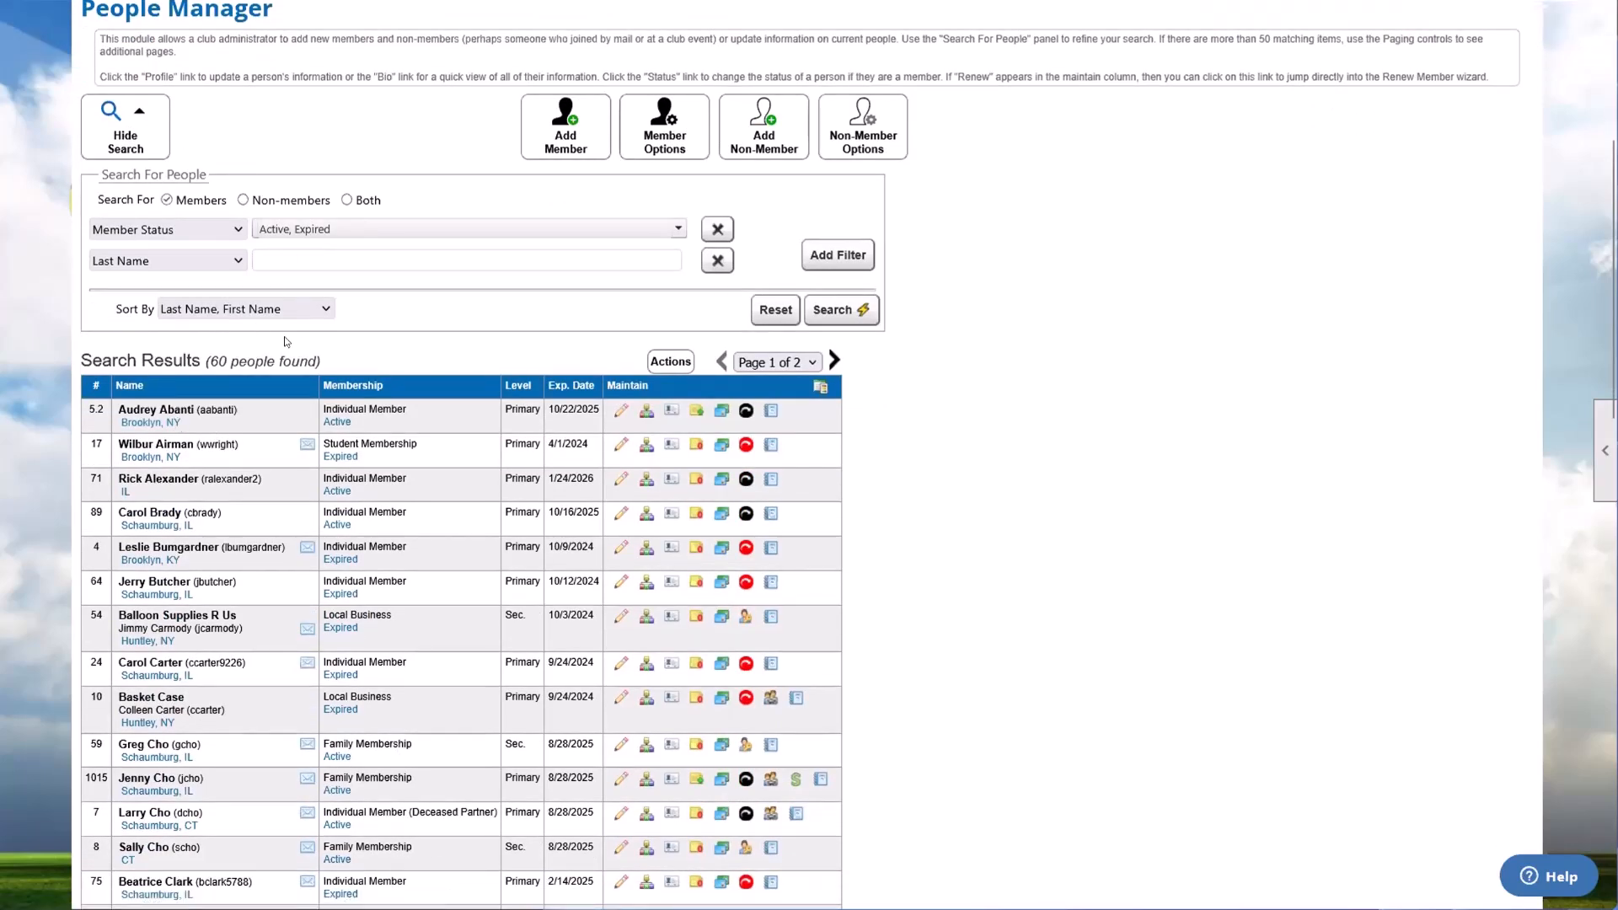
click(265, 260)
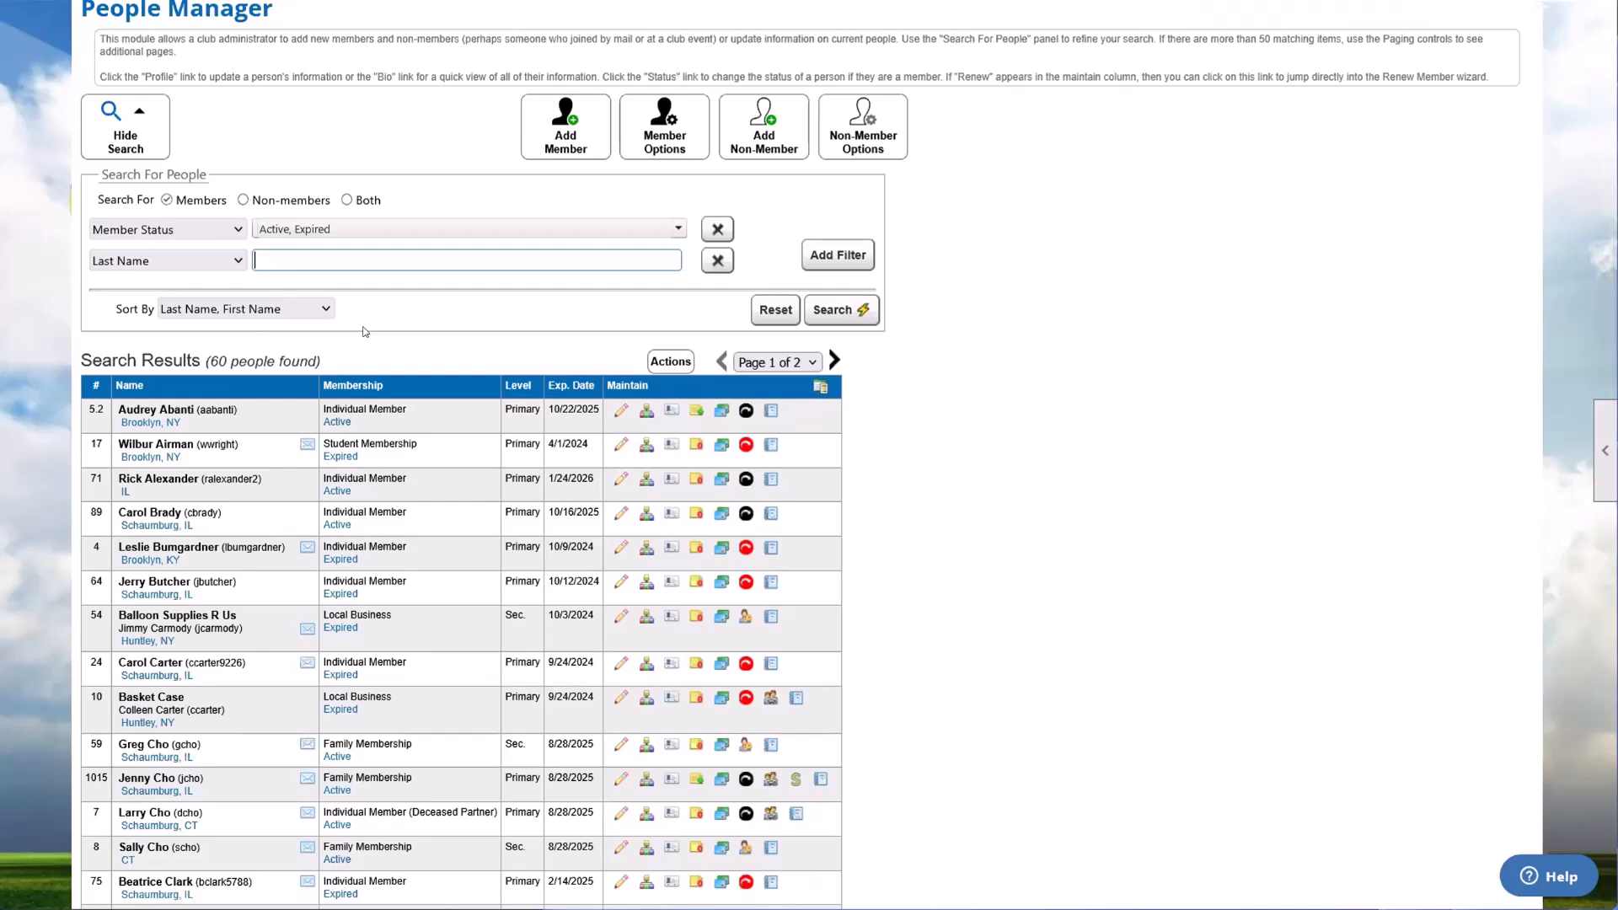
text(brady)
key(Return)
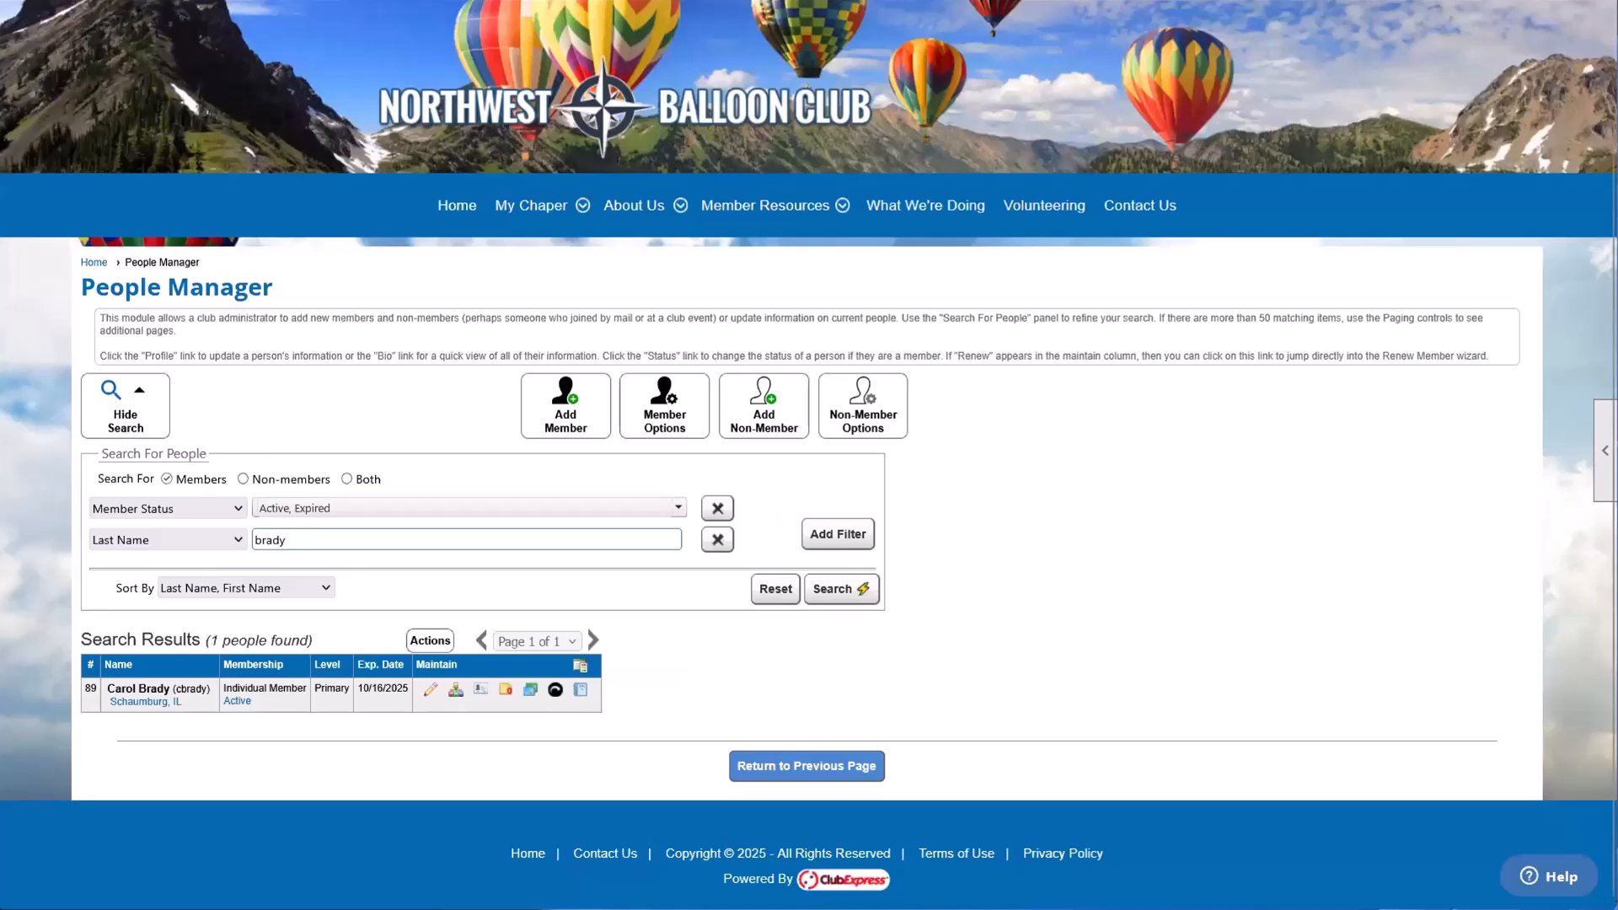
drag(106, 688, 202, 682)
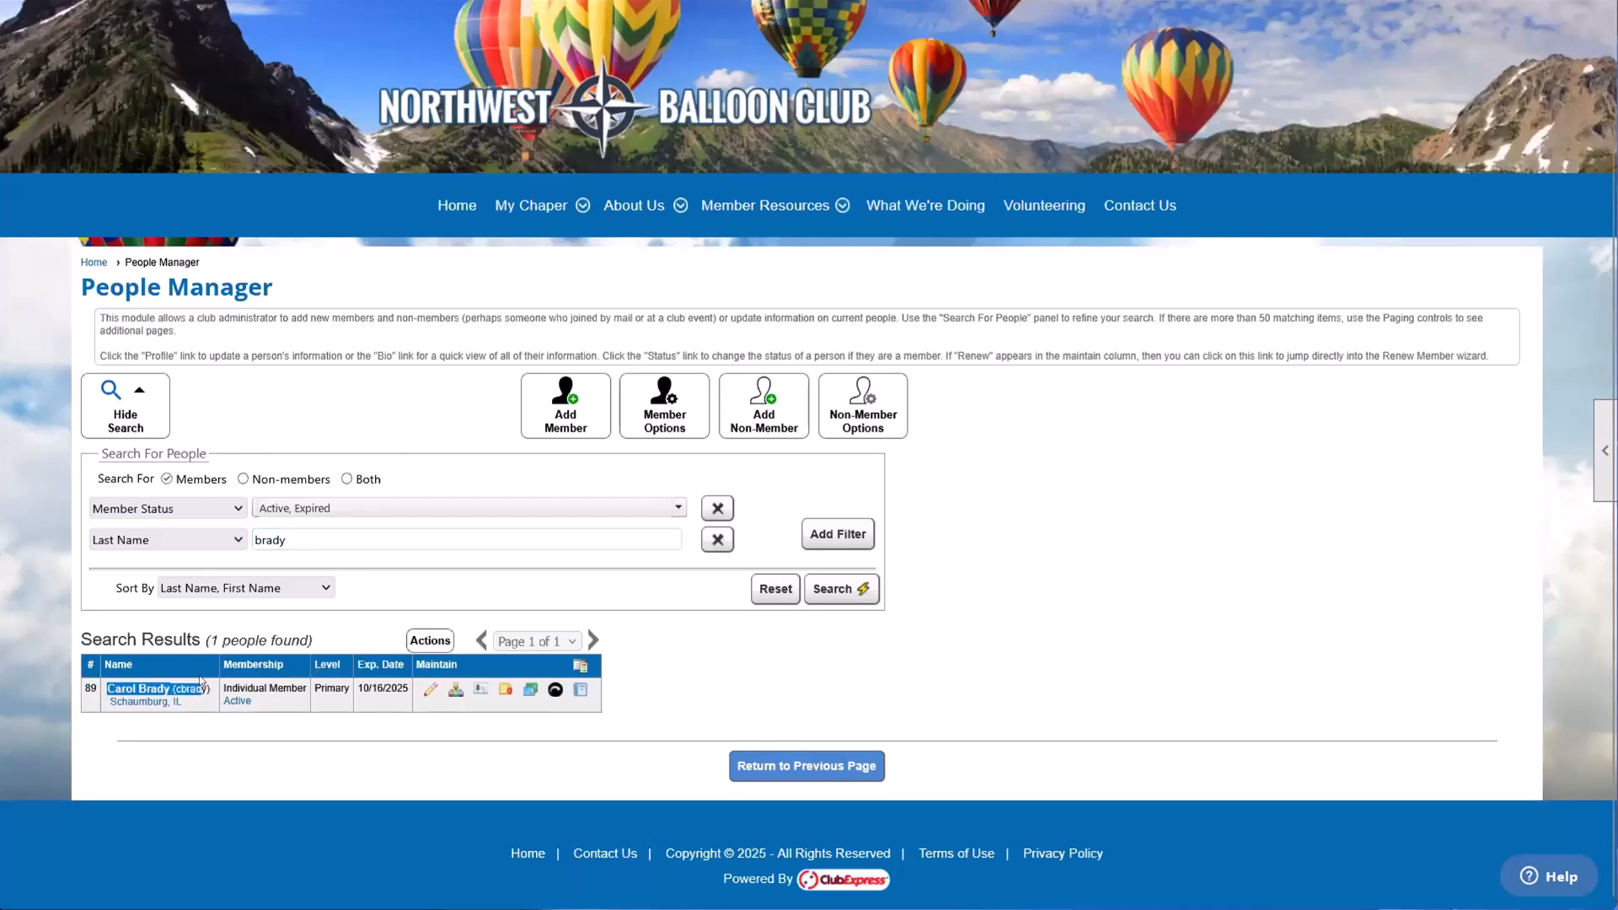
click(202, 682)
Step: Shorten the last-name filter text to its first four letters, and further to its first two
click(272, 536)
double_click(272, 538)
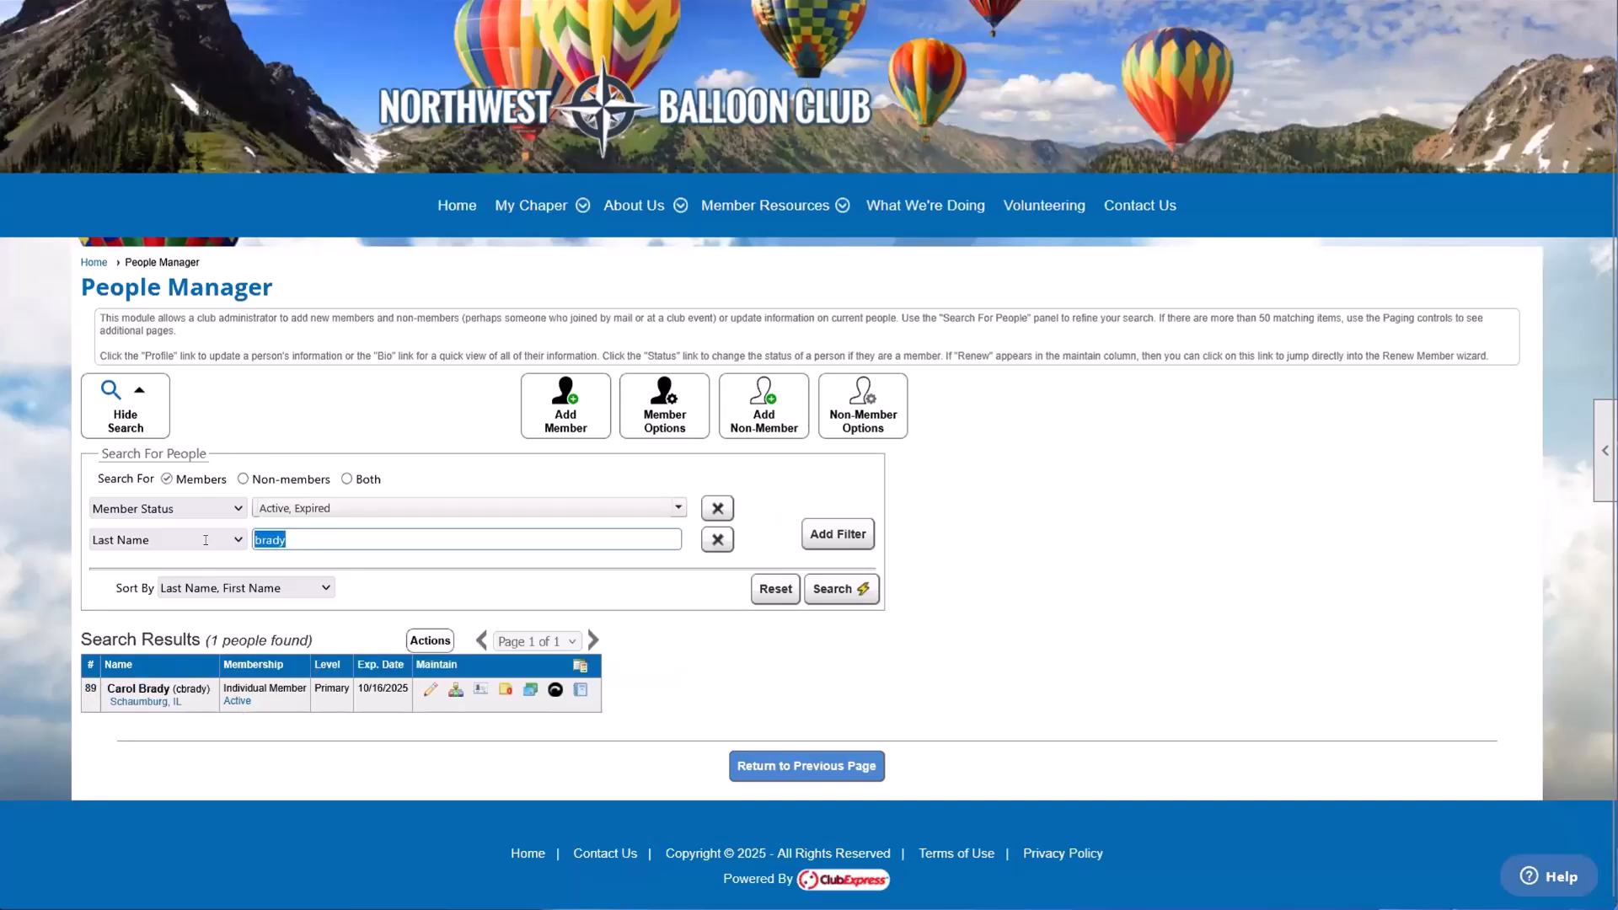
click(288, 540)
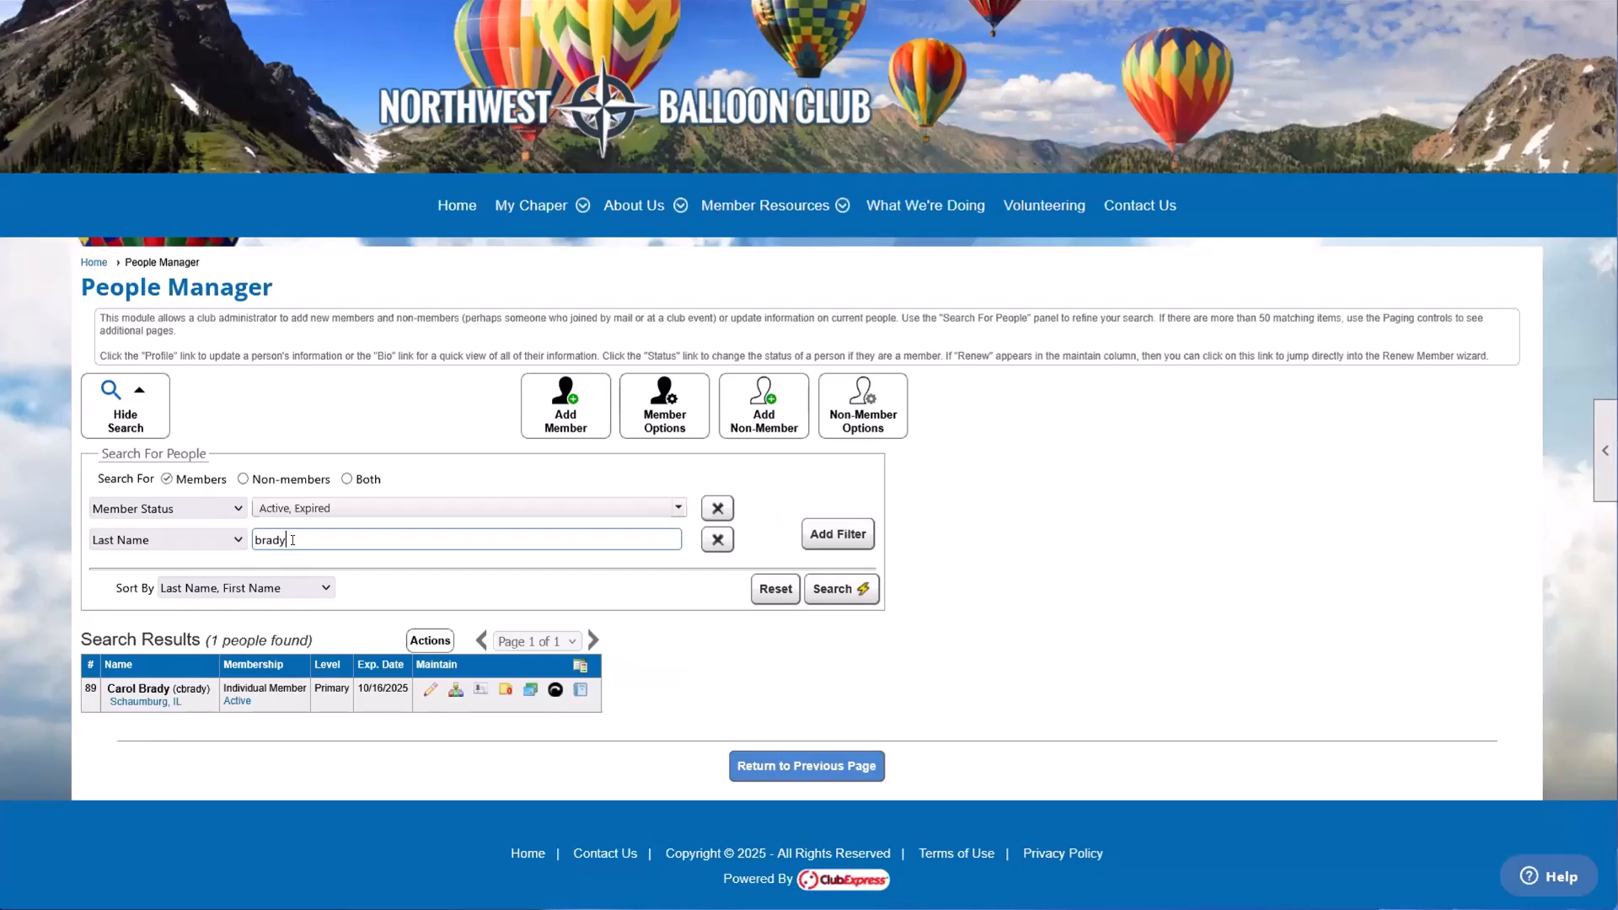
key(BackSpace)
key(BackSpace)
text(d)
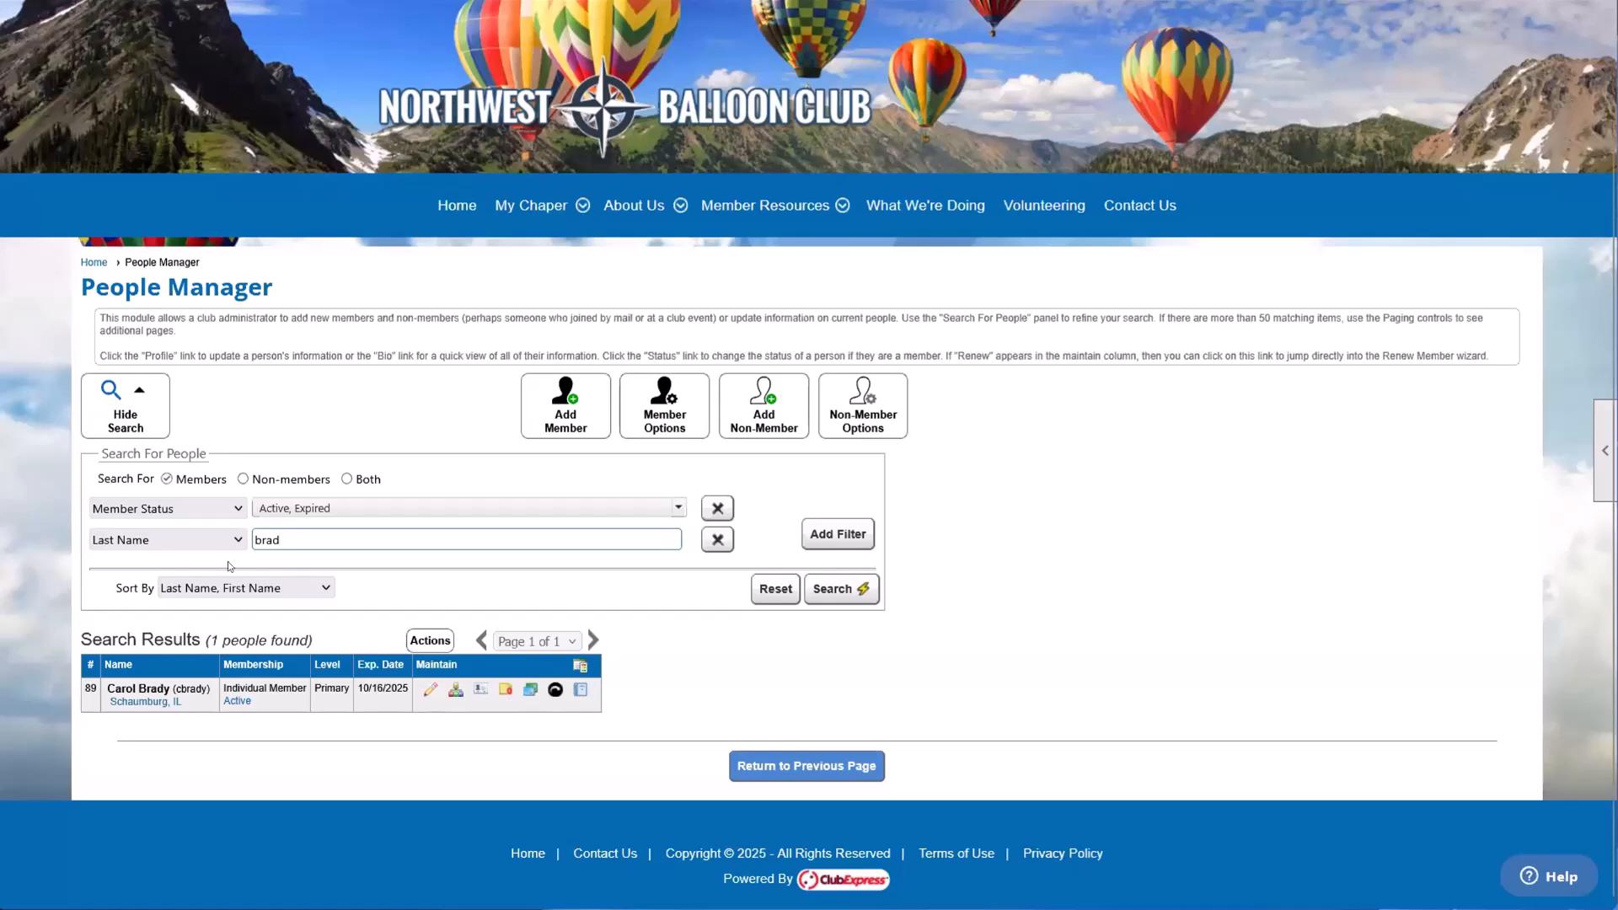
drag(139, 688, 157, 684)
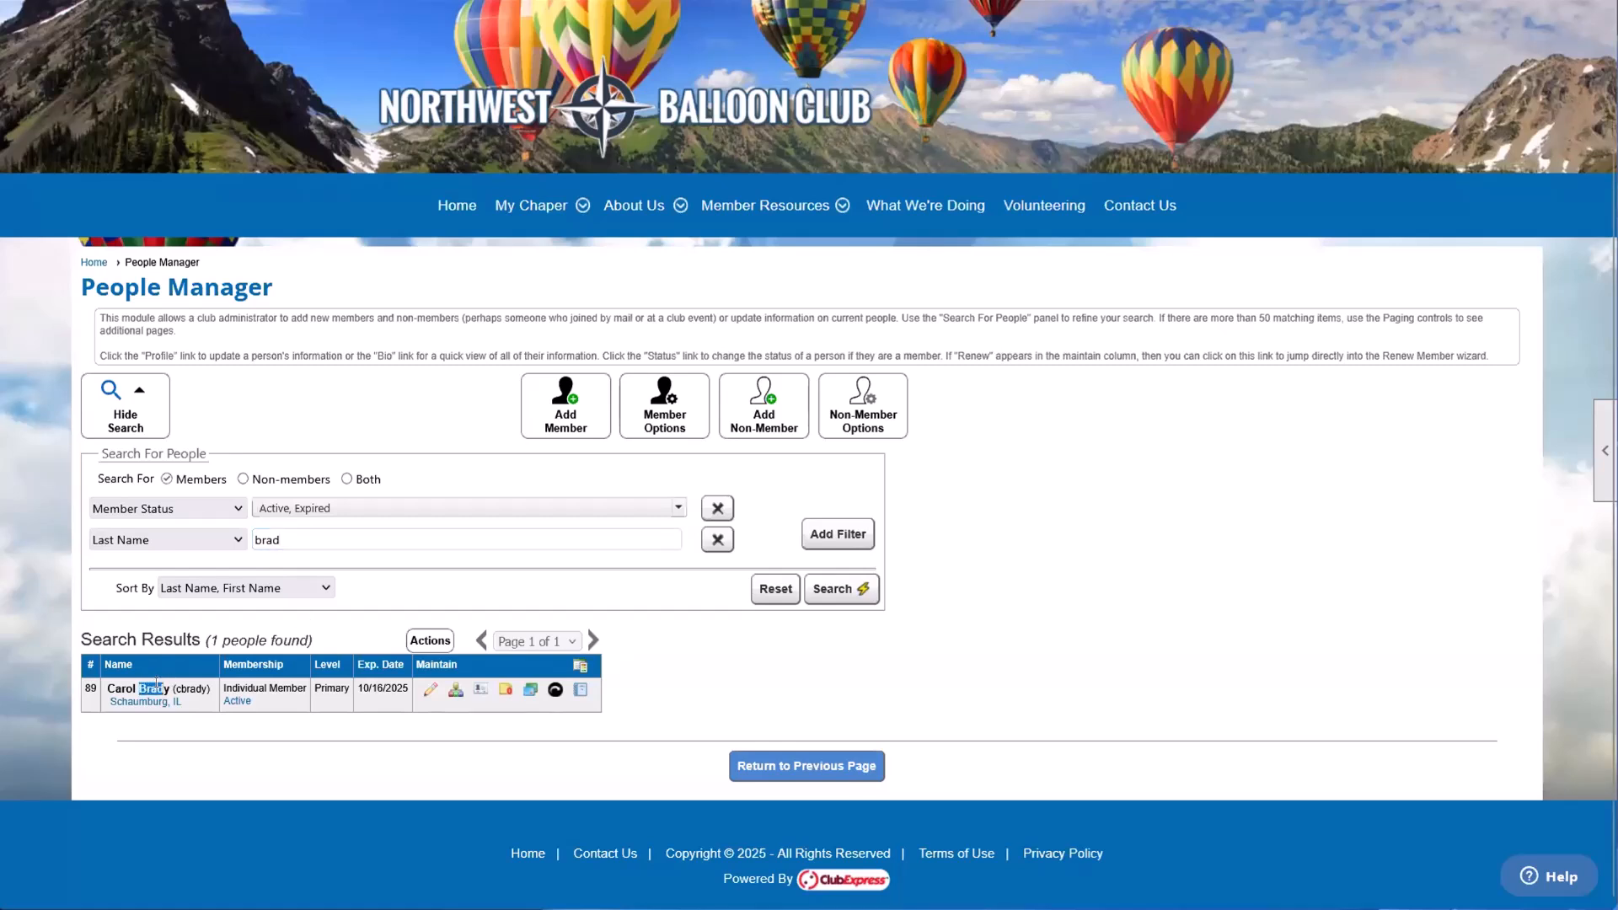
click(293, 532)
key(BackSpace)
key(BackSpace)
Step: Clear the search text from the Last Name filter in the Search For People panel
click(260, 539)
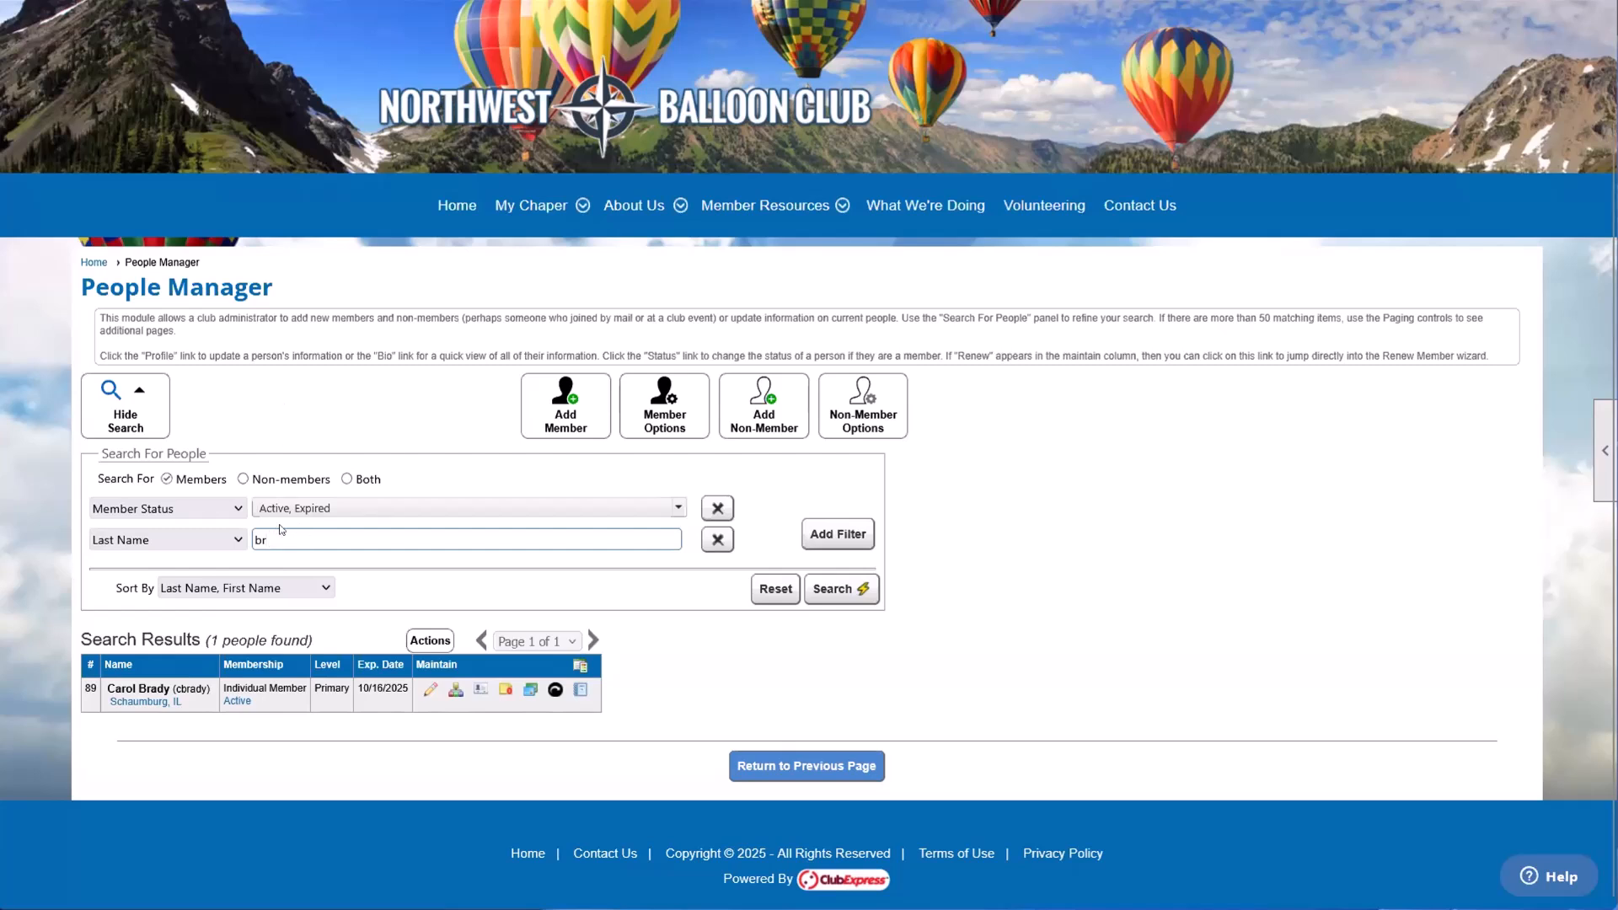
drag(278, 531, 257, 539)
key(BackSpace)
click(354, 563)
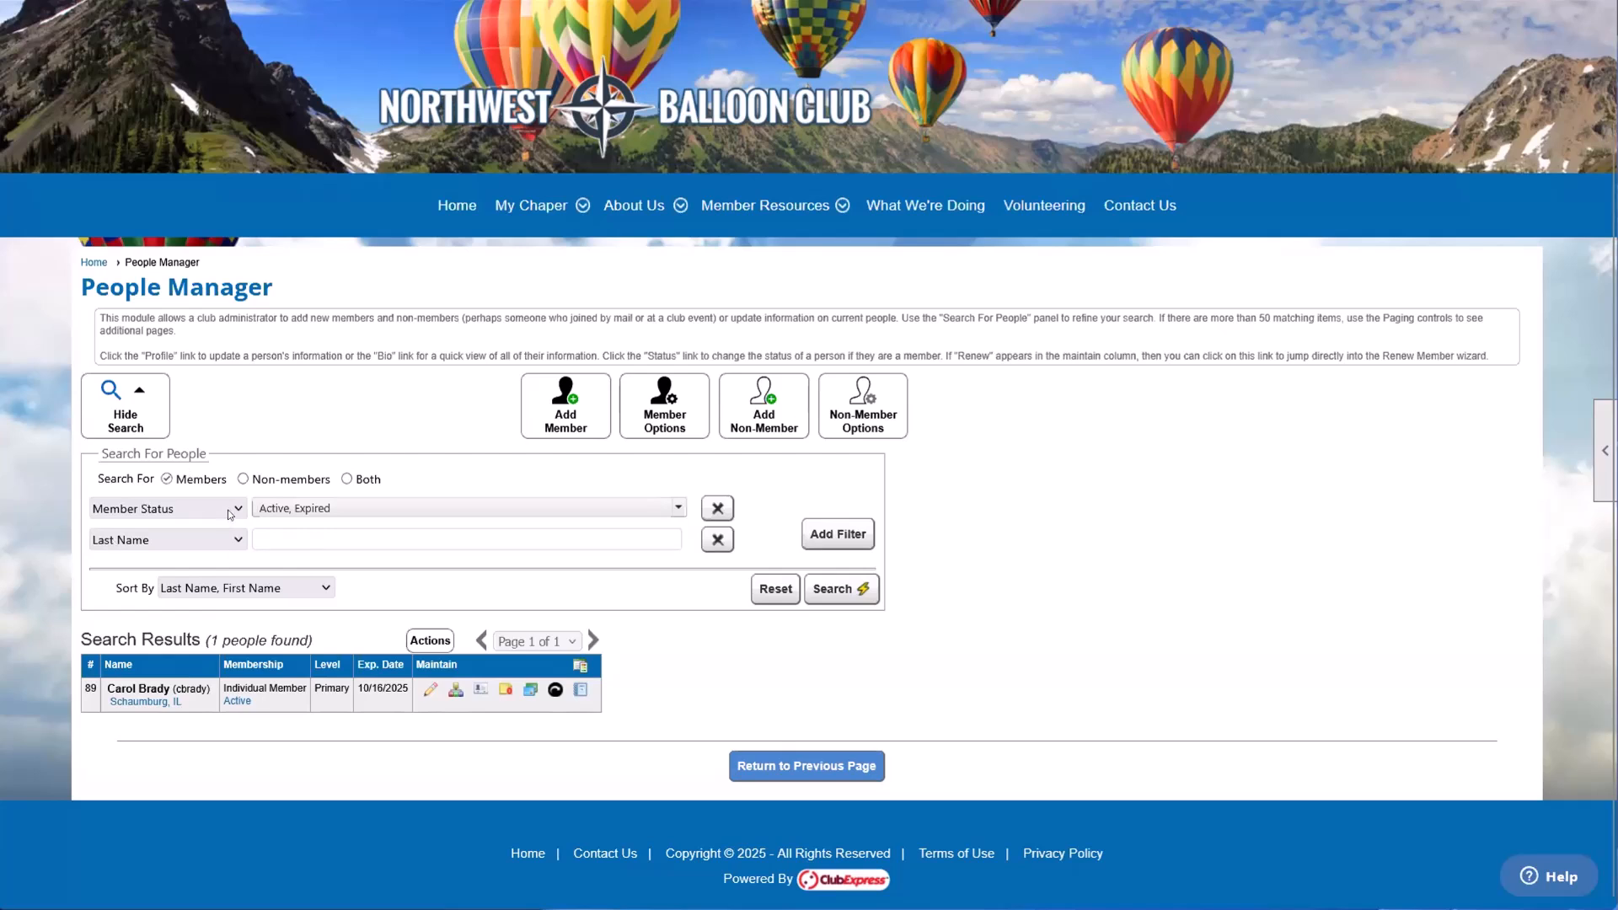
Step: Change the Last Name filter to Zip/Postal Code and search for members in 60606
click(190, 539)
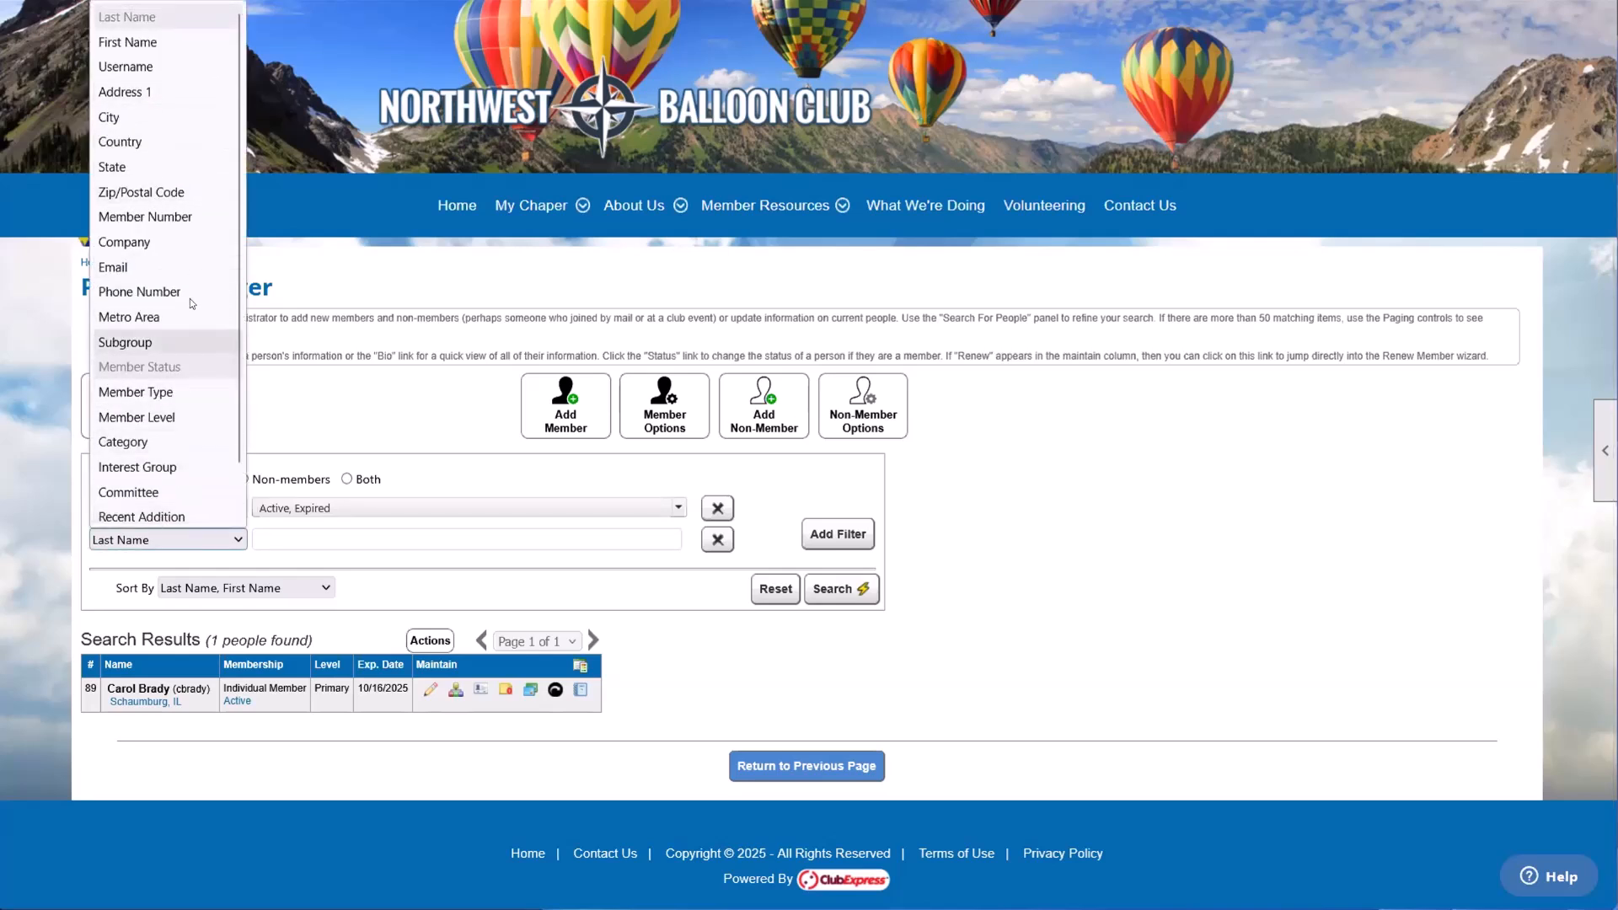
click(187, 193)
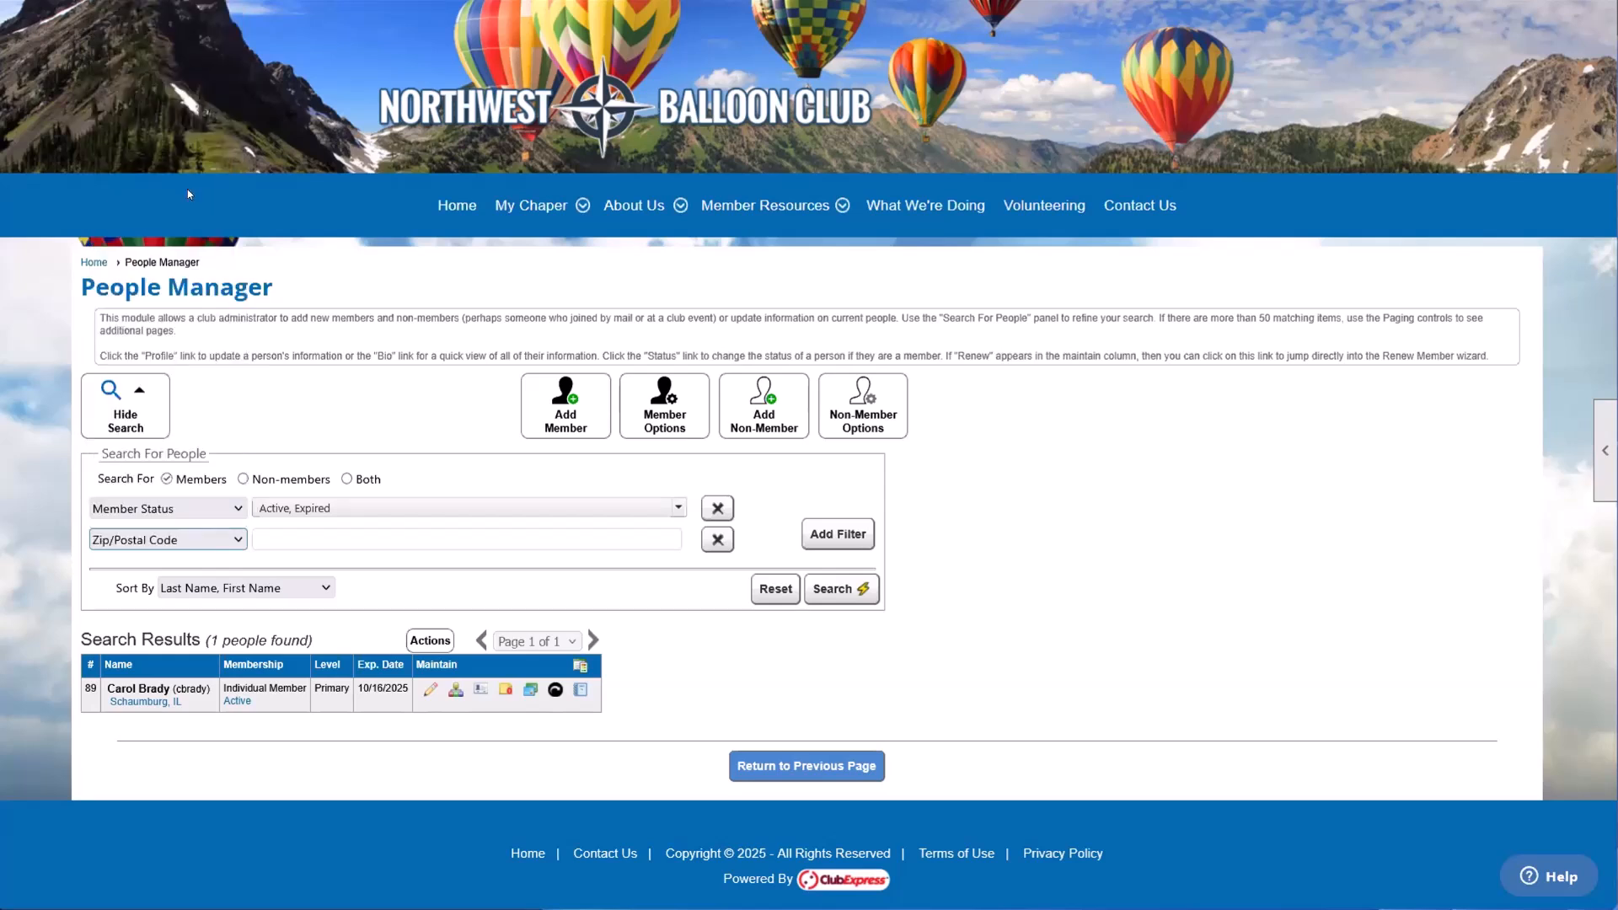
click(306, 541)
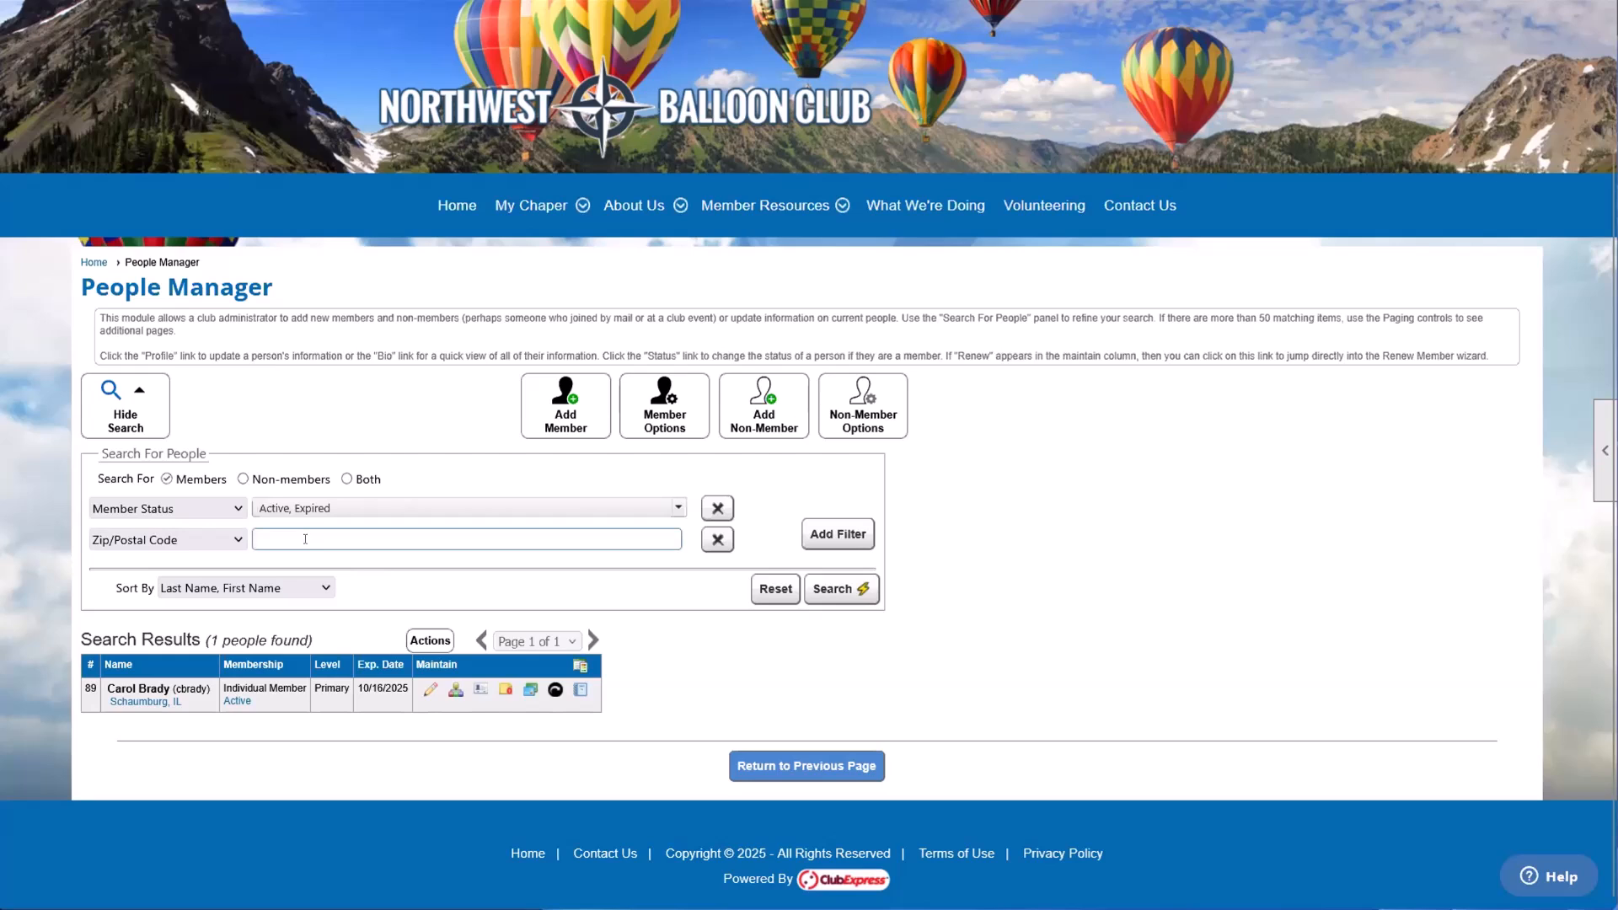
text(60606)
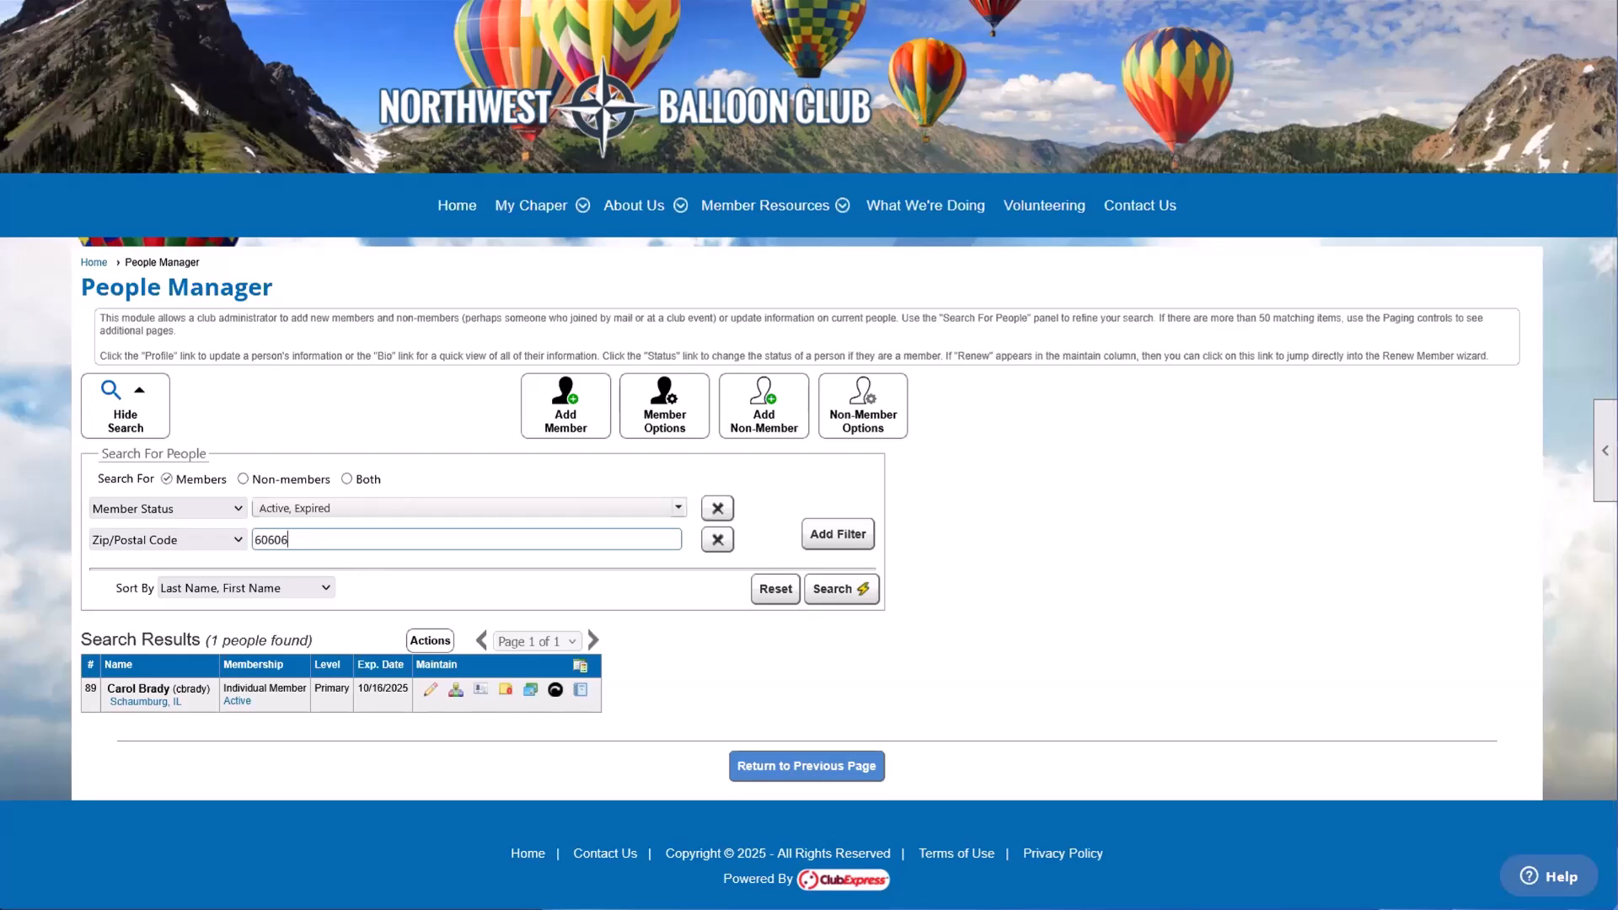
double_click(271, 553)
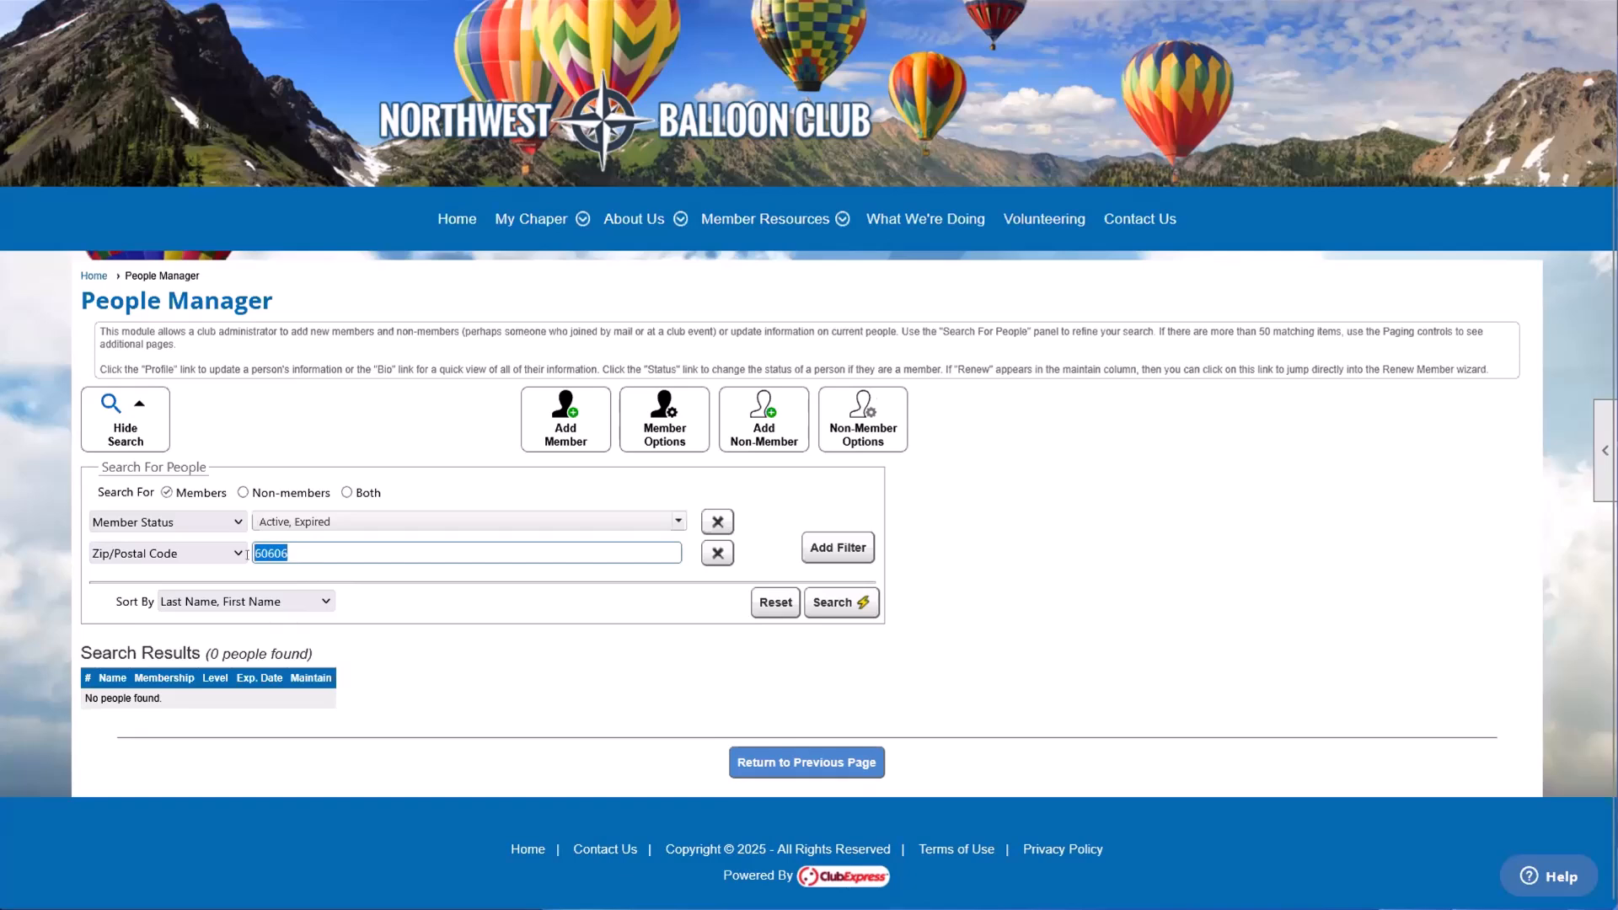
Step: Change the Zip/Postal Code filter to Member Type and search for Staff, Gold Sponsor and Gold Level Member
click(229, 554)
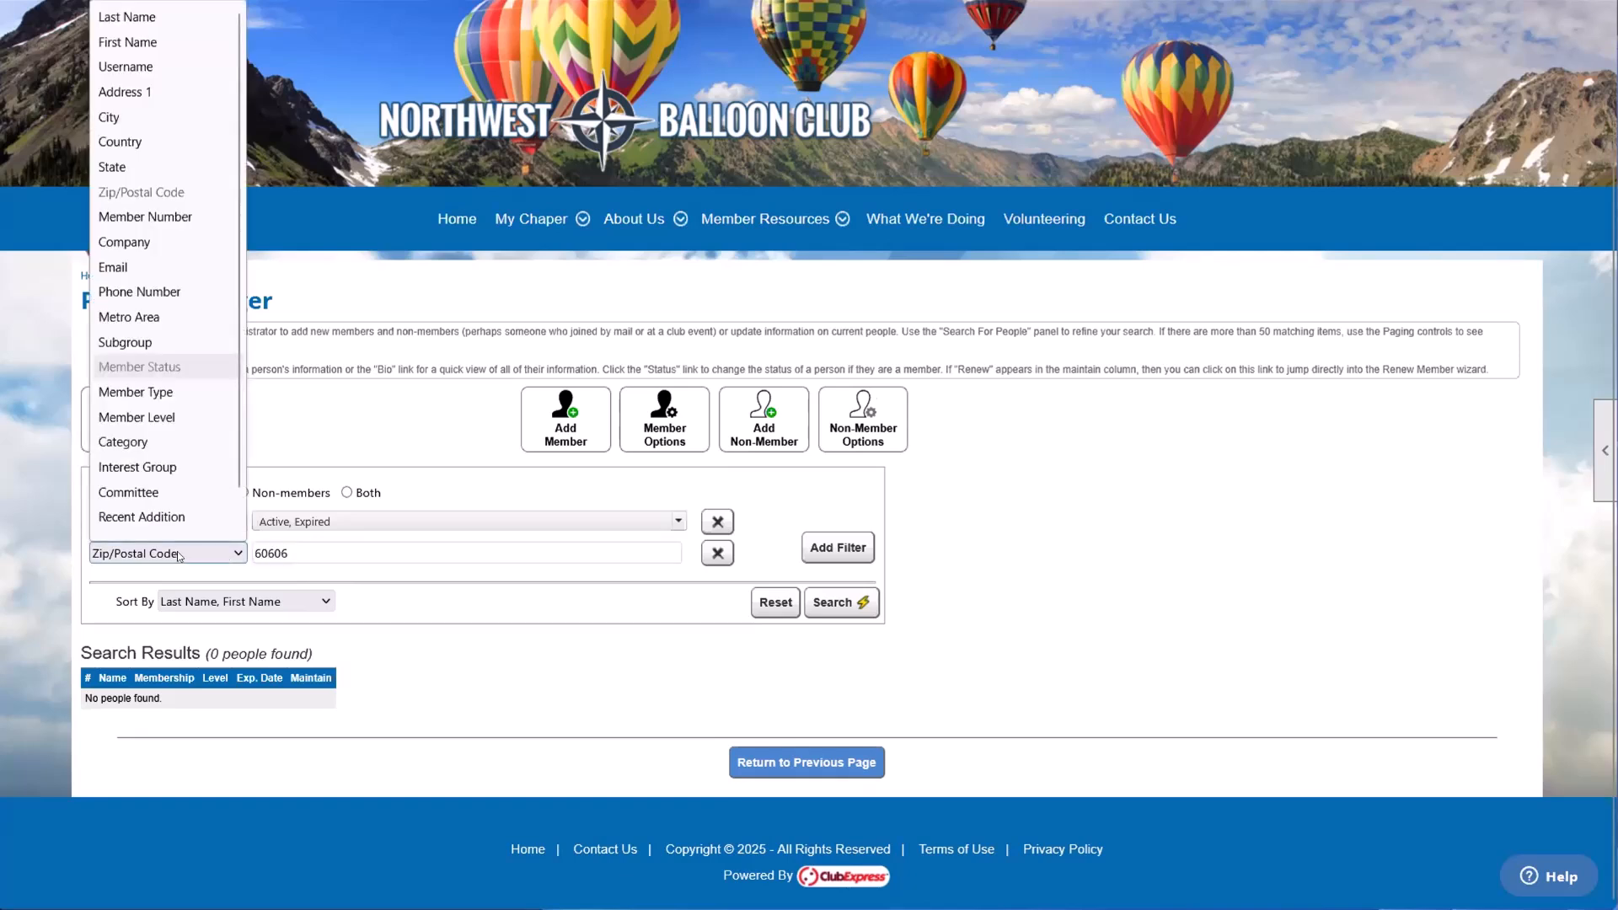
click(189, 396)
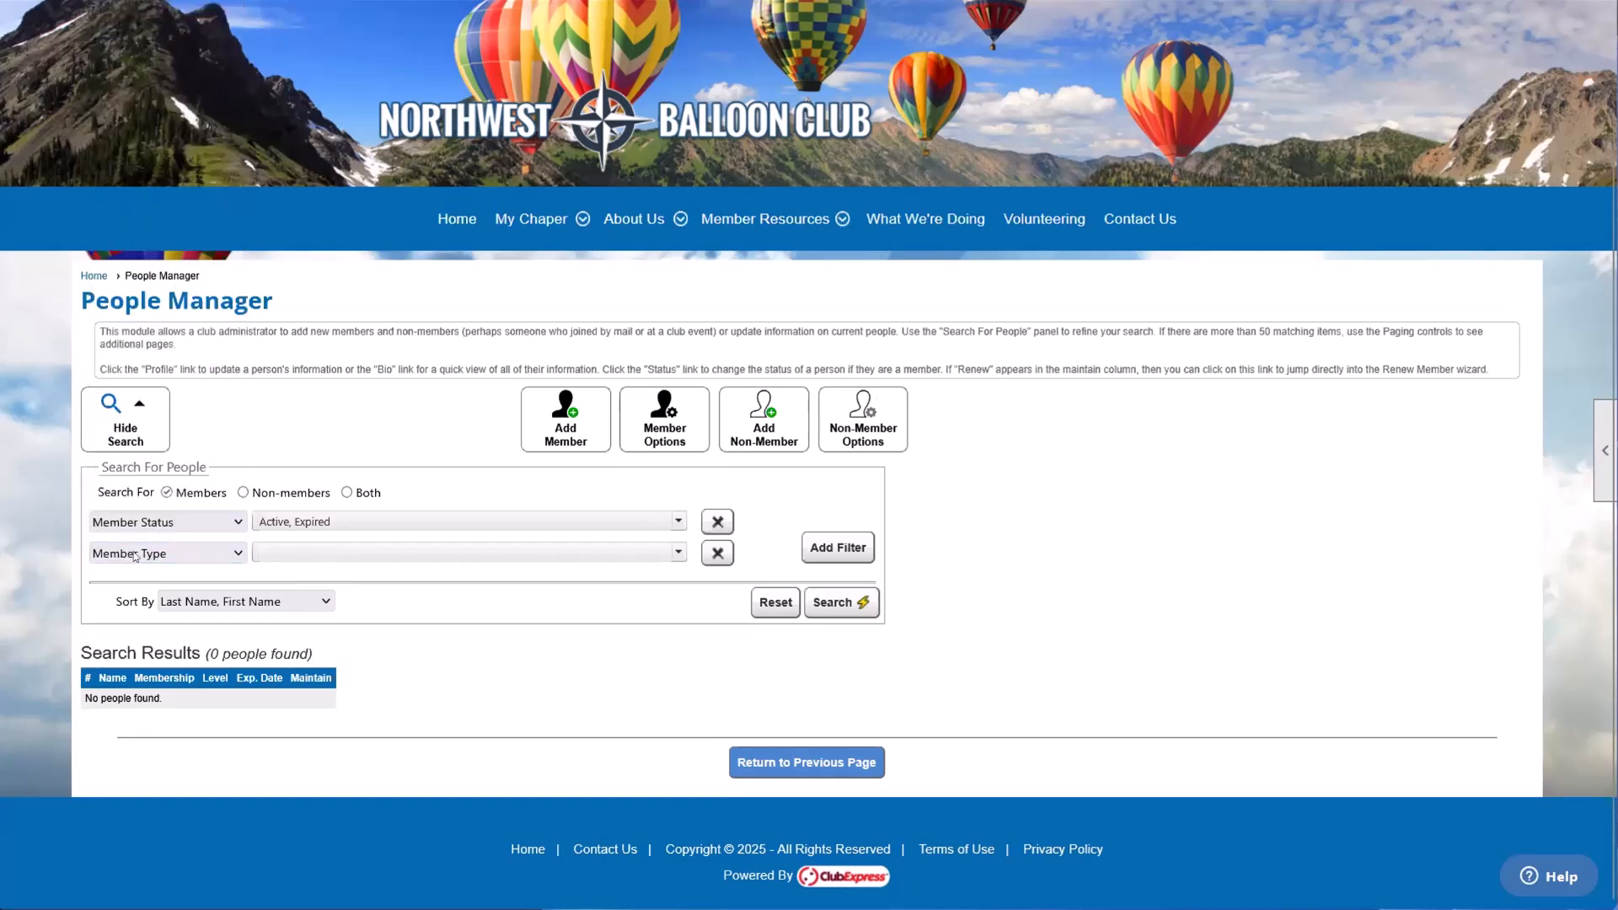
click(272, 559)
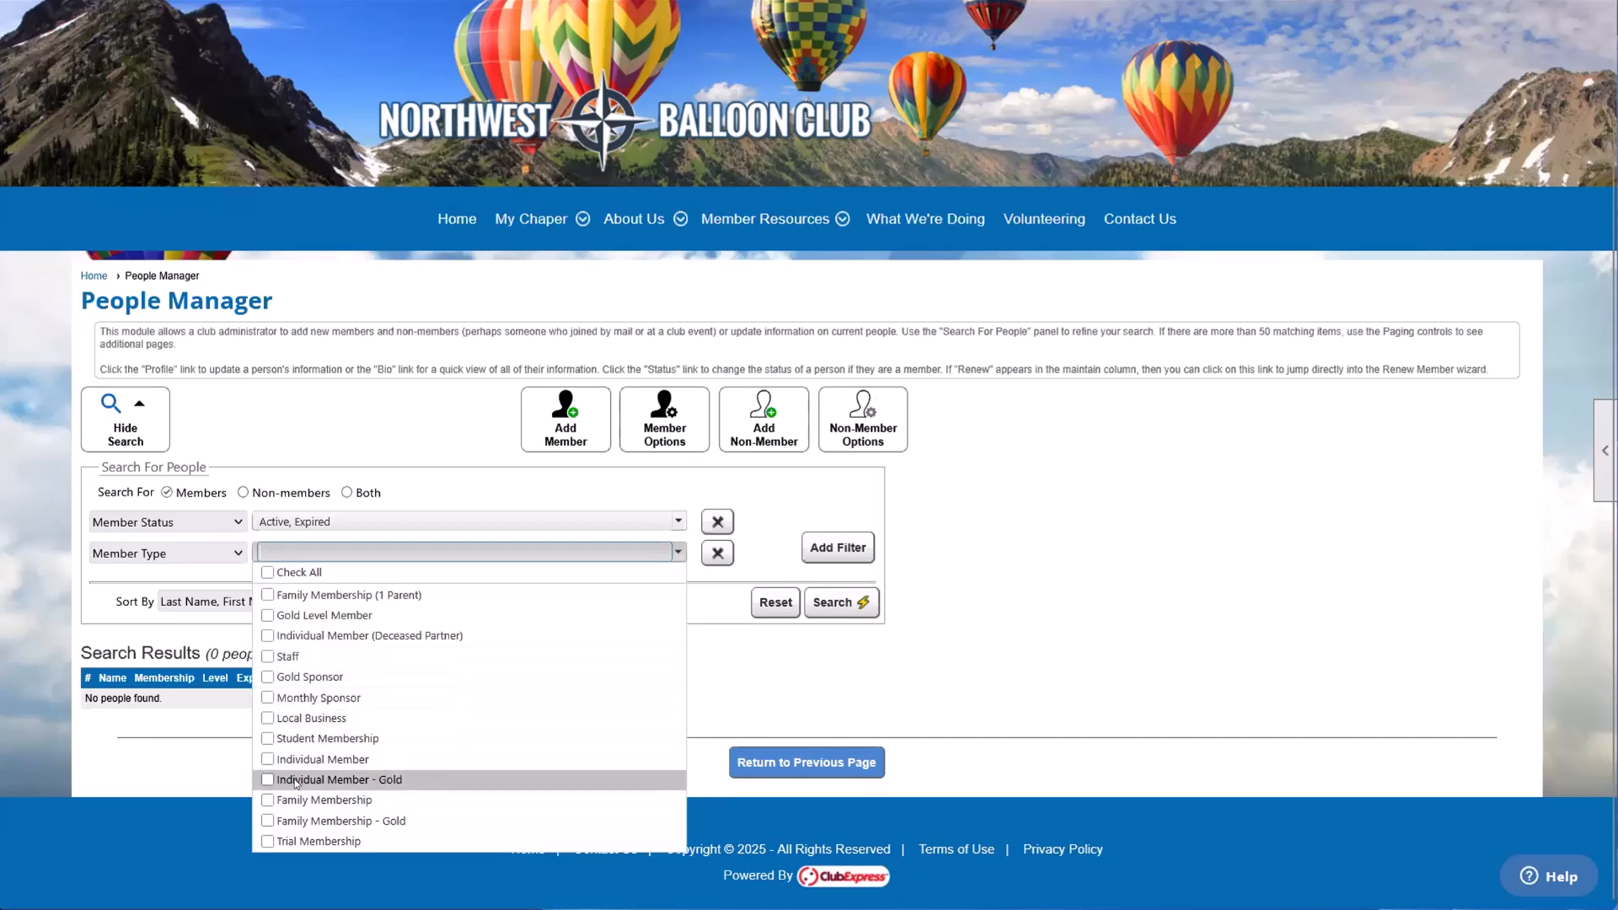
click(389, 659)
click(362, 676)
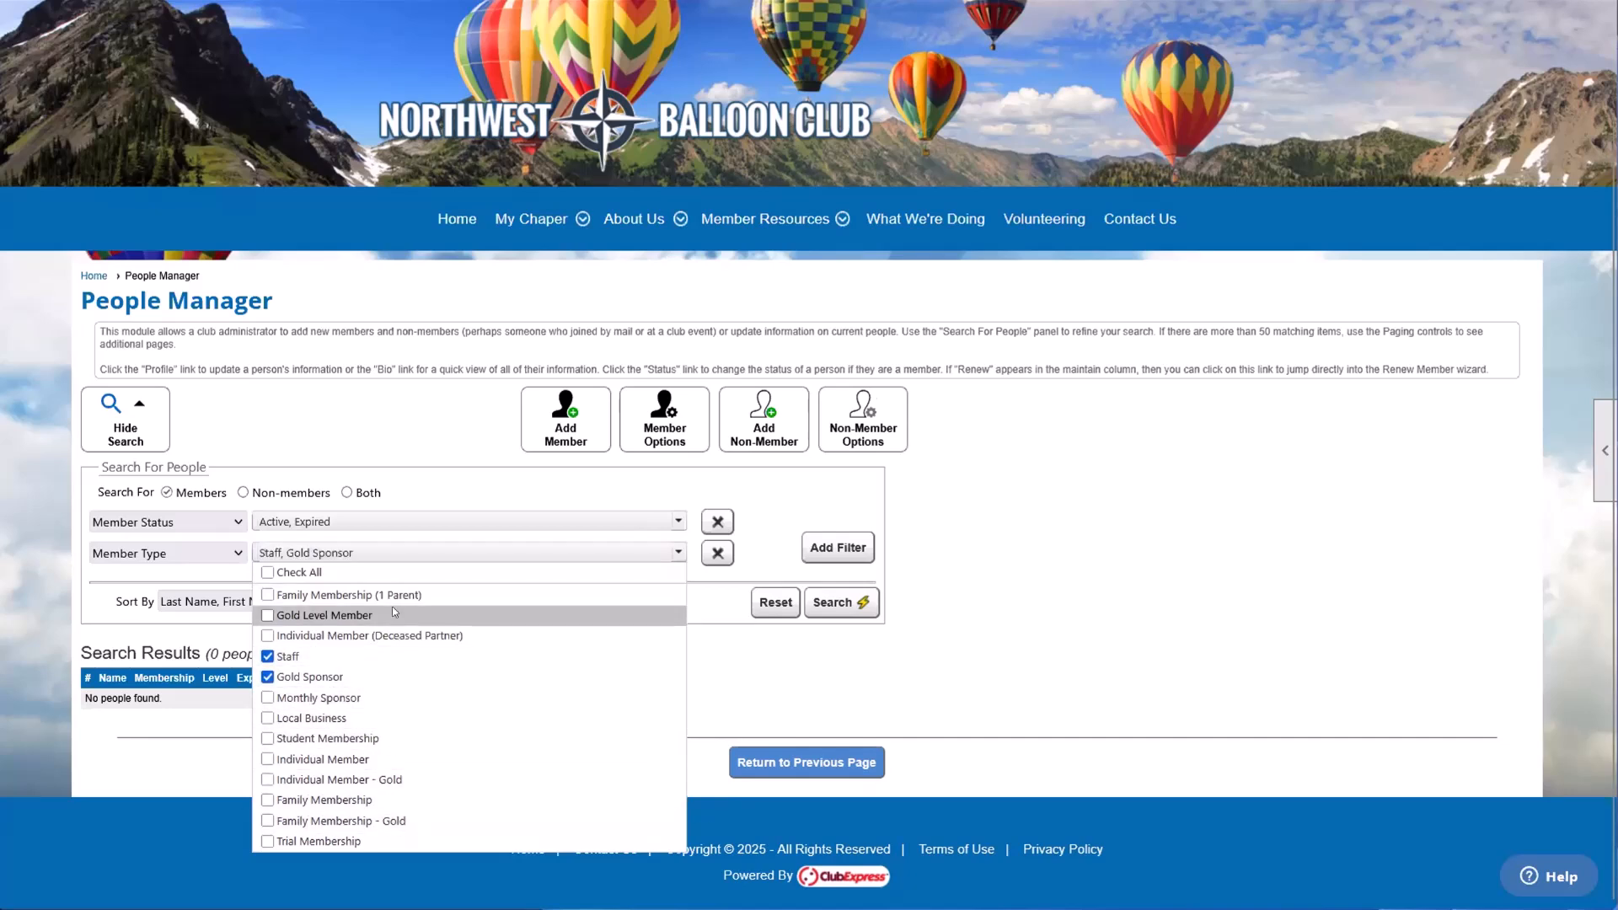
click(526, 619)
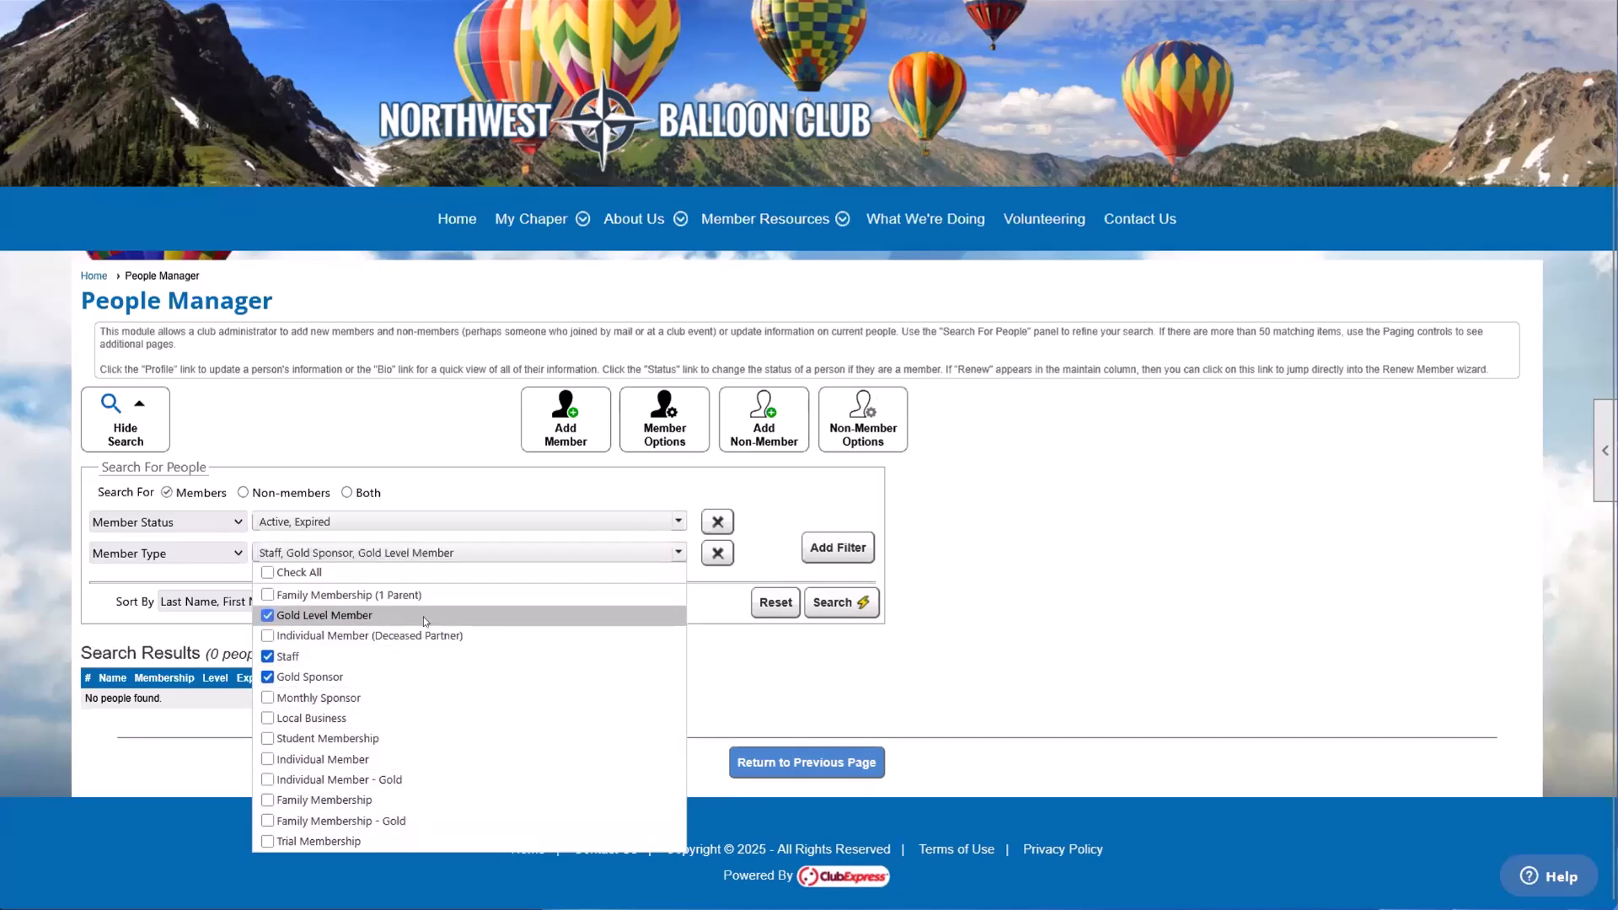
click(840, 607)
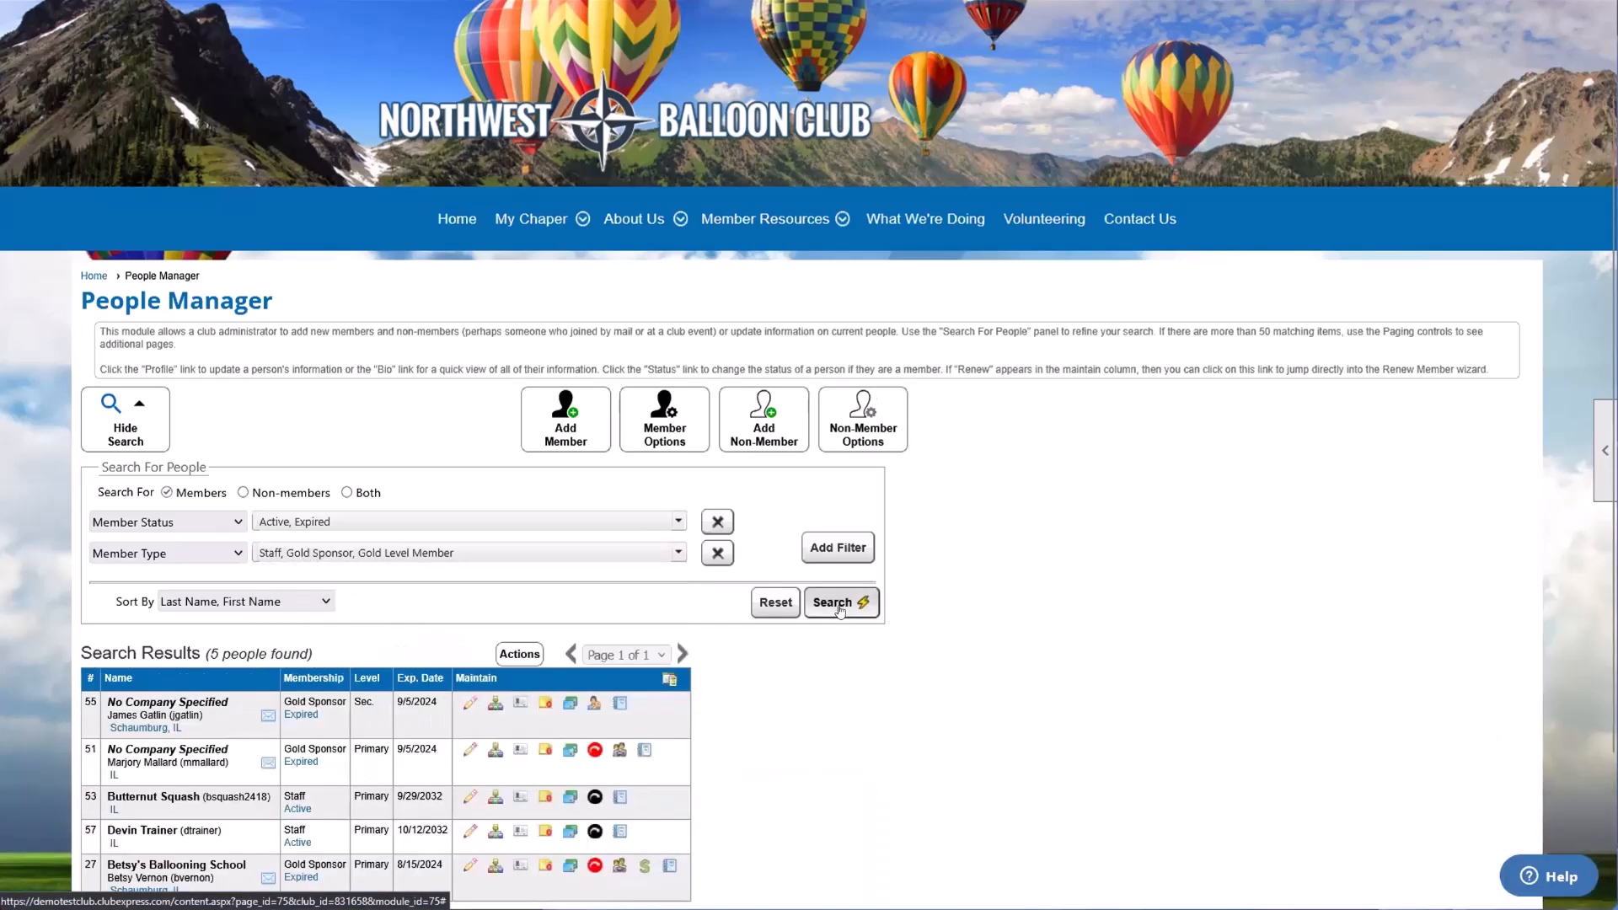
Step: Replace the Member Type filter with Recent Addition, search for members added within 30 days, and set the period to 90 days
click(295, 553)
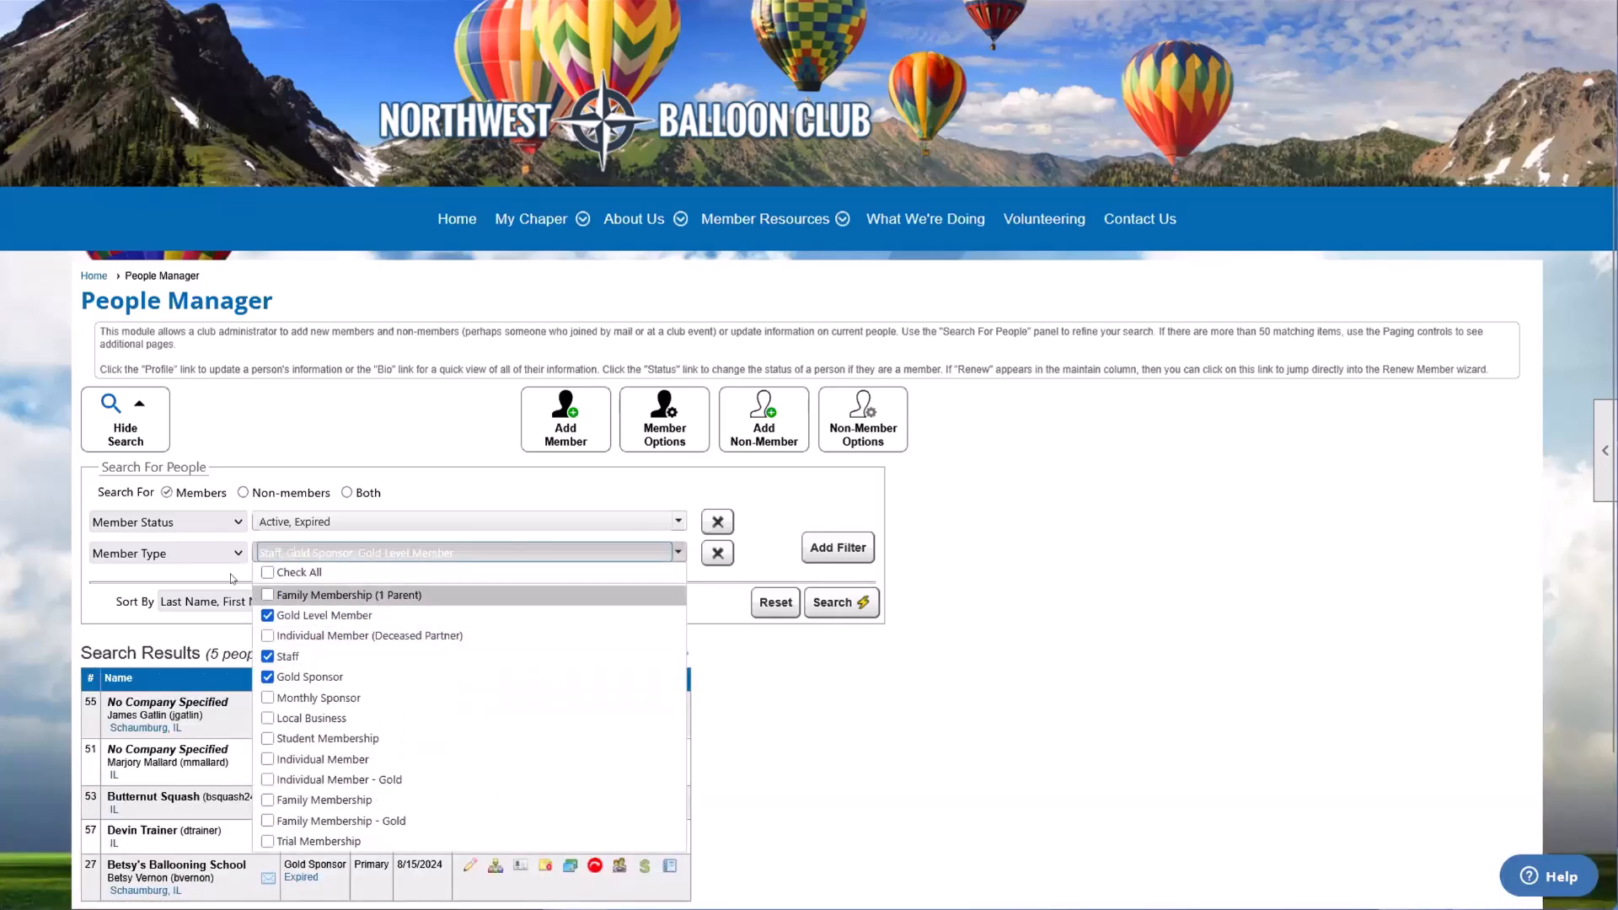
click(206, 555)
scroll(190, 316, down, 1)
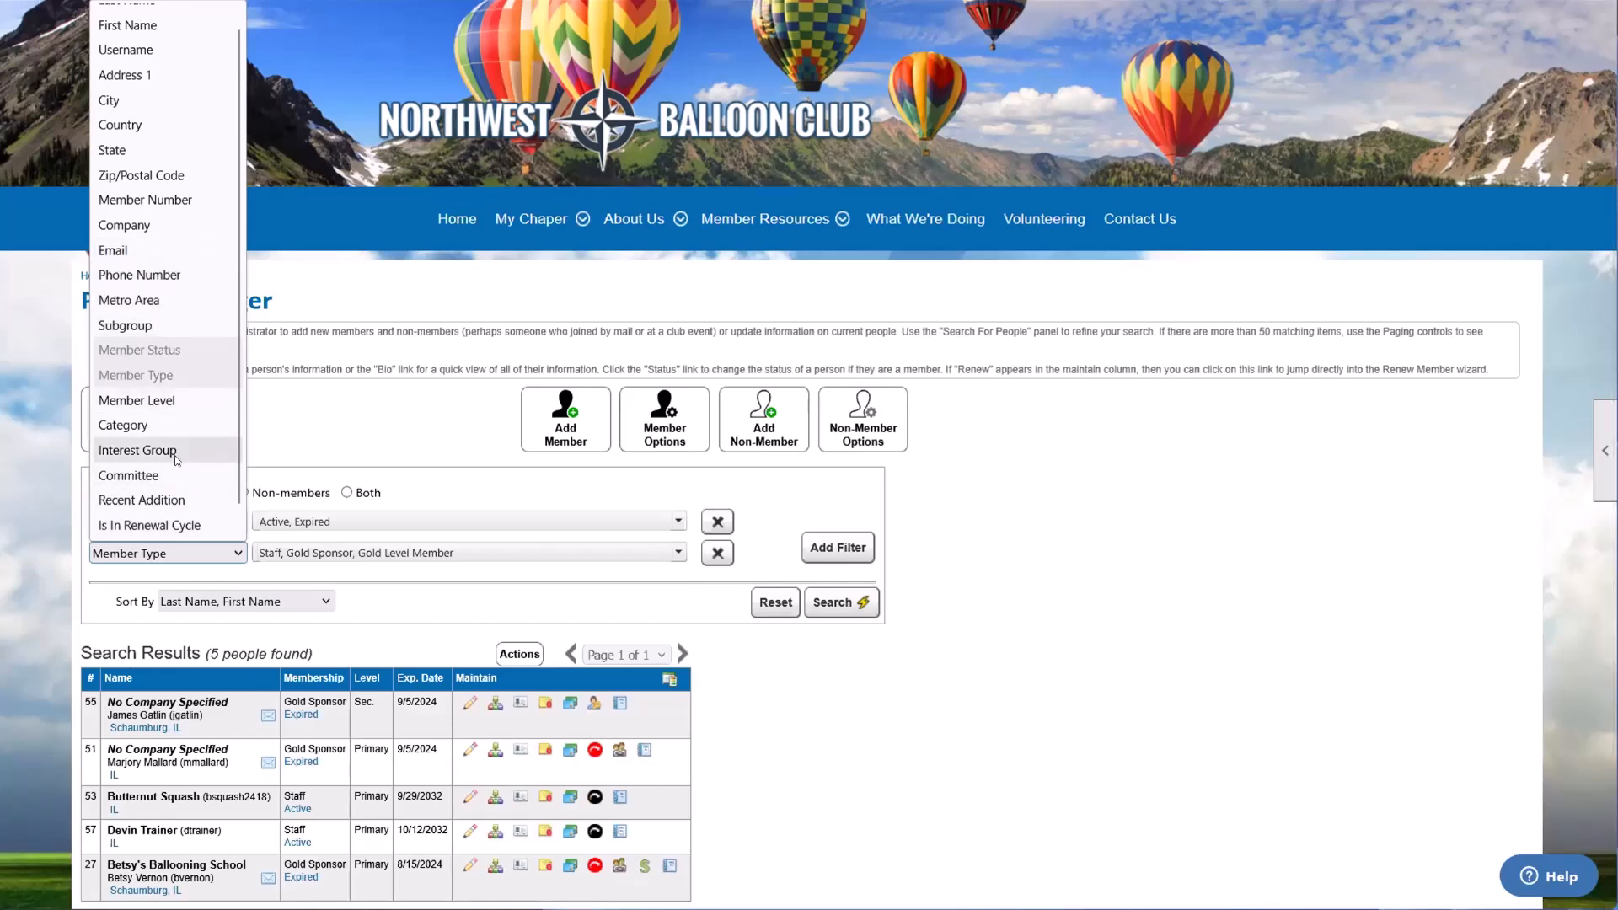
scroll(168, 220, up, 1)
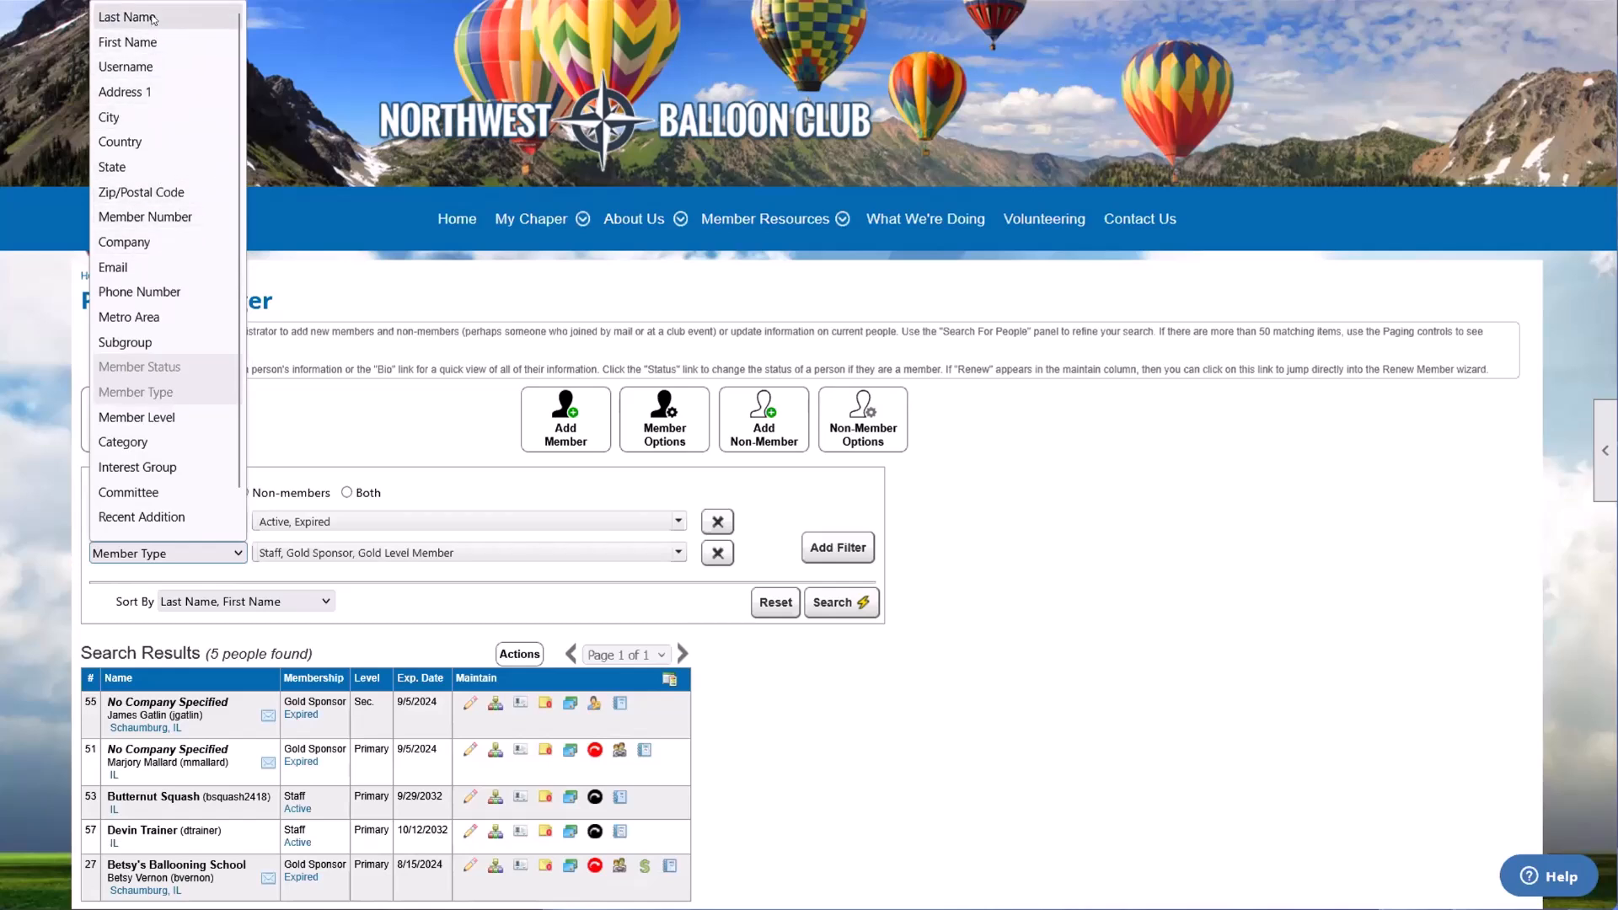
scroll(167, 300, down, 1)
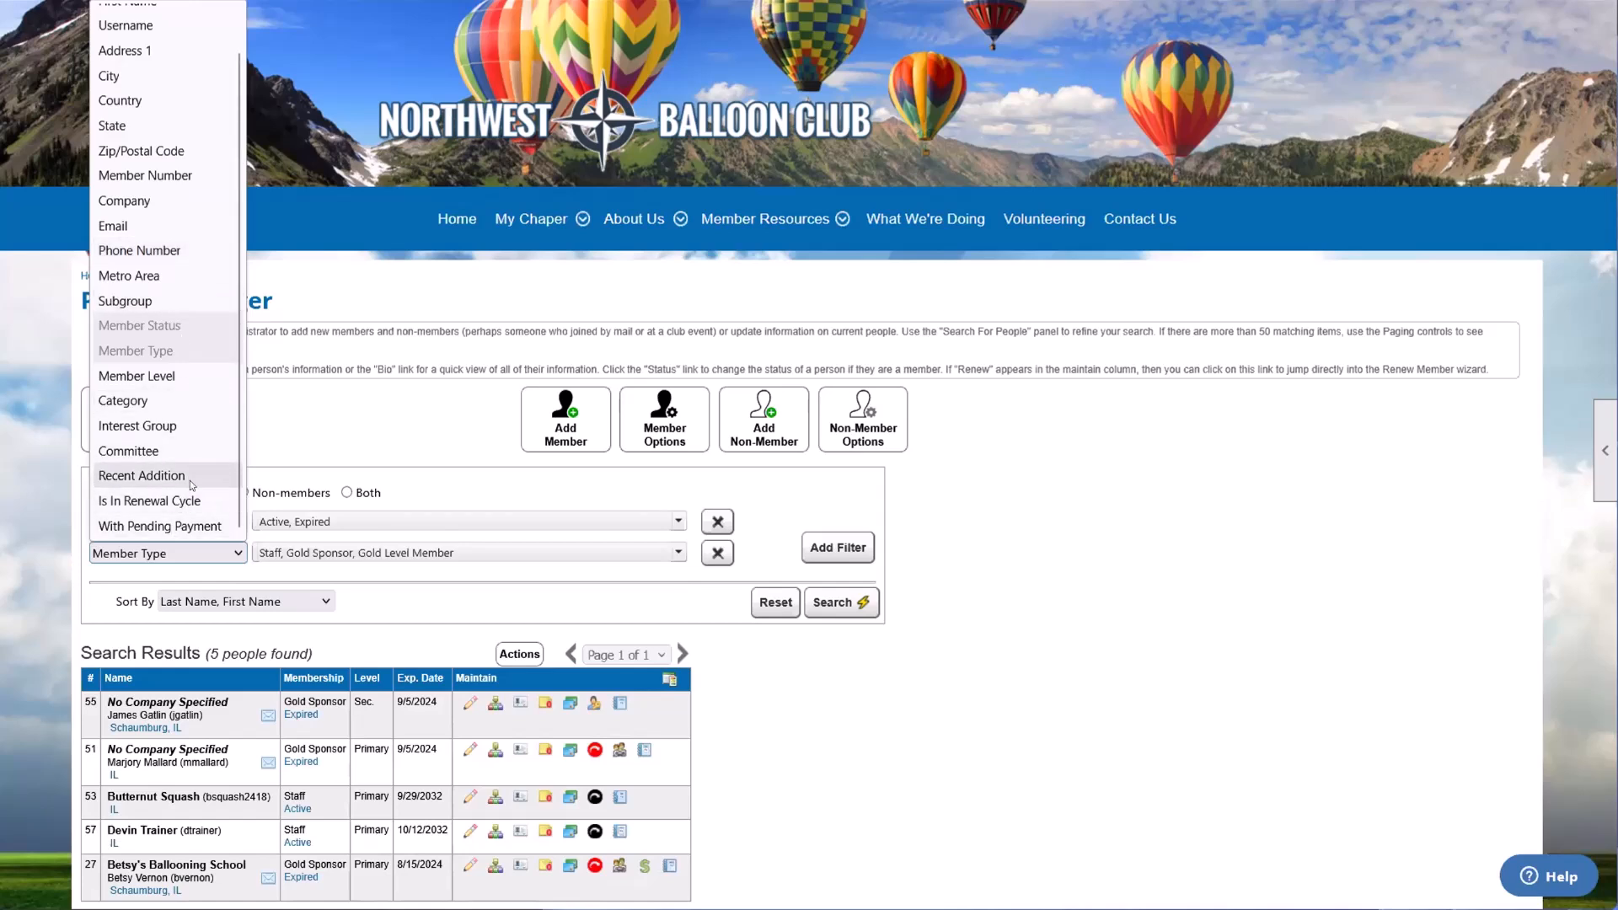
click(140, 485)
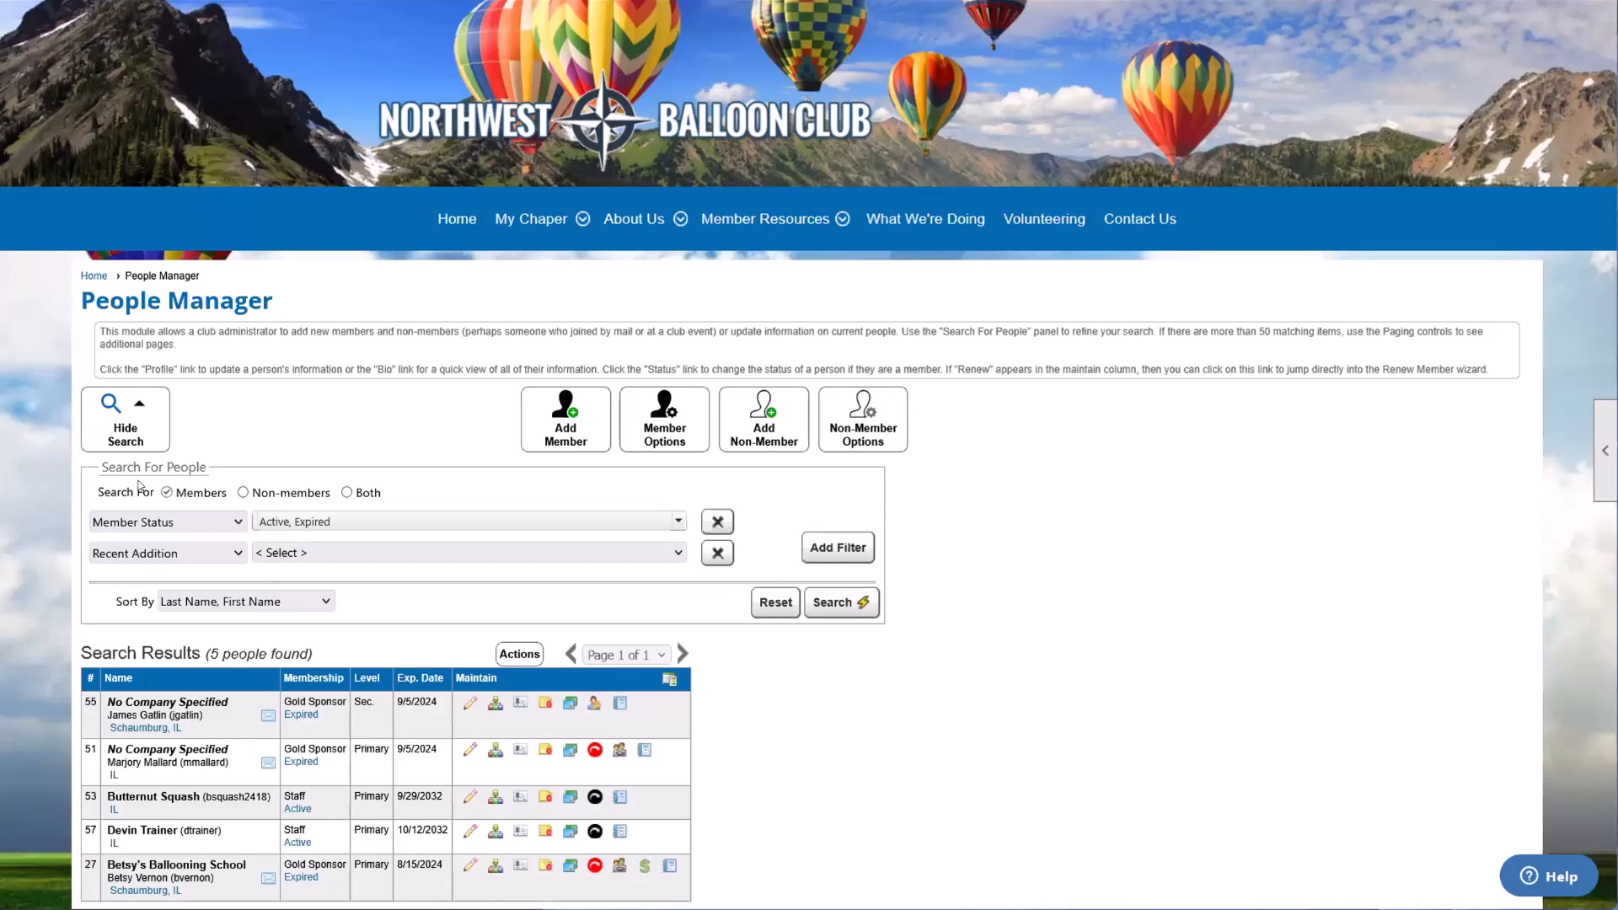
click(300, 554)
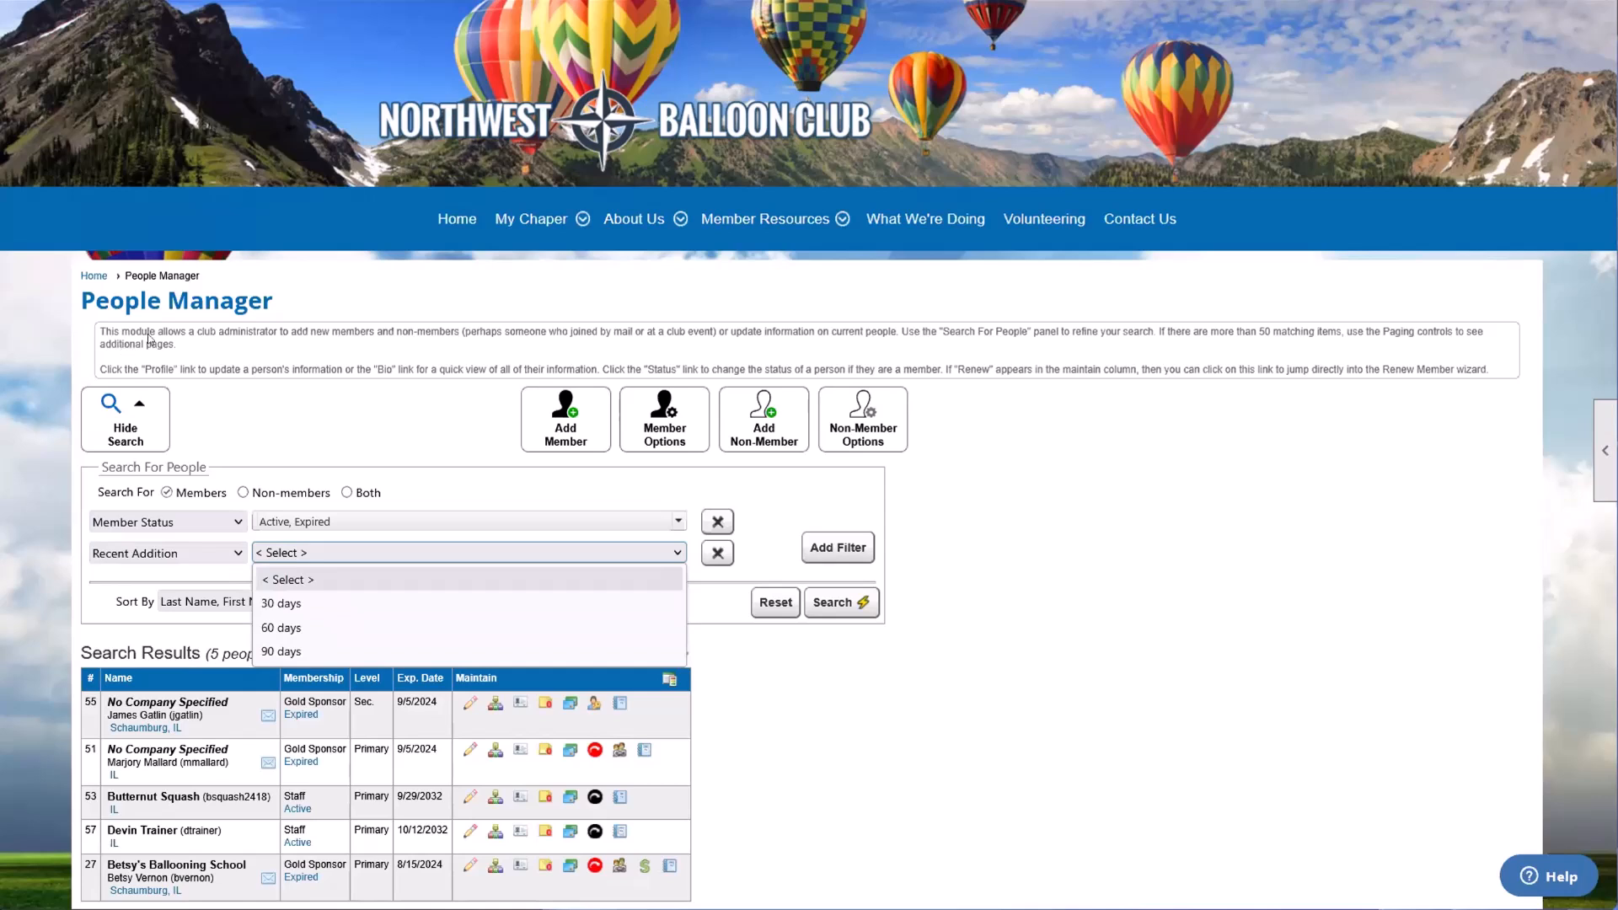
click(278, 603)
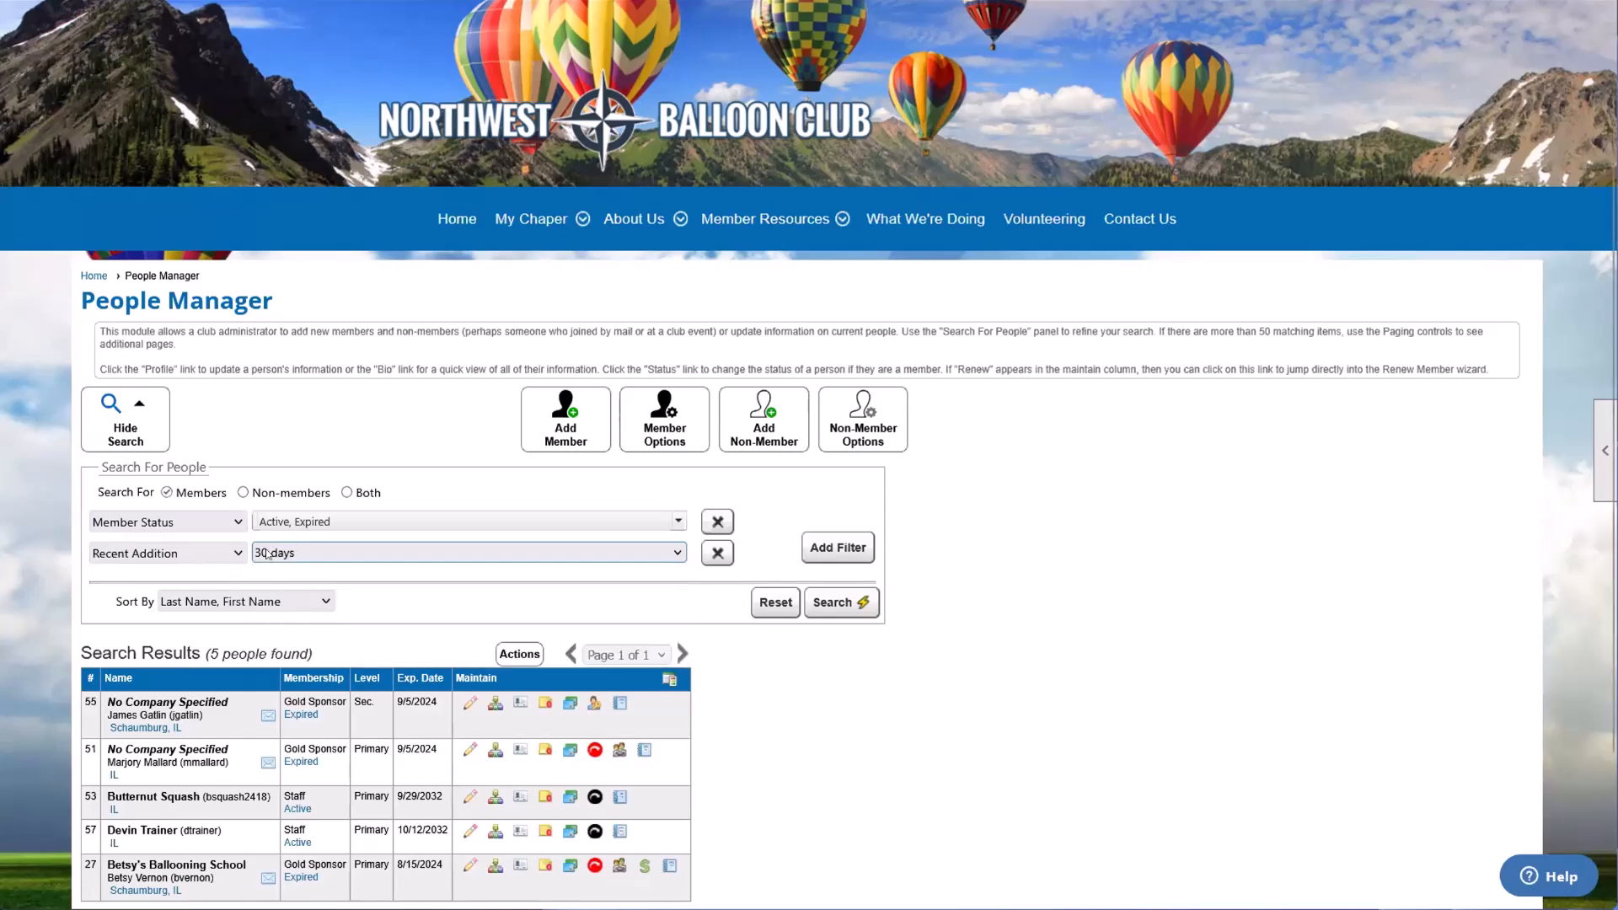
click(824, 602)
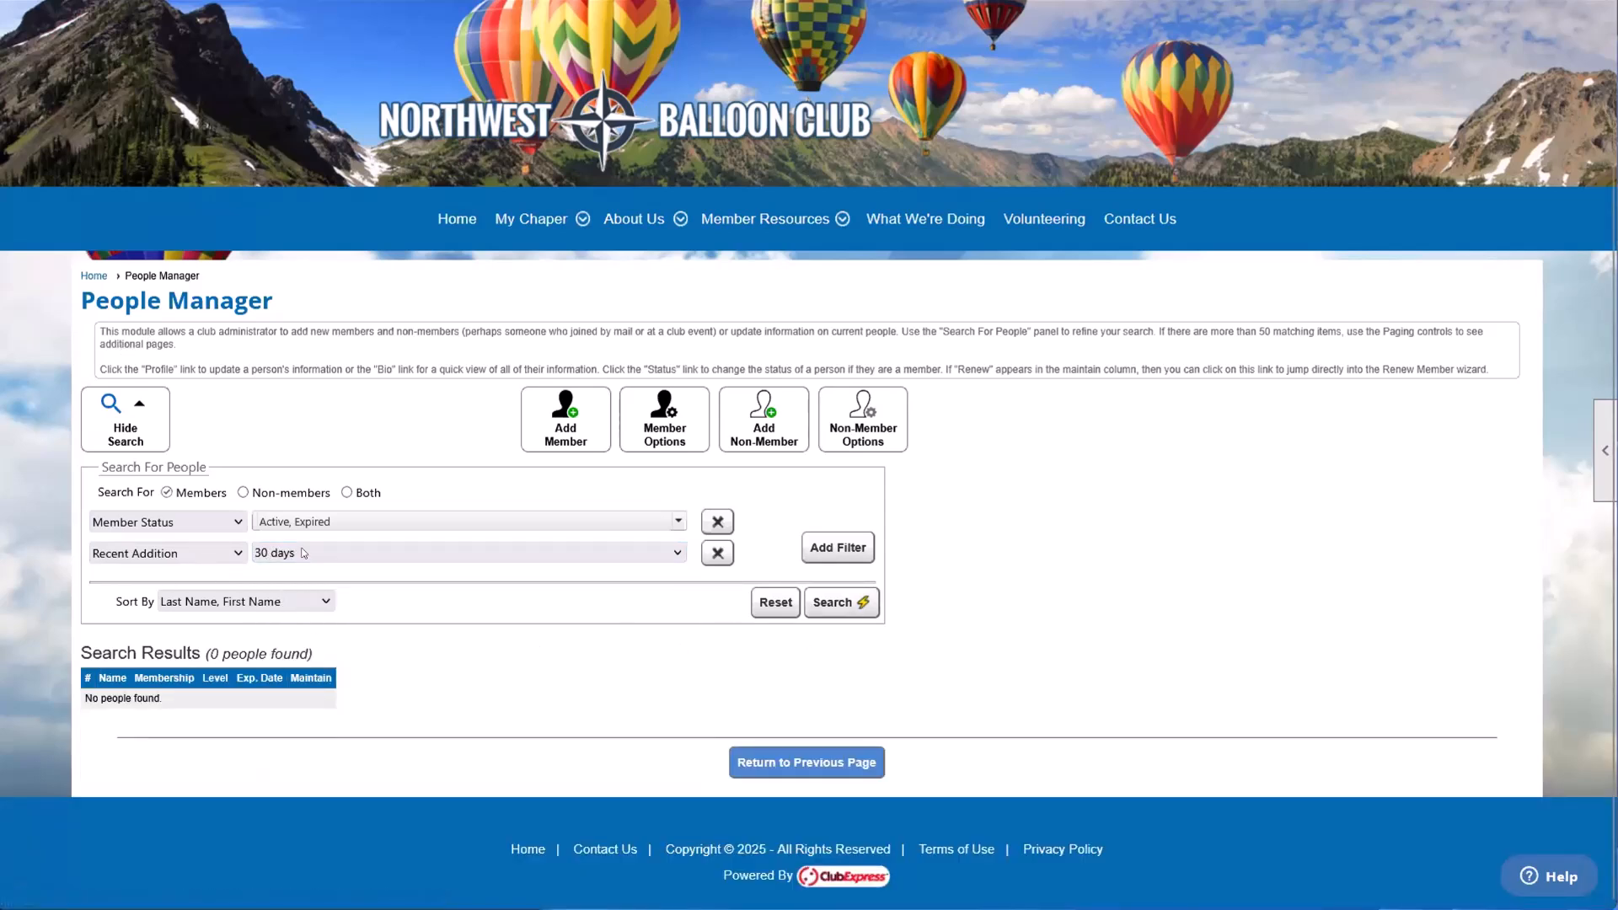
click(270, 553)
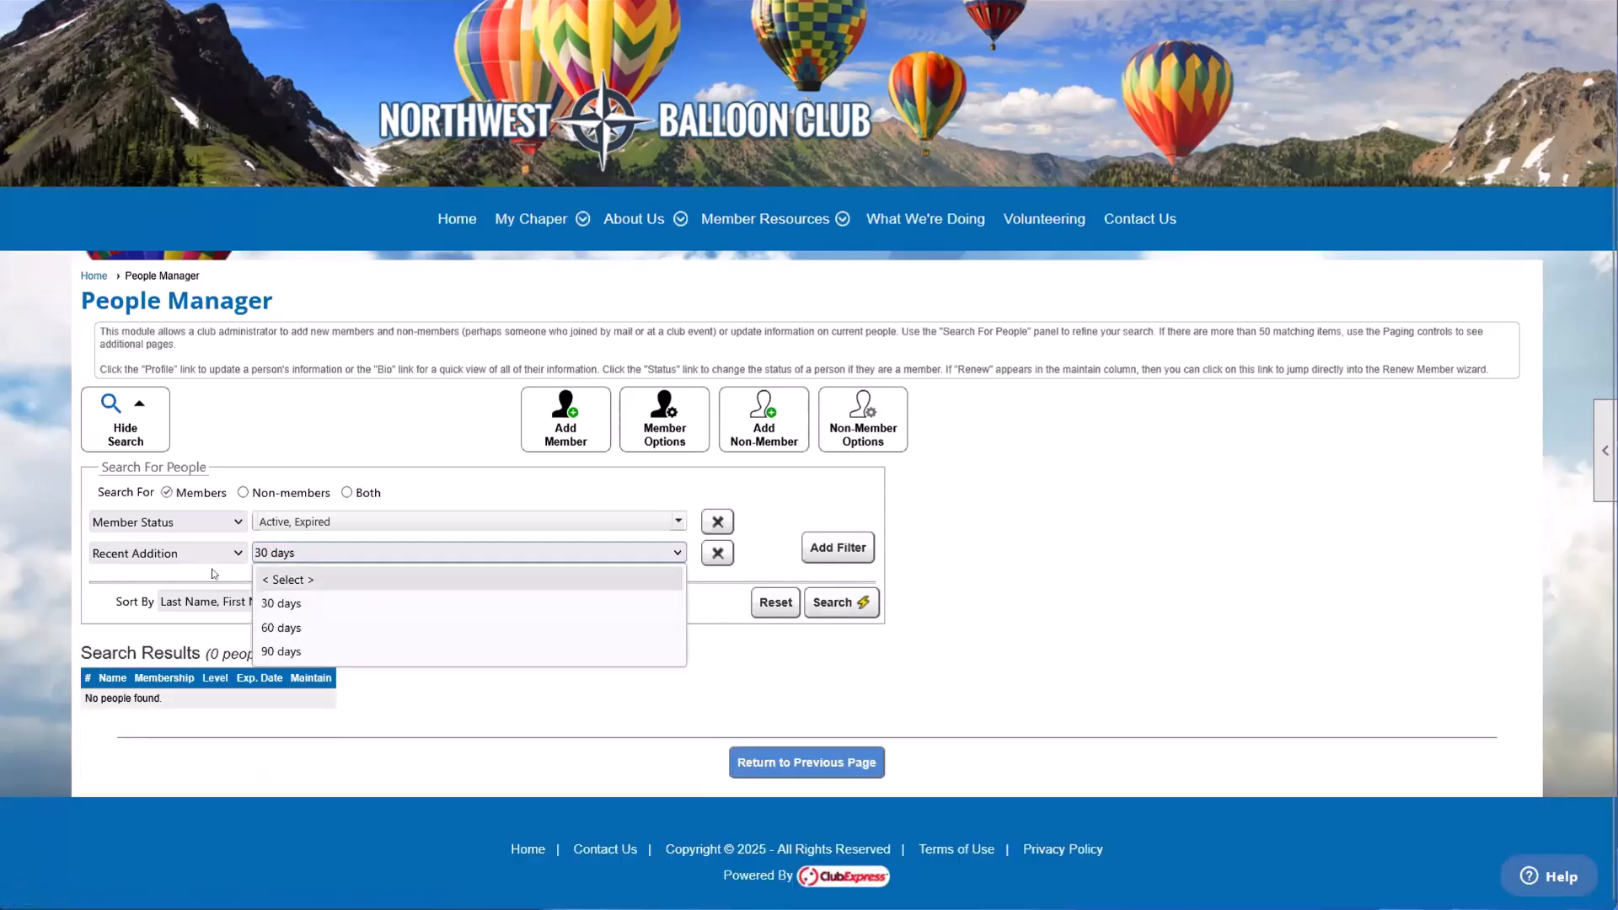
click(286, 651)
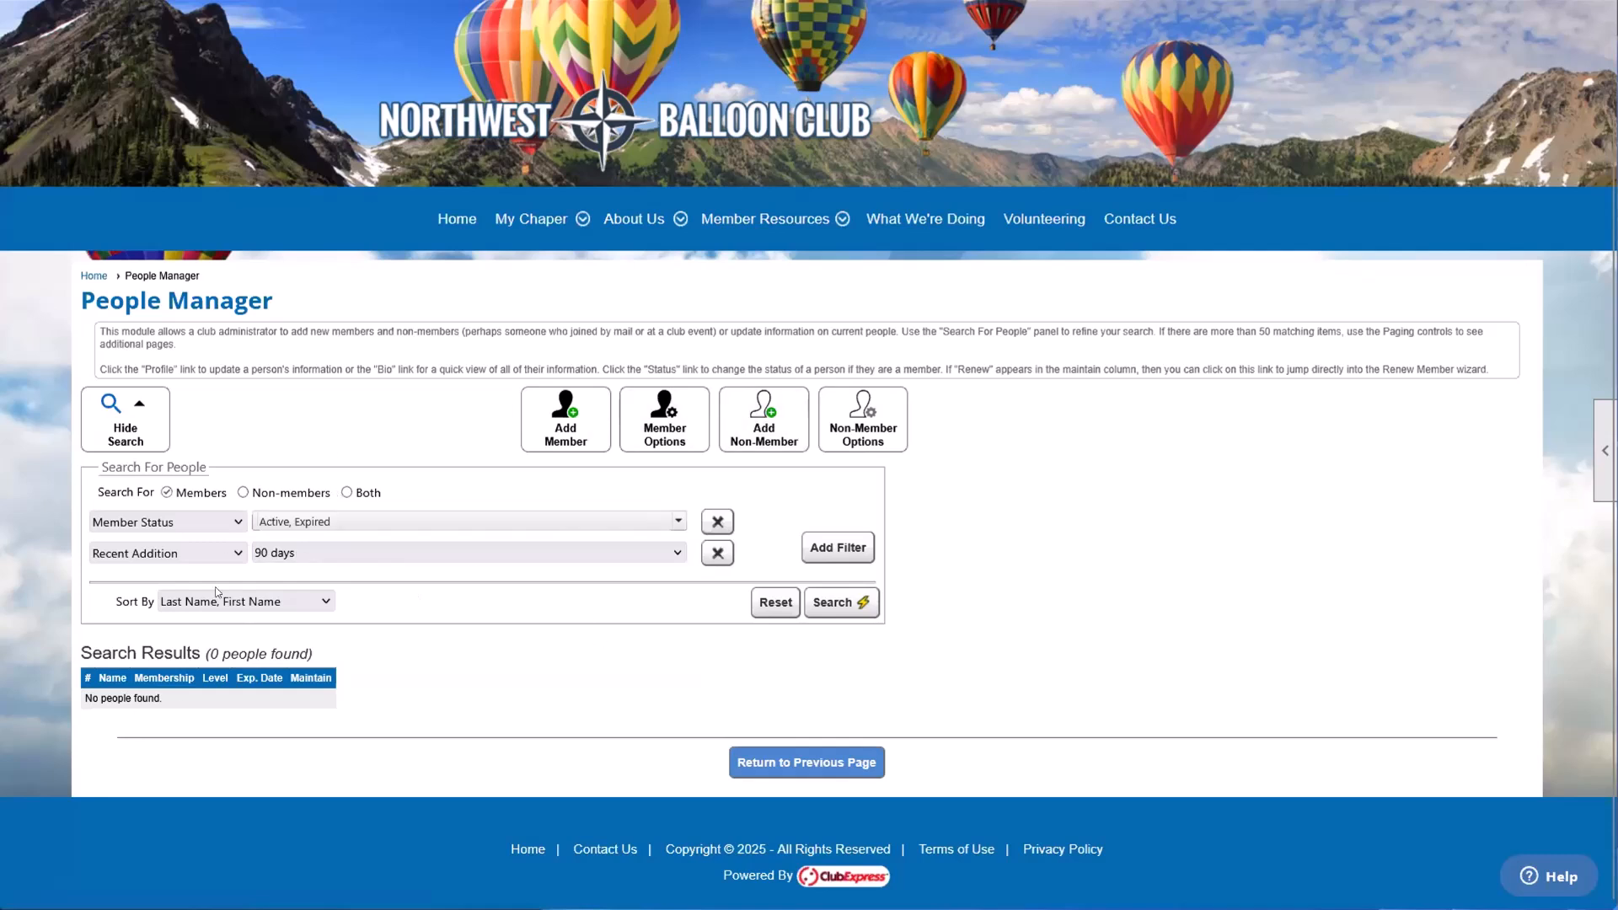
Step: Replace the Recent Addition filter with Is In Renewal Cycle set to Yes, search, and look through the listed members
click(223, 555)
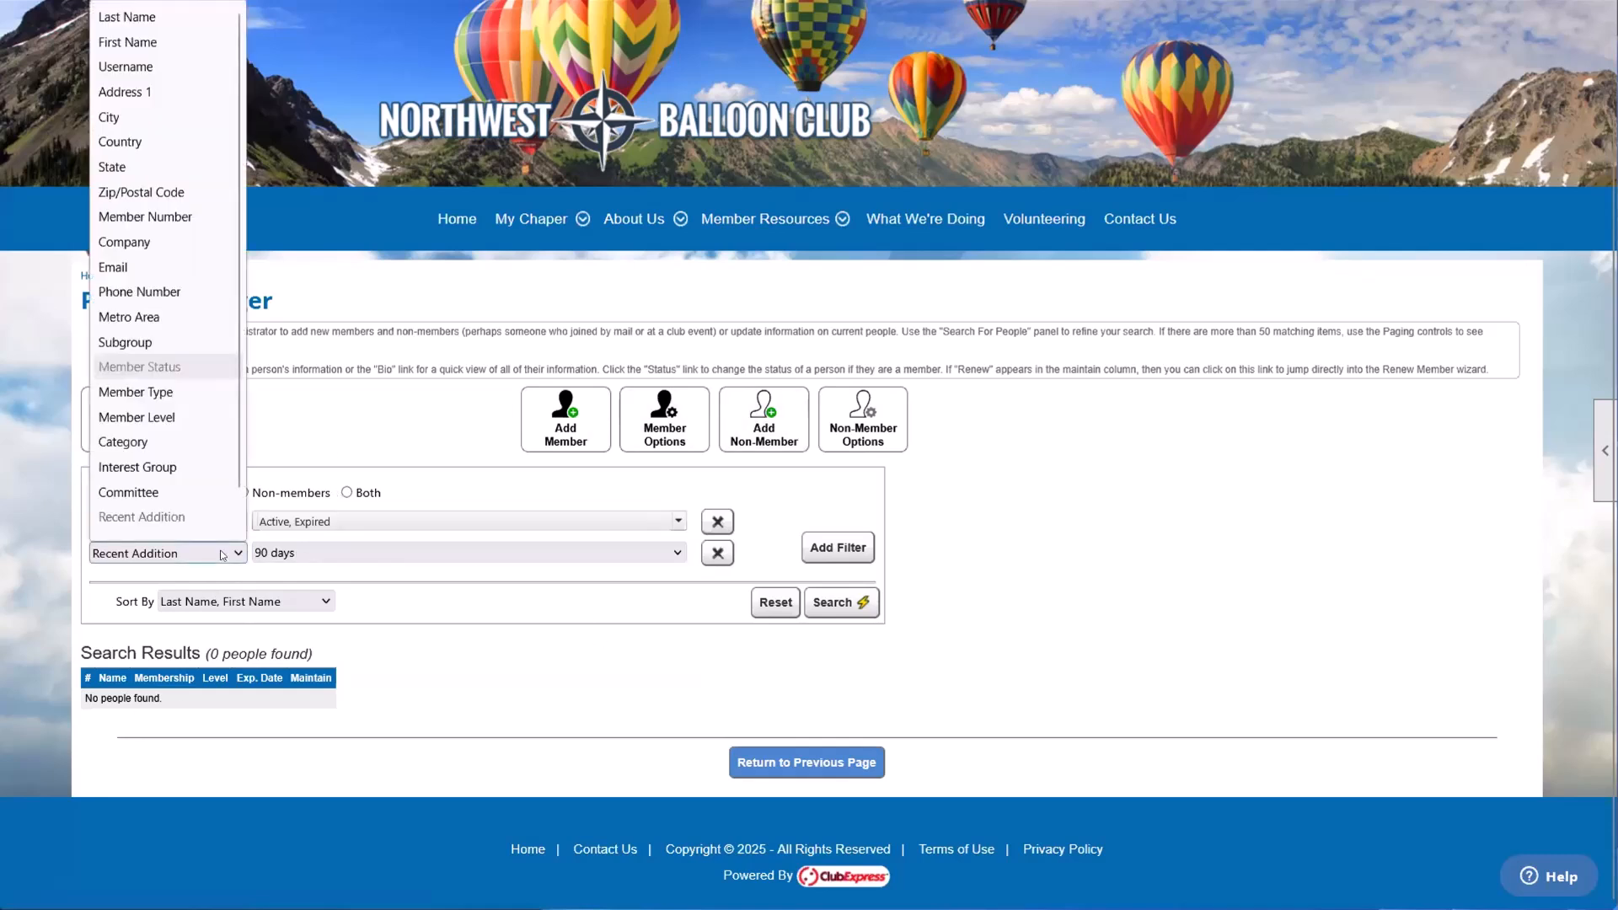
scroll(224, 517, down, 1)
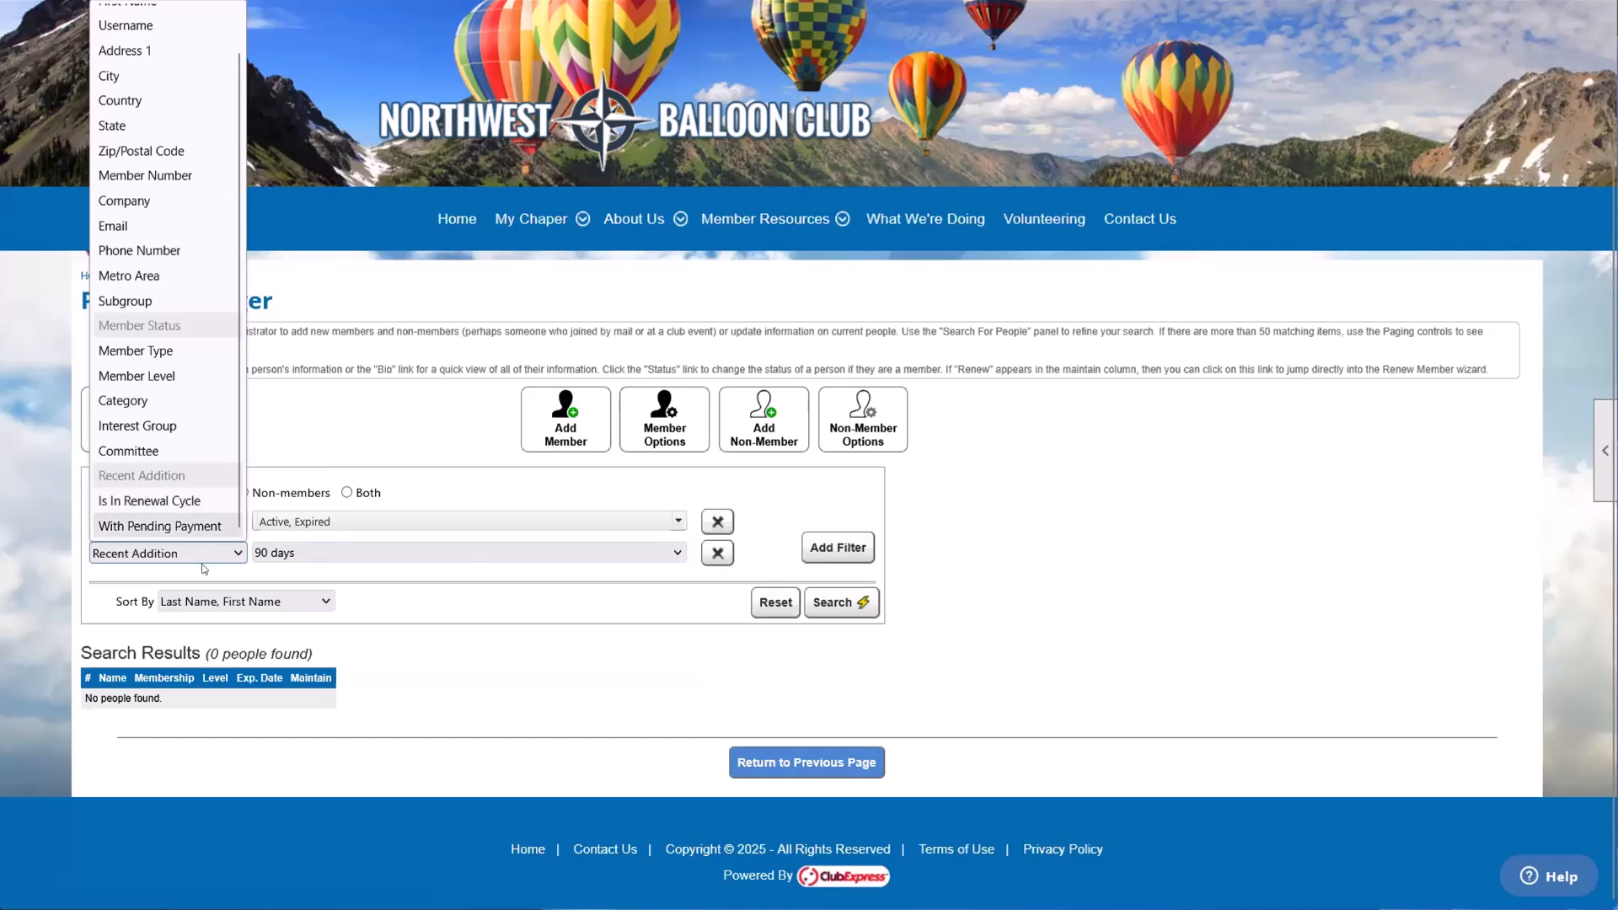
click(131, 502)
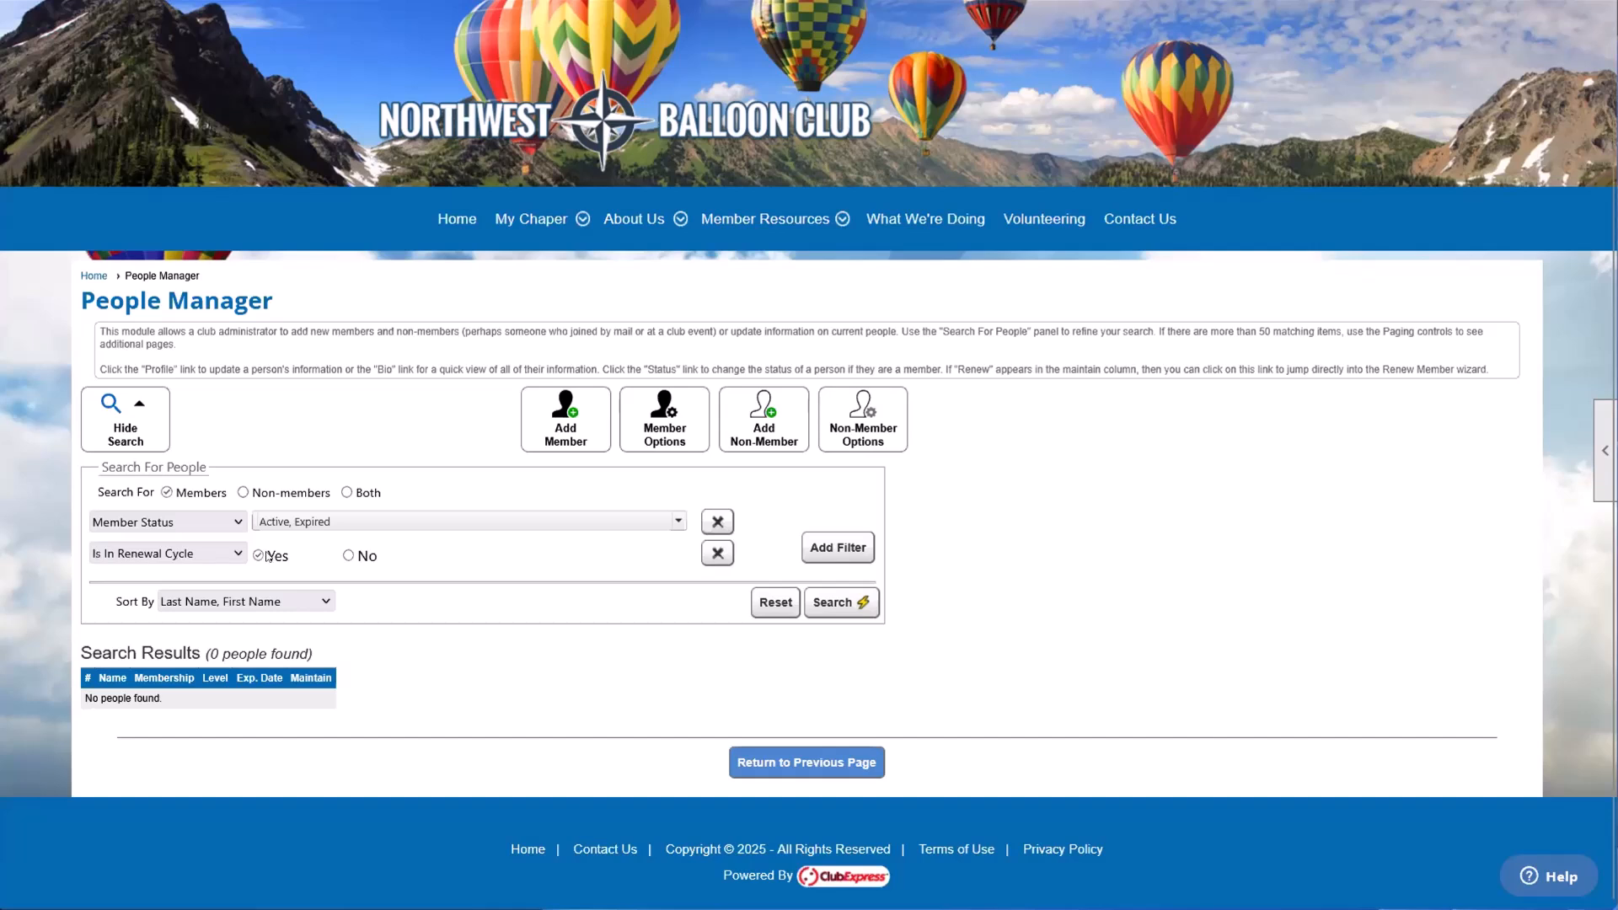
click(859, 602)
scroll(853, 613, down, 3)
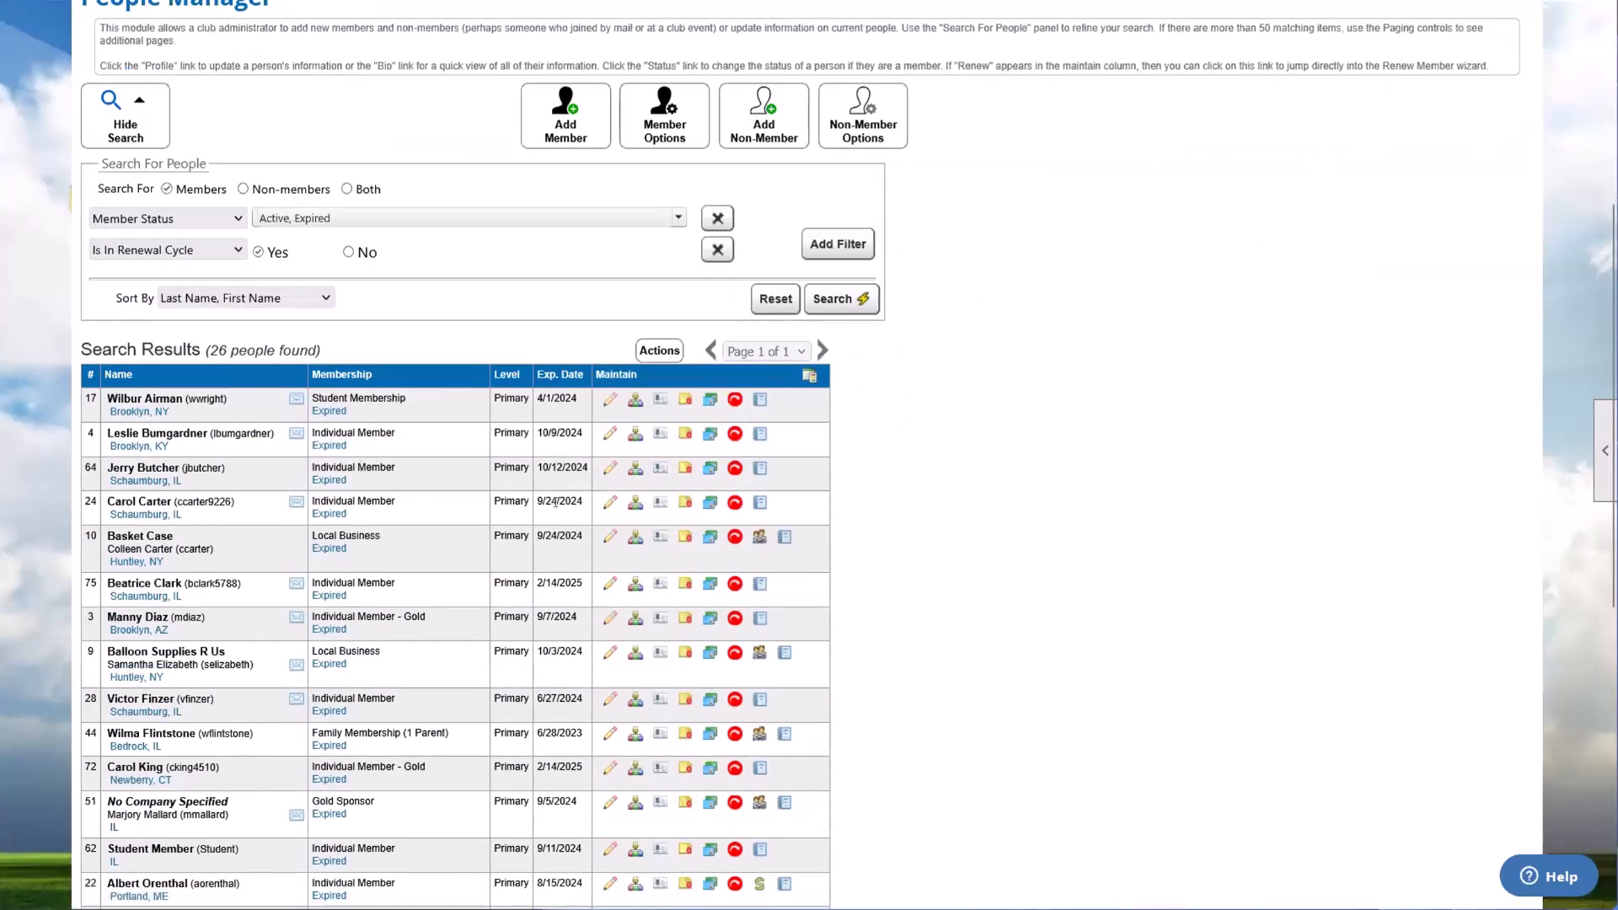
scroll(256, 457, down, 3)
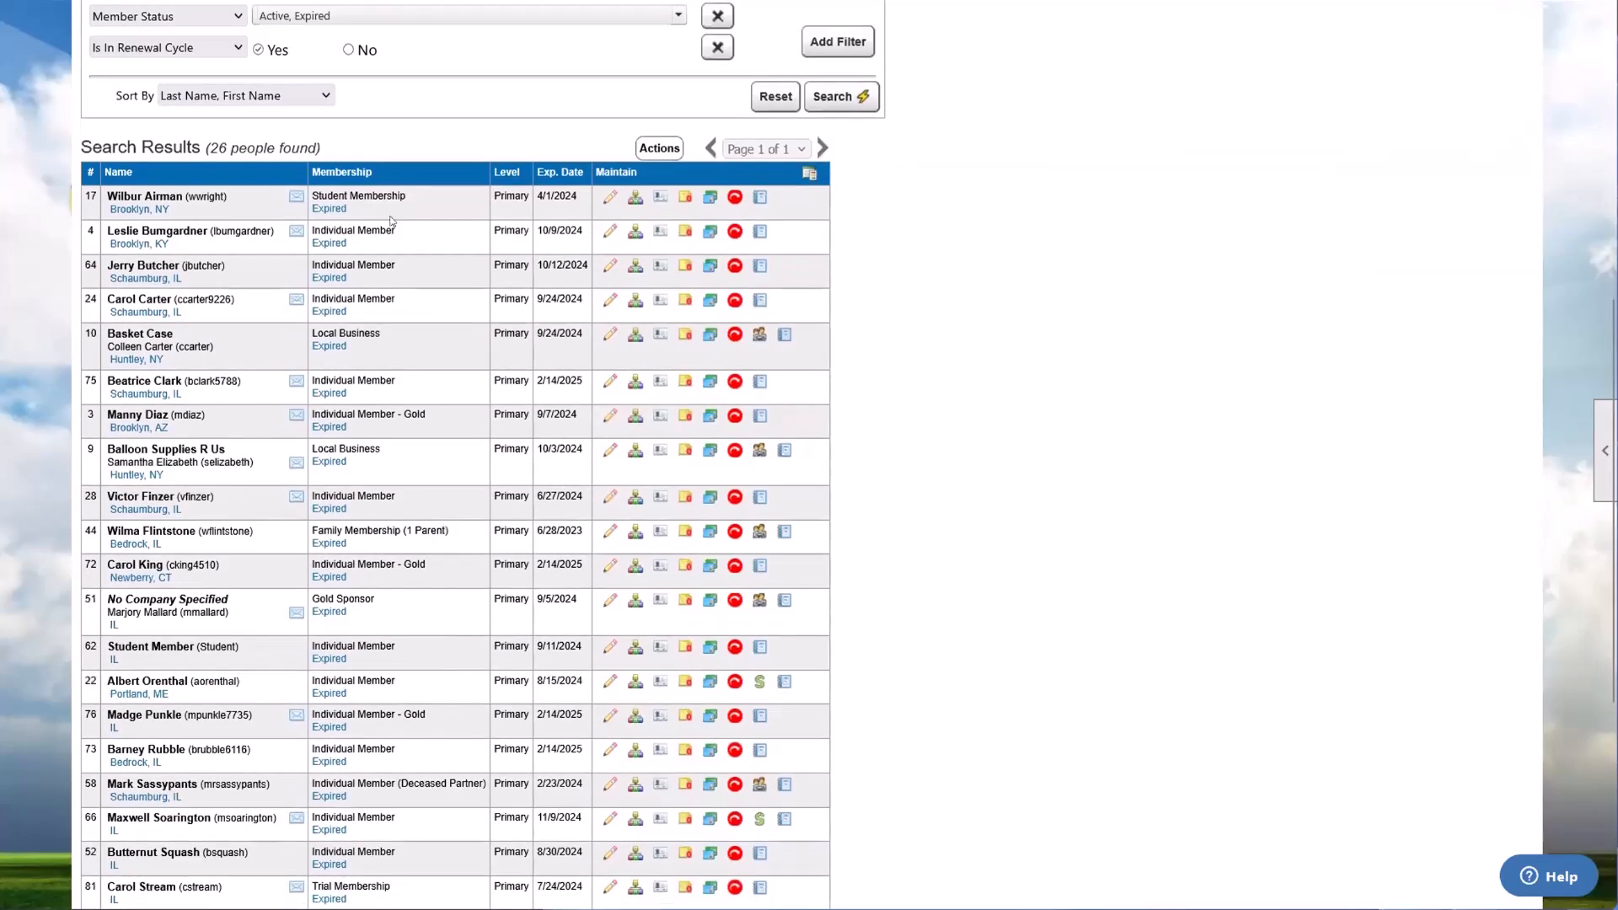
scroll(384, 559, down, 5)
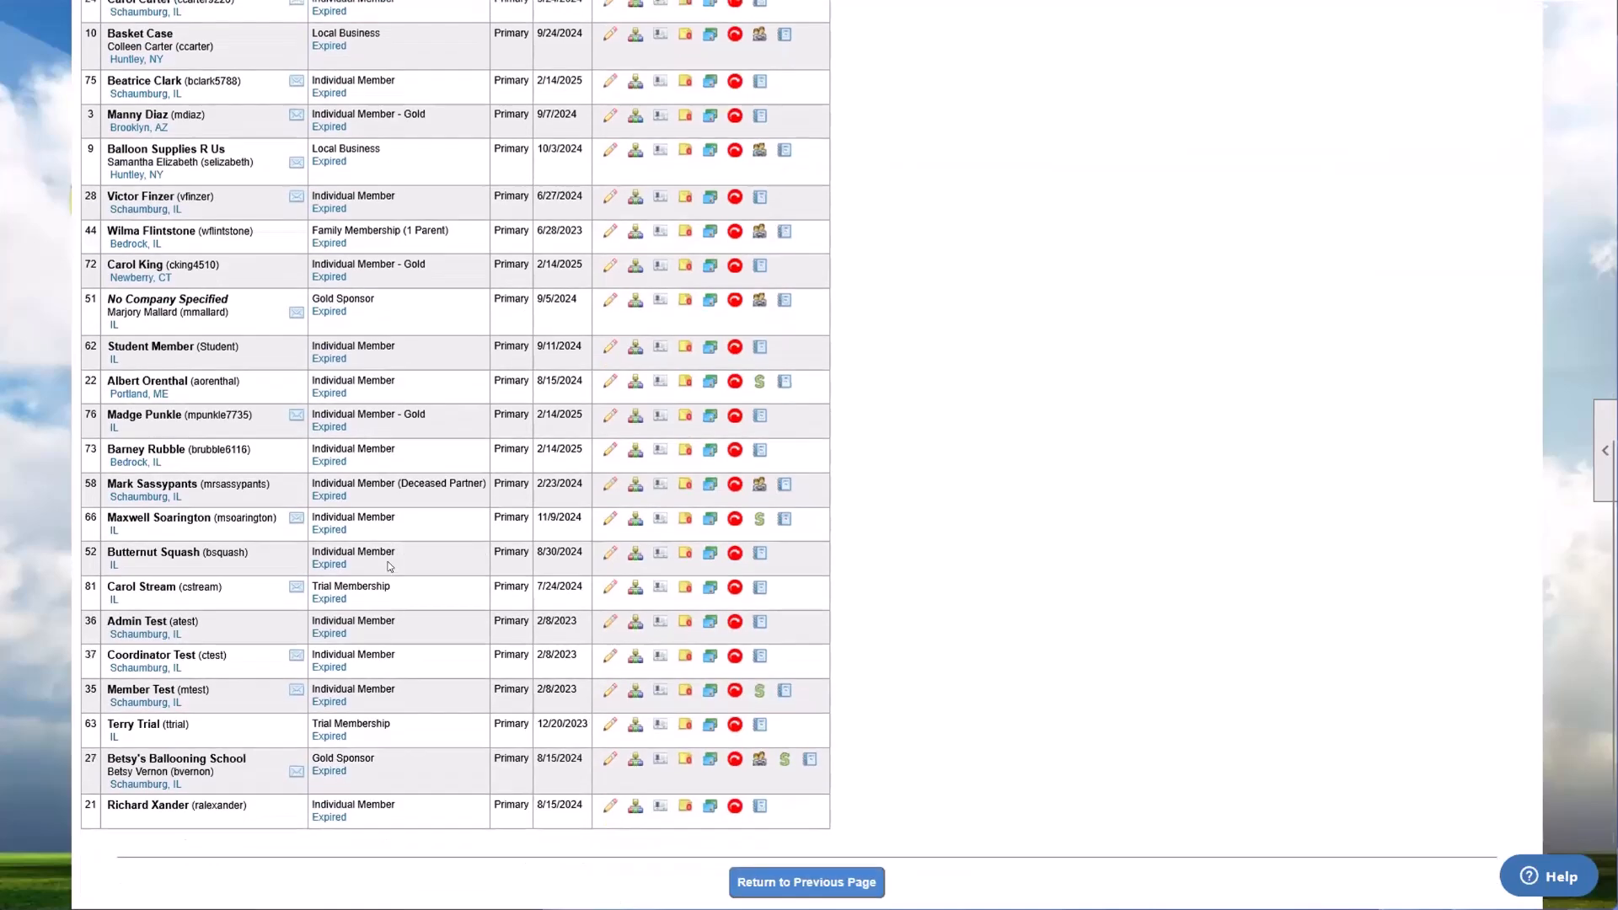
scroll(390, 567, up, 6)
scroll(389, 567, up, 4)
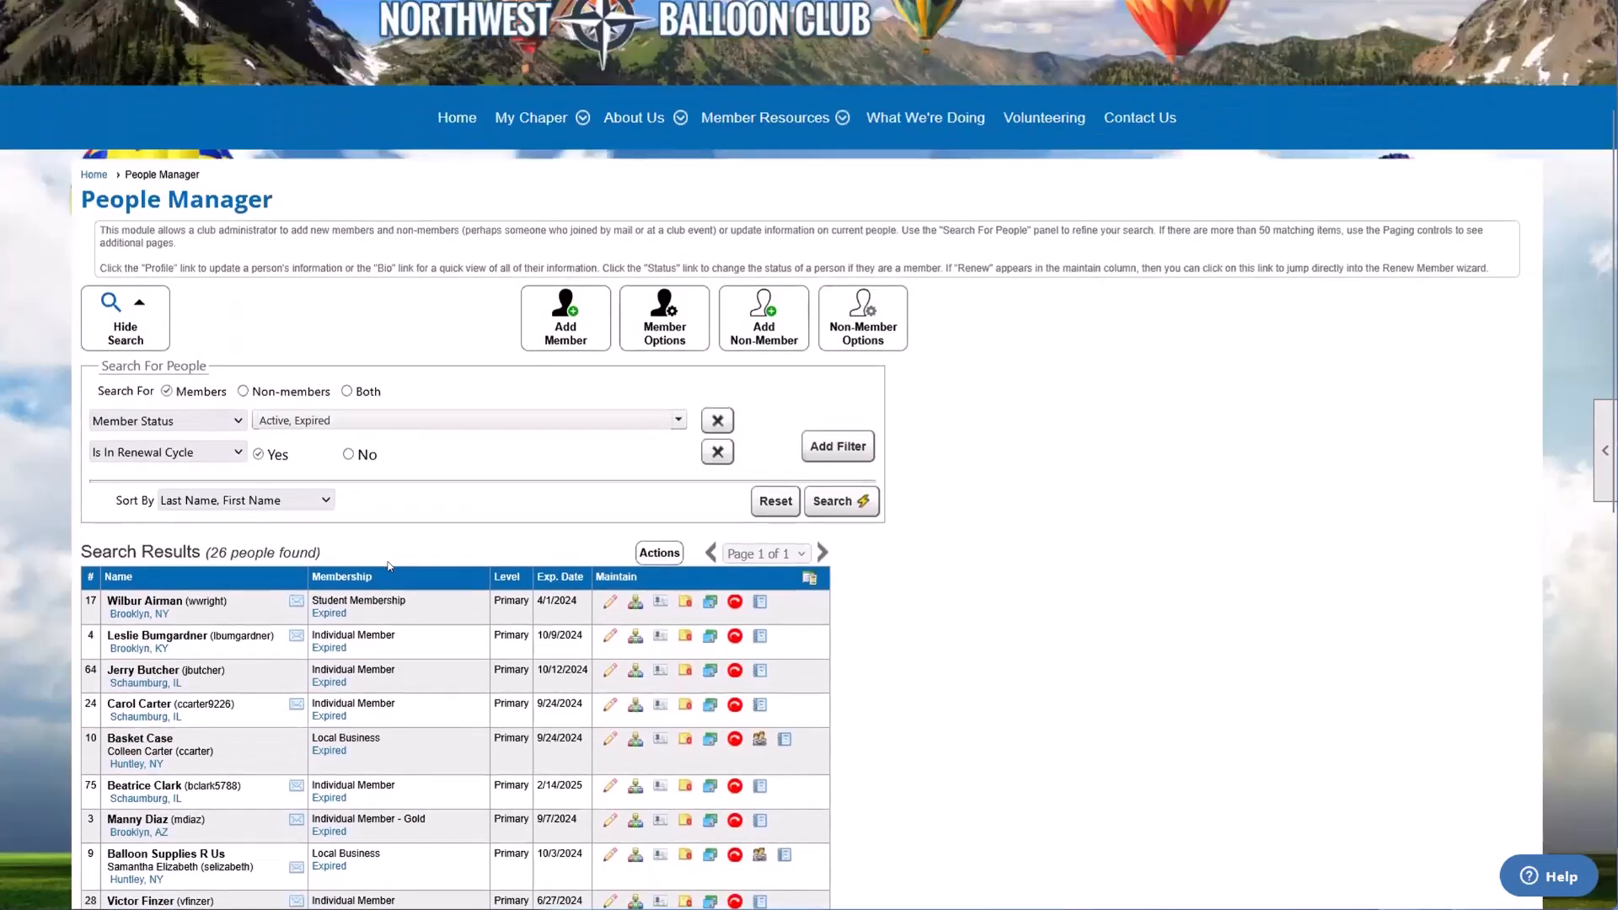
Step: Change the renewal cycle filter to With Pending Payment set to Yes and search for the matching members
click(206, 451)
scroll(202, 625, down, 1)
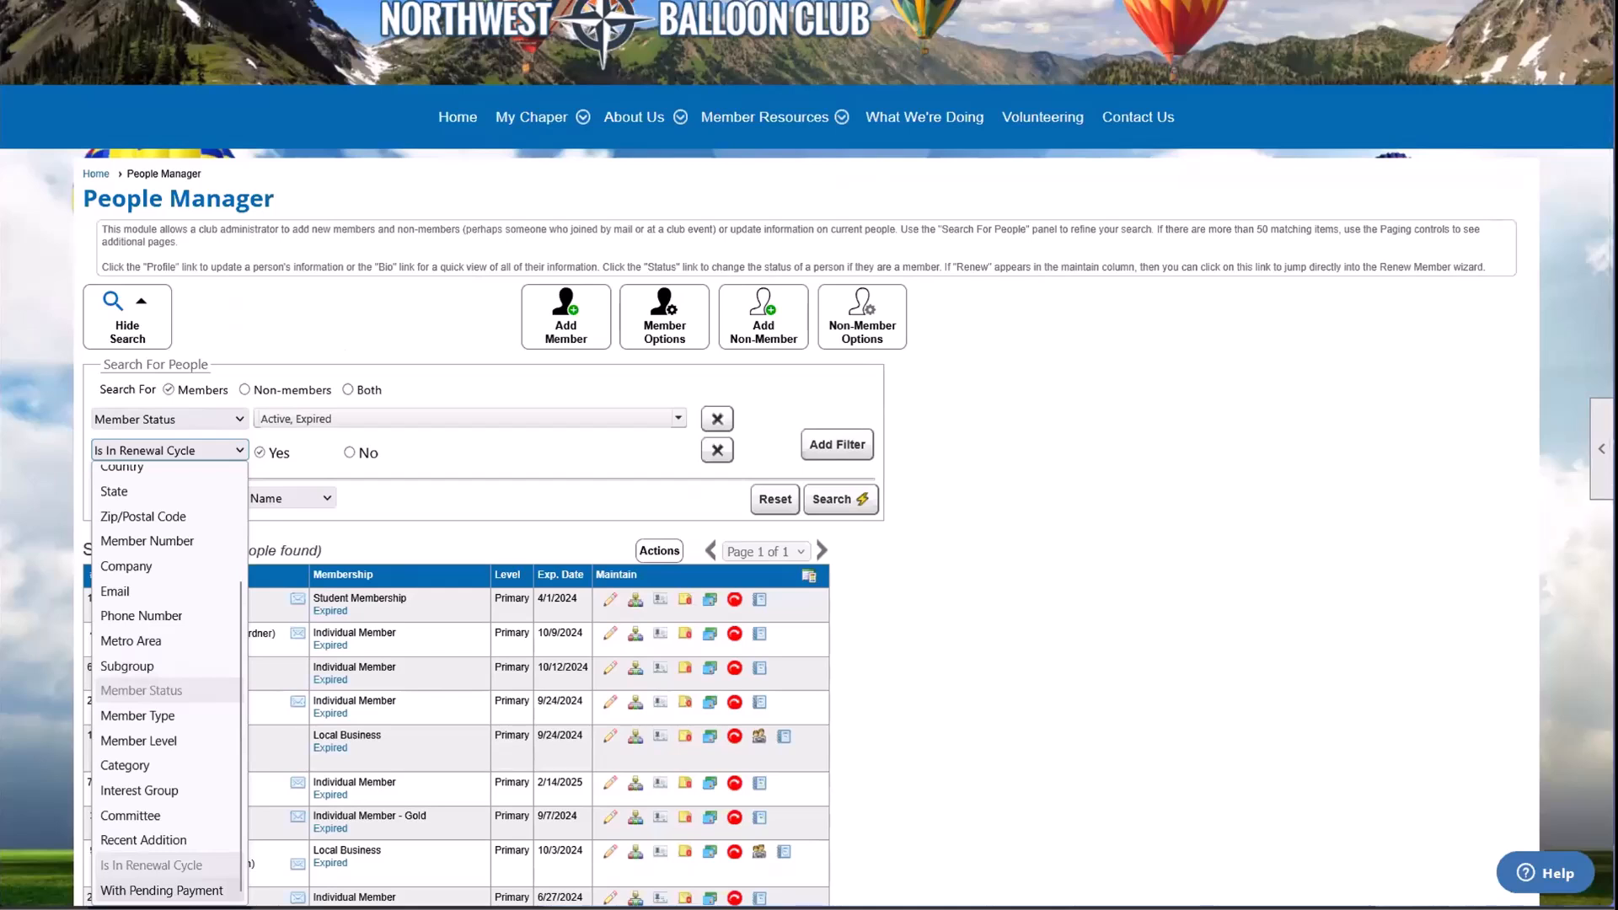
click(161, 890)
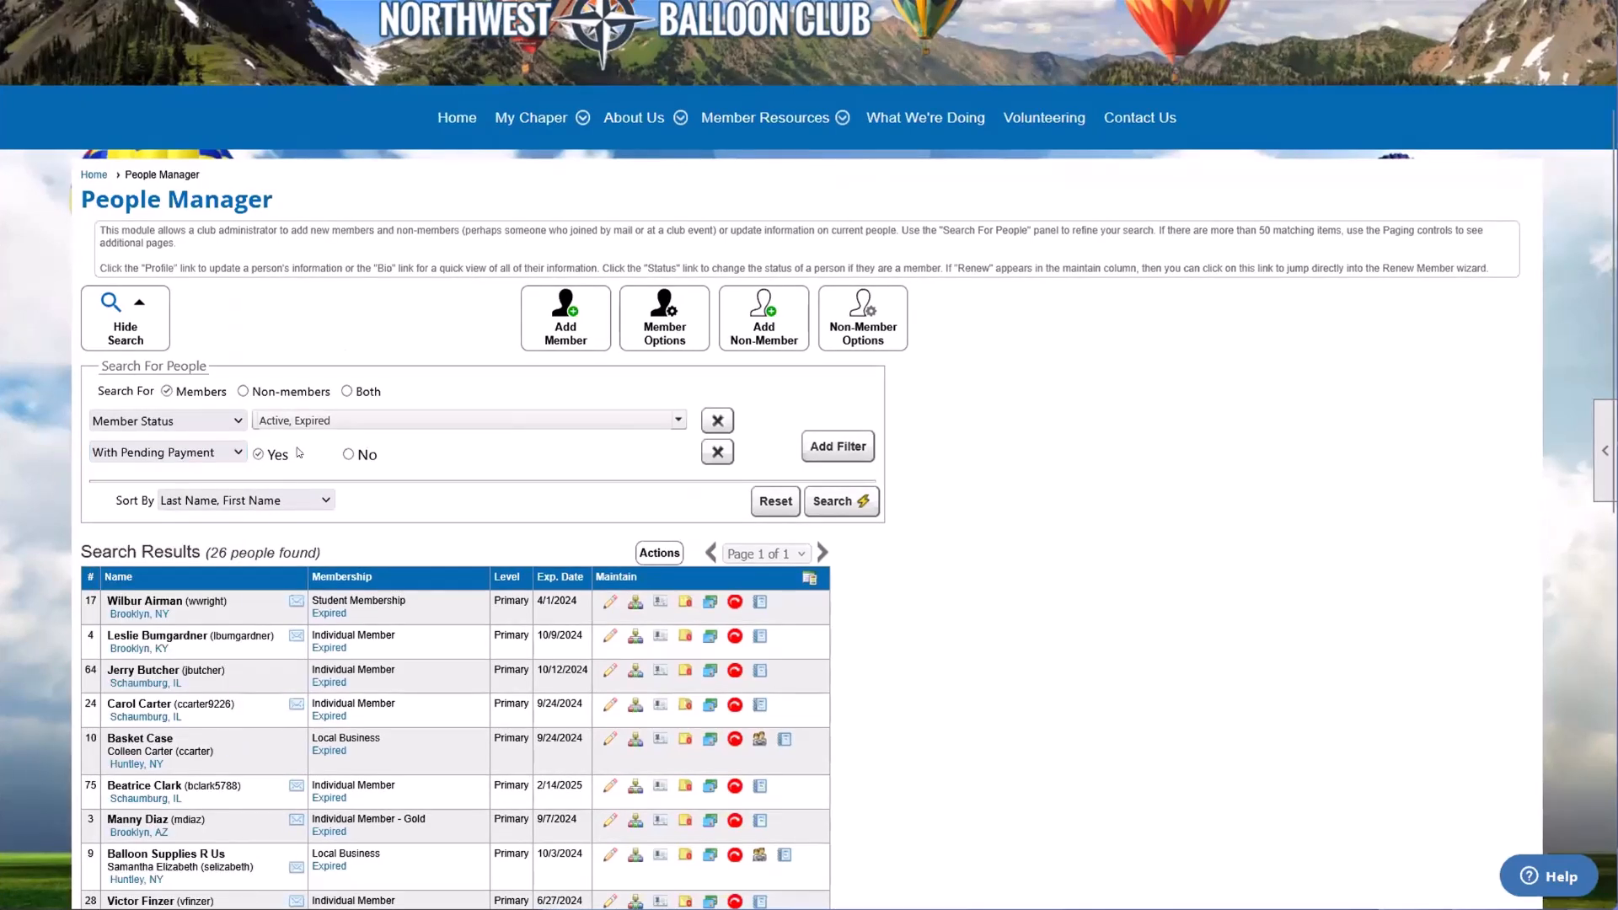
click(866, 503)
scroll(865, 506, down, 2)
scroll(865, 511, up, 1)
scroll(866, 511, down, 1)
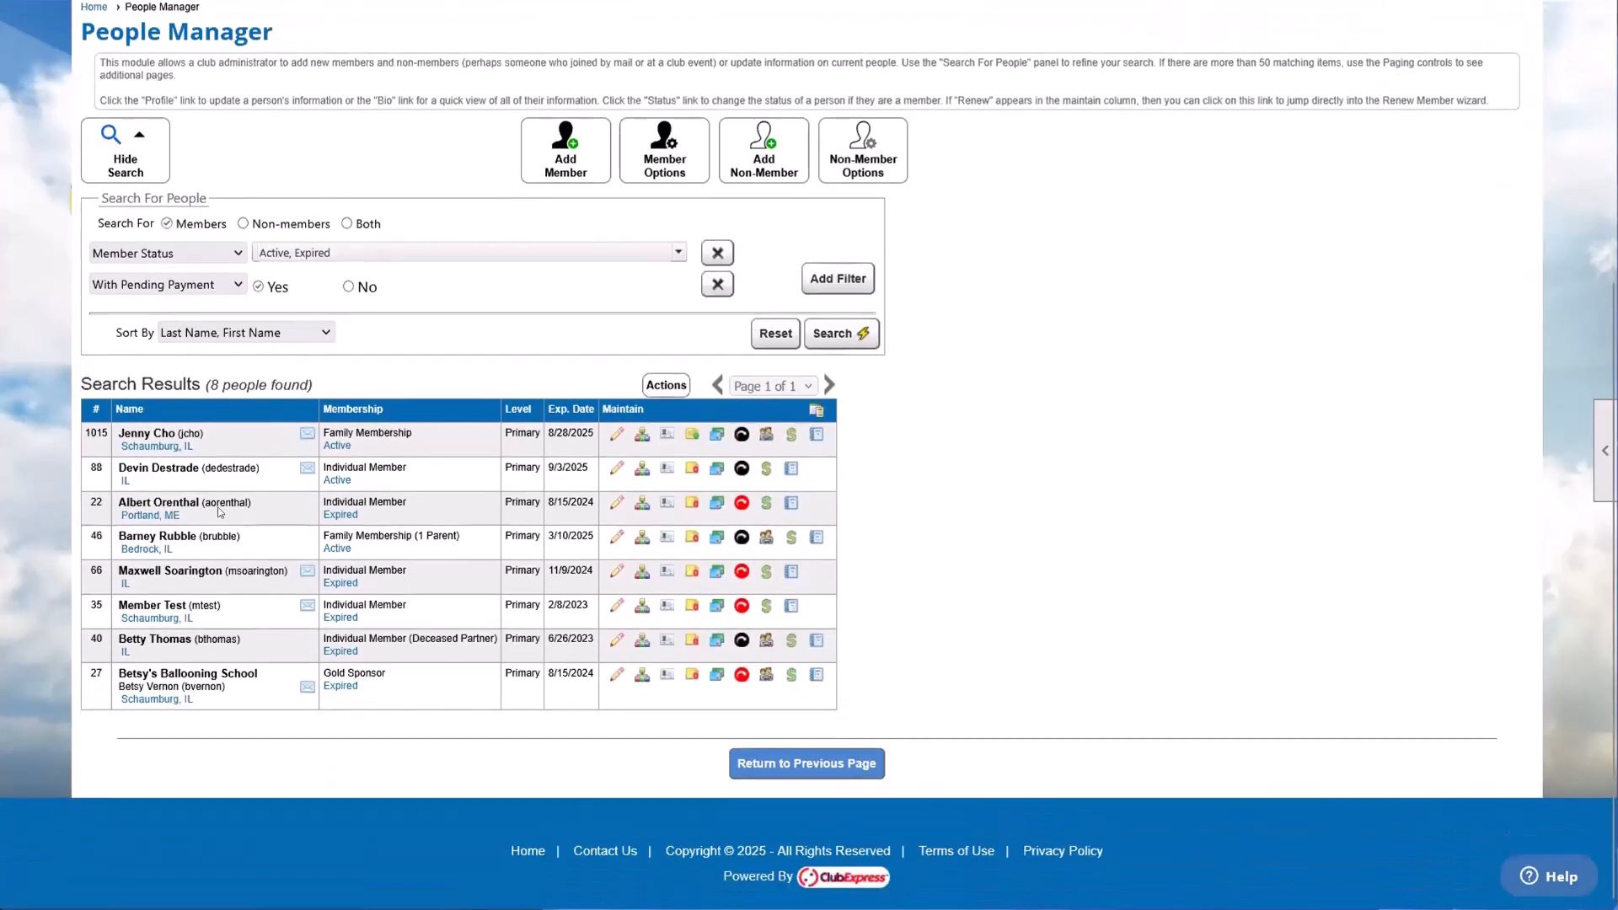
Step: Highlight the list of members with pending payments, and highlight the first member's name alone
drag(152, 432, 327, 703)
click(376, 716)
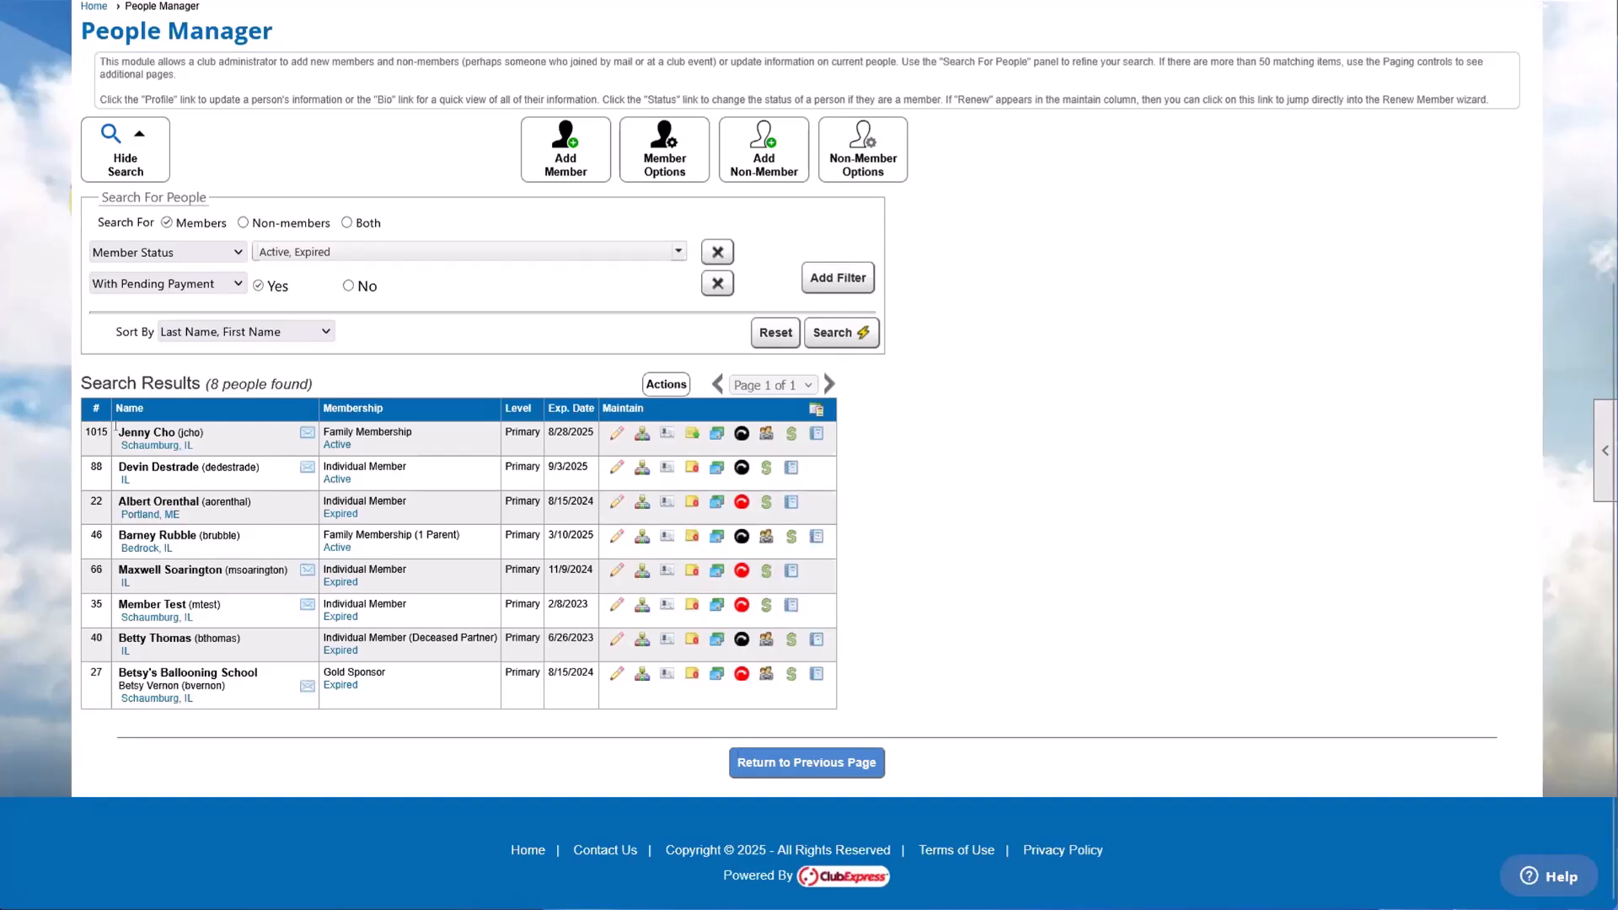
drag(116, 426, 190, 432)
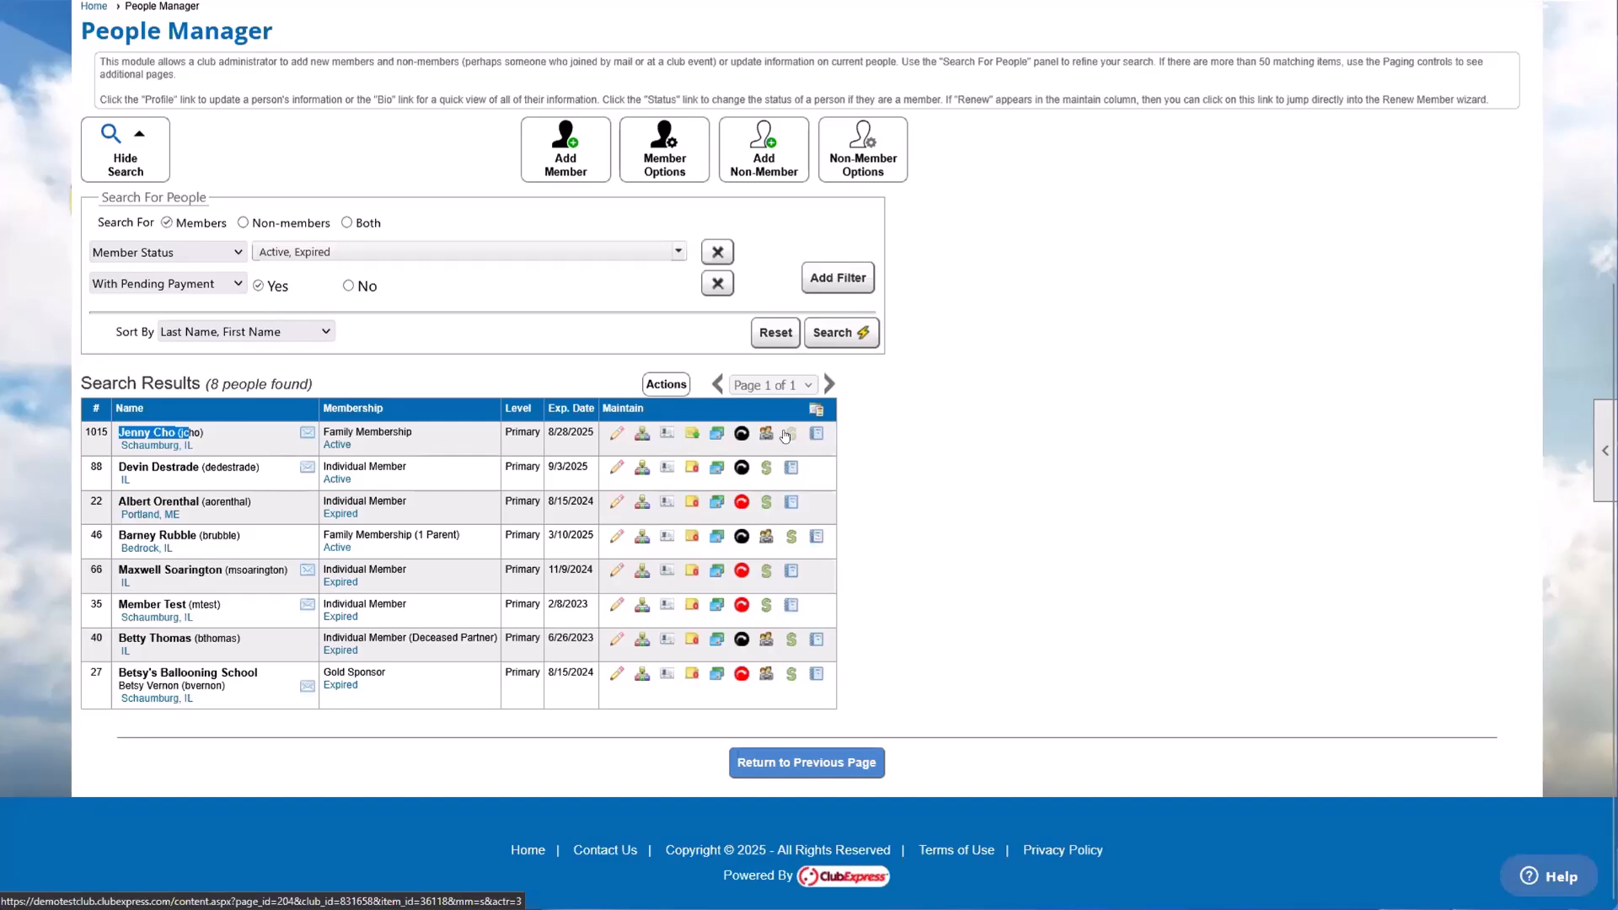
Step: Open the pending payment of the first listed member and highlight the Halloween Party charge
click(1071, 459)
click(788, 433)
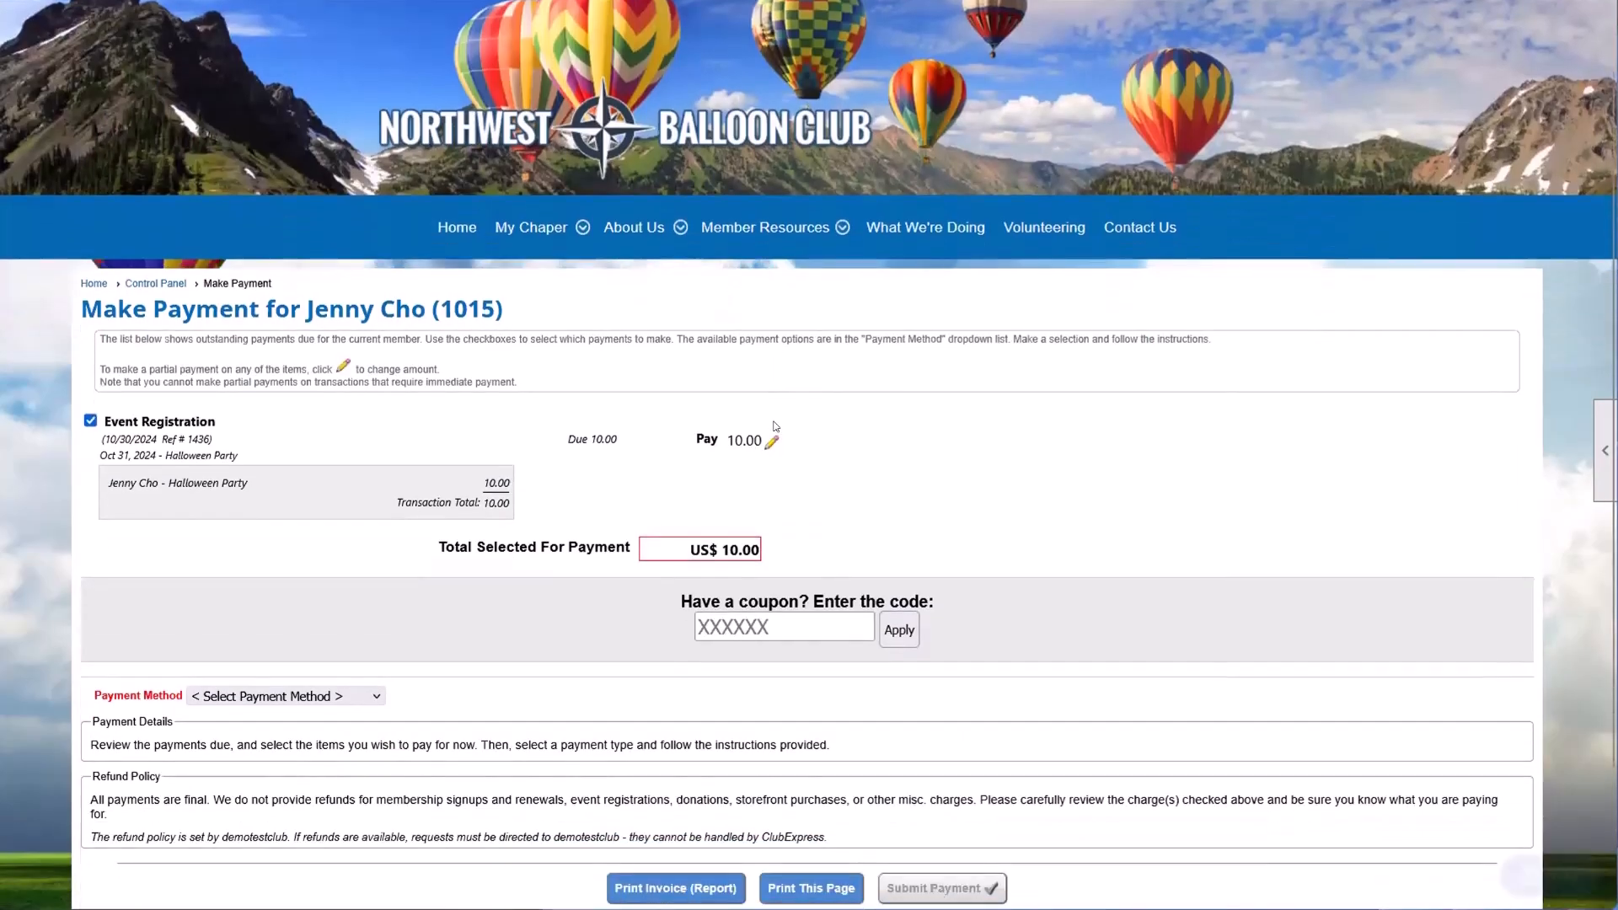
scroll(789, 446, down, 2)
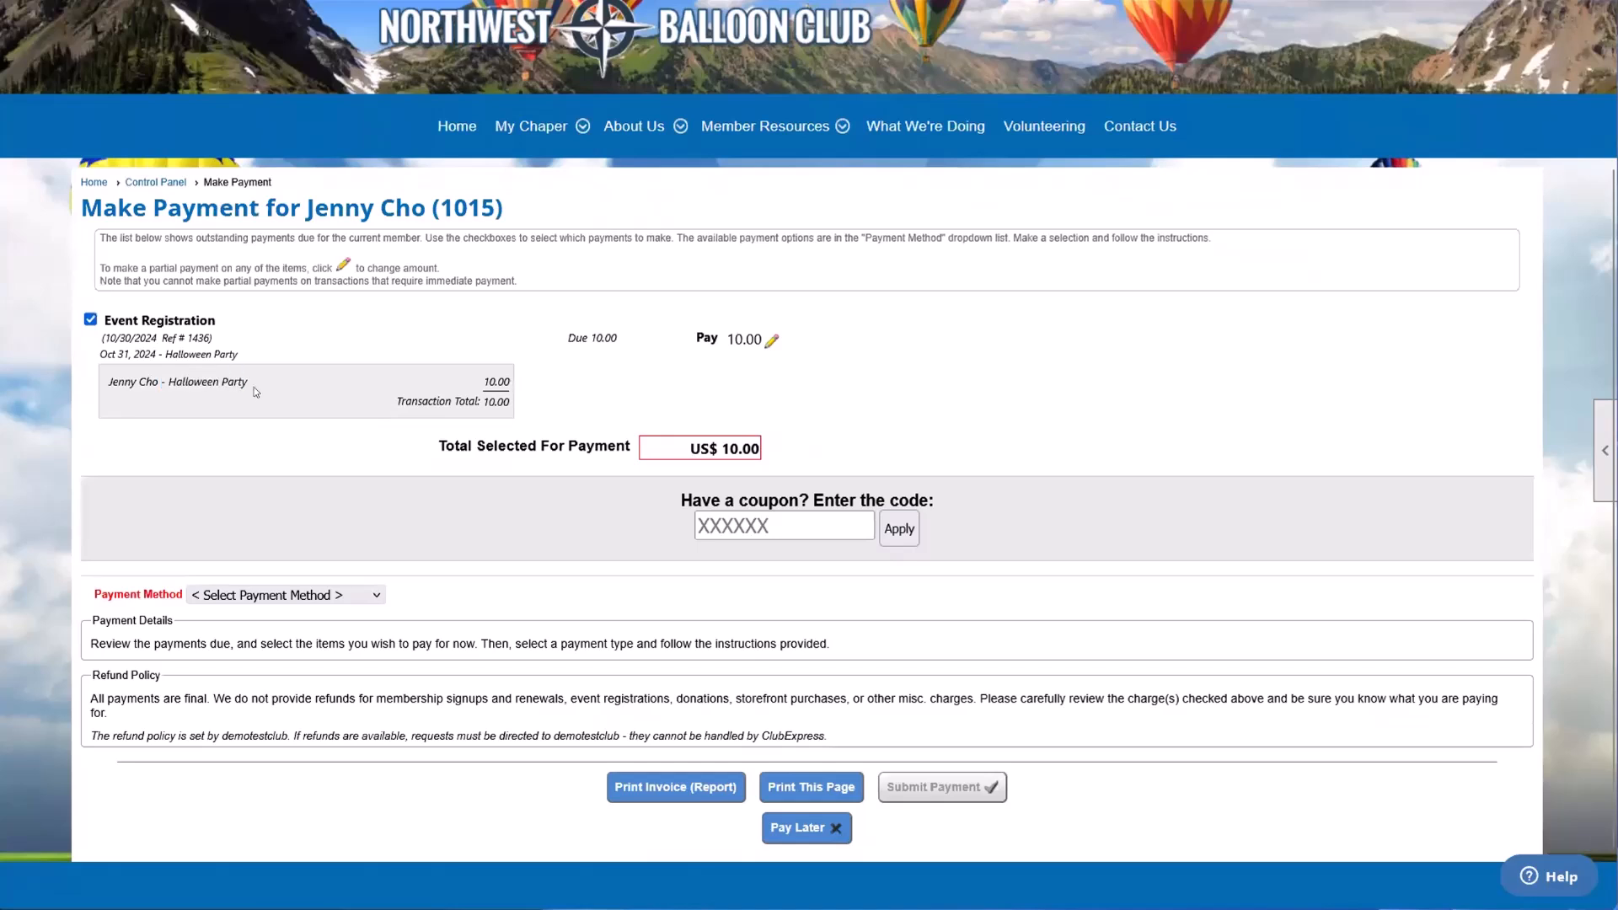
drag(333, 380, 124, 381)
click(124, 381)
Step: Set the payment method to Received Check with check number 123 and record the check payment
scroll(424, 569, down, 1)
click(314, 528)
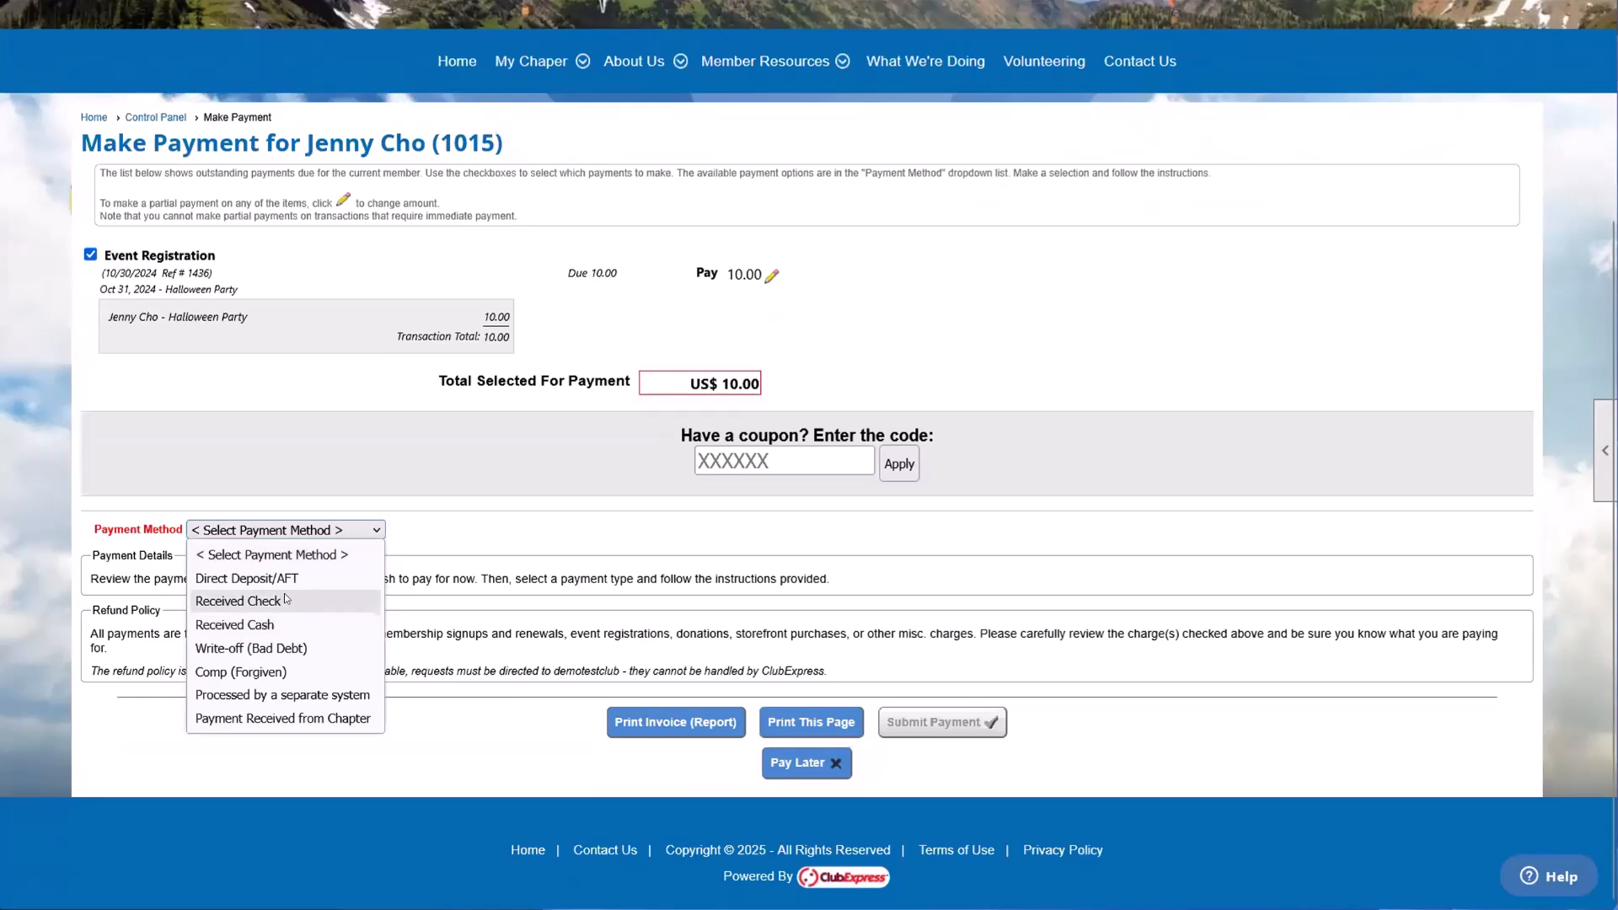
click(253, 601)
click(221, 651)
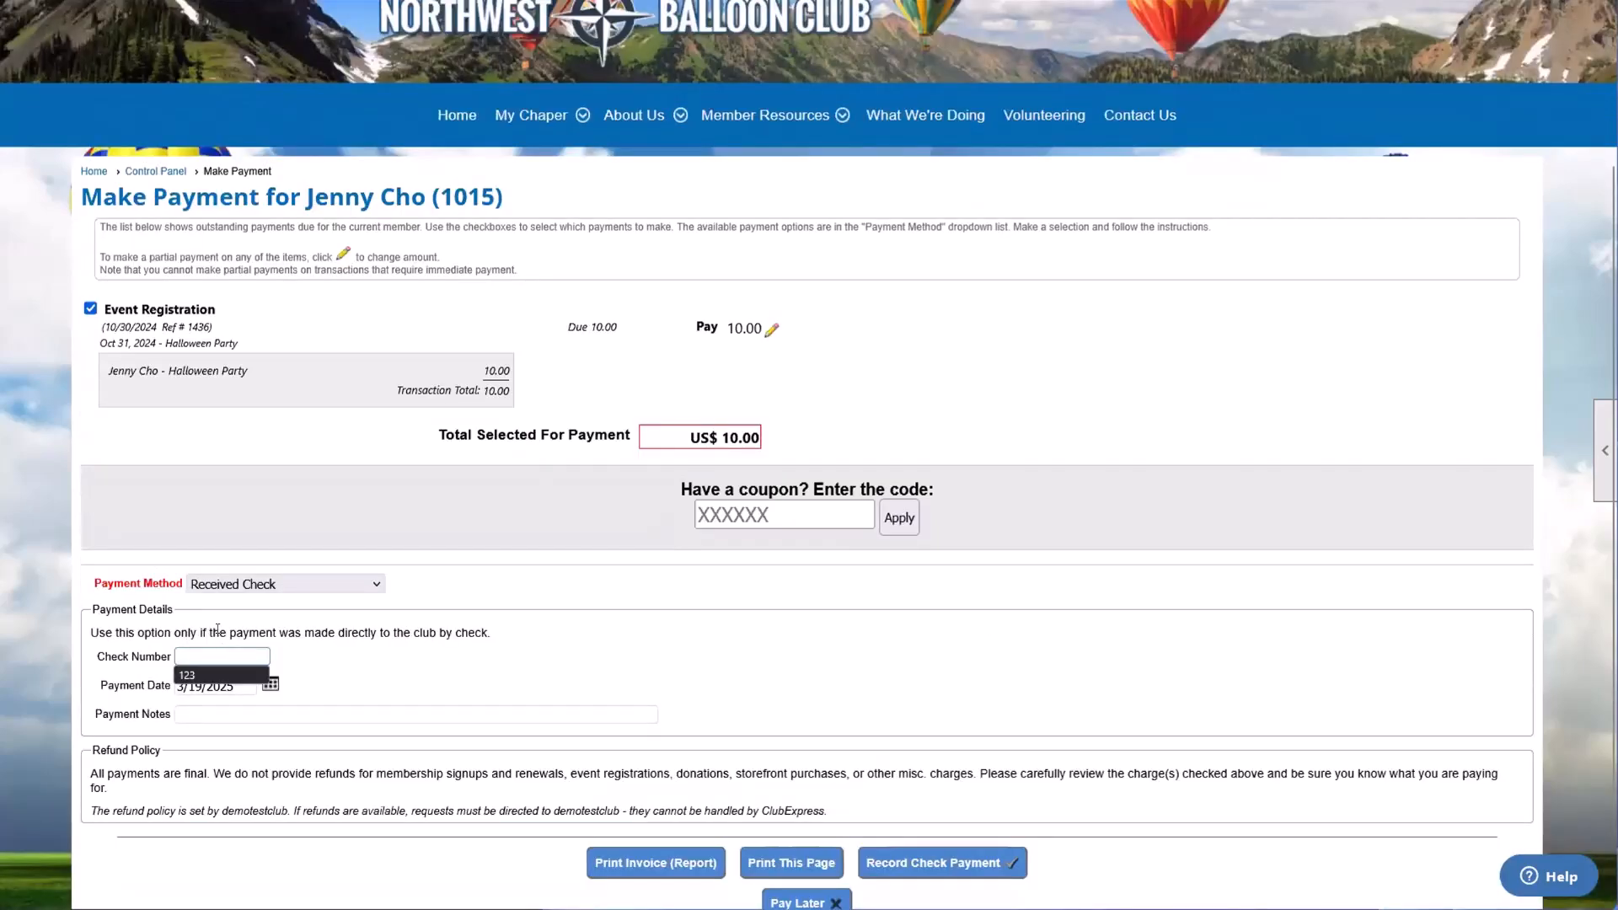
click(226, 675)
click(483, 702)
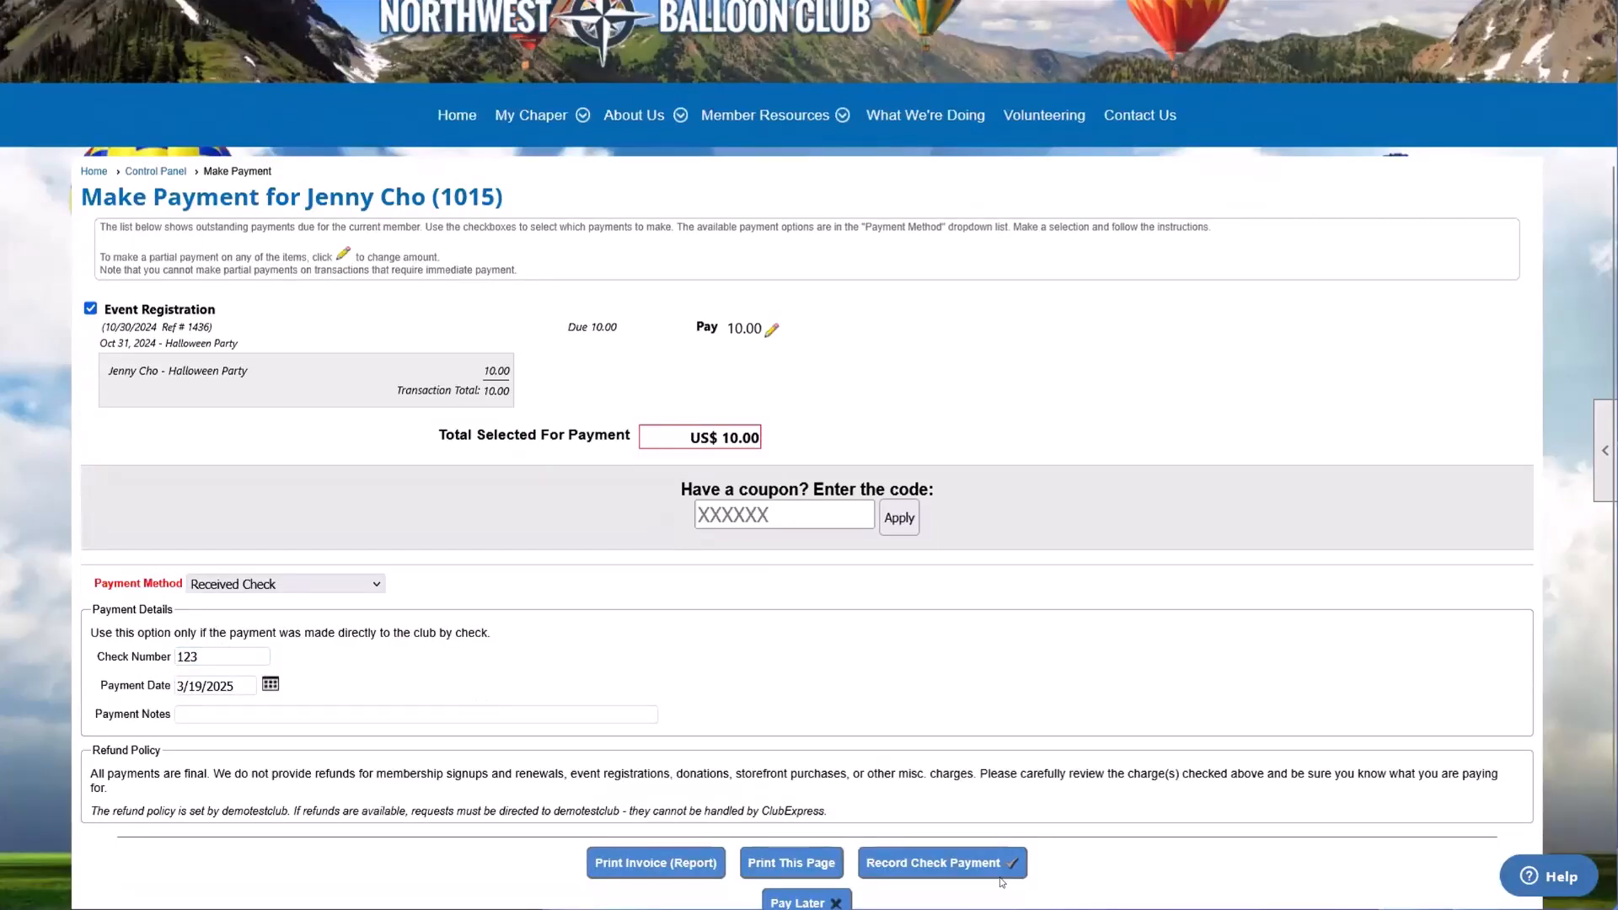
click(931, 863)
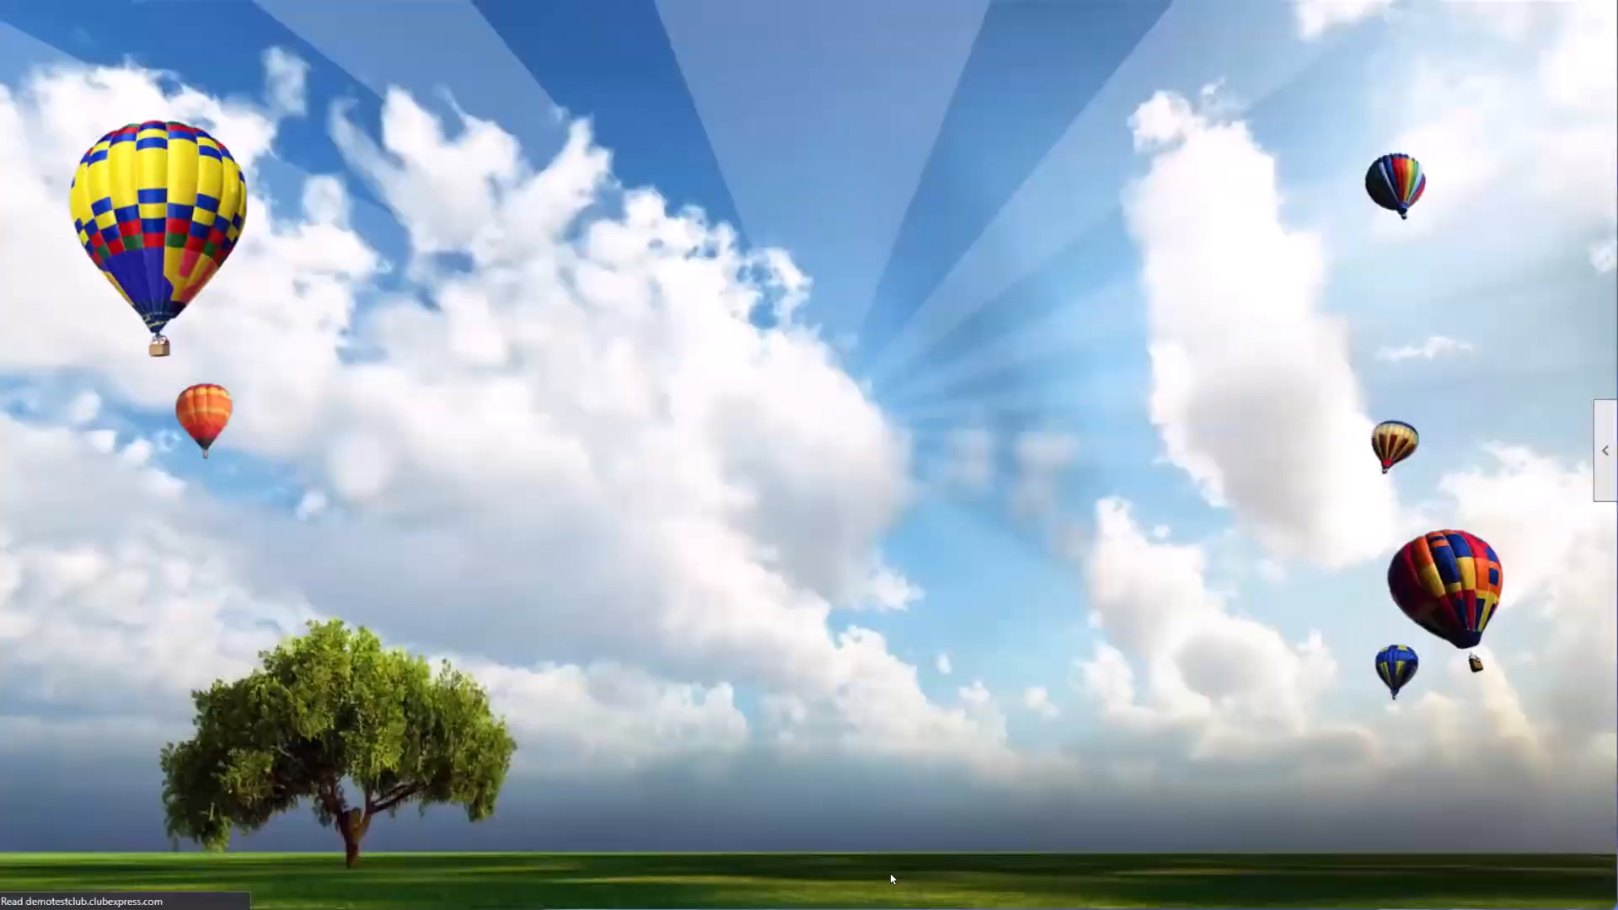
Step: Highlight the members who still have pending payments and look through the available filter types
scroll(739, 733, down, 3)
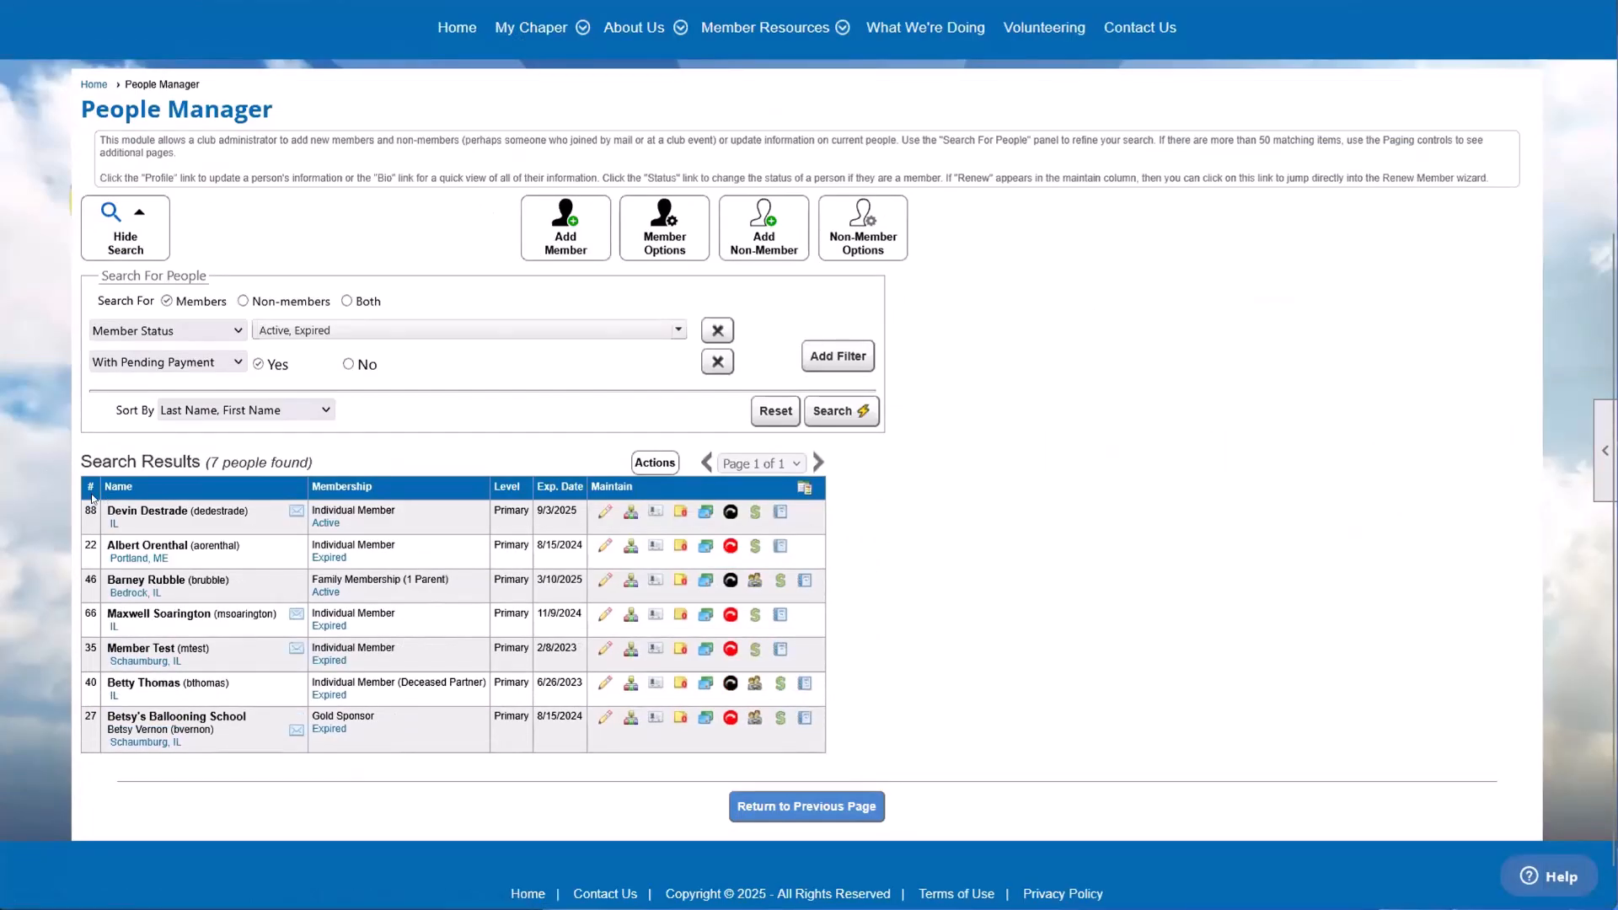
drag(106, 509, 185, 748)
click(243, 760)
click(166, 360)
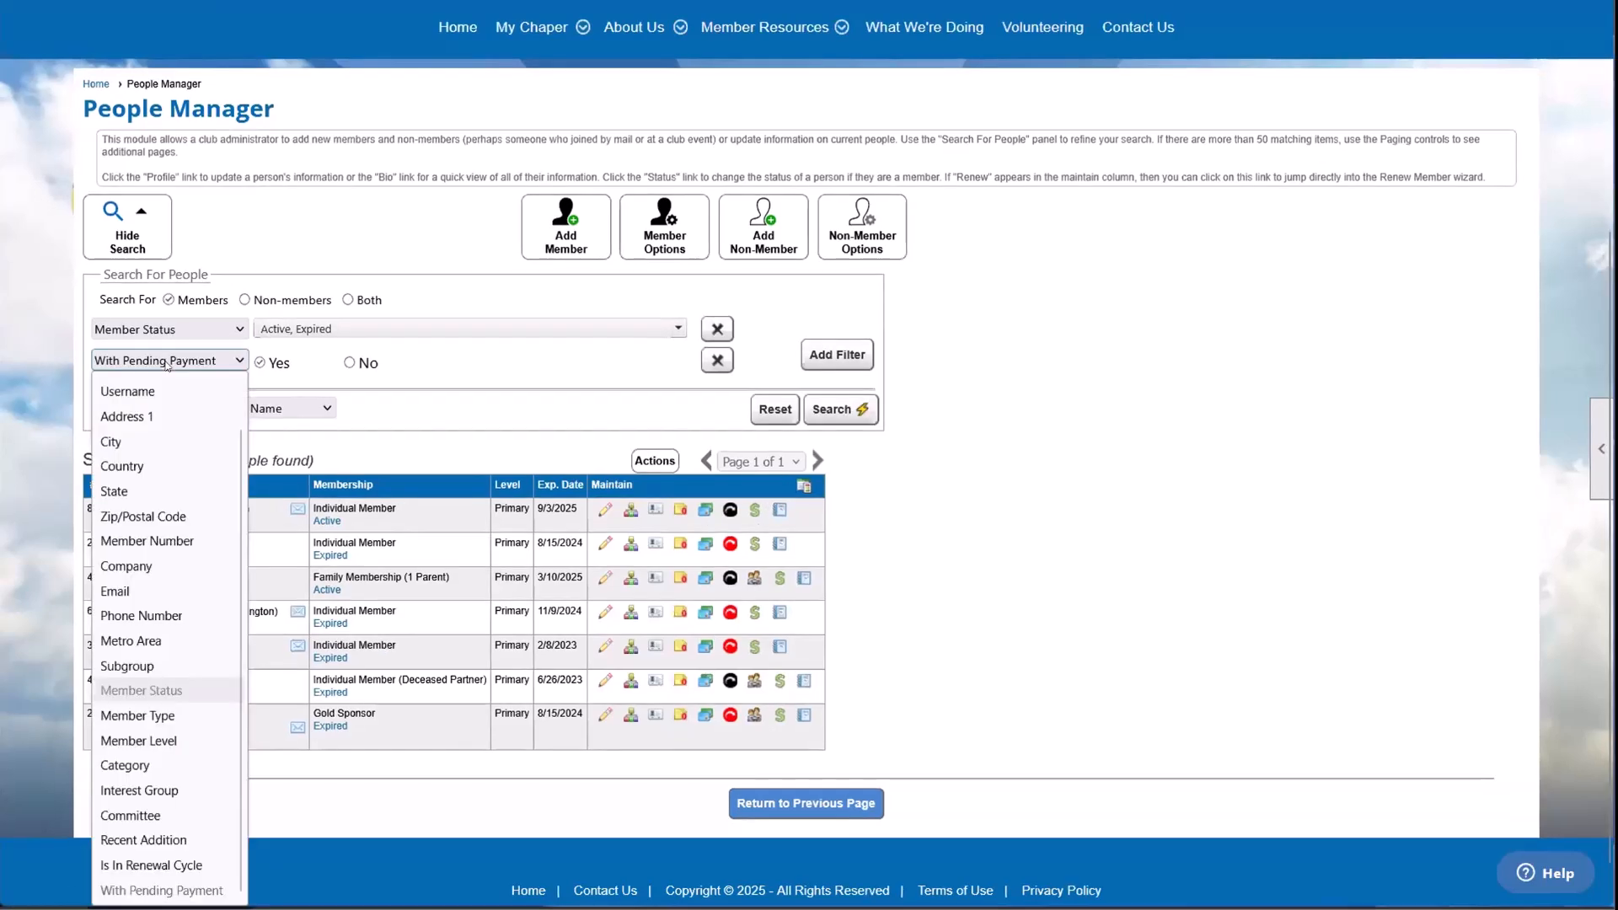
scroll(185, 420, up, 1)
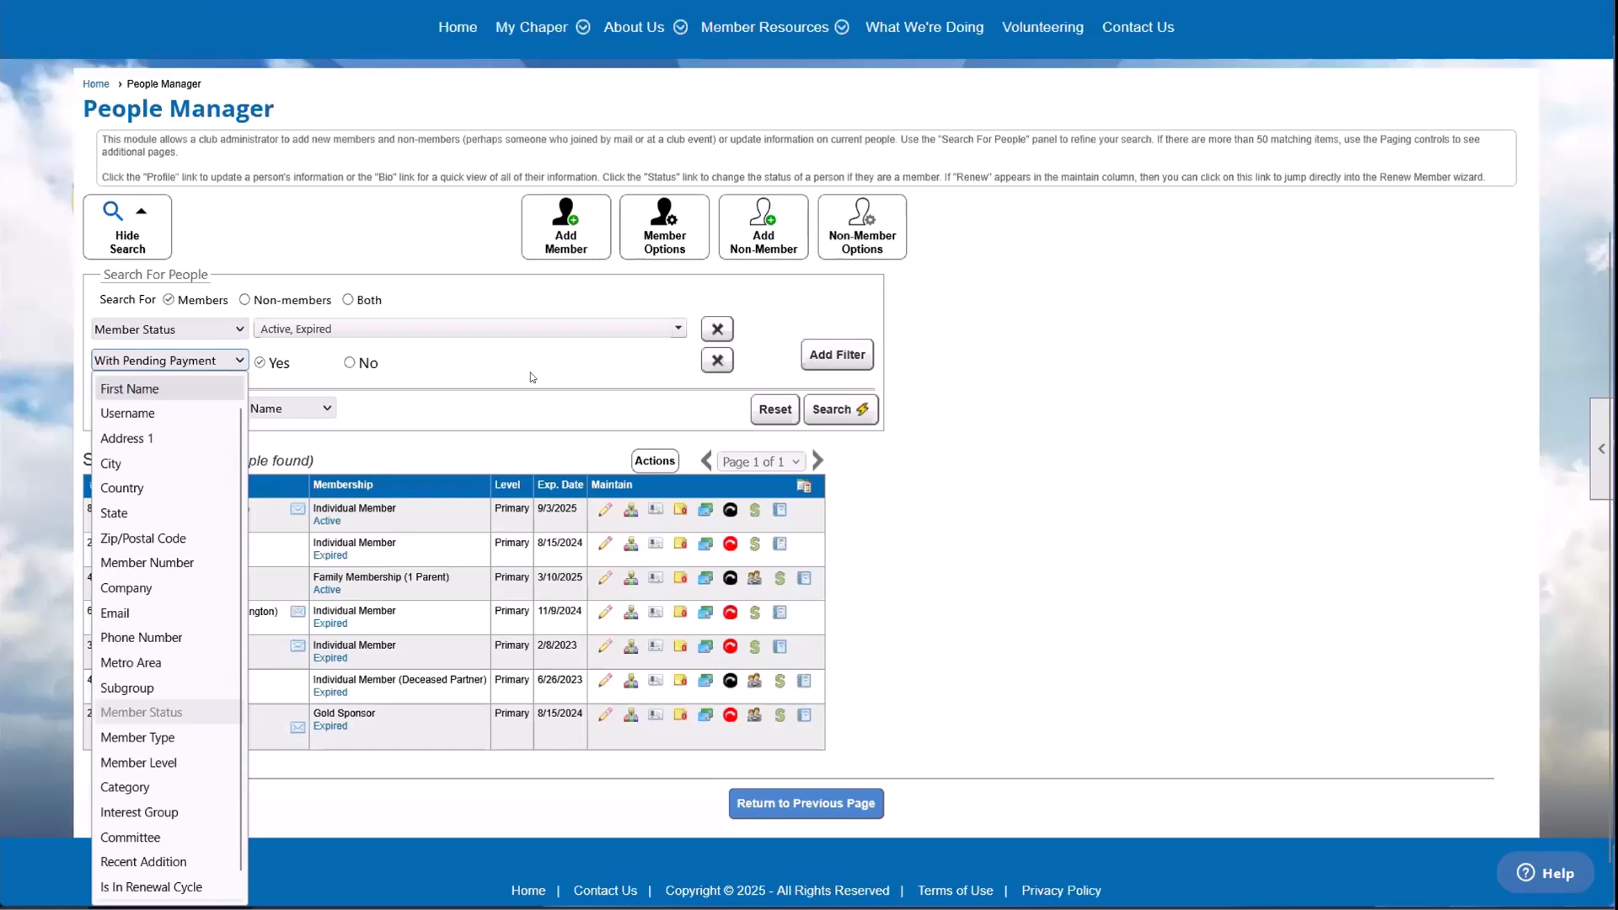
click(271, 367)
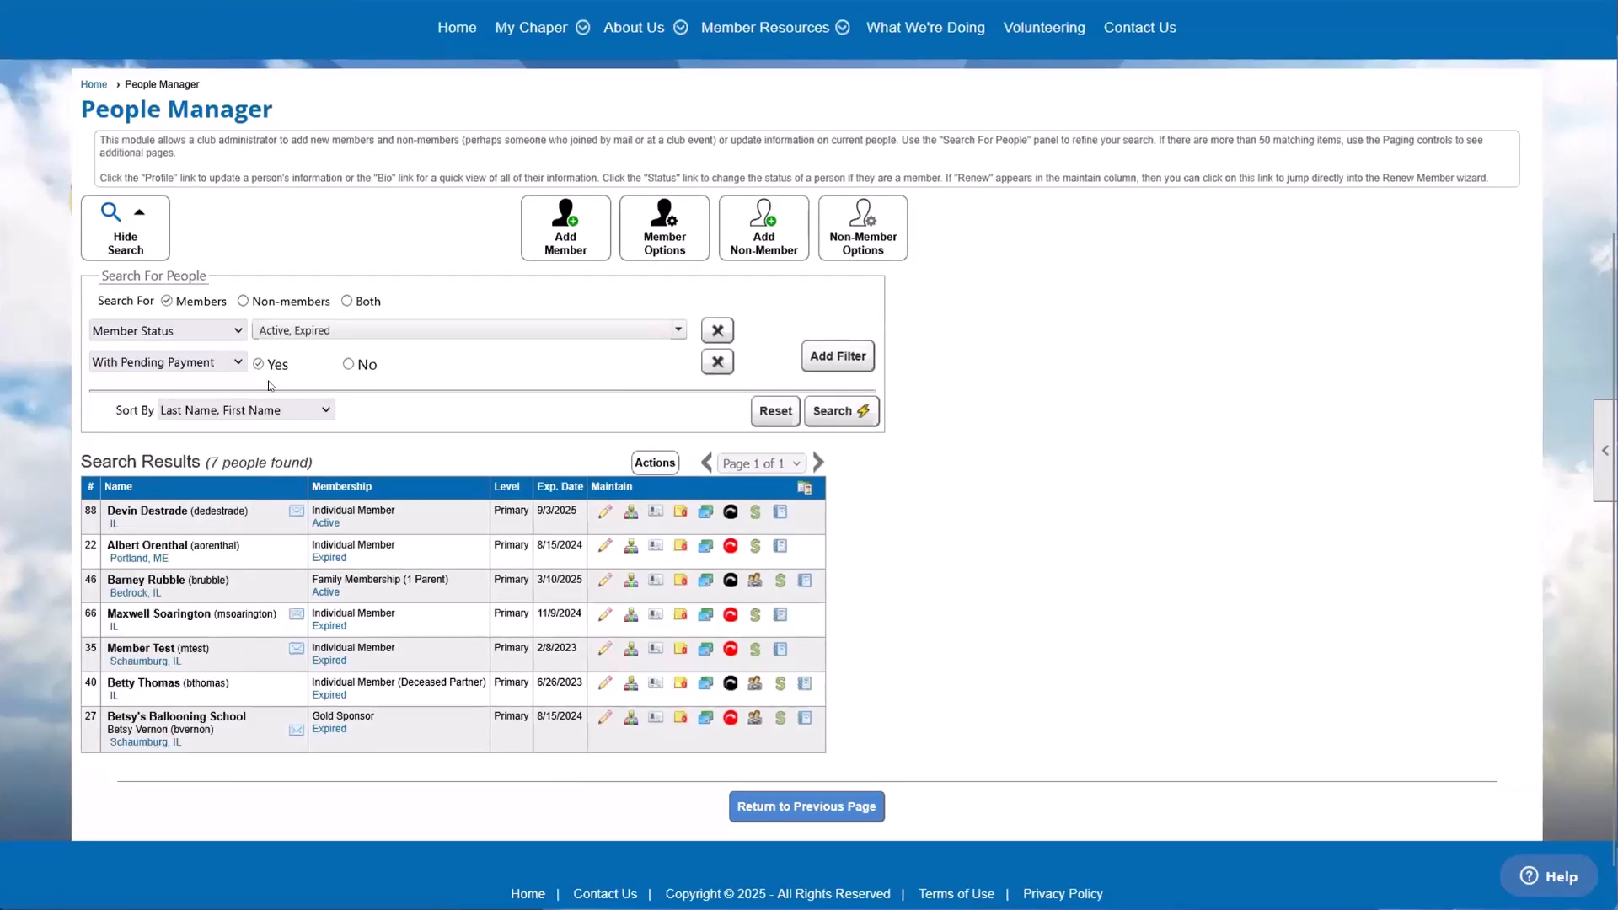
Step: Add six more search filters: Last Name, First Name, Username, Address 1, City and Country
click(842, 358)
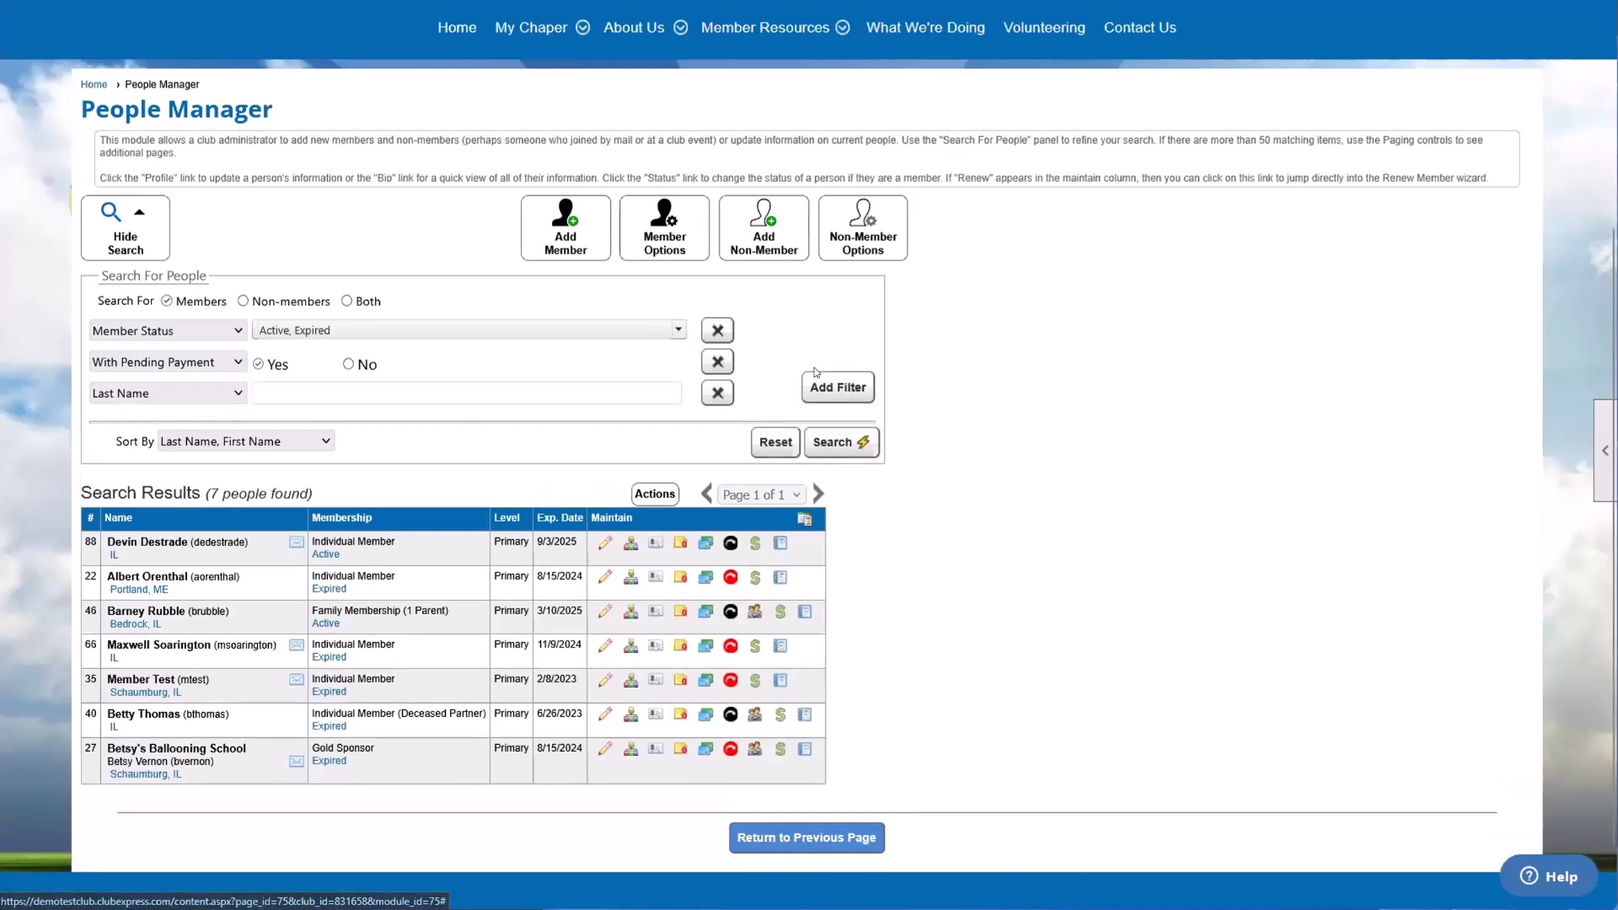
click(847, 393)
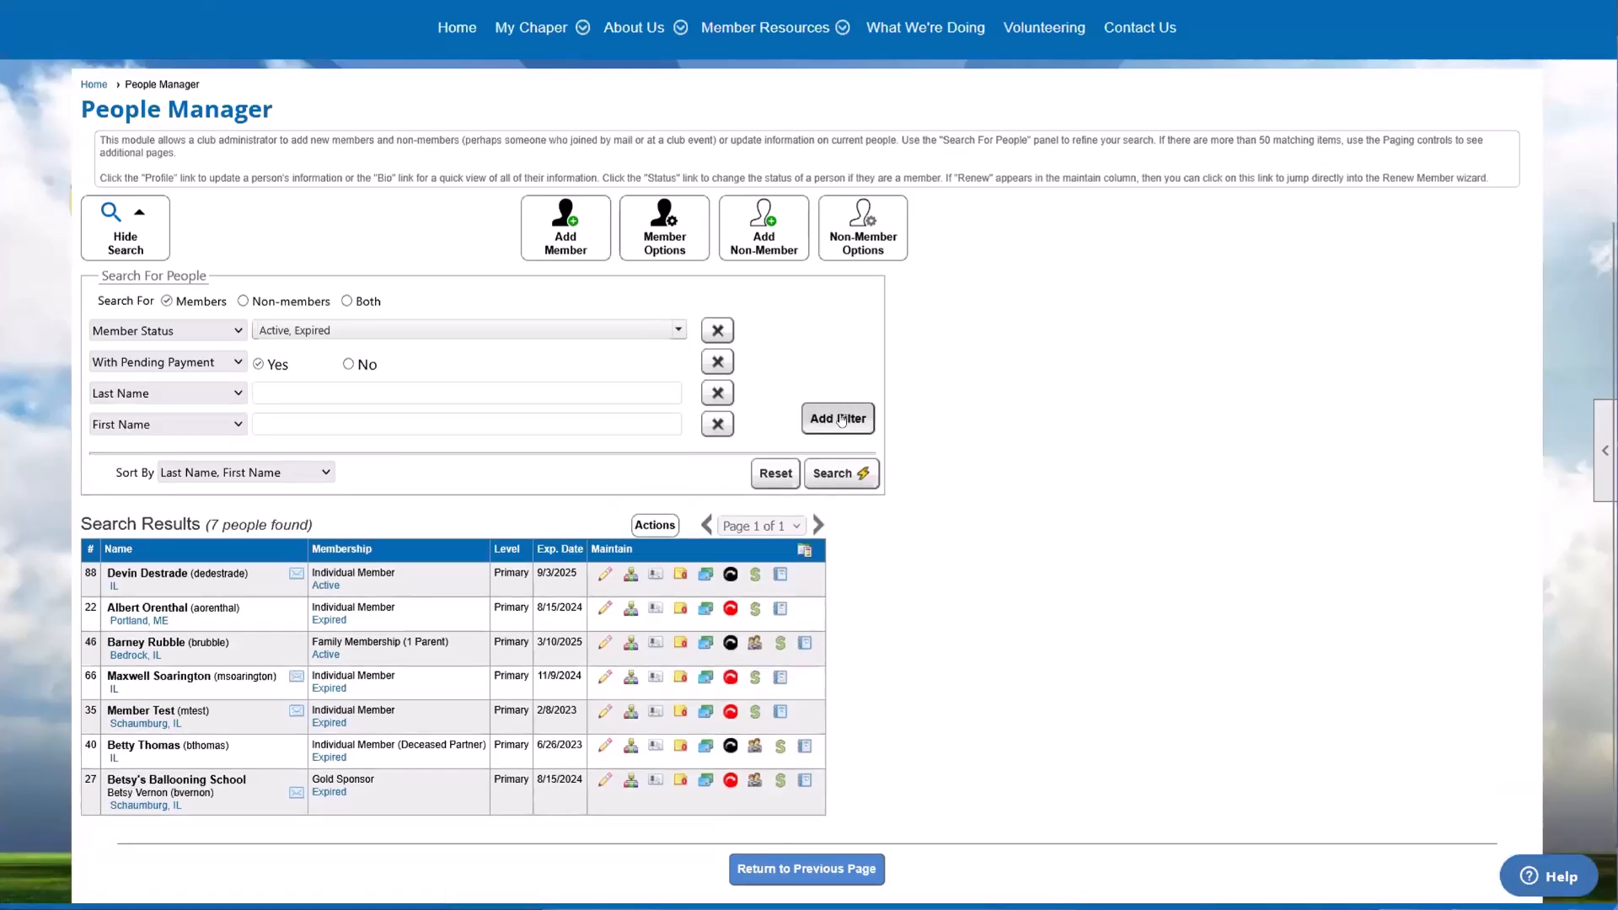
click(841, 421)
click(843, 453)
click(853, 483)
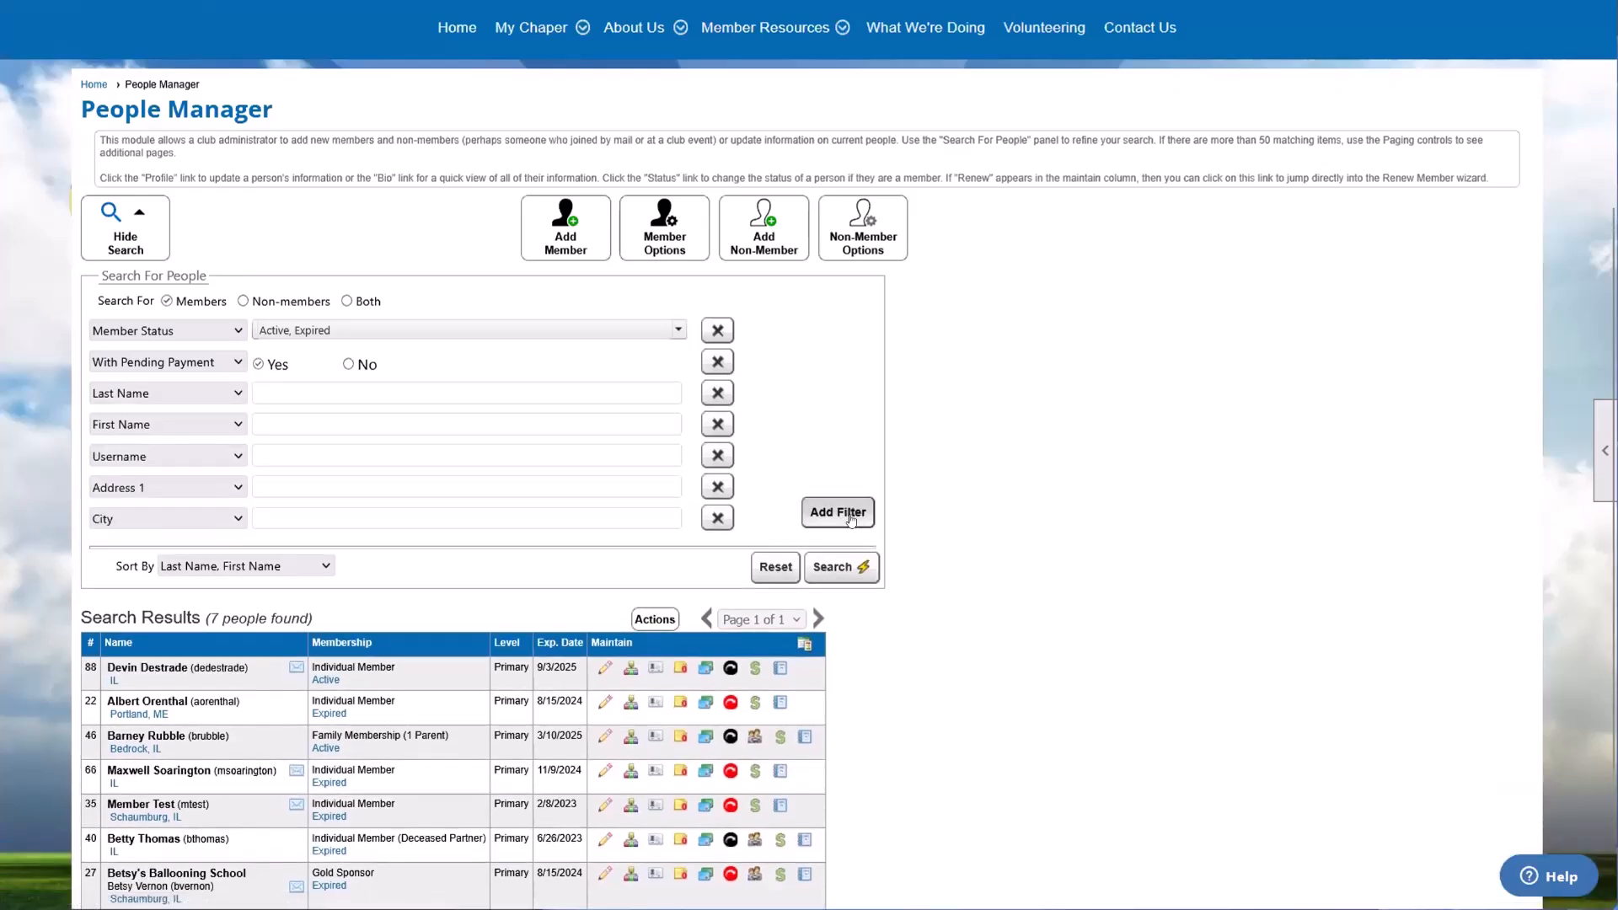
click(848, 517)
Step: Change the Username filter to Metro Area, the Address 1 filter to Zip/Postal Code and the City filter to Category
click(149, 451)
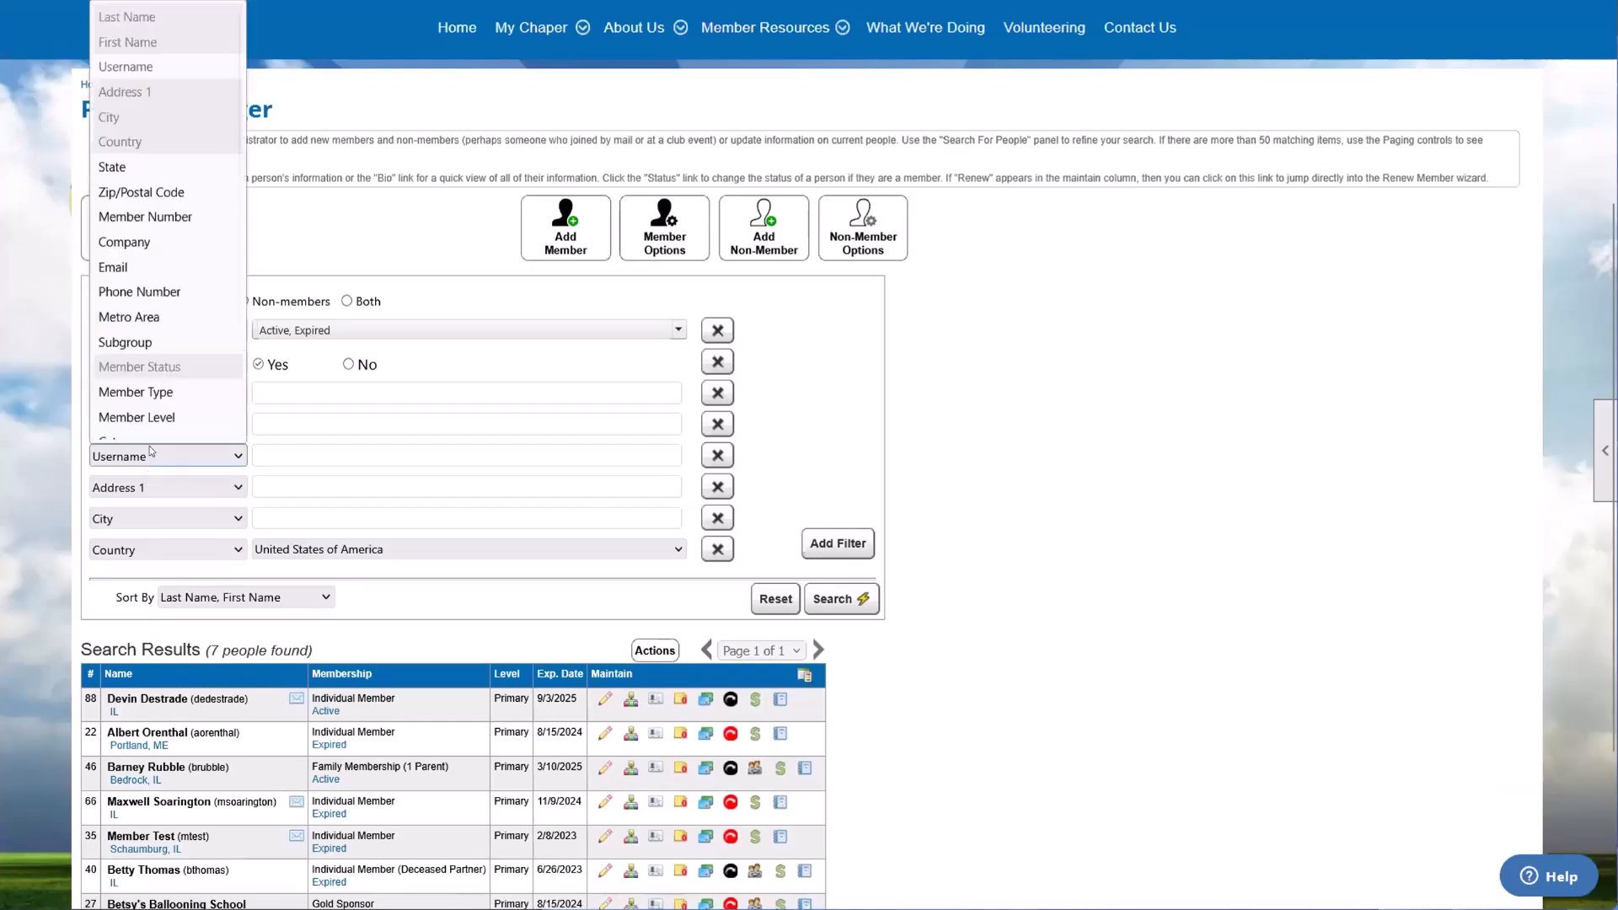
click(175, 327)
click(165, 485)
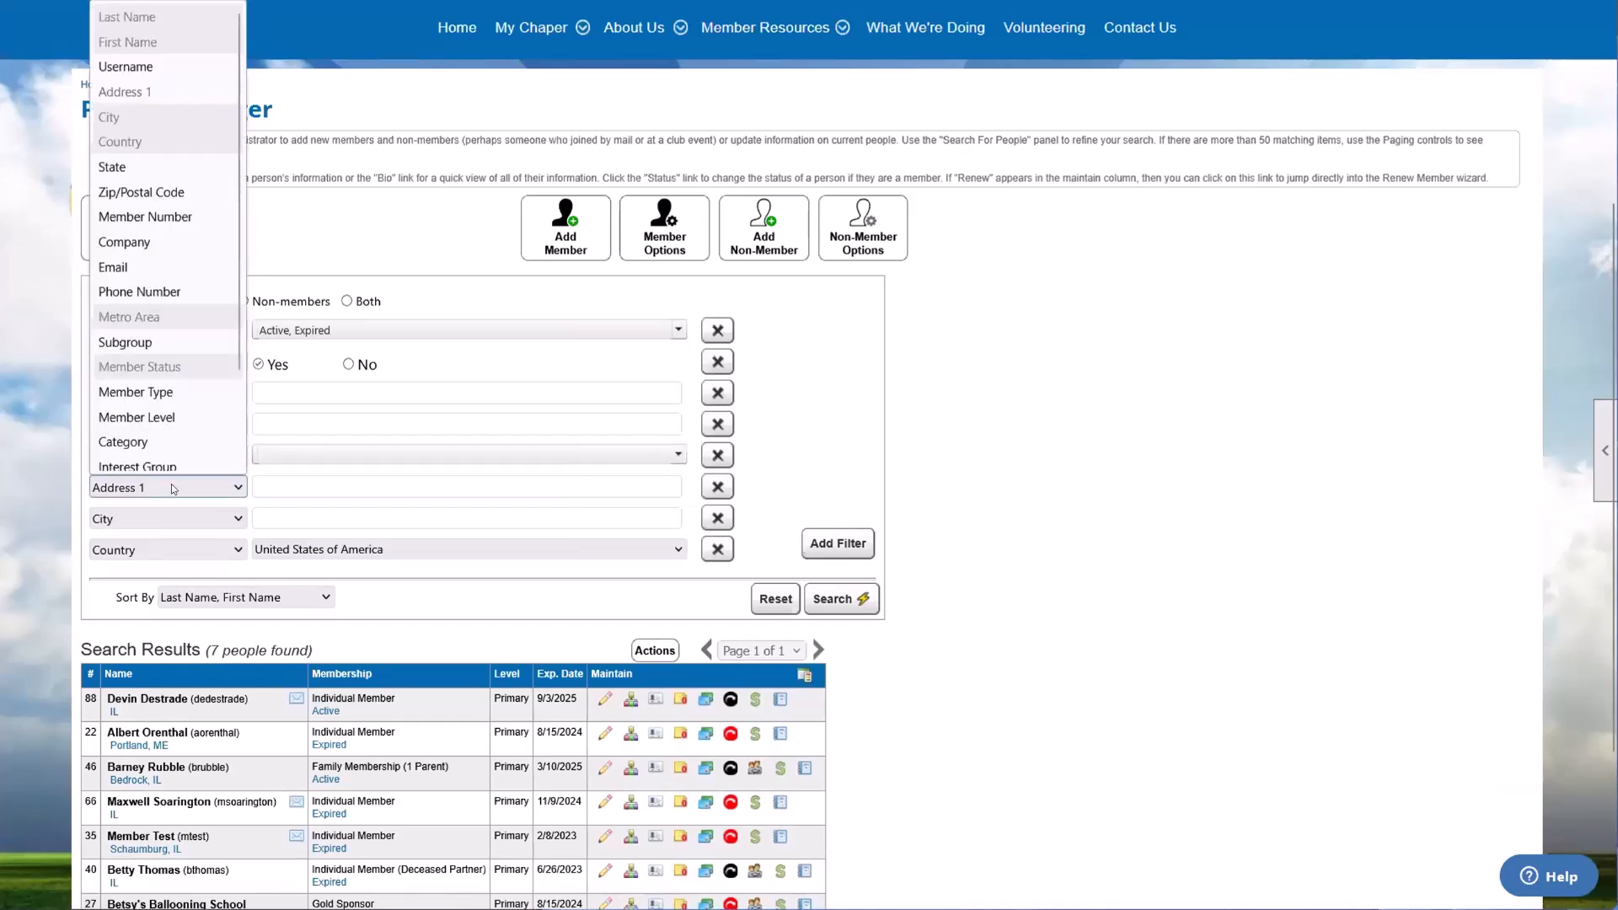
click(190, 187)
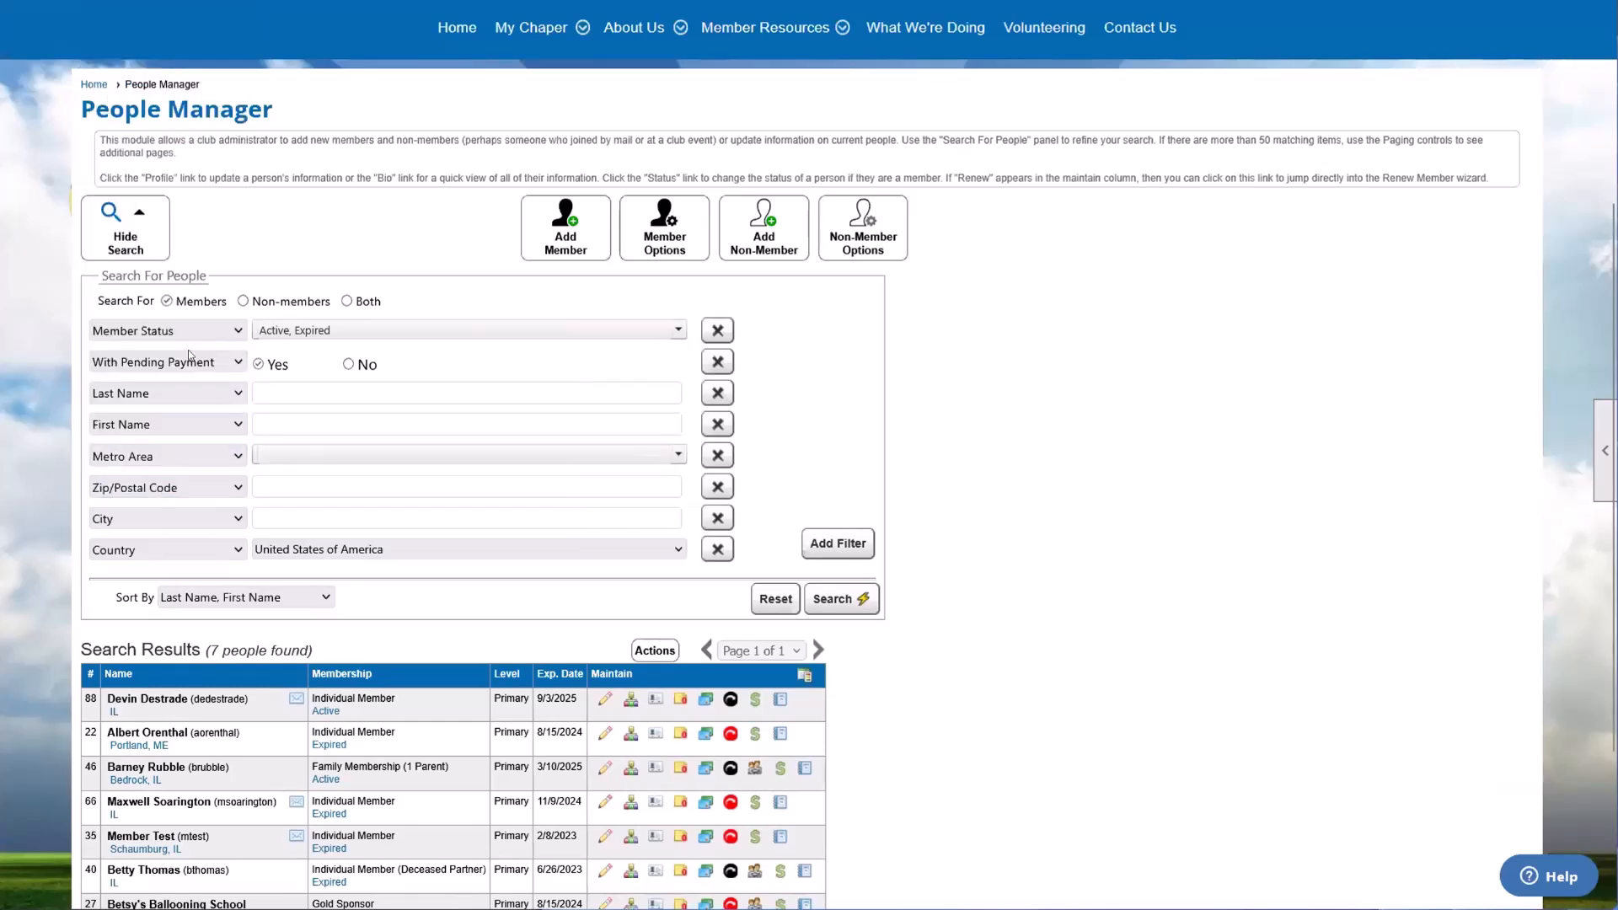
click(191, 511)
click(165, 431)
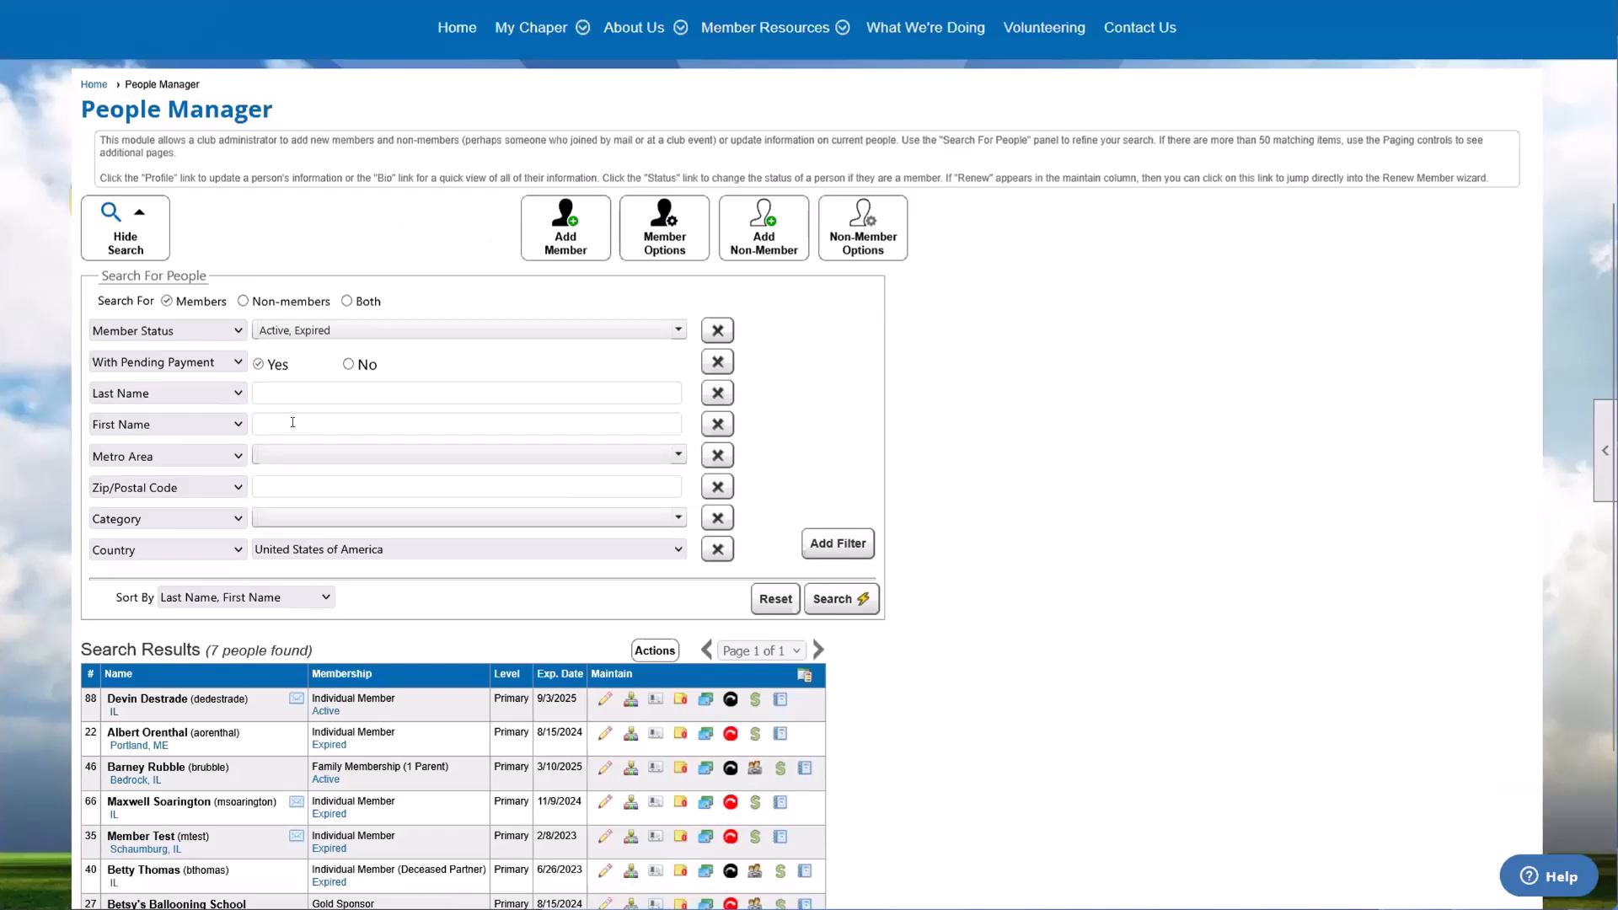
Step: Reset the search filters to their defaults and search for active and expired members
click(783, 589)
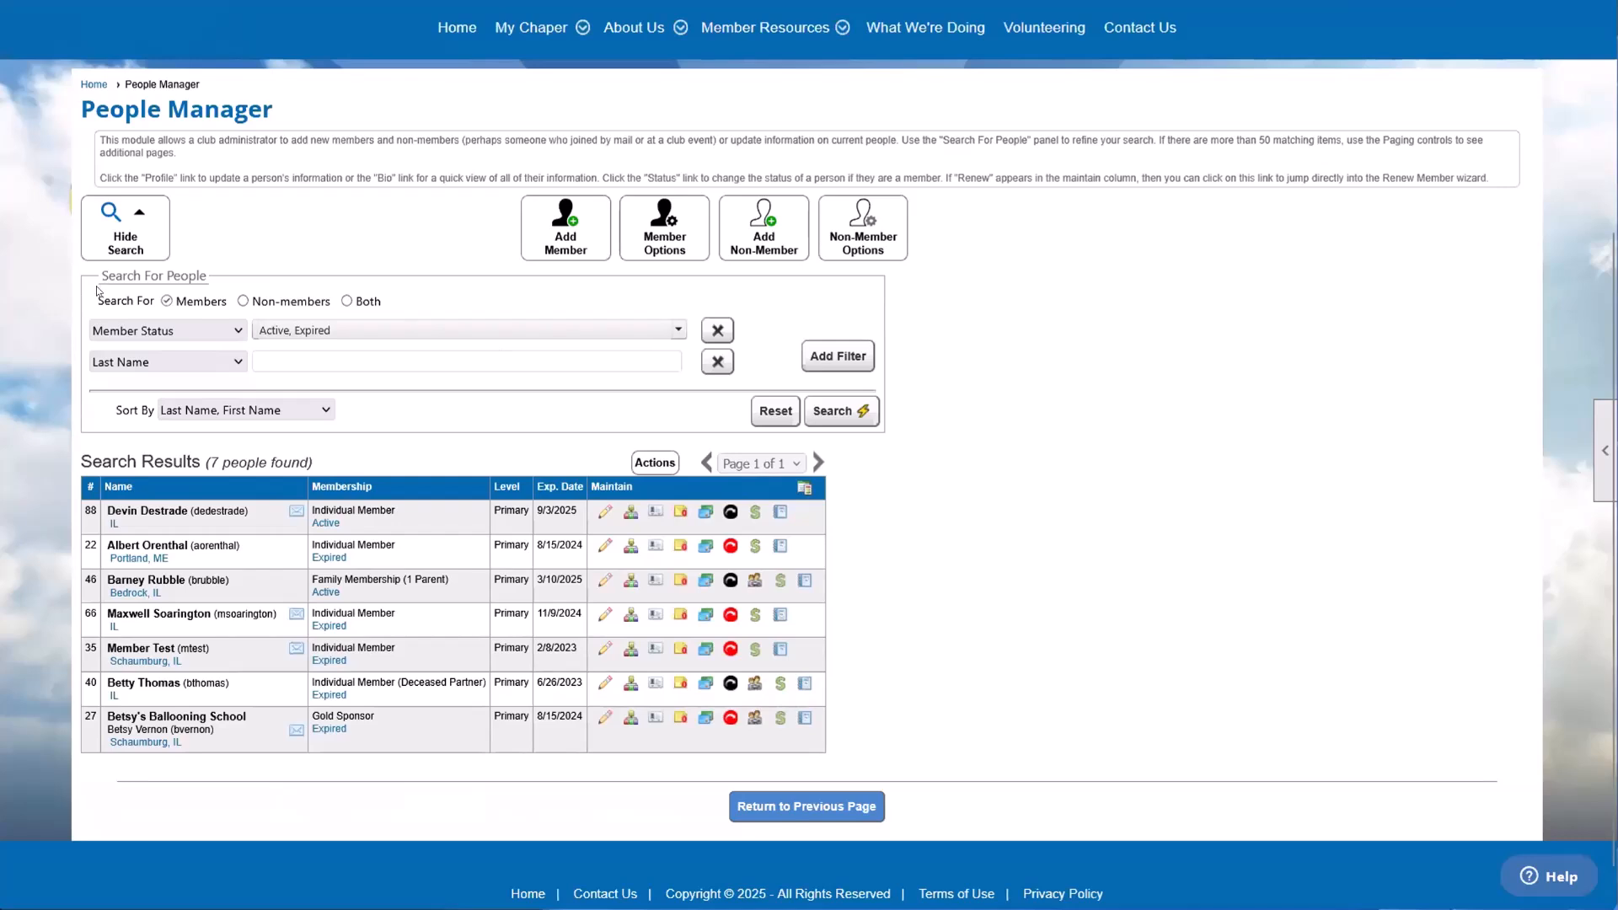
drag(100, 297, 335, 334)
click(339, 335)
scroll(340, 370, up, 3)
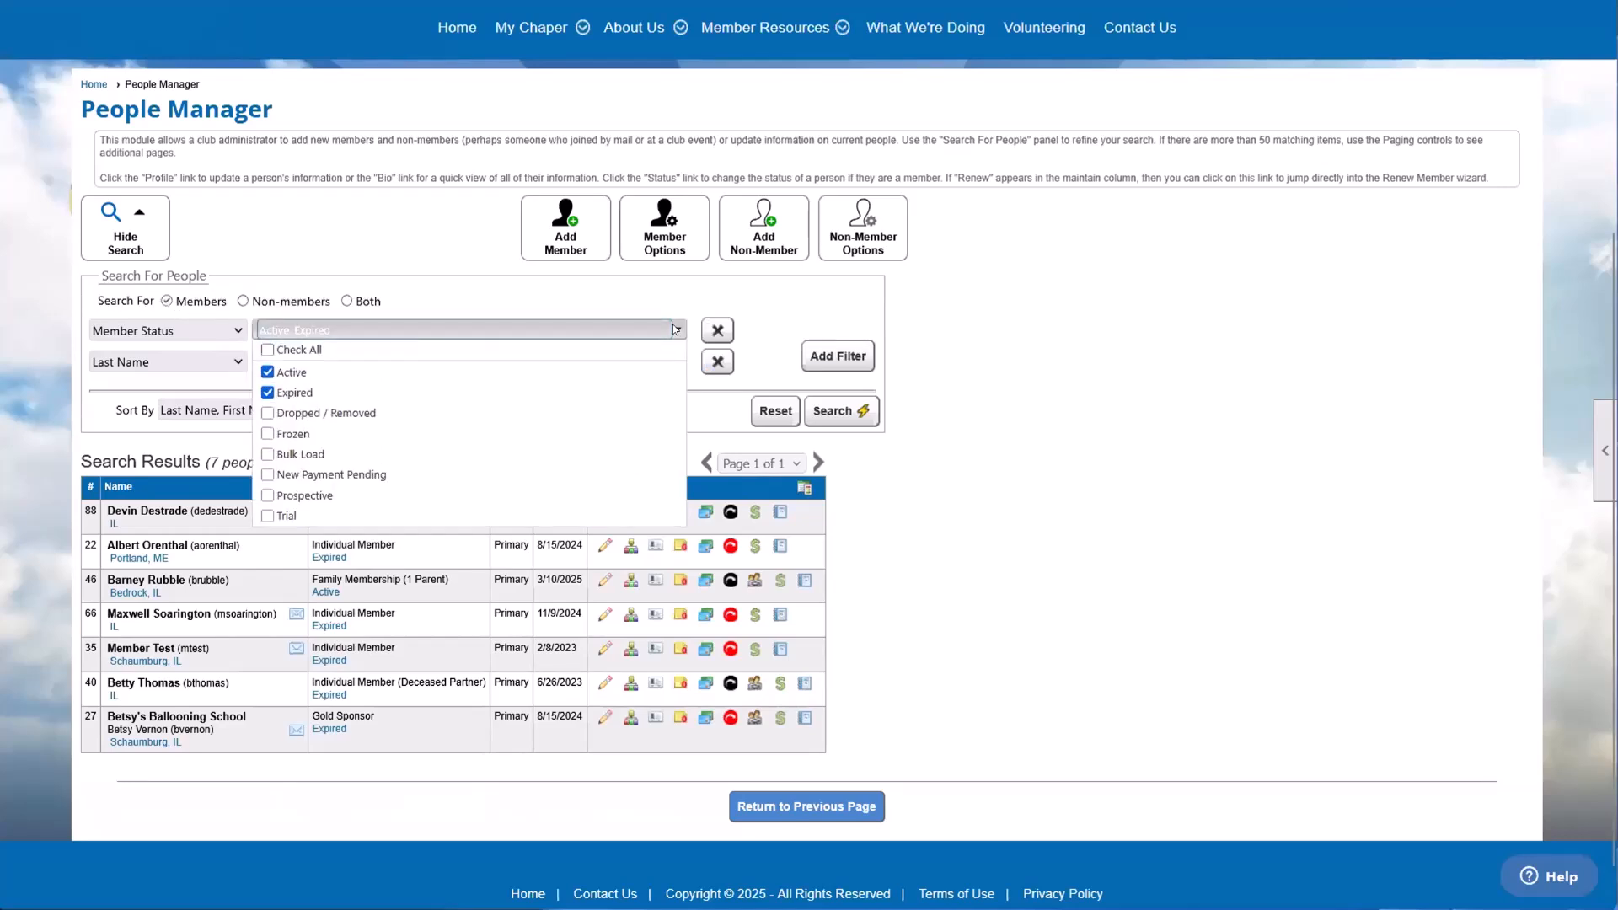
click(835, 411)
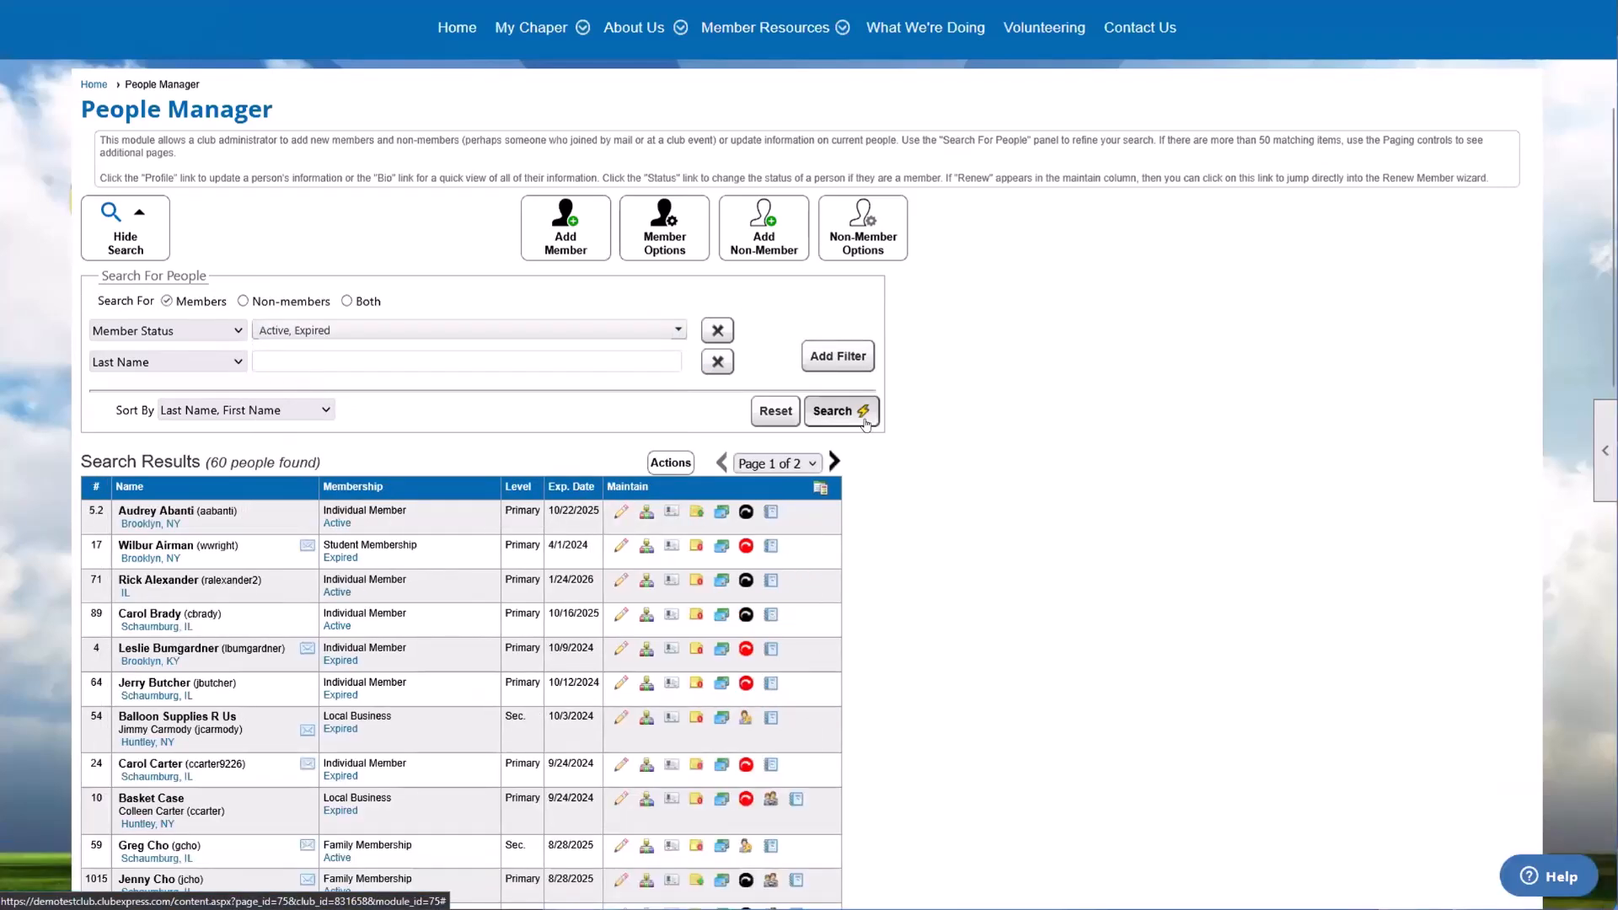
Step: Limit the Member Status filter to Active, search, and highlight the listed members
click(300, 331)
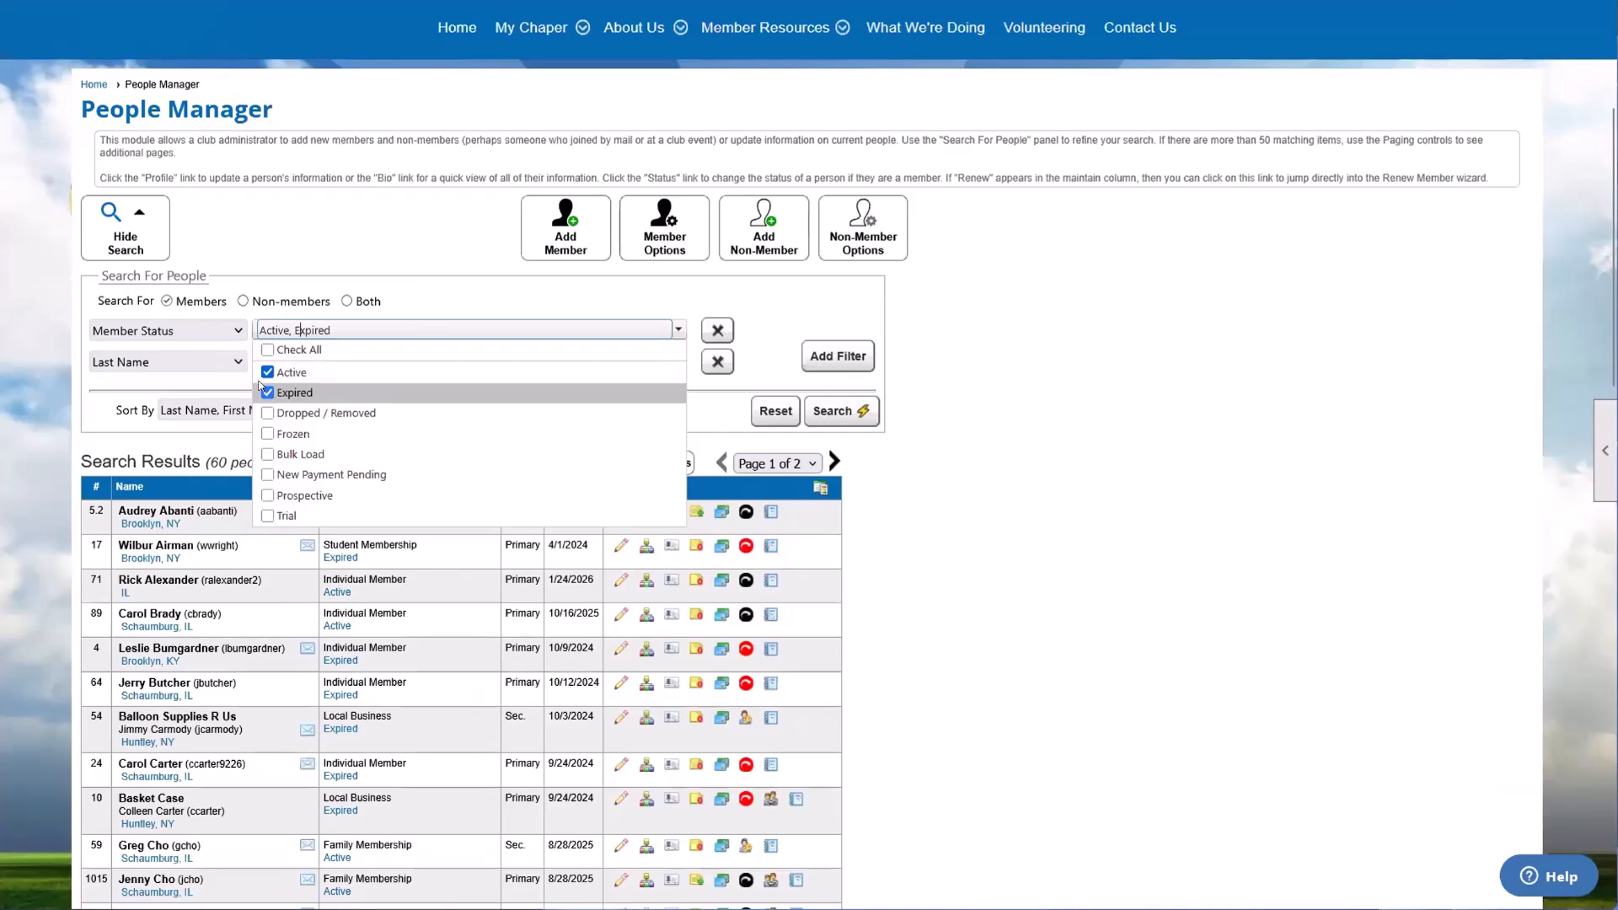
click(267, 392)
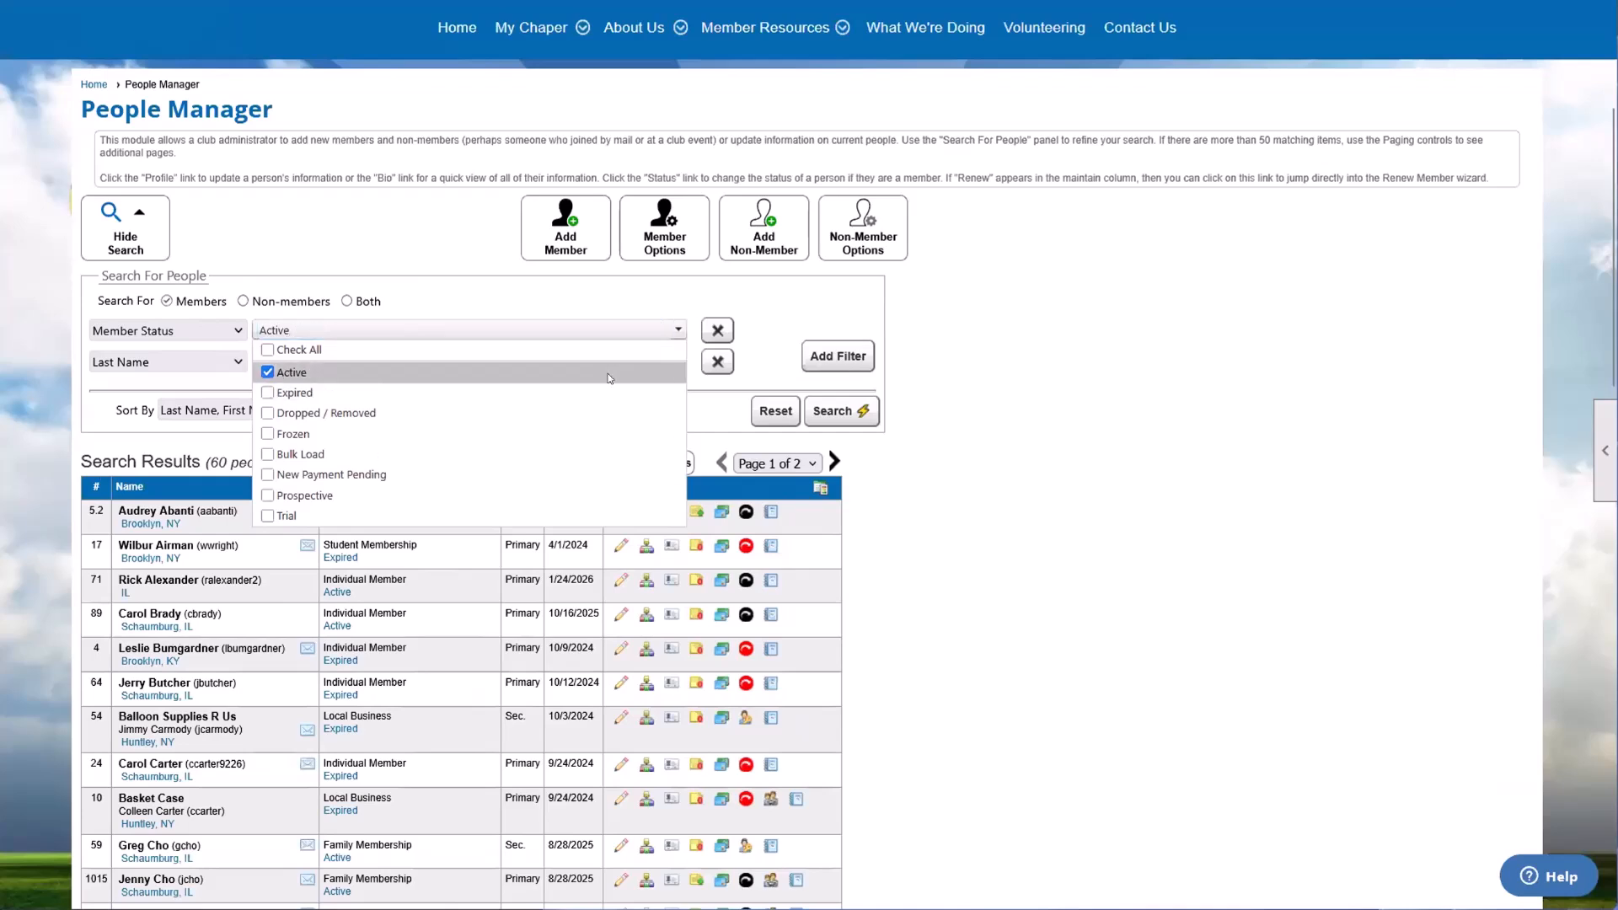
click(854, 412)
scroll(283, 290, down, 1)
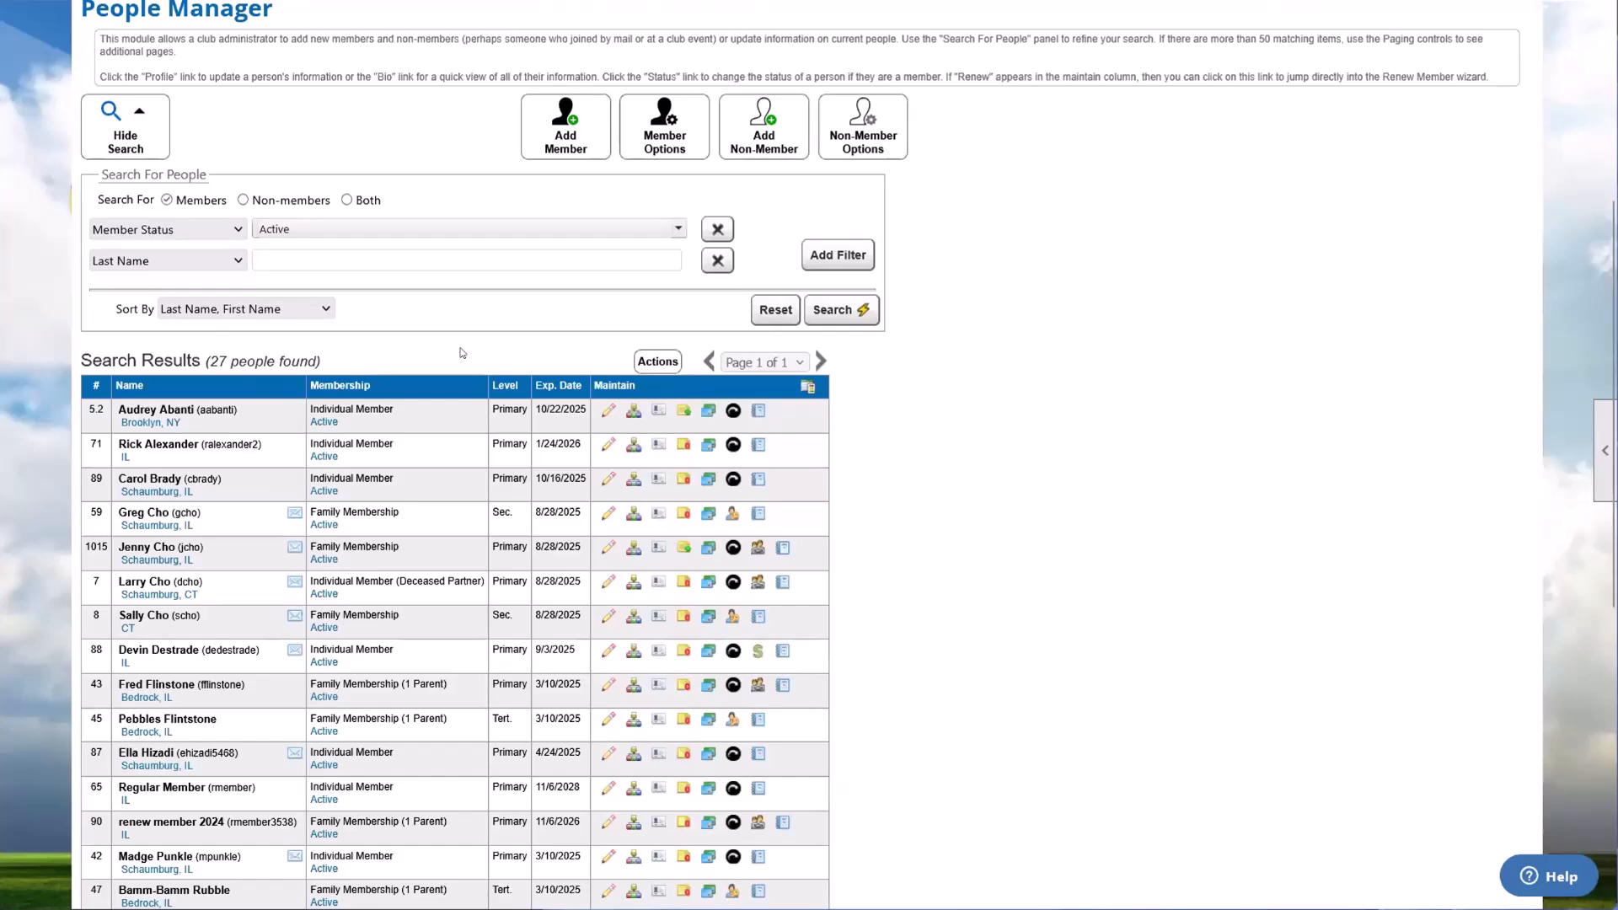
drag(145, 408, 918, 694)
click(917, 694)
Step: Look at the actions offered for the search results and highlight the member rows they apply to
click(645, 362)
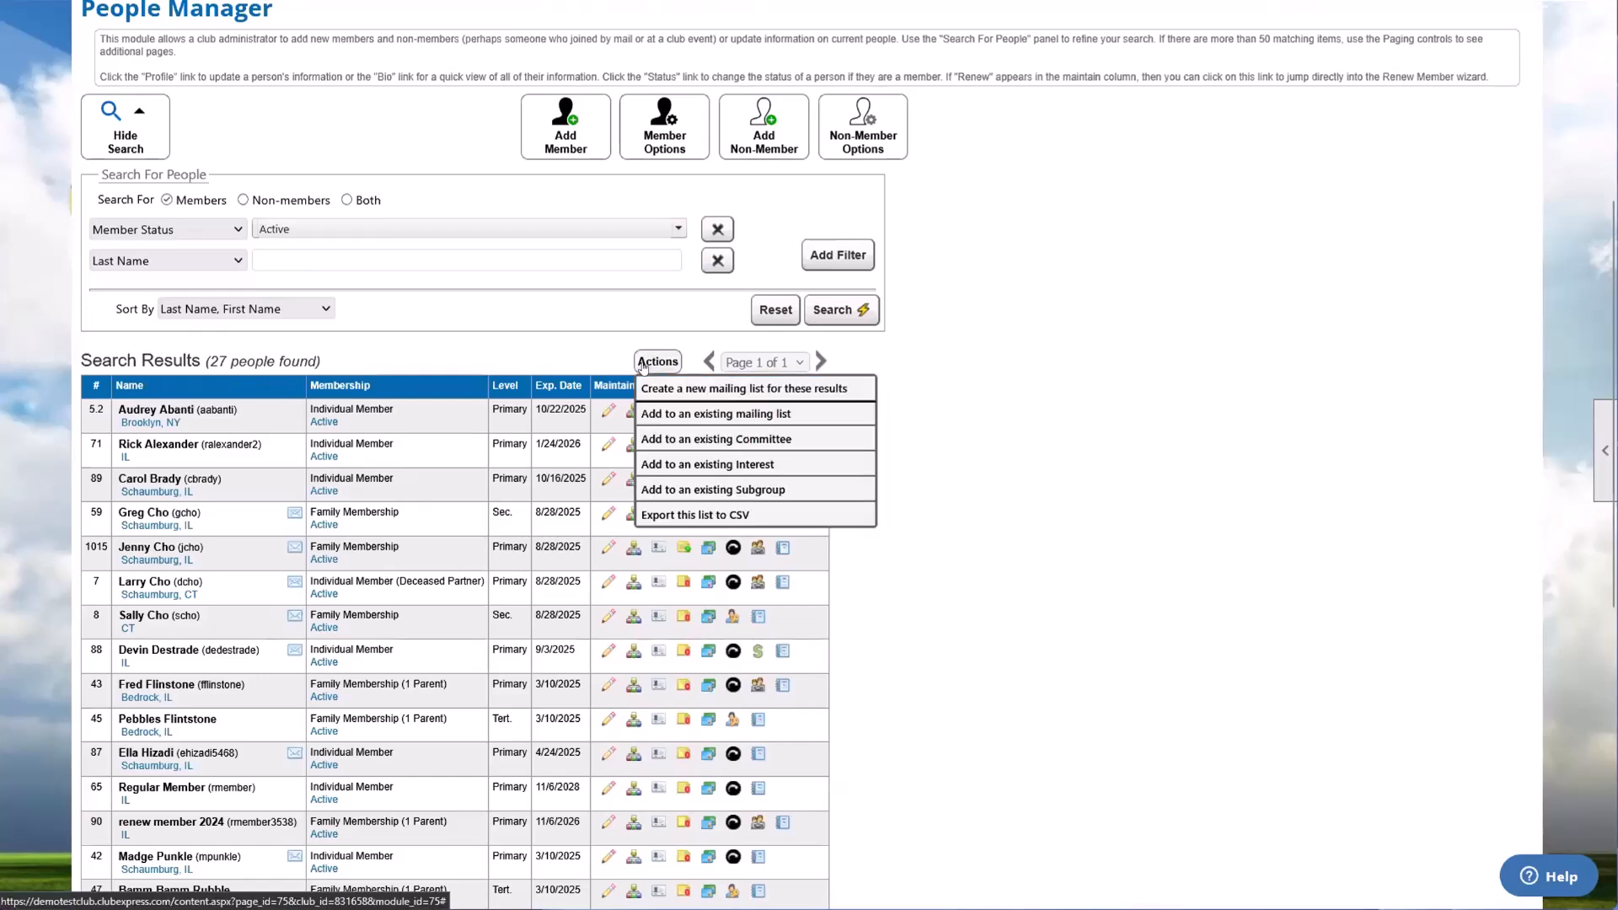
click(646, 364)
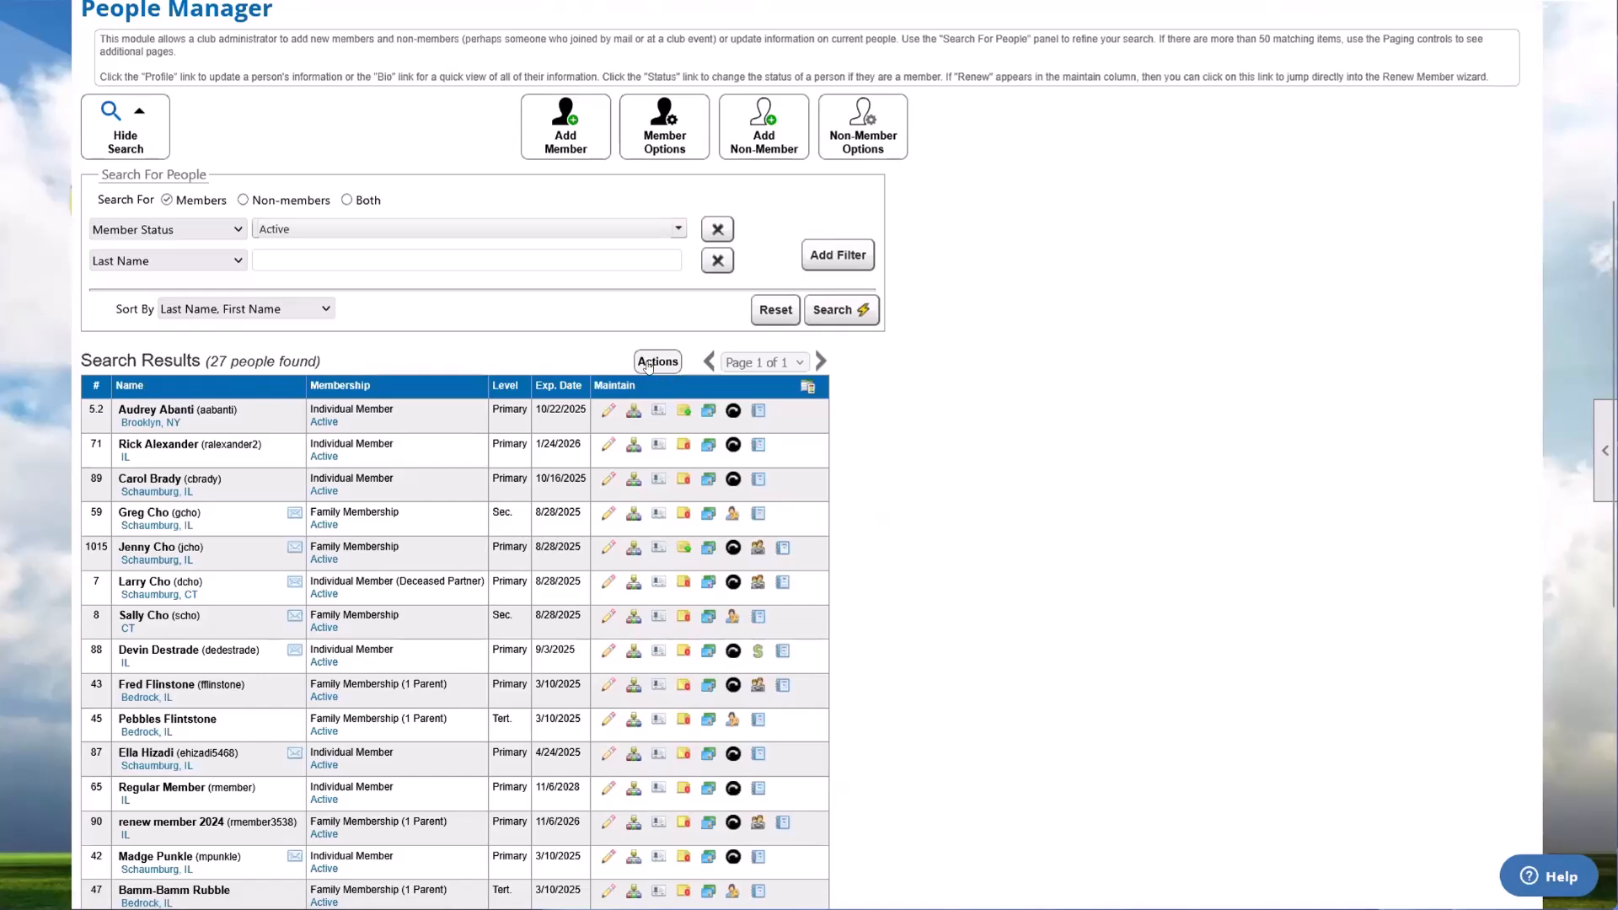
click(648, 364)
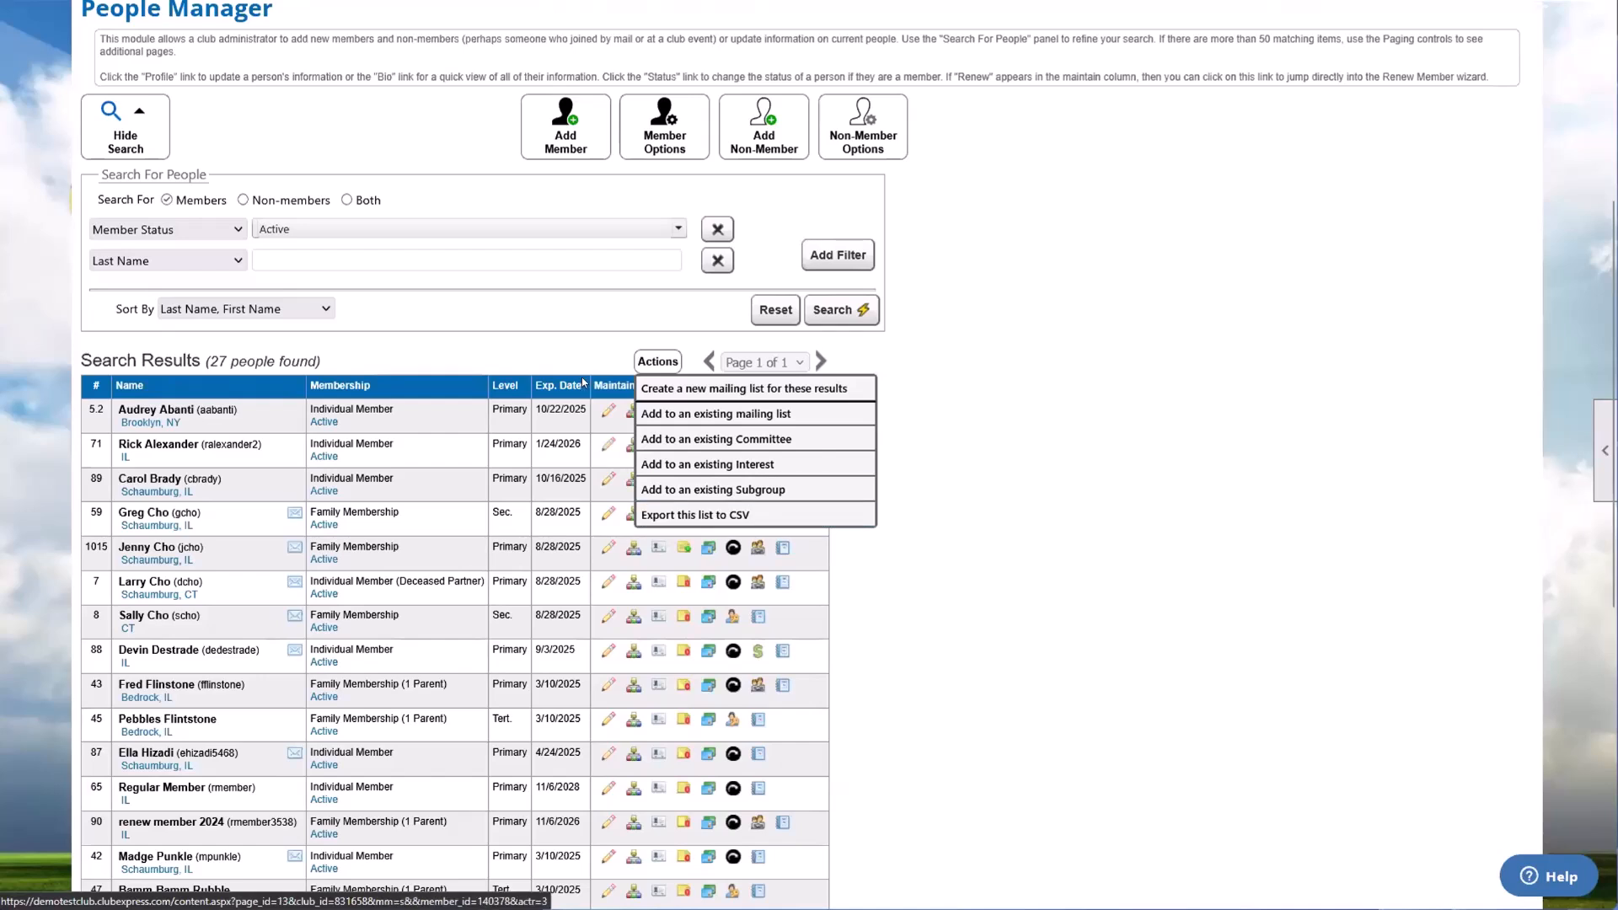
drag(109, 396, 799, 788)
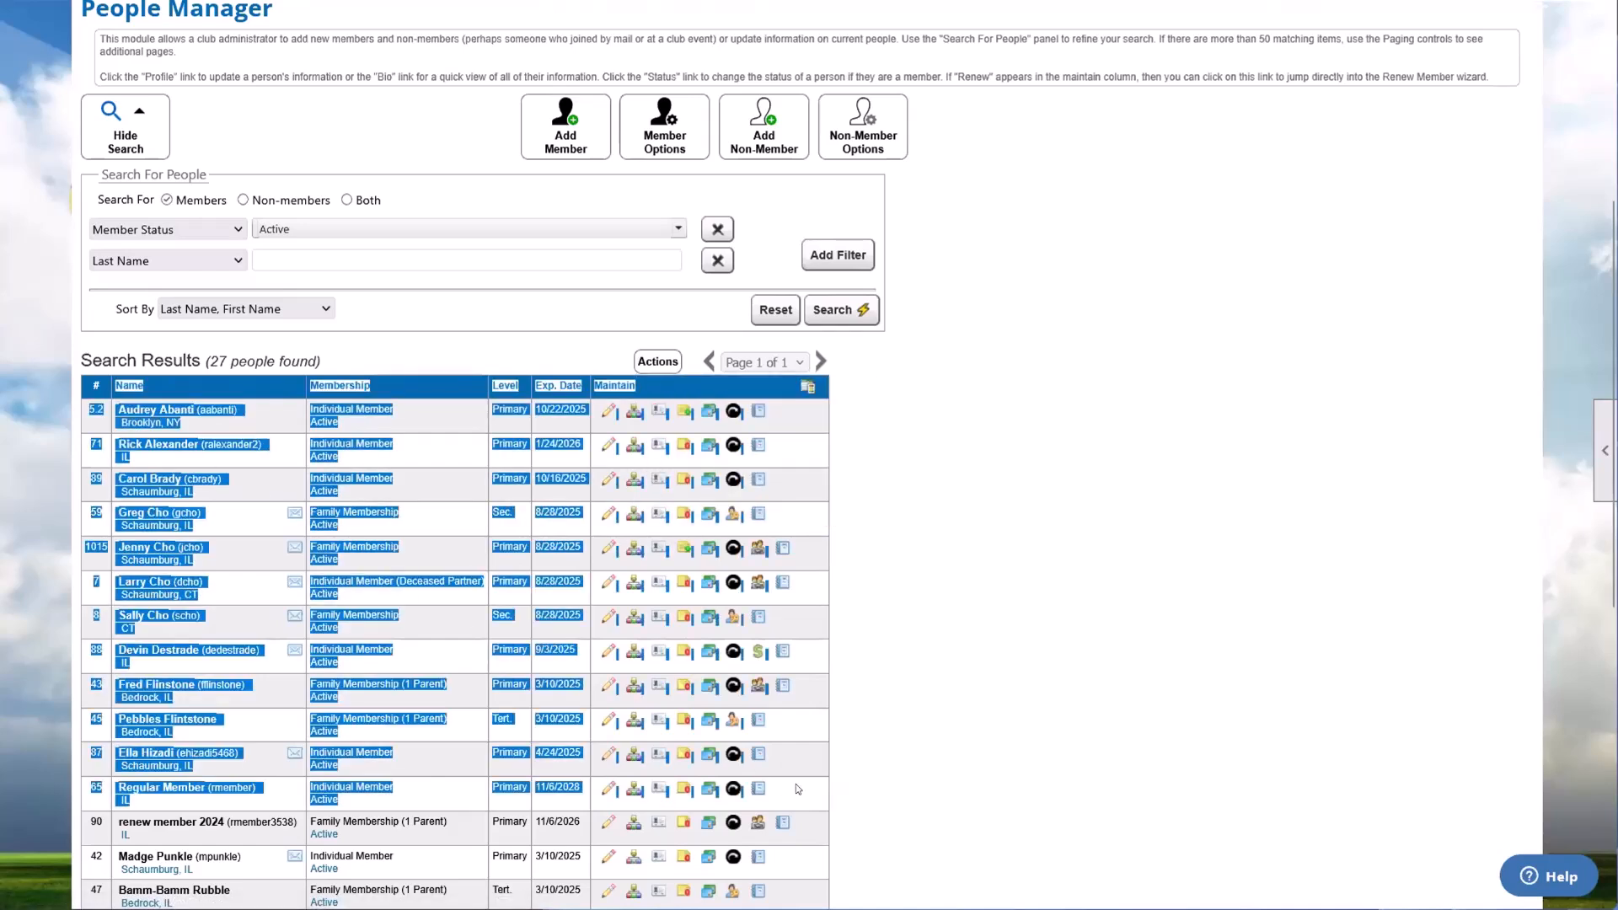
click(1039, 633)
Step: Highlight the search results heading and examine the available list actions, including Export this list to CSV
drag(154, 361, 263, 354)
click(274, 360)
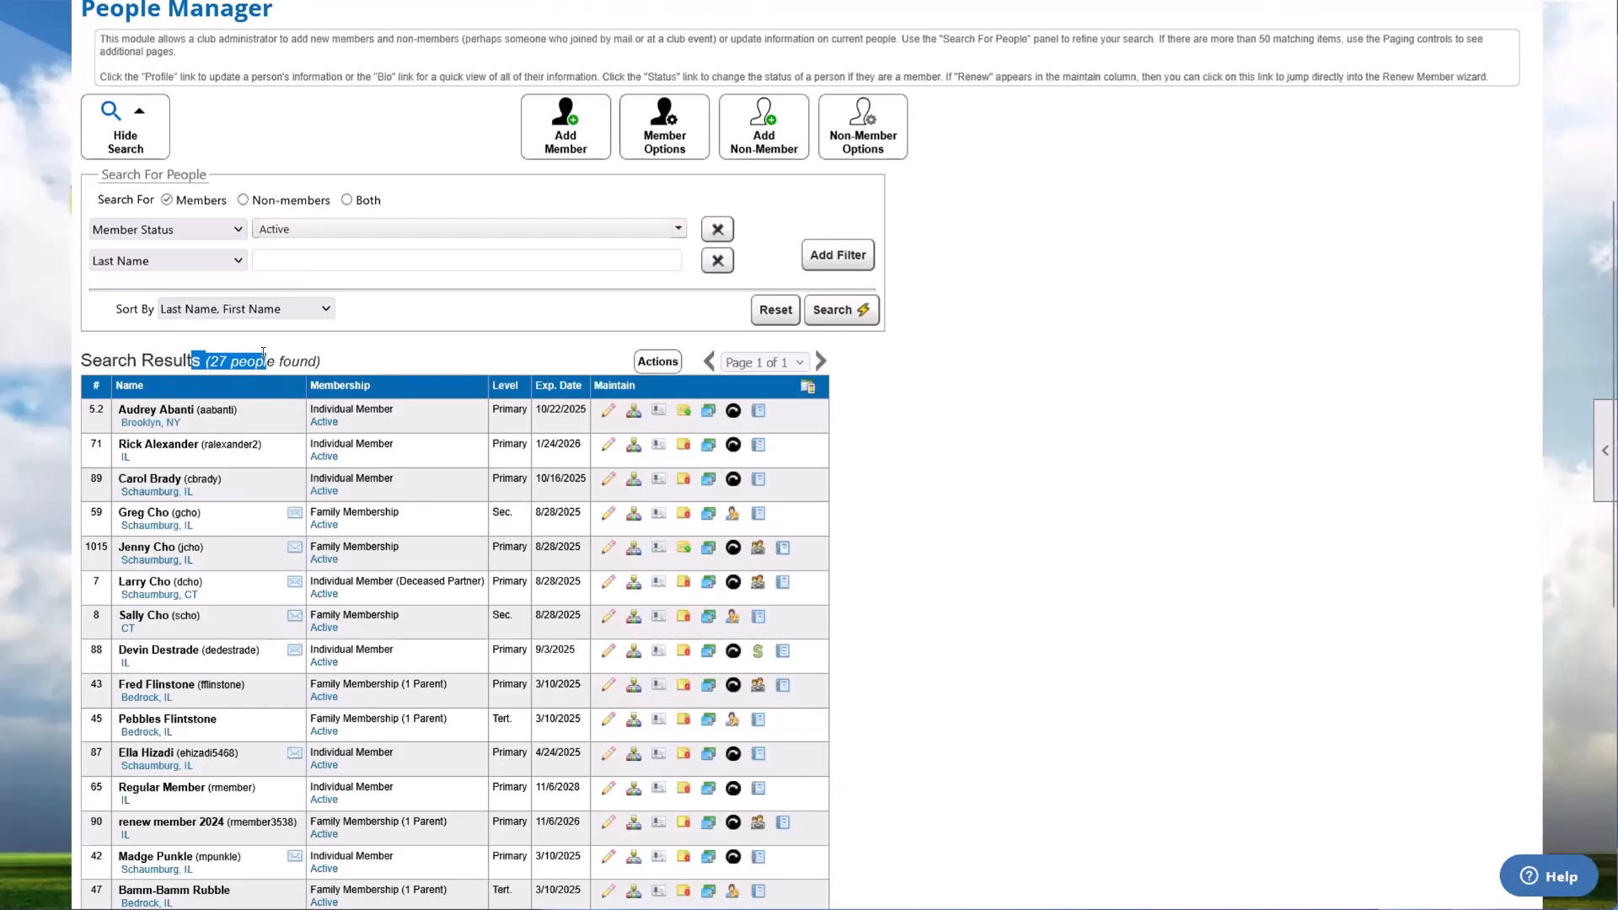
click(263, 354)
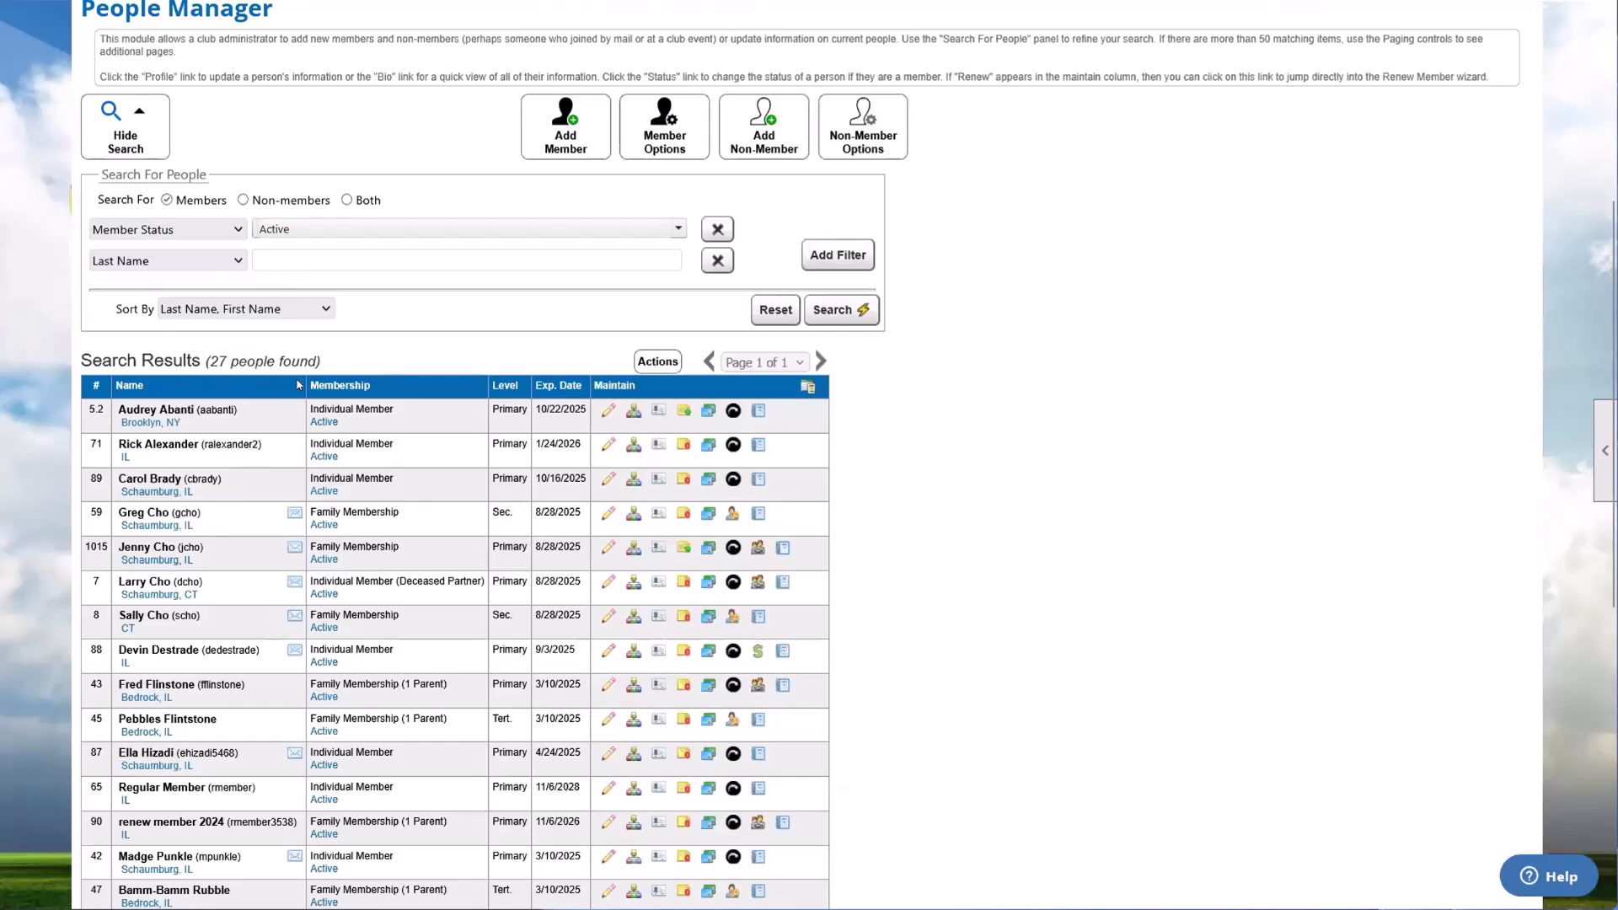
click(657, 364)
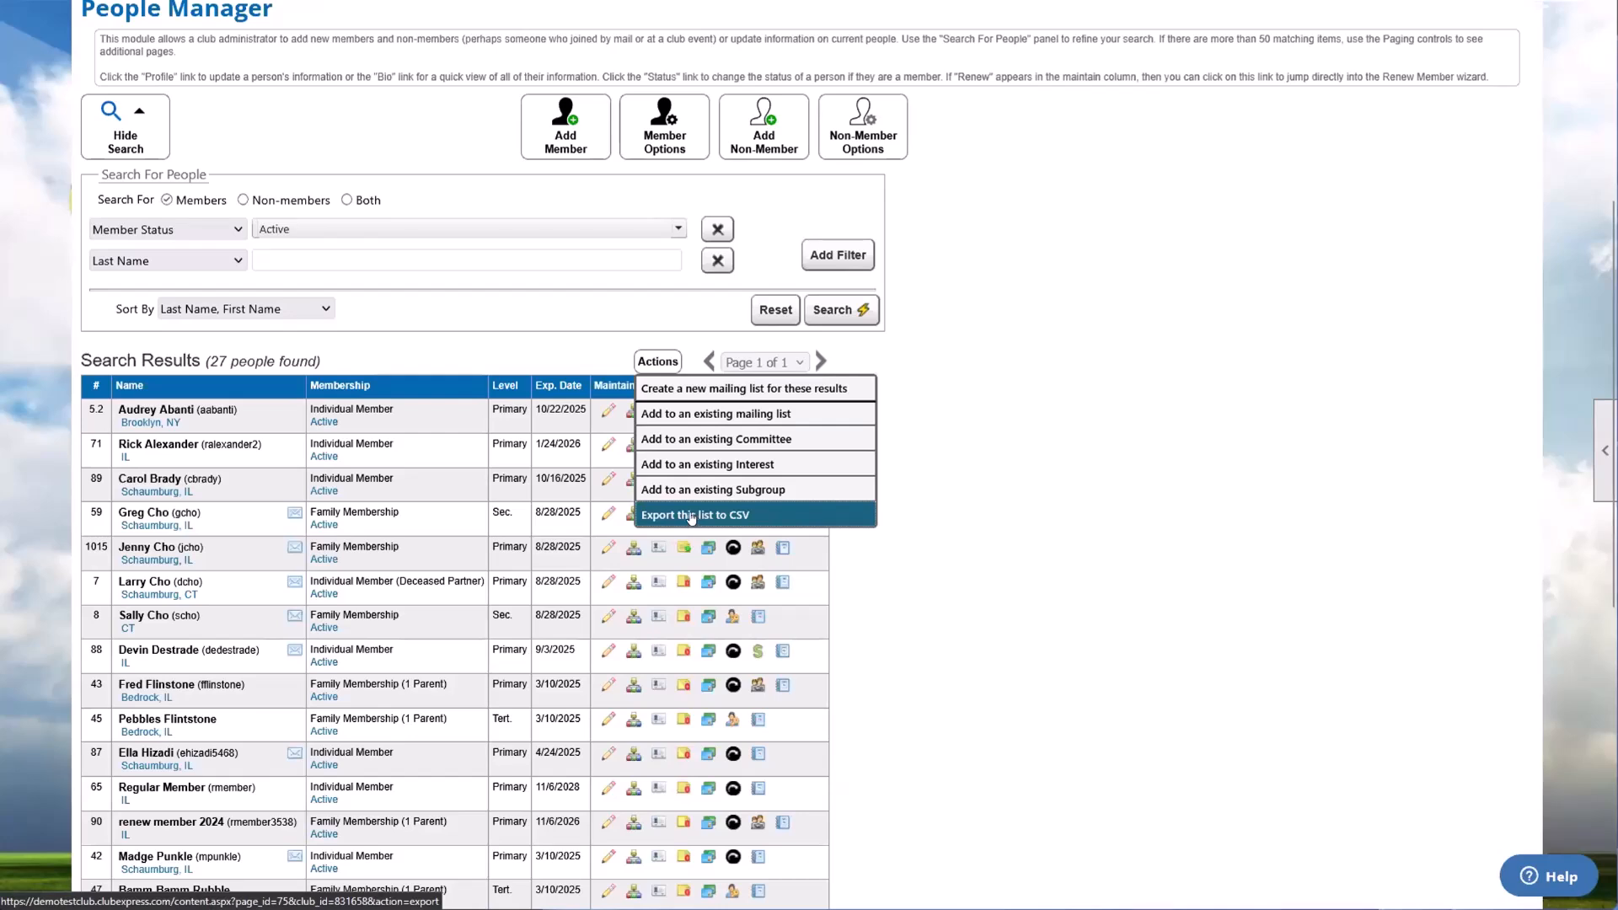
click(998, 555)
Step: Reset the filters to the default Active and Expired statuses and search for members again
scroll(758, 413, up, 1)
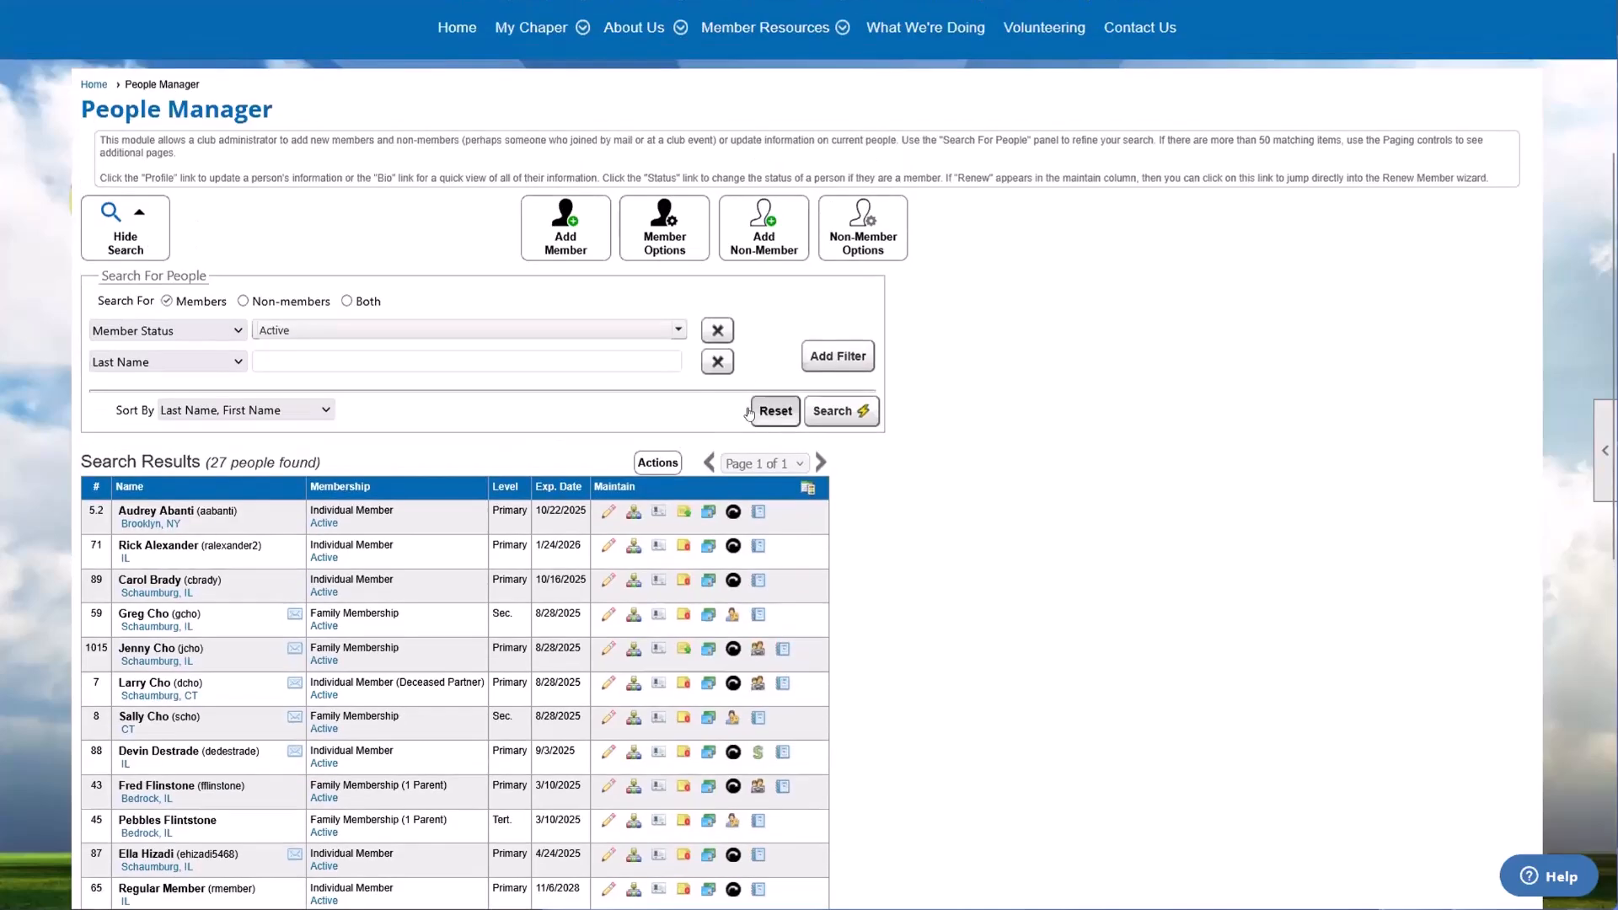
click(752, 419)
click(861, 413)
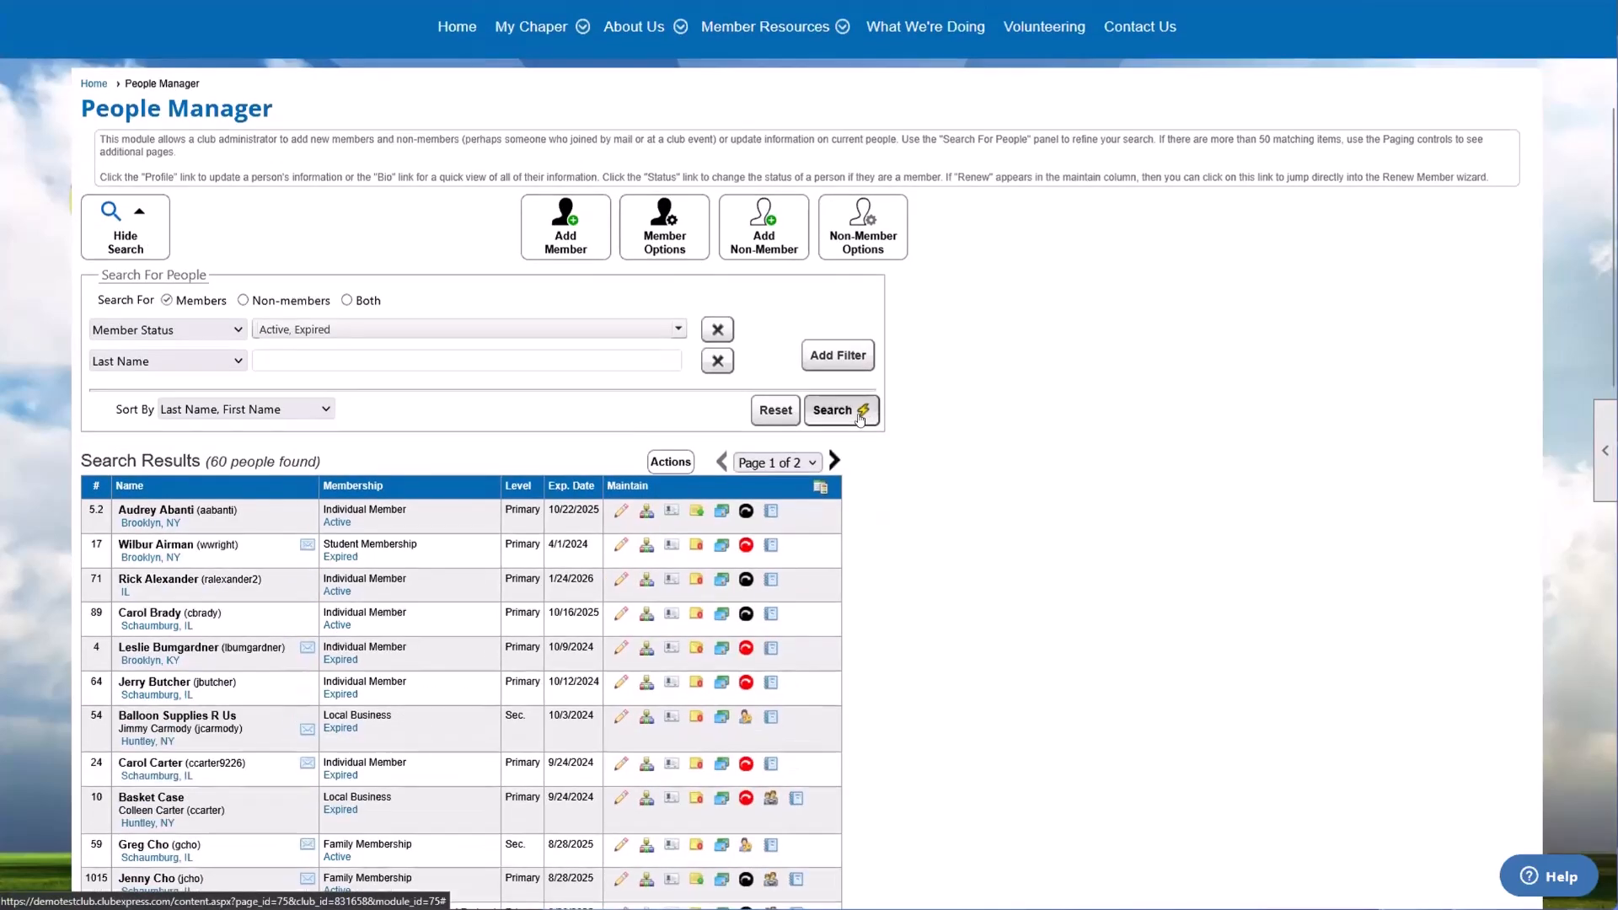
Step: Open the profile of the first member in the results and highlight the member's name in the page heading
scroll(657, 362, down, 1)
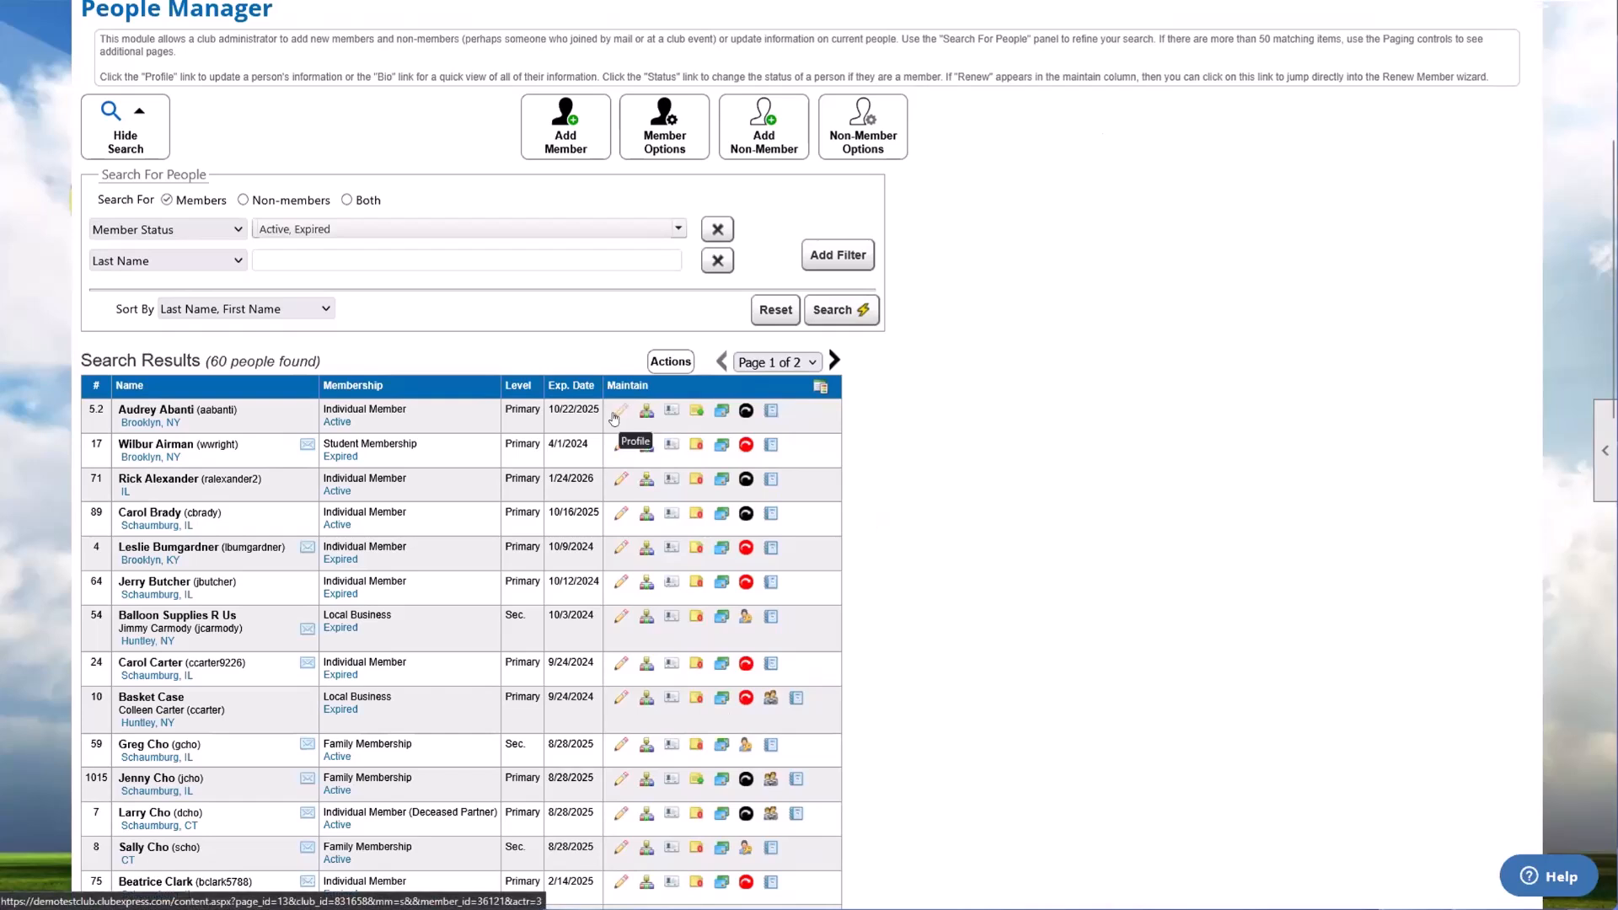
click(615, 417)
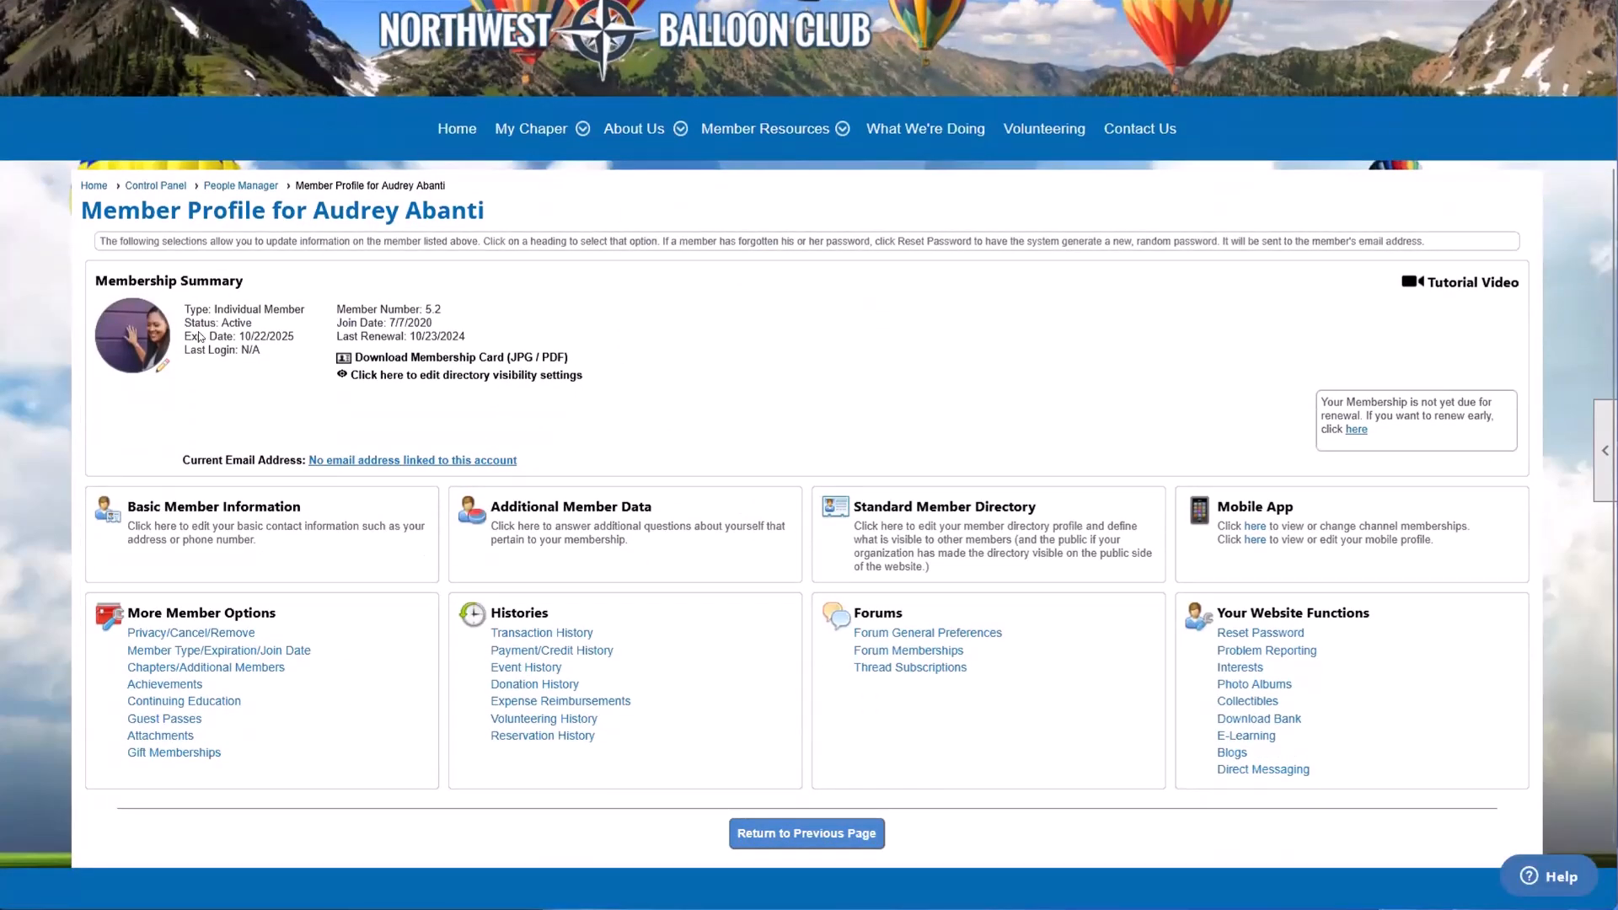
drag(296, 211, 485, 211)
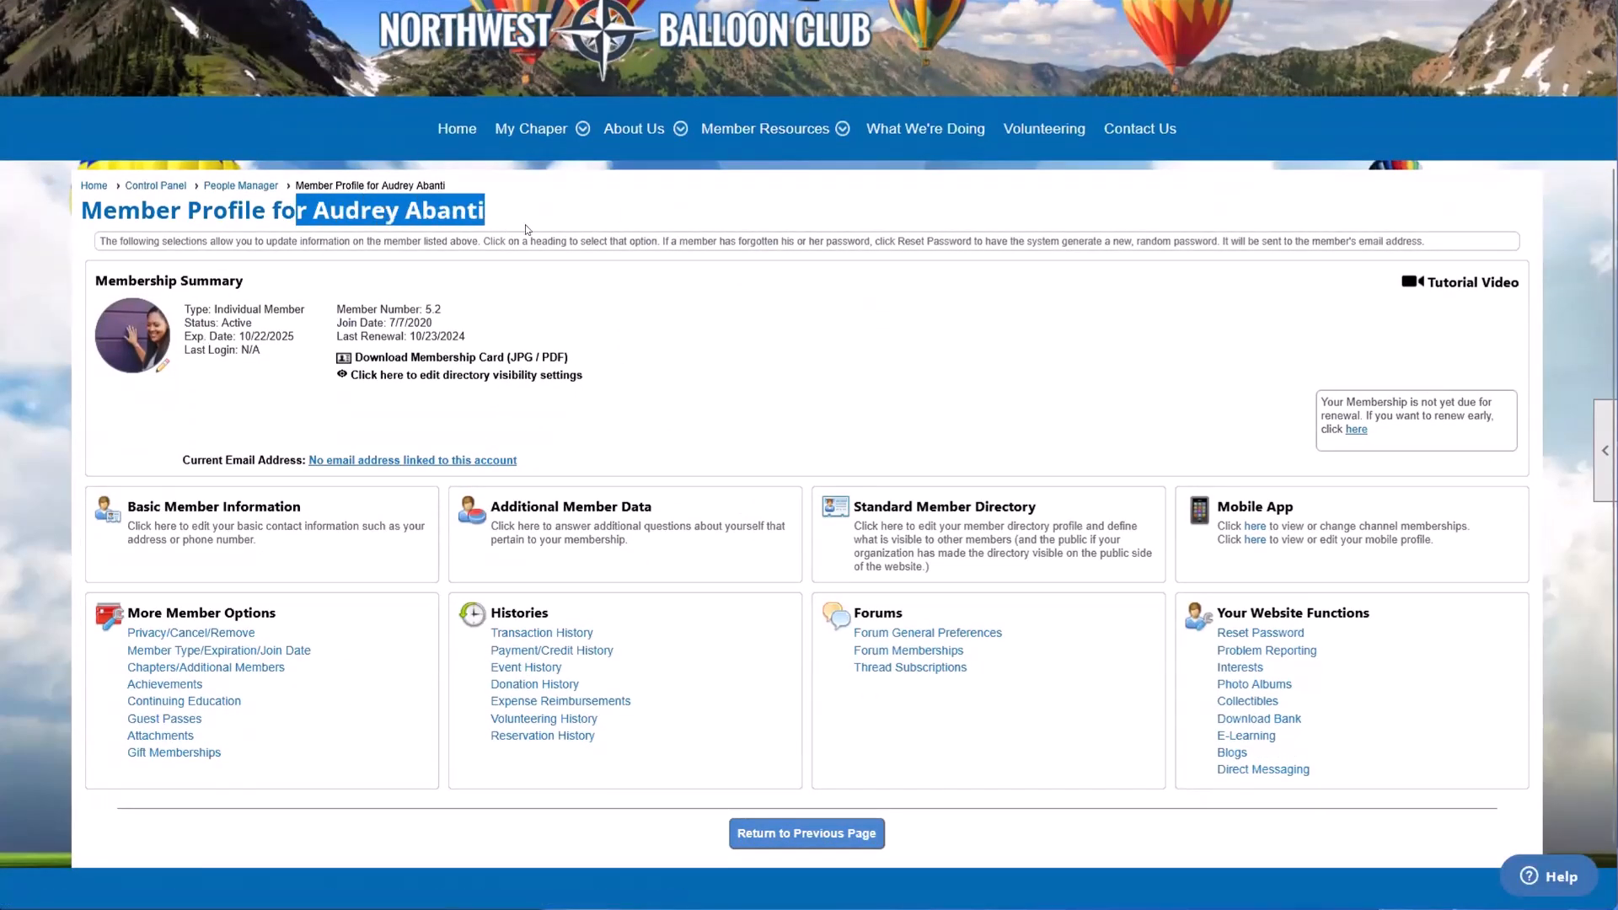
Step: Highlight the profile page heading, open Basic Member Information, review the contact fields through Emergency Contact Information, and cancel without saving
click(526, 229)
drag(112, 210, 494, 218)
click(493, 219)
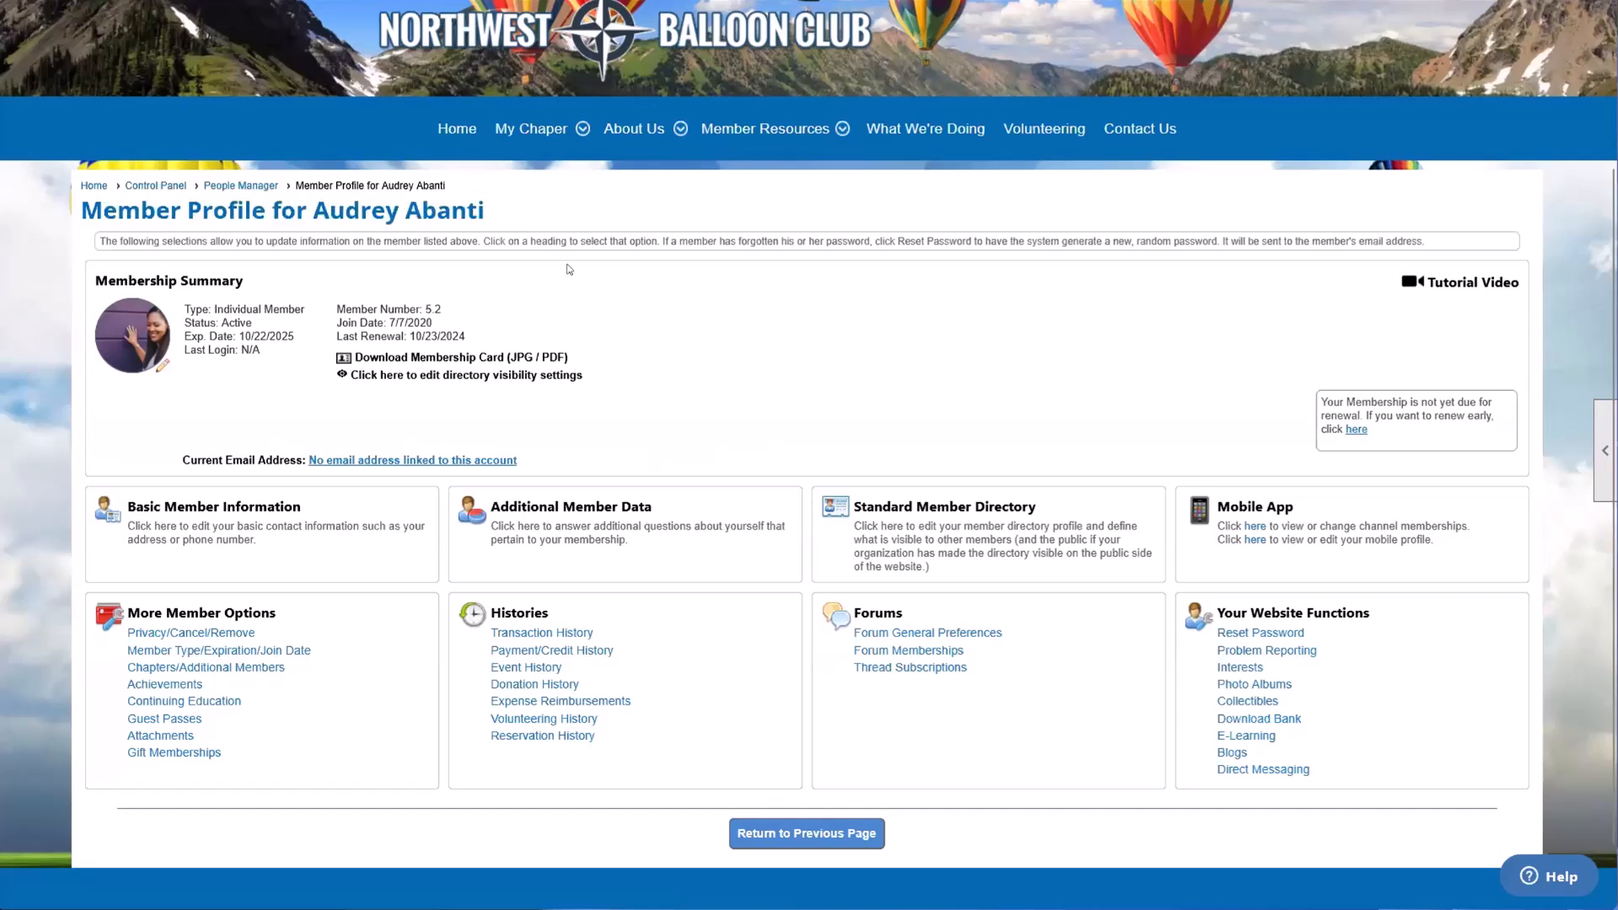
click(204, 527)
scroll(204, 351, down, 3)
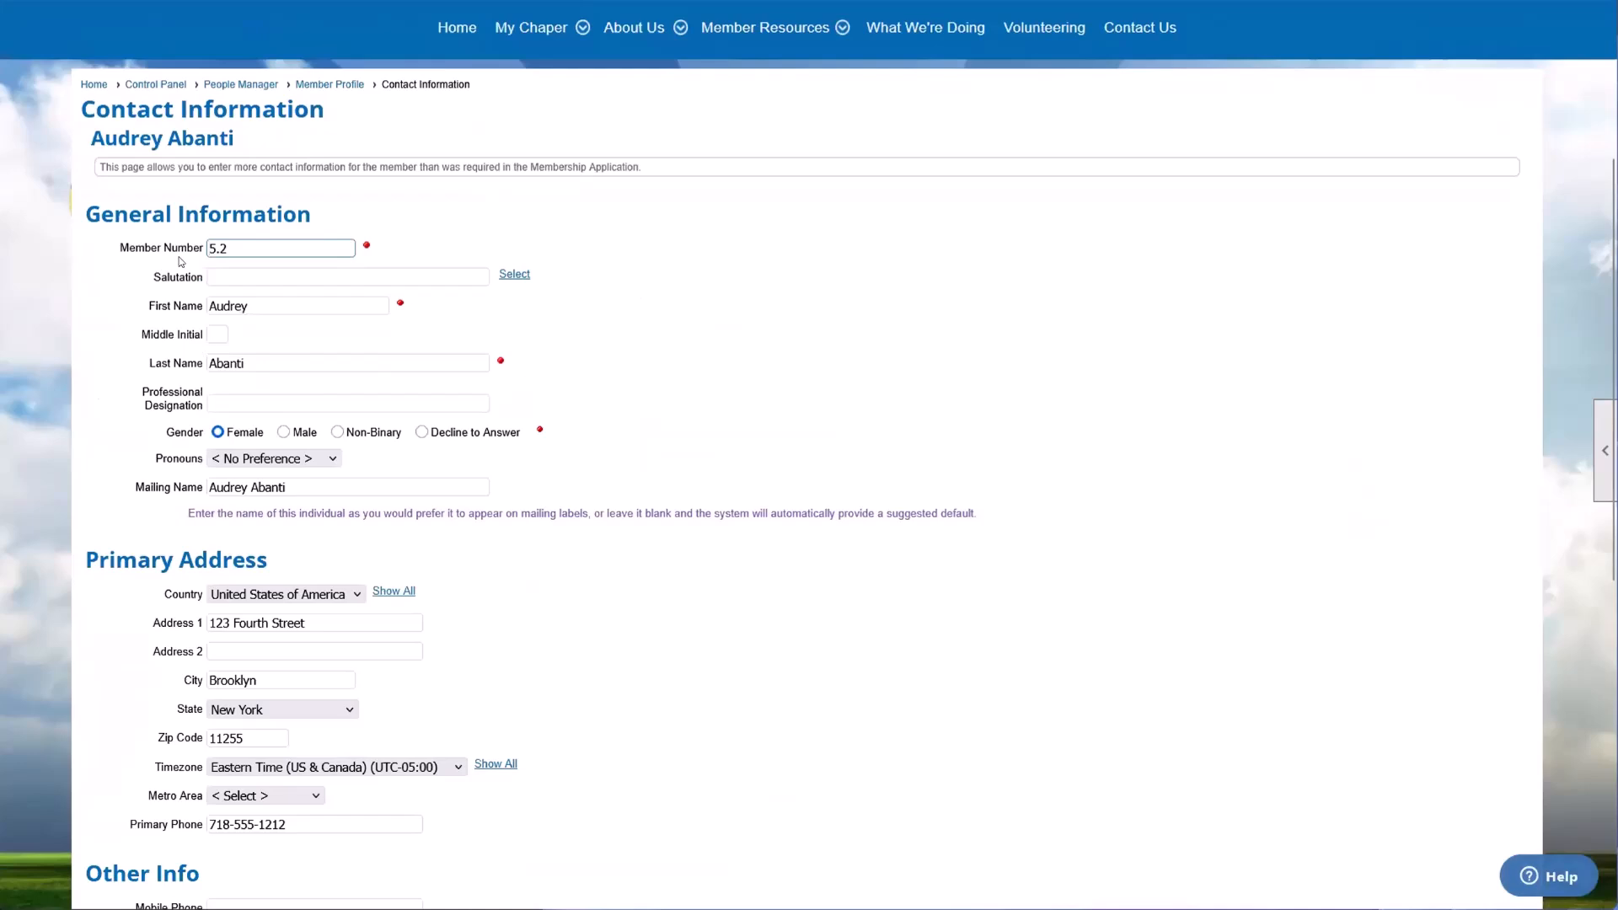
scroll(181, 262, down, 6)
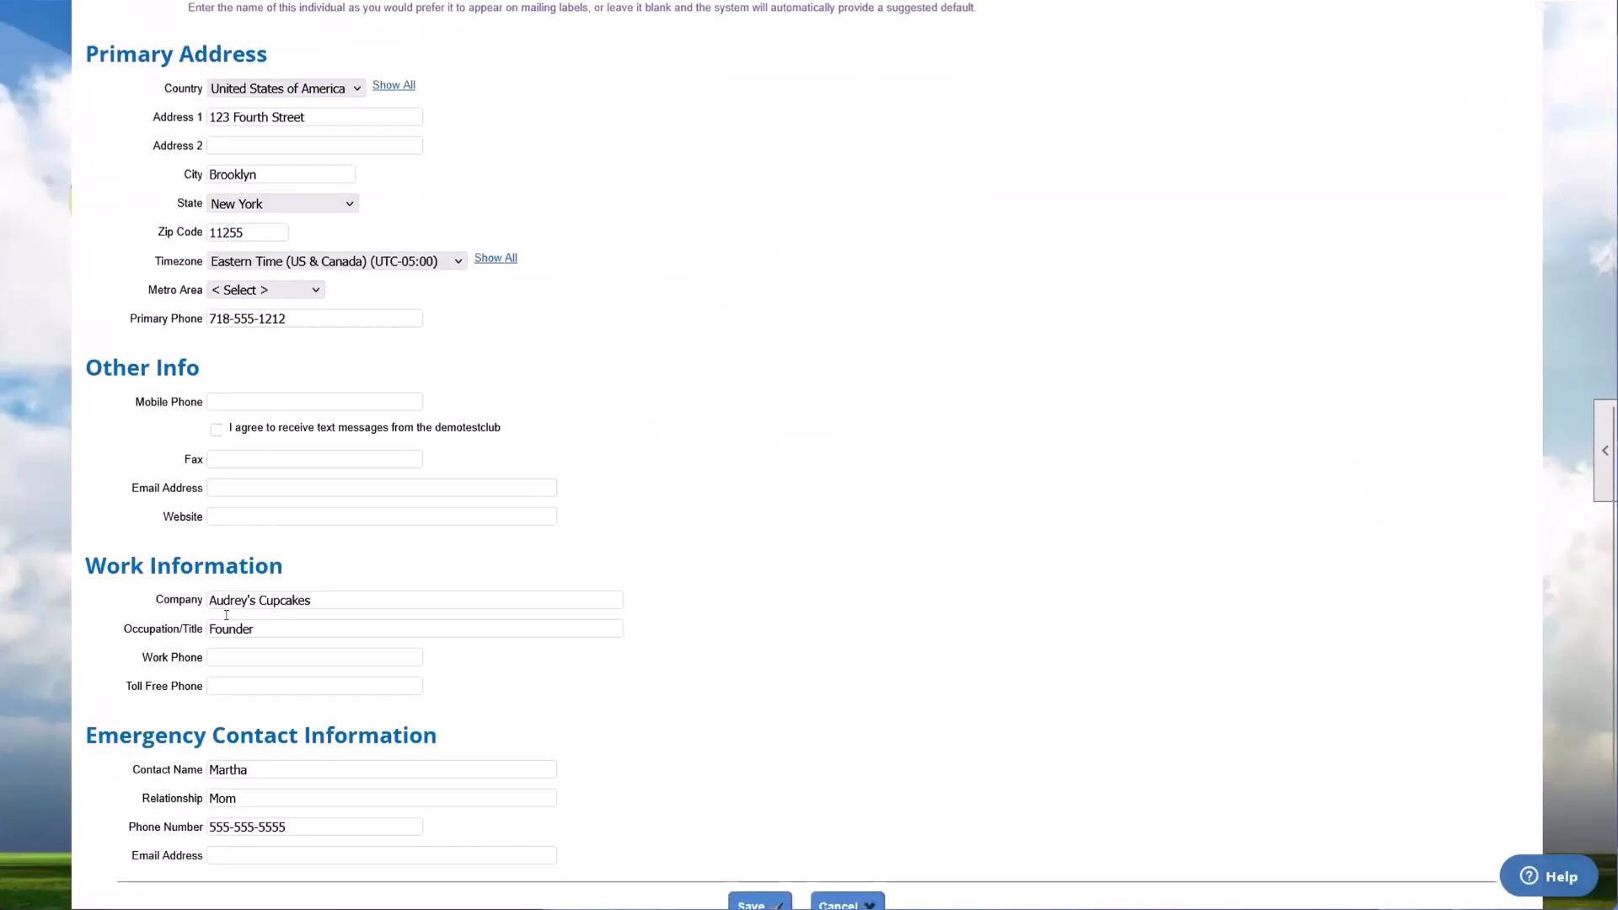
scroll(226, 615, down, 2)
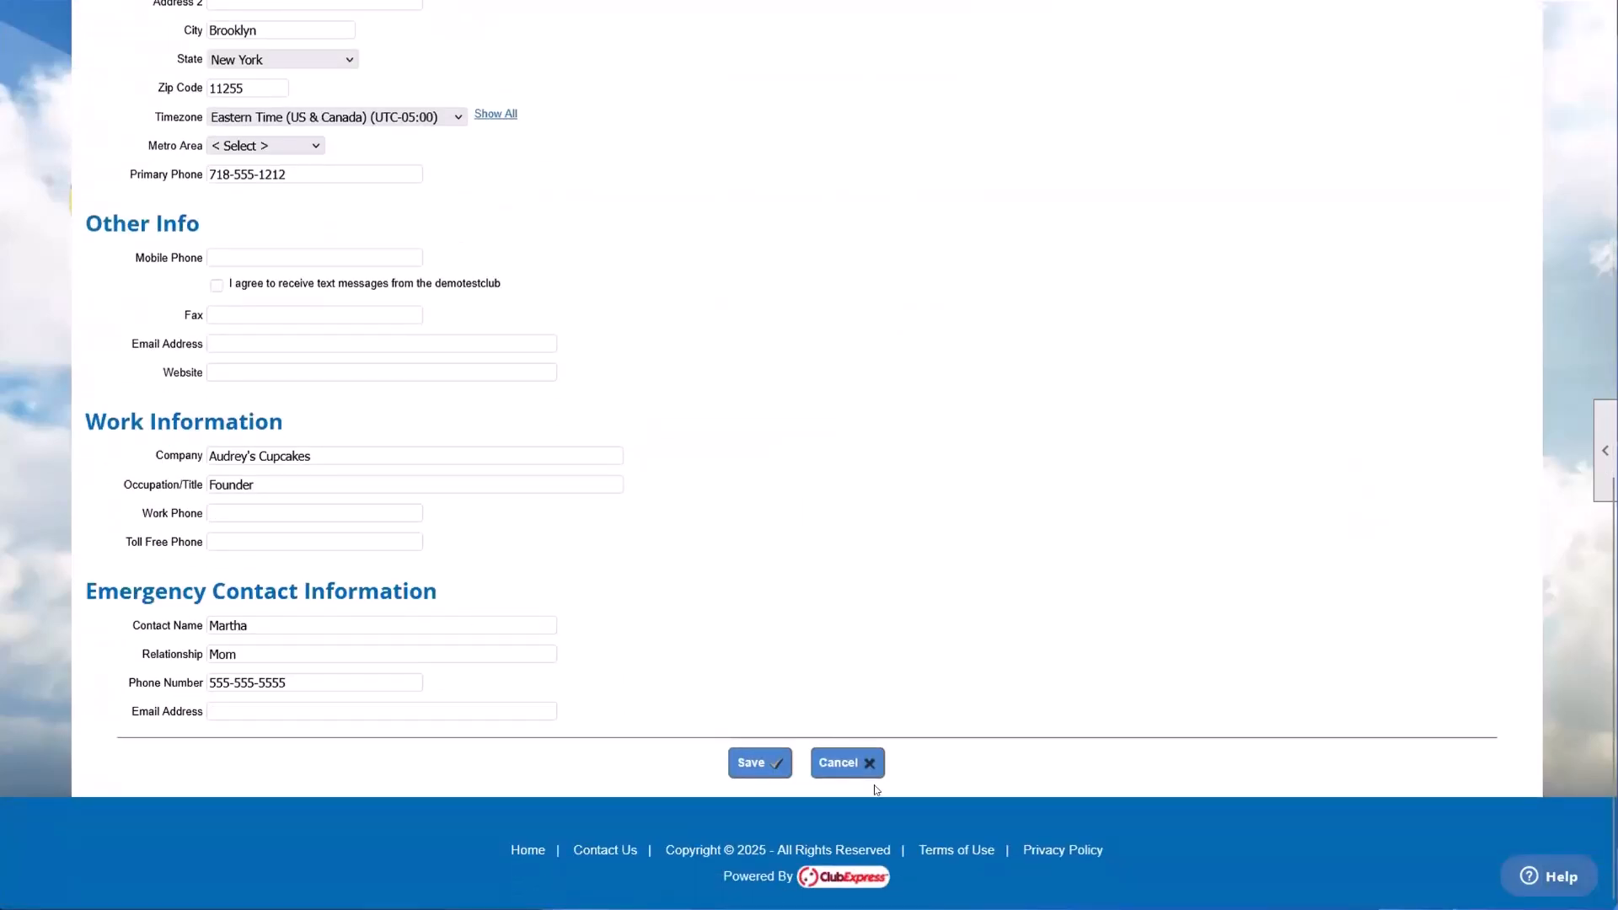
click(849, 763)
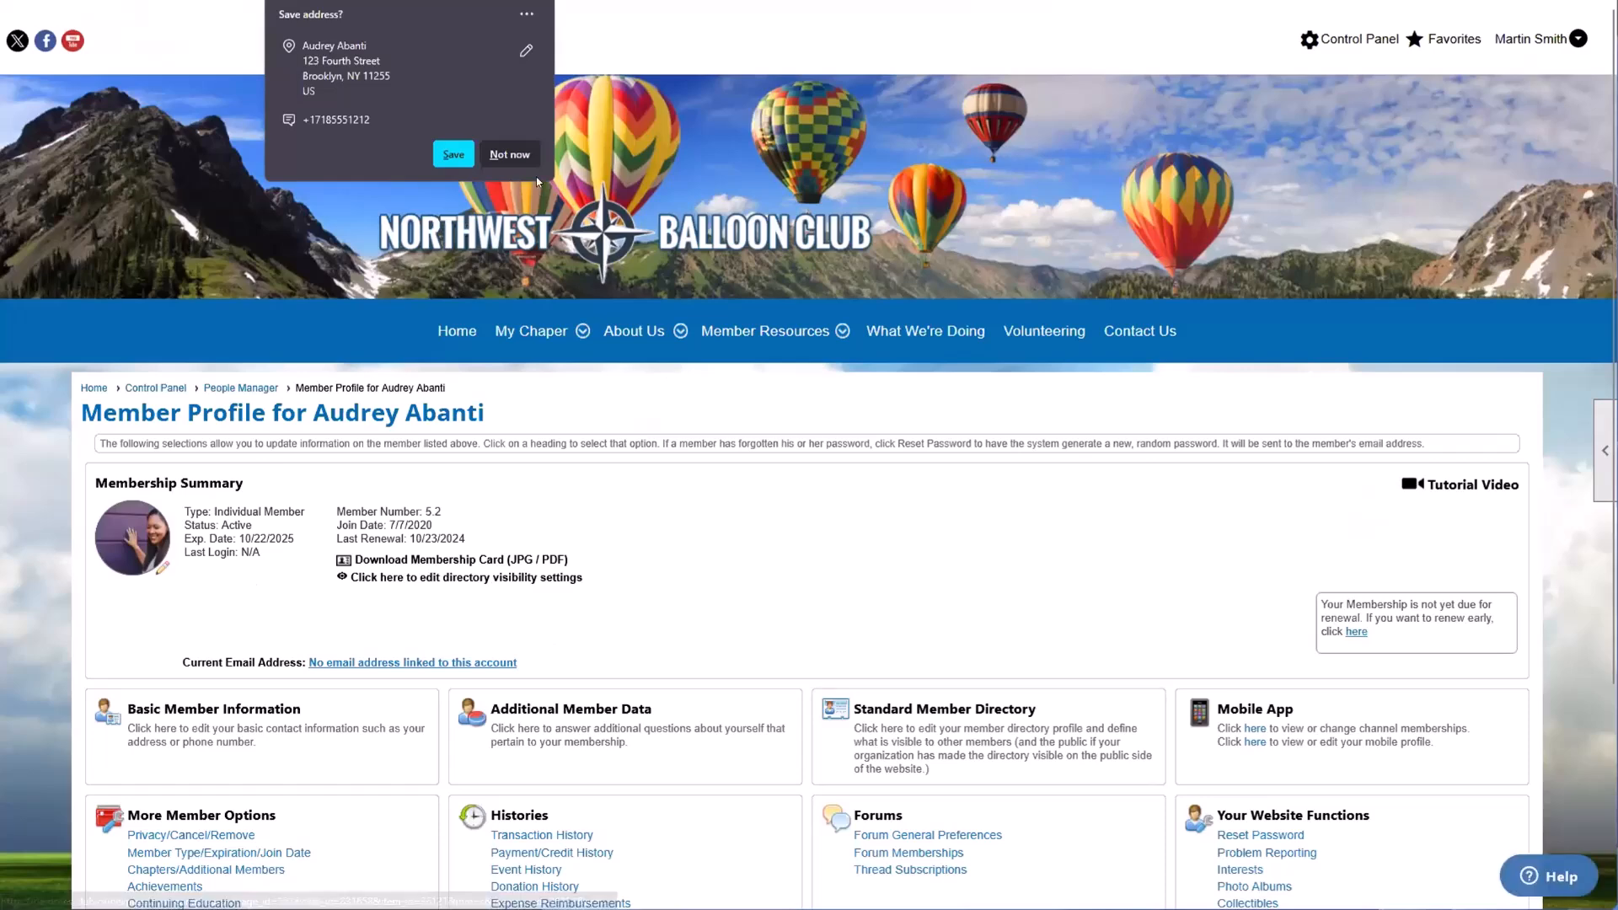
Step: Open Additional Member Data, look through the questions down to the Comments field, and cancel without saving
scroll(547, 472, down, 3)
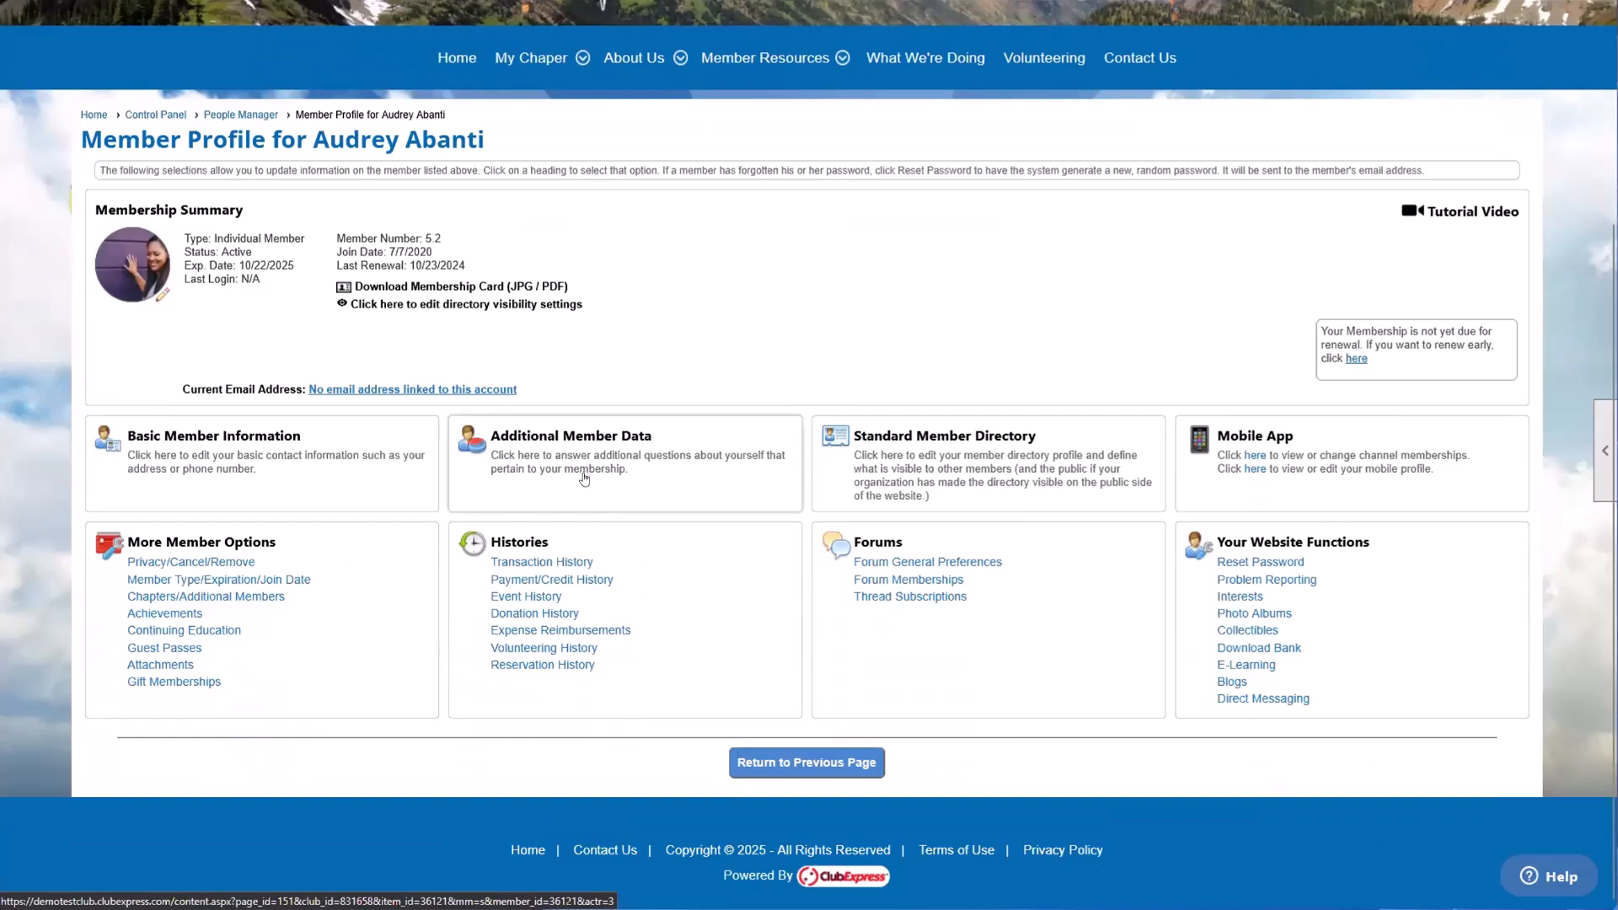
click(587, 475)
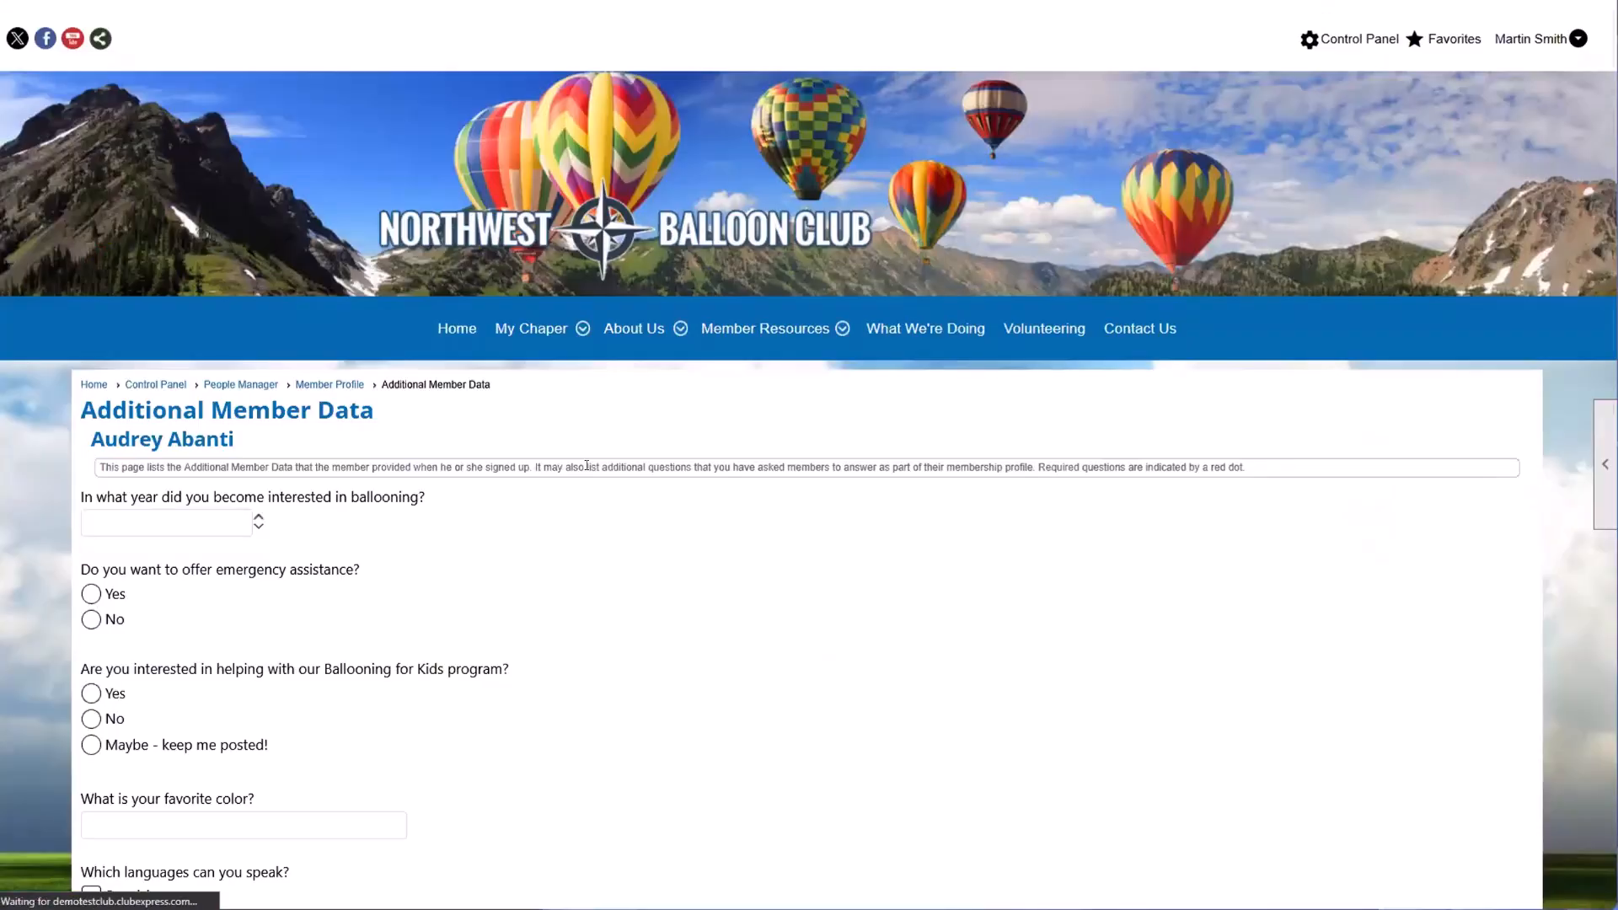
scroll(419, 380, down, 1)
scroll(394, 395, down, 3)
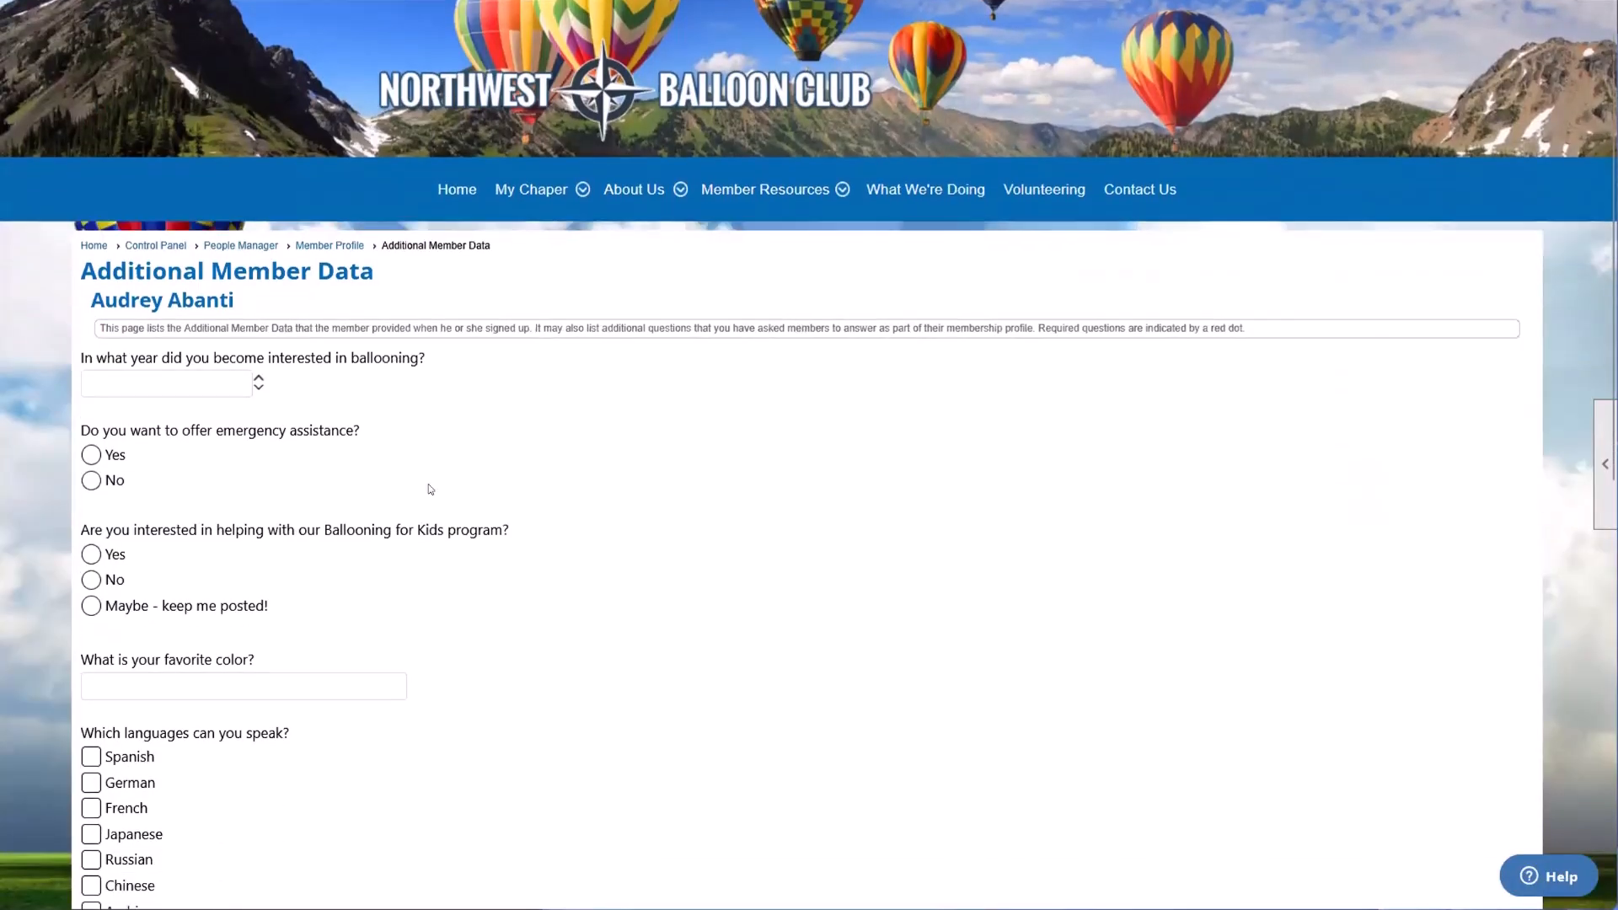
scroll(207, 467, down, 1)
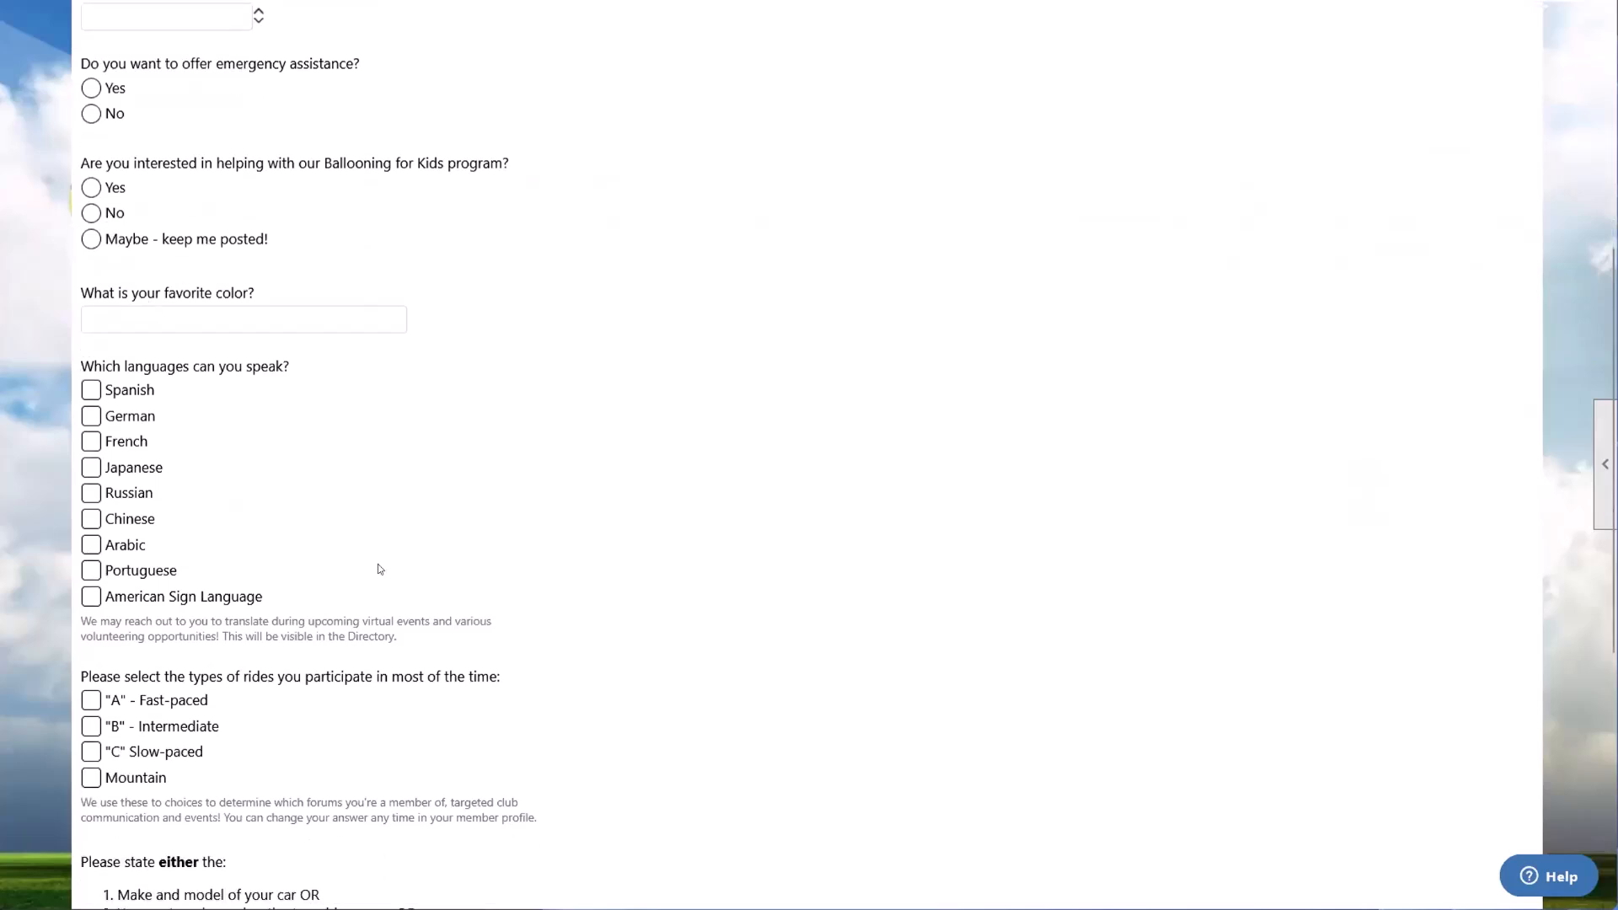
scroll(380, 570, down, 6)
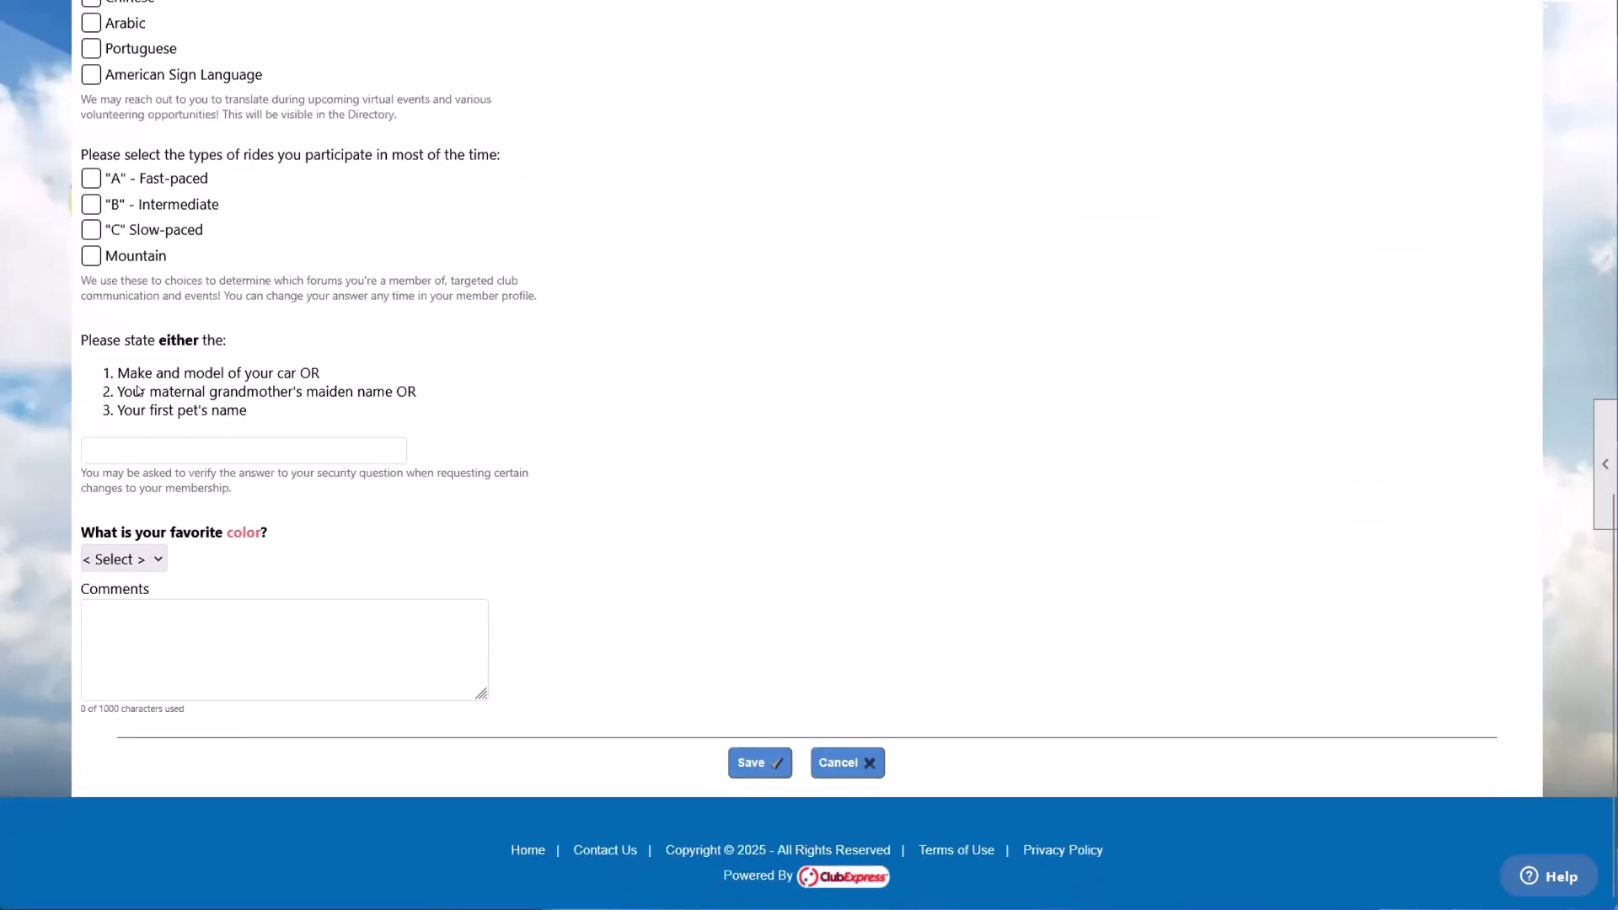
click(847, 763)
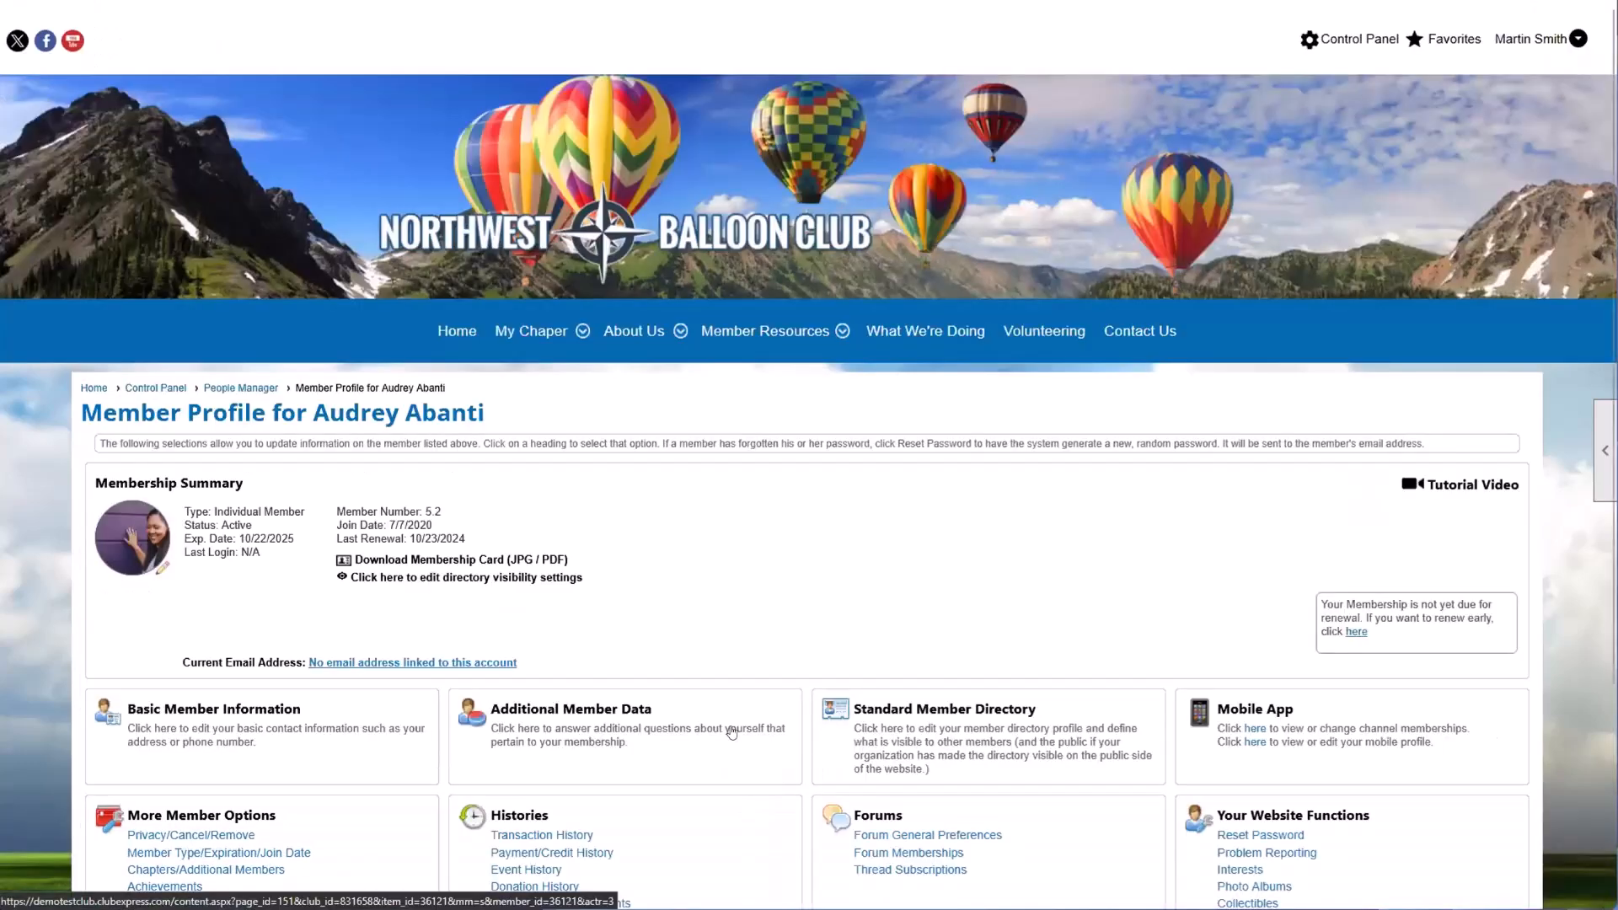
Step: Point out the profile's Your Website Functions and Histories sections by highlighting their headings
scroll(731, 733, down, 2)
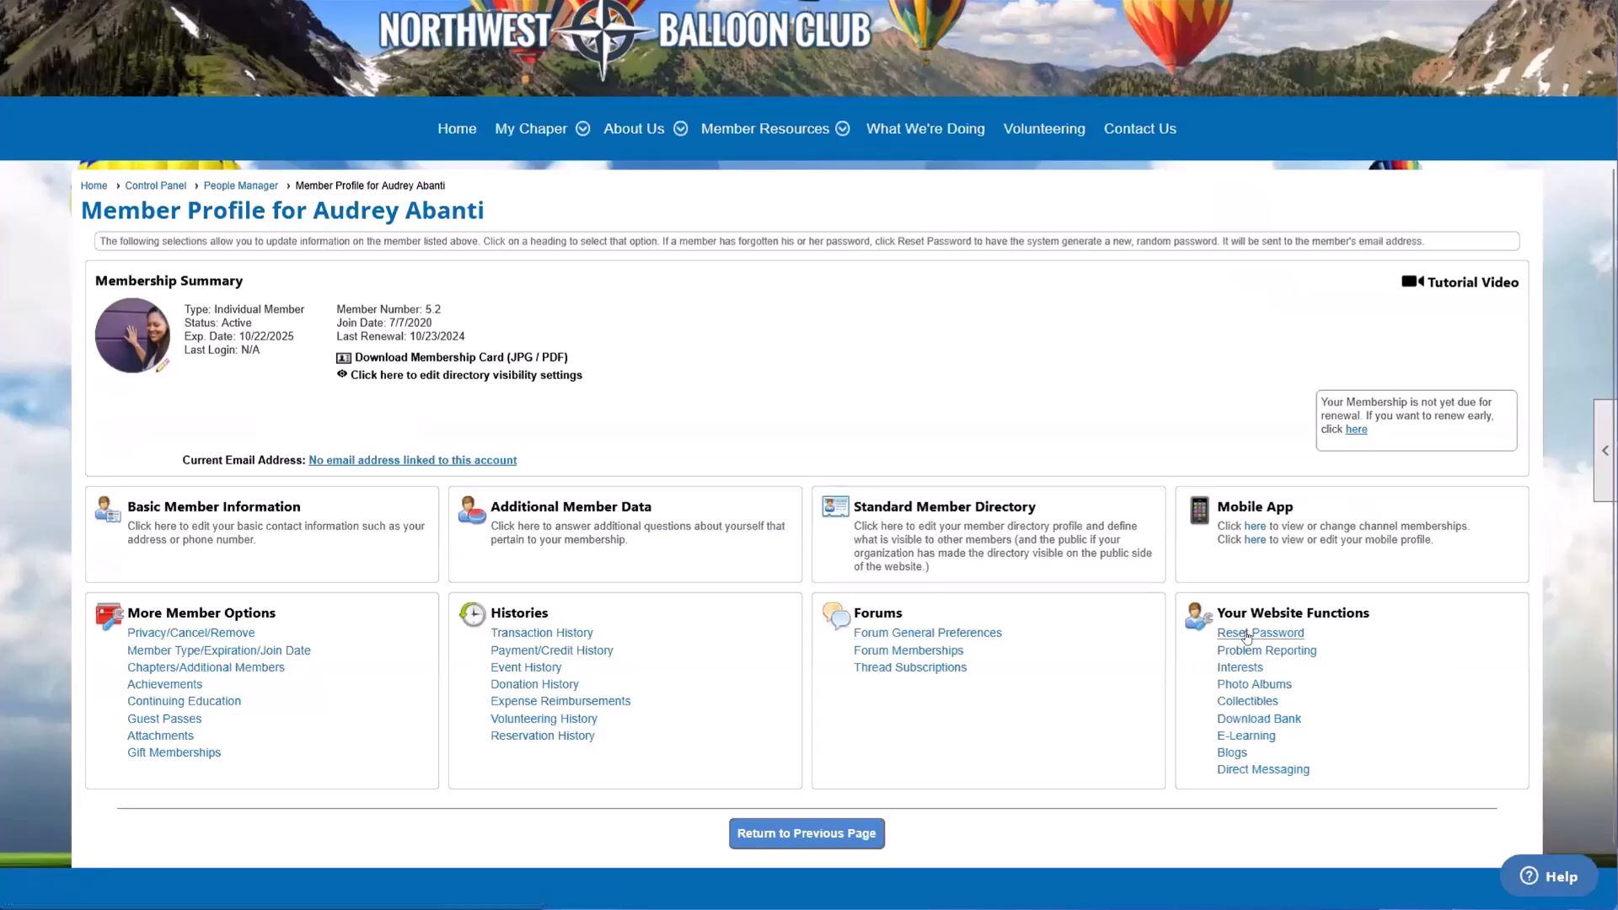
drag(1224, 613, 1370, 612)
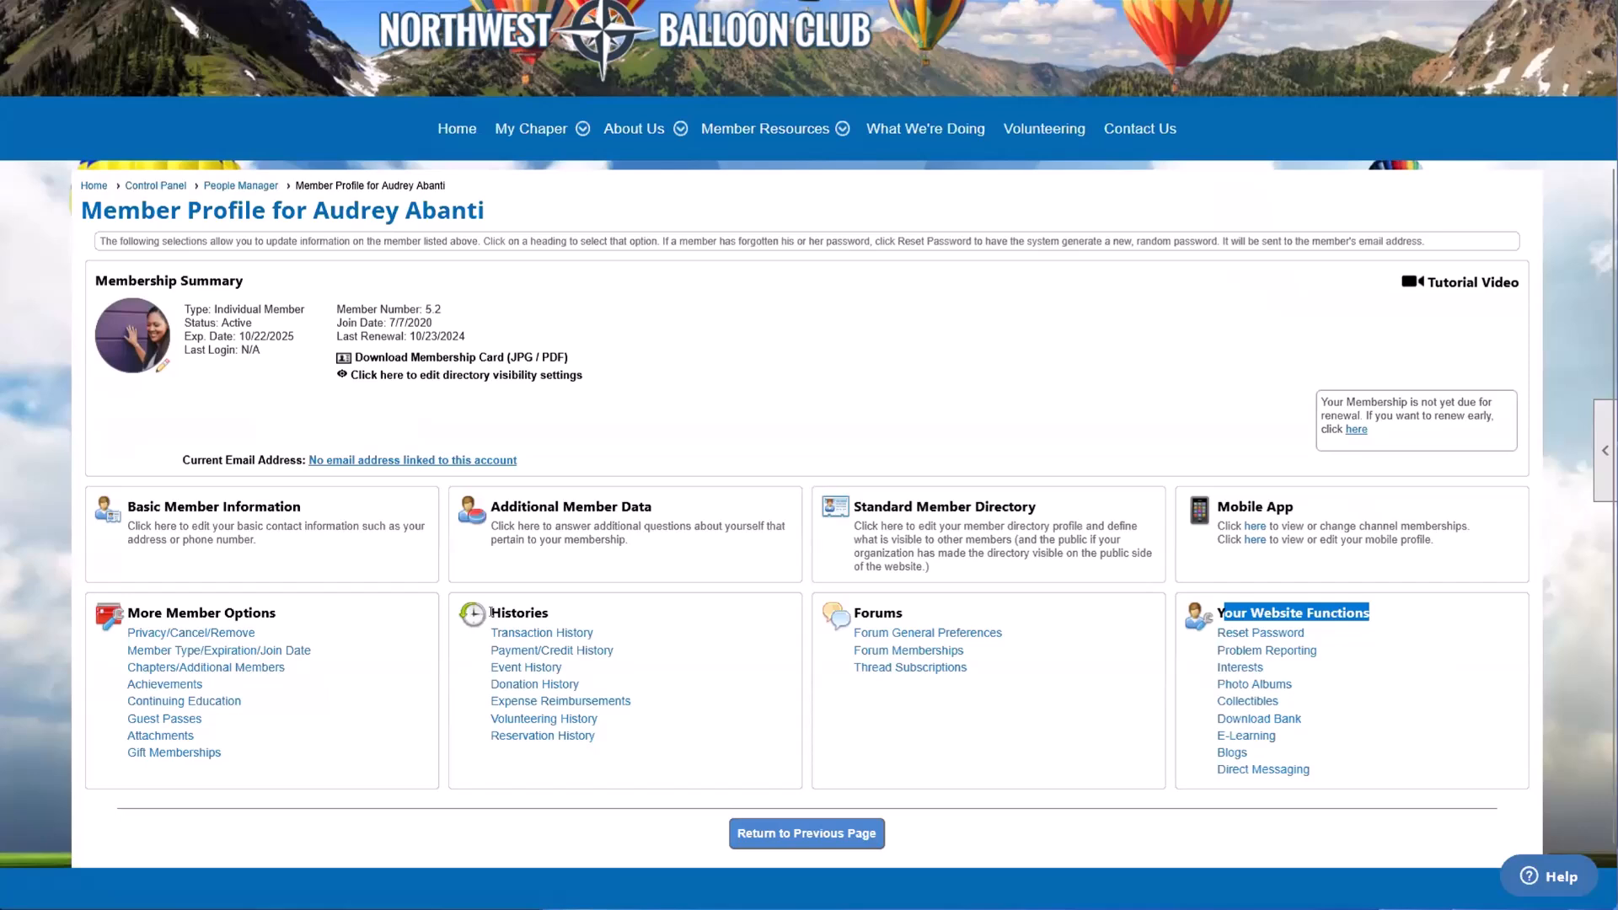
drag(491, 613, 632, 646)
click(551, 615)
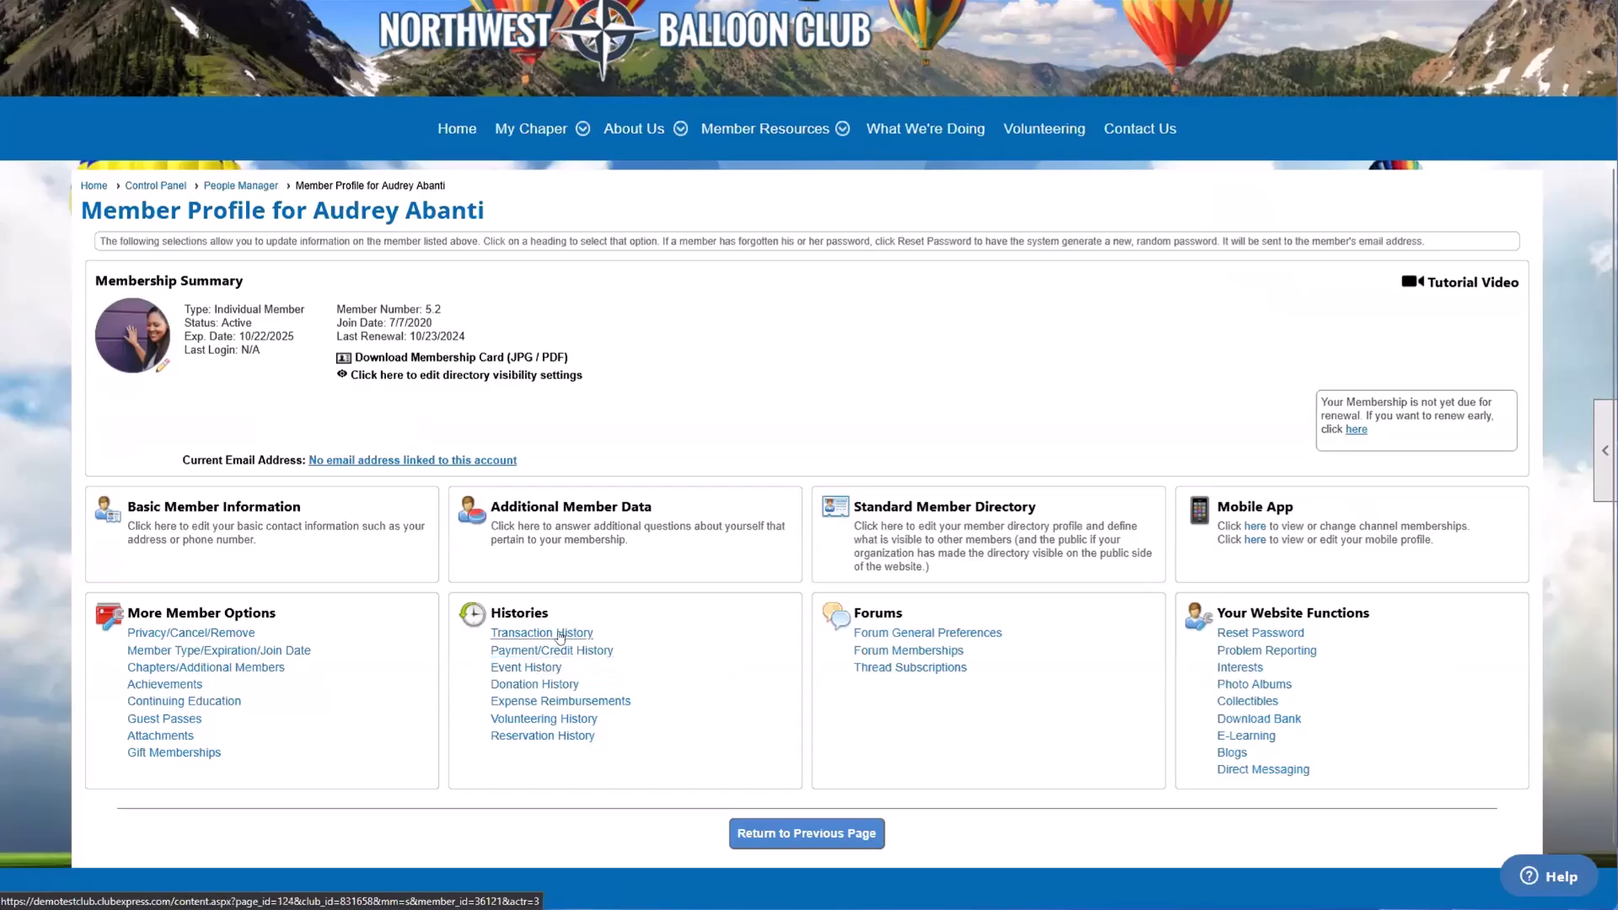
Step: Open the member's Transaction History and highlight the Mid-Year Change entry
click(560, 638)
drag(126, 587, 257, 584)
click(256, 584)
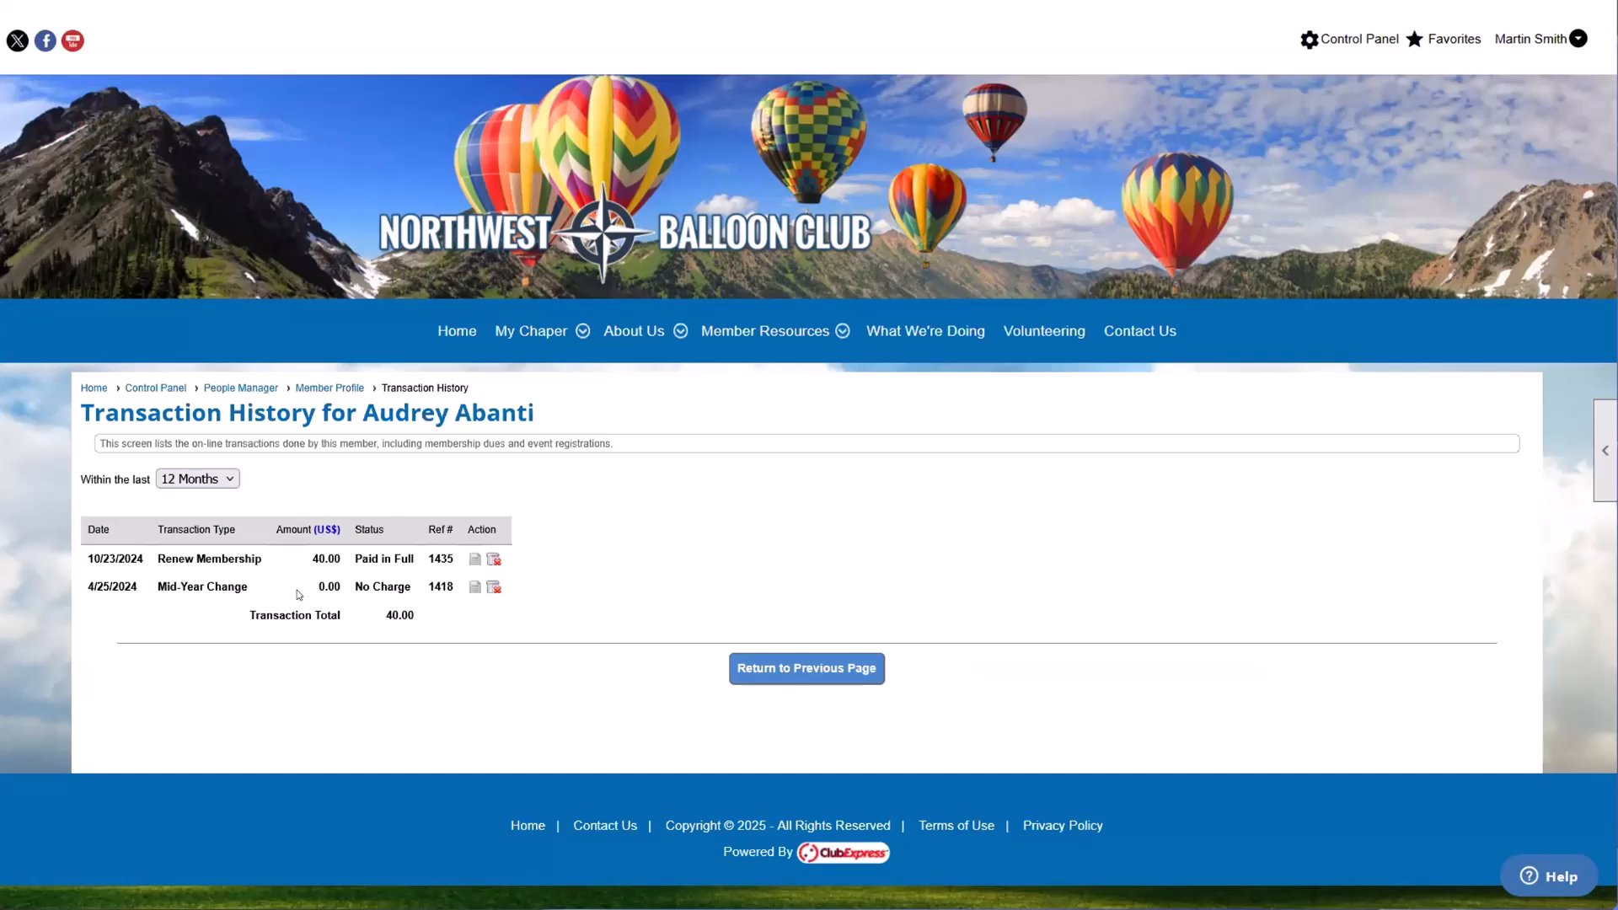
drag(299, 595, 417, 595)
click(317, 607)
drag(99, 581, 286, 596)
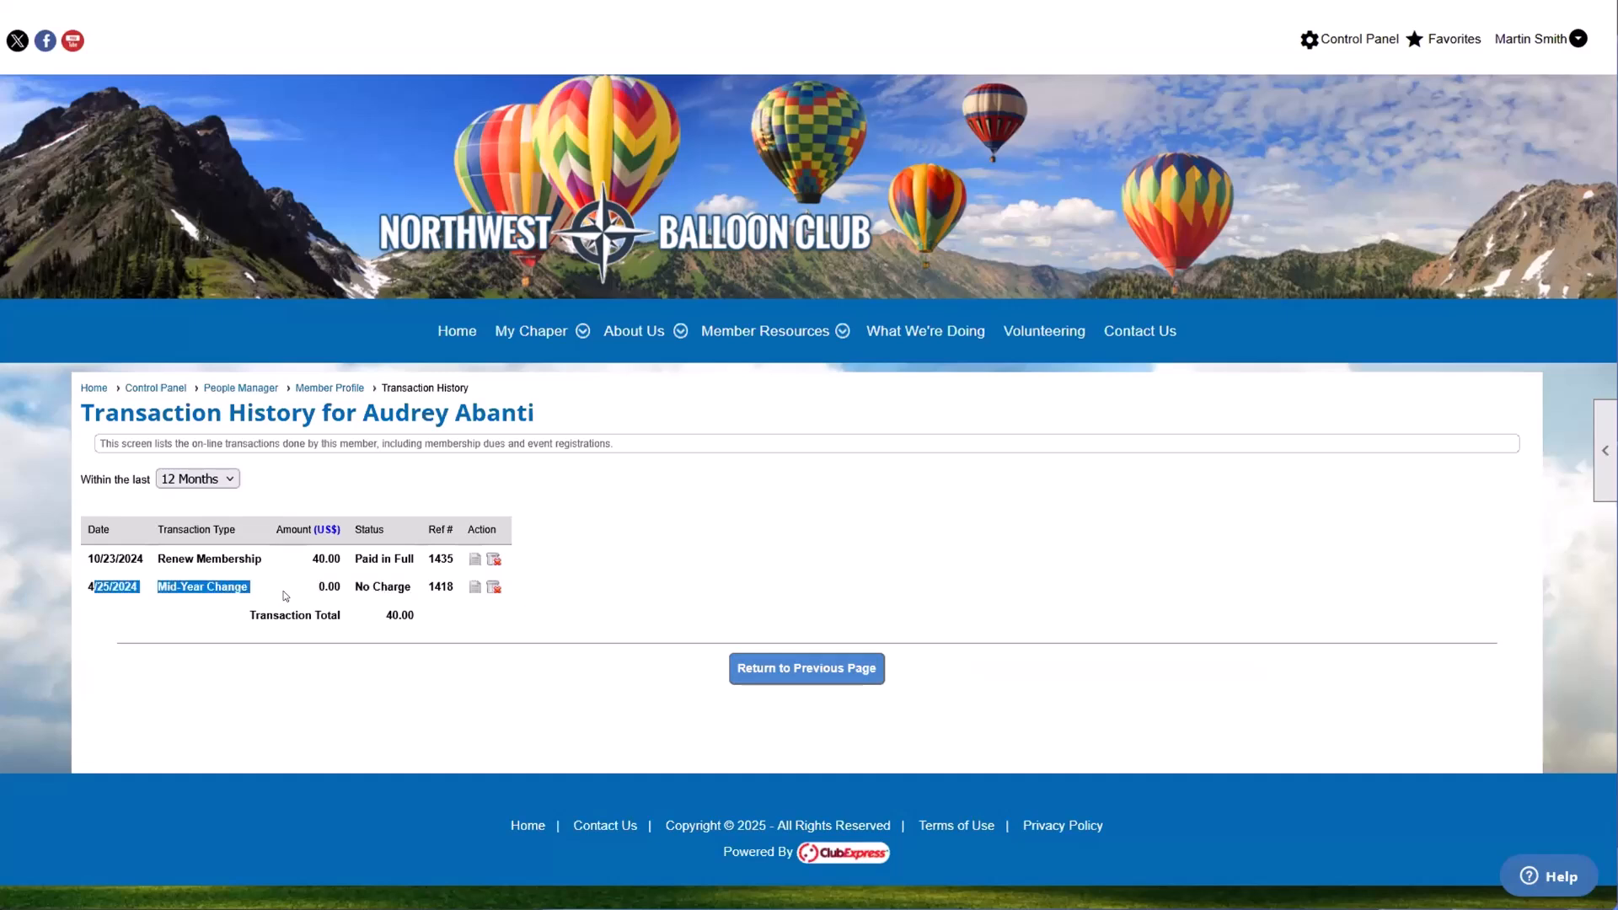
click(286, 596)
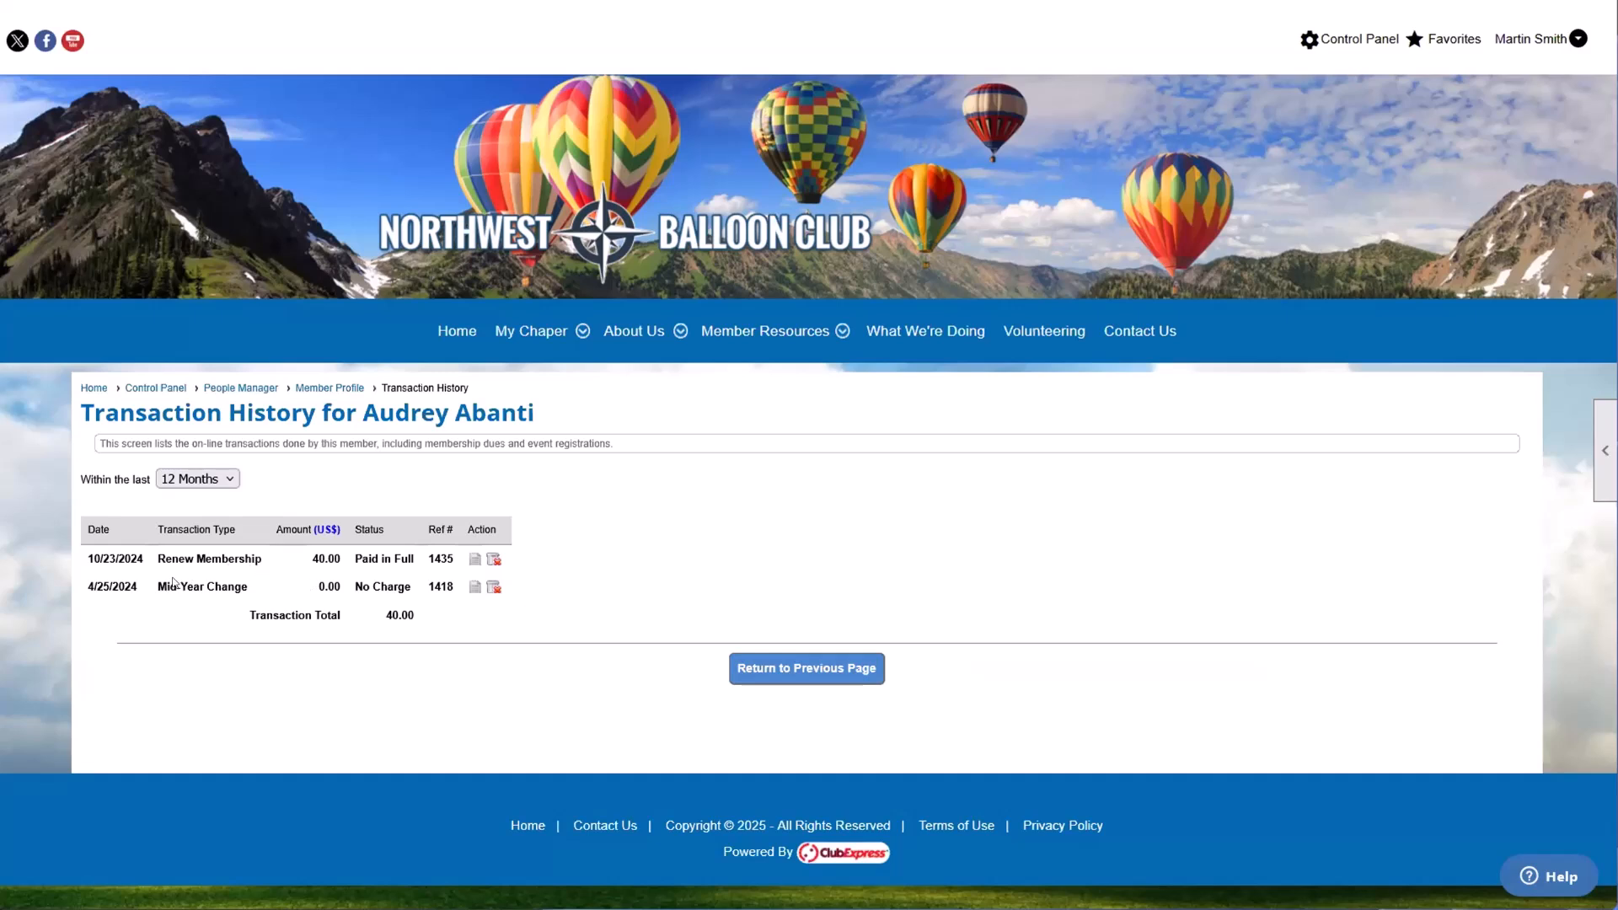
Step: Highlight the Renew Membership entry in the transaction list, including its amount and payment status
drag(150, 561, 410, 560)
double_click(380, 564)
click(380, 563)
click(397, 568)
click(410, 559)
Step: Open the transaction receipt for the Renew Membership entry and highlight its transaction details and check payment line
click(477, 560)
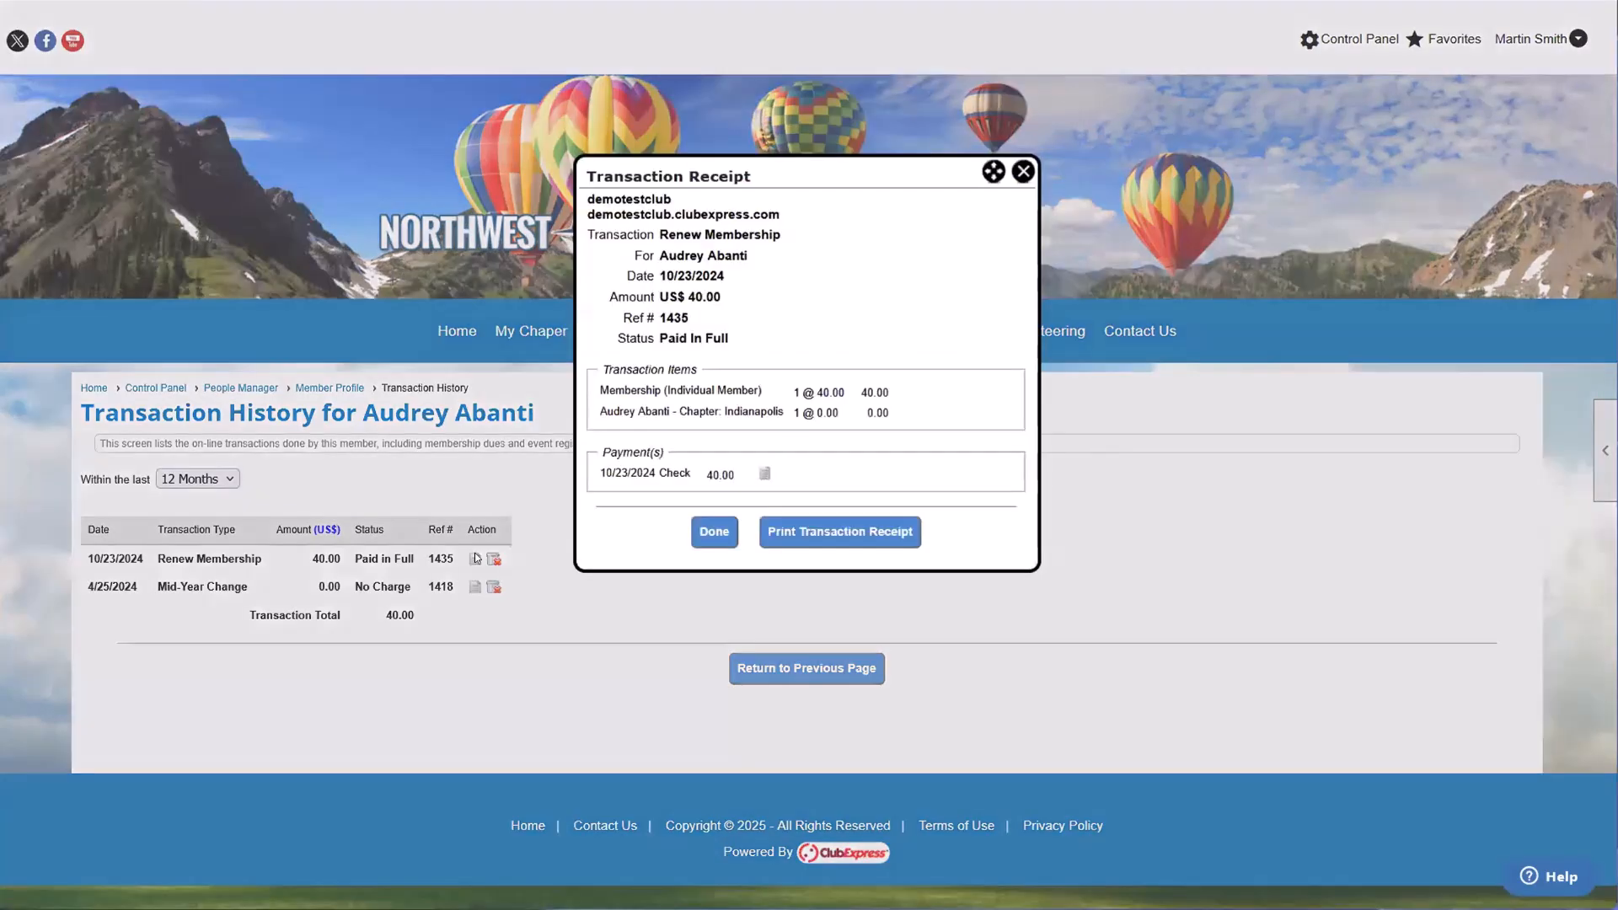
drag(613, 236, 722, 332)
click(580, 488)
drag(610, 449, 666, 474)
click(598, 473)
click(666, 475)
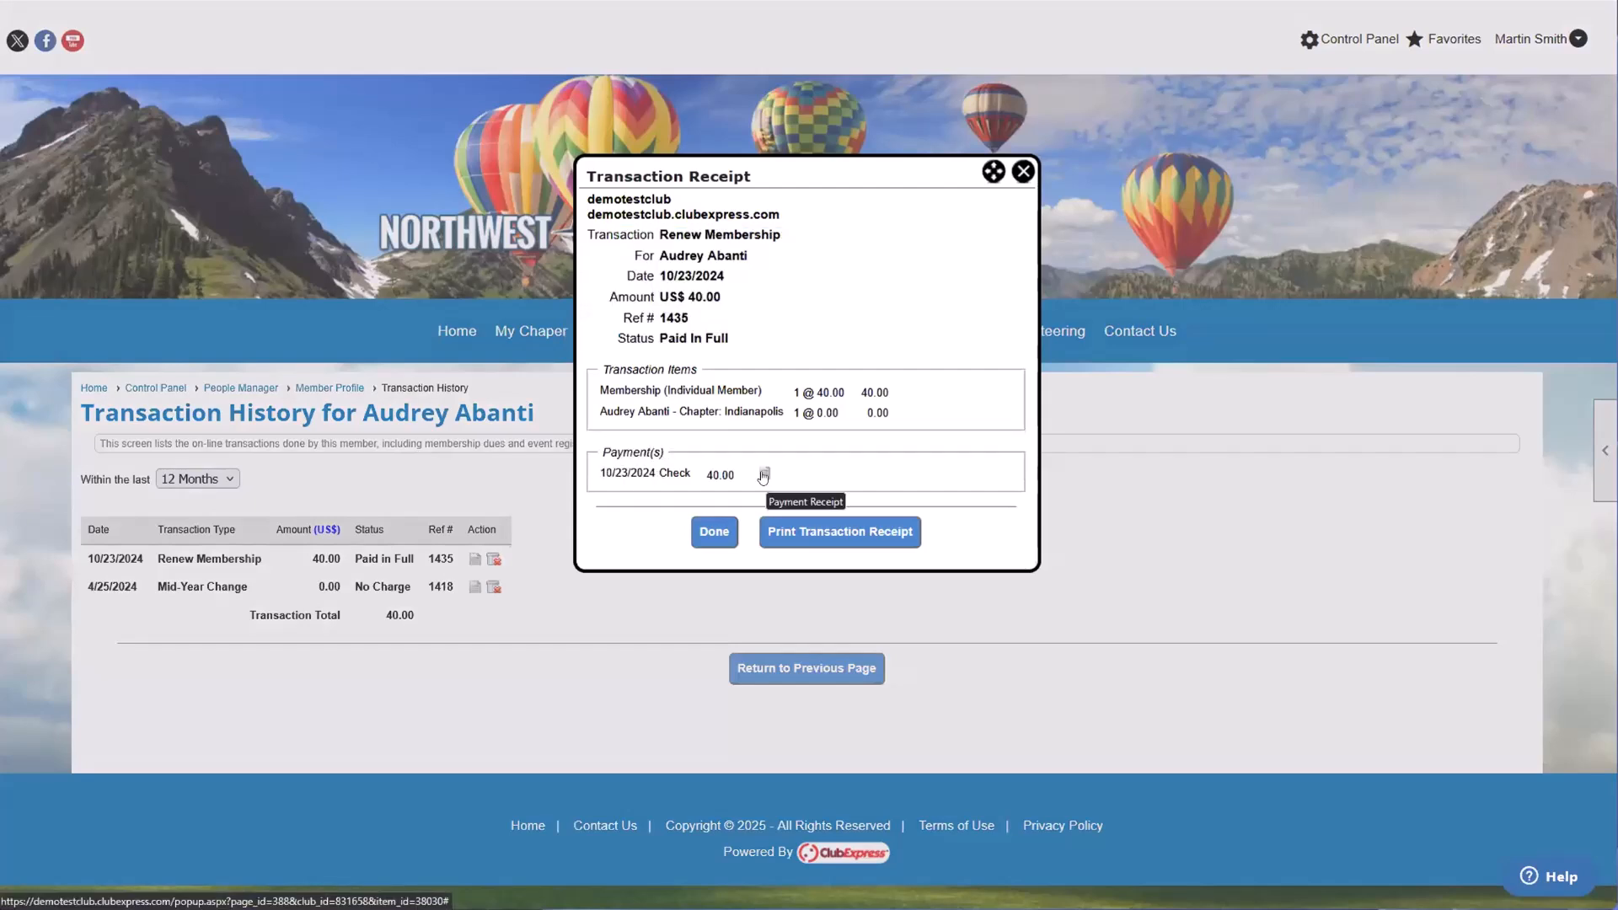
Step: Open the check's payment receipt, highlight the payment details and applied transactions, then close both receipts and return to the member profile
click(763, 475)
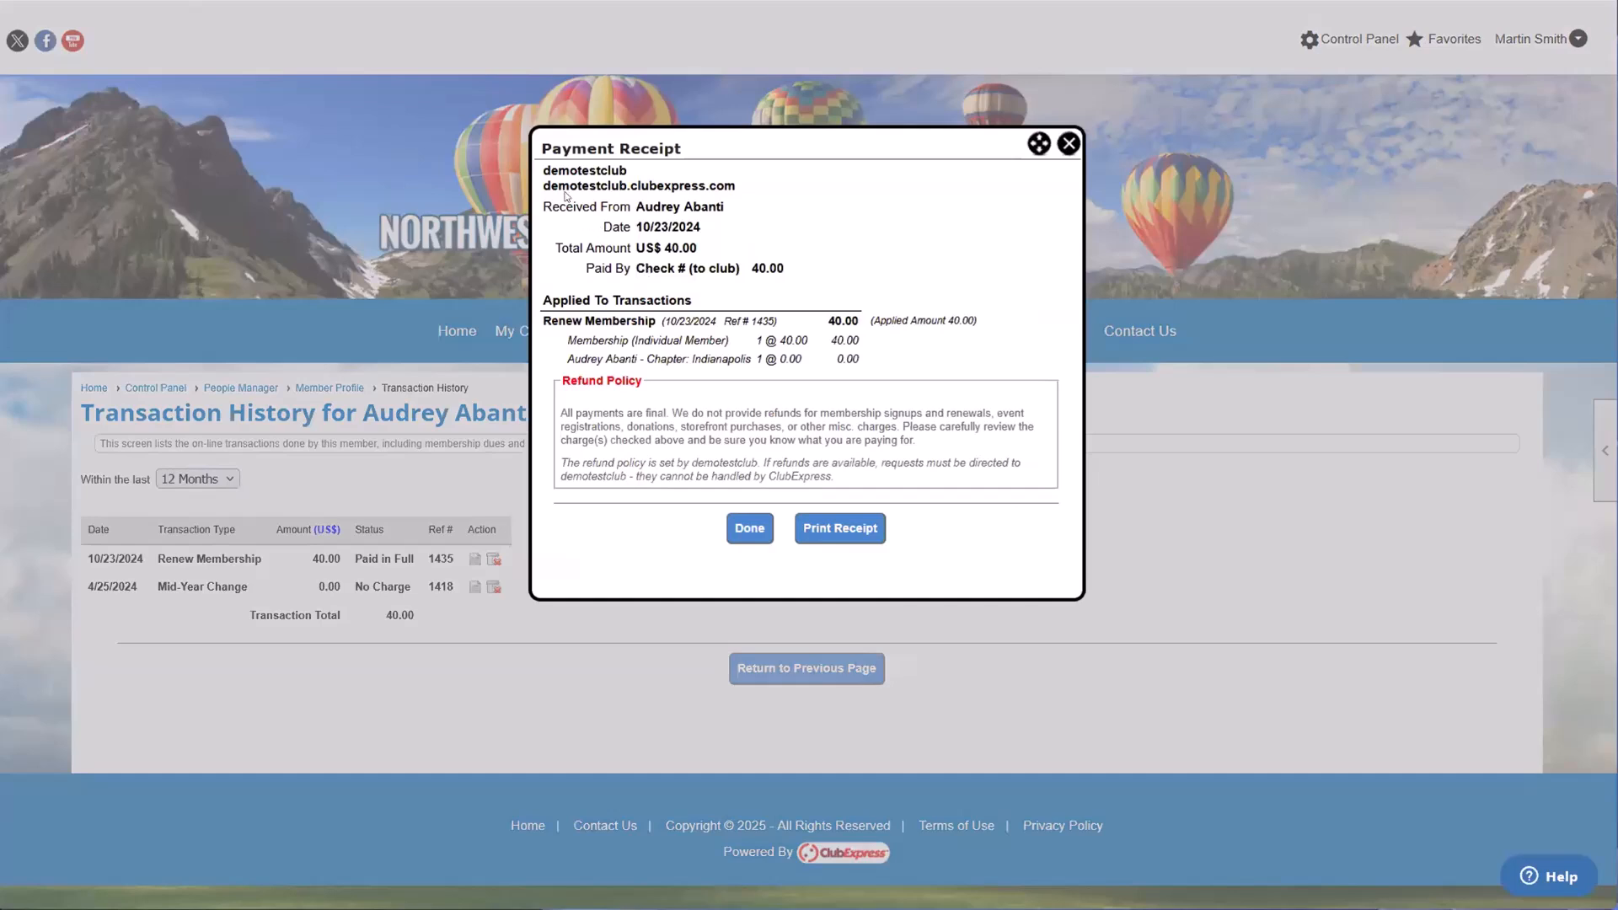
drag(548, 187, 729, 269)
click(678, 262)
click(712, 310)
drag(676, 318, 861, 361)
click(625, 355)
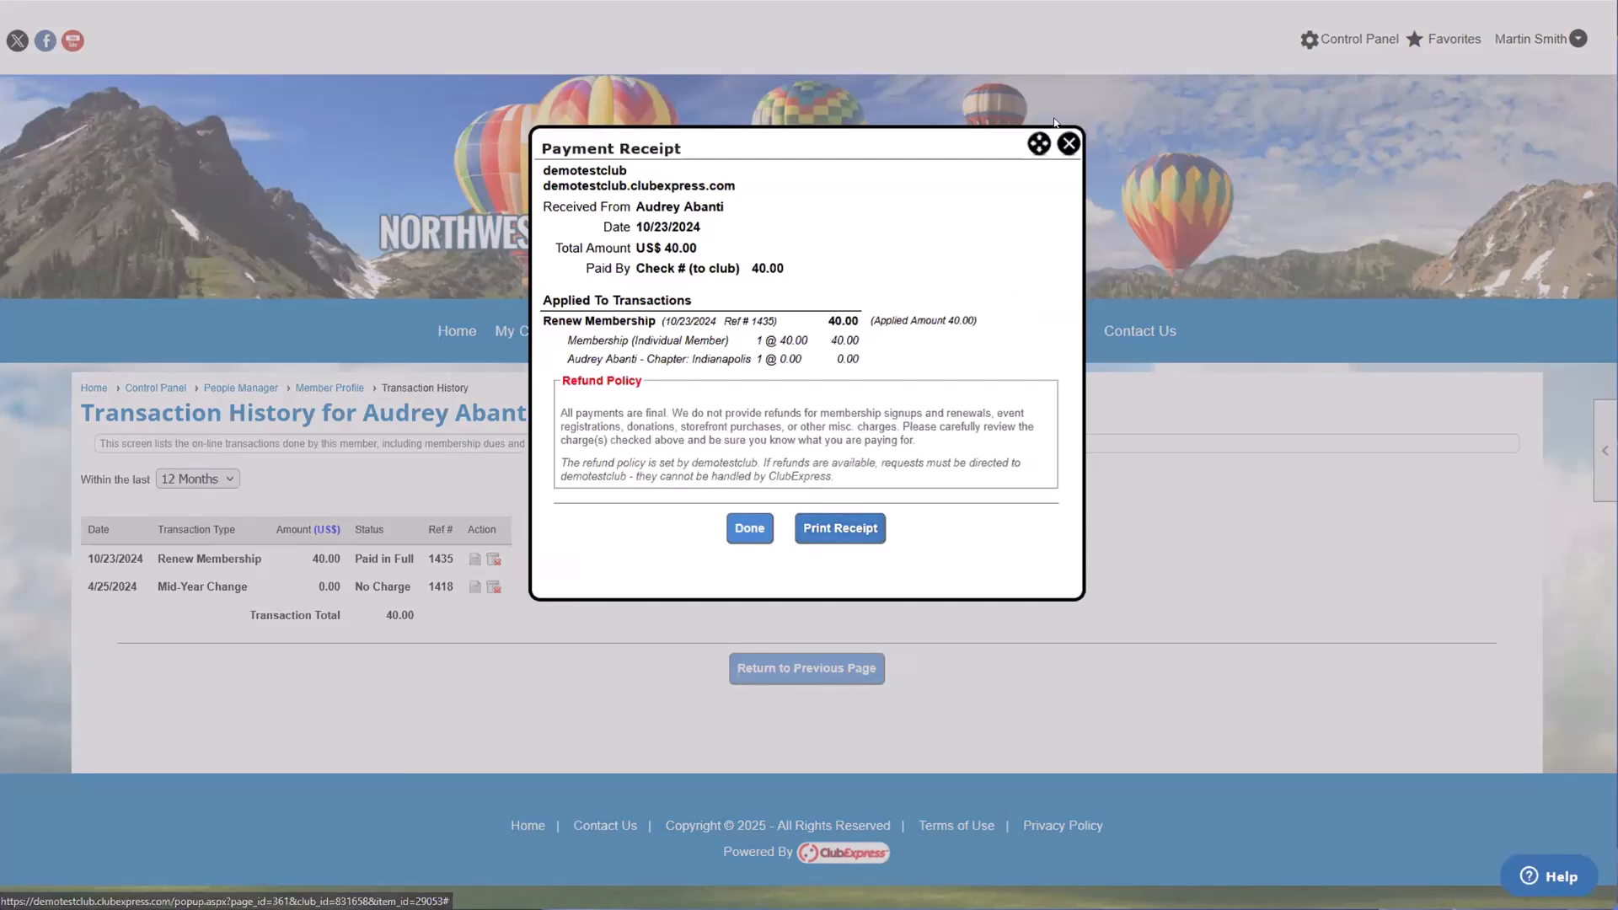
click(1069, 144)
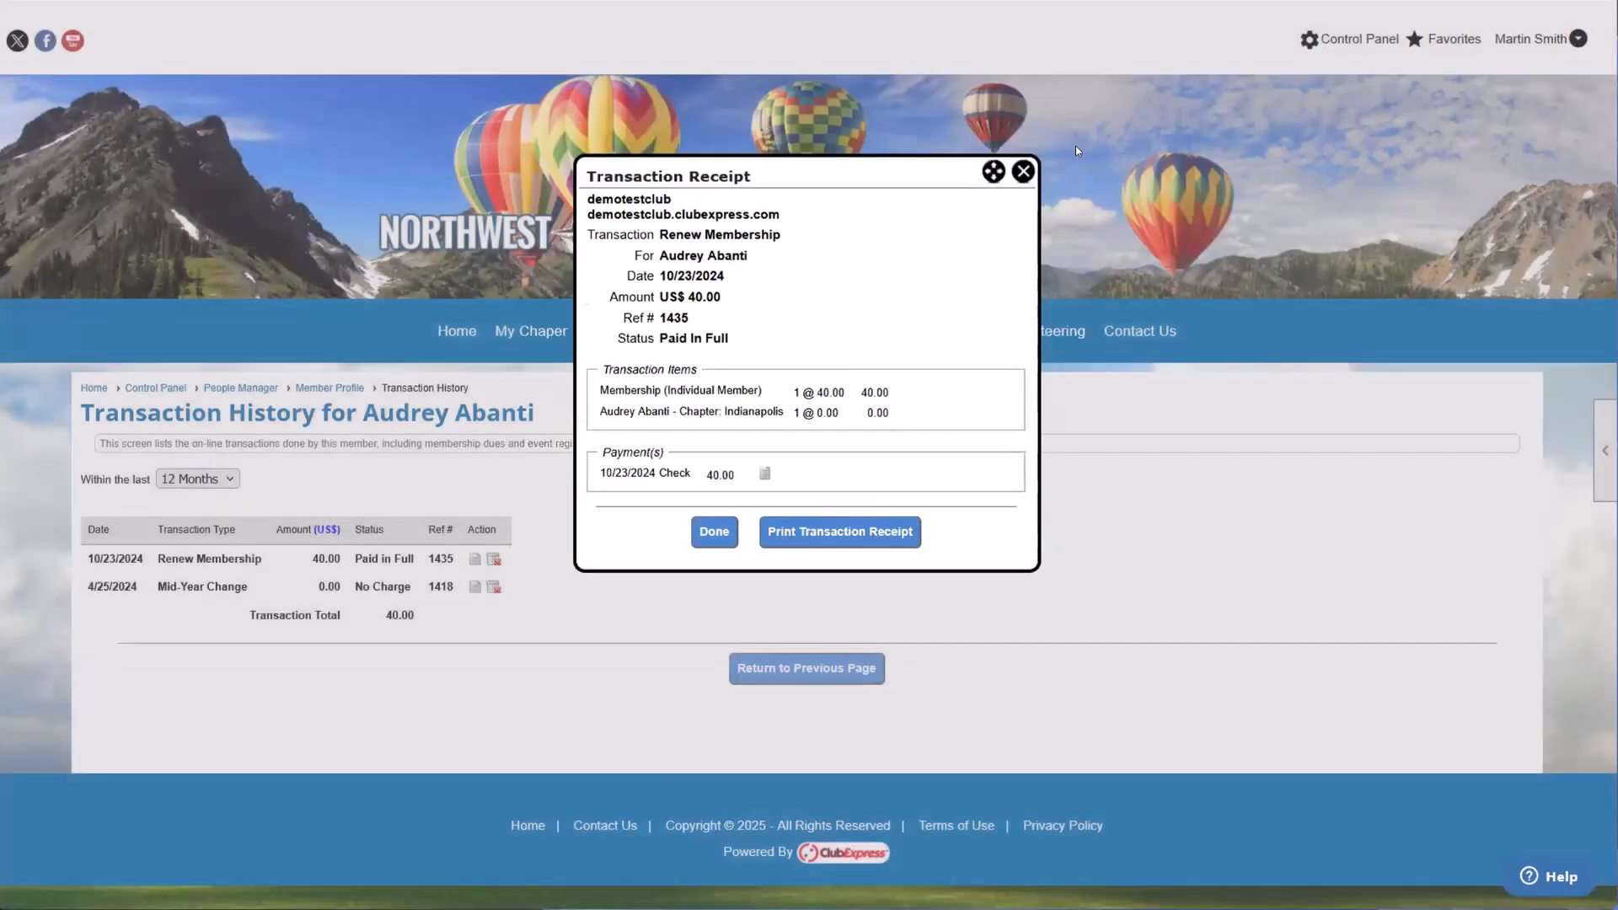
click(713, 531)
click(763, 668)
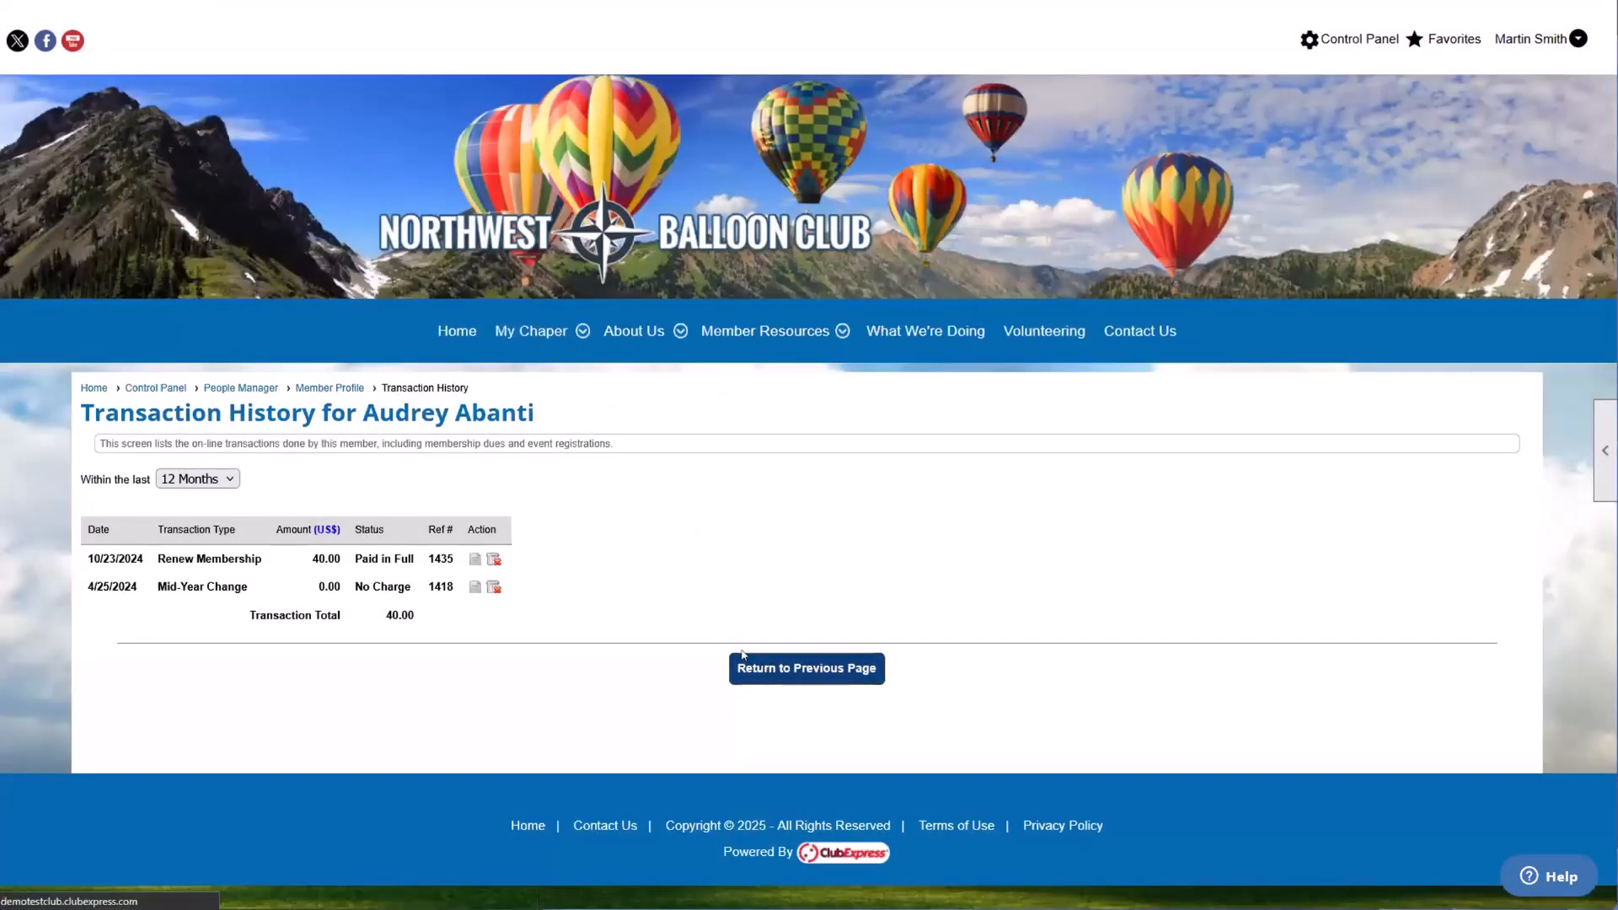
Step: Open the member's Payment/Credit History and highlight the check payment row under Payments
scroll(558, 637, down, 3)
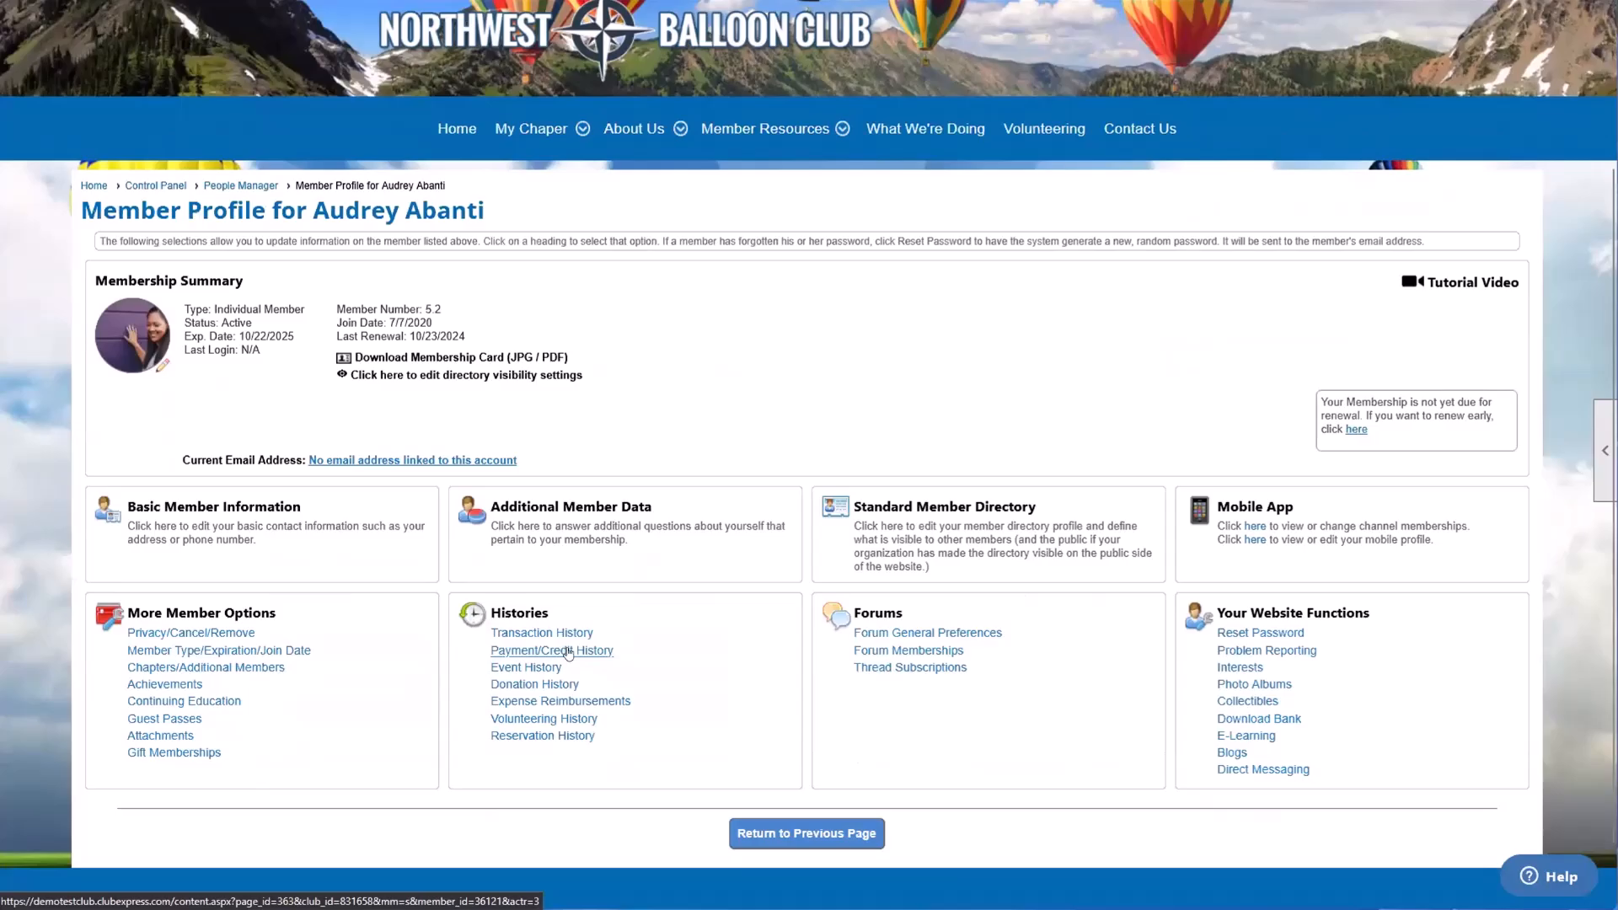
click(563, 651)
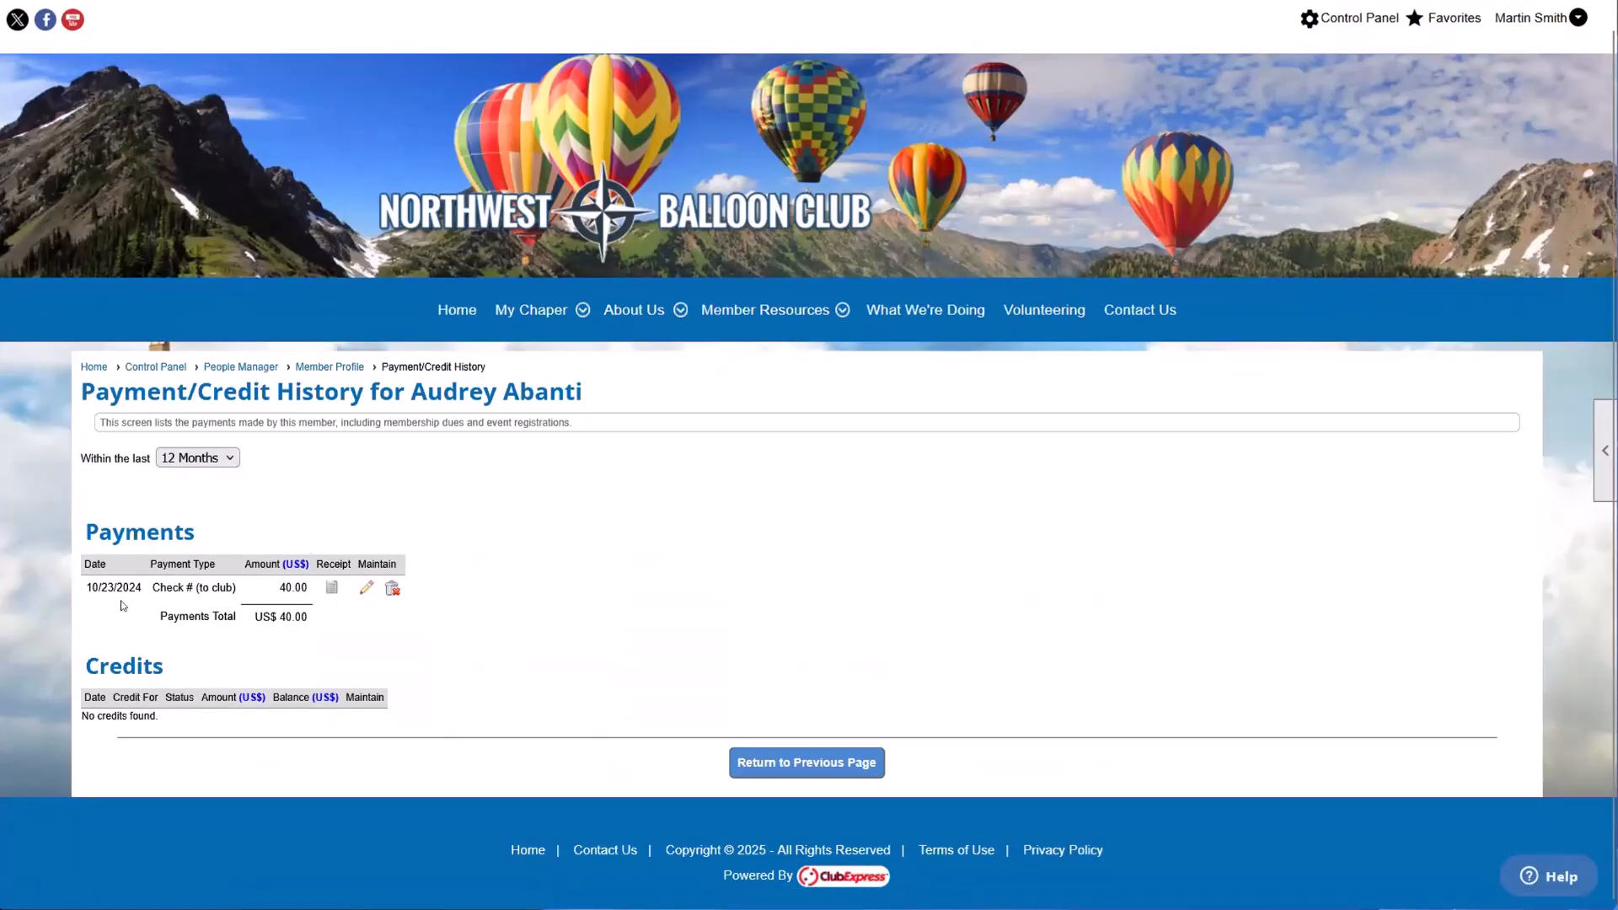
drag(86, 588, 307, 588)
click(240, 591)
click(286, 554)
drag(84, 588, 293, 589)
click(308, 587)
Step: View the receipt of the listed check payment, highlight its details and applied transactions, close it and return to the member profile
click(331, 589)
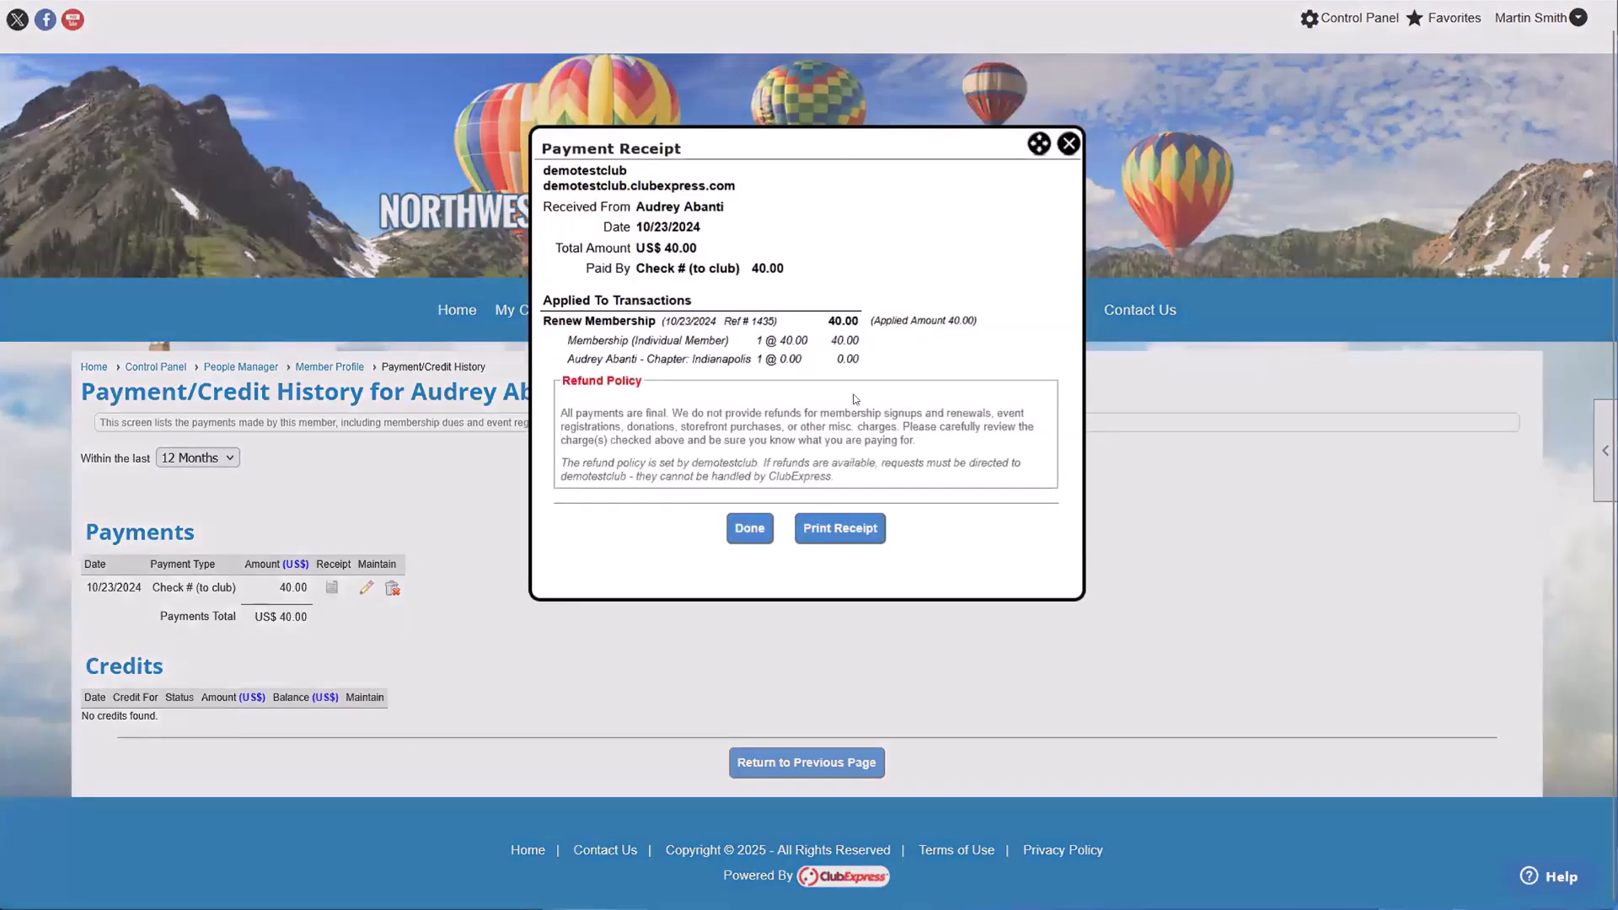
drag(629, 208, 729, 360)
drag(597, 307, 691, 317)
click(689, 317)
click(758, 530)
click(799, 768)
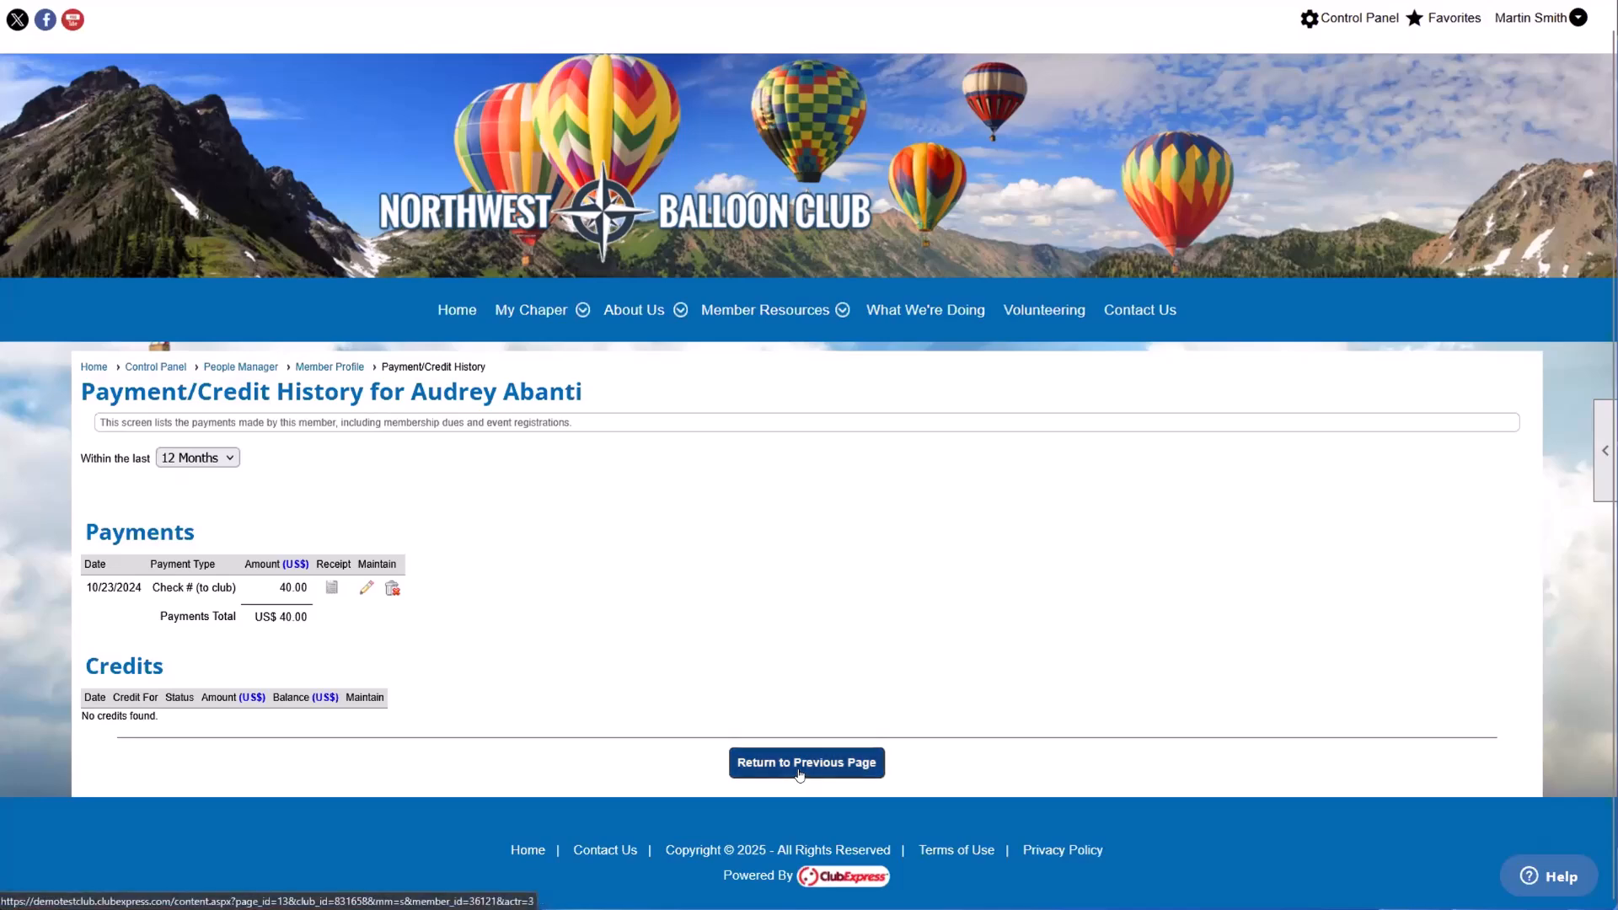
Step: Highlight the member's name in the profile heading, return to People Manager and look over the search results
scroll(799, 775, down, 2)
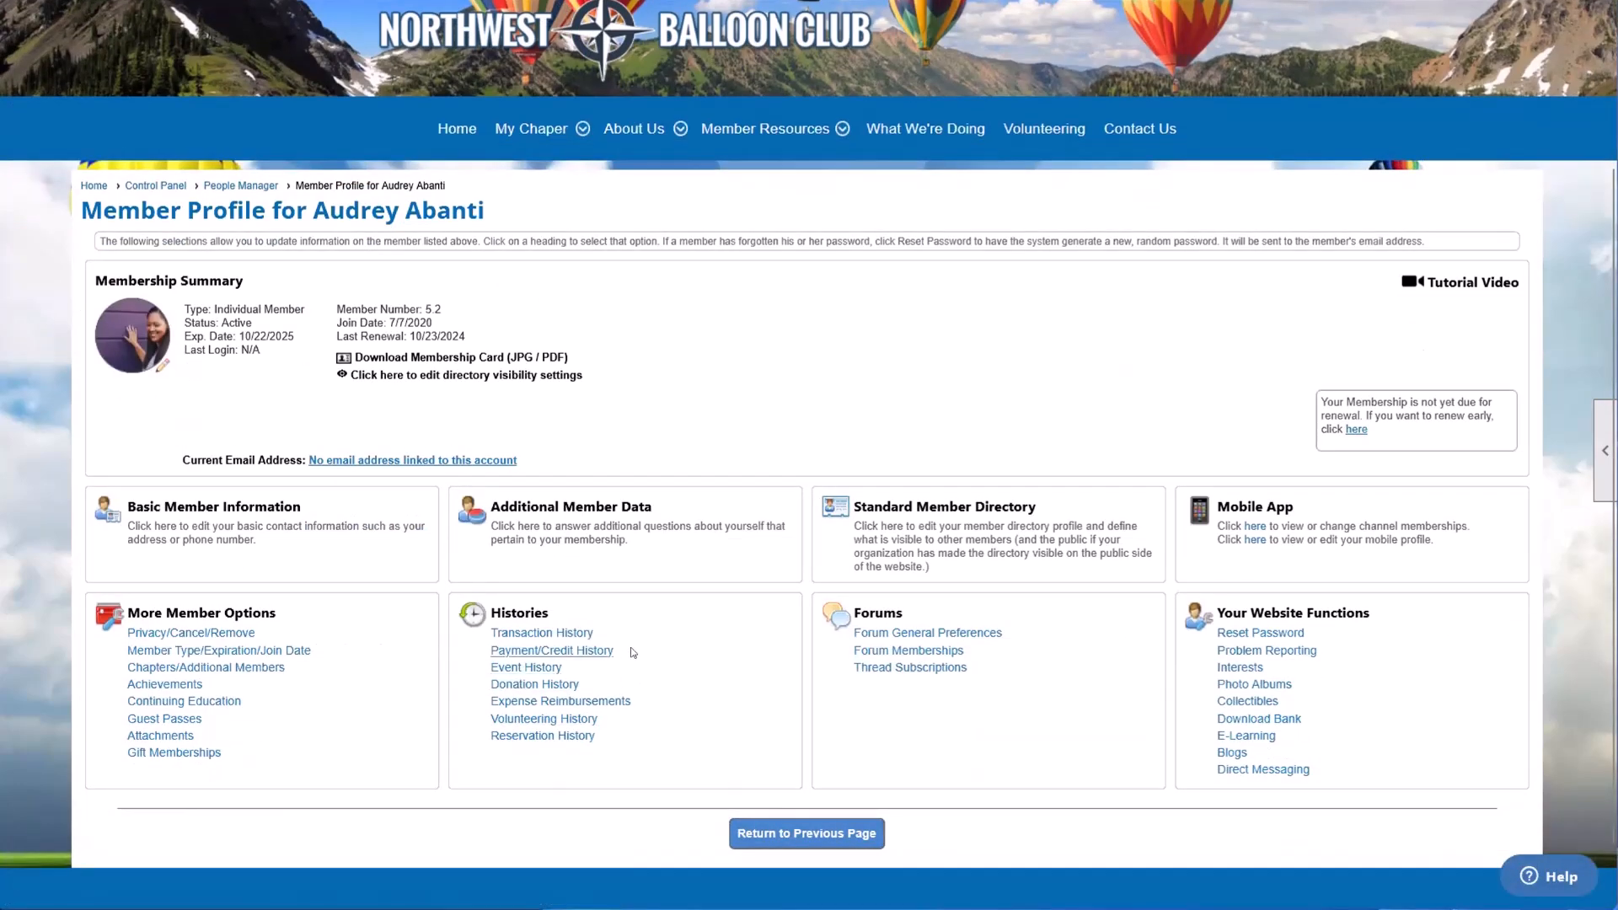
drag(313, 210, 478, 210)
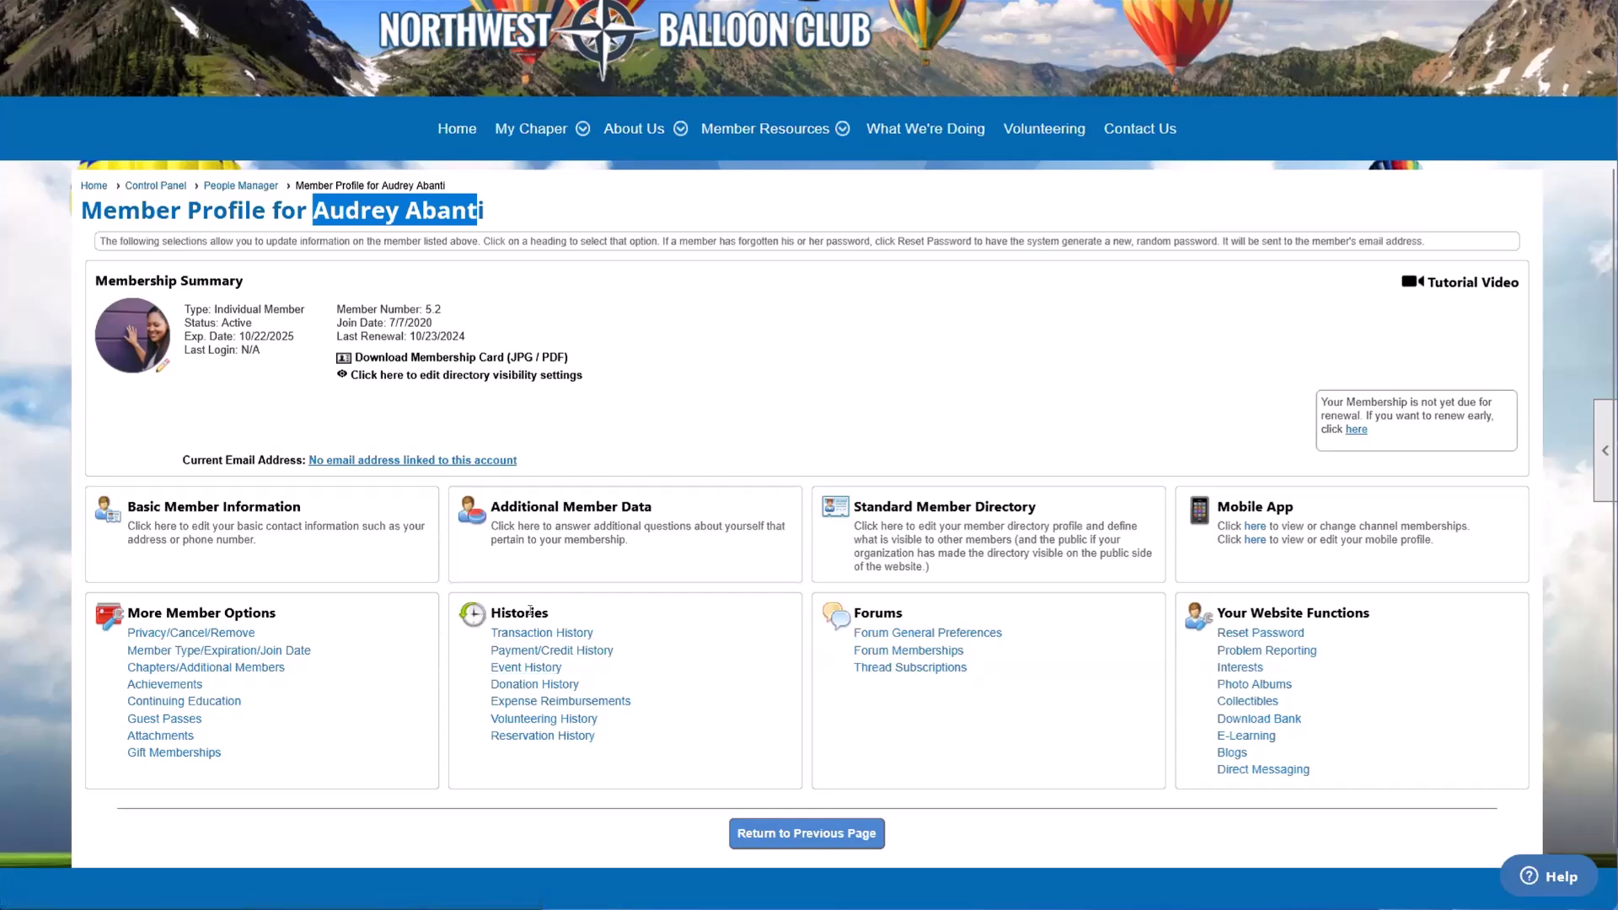
click(784, 830)
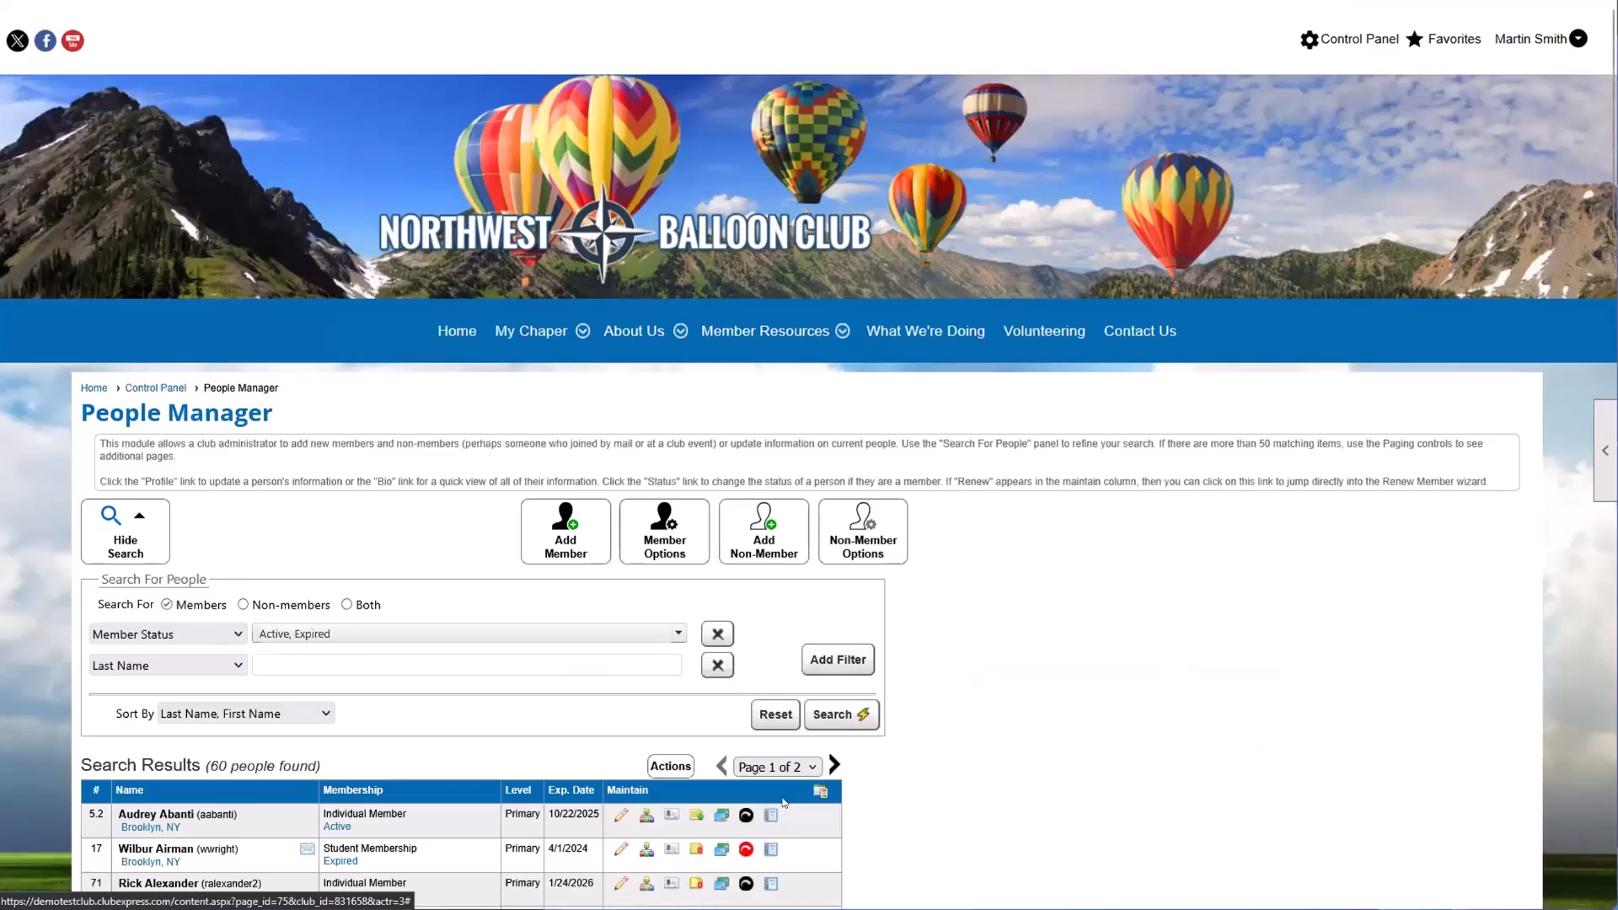
scroll(782, 800, down, 2)
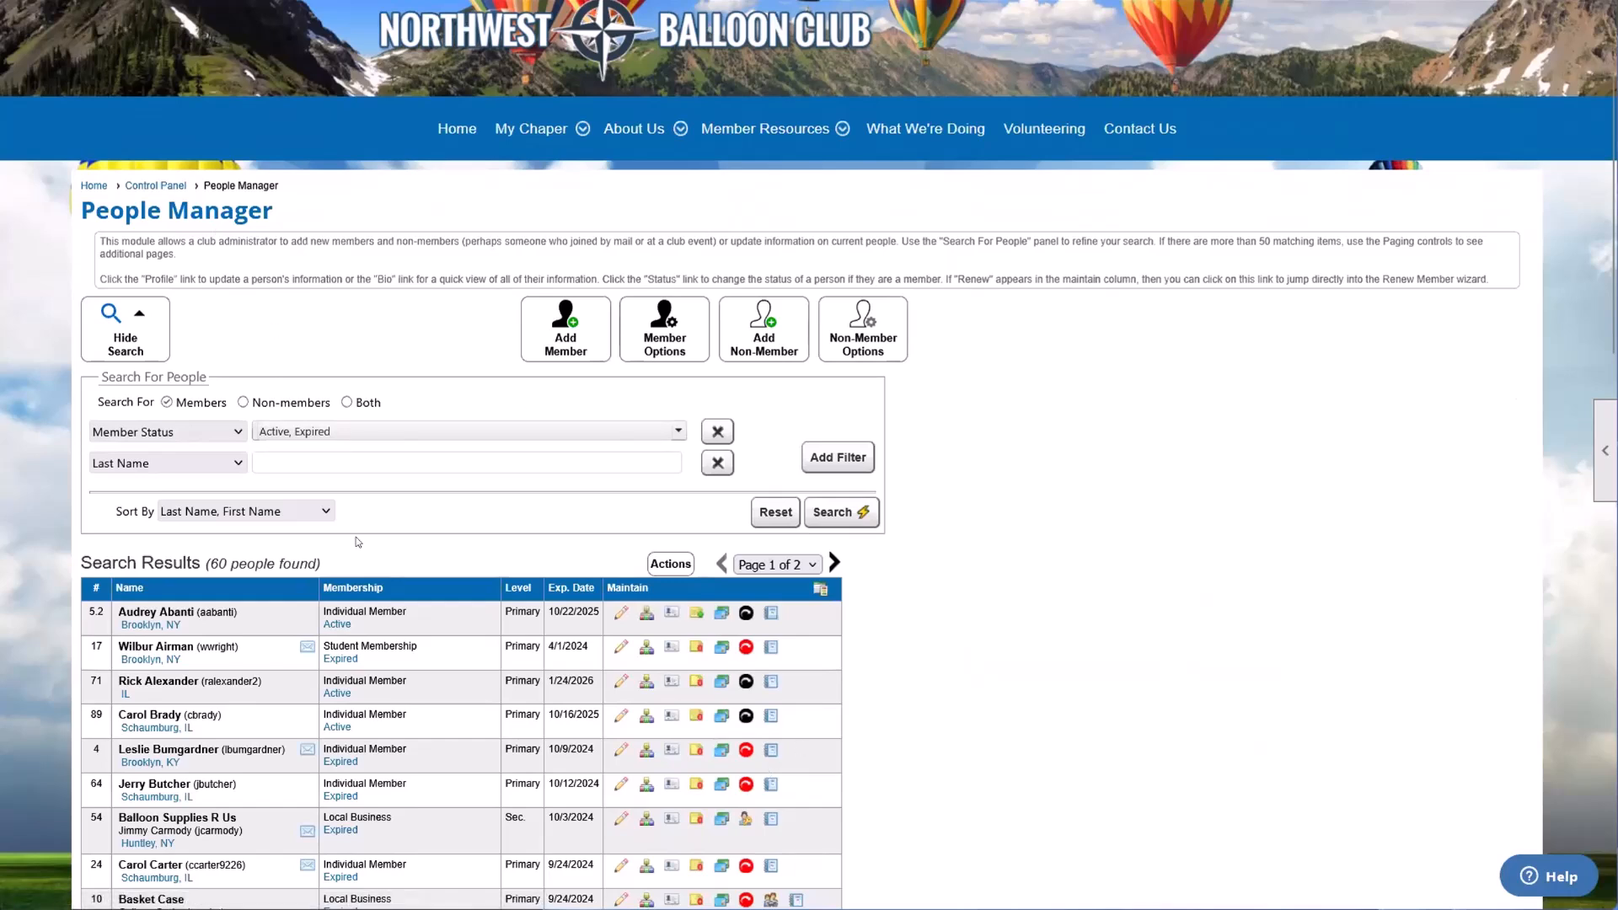
scroll(357, 542, down, 1)
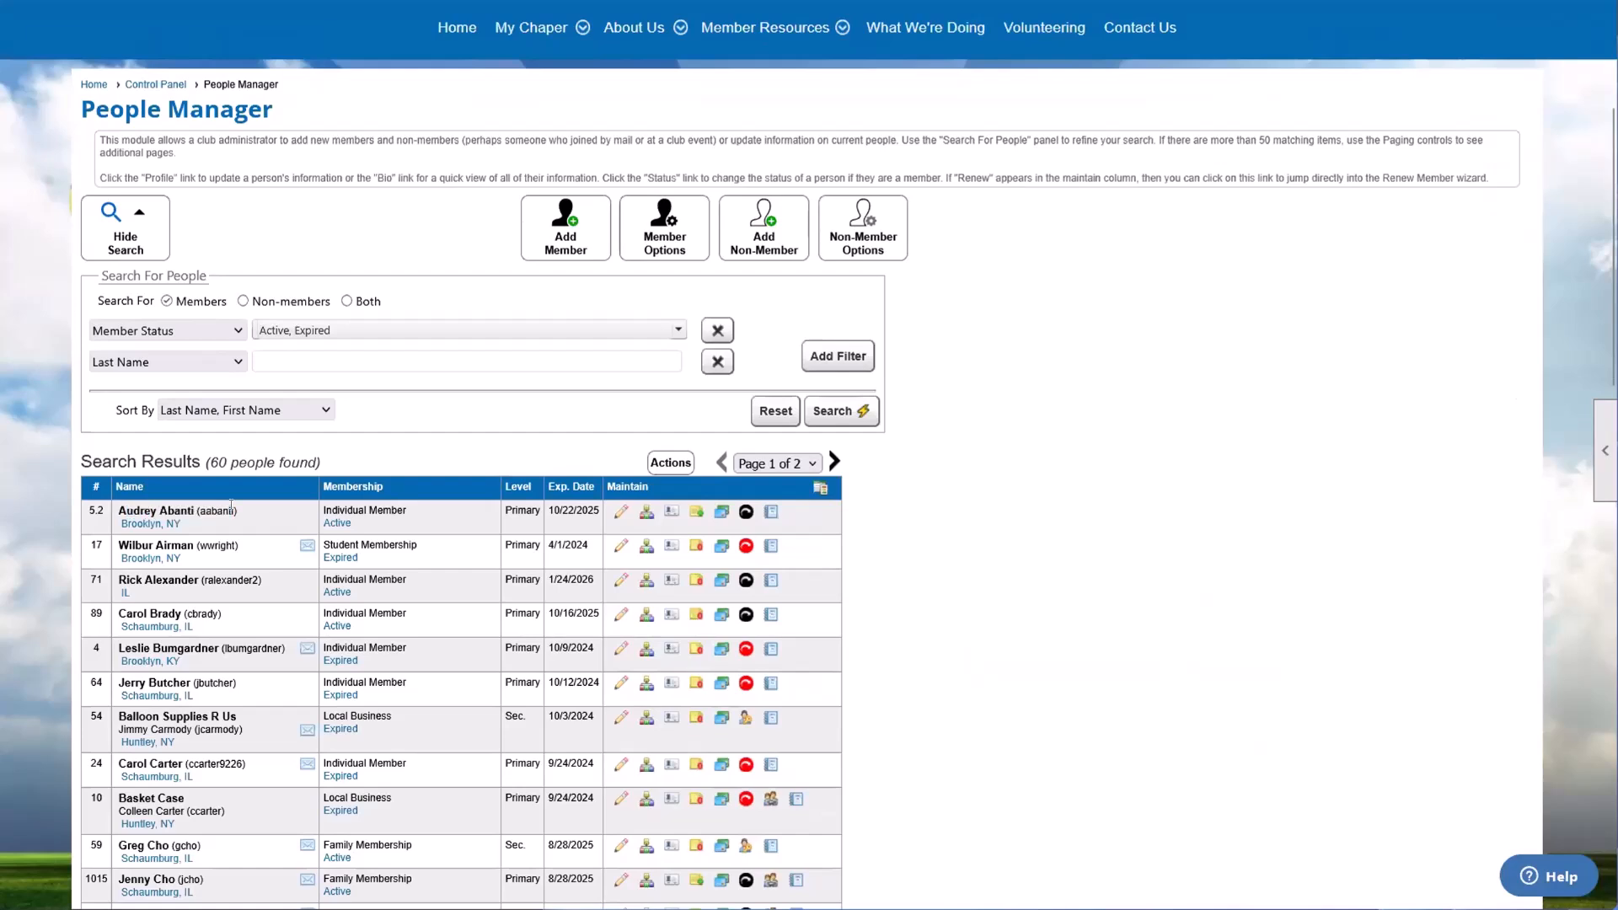
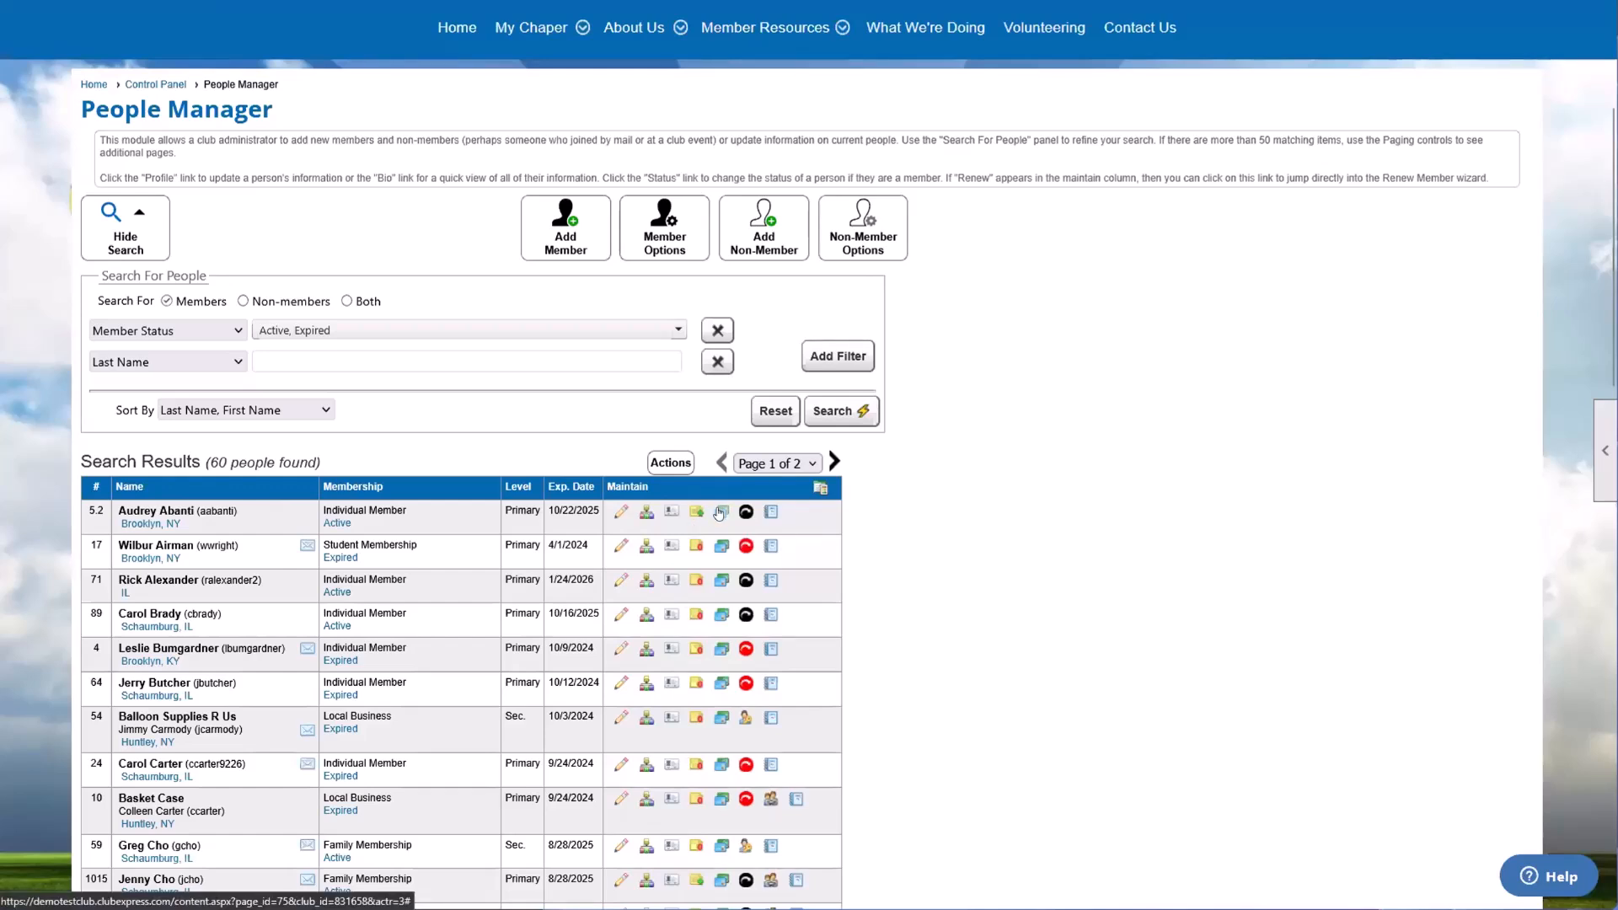
Step: Start a Misc. Charge for the first listed member with amount US$ 25 and description "for breaking a vase"
click(718, 513)
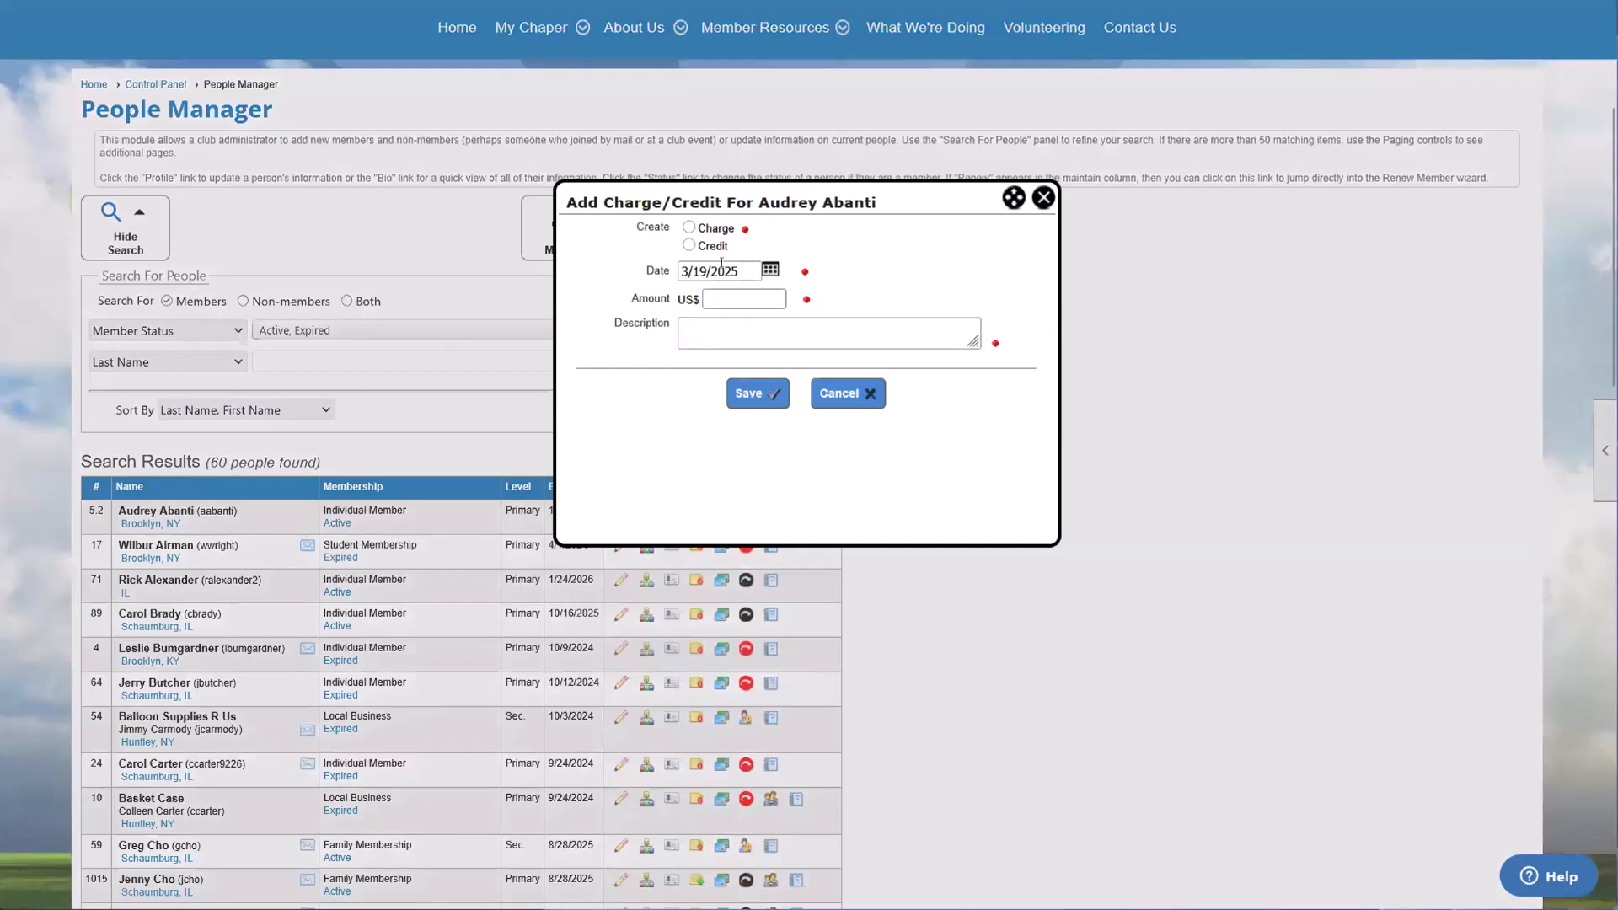
click(690, 227)
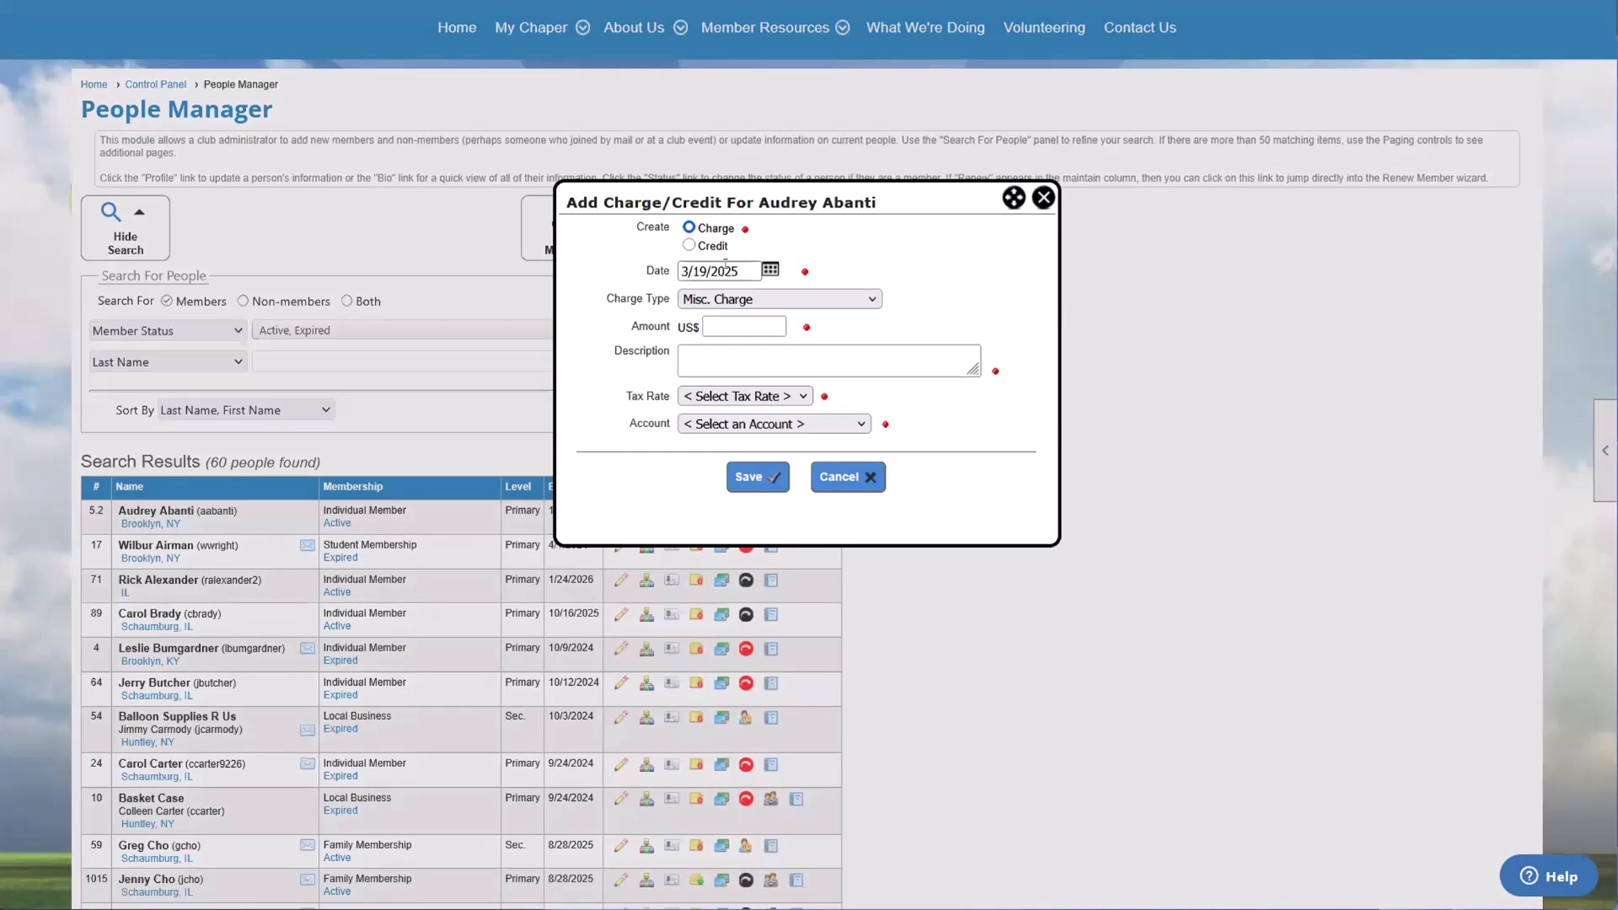
click(748, 326)
text(25)
click(799, 351)
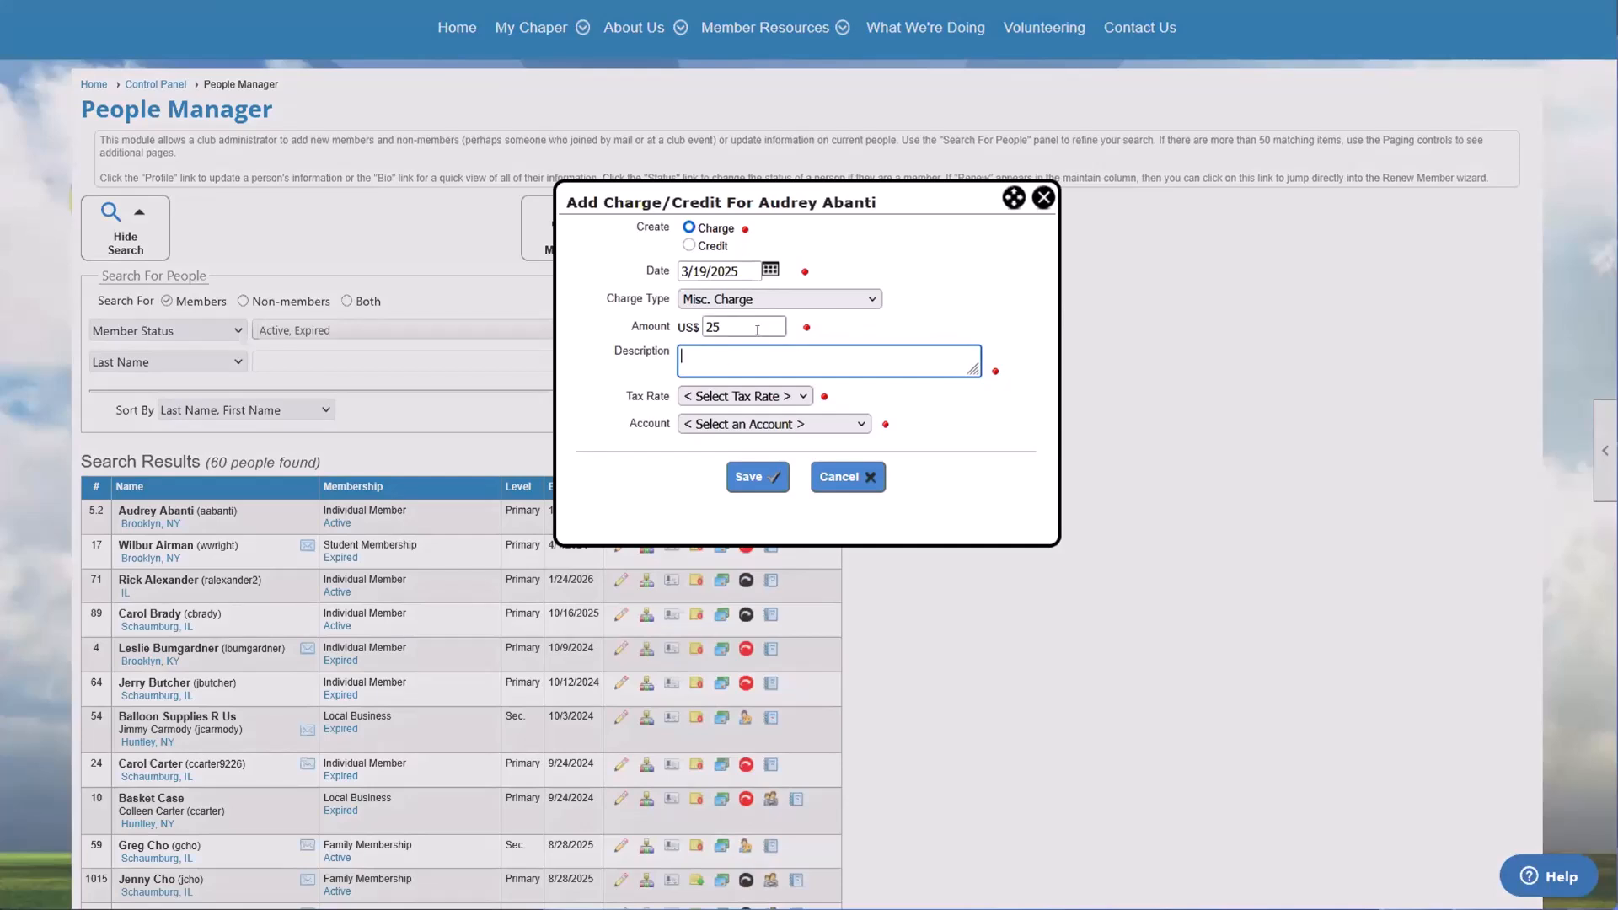
text(for breaking a vase)
key(shift+Tab)
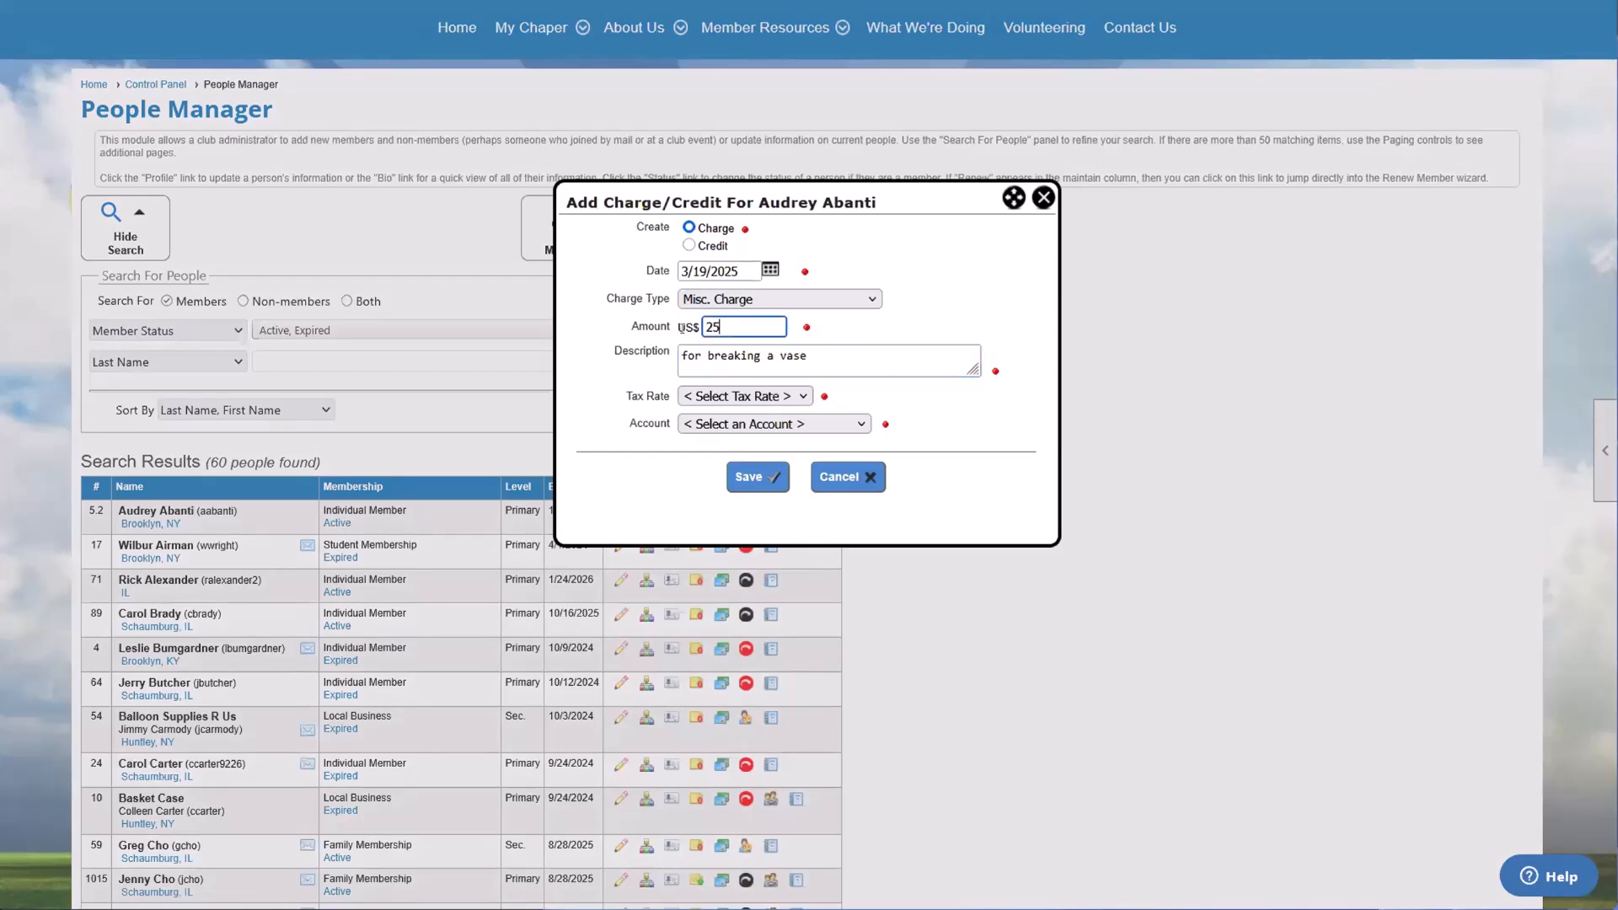
click(858, 338)
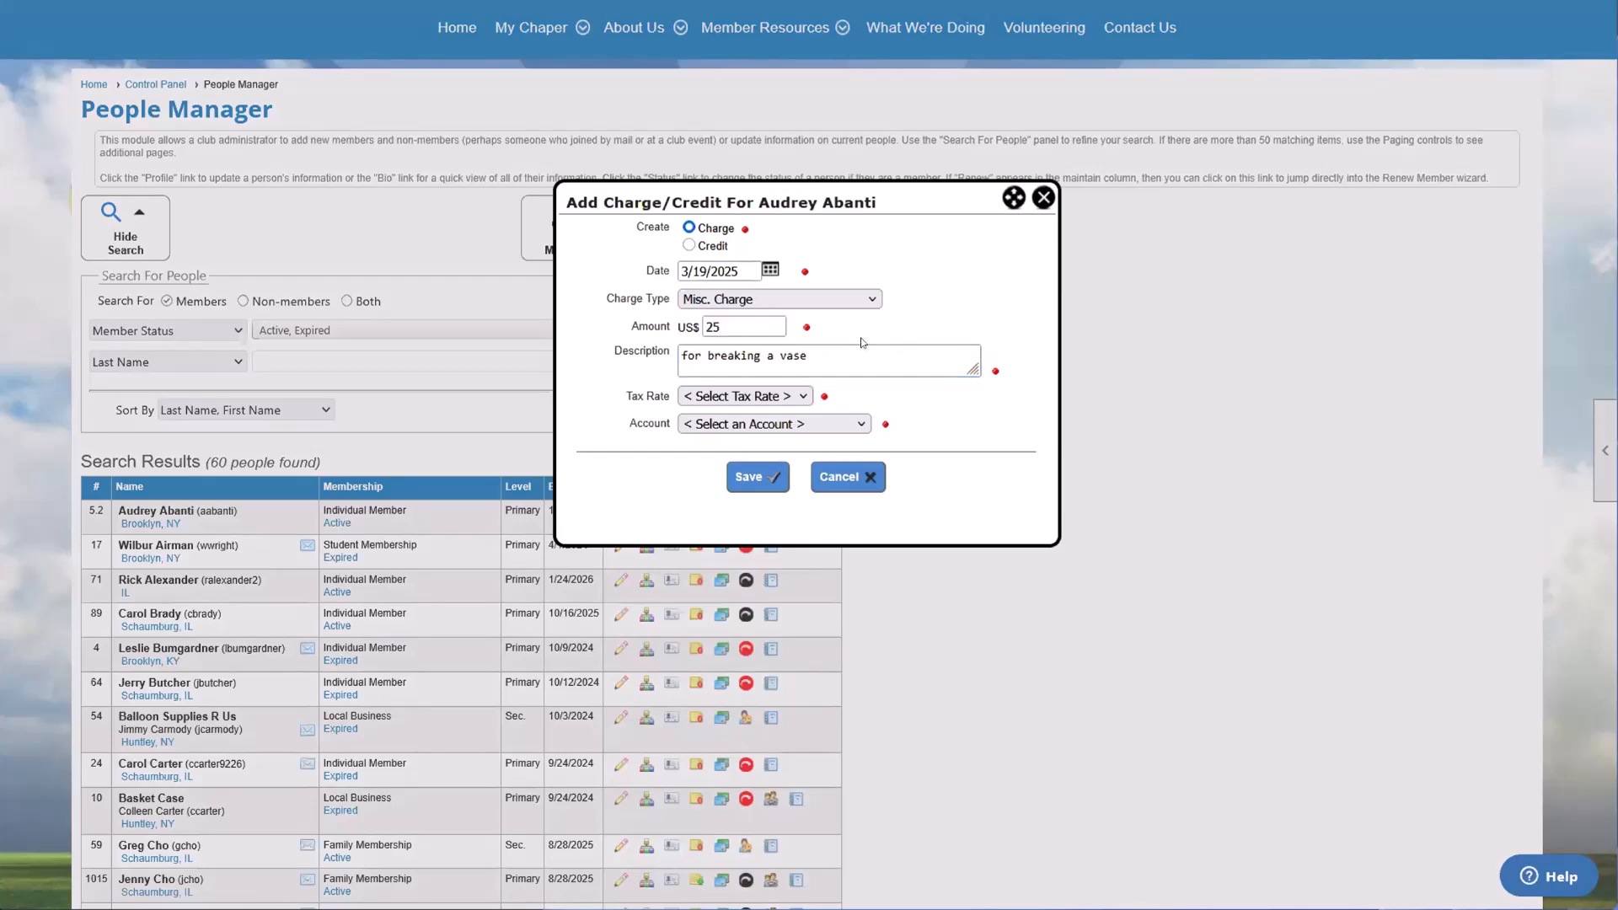
Step: Set the charge's tax rate to No Tax (0.00) and its account to Master Donations, highlight the description and save the charge
click(786, 397)
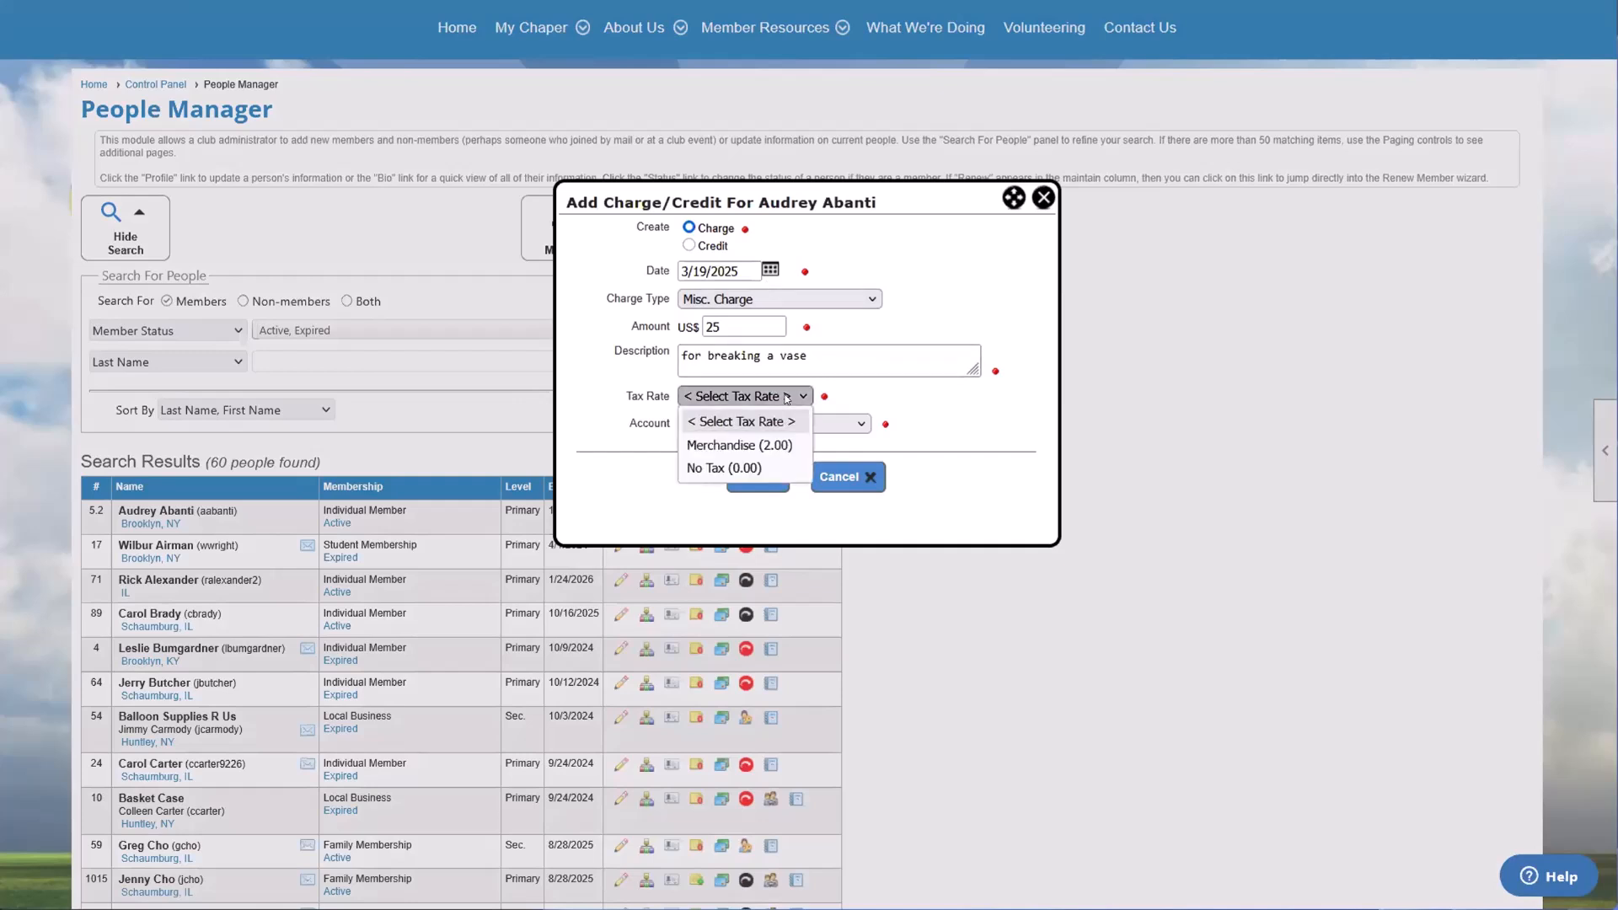
click(721, 466)
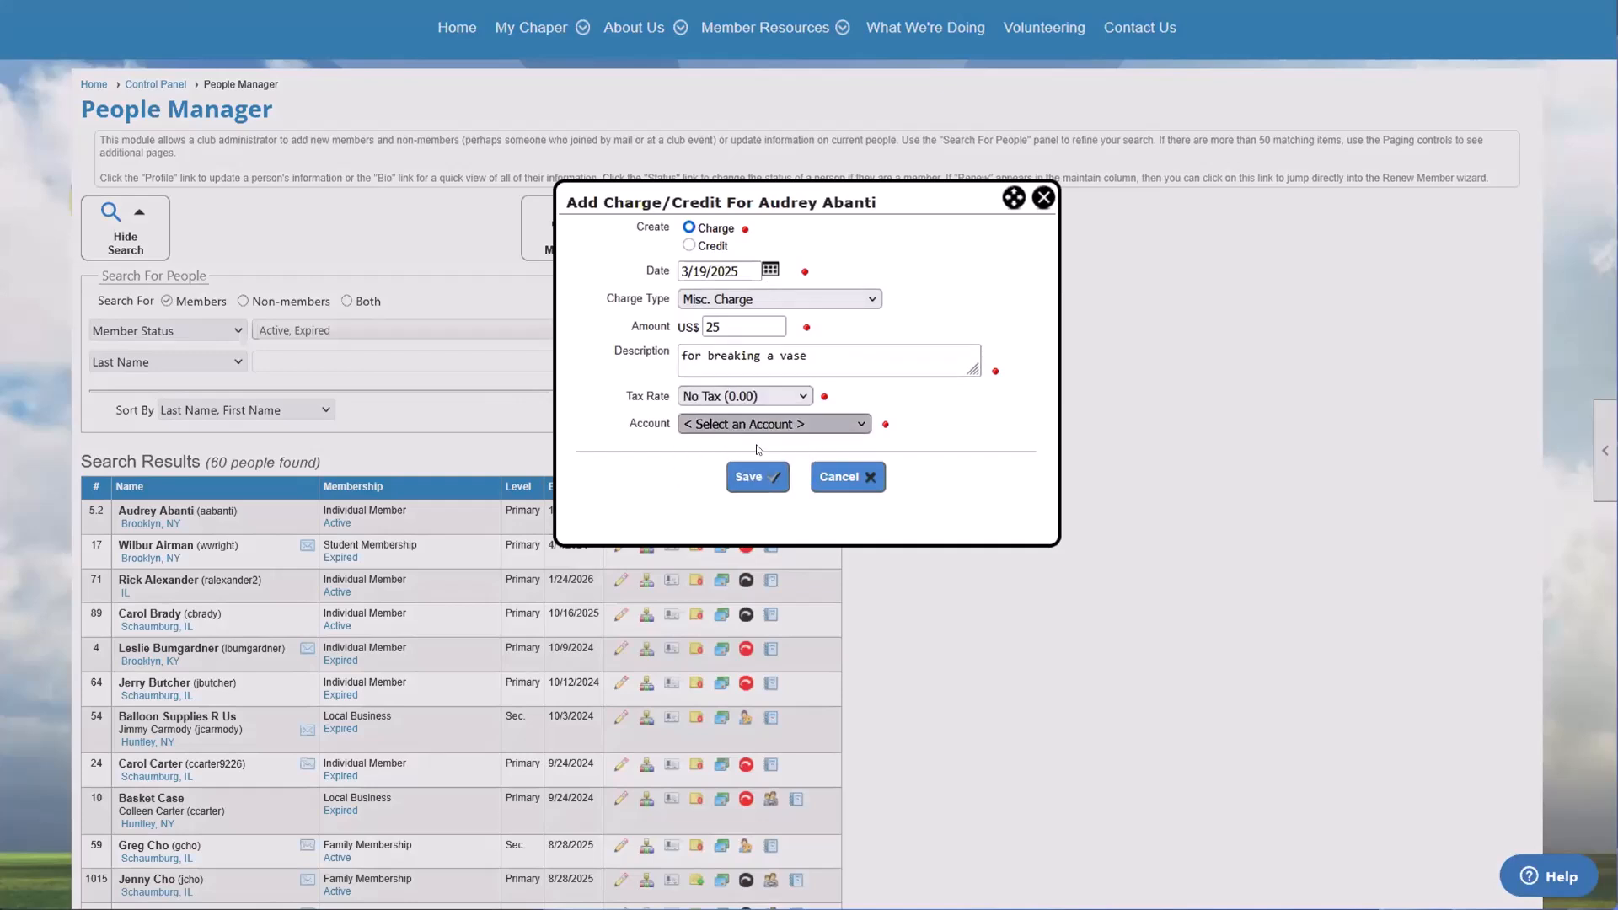
click(773, 424)
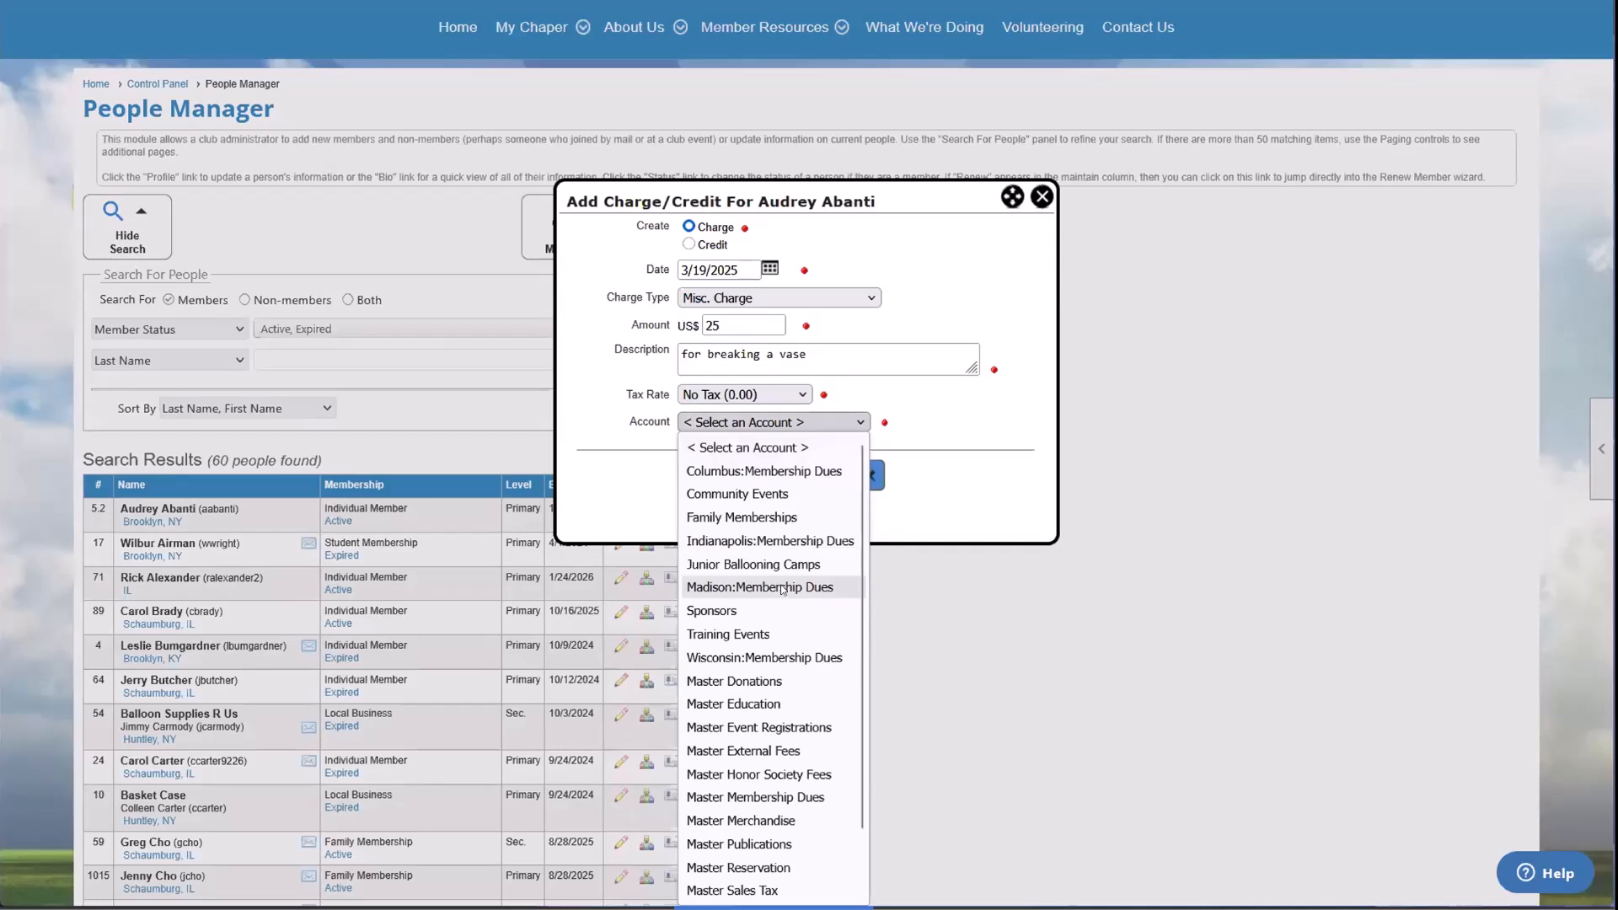
click(734, 681)
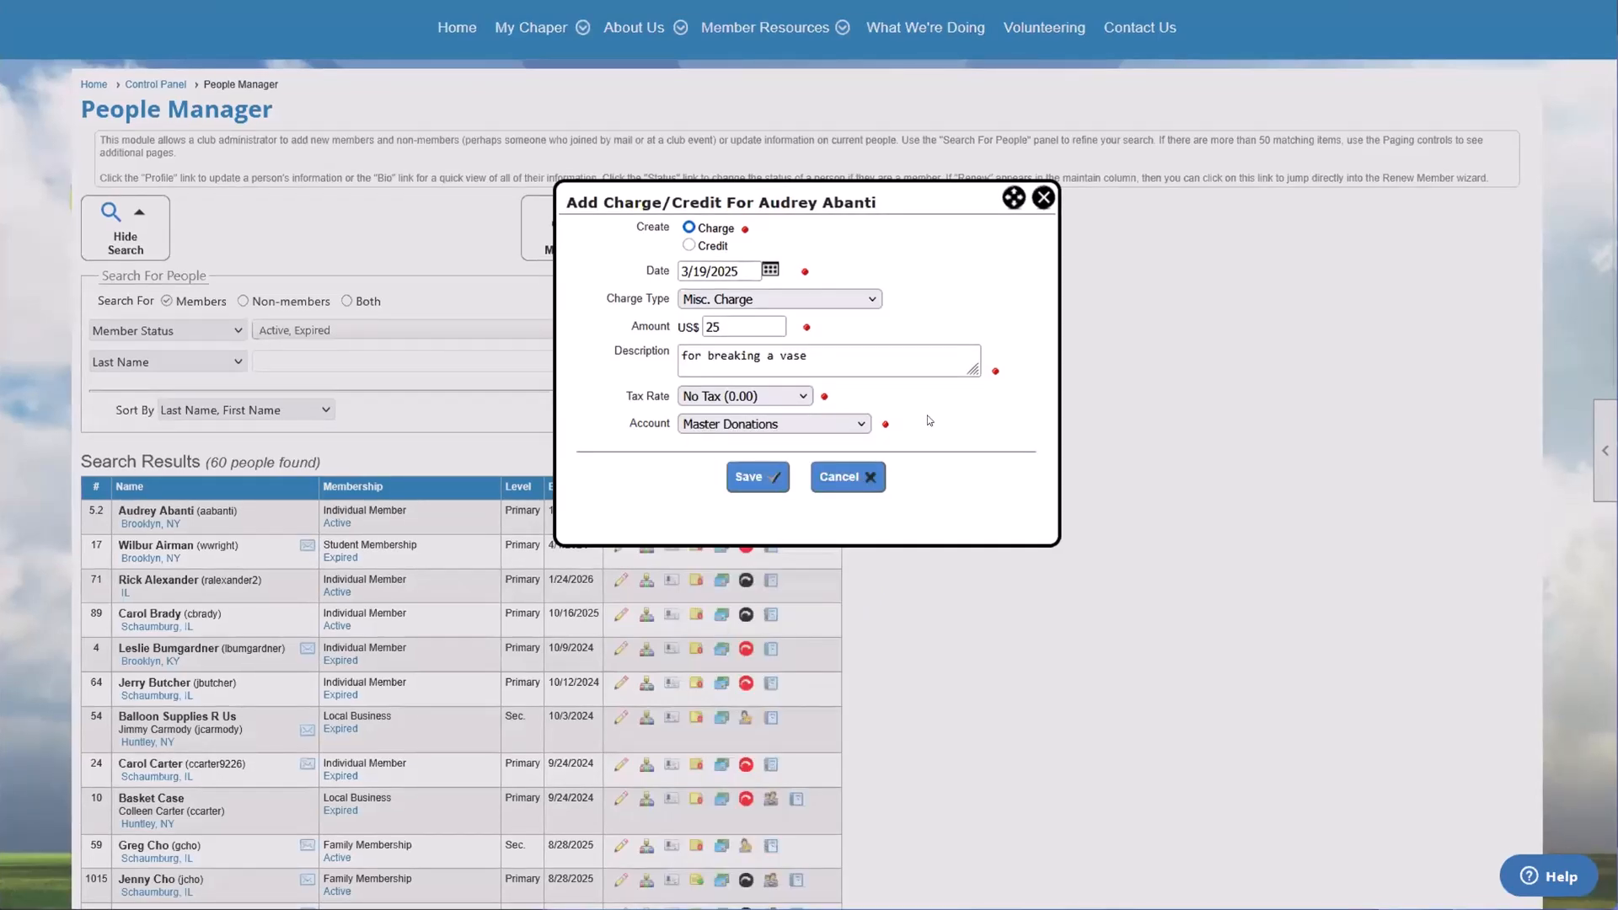
drag(821, 358, 595, 360)
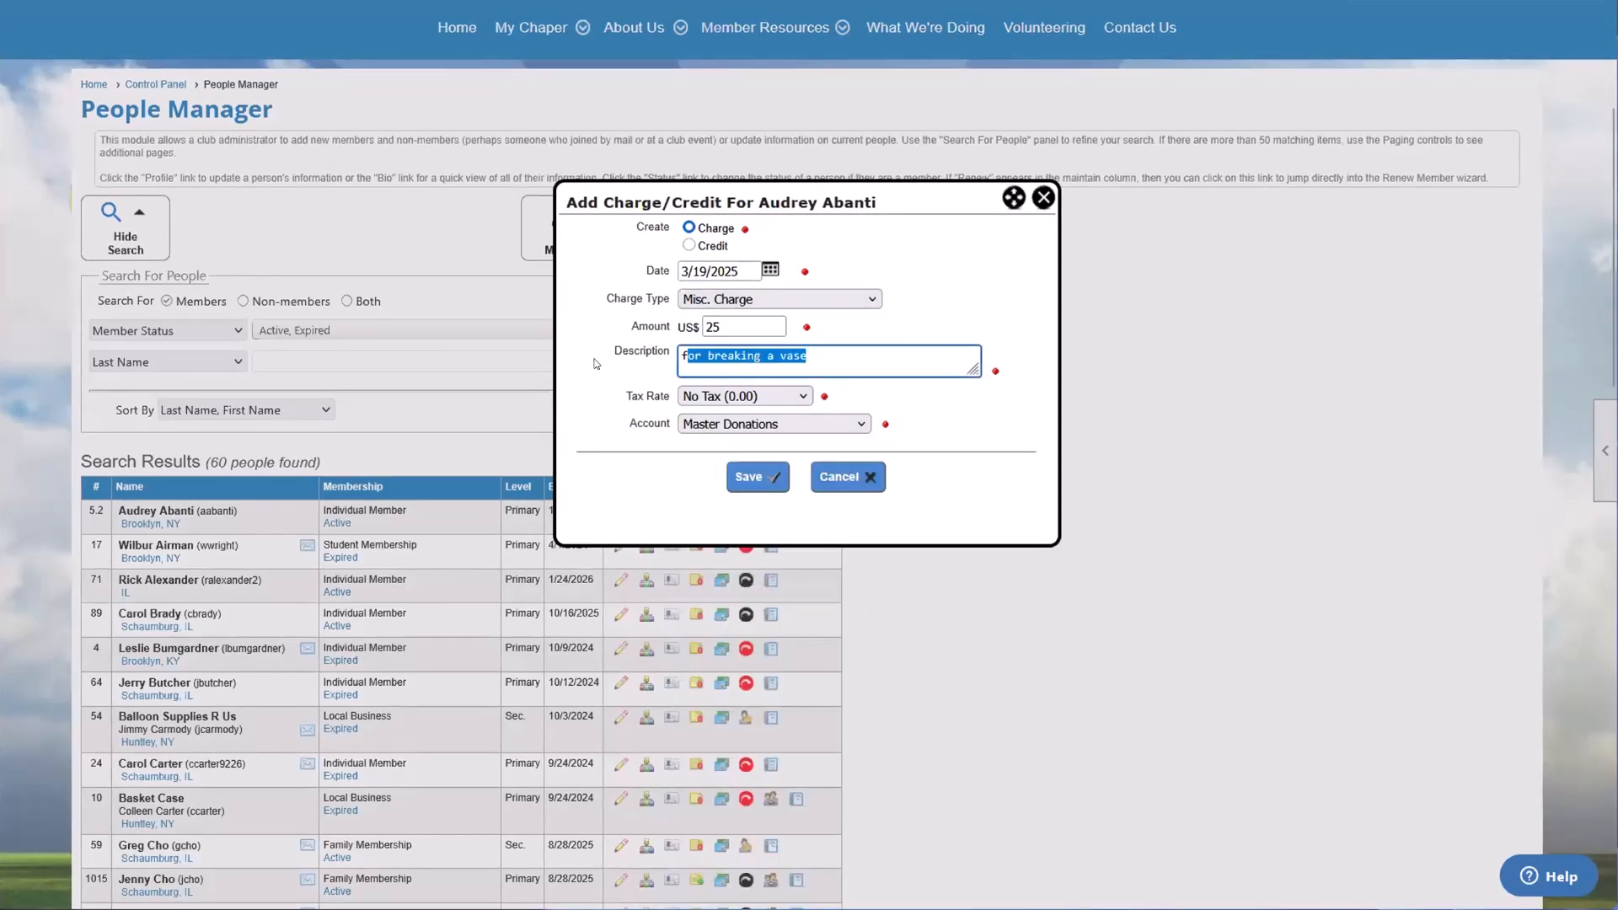
click(864, 352)
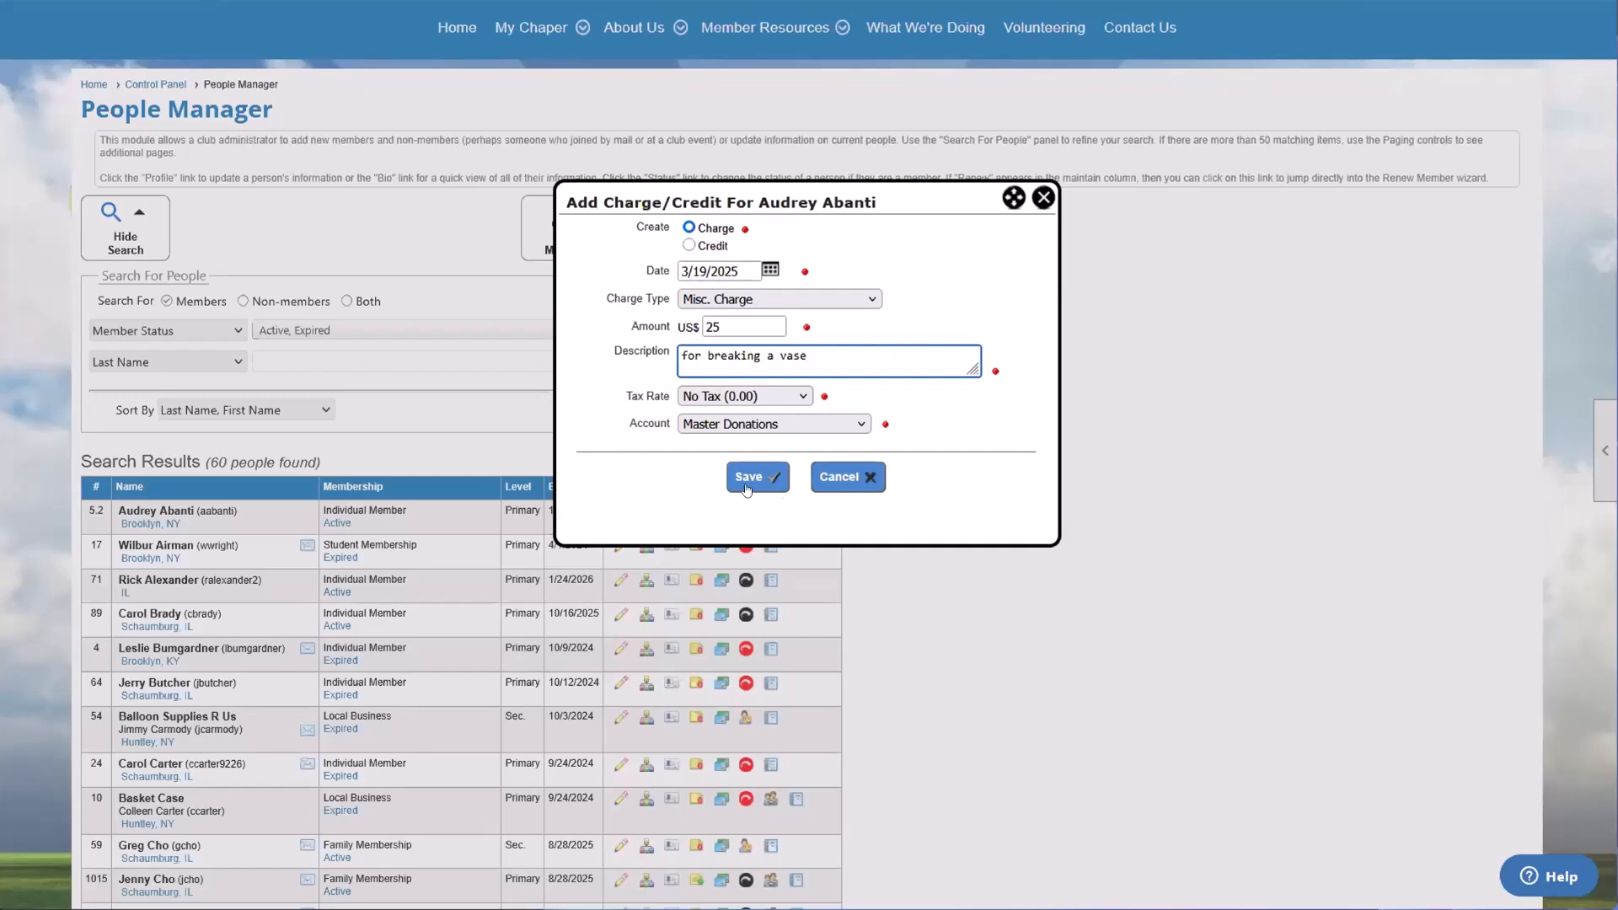
click(752, 485)
click(797, 502)
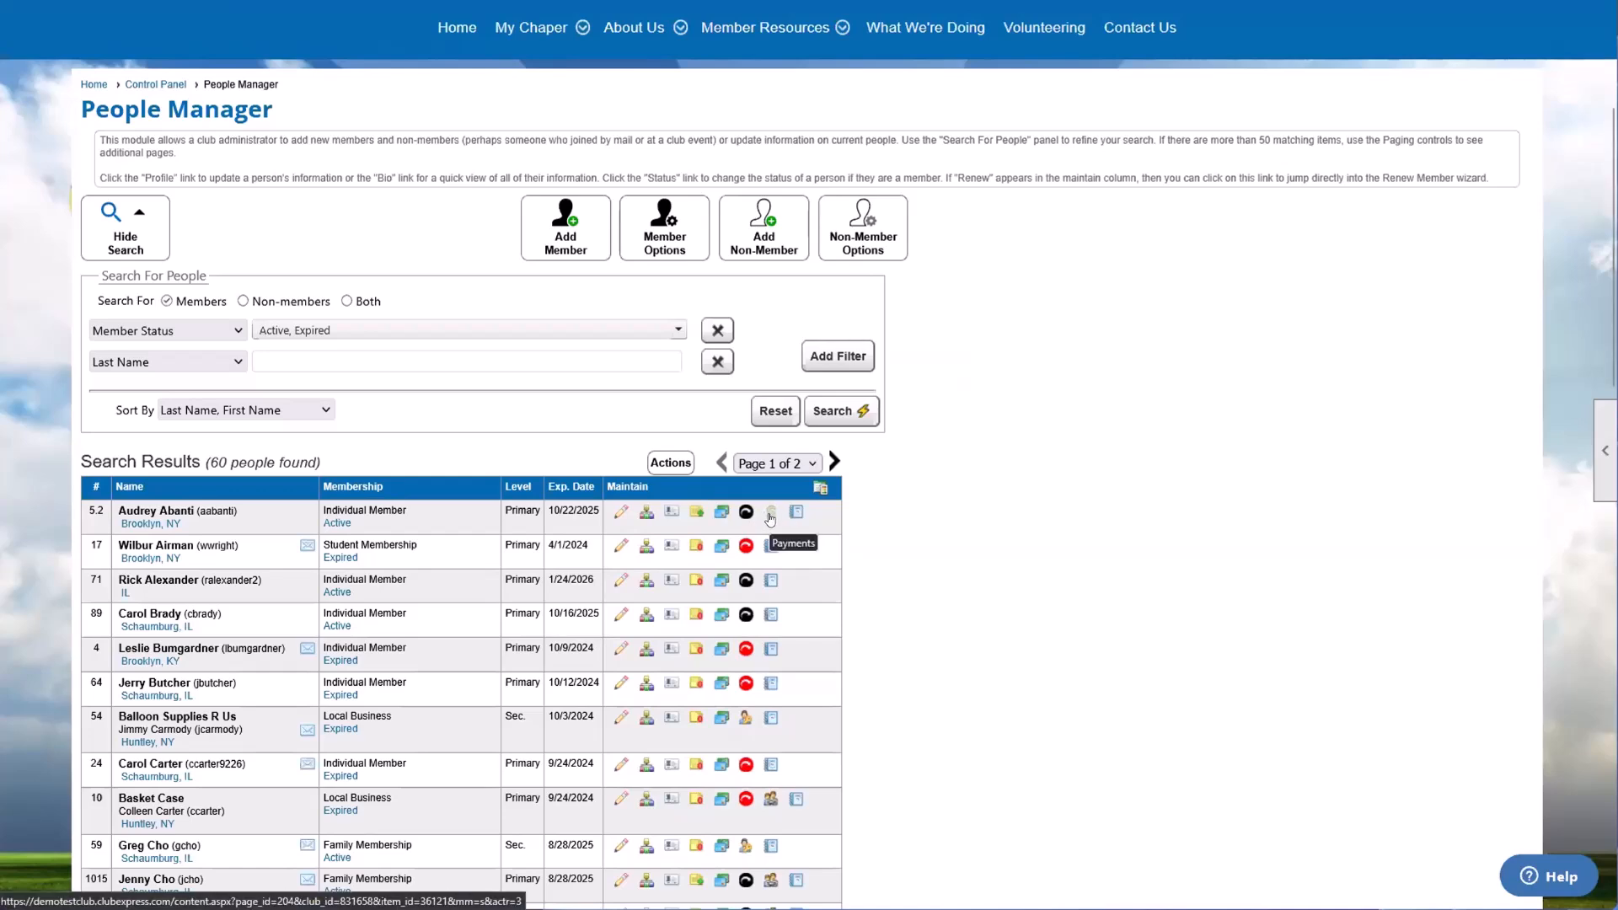
Step: Open the first listed member's outstanding payments and highlight the vase charge's description and pay amount
click(769, 515)
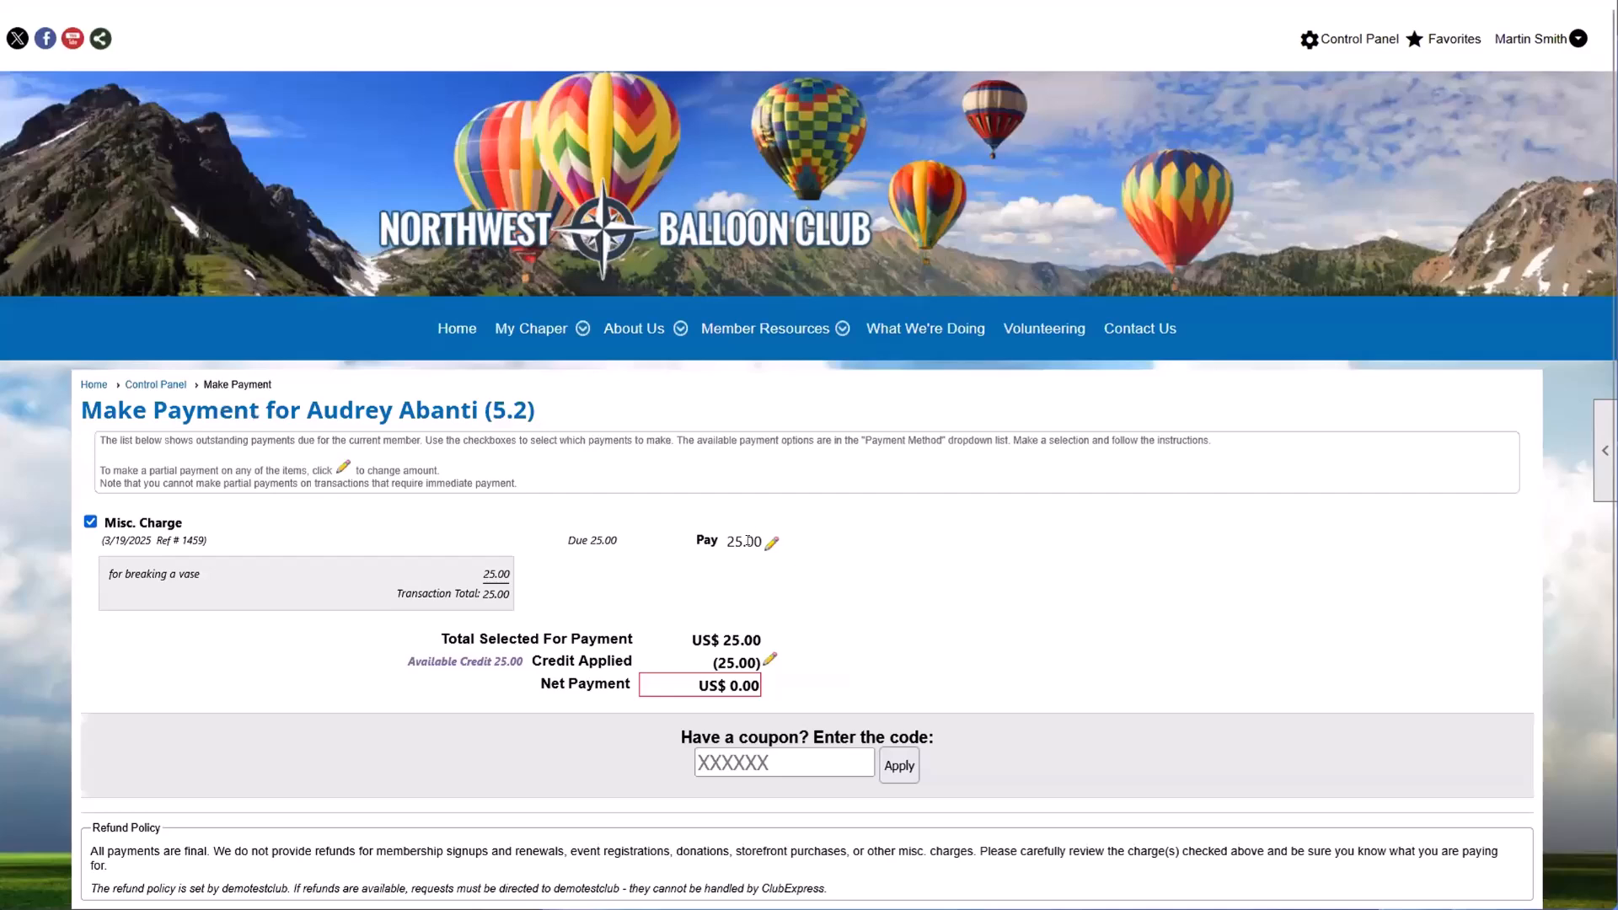
scroll(747, 541, down, 1)
drag(108, 473, 203, 478)
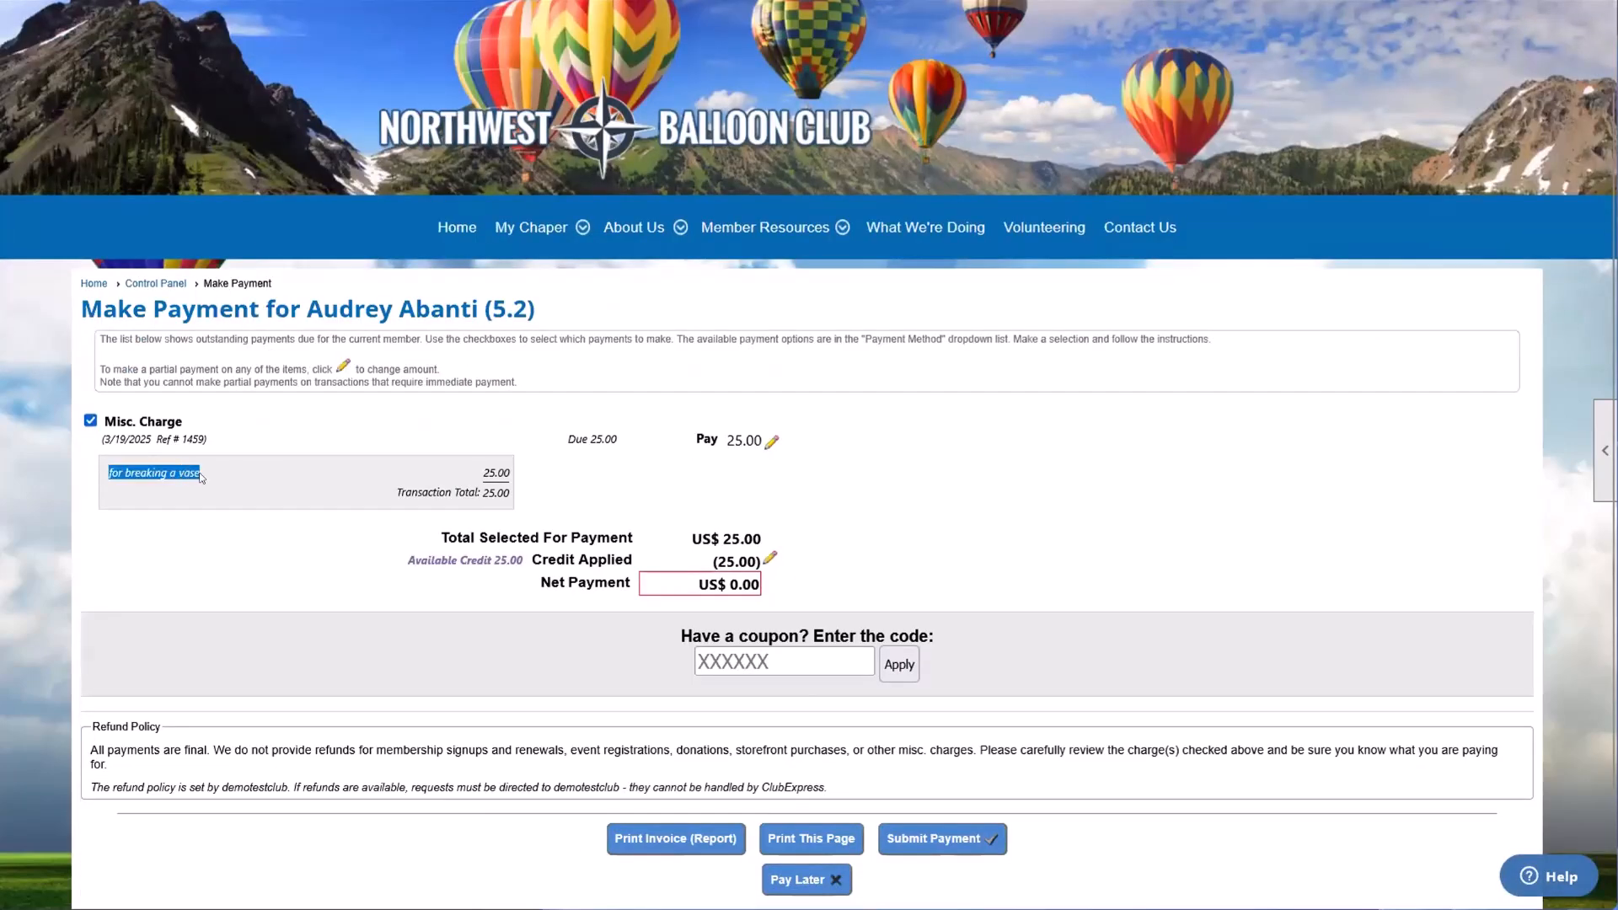
click(579, 472)
drag(734, 440, 746, 440)
scroll(515, 421, down, 1)
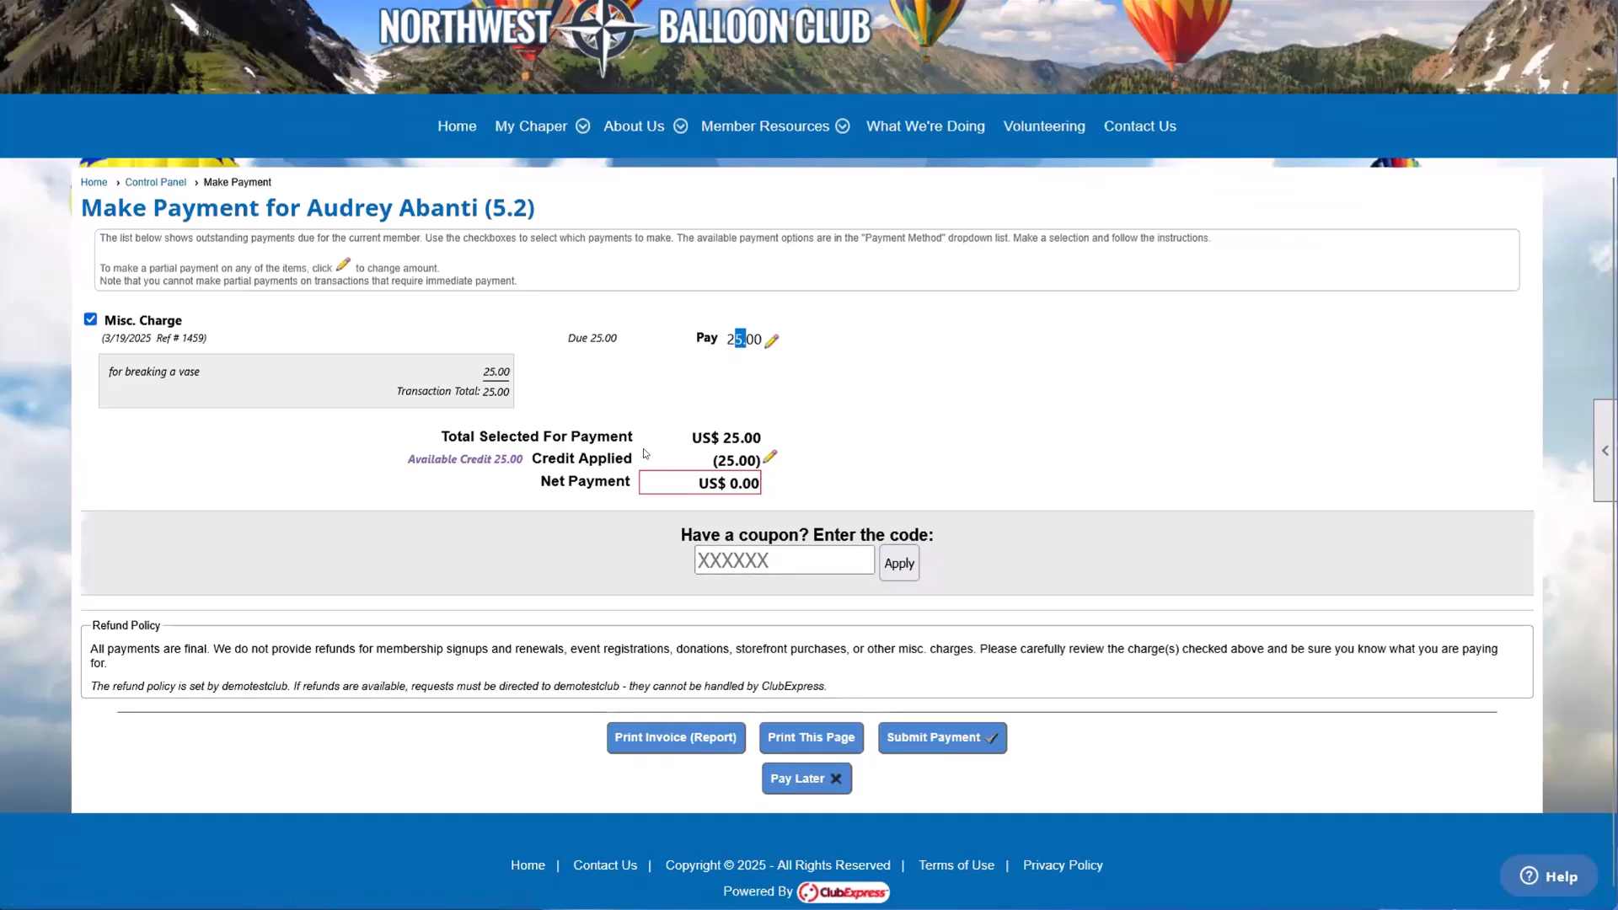
Step: Highlight the applied credit, net payment and available credit, then postpone the payment and return to People Manager
drag(565, 460, 490, 430)
drag(247, 330, 467, 450)
click(665, 477)
drag(609, 481, 751, 487)
click(456, 439)
drag(434, 460, 529, 461)
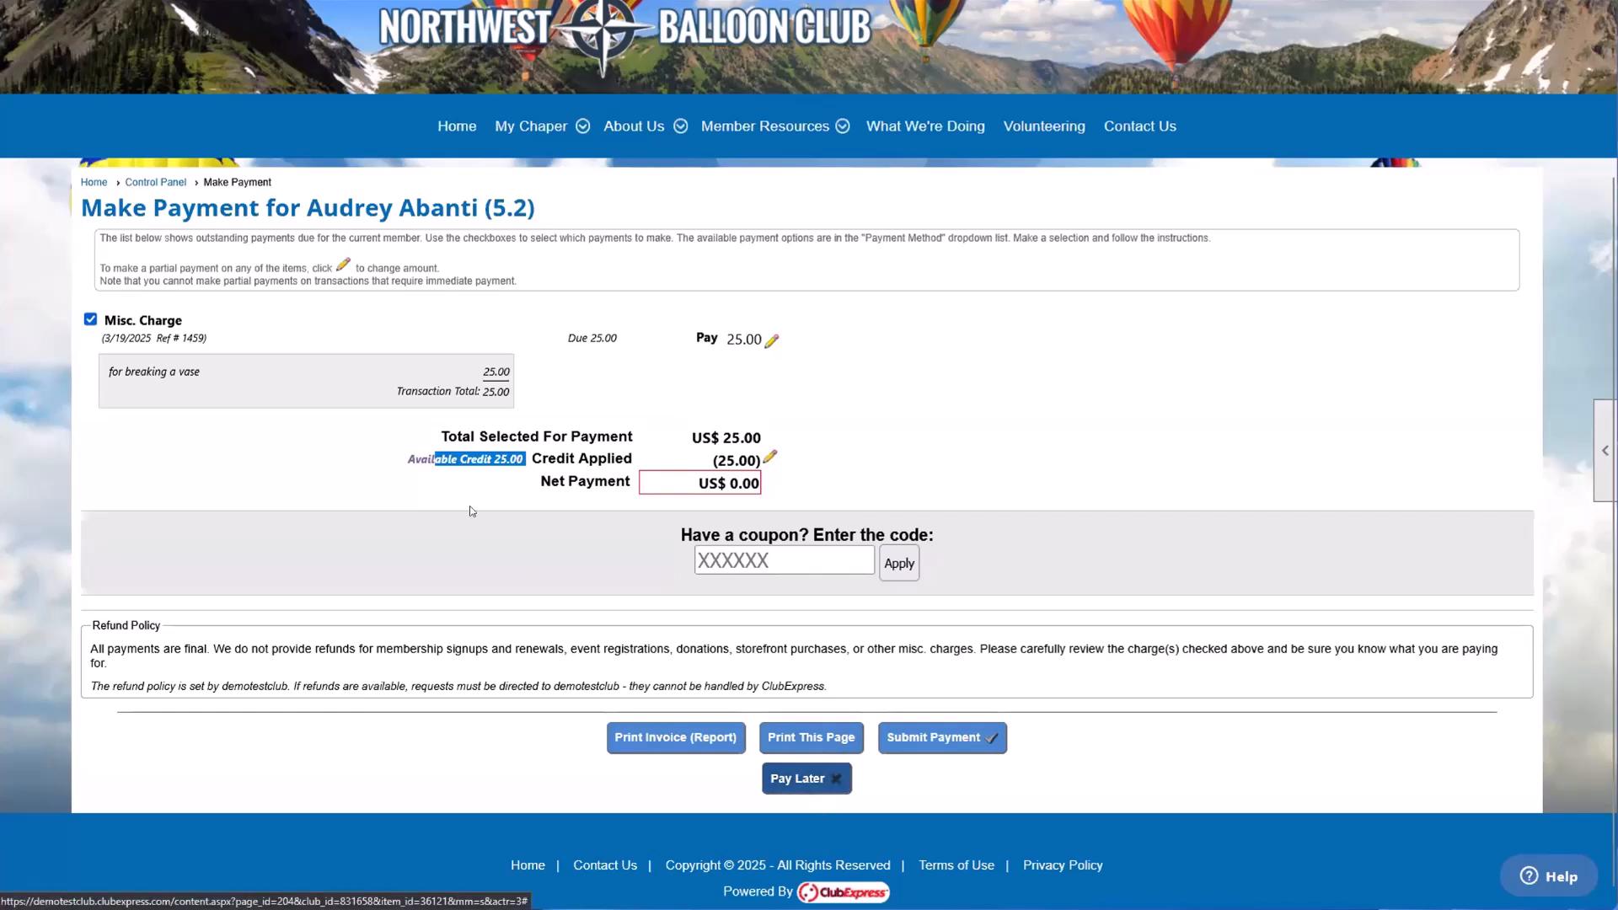
click(412, 459)
click(805, 779)
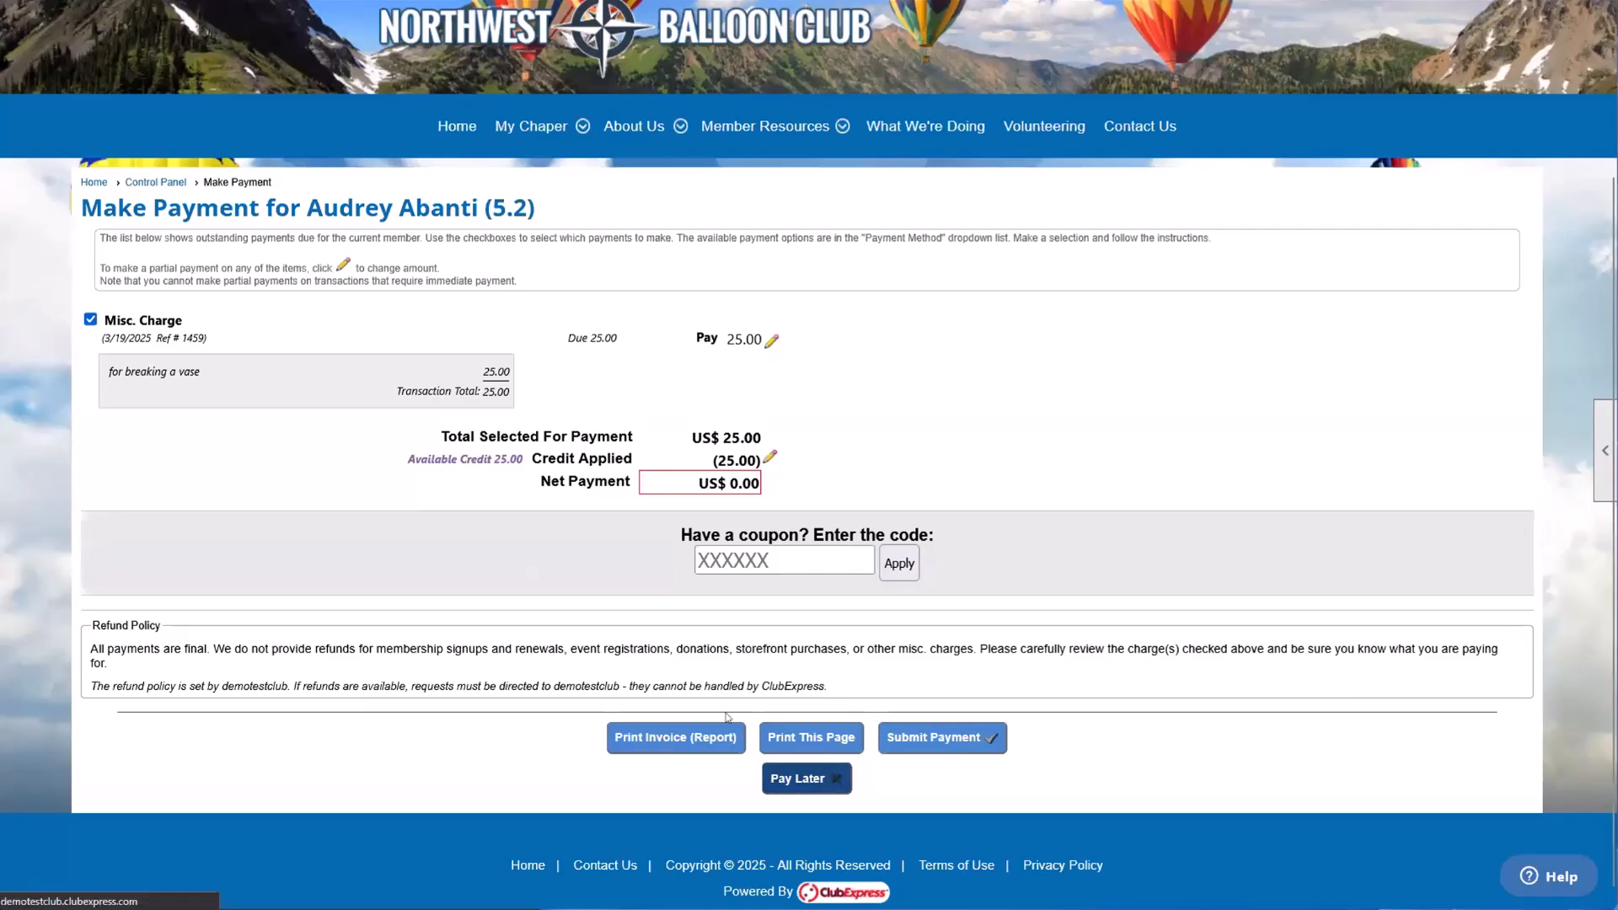
click(803, 519)
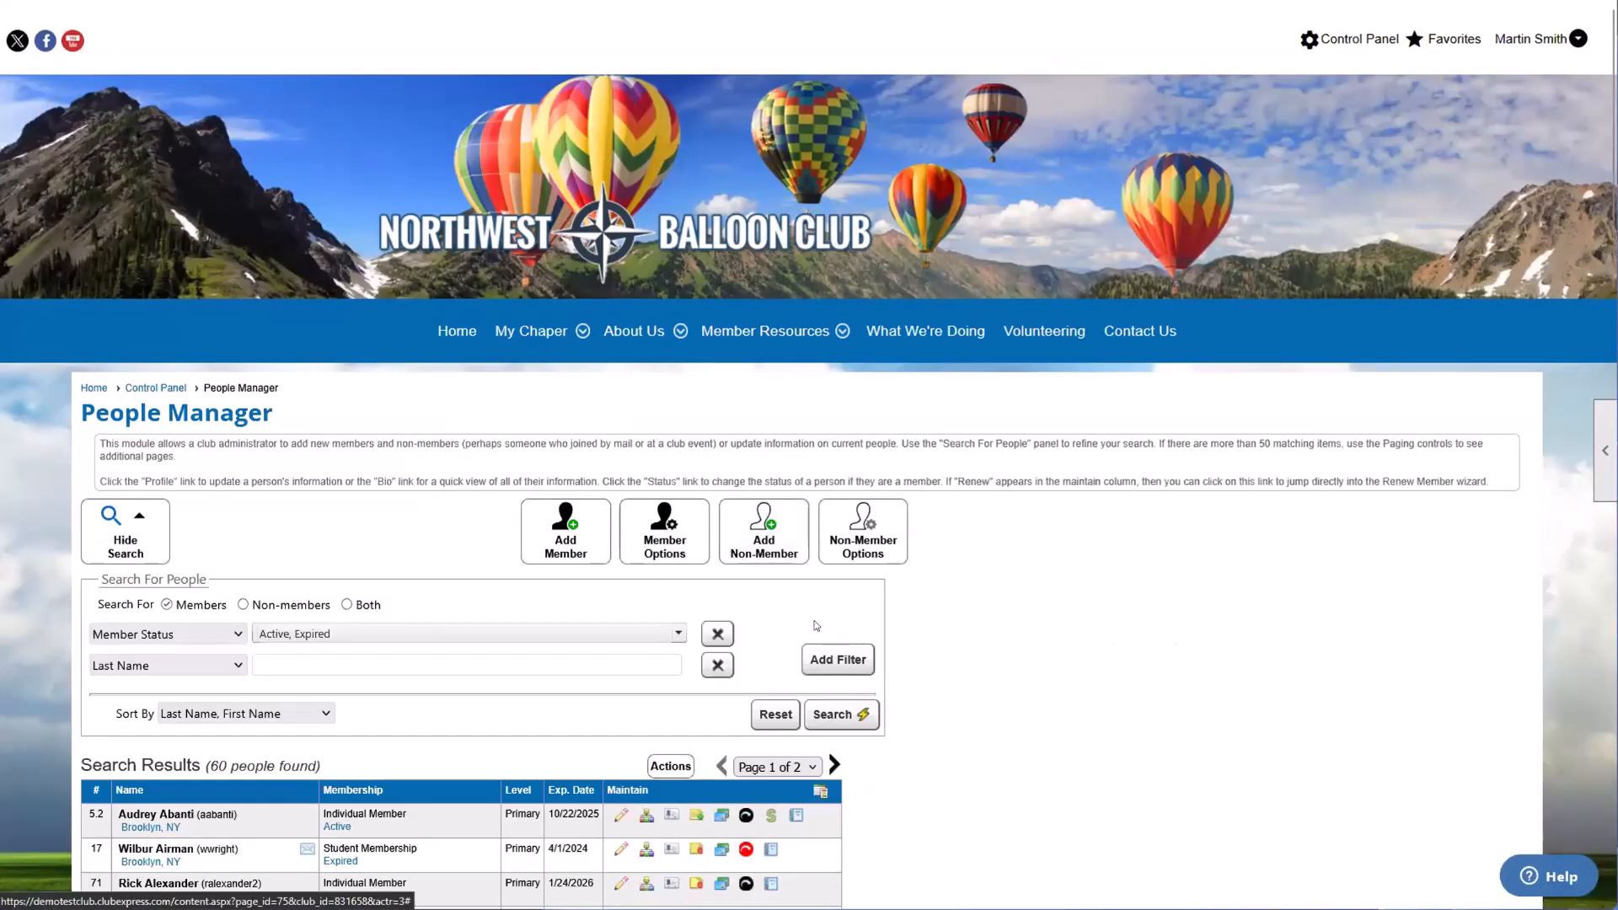
Step: Reopen the first listed member's payment page and set the credit applied to 0
scroll(815, 628, down, 2)
click(774, 613)
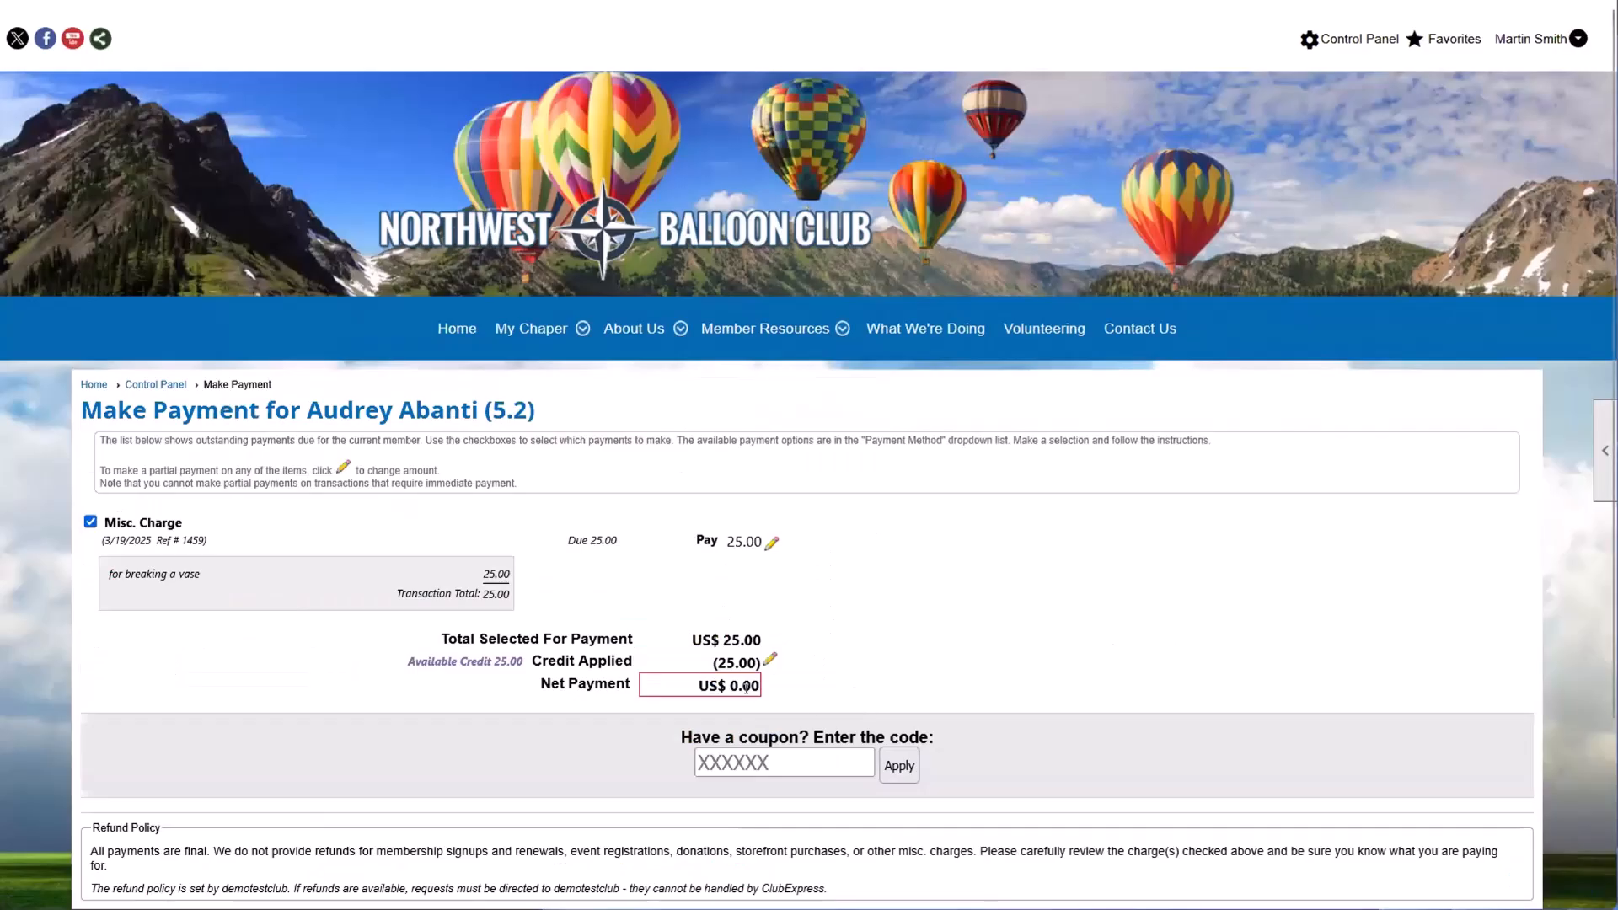
click(769, 559)
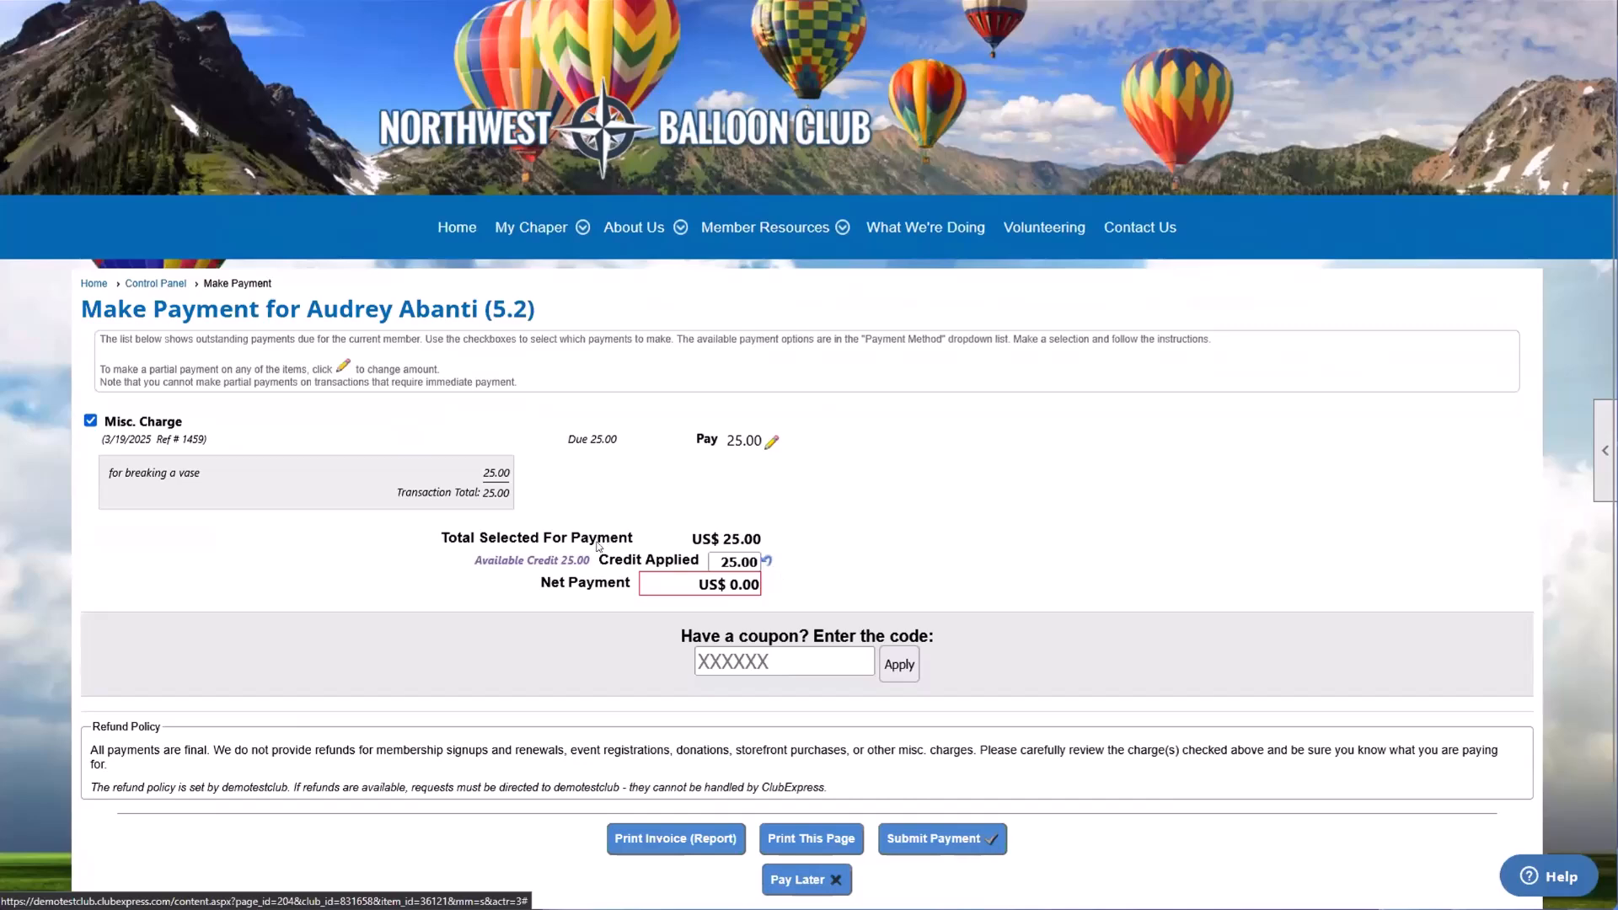
drag(718, 561, 762, 561)
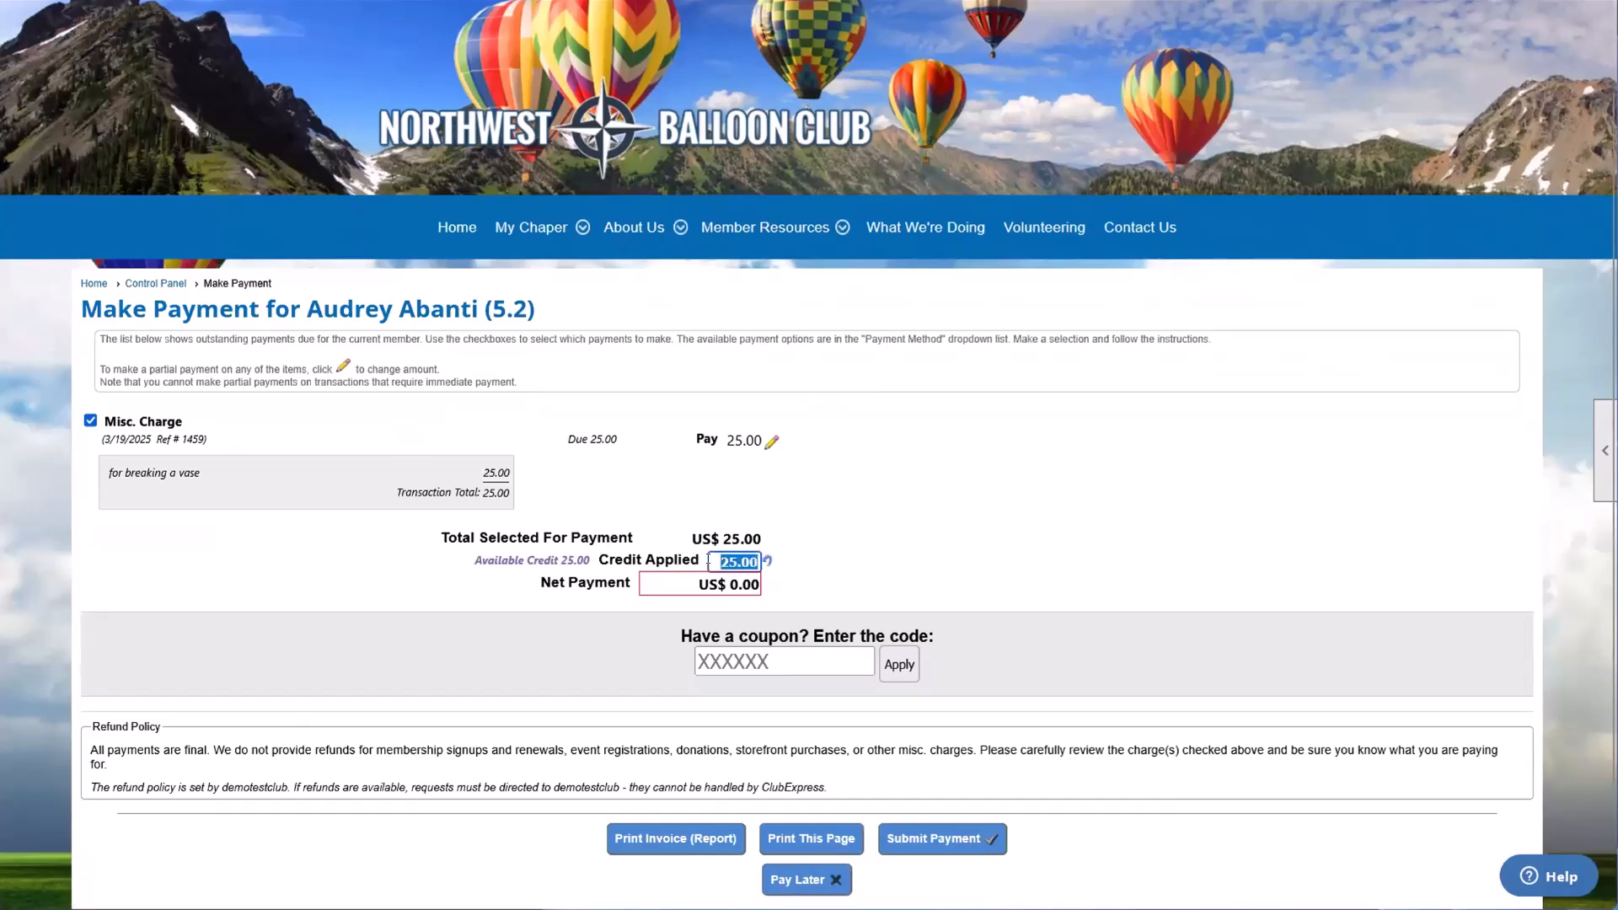
text(0)
click(851, 552)
scroll(442, 605, down, 1)
Step: Record the payment as Received Check with check number 123
click(357, 627)
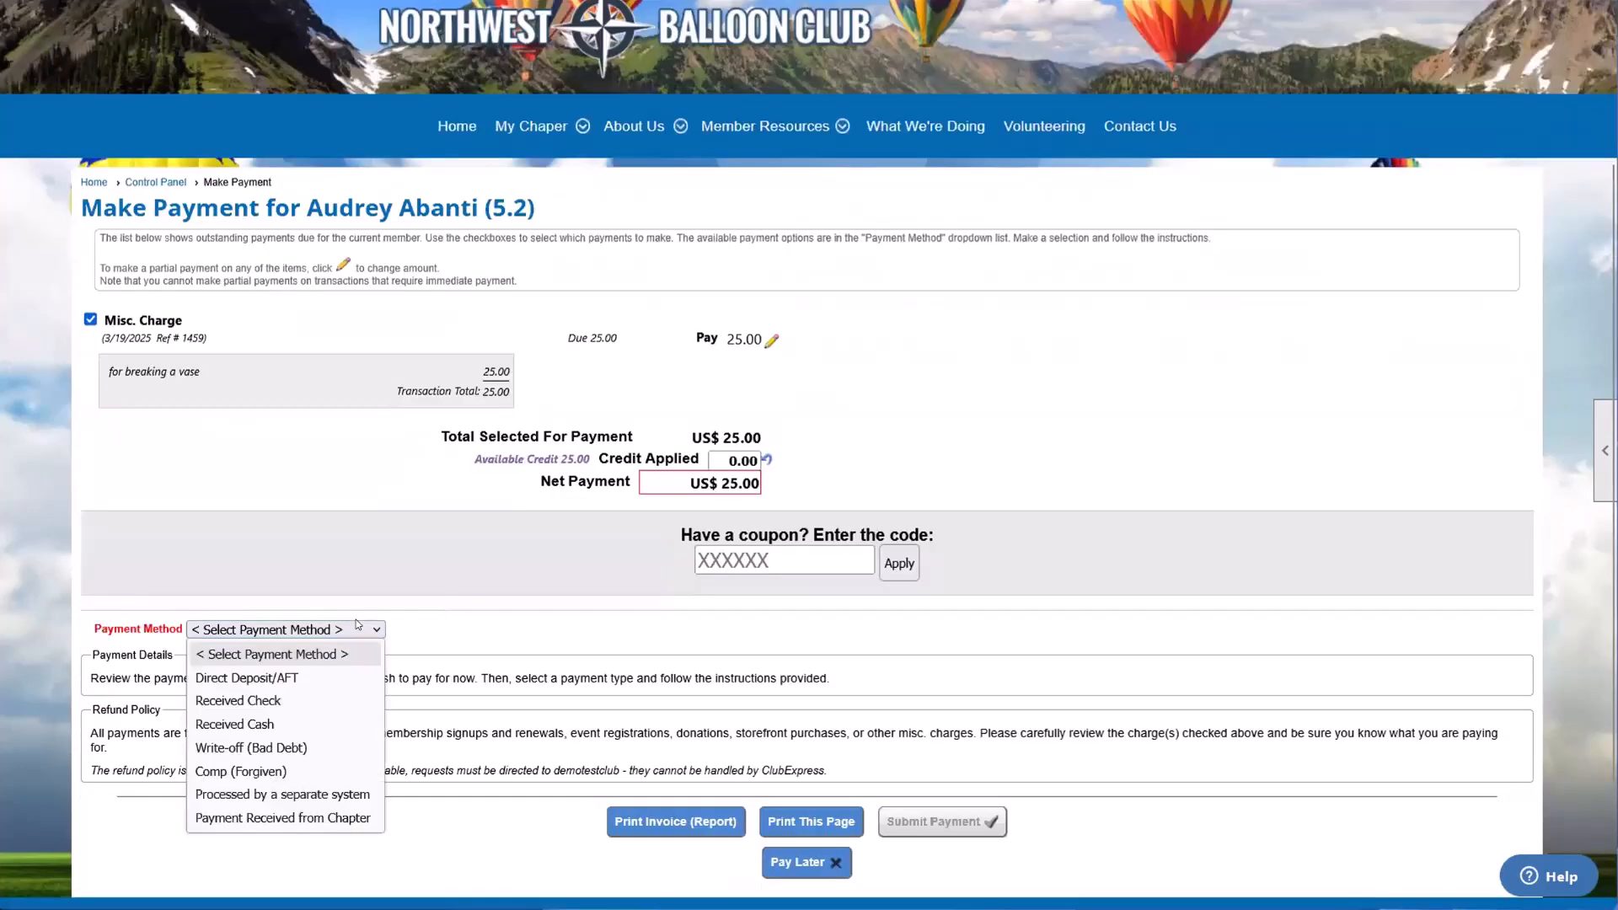
click(295, 701)
click(263, 703)
click(249, 693)
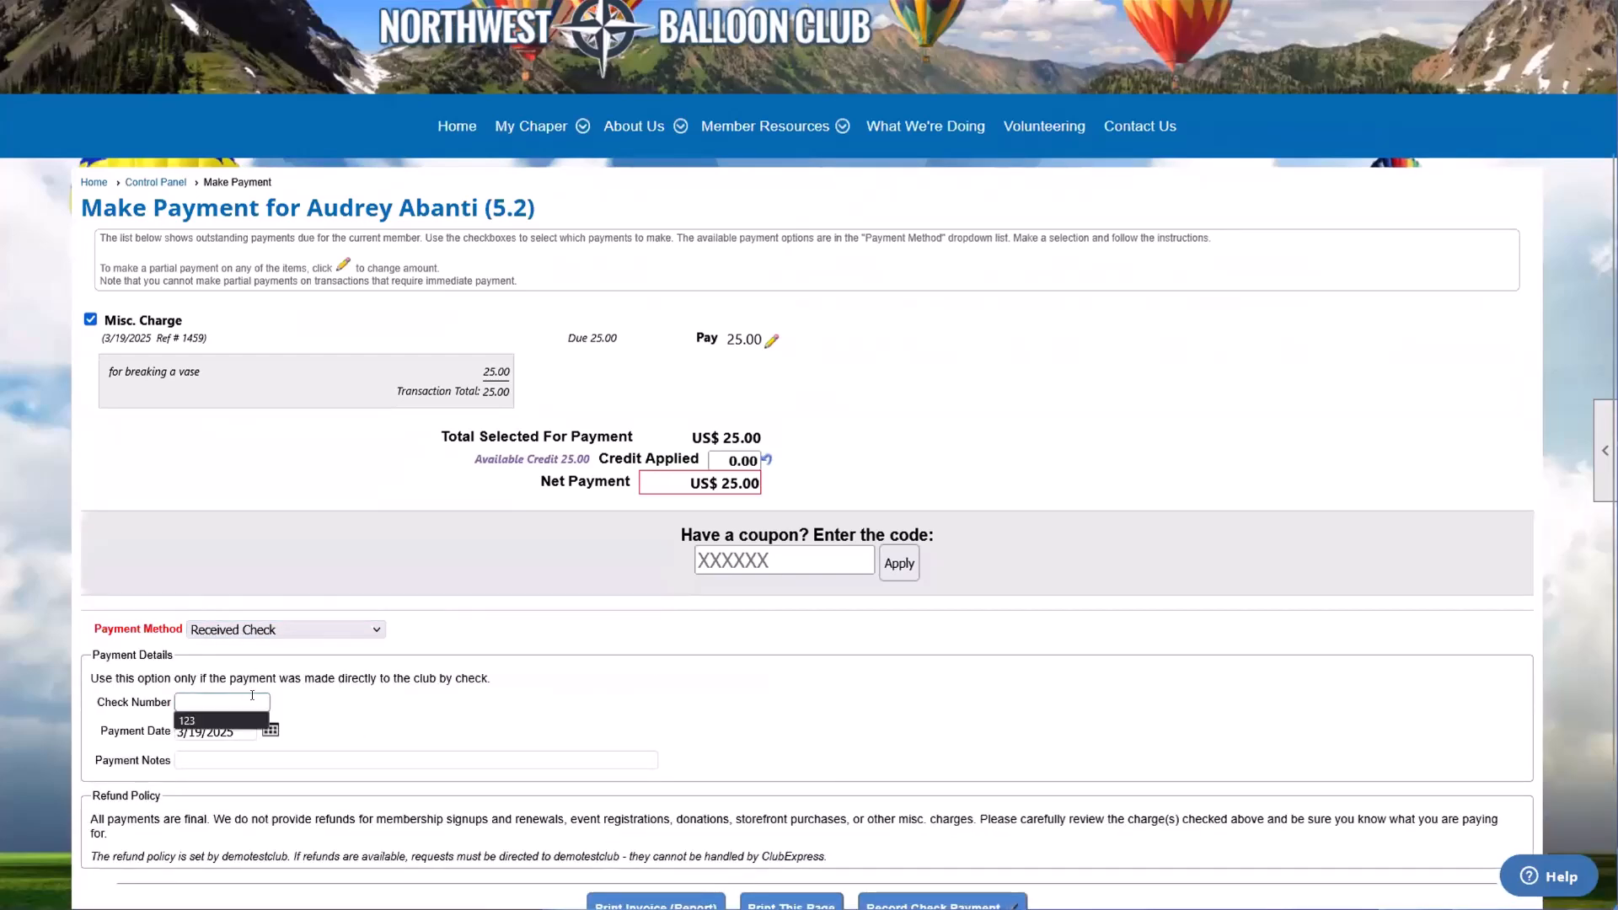
click(220, 721)
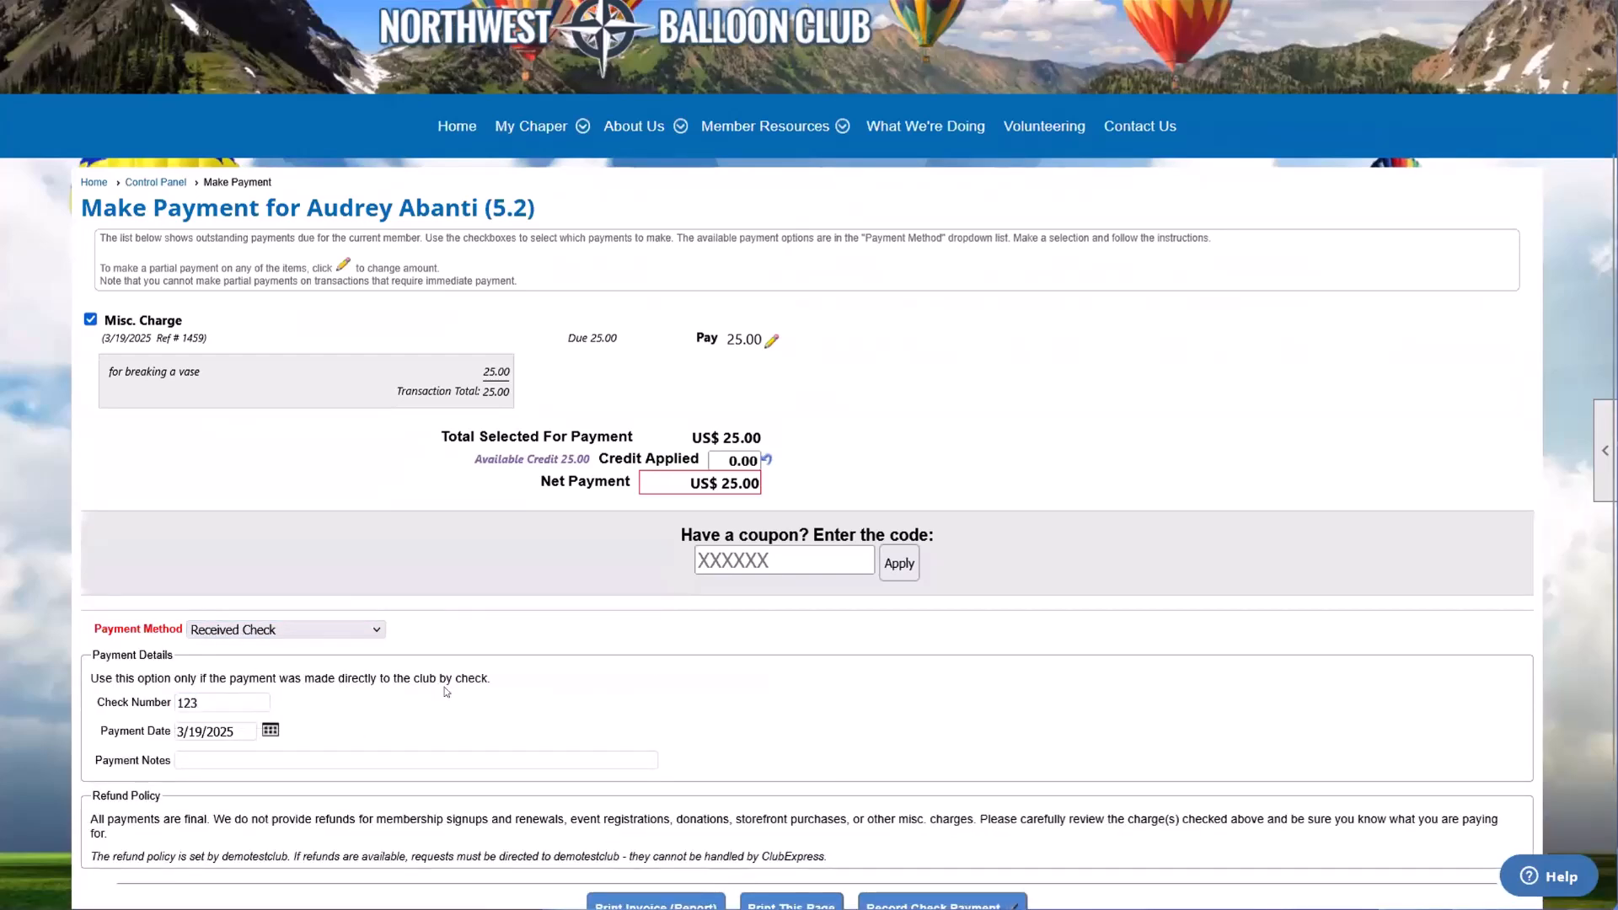
scroll(927, 824, down, 1)
click(927, 808)
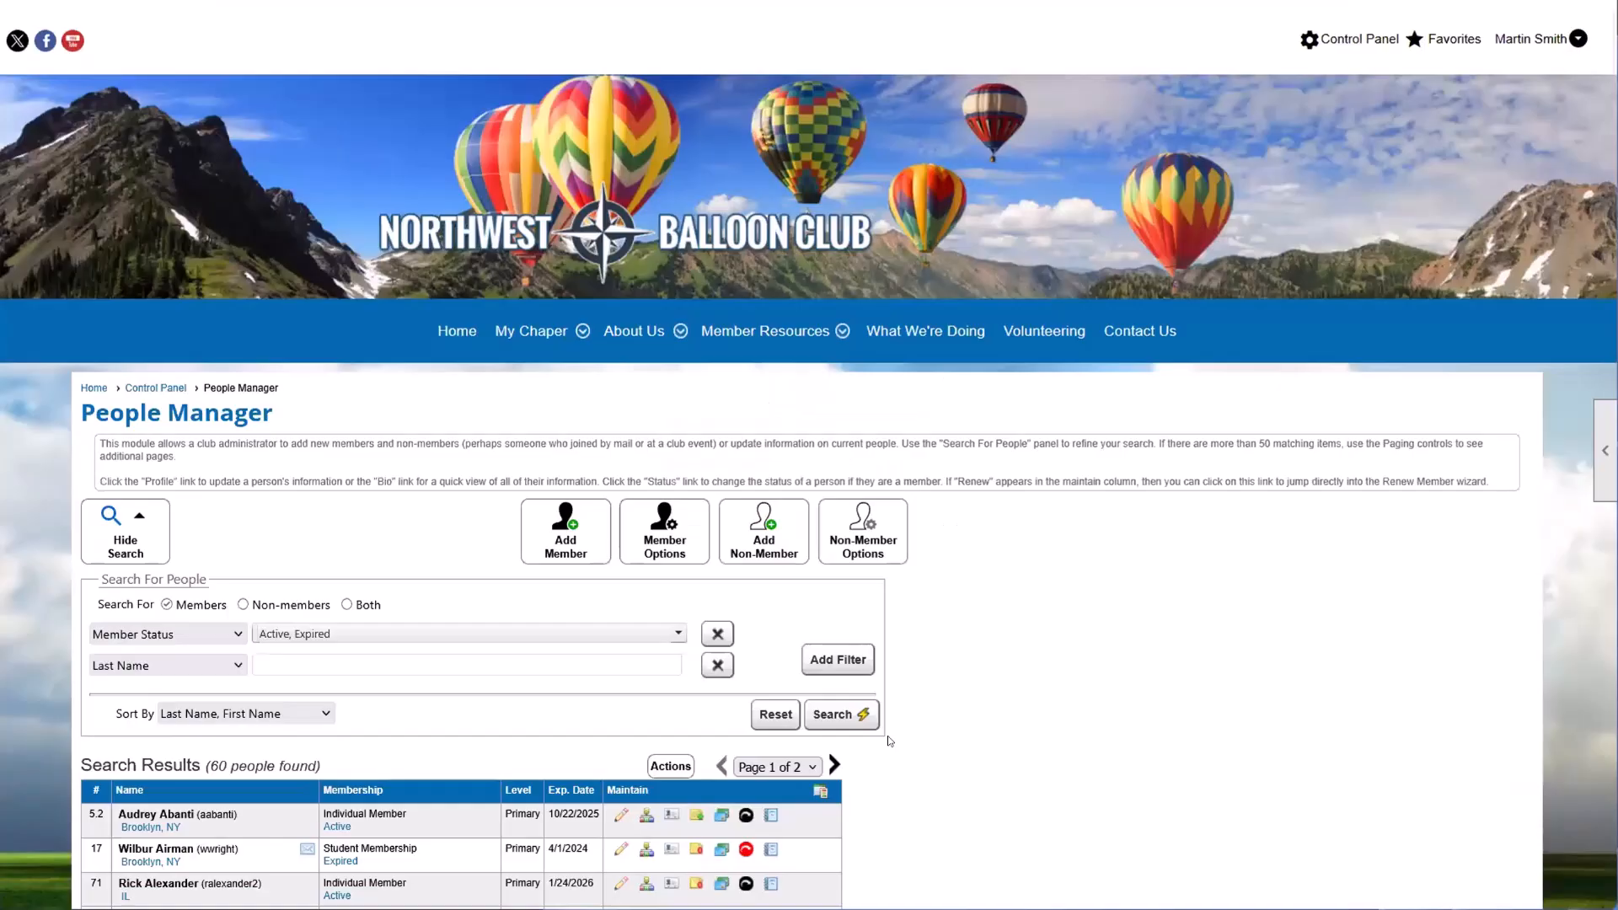
Step: Highlight the first listed member's name in the search results, open the member's profile and view the Transaction History
scroll(885, 733, down, 1)
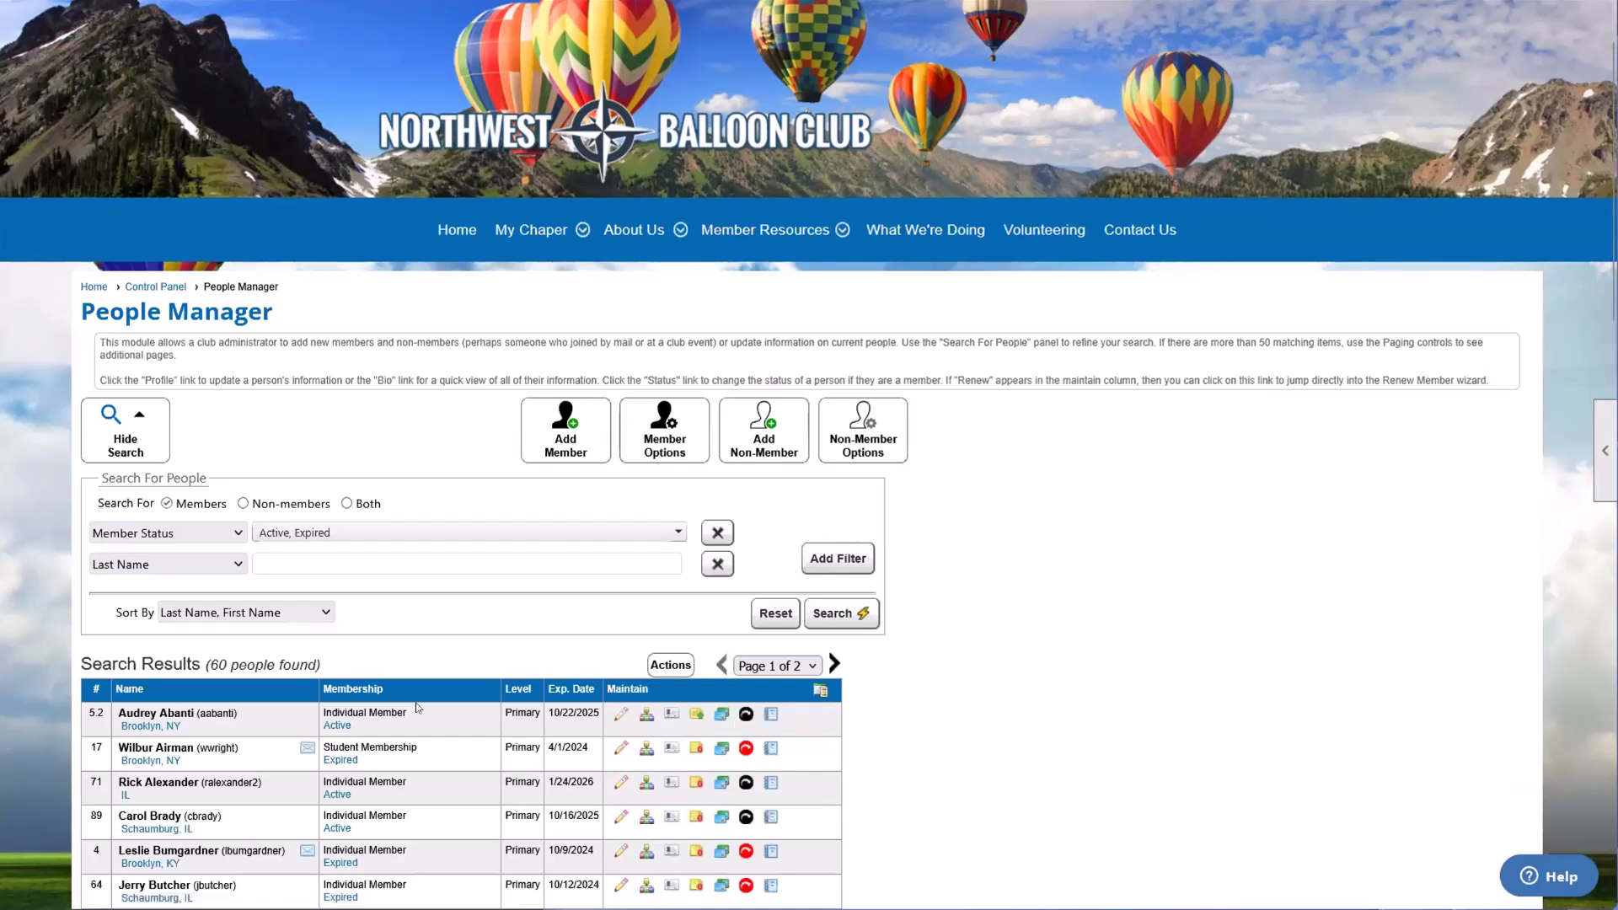
drag(110, 714, 263, 715)
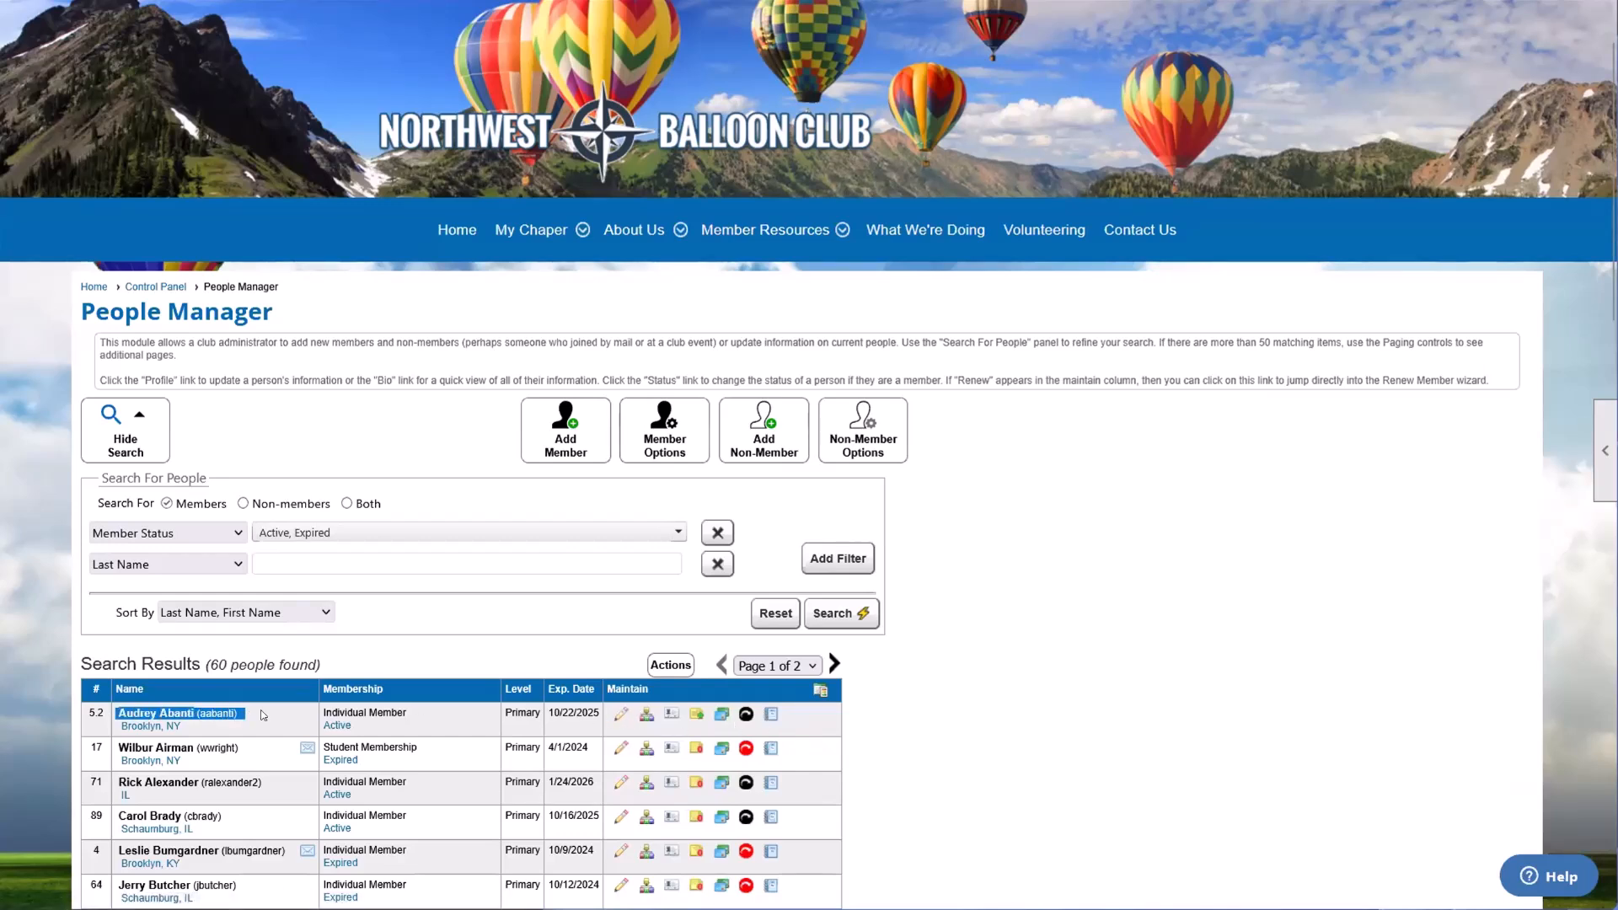
click(263, 715)
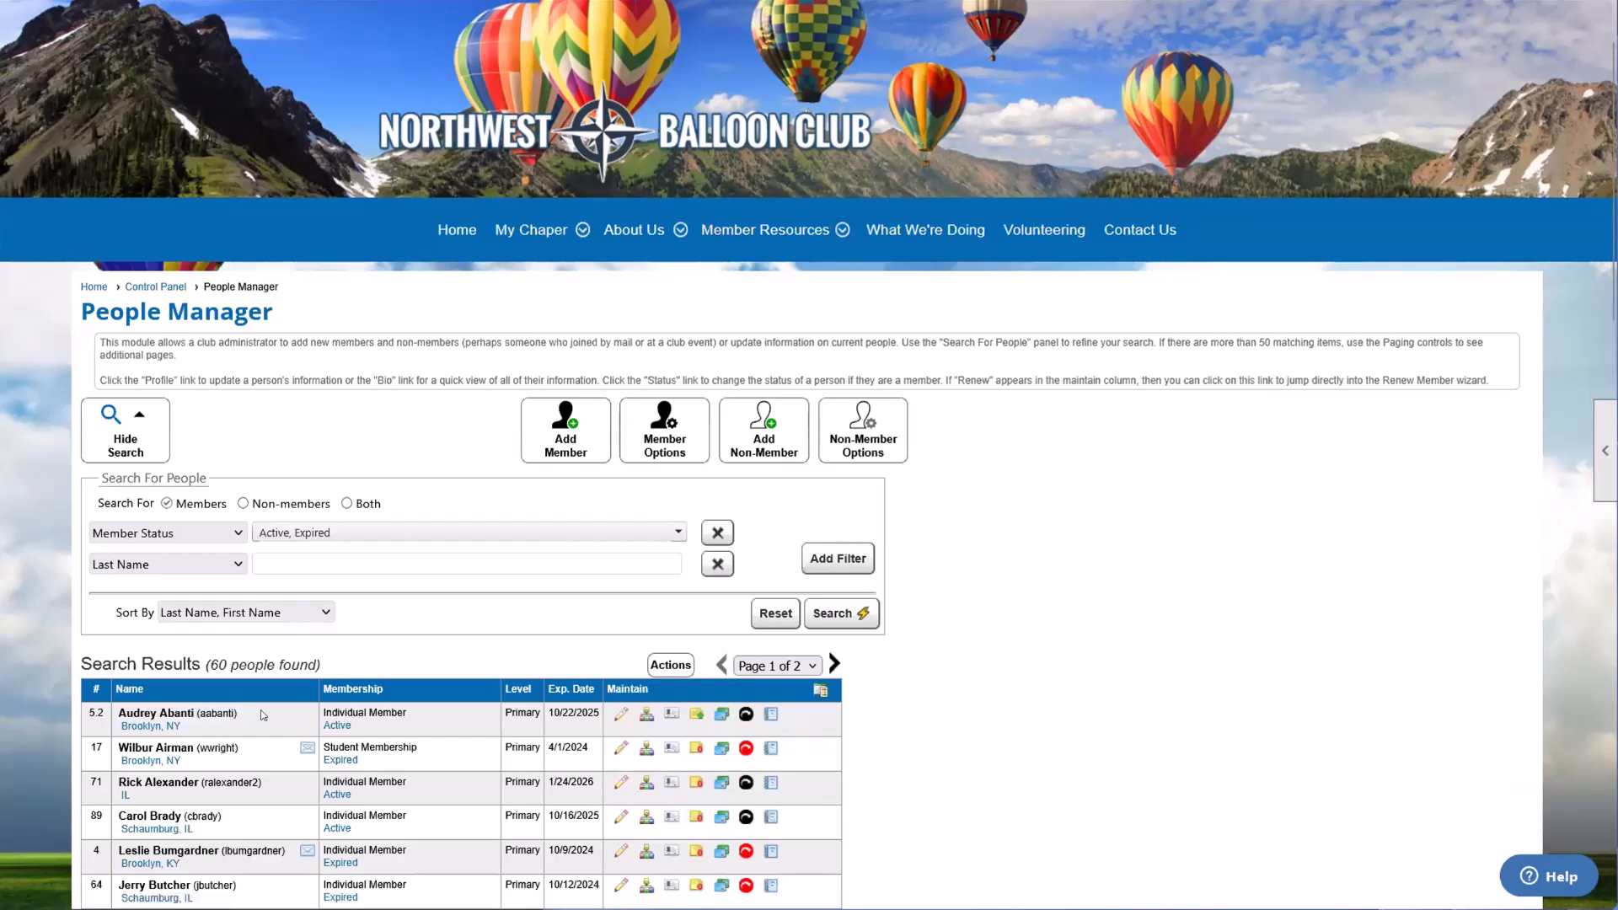
click(622, 714)
scroll(639, 692, down, 1)
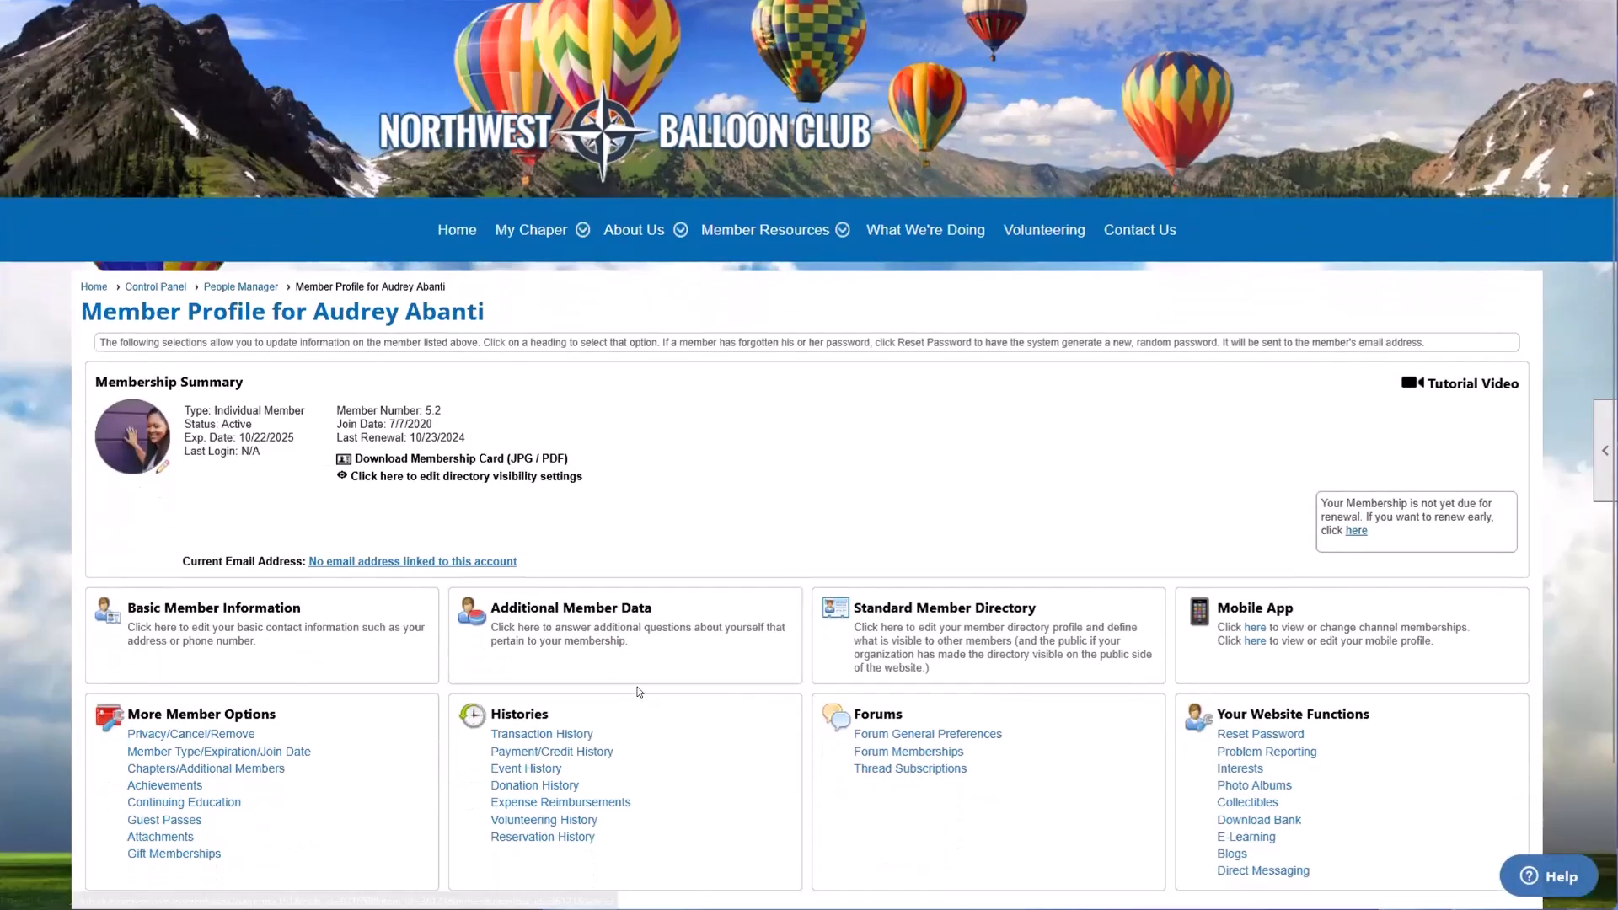
click(542, 734)
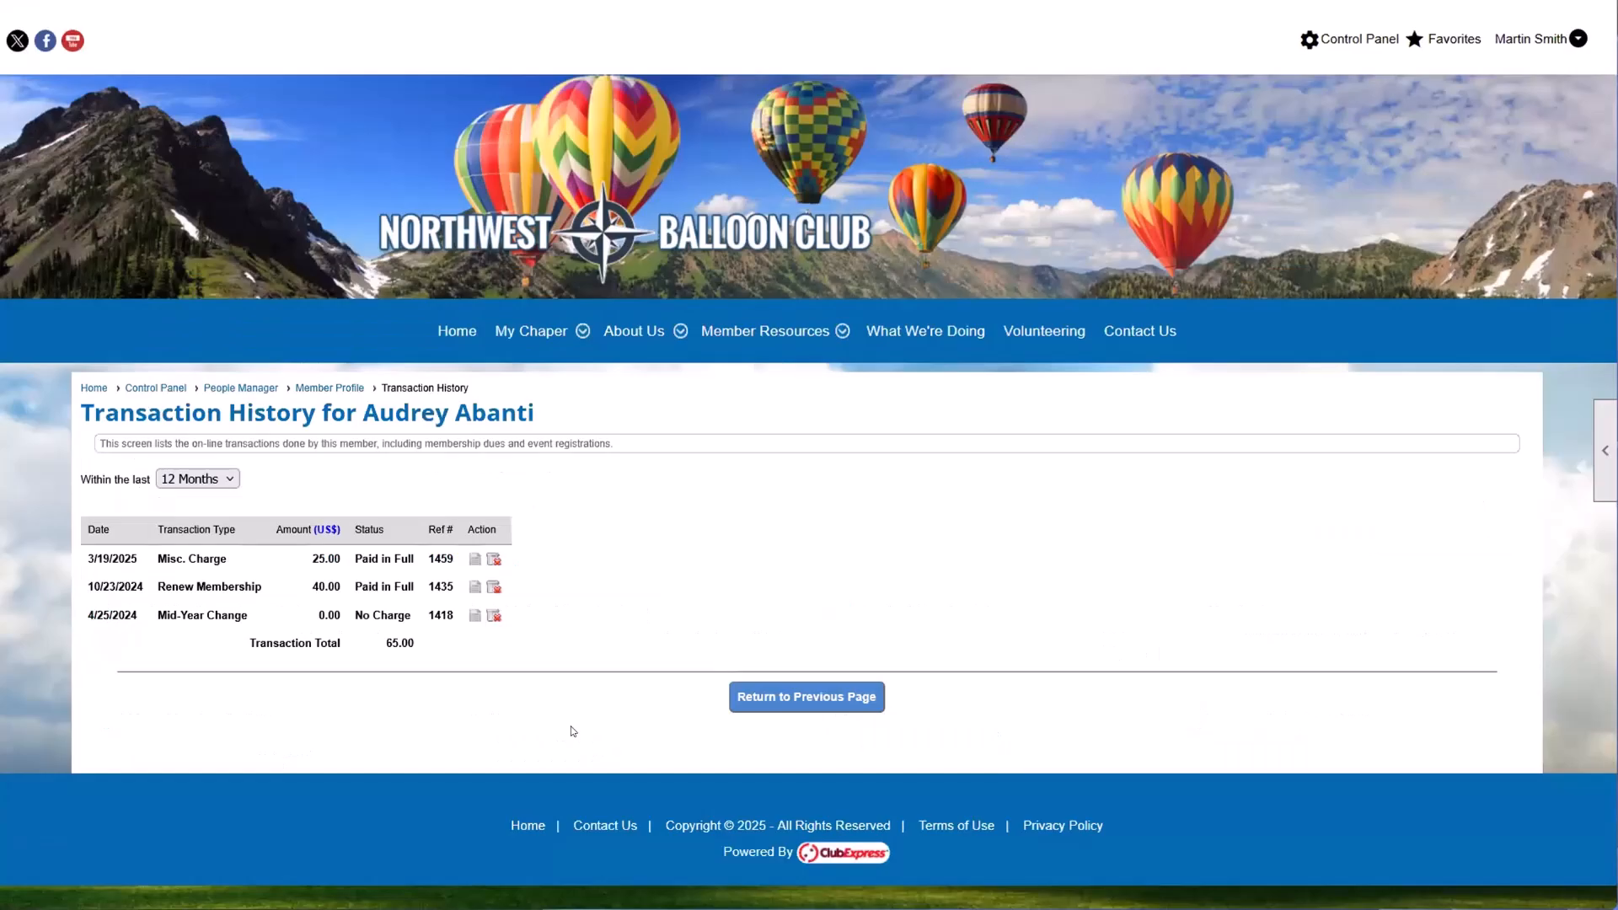
Step: Highlight the Misc. Charge row, view its receipt's item and check payment, close it and highlight the member's name in the heading
drag(157, 559, 240, 566)
click(240, 566)
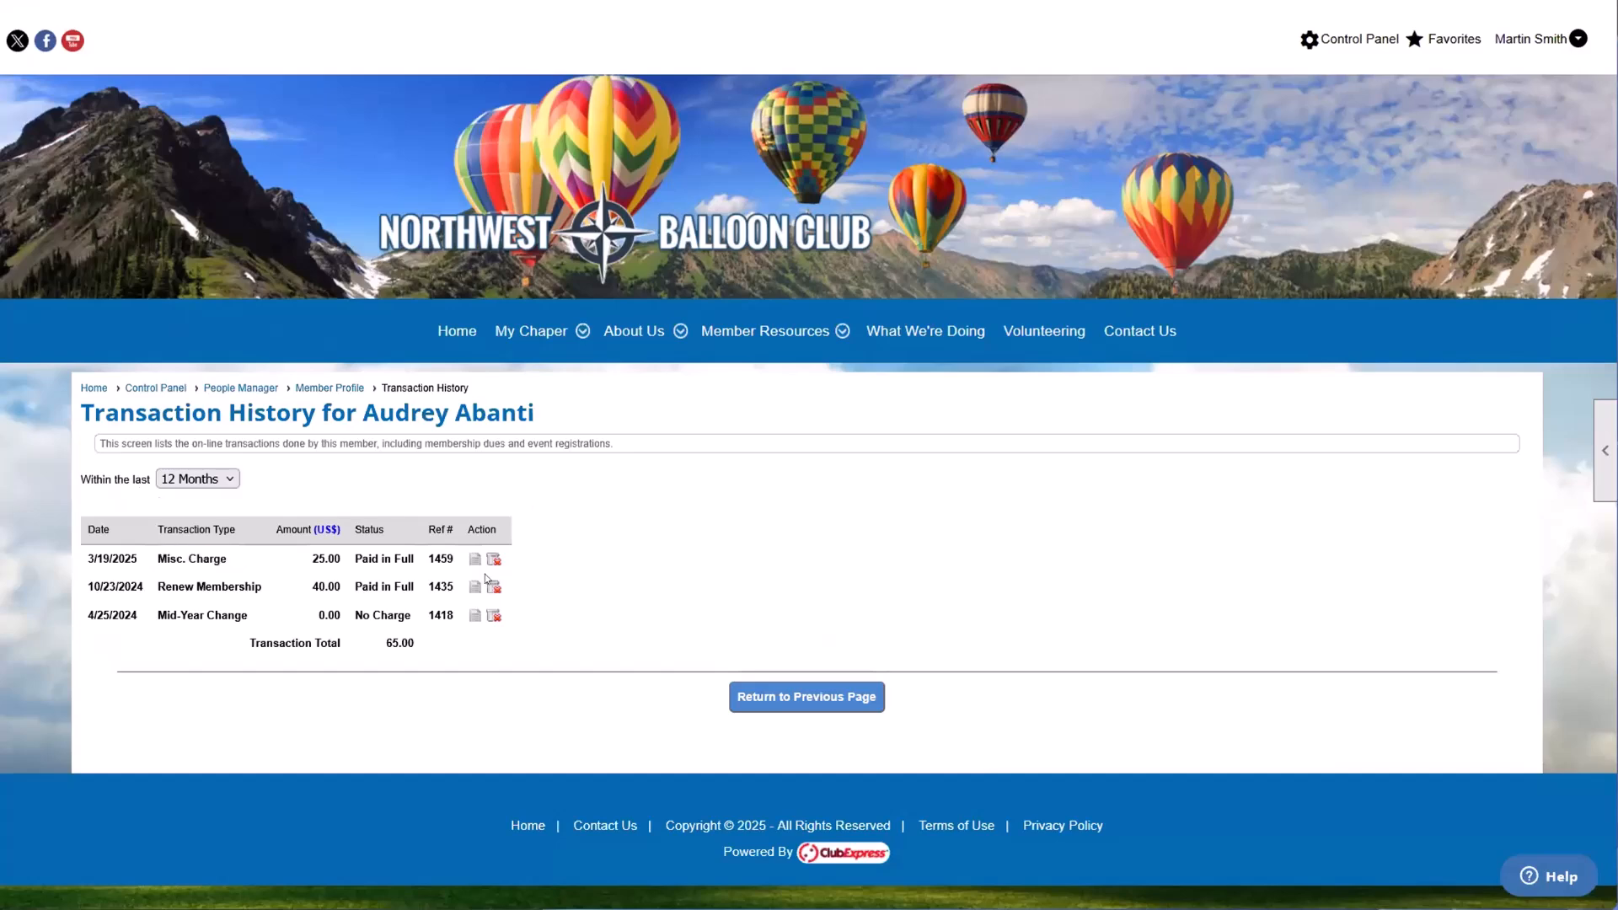
double_click(327, 558)
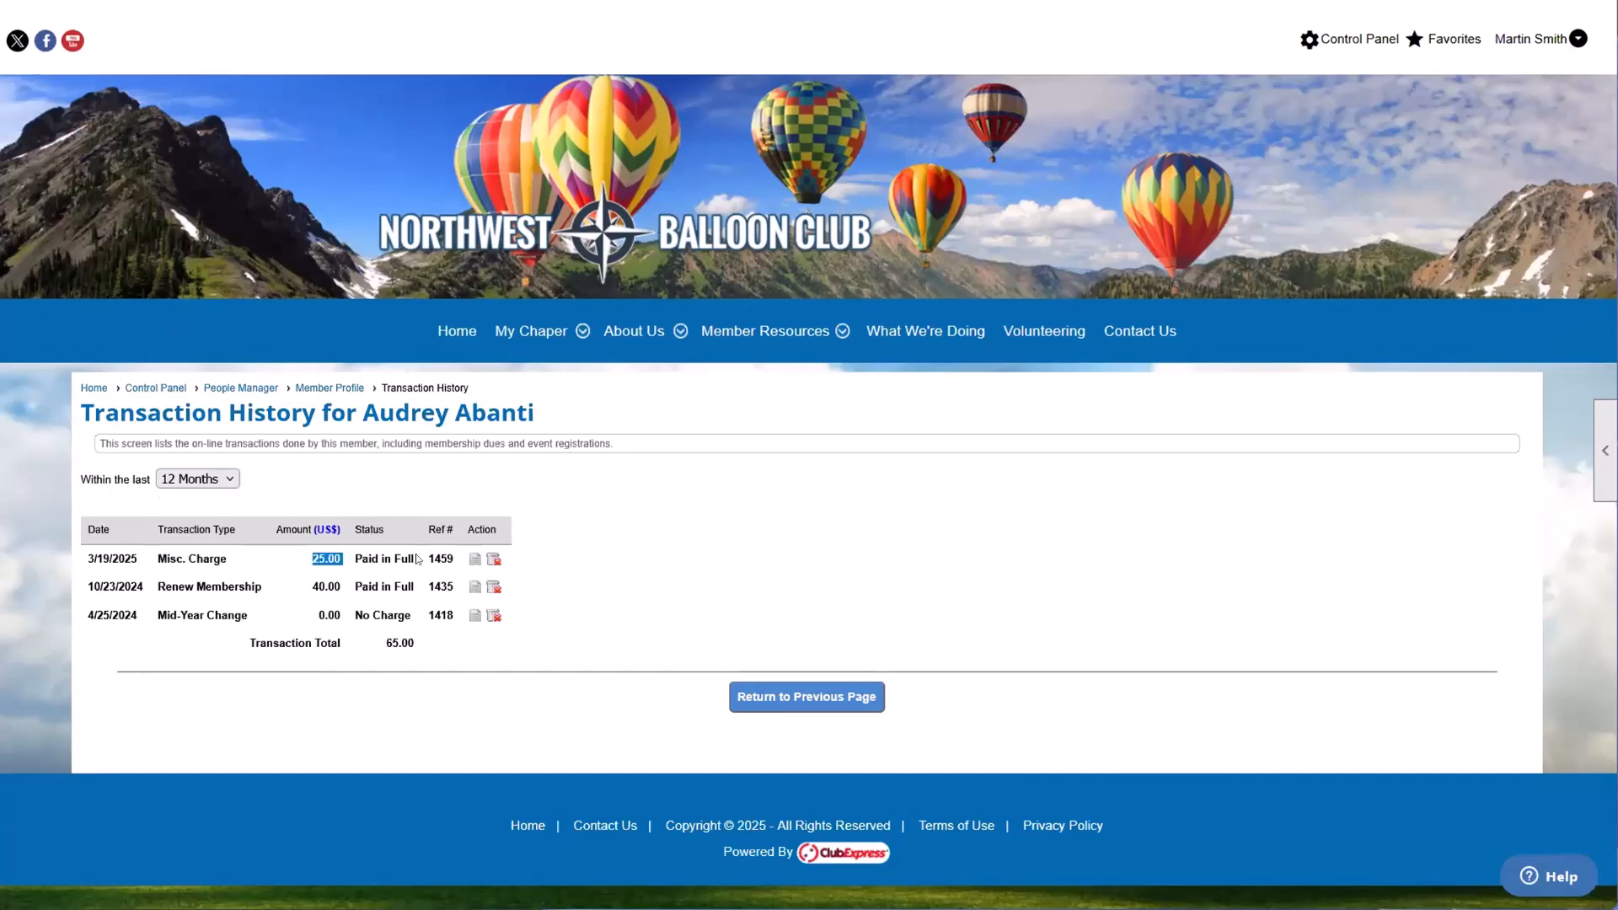
click(476, 560)
drag(599, 402, 671, 396)
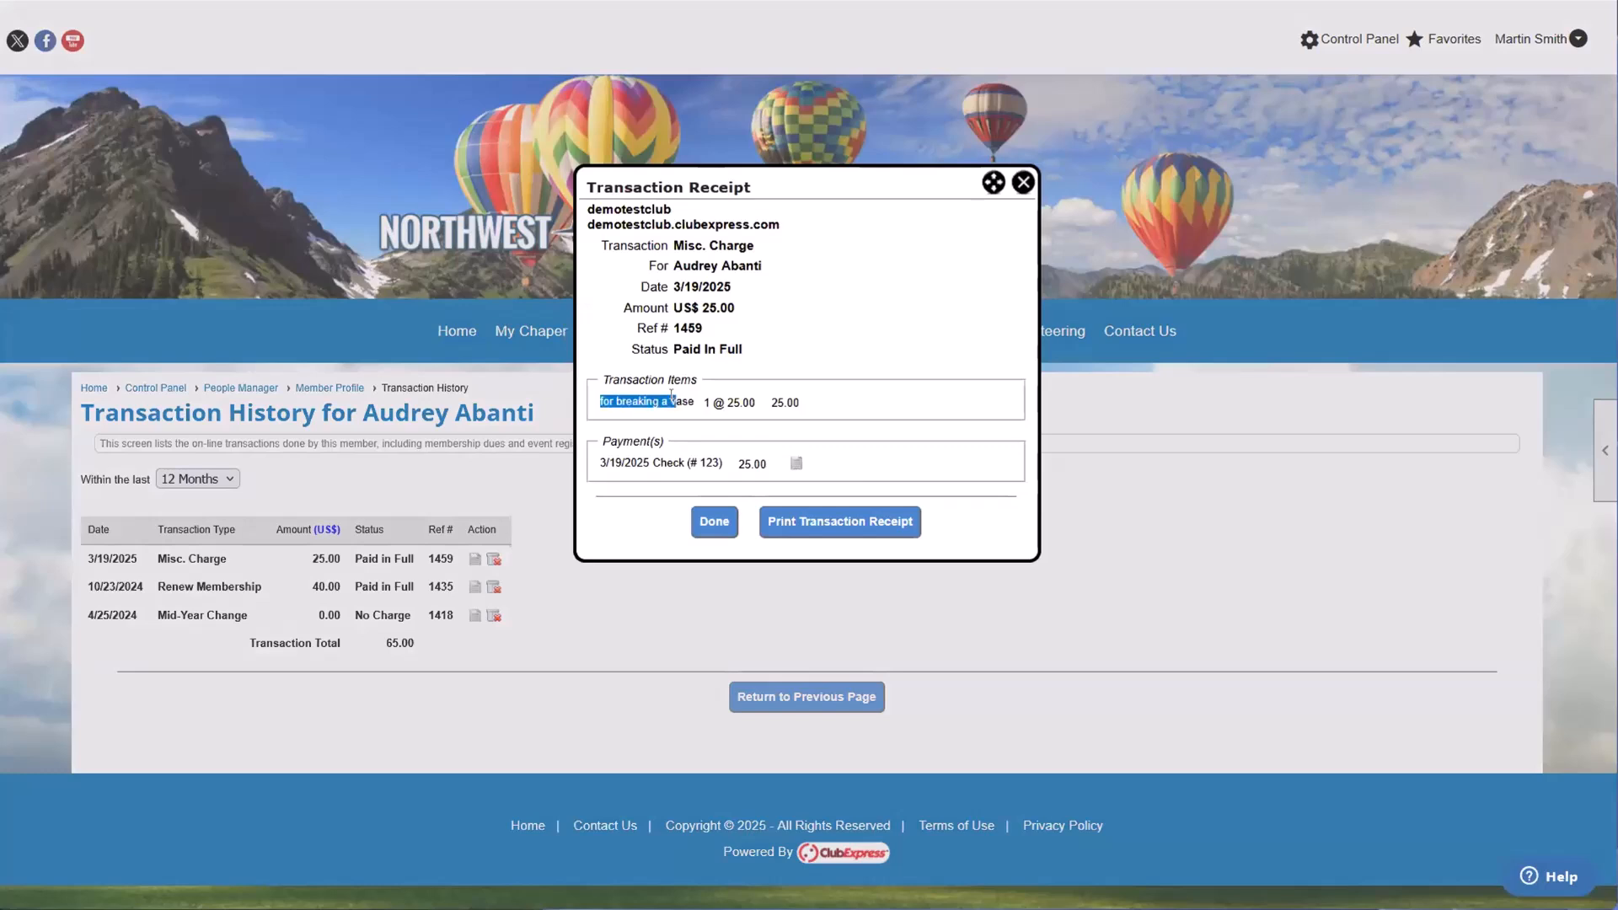
click(671, 396)
drag(621, 462, 662, 463)
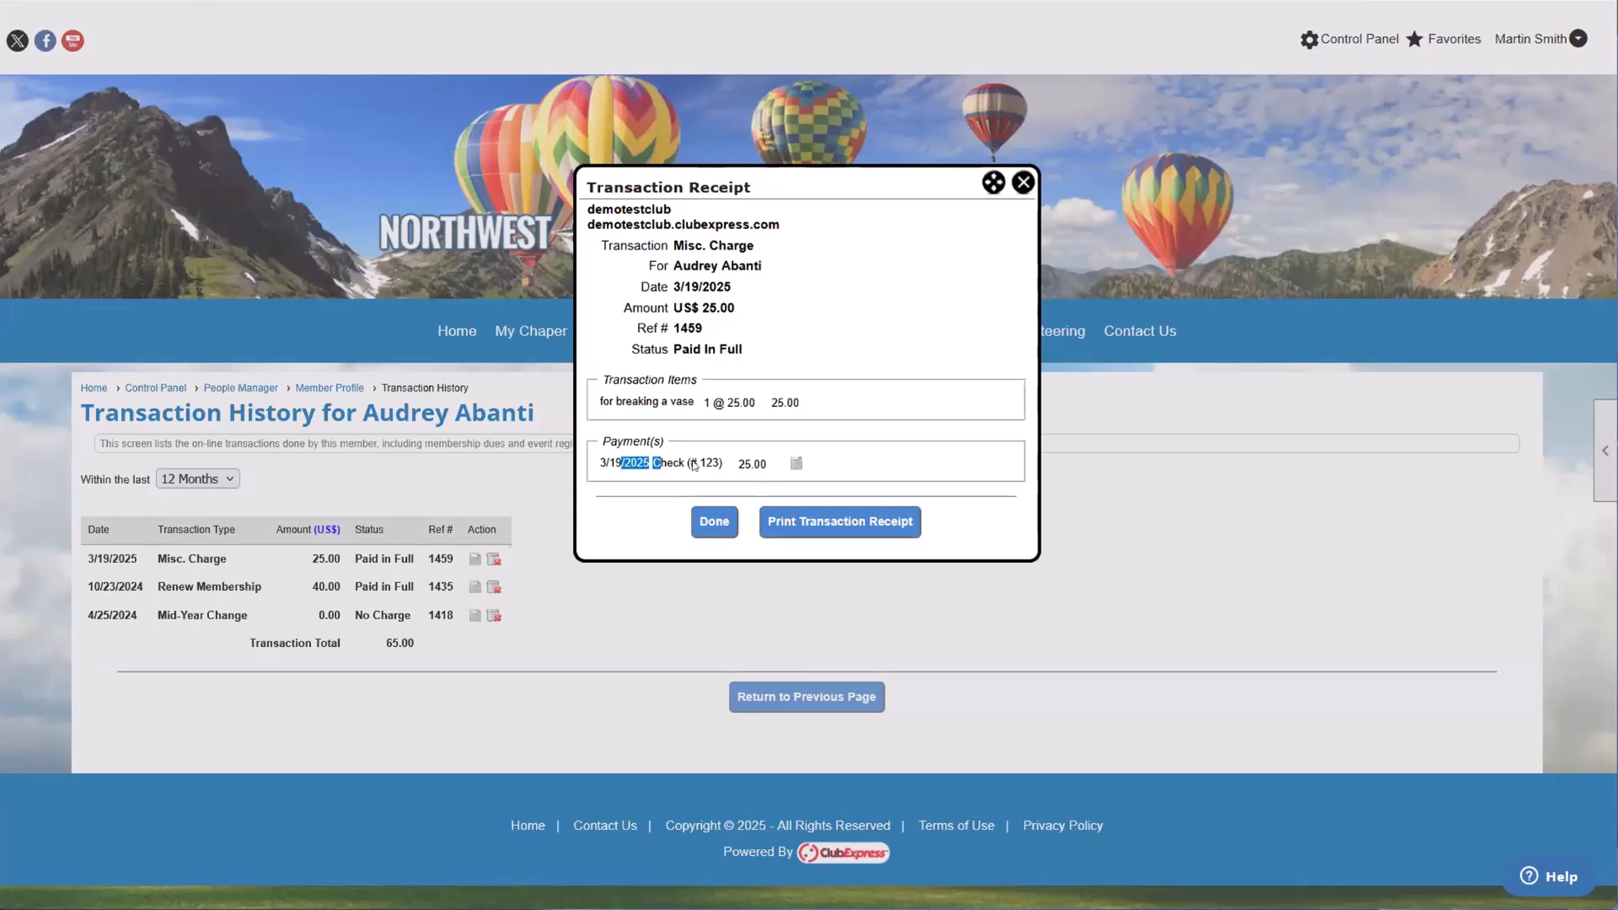
click(1023, 183)
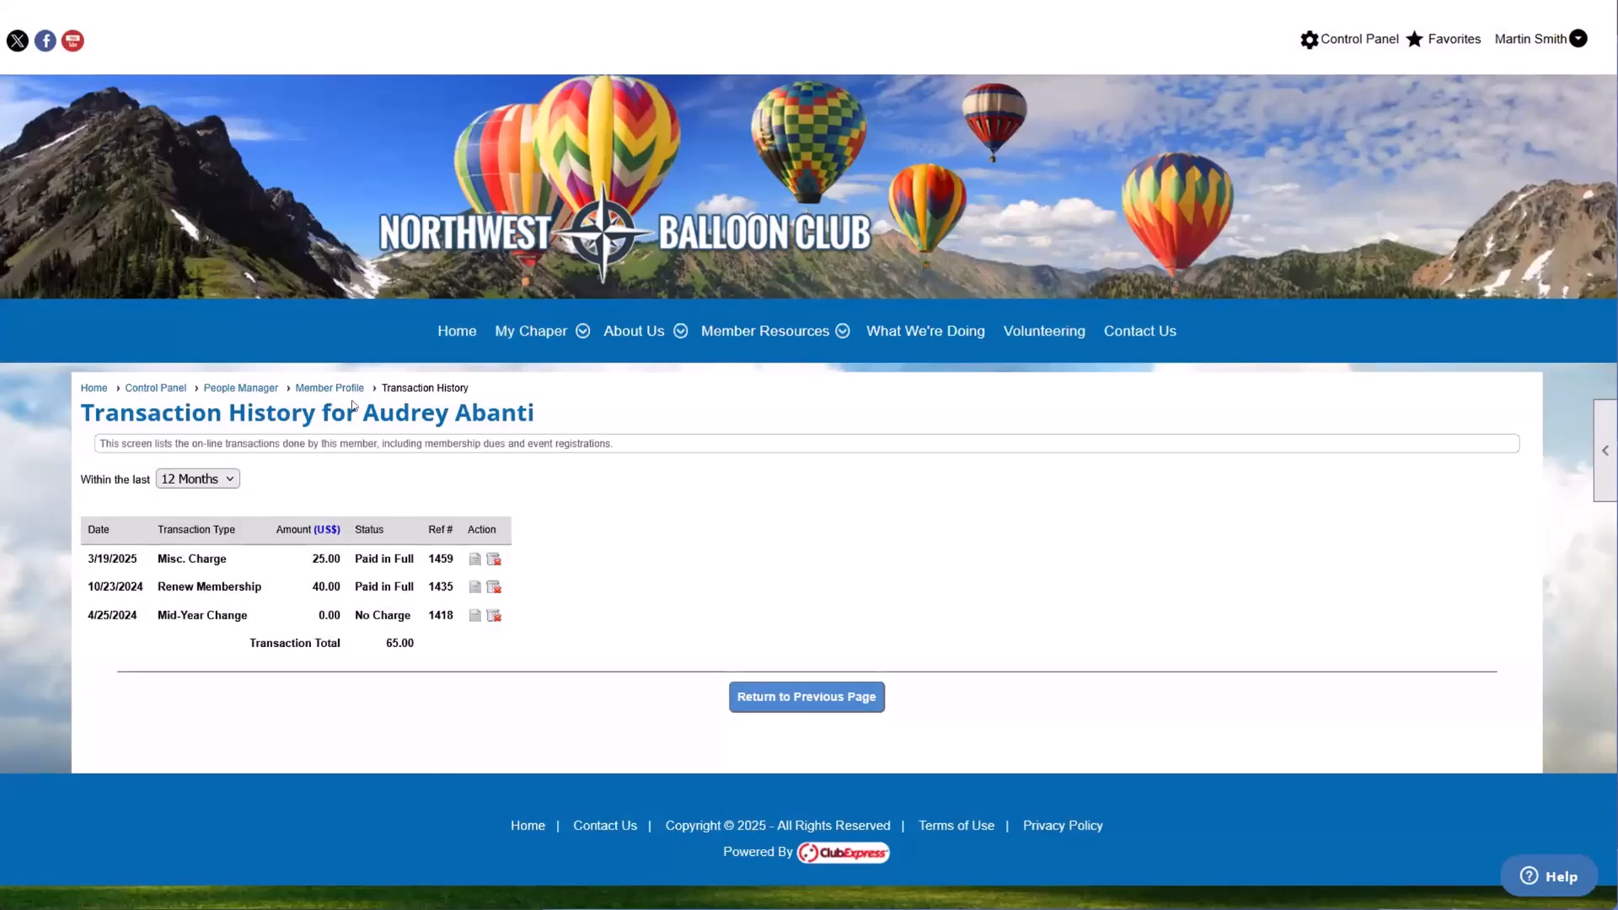
drag(356, 413, 540, 425)
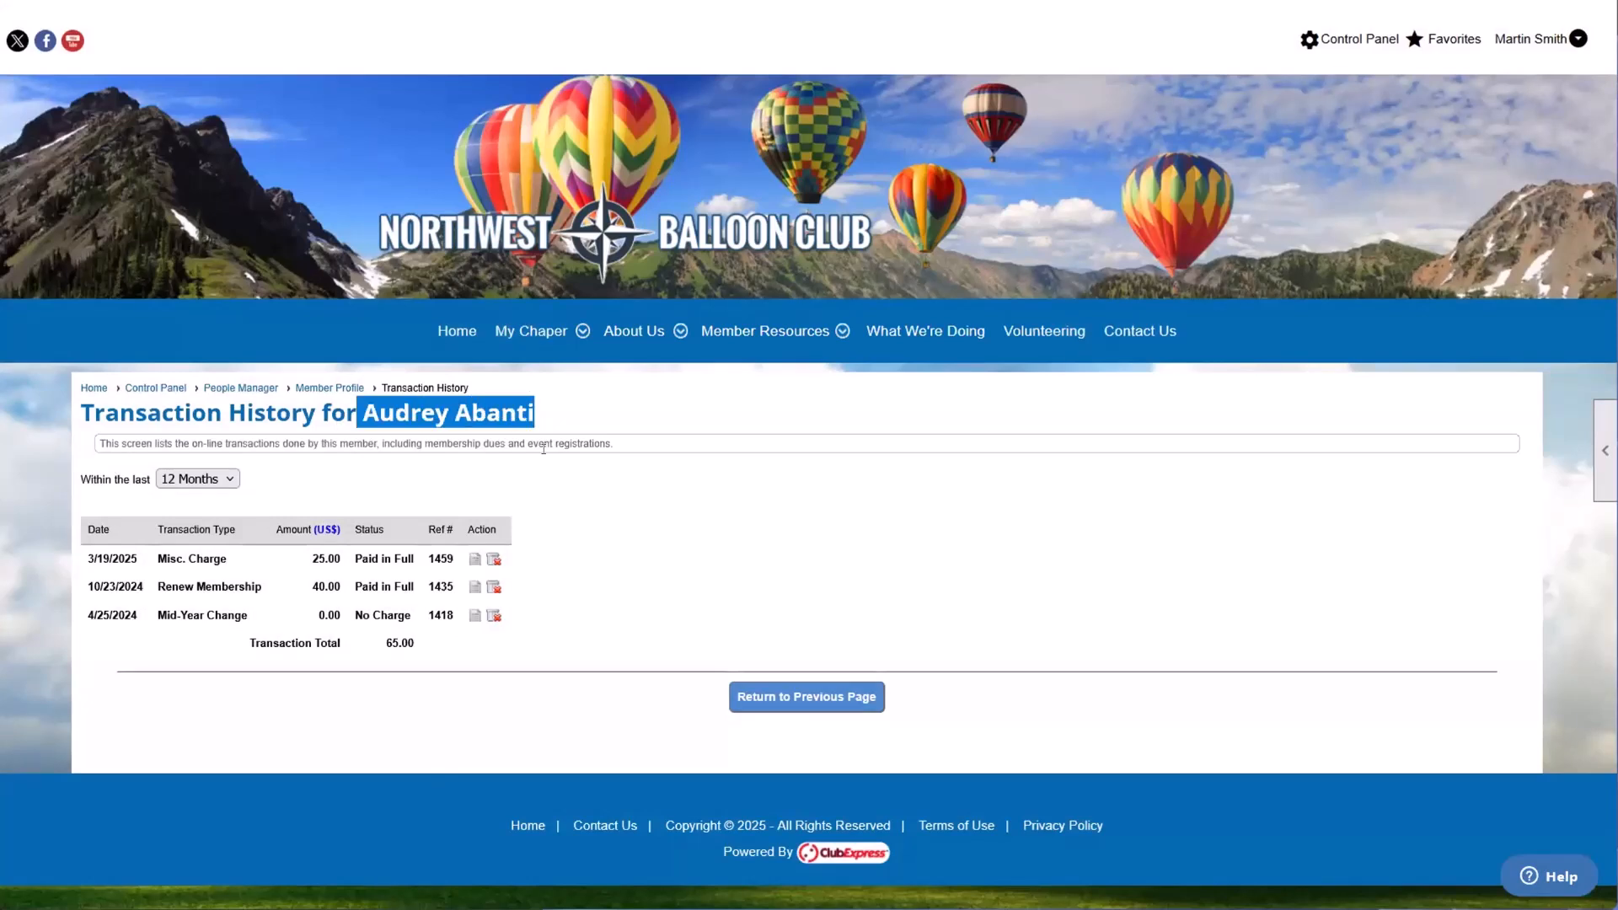
Step: Cancel the member's 3/19/2025 Misc. Charge transaction using the Cancel option instead of Delete
click(581, 502)
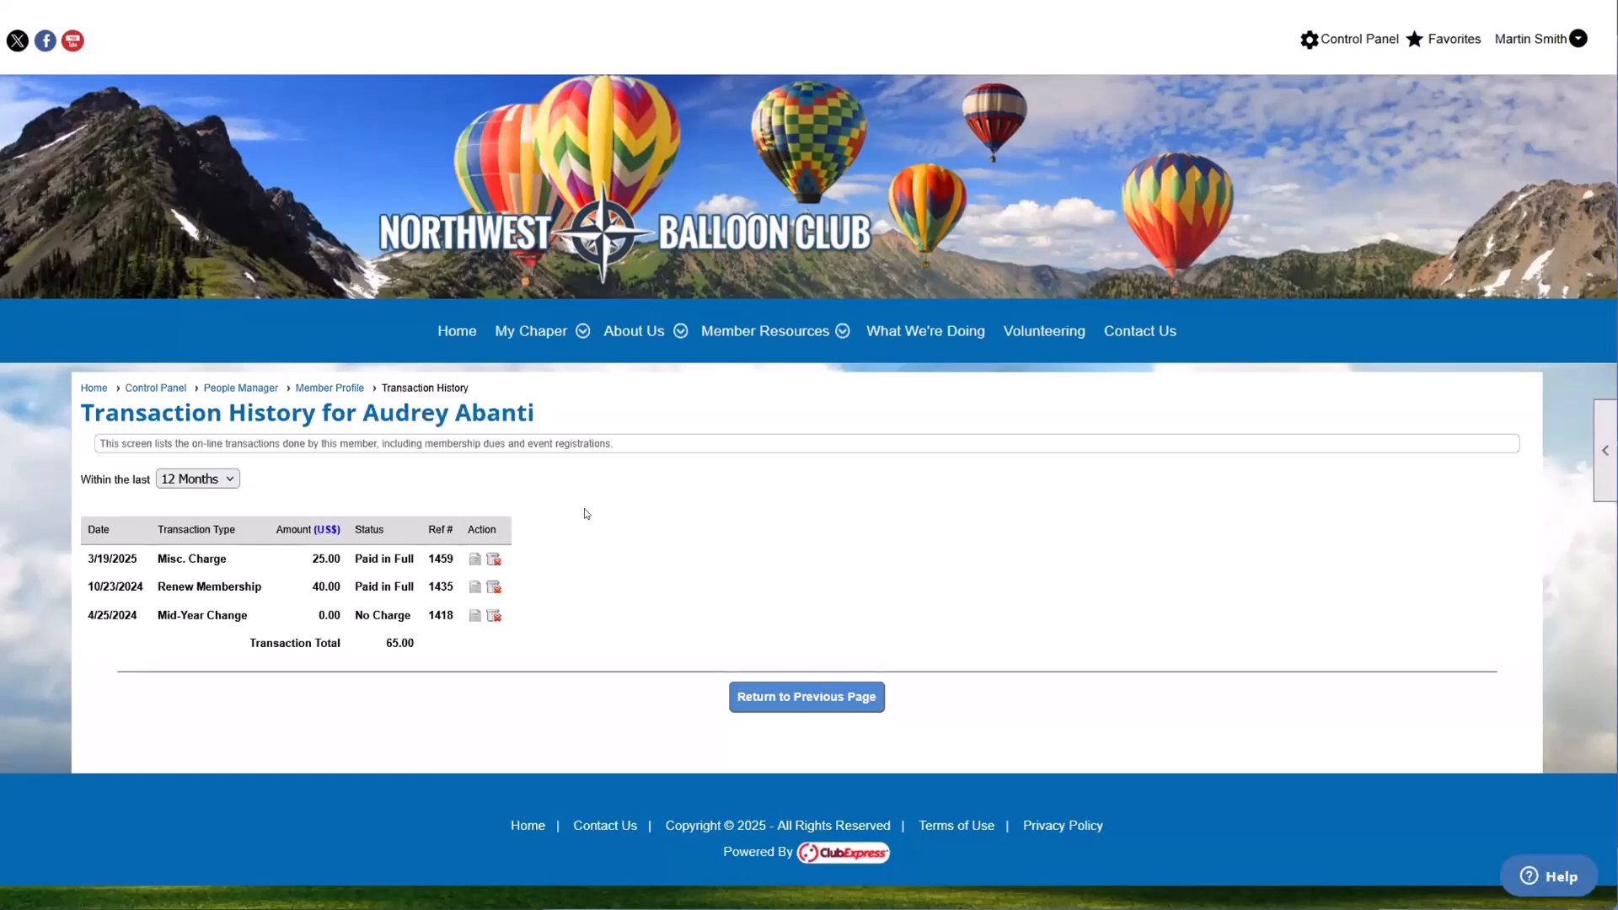
click(496, 561)
scroll(702, 406, down, 1)
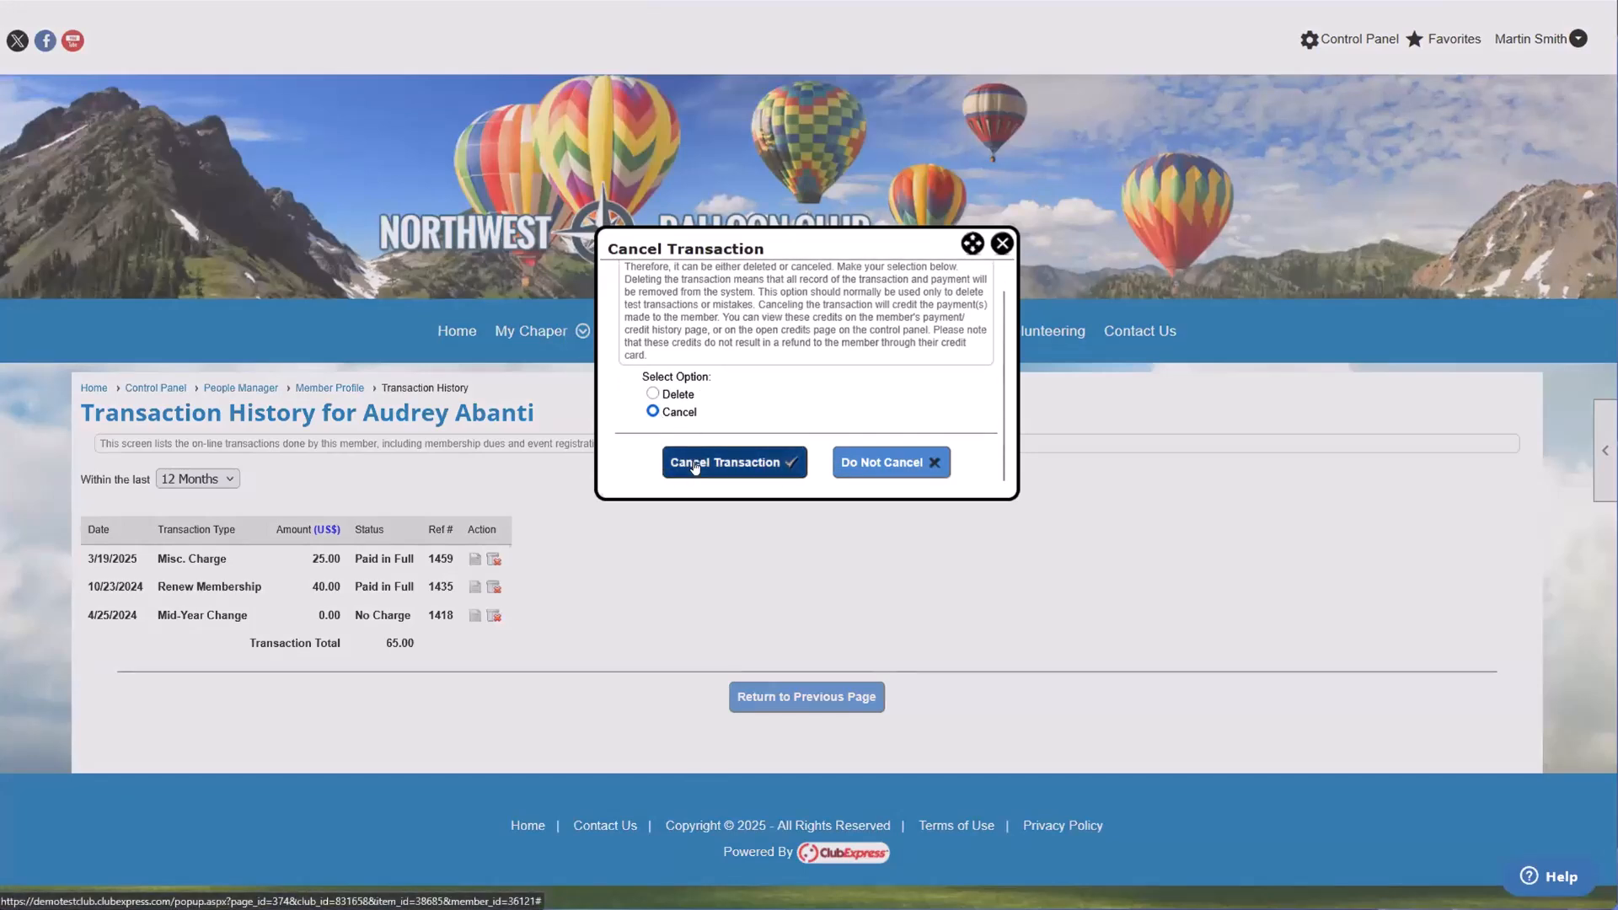
click(687, 398)
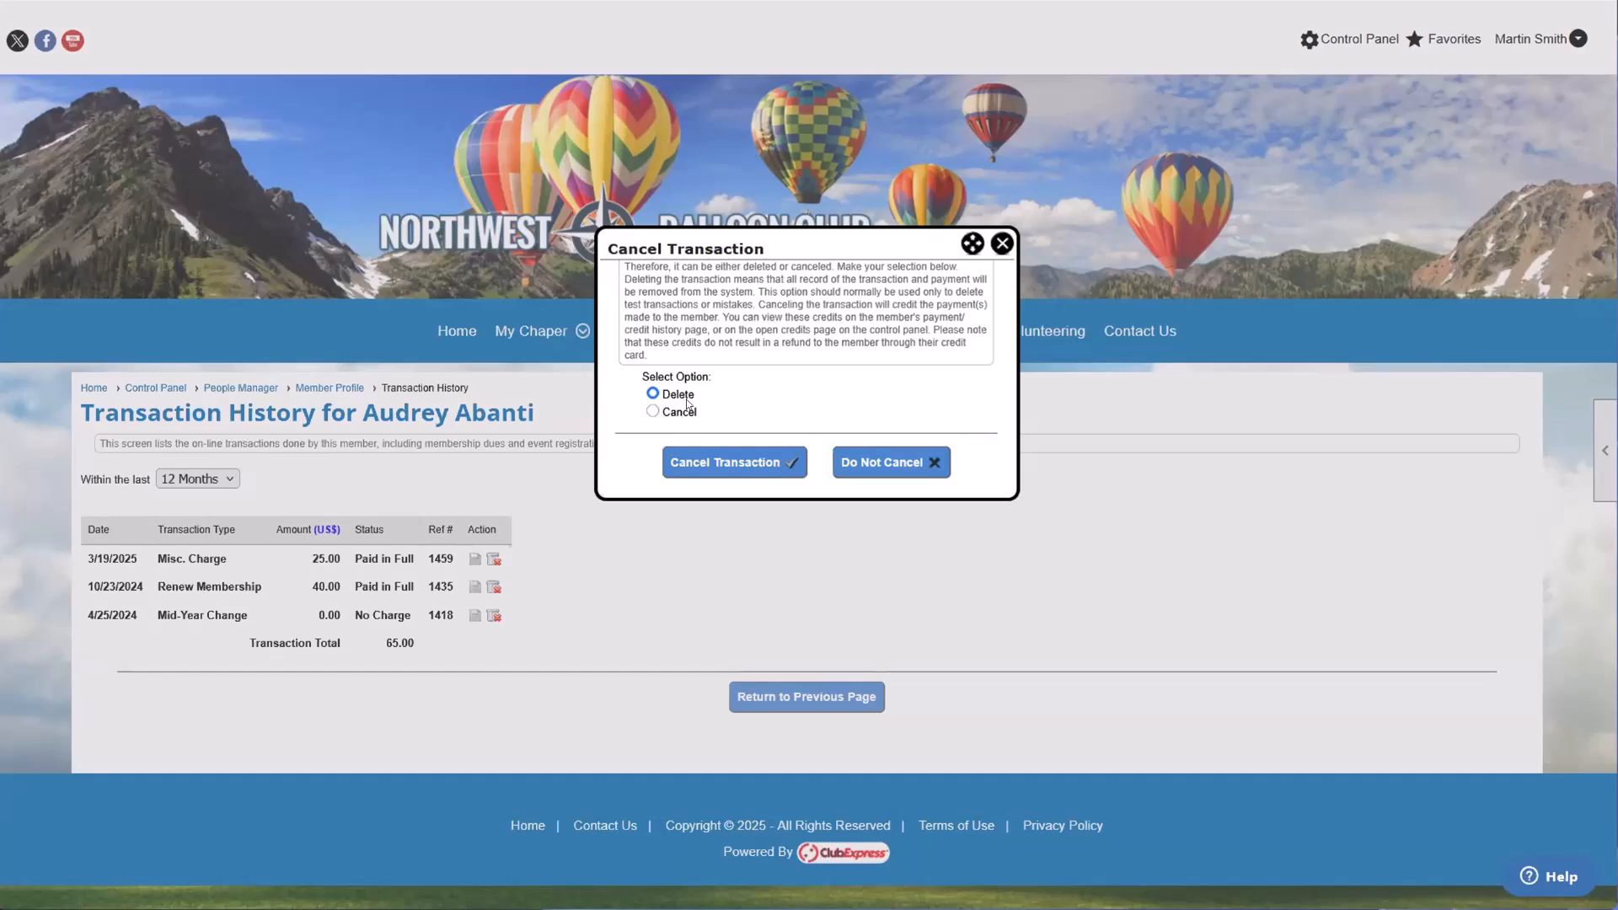
click(653, 411)
click(763, 475)
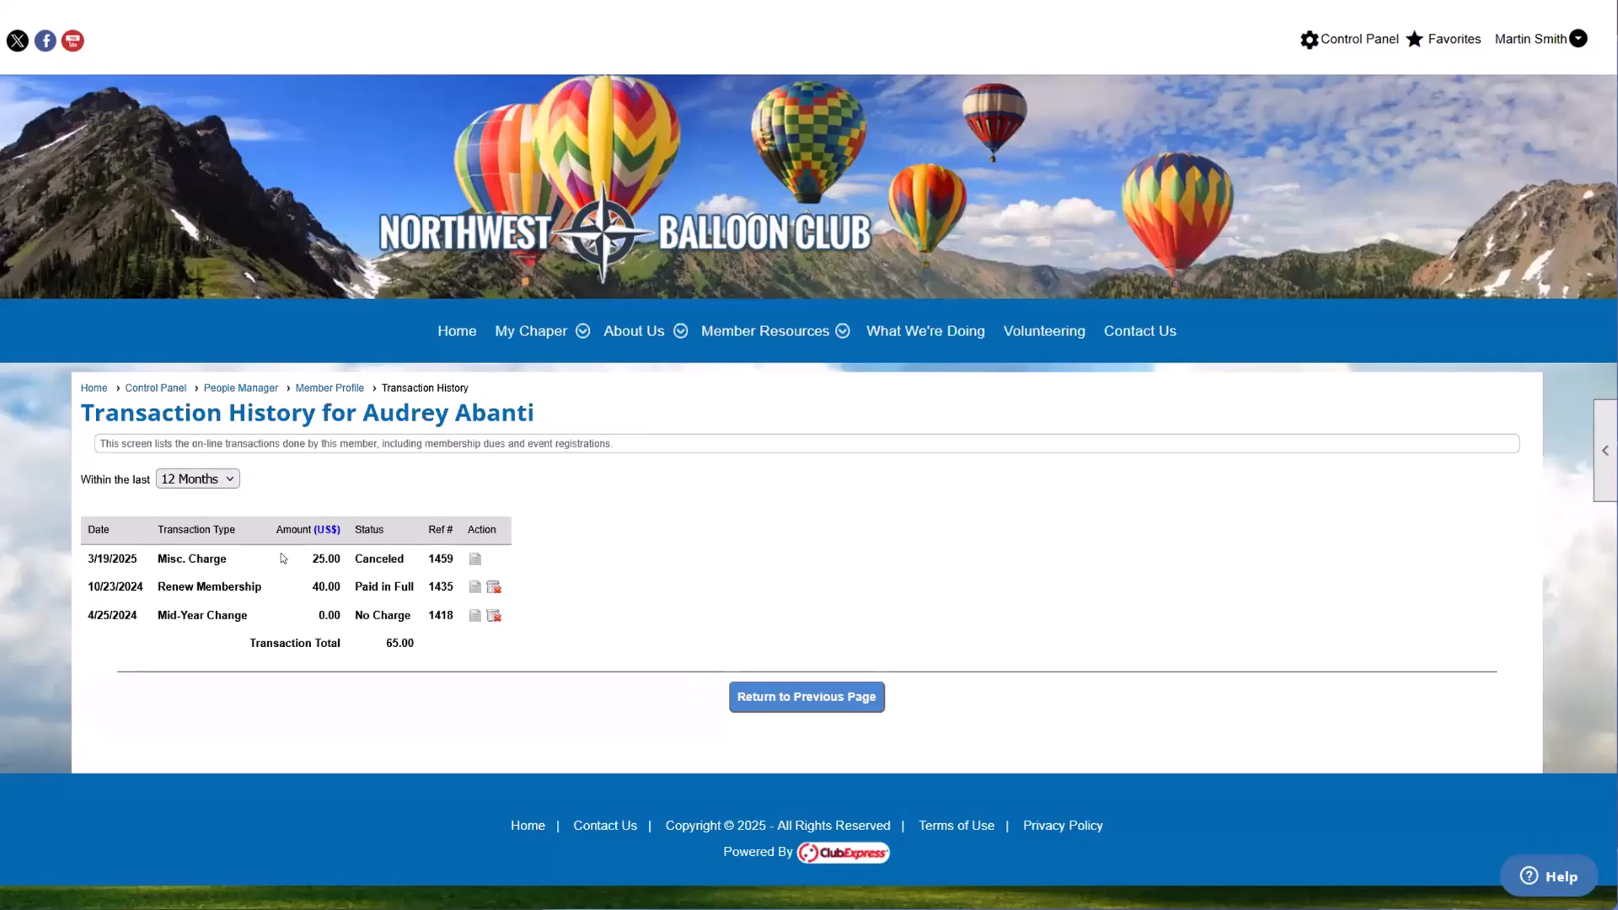
Step: Return to the member's profile and view the Payment/Credit History
click(807, 697)
scroll(624, 646, down, 2)
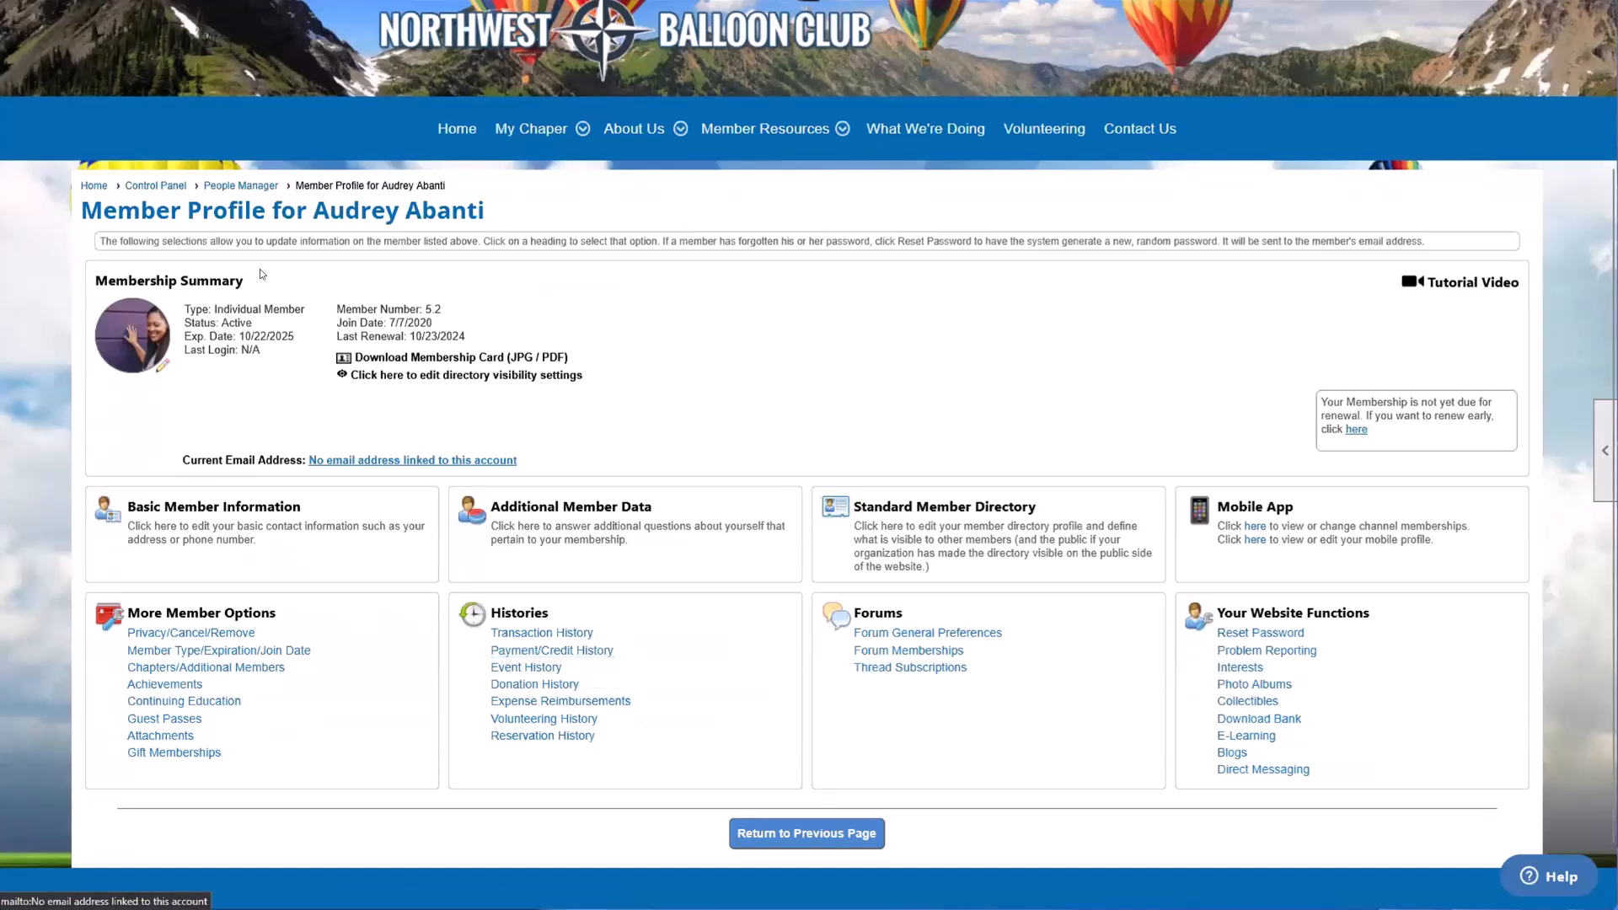
click(562, 651)
scroll(496, 583, down, 1)
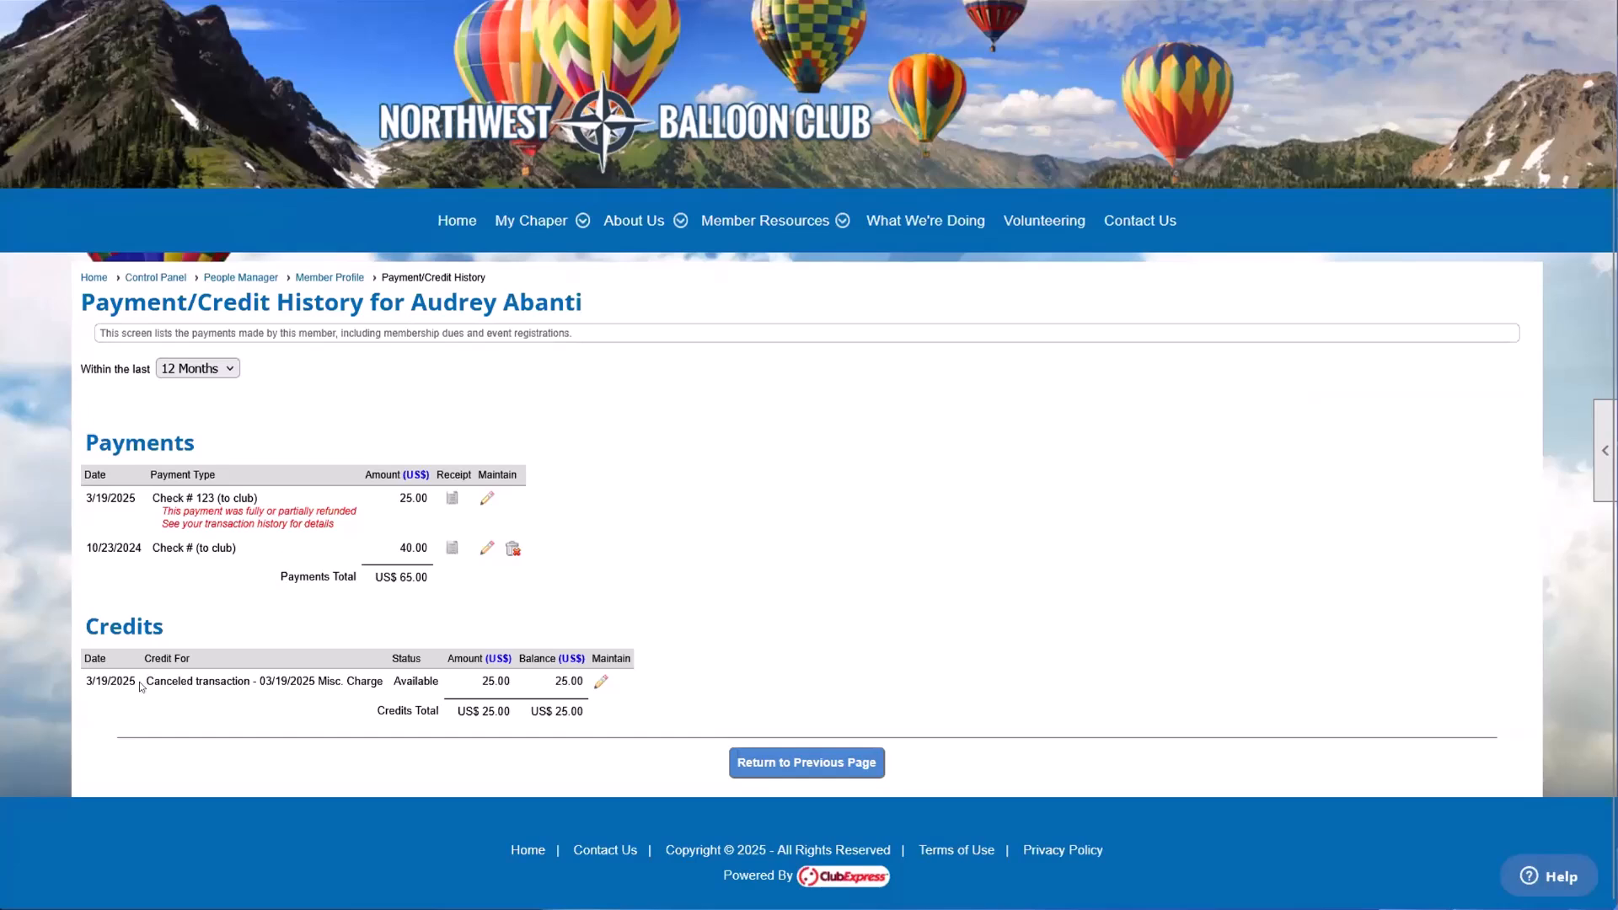
Step: Highlight the canceled Misc. Charge credit's description, amount and balance, and view its edit form without making changes
drag(144, 681, 359, 679)
click(362, 681)
drag(479, 681, 515, 681)
click(515, 681)
drag(250, 681, 359, 681)
click(359, 683)
drag(460, 687, 513, 681)
drag(460, 691, 577, 679)
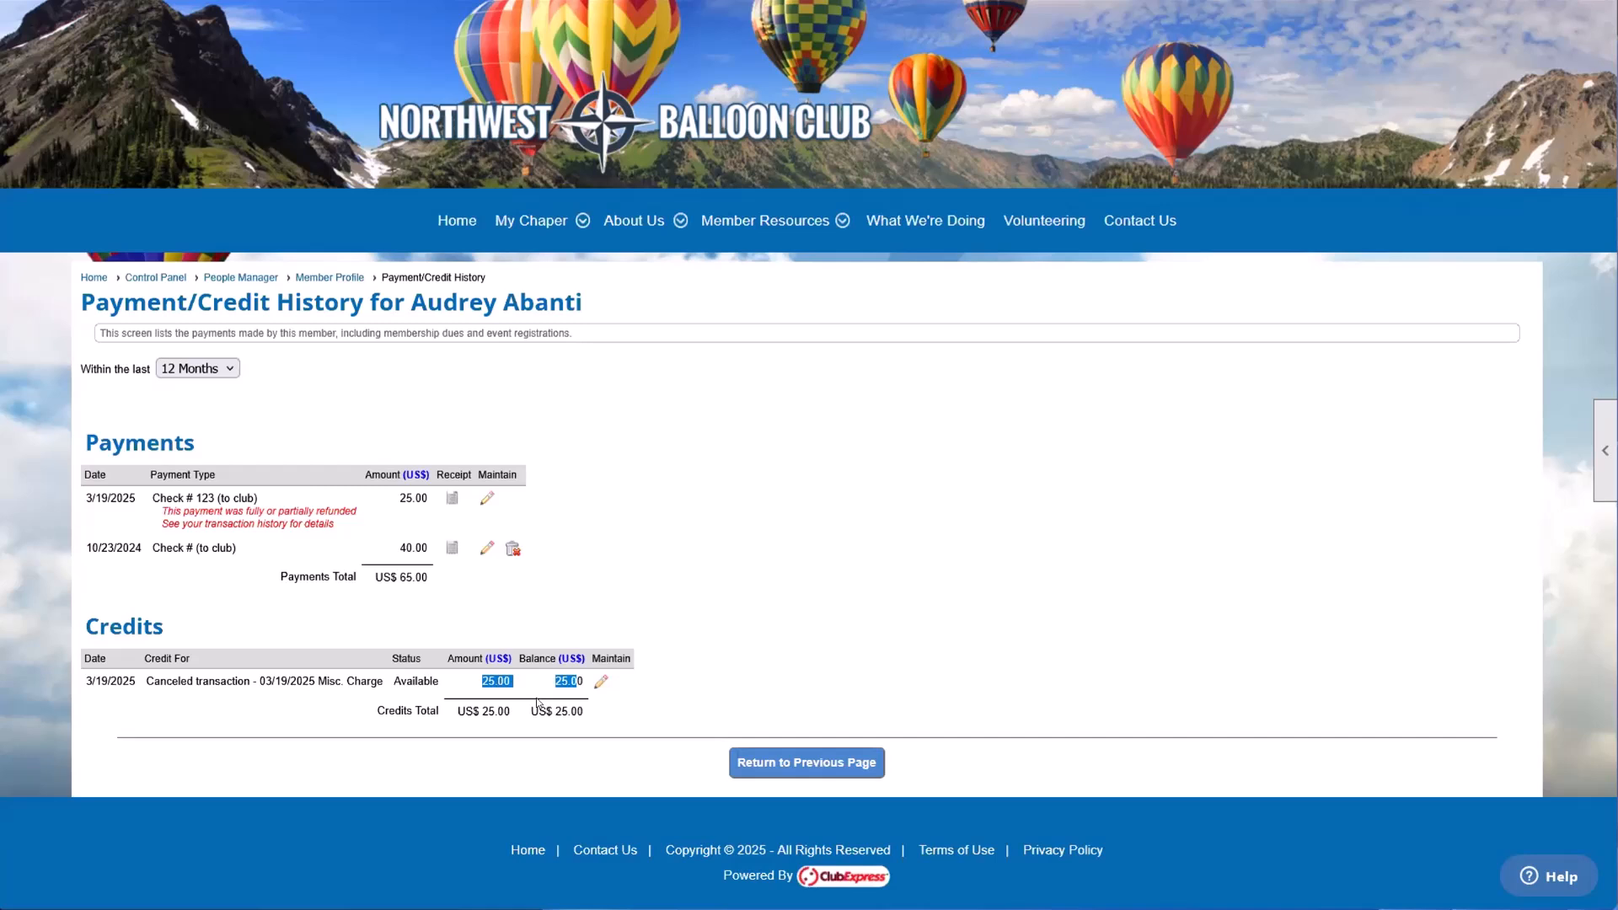
click(588, 726)
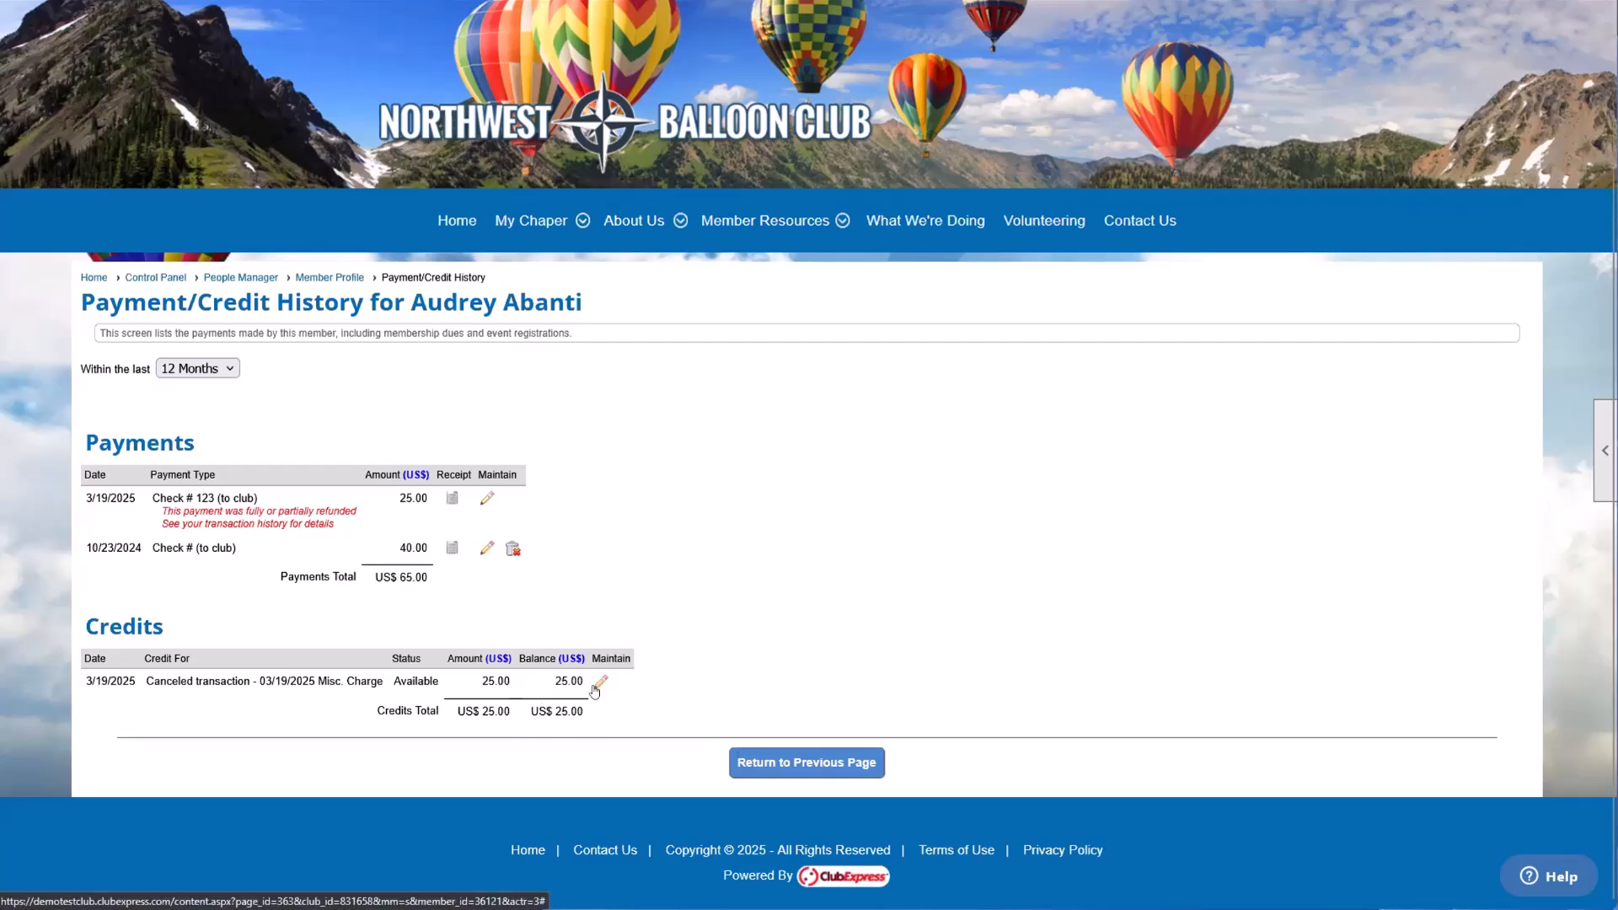
click(597, 684)
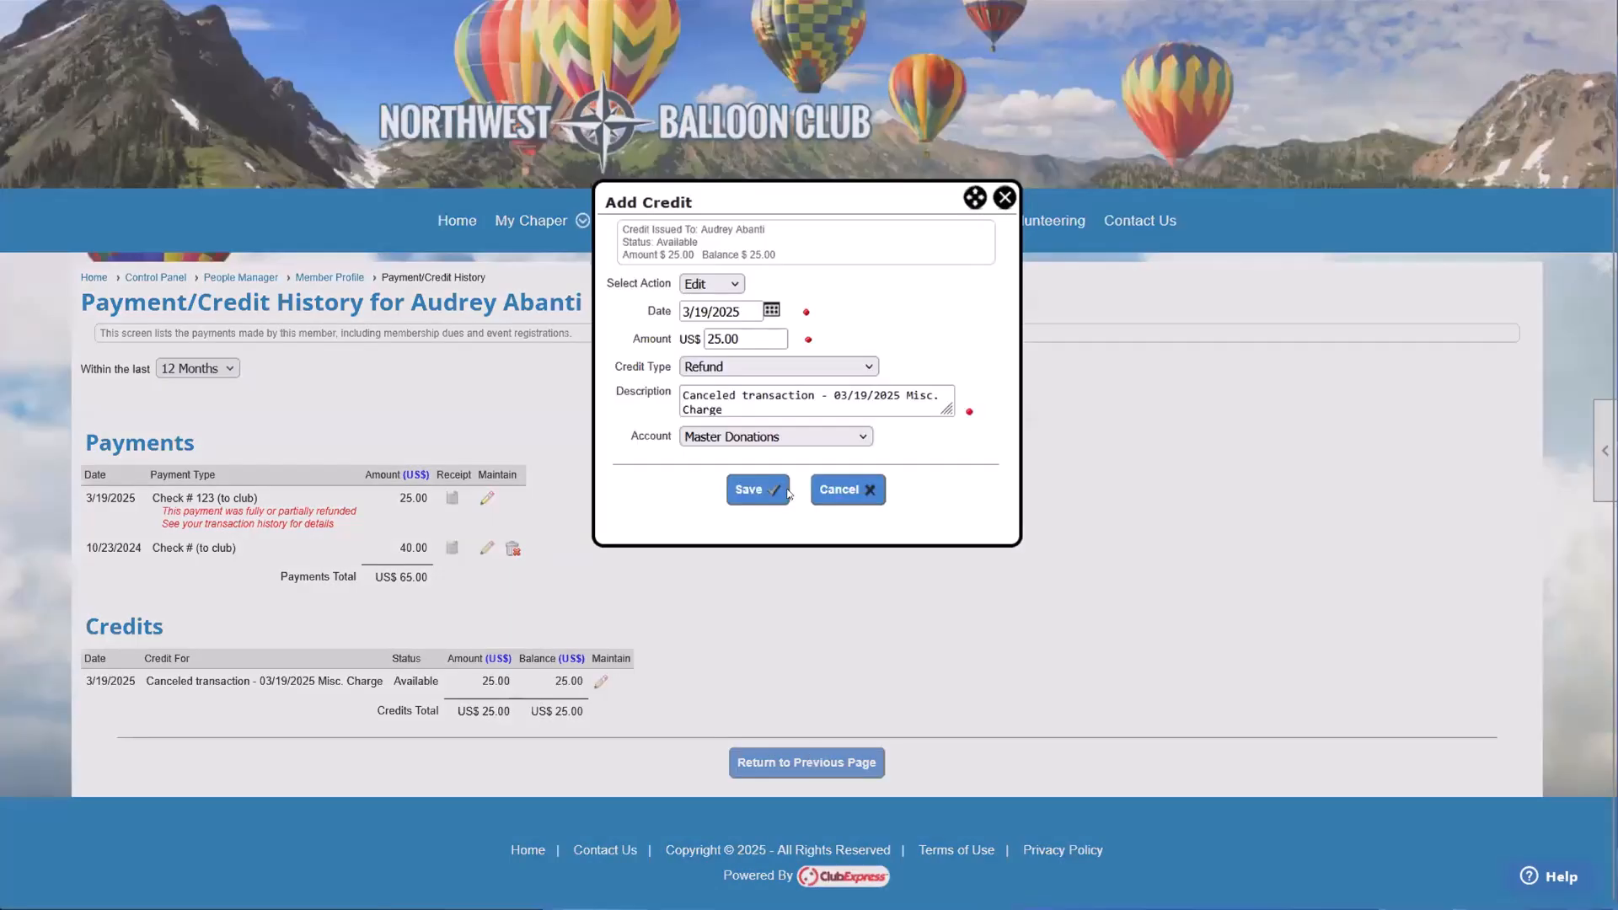
click(1004, 197)
Step: Open the Open Credits list from the Control Panel's Money functions and look through the listed member credits
scroll(761, 651, up, 1)
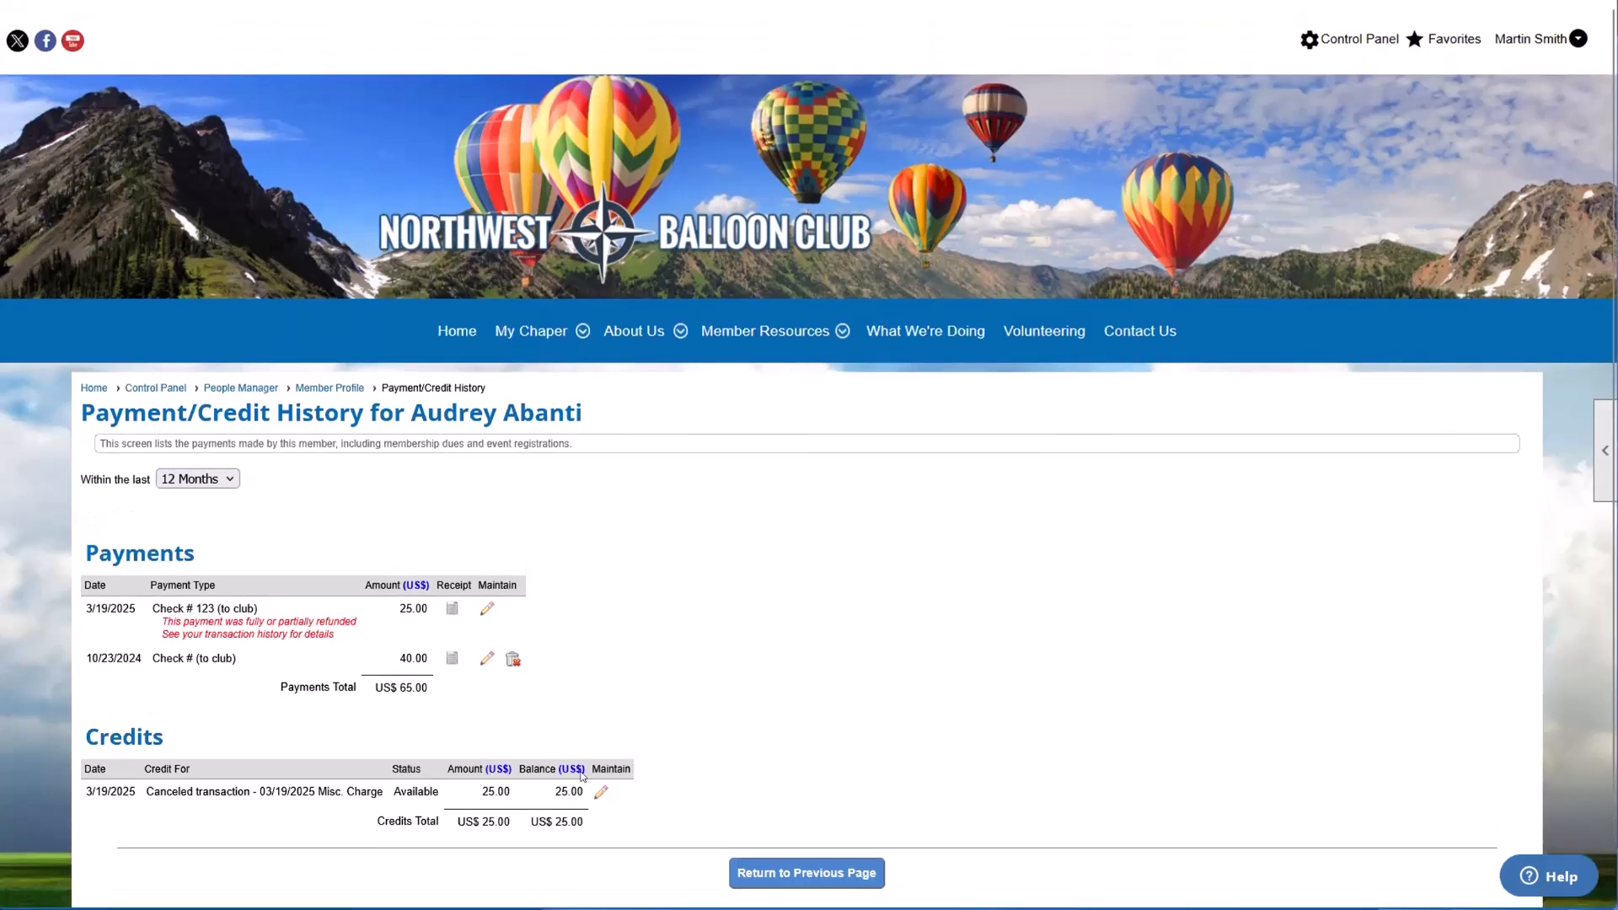
click(1315, 44)
scroll(462, 324, down, 3)
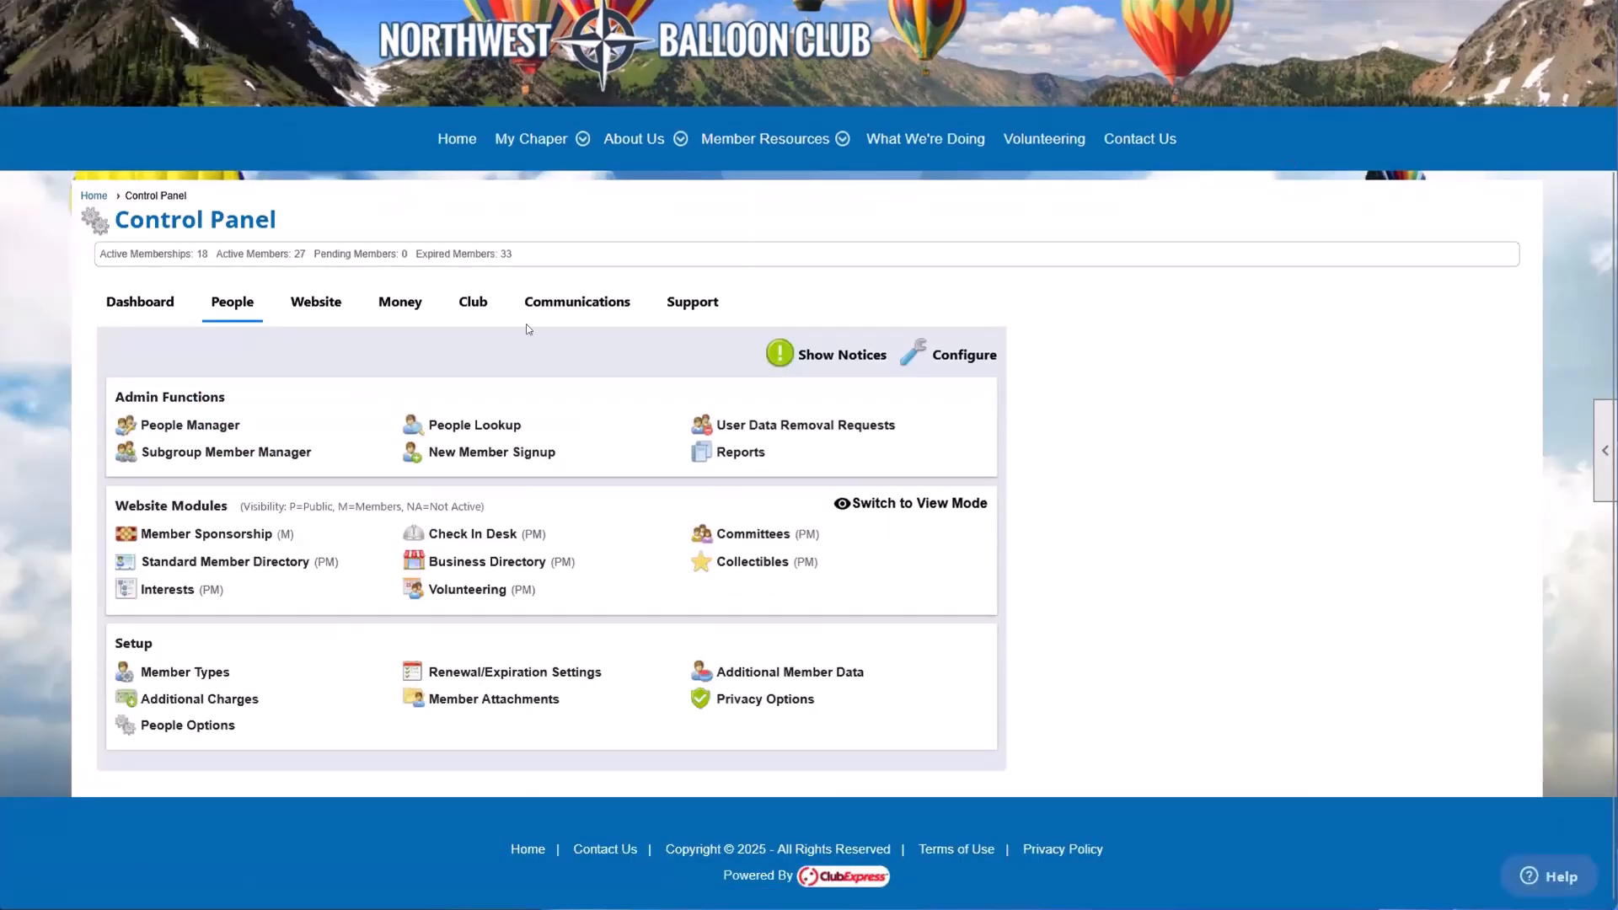
click(416, 308)
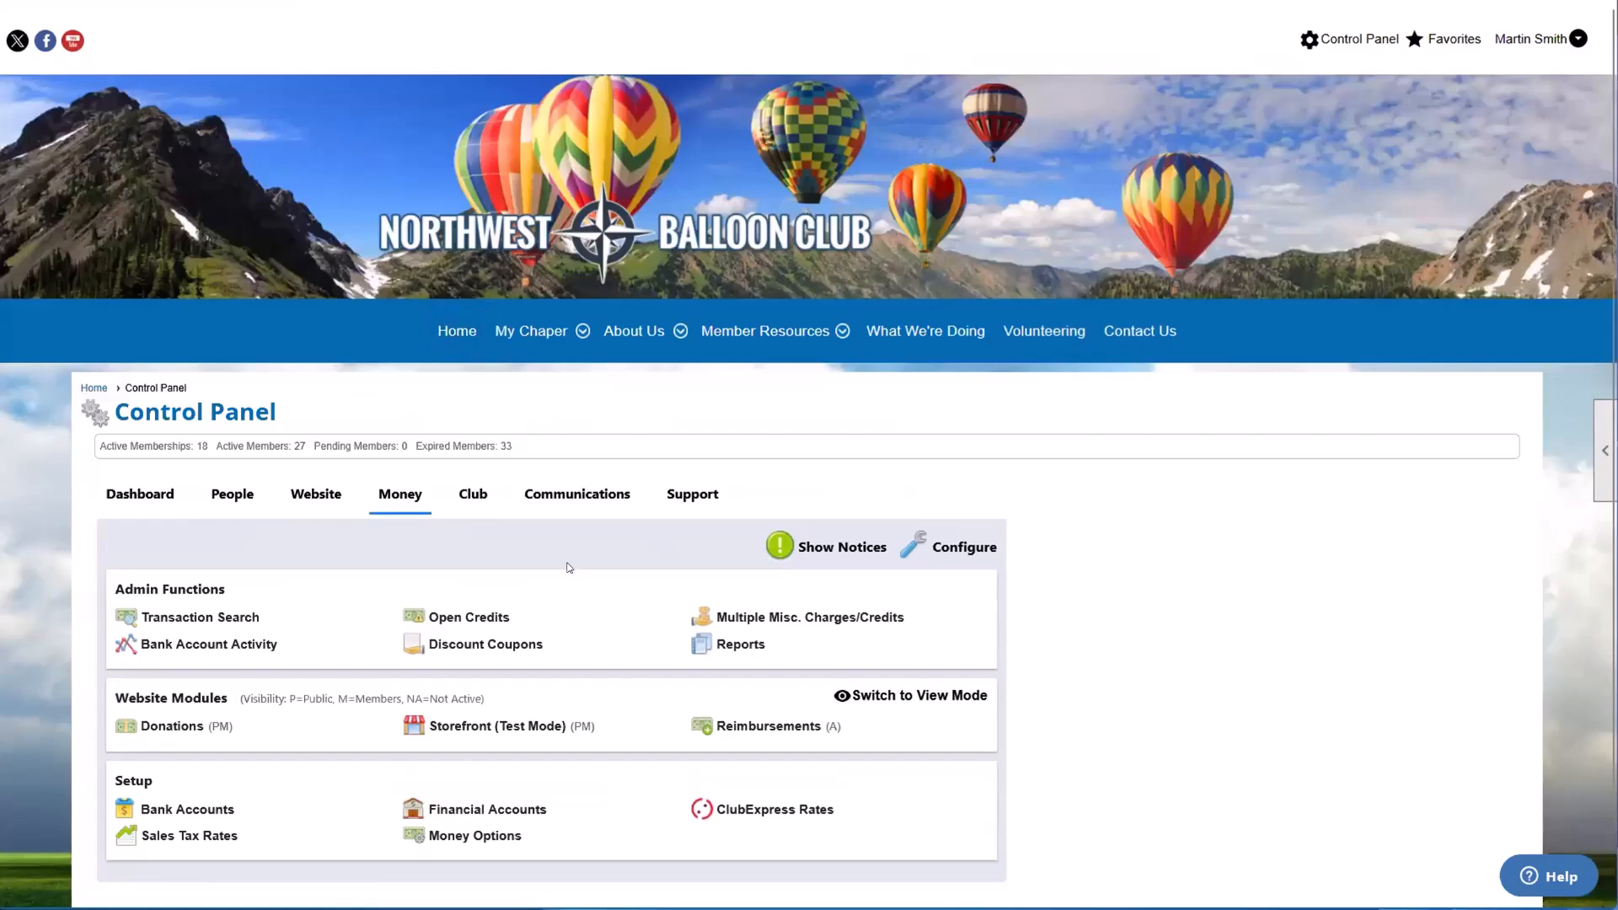
click(477, 616)
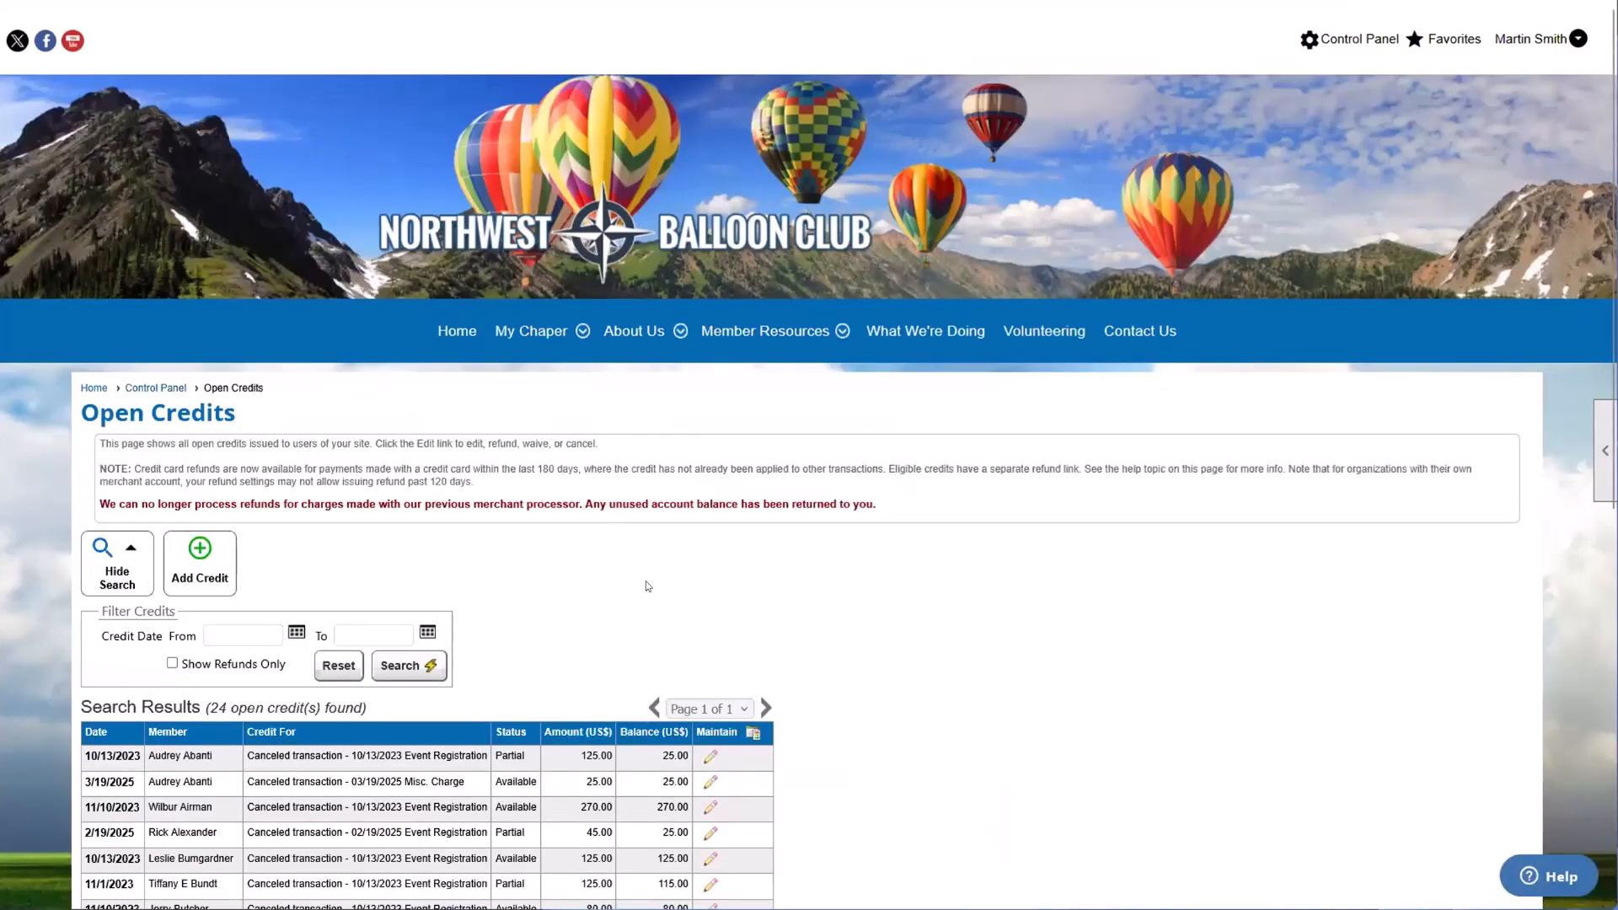
scroll(760, 741, down, 1)
scroll(760, 741, down, 1)
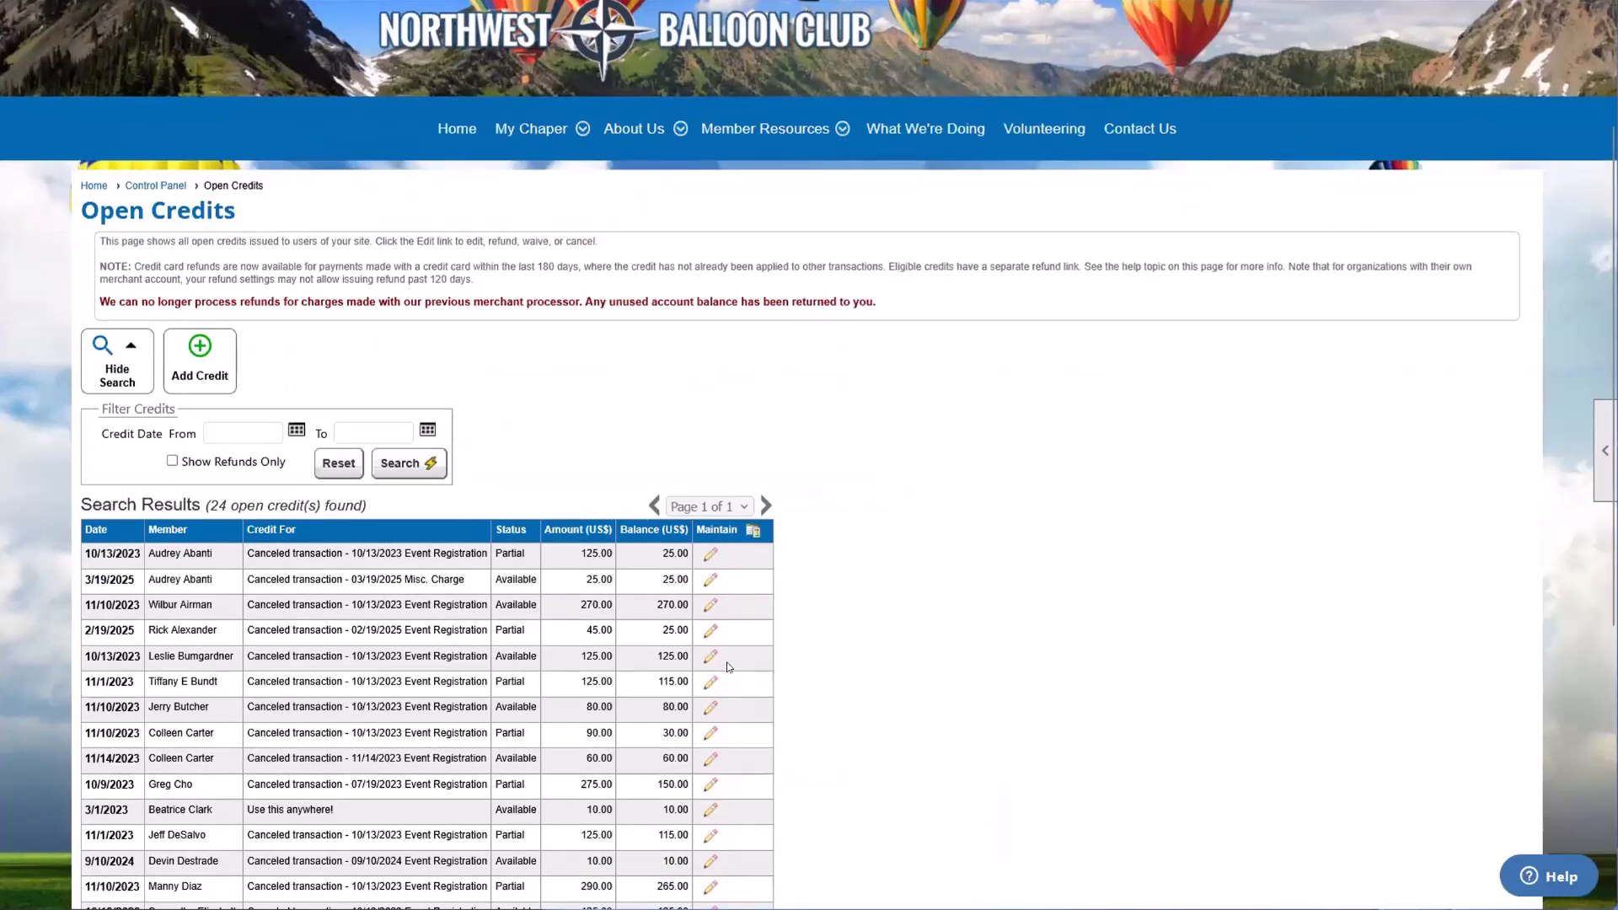
scroll(727, 675, up, 1)
Step: Go back to People Manager and view the first listed member's Transaction History through the member profile
key(alt+Left)
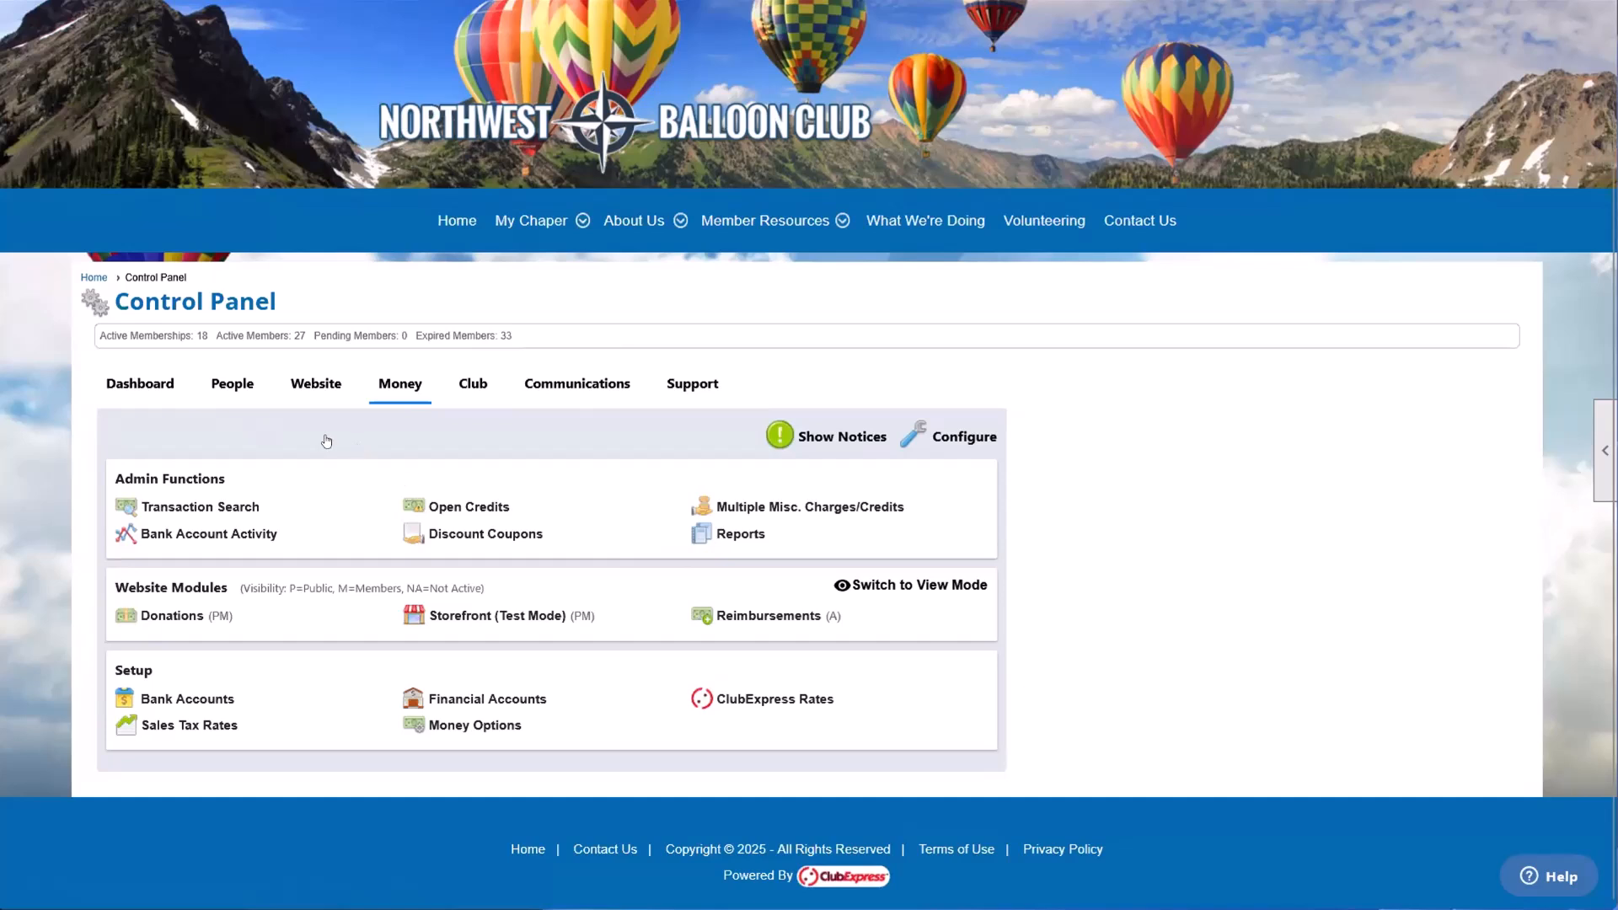
click(229, 385)
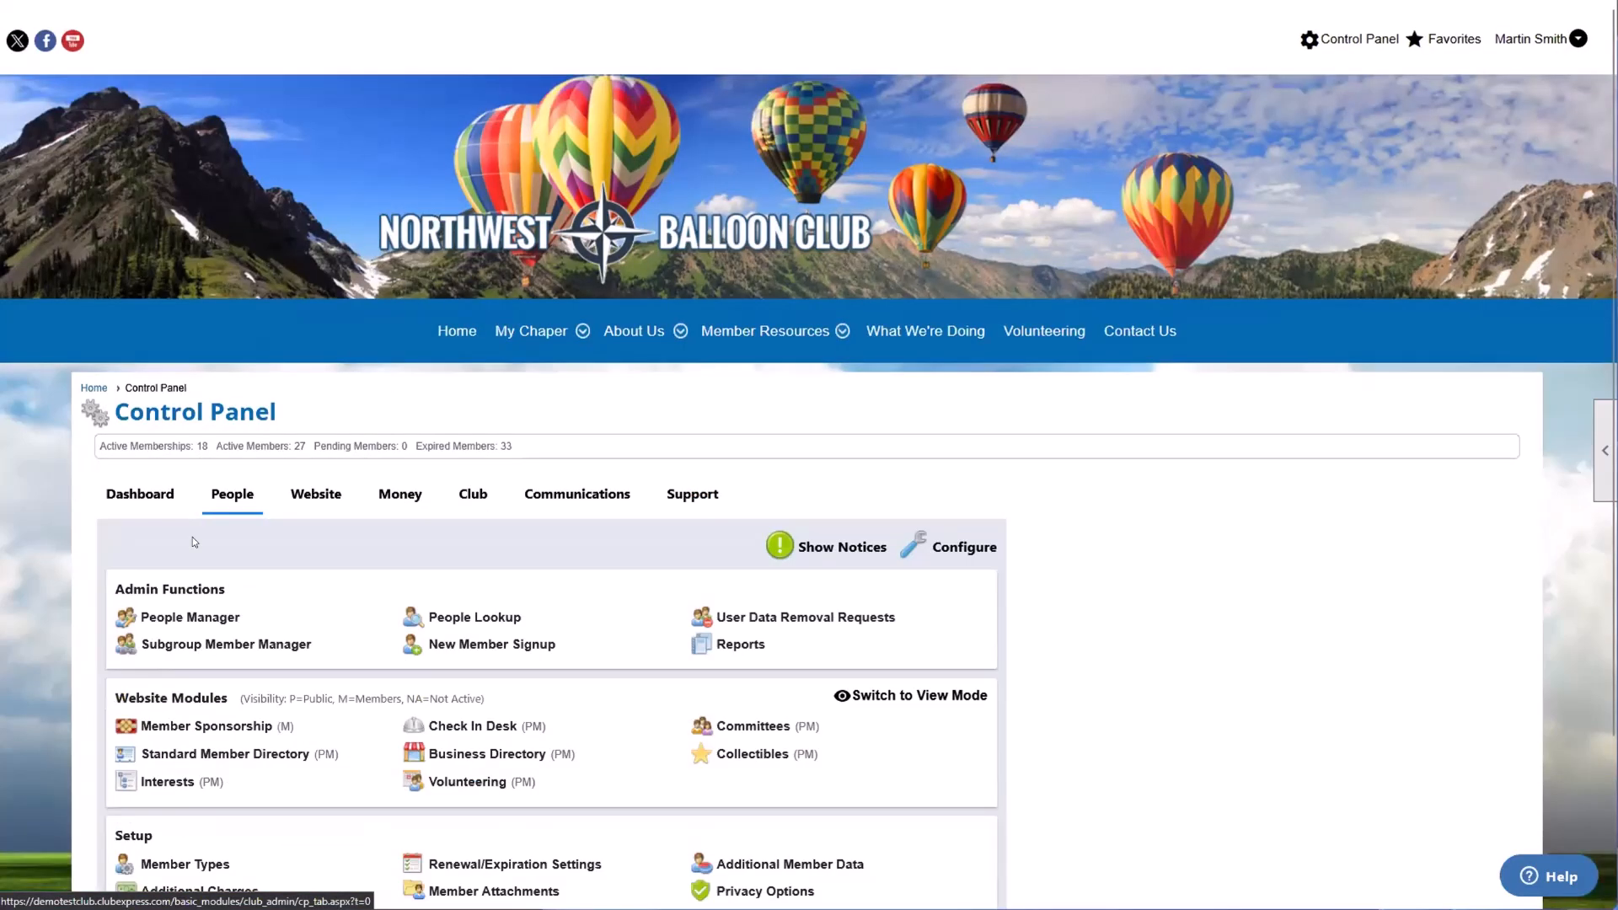
click(181, 618)
scroll(379, 567, down, 3)
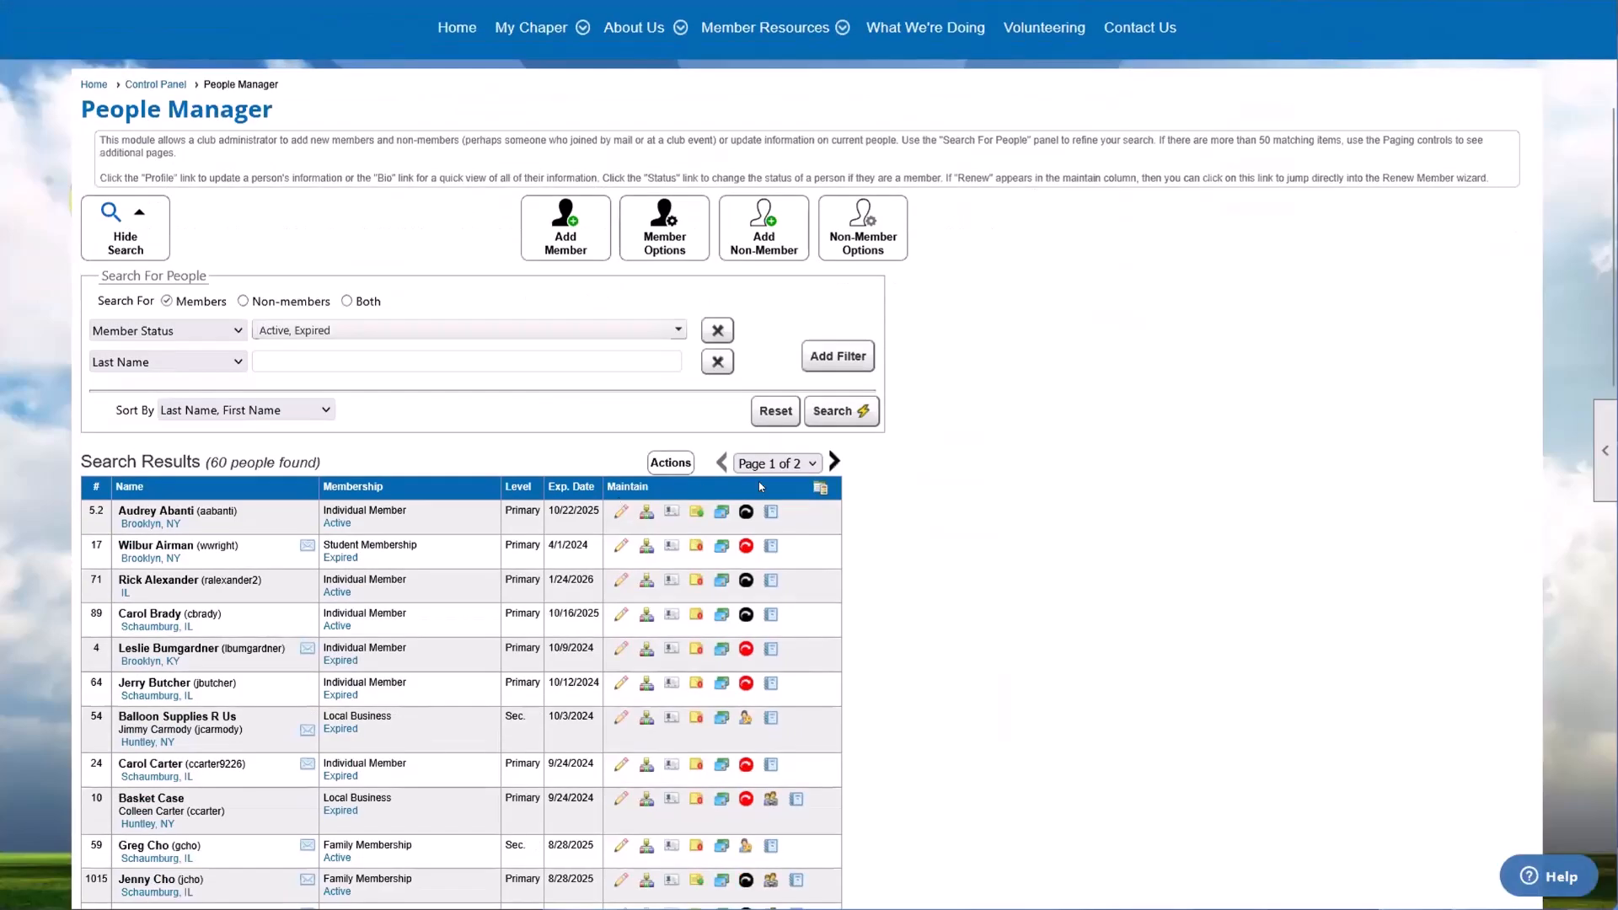
click(645, 511)
scroll(598, 526, down, 2)
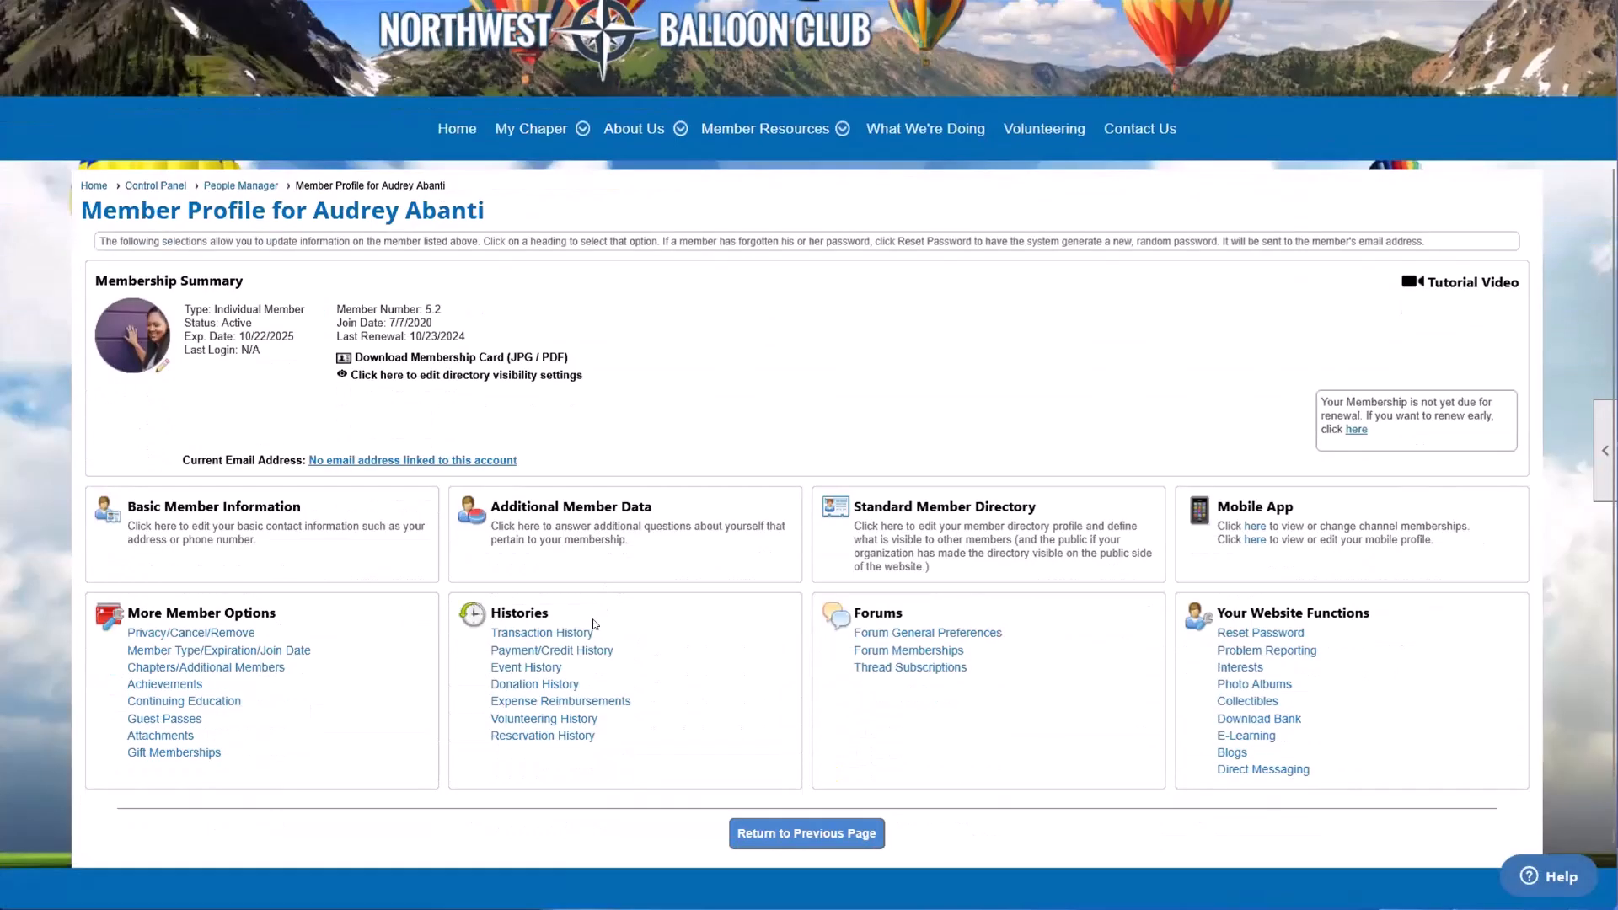
click(568, 638)
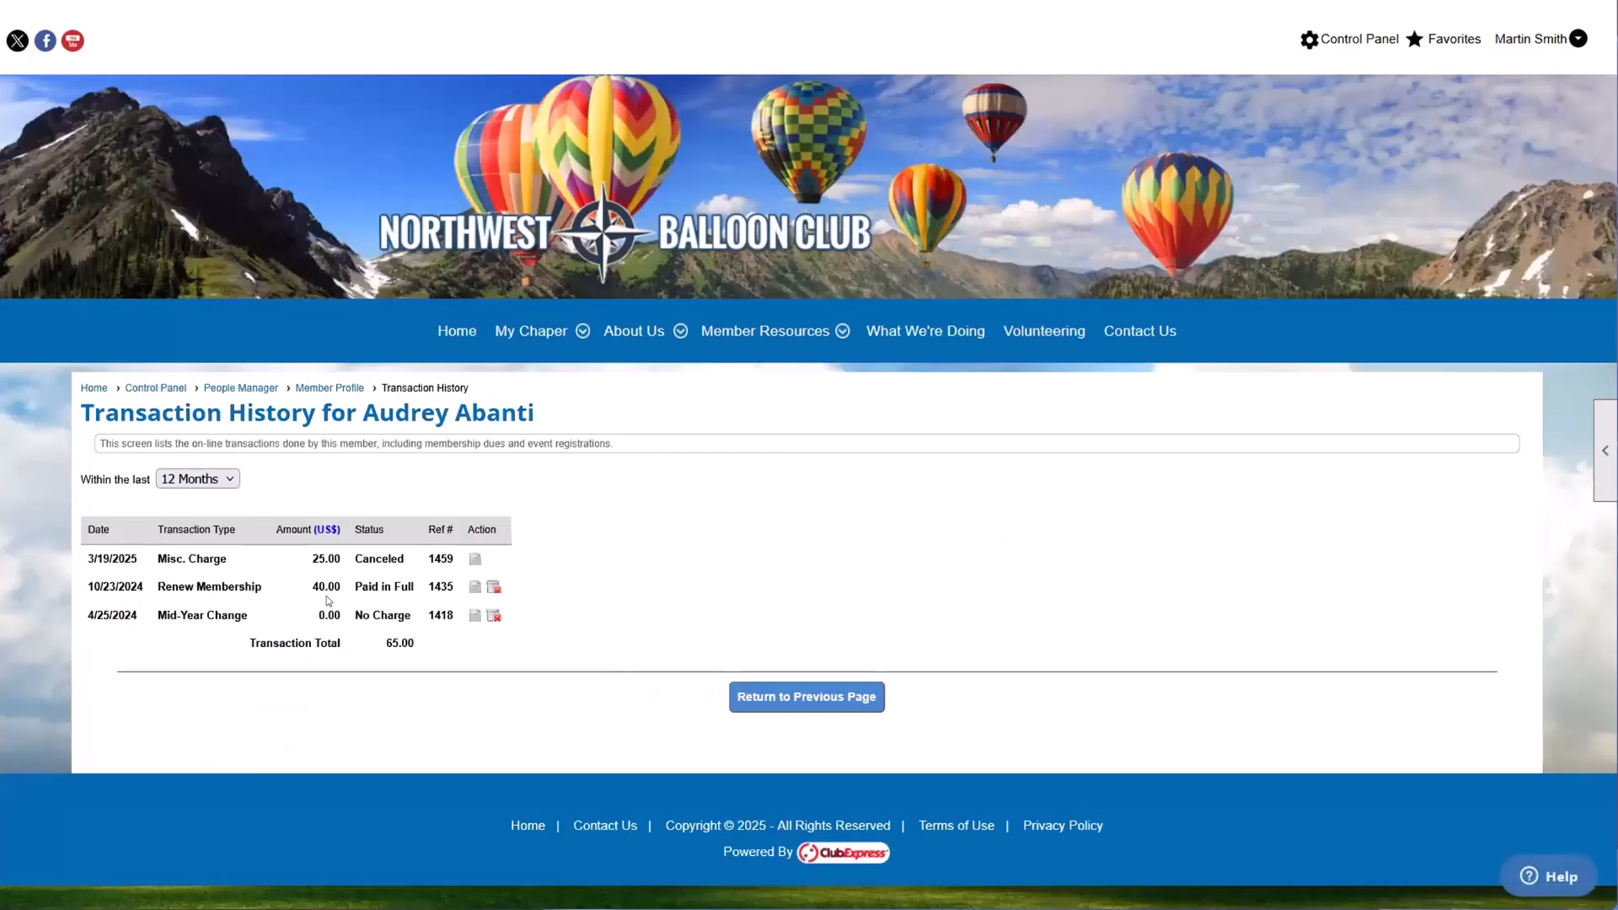
Step: Reopen the member's Payment/Credit History and highlight the amount and balance of the Misc. Charge credit
click(777, 699)
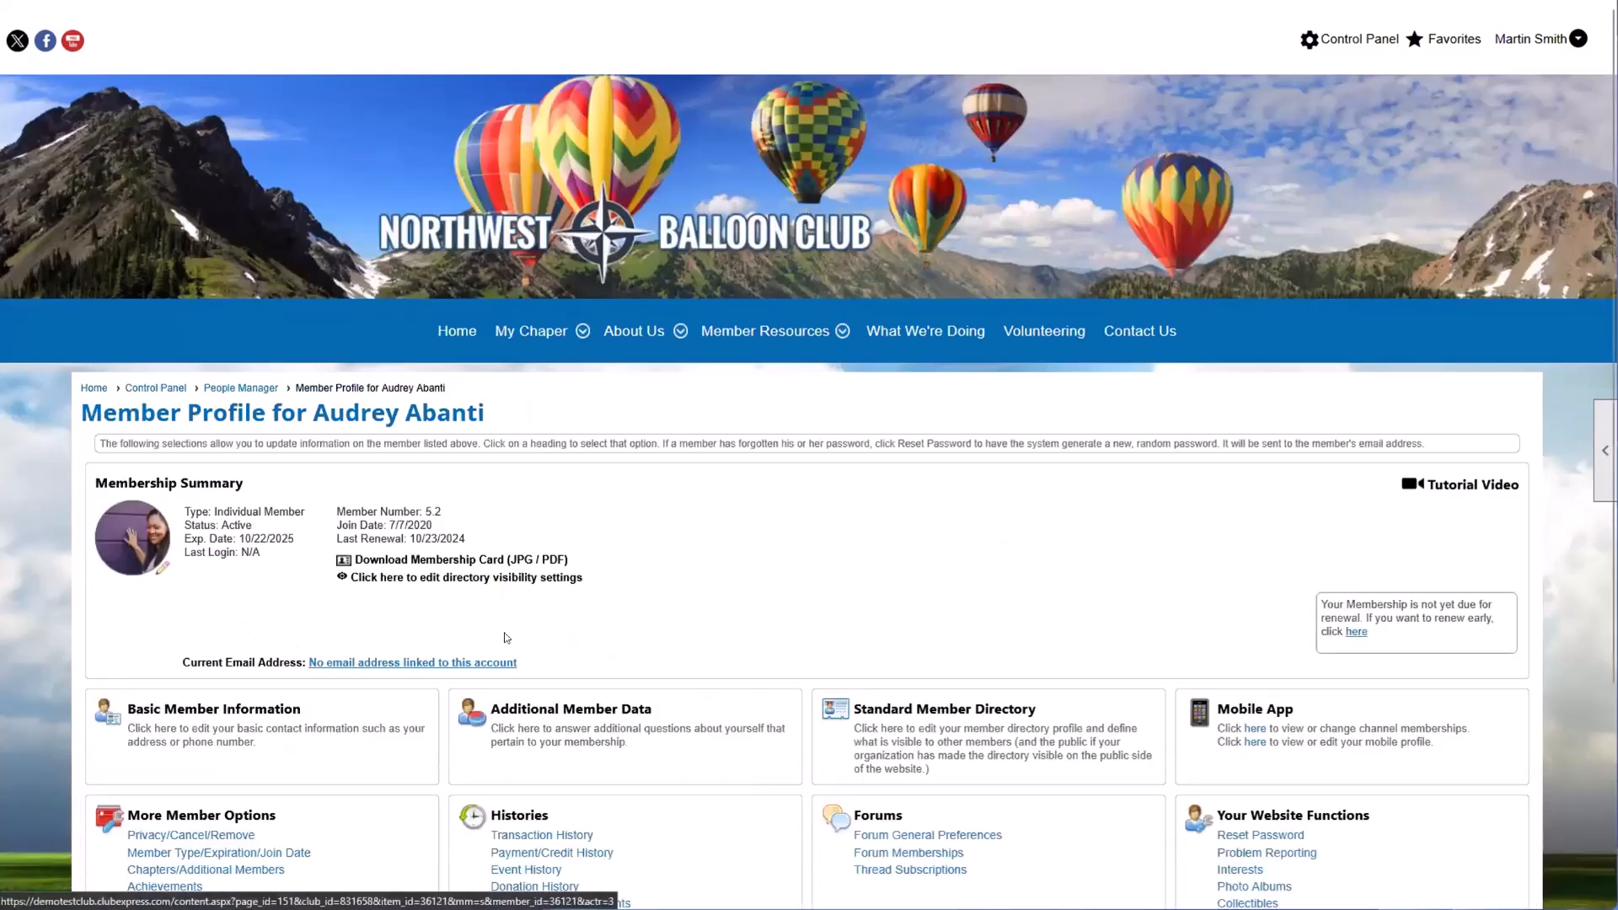
scroll(548, 655, down, 2)
click(546, 651)
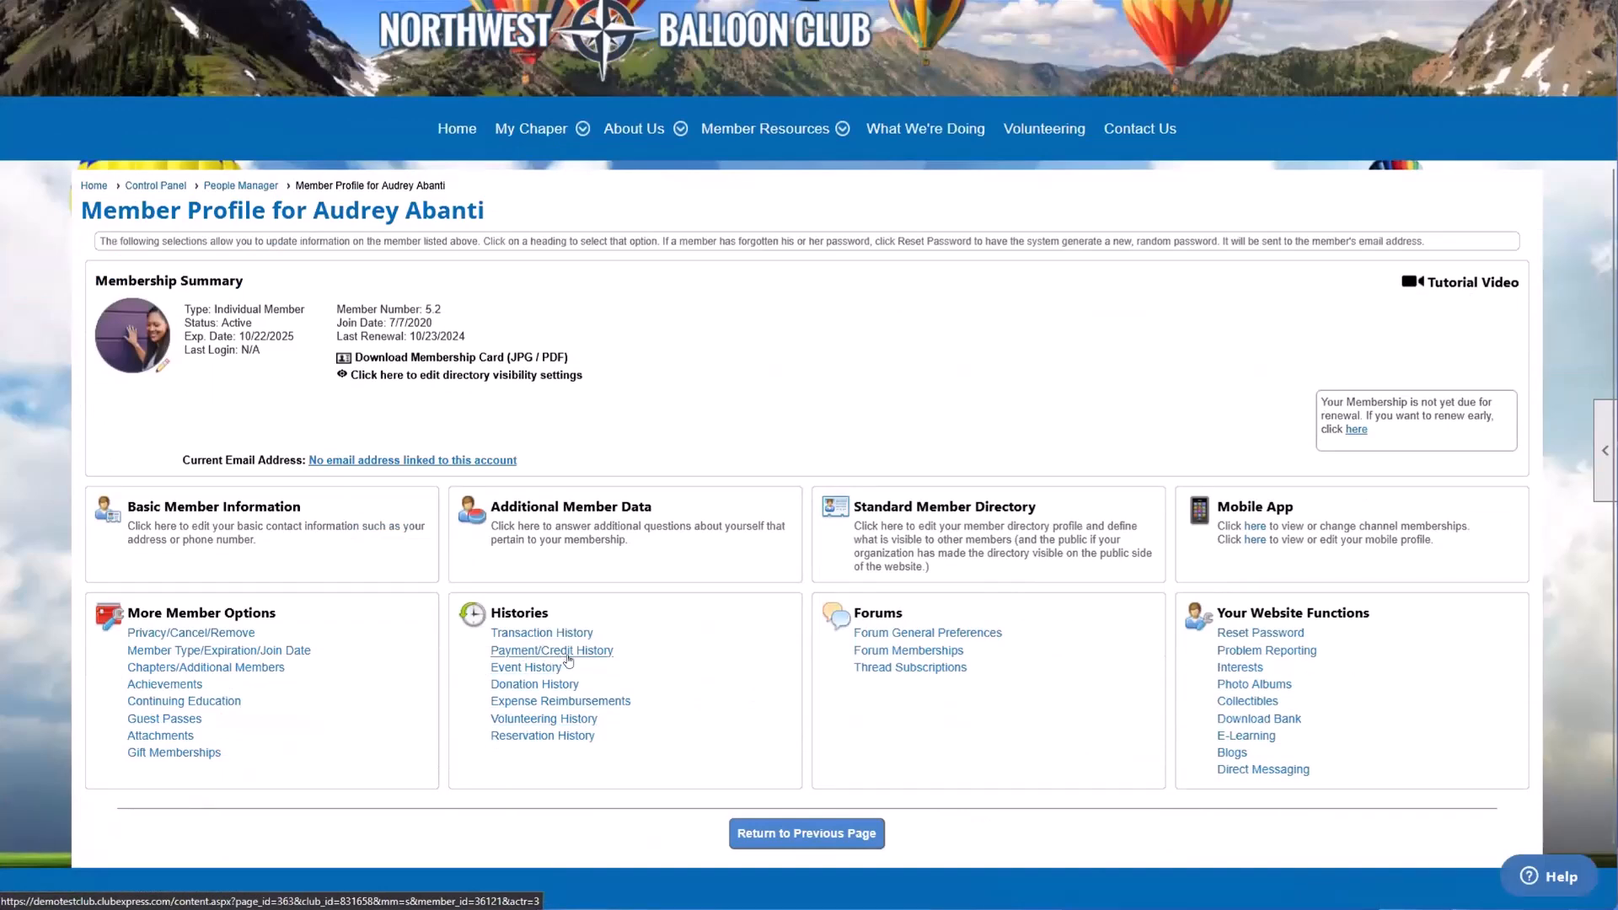
scroll(570, 654, down, 1)
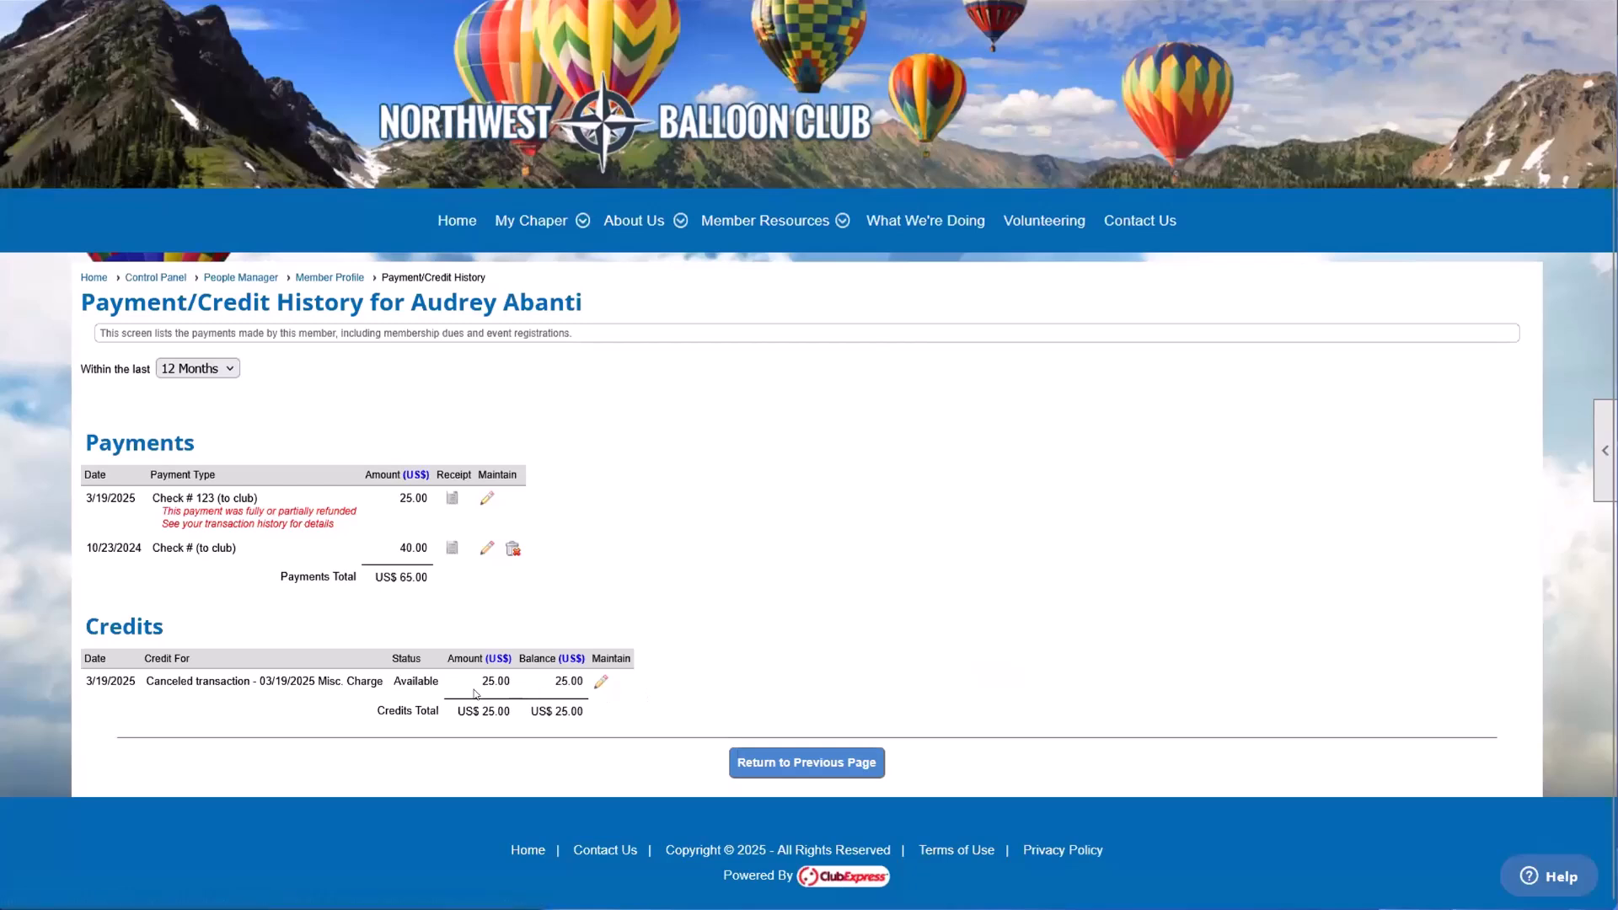
drag(464, 685, 585, 684)
click(816, 593)
drag(475, 684, 576, 681)
click(561, 690)
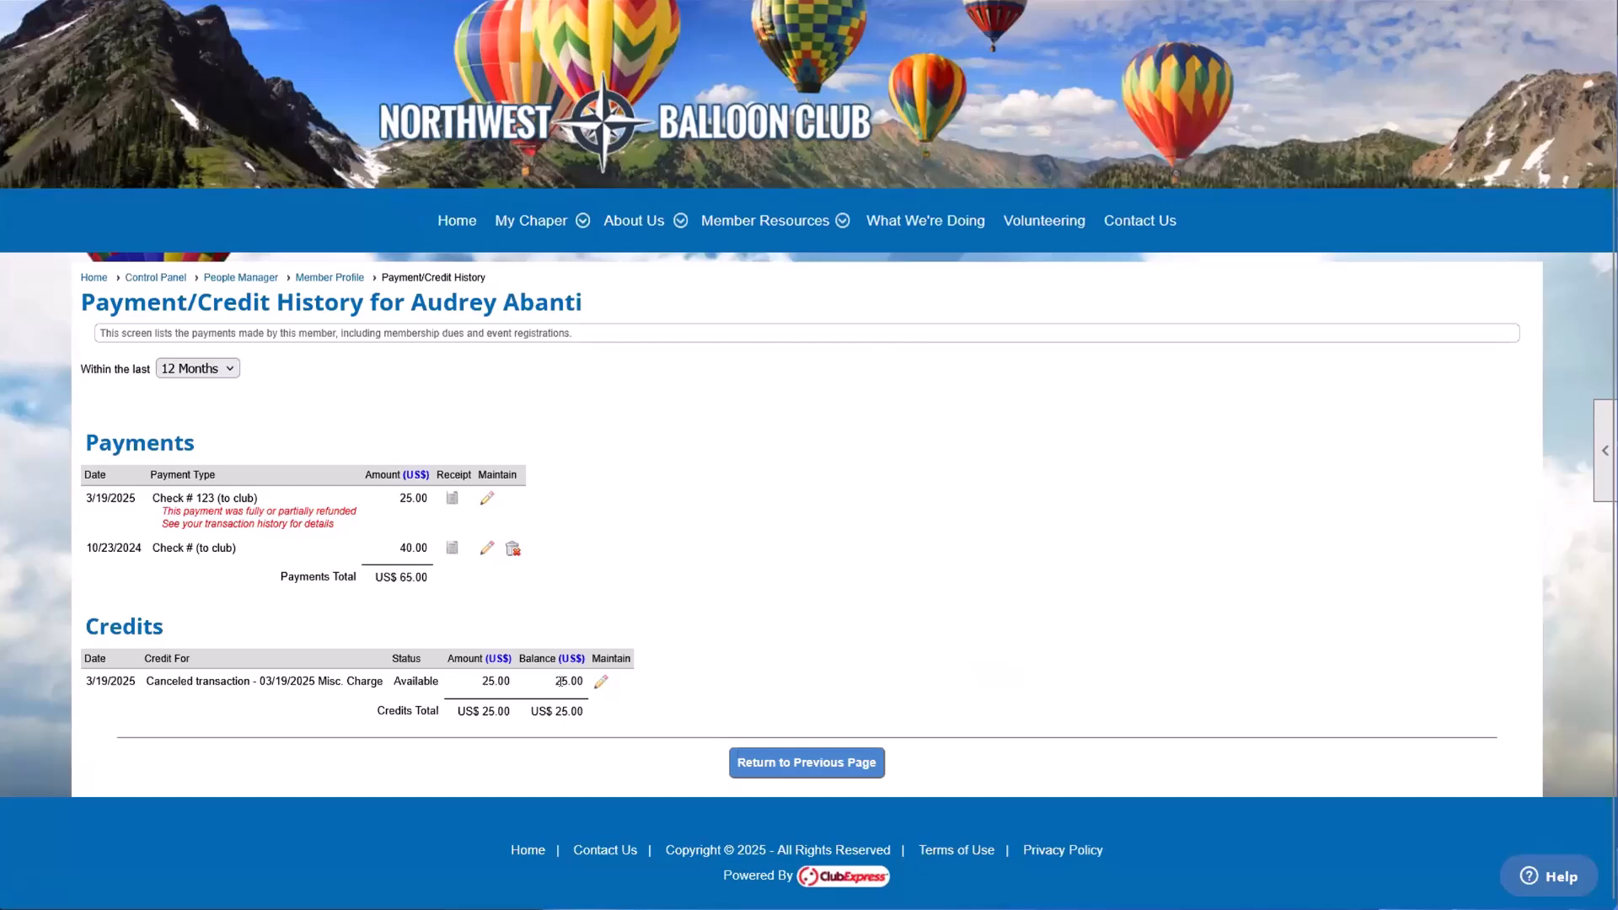
Step: Open the Misc. Charge credit, select the Refund action to view its explanation, and close the form without saving
click(604, 681)
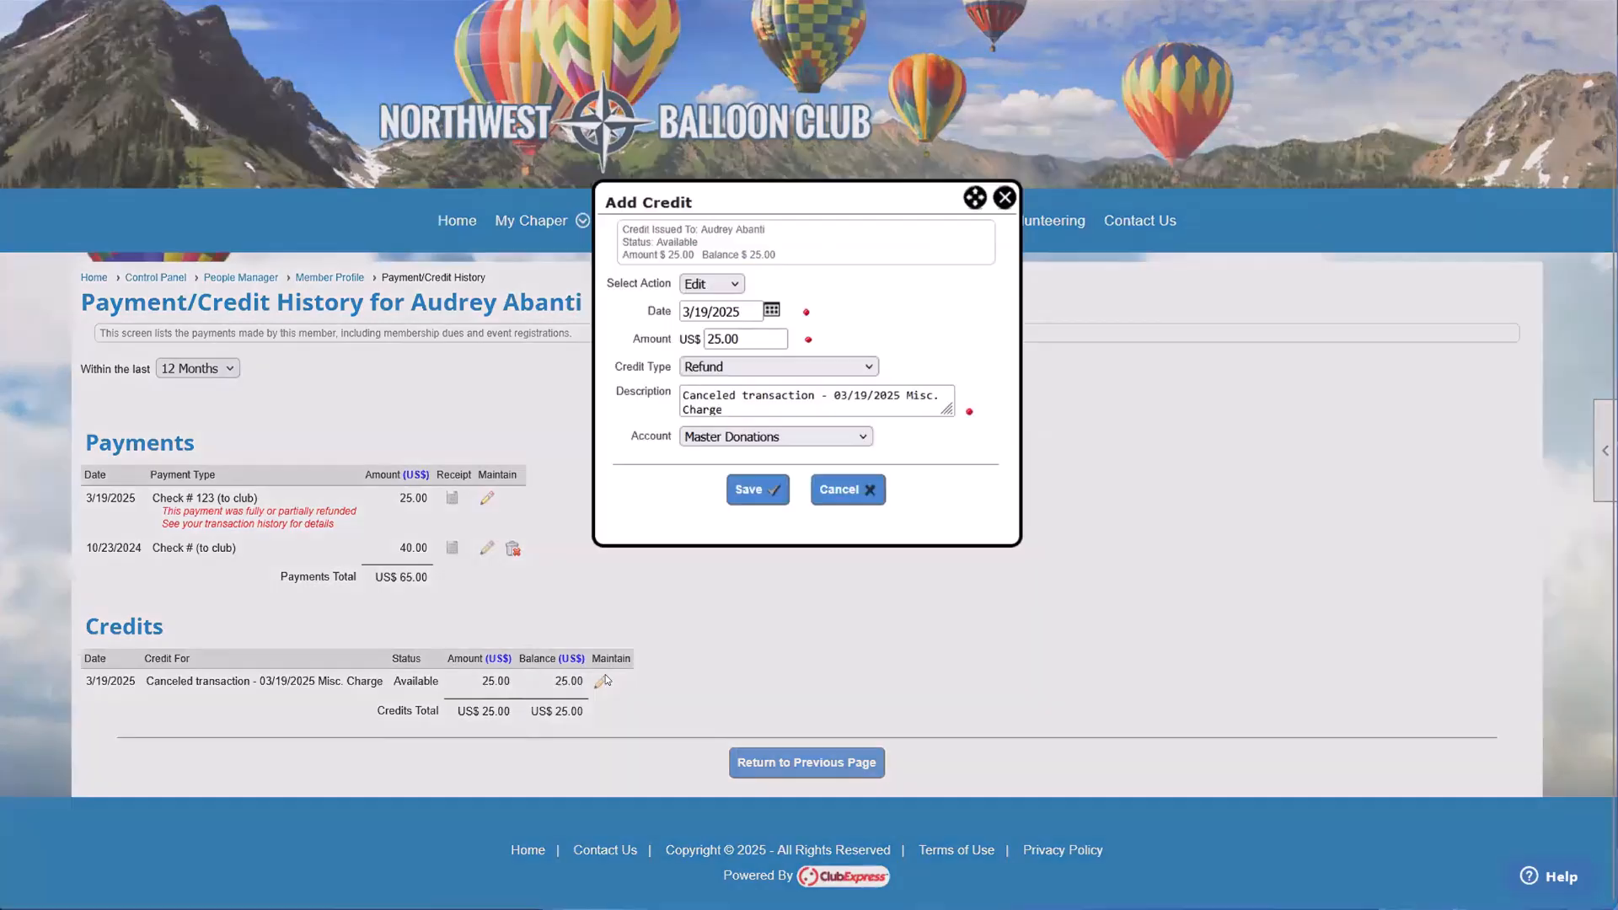
click(713, 283)
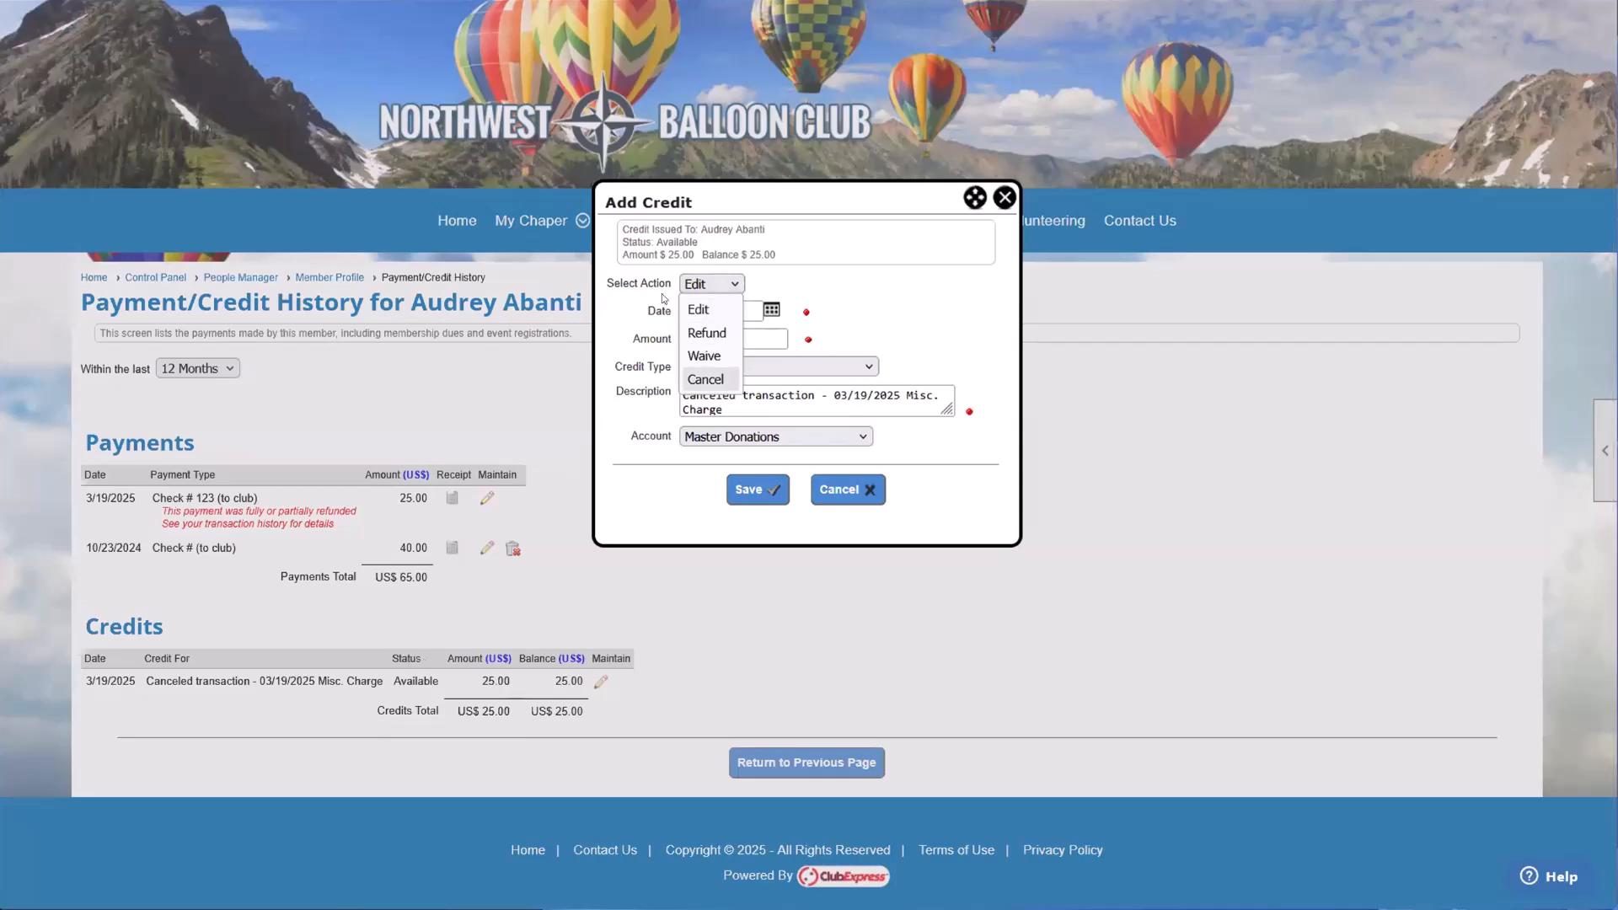
click(706, 333)
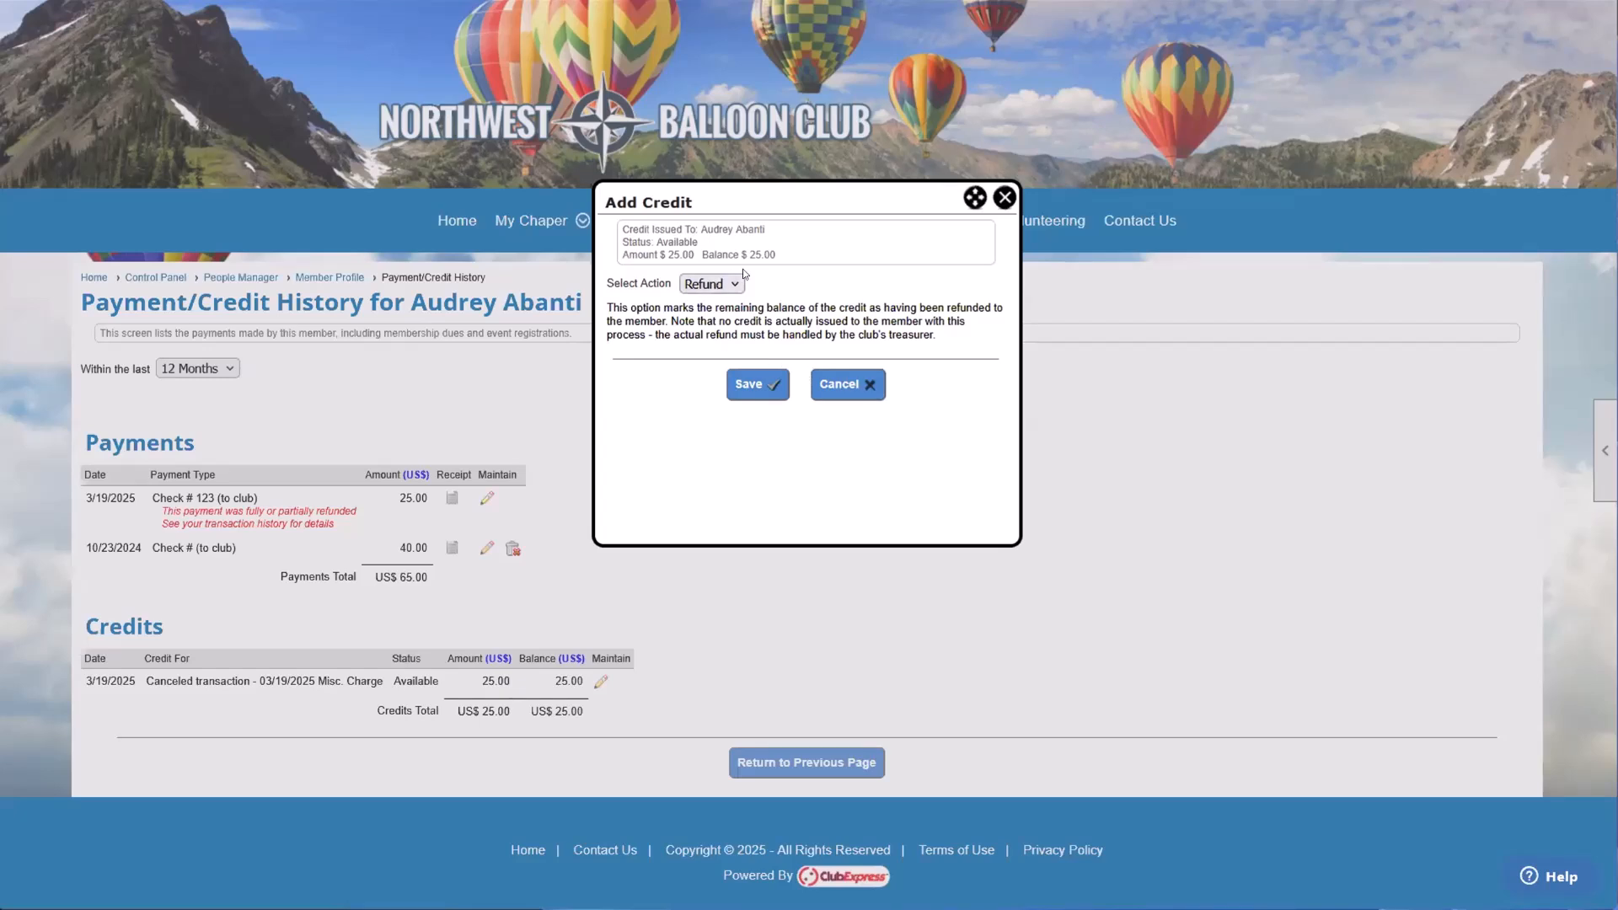
click(699, 287)
click(731, 338)
click(996, 201)
Step: Highlight the total credit balance, return to the member's profile and look over its sections
drag(528, 713, 624, 723)
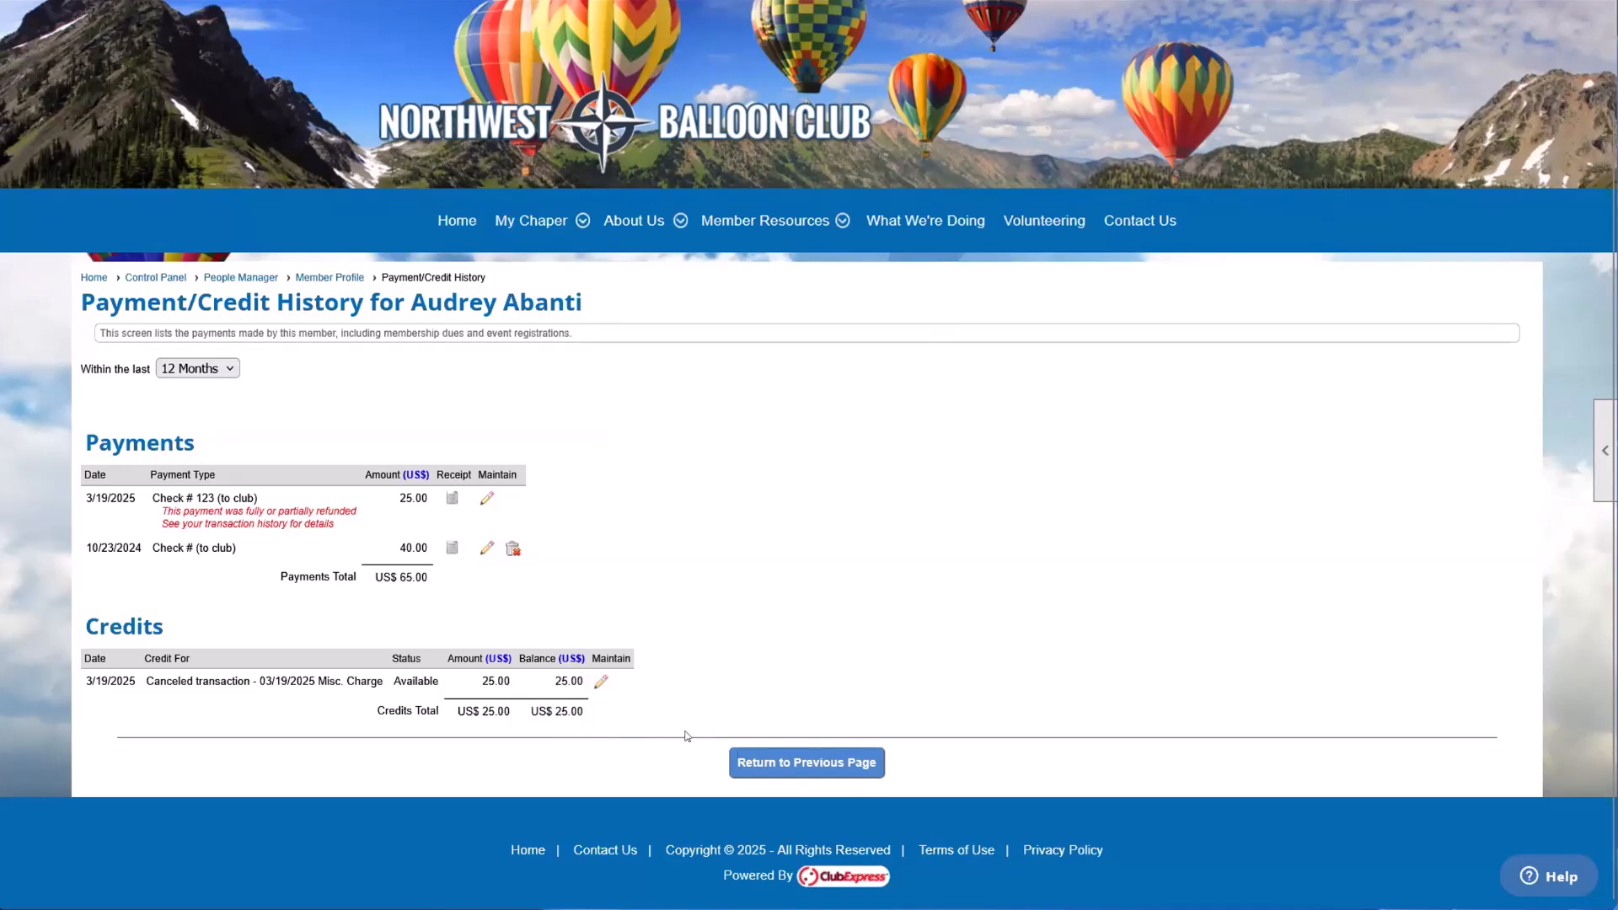
click(747, 762)
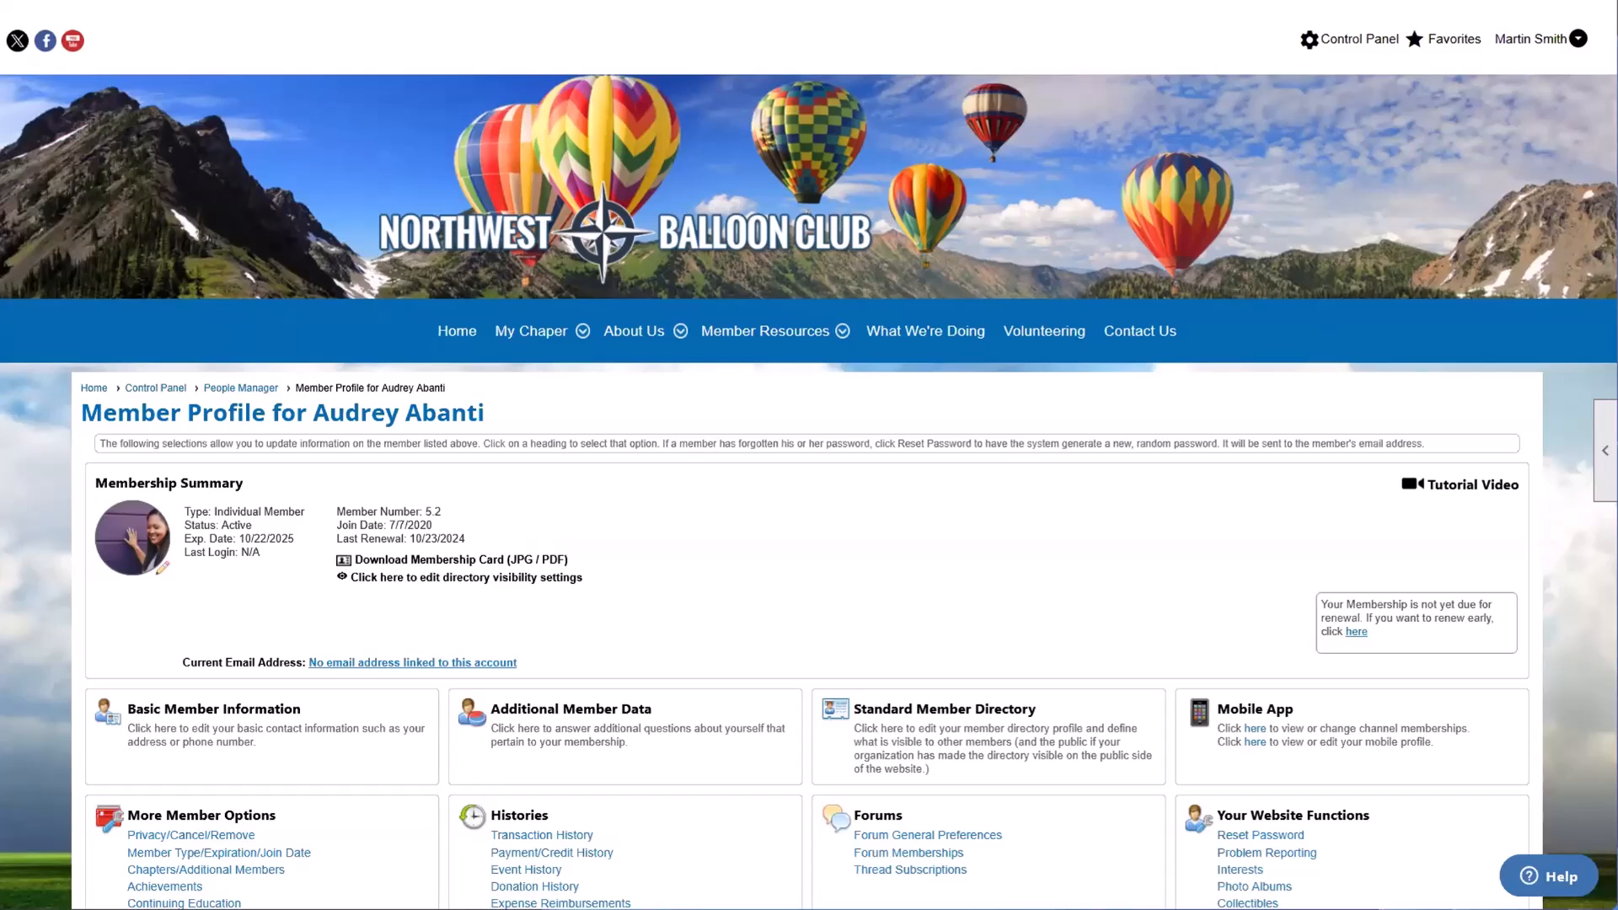
scroll(489, 705, down, 2)
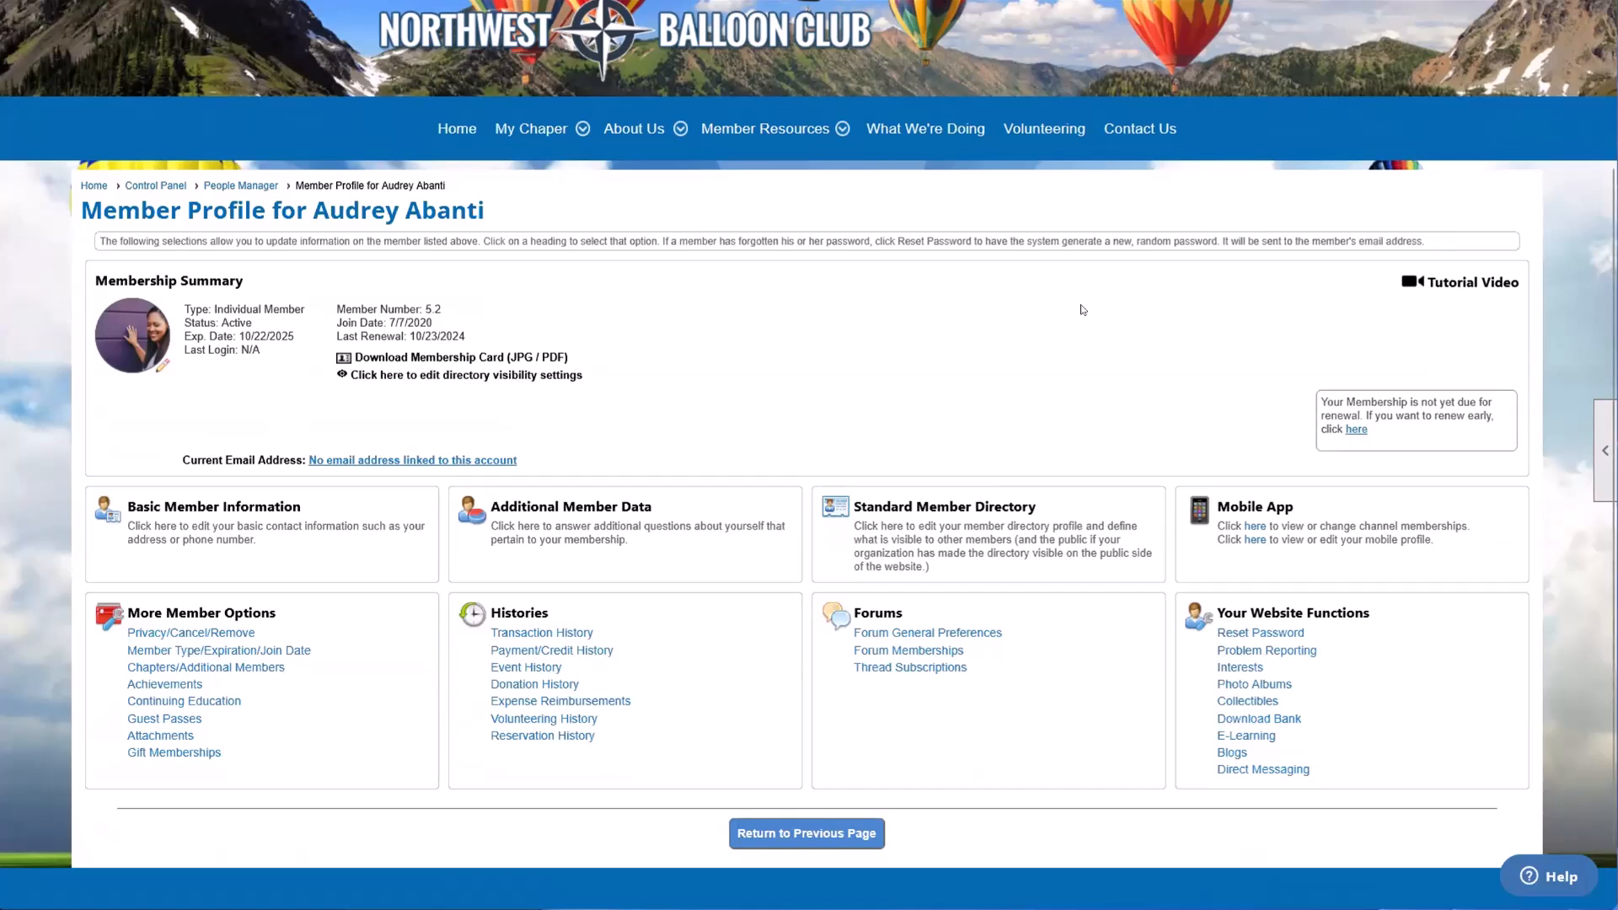
scroll(1296, 350, up, 1)
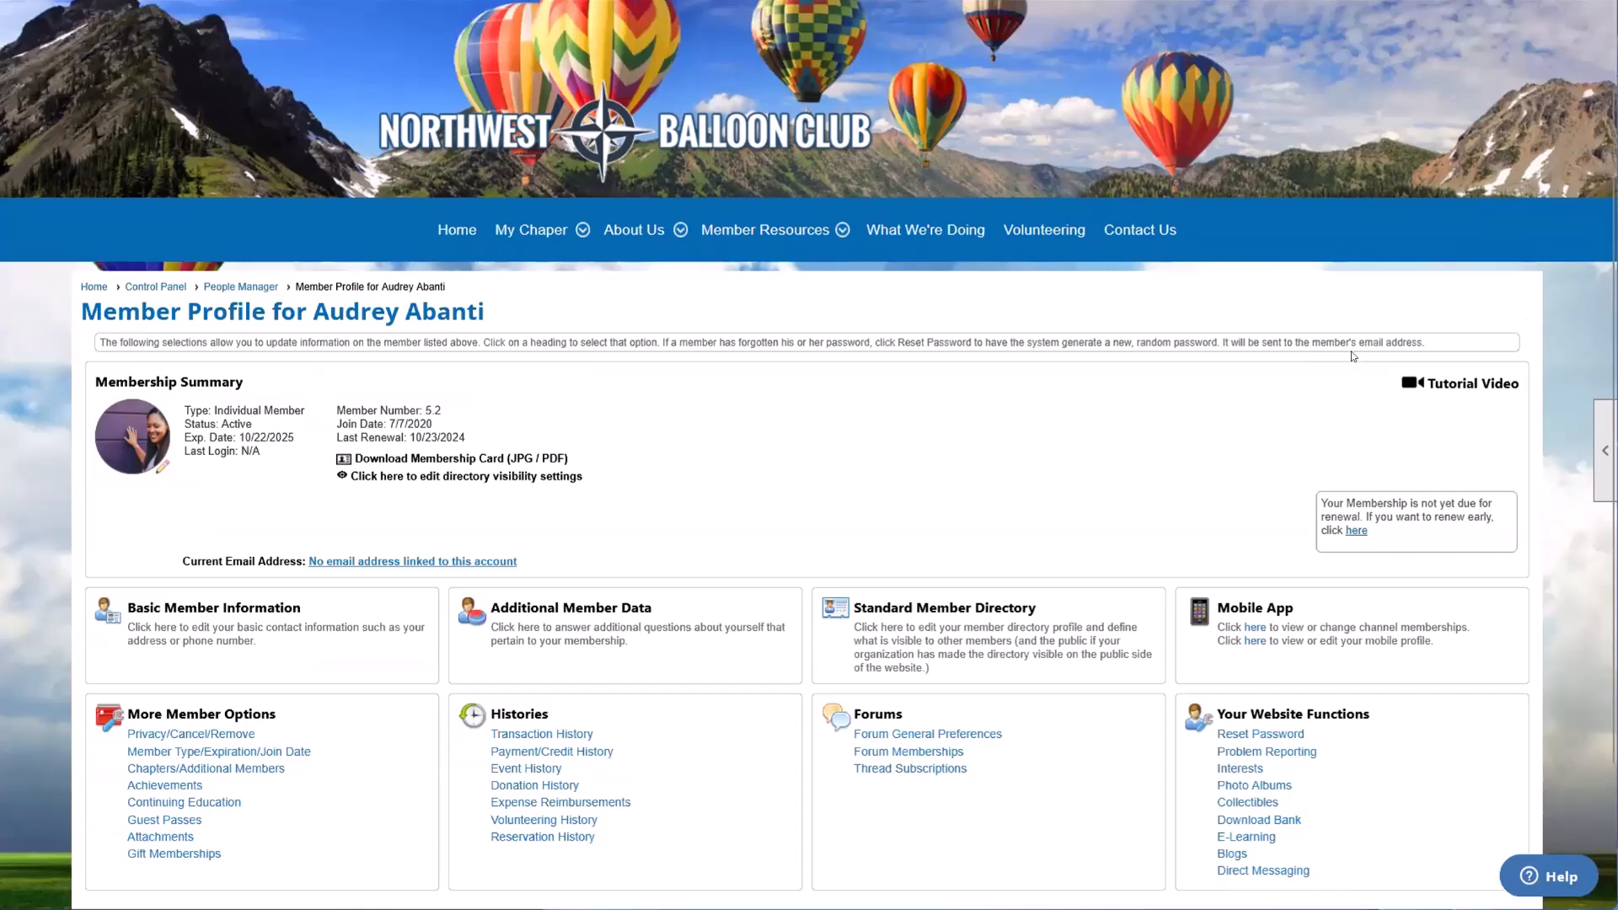
scroll(1352, 355, up, 1)
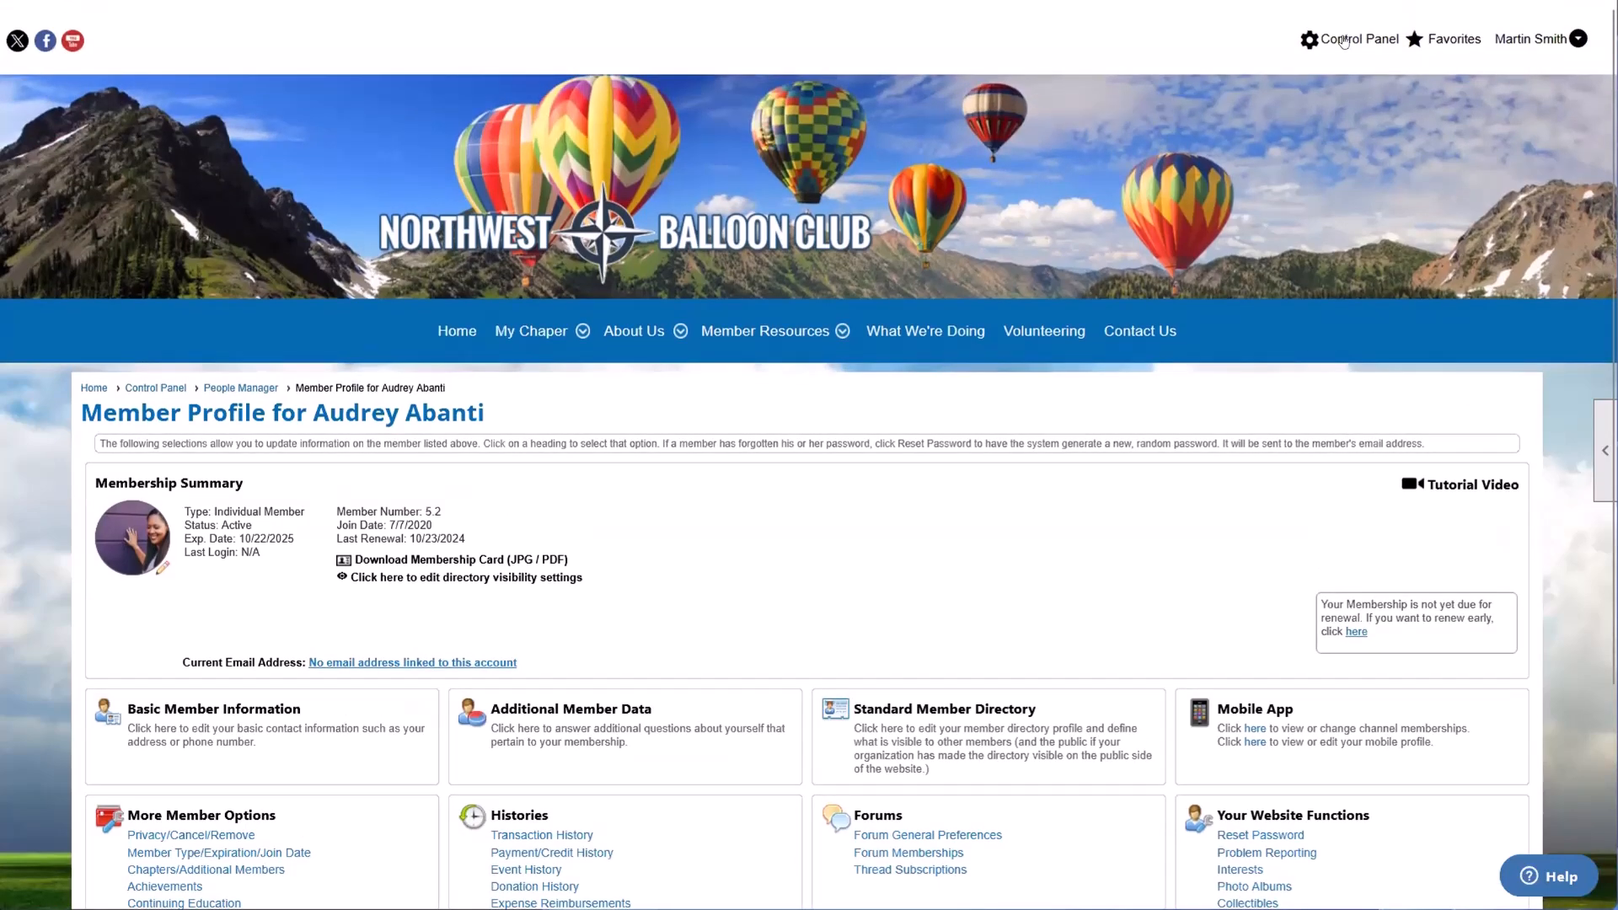
Step: Start a new emailing from the Emailing module in the Control Panel's Communications functions
click(1344, 40)
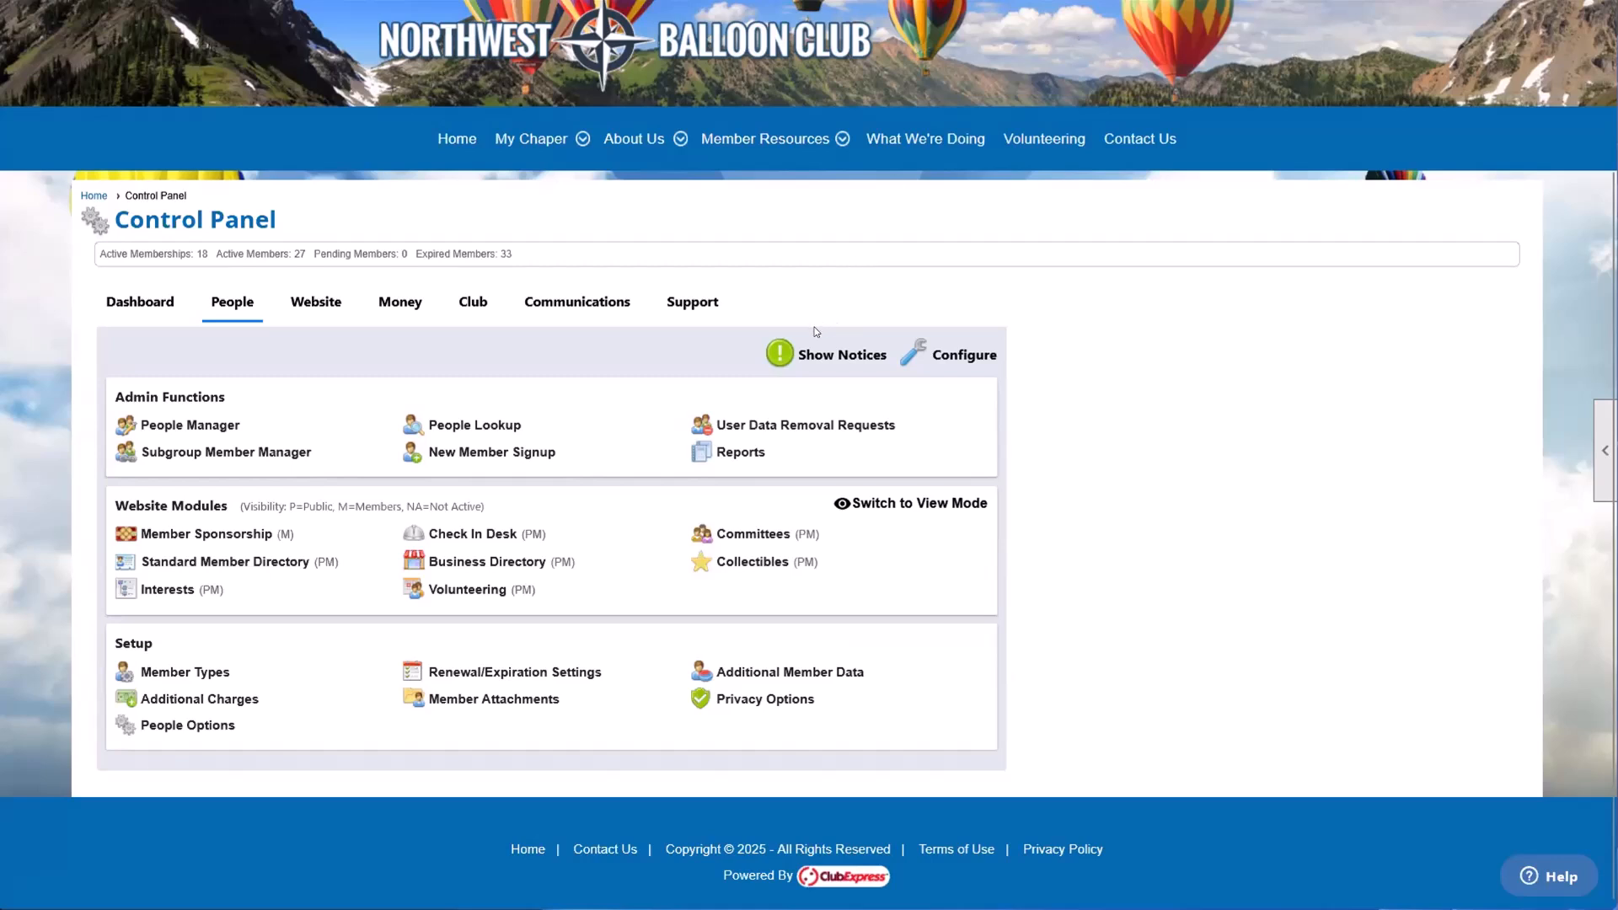
click(548, 300)
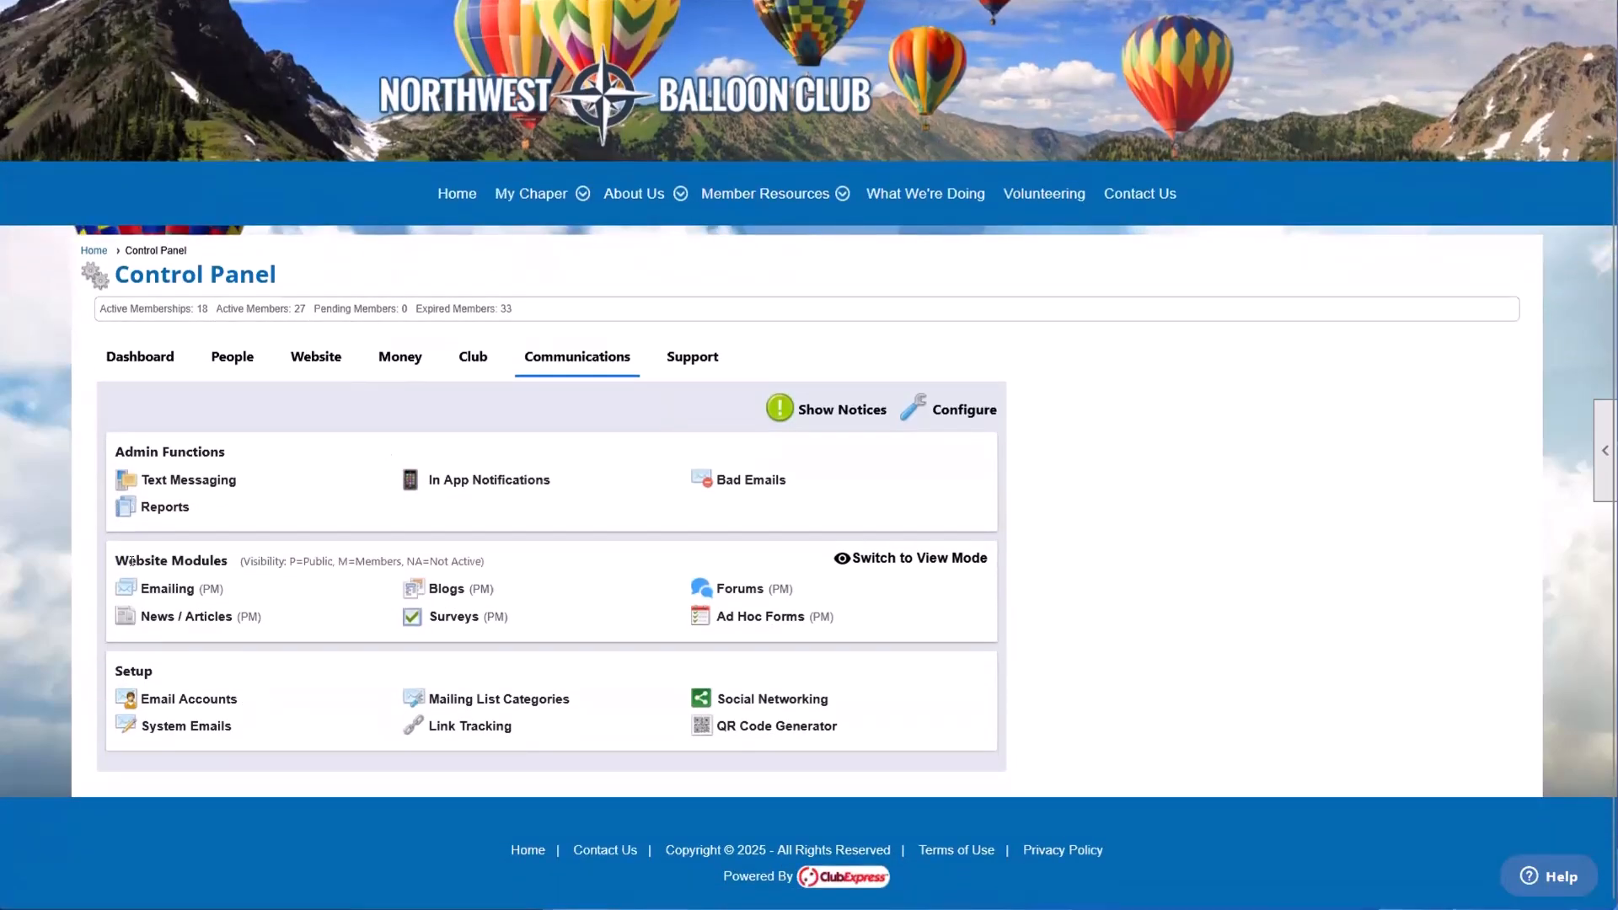
click(183, 581)
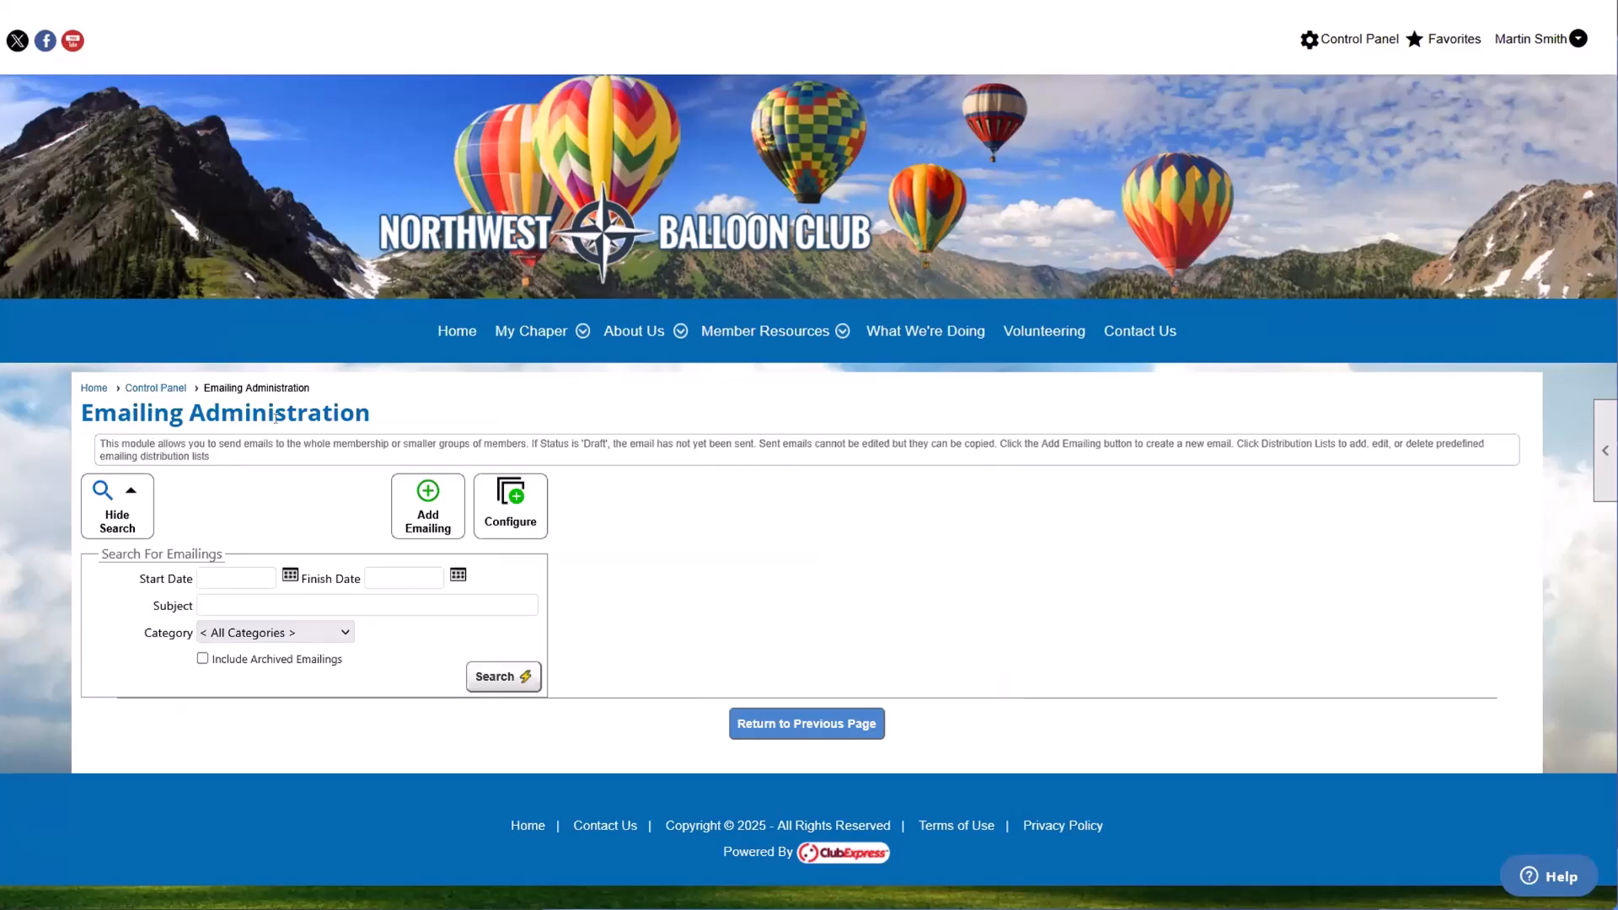
click(412, 508)
scroll(412, 510, down, 4)
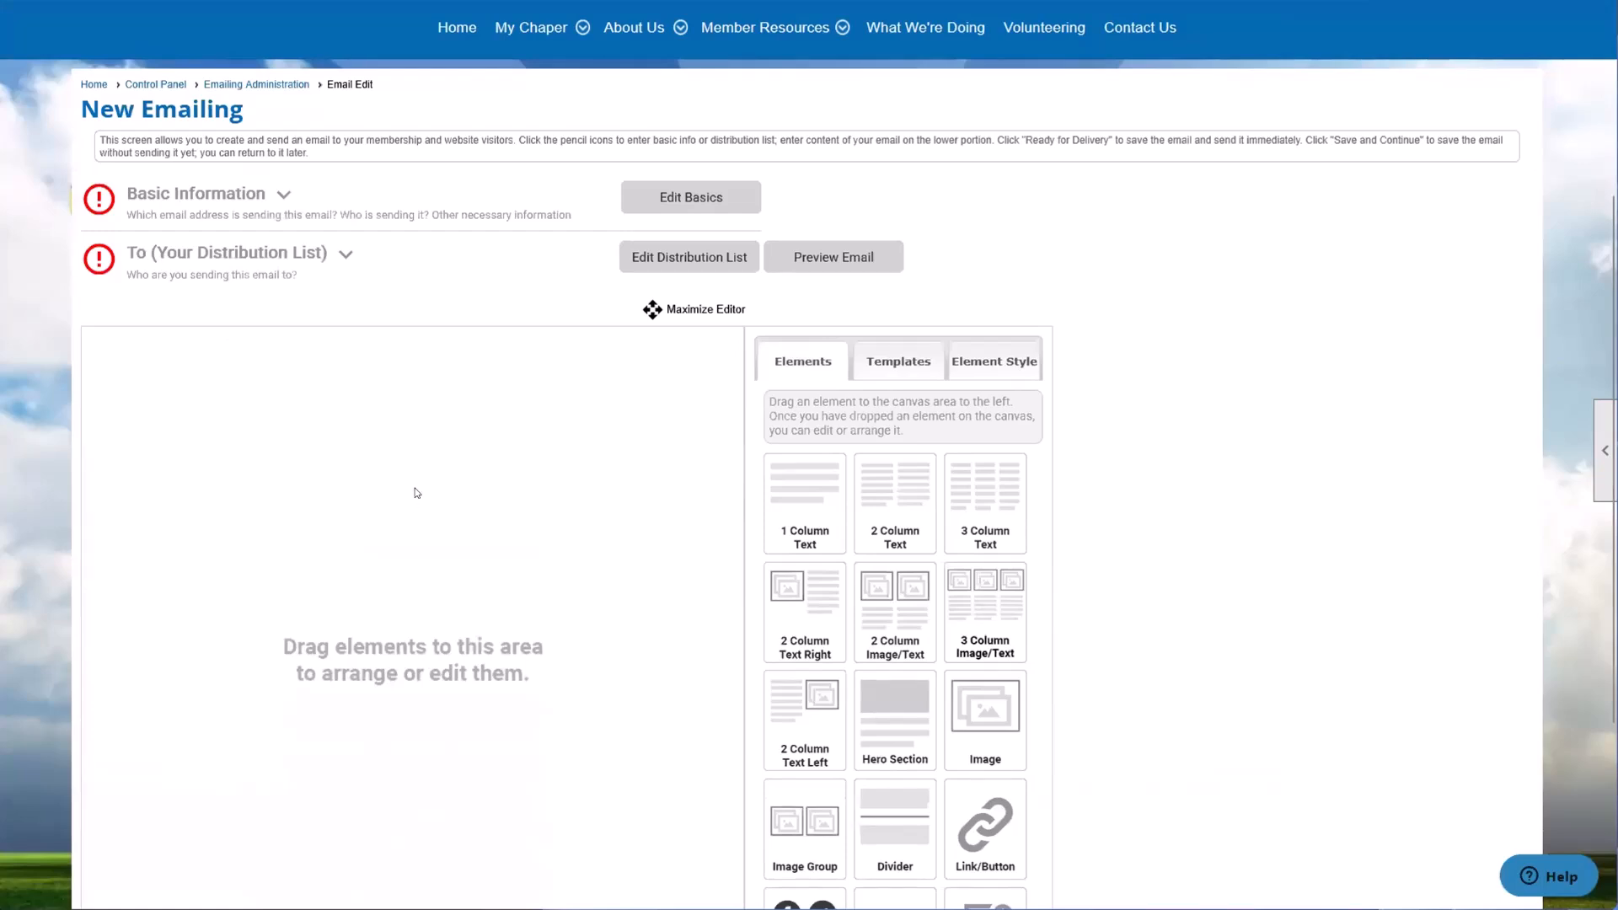
Step: Open the emailing's basic information and highlight the From Email Address and From Name values
click(642, 207)
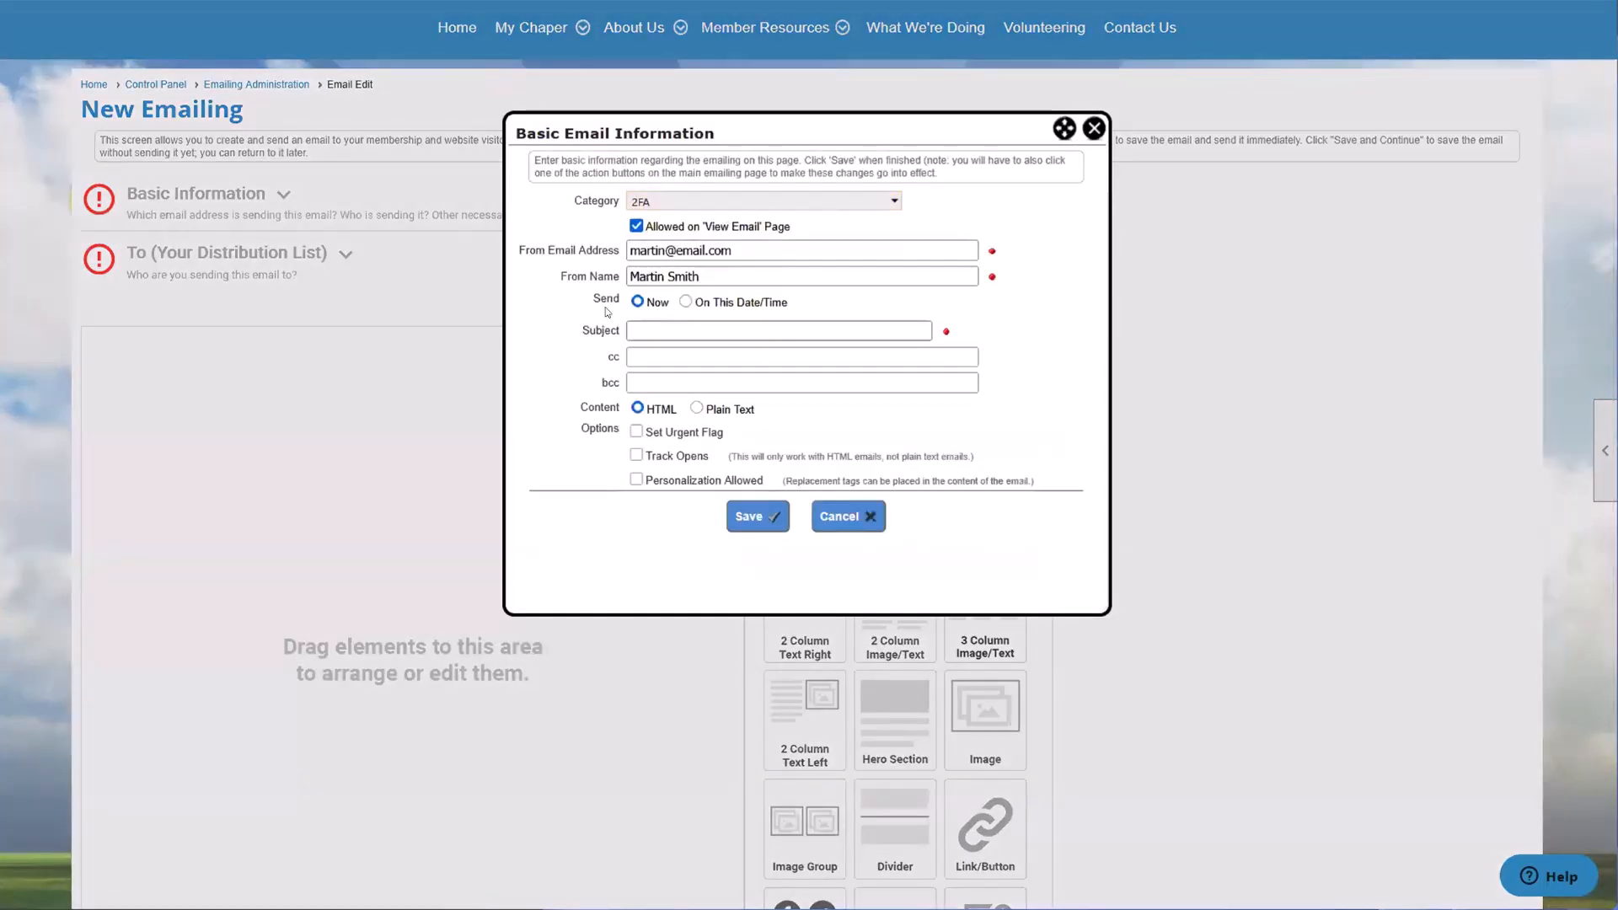
drag(733, 251, 623, 258)
click(741, 264)
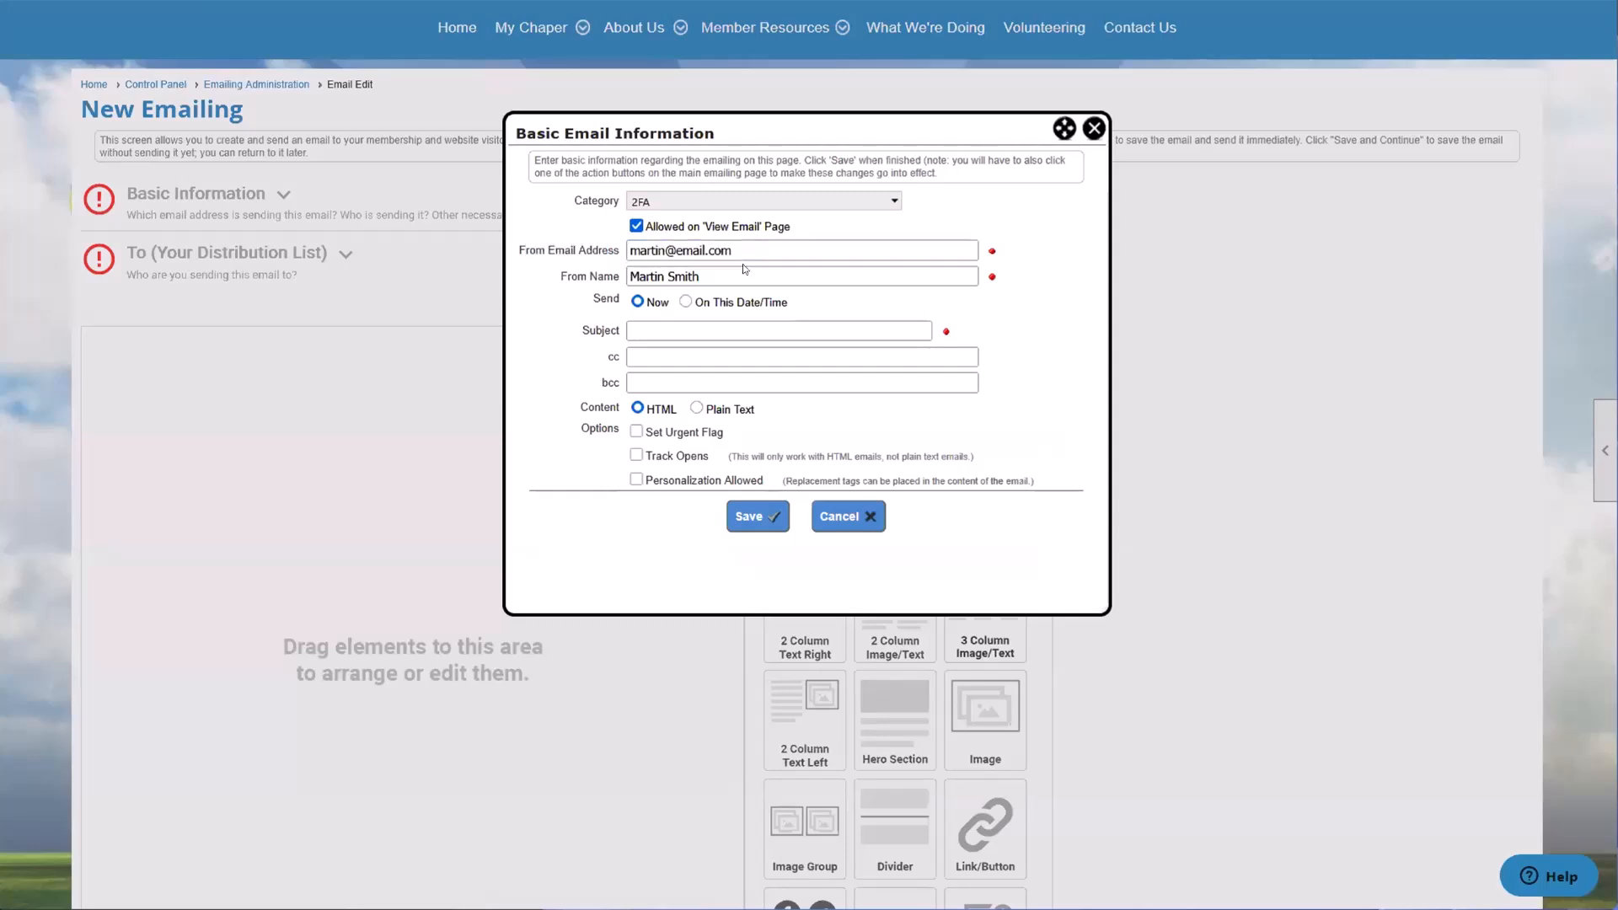
drag(668, 277, 623, 300)
click(704, 276)
Step: Show the scheduled On This Date/Time sending option, set sending back to Now and enter the subject "Any Subject"
click(685, 301)
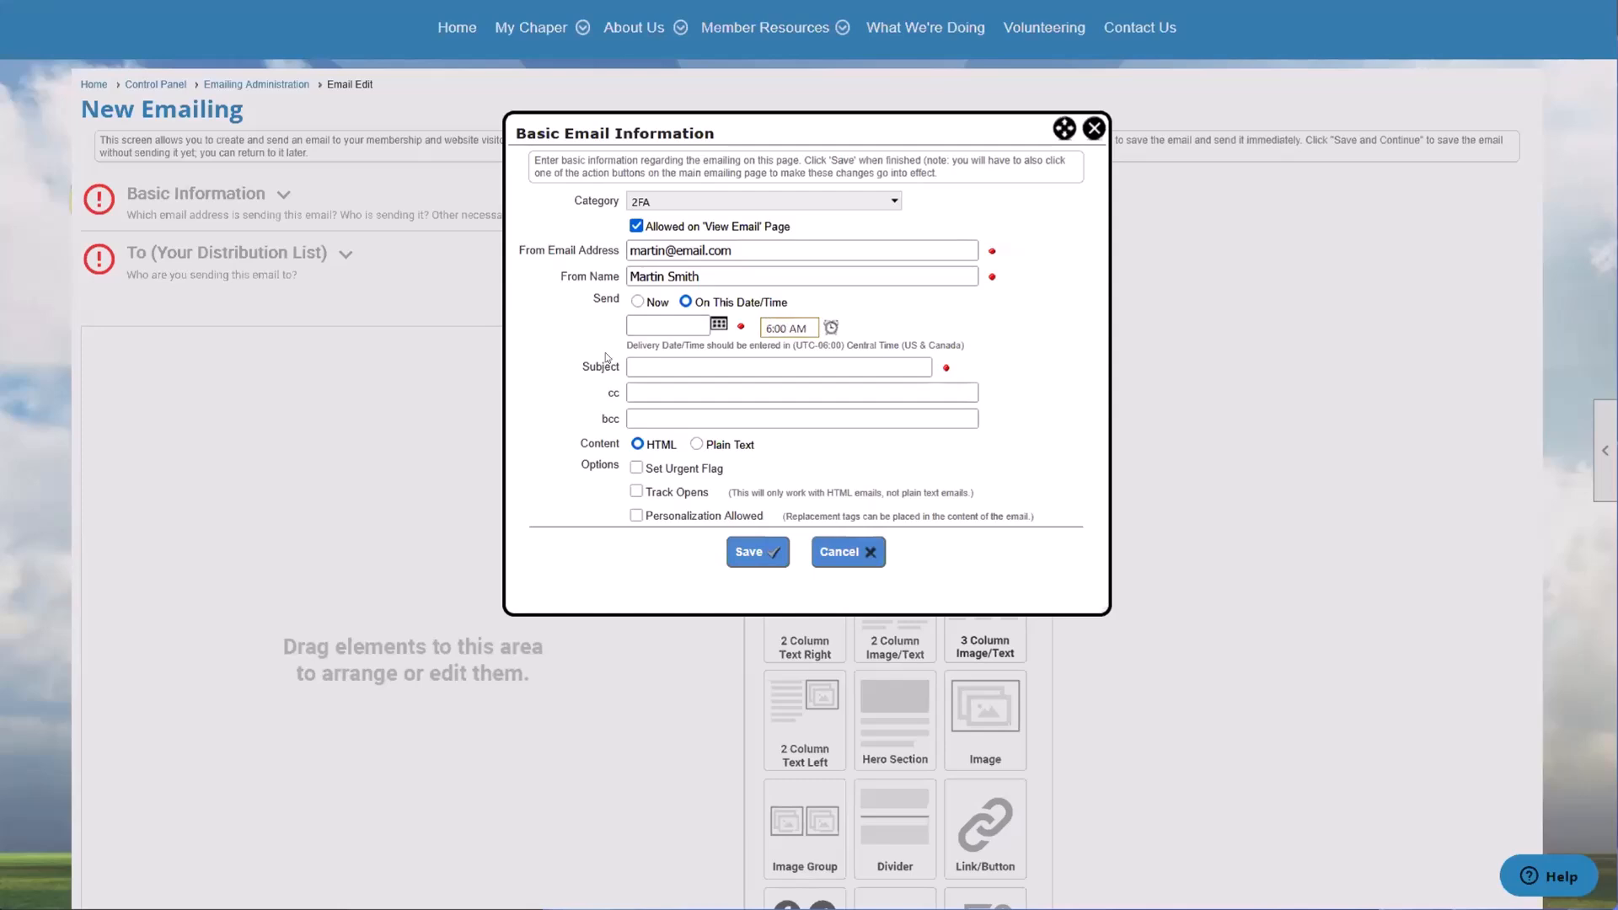
click(637, 301)
click(639, 330)
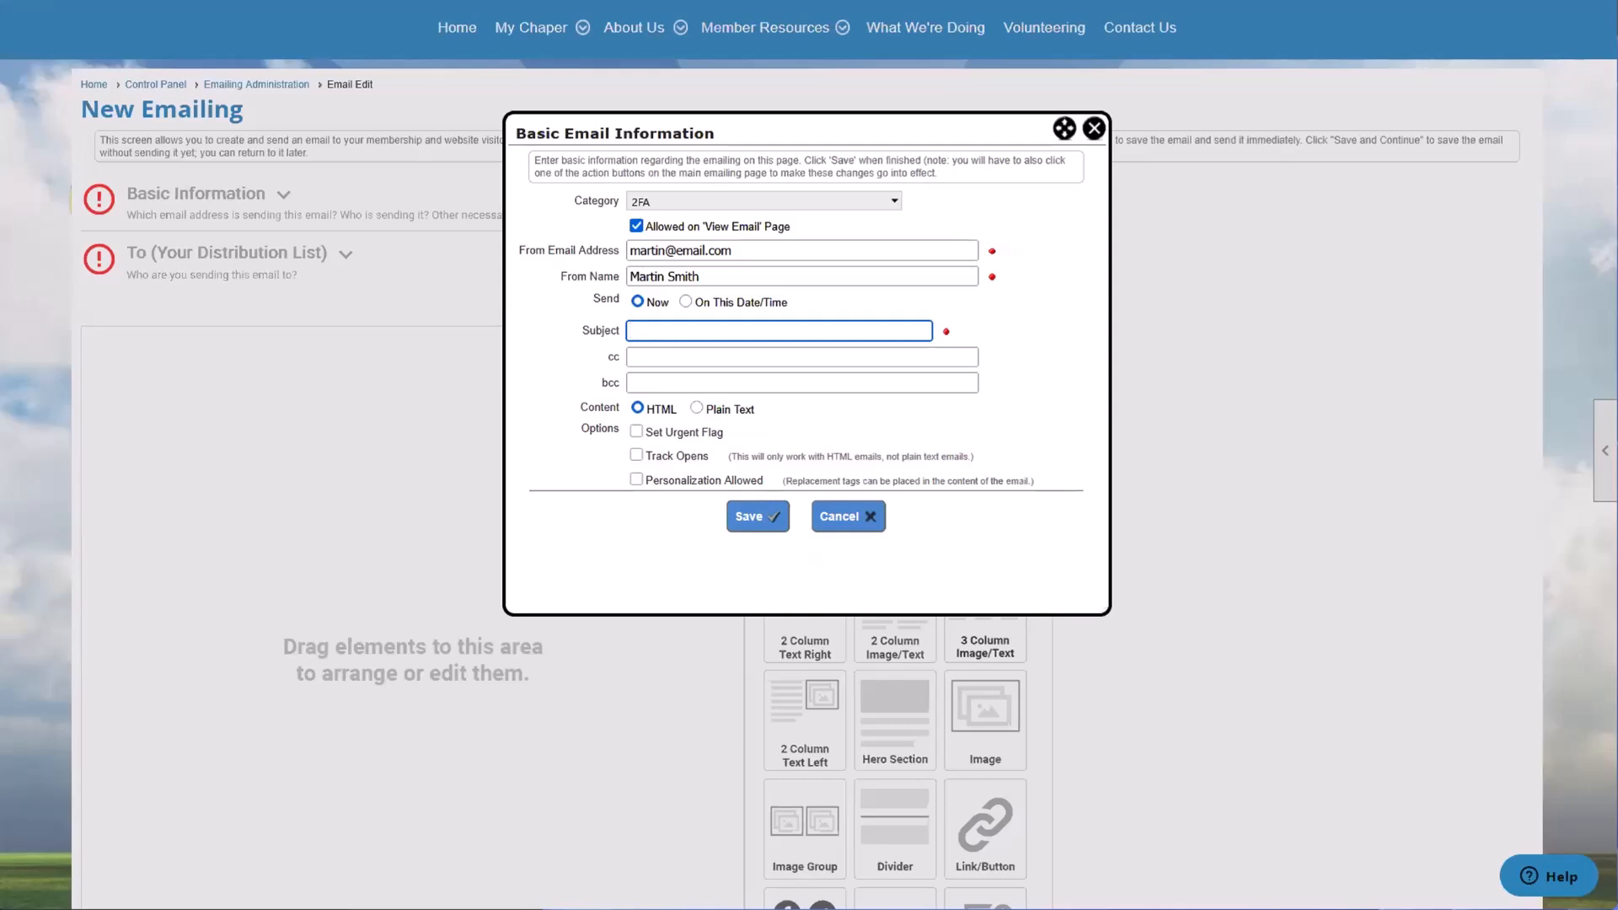
text(Any Subject)
Step: Point out the cc and bcc fields and highlight the HTML content format
mouse_move(595, 358)
mouse_down()
mouse_move(661, 354)
mouse_move(614, 384)
mouse_up()
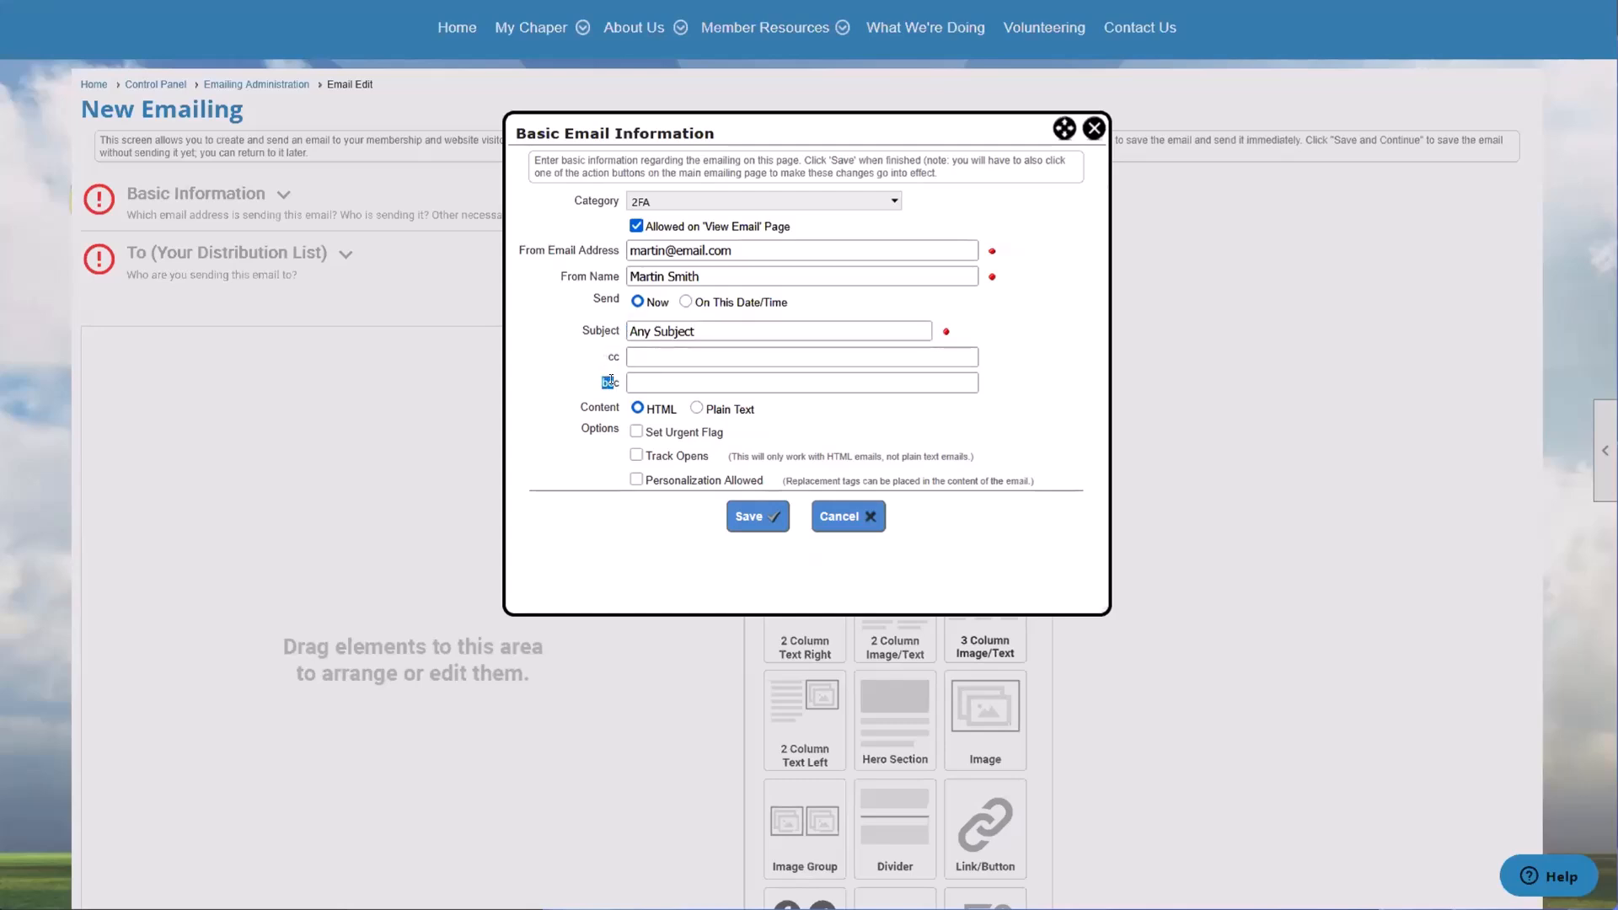
click(597, 361)
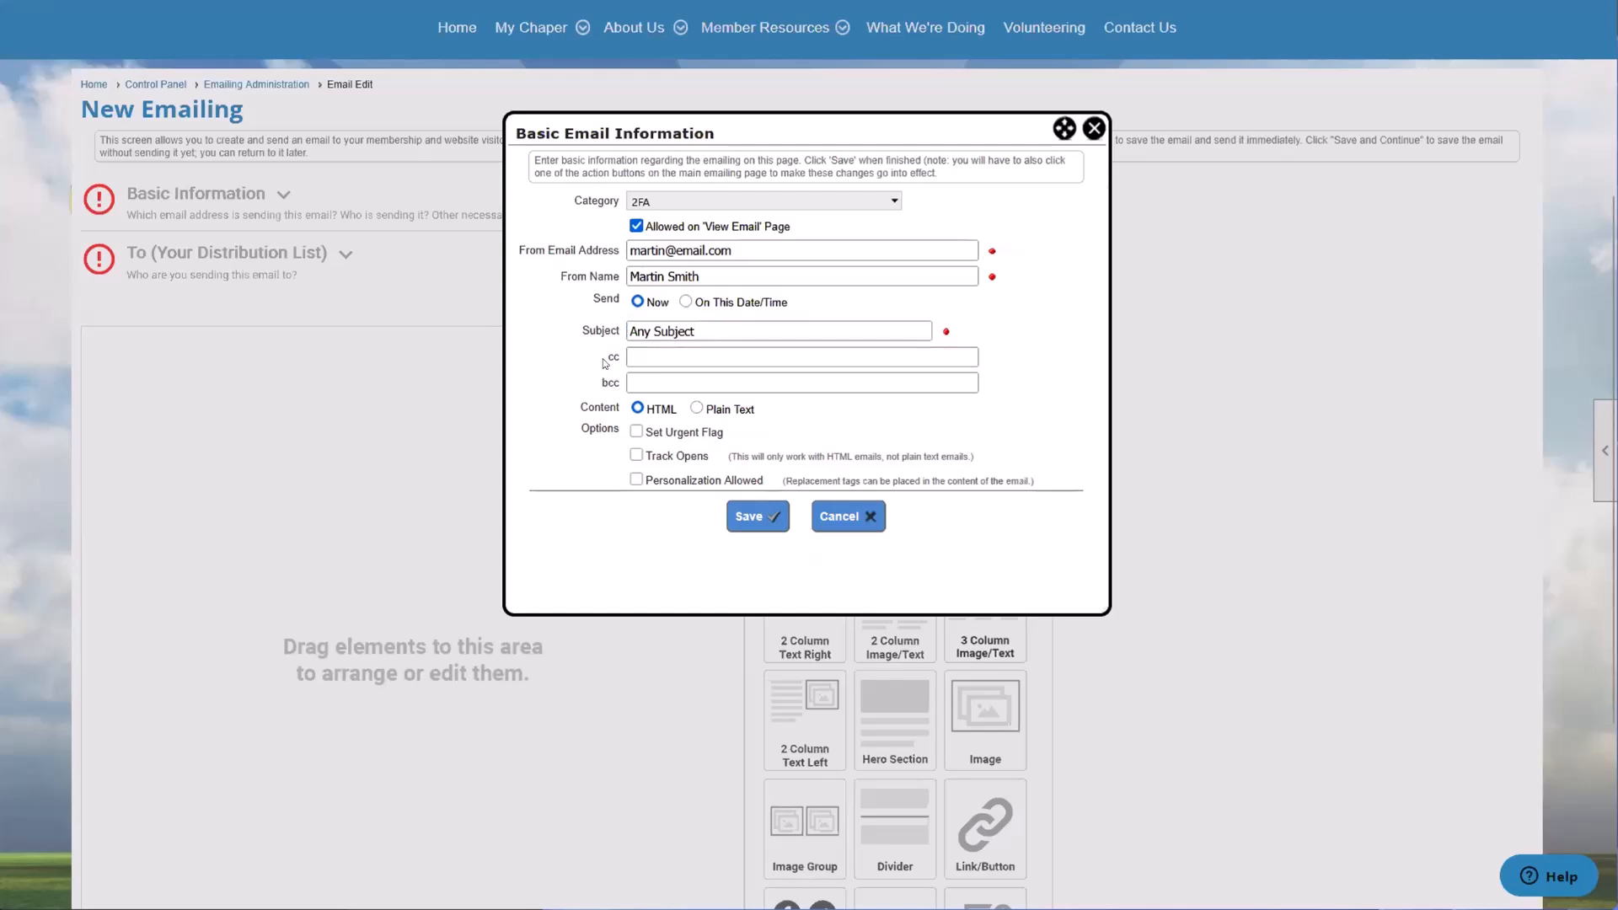
drag(581, 382, 603, 383)
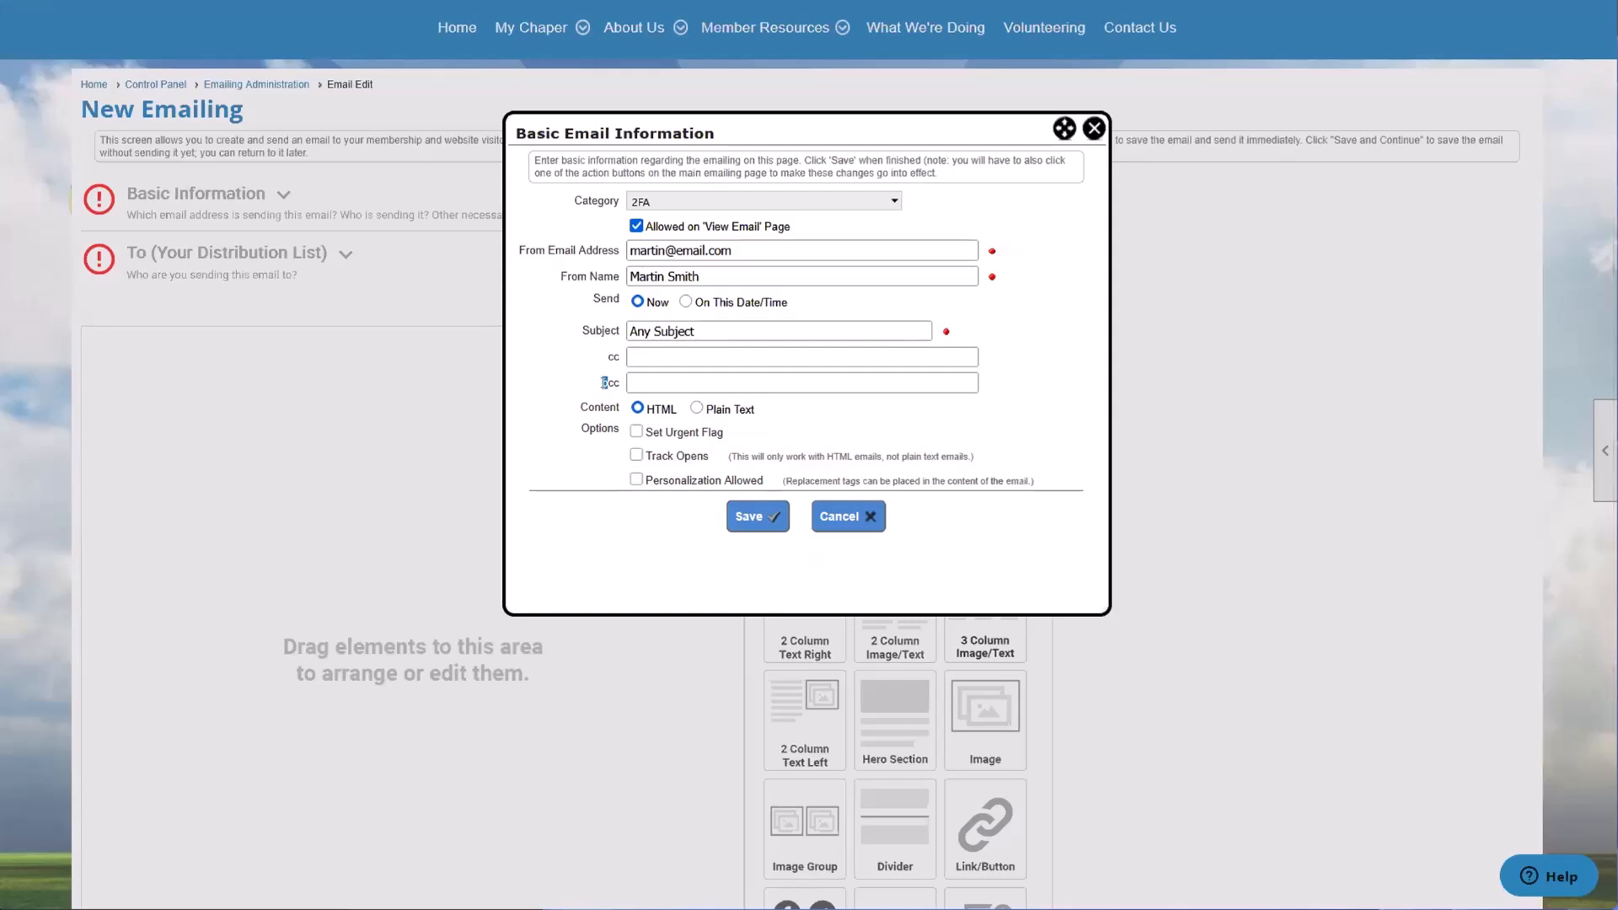
click(611, 373)
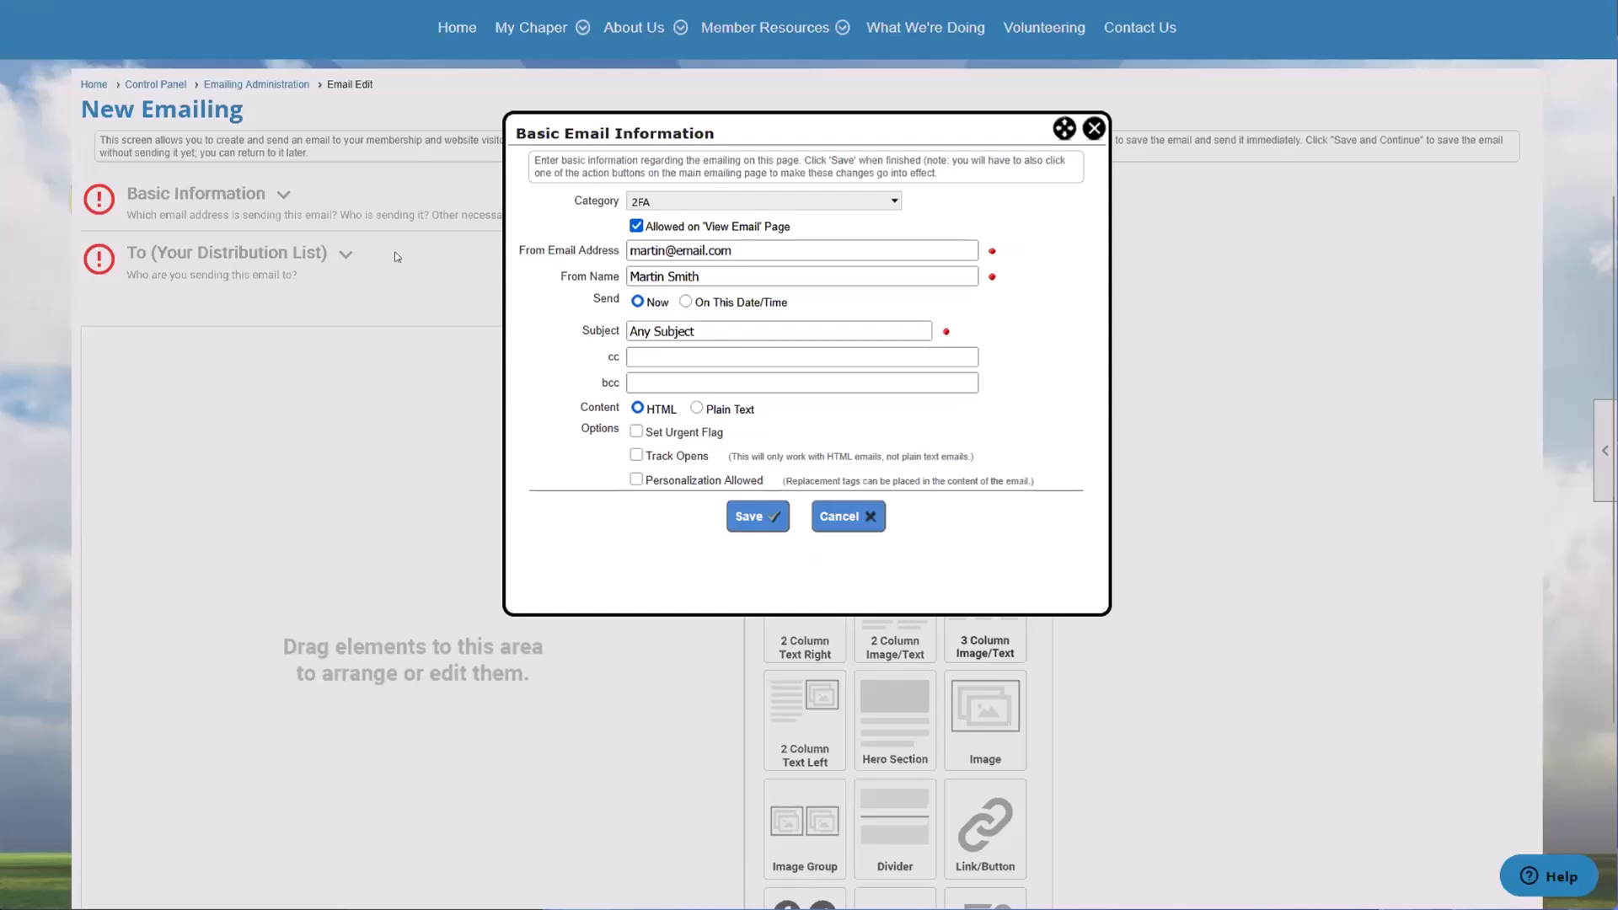
drag(579, 406, 679, 413)
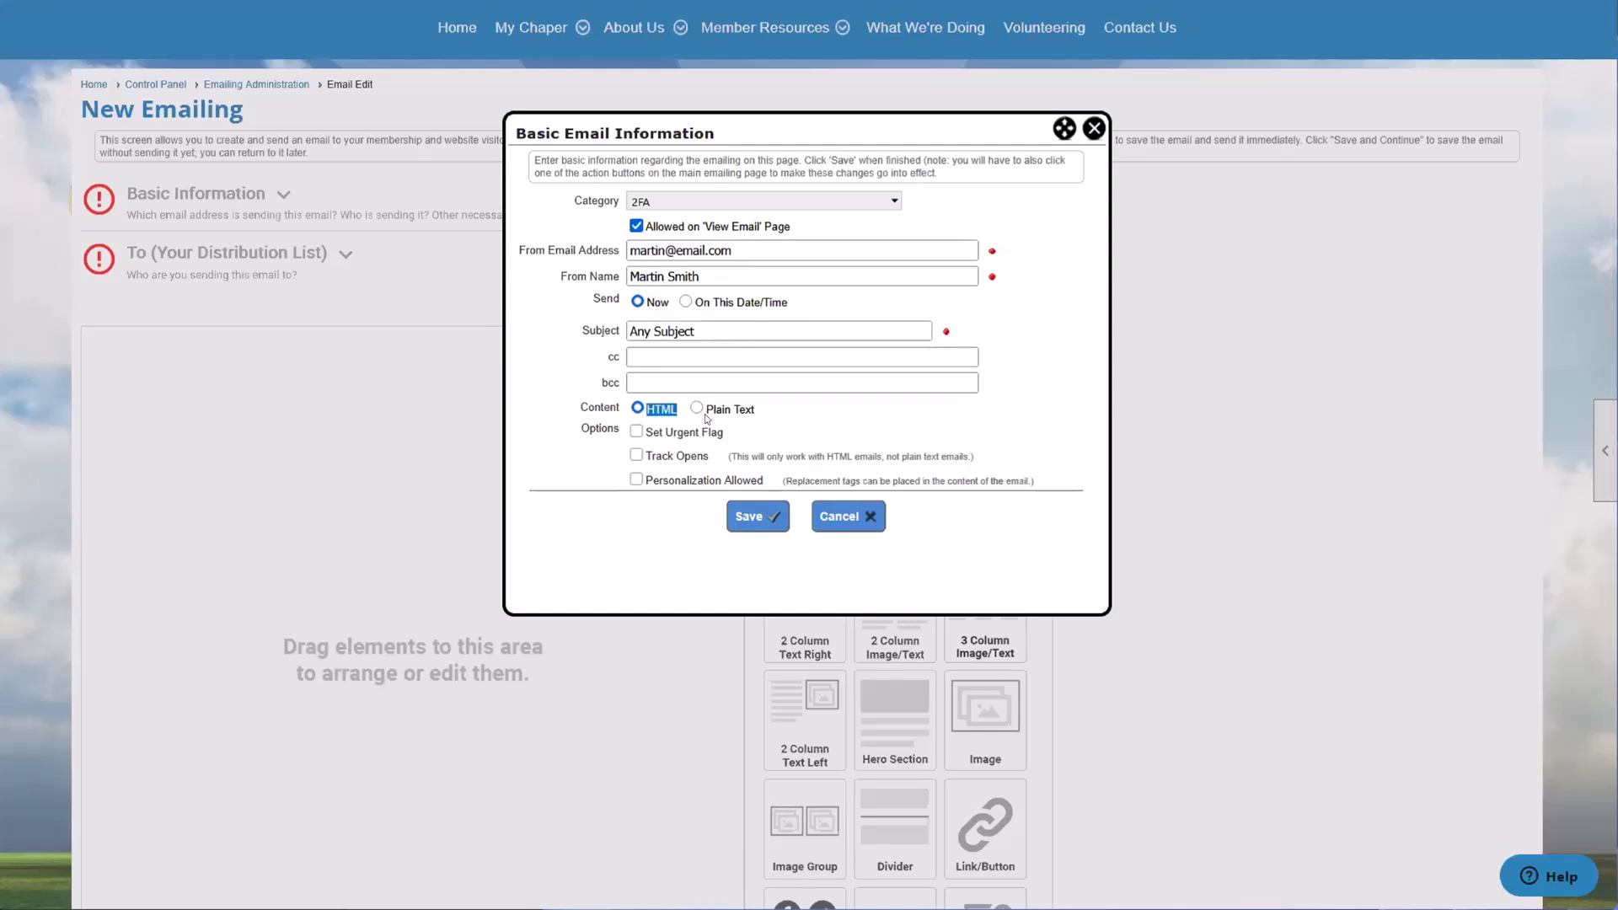
click(781, 412)
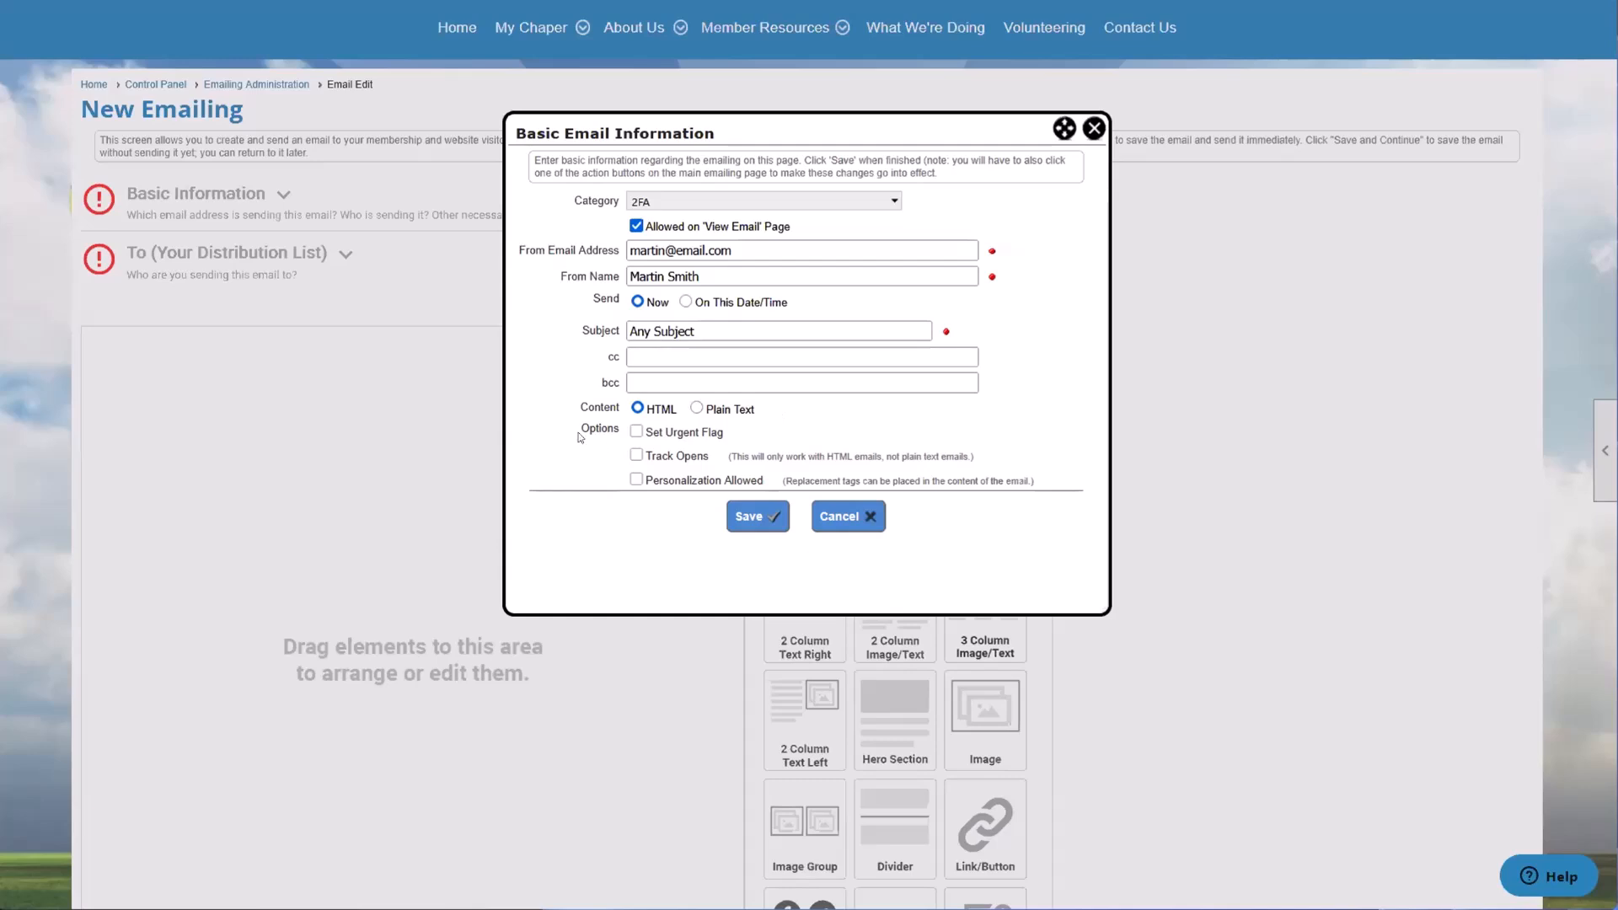
Step: Try out the Set Urgent Flag, Track Opens and Personalization Allowed options, then switch them all off again
drag(582, 435, 641, 426)
click(663, 434)
click(664, 457)
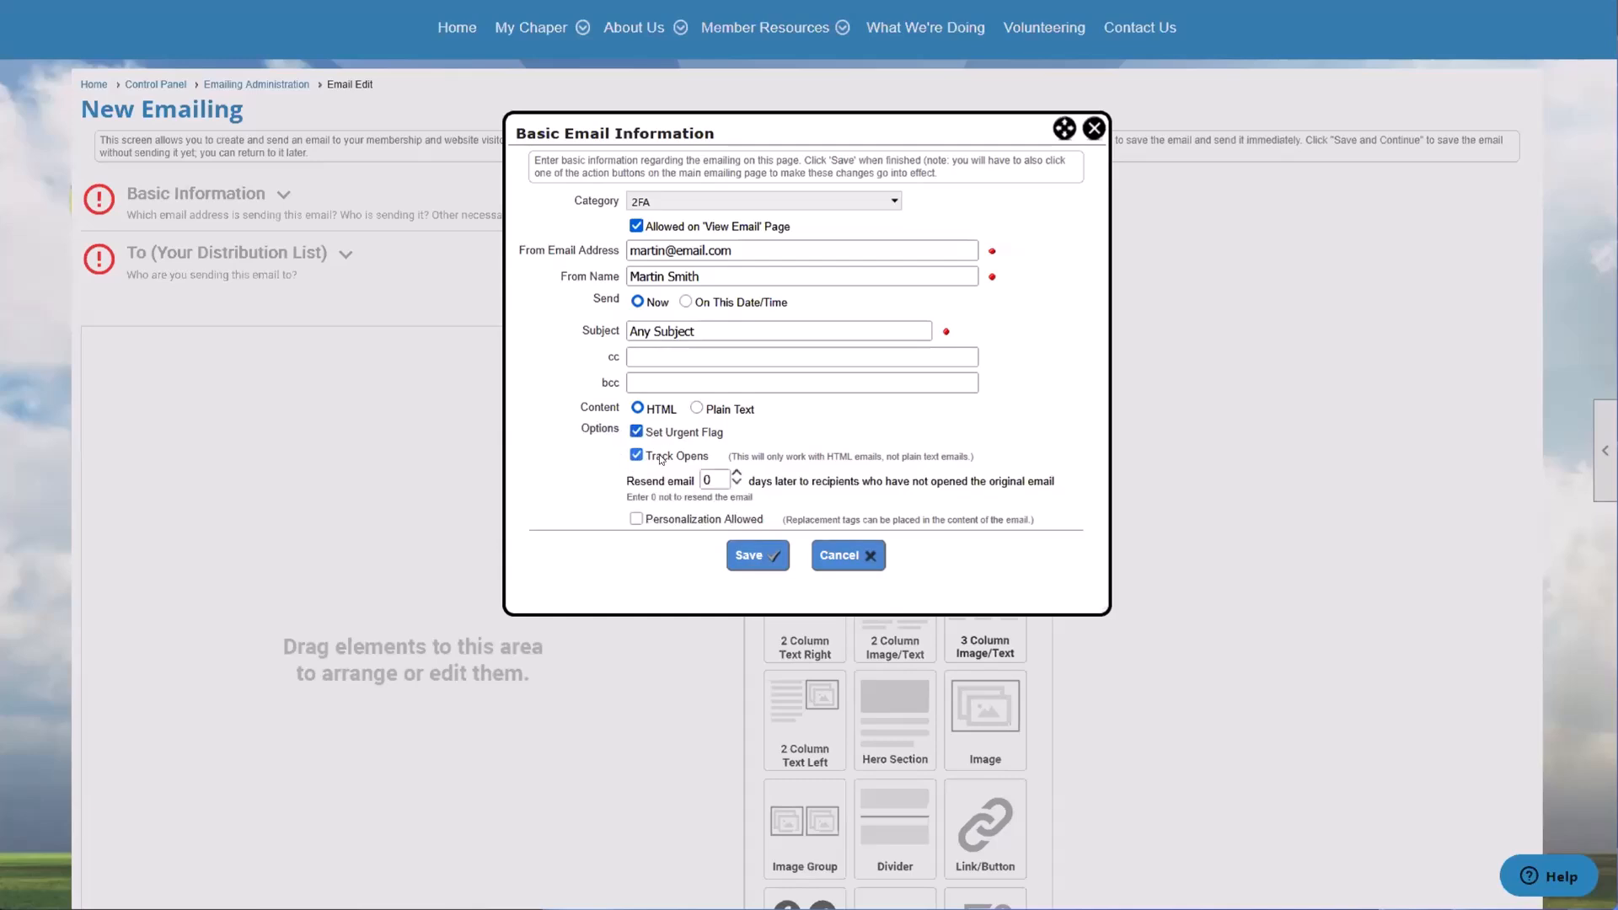
click(665, 520)
click(642, 431)
click(660, 457)
click(662, 481)
drag(740, 436, 645, 447)
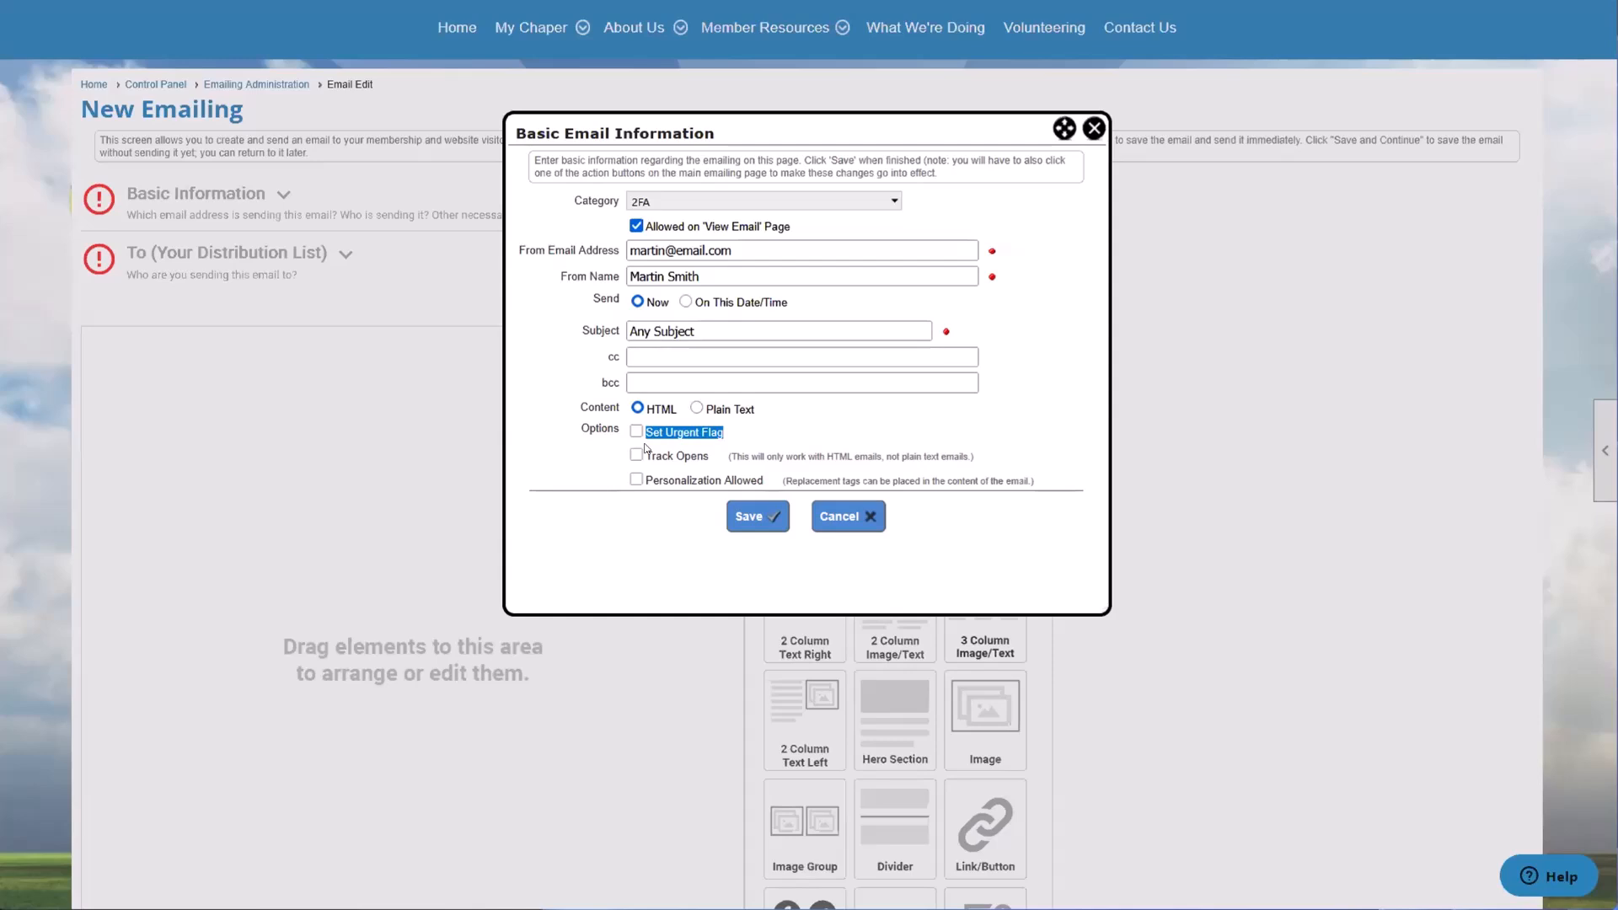
click(636, 433)
click(637, 433)
Step: Enable Track Opens, highlight its explanatory text and try increasing the days before resending to recipients who have not opened the email
click(636, 456)
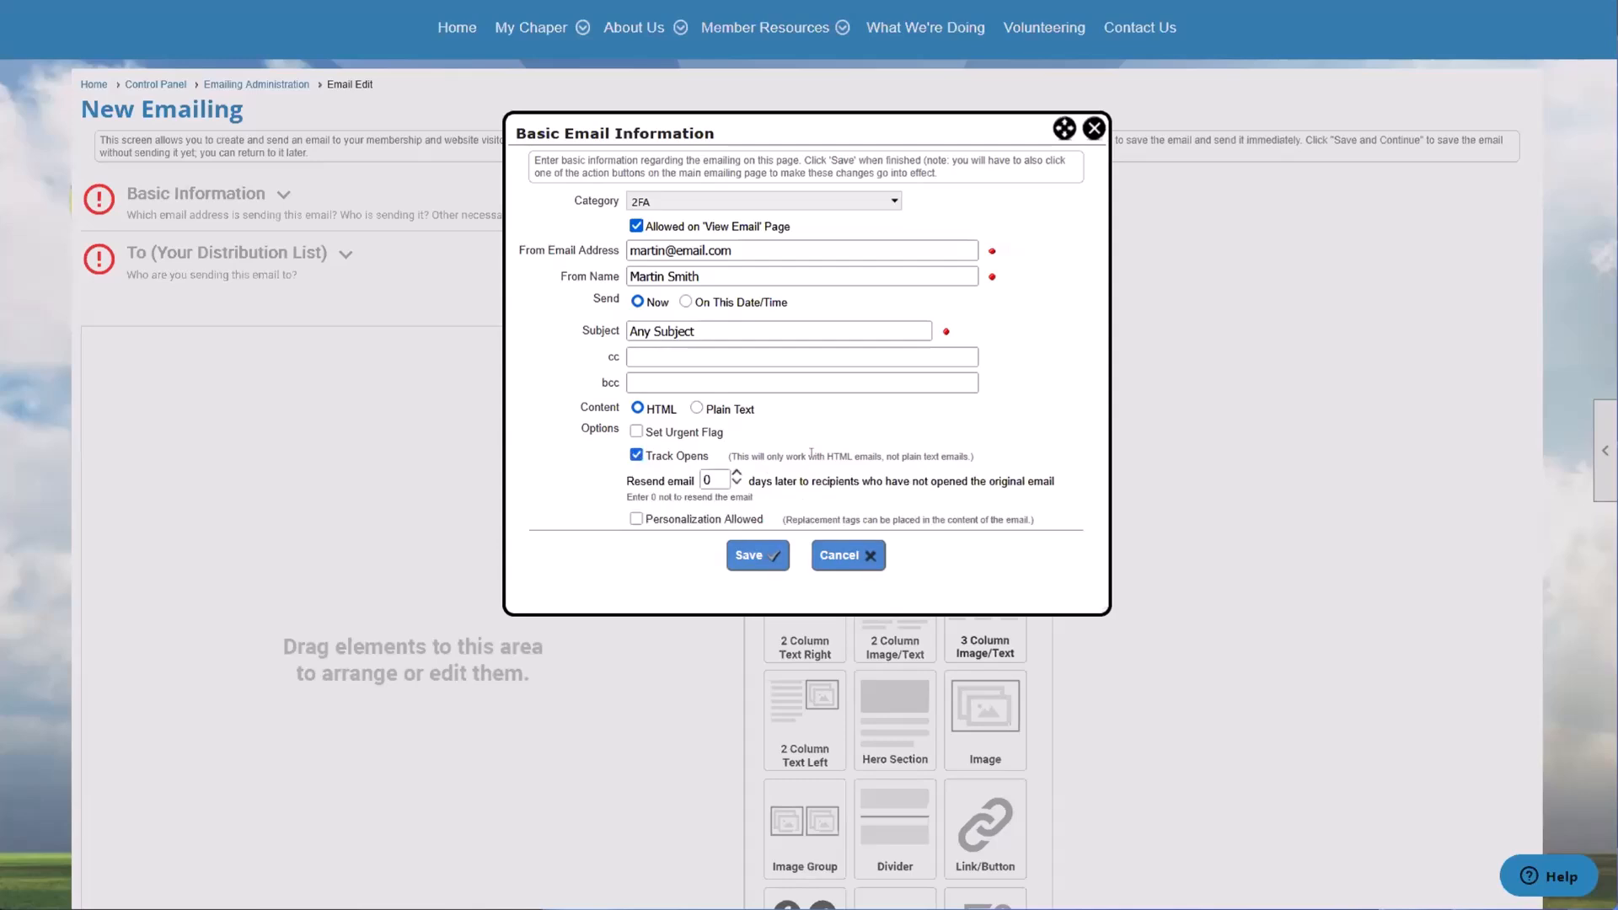
drag(814, 458, 931, 461)
click(930, 462)
drag(625, 484, 692, 481)
click(694, 482)
click(736, 474)
click(736, 474)
drag(748, 481, 966, 481)
click(960, 482)
Step: Set the resend interval to 0 days and highlight the note about not resending the email
click(708, 478)
drag(713, 479, 694, 477)
text(0)
click(775, 477)
drag(625, 499, 752, 503)
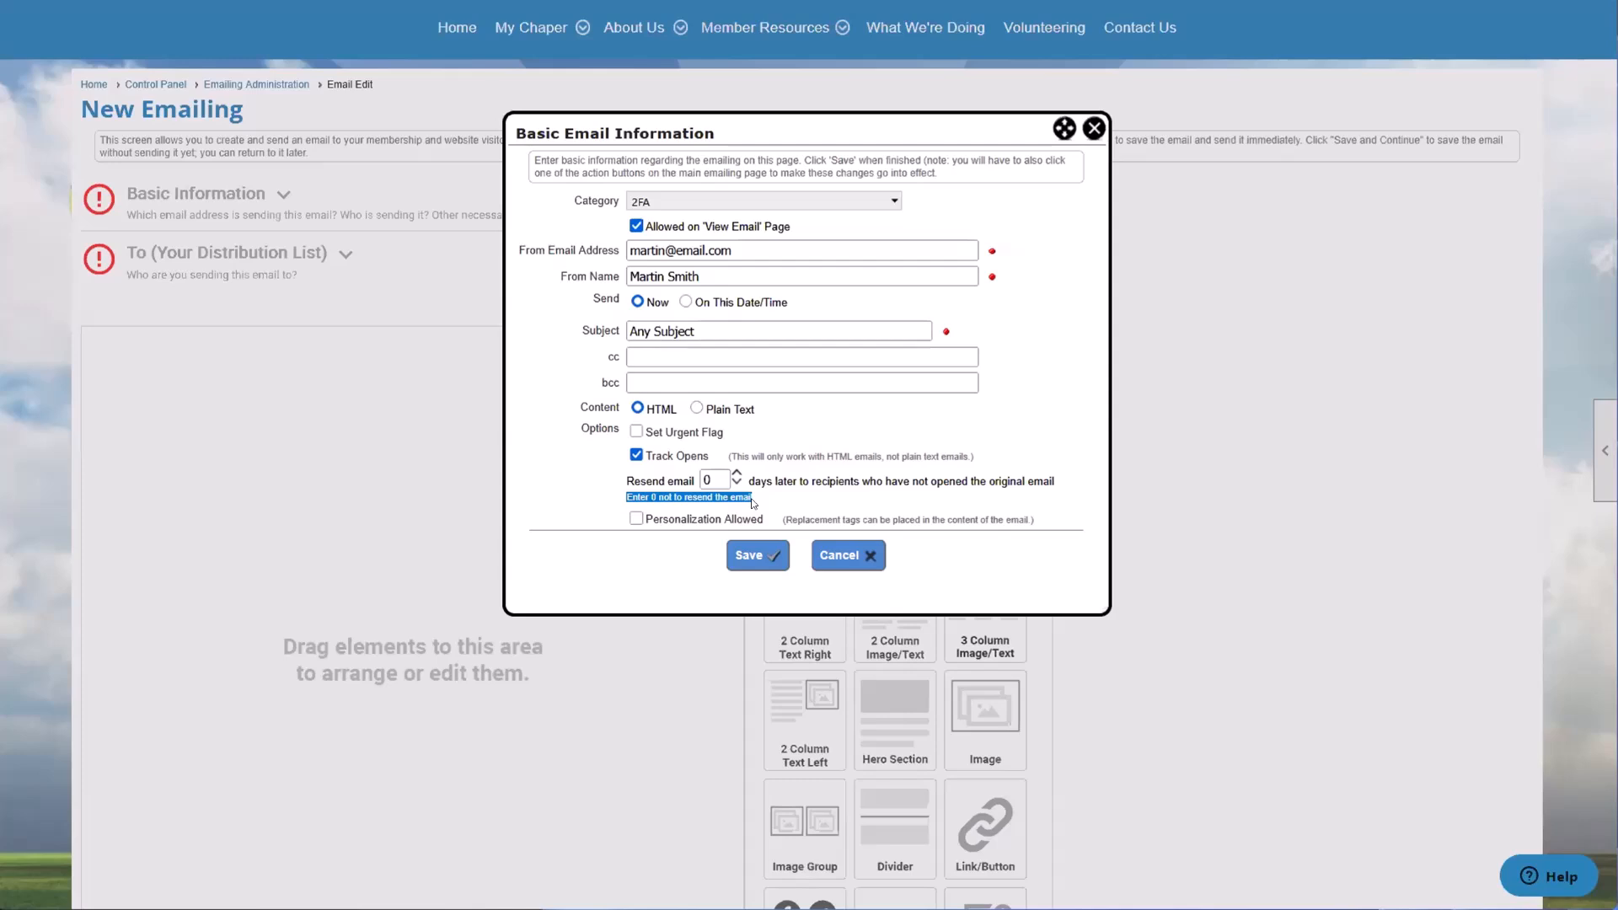
click(771, 503)
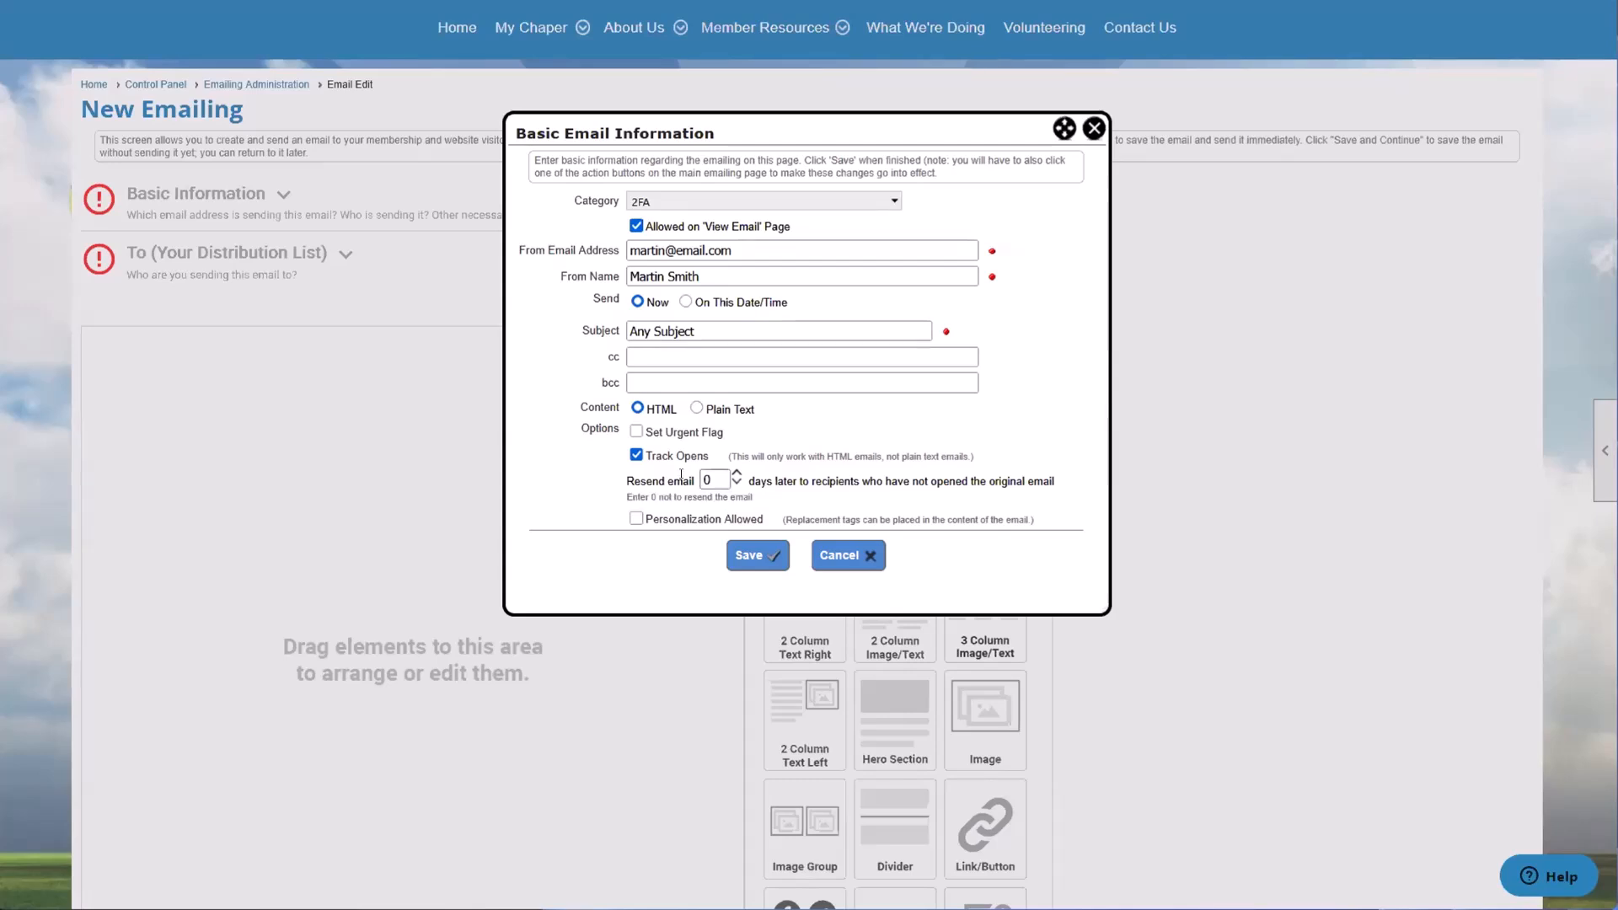
Step: Allow personalization in the emailing and save the basic email information
click(639, 520)
click(769, 556)
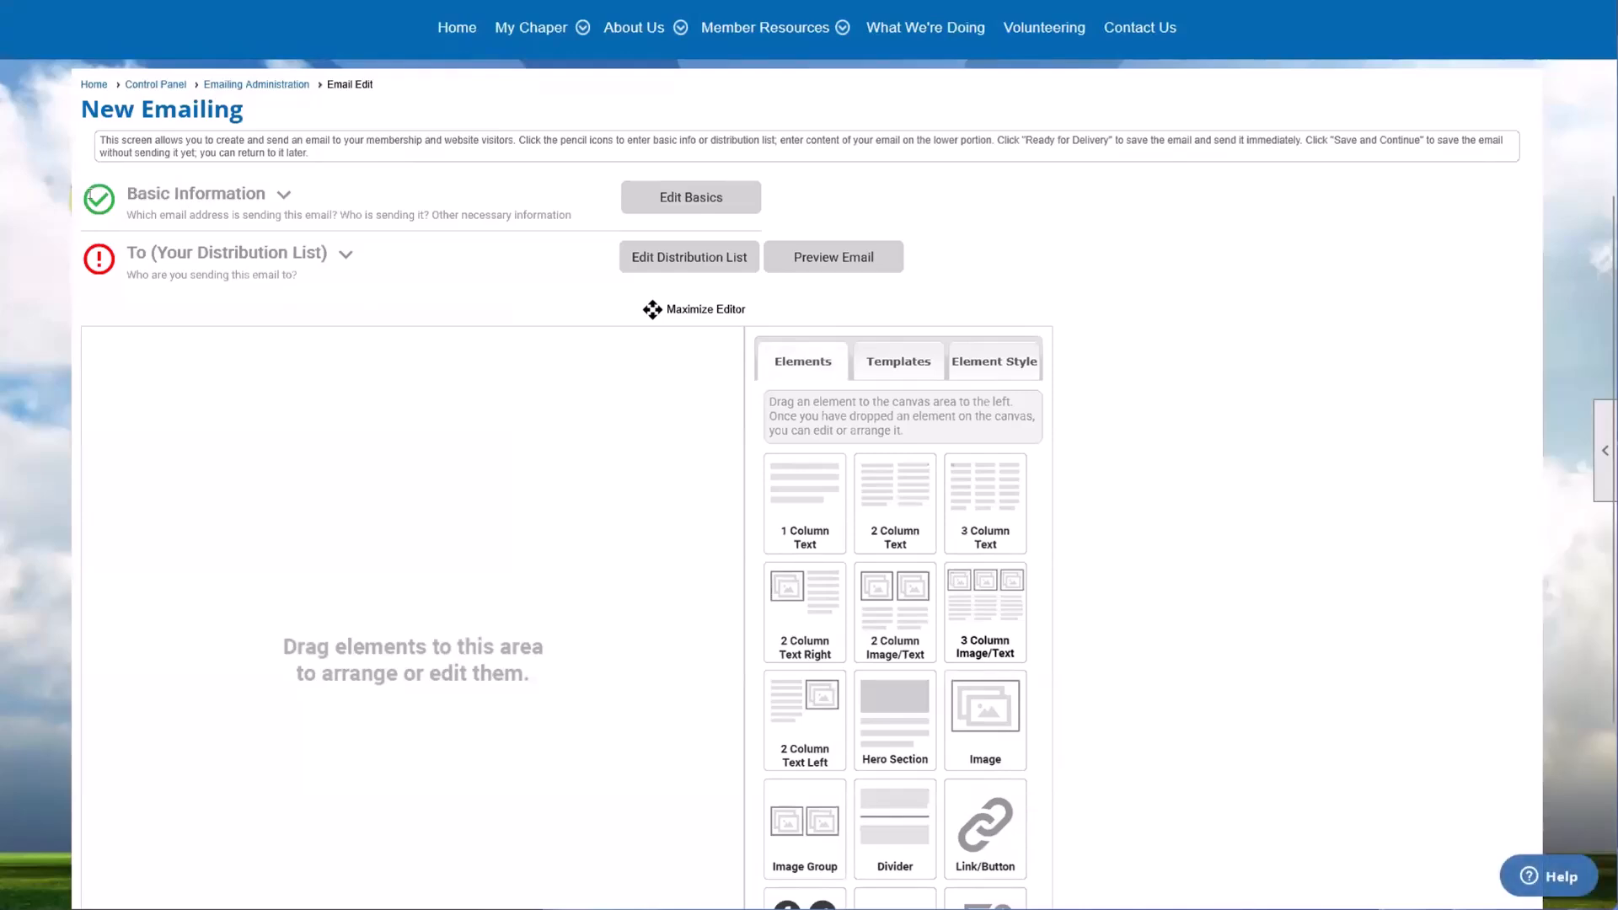
Step: Edit the emailing's distribution list and choose to create a new list or select recipients without using a list
drag(58, 221, 112, 357)
click(338, 308)
click(683, 270)
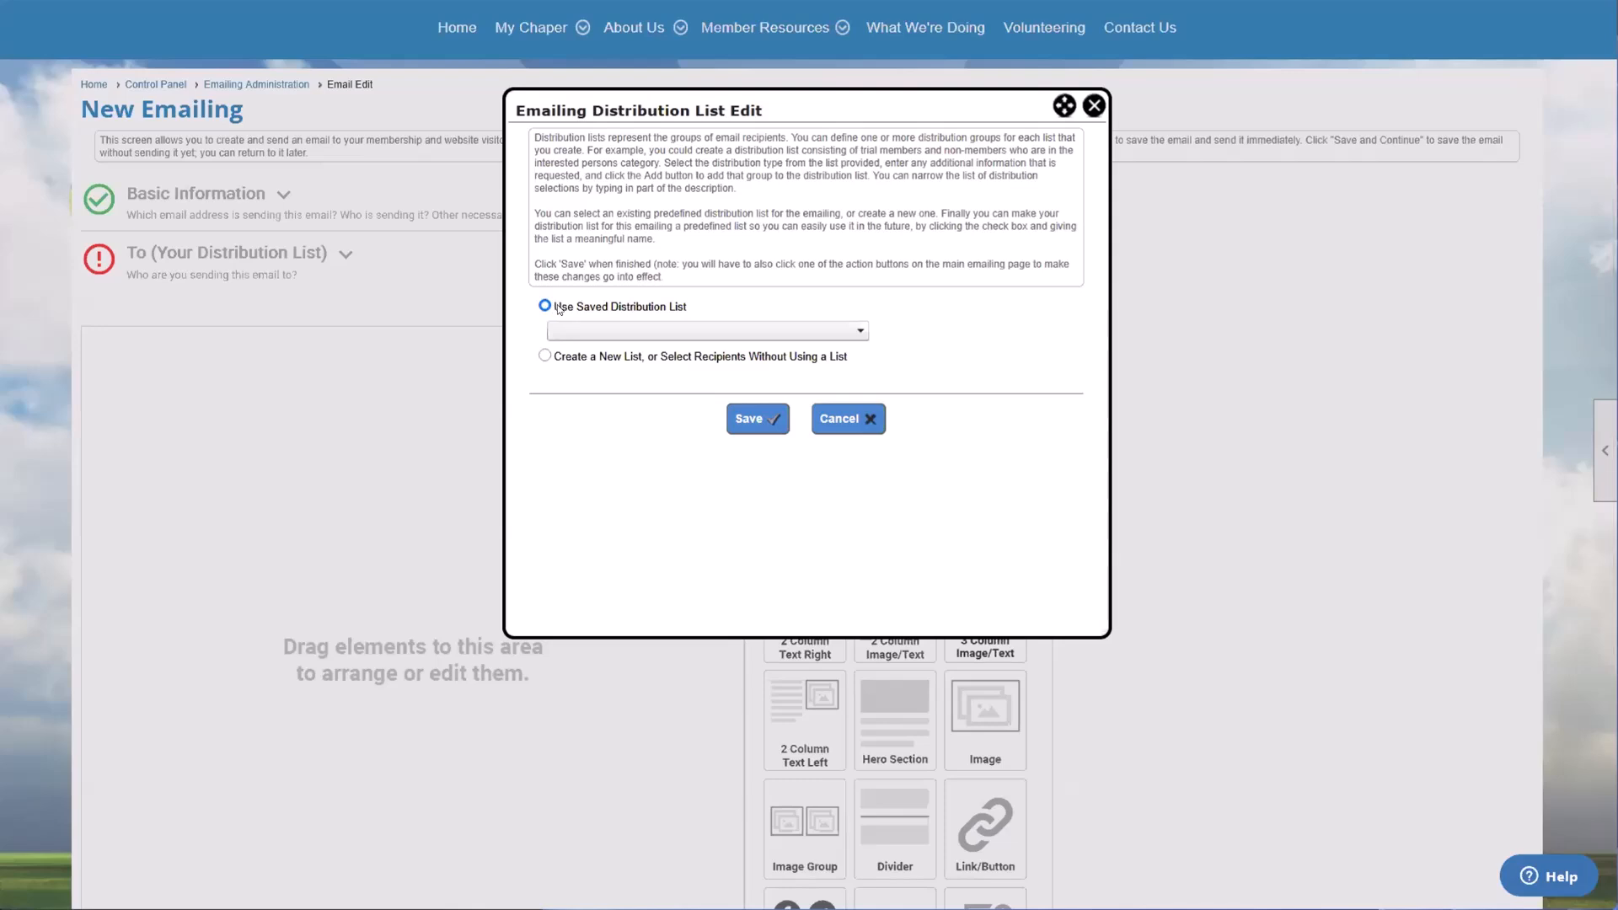
click(545, 355)
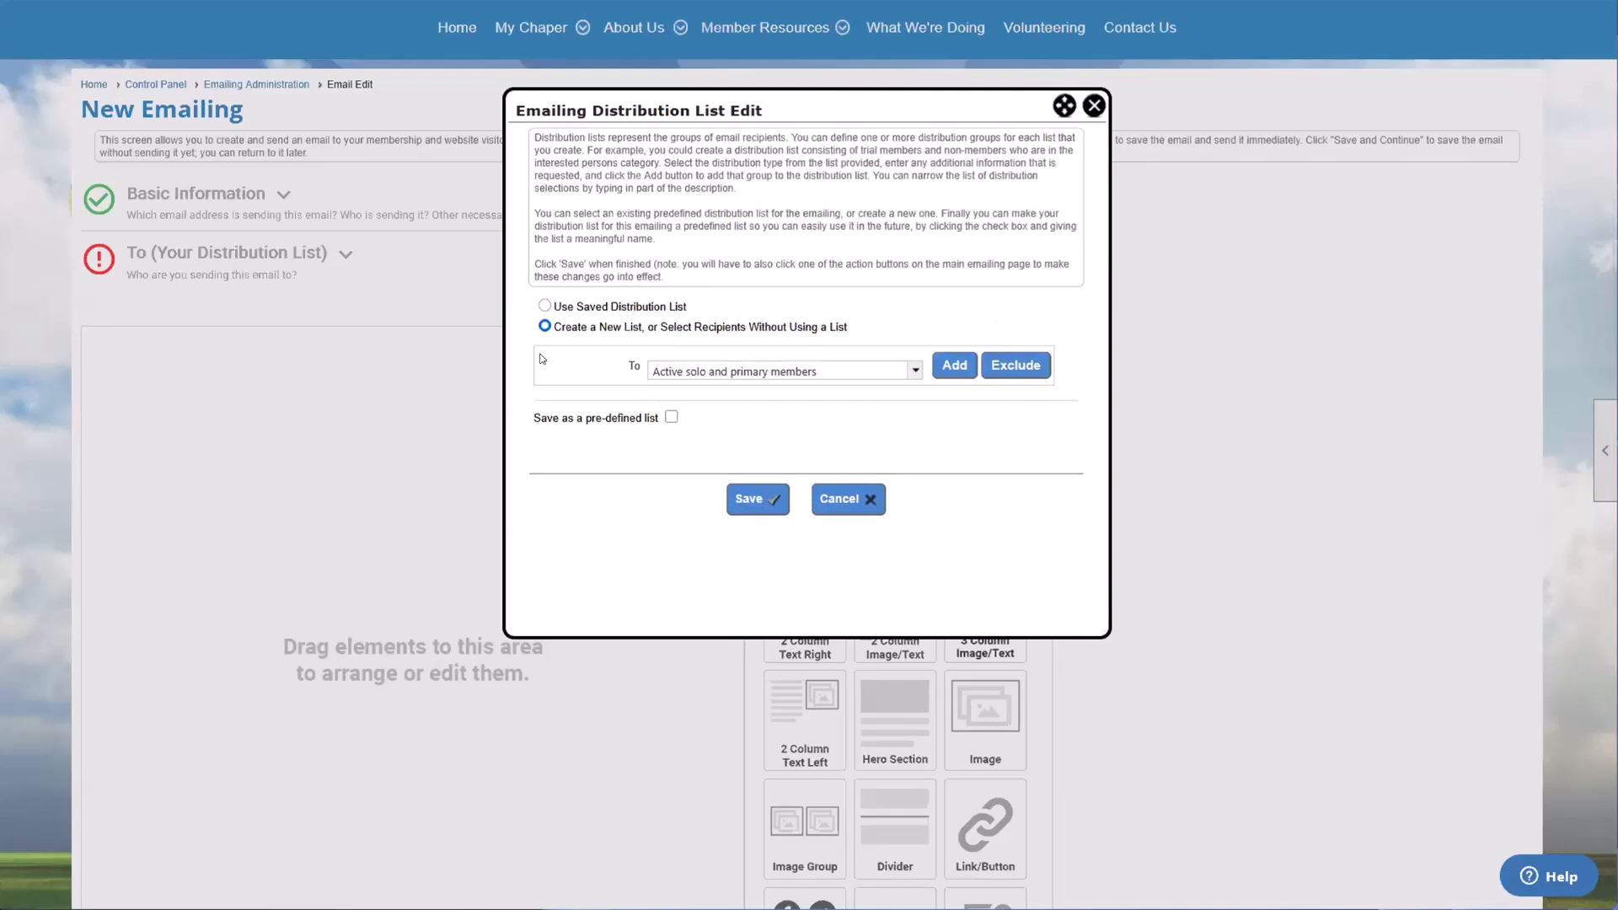
drag(553, 327, 687, 327)
Step: Look through the recipient groups available for the distribution list's To field
click(692, 368)
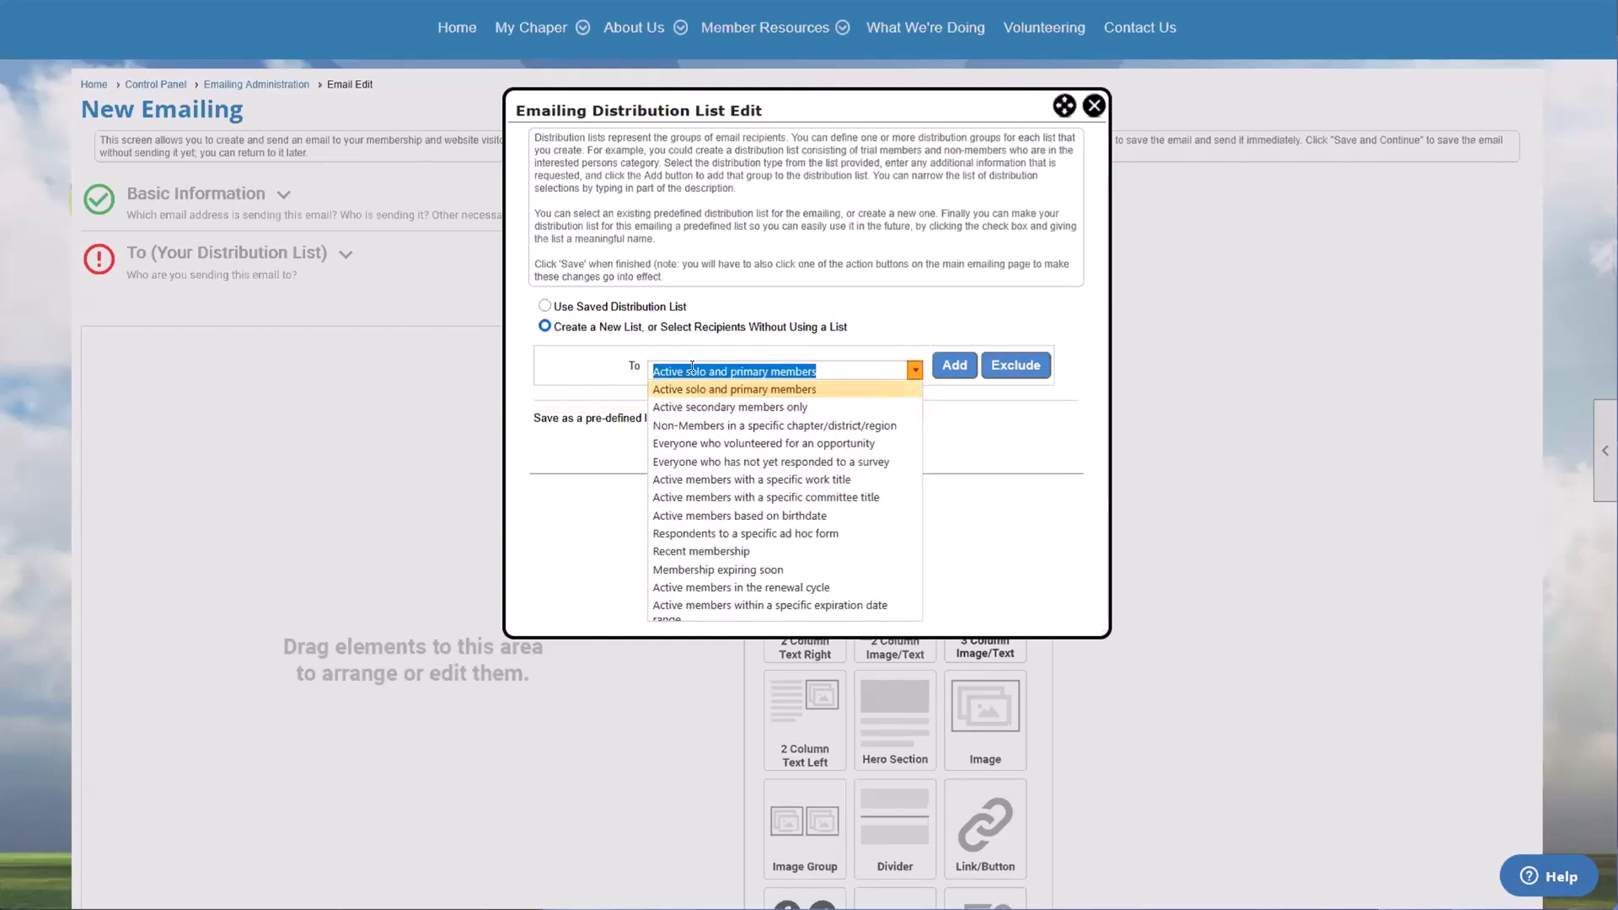
click(594, 370)
drag(615, 362, 657, 365)
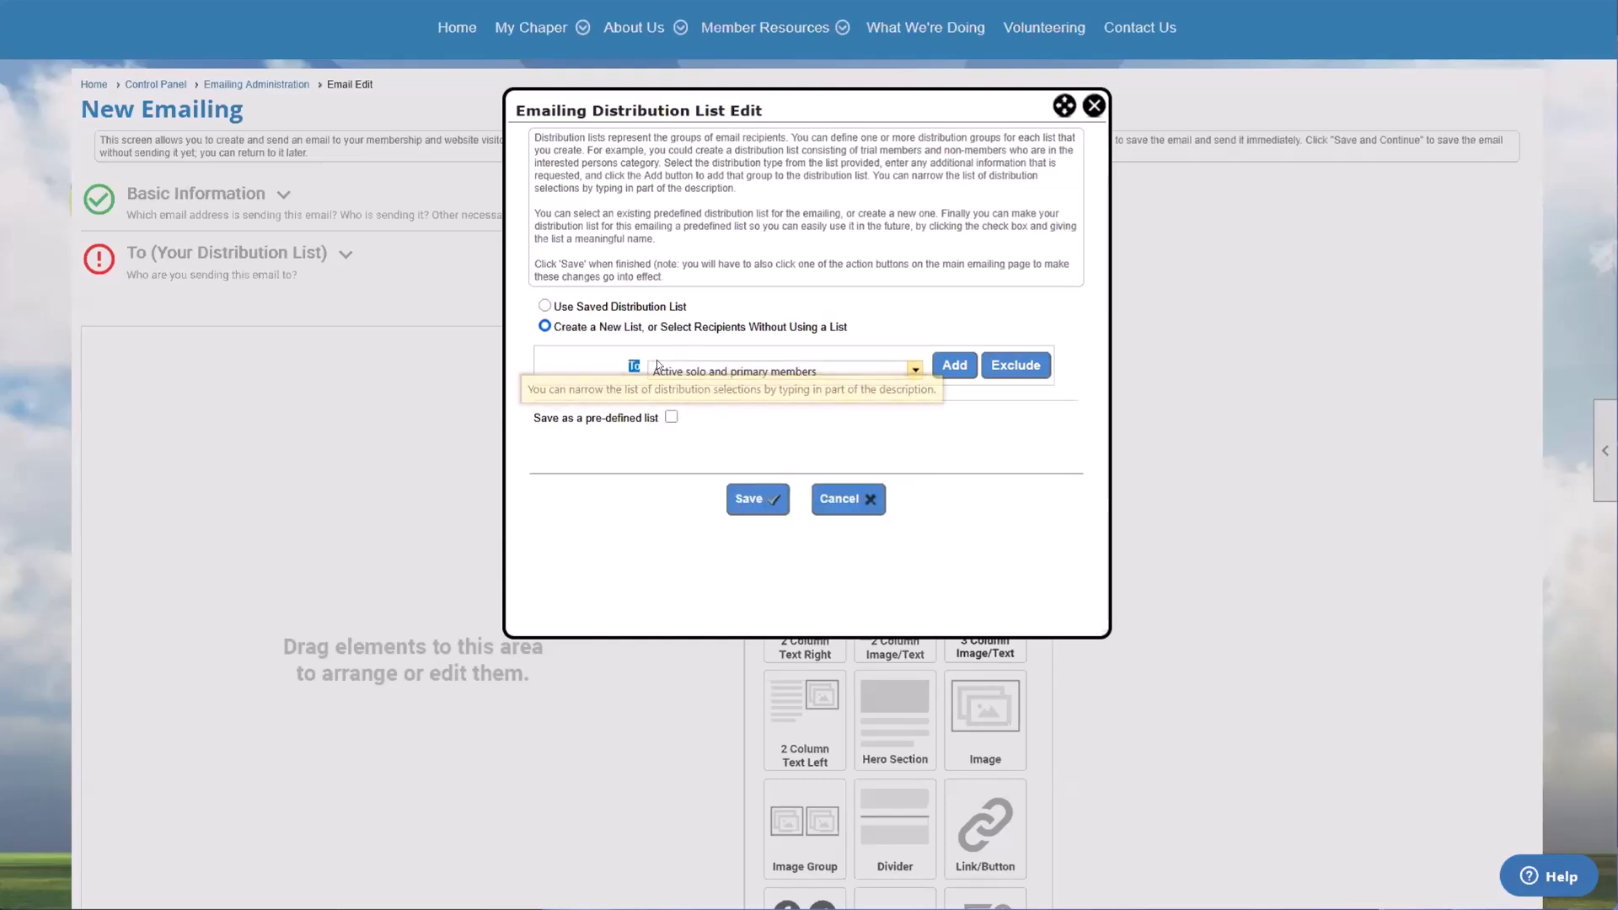
click(713, 356)
click(806, 375)
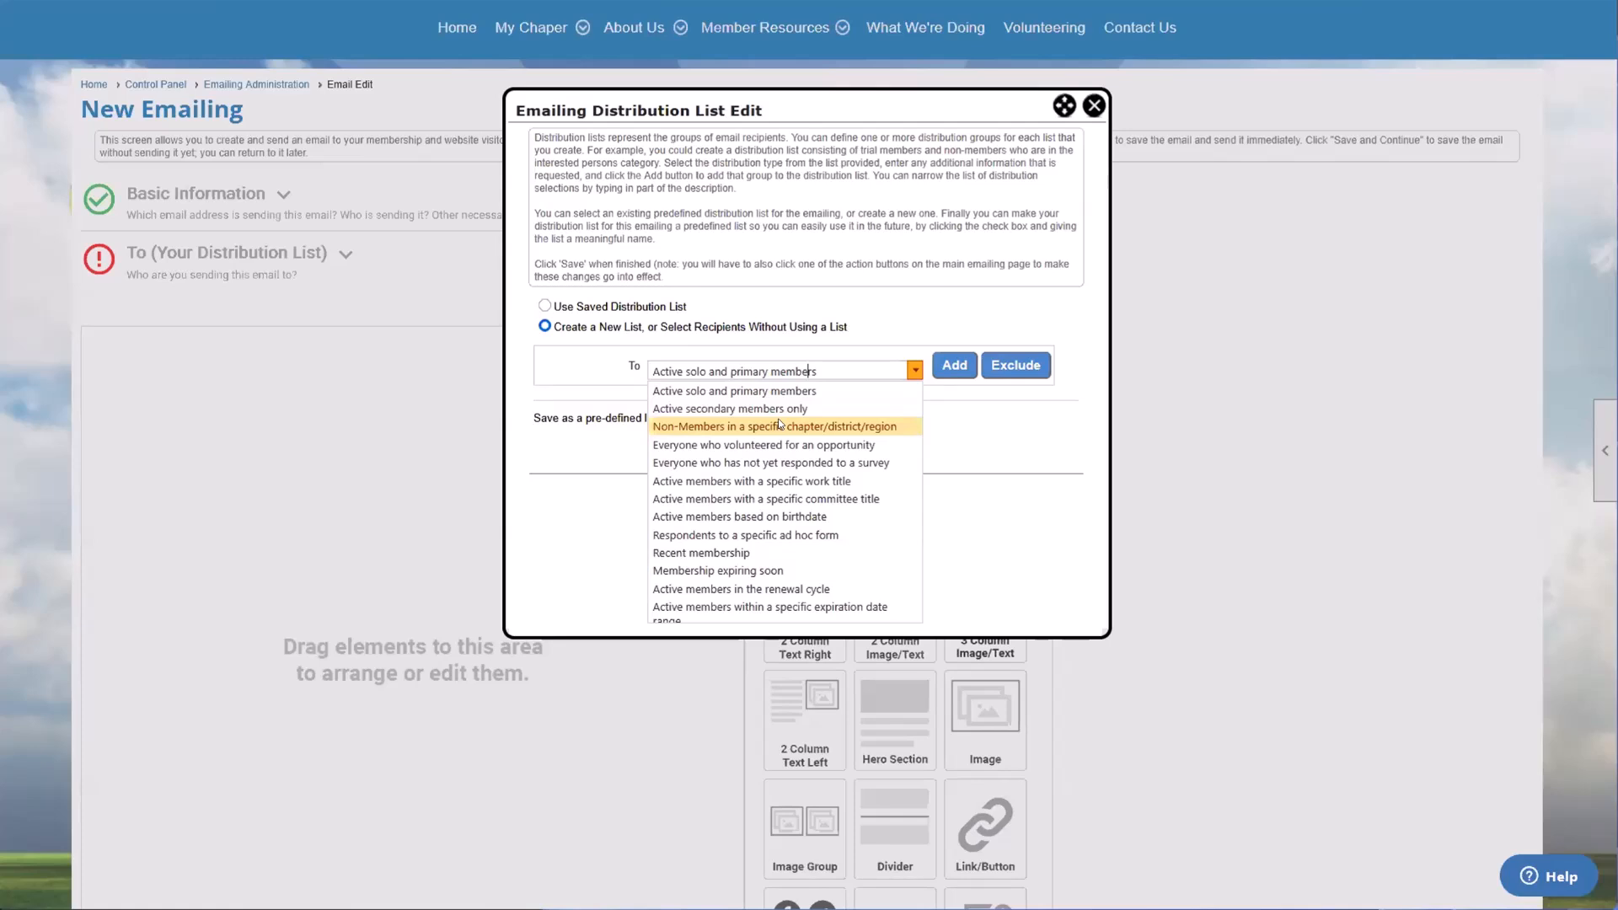
scroll(780, 430, down, 2)
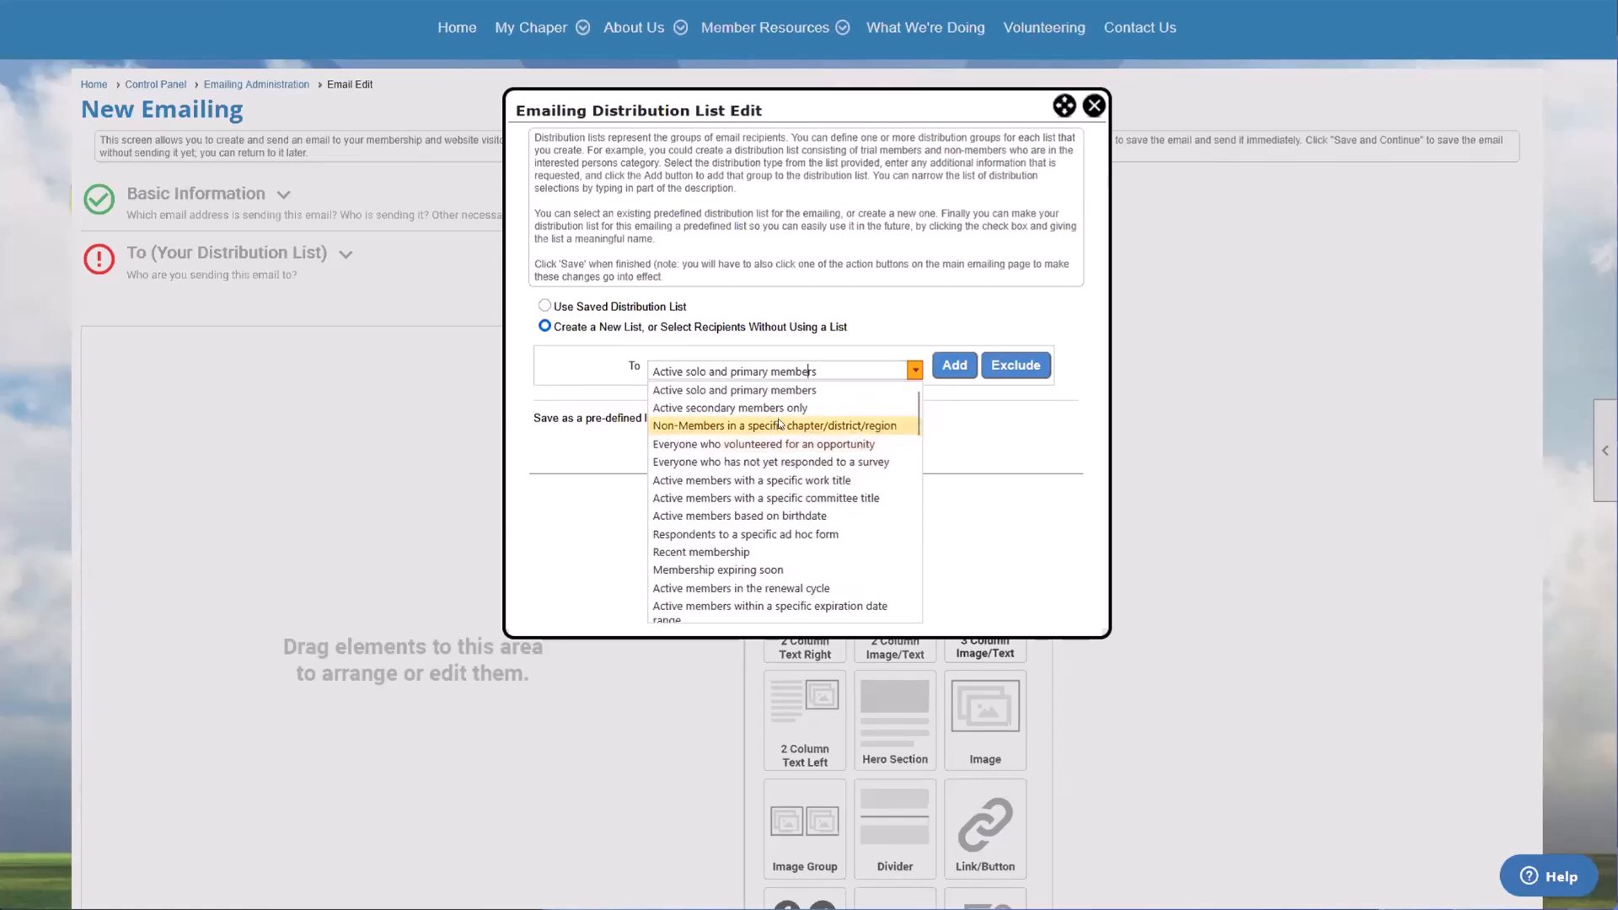
scroll(719, 590, up, 2)
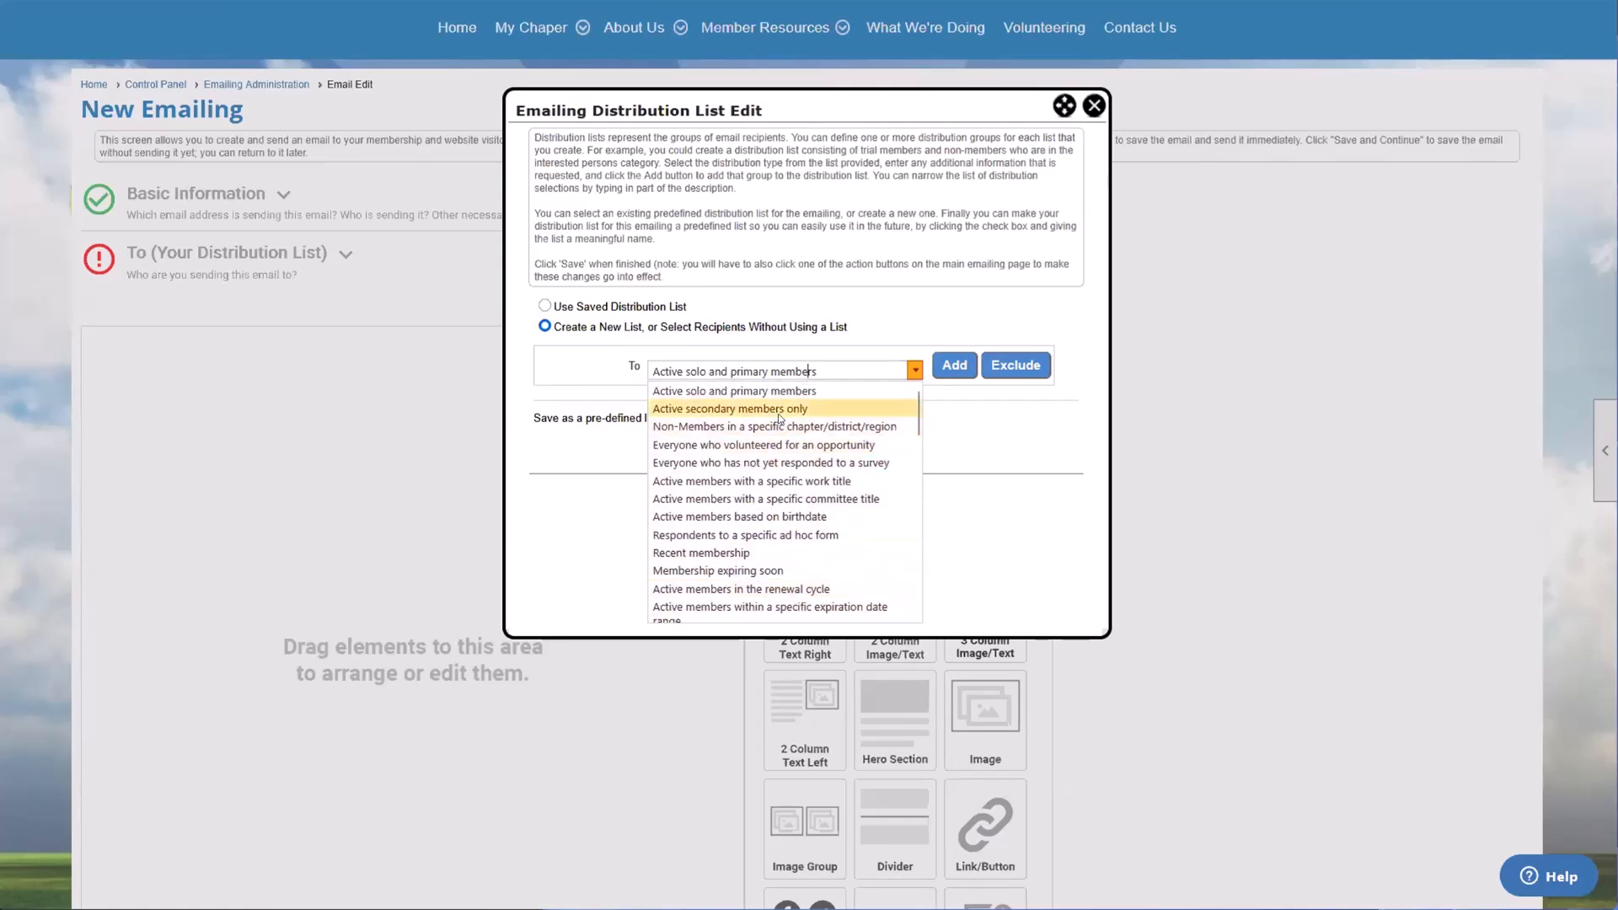
scroll(780, 461, down, 4)
scroll(780, 461, down, 8)
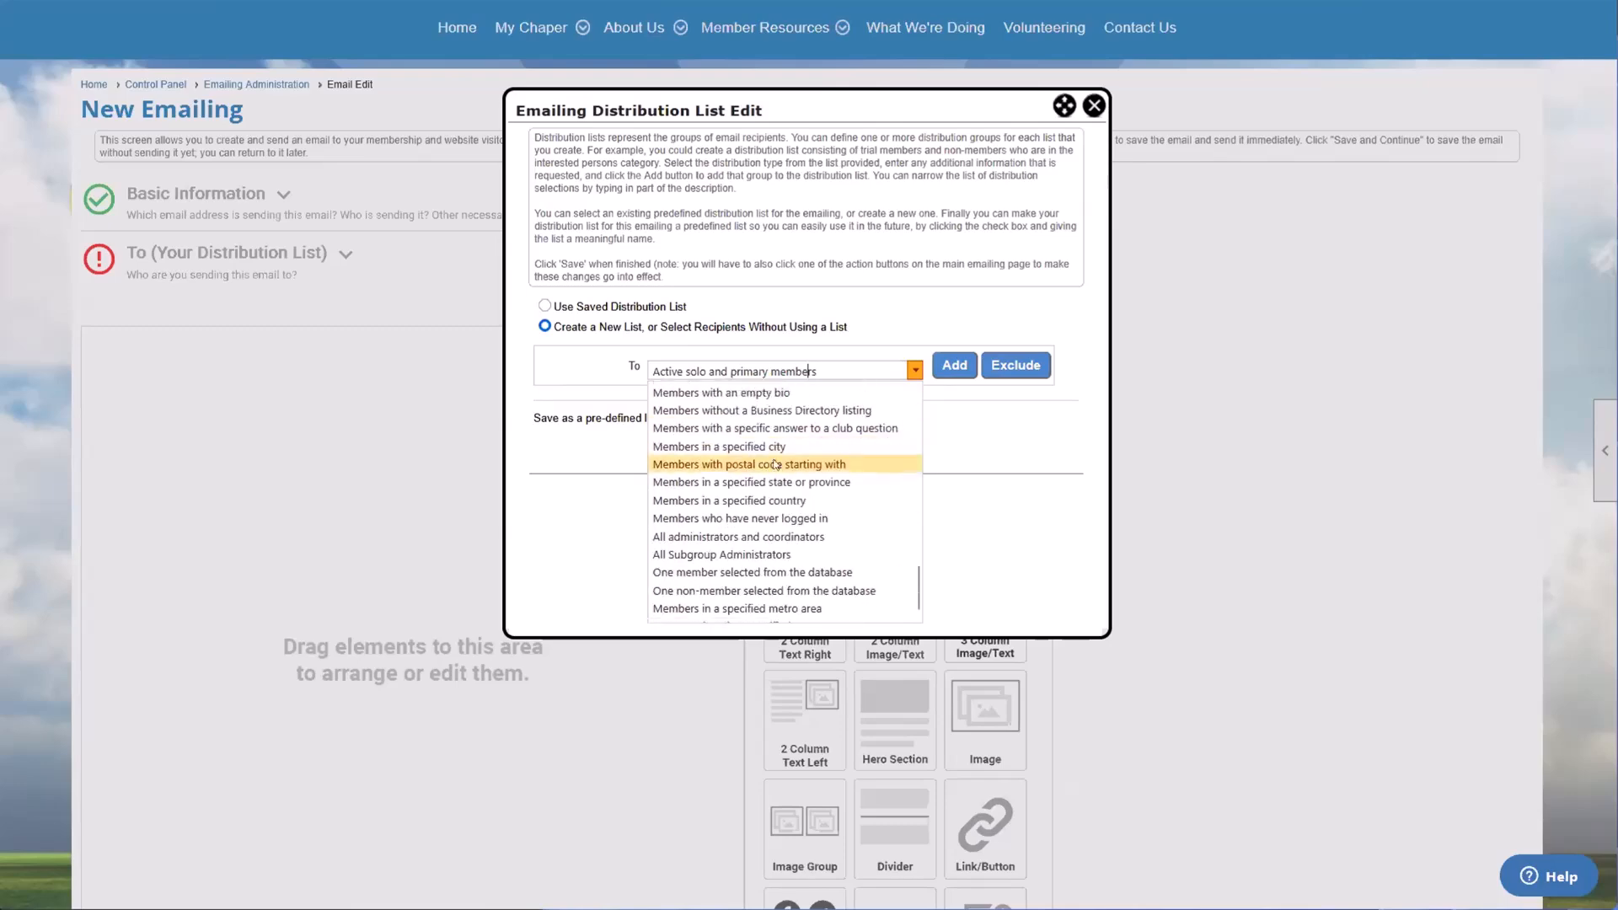
scroll(594, 404, up, 5)
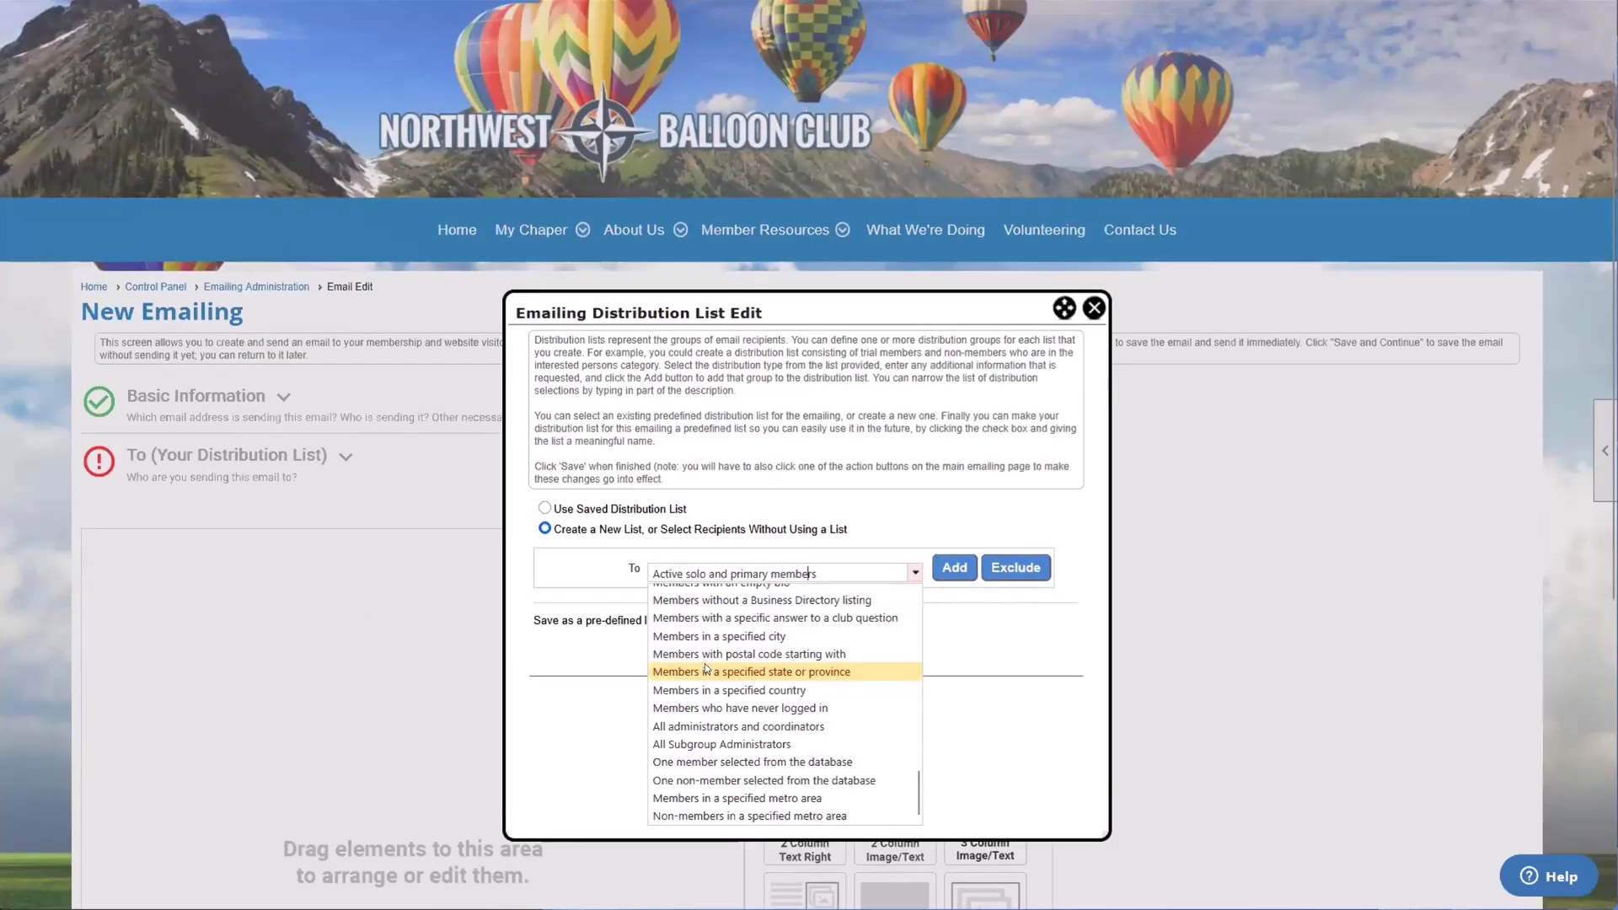
scroll(747, 590, up, 5)
Step: Filter the recipient groups by "all" and add All active members to the distribution list
triple_click(748, 574)
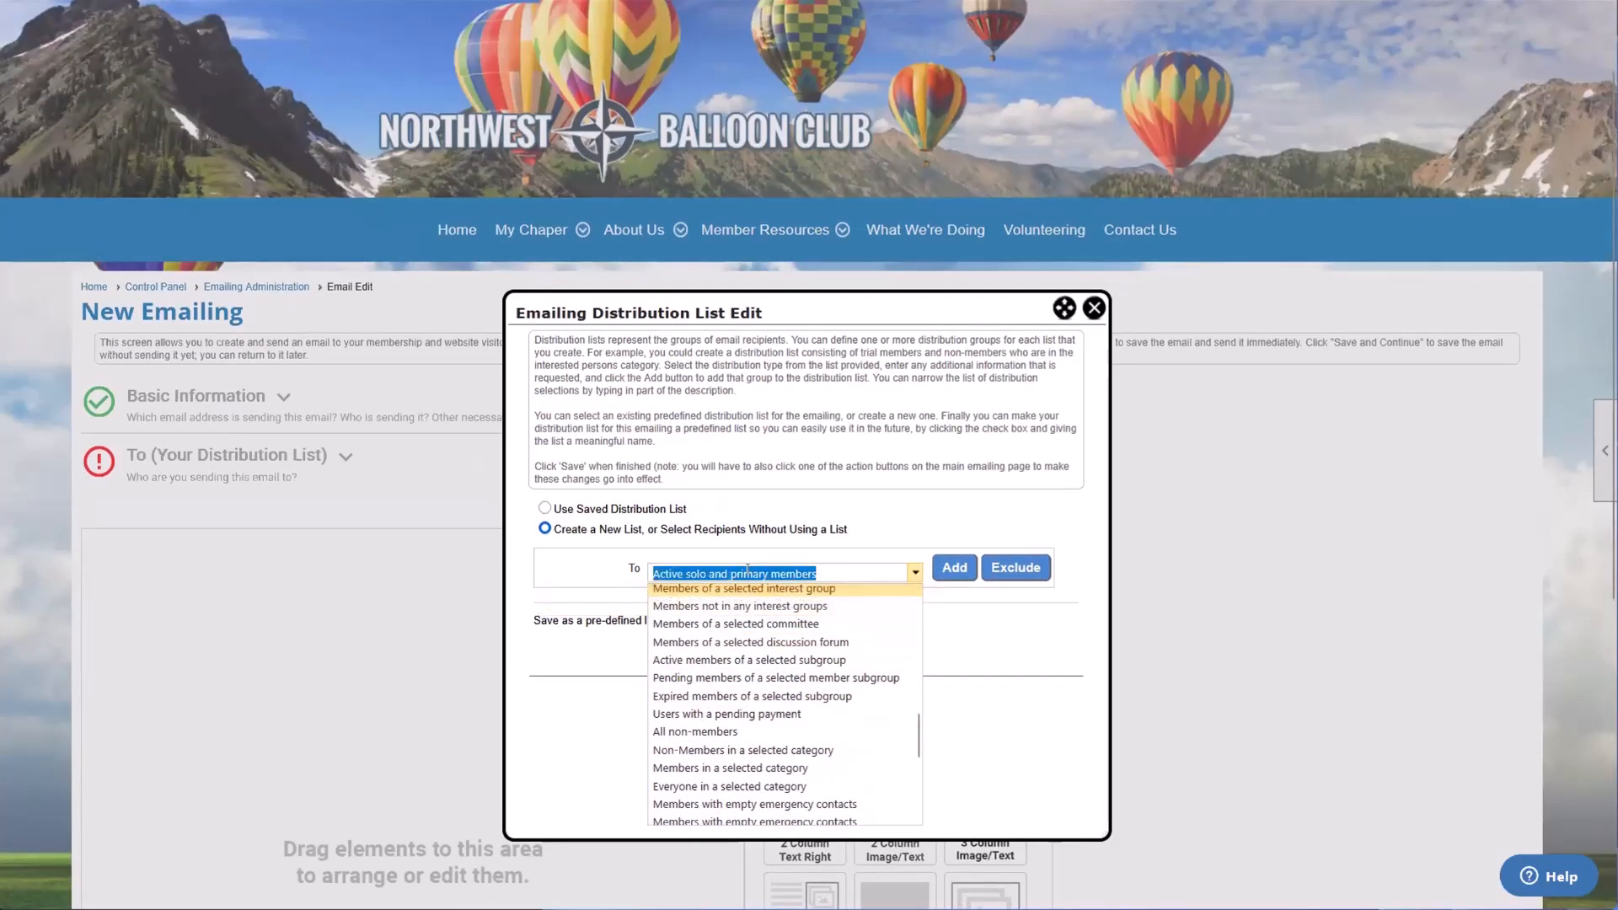
text(all)
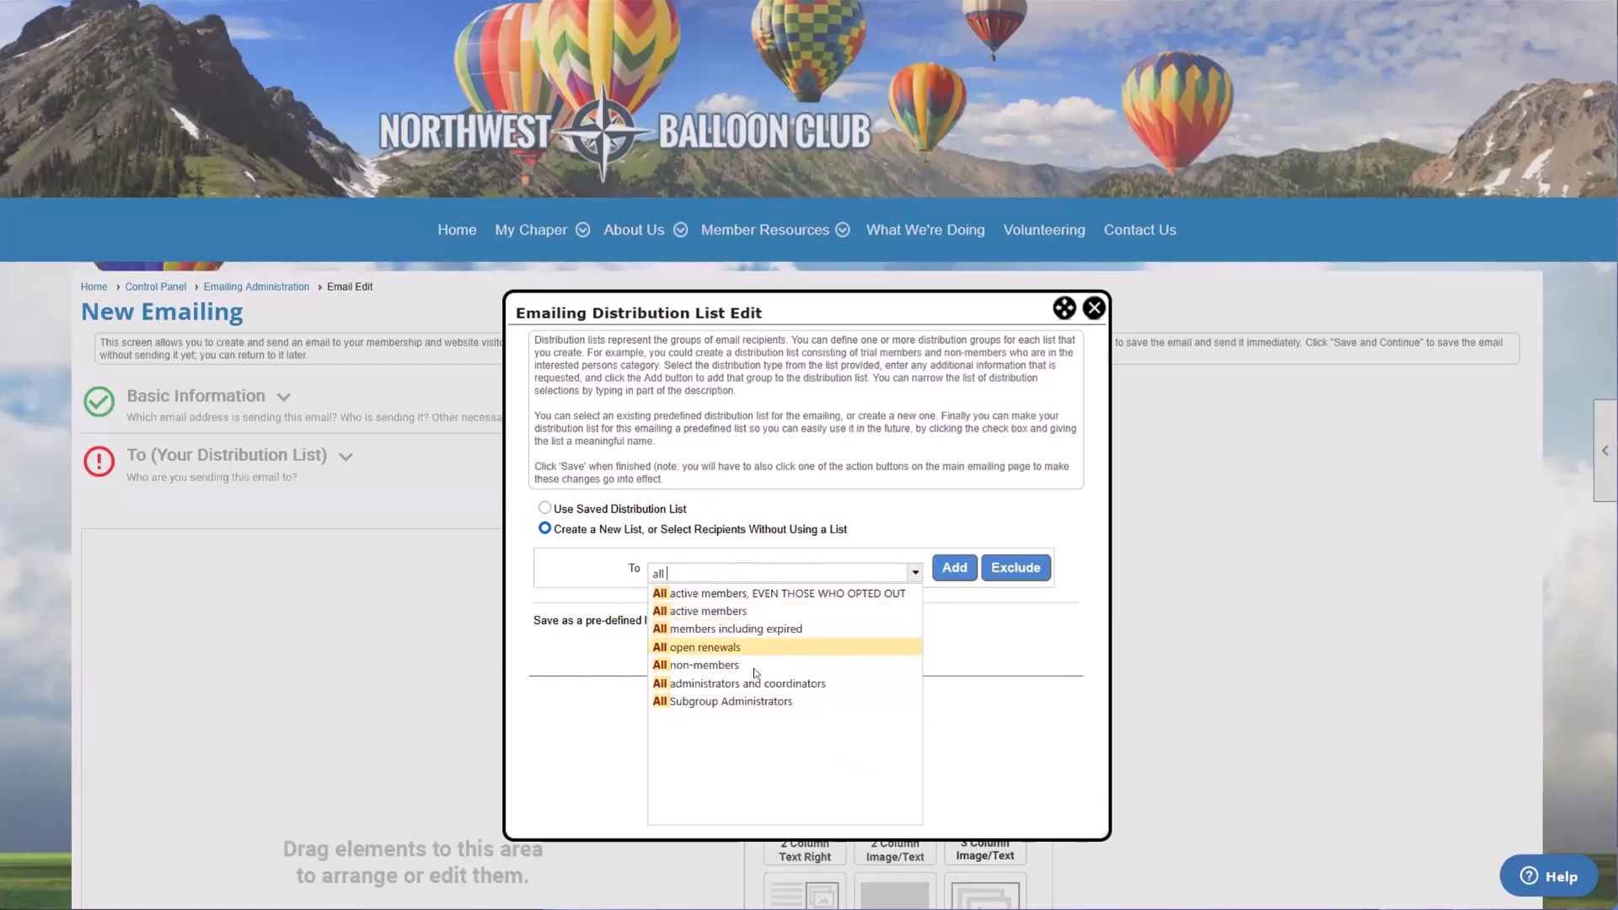
click(691, 615)
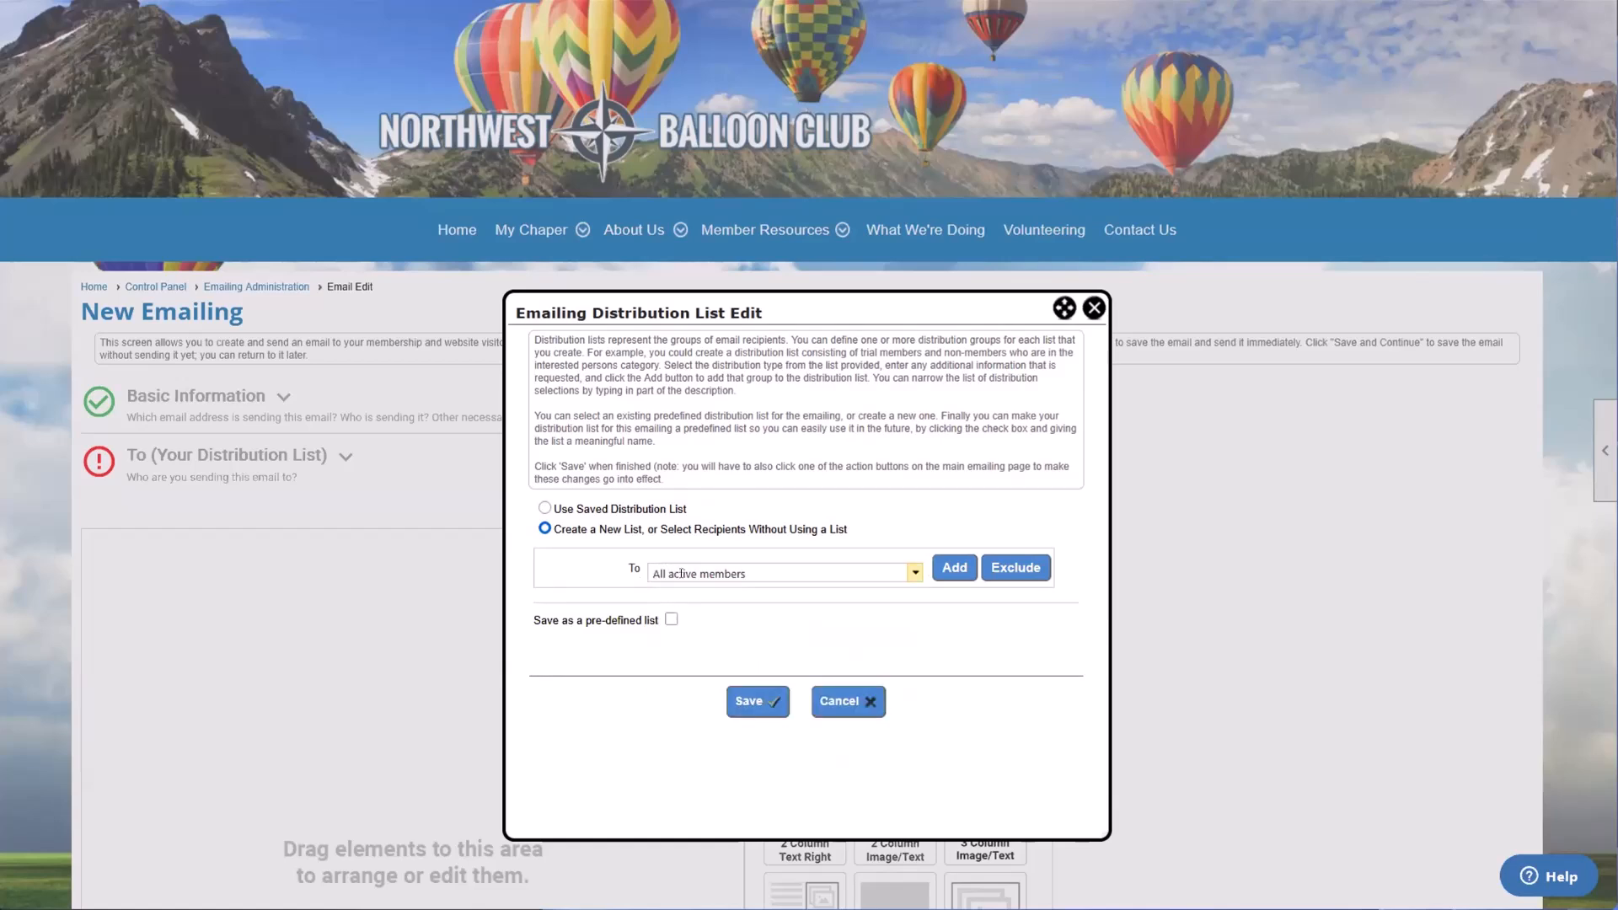
click(953, 571)
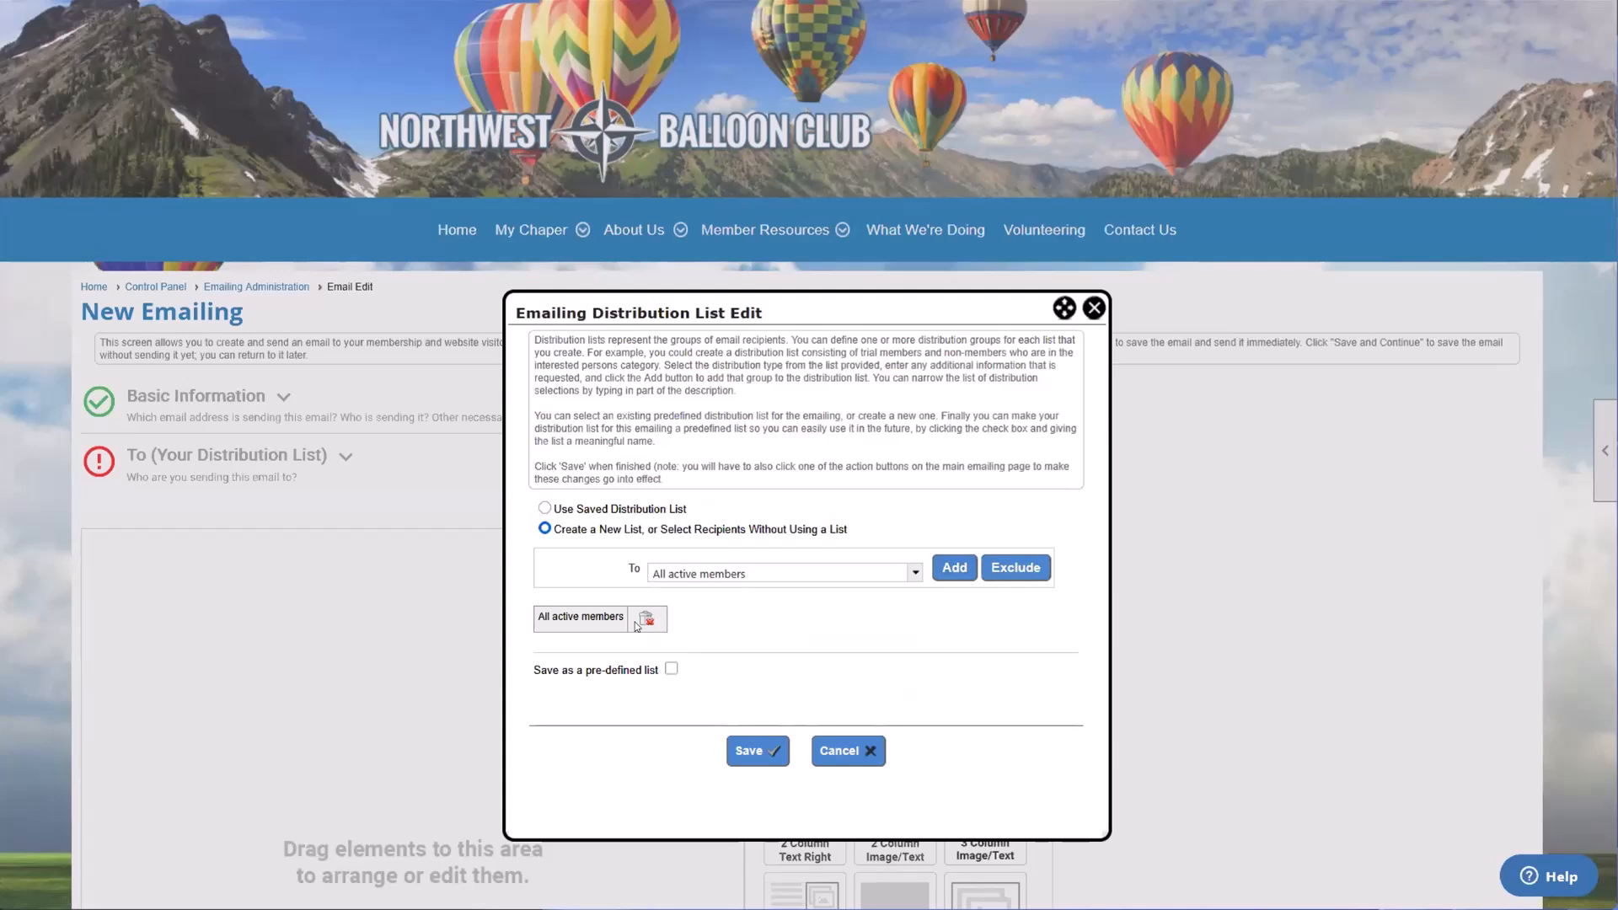
Step: Filter the recipient groups by "type" and choose Members by selected type for the distribution list
click(709, 573)
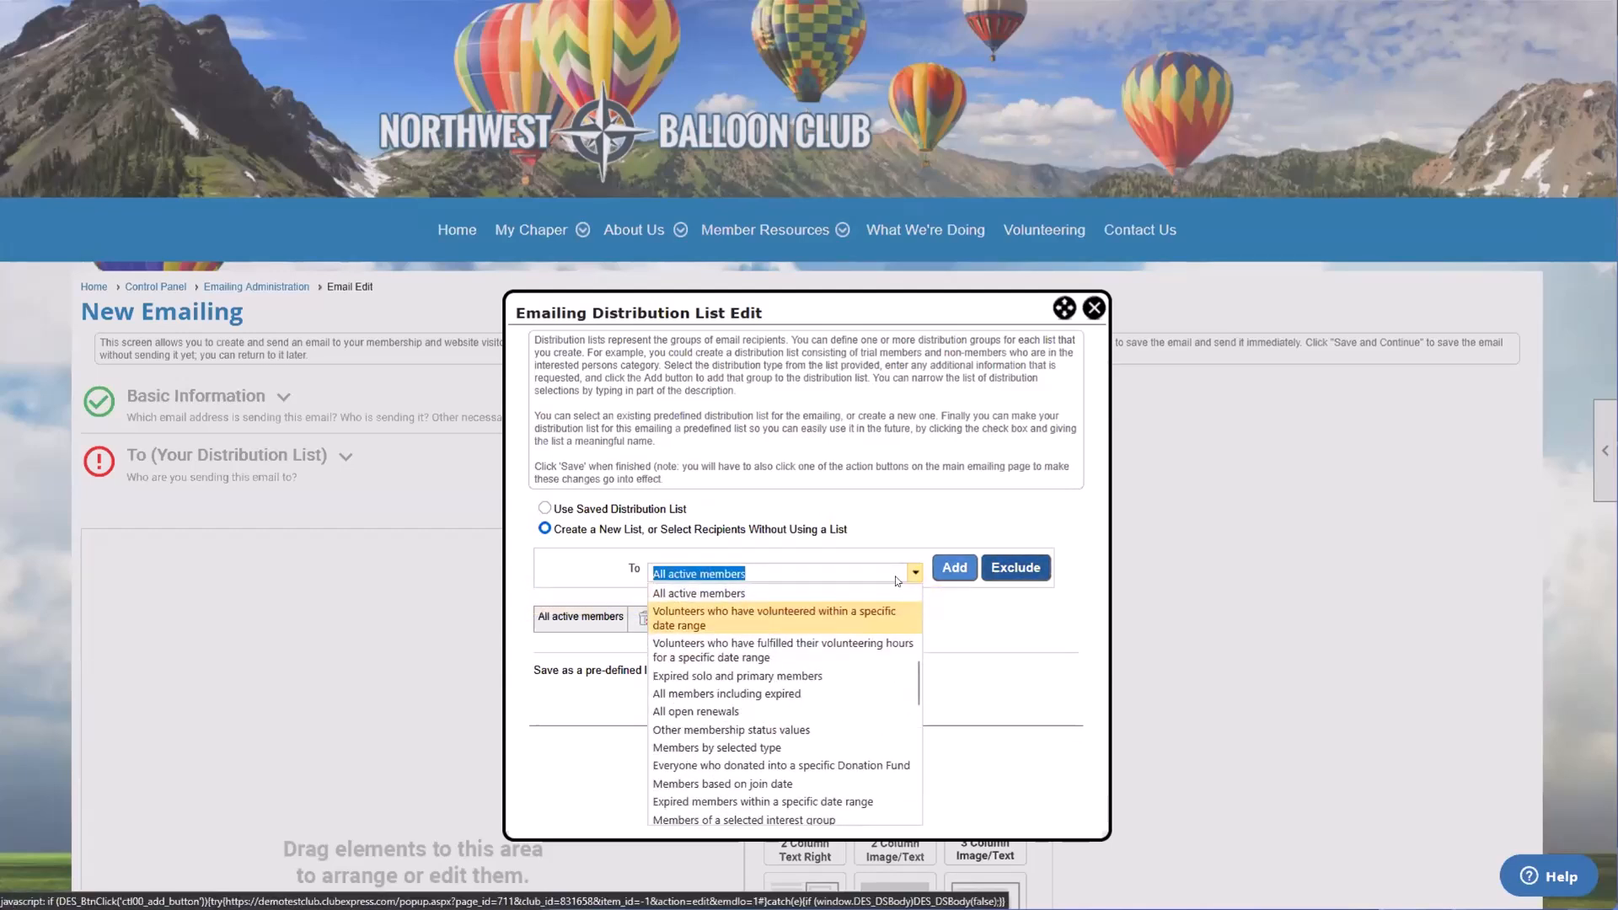
scroll(770, 633, down, 3)
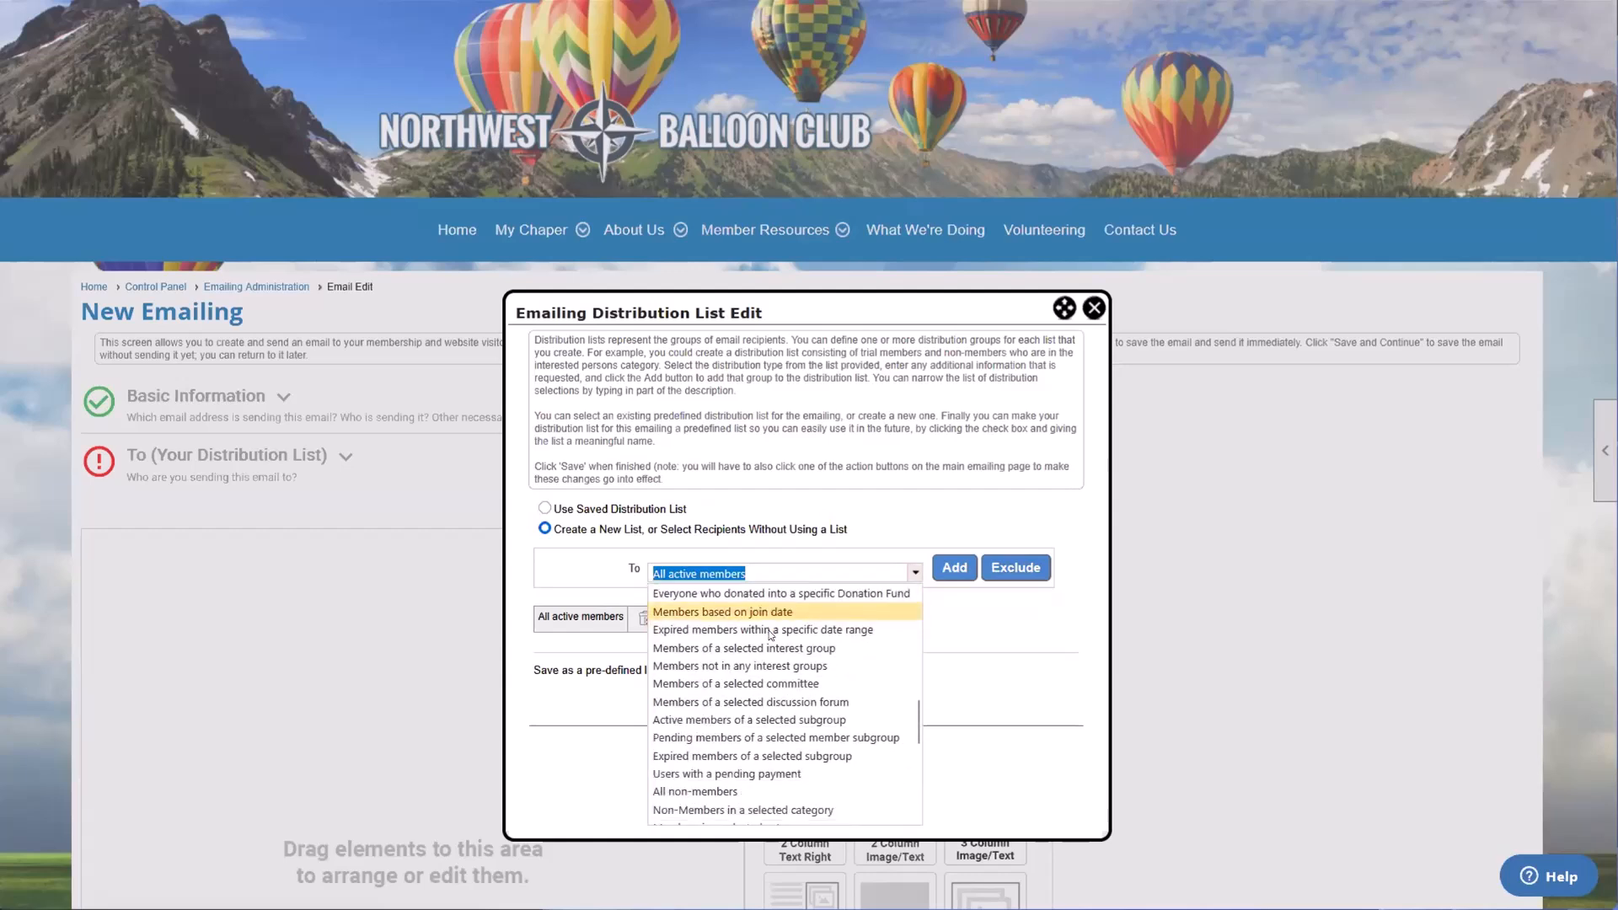
scroll(770, 634, down, 2)
scroll(771, 628, up, 3)
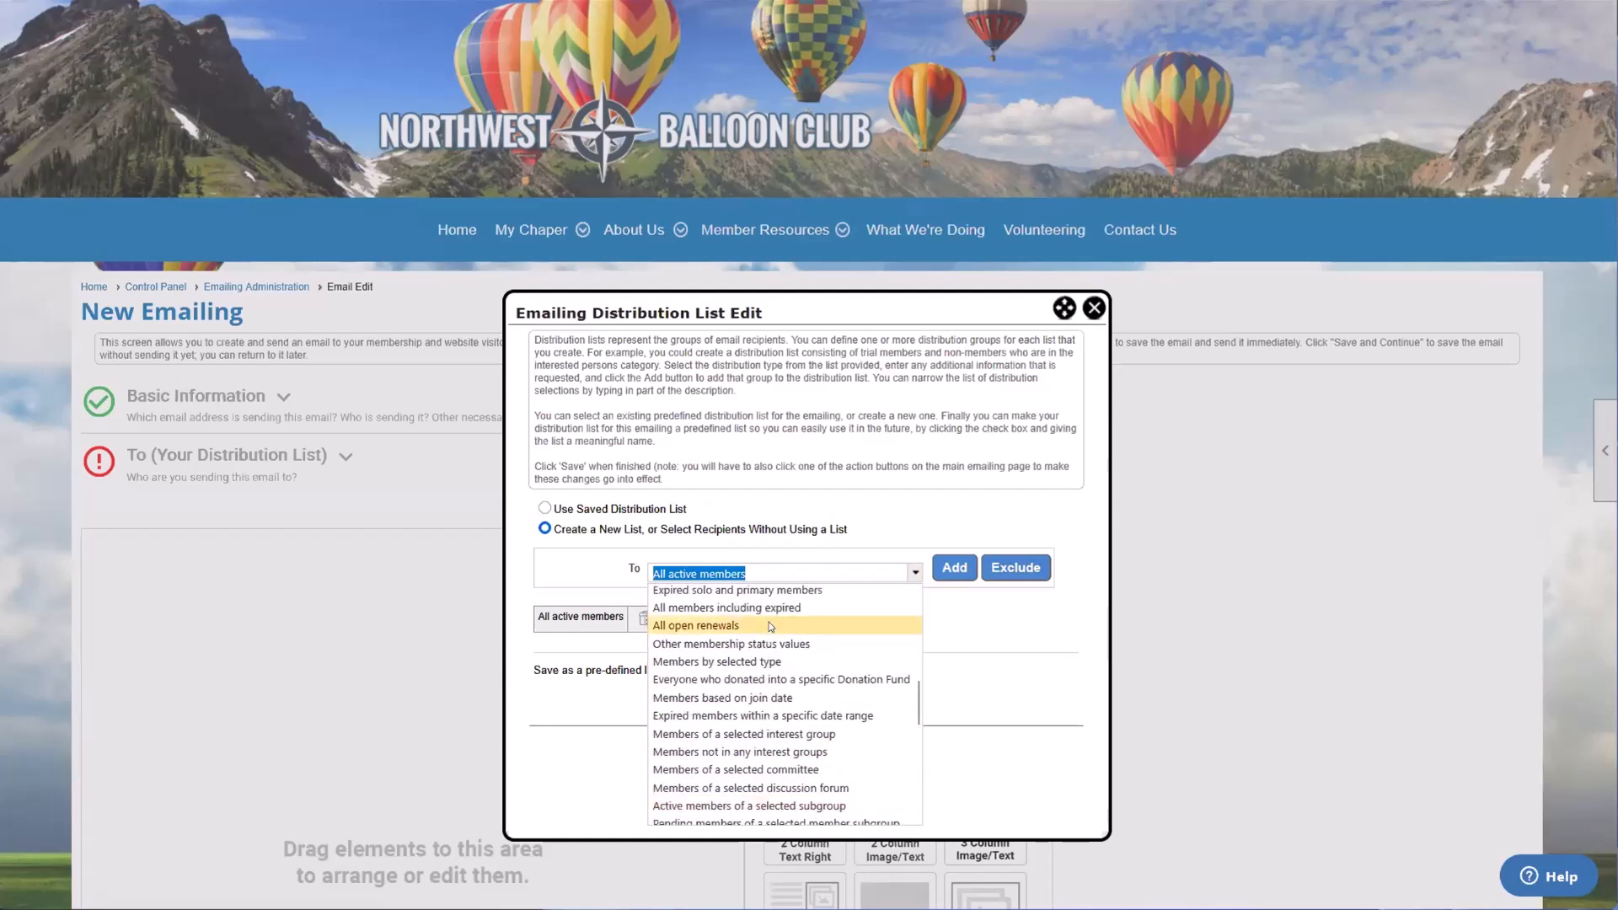
text(ty)
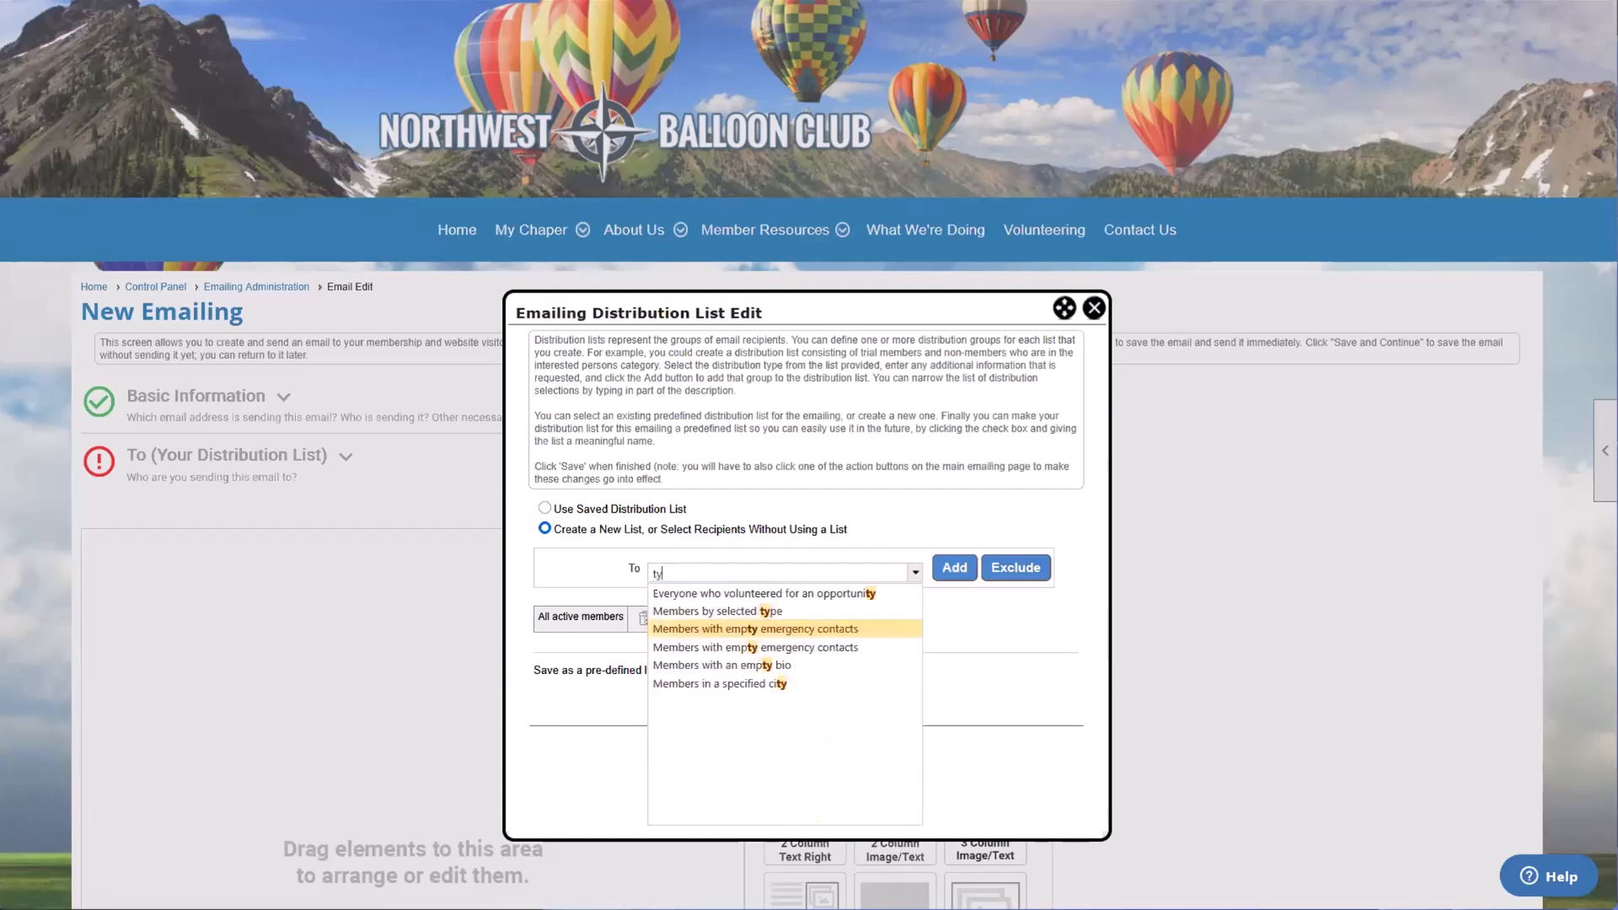
text(pe)
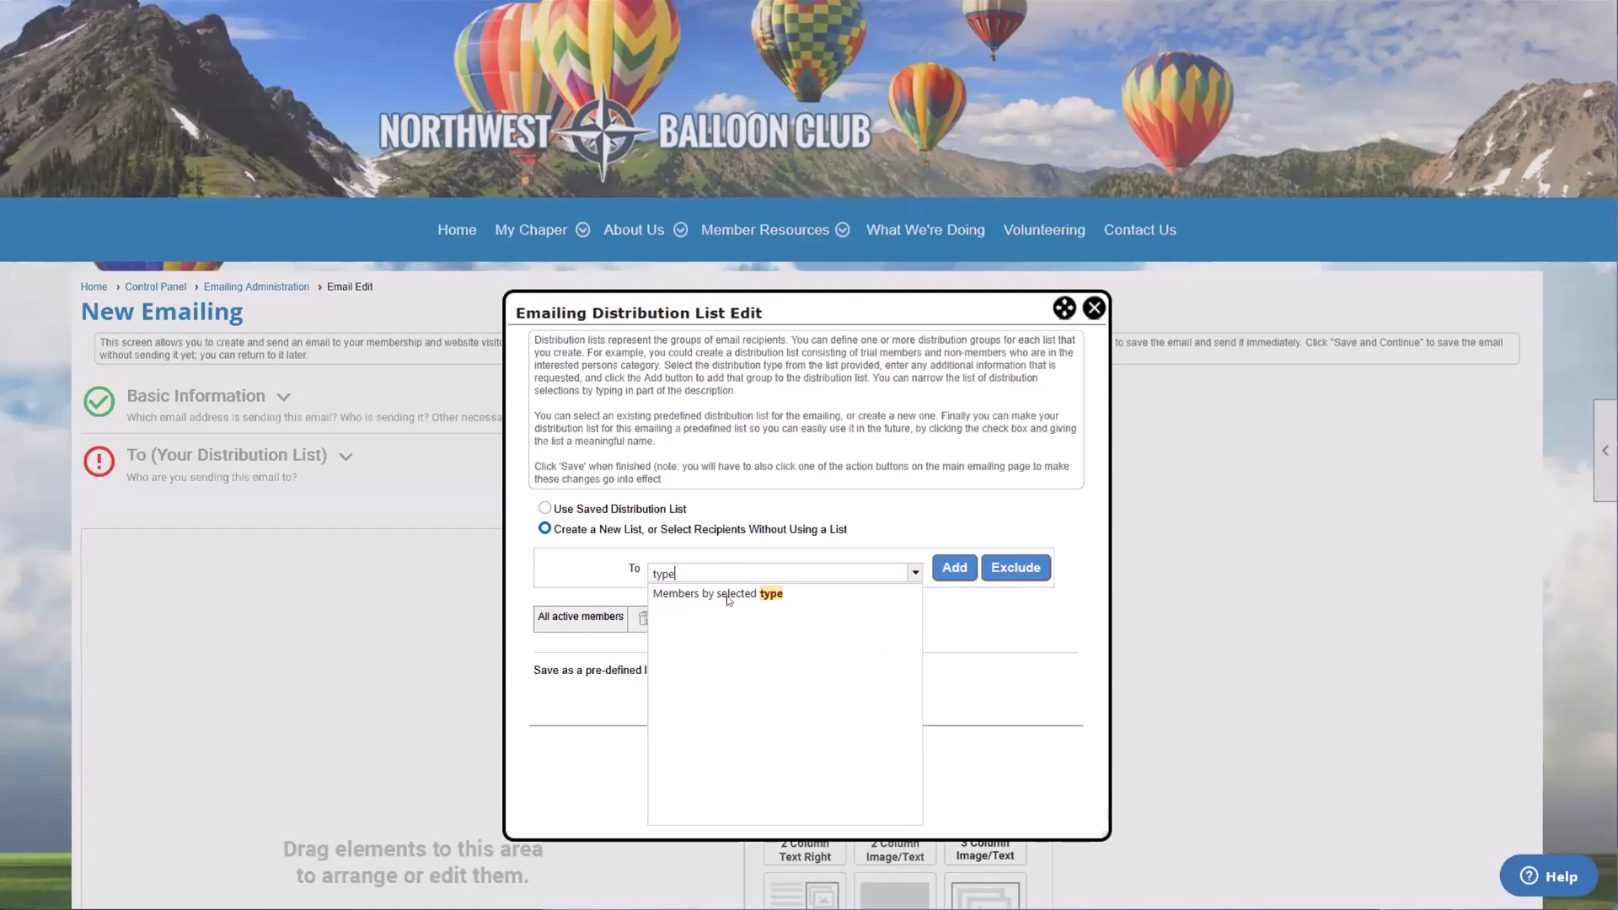
click(712, 595)
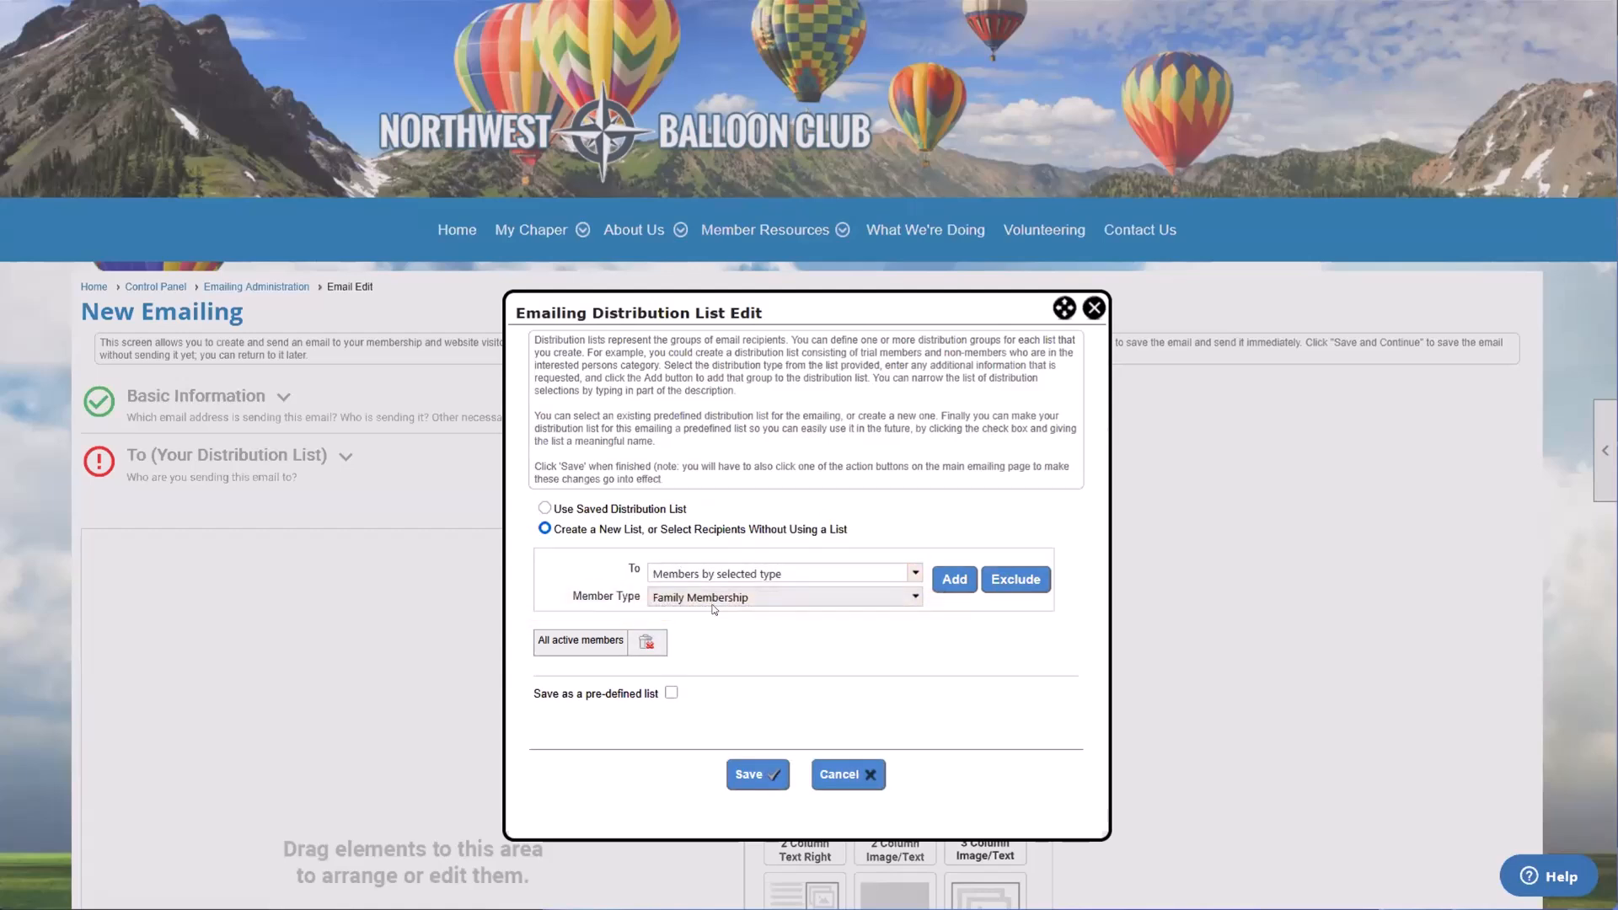
Step: Set the member type to Student Membership and exclude it from the distribution list
click(713, 603)
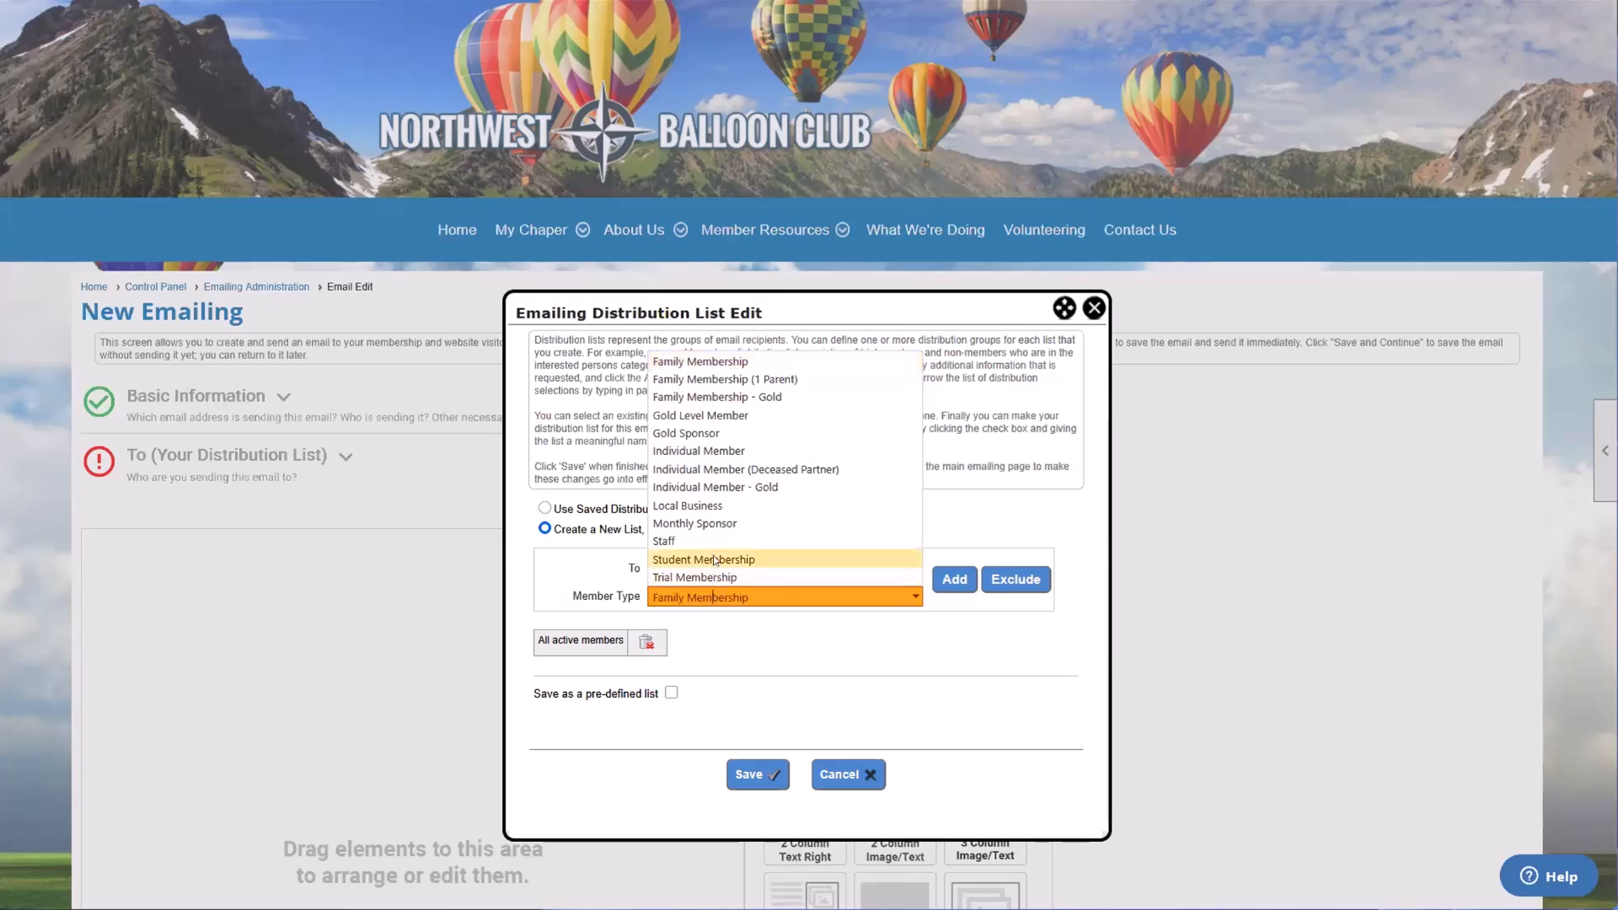
click(714, 560)
click(1016, 579)
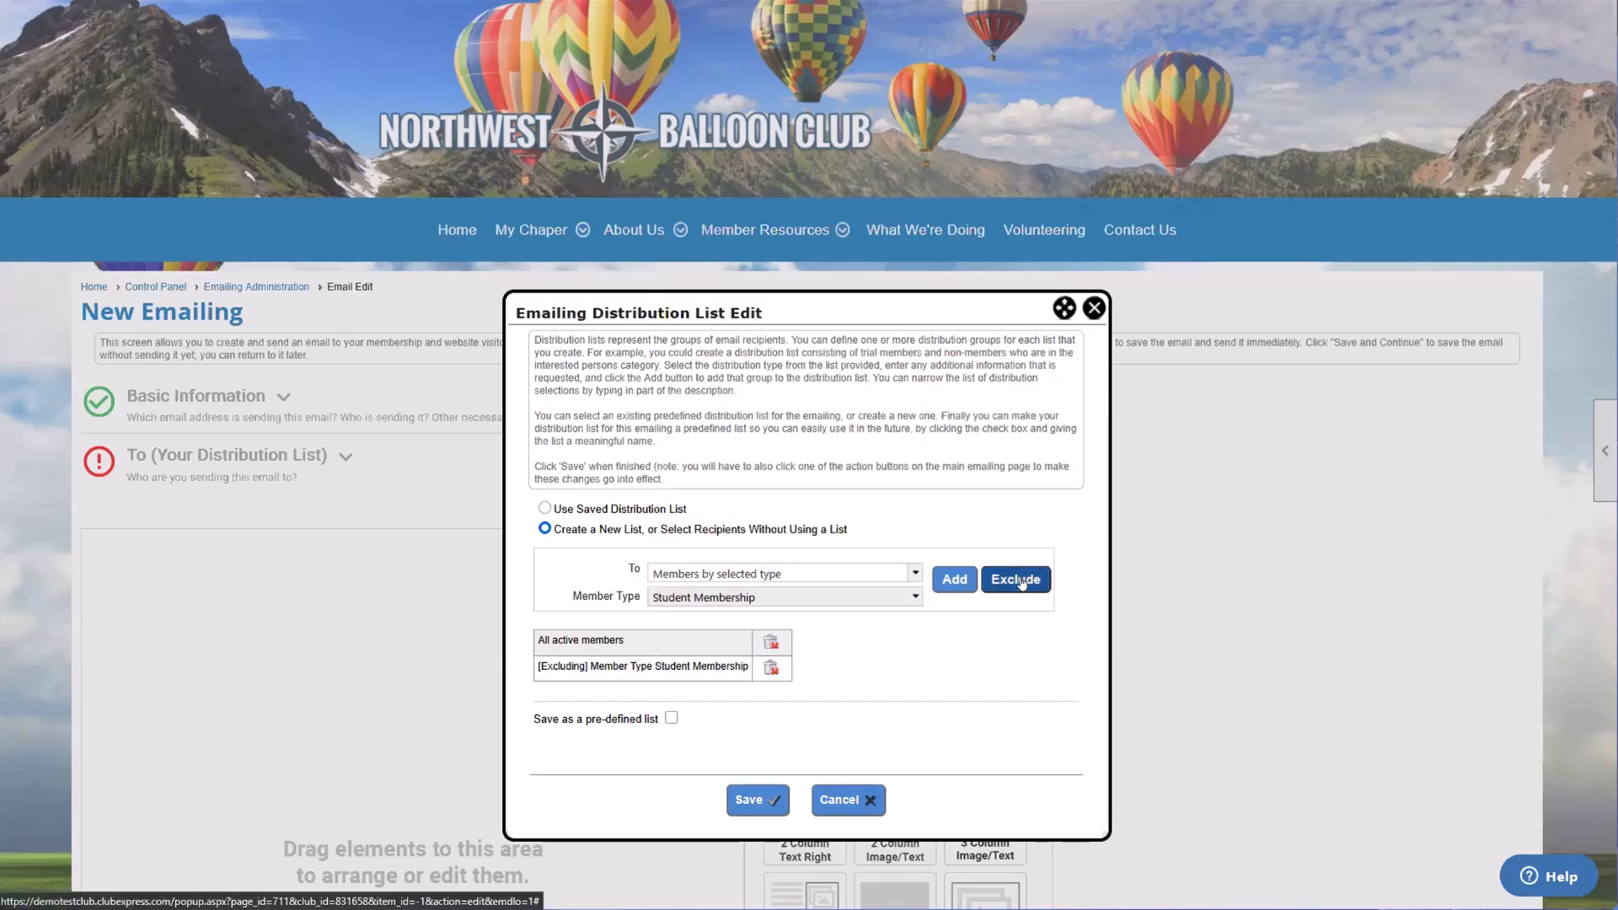
drag(539, 641, 589, 641)
click(587, 644)
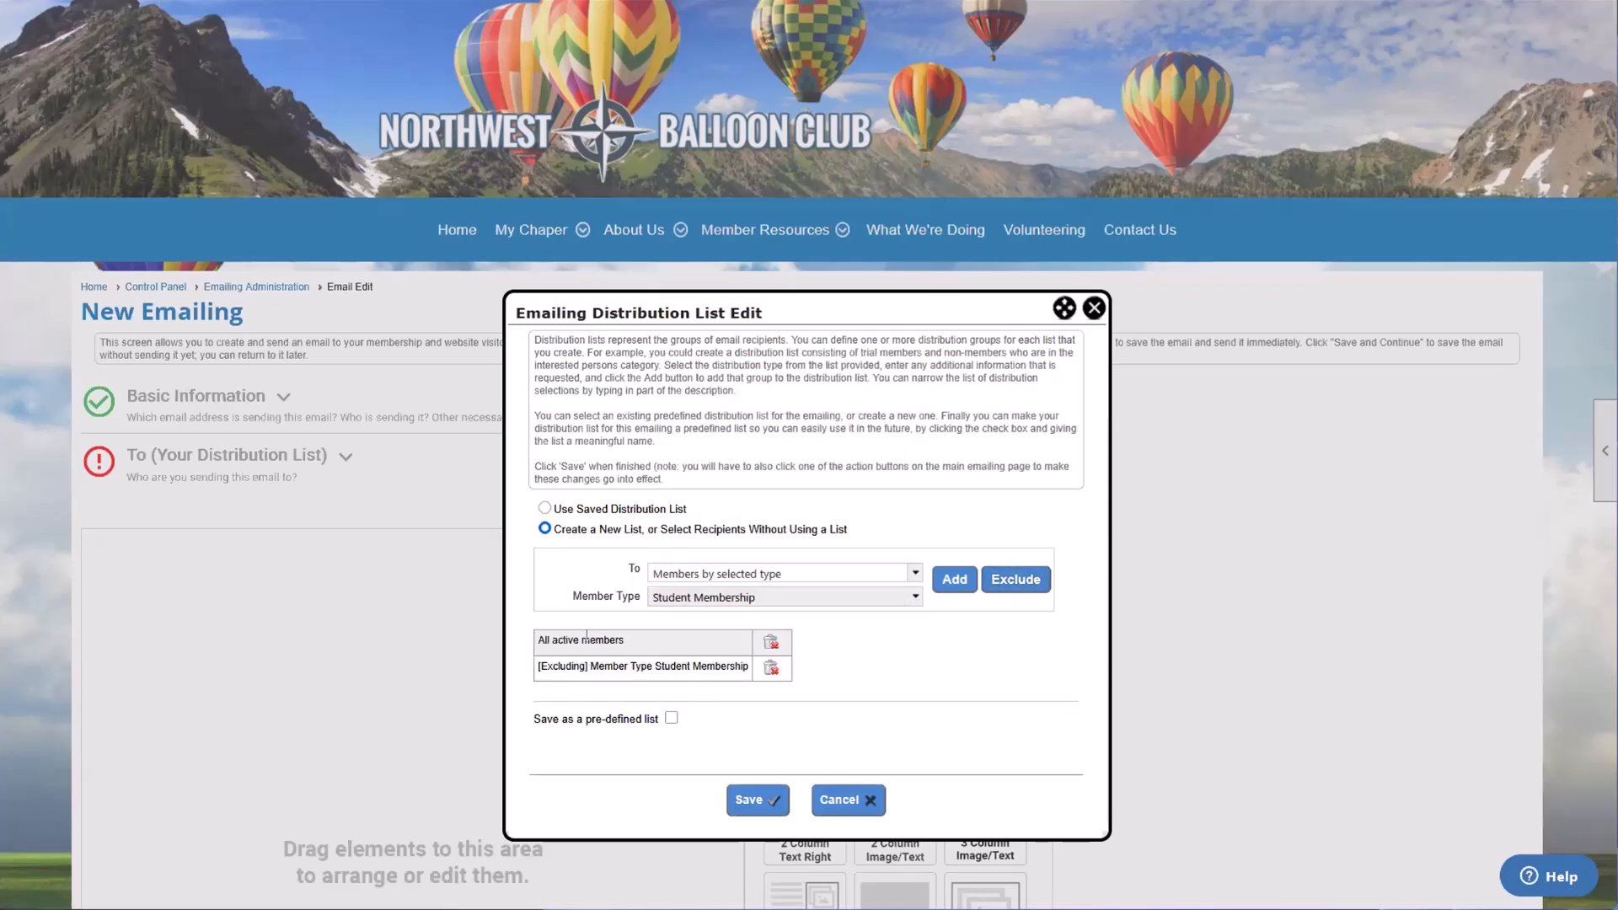
drag(698, 666, 719, 665)
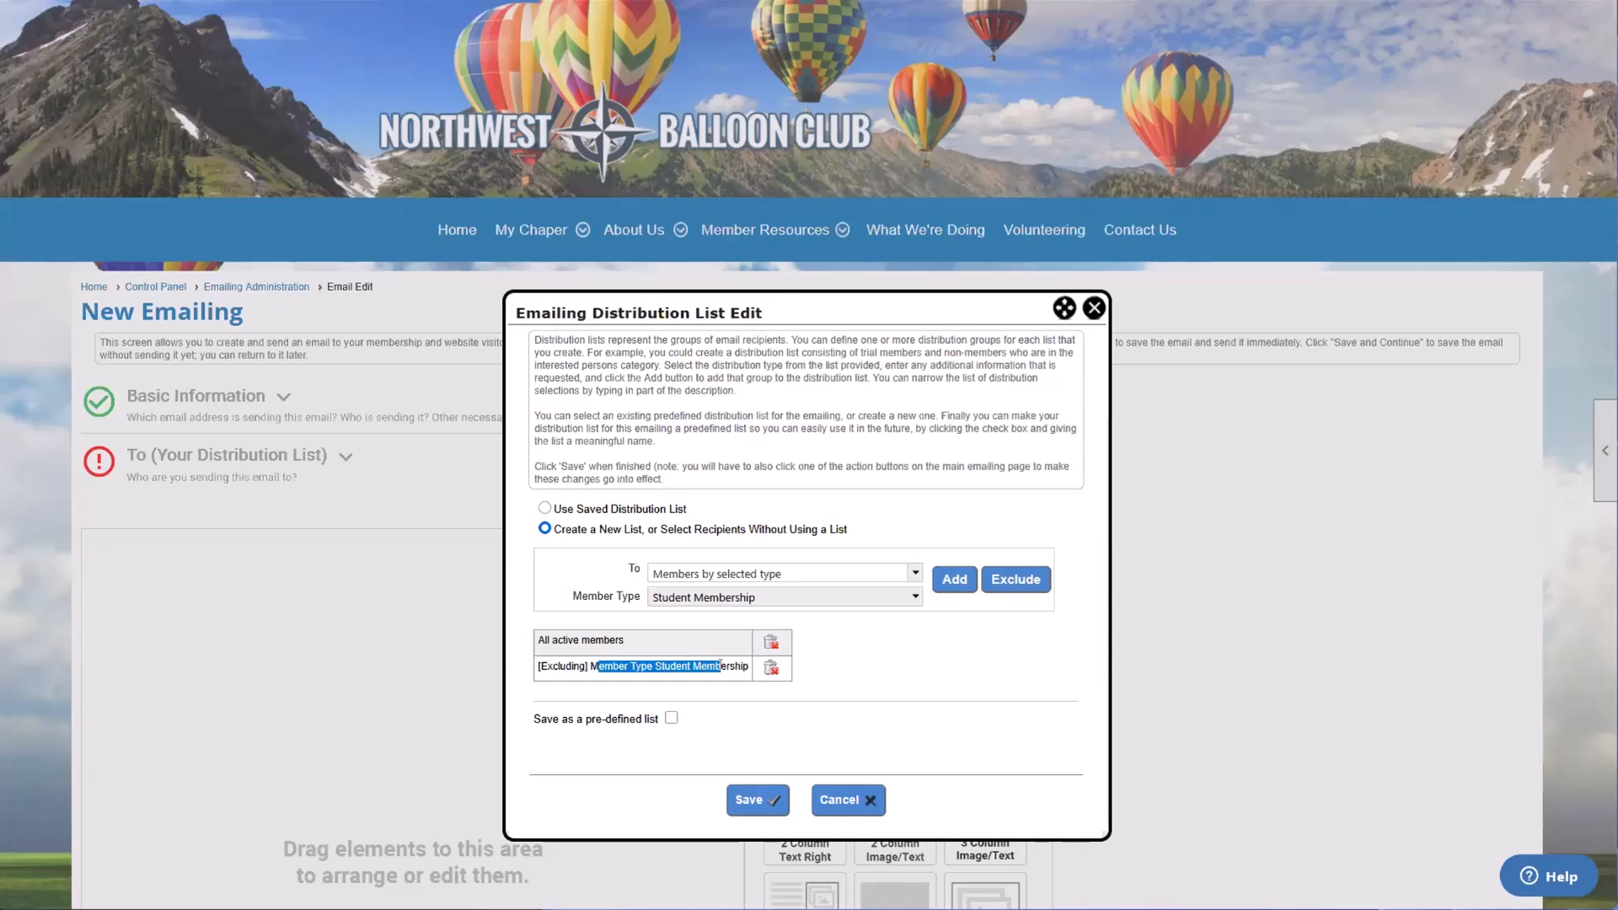
click(719, 665)
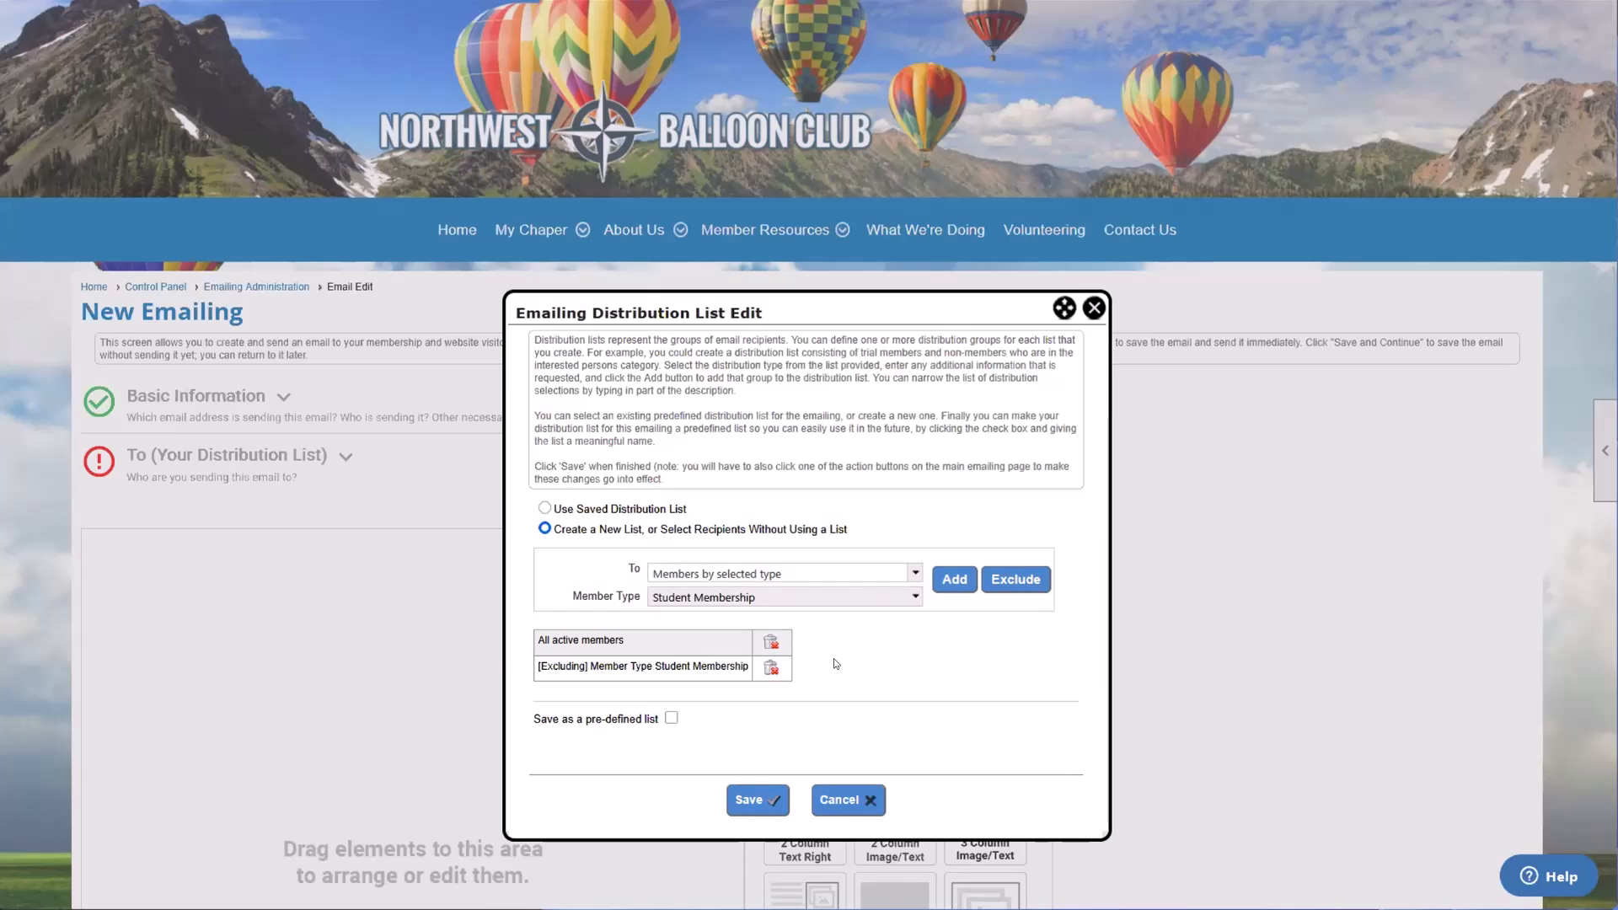
Step: Save the distribution list as a pre-defined list named "All members NOT STUDENTS"
scroll(809, 662, down, 1)
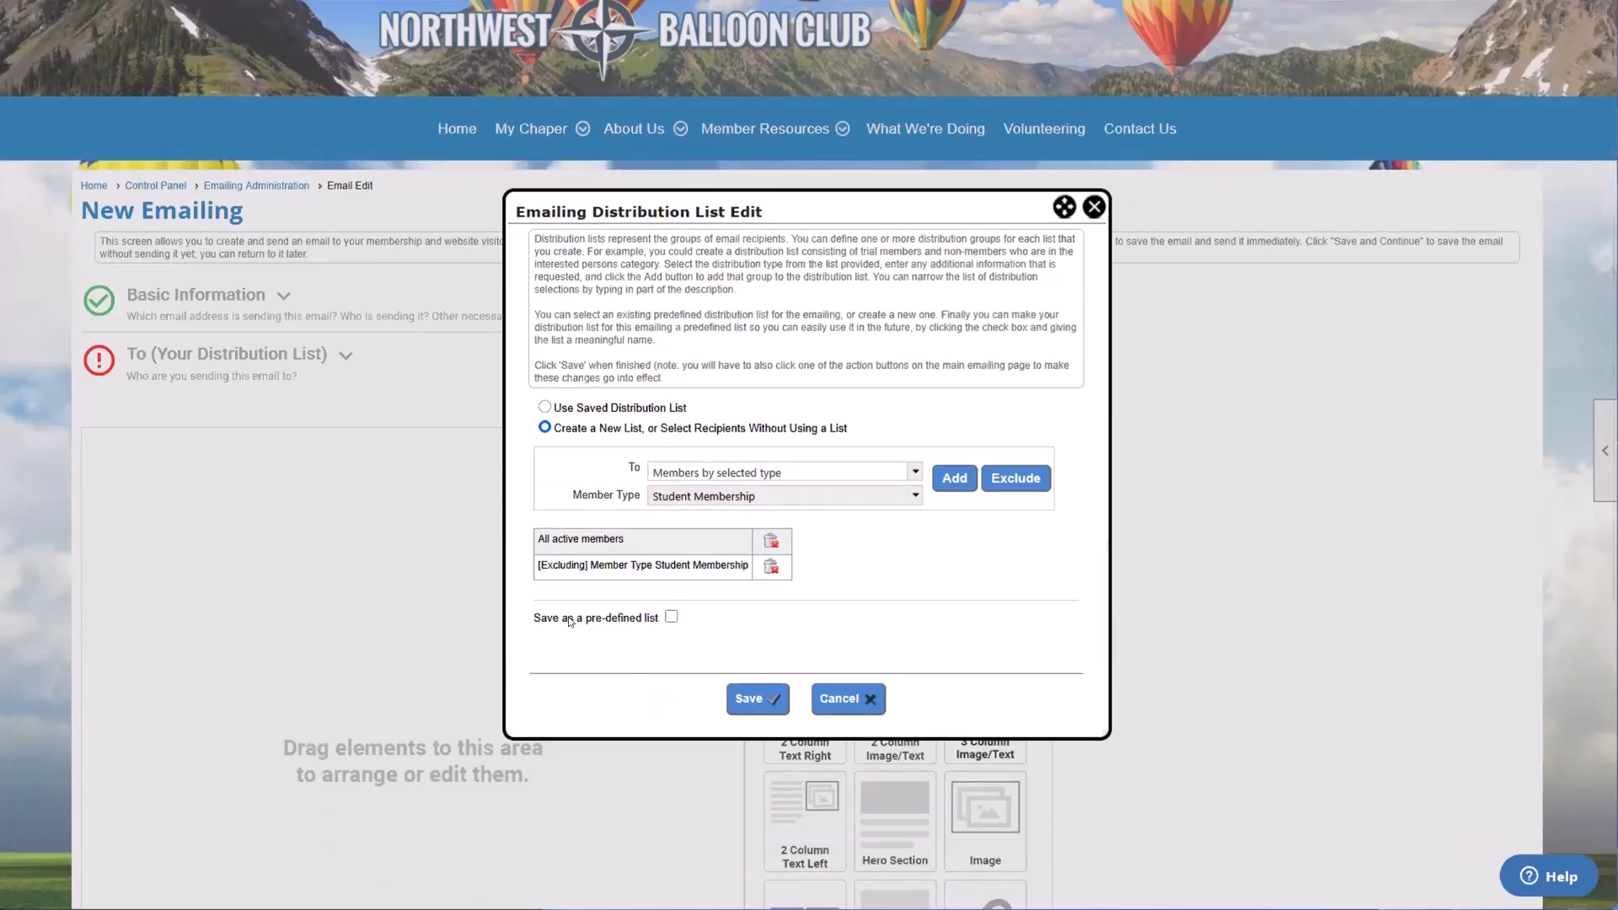
drag(535, 623, 623, 625)
click(625, 625)
click(673, 616)
text(All membner)
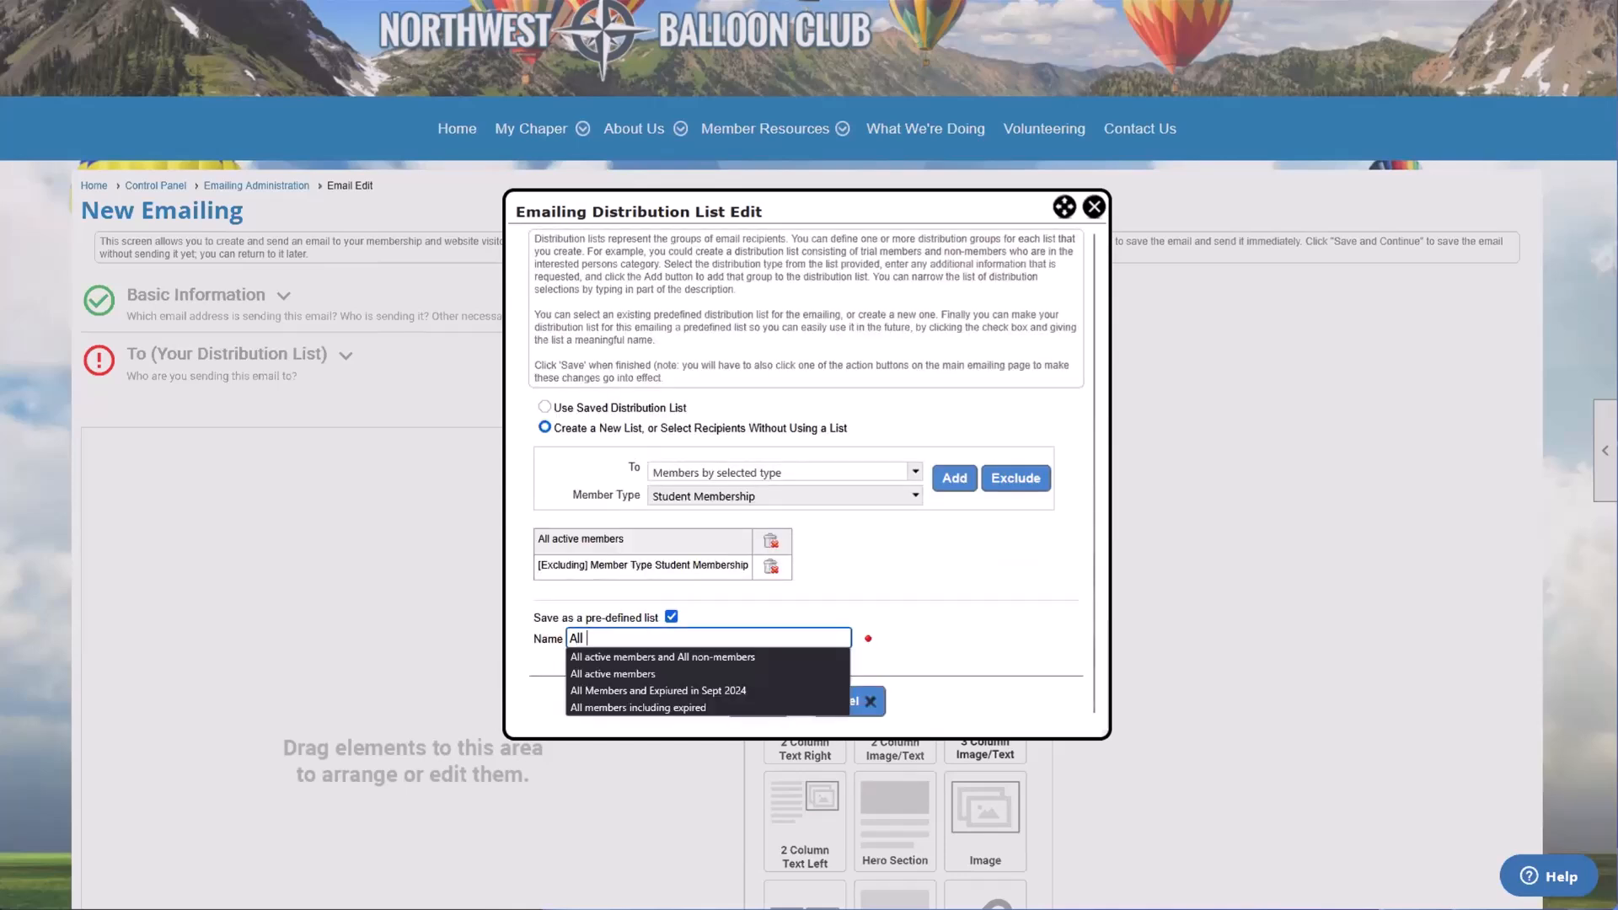
key(BackSpace)
key(BackSpace)
key(BackSpace)
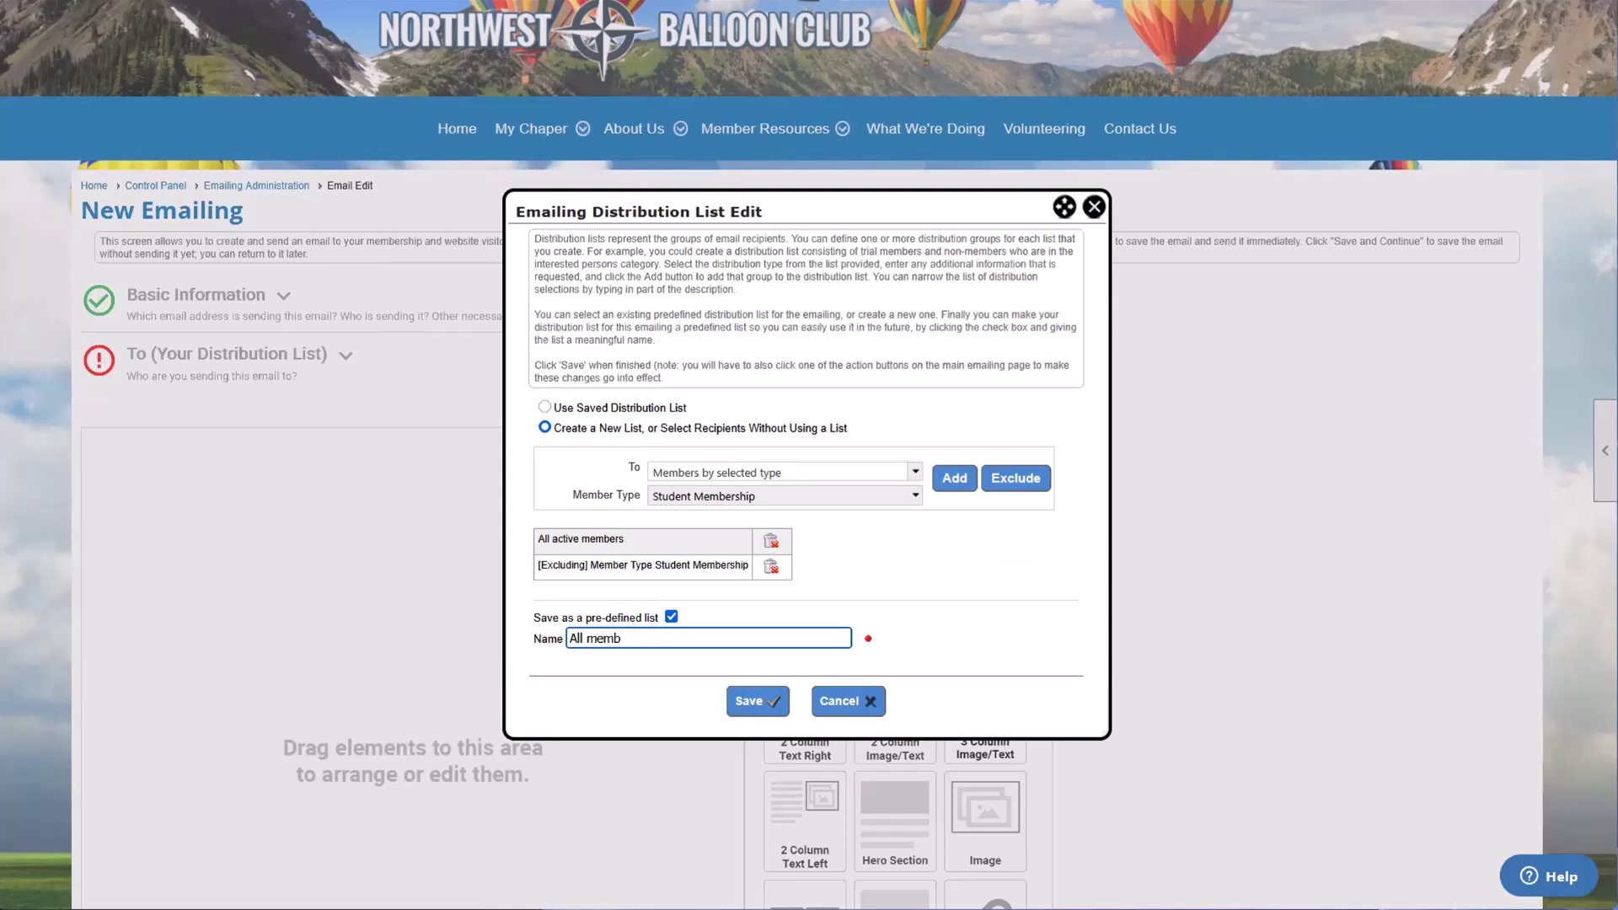
text(ers N)
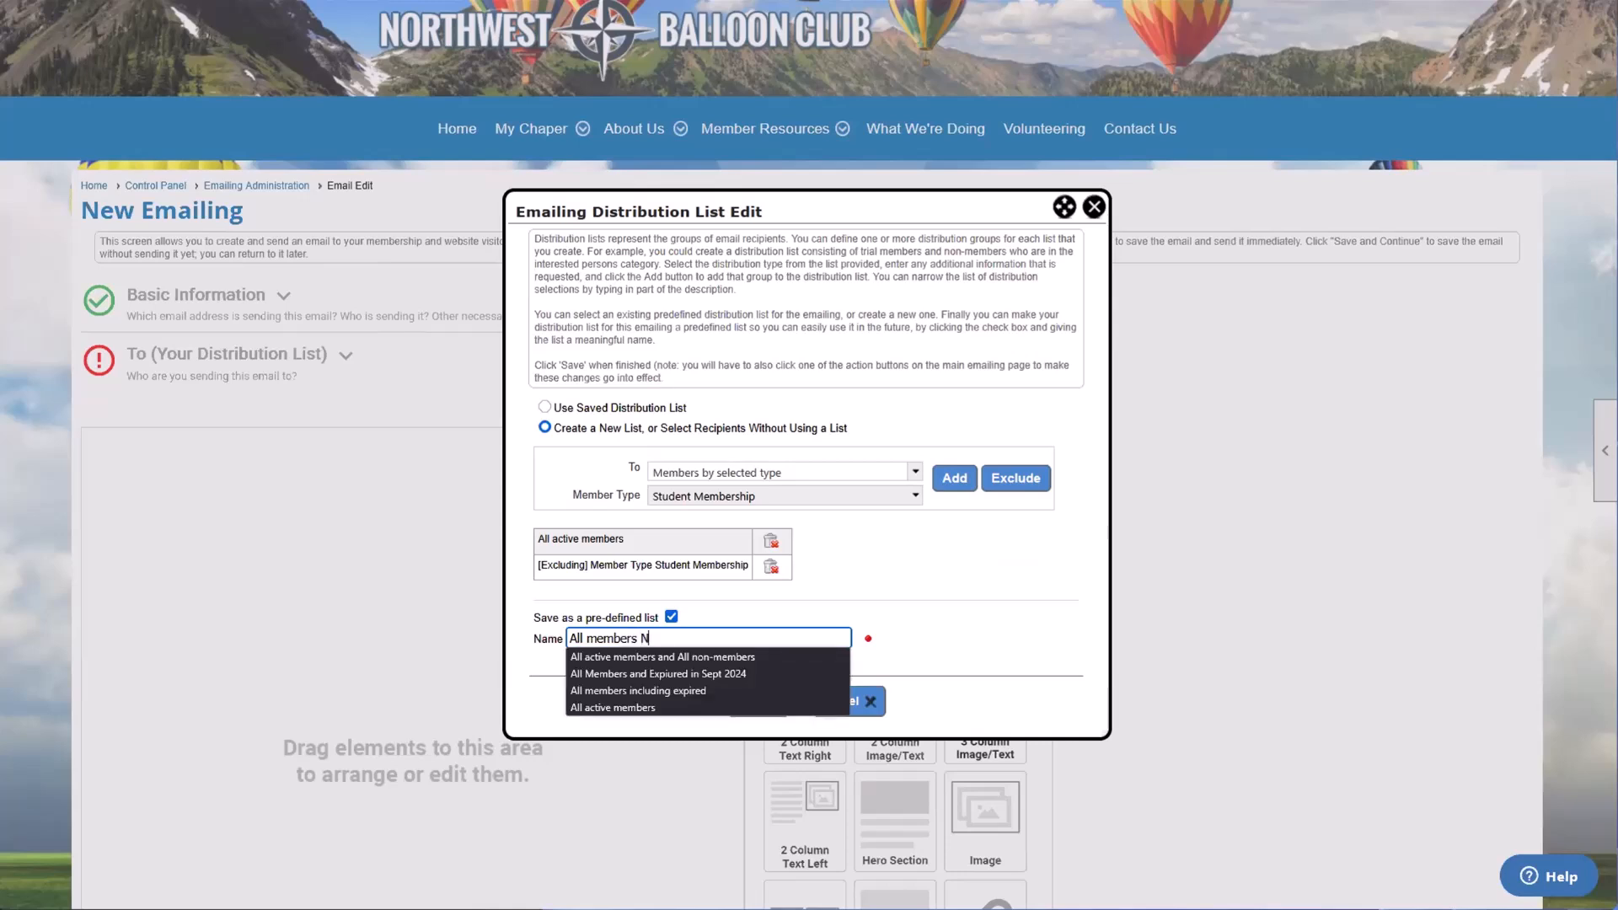
text(OT STUDENTSD)
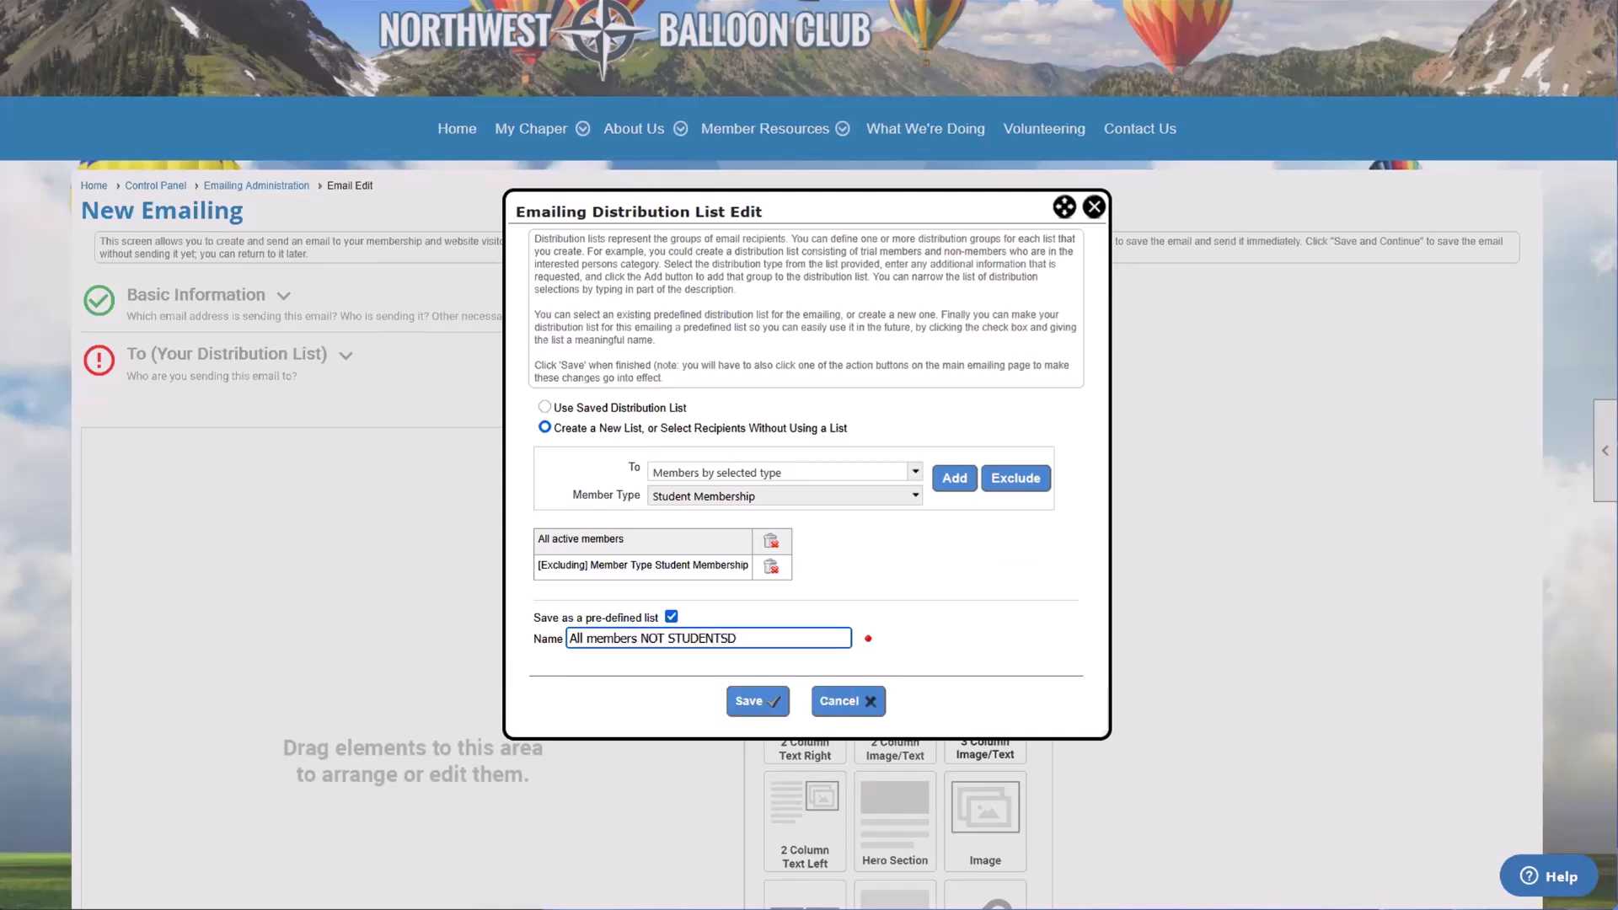
key(BackSpace)
click(624, 674)
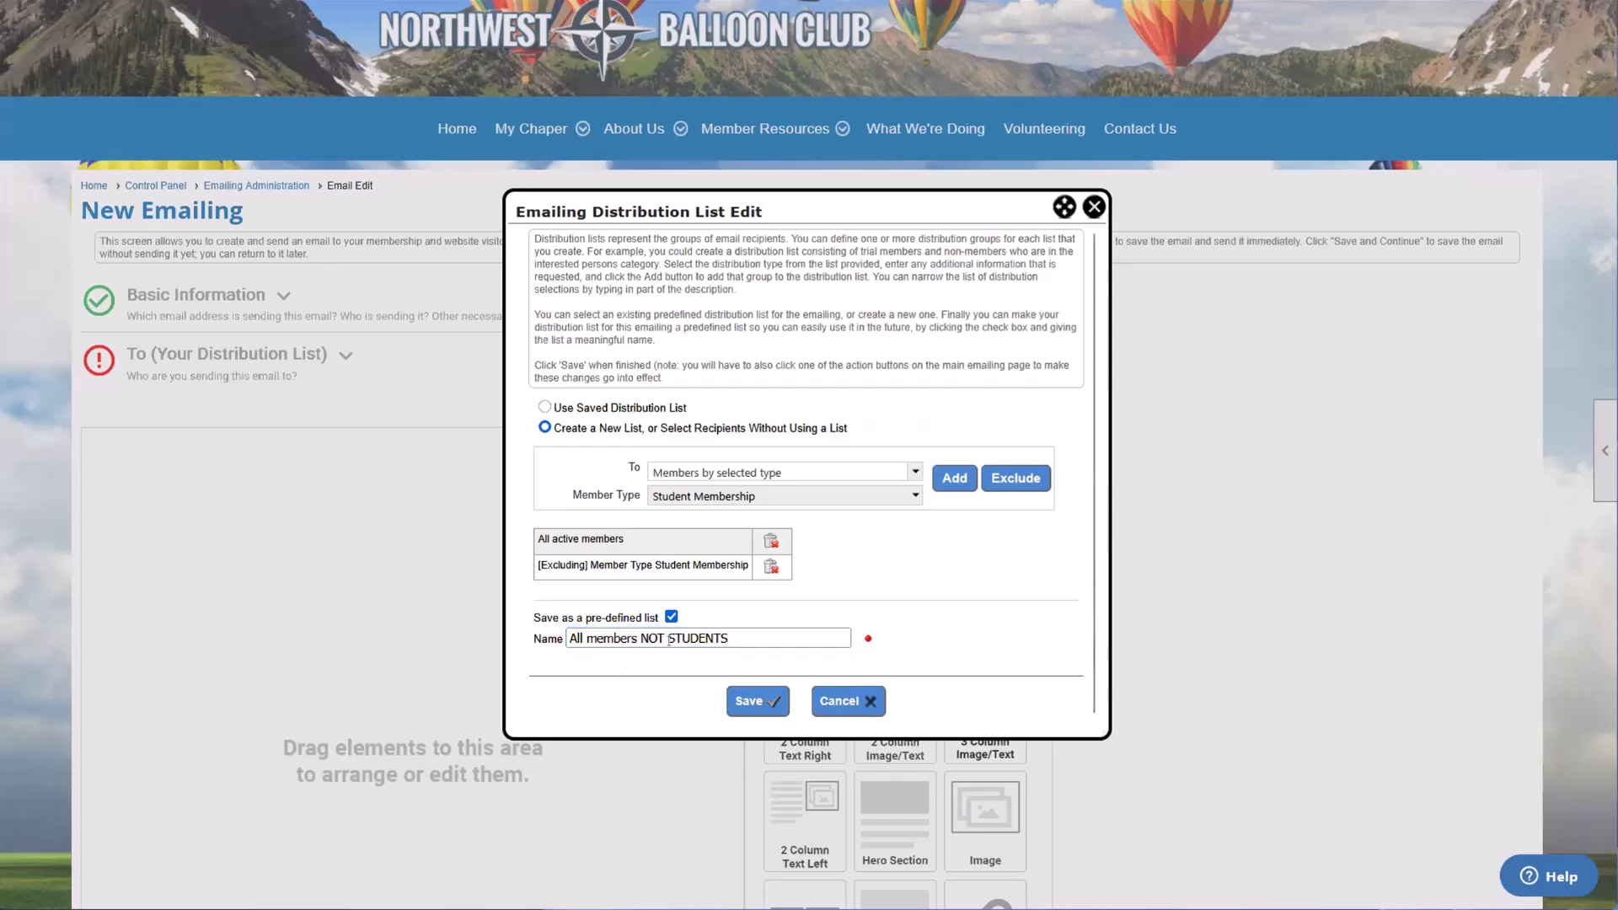
click(753, 702)
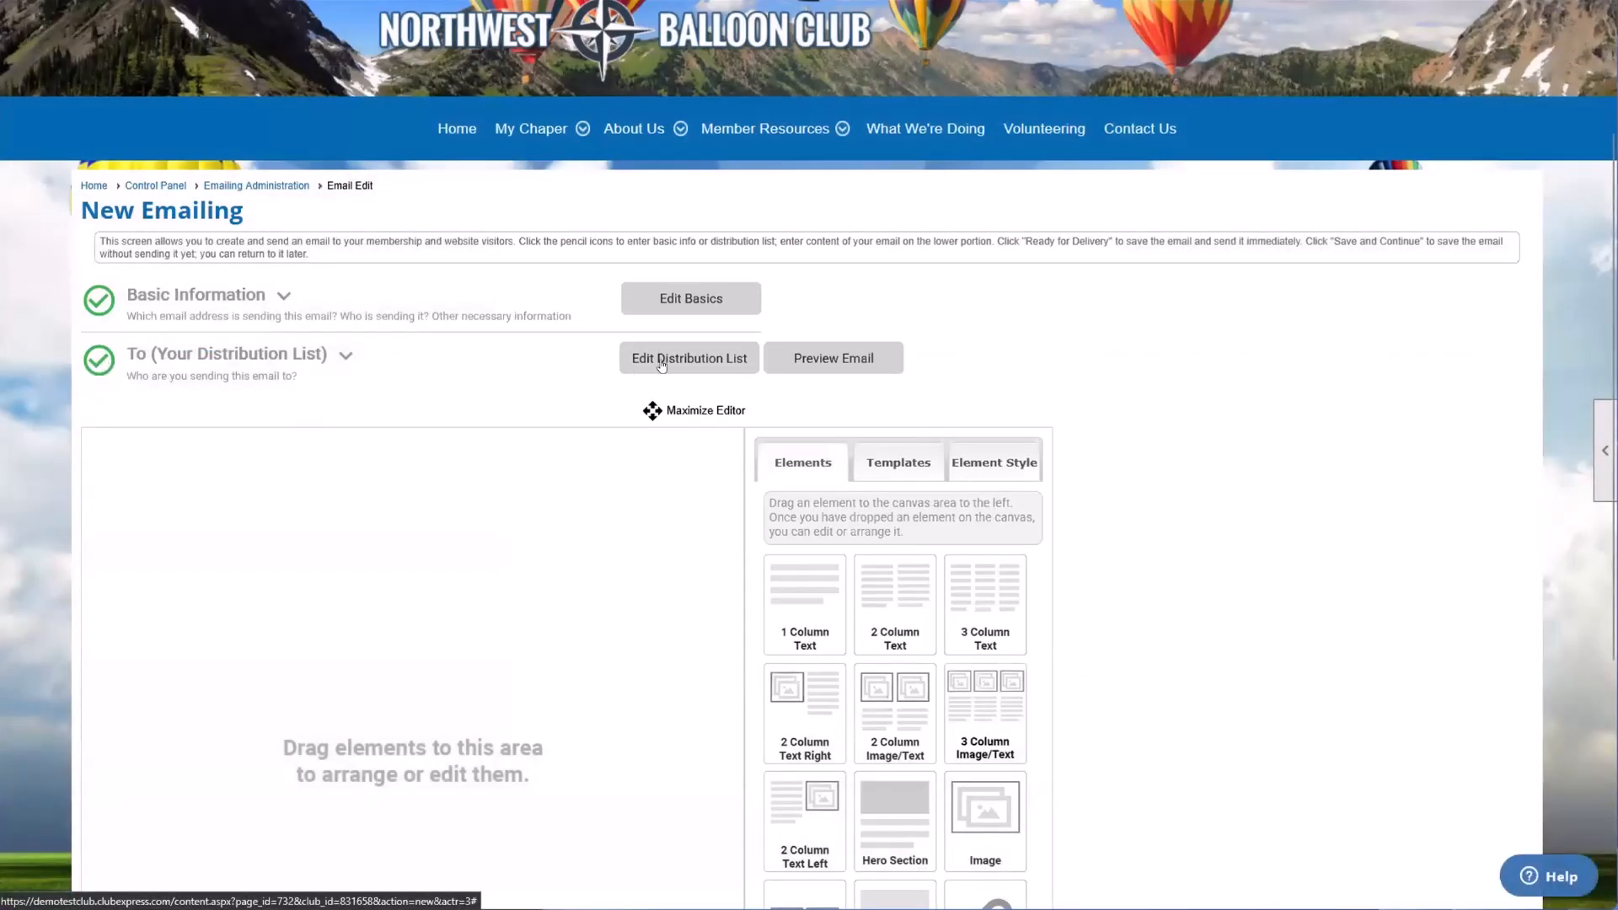
Step: Reopen the distribution list, pick the saved list All members NOT STUDENTS, and close the dialog without saving
click(691, 365)
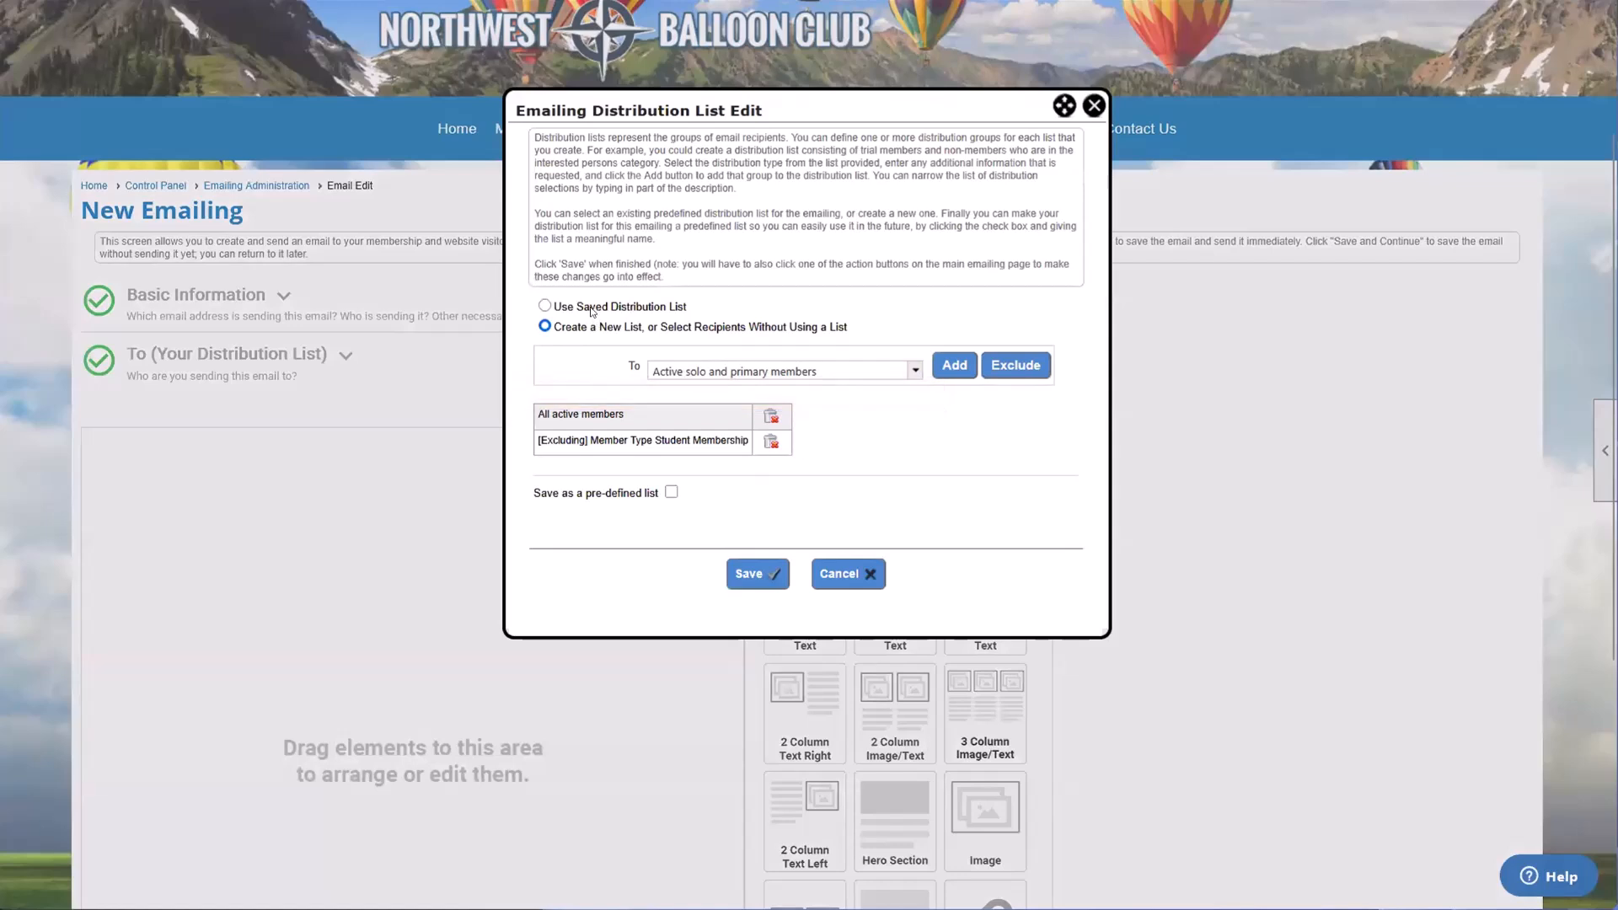
drag(553, 305, 661, 305)
click(661, 305)
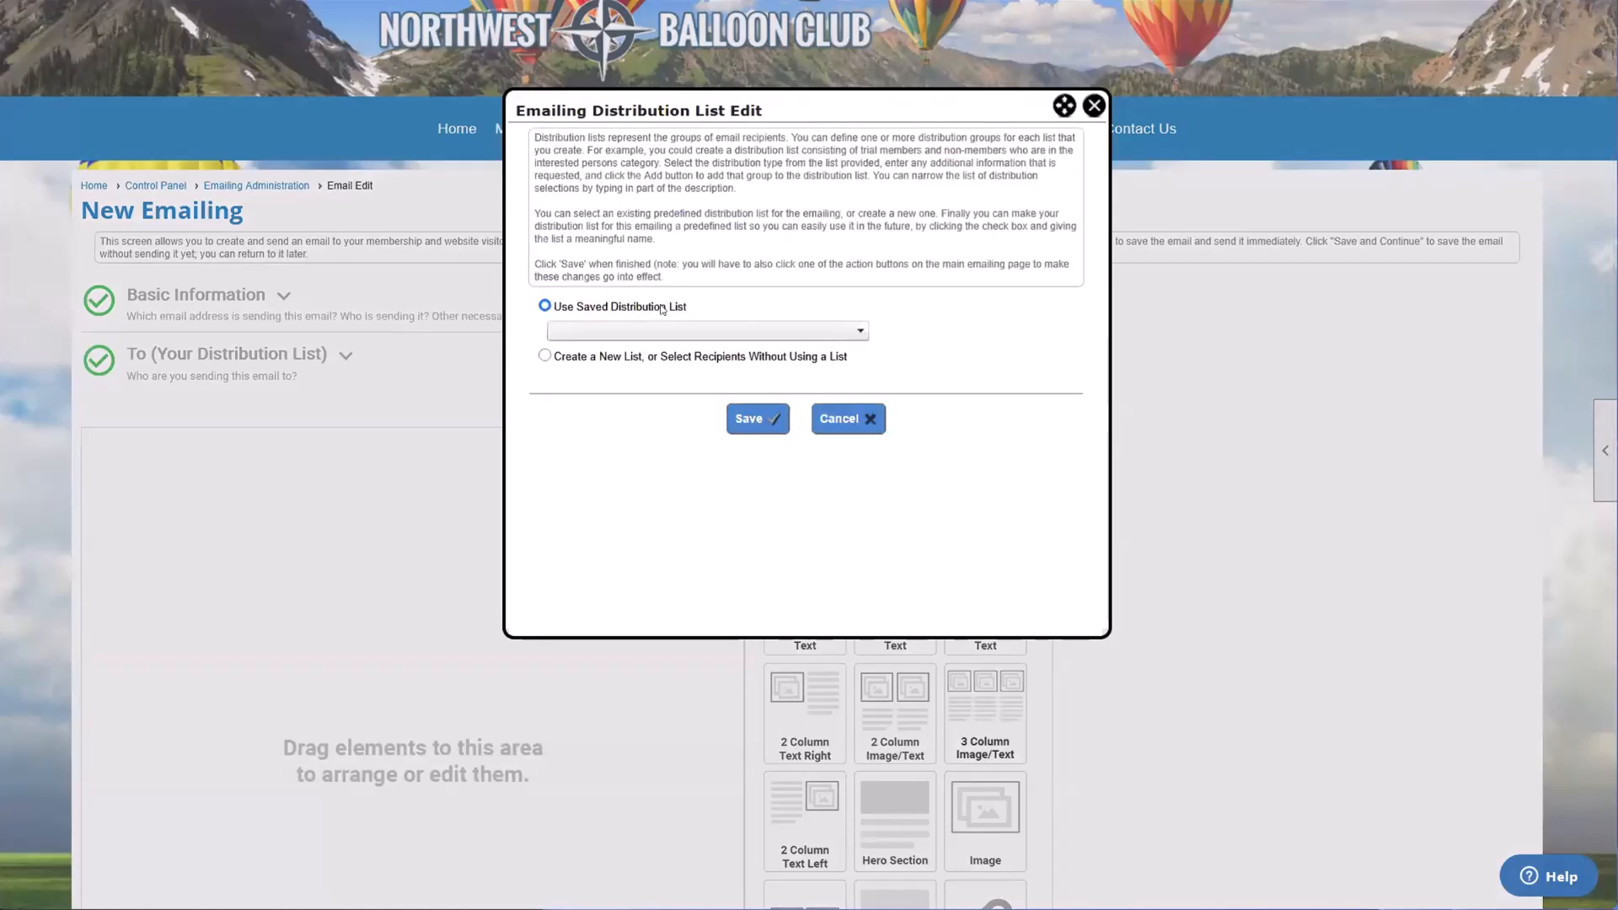
click(633, 337)
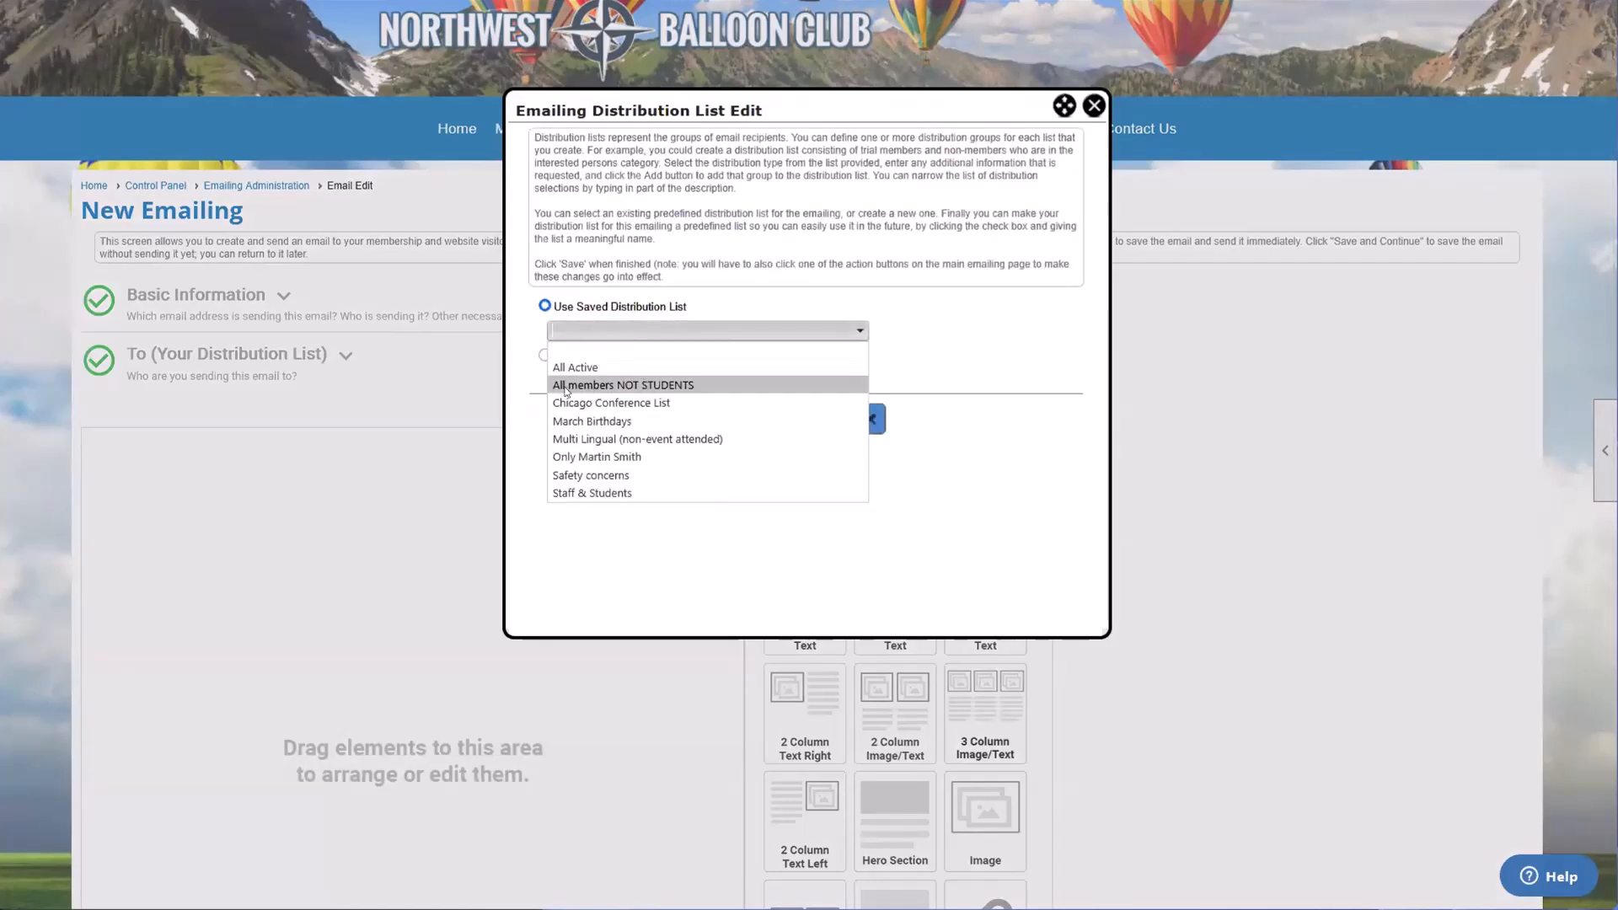
click(598, 386)
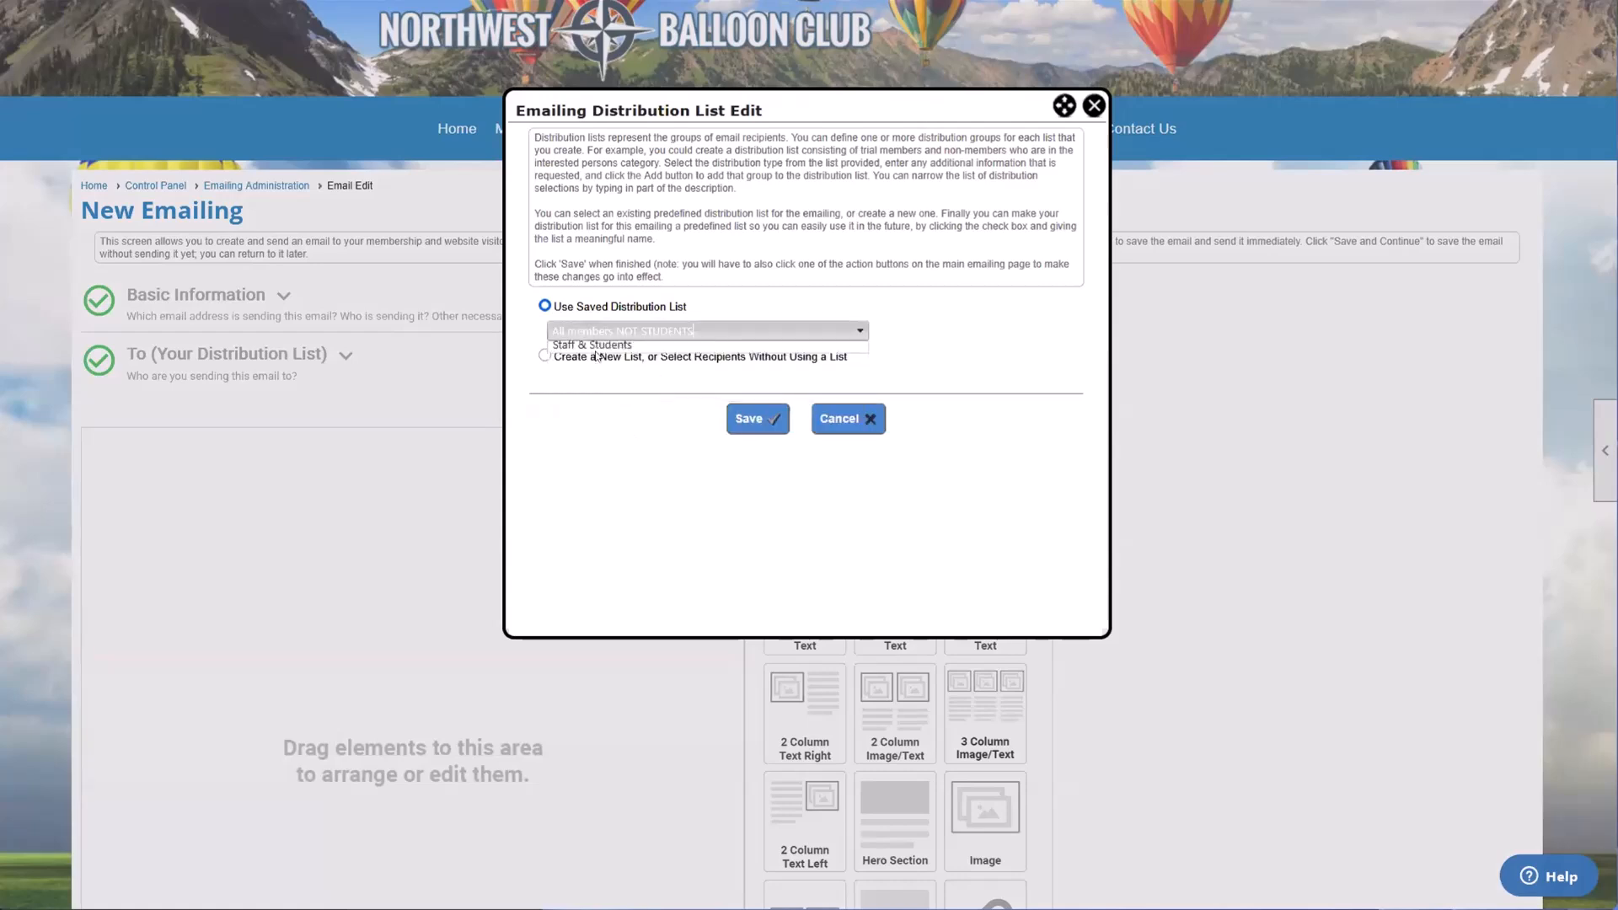
click(1094, 106)
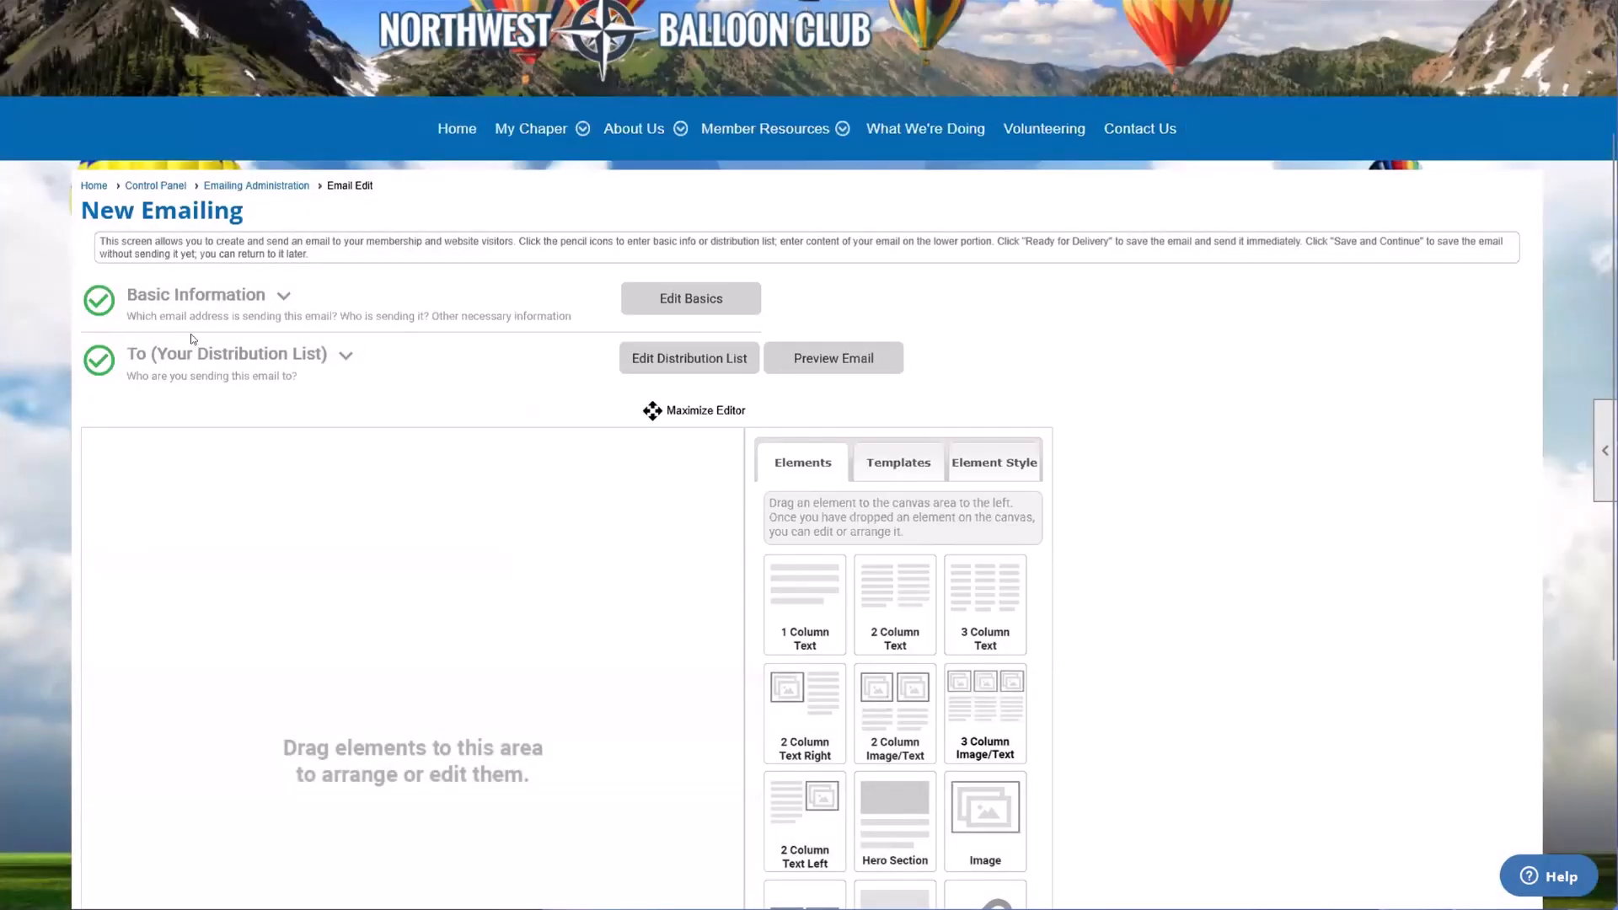
Step: Add a 1 Column Text element to the empty email canvas
scroll(189, 337, down, 2)
scroll(193, 339, down, 2)
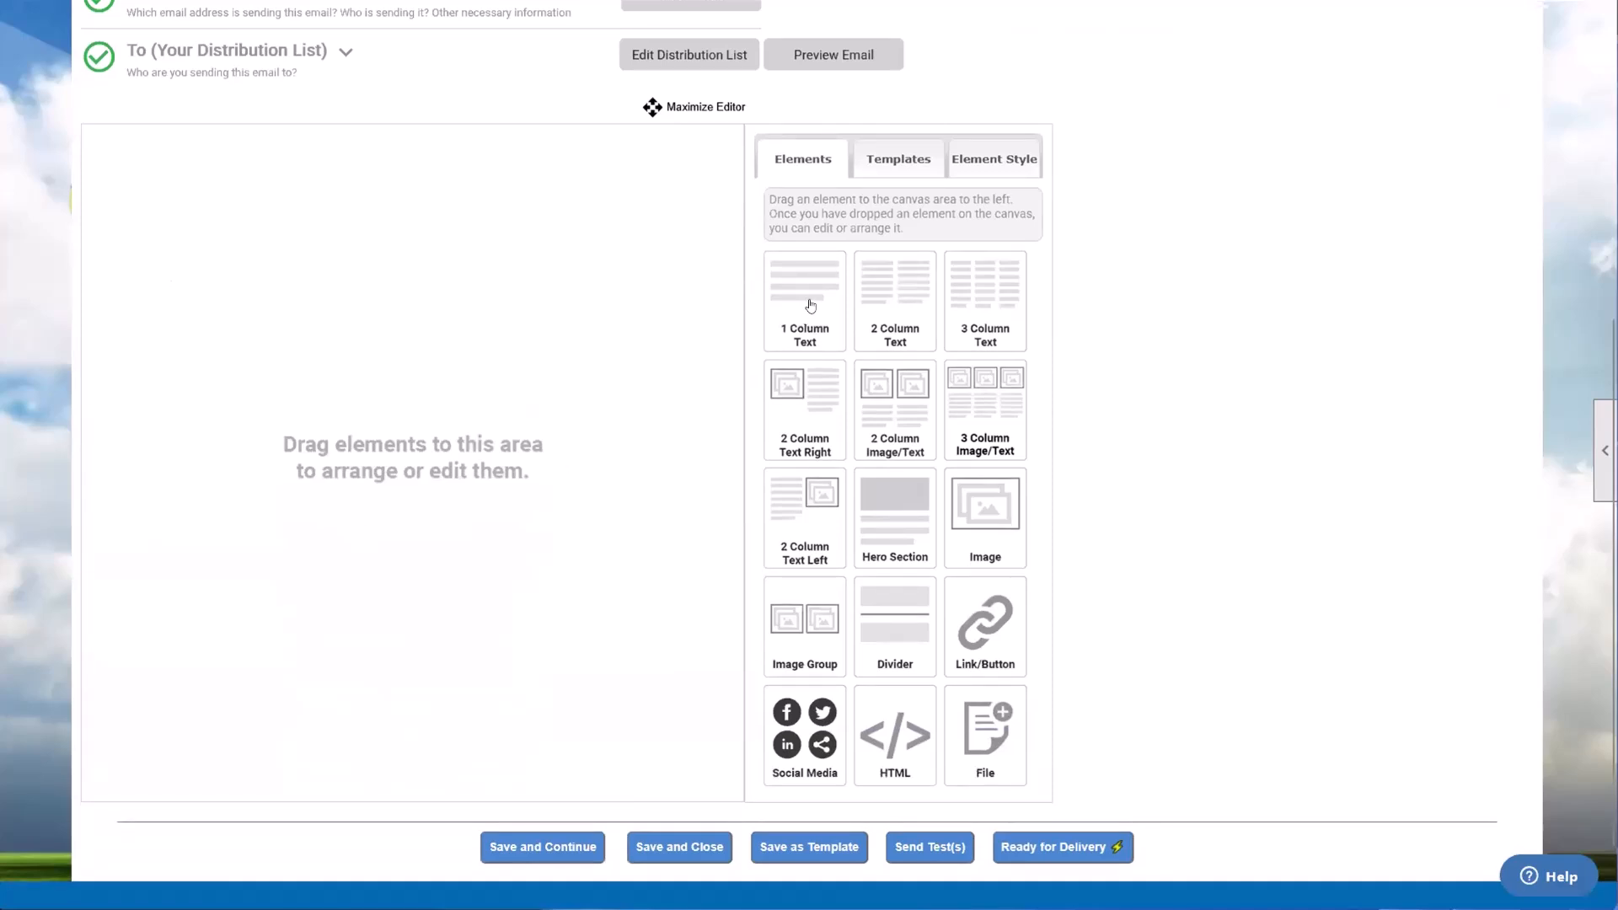
drag(808, 305, 490, 306)
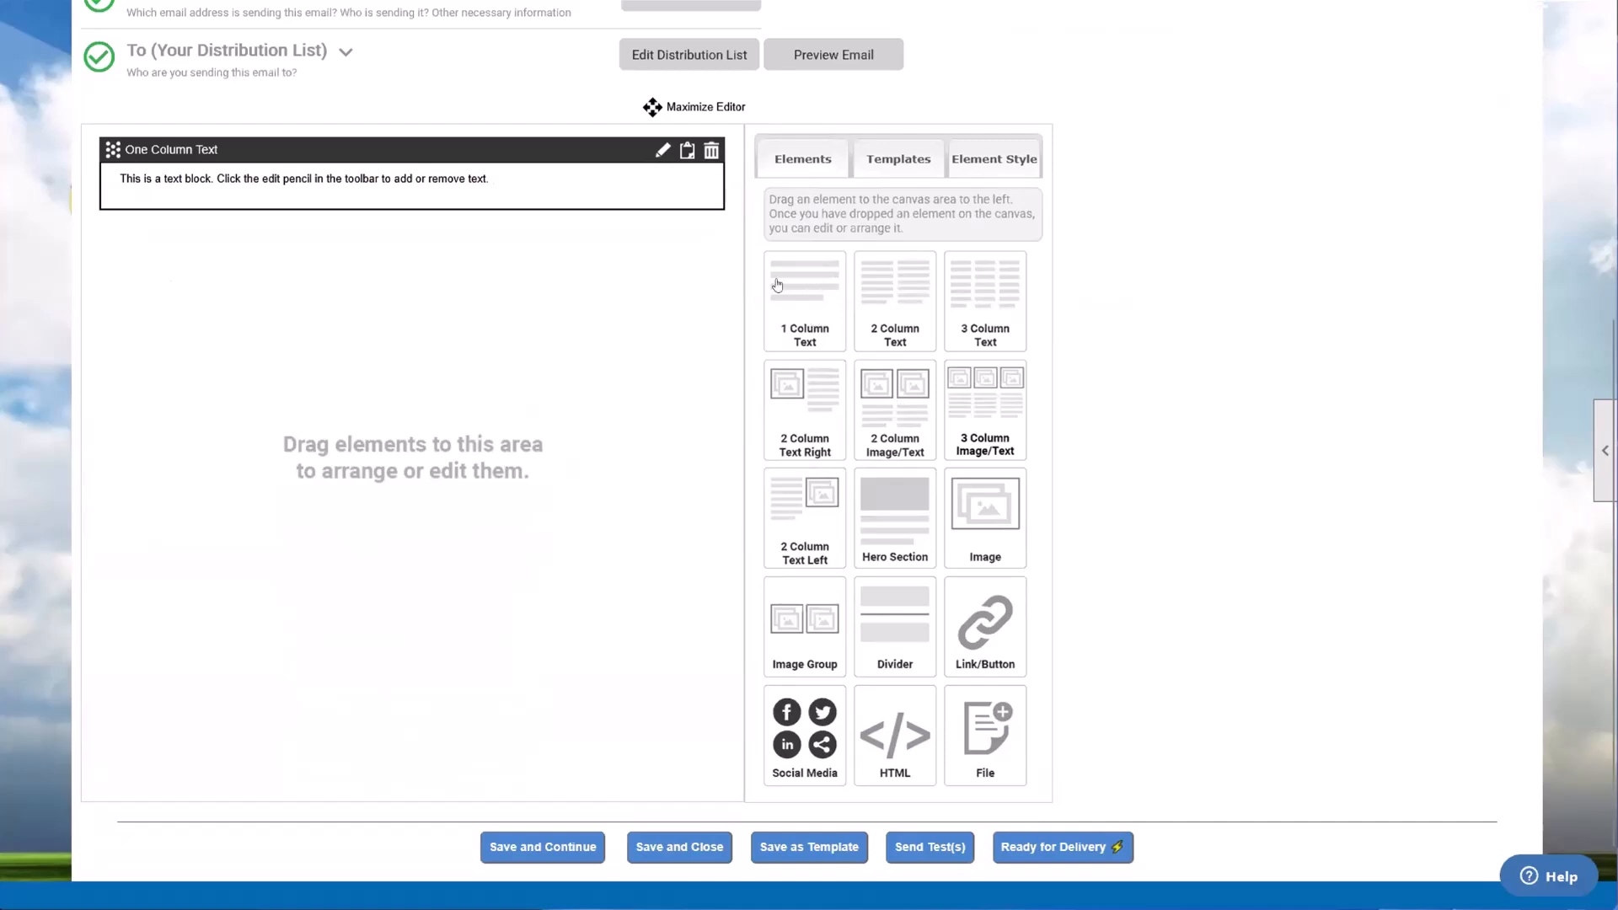
drag(317, 156, 317, 163)
click(367, 233)
Step: Edit the one-column text block and enter the greeting "Hello Members," followed by a blank line
click(663, 151)
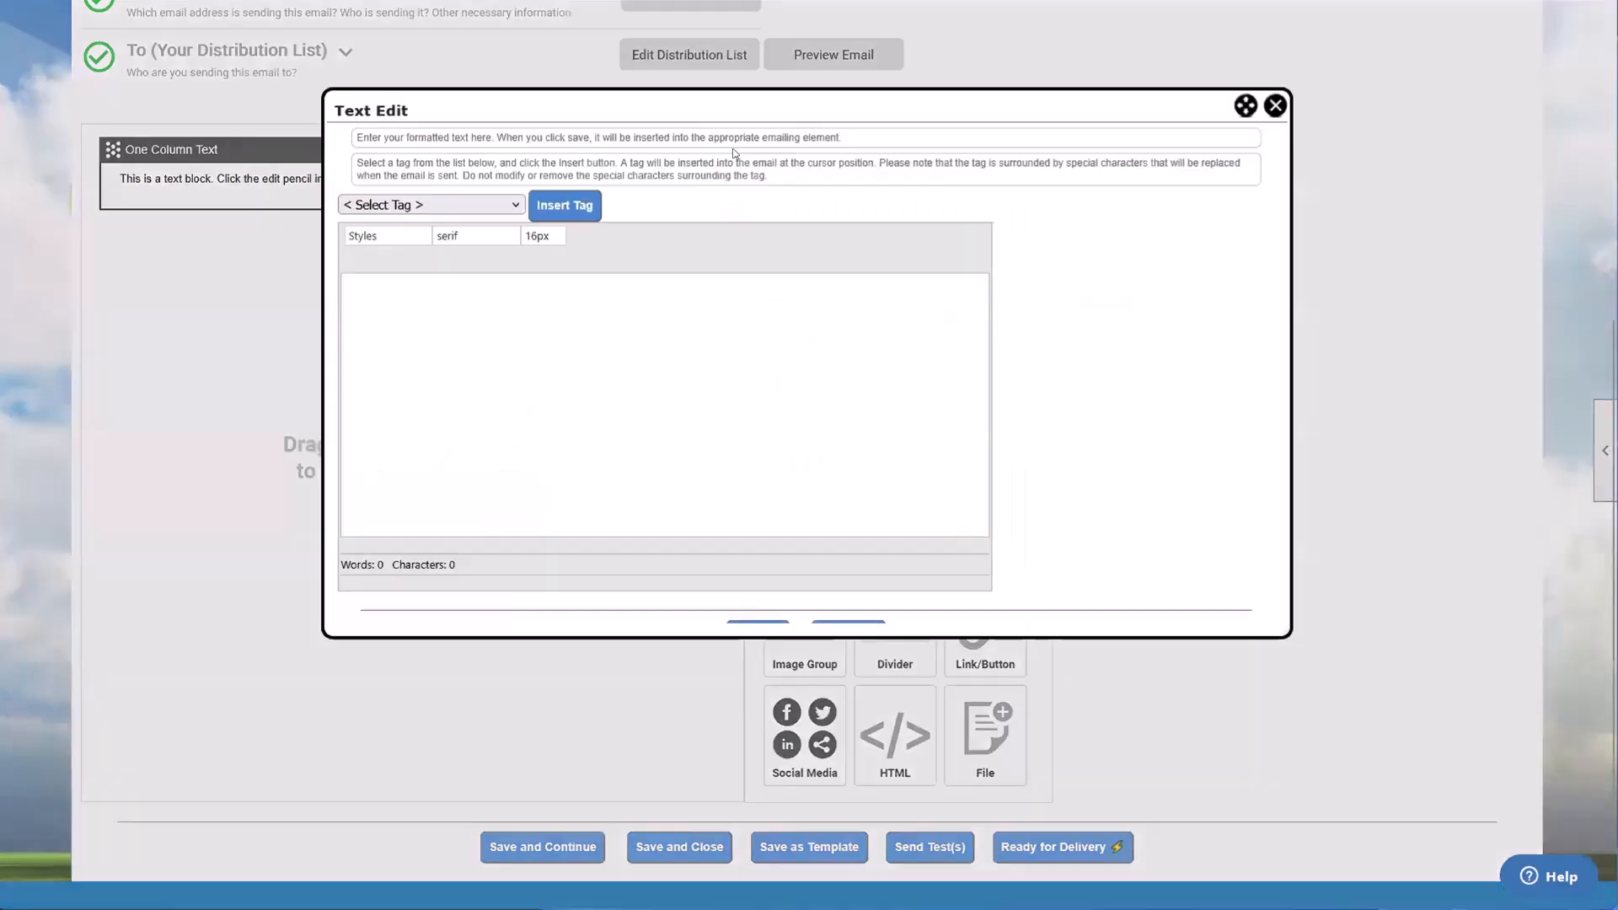
click(463, 311)
text(Head)
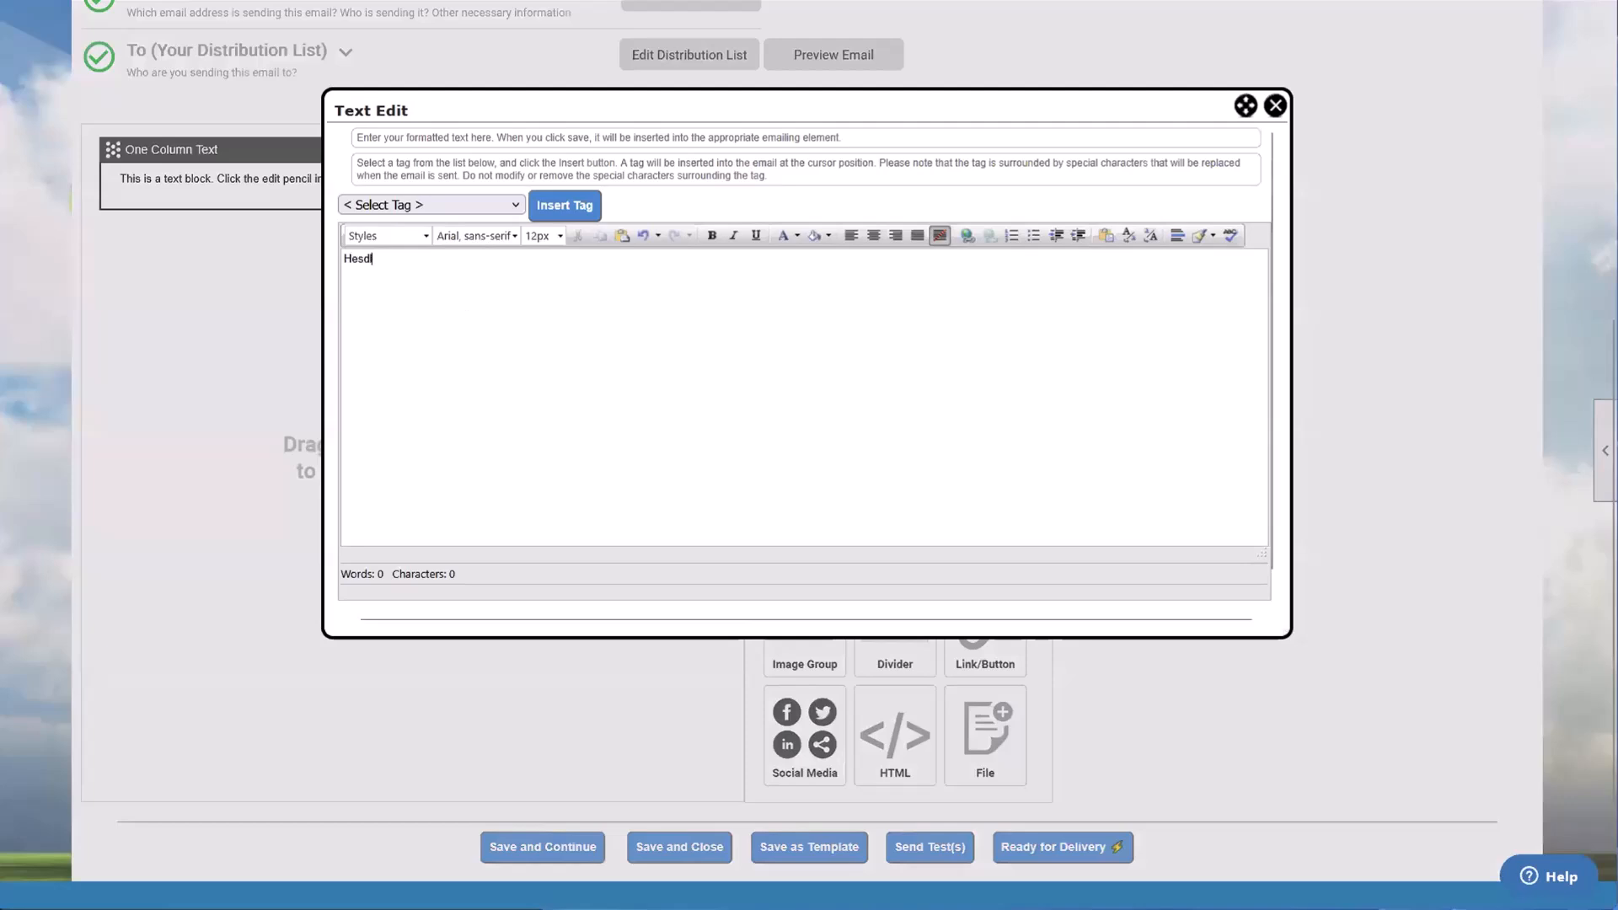
key(BackSpace)
key(BackSpace)
text(llo Mebm)
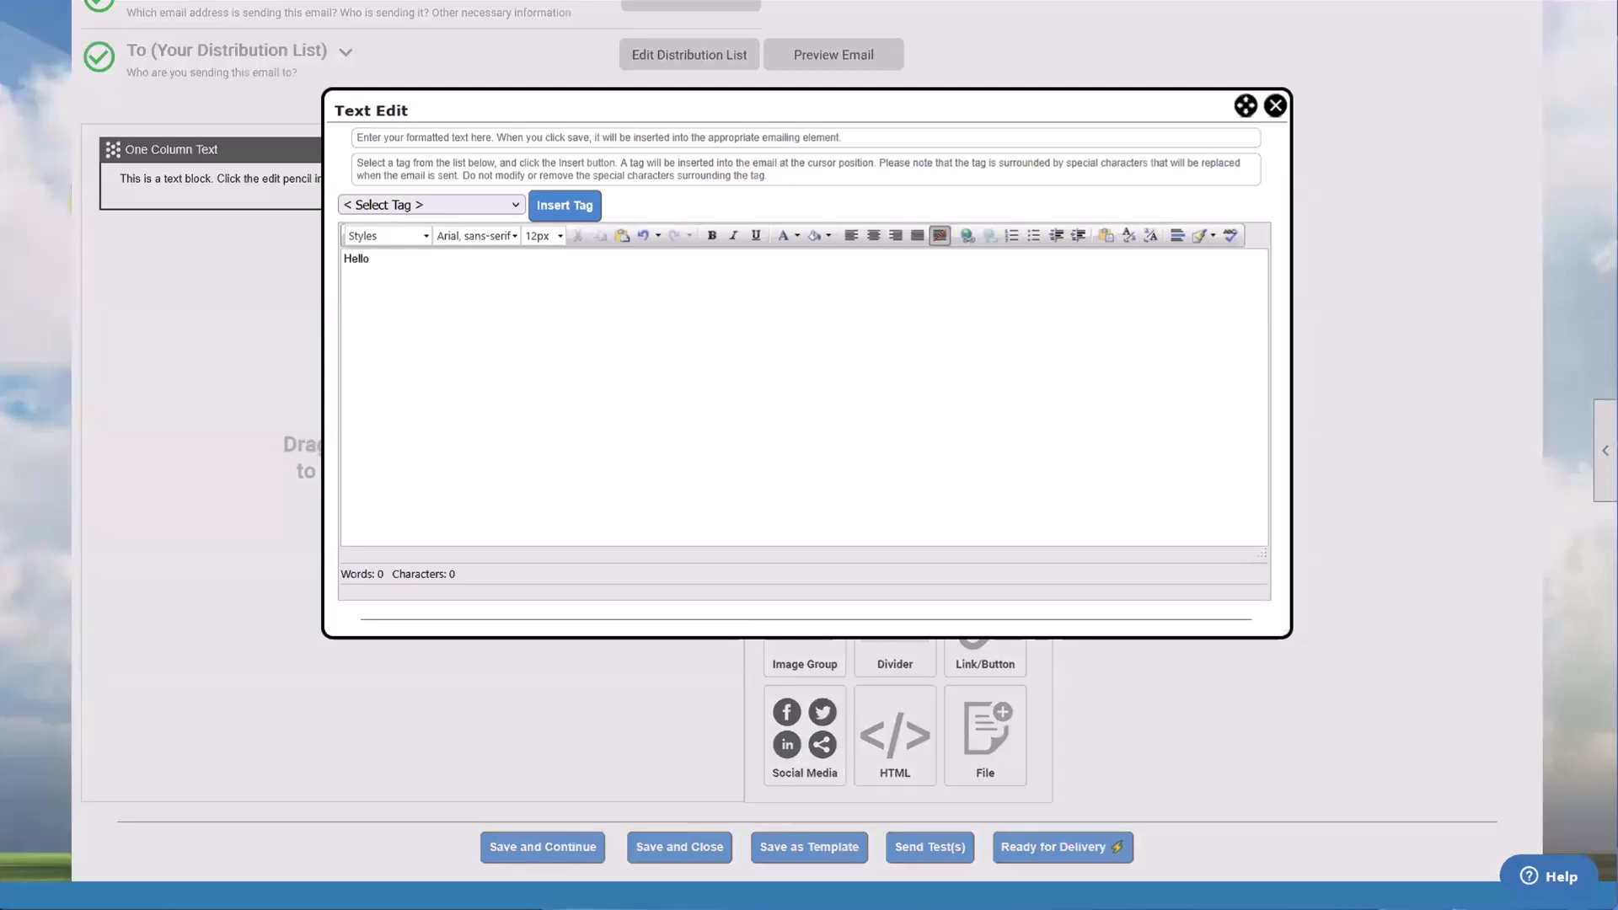
key(BackSpace)
key(BackSpace)
key(BackSpace)
text(ebrt)
key(BackSpace)
key(BackSpace)
key(BackSpace)
text(mers,)
key(Return)
key(Return)
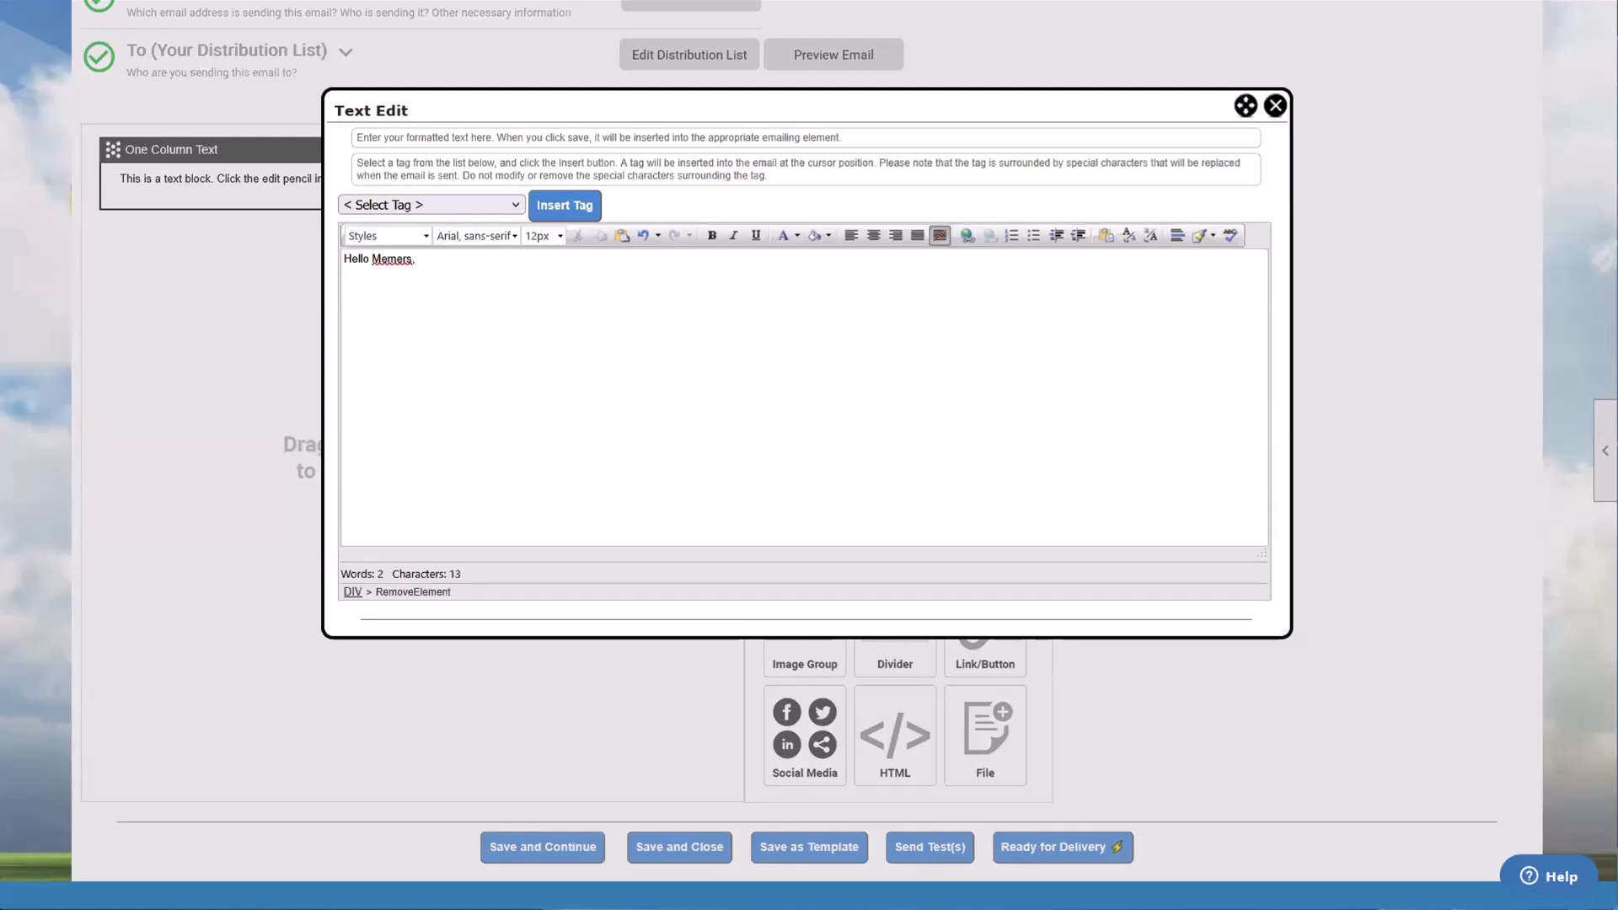
text(bers,  )
text(ojifdngijunsdfiuninoi  wedf wse fws e)
text(df sd f sd f)
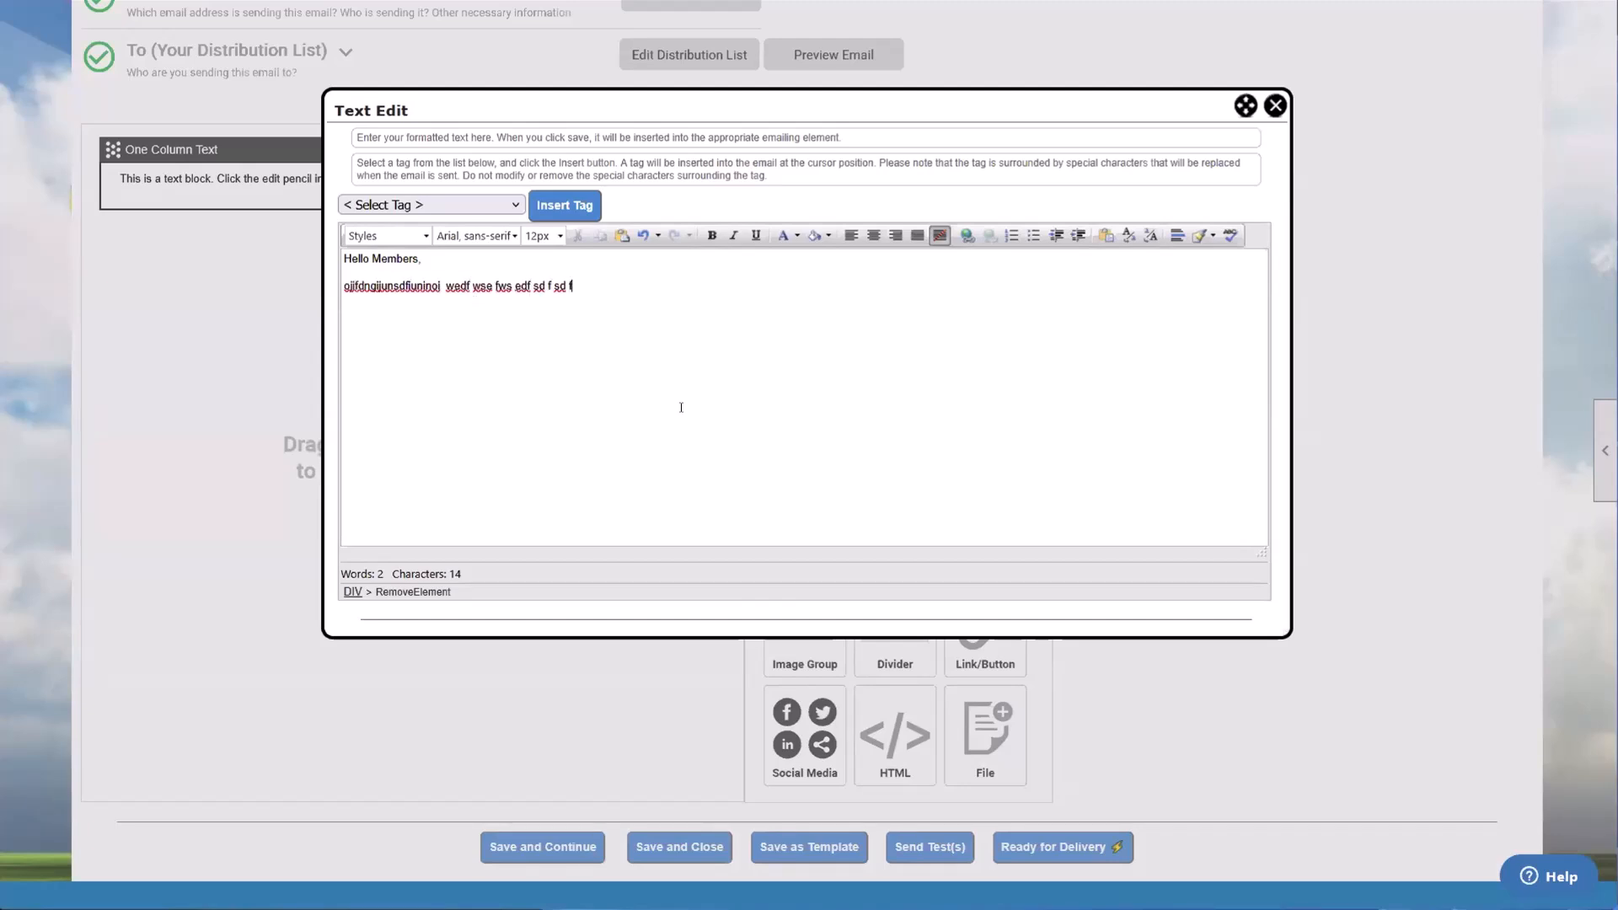
Step: Enter a line of random filler text below the greeting and save the text block
scroll(724, 428, down, 1)
click(758, 595)
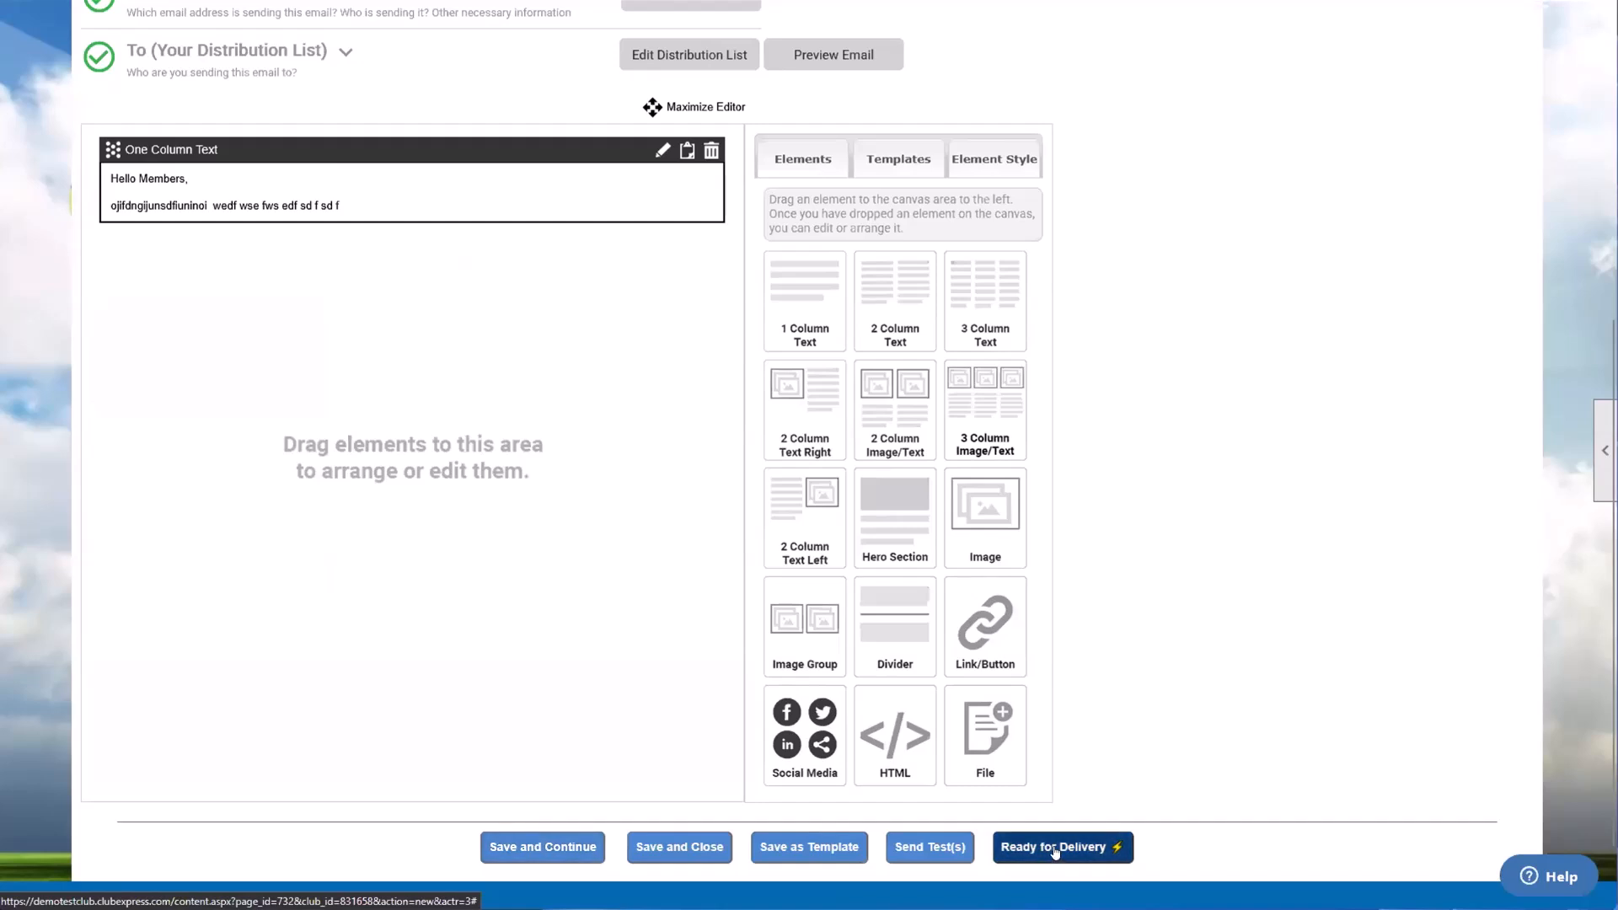
Step: Reopen the one-column text block for editing and delete the word "Members" from the greeting
click(663, 151)
double_click(395, 260)
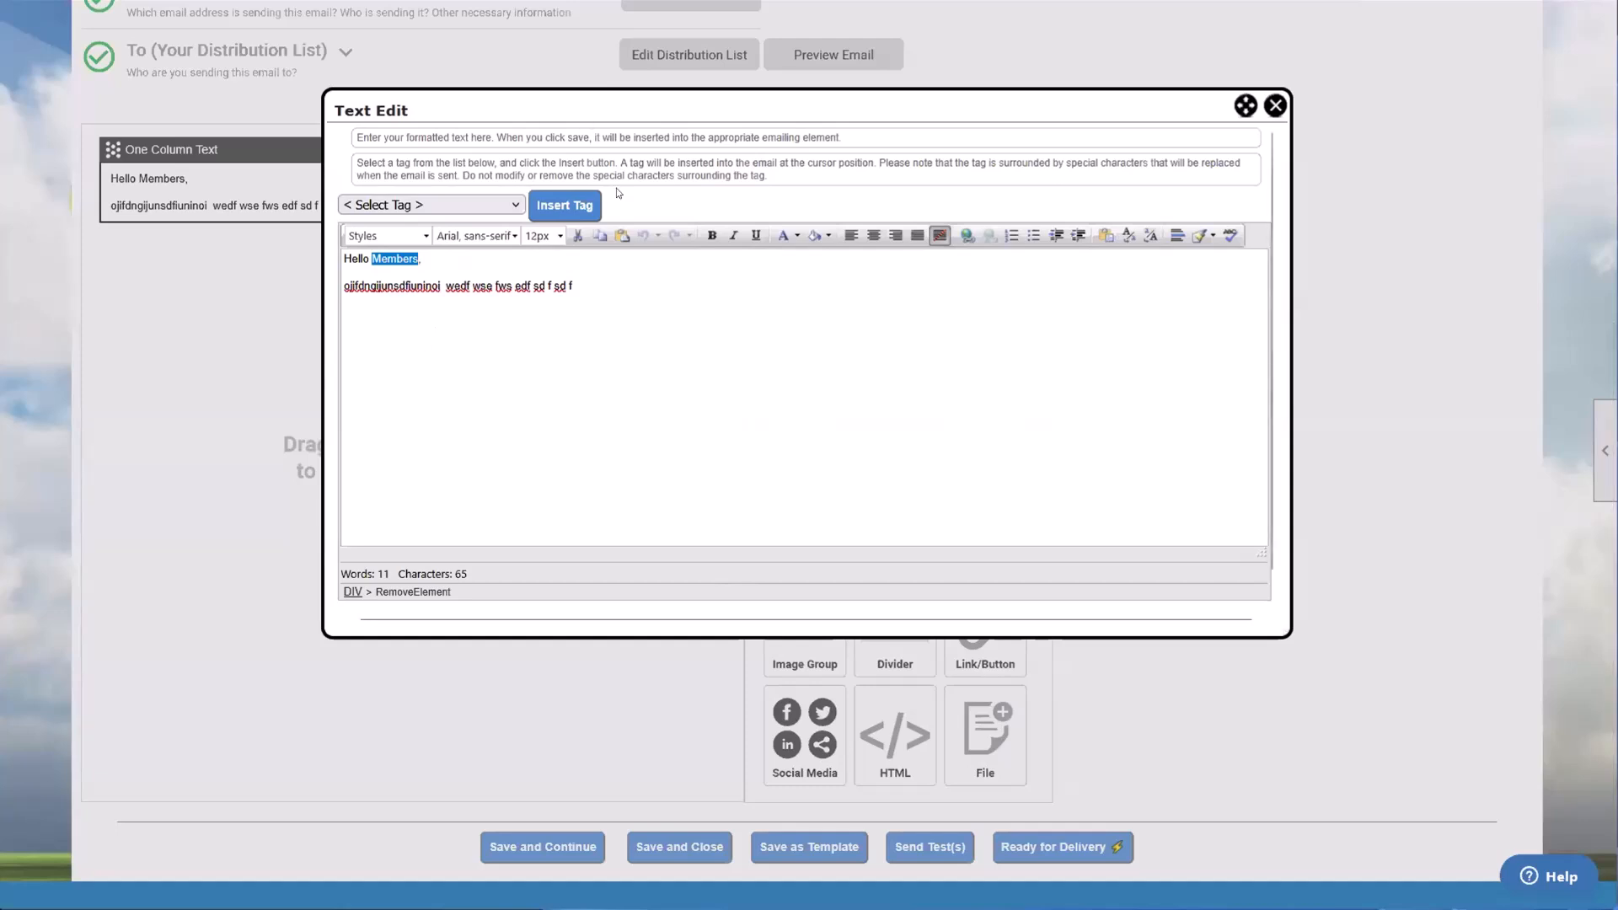
scroll(580, 120, up, 1)
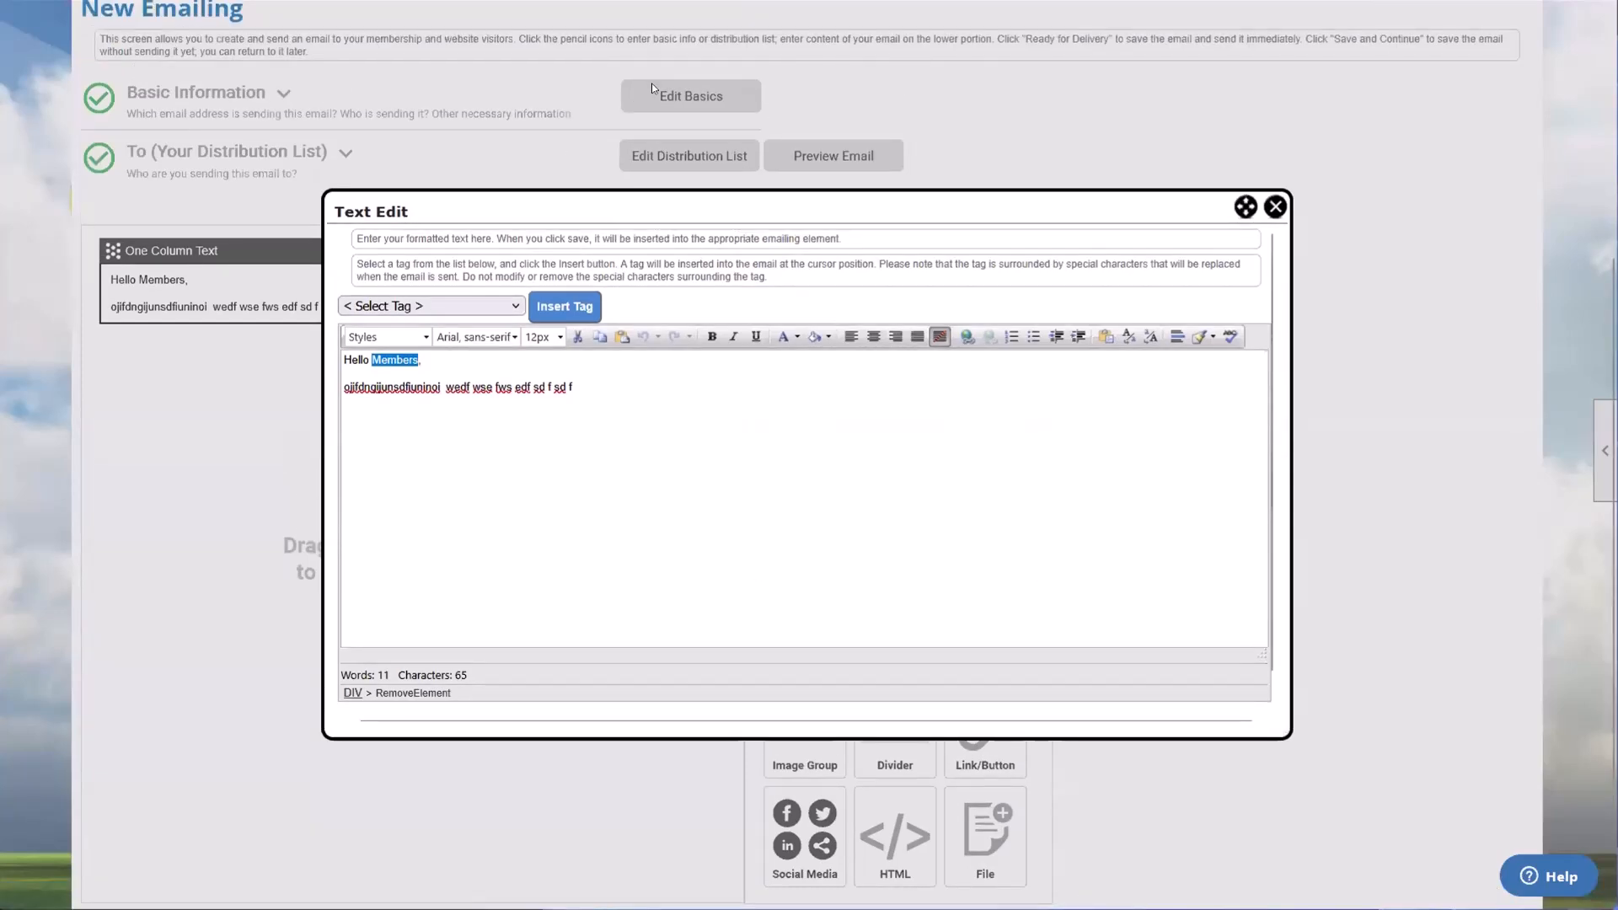
click(347, 373)
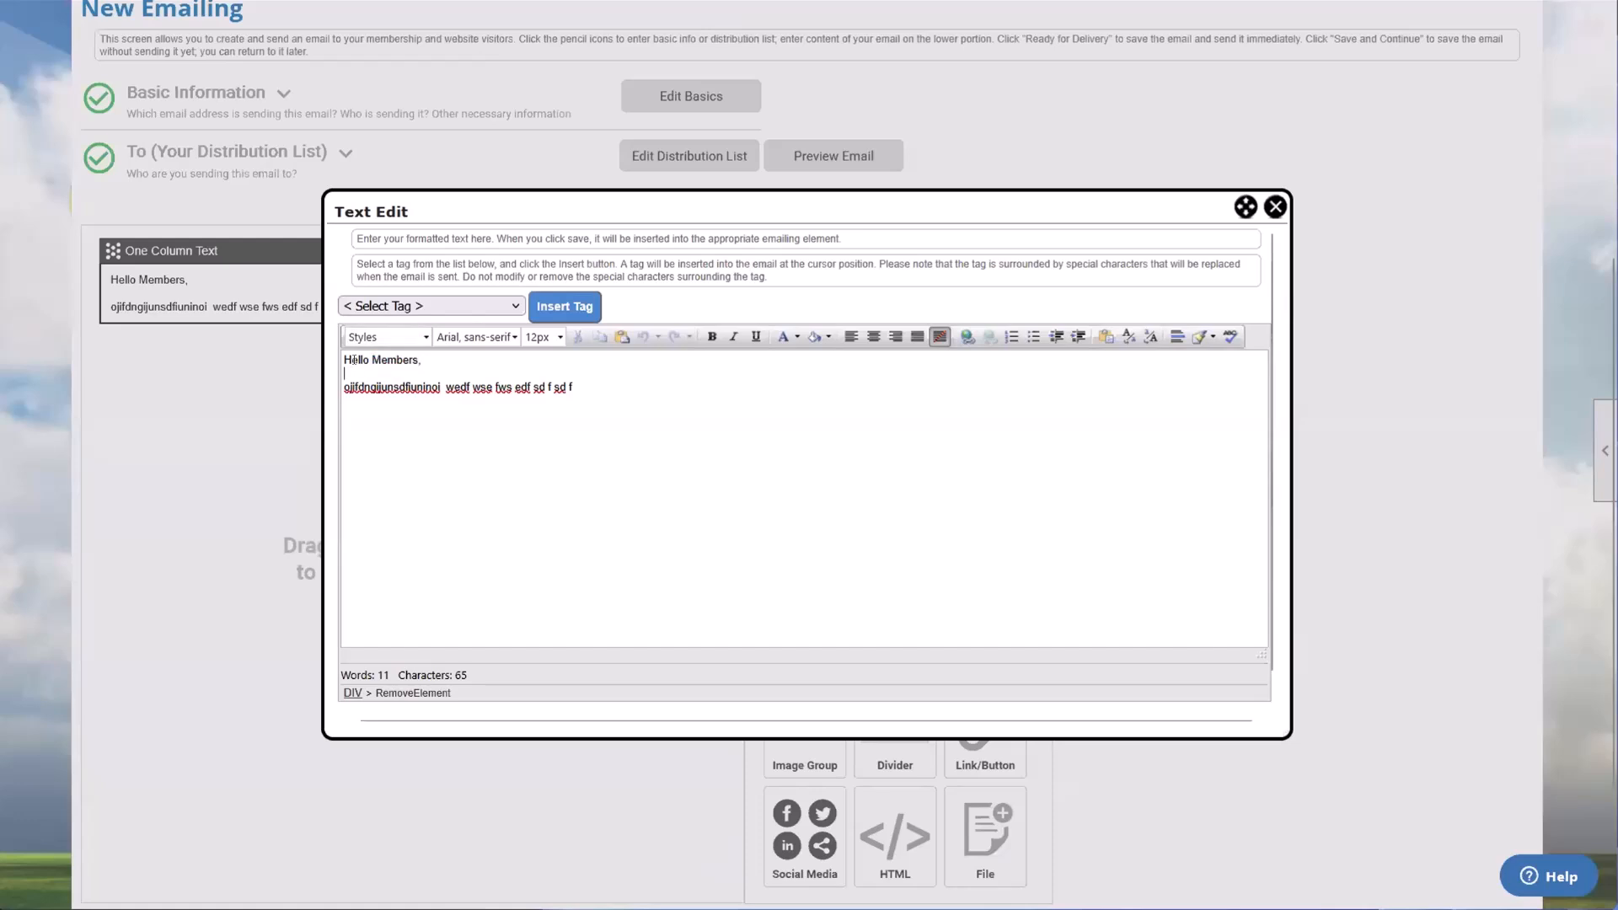
double_click(381, 359)
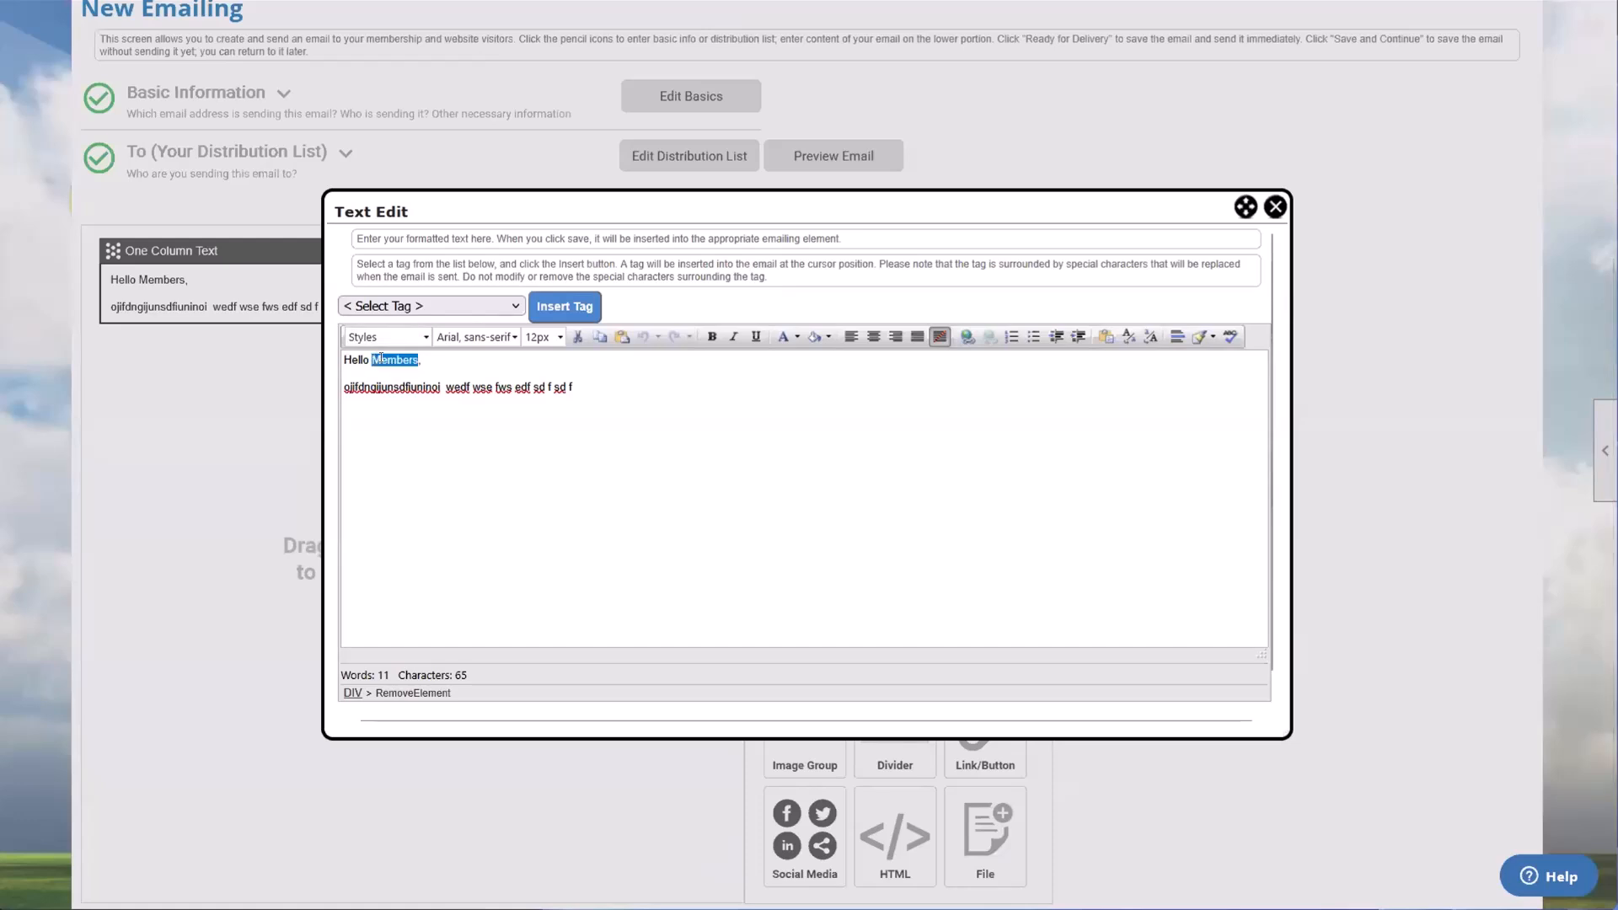
key(BackSpace)
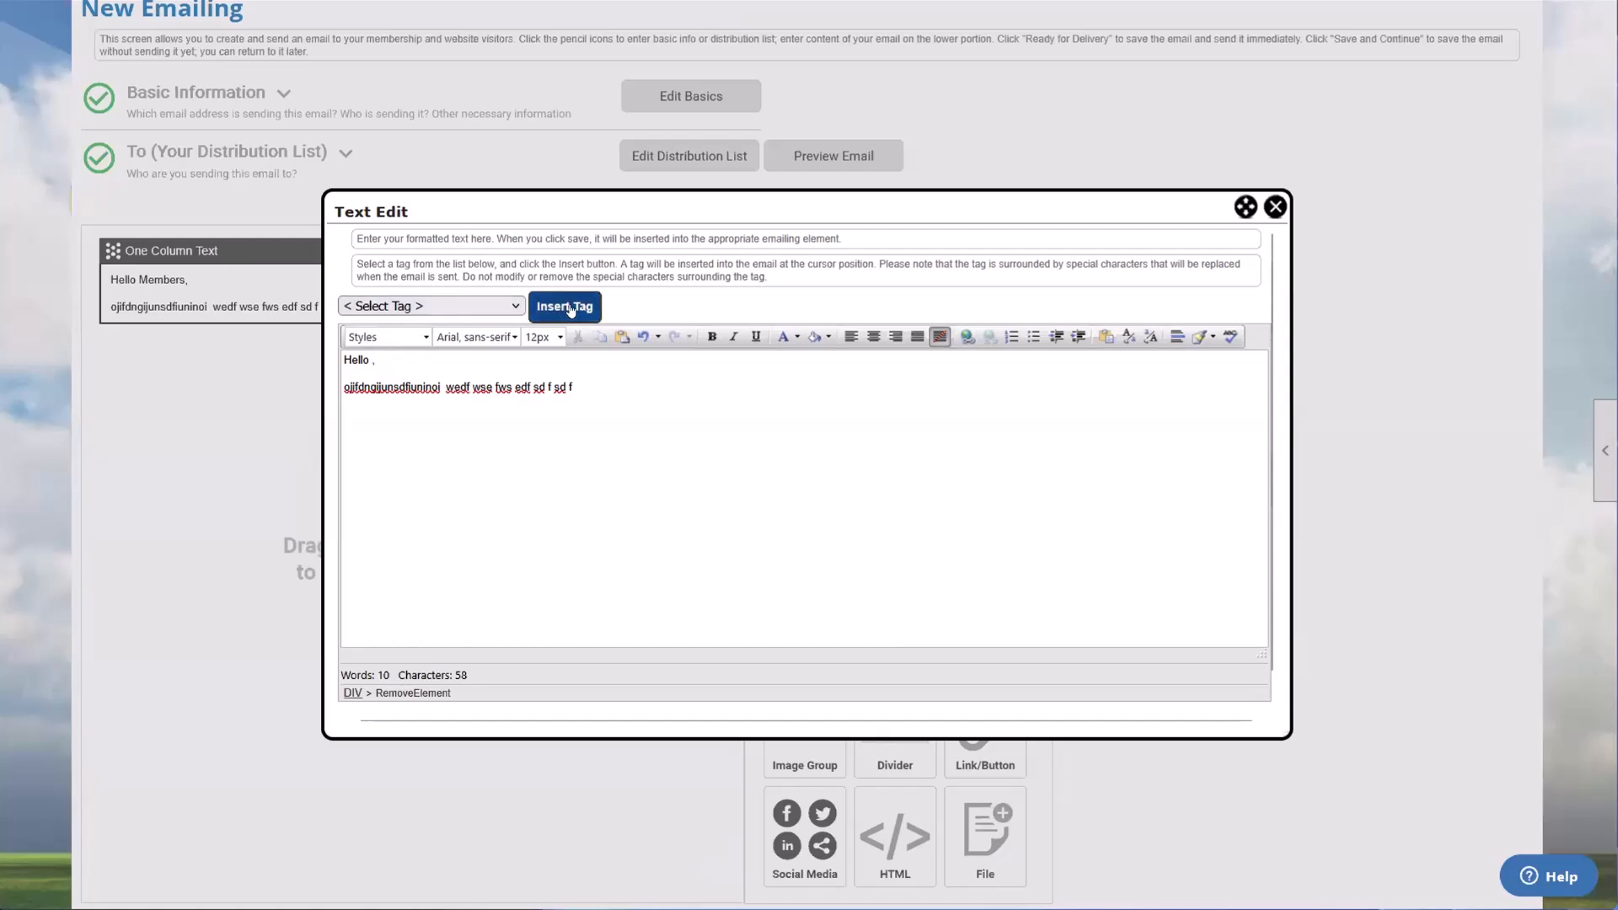
Step: Insert the First Name member tag between "Hello" and the comma in the greeting, and save the text block
click(382, 308)
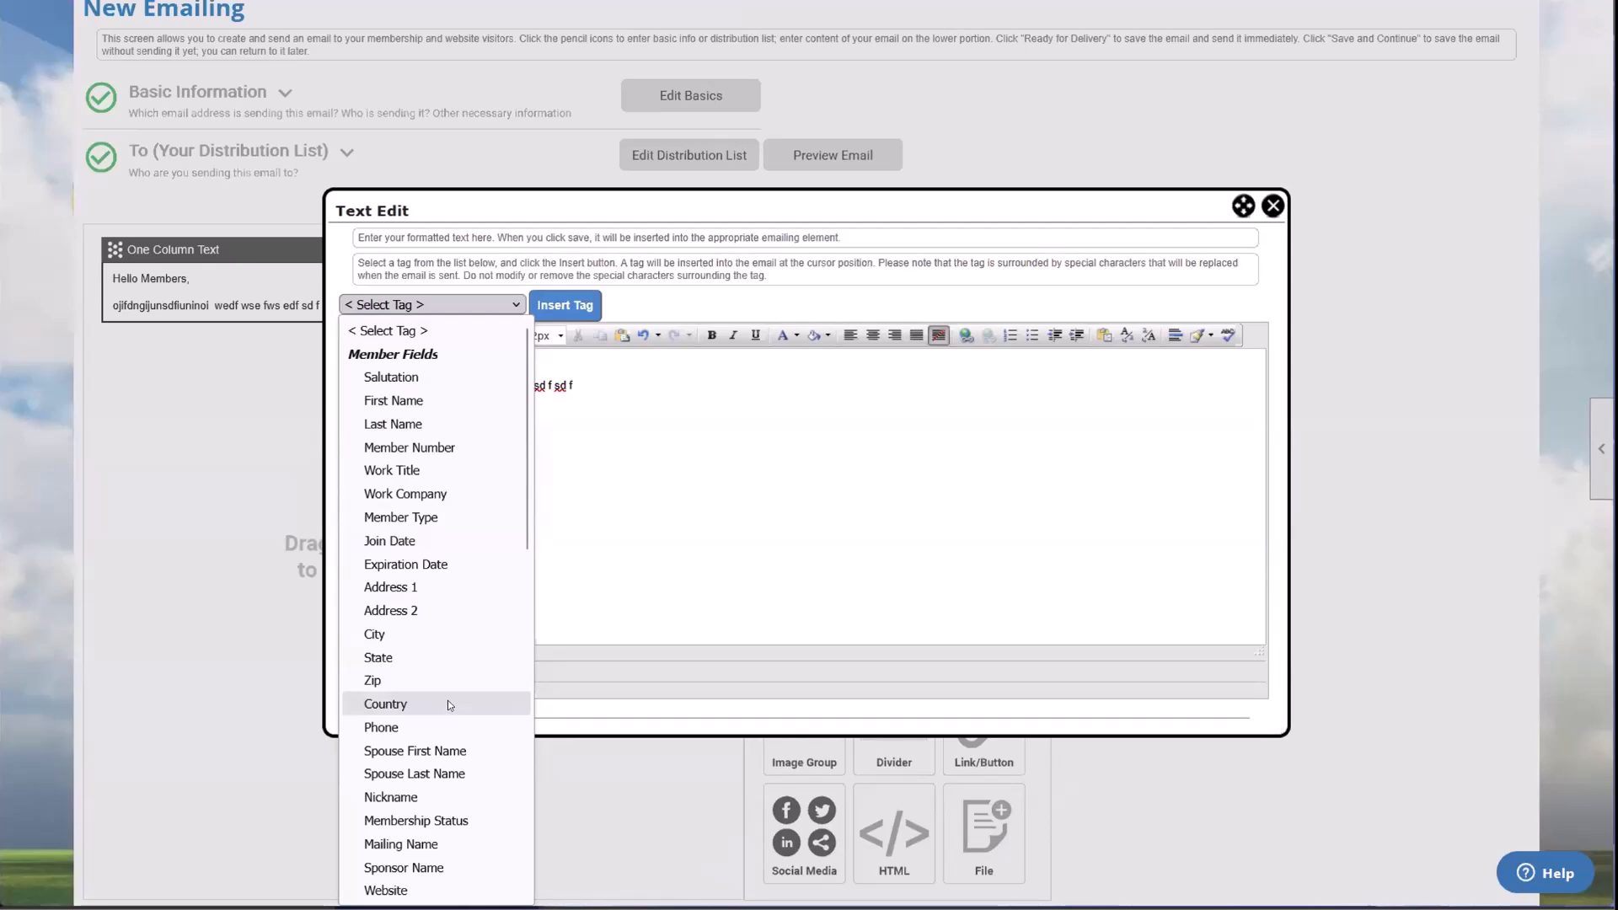
click(423, 406)
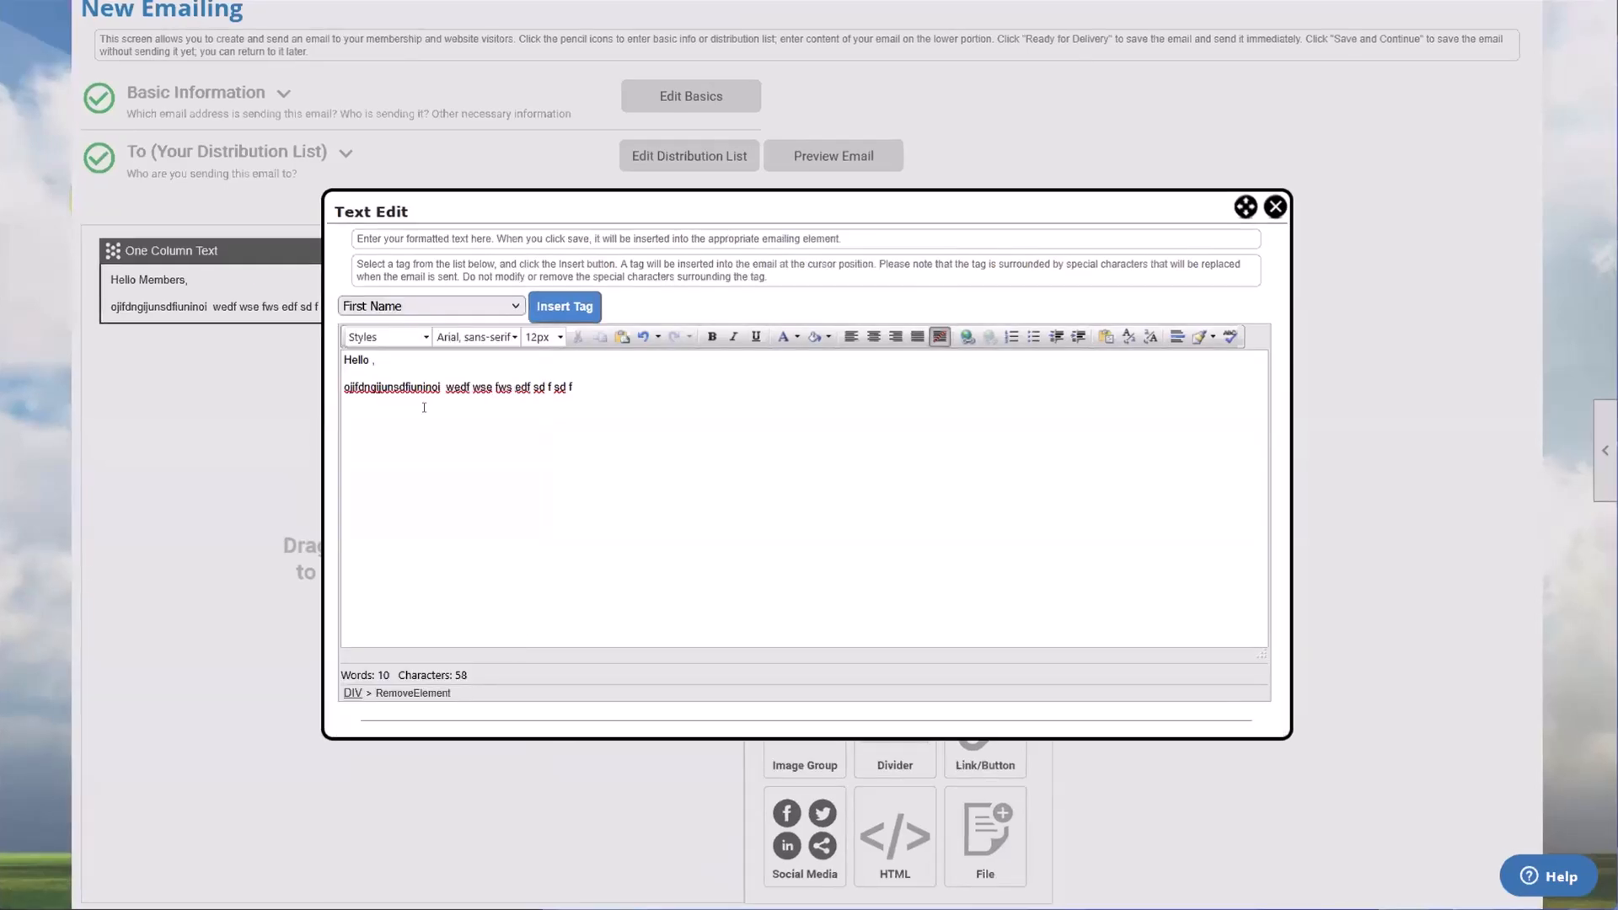
click(372, 366)
click(557, 303)
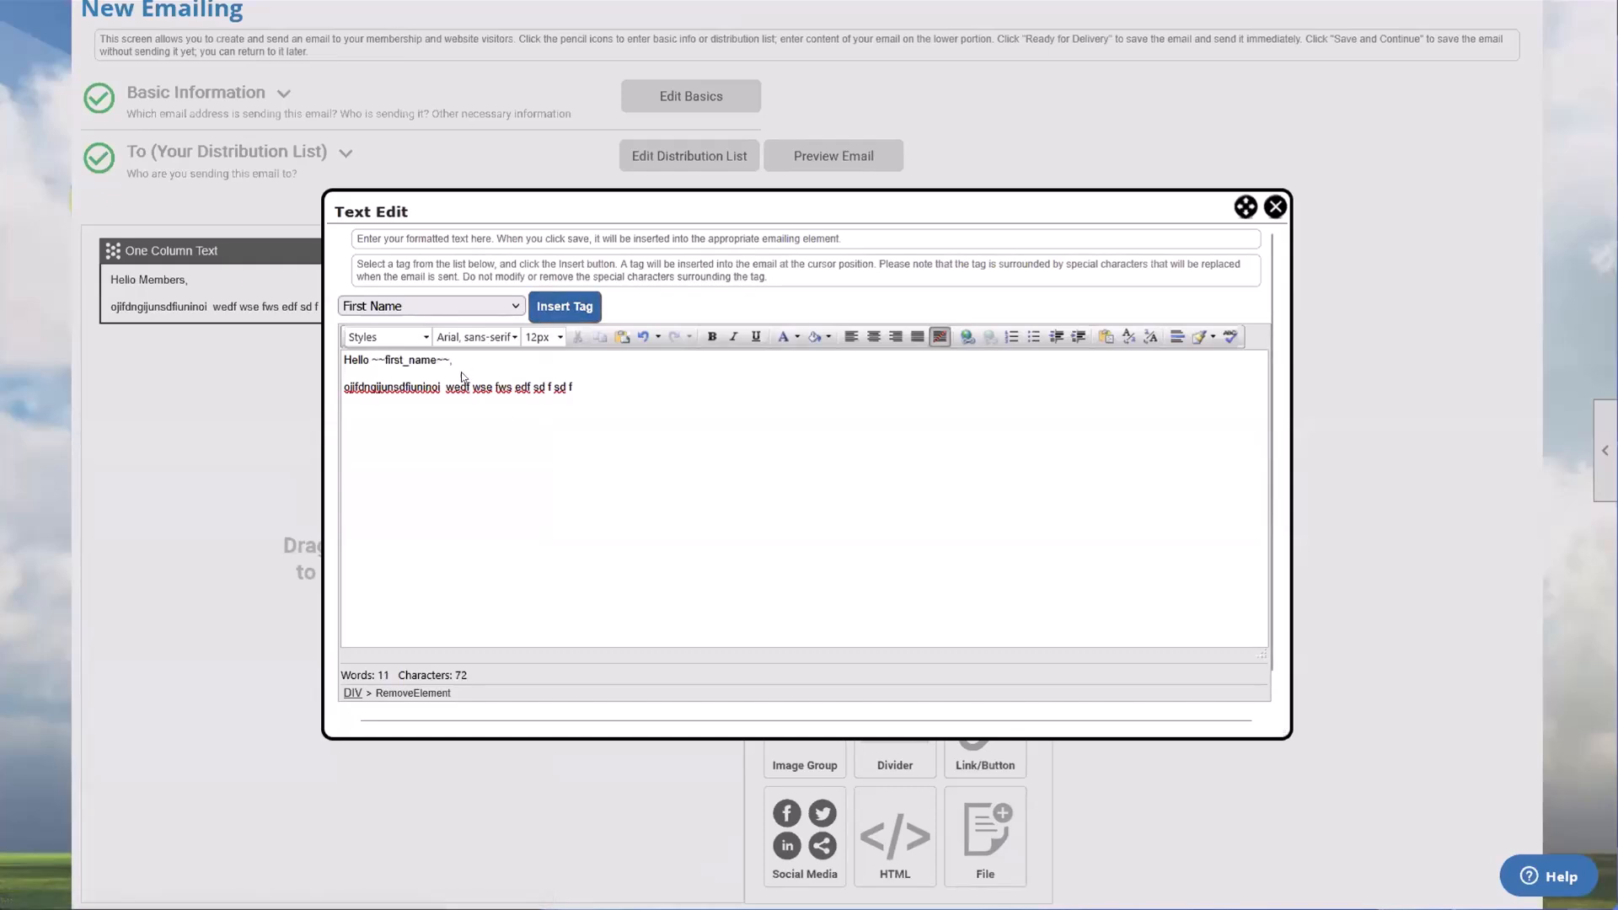
drag(453, 362, 408, 363)
click(369, 367)
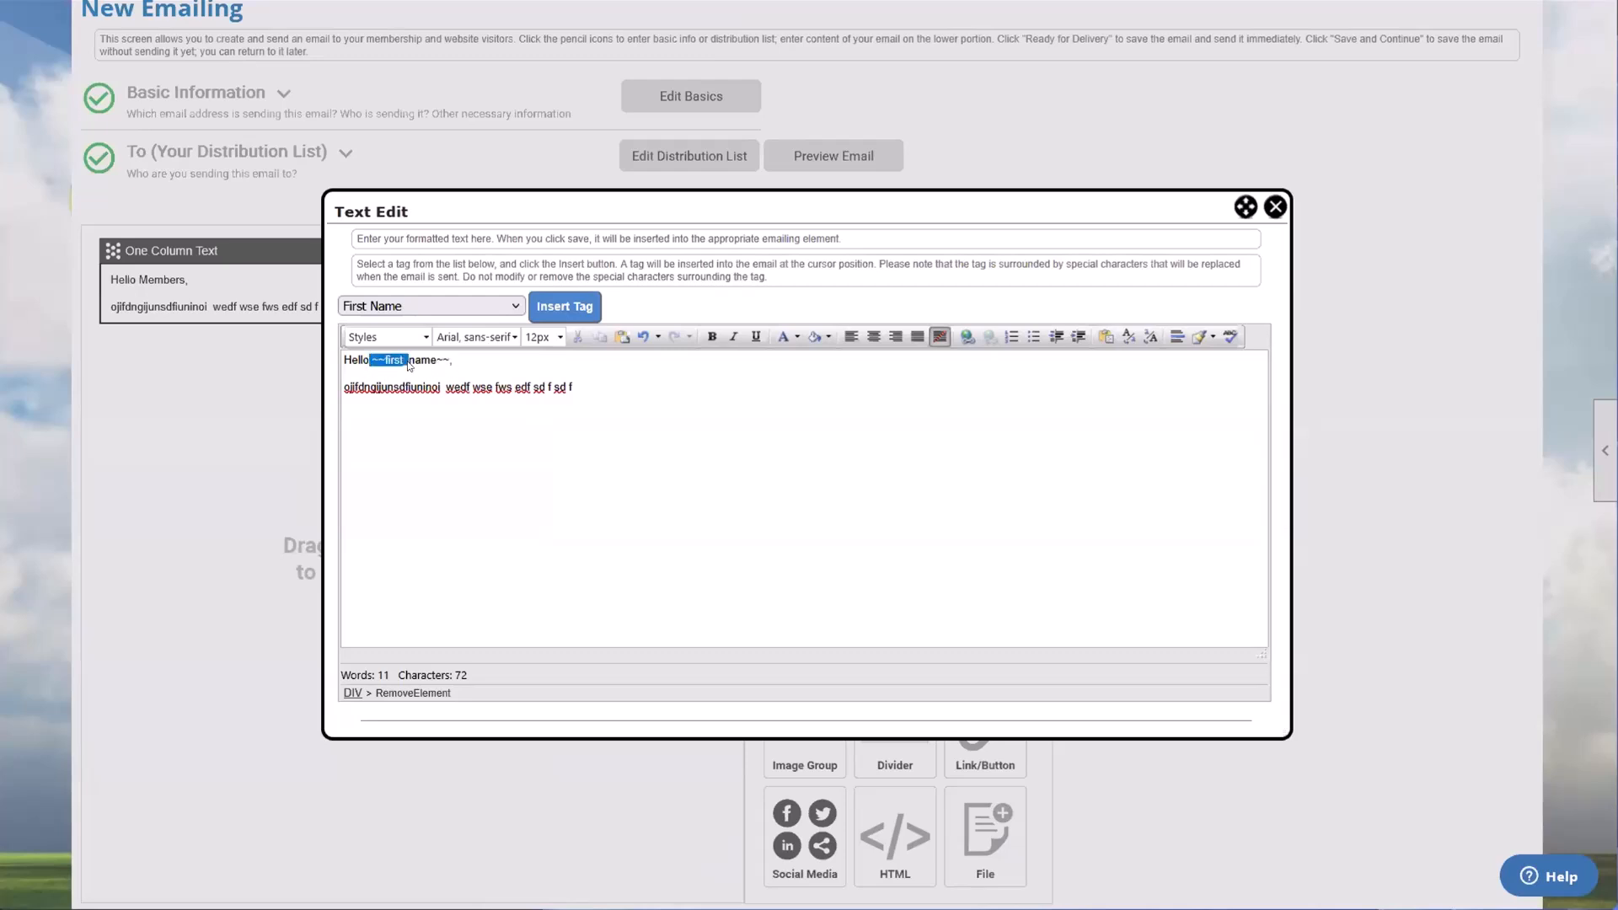
click(408, 363)
click(460, 365)
scroll(590, 421, up, 1)
scroll(736, 463, down, 5)
click(757, 599)
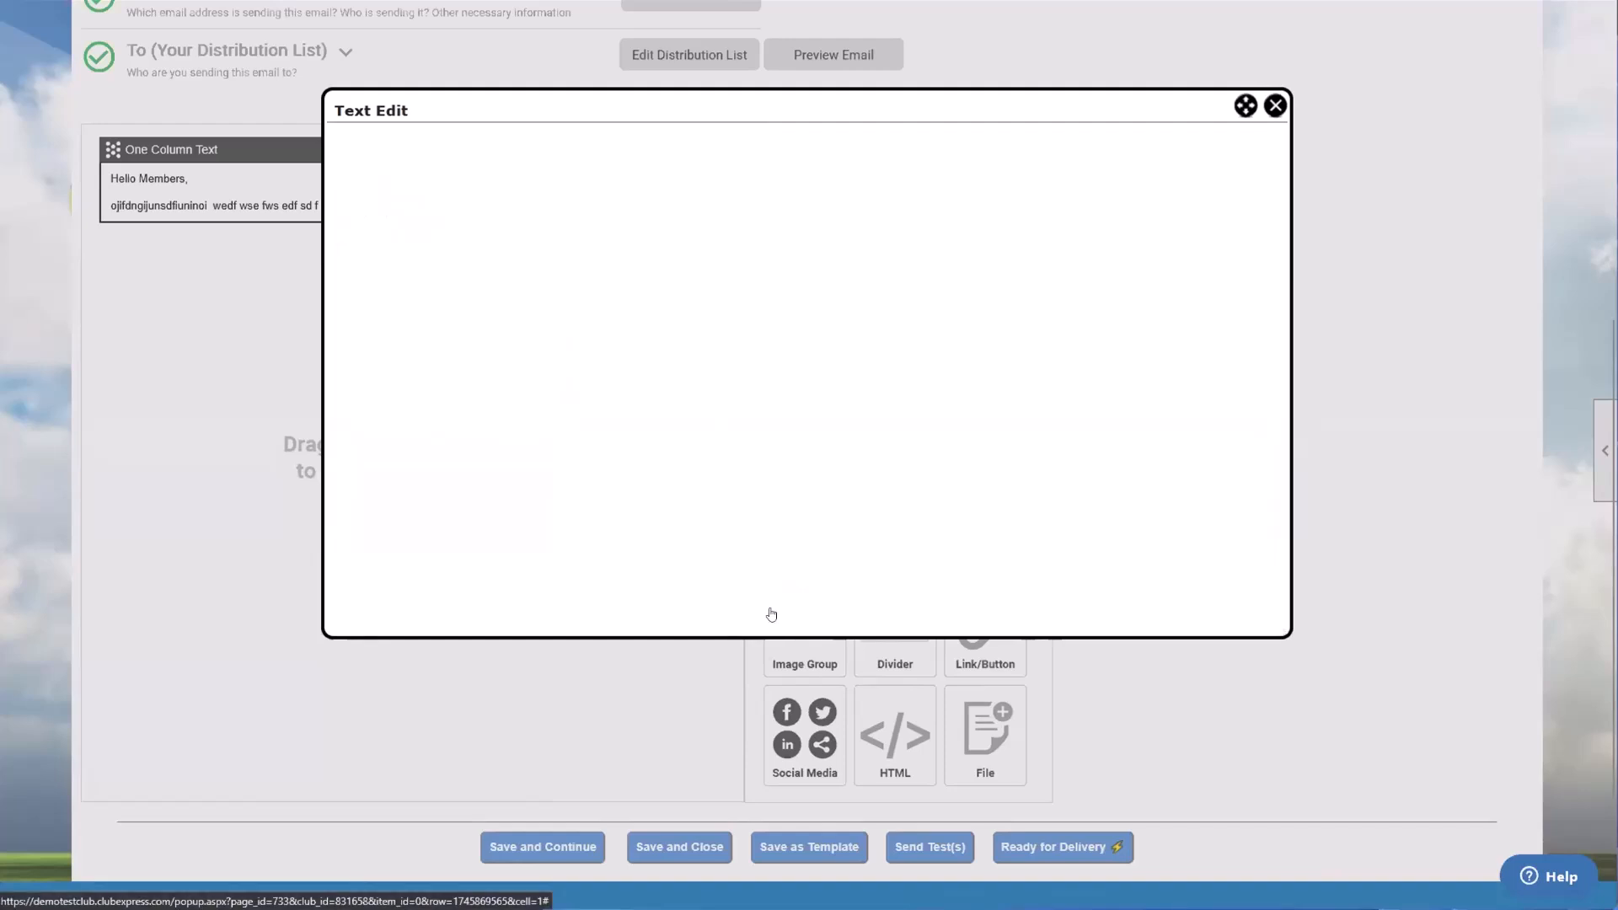
click(134, 178)
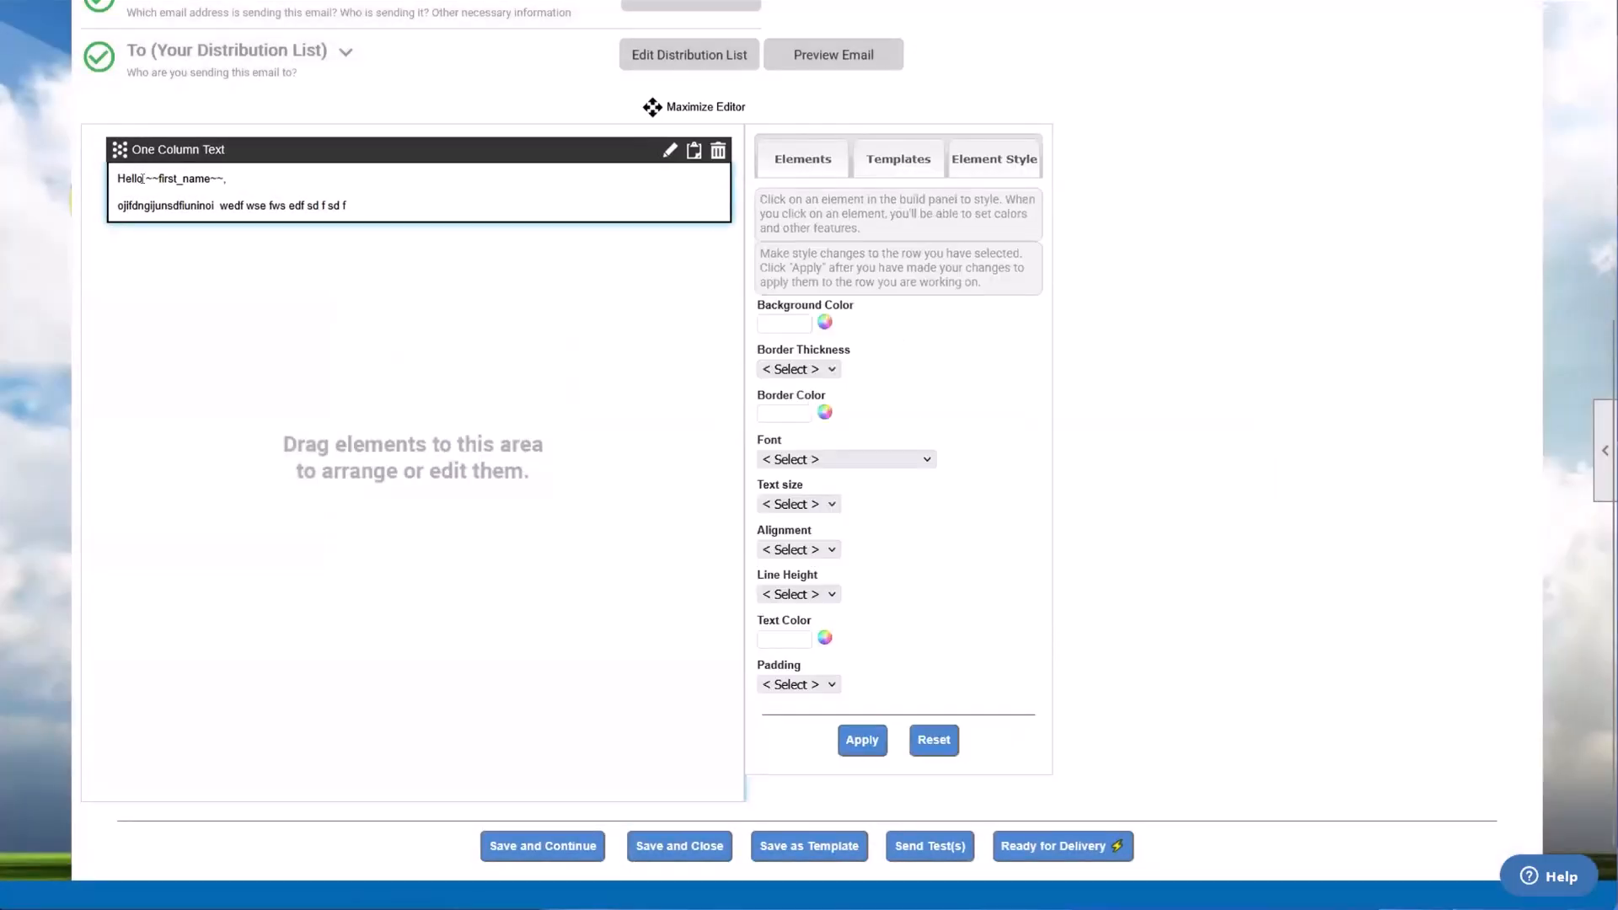
click(193, 180)
click(211, 177)
click(139, 189)
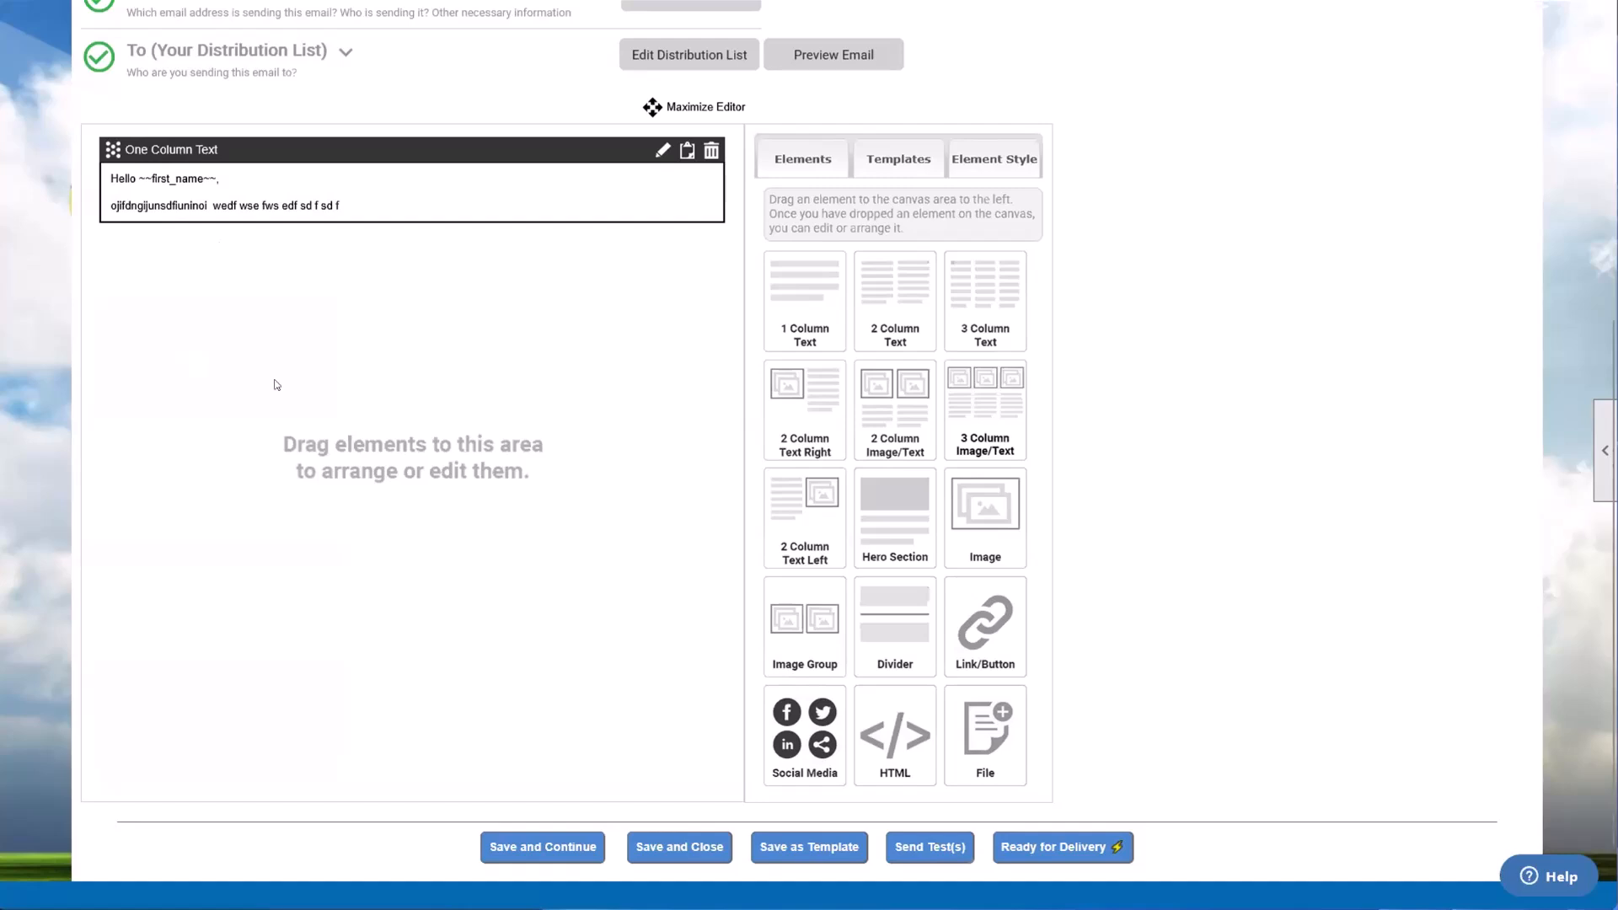
scroll(276, 381, up, 2)
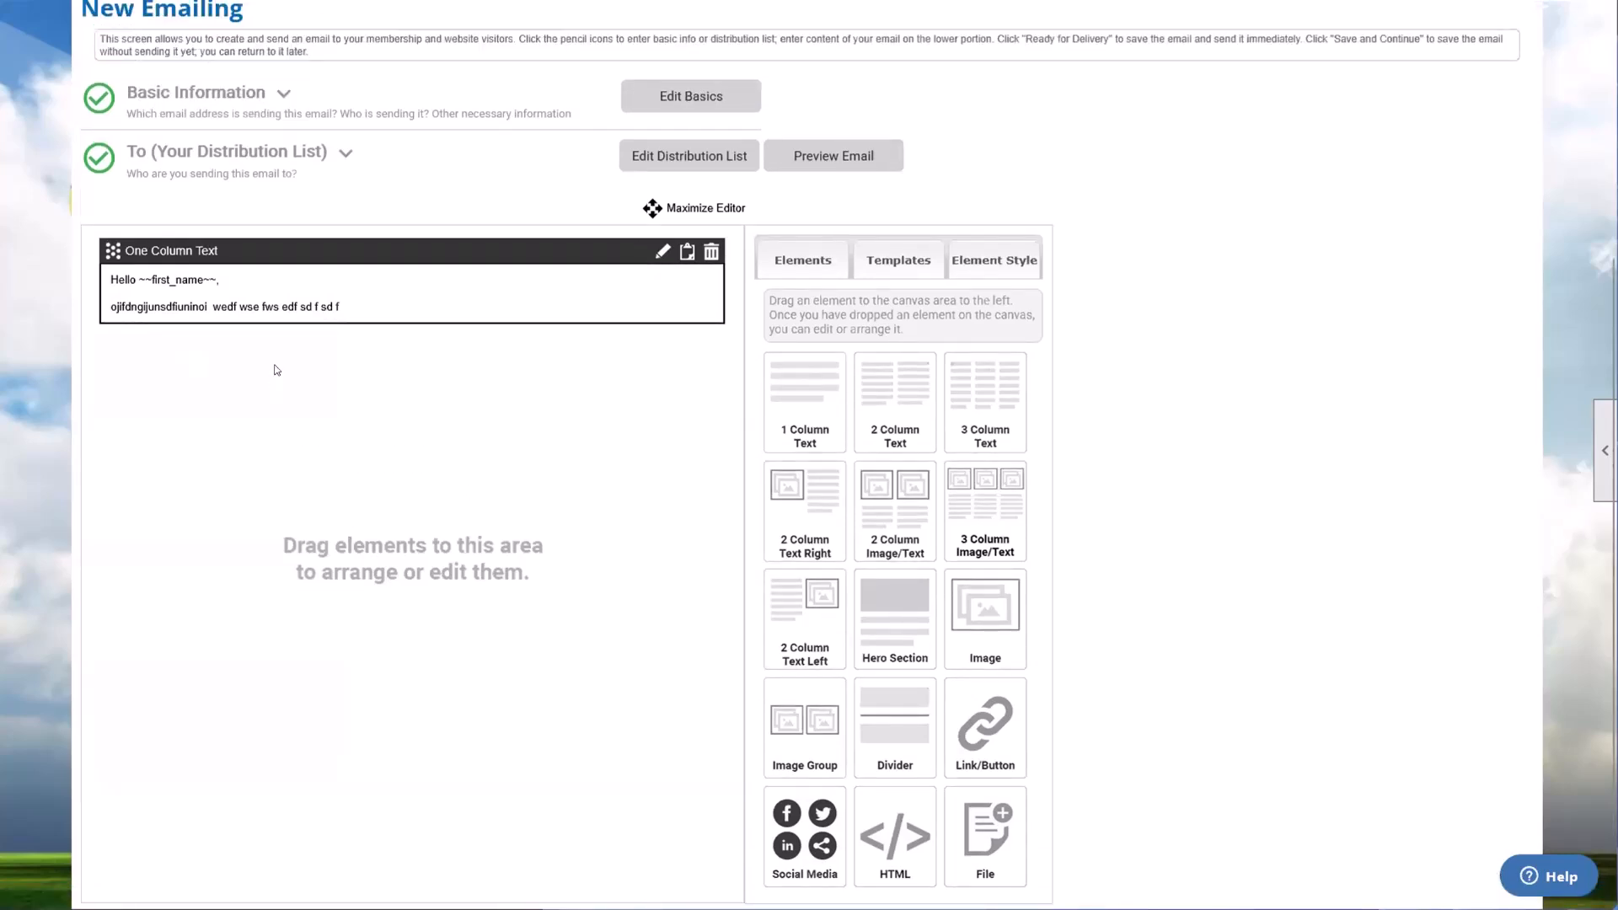
scroll(276, 370, down, 2)
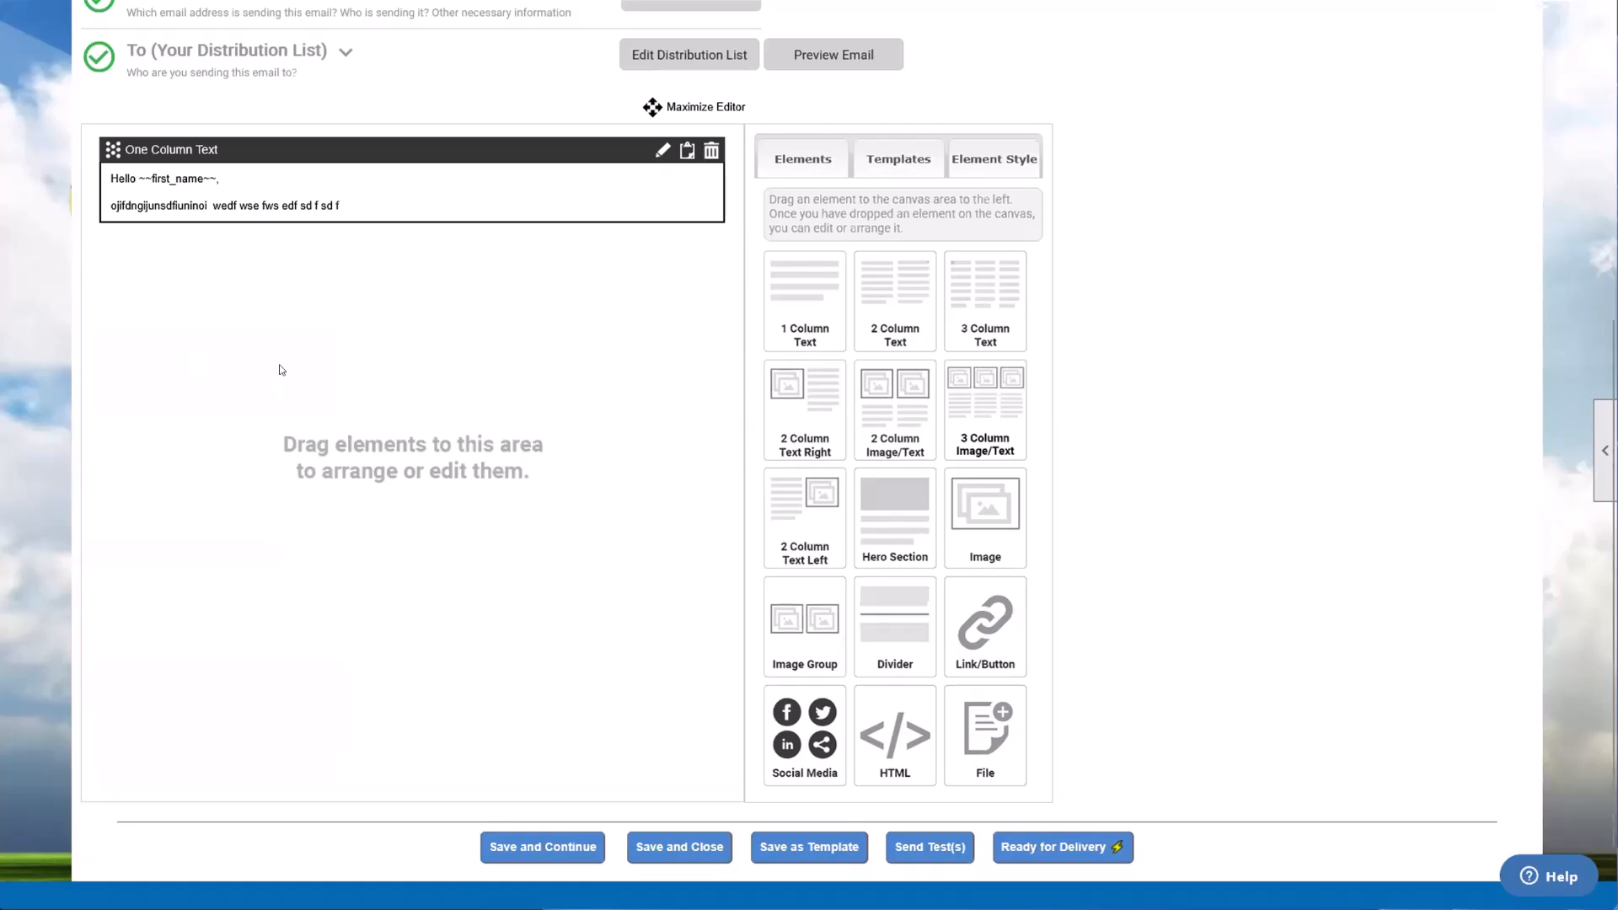
scroll(323, 392, up, 2)
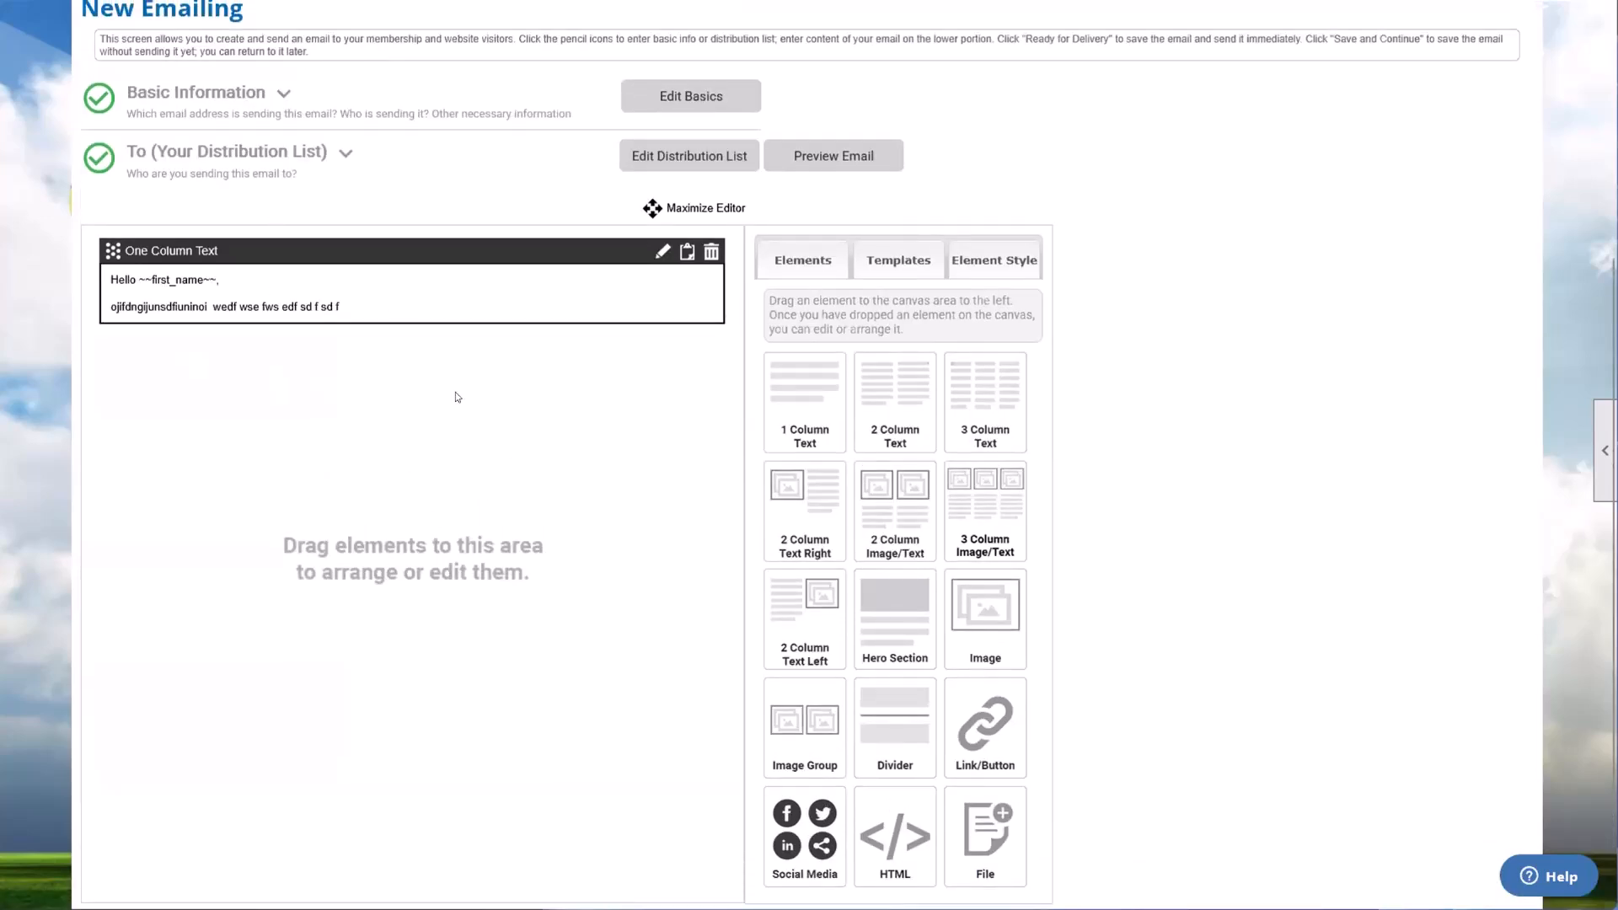
Step: Reopen the distribution list, turn on saving it as a pre-defined list, review its recipient groups, and close the dialog without saving
click(683, 155)
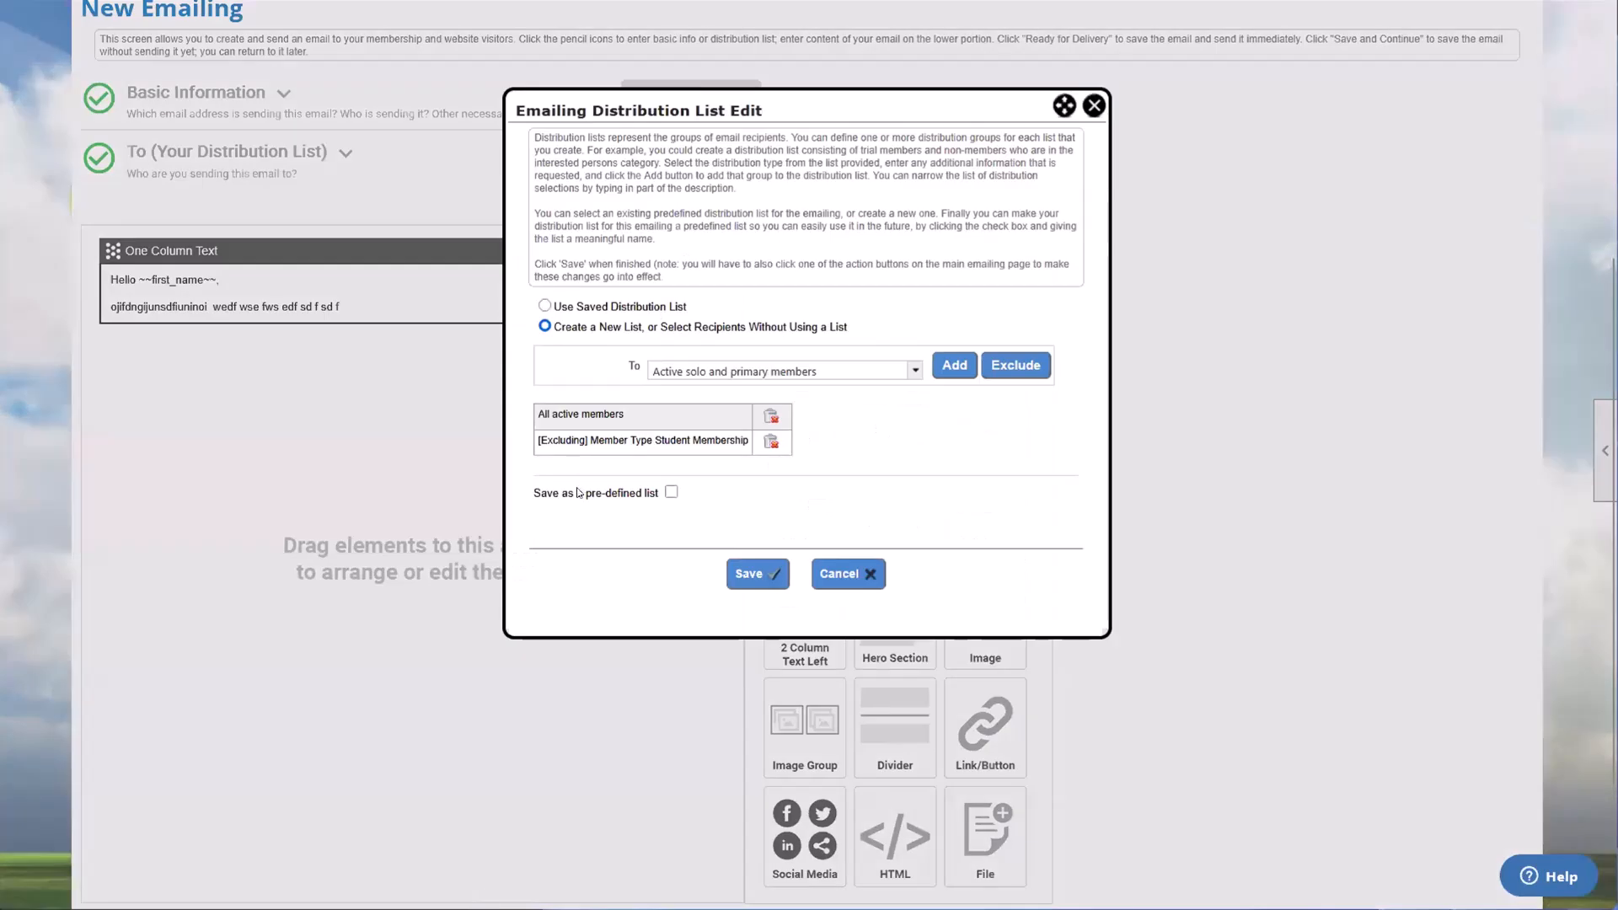
drag(562, 493, 650, 497)
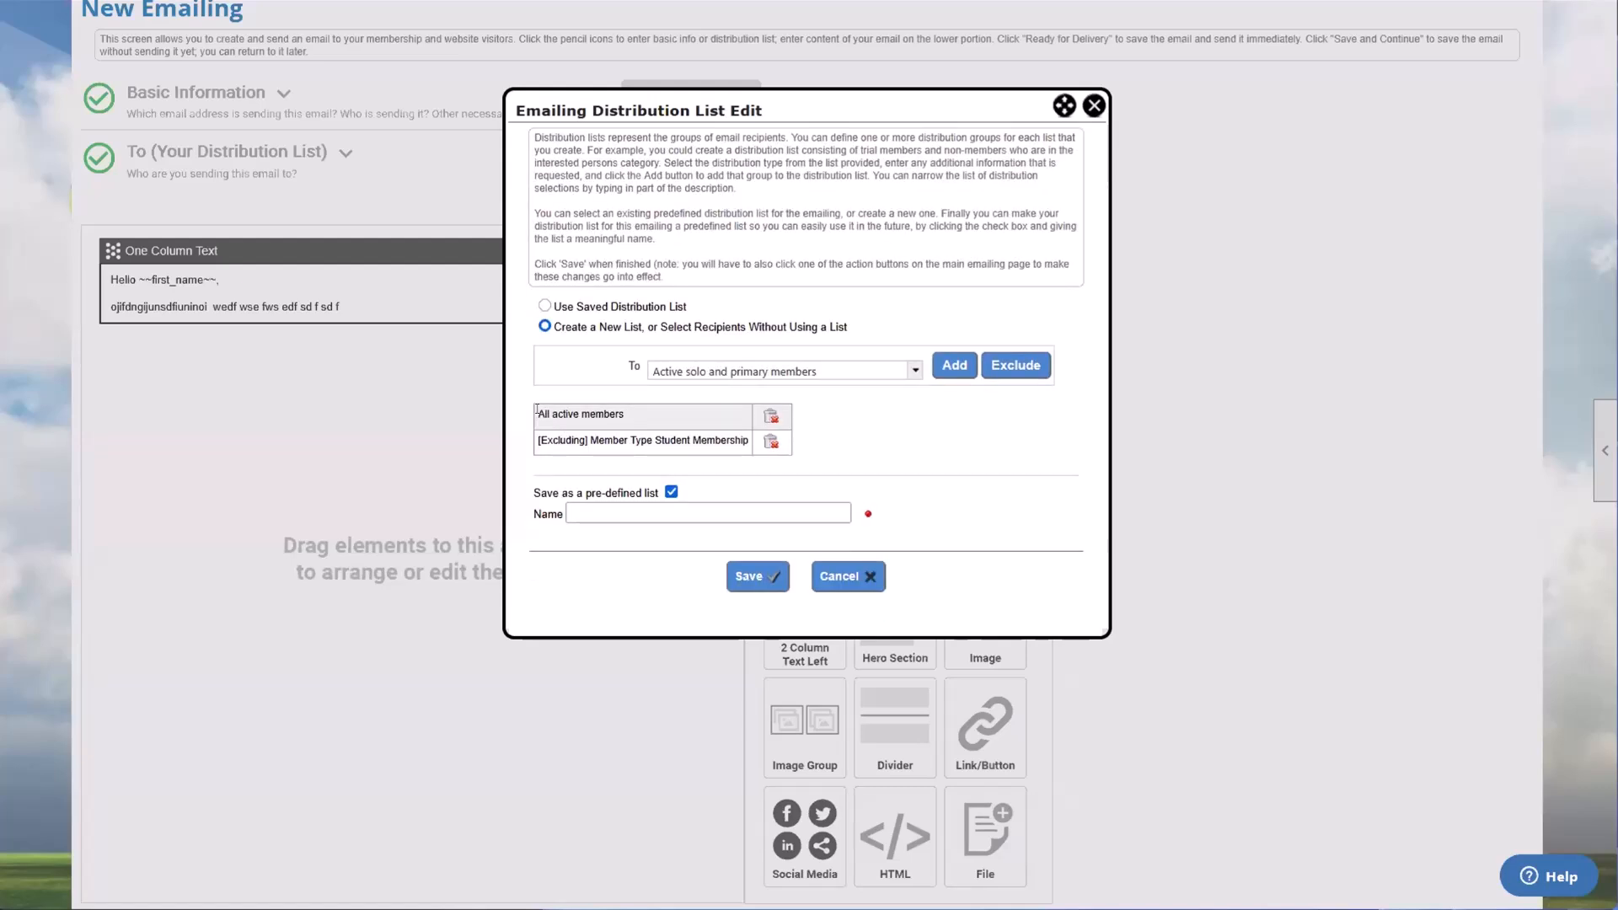
drag(540, 413, 738, 439)
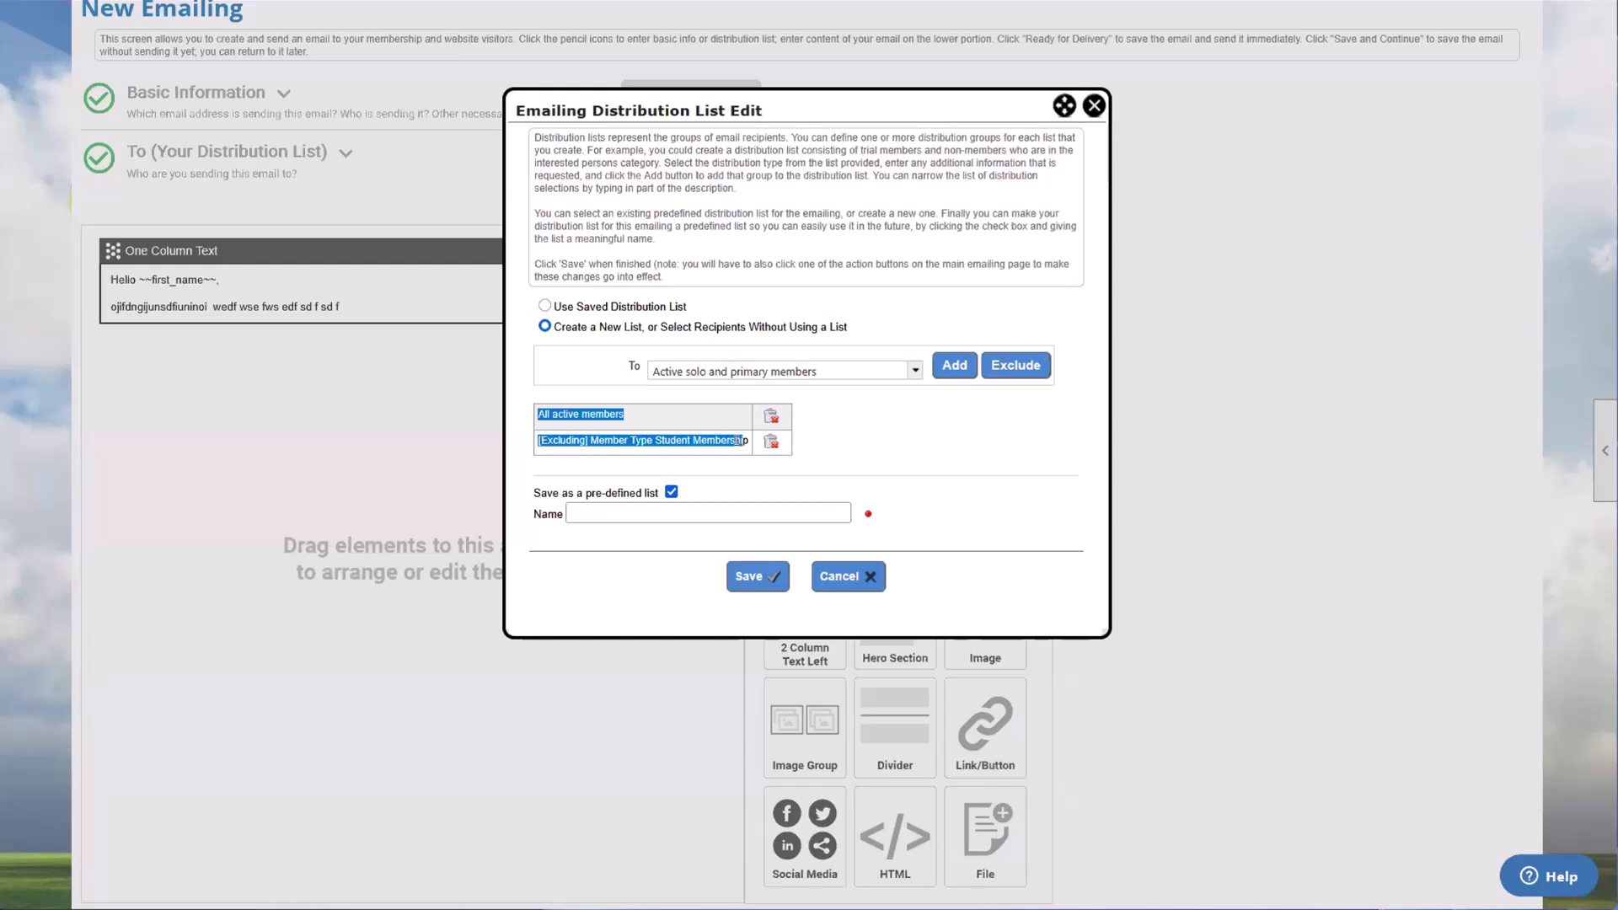
click(660, 466)
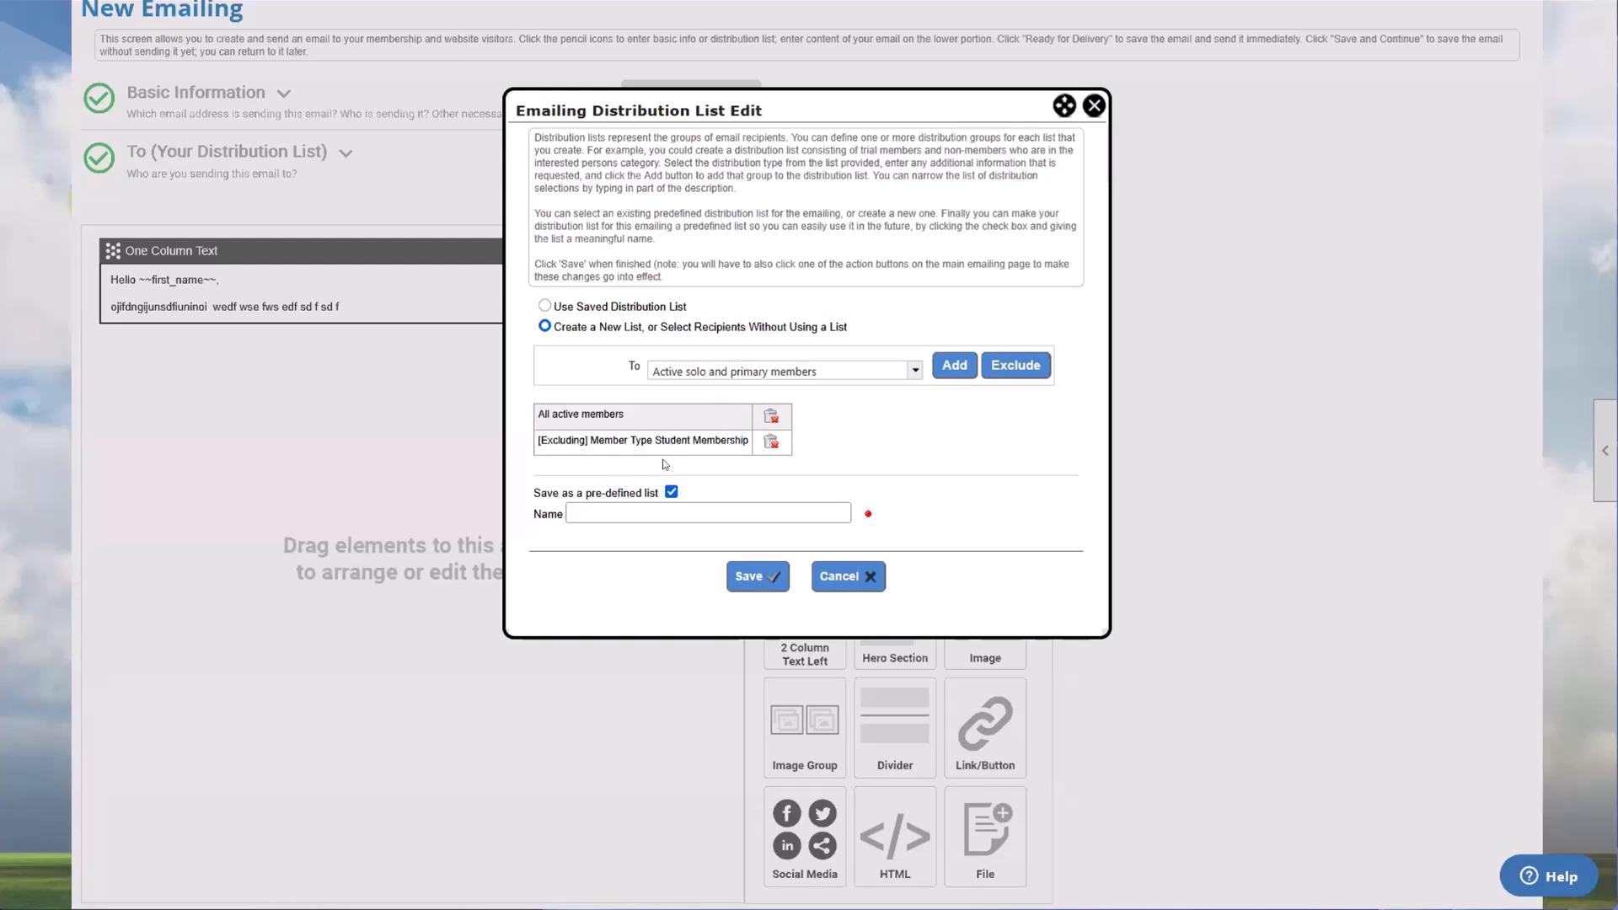
drag(627, 413, 726, 449)
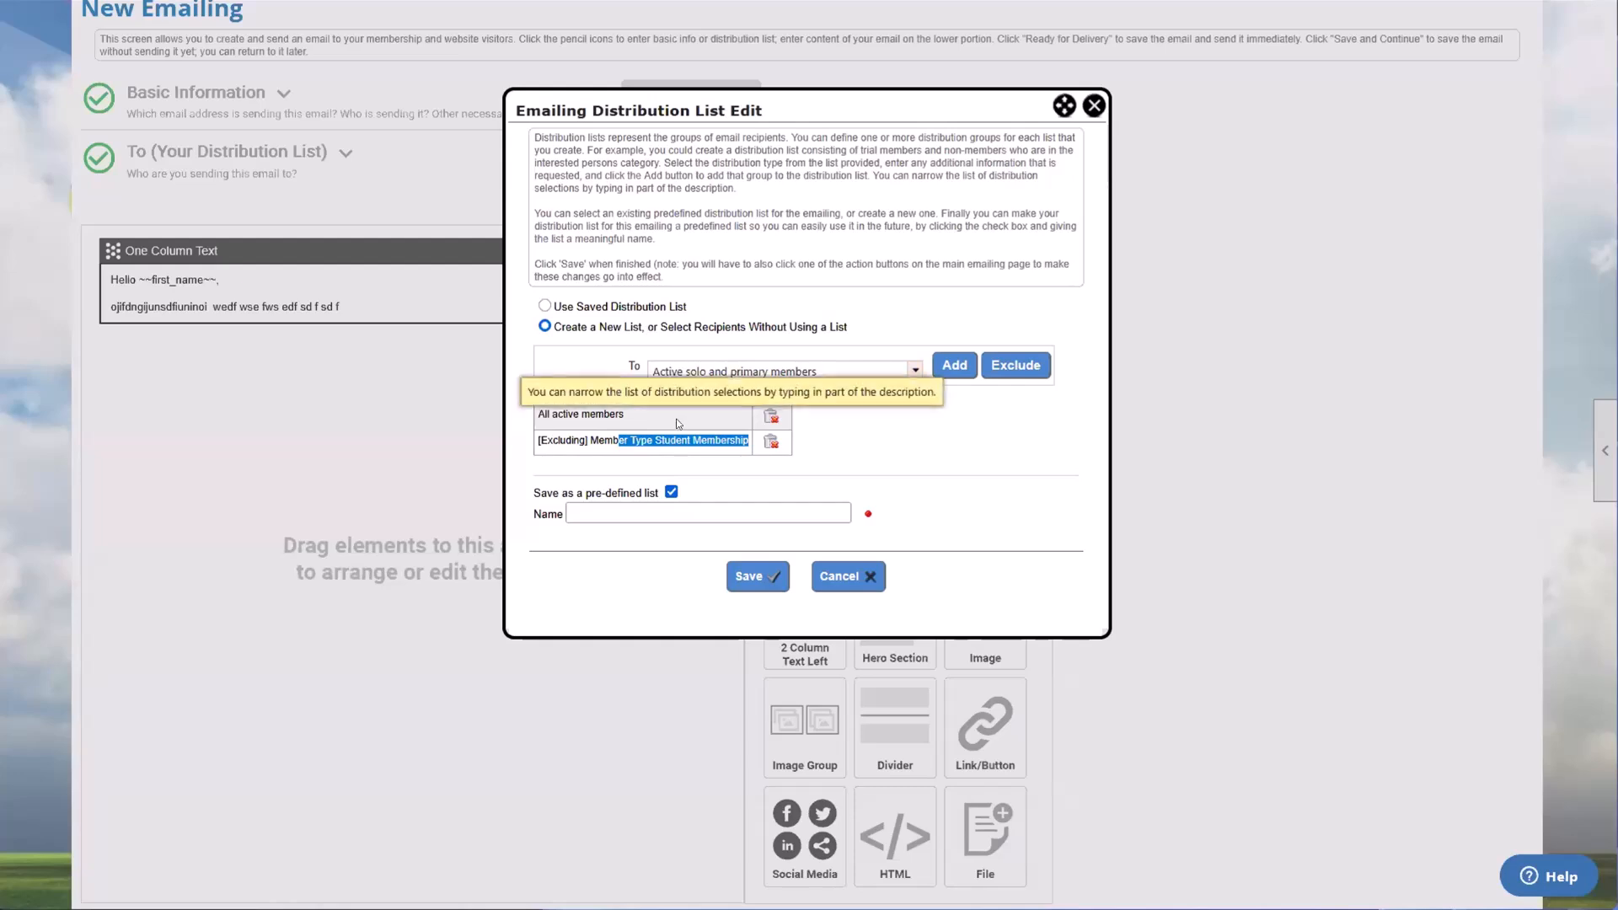
click(649, 427)
drag(649, 427, 559, 413)
drag(544, 414, 538, 416)
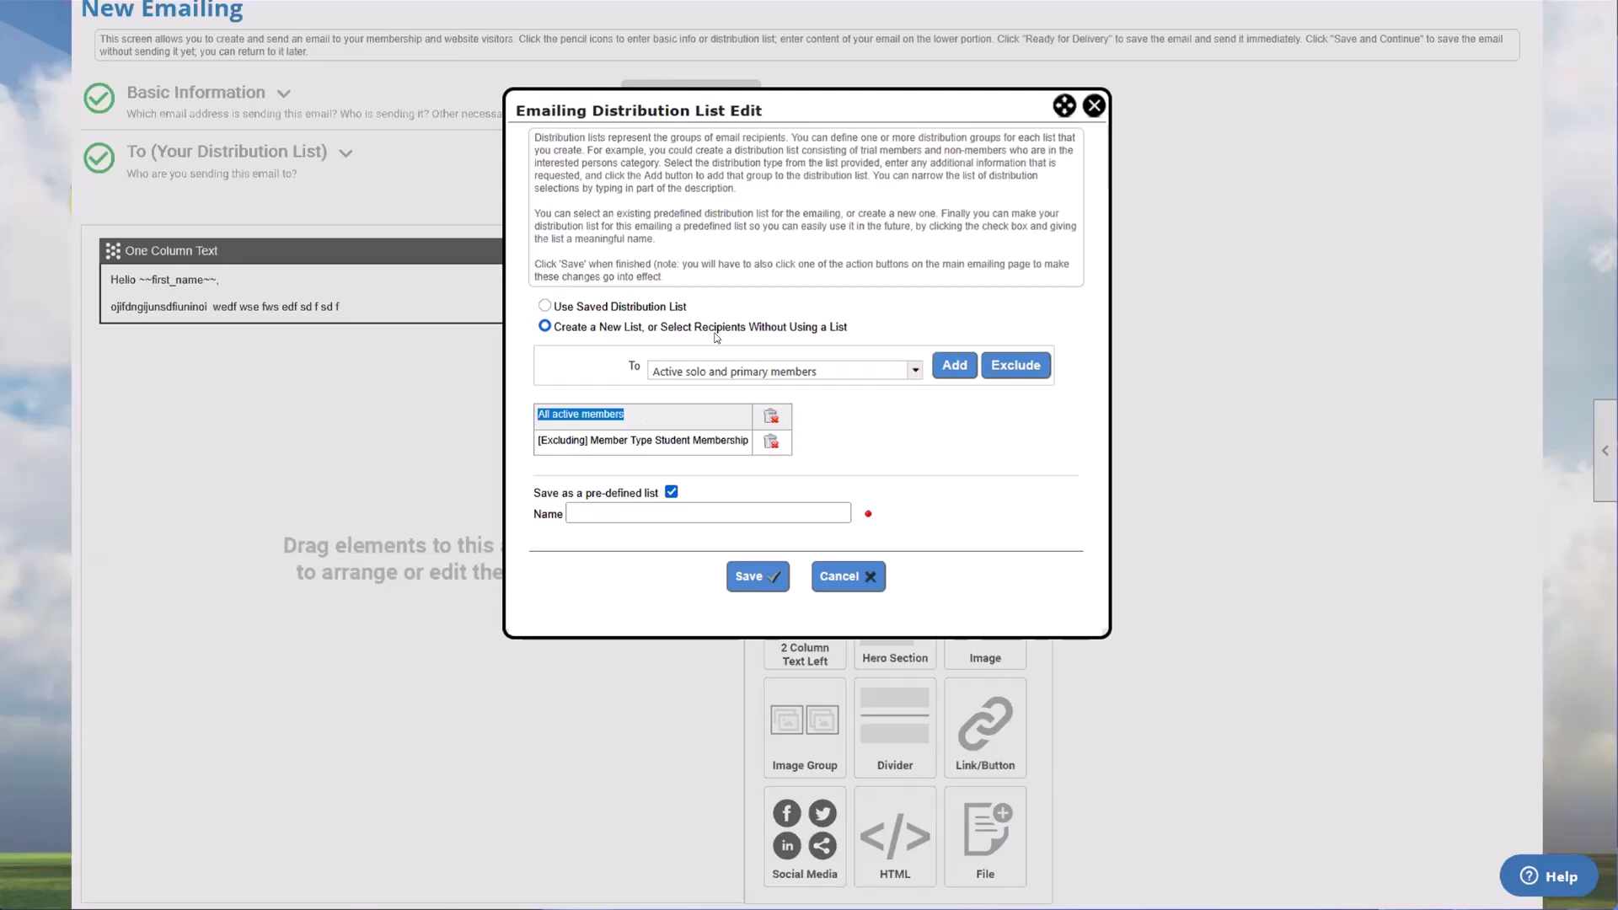
click(1095, 104)
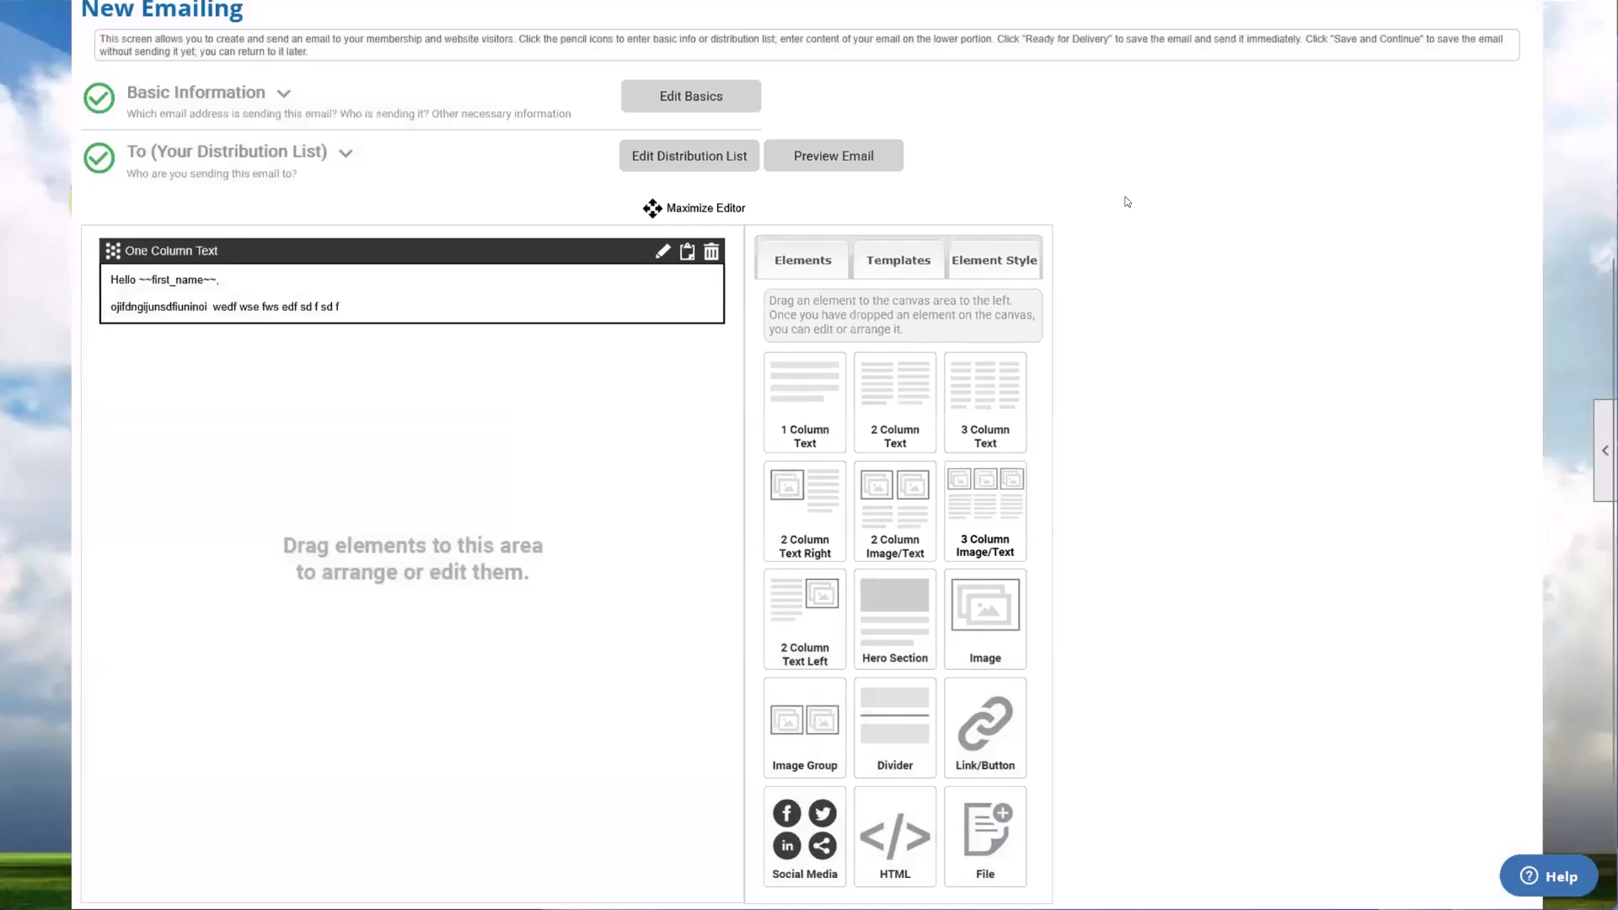
Step: Expand the distribution list summary and examine the chart's To be sent and Invalid recipient categories
scroll(1160, 327, up, 2)
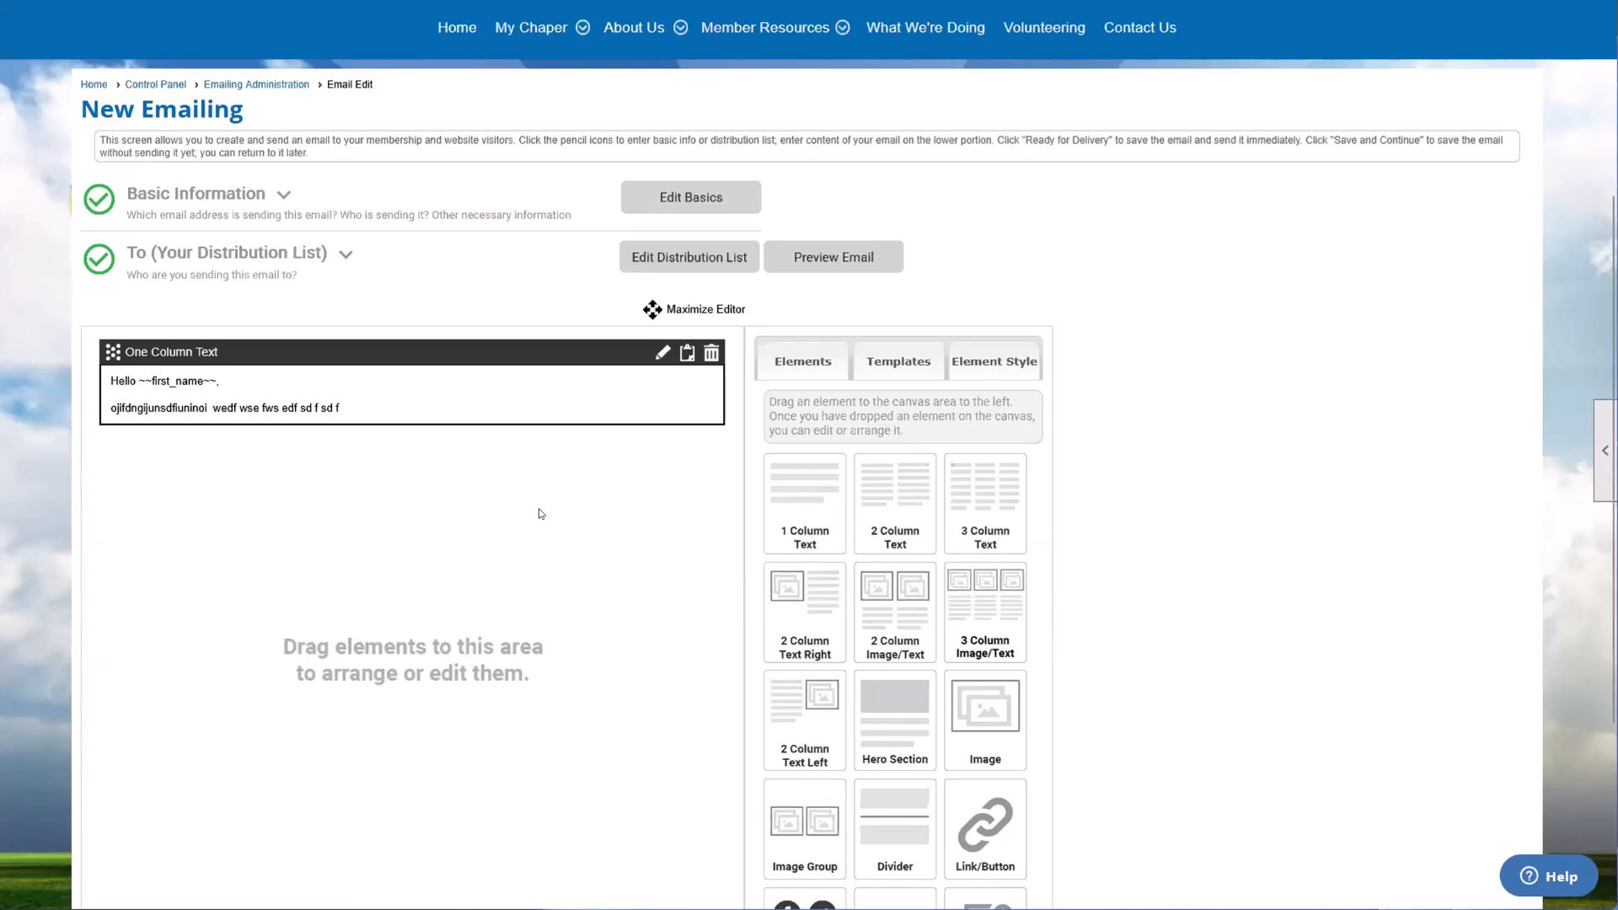
scroll(541, 513, down, 1)
scroll(542, 514, up, 1)
click(344, 258)
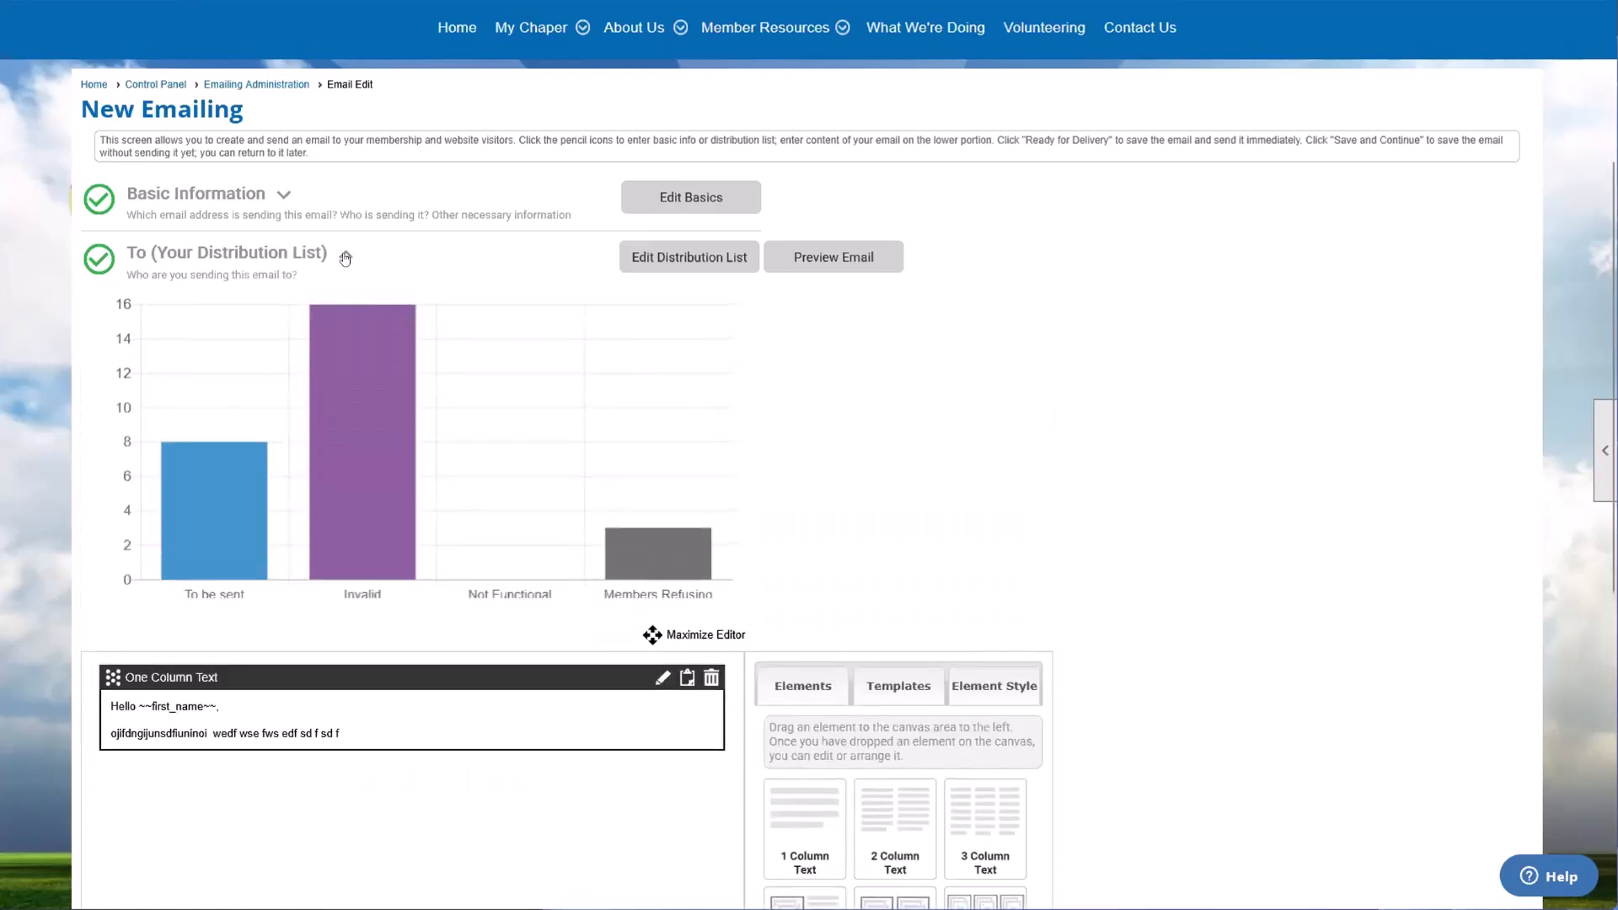
scroll(810, 354, down, 2)
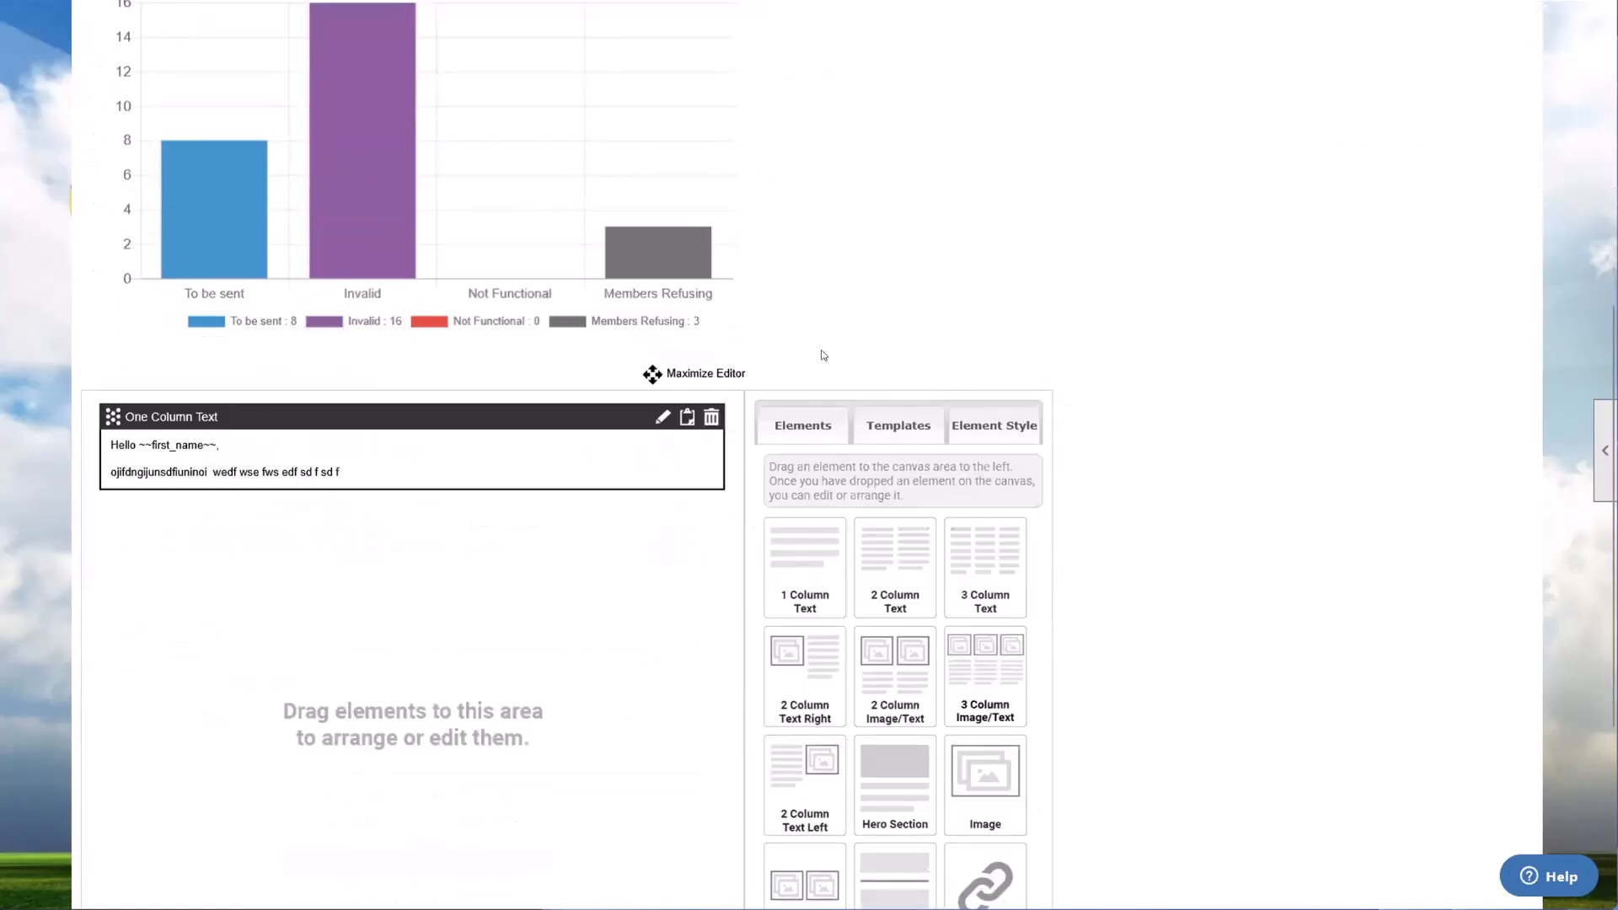
scroll(811, 354, up, 1)
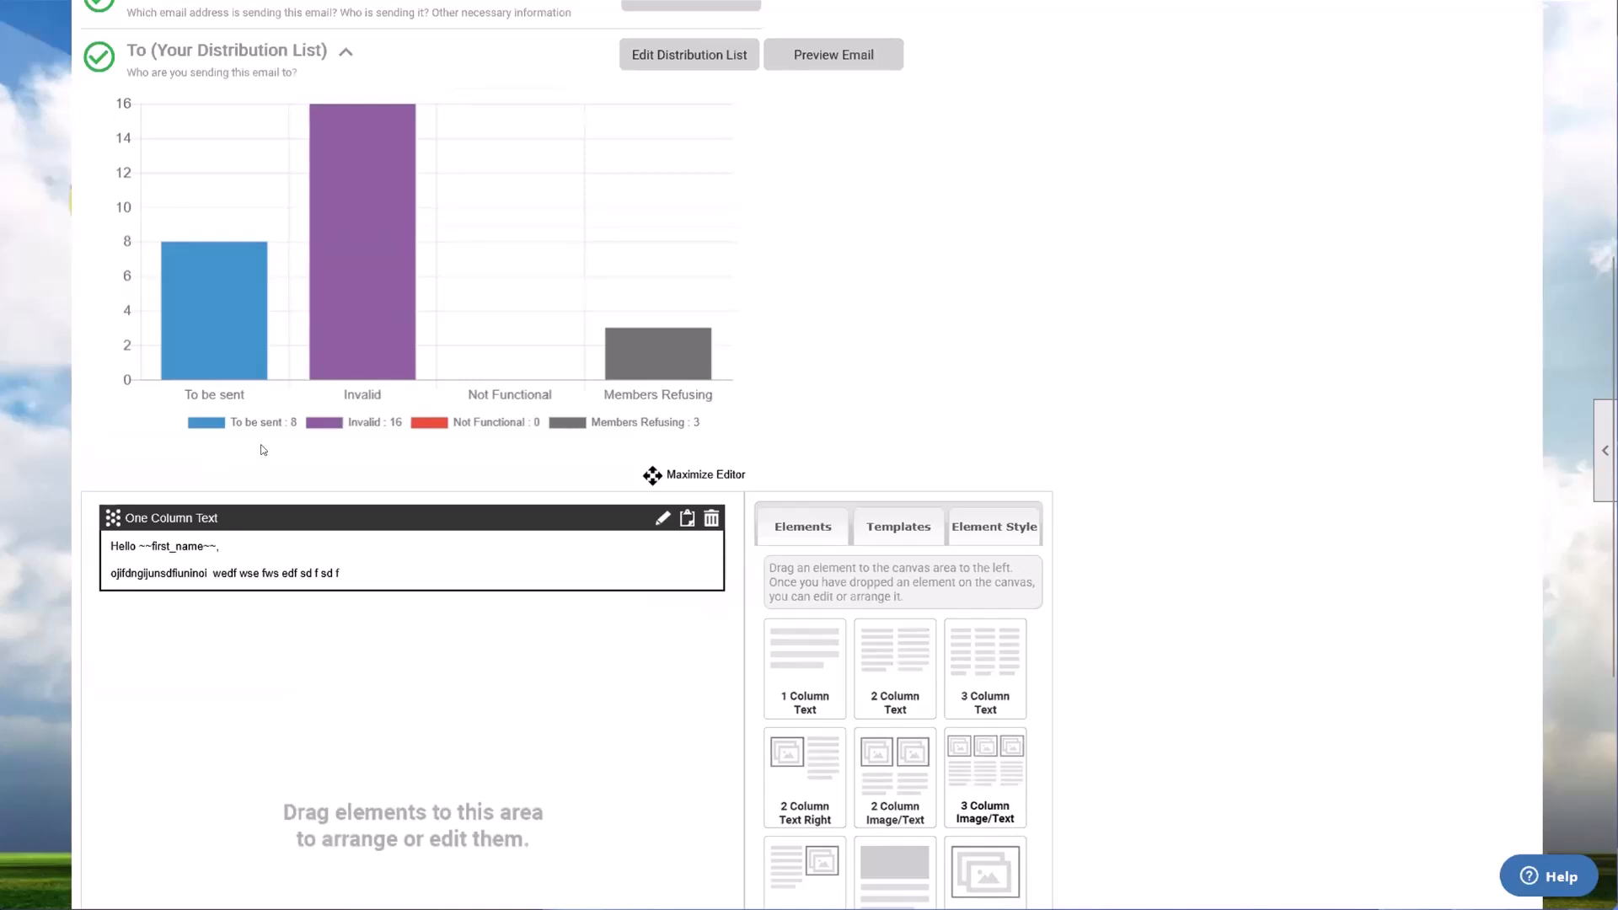
mouse_move(243, 325)
mouse_move(385, 285)
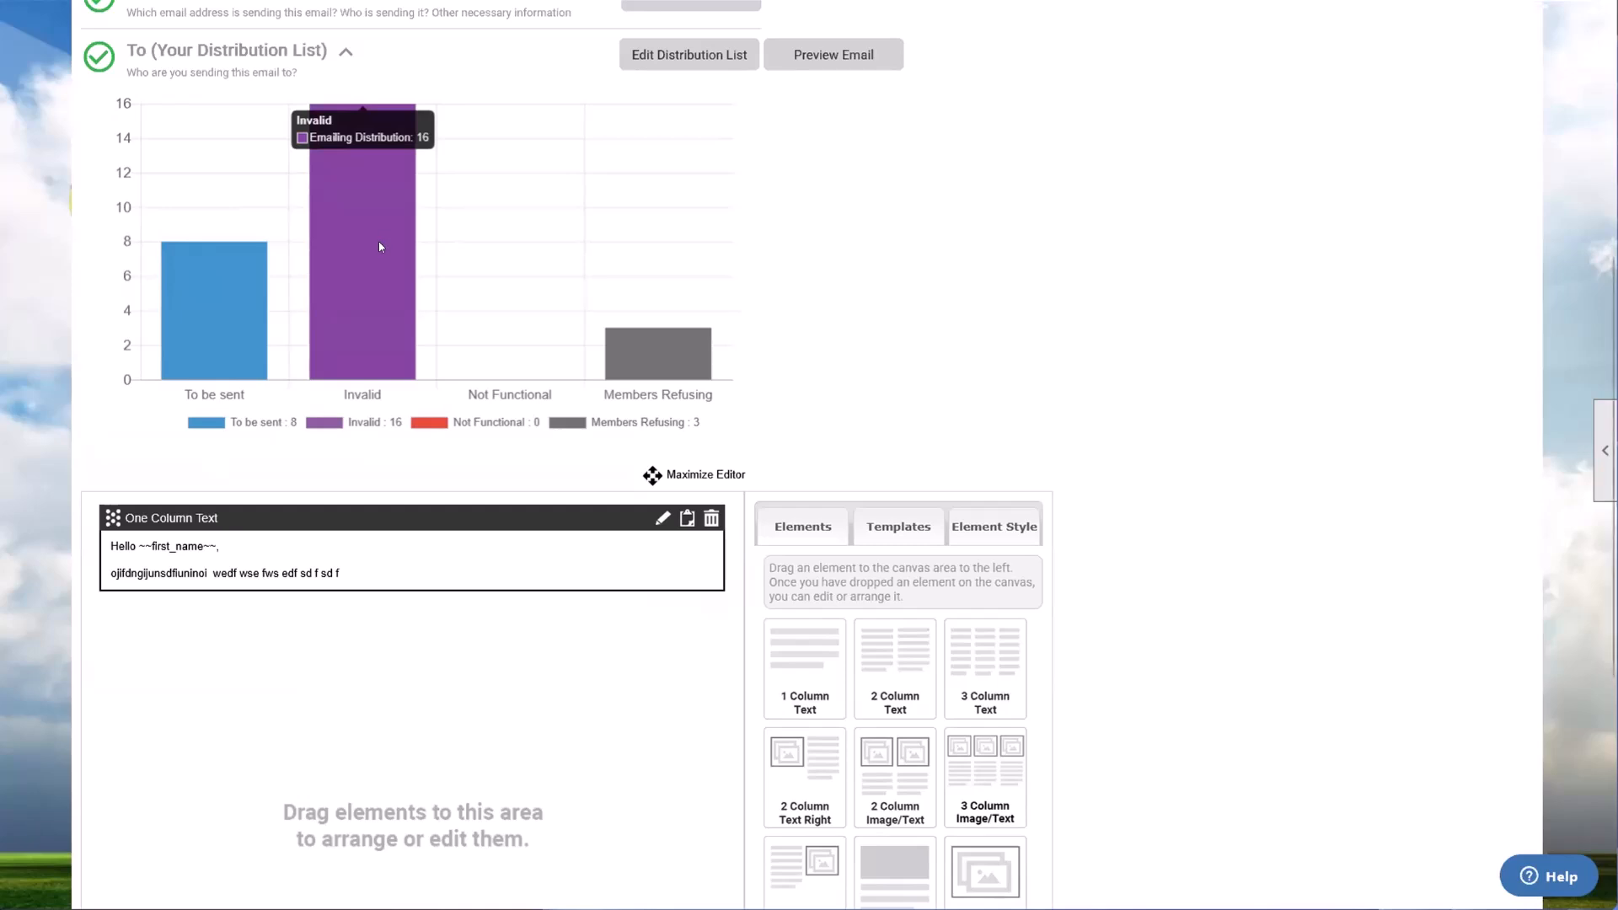
mouse_move(216, 359)
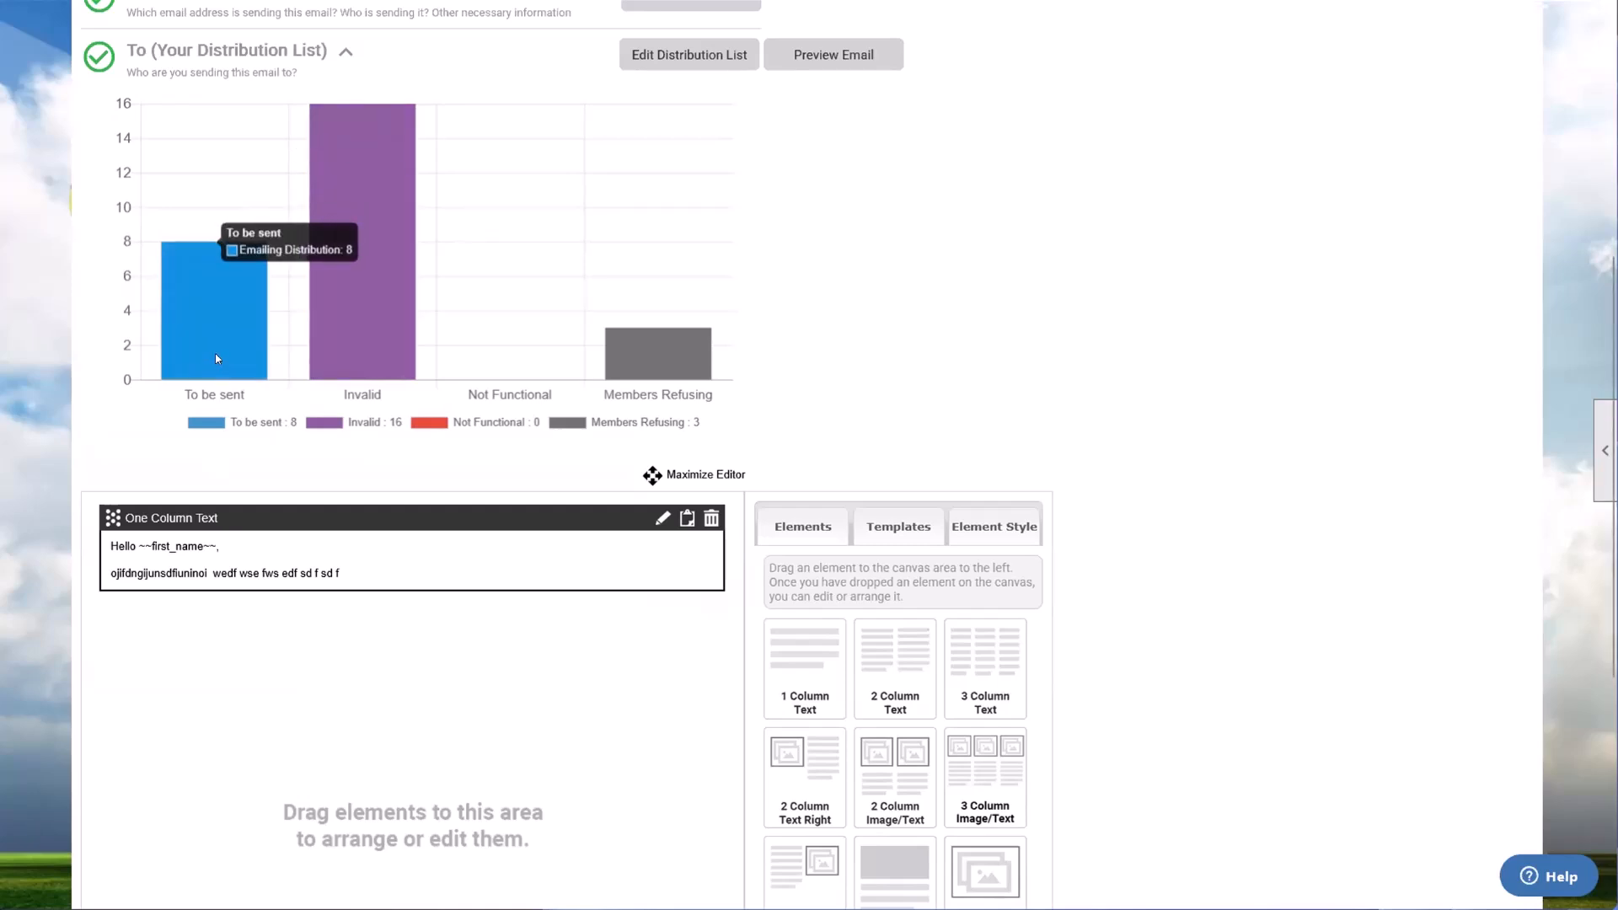
scroll(216, 352, down, 1)
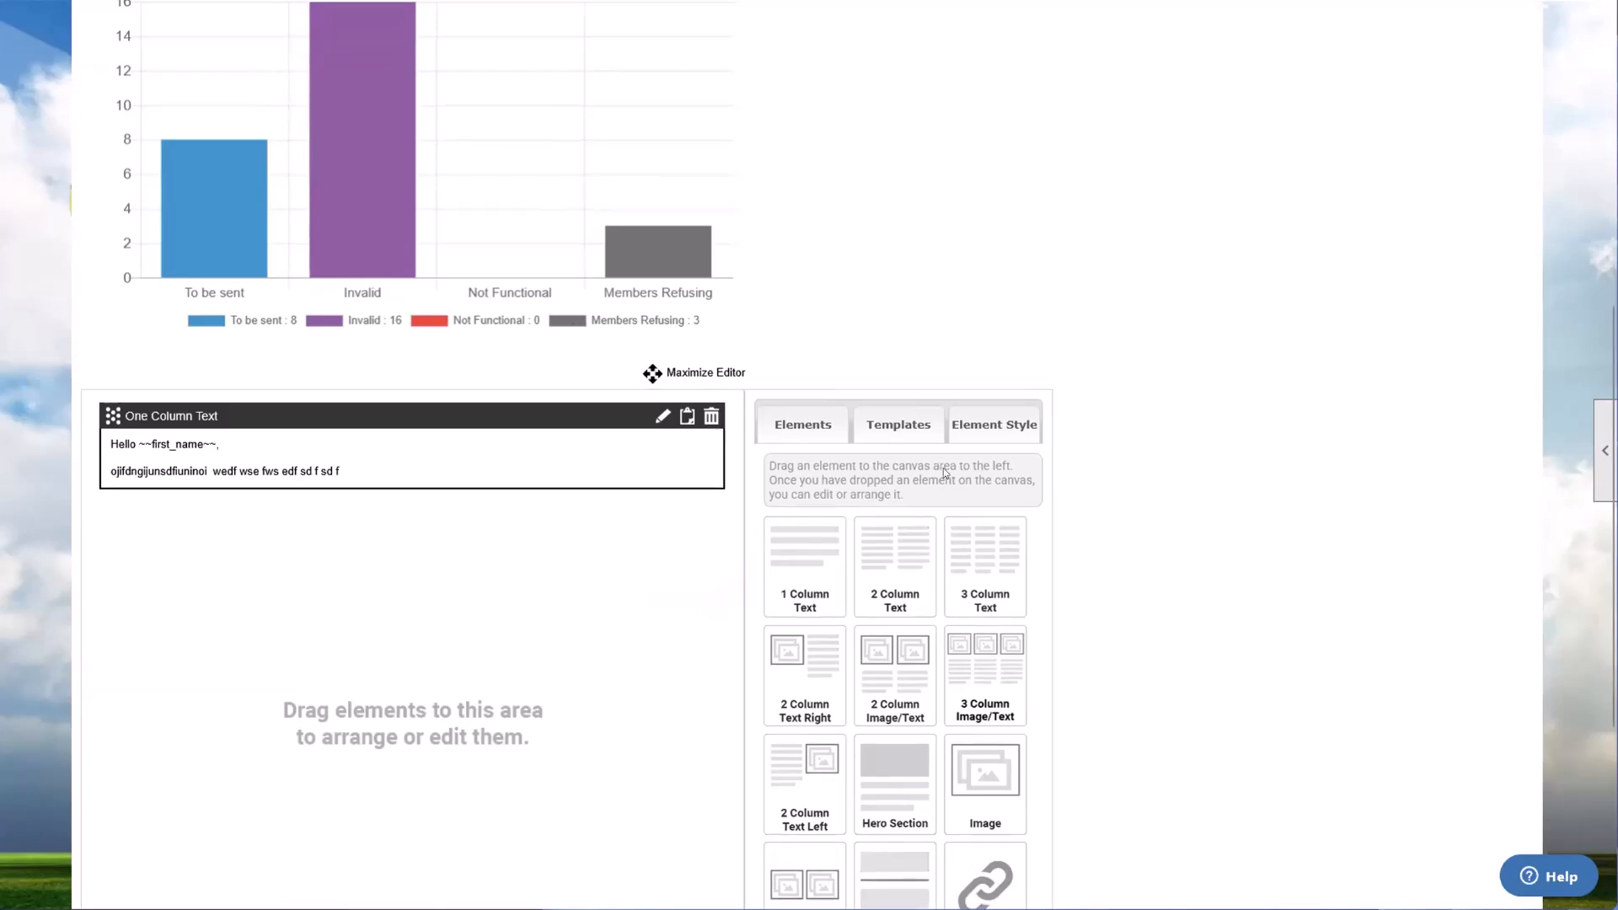
scroll(943, 468, down, 4)
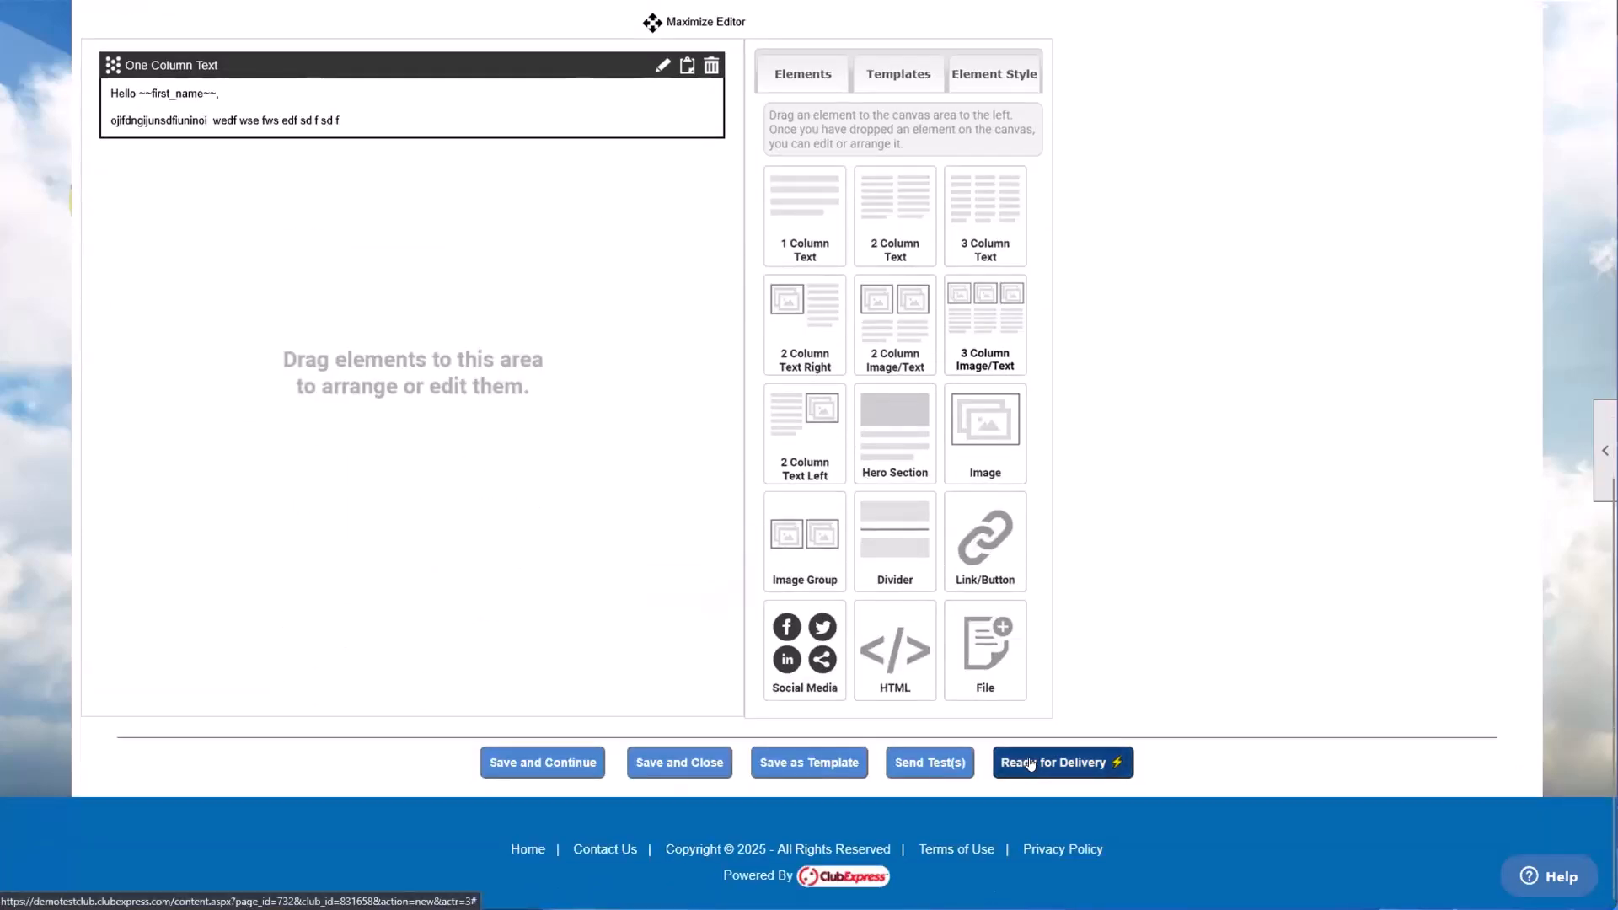
scroll(662, 455, up, 4)
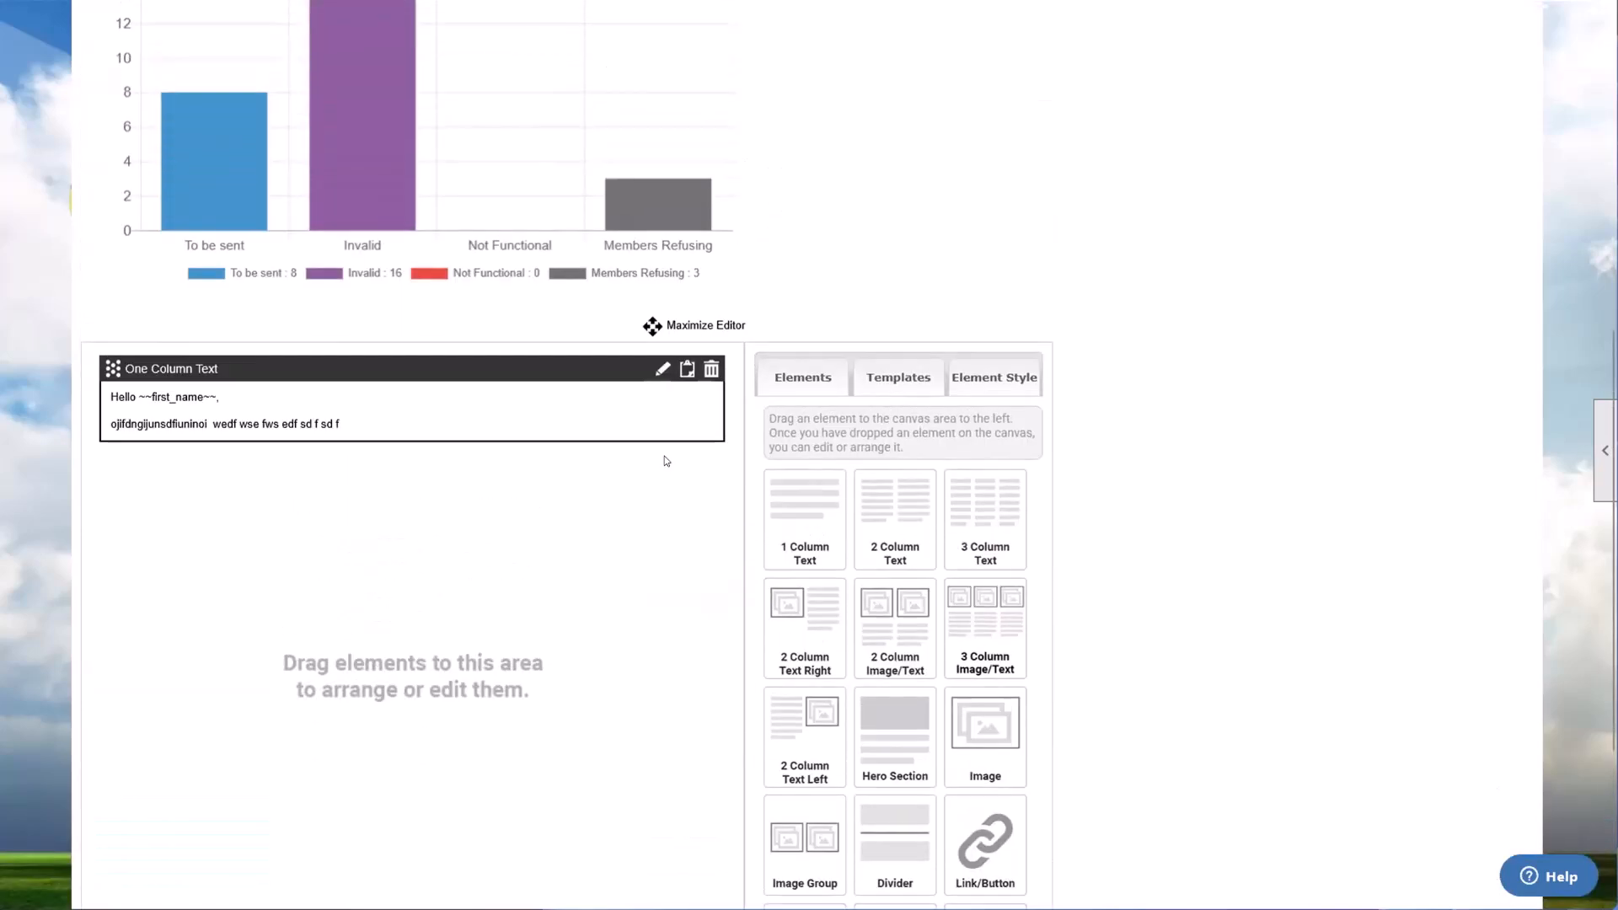
mouse_move(335, 313)
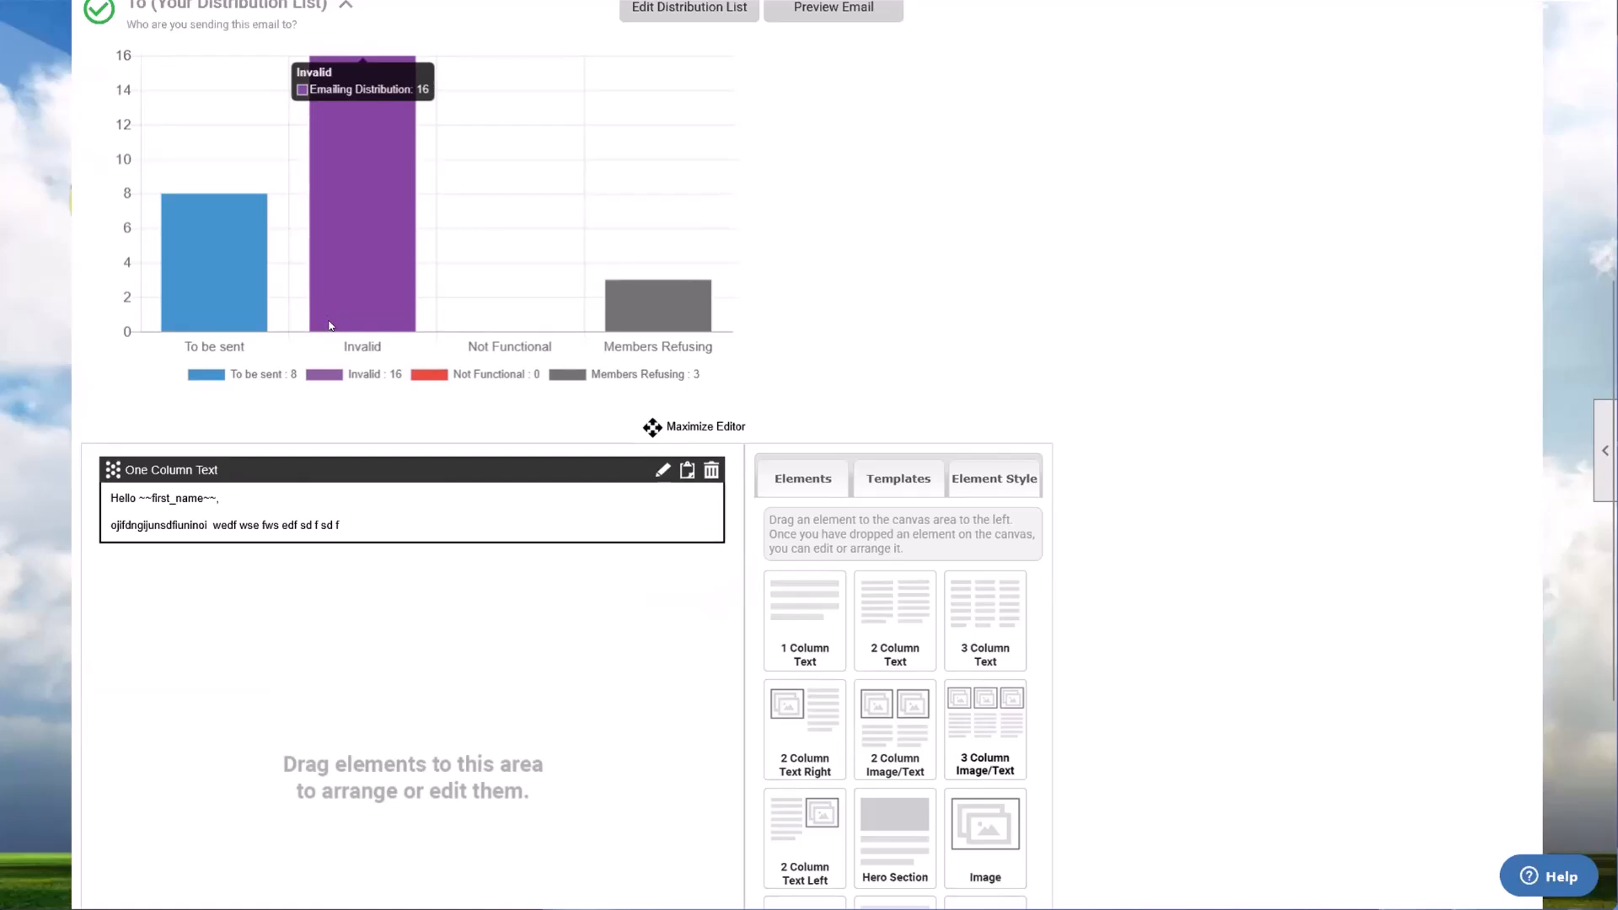
scroll(416, 333, up, 5)
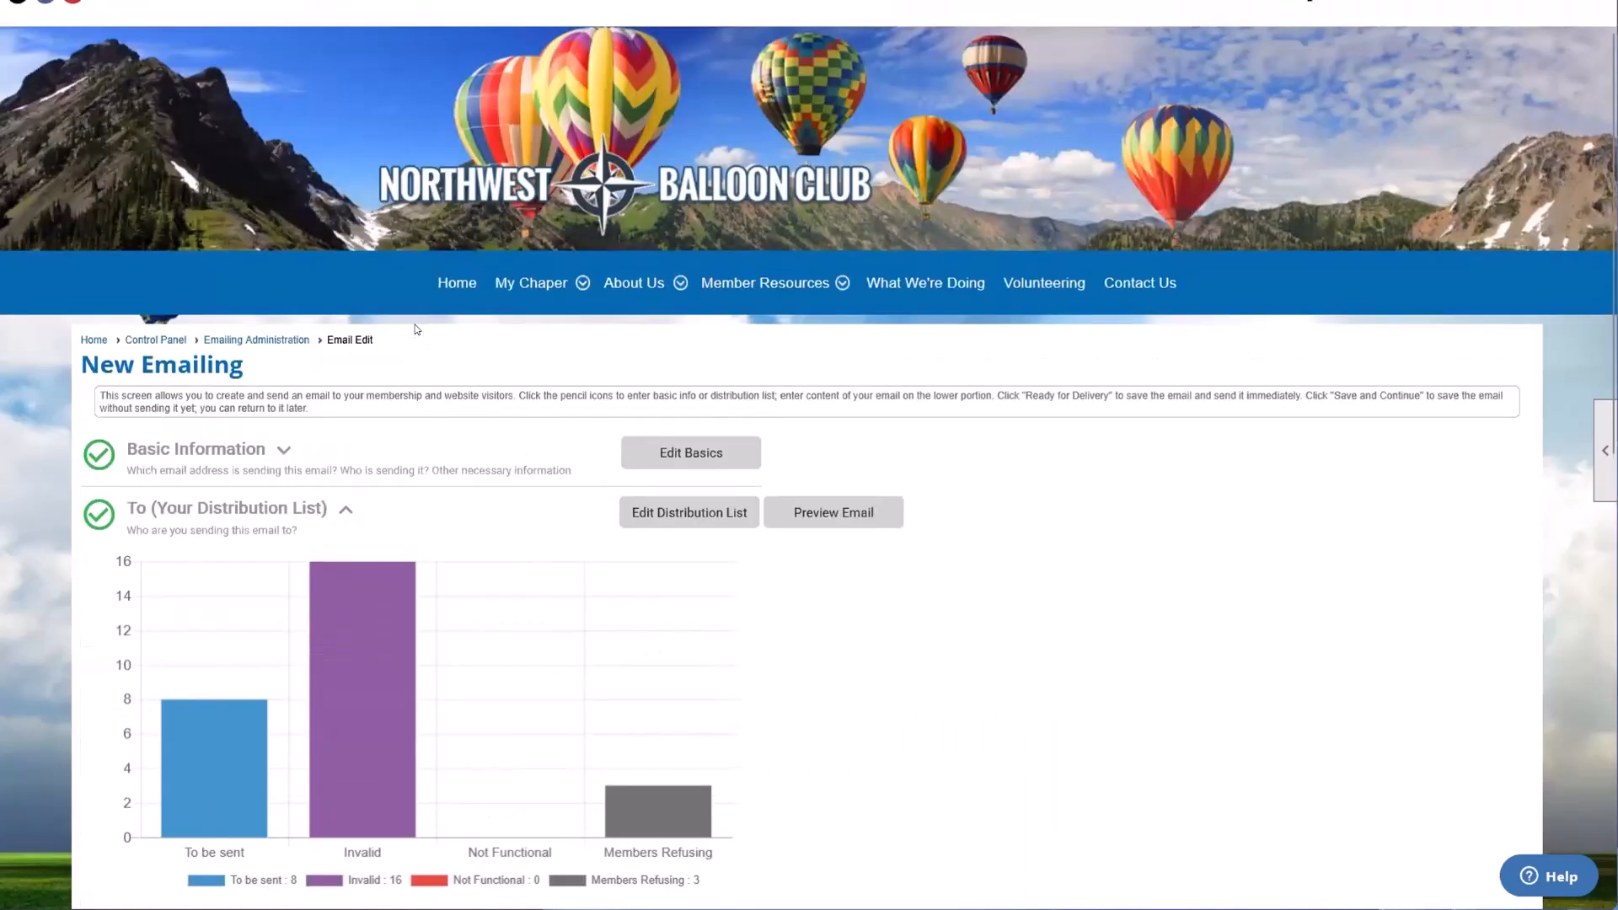
Step: Return to Emailing Administration and search for emailings across all categories without any date or subject filter
click(248, 340)
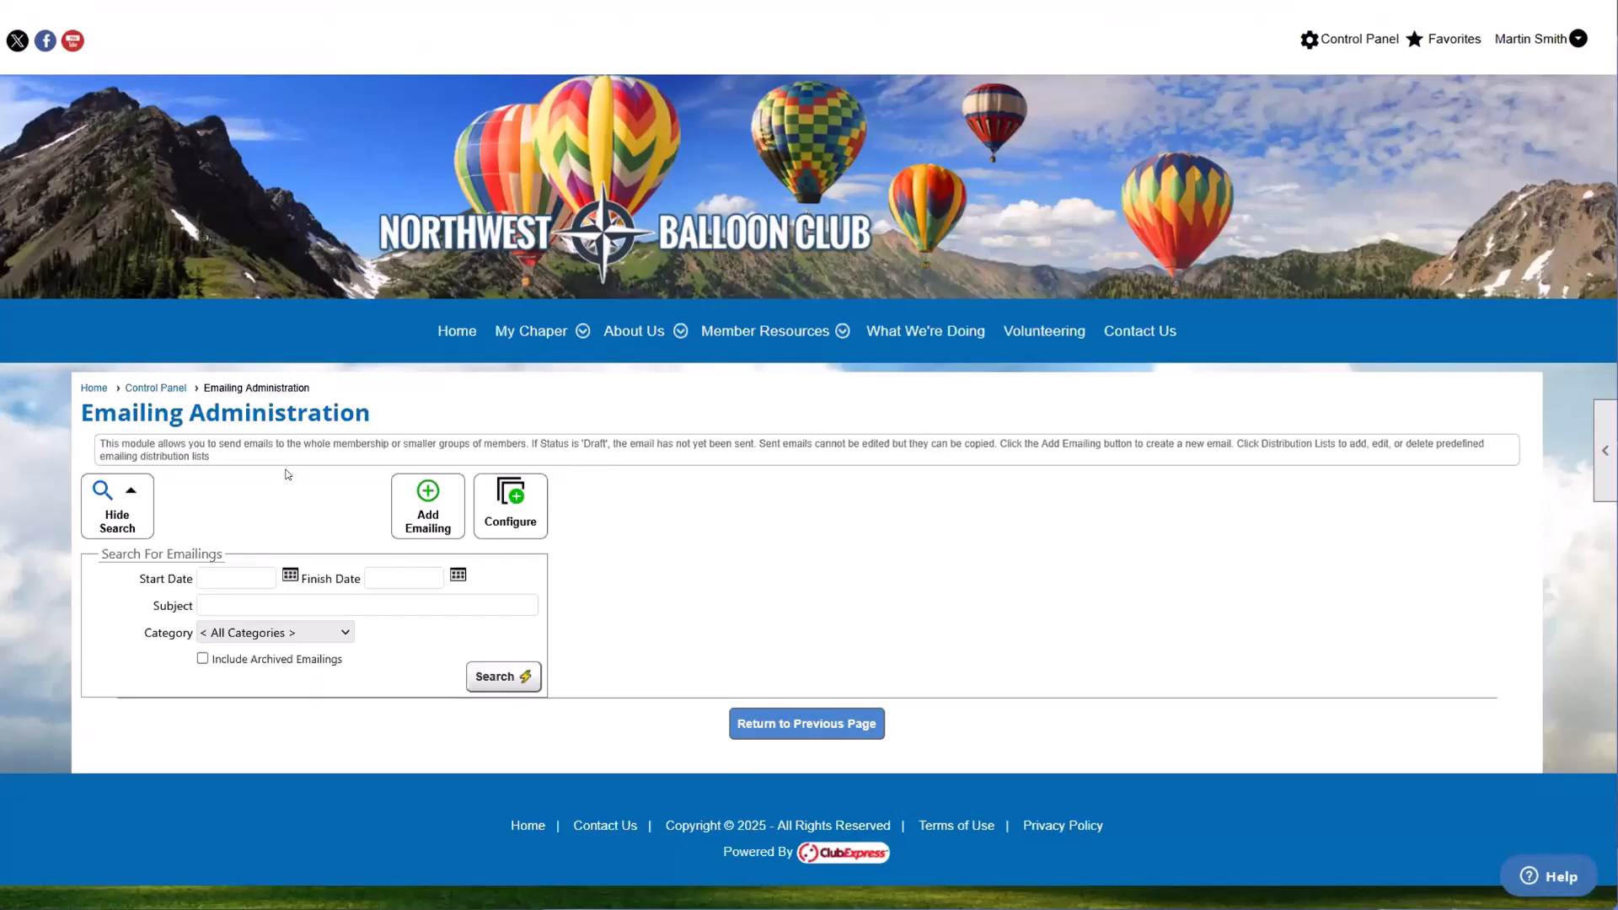
click(501, 676)
scroll(506, 652, down, 3)
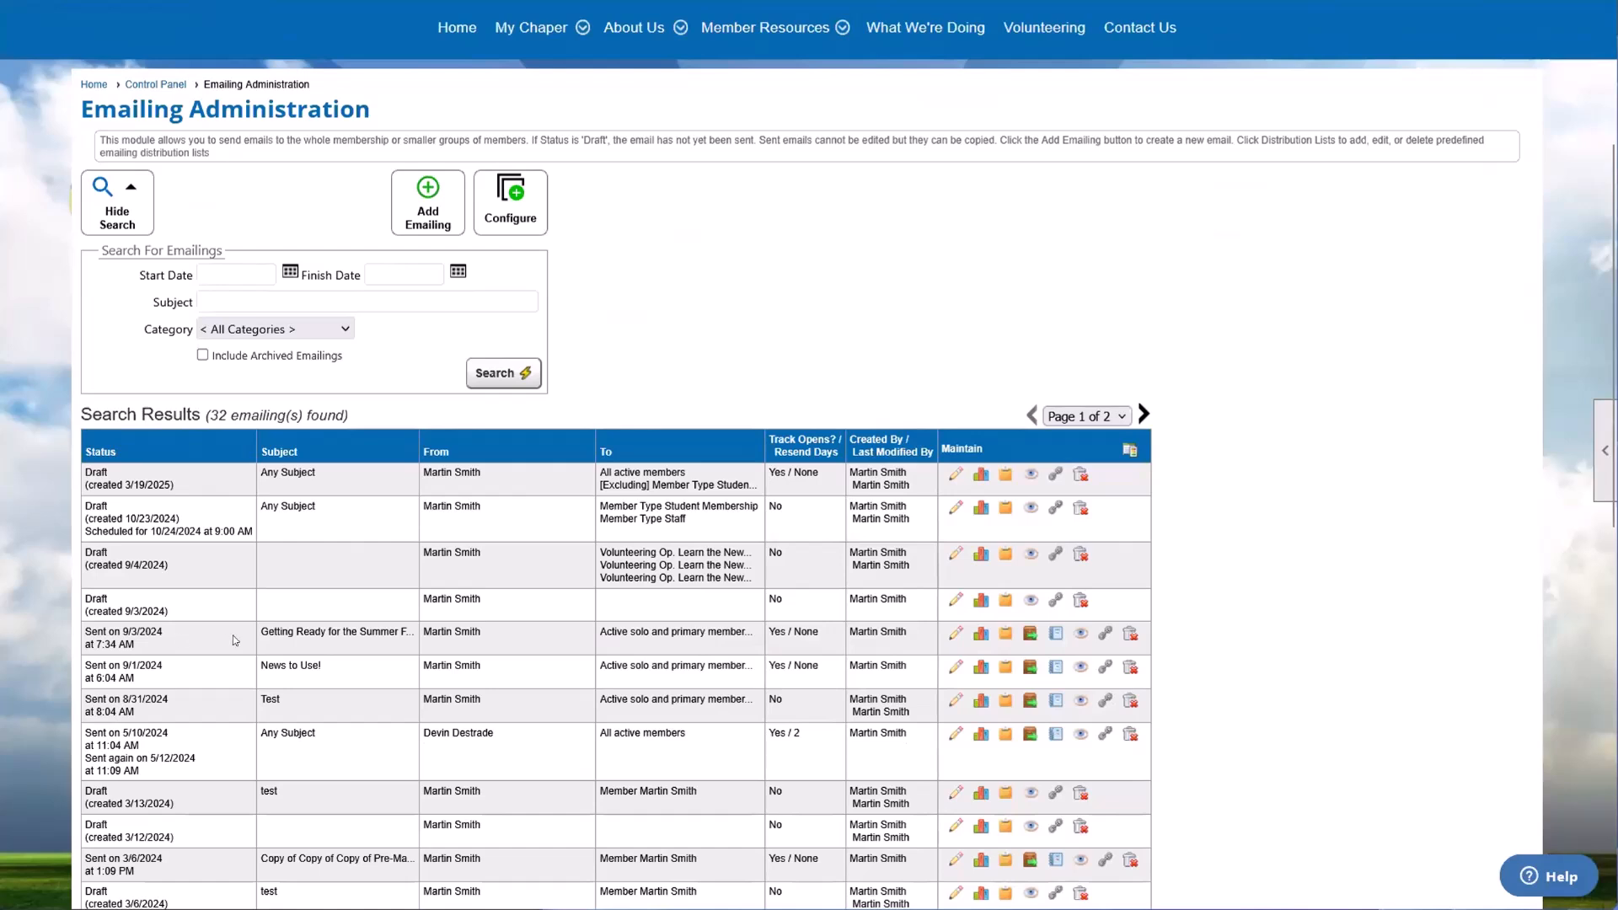
Step: Check the emailing results for the "Getting Ready for the Summer" emailing sent on 9/3/2024, including its Sent figure, and close them
drag(261, 637, 296, 638)
click(297, 637)
click(978, 635)
double_click(742, 319)
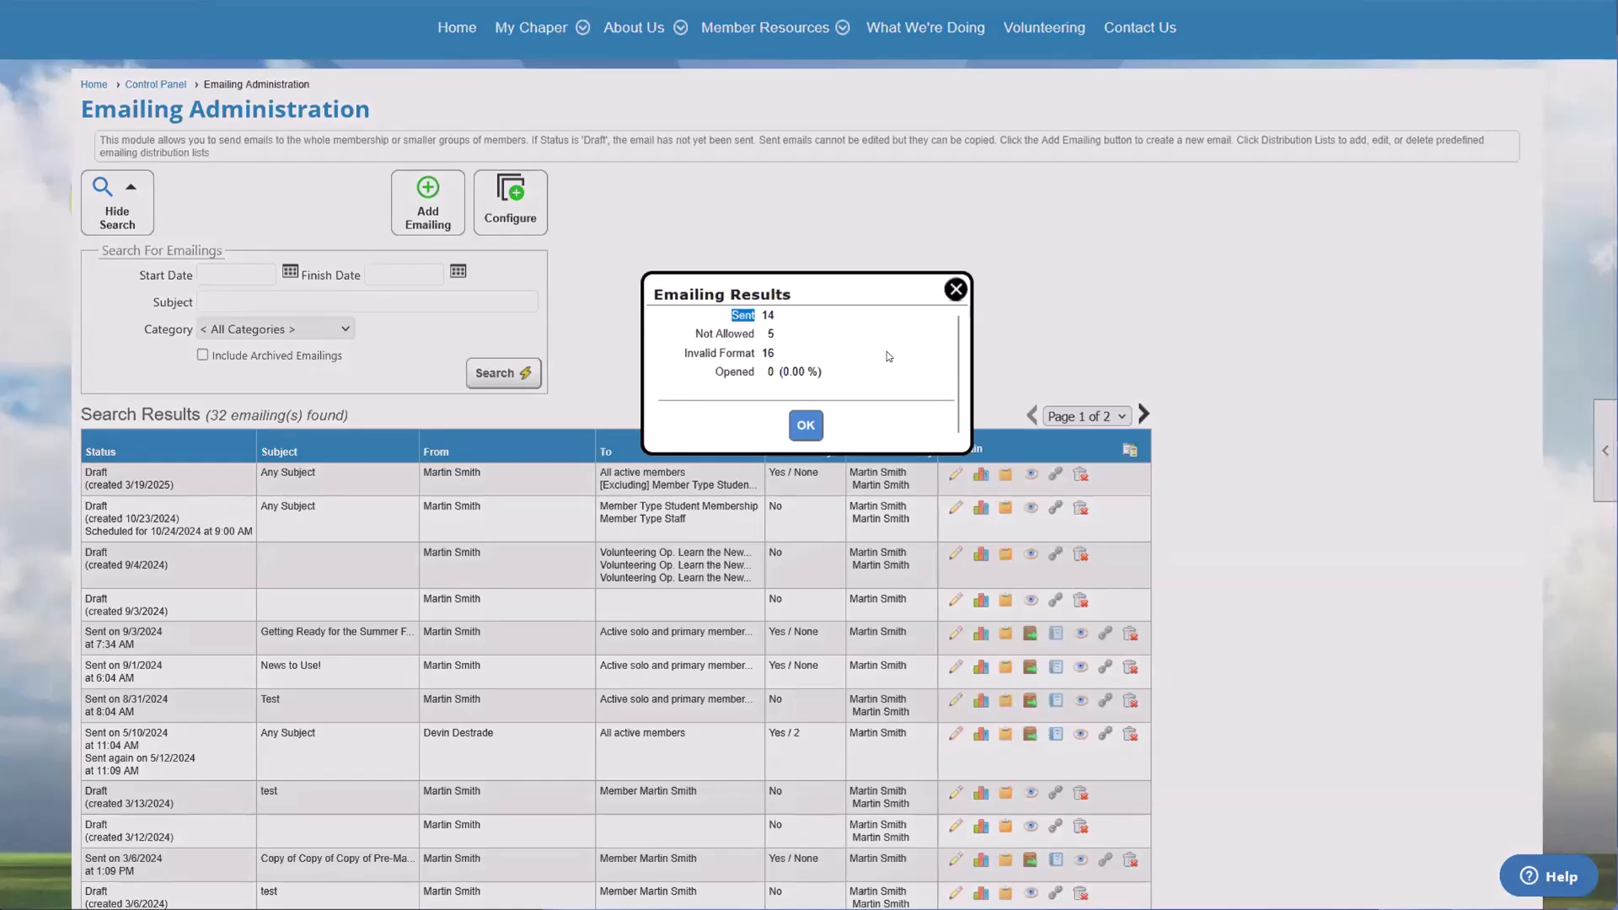
click(955, 289)
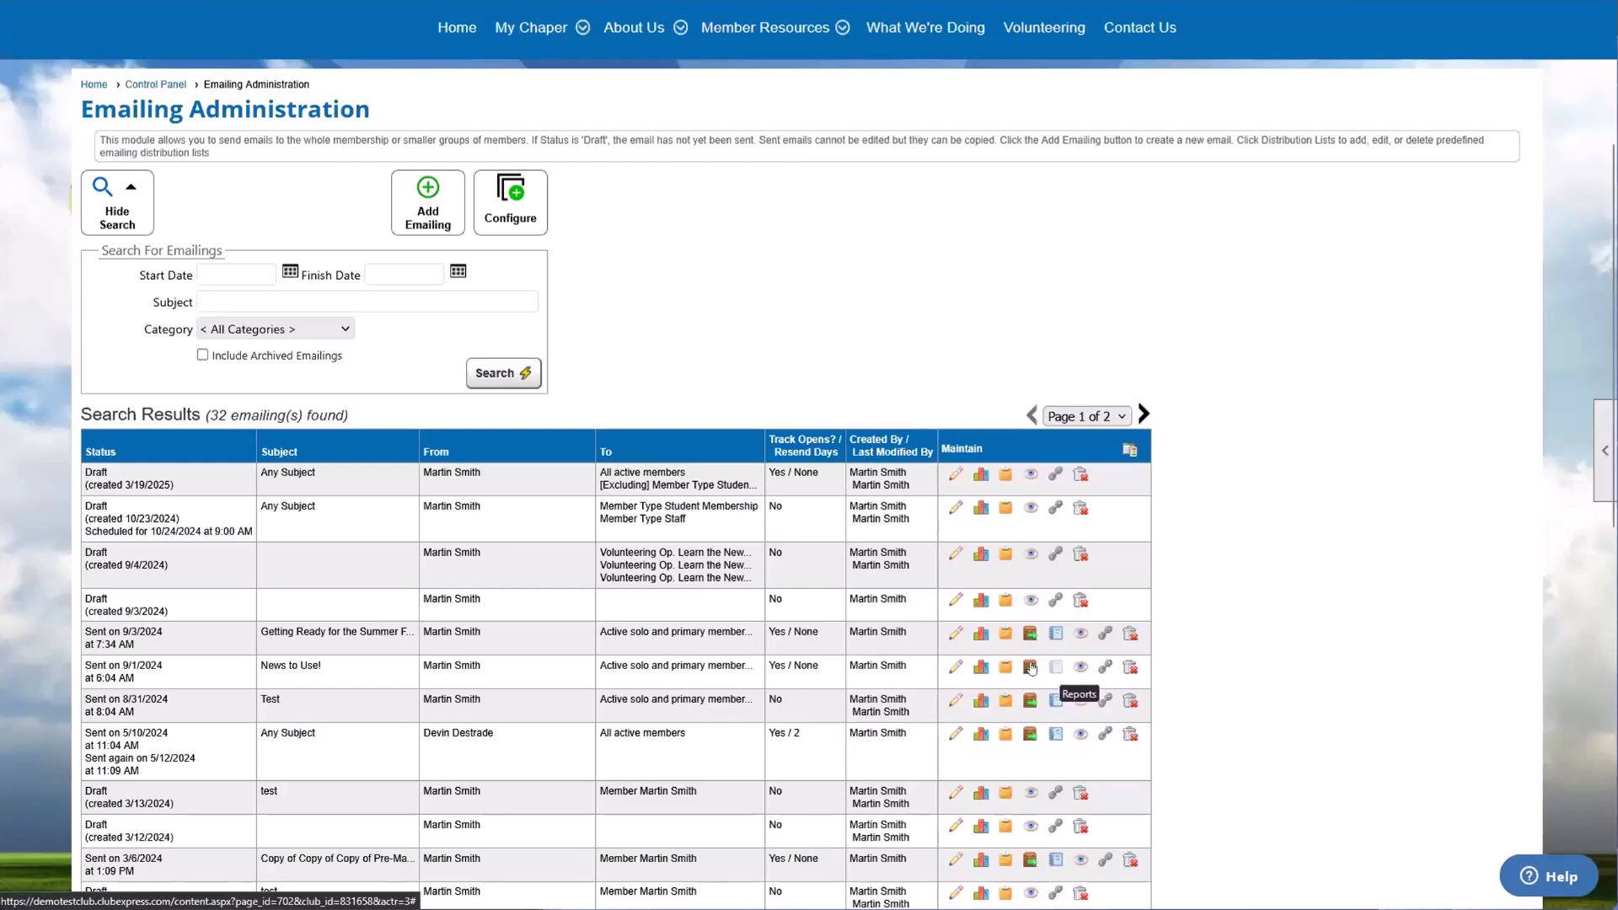
Step: Review the report variations offered for the "News to Use!" emailing sent on 9/1/2024, then close the report selection without running one
drag(90, 666, 145, 664)
click(145, 664)
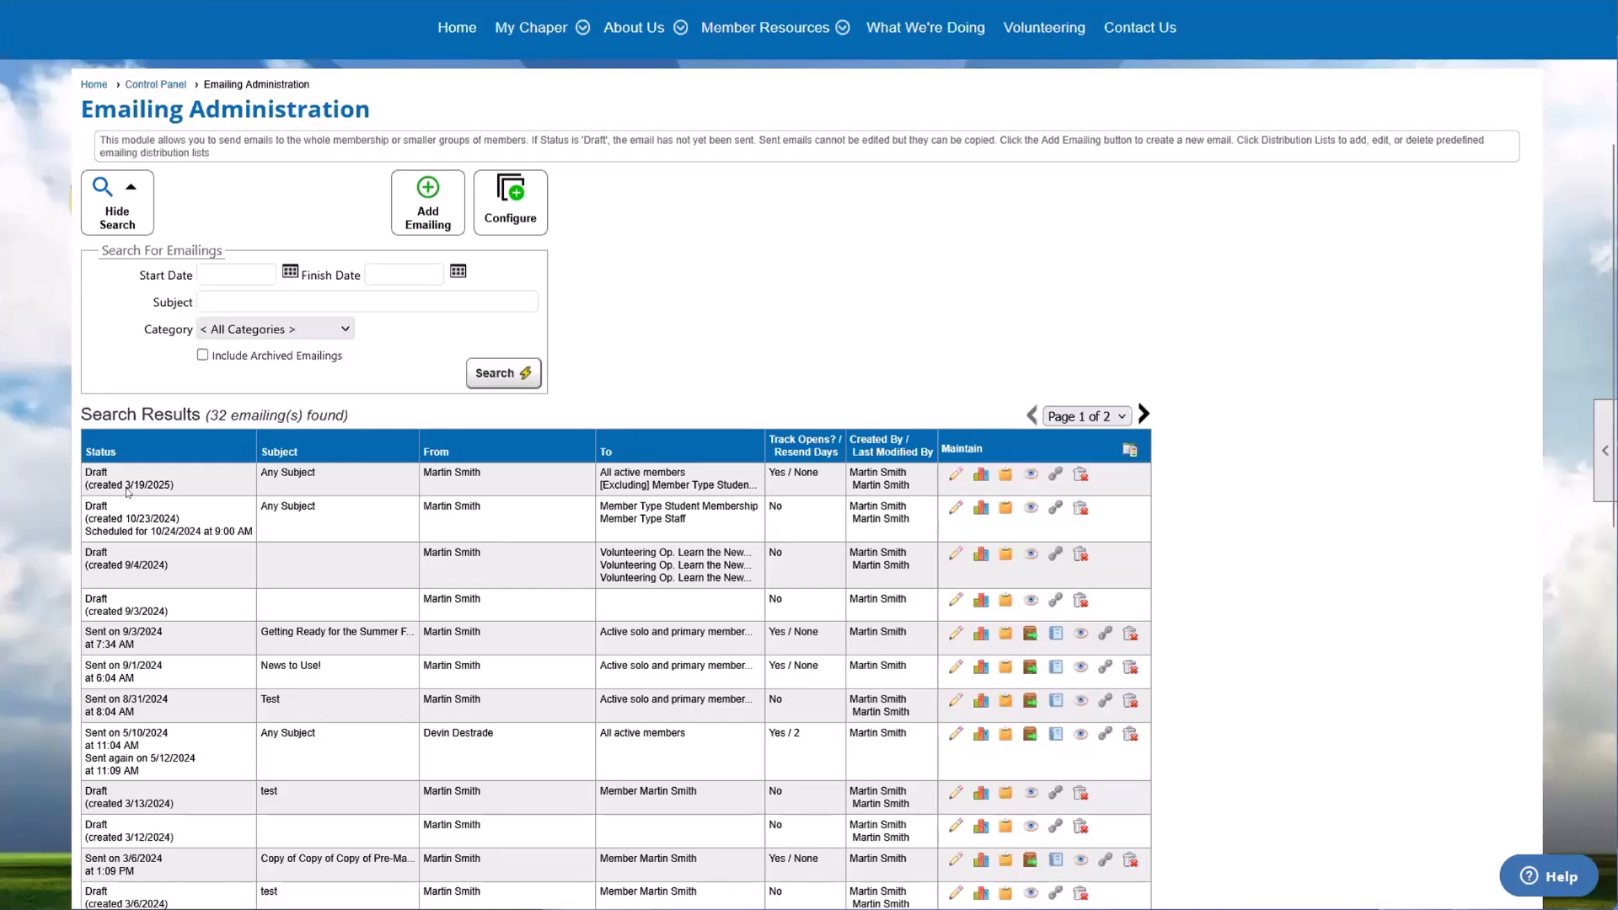
drag(92, 473, 747, 486)
click(747, 486)
drag(91, 666, 244, 668)
click(1055, 668)
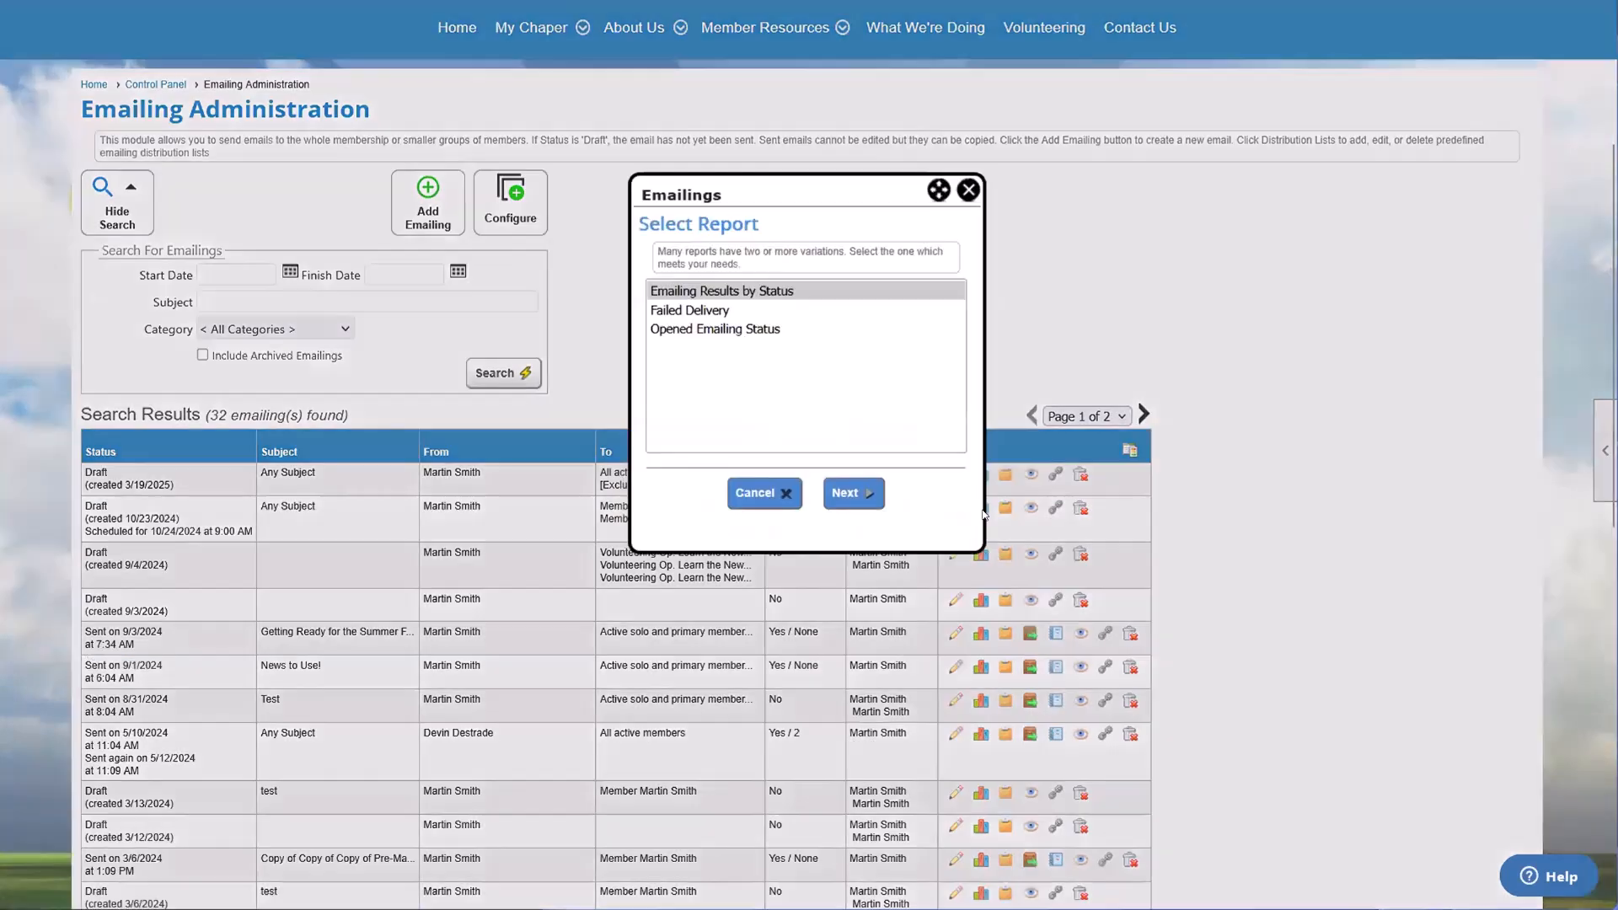
click(714, 330)
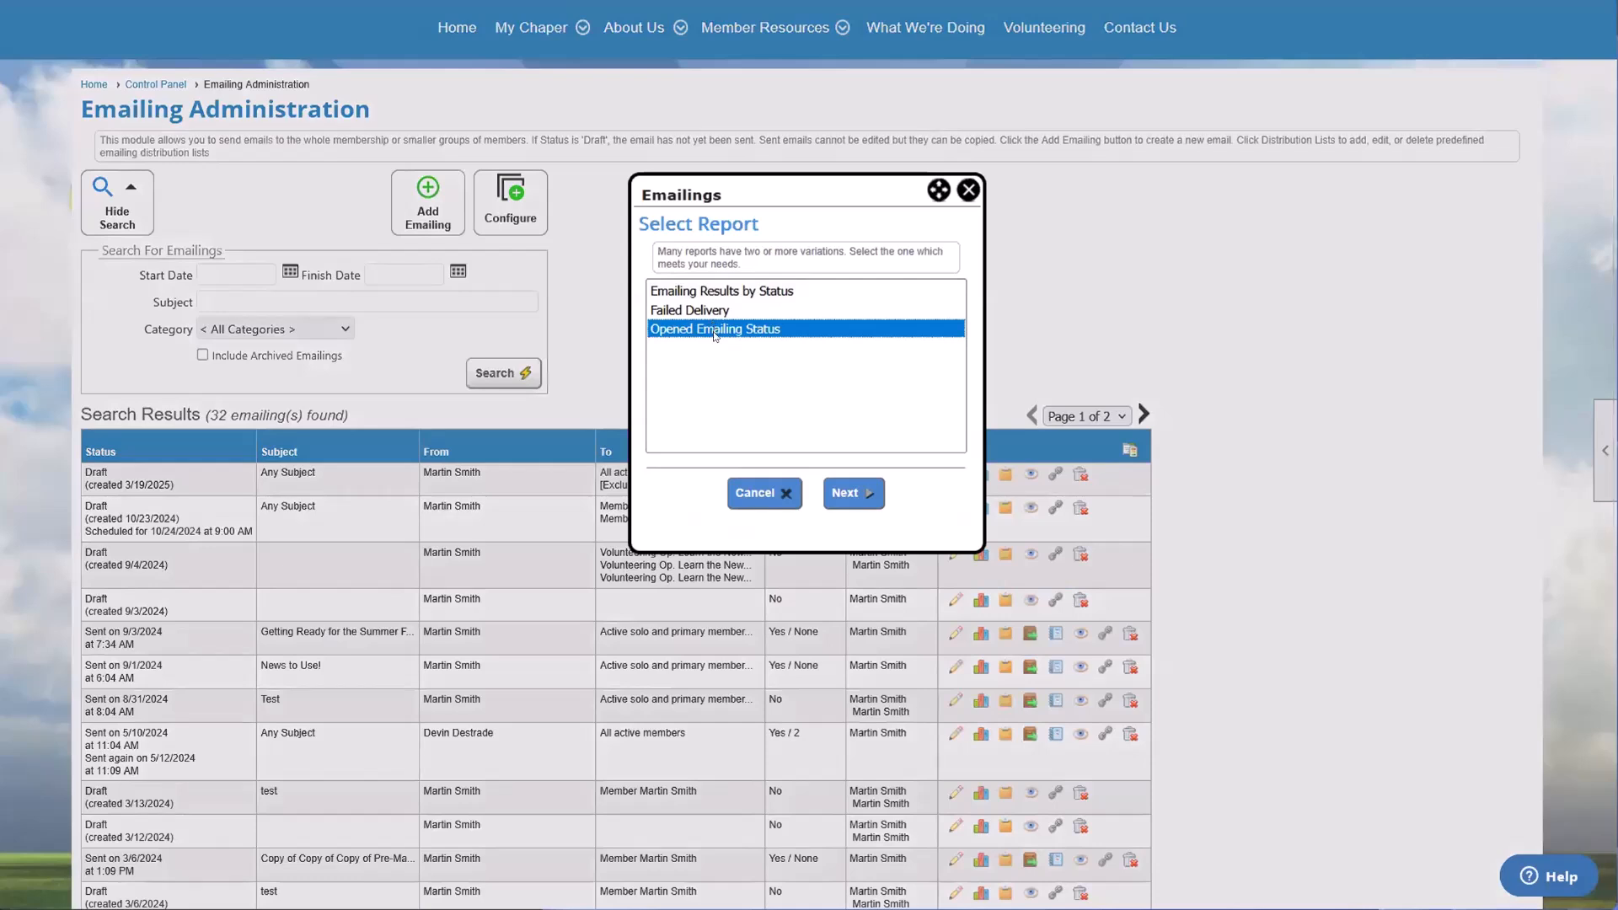
click(706, 311)
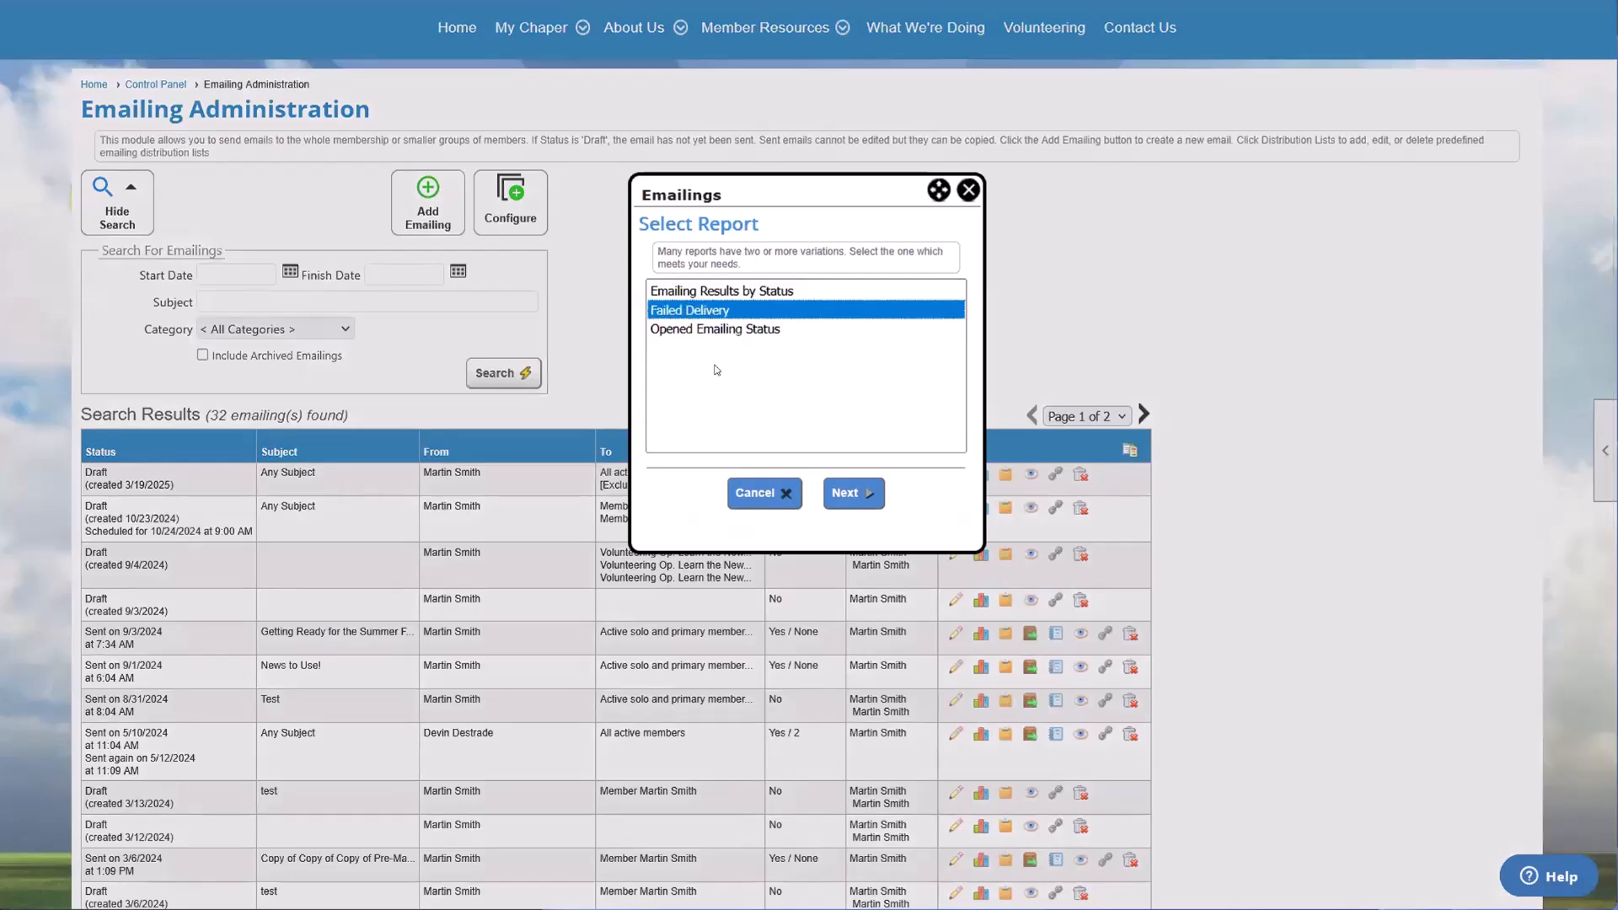
click(746, 292)
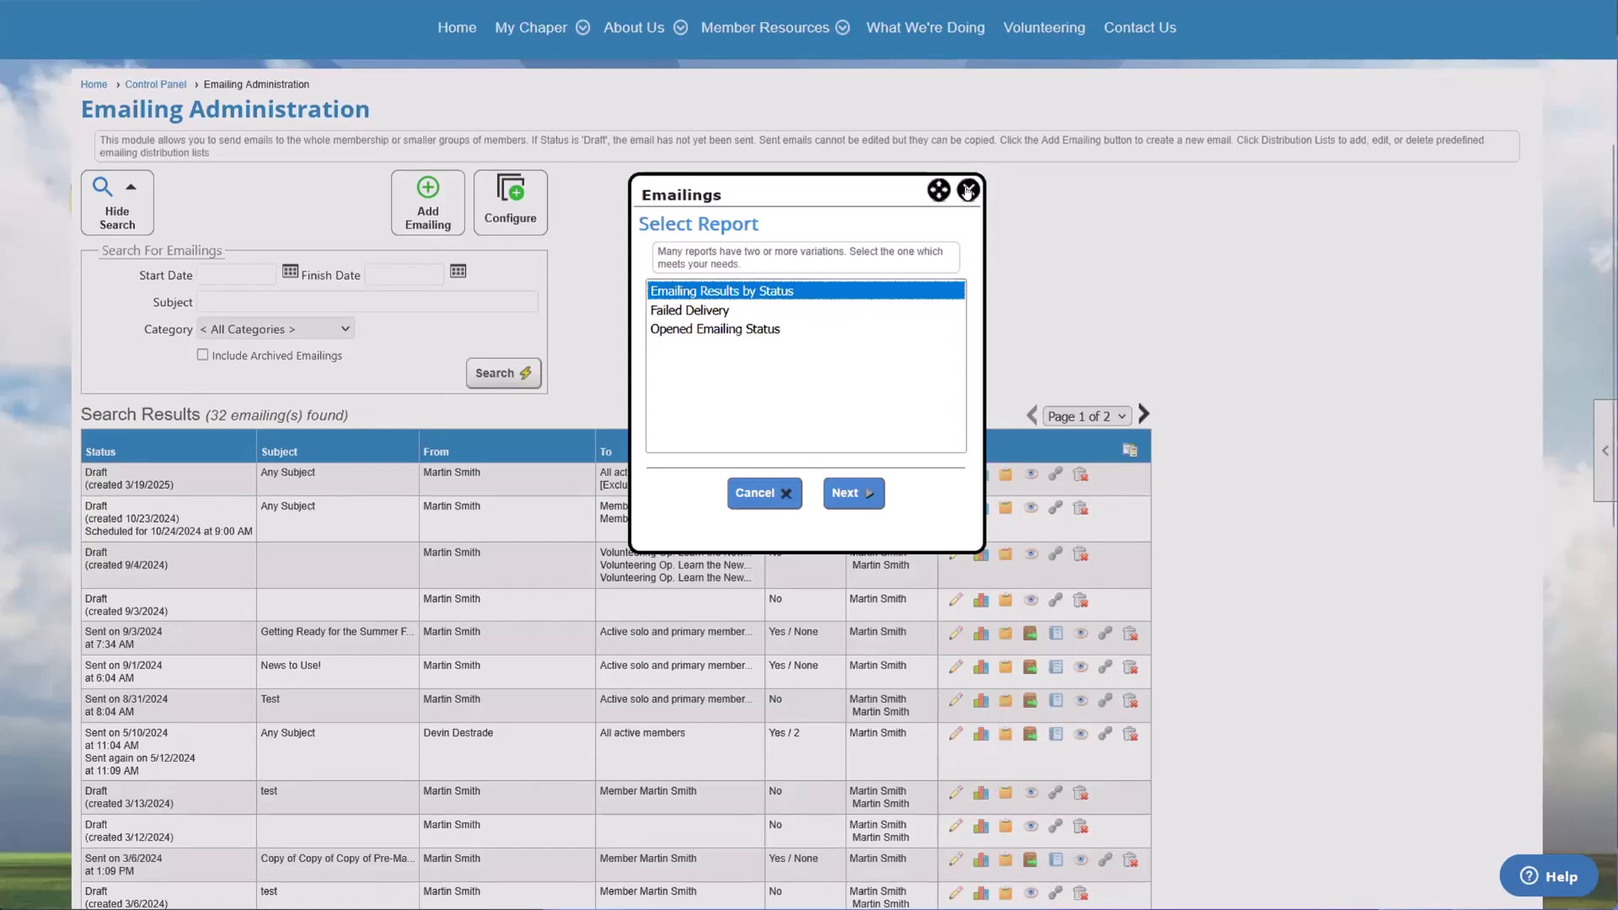
click(968, 191)
Step: Open the draft emailing created 3/19/2025 and inspect the From Email Address in its basic information, closing the dialog without saving
scroll(512, 526, down, 2)
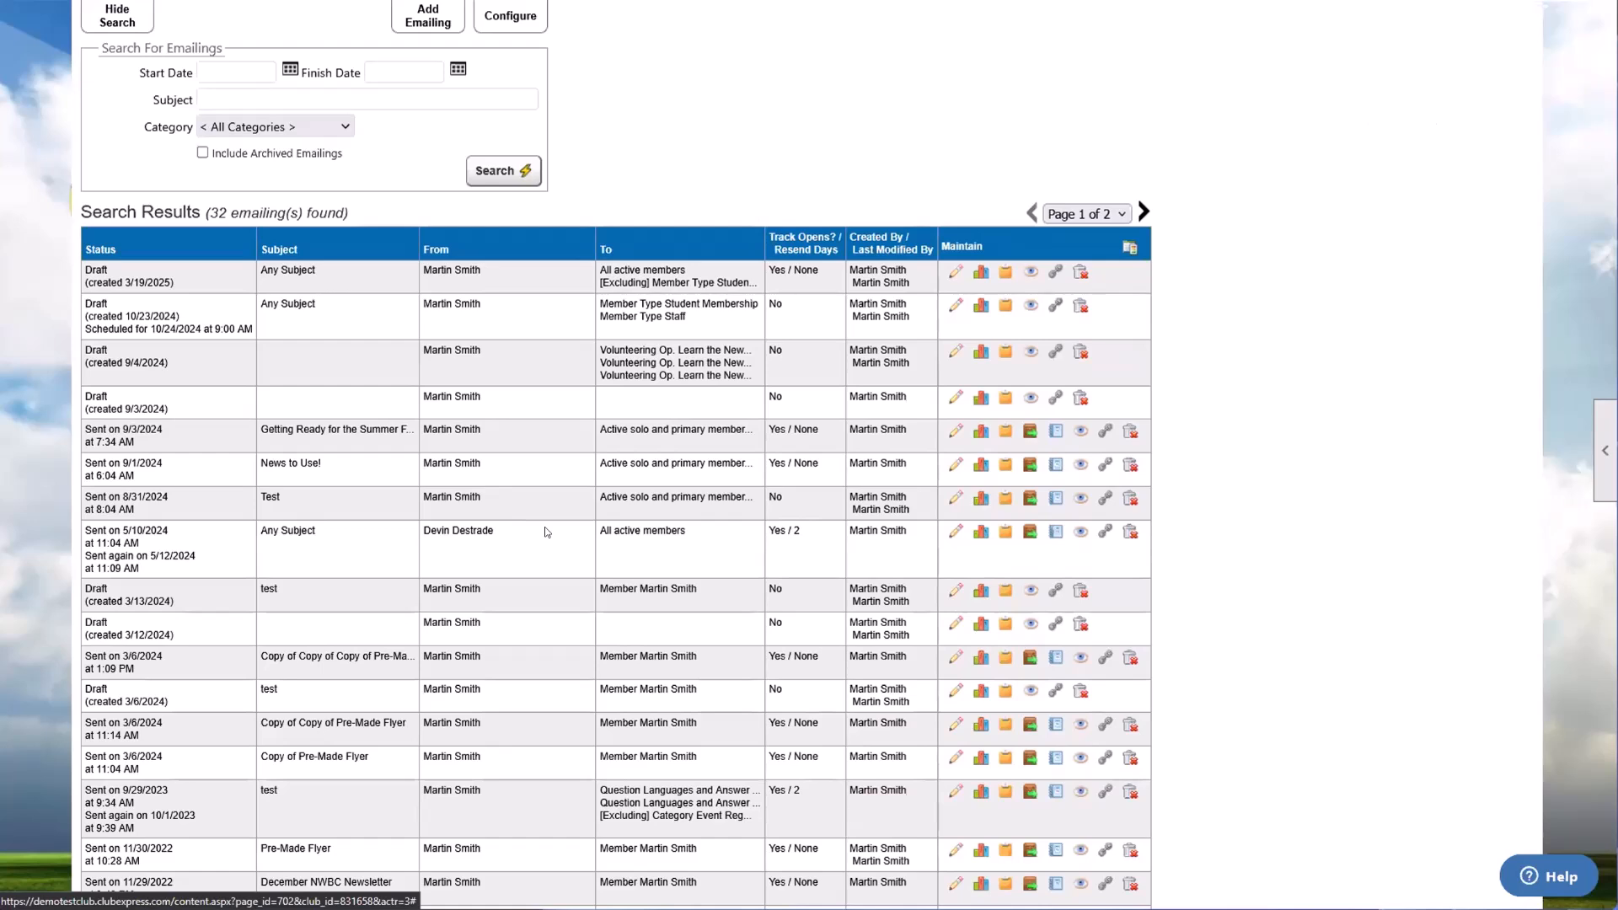
click(955, 274)
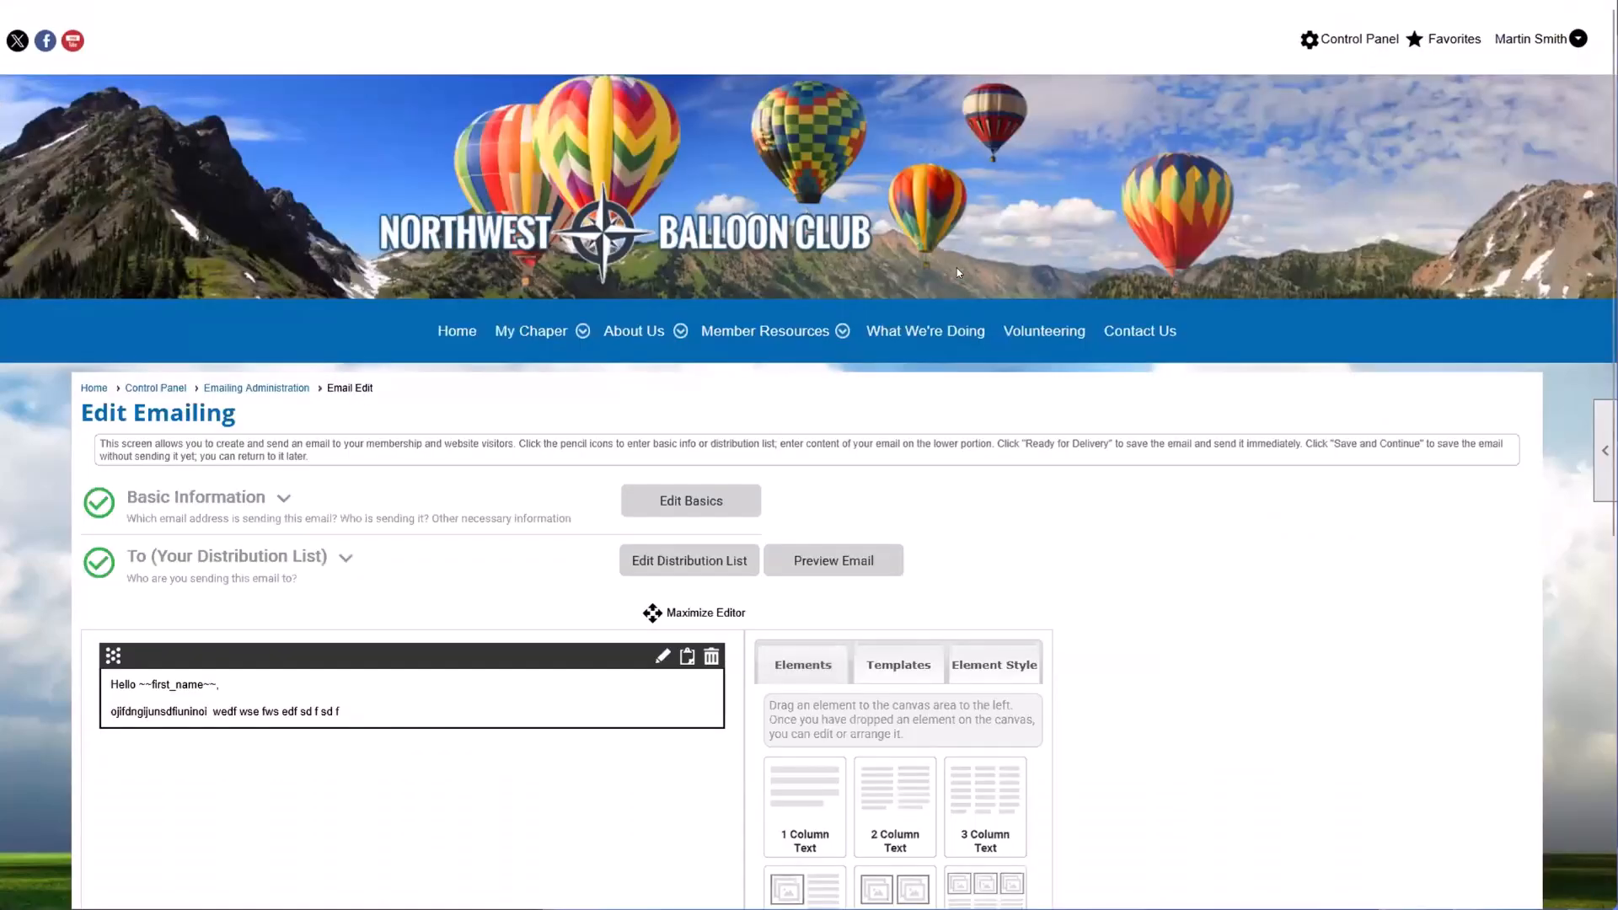
click(689, 500)
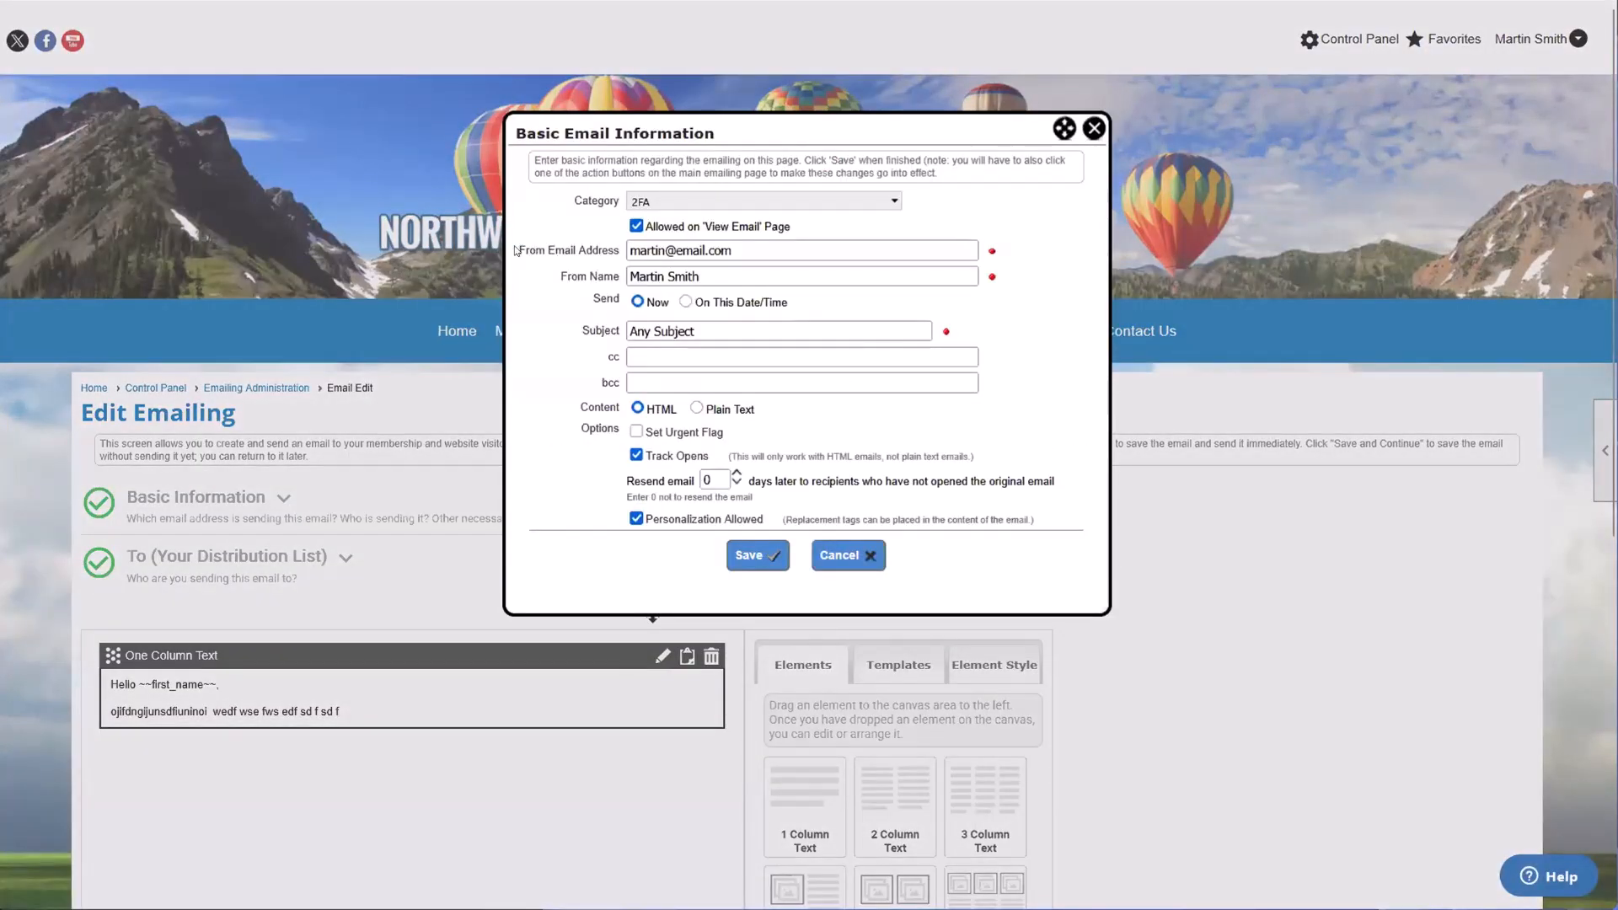
click(702, 251)
triple_click(703, 251)
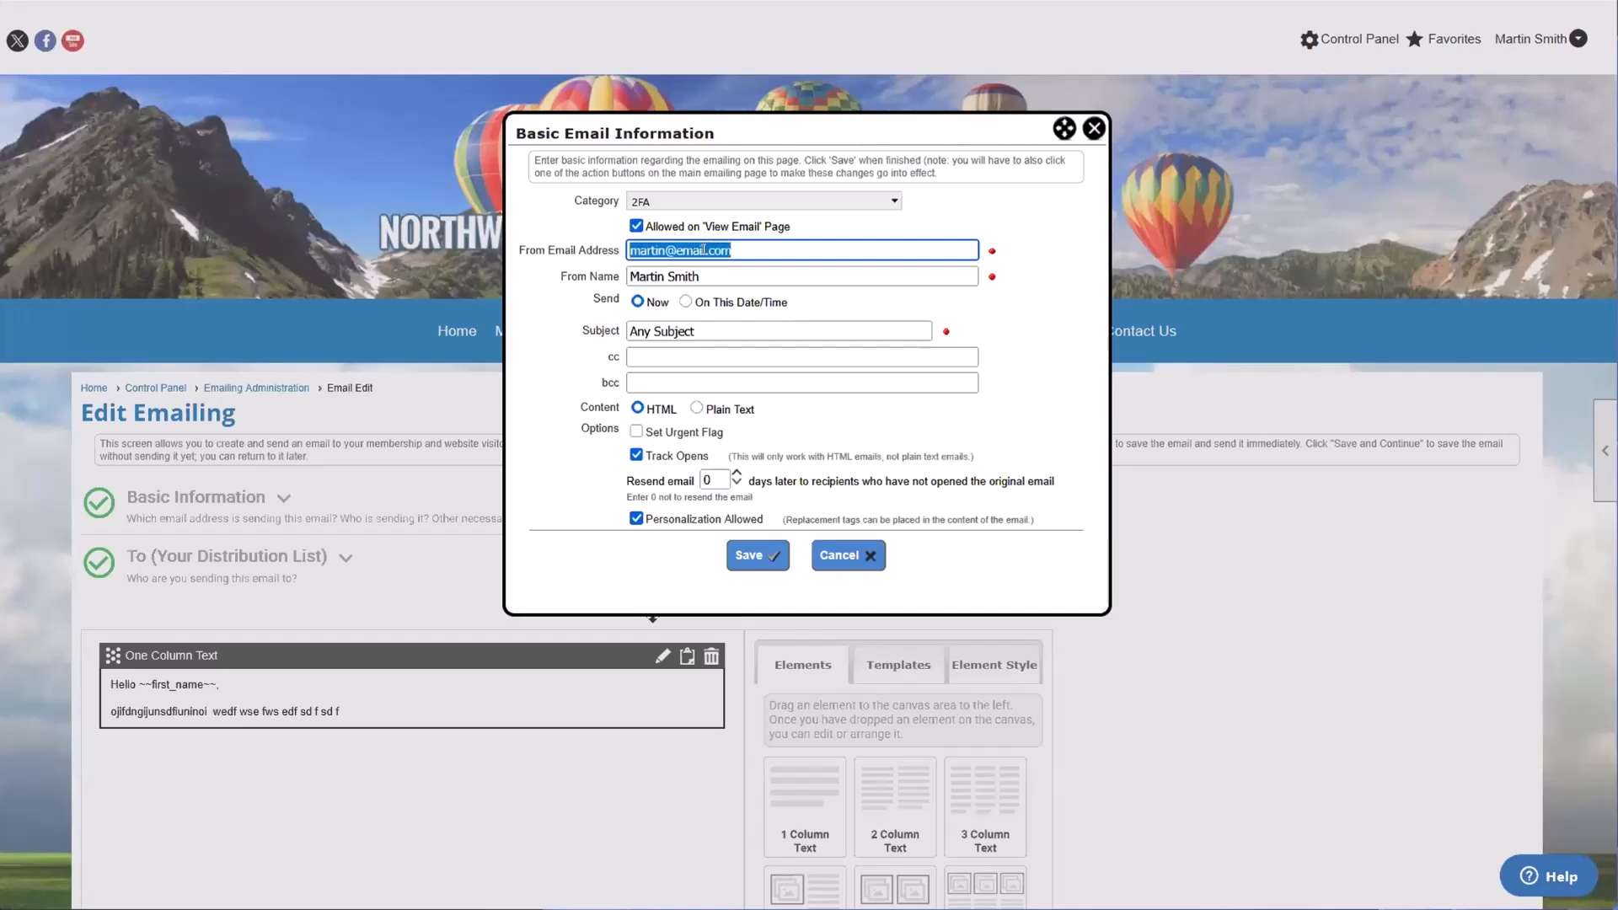
click(758, 257)
drag(757, 257, 625, 255)
click(1094, 129)
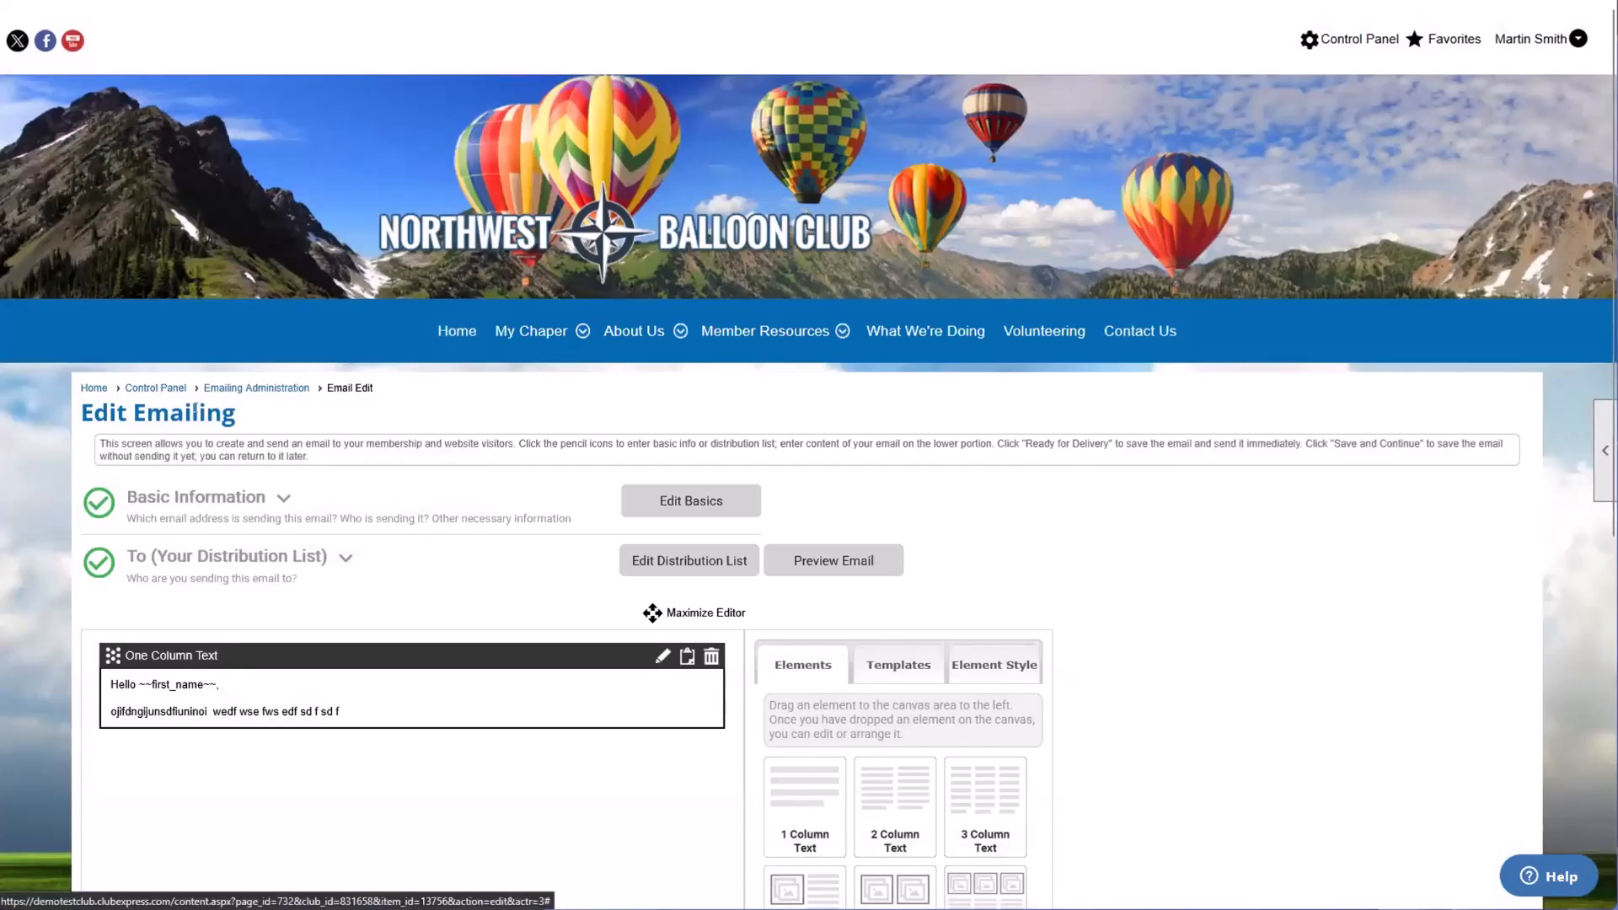
click(730, 510)
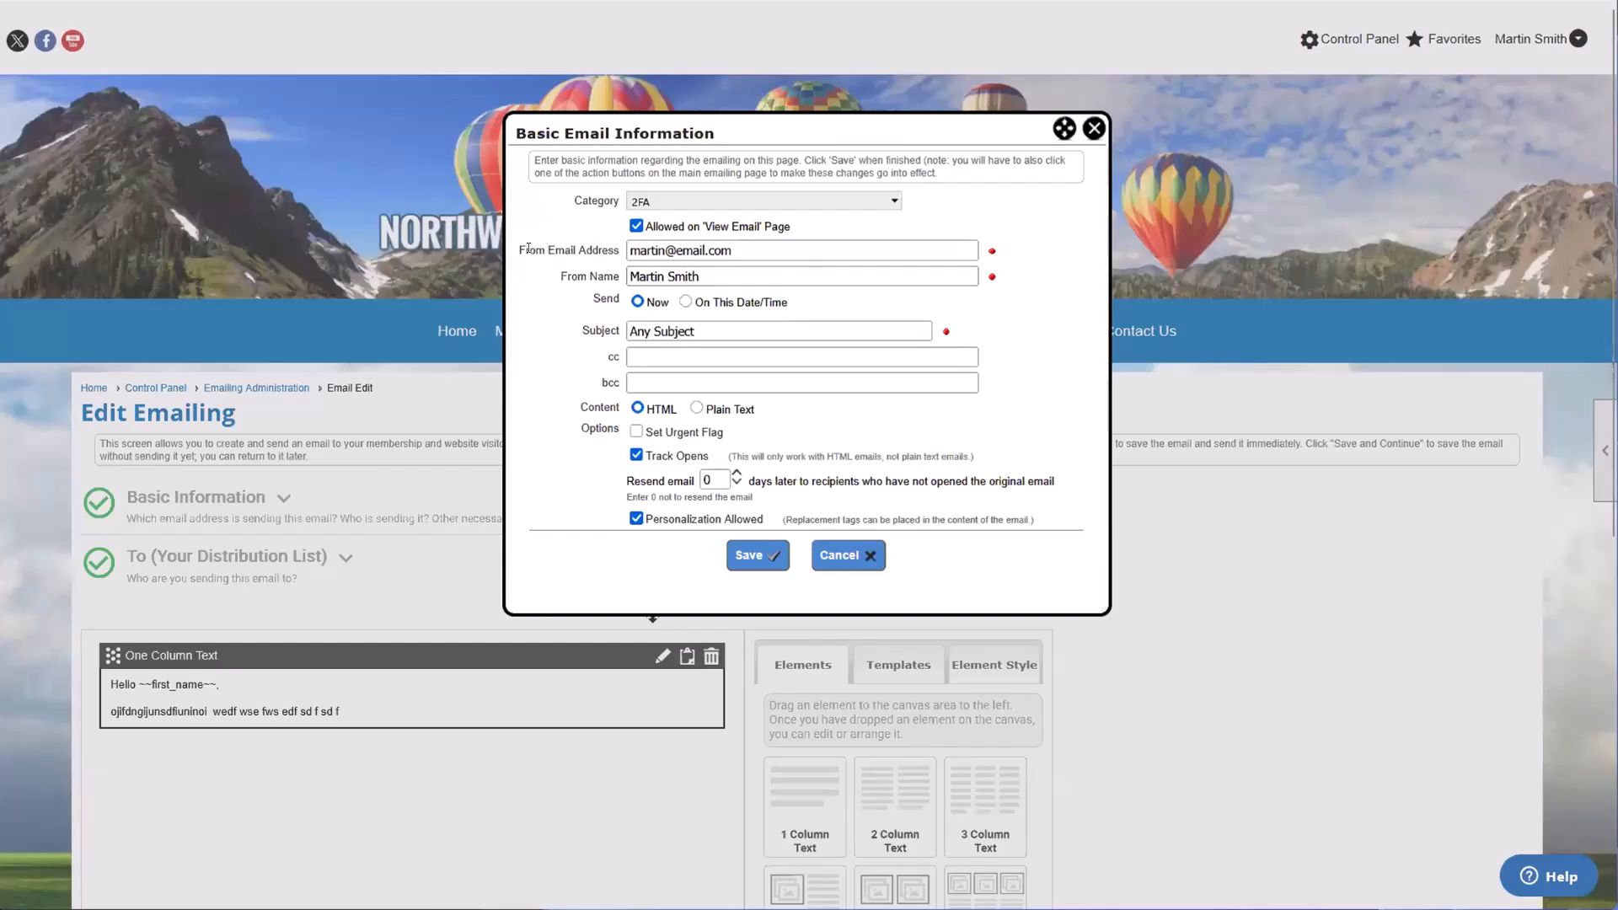
drag(522, 249, 621, 257)
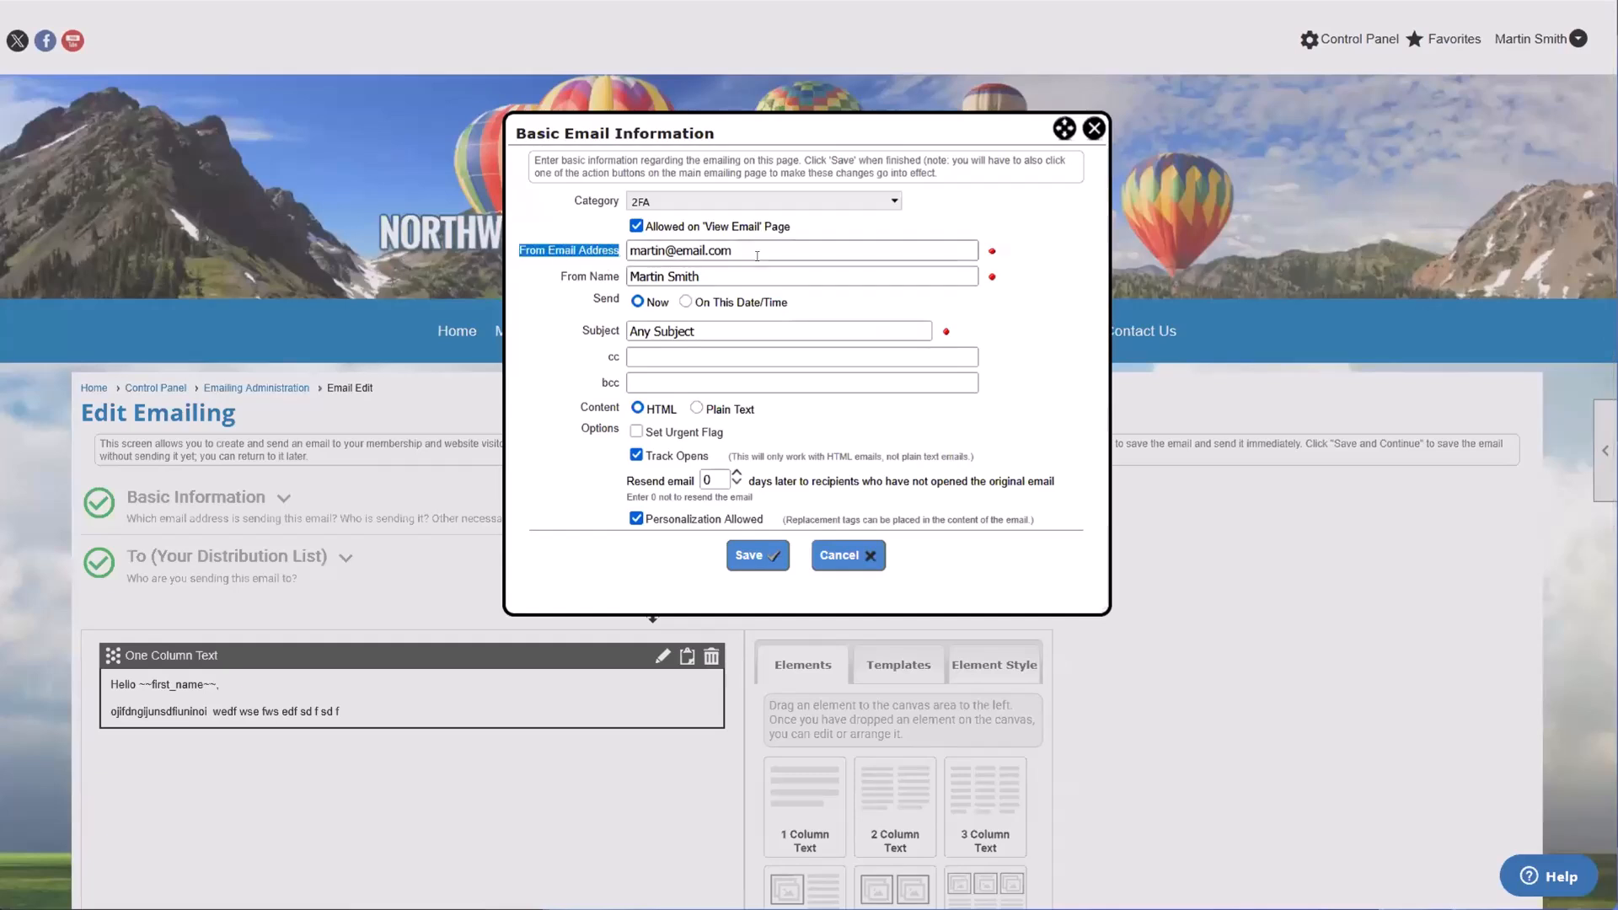
drag(756, 252, 627, 256)
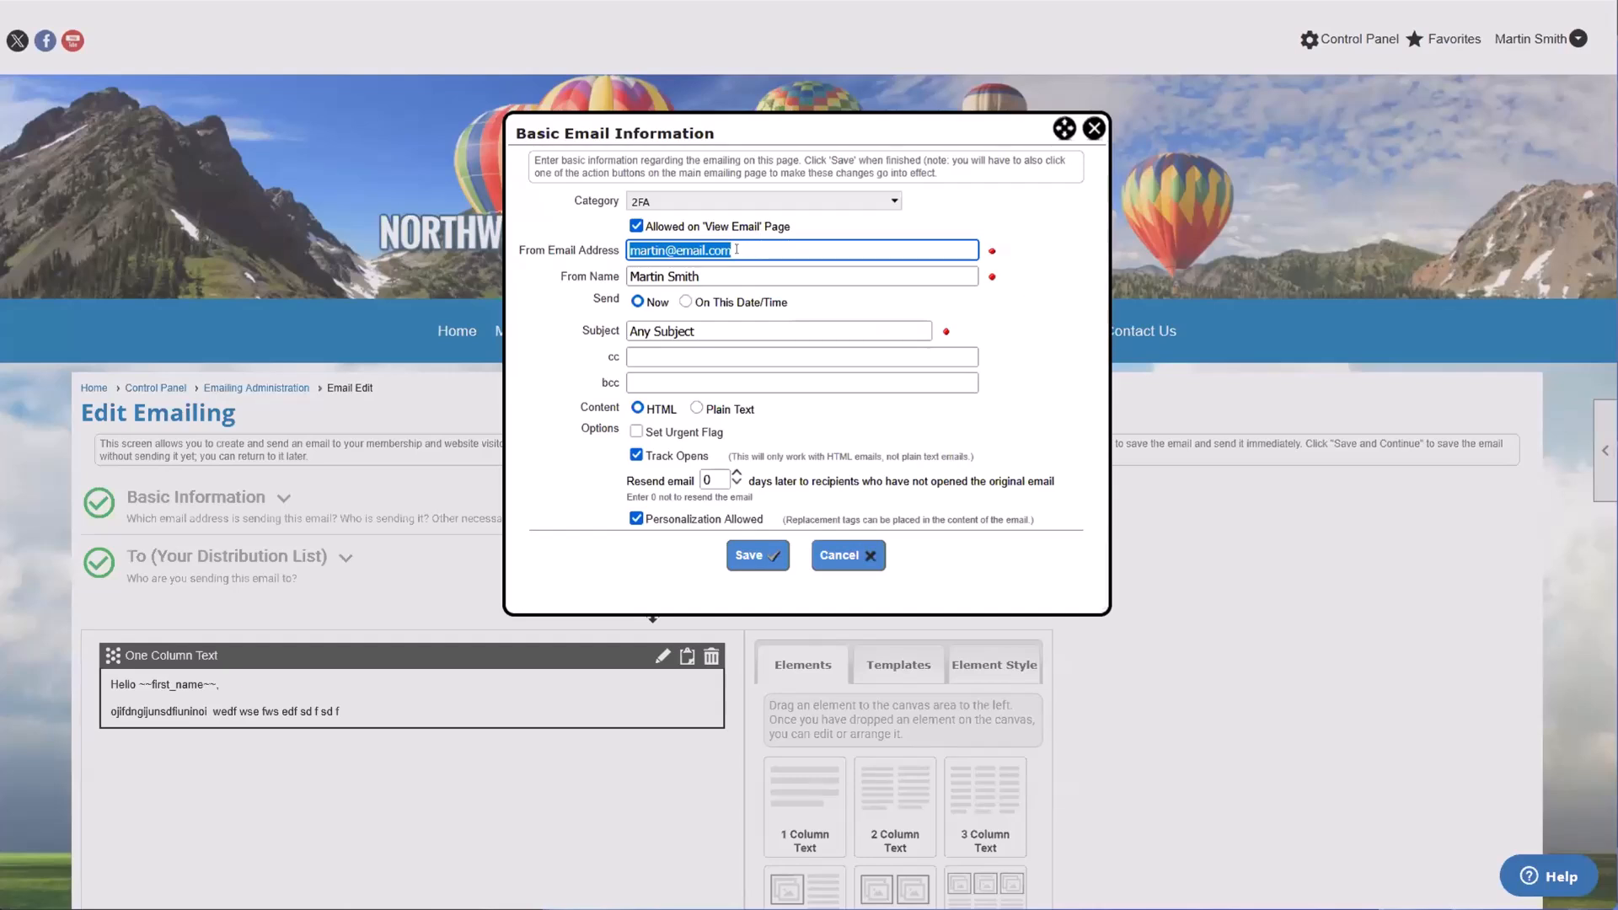
click(1092, 128)
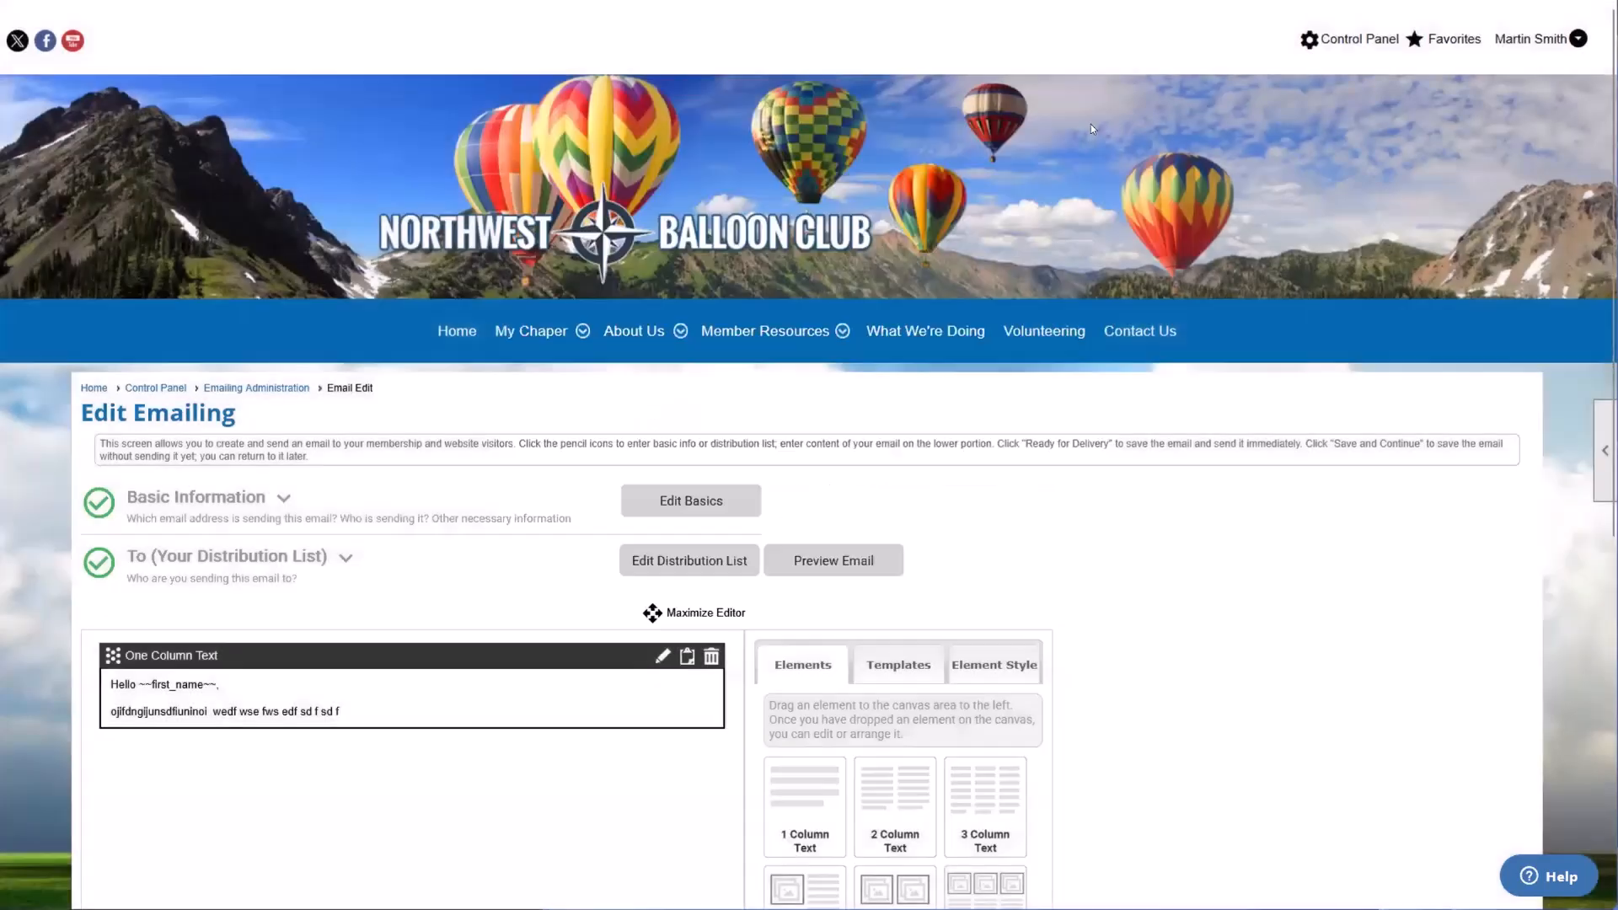
Step: Return to the Control Panel, open the Emailing module under Website Modules, and start a new emailing
click(1354, 39)
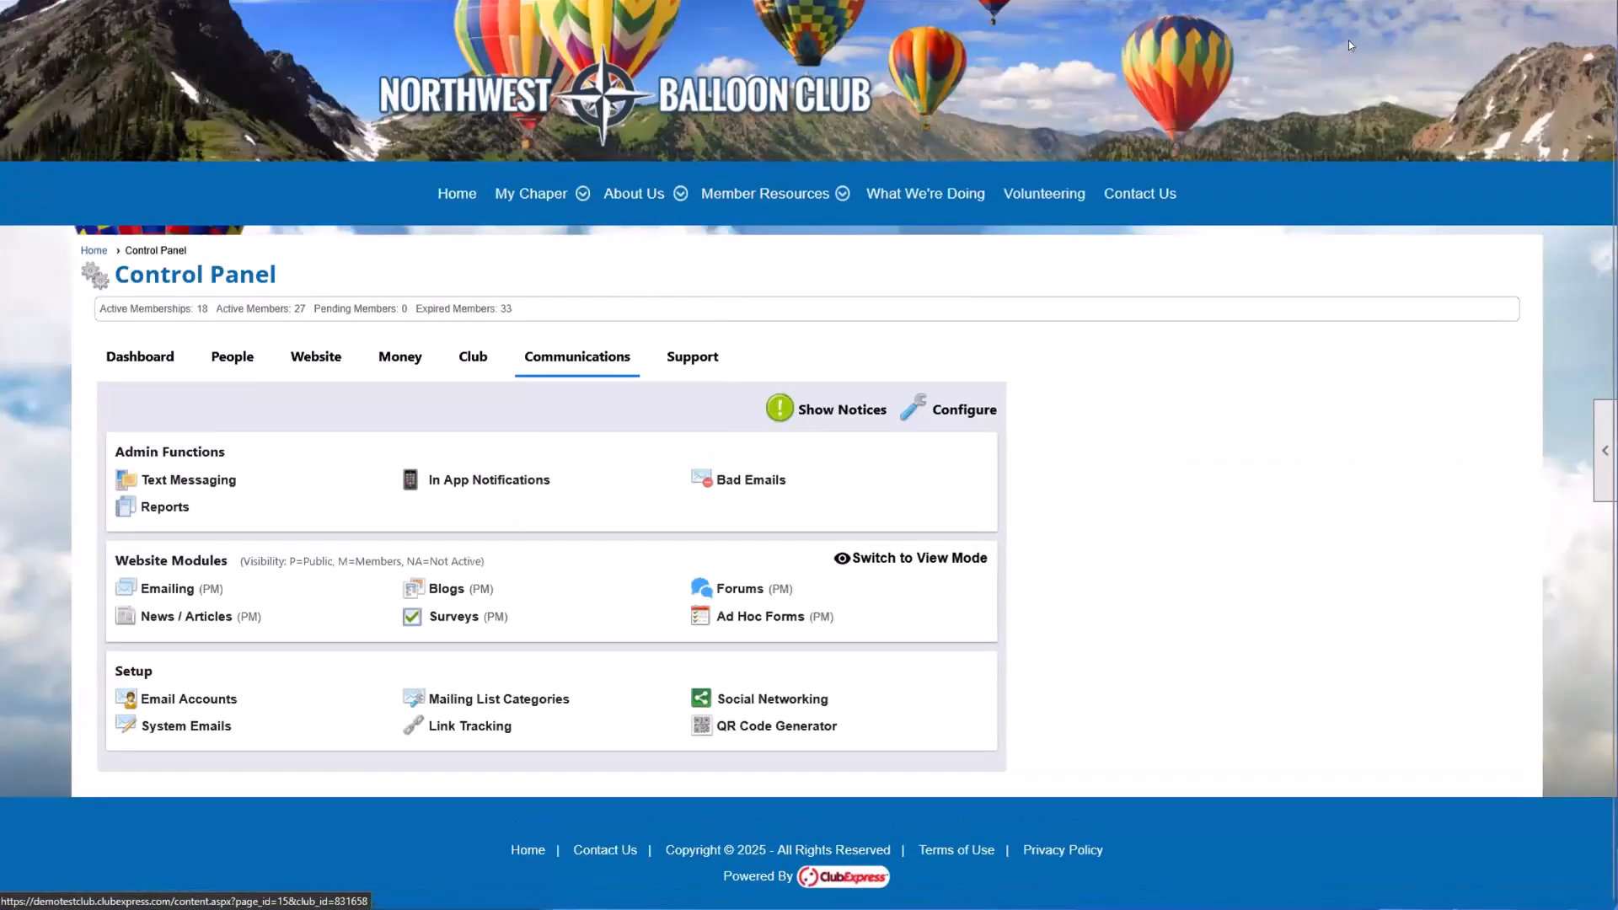
scroll(1134, 207, up, 2)
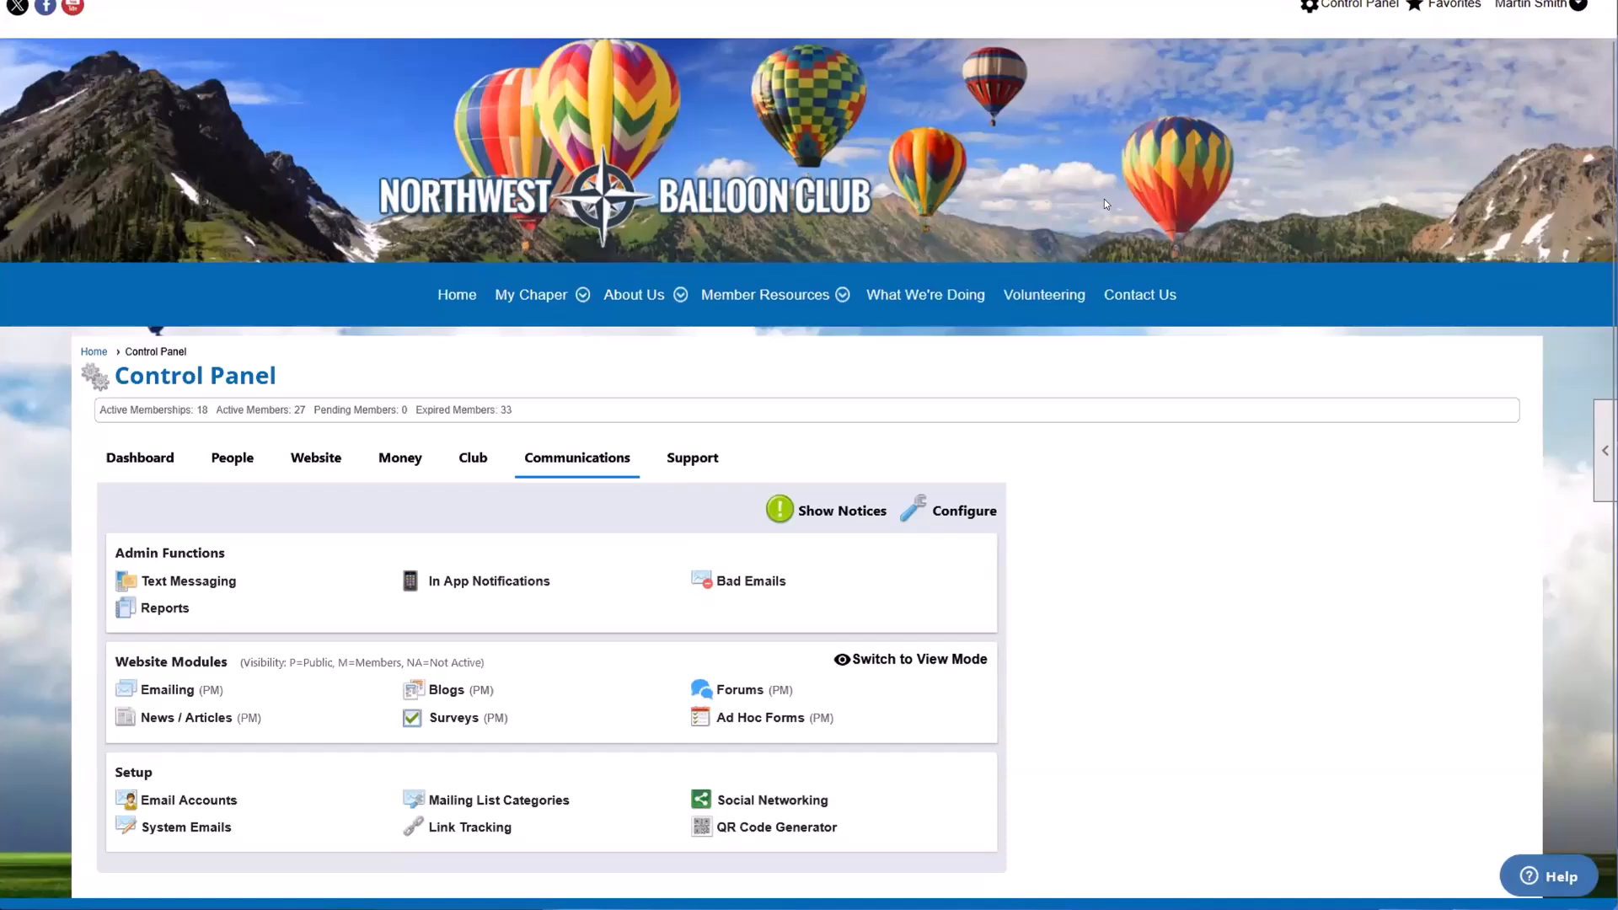
scroll(1105, 203, up, 1)
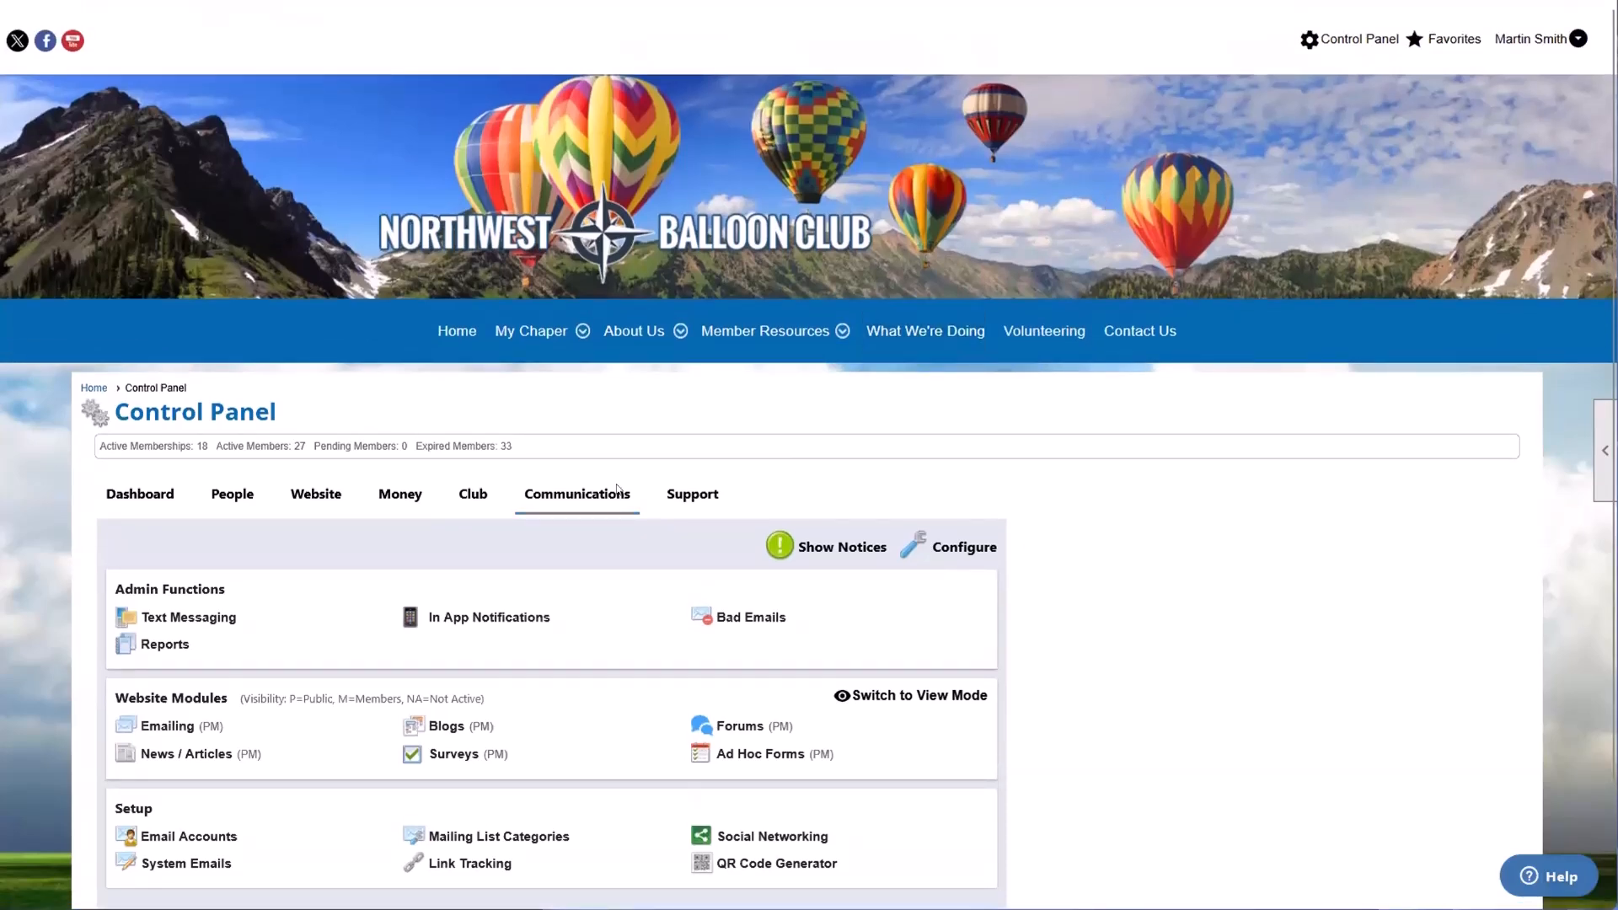
scroll(578, 501, down, 1)
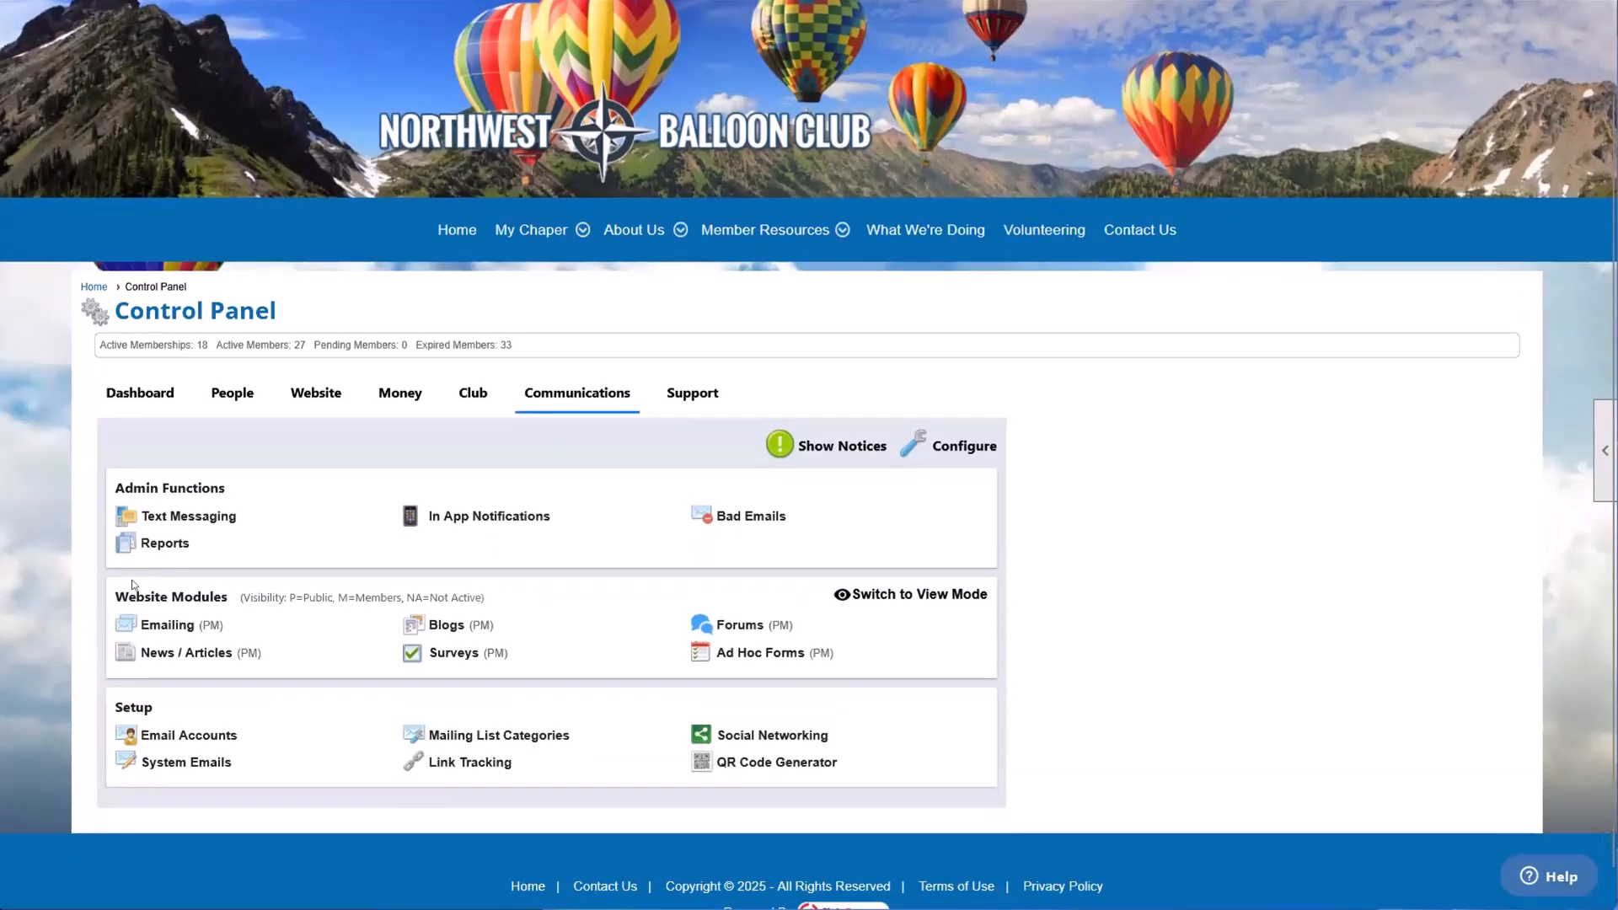
drag(113, 598, 223, 597)
click(248, 613)
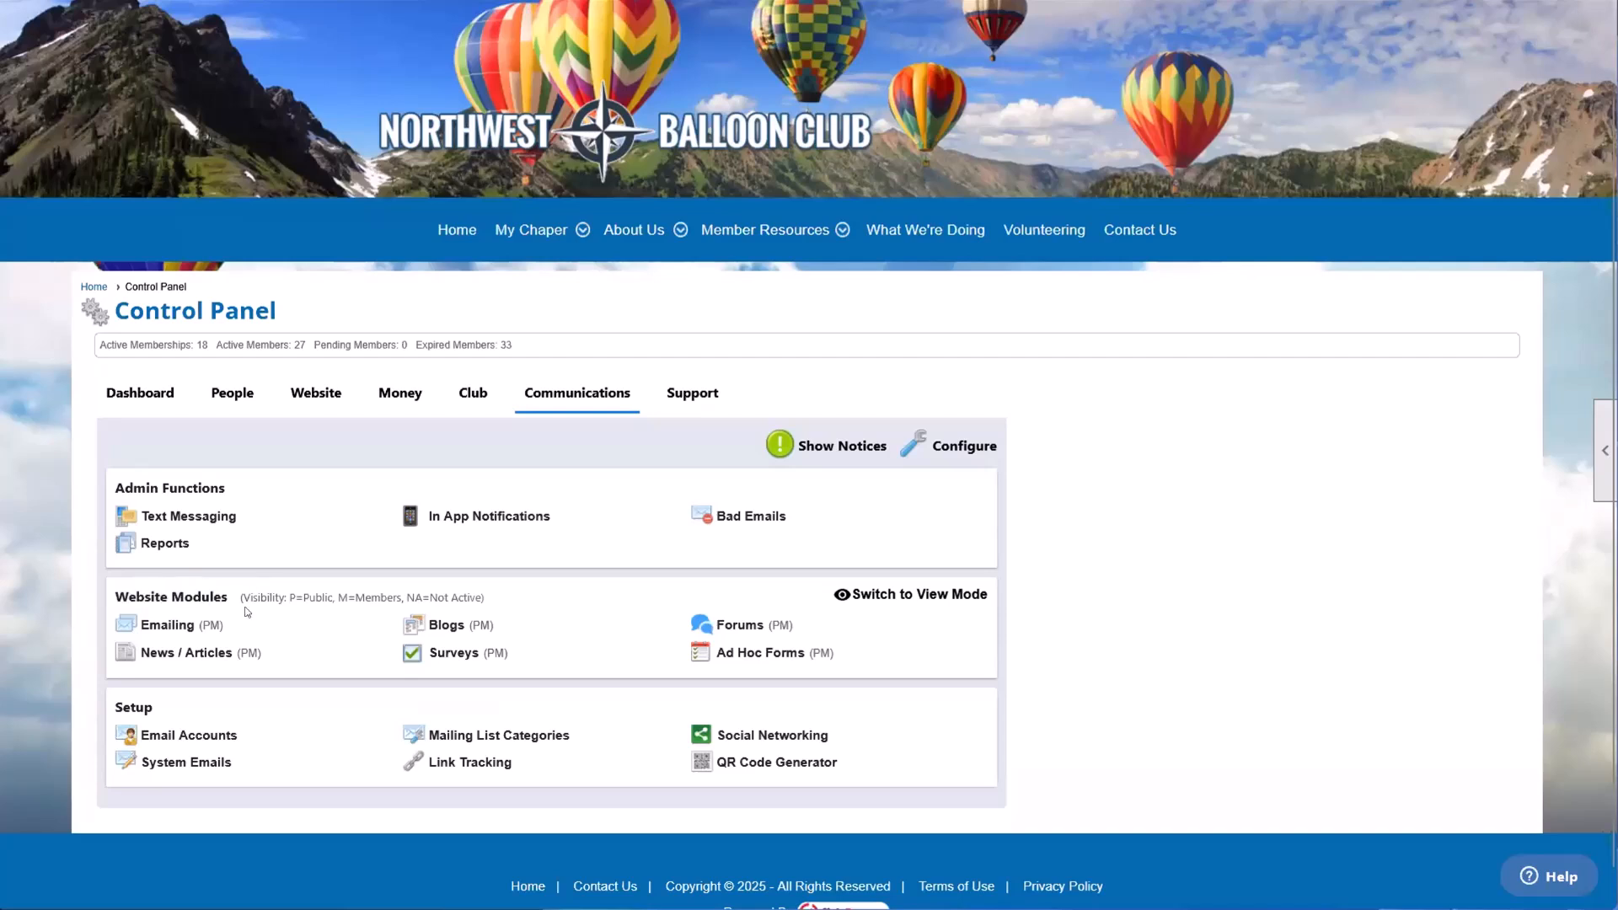
click(153, 626)
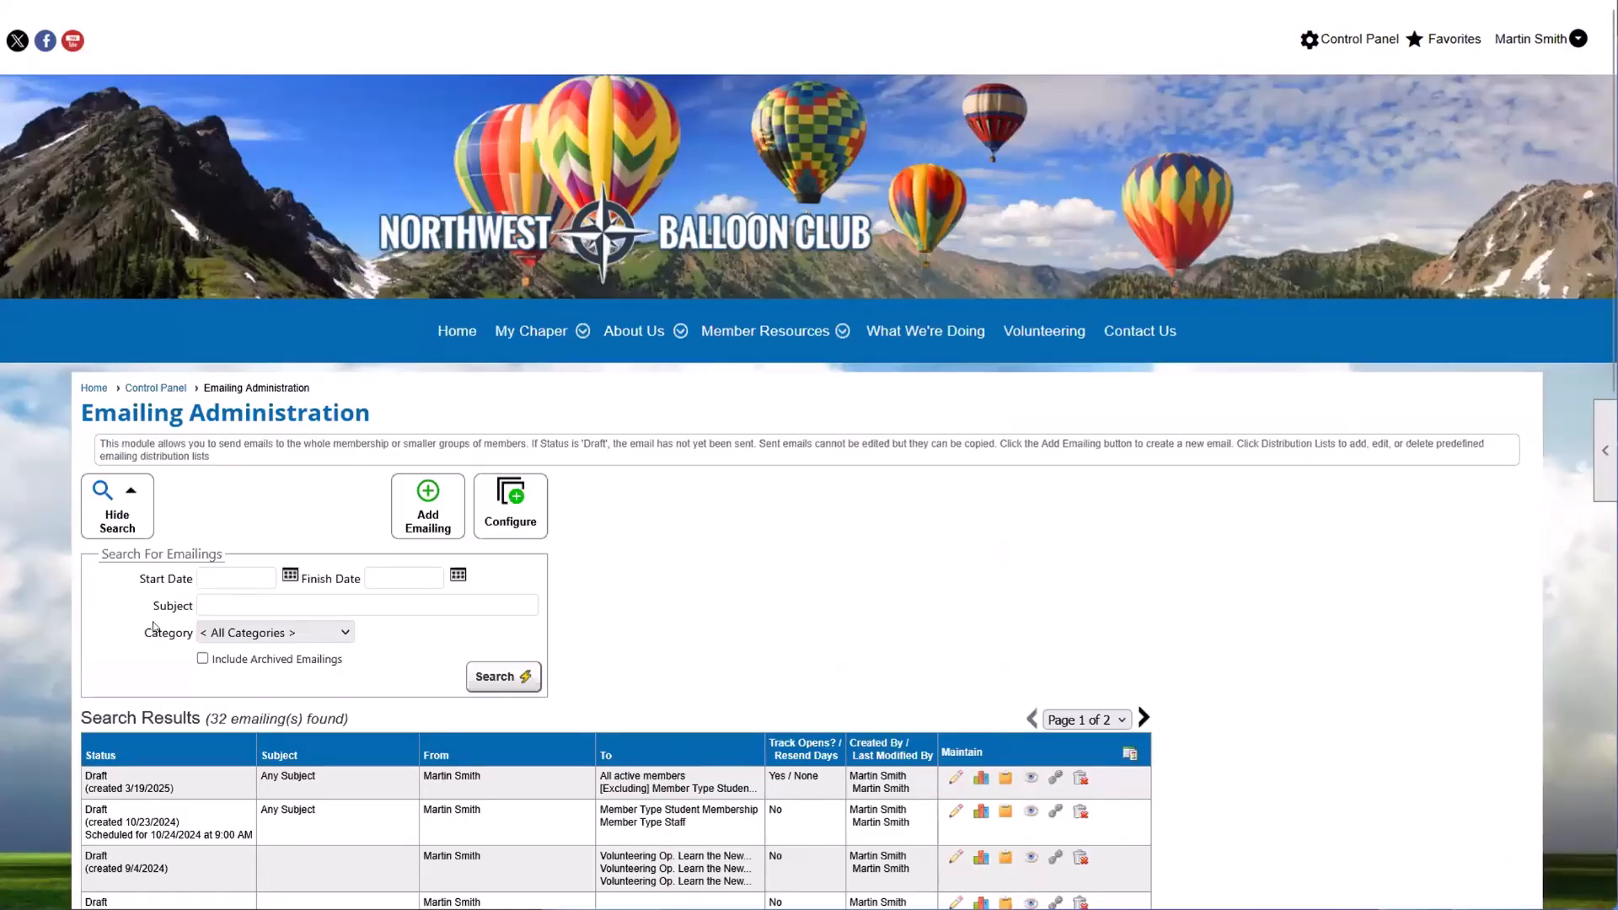
click(432, 505)
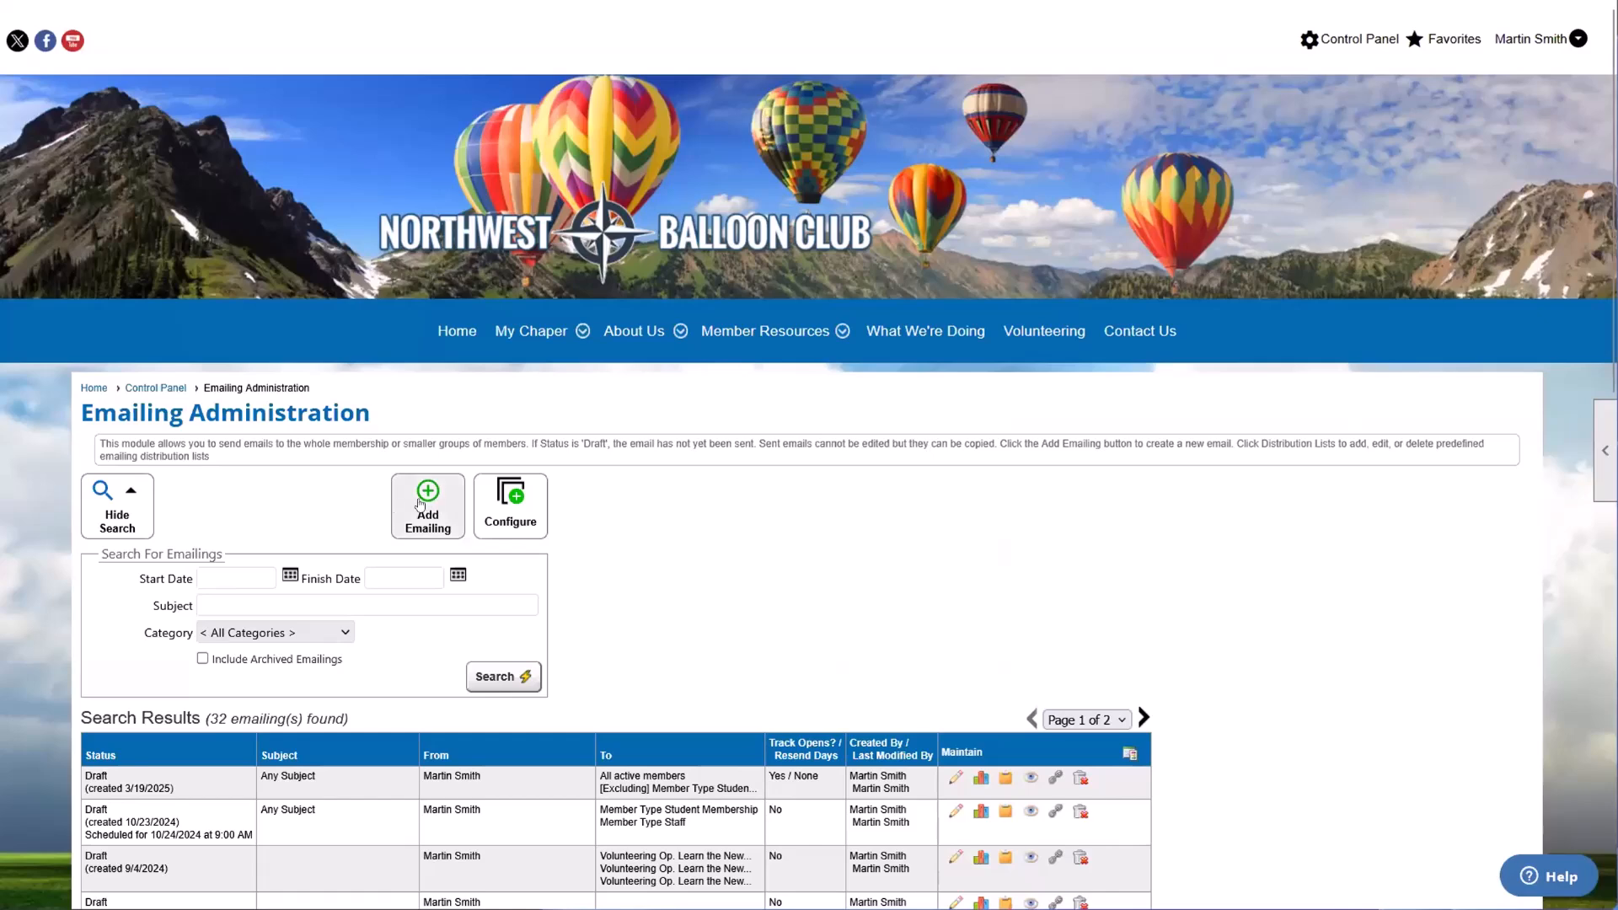
Step: Add a 1 Column Text element to the empty emailing canvas and place a Link/Button element below it
scroll(418, 499, down, 2)
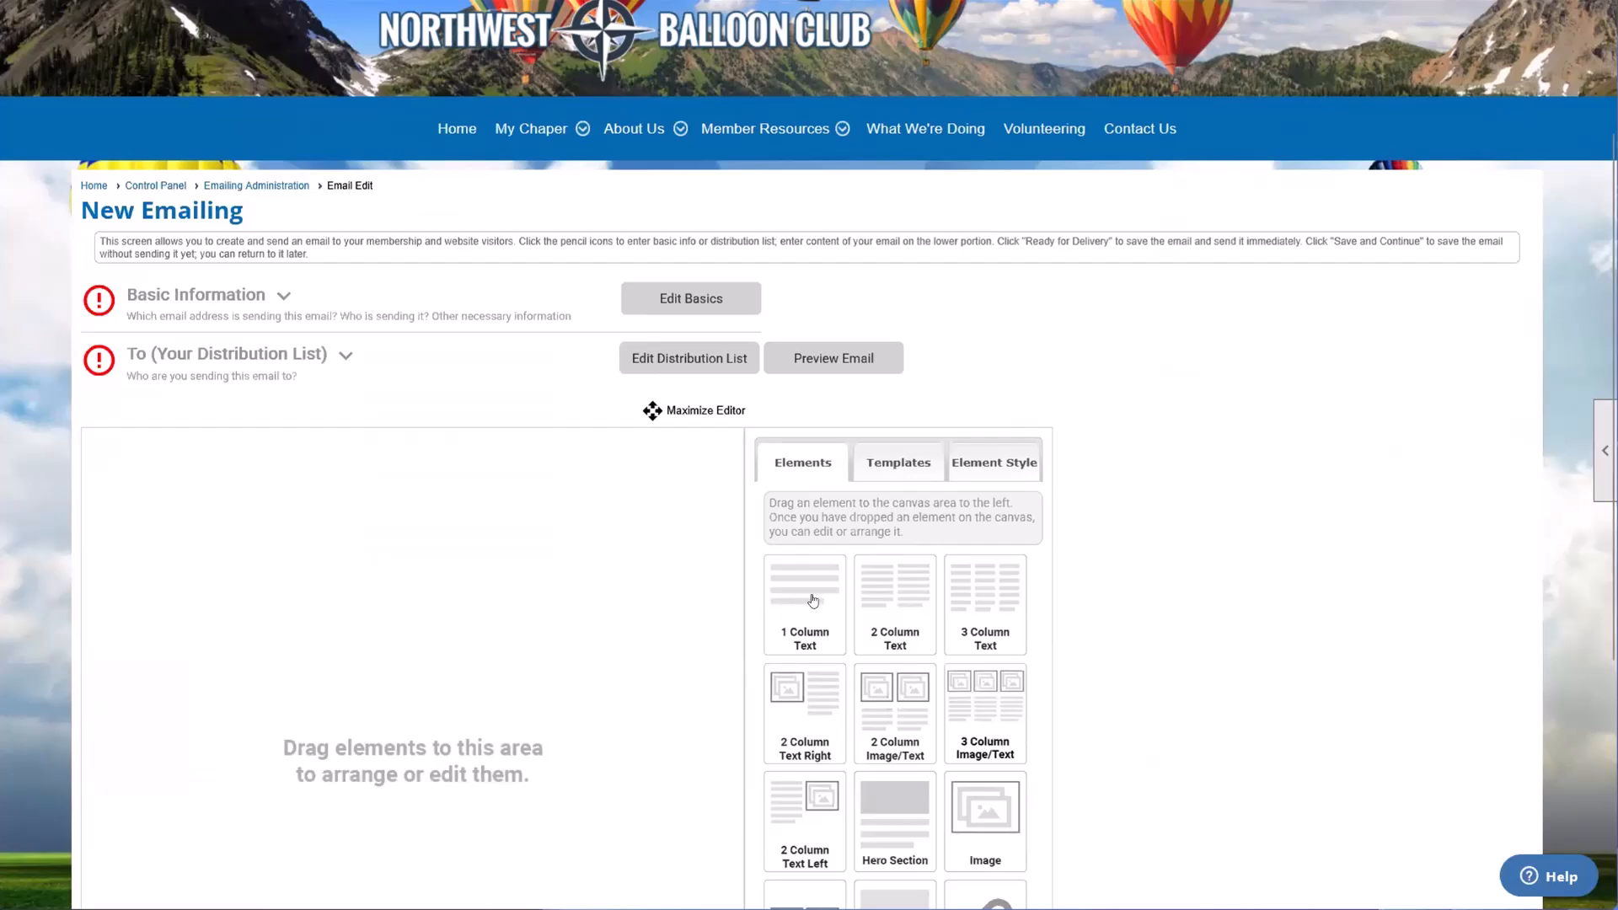
drag(813, 600, 536, 630)
scroll(590, 607, down, 2)
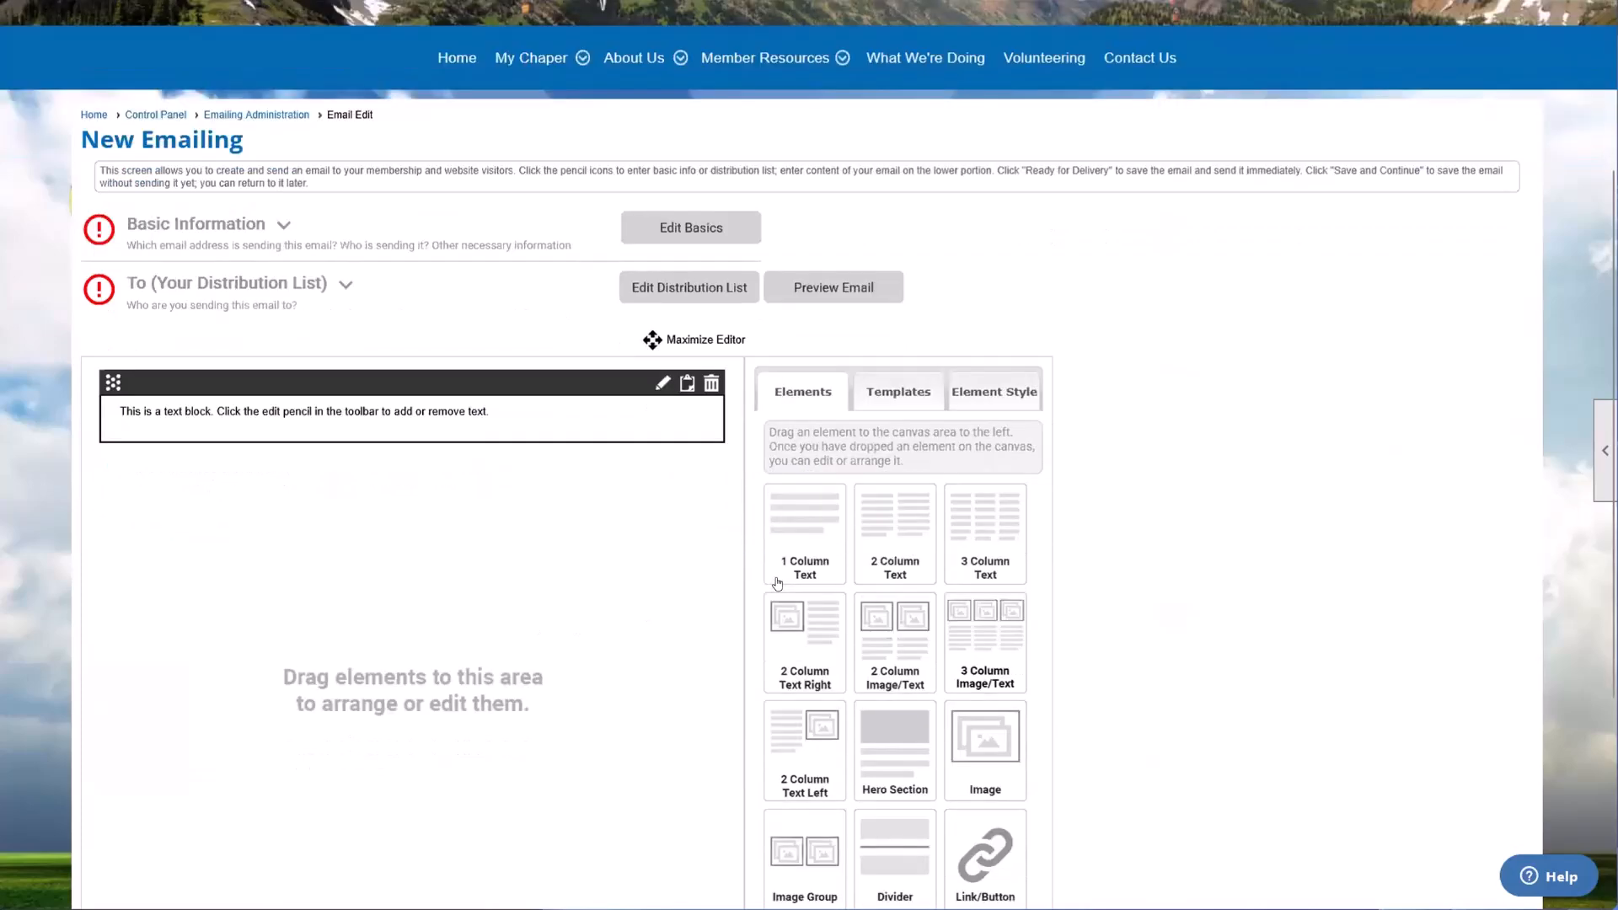
scroll(776, 588, down, 1)
drag(985, 670, 573, 274)
Step: Configure the Link/Button element as a button linking to the built-in module Home, and save it
click(662, 271)
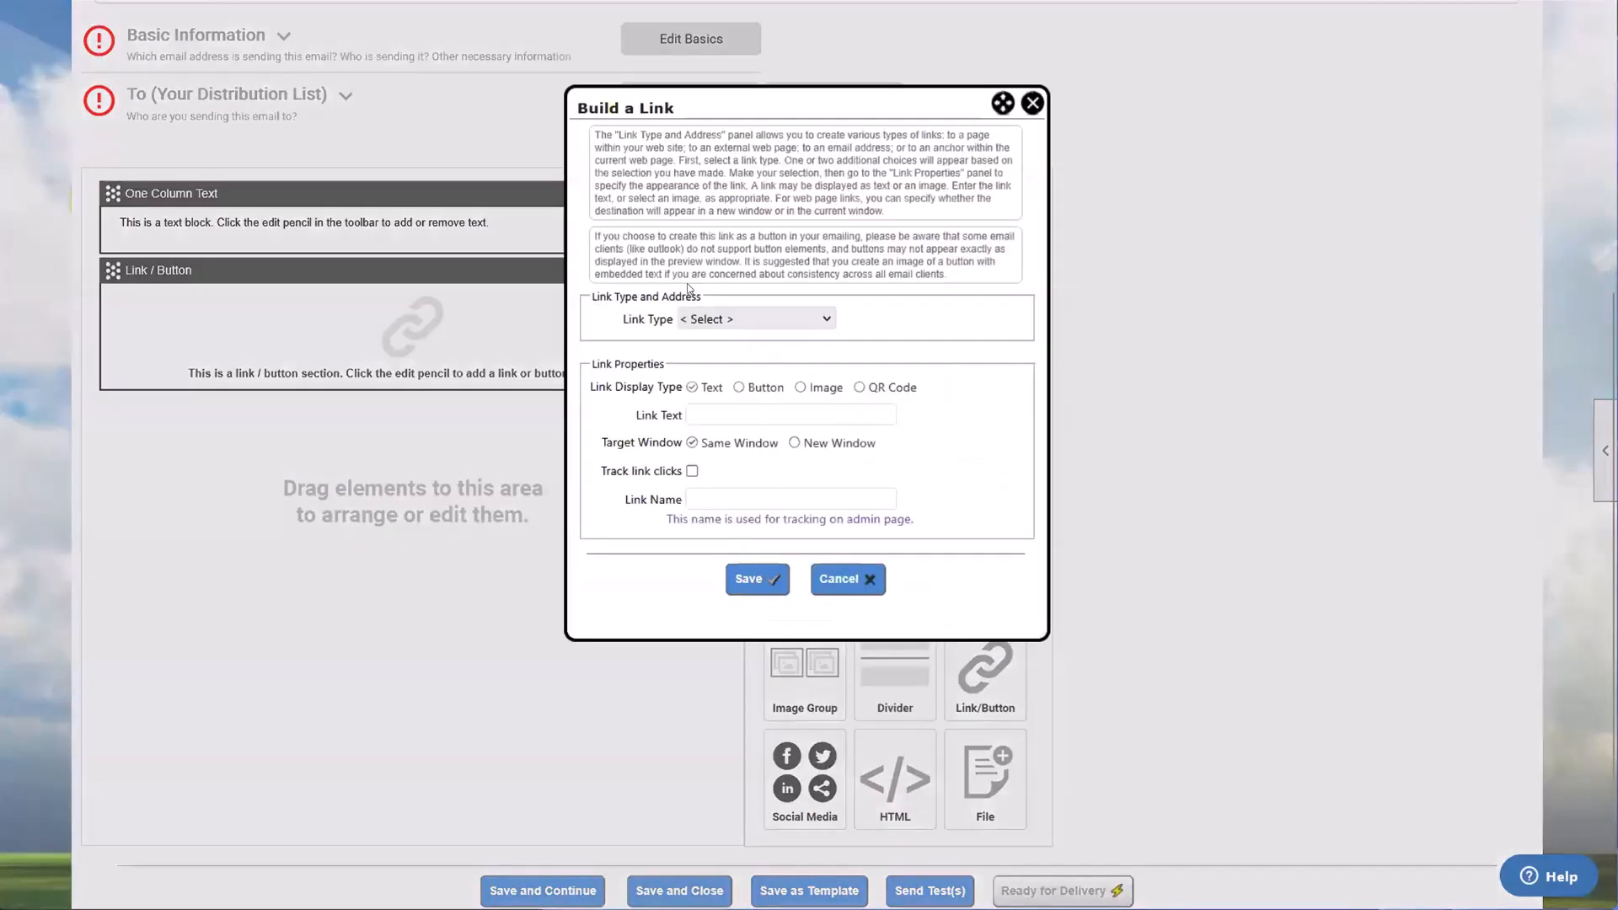
click(740, 388)
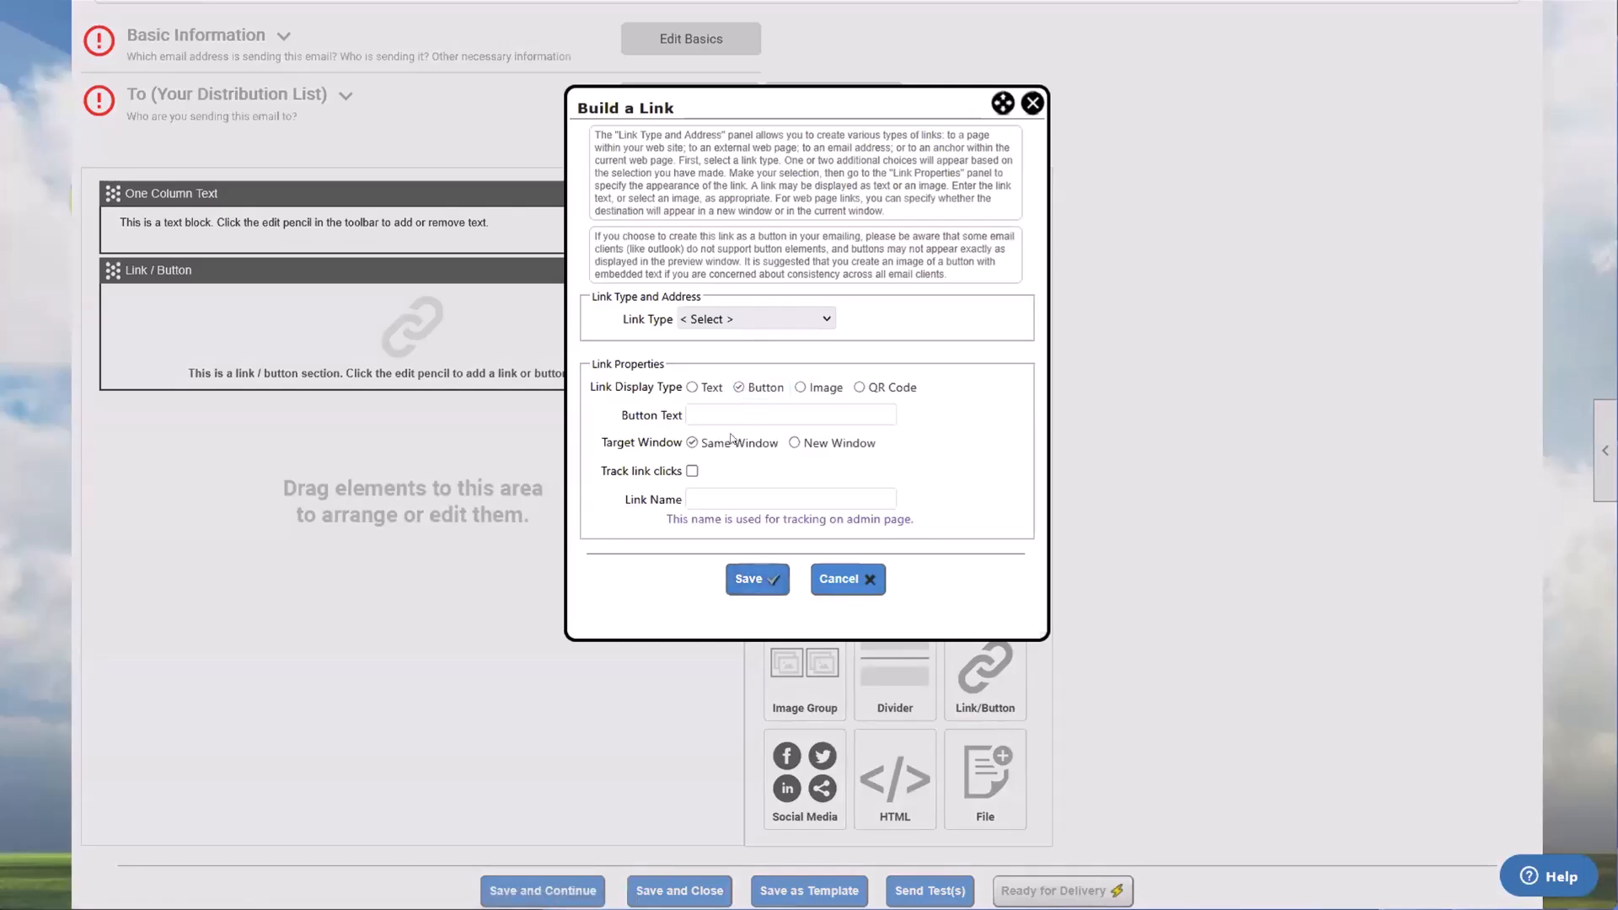
click(758, 318)
click(691, 347)
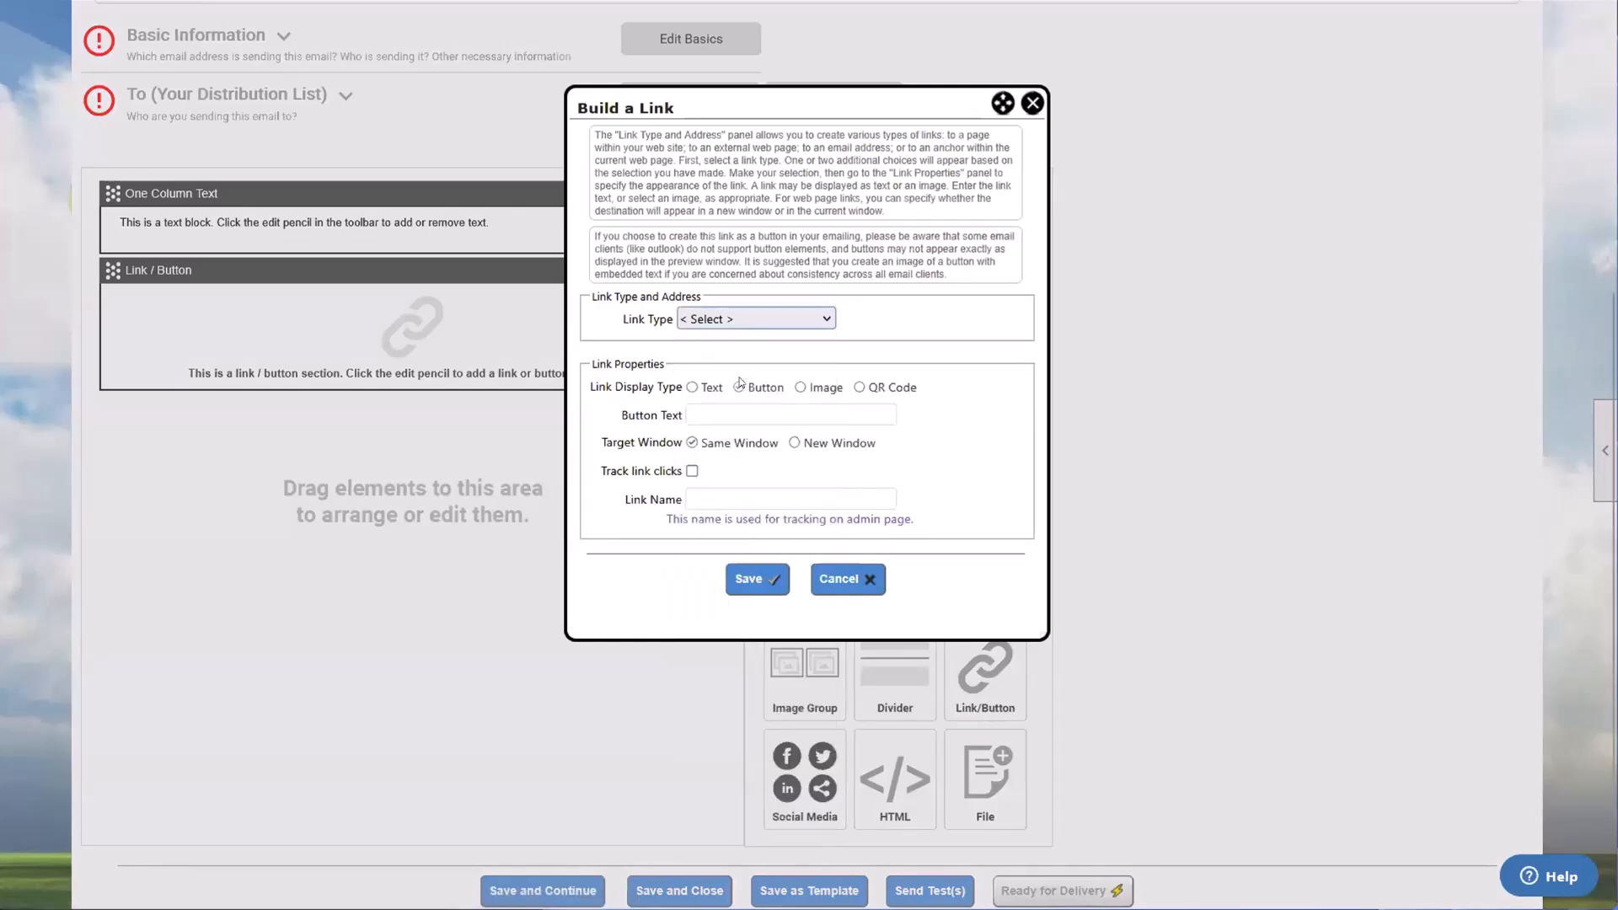
click(690, 347)
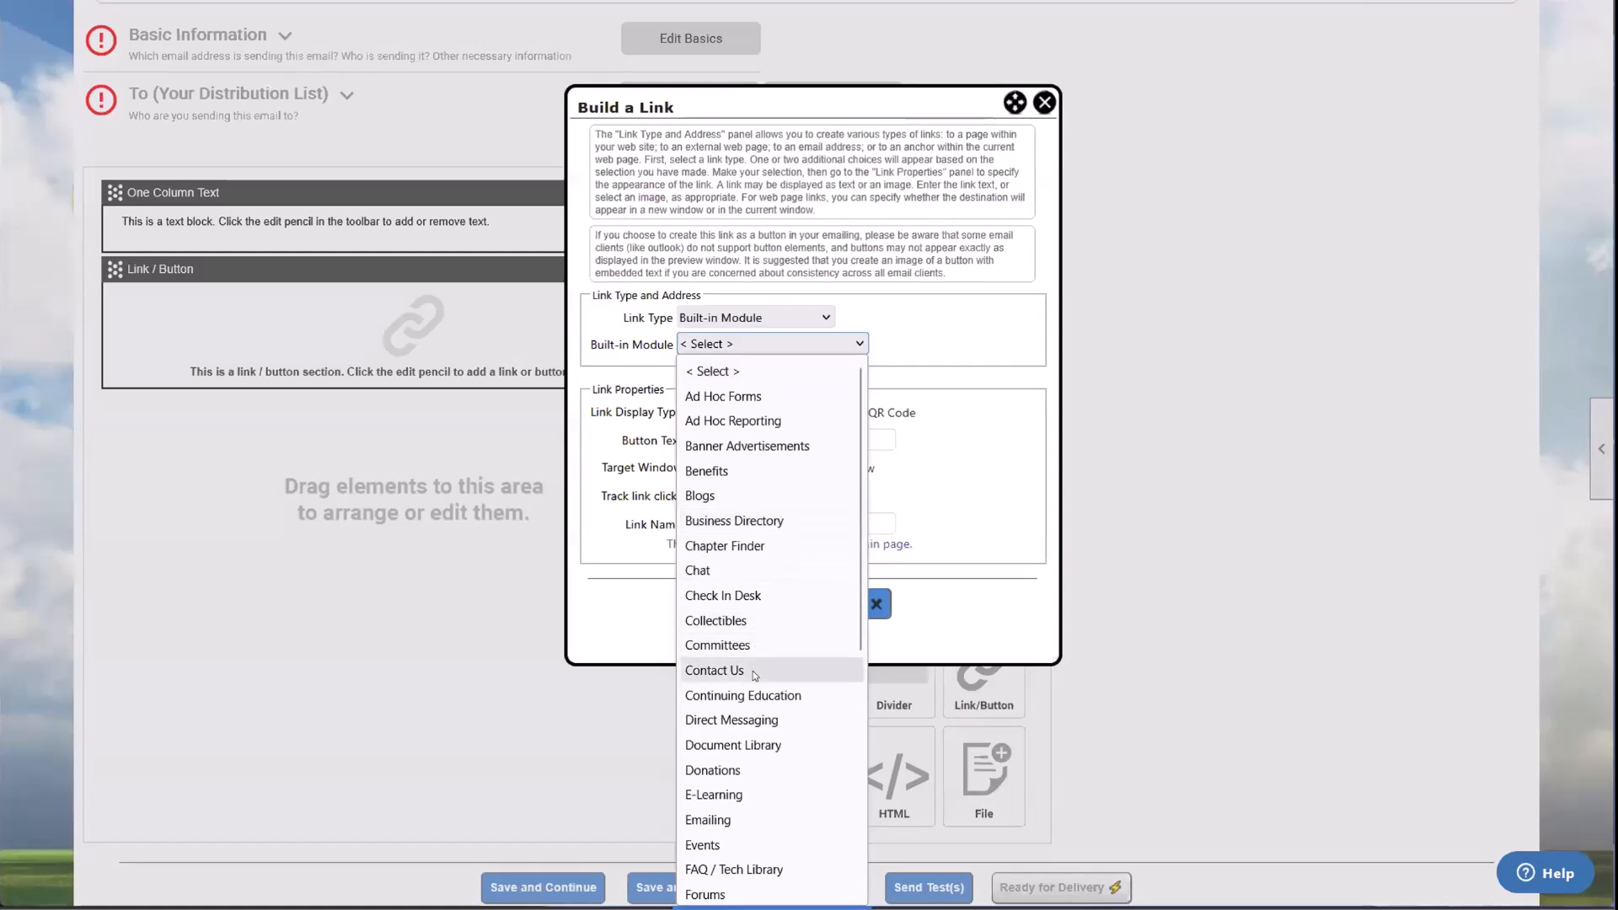
scroll(752, 672, down, 4)
click(746, 645)
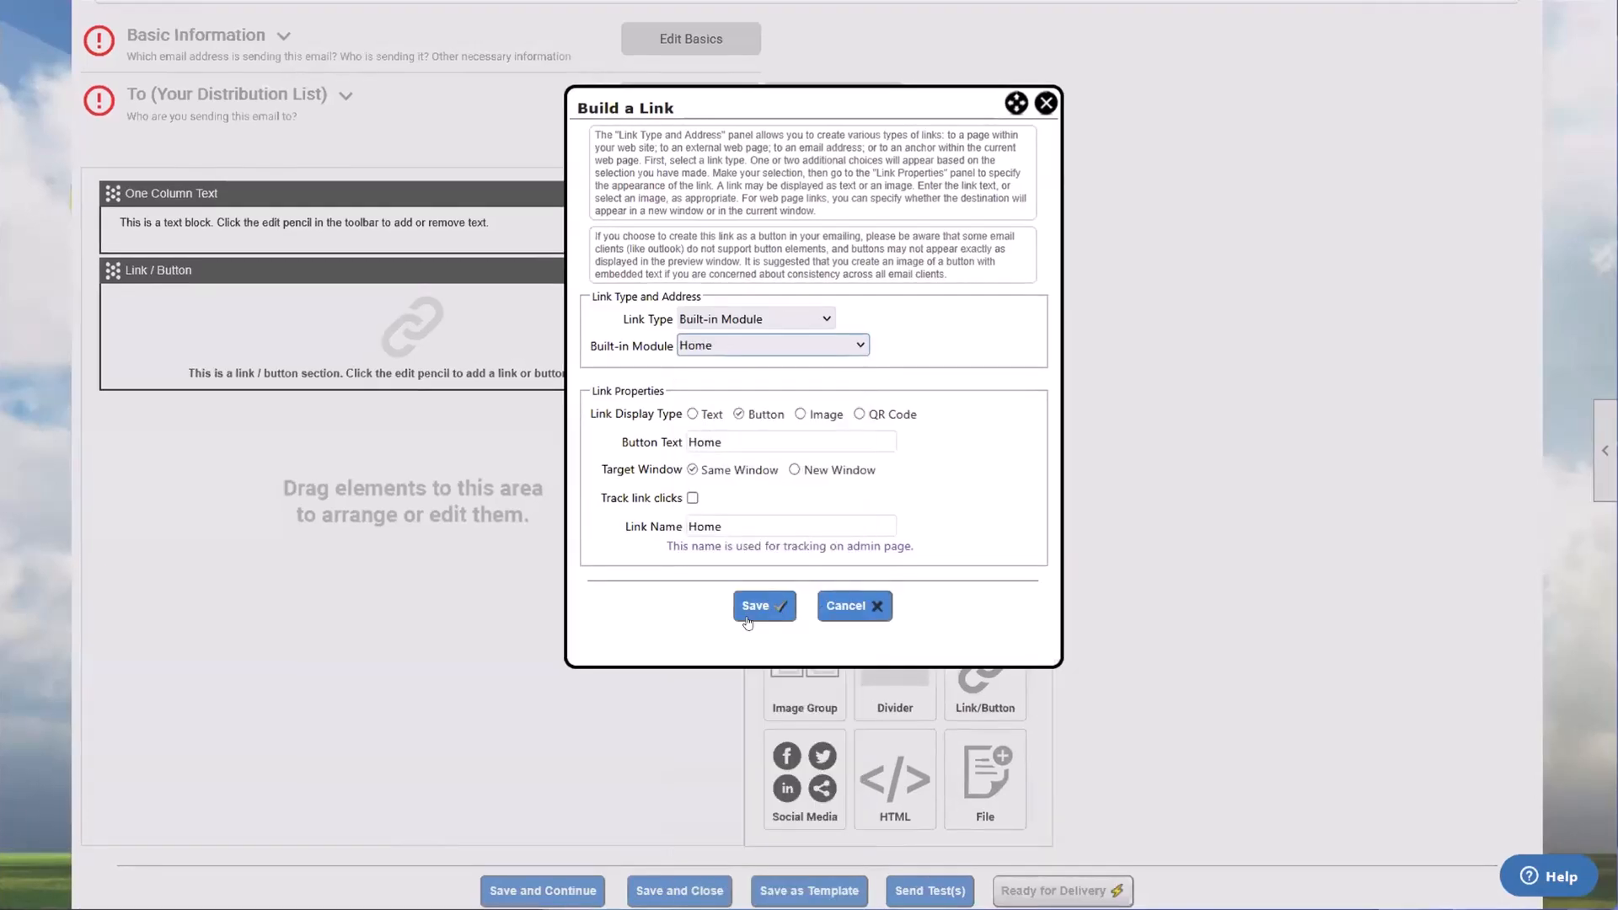
click(763, 605)
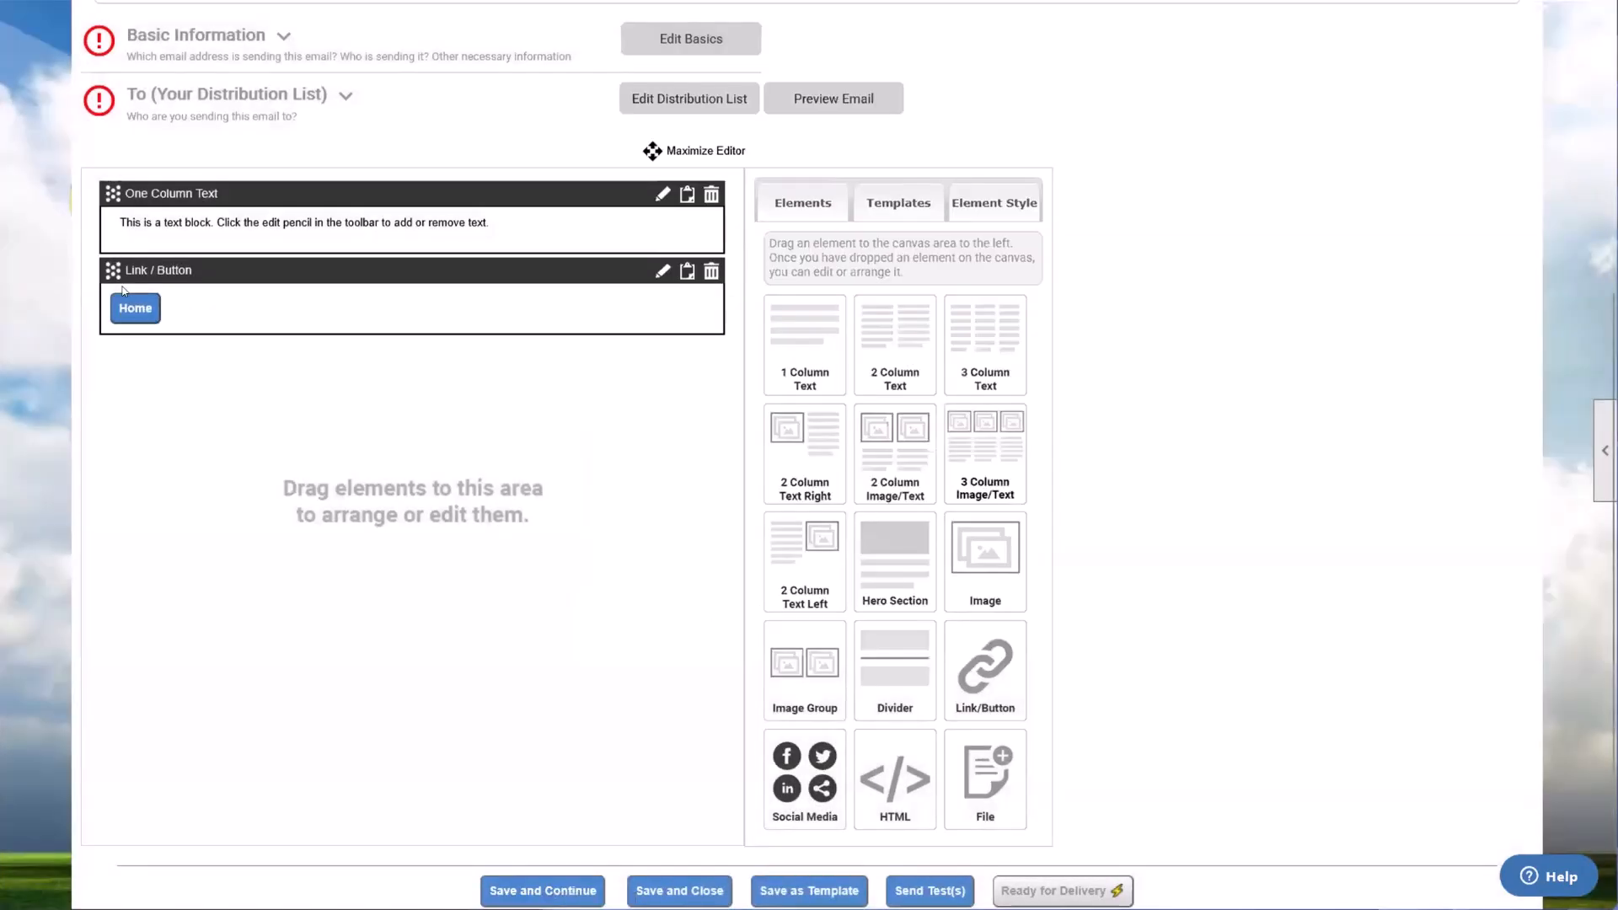
Step: Reopen the link settings of the Home button, view the options for the Image display type, and close without saving
click(663, 271)
click(1032, 103)
click(664, 271)
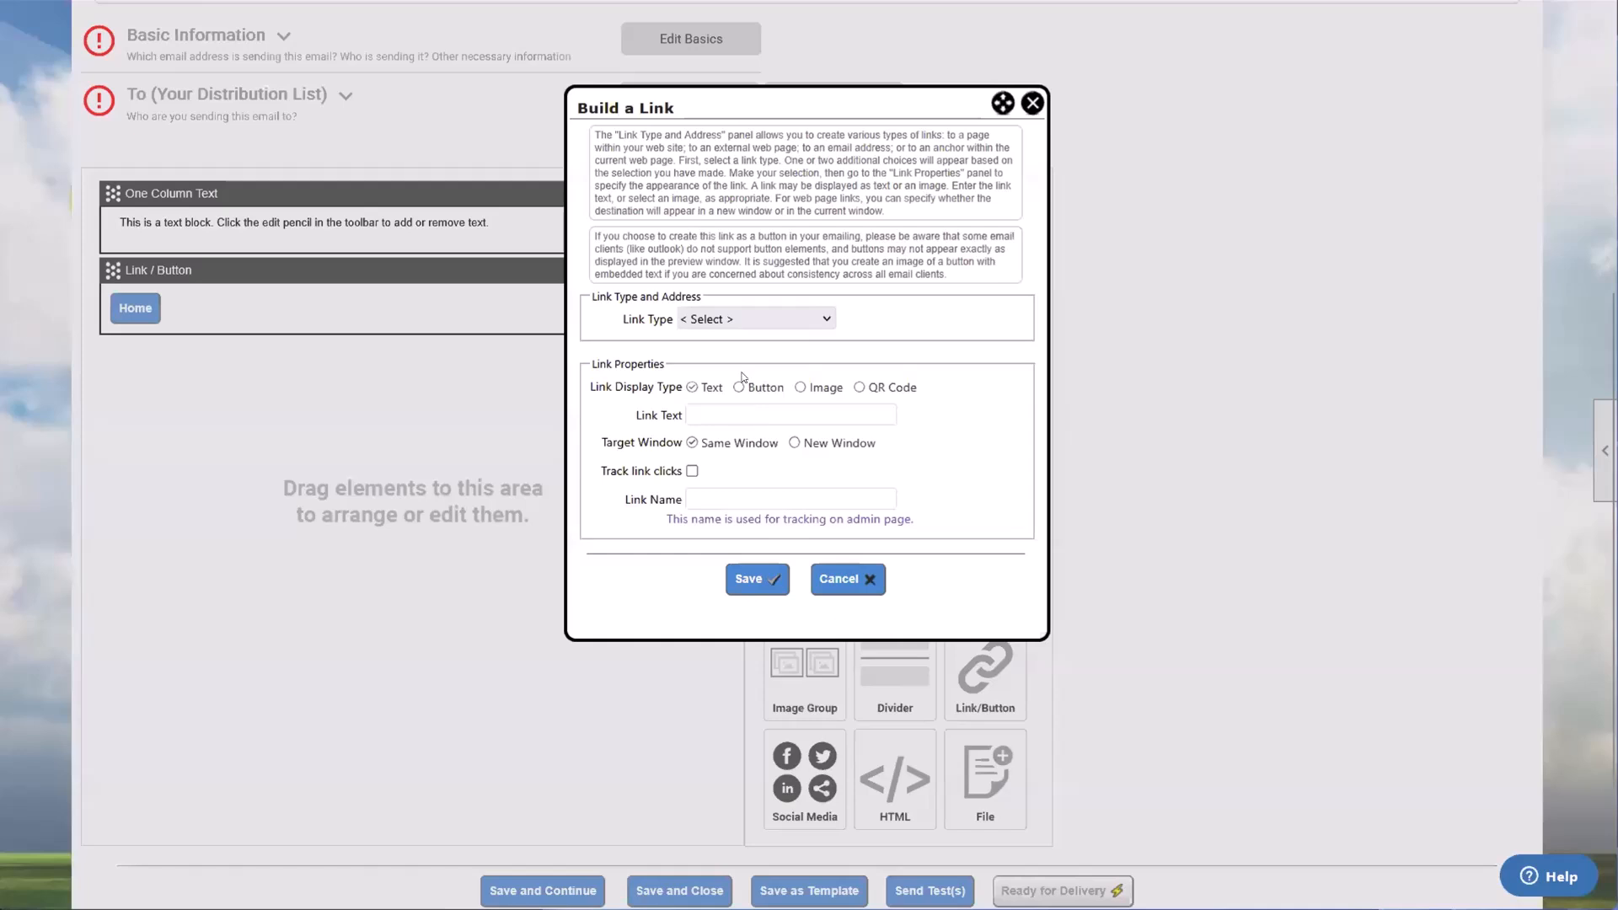
click(800, 387)
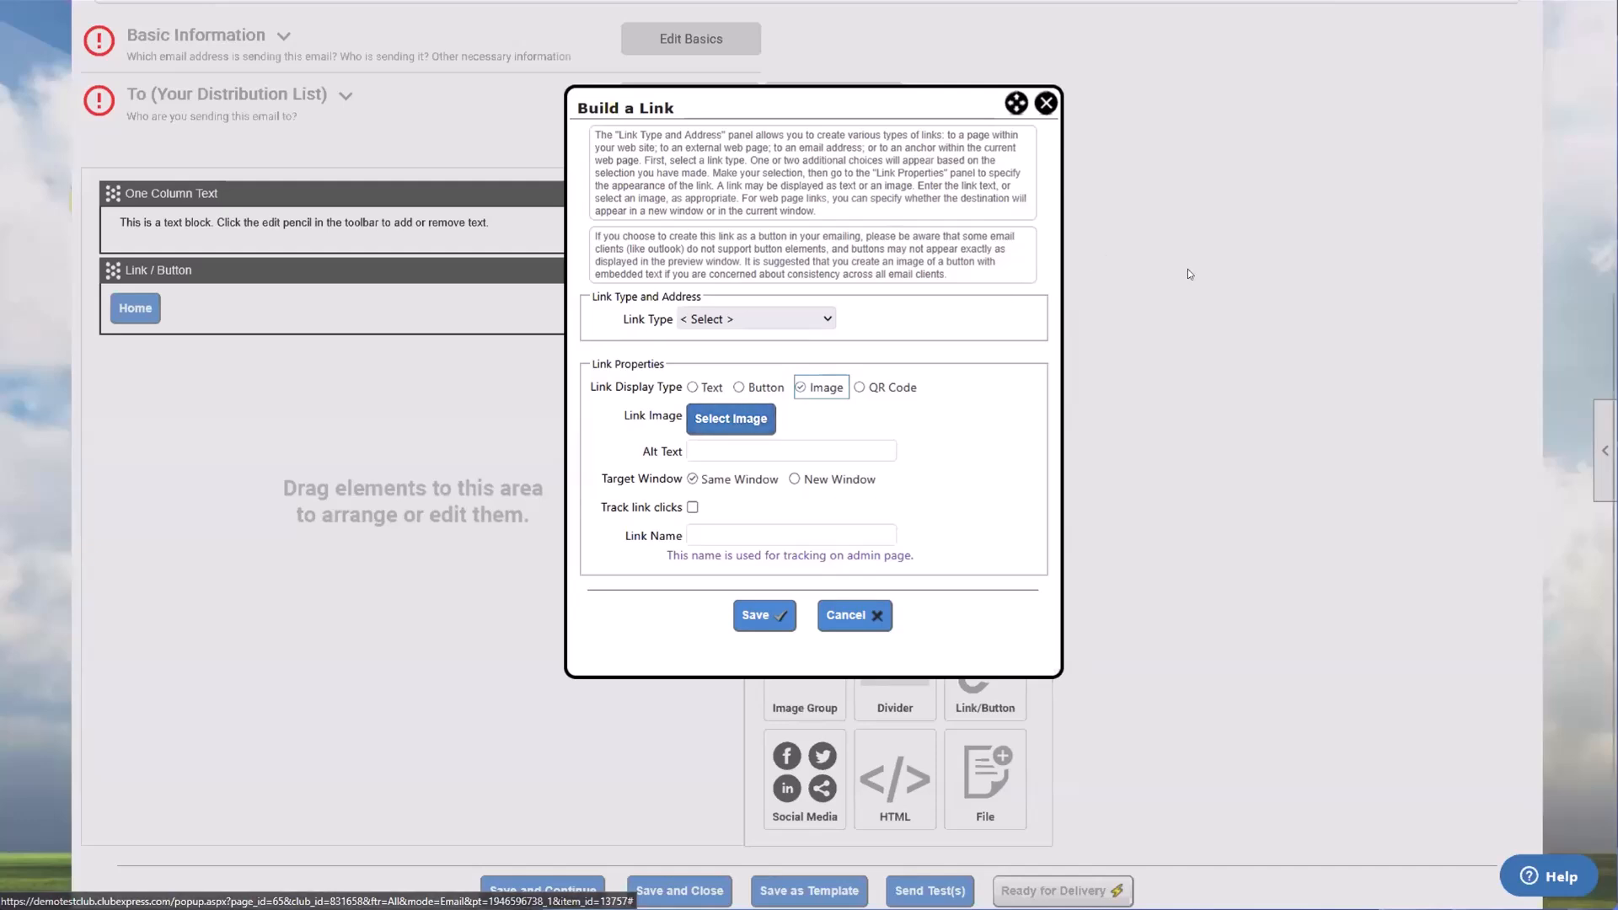
click(1045, 103)
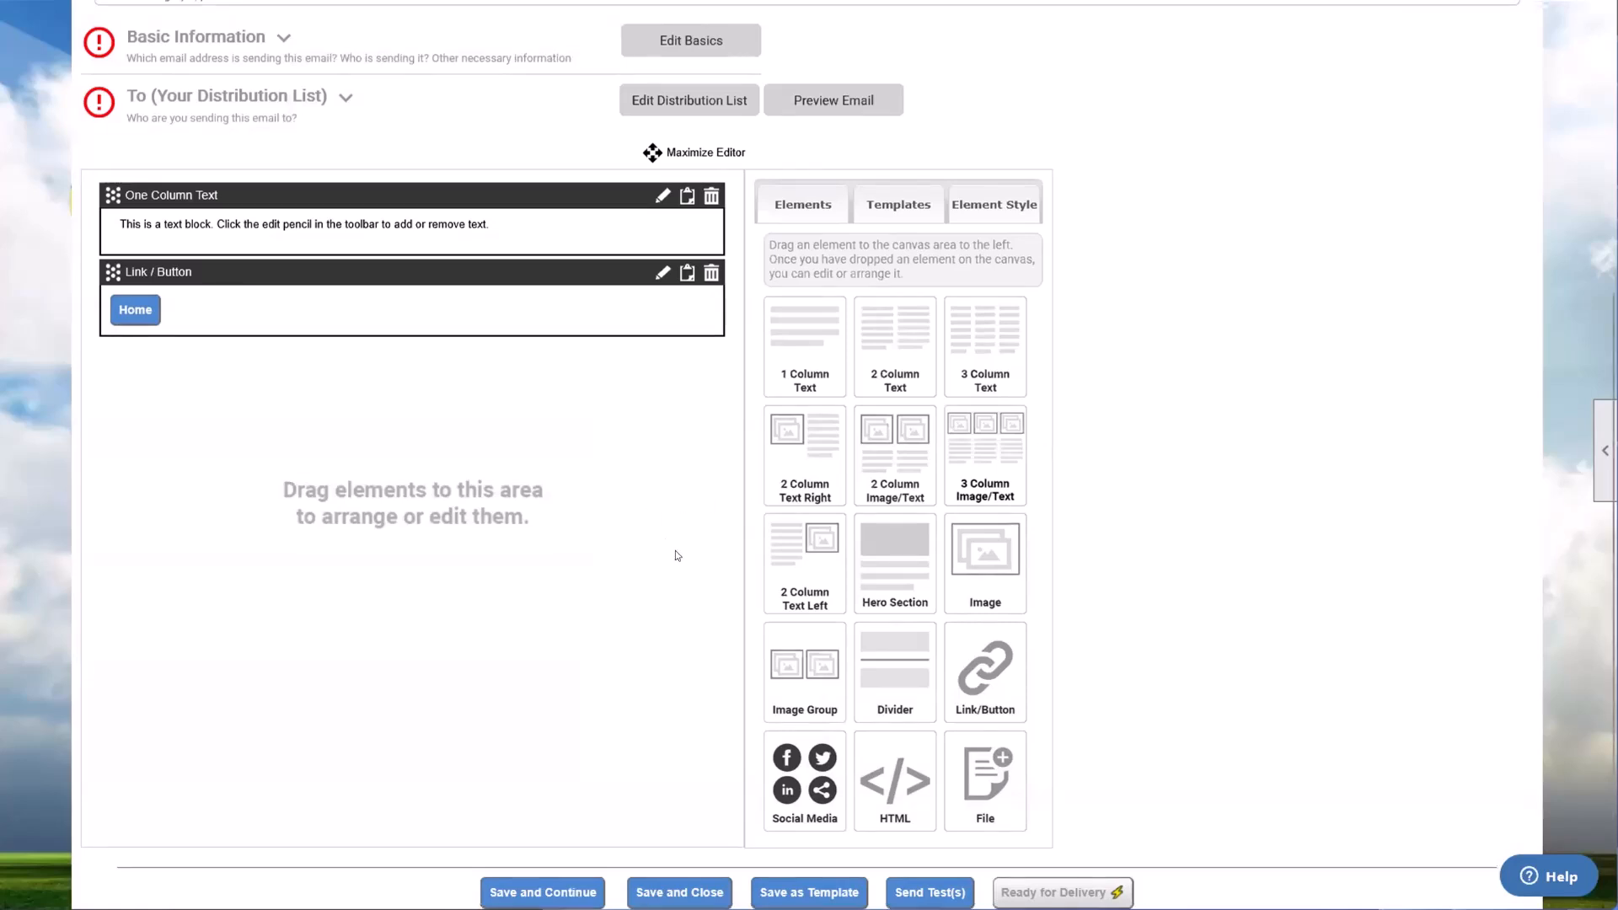
Step: Leave the new emailing without saving and return to the Emailing Administration list
scroll(675, 549, up, 4)
scroll(677, 551, up, 1)
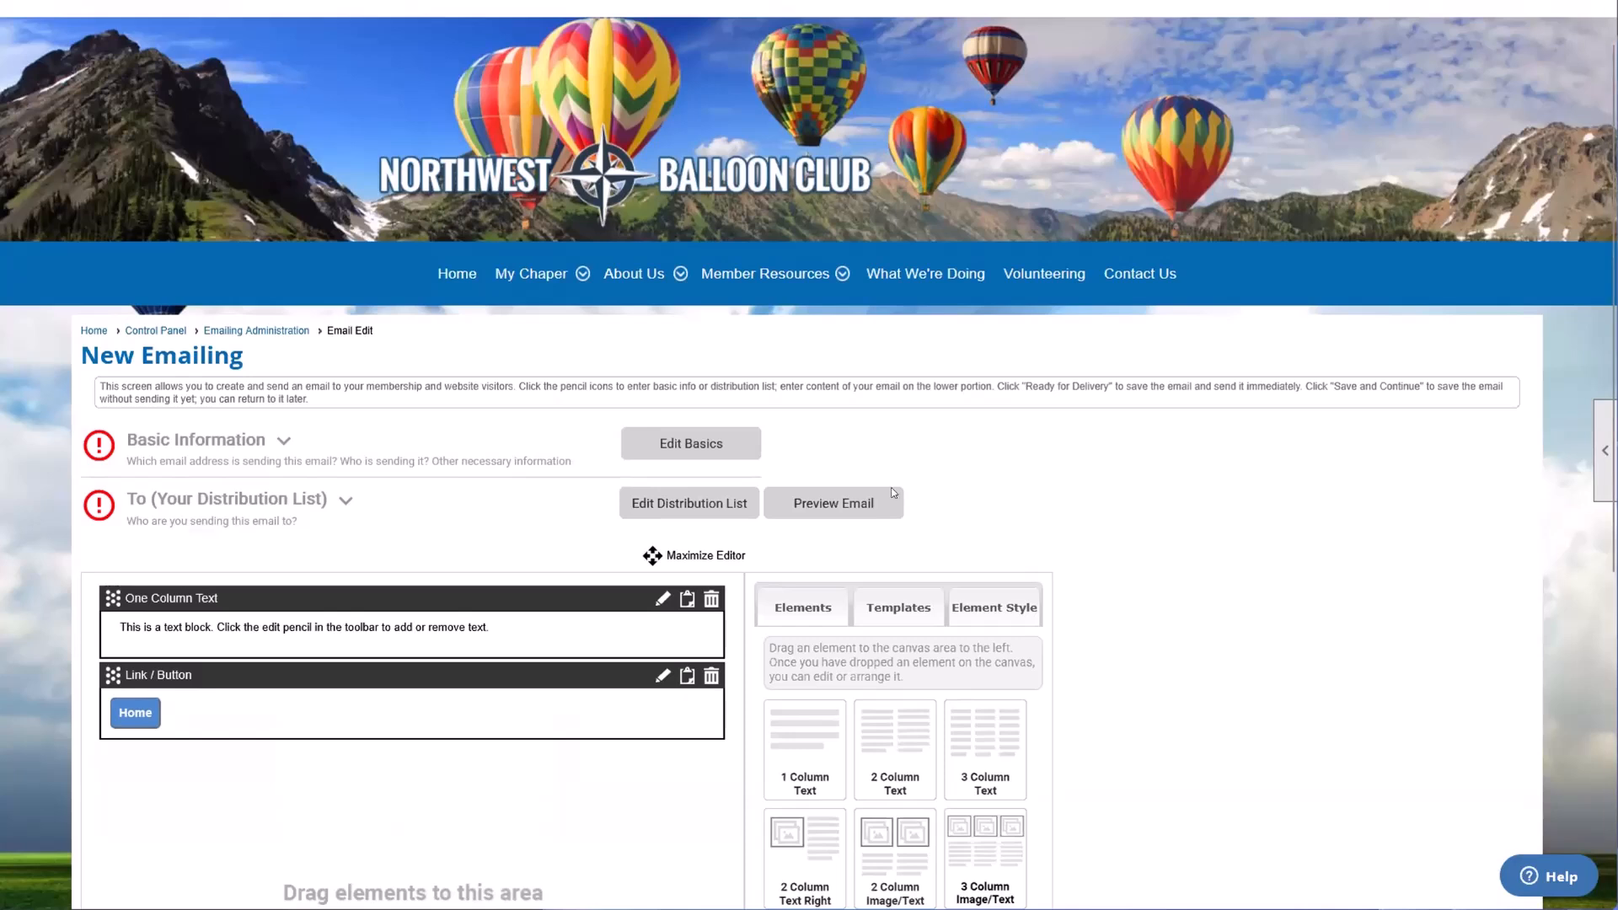
scroll(893, 493, up, 1)
click(279, 390)
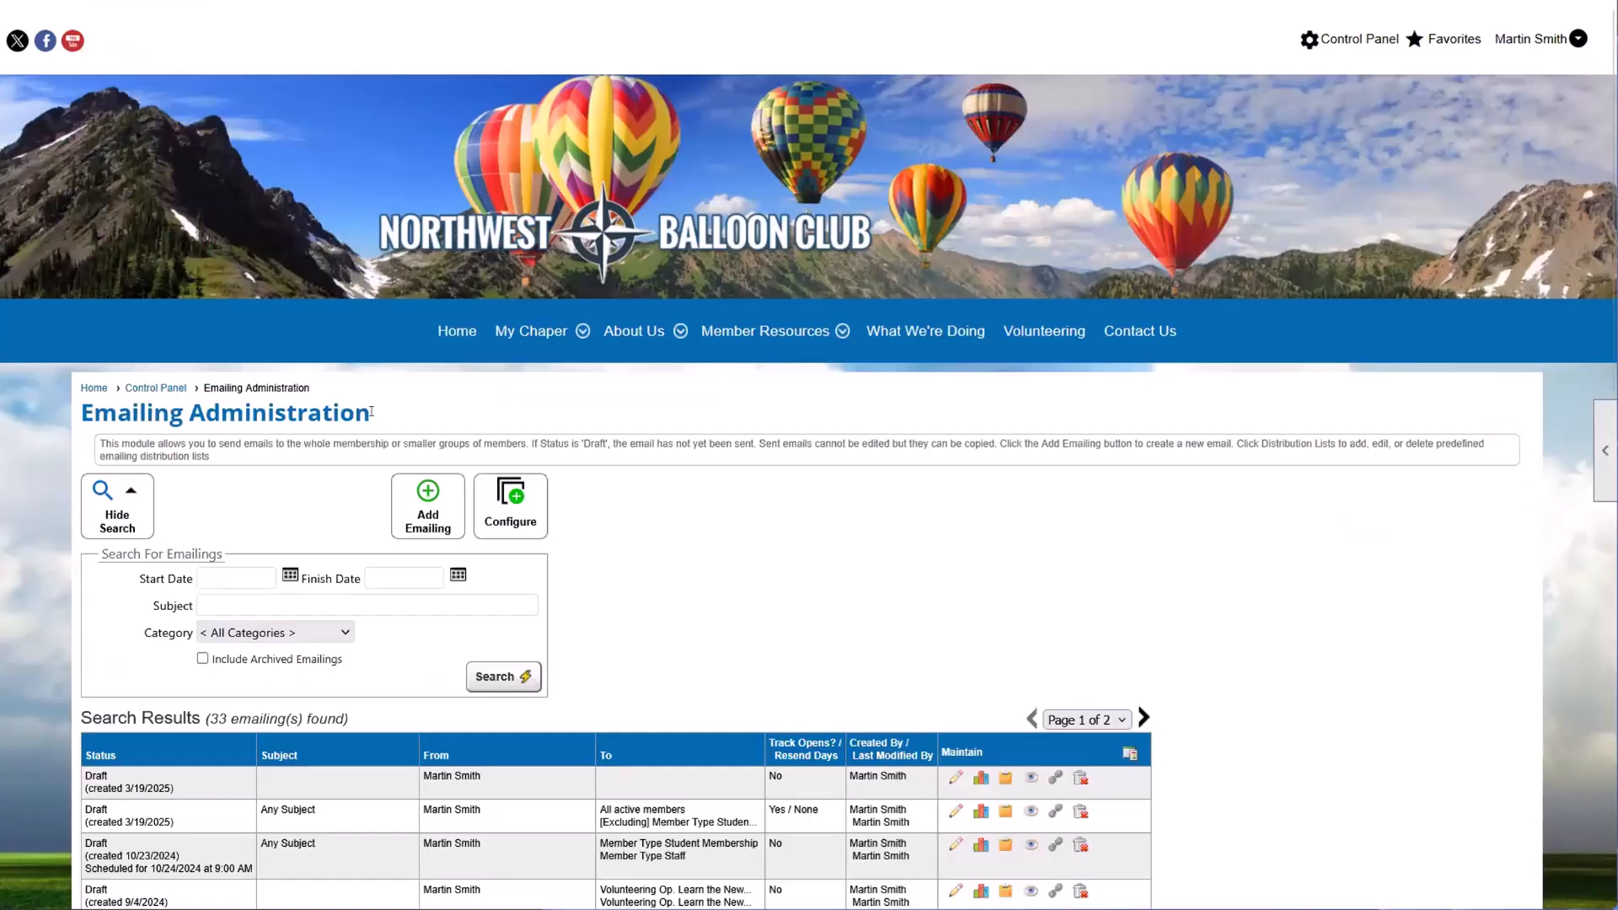
Step: Examine the Created By / Last Modified By entries for the draft and sent emailings in the search results
scroll(371, 412, down, 6)
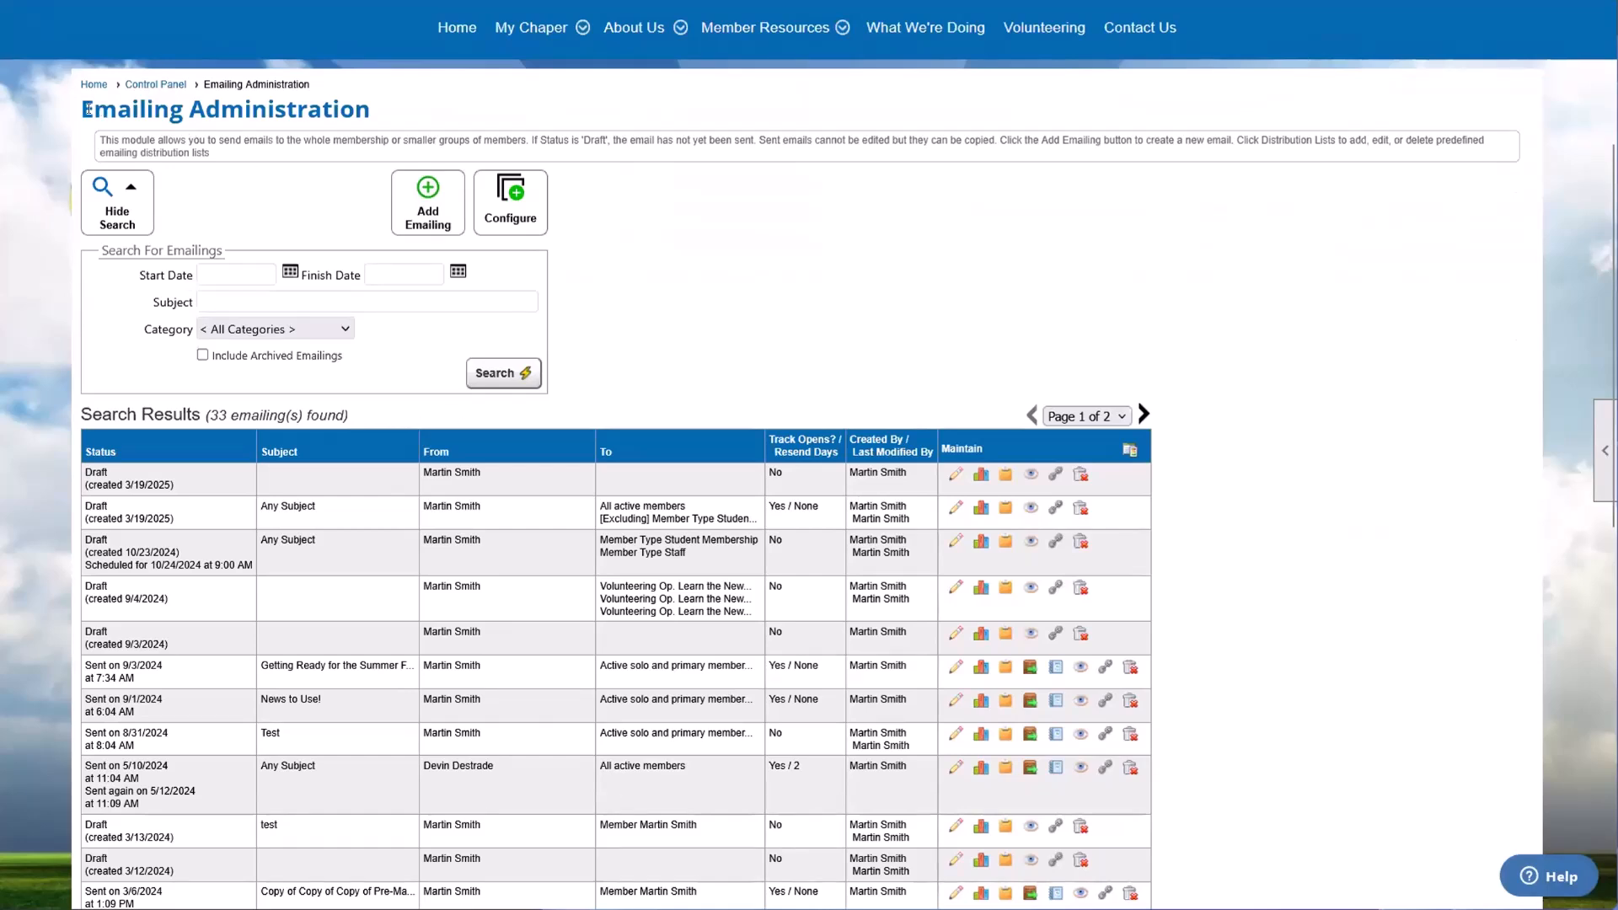
drag(88, 109, 392, 111)
click(419, 111)
drag(914, 780, 917, 848)
double_click(922, 868)
scroll(923, 867, down, 1)
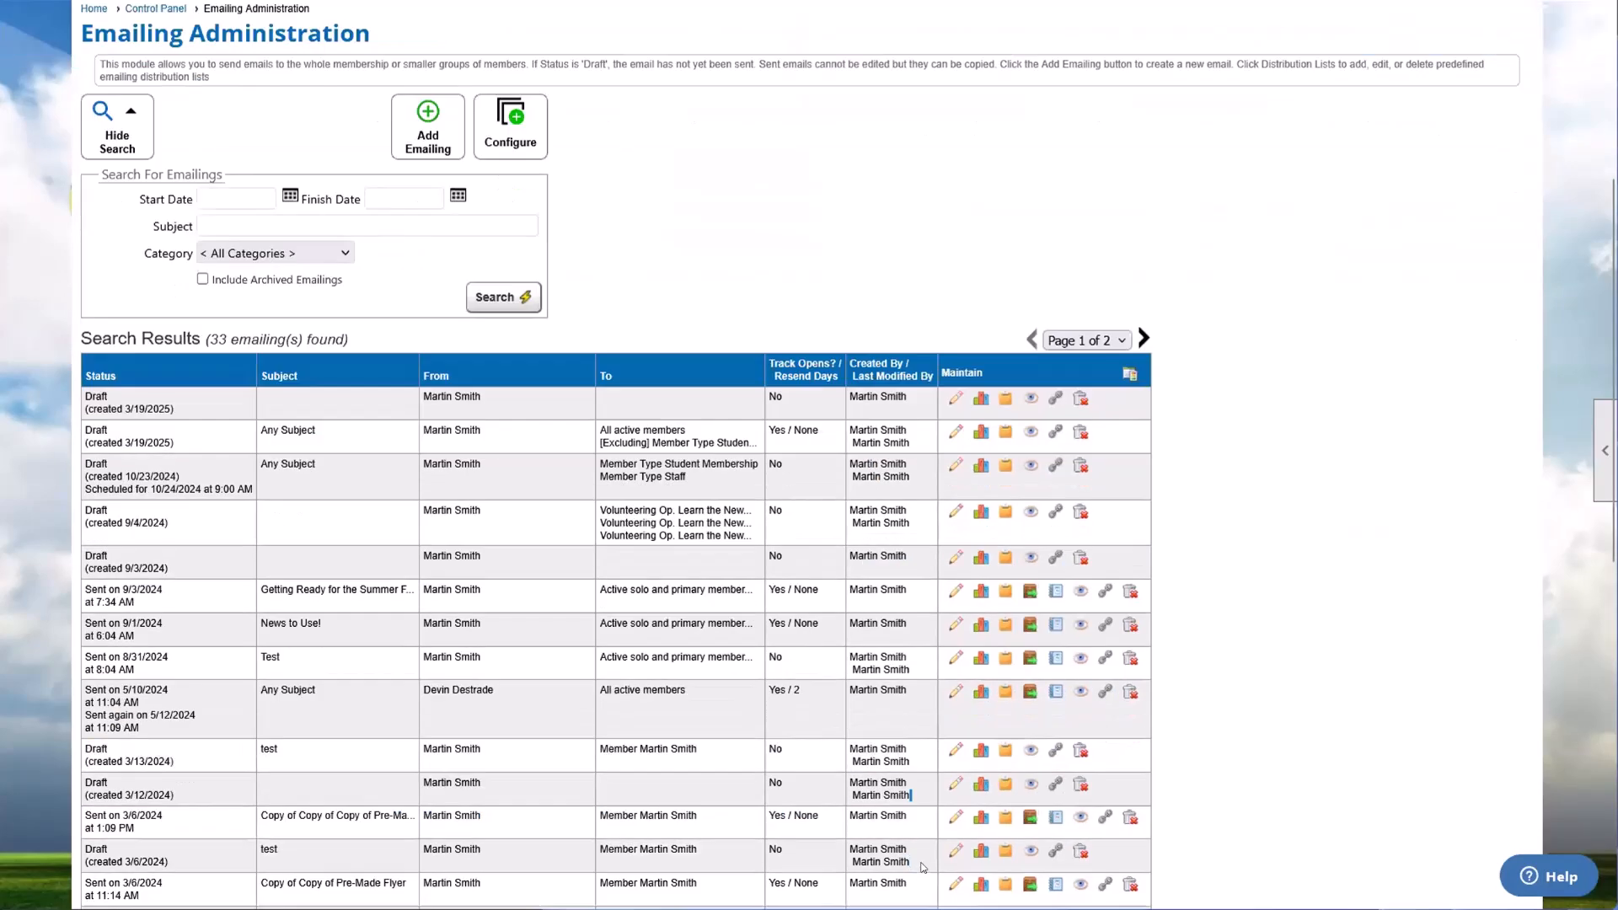
scroll(922, 868, down, 2)
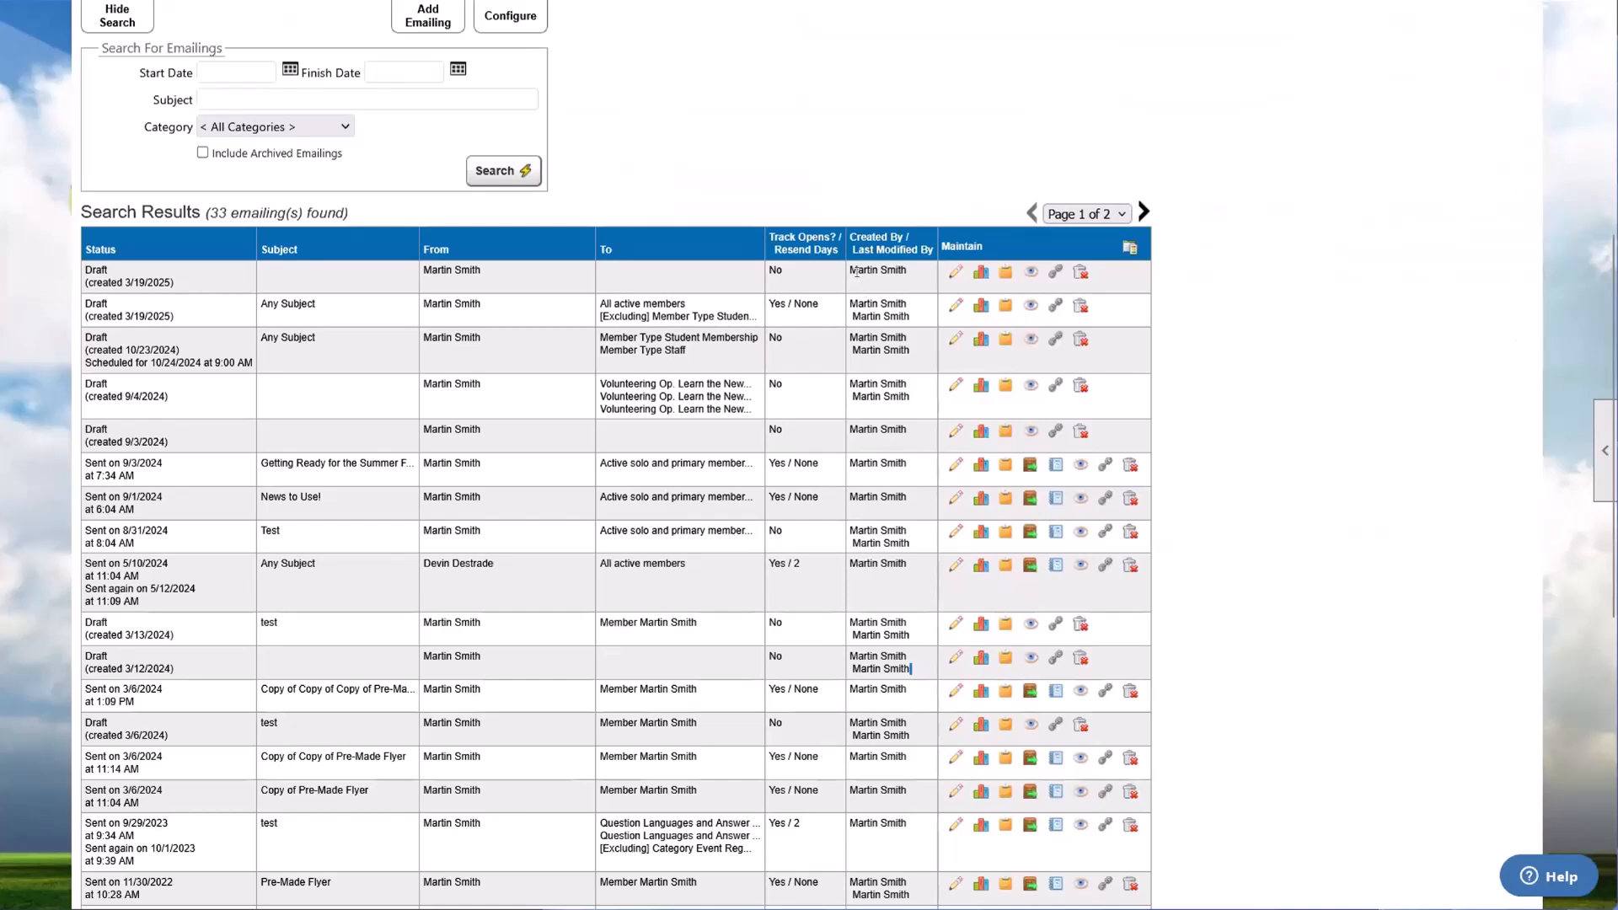
double_click(873, 317)
drag(888, 337, 895, 338)
click(899, 351)
drag(880, 463, 896, 463)
scroll(868, 489, down, 1)
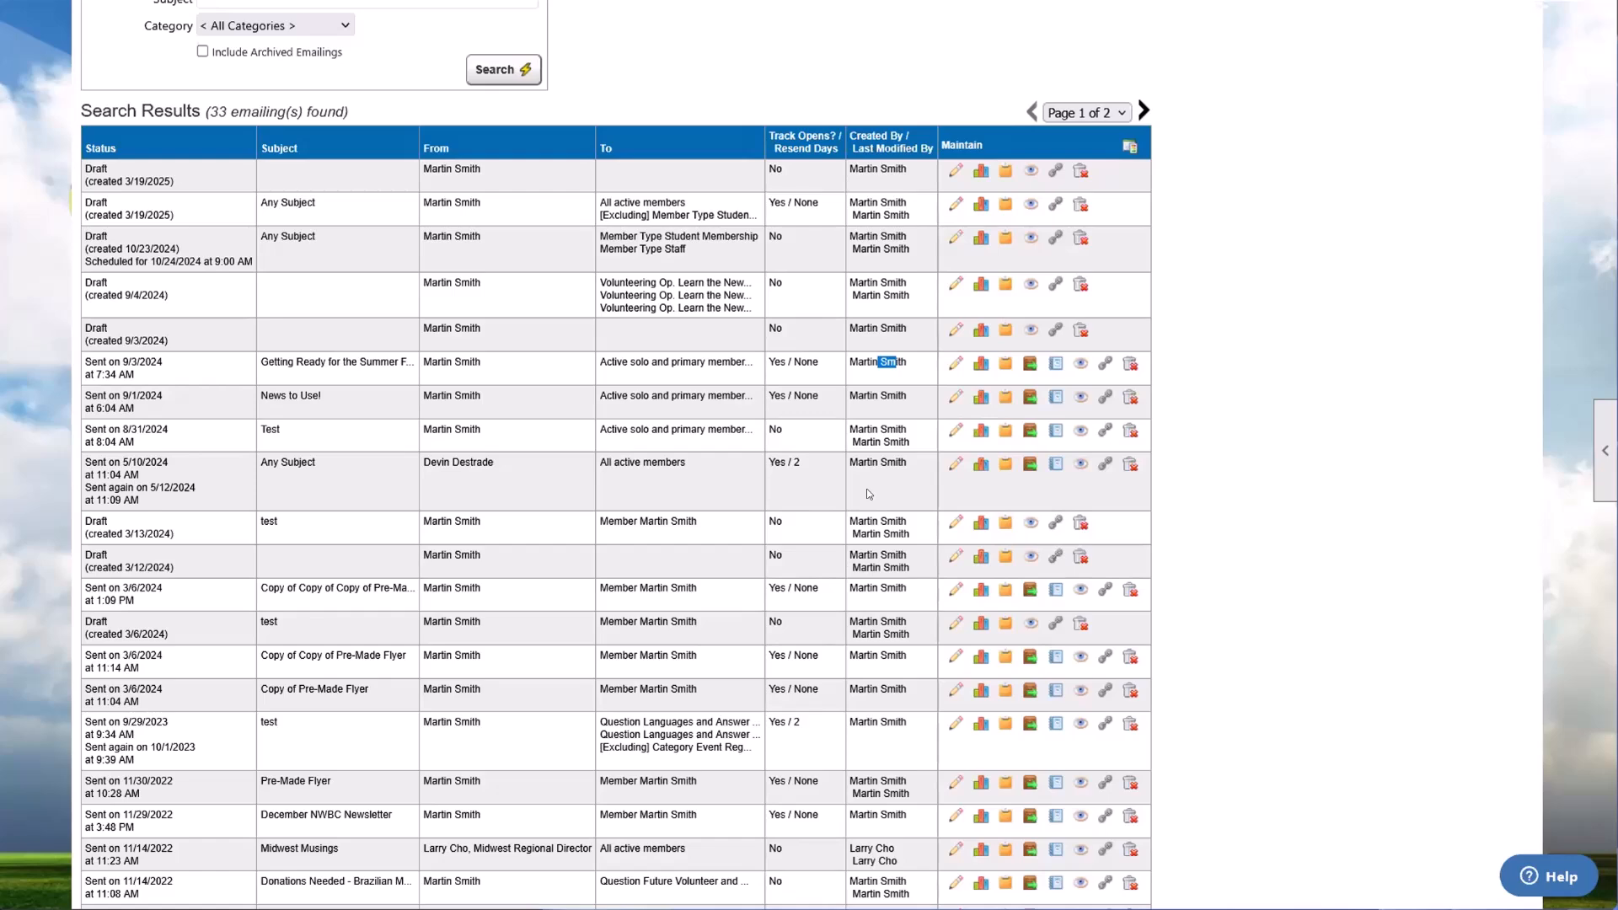
Step: Review the emailing list as a whole, including each emailing's status, subject, sender and recipients
scroll(847, 489, up, 3)
drag(272, 189, 740, 666)
click(1251, 596)
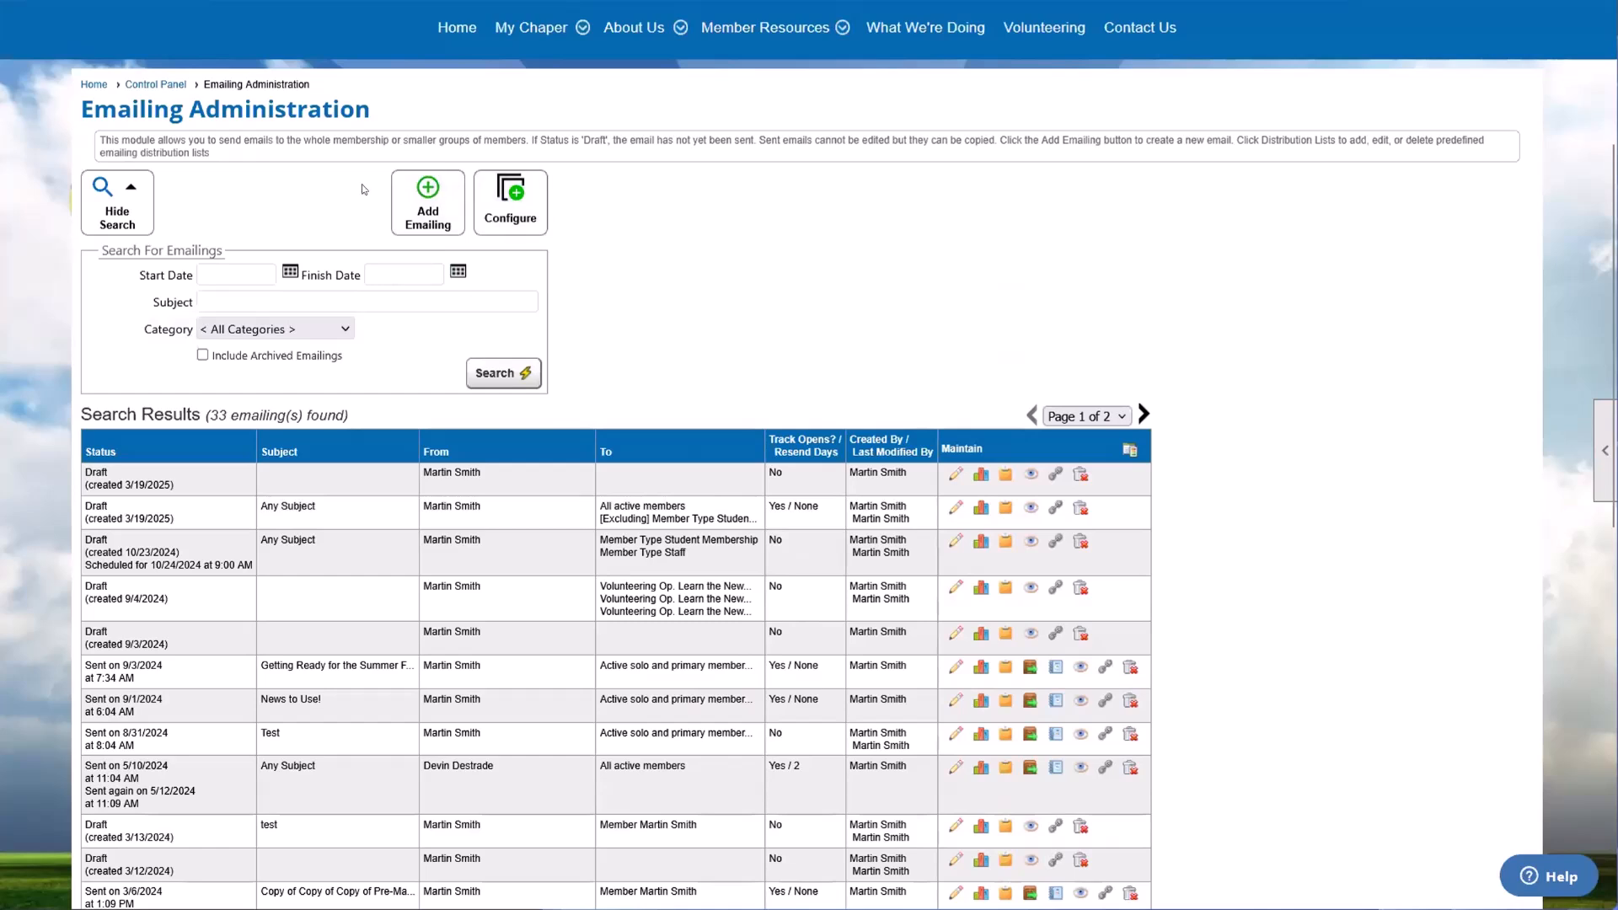
drag(364, 189, 1206, 650)
click(1206, 650)
drag(337, 512, 762, 764)
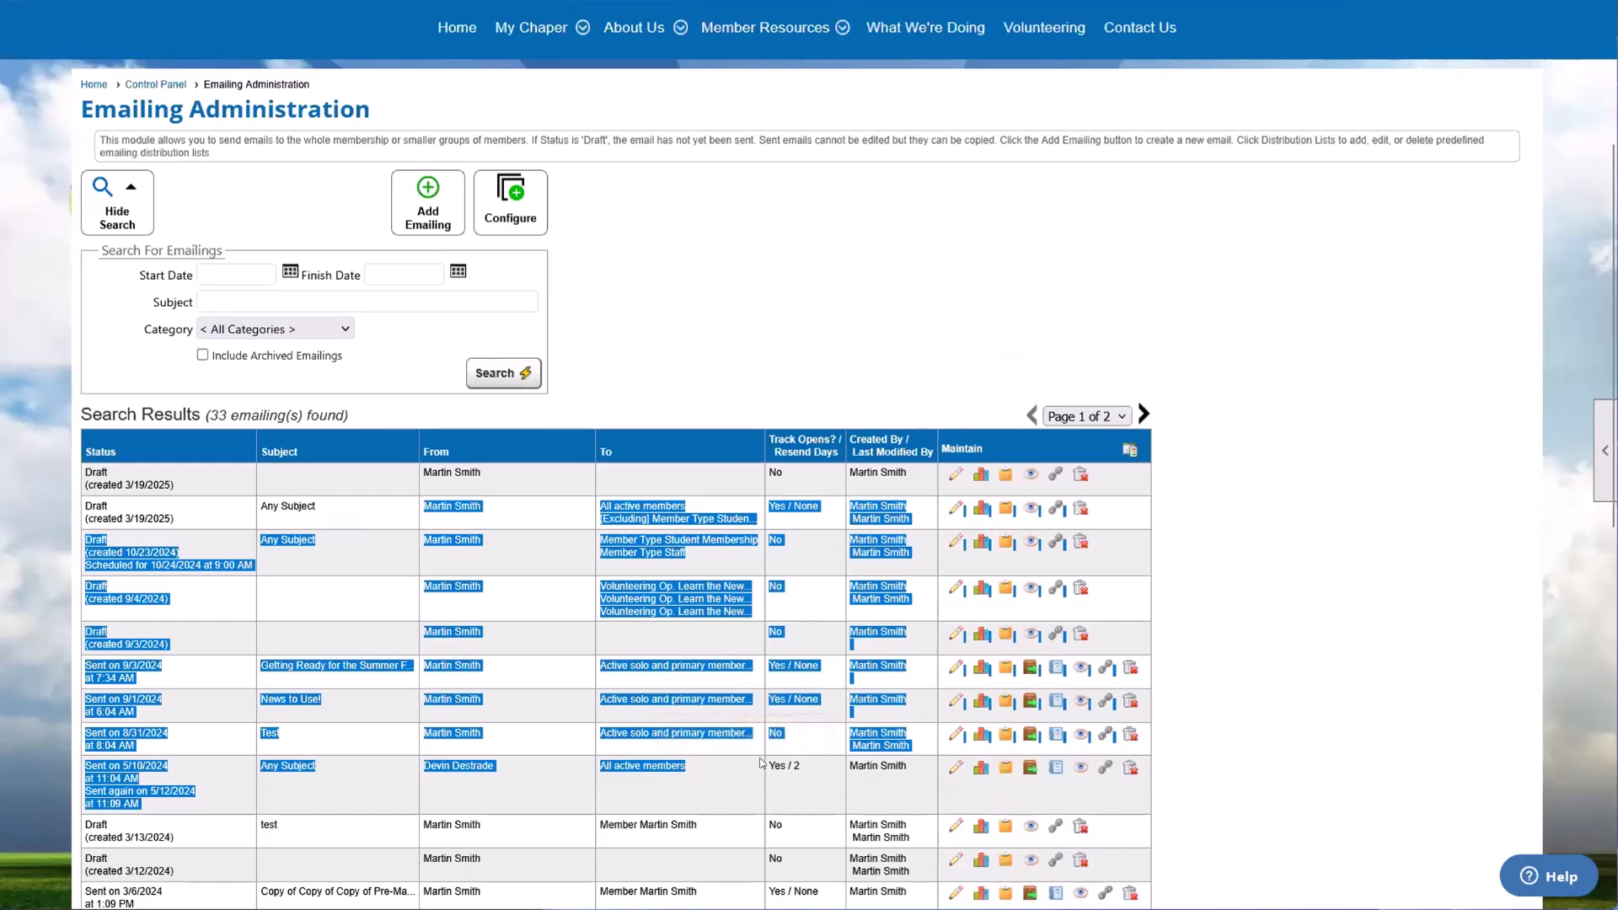
click(1327, 715)
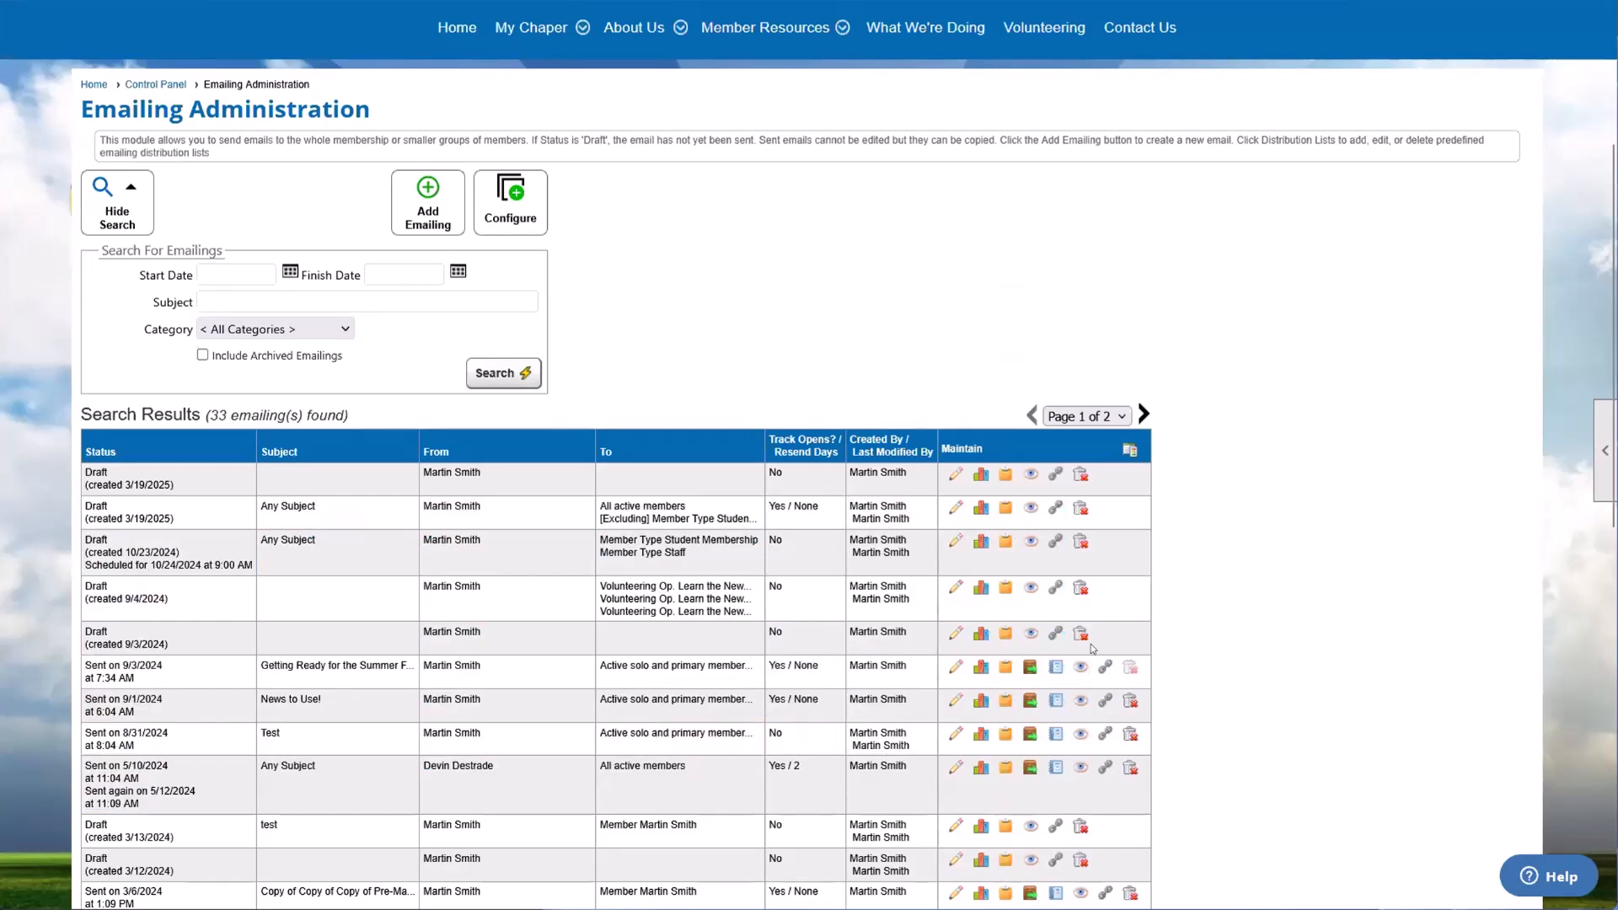
scroll(922, 614, up, 4)
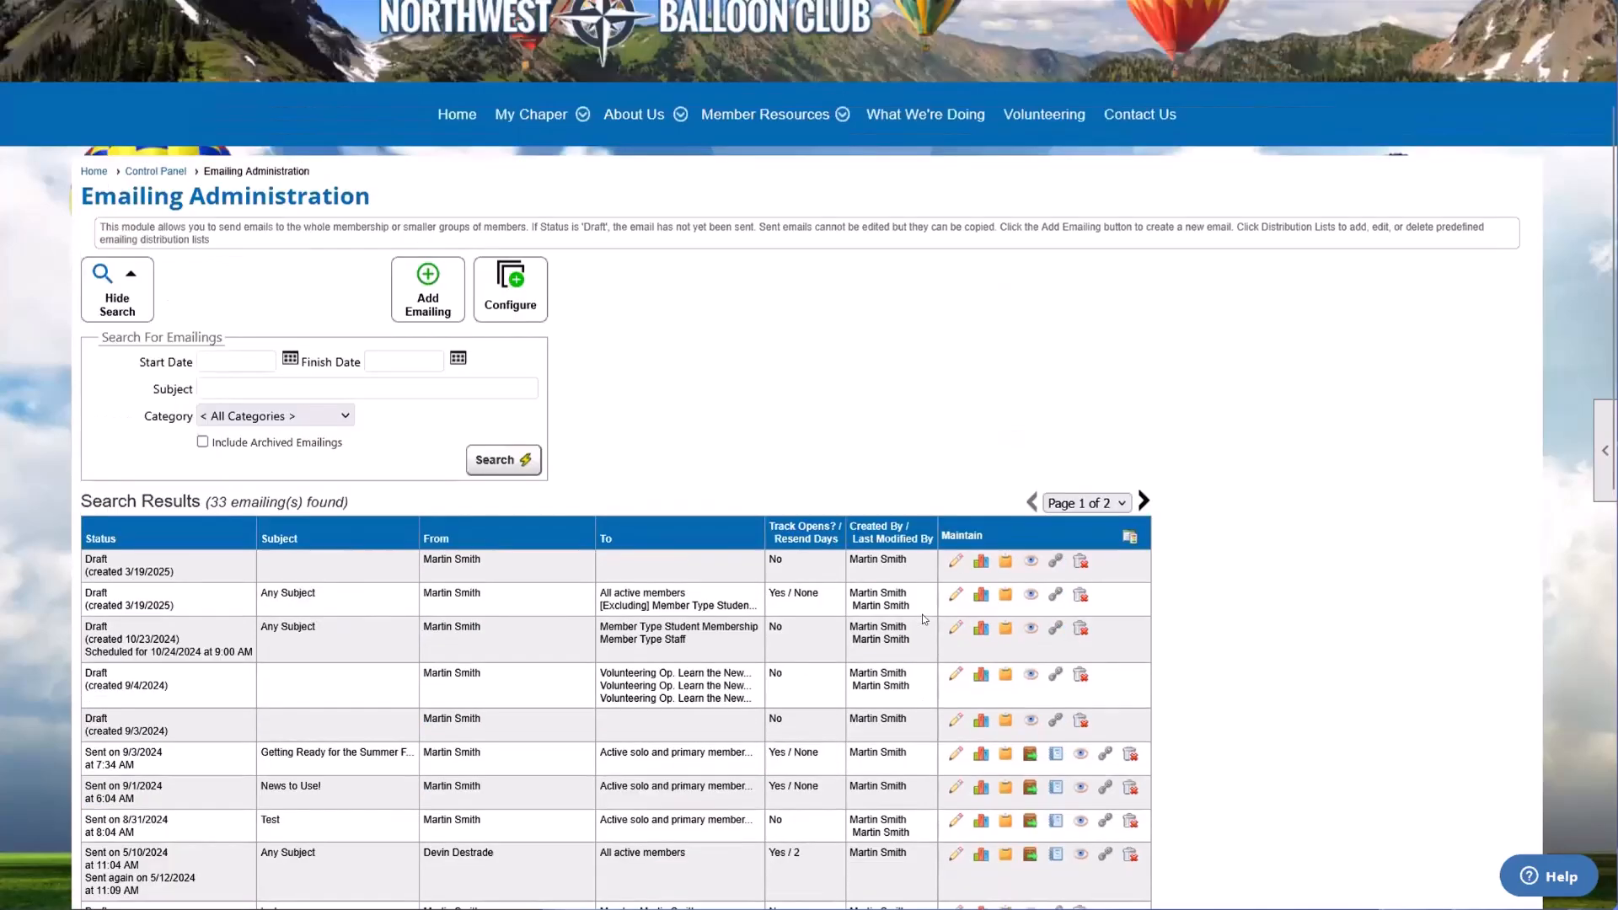
Step: Open System Emails from the Communications setup section of the Control Panel
click(1359, 41)
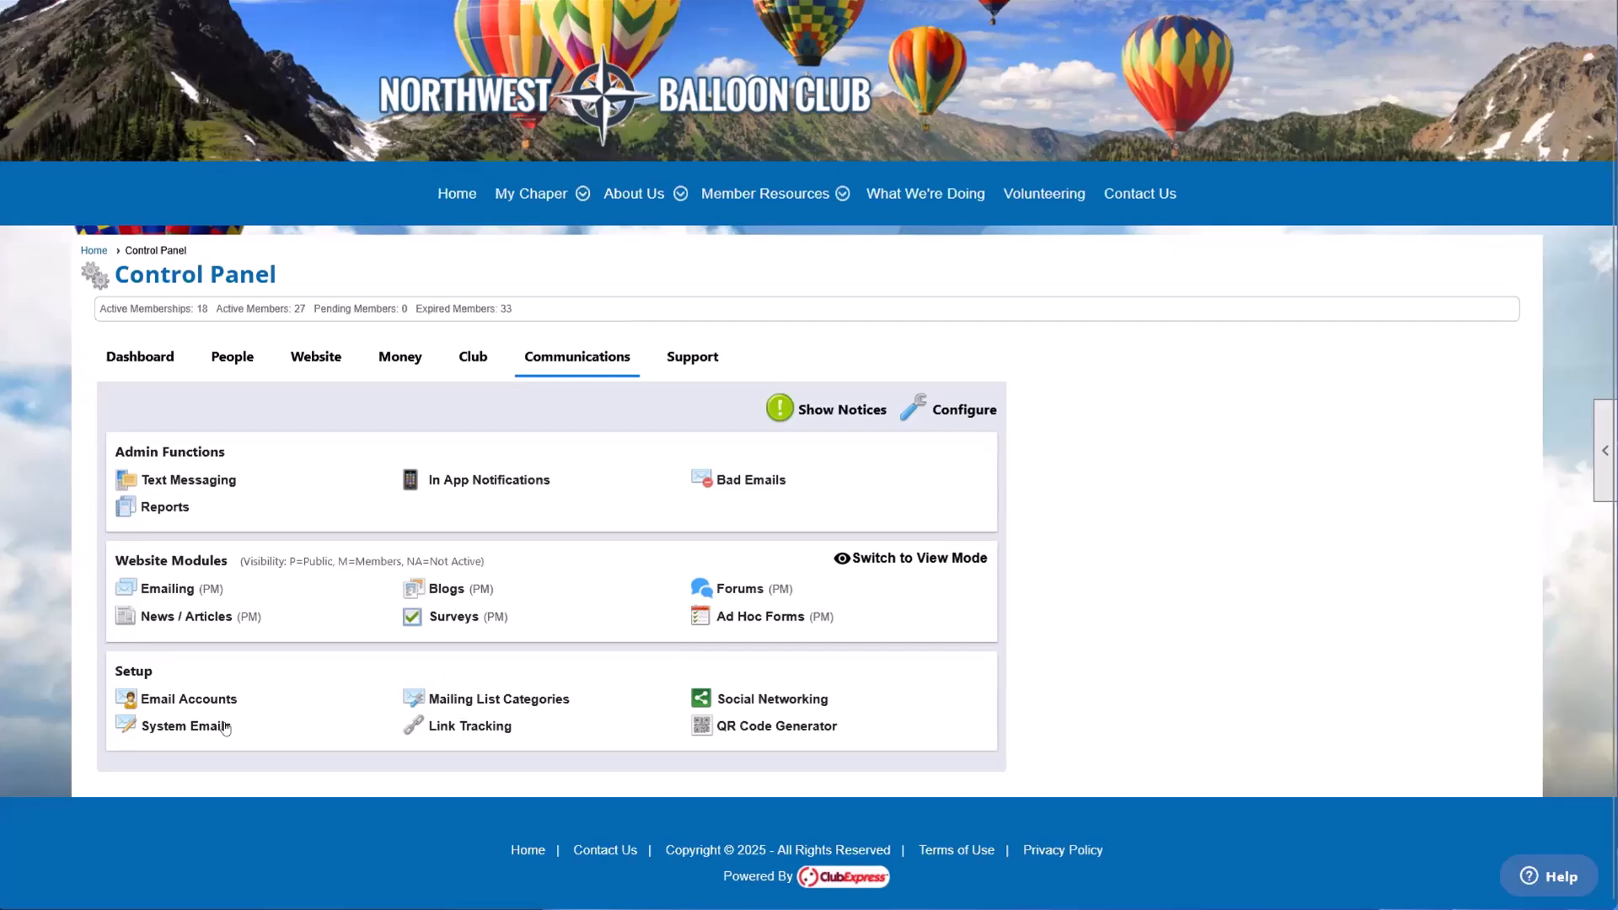
click(197, 727)
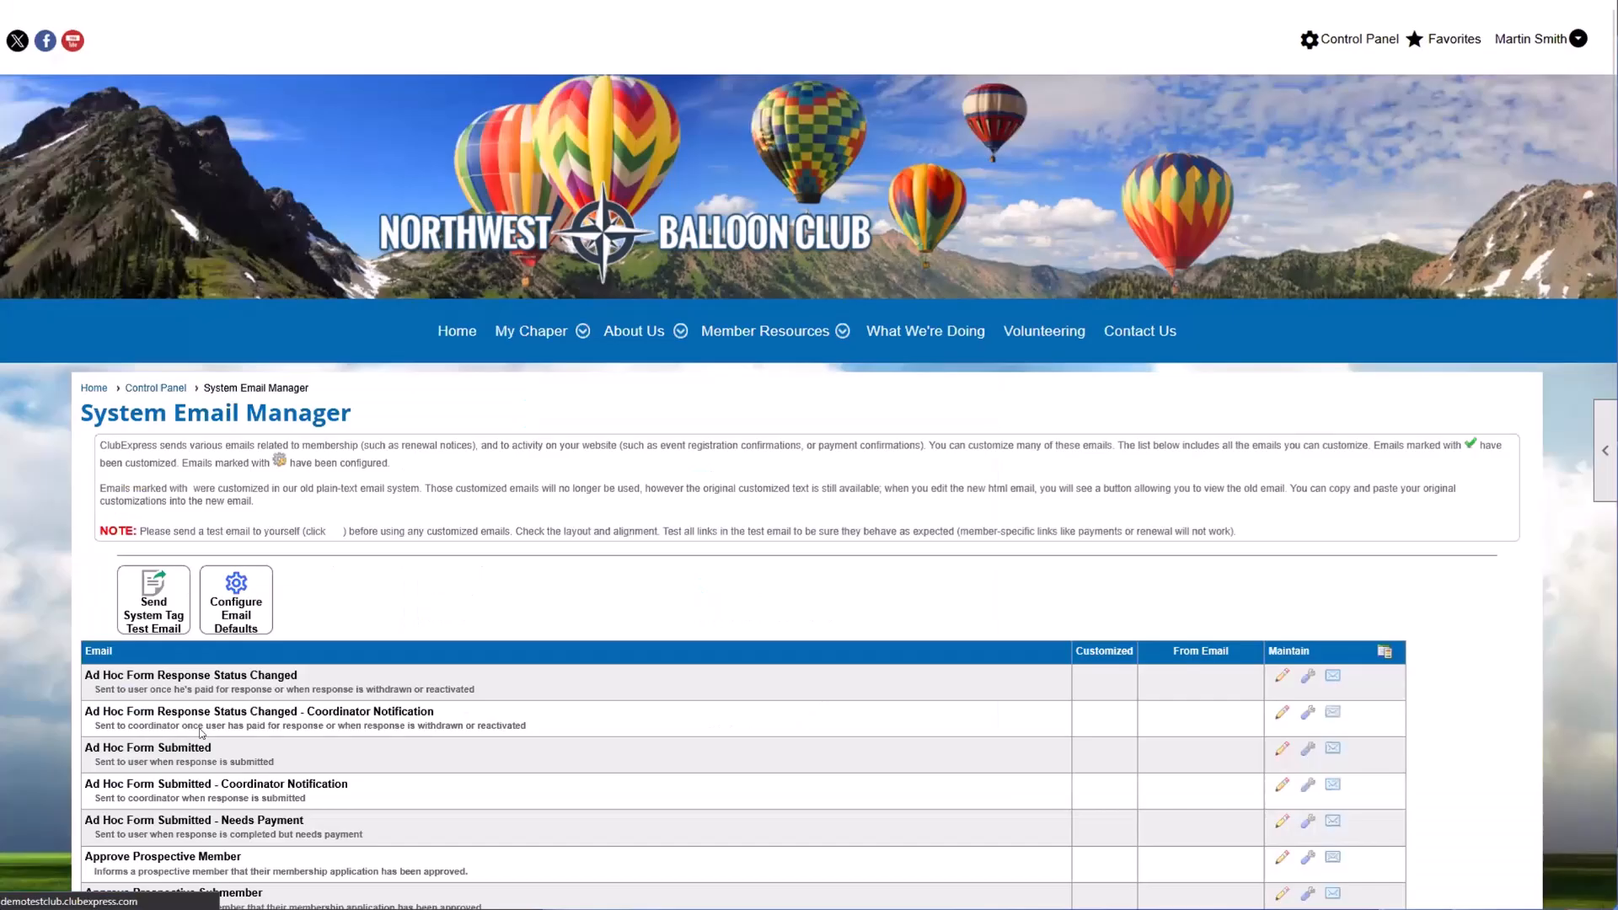
scroll(209, 419, down, 3)
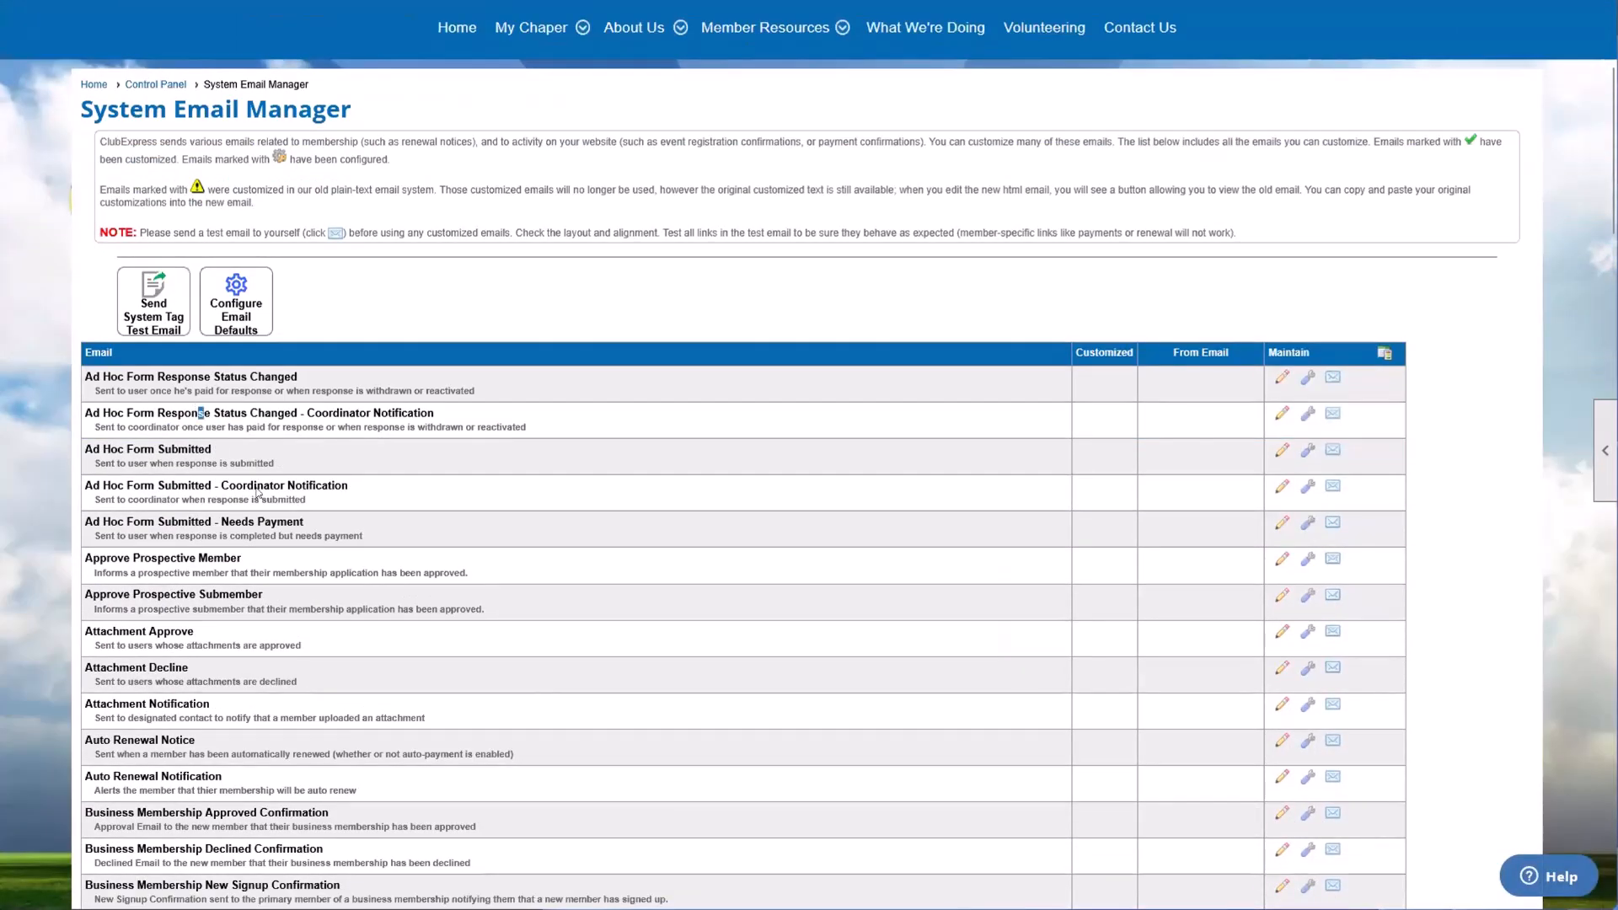
drag(196, 412, 451, 682)
click(516, 654)
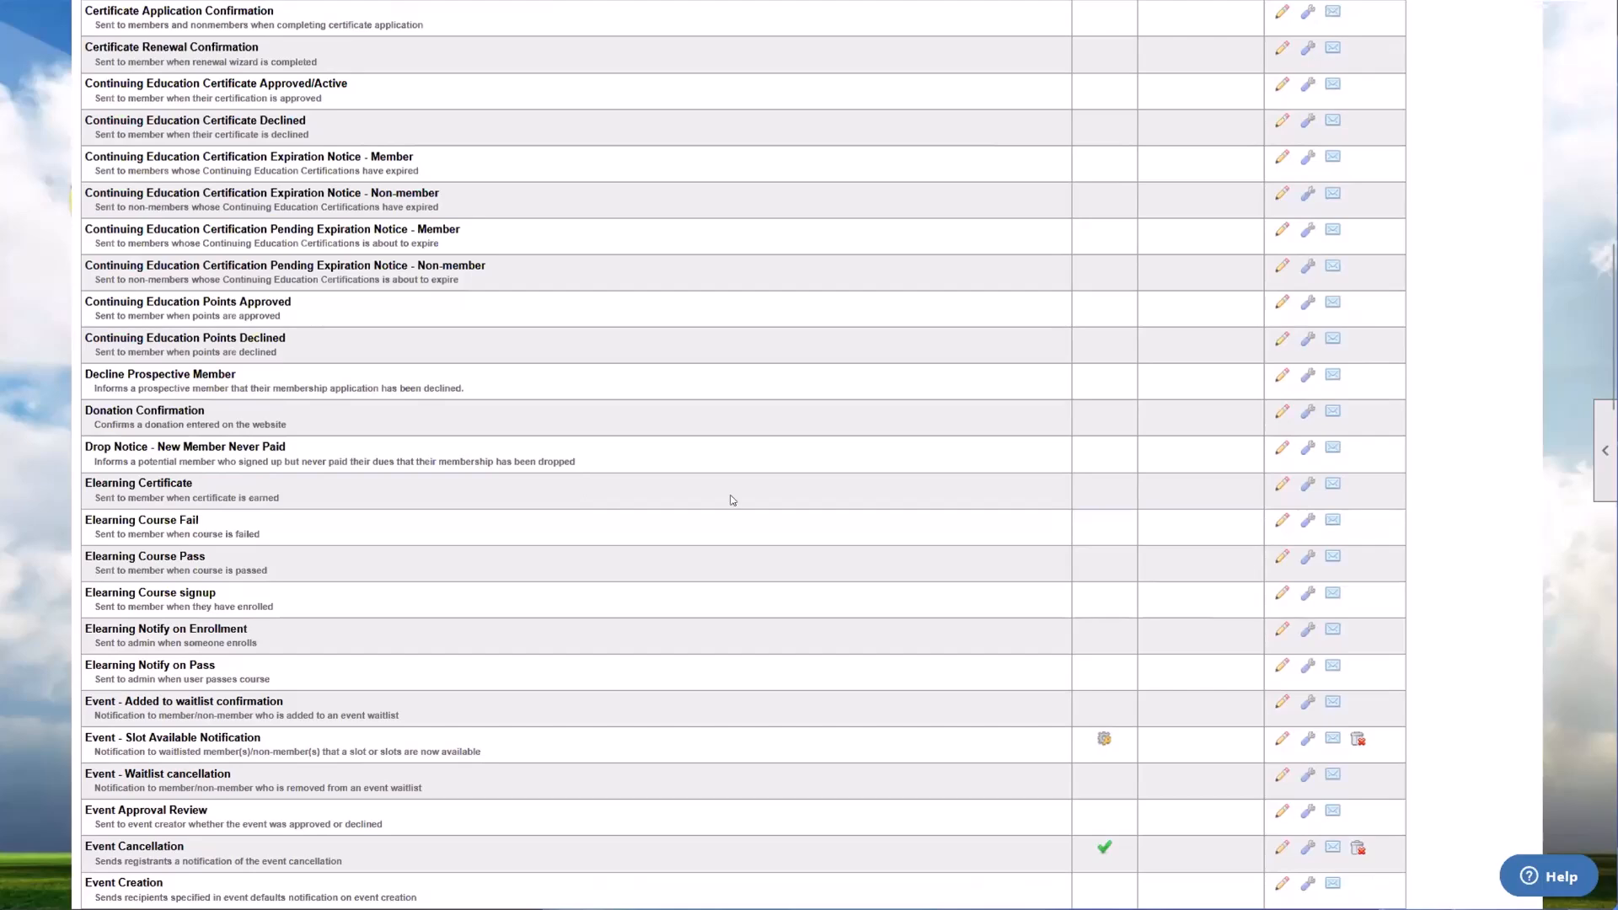
Step: Look through the list of system emails and locate Renewal Notices #1, #2 and #3
scroll(729, 492, down, 1)
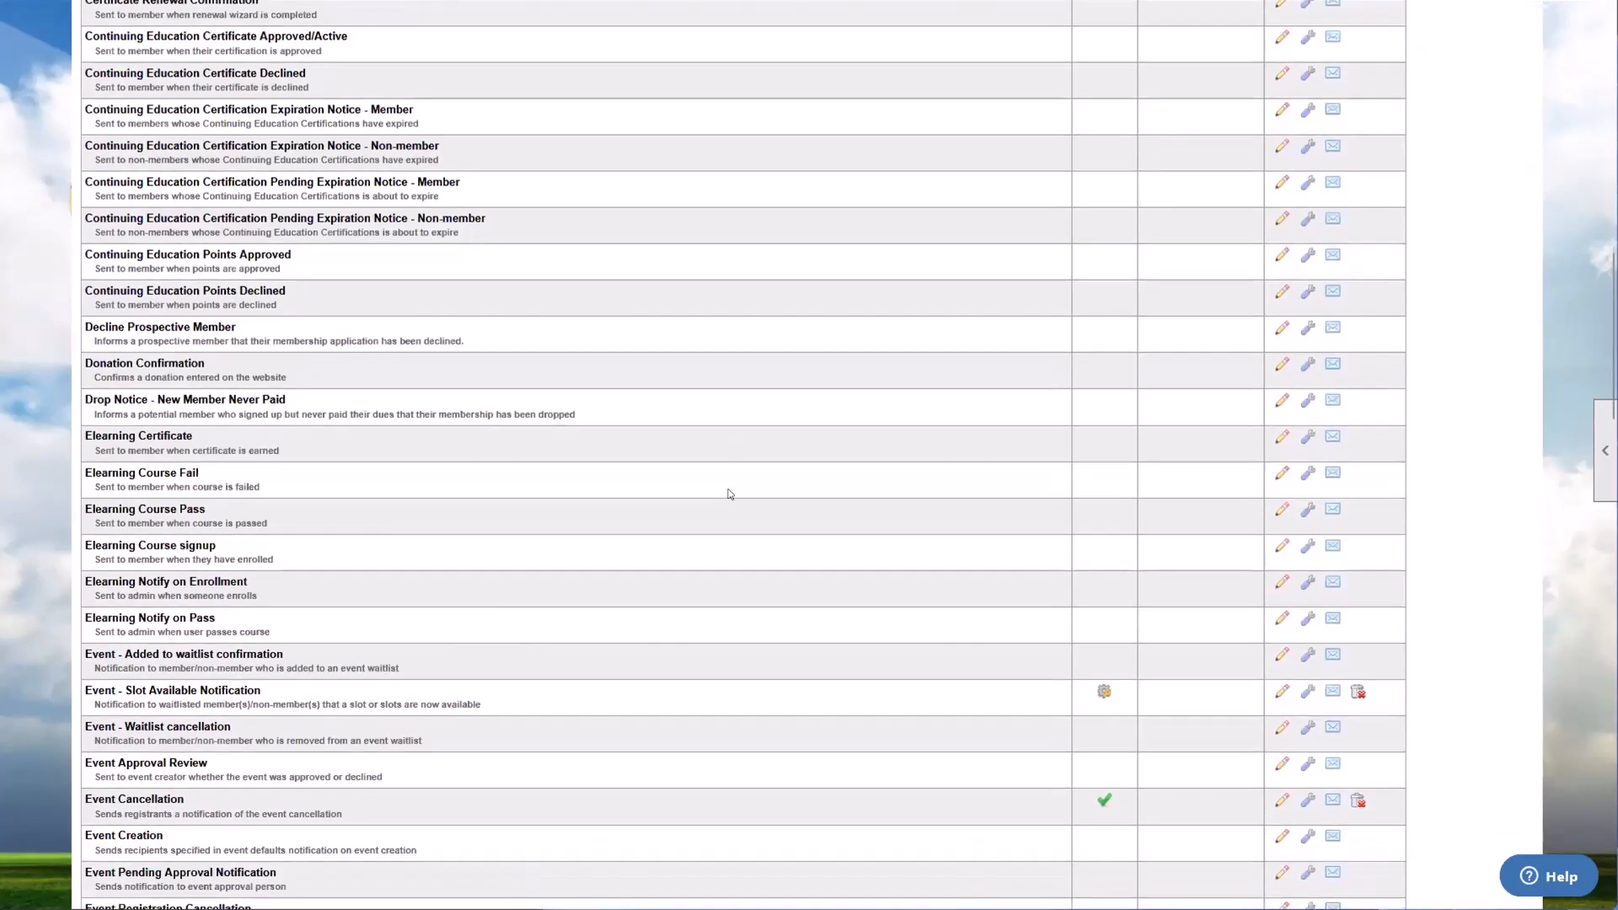
scroll(729, 489, up, 2)
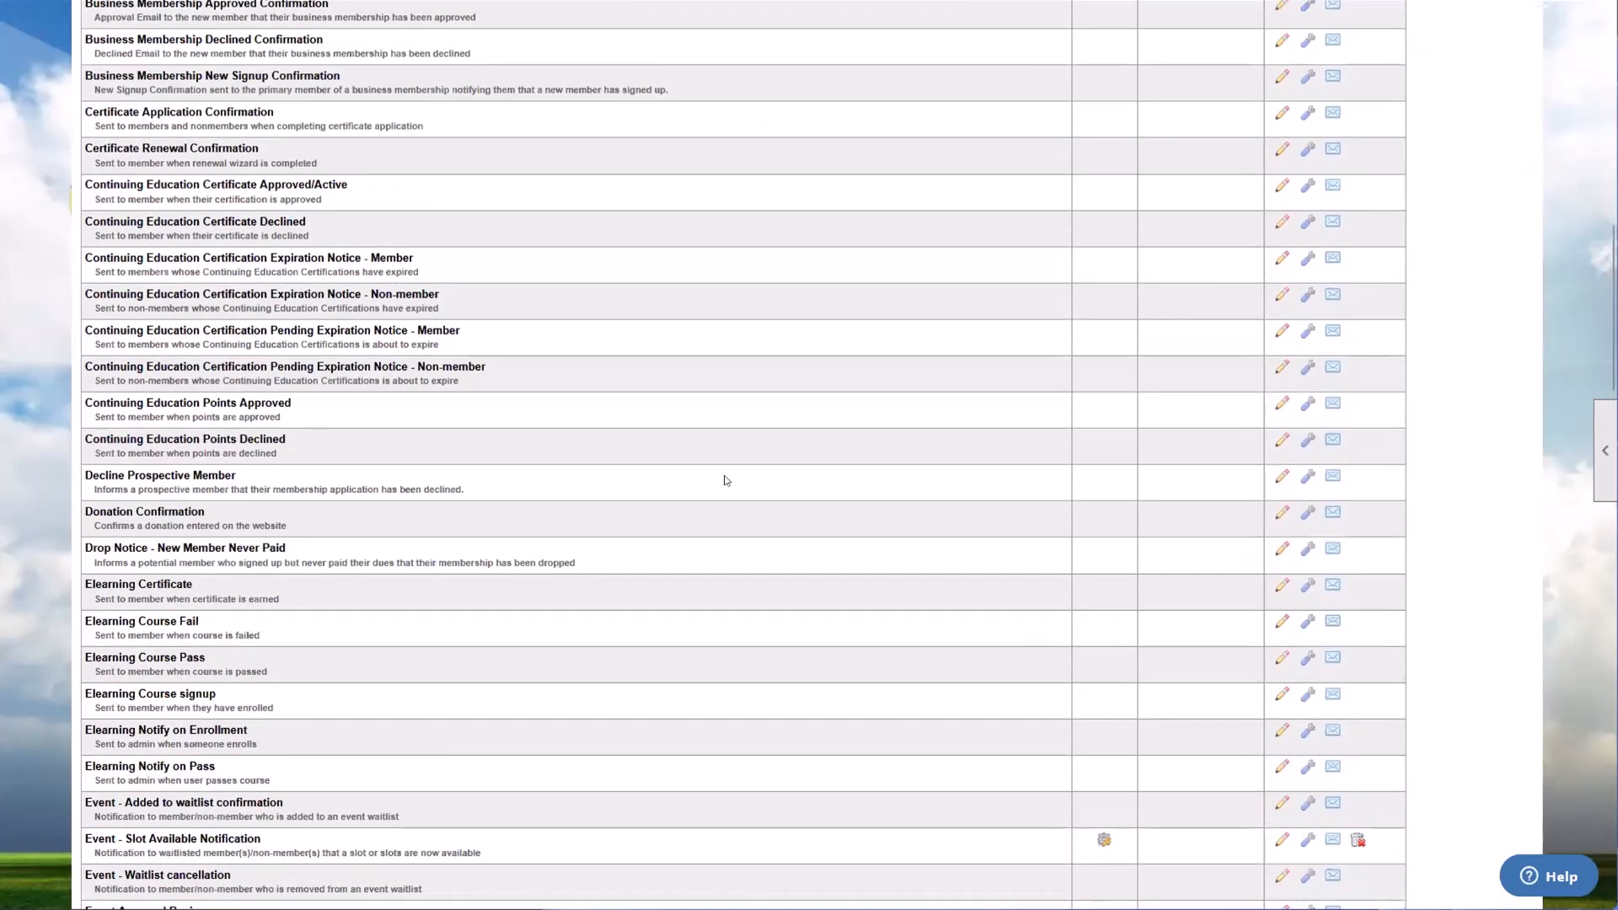
scroll(719, 475, down, 3)
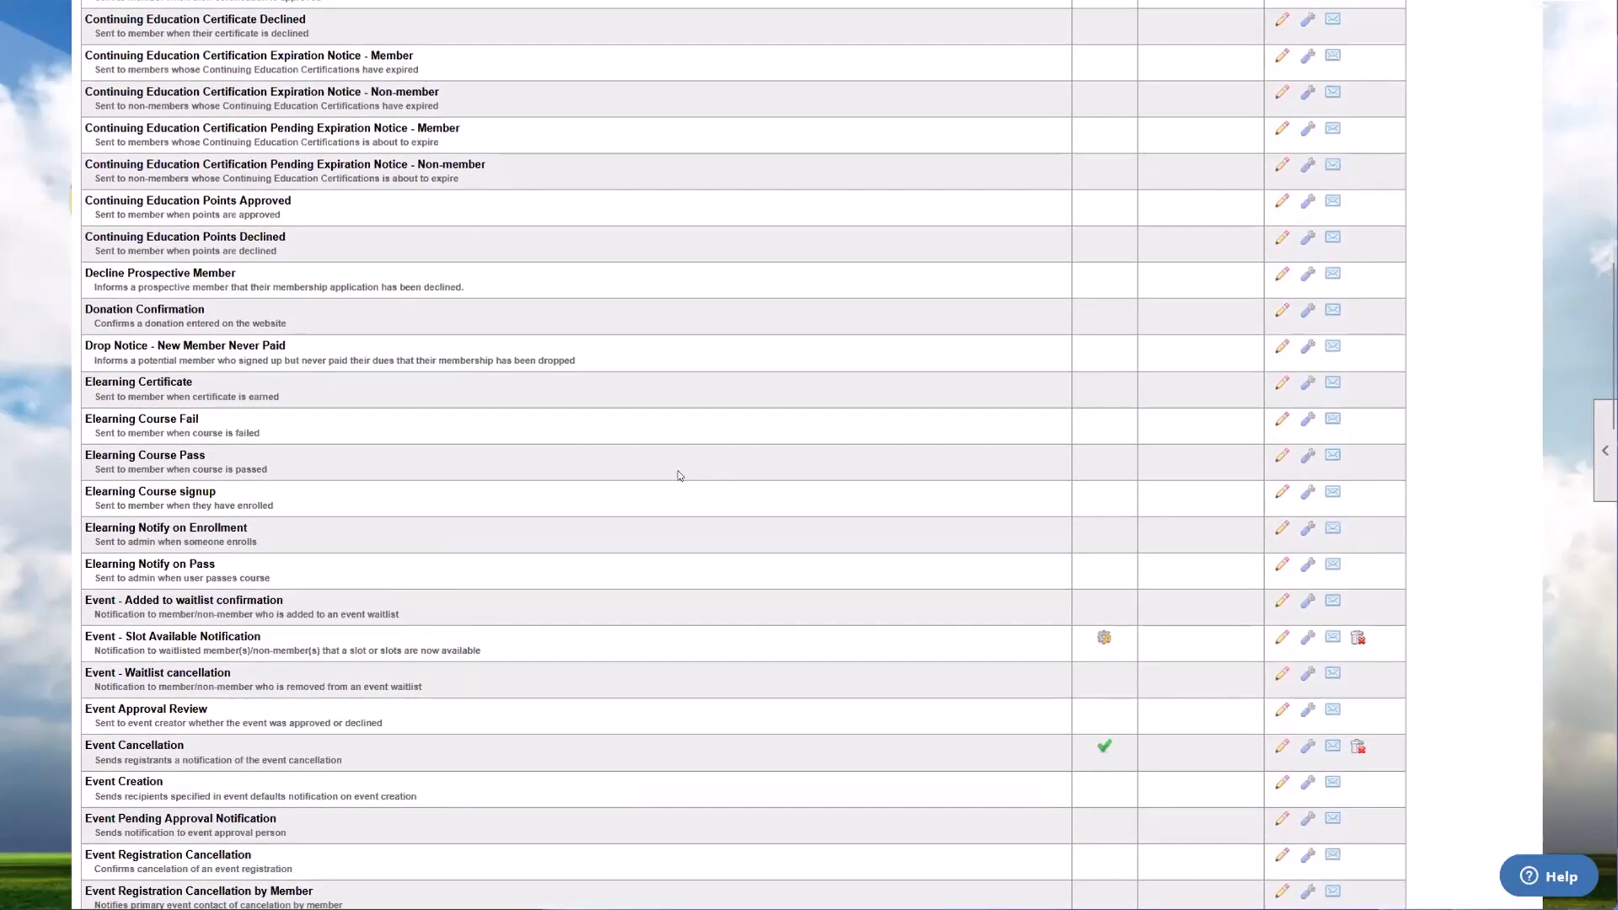
scroll(680, 474, down, 8)
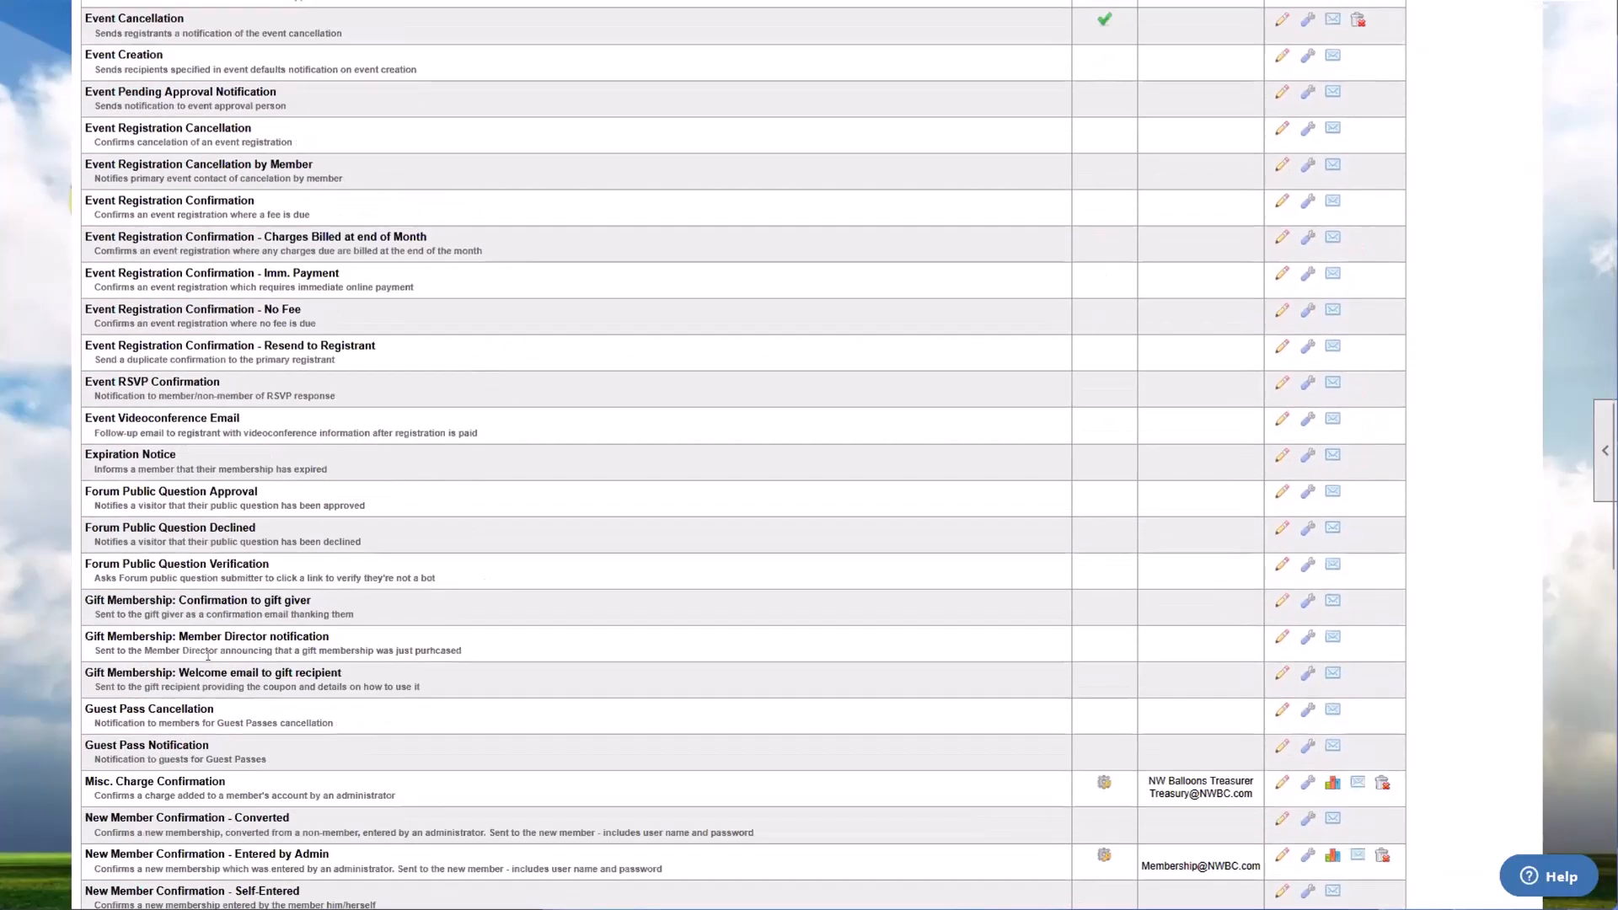
scroll(208, 656, down, 12)
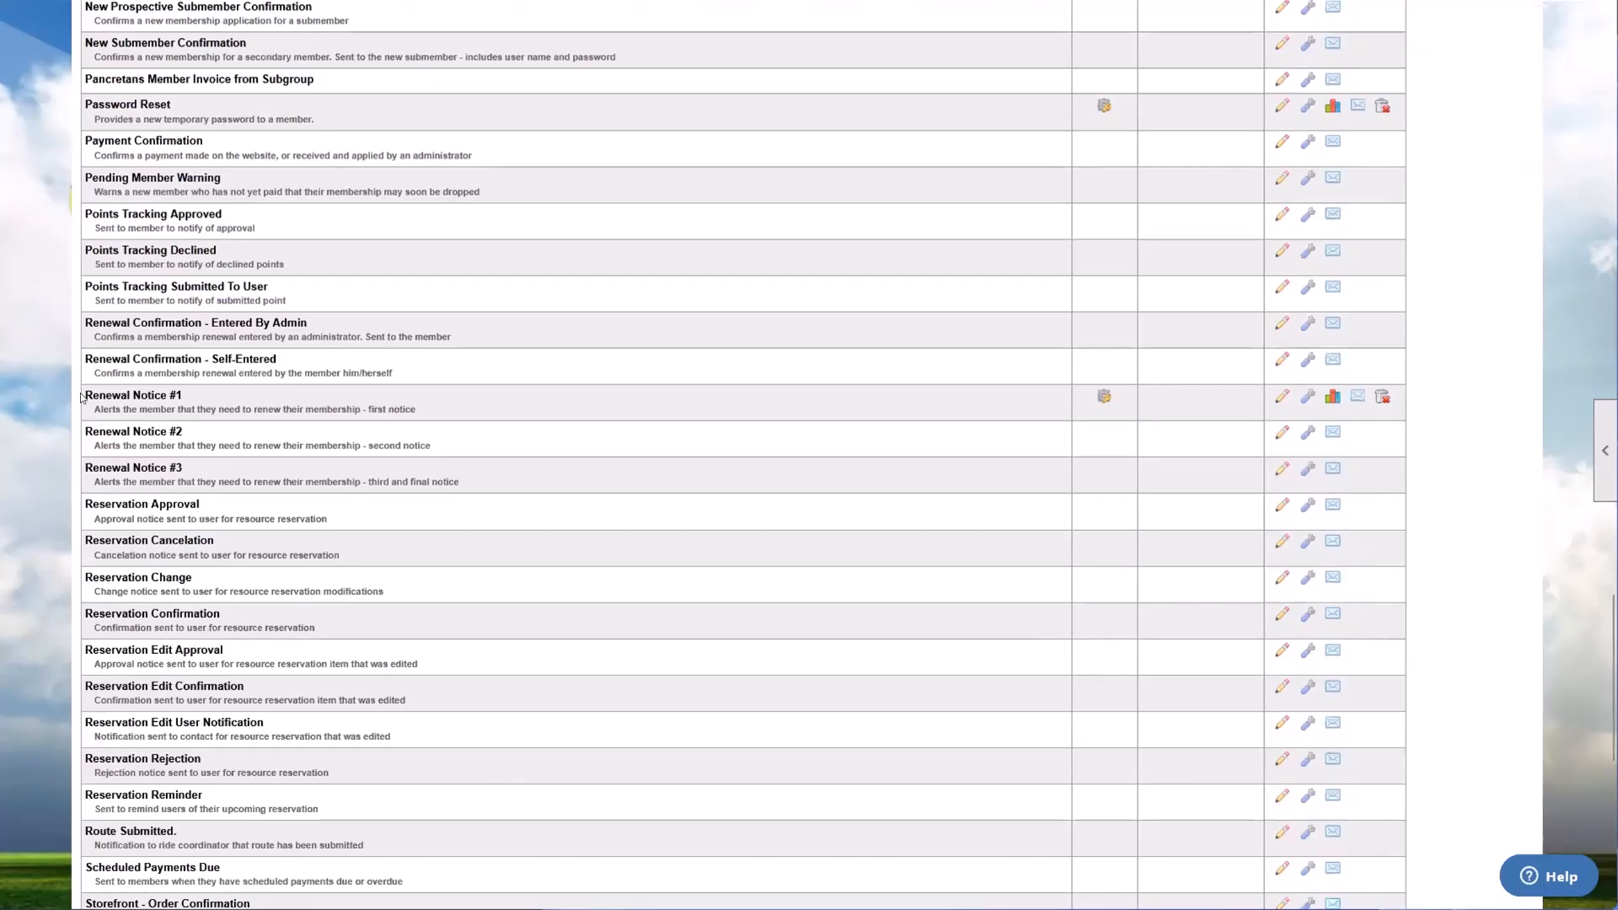
drag(81, 397, 464, 490)
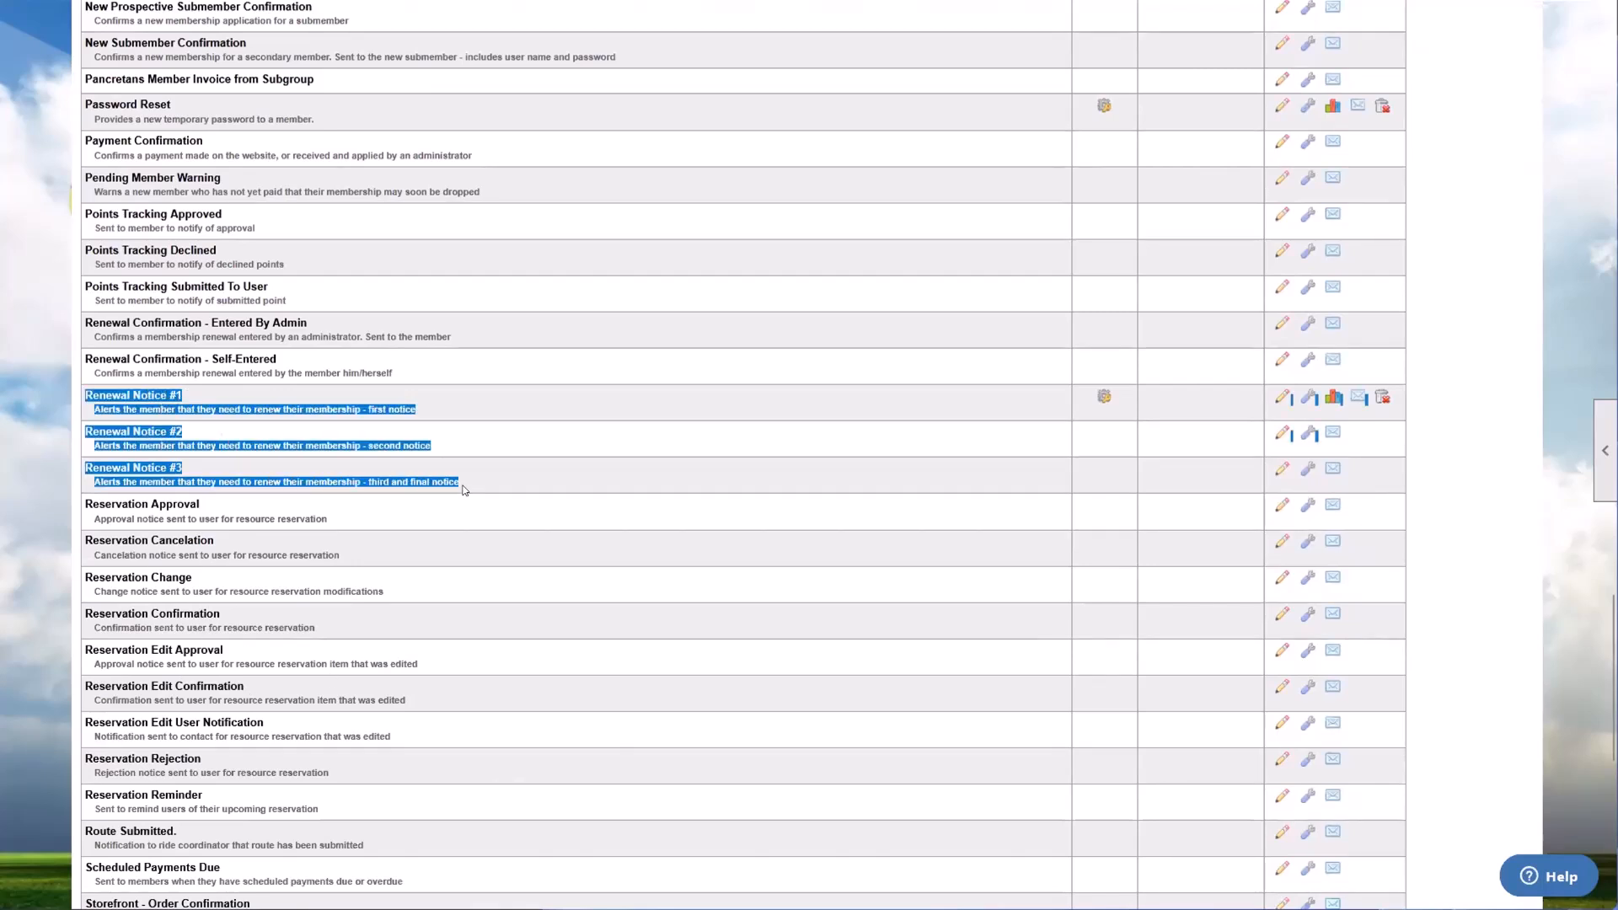
click(463, 490)
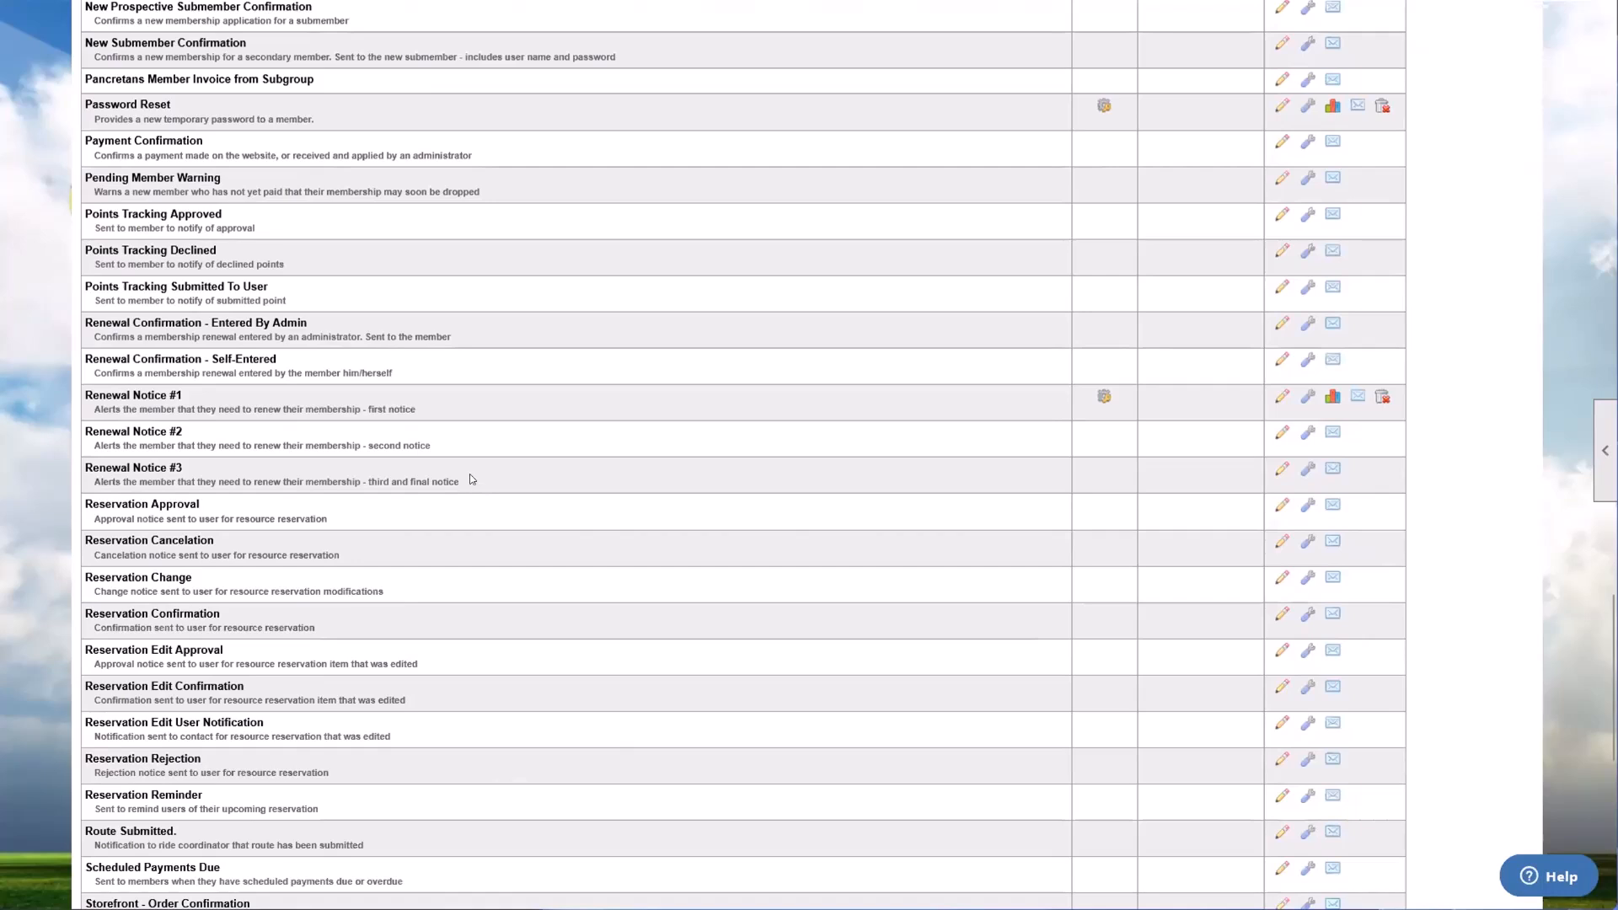
Step: Open the configuration of Renewal Notice #1, view its Track Opened Emails option, and close it without saving
drag(80, 396, 447, 404)
click(448, 407)
click(1304, 398)
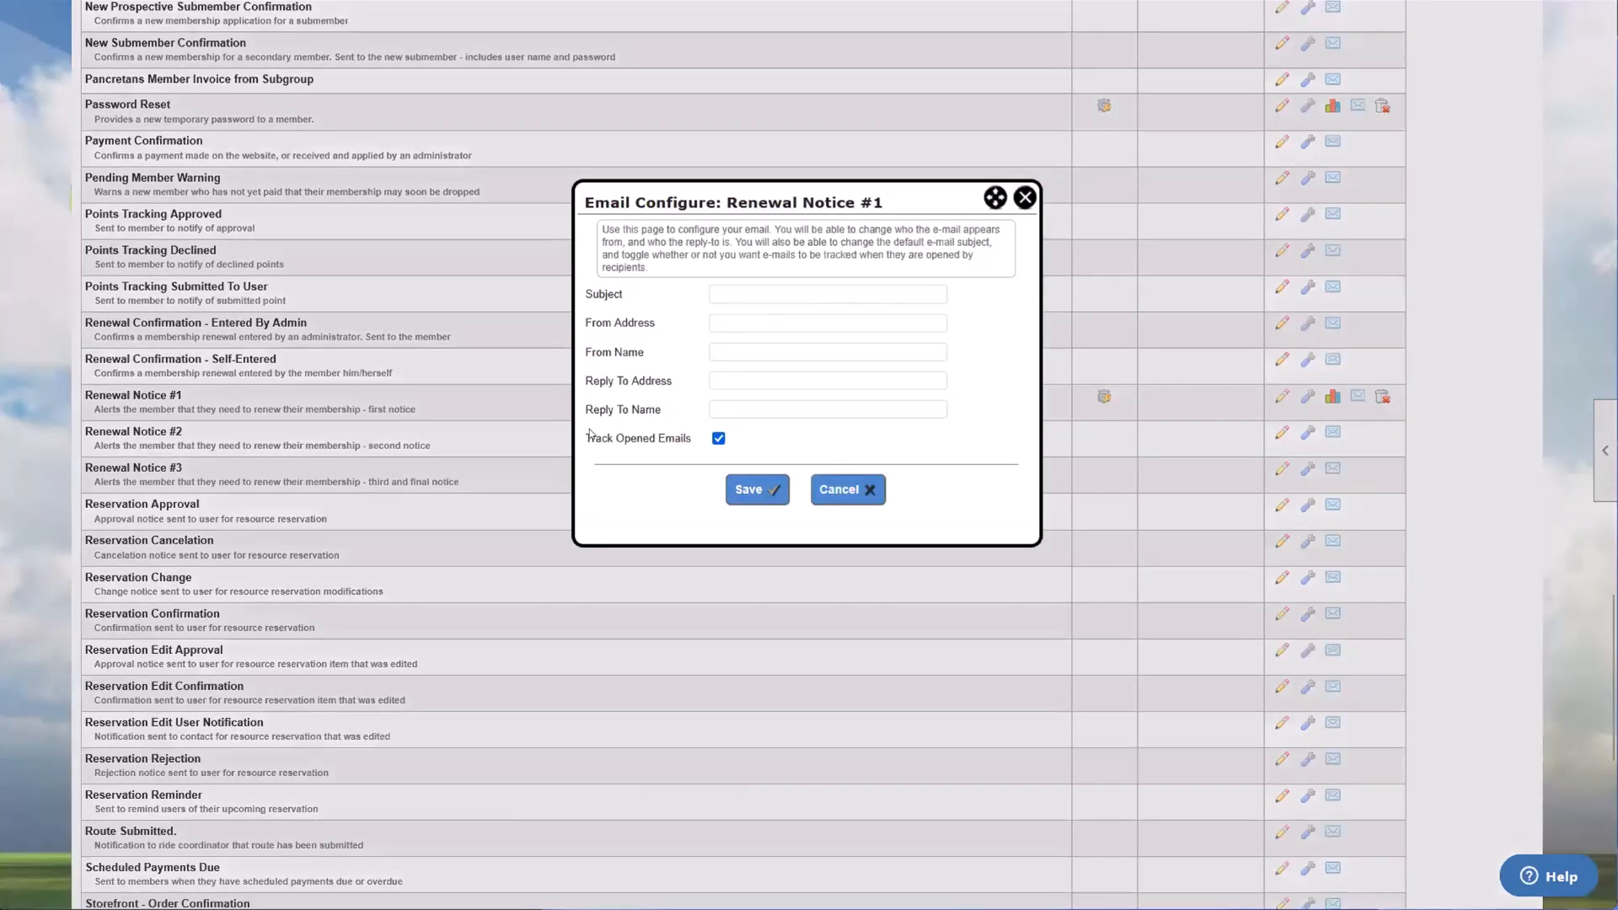
drag(585, 437, 694, 440)
click(695, 440)
click(1021, 200)
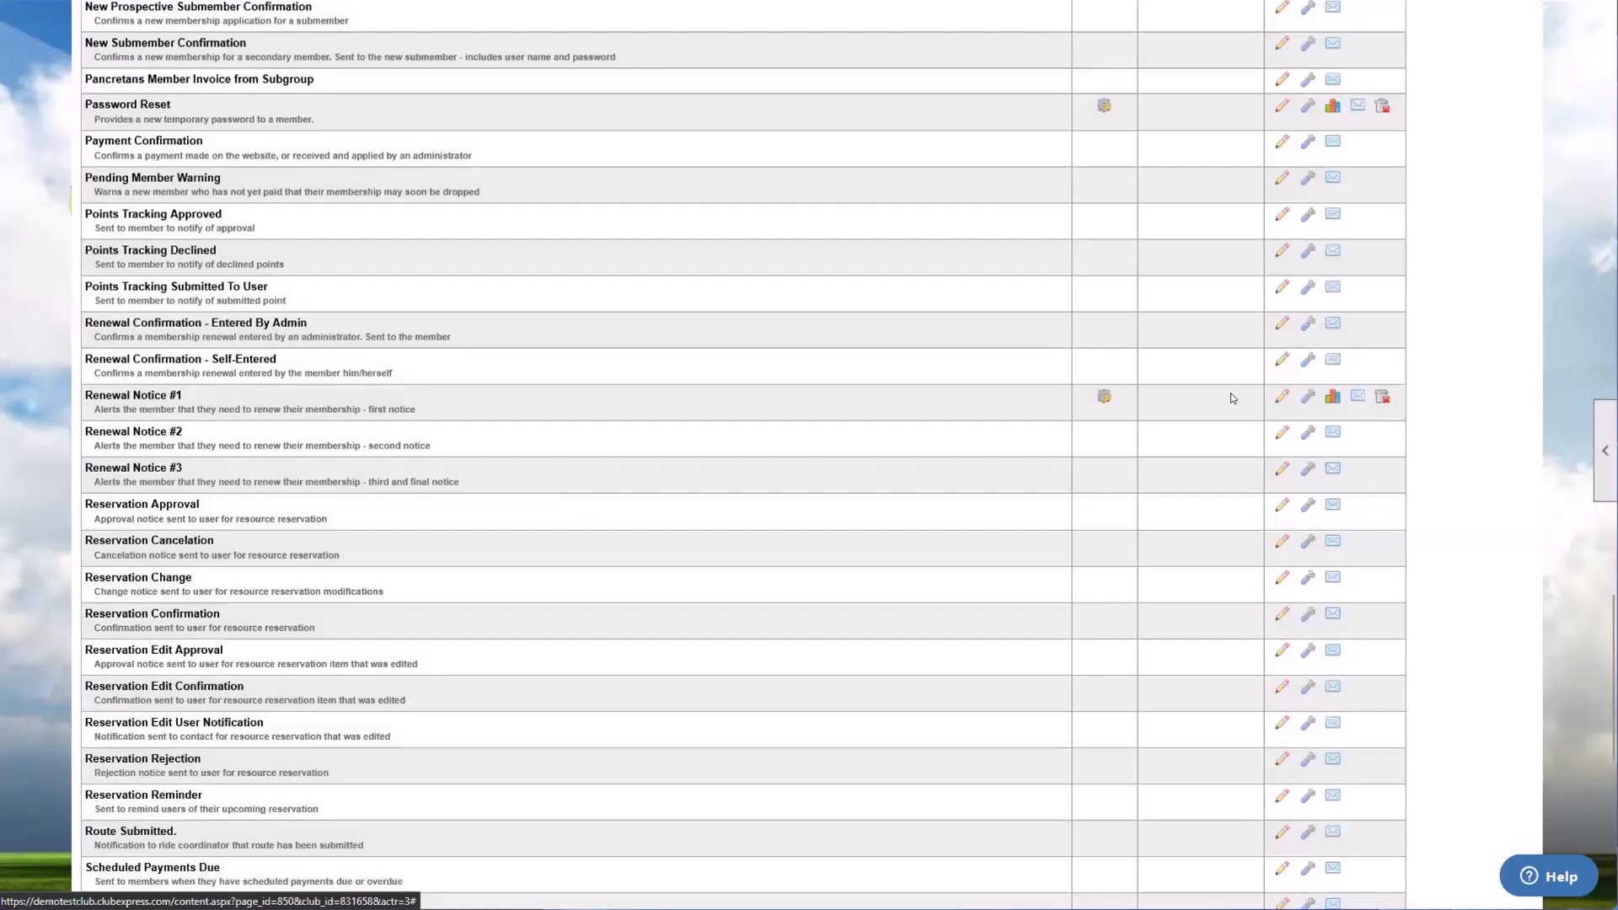
Step: Open the tracking results for Renewal Notice #1, run a search without dates, and set the start date to 03/01/2025
click(1329, 407)
click(497, 497)
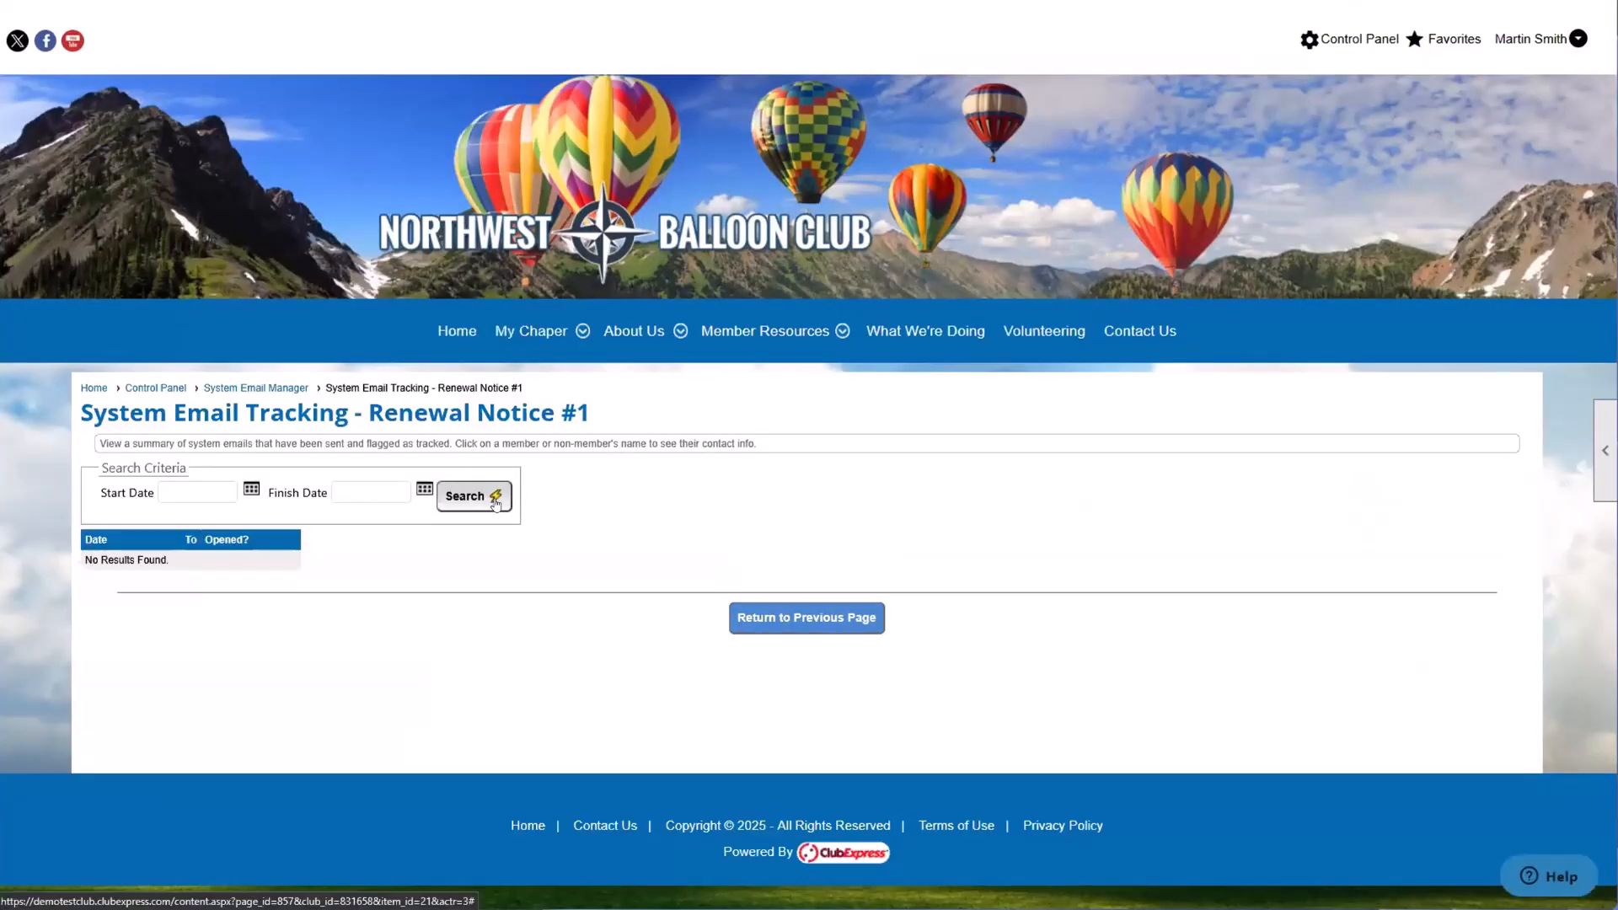
click(251, 489)
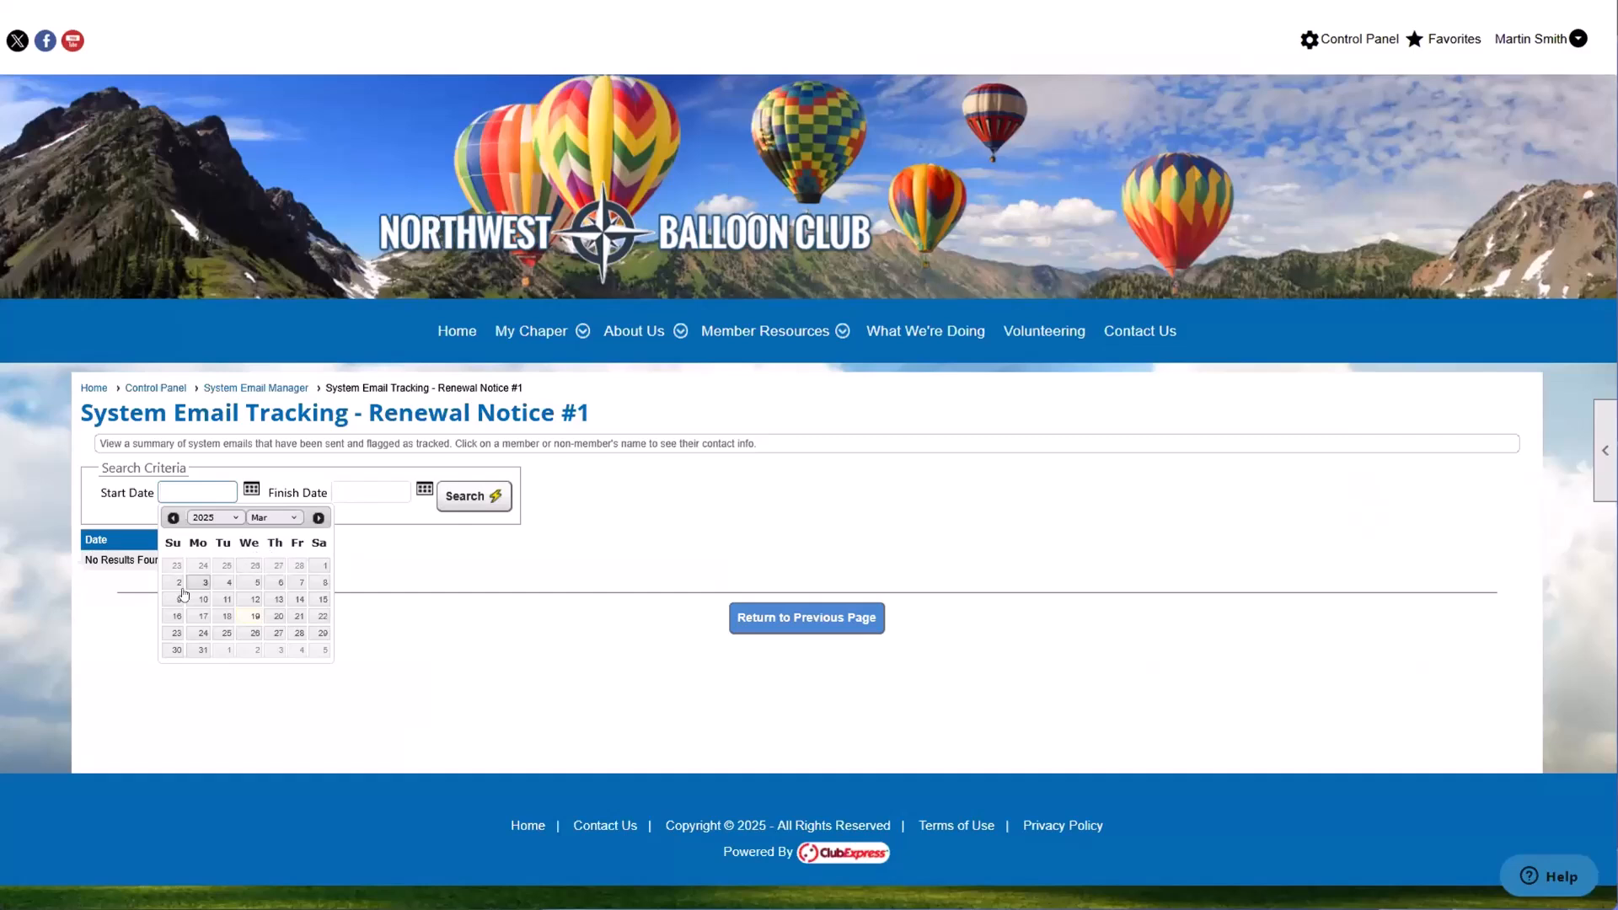
click(324, 566)
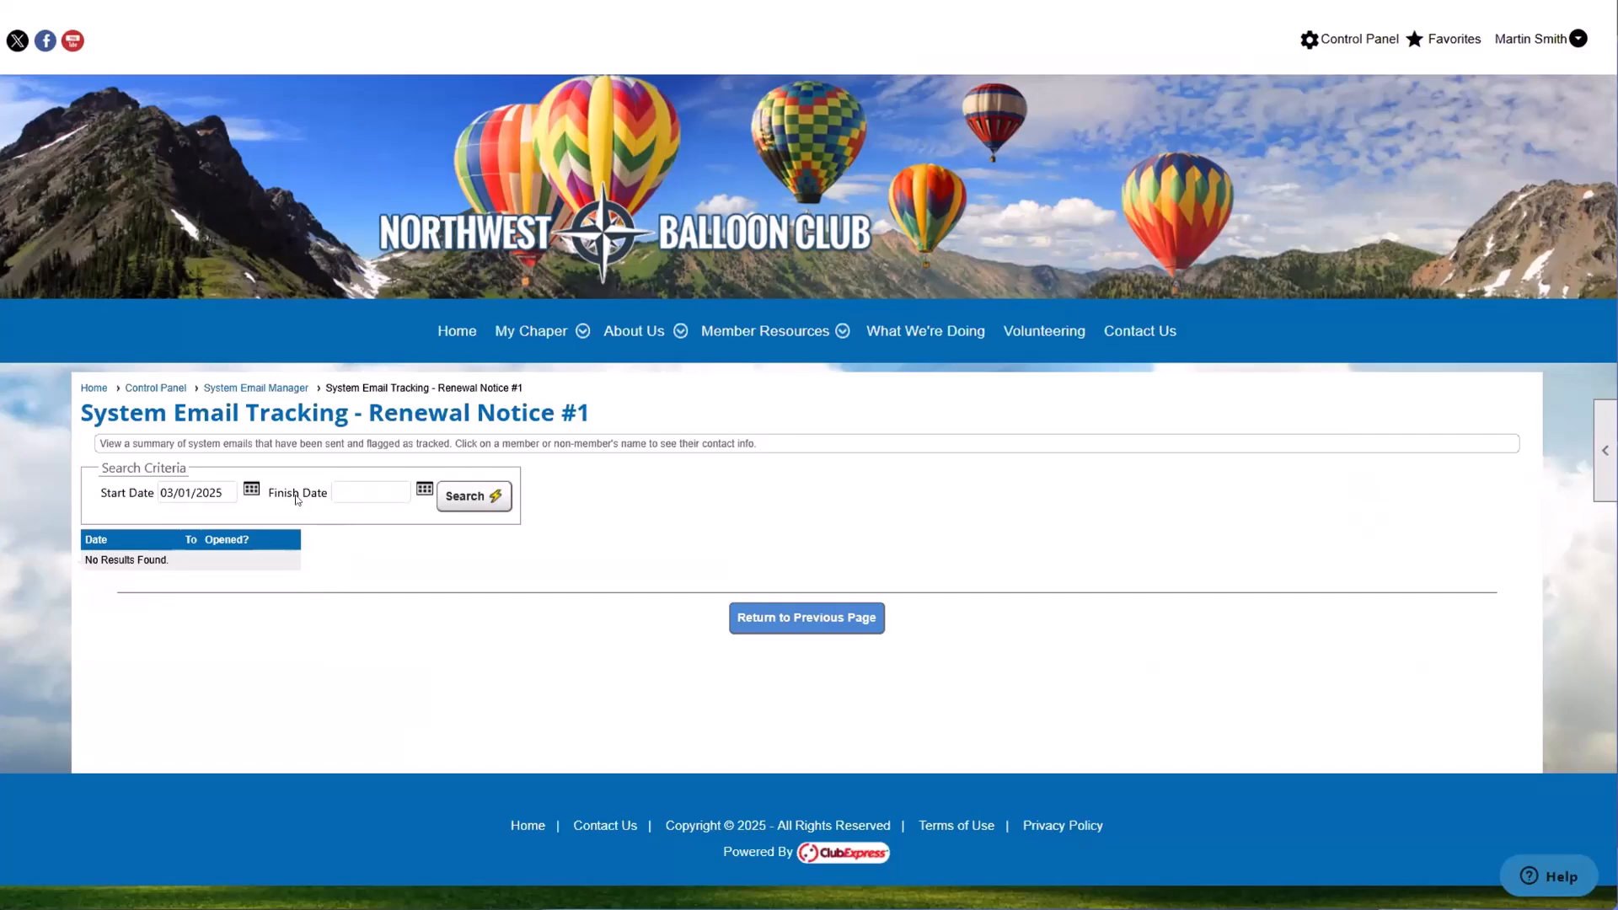
Step: Set the tracking search range to a start date of 12/03/2024 and a finish date of 03/20/2025
click(251, 489)
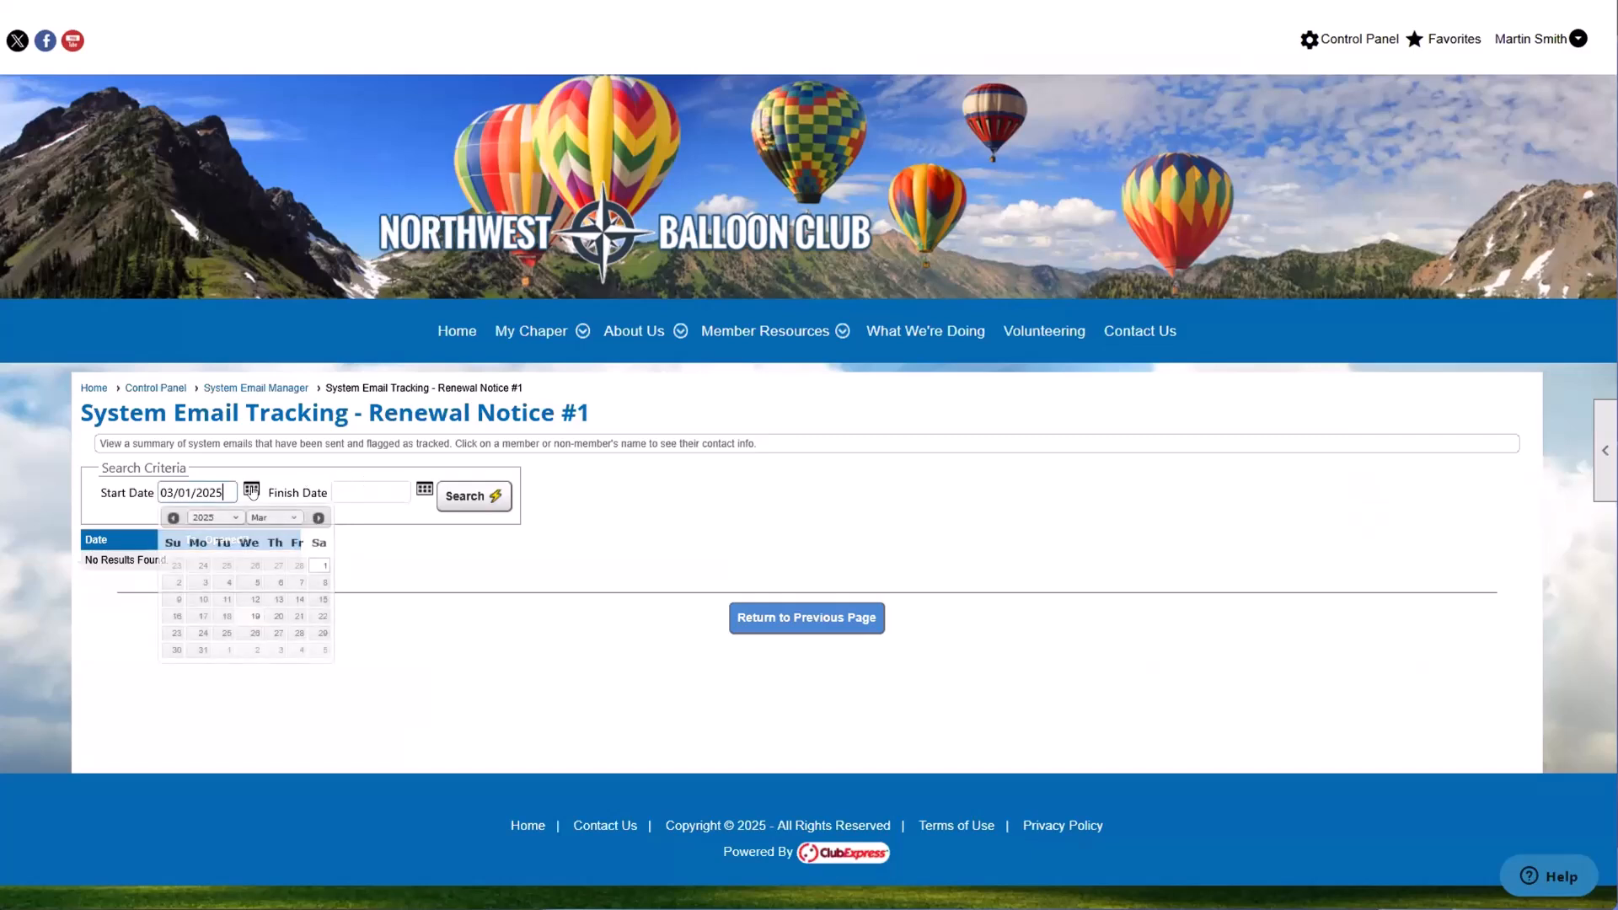
click(173, 519)
click(173, 518)
click(173, 518)
click(213, 566)
click(423, 489)
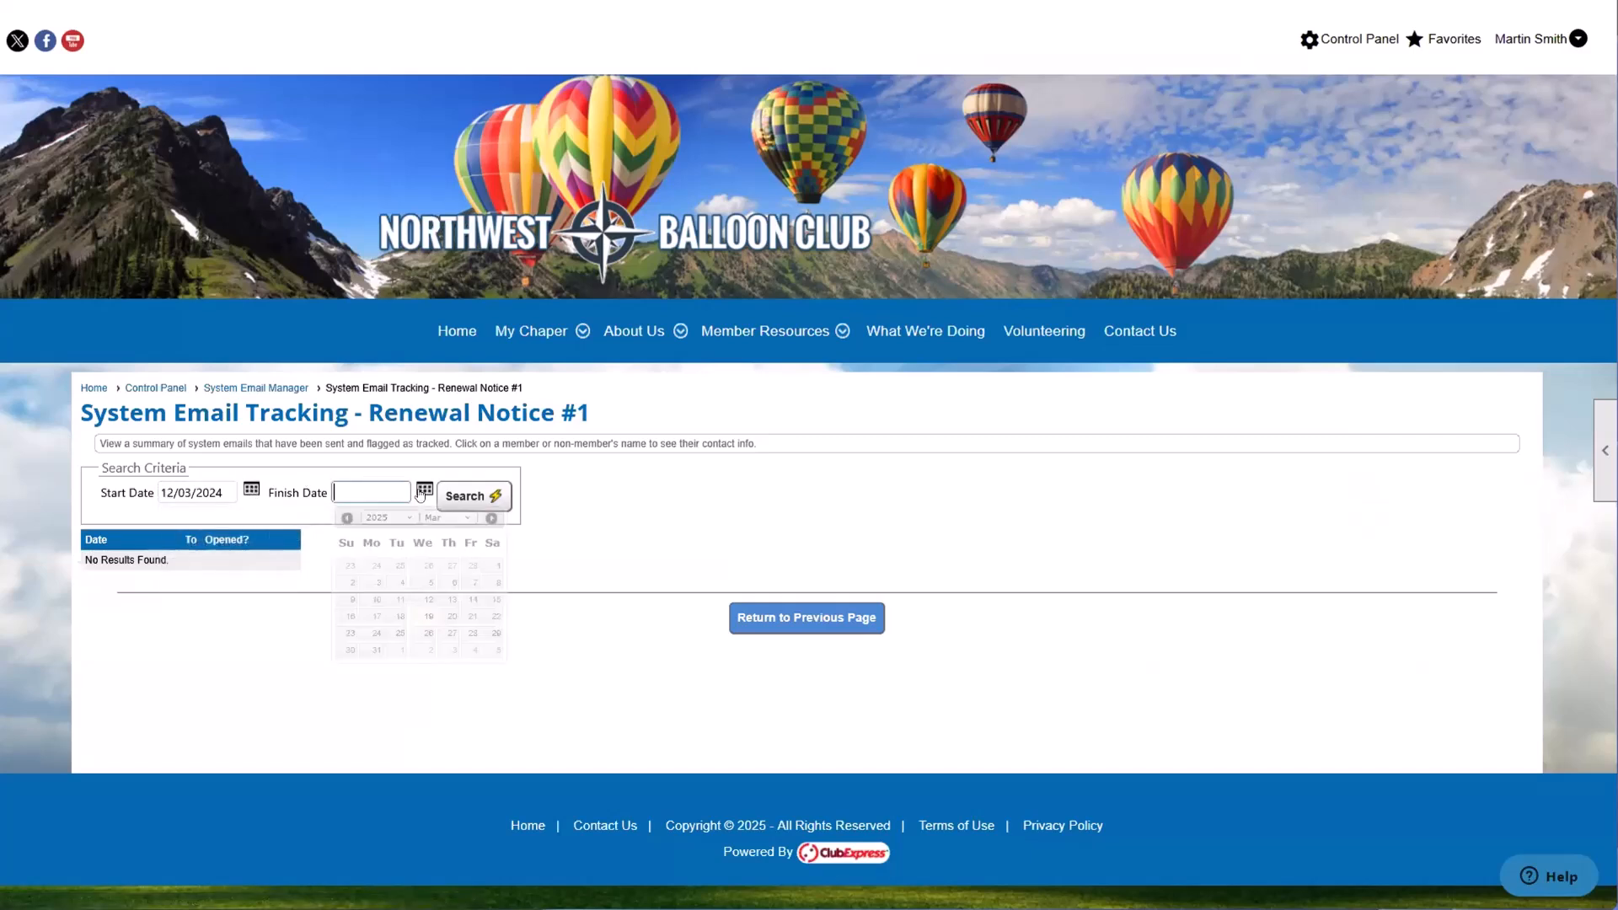
click(451, 618)
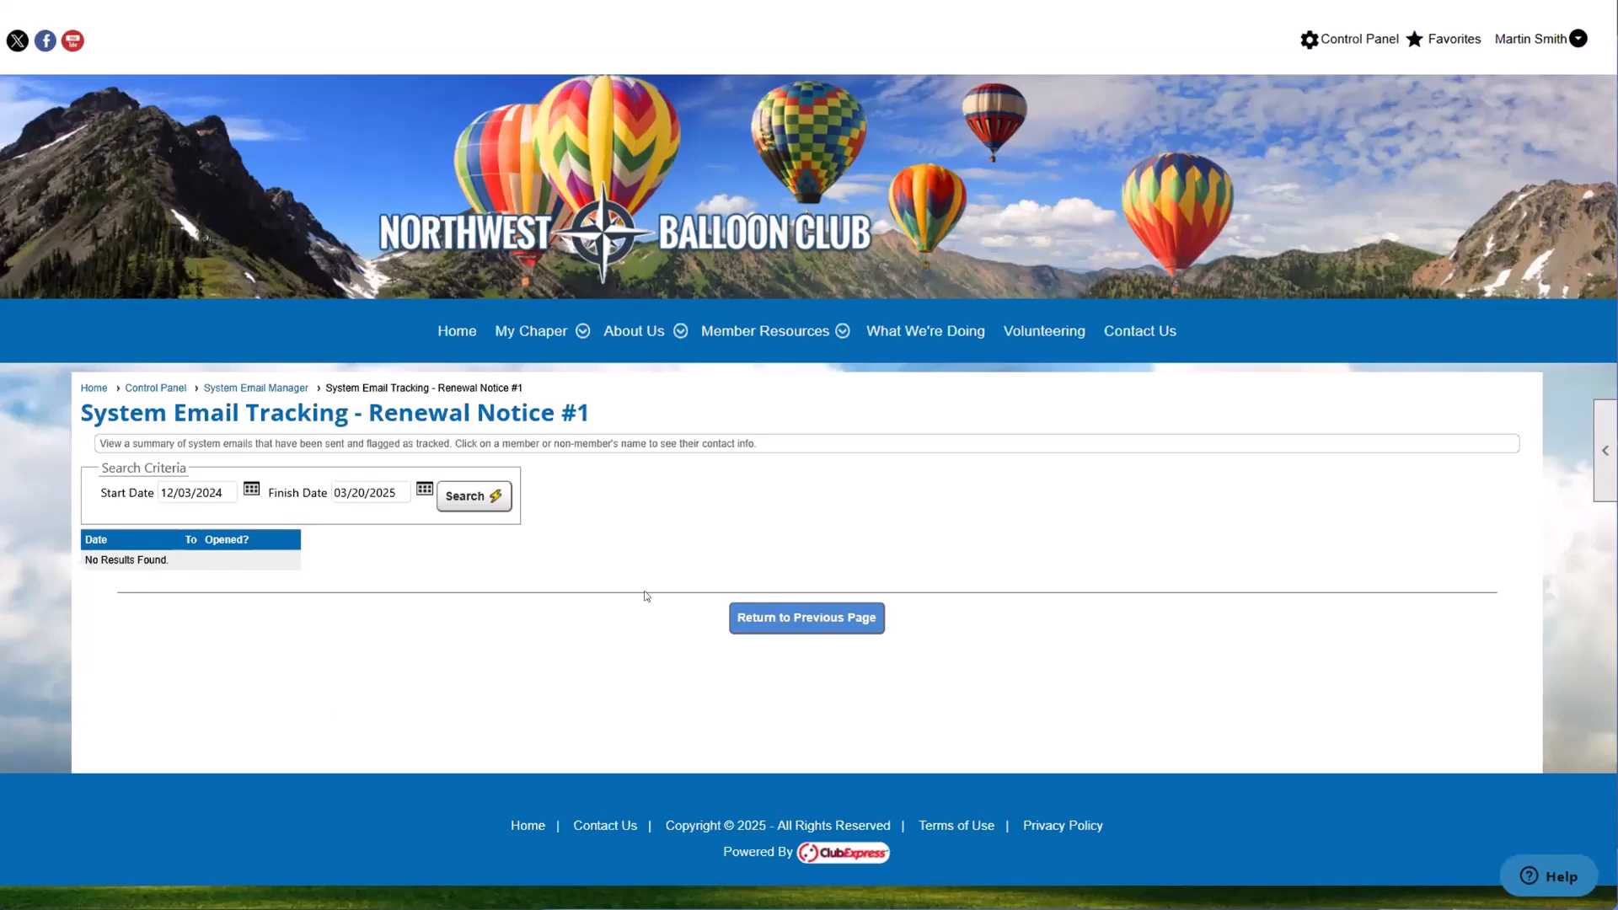
Step: Return to the System Email Manager and look through the list of customizable system emails and their configuration markers
click(789, 620)
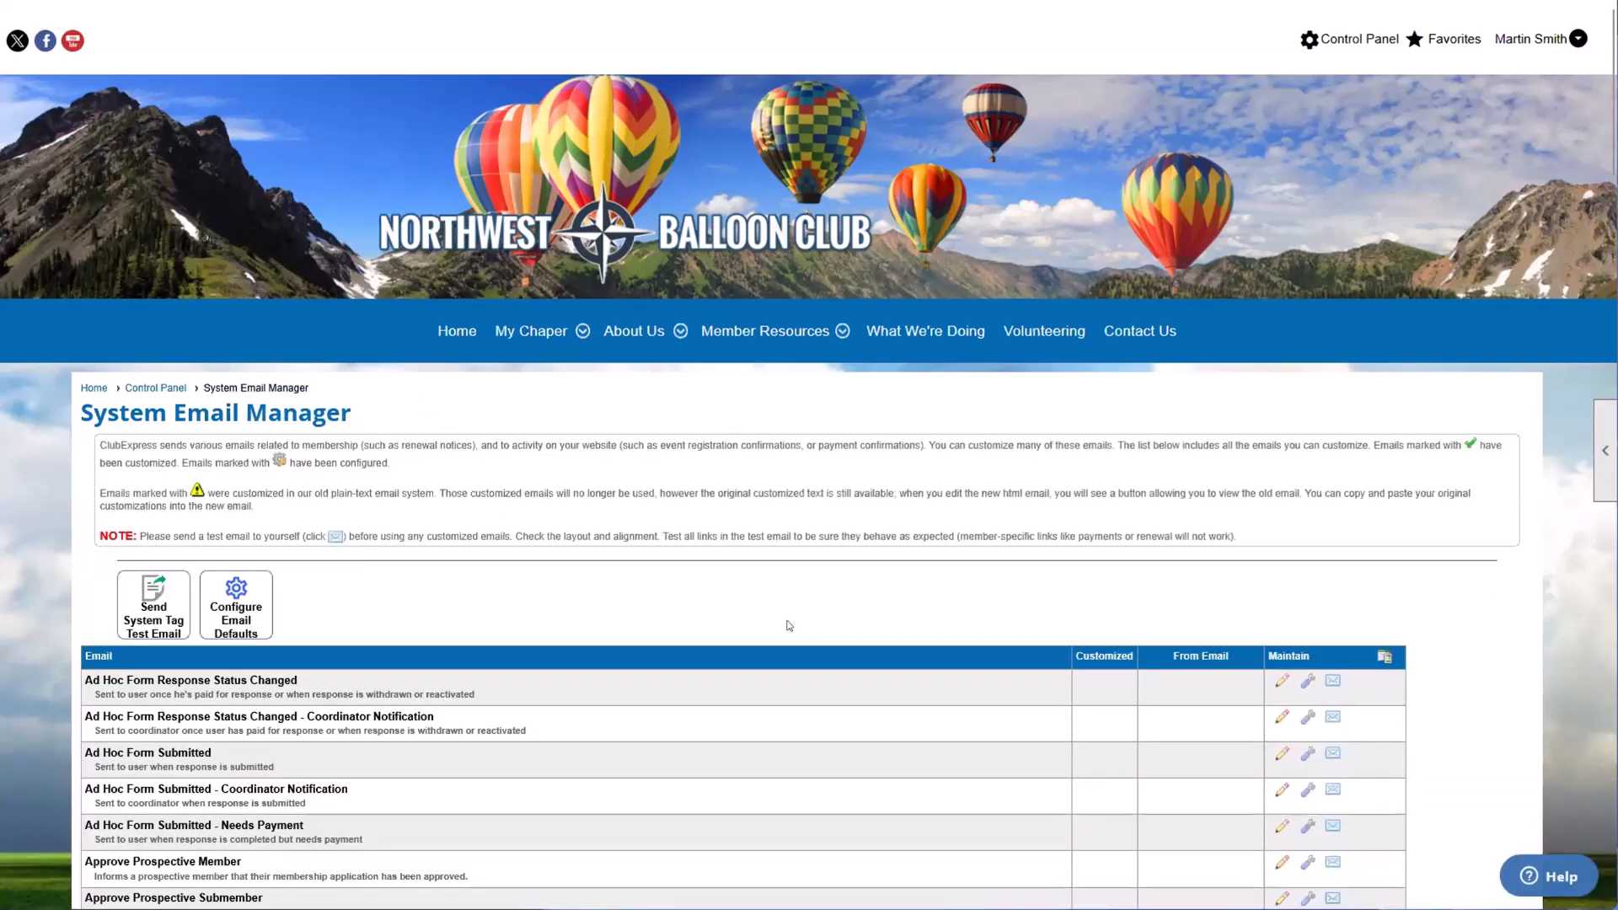
scroll(811, 633, down, 10)
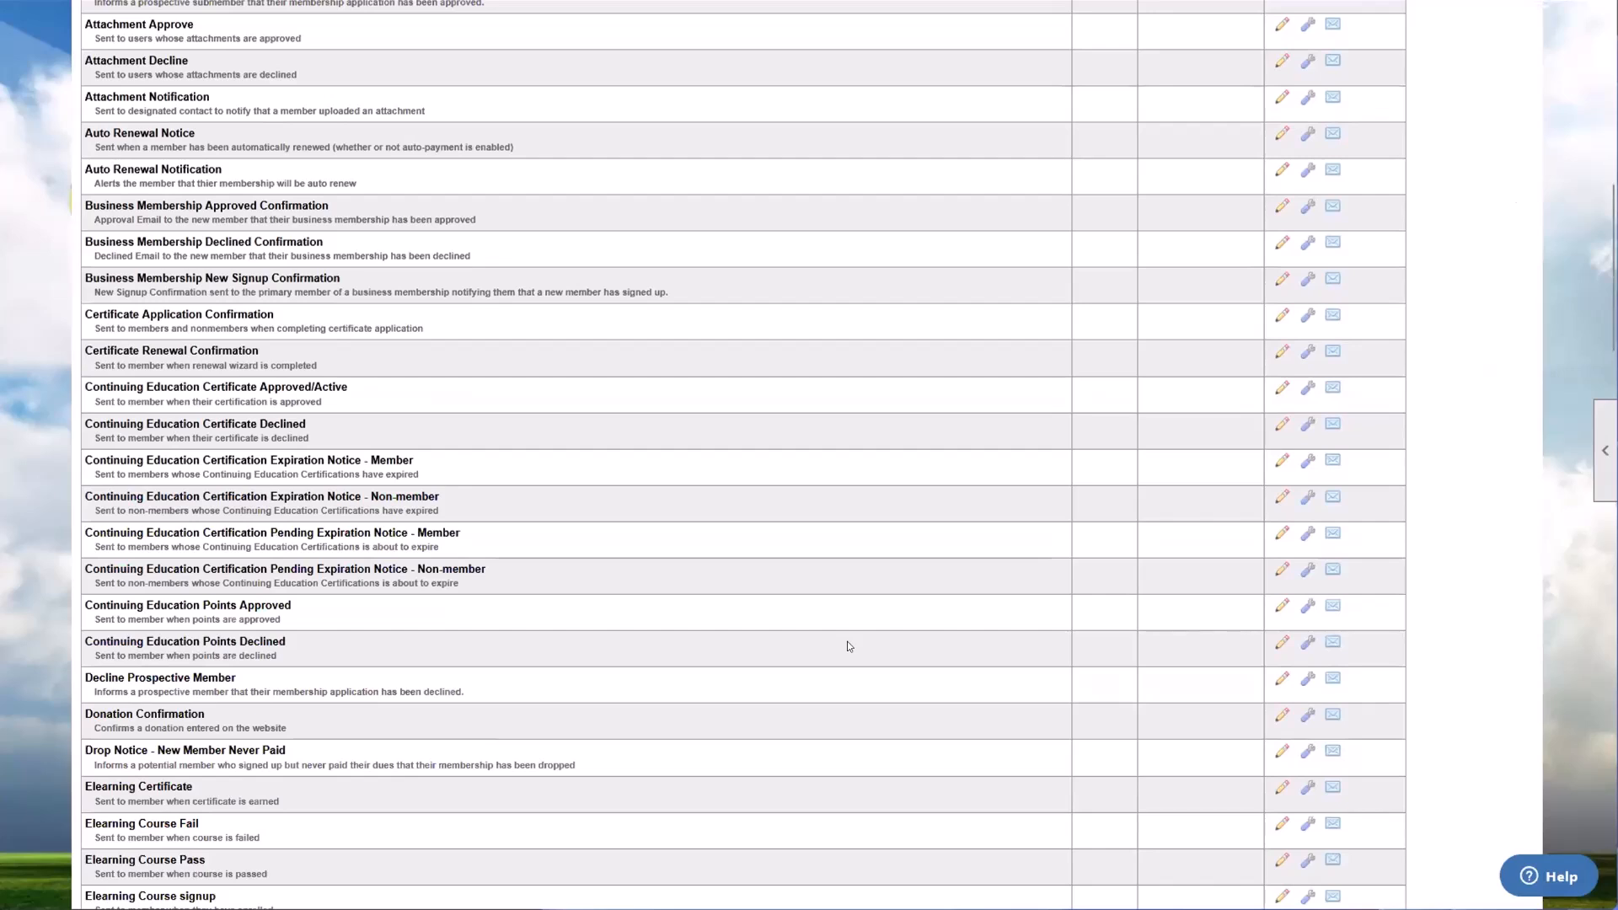
scroll(858, 675, down, 1)
drag(725, 521, 1393, 475)
click(1152, 507)
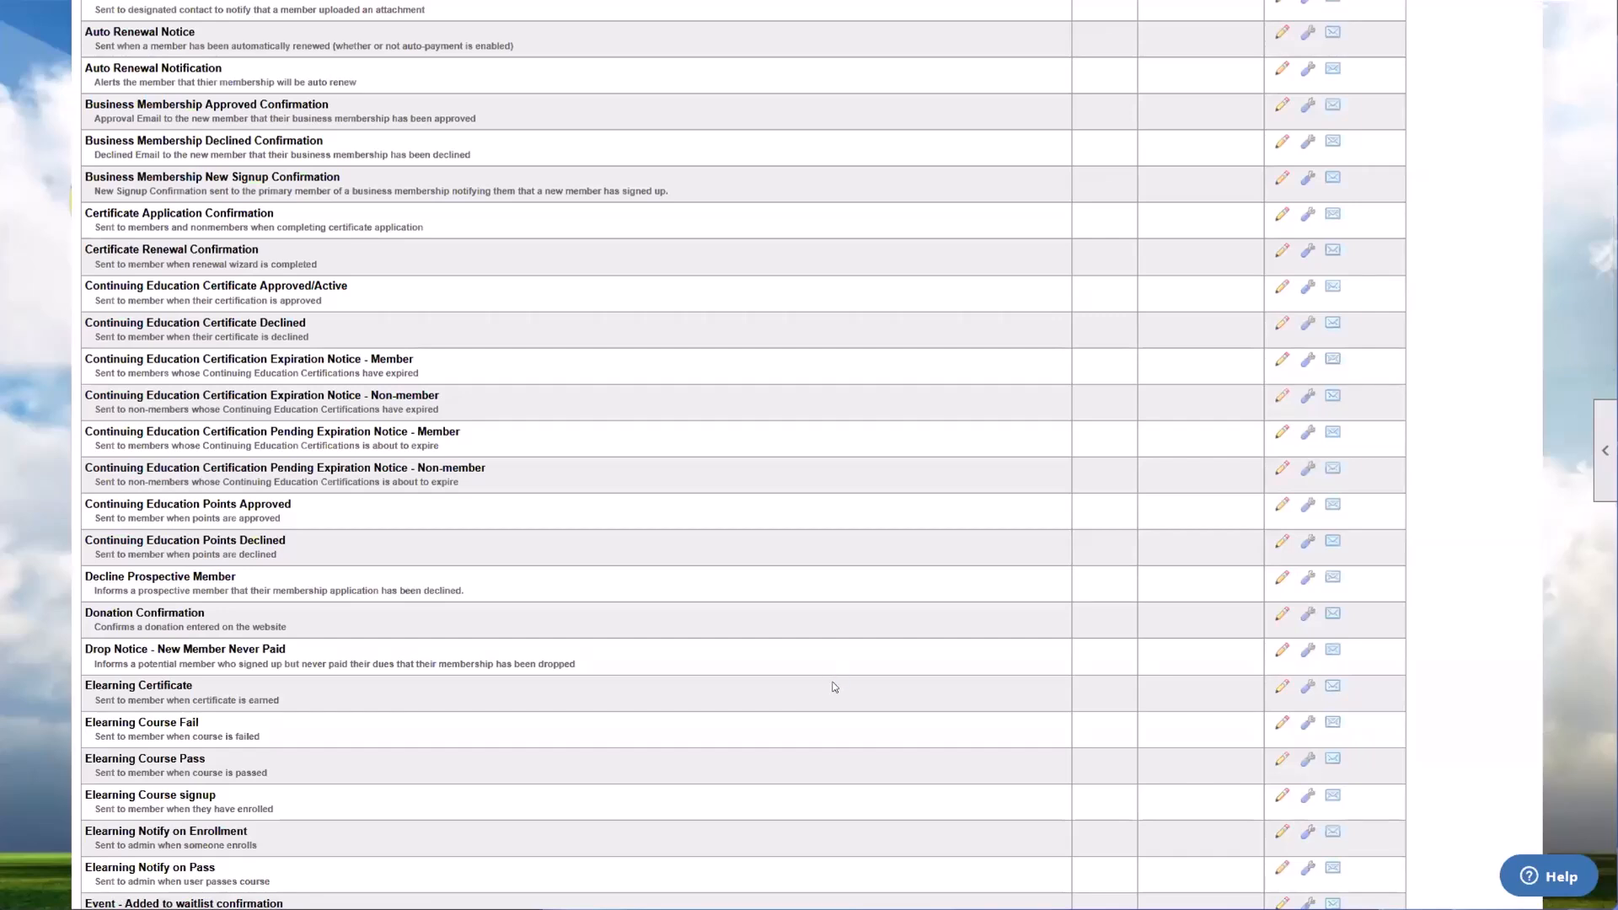
scroll(834, 687, down, 2)
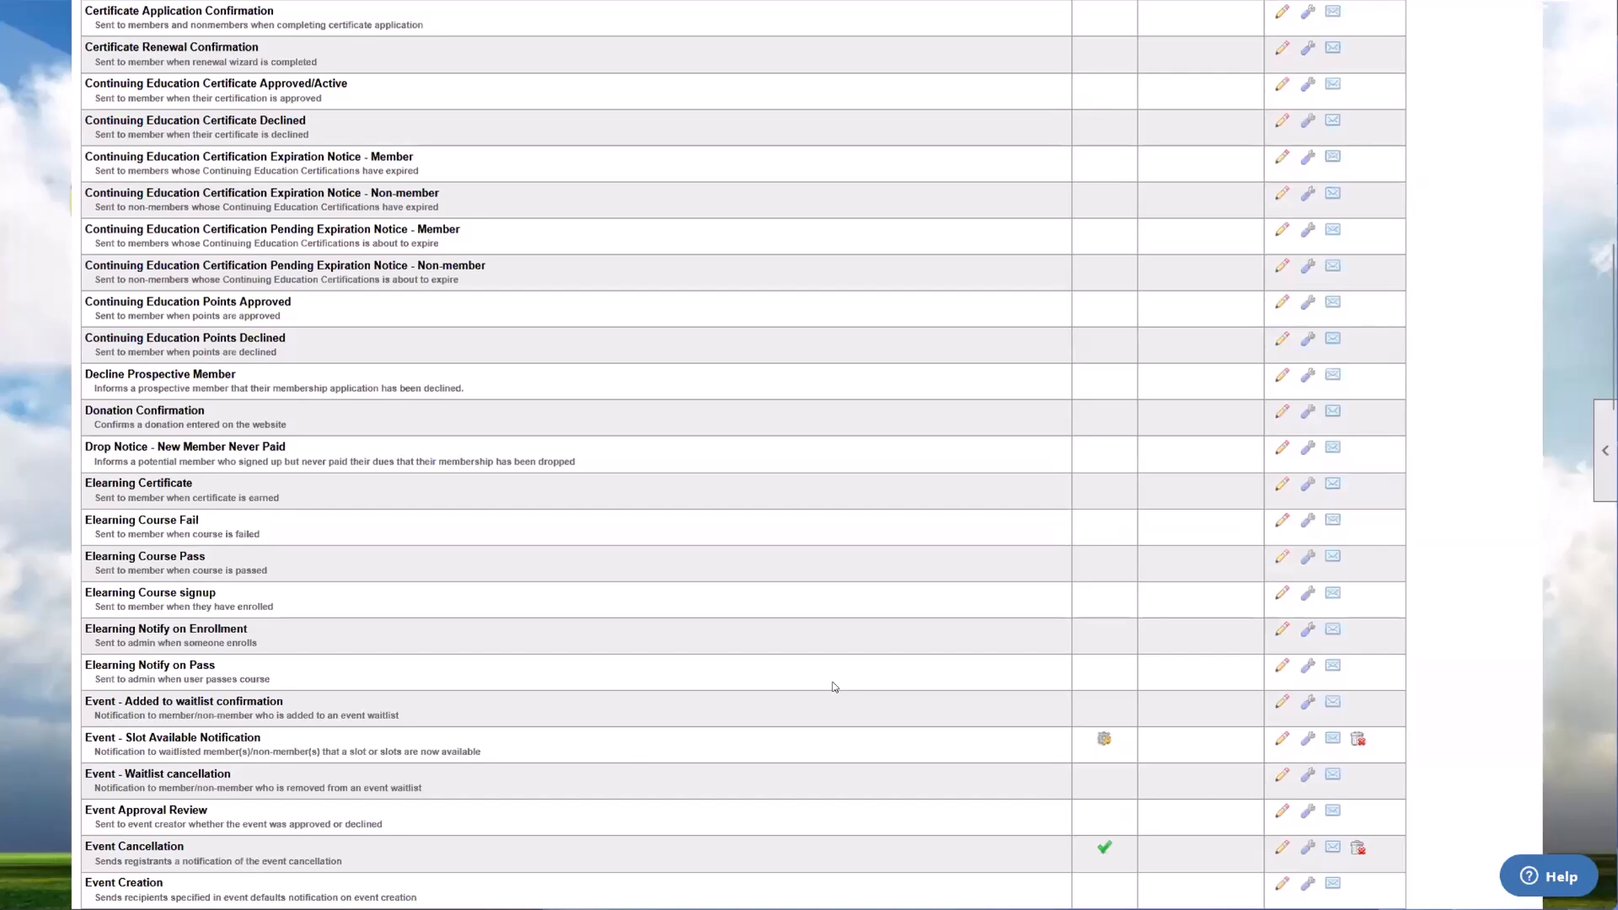
scroll(838, 686, down, 3)
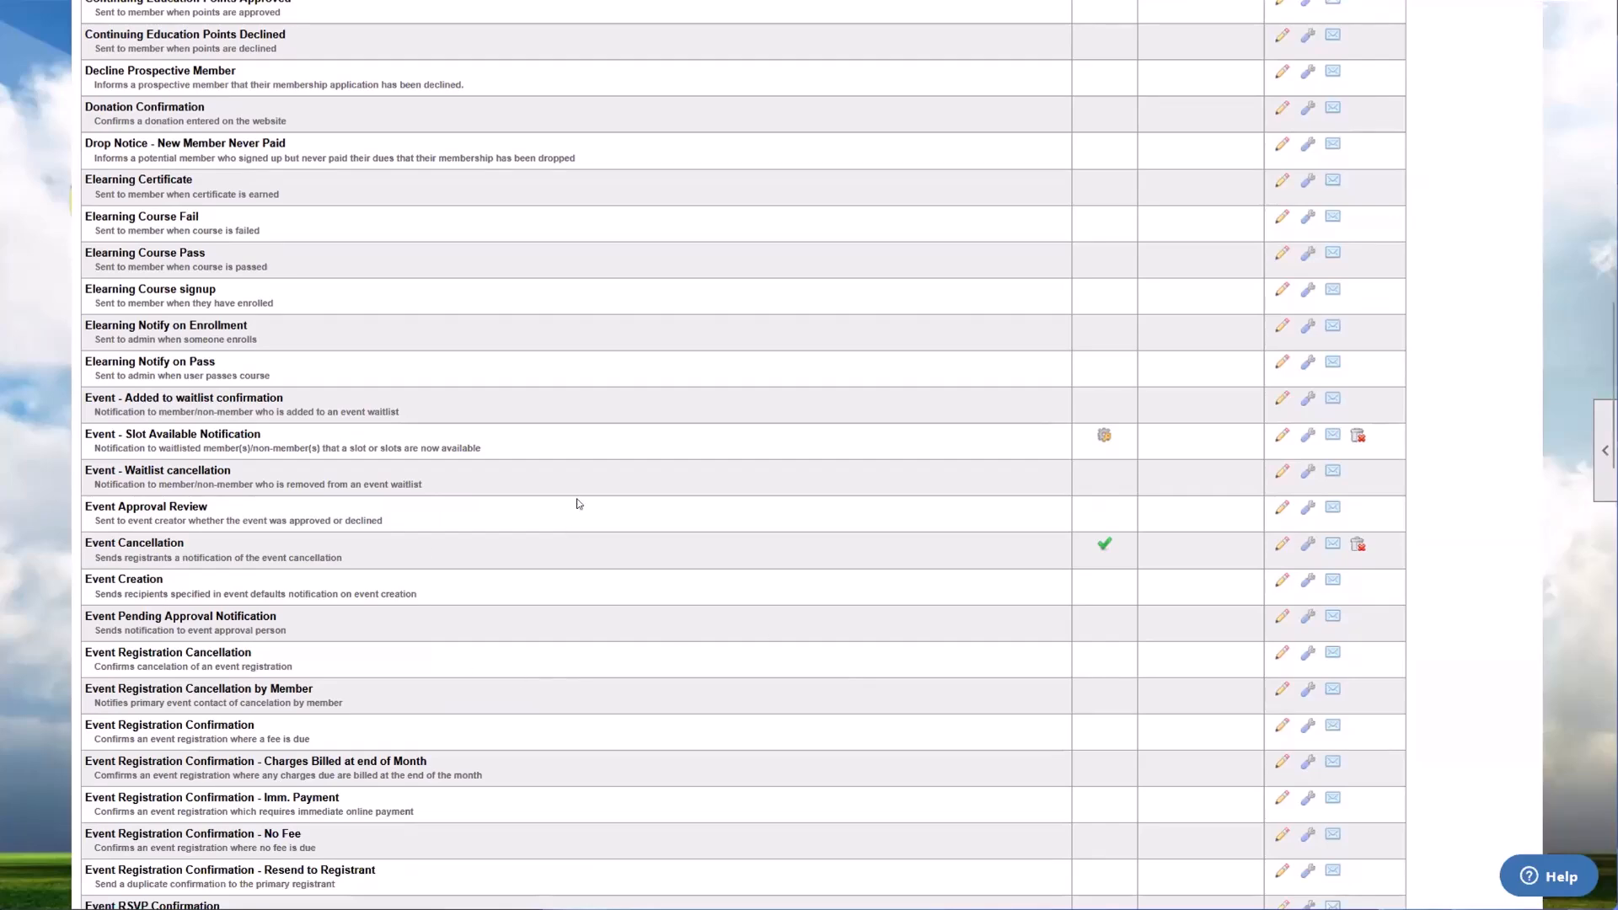
scroll(570, 514, up, 15)
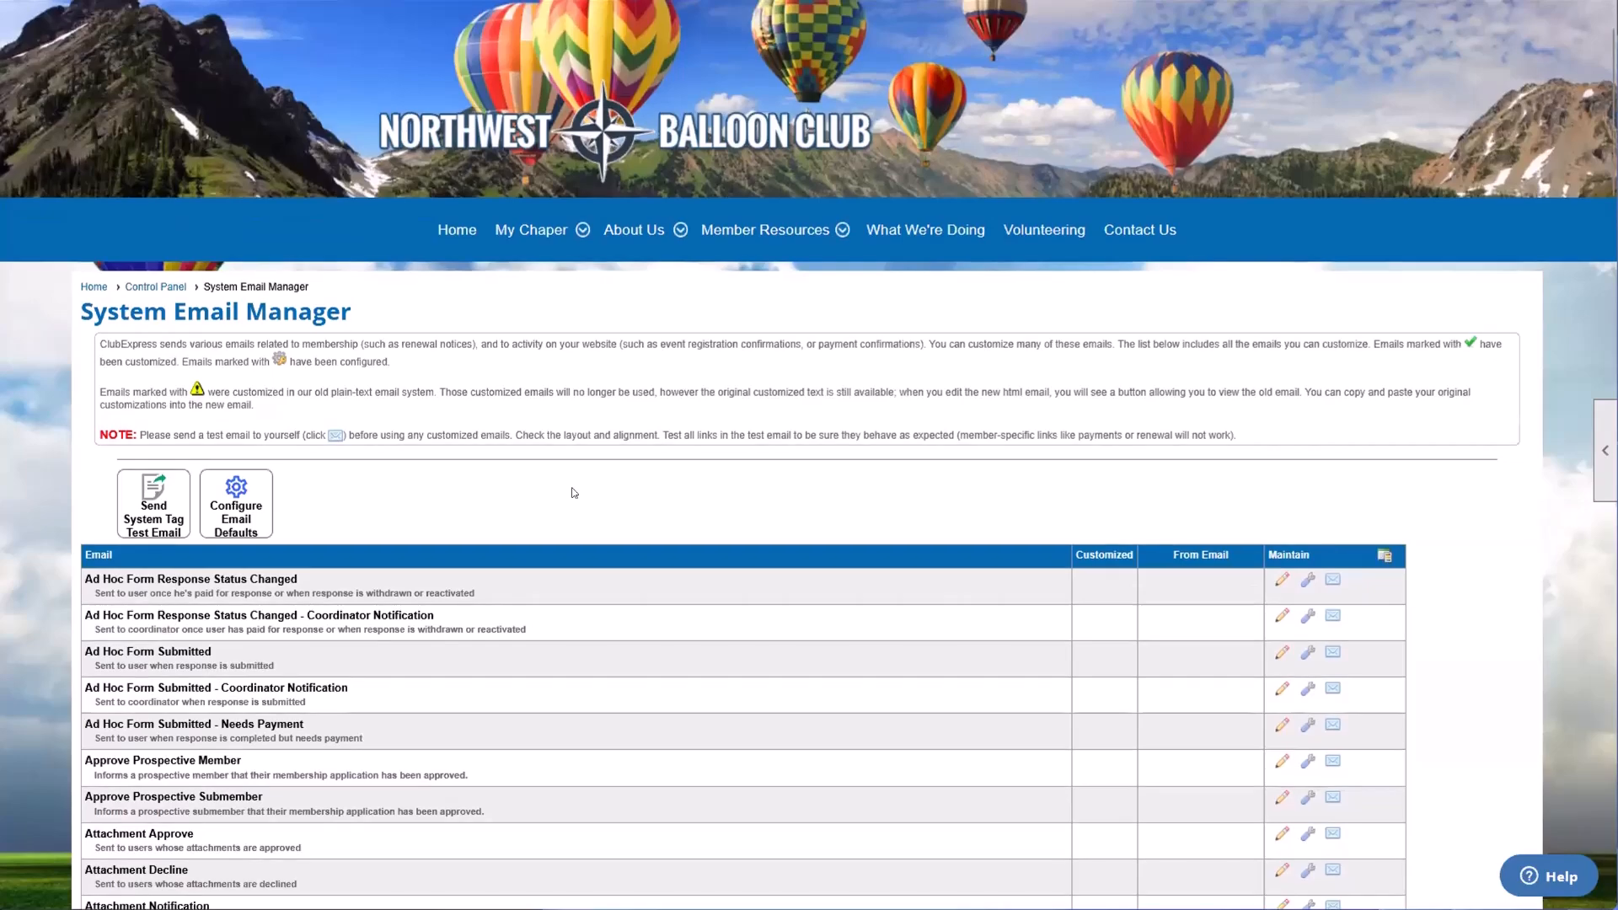
scroll(574, 493, down, 7)
scroll(826, 462, down, 15)
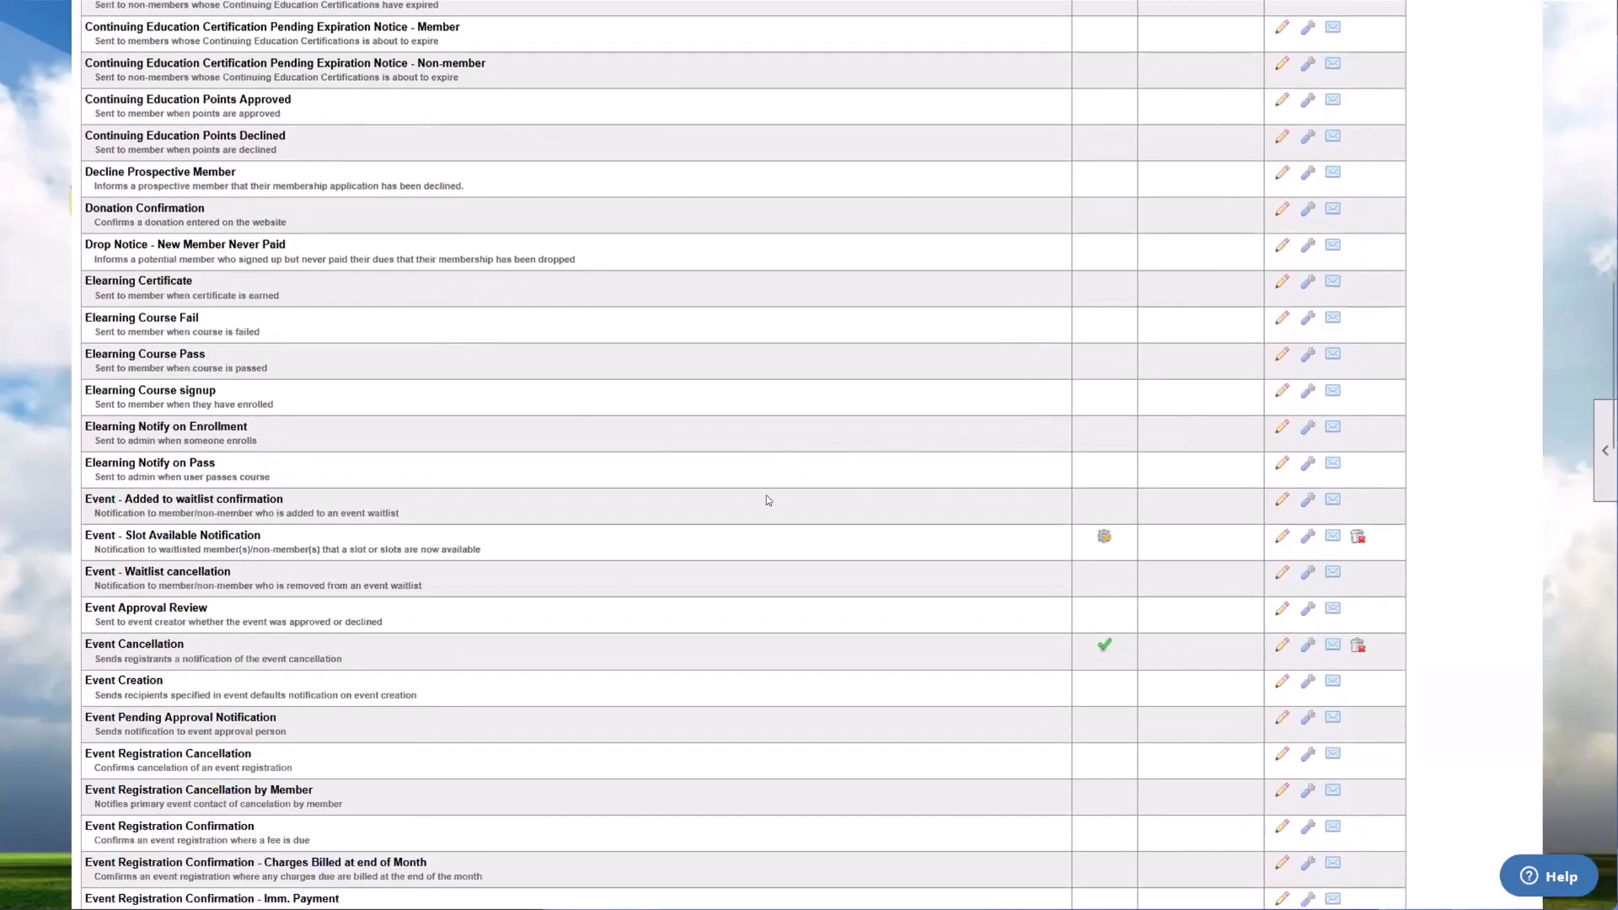
scroll(180, 622, down, 3)
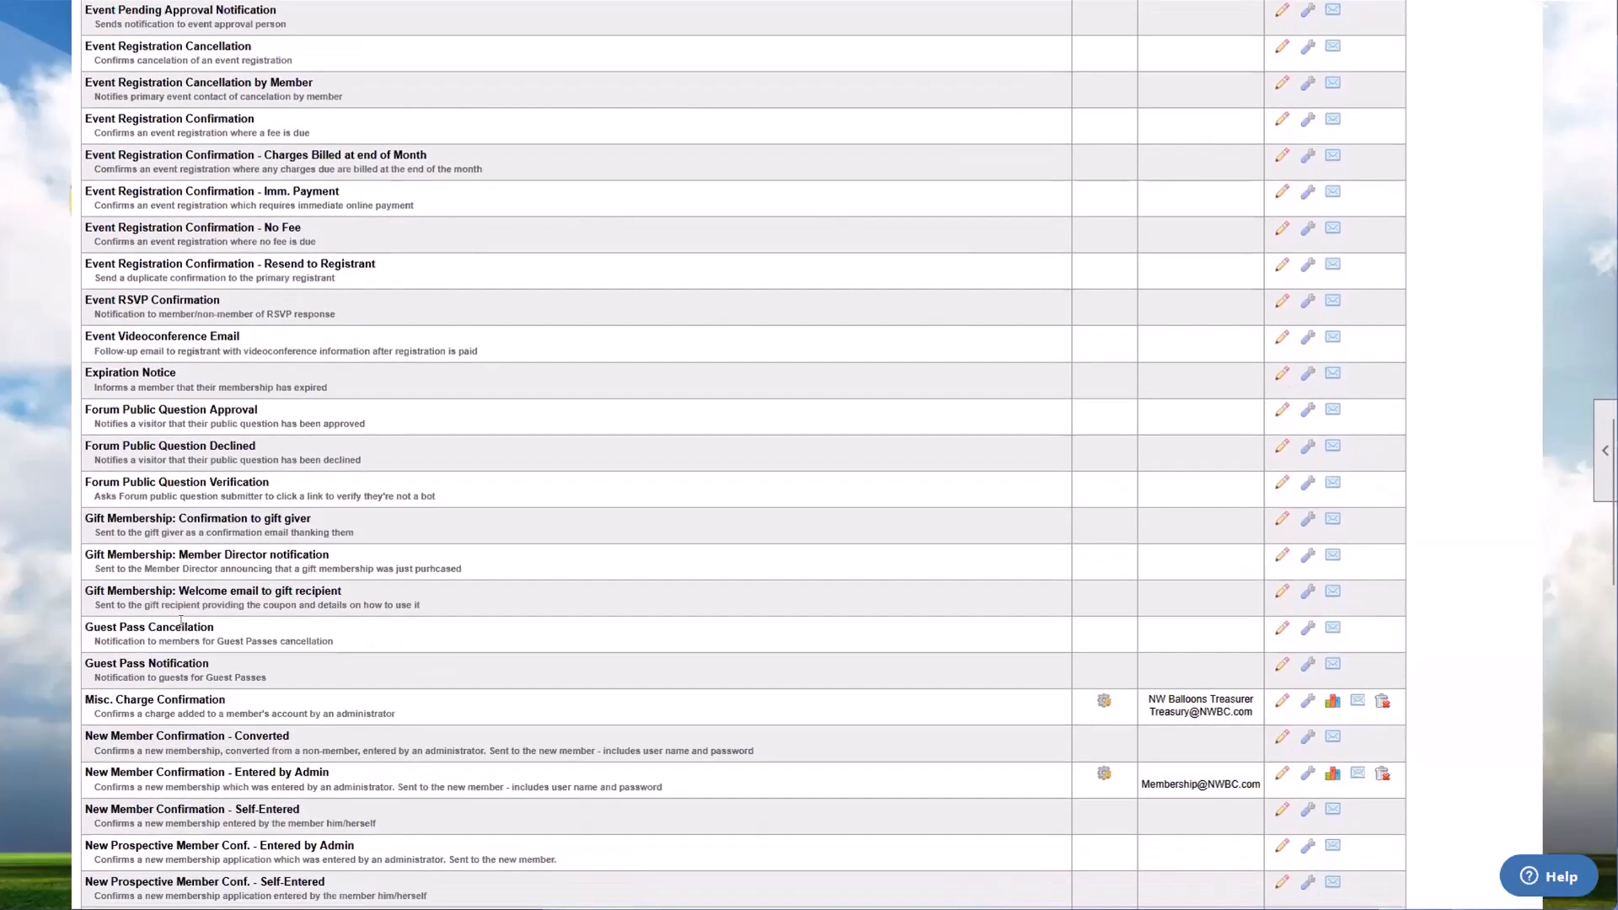
scroll(179, 622, up, 20)
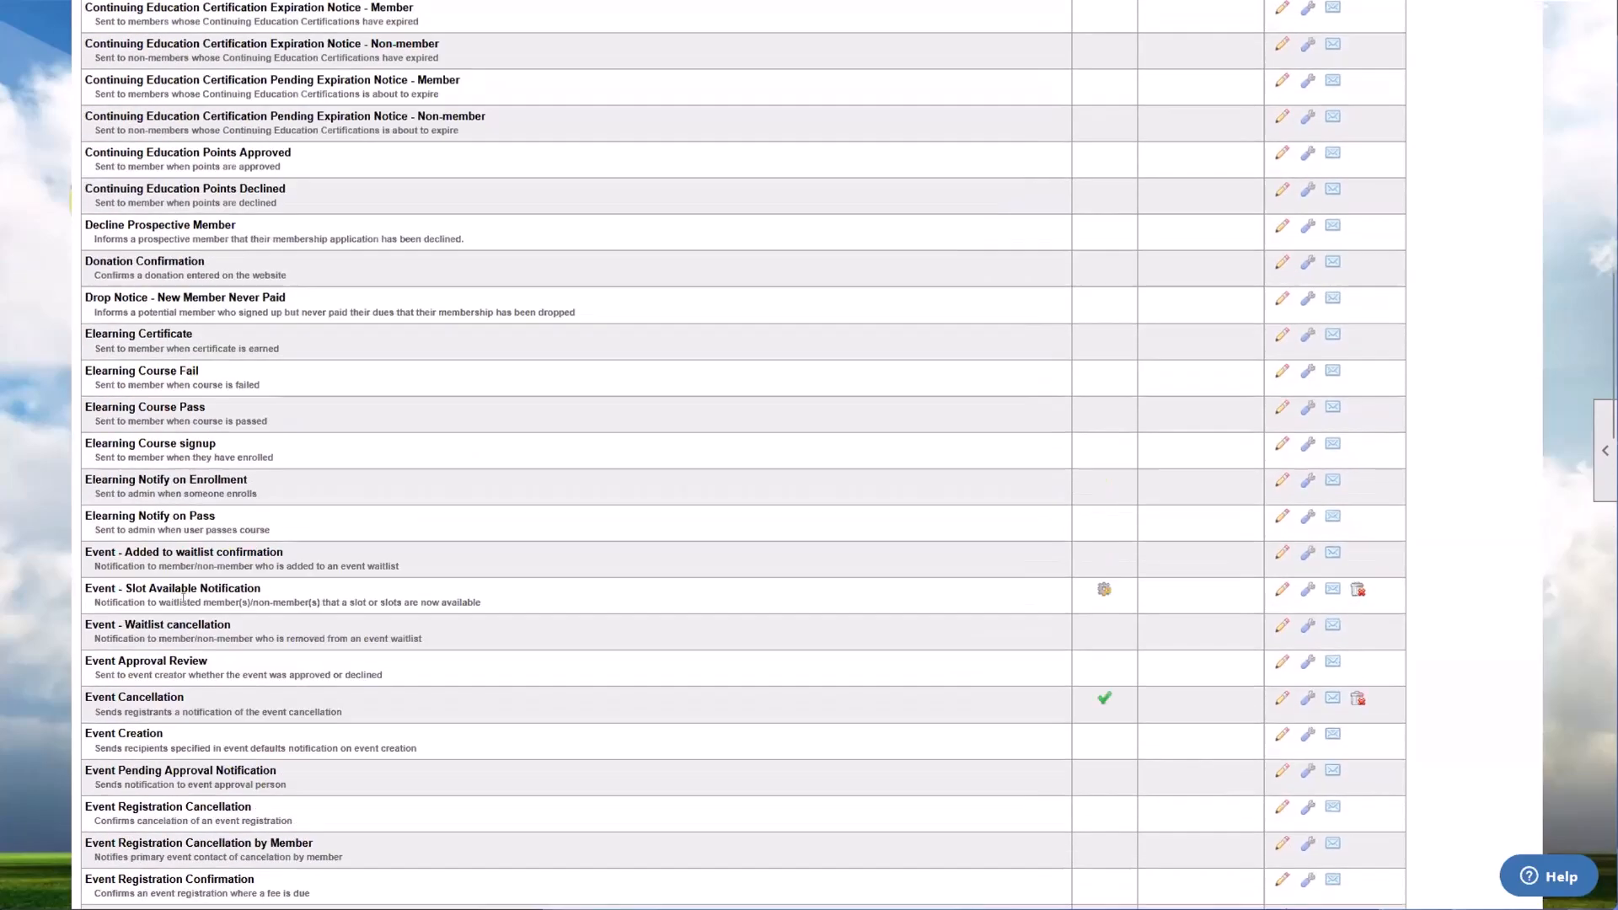
scroll(183, 596, up, 3)
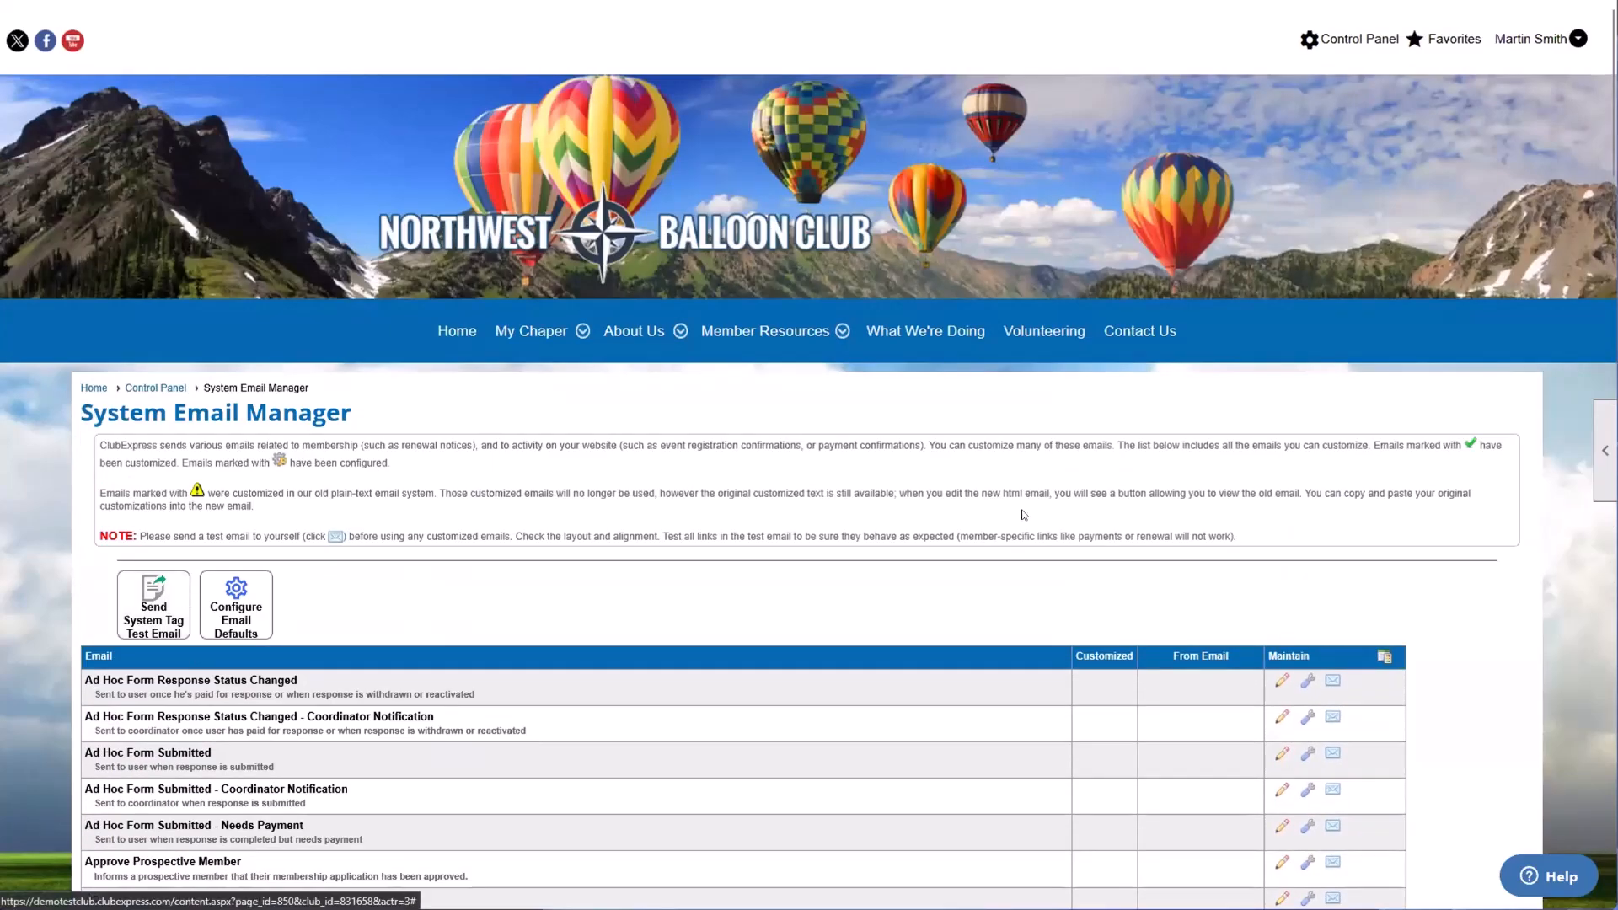